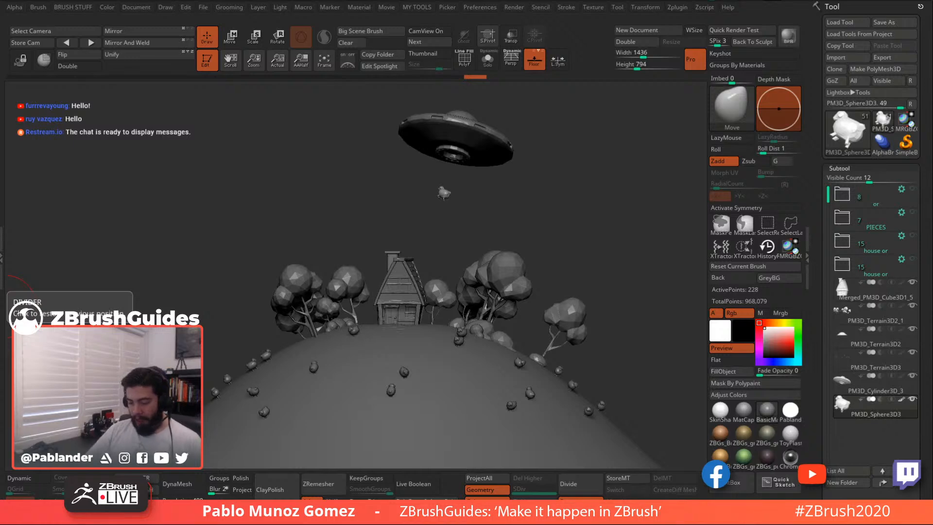
Examine the low-poly scene with the UFO, small animal, house, trees and hill up close and from a distance
drag(548, 208, 558, 182)
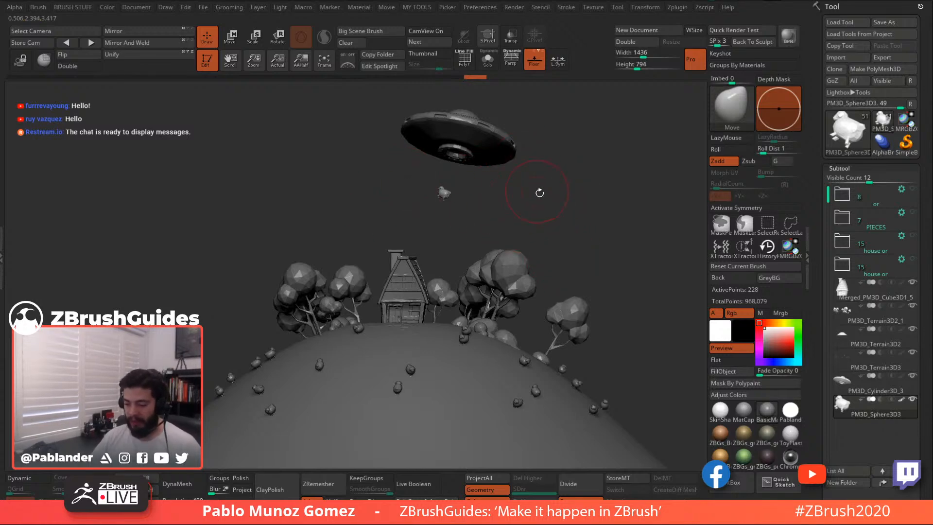
drag(538, 193, 562, 192)
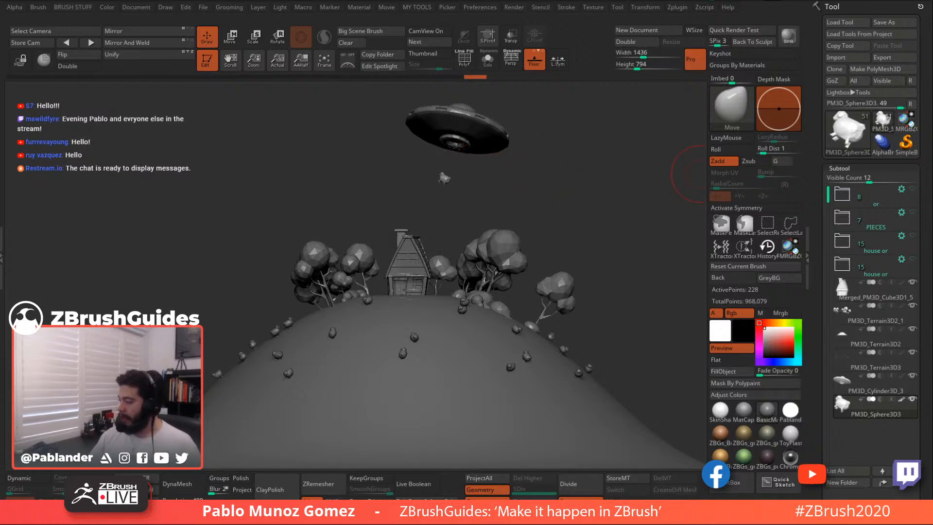
key(alt+Tab)
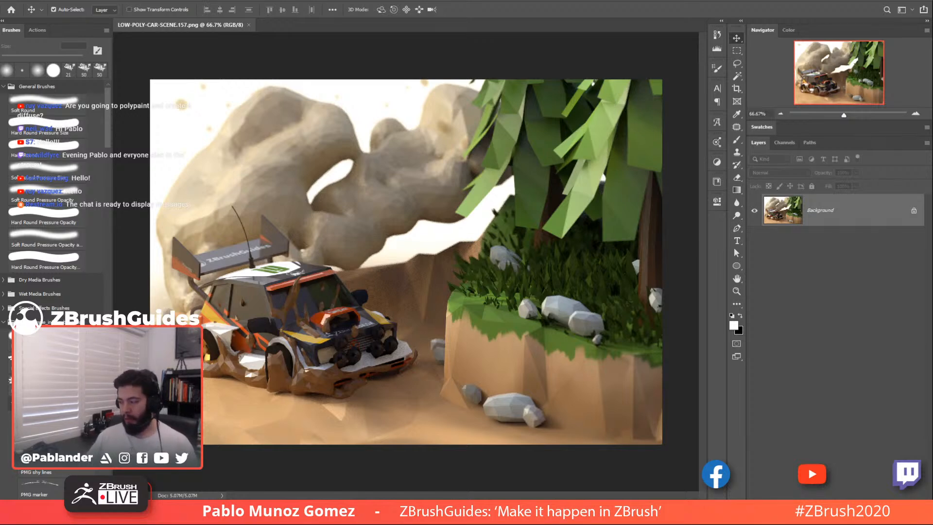
key(alt+Tab)
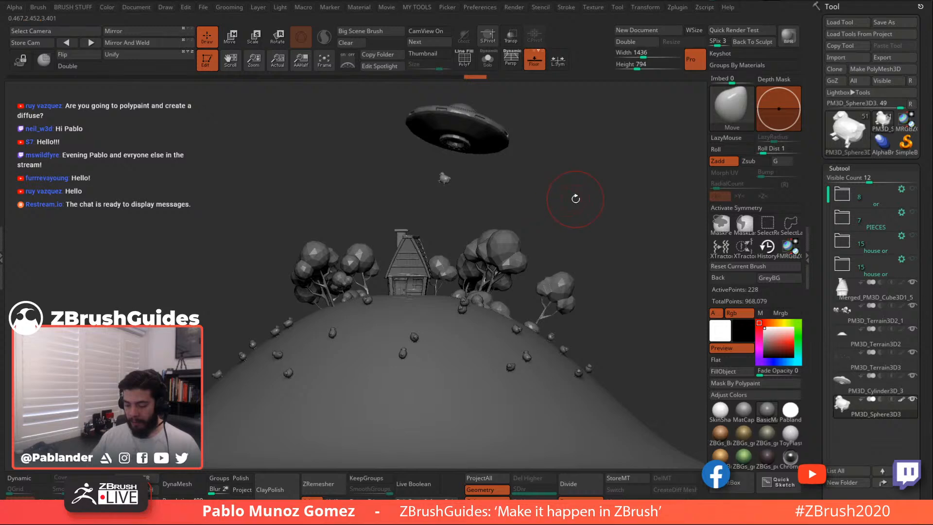
ctrl+right_drag(443, 167, 454, 256)
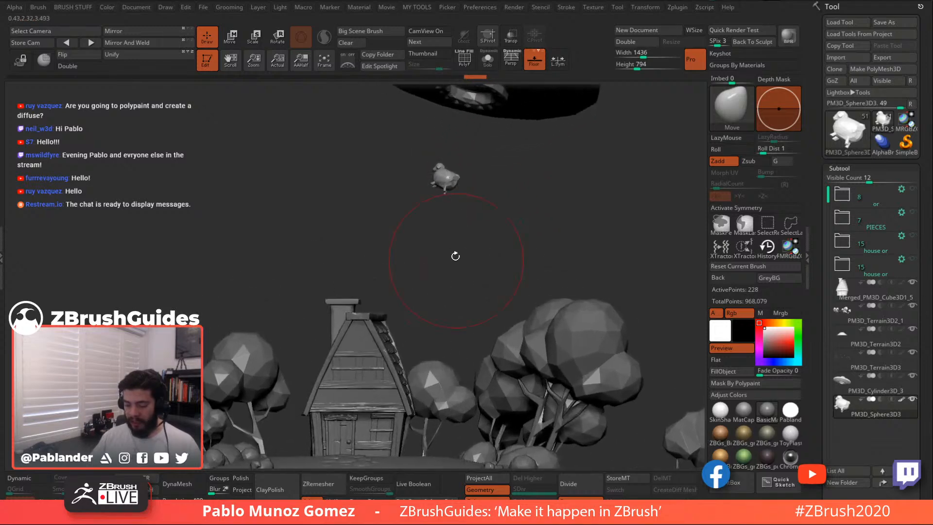
ctrl+right_drag(451, 167, 383, 160)
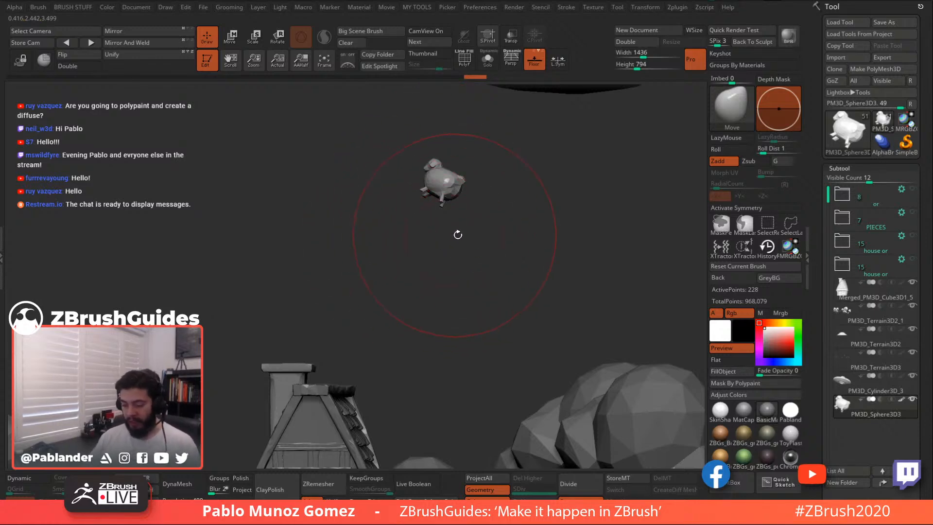
mouse_move(456, 233)
mouse_down()
mouse_move(500, 241)
mouse_move(450, 242)
mouse_move(448, 289)
mouse_move(408, 202)
mouse_move(454, 200)
mouse_move(437, 187)
mouse_move(457, 181)
mouse_up()
key(space)
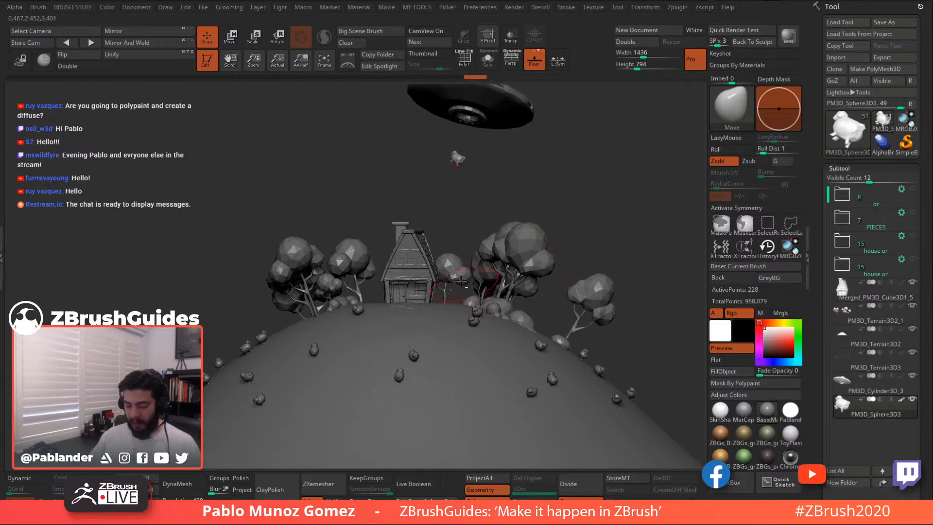
alt+drag(460, 279, 453, 269)
alt+drag(506, 144, 534, 184)
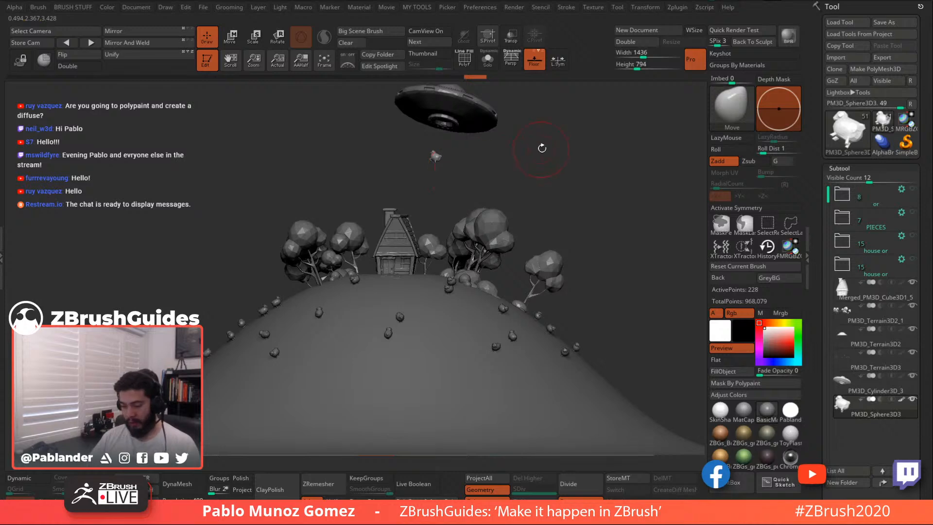
drag(542, 148, 518, 154)
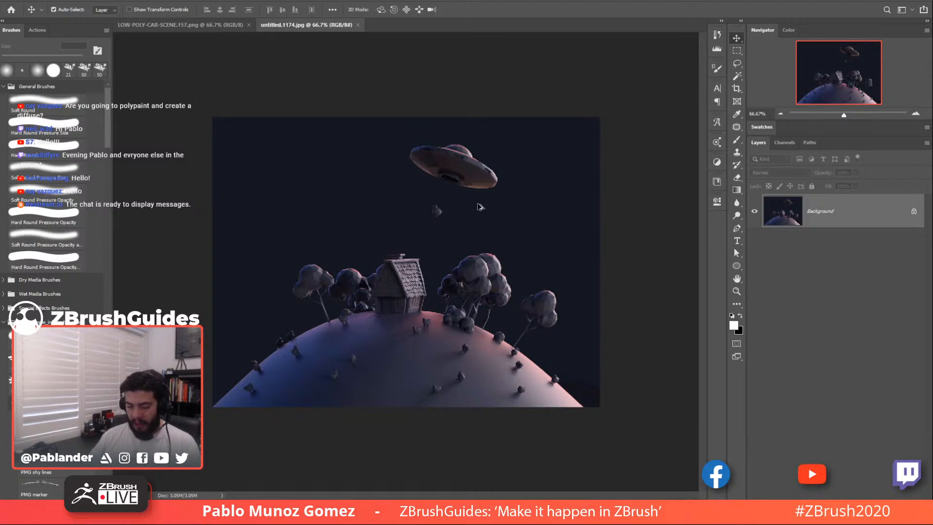
Examine the rendered image untitled.1174.jpg up close in Photoshop, and return to ZBrush
key(ctrl+plus)
alt+scroll(462, 169, up, 1)
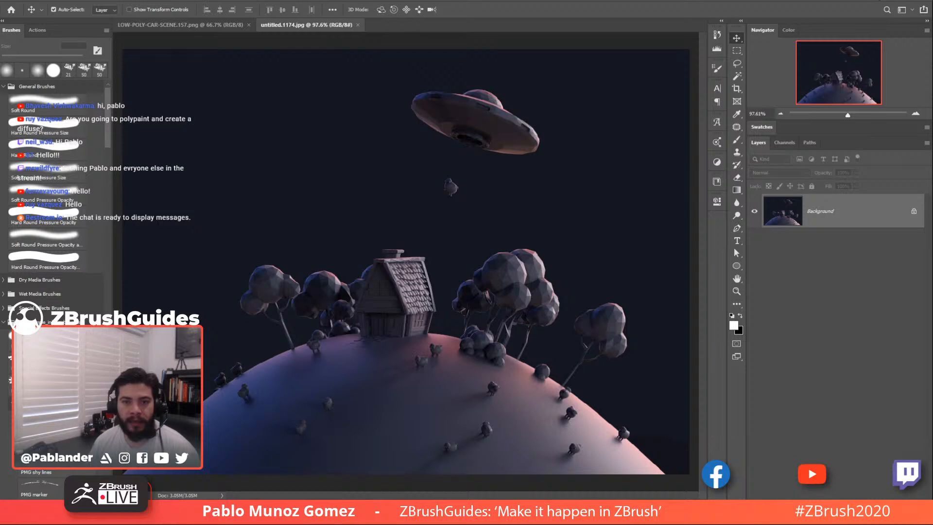
key(alt+Tab)
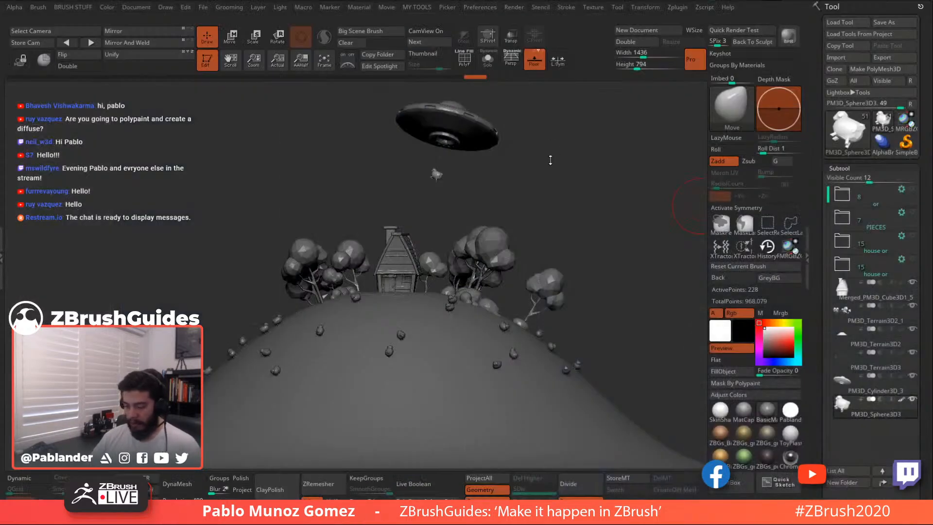
Select the PM3D_Terrain3D3 subtool and inspect its NanoMesh settings
drag(565, 161, 553, 164)
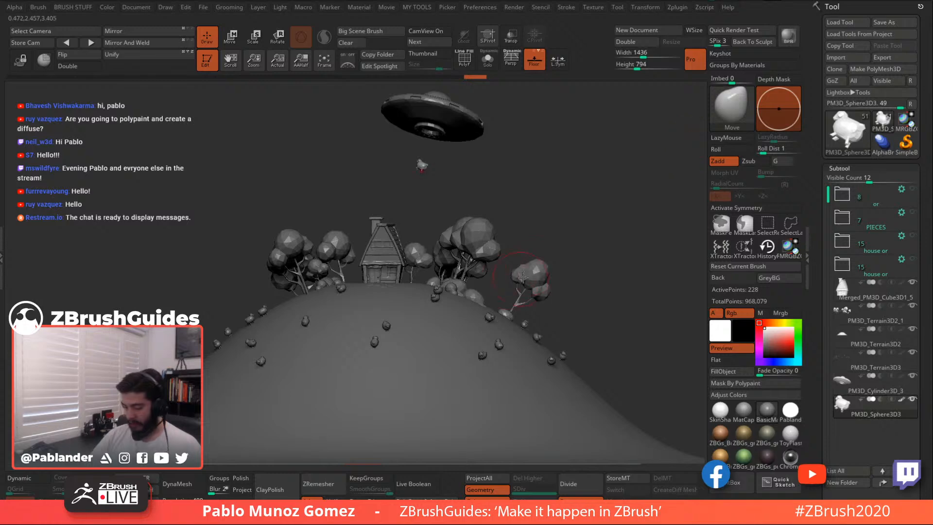
mouse_move(916, 310)
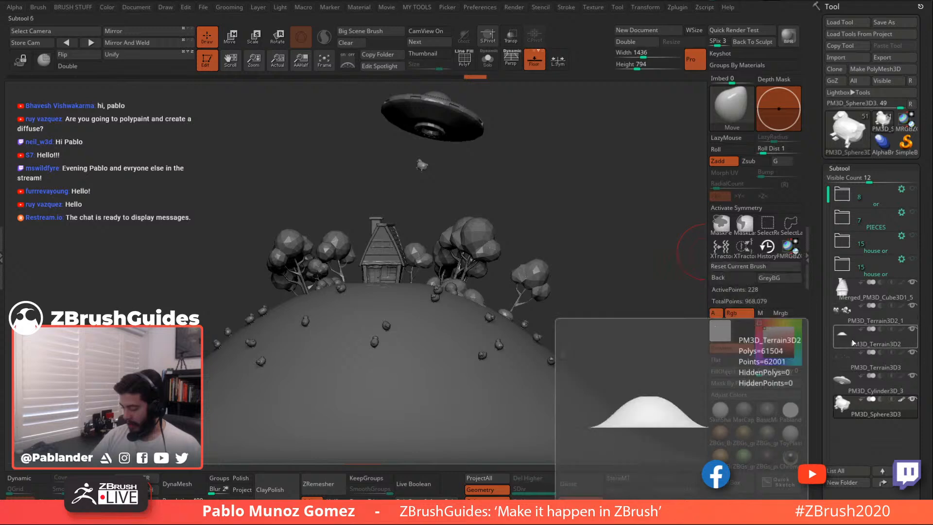
click(853, 365)
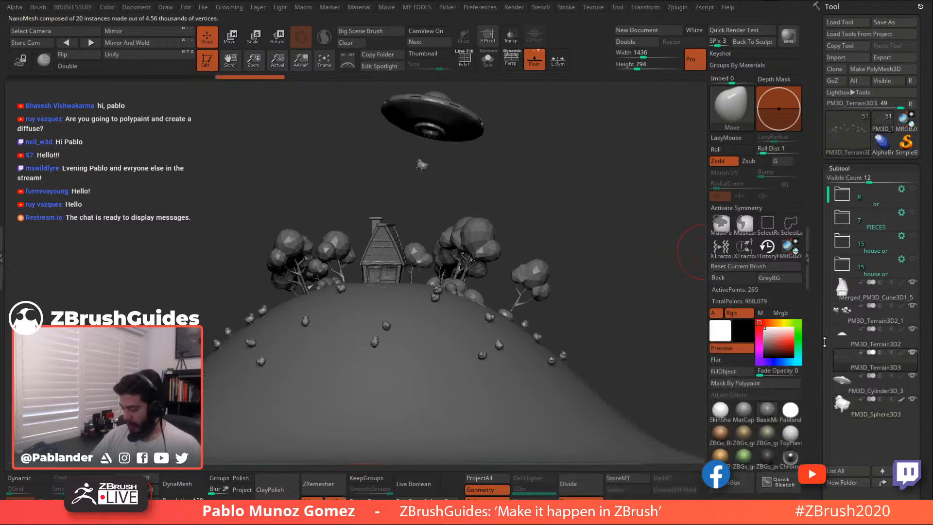
scroll(849, 152, down, 10)
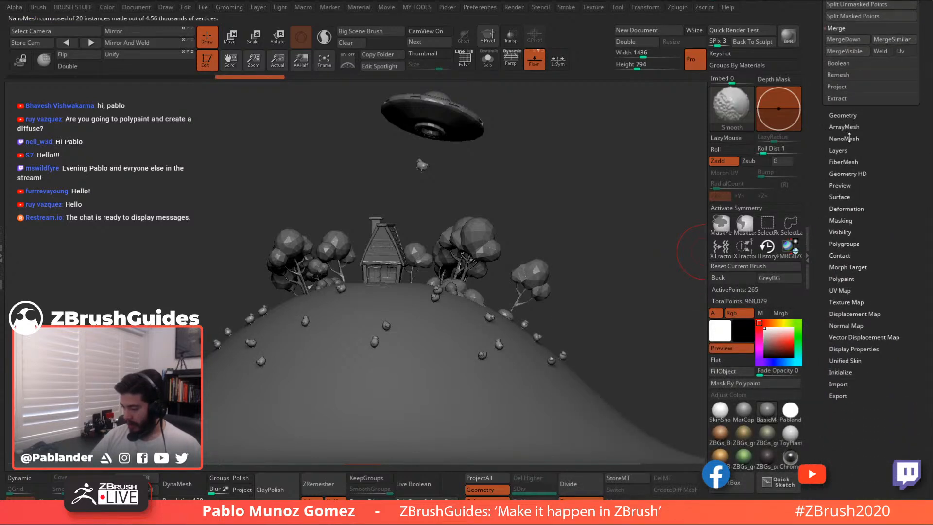
shift+click(849, 139)
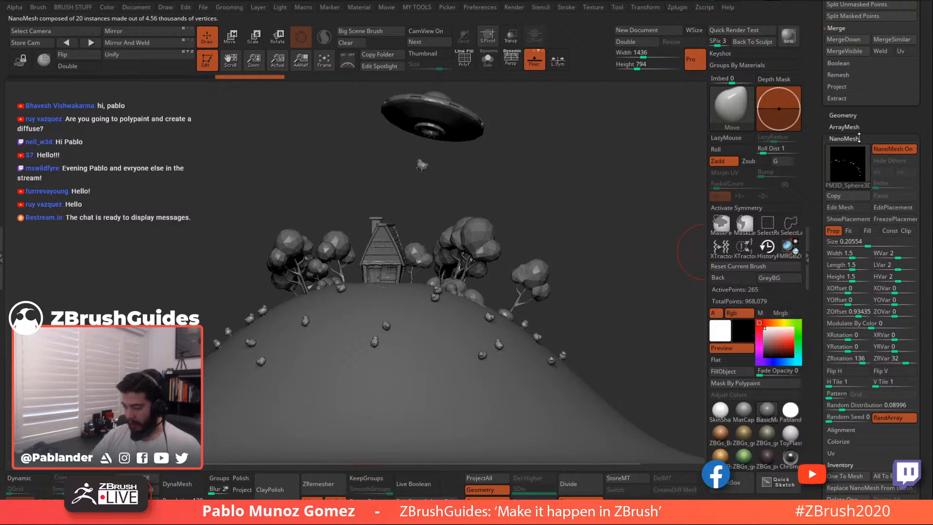
scroll(859, 138, up, 10)
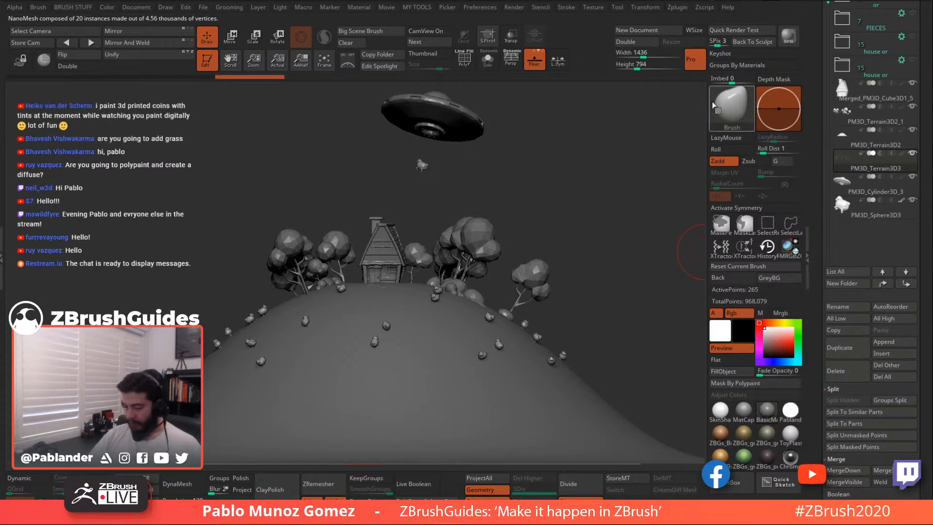
scroll(840, 98, up, 4)
Load a new Sphere3D primitive, convert it to a PolyMesh3D and frame it in a straight front view
click(837, 96)
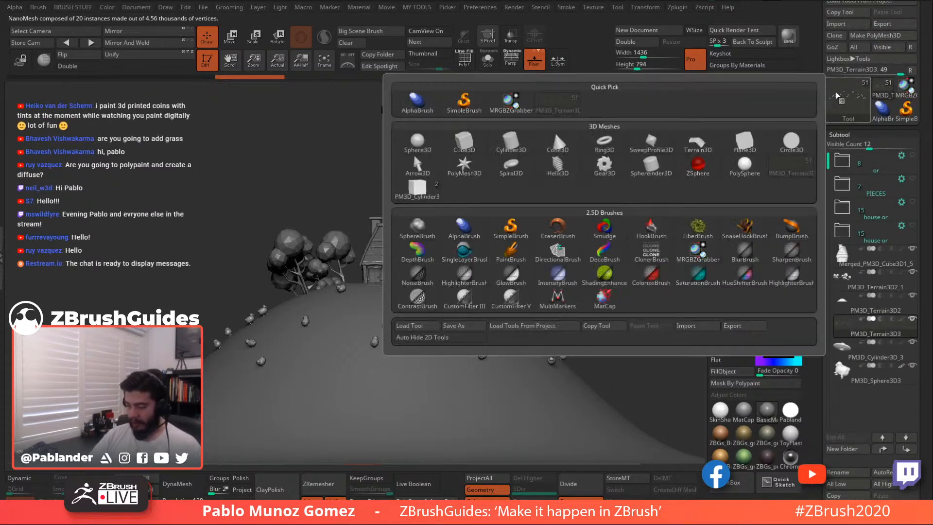
click(418, 140)
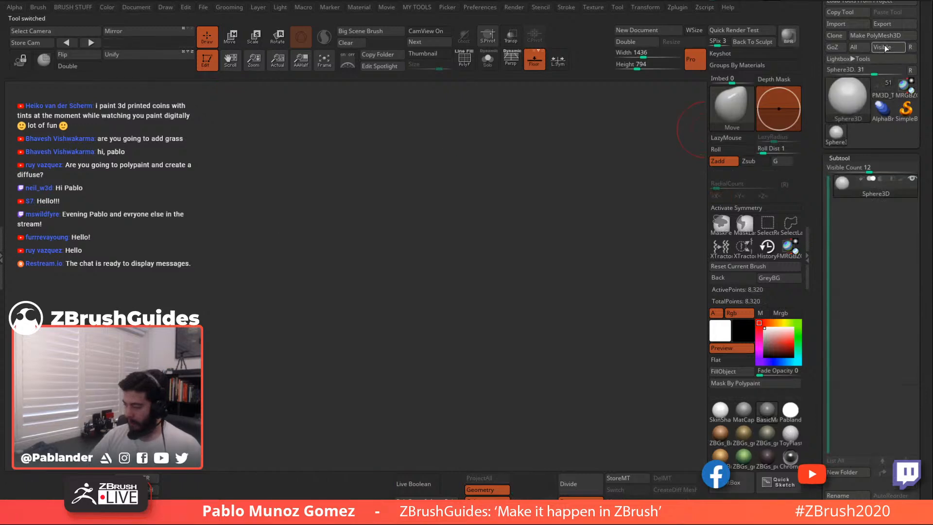
click(866, 37)
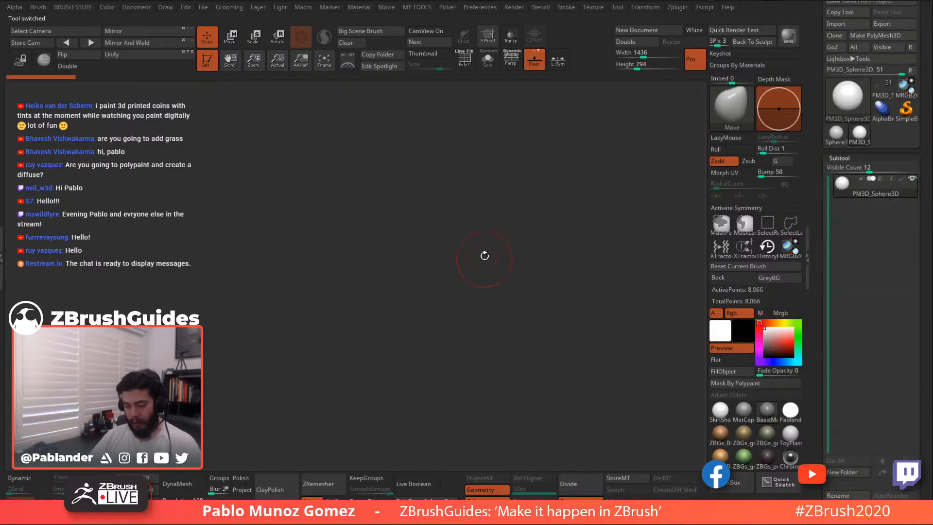
key(f)
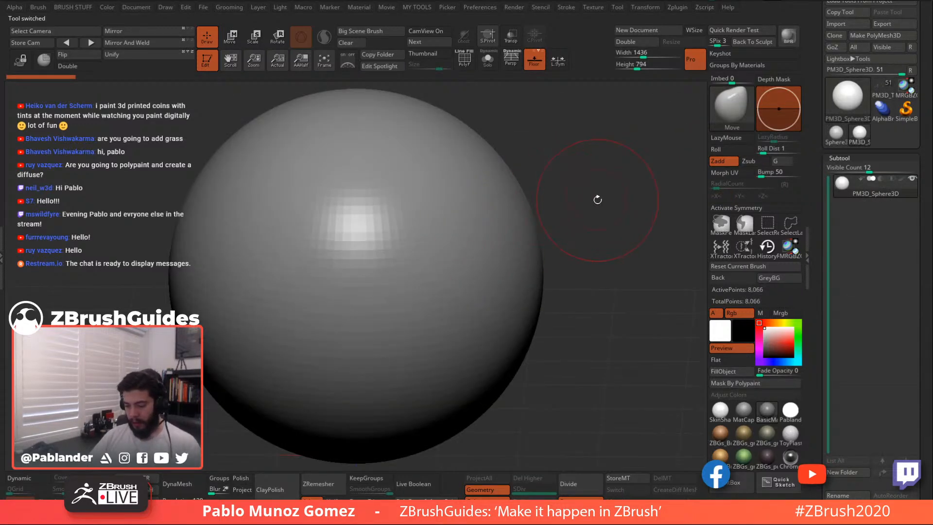
key(f)
shift+drag(564, 166, 546, 178)
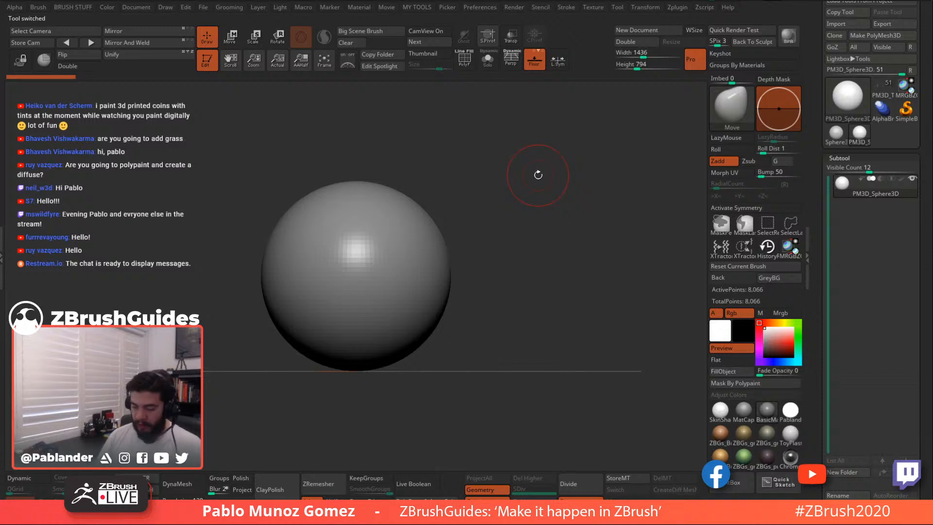
mouse_move(543, 225)
alt+mouse_down()
mouse_move(504, 238)
mouse_move(573, 233)
mouse_move(557, 235)
alt+mouse_up()
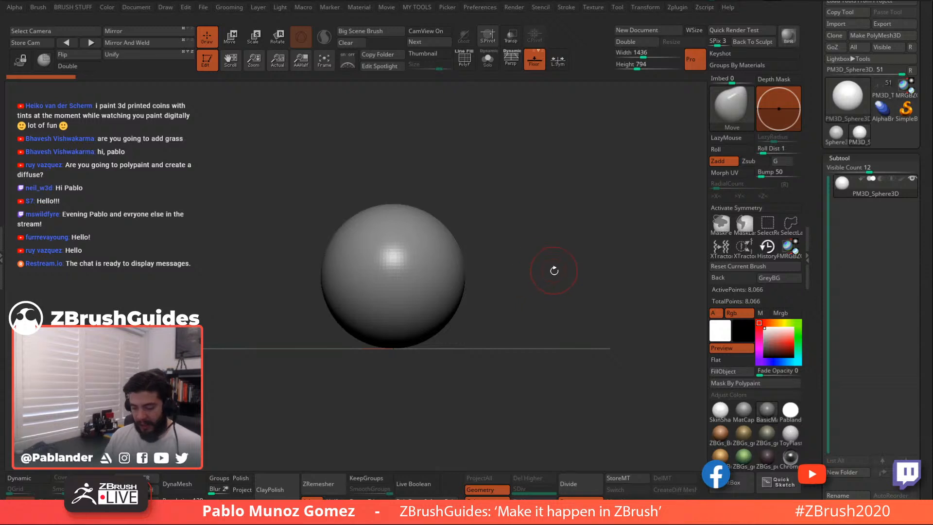
Stretch the sphere along the X axis and flatten it slightly along Y into an ellipsoid
click(240, 37)
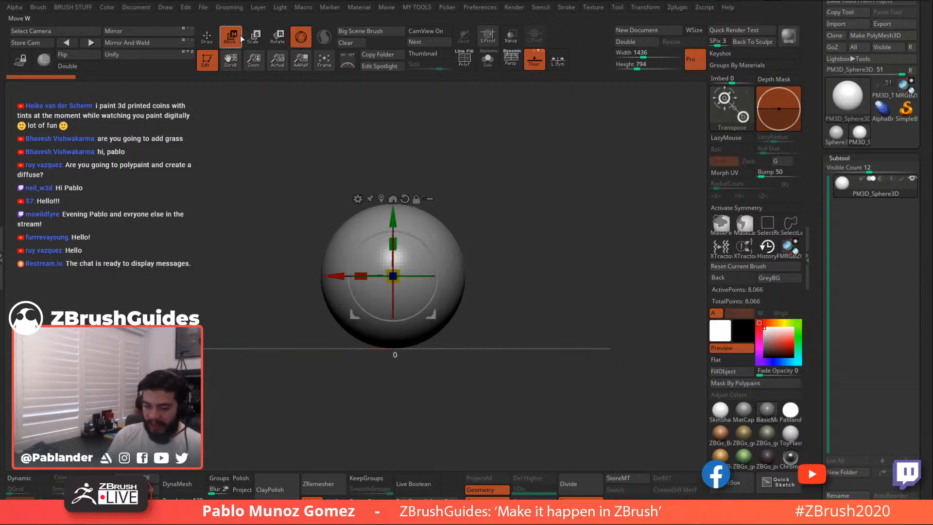
drag(361, 276, 347, 267)
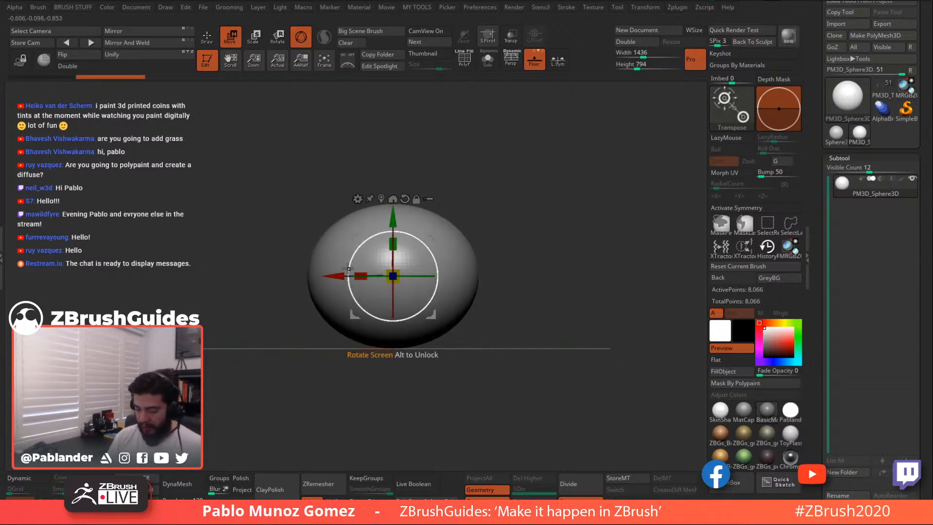
mouse_move(486, 178)
mouse_down()
mouse_move(505, 215)
mouse_move(504, 261)
mouse_move(522, 229)
mouse_move(544, 253)
mouse_move(508, 271)
mouse_up()
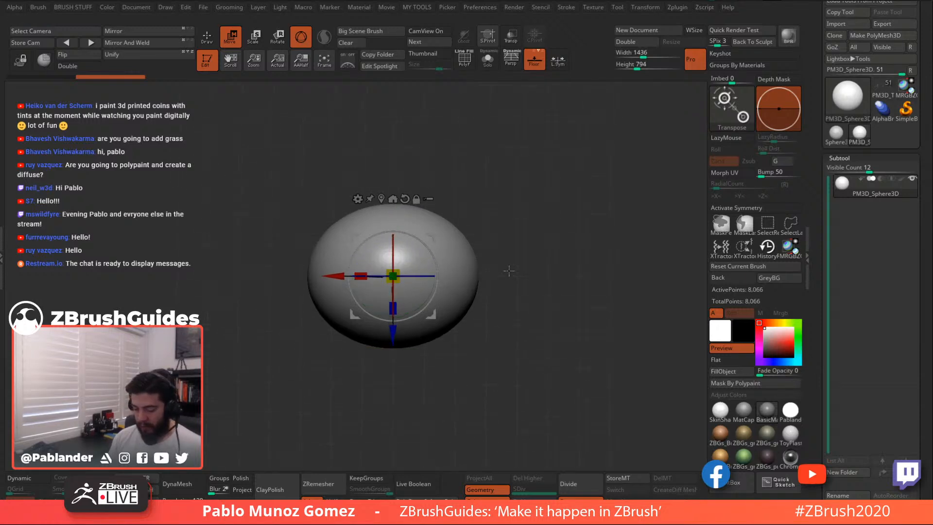
mouse_move(360, 276)
mouse_down()
mouse_move(368, 274)
mouse_move(360, 275)
mouse_up()
shift+drag(516, 224, 509, 172)
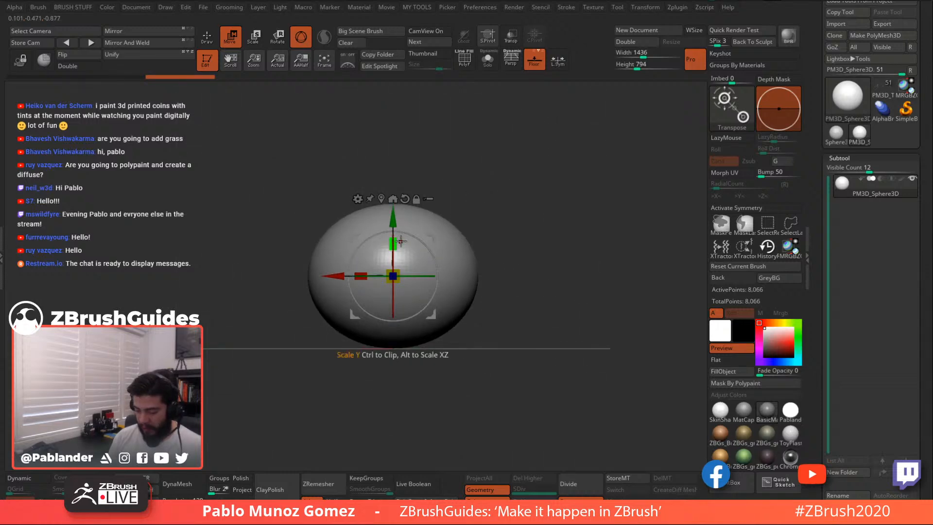
drag(395, 241, 396, 245)
key(q)
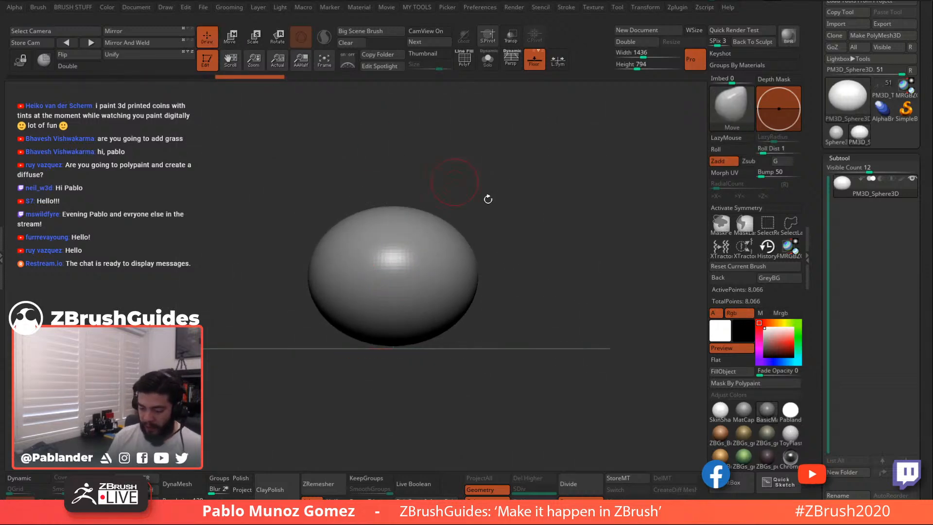
Rotate the ellipsoid 90 degrees about the vertical Y axis with symmetry turned off, so its long axis runs front to back
key(x)
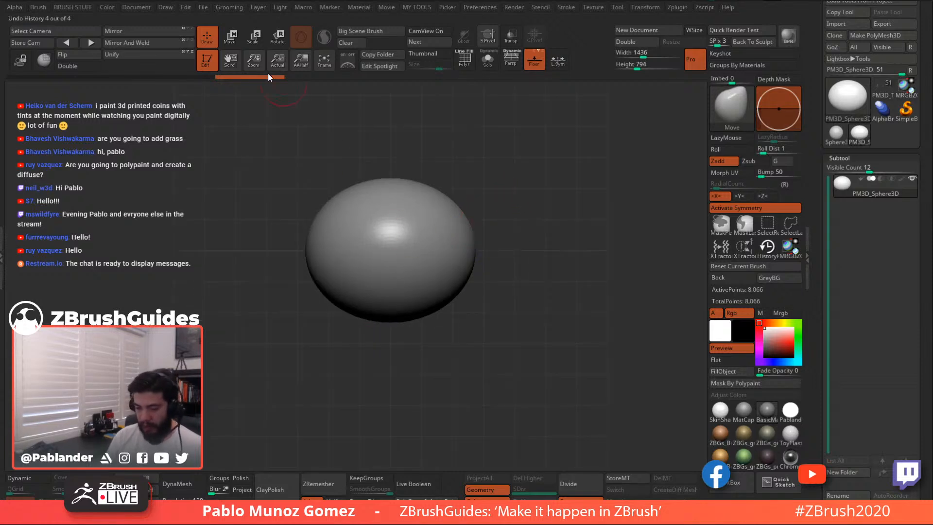
key(w)
click(745, 211)
shift+drag(423, 215, 434, 288)
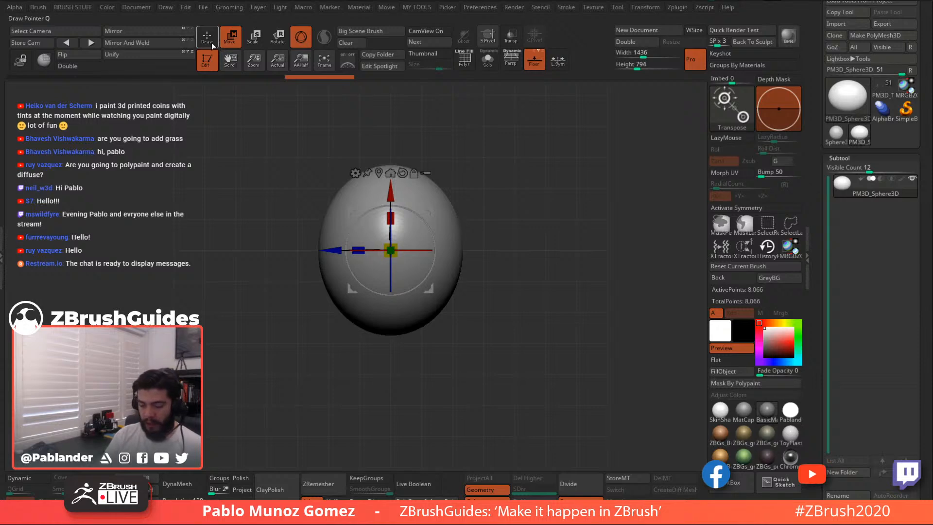
key(q)
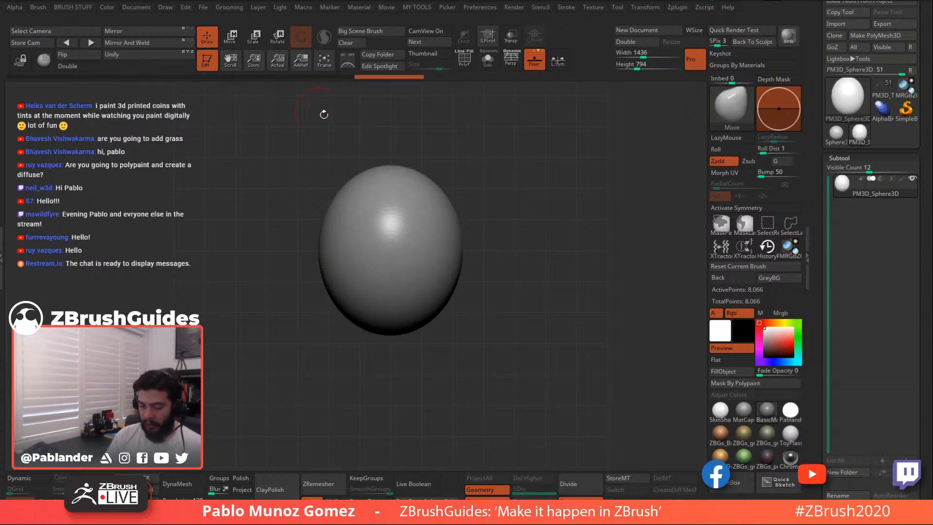
Turn on X symmetry and adjust the Move brush for shaping the ellipsoid
drag(473, 243, 488, 201)
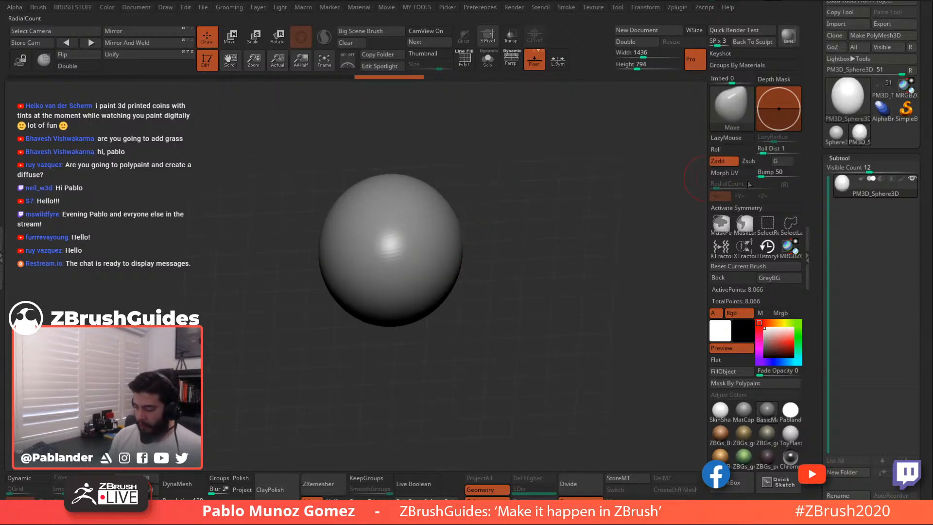
click(737, 208)
key(space)
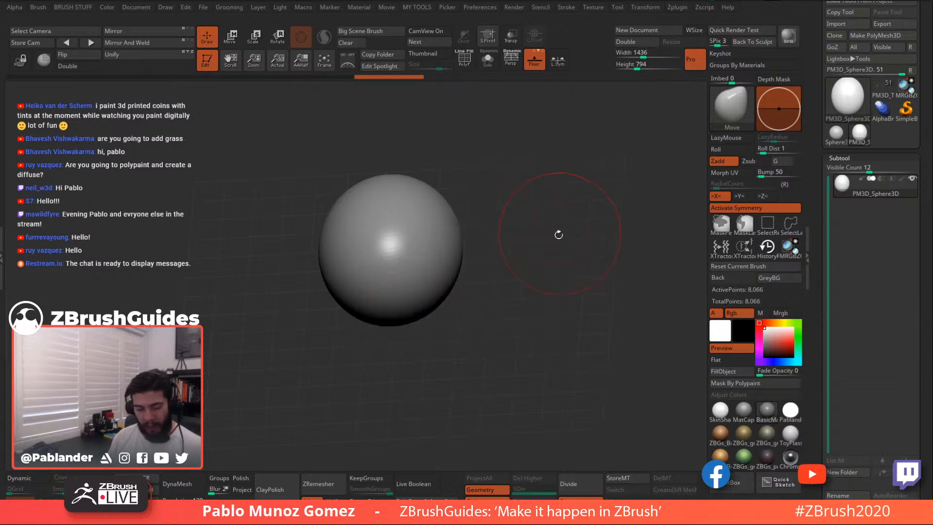
mouse_move(558, 235)
mouse_down()
mouse_move(534, 260)
mouse_move(514, 227)
mouse_move(533, 183)
mouse_up()
key(space)
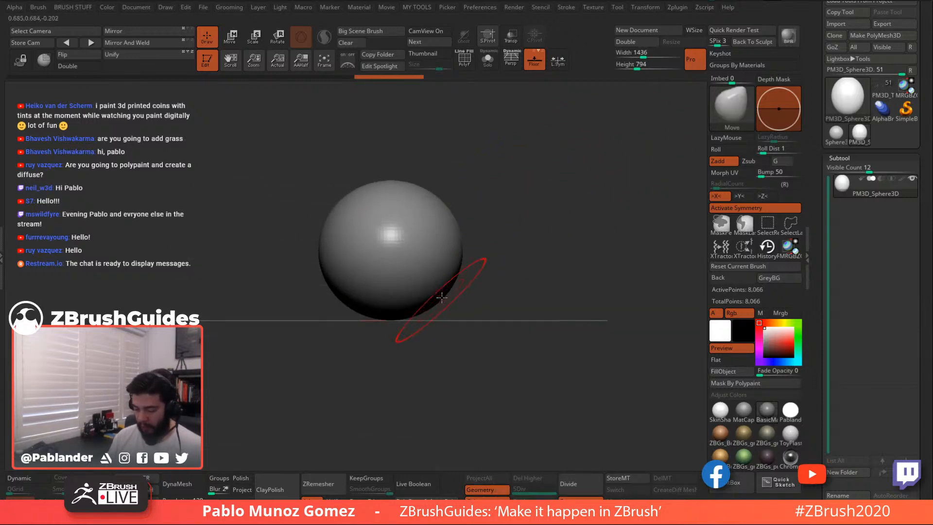
key(space)
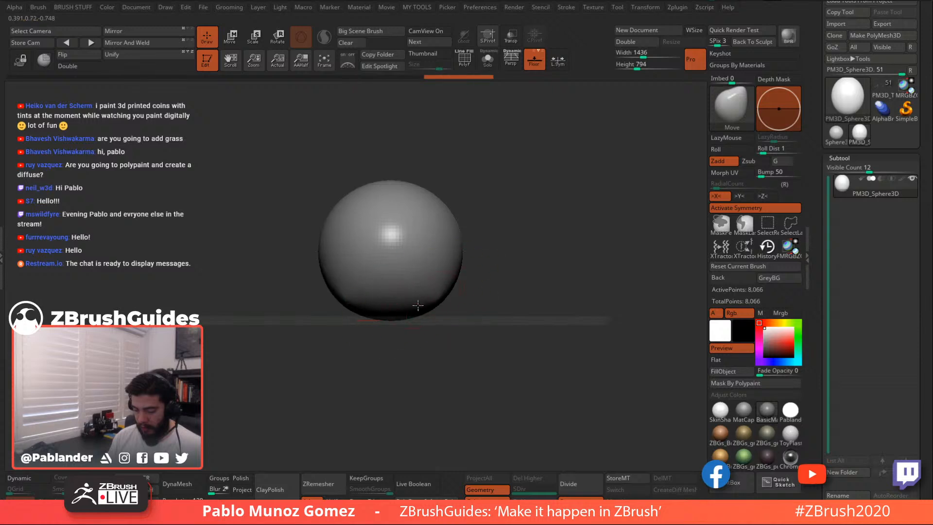
Undo the last reshaping strokes on the ellipsoid
mouse_move(439, 301)
shift+mouse_down()
mouse_move(538, 305)
mouse_move(502, 275)
mouse_move(506, 251)
mouse_move(517, 254)
mouse_move(414, 315)
mouse_move(409, 331)
mouse_move(384, 316)
mouse_move(398, 340)
mouse_move(439, 310)
mouse_move(430, 277)
mouse_move(433, 287)
shift+mouse_up()
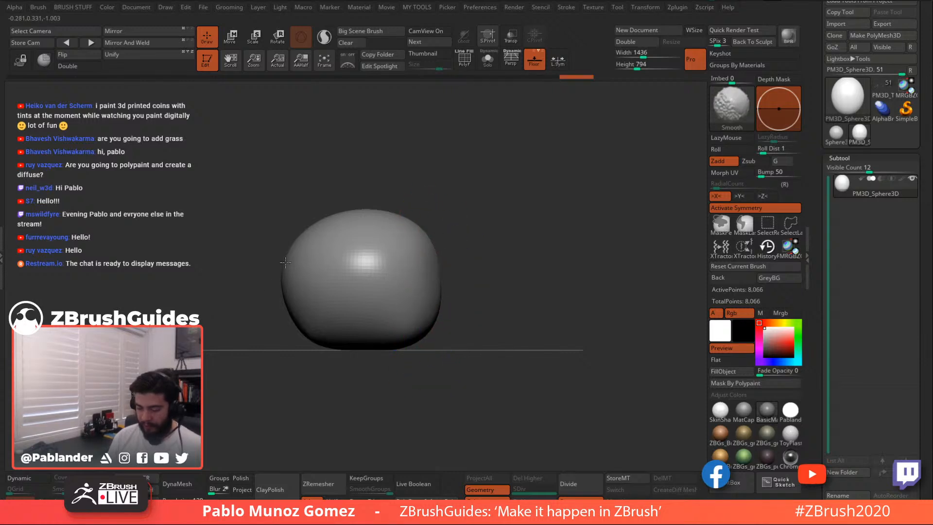
key(ctrl+z)
key(ctrl+z)
key(ctrl+z)
key(ctrl+z)
key(ctrl+z)
key(ctrl+z)
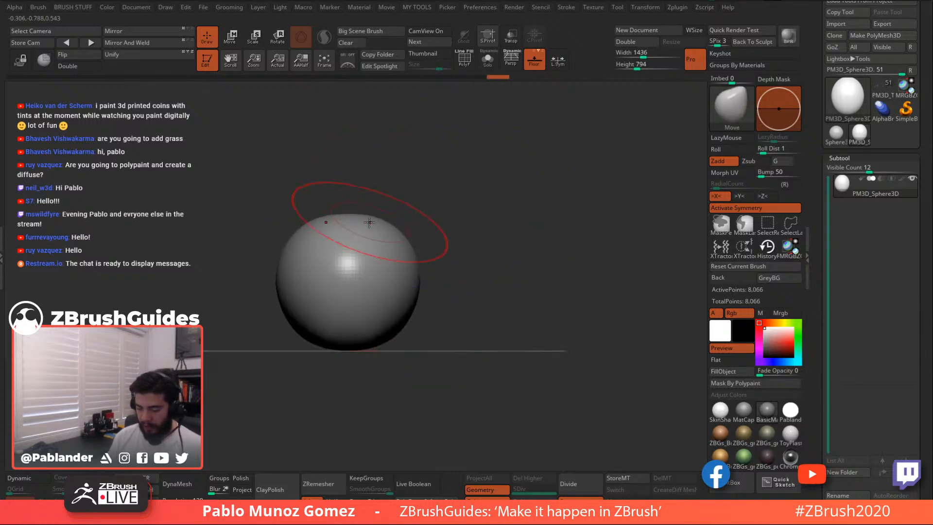
Push the ellipsoid's top and lower sides into a boxier form with the Move brush, and hide the floor grid
click(408, 260)
click(392, 337)
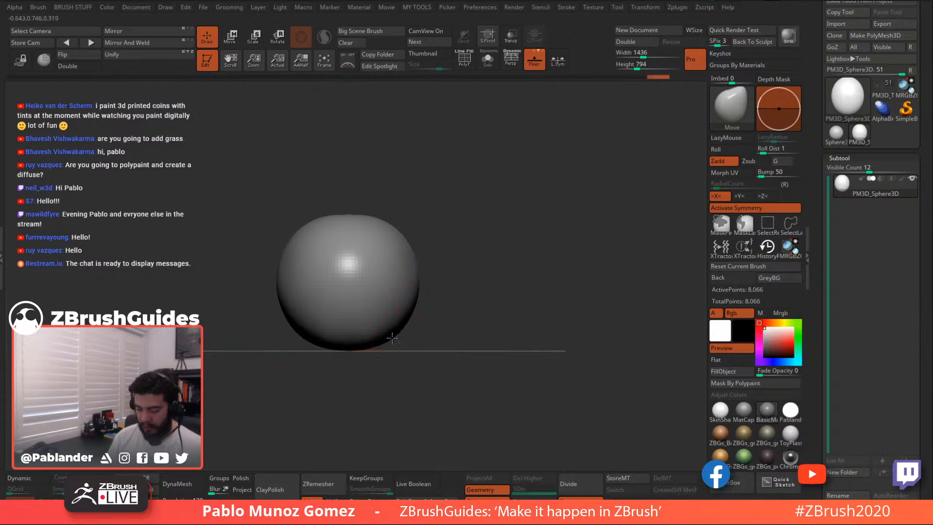
key(ctrl+z)
key(ctrl+z)
key(ctrl+z)
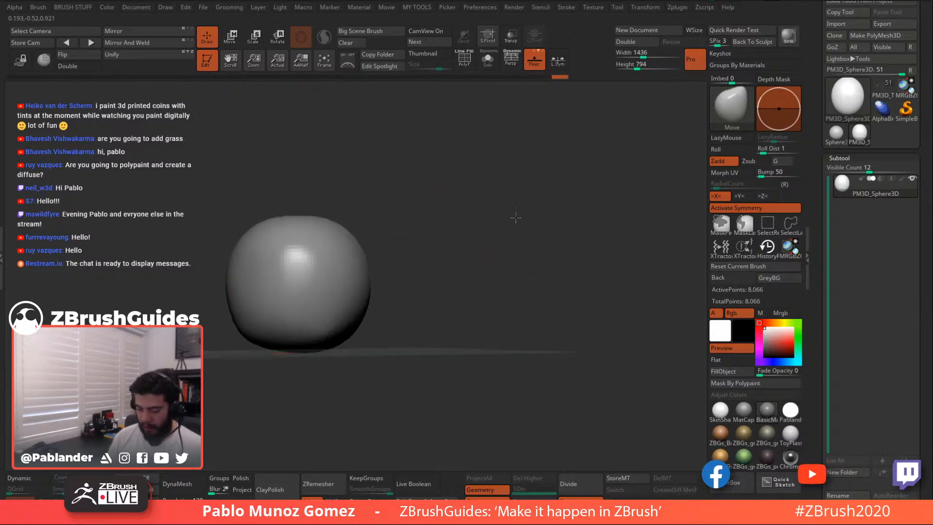
shift+drag(516, 217, 510, 219)
drag(322, 295, 318, 288)
mouse_move(410, 251)
alt+mouse_down()
mouse_move(504, 234)
mouse_move(499, 240)
alt+mouse_up()
drag(409, 329, 415, 324)
drag(481, 248, 498, 244)
click(534, 60)
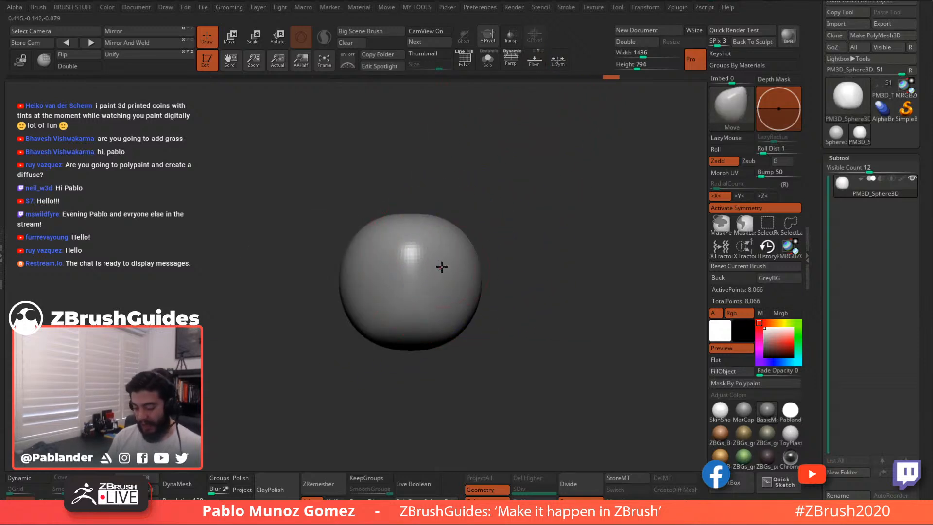
Undo the last Move strokes and reshape the side profile of the main form into a rounded box
key(ctrl+z)
key(ctrl+z)
key(ctrl+z)
key(ctrl+z)
shift+drag(502, 260, 493, 278)
mouse_move(436, 291)
mouse_down()
mouse_move(450, 299)
mouse_move(435, 308)
mouse_up()
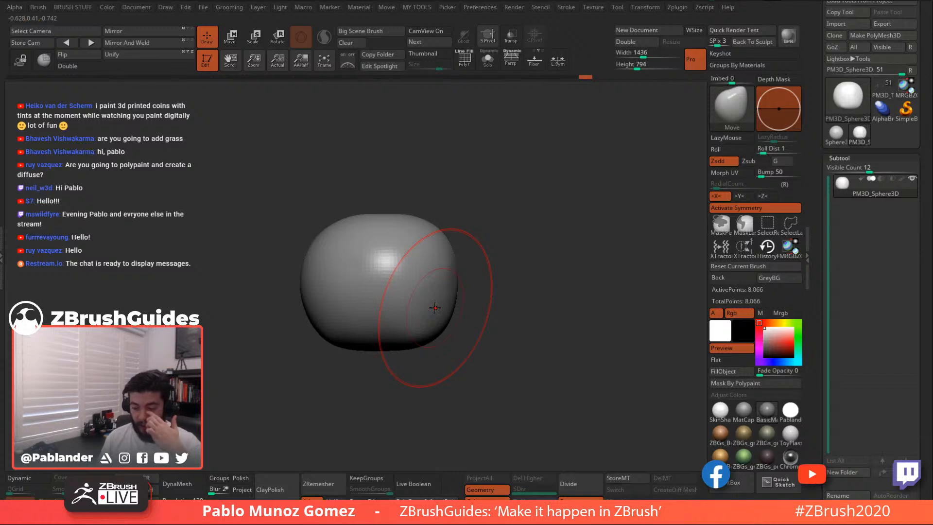
Show the silhouette thumbnail to check the main form's shape, and hide it again
click(432, 54)
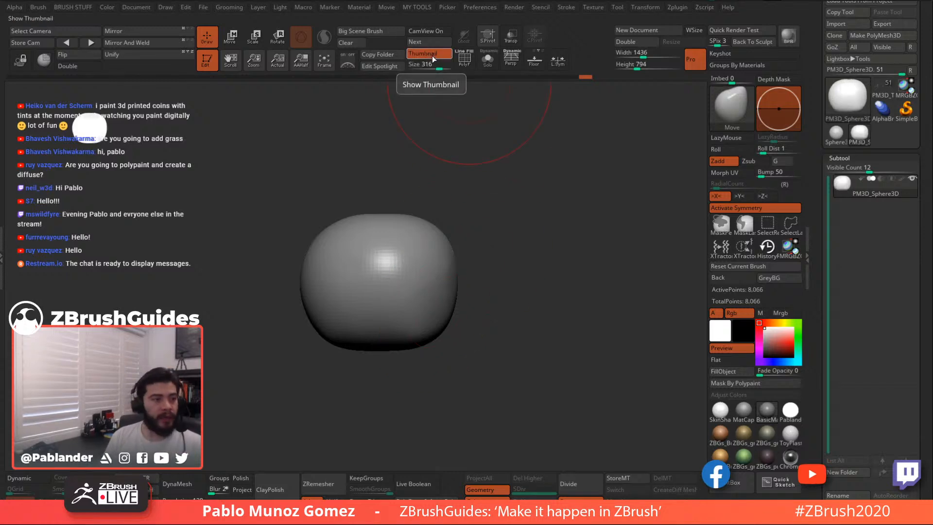
click(432, 54)
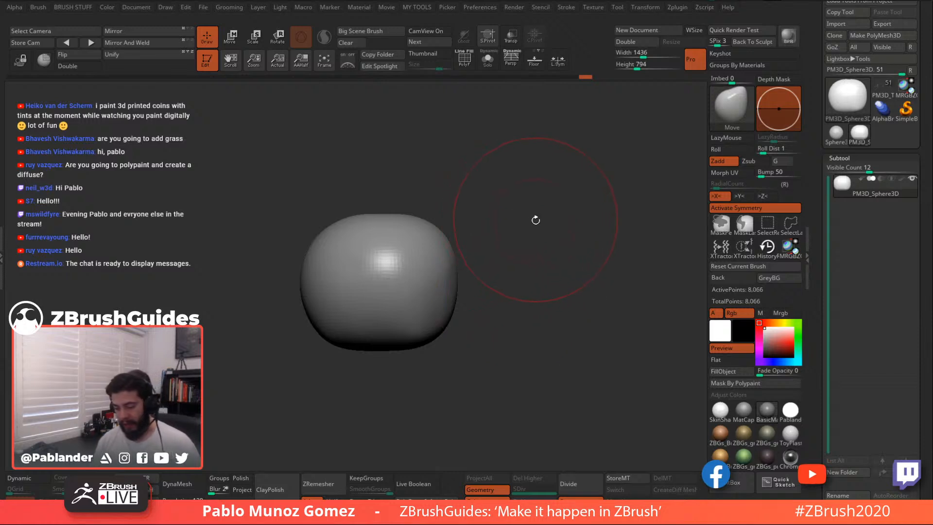
drag(533, 236, 504, 284)
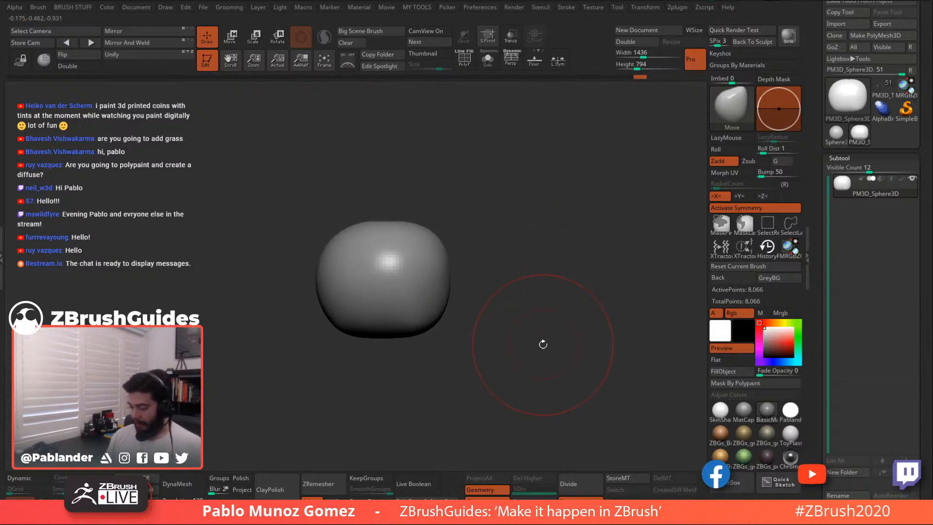
Append a sphere as a new subtool and make PM3D_Sphere3D1 the active subtool
drag(848, 409, 849, 200)
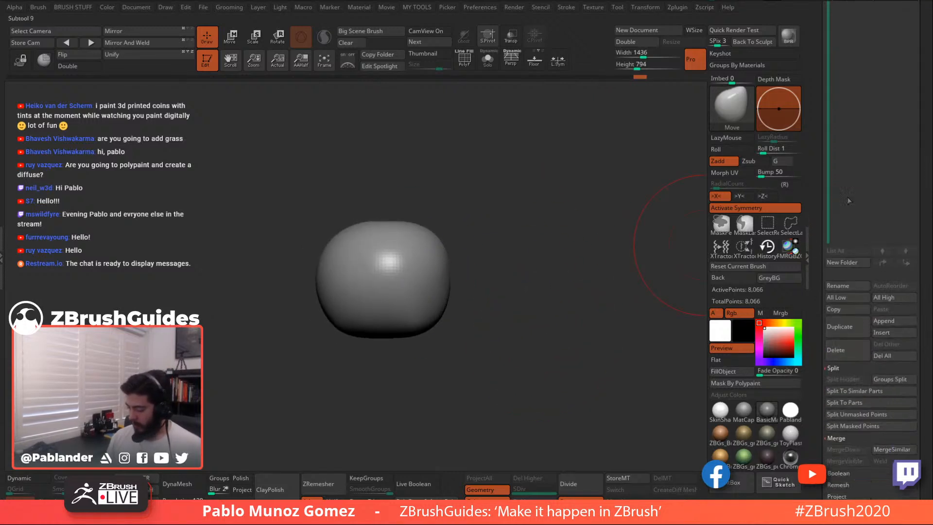
click(883, 321)
click(626, 311)
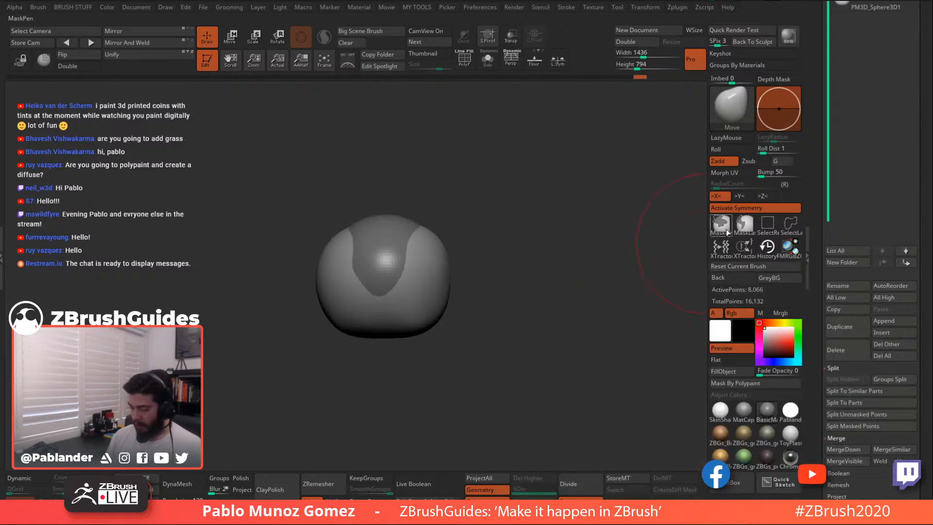
drag(817, 90, 817, 207)
click(862, 121)
Move the appended sphere to the front of the main form, shrink it, and tilt it slightly as a small snout
click(231, 39)
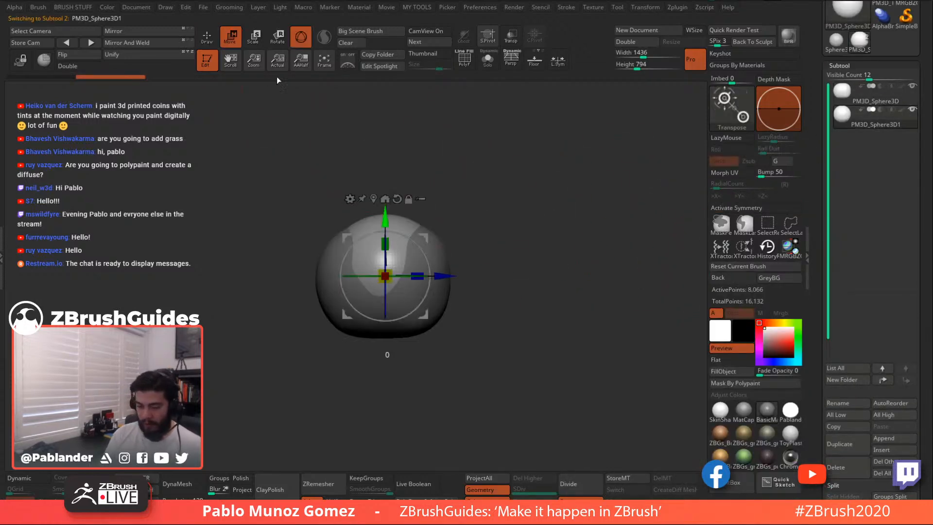
drag(382, 288, 468, 290)
drag(471, 244, 471, 230)
drag(472, 271, 472, 280)
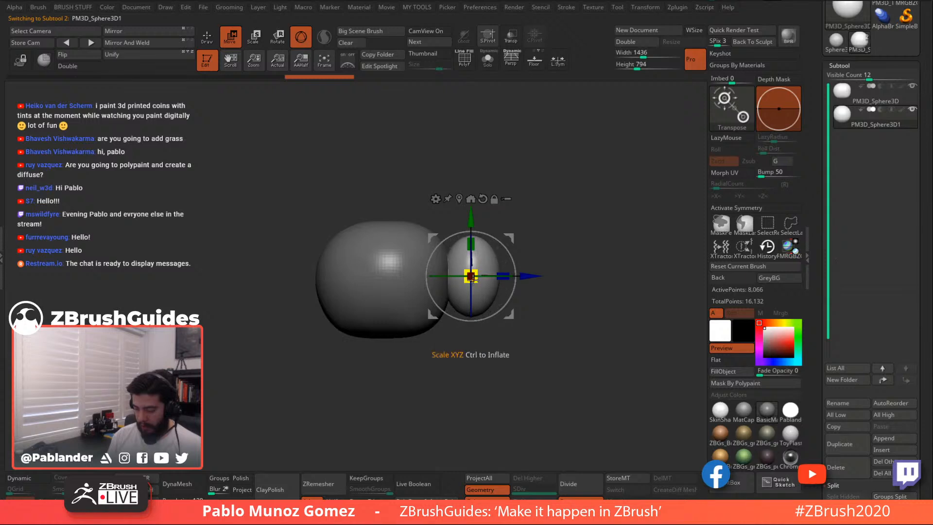
drag(509, 255, 501, 233)
drag(463, 271, 462, 281)
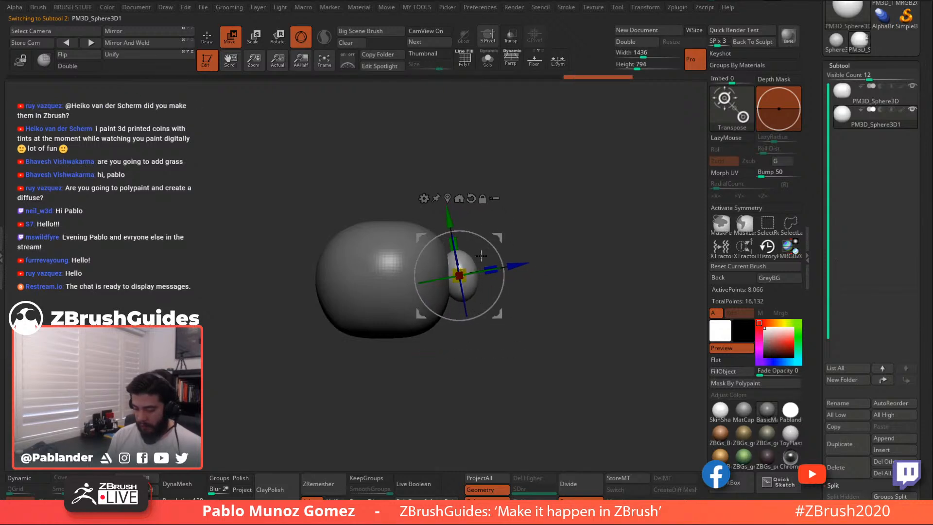
drag(497, 237, 491, 233)
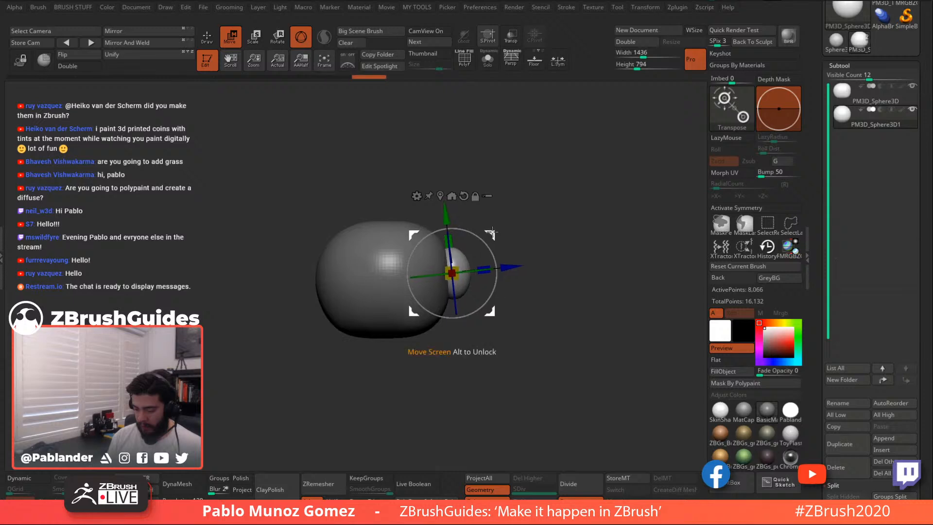
drag(453, 274, 492, 251)
Apply a Taper deformer to the small front sphere so it narrows toward its lower end, and accept the deformation
drag(544, 222, 514, 236)
click(417, 195)
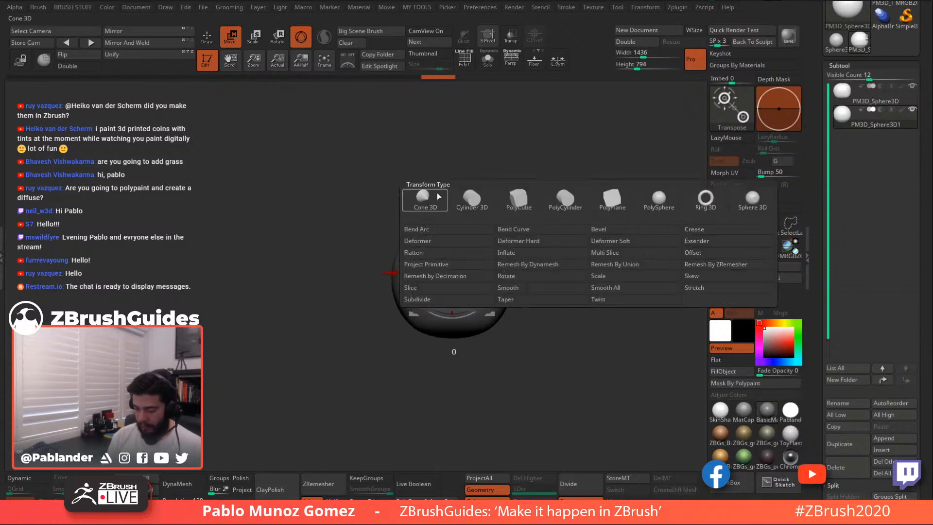
click(521, 300)
drag(455, 236, 455, 226)
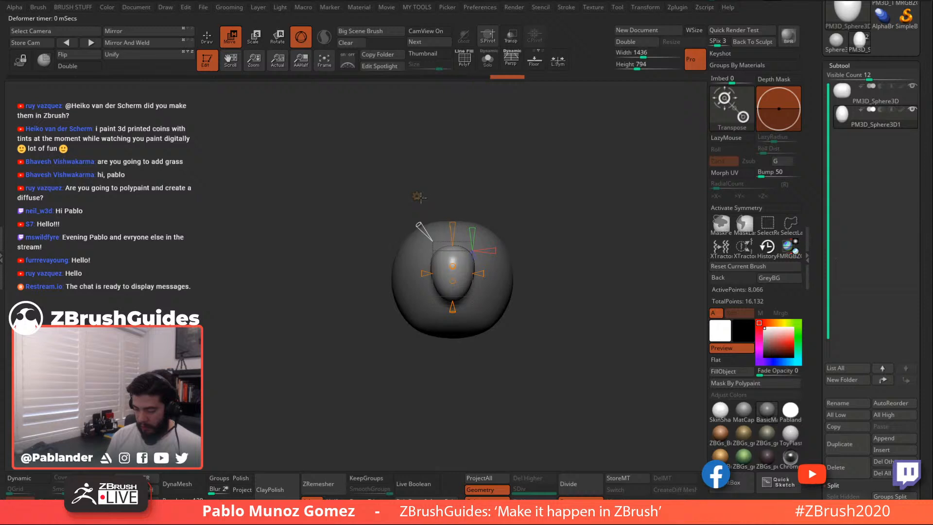
click(417, 196)
click(599, 188)
Turn on X symmetry for the tapered front sphere and reshape its lower edge with the Move brush
mouse_move(551, 177)
mouse_down()
mouse_move(576, 187)
mouse_move(541, 246)
mouse_move(570, 209)
mouse_move(555, 210)
mouse_up()
key(q)
key(space)
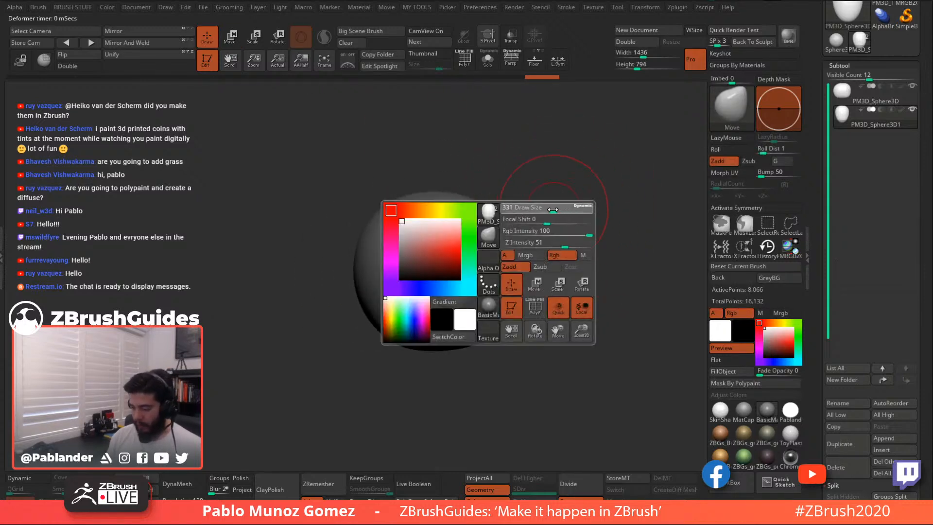
mouse_move(549, 259)
mouse_down()
mouse_move(527, 263)
mouse_move(547, 262)
mouse_up()
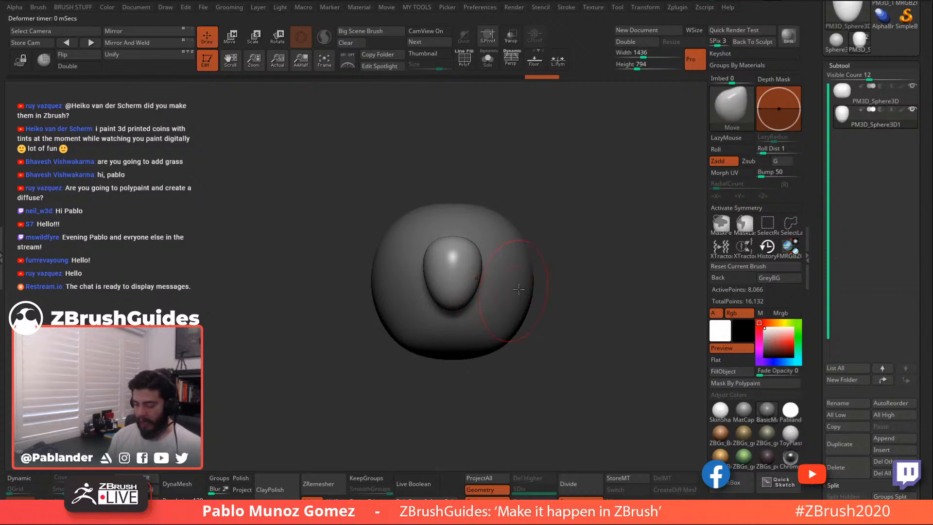
click(747, 208)
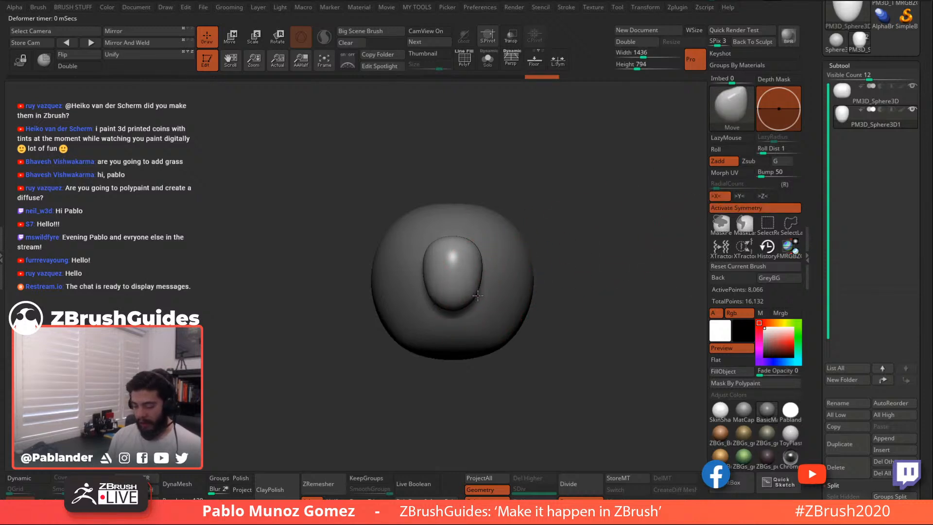
drag(539, 233, 575, 229)
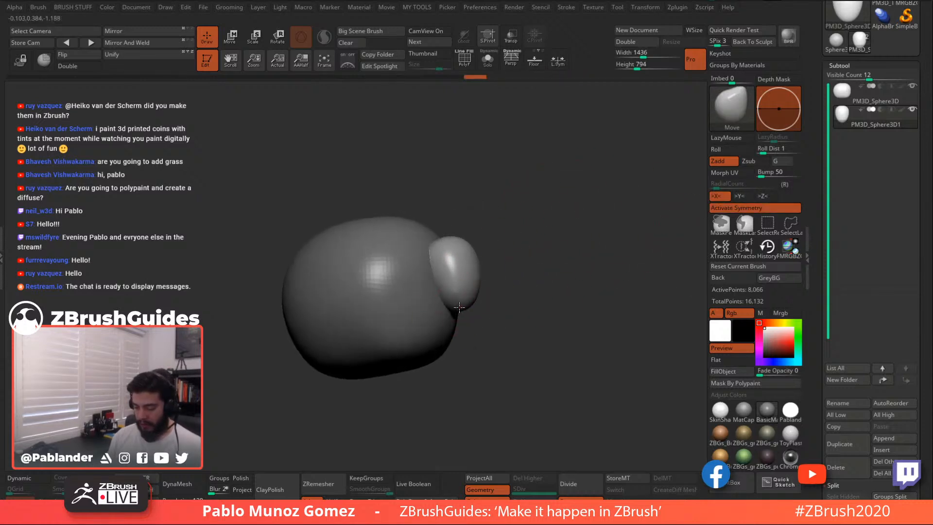
drag(459, 308, 476, 294)
drag(503, 263, 511, 265)
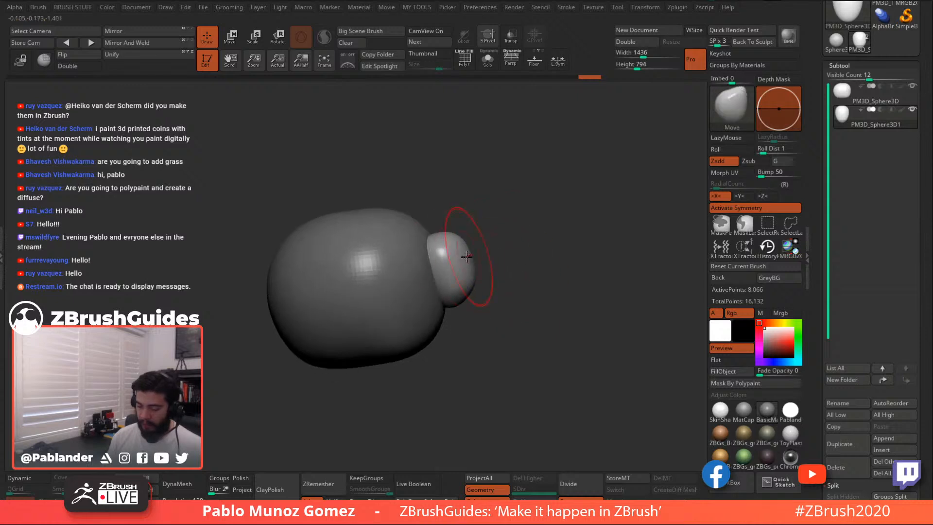
Refine the front face and lower sides of the snout symmetrically with the Move brush
drag(447, 254, 446, 274)
shift+drag(530, 249, 506, 252)
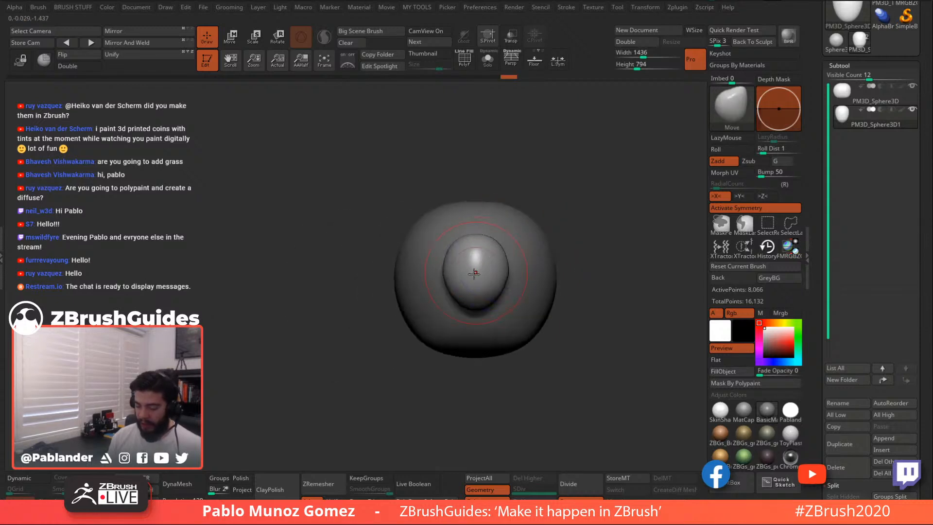
mouse_move(448, 283)
mouse_down()
mouse_move(505, 275)
mouse_move(506, 266)
mouse_up()
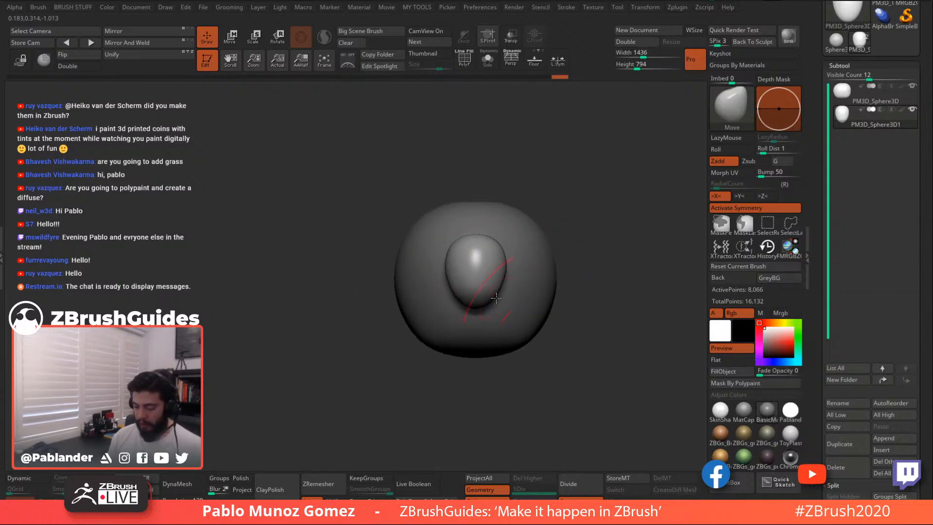
drag(562, 249, 618, 247)
drag(510, 303, 529, 285)
mouse_move(598, 247)
mouse_down()
mouse_move(580, 248)
mouse_move(565, 226)
mouse_move(579, 213)
mouse_move(548, 234)
mouse_up()
Switch to the Clay brush and build up volume on the front of the snout
key(b)
key(c)
key(l)
key(space)
drag(488, 278, 490, 280)
drag(554, 258, 579, 259)
mouse_move(476, 277)
mouse_down()
mouse_move(484, 283)
mouse_move(484, 271)
mouse_move(470, 272)
mouse_move(499, 288)
mouse_move(496, 264)
mouse_up()
drag(533, 275, 541, 266)
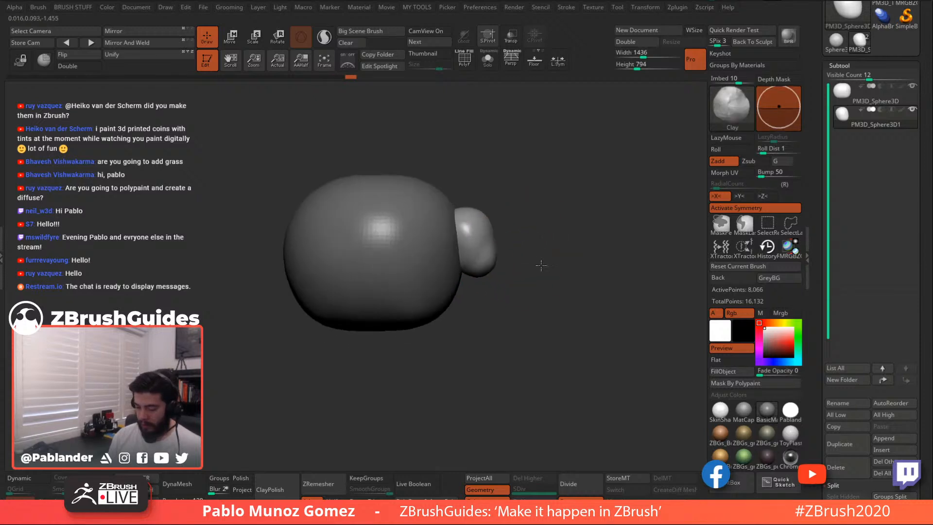
Scale and reposition the snout with the transform gizmo so it sits closer against the main form
key(w)
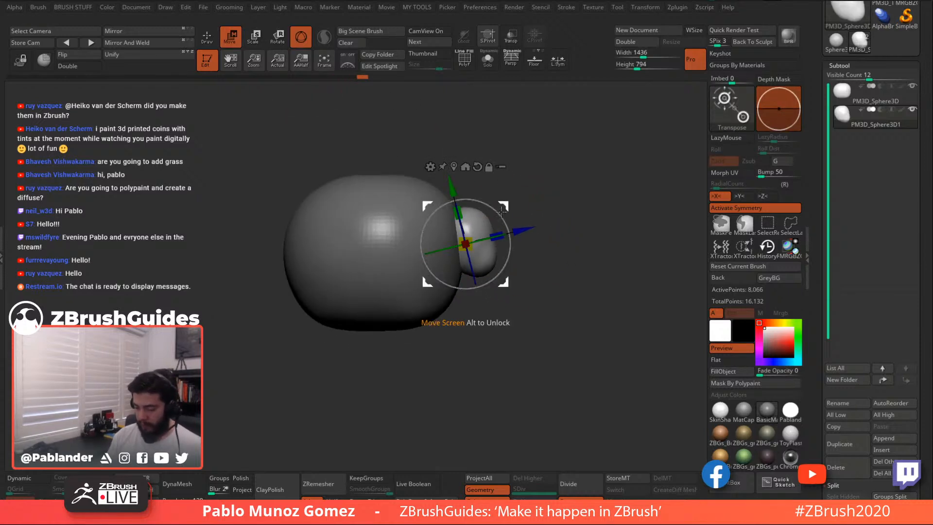
drag(466, 244, 472, 239)
drag(504, 207, 499, 208)
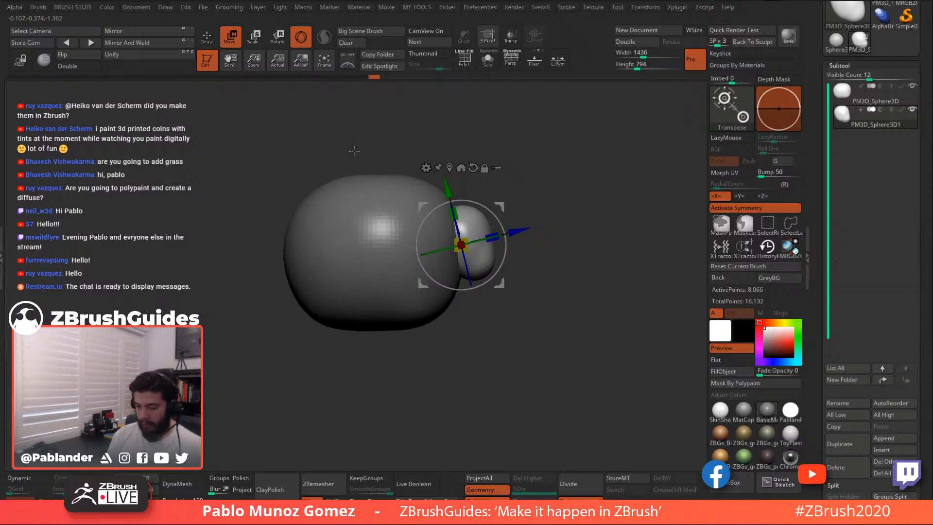
key(q)
Insert a mirrored pair of PolySpheres above the snout as eyes, using the IMM Primitives brush
mouse_move(556, 212)
mouse_down()
mouse_move(506, 218)
mouse_move(558, 244)
mouse_up()
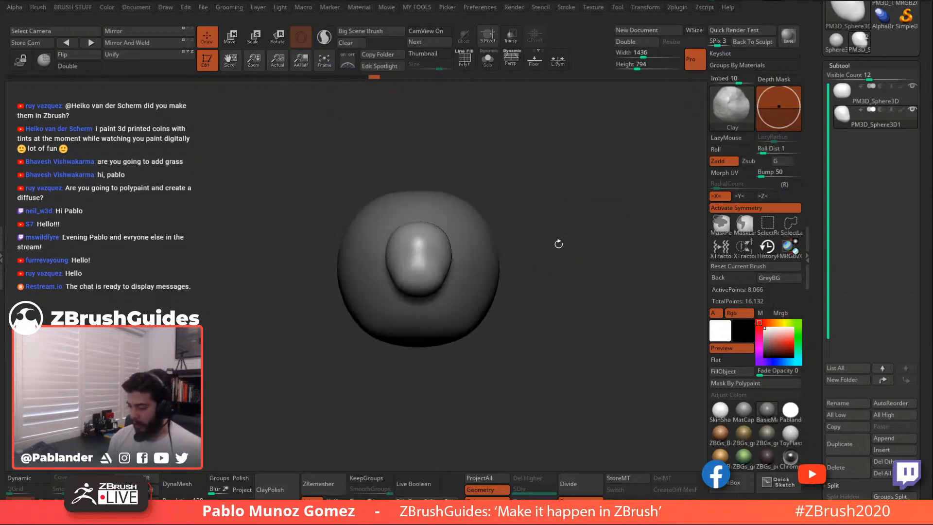
click(731, 112)
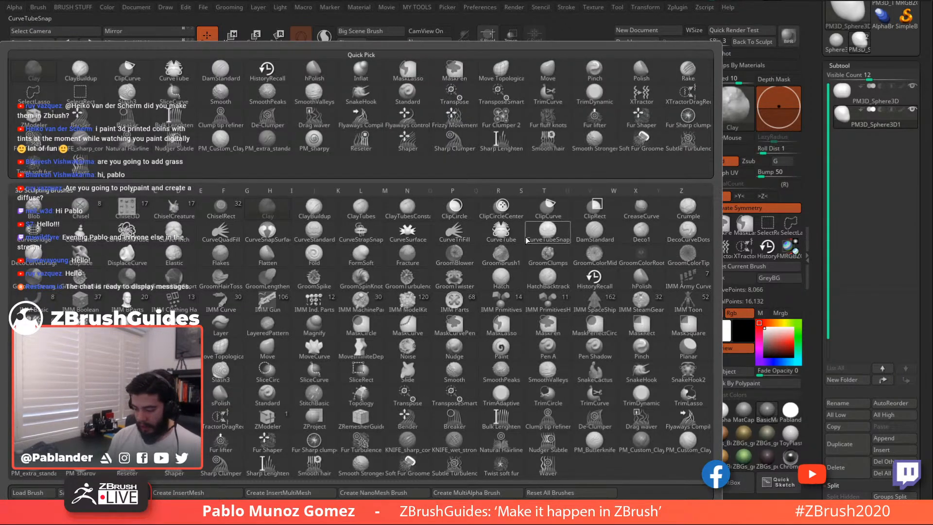
click(501, 302)
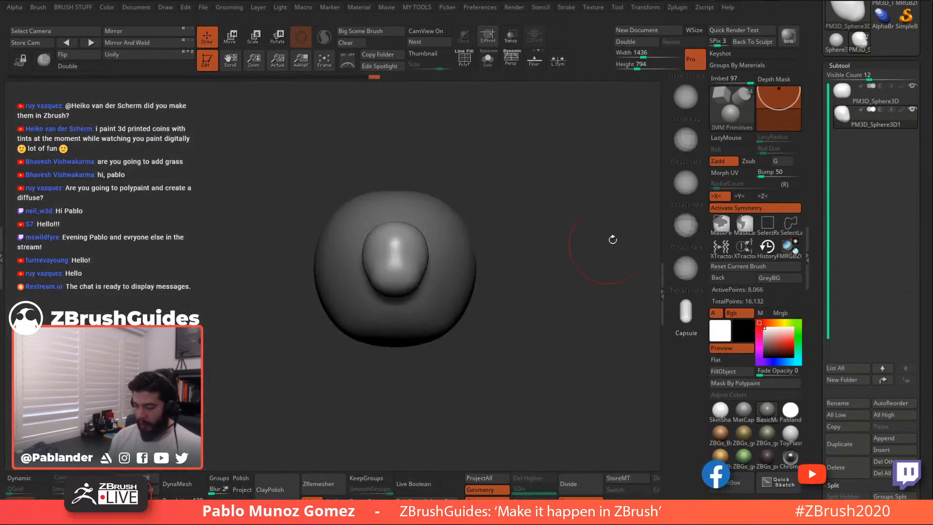
click(688, 142)
drag(439, 215, 462, 241)
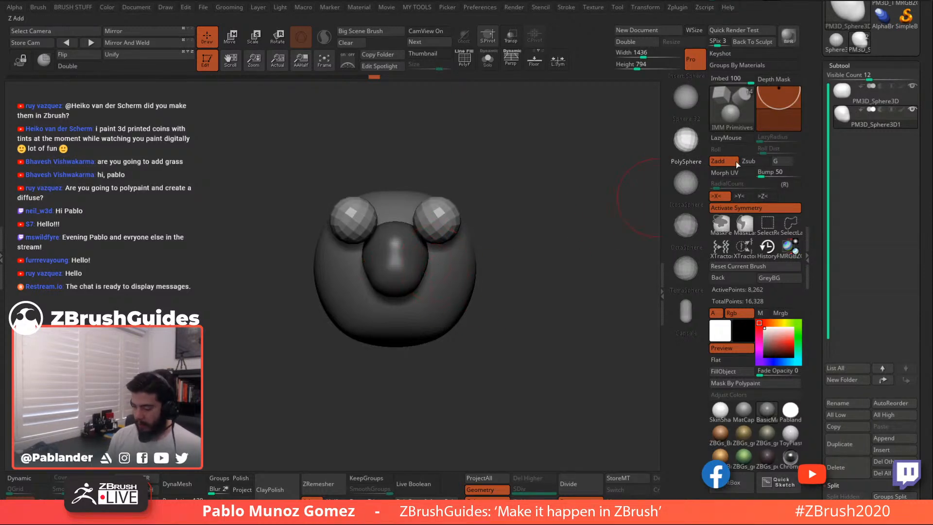
Undo the pair of eye spheres and set the insert brush's imbed depth to 2
key(ctrl+z)
drag(779, 96, 778, 115)
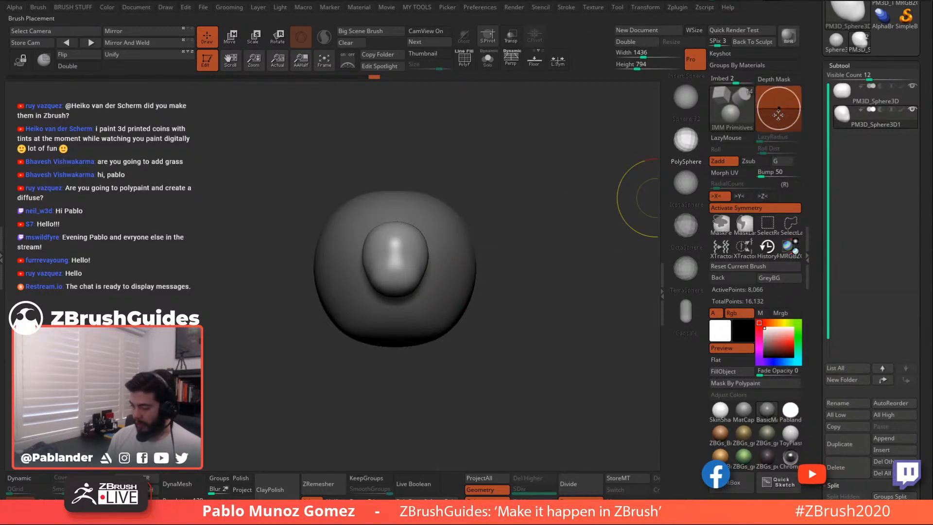
drag(421, 231, 510, 242)
key(ctrl+z)
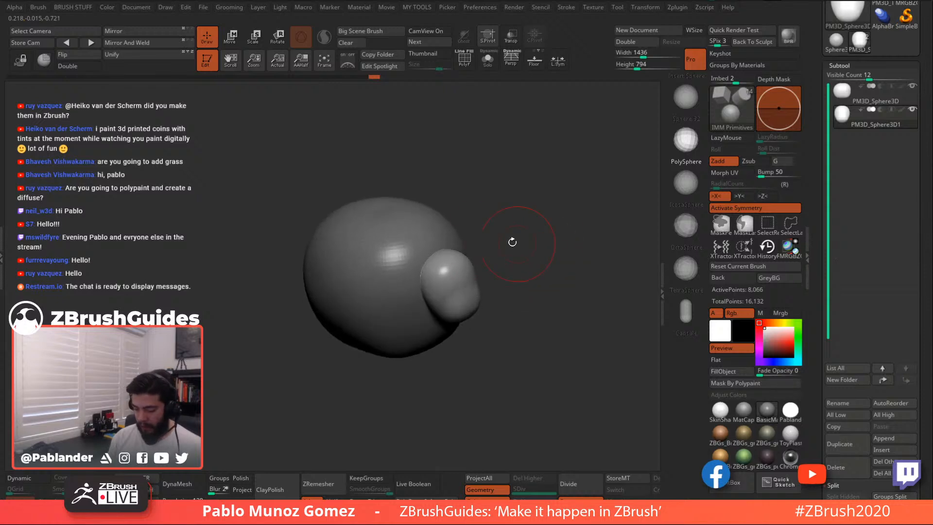
Turn off symmetry and insert overlapping PolySpheres of varied sizes across the top of the snout with the IMM Primitives brush
click(754, 209)
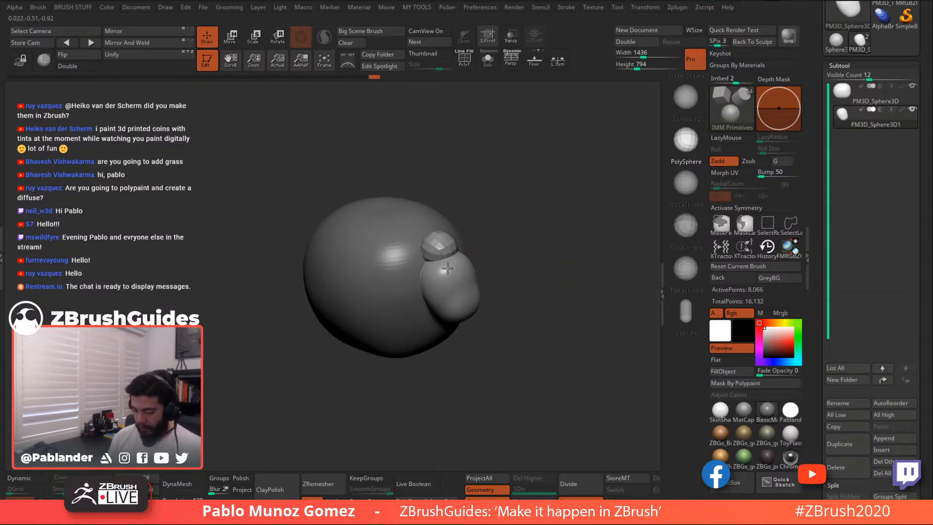
mouse_move(448, 269)
mouse_down()
mouse_move(448, 279)
mouse_move(430, 272)
mouse_move(452, 275)
mouse_up()
right_drag(452, 275, 389, 286)
mouse_move(489, 243)
mouse_down()
mouse_move(488, 262)
mouse_move(455, 263)
mouse_move(470, 270)
mouse_up()
key(ctrl+z)
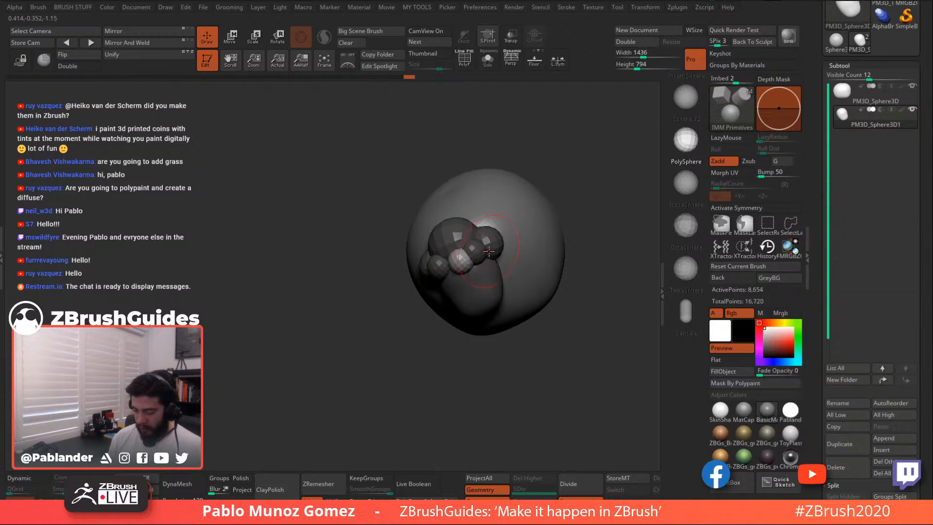
Add more small PolySpheres around the front and sides of the cluster above the snout to fill out the woolly tuft
right_drag(471, 269, 487, 247)
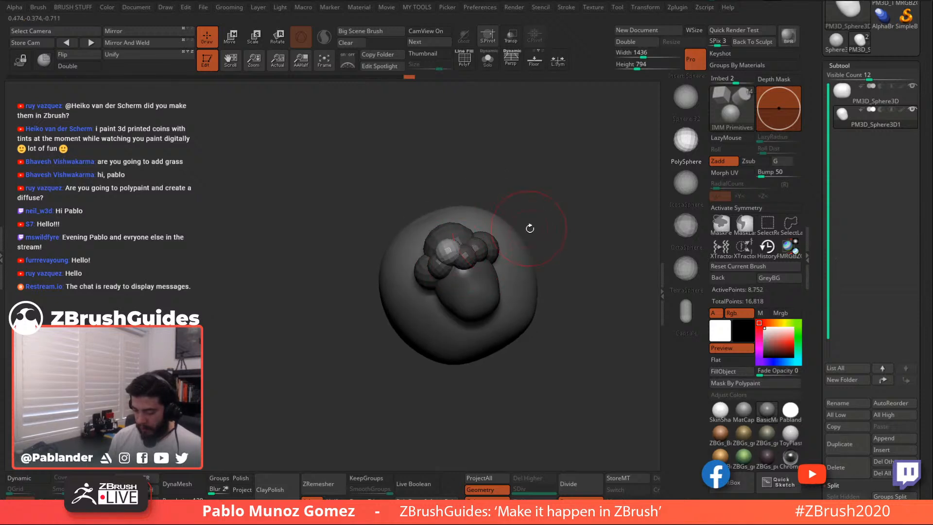
right_drag(537, 216, 477, 233)
drag(478, 232, 483, 239)
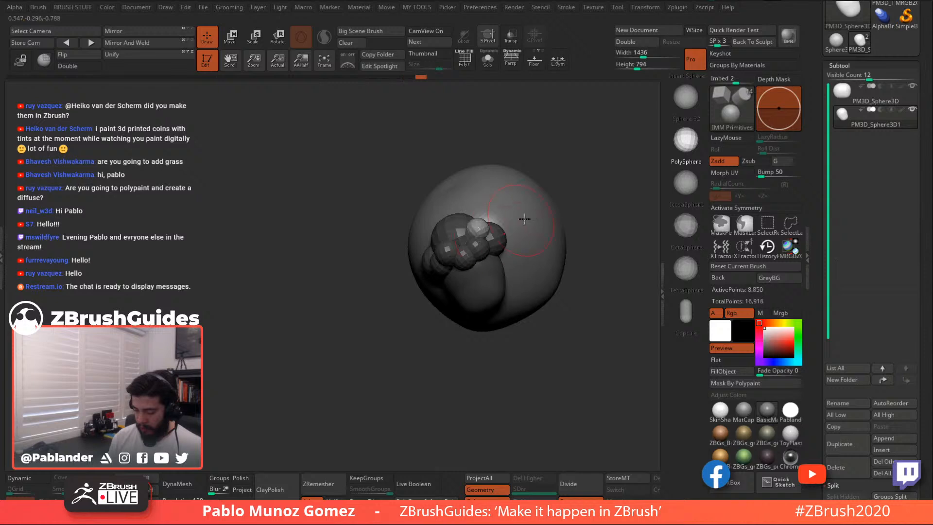
right_drag(583, 209, 595, 177)
right_drag(558, 244, 531, 246)
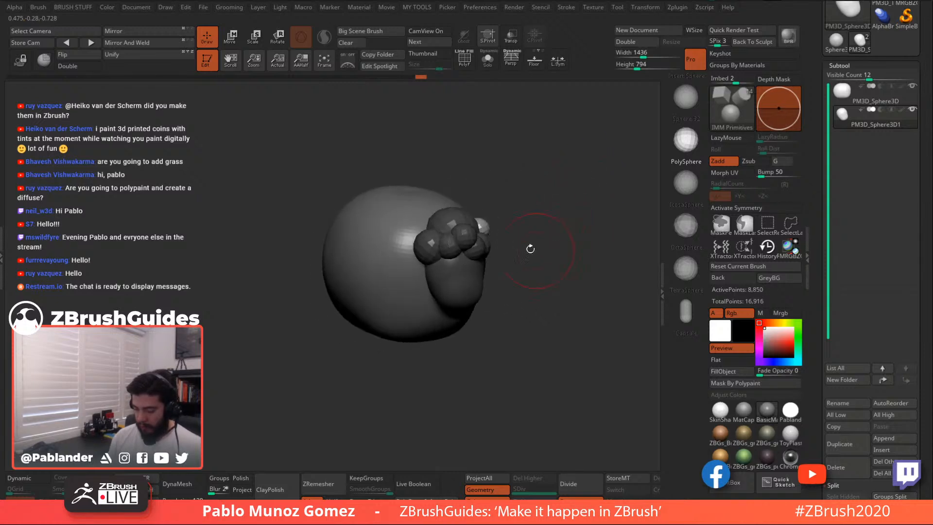
drag(440, 231, 444, 234)
mouse_move(562, 237)
right_down()
mouse_move(554, 225)
mouse_move(559, 234)
right_up()
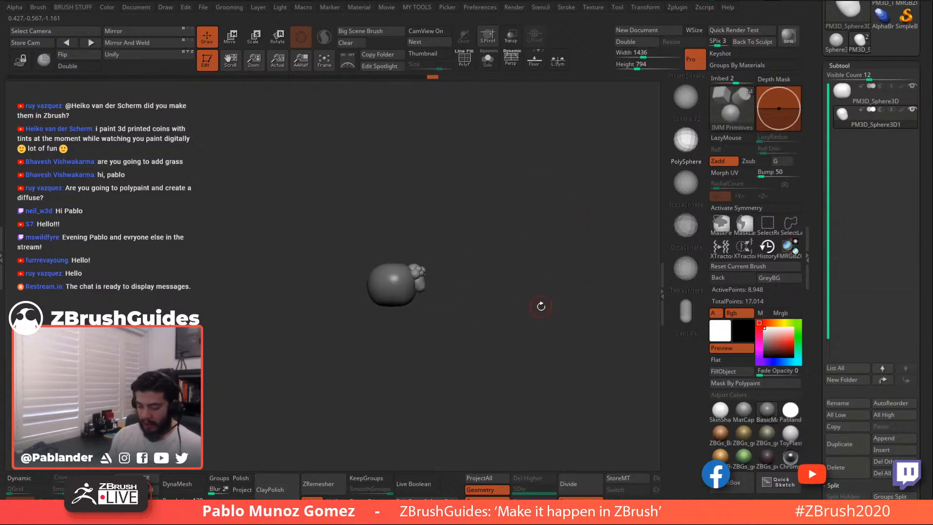
mouse_move(539, 306)
right_down()
mouse_move(510, 298)
mouse_move(486, 314)
mouse_move(504, 324)
mouse_move(517, 266)
mouse_move(519, 284)
mouse_move(474, 239)
mouse_move(532, 264)
mouse_move(506, 275)
mouse_move(535, 283)
mouse_move(554, 275)
mouse_move(504, 264)
right_up()
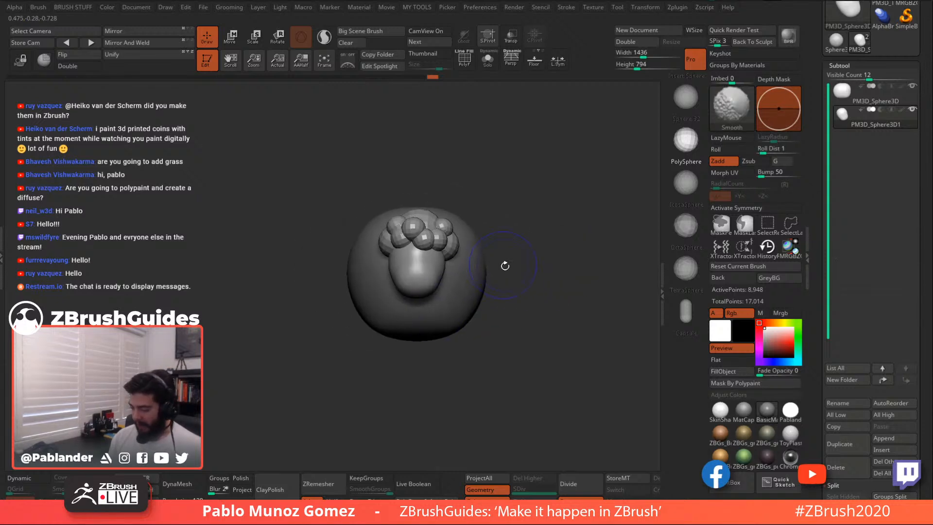
Reactivate X symmetry and make the snout subtool PM3D_Sphere3D1 active
click(764, 212)
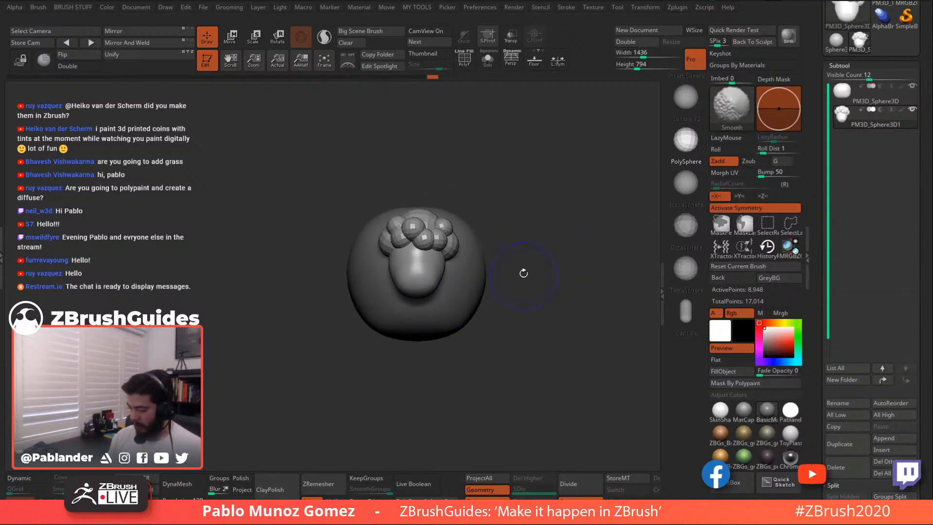
alt+right_drag(541, 222, 540, 244)
key(f)
key(space)
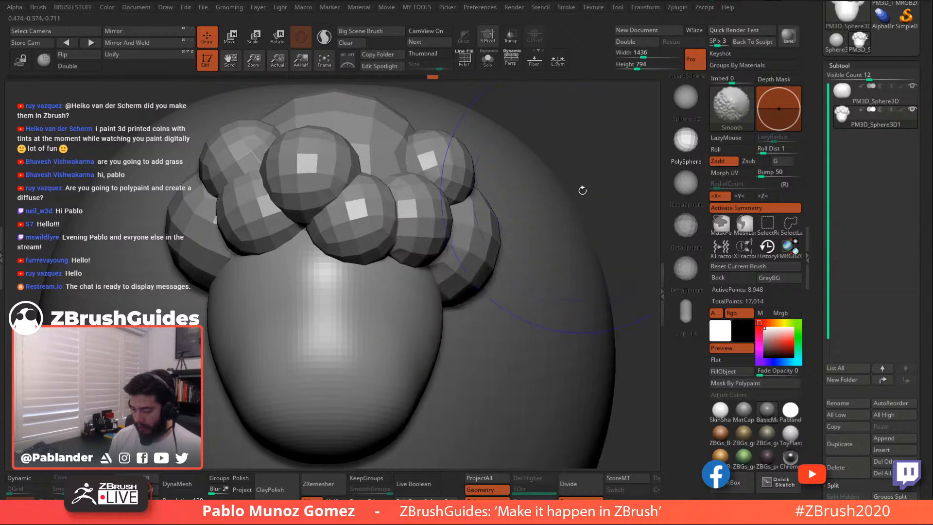
key(f)
right_click(586, 186)
mouse_move(548, 227)
alt+right_down()
mouse_move(544, 197)
mouse_move(556, 243)
mouse_move(549, 258)
mouse_move(533, 220)
alt+right_up()
alt+click(556, 237)
alt+click(414, 275)
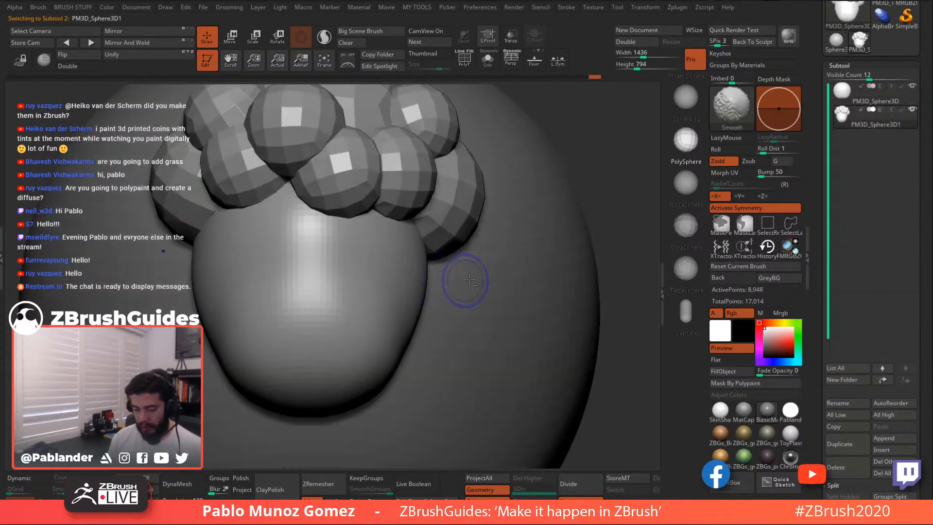
key(f)
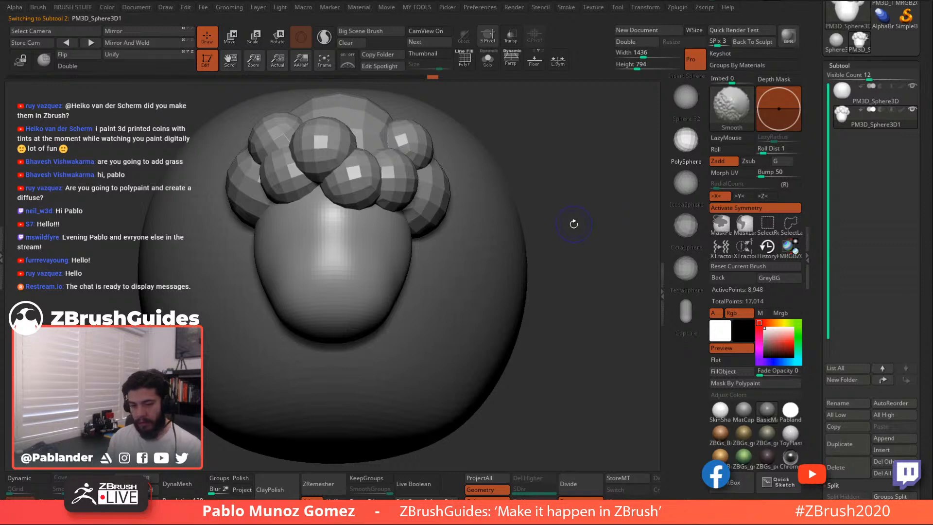
key(alt+shift)
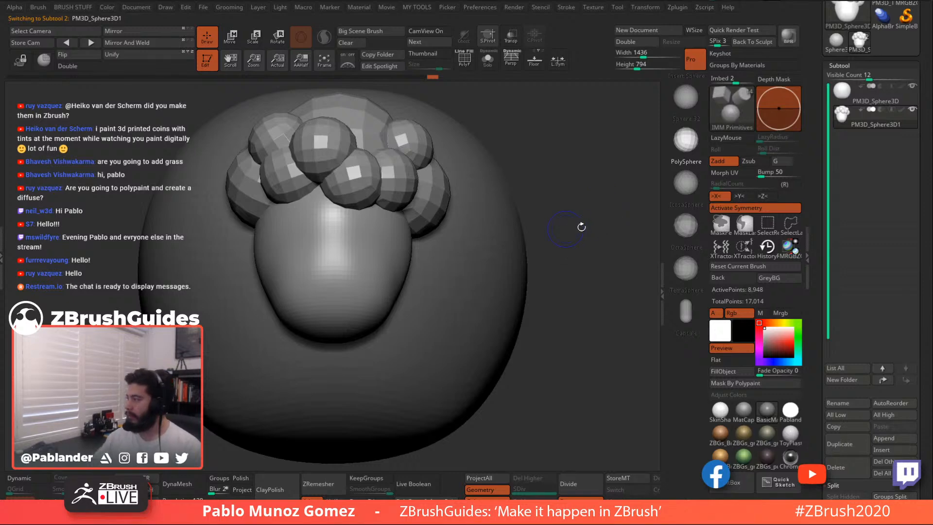
Switch to Photoshop to look at the untitled.1174.jpg scene render, and return to ZBrush
key(alt+Tab)
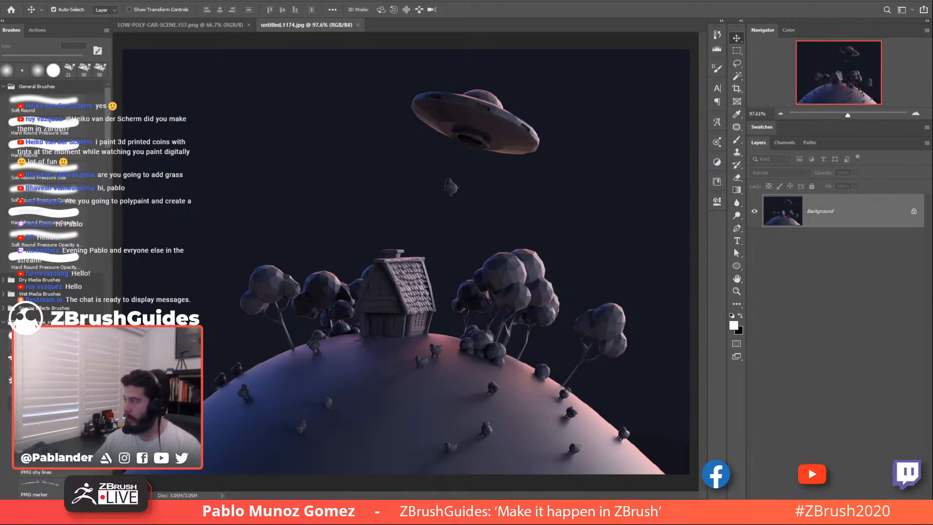
key(alt+Tab)
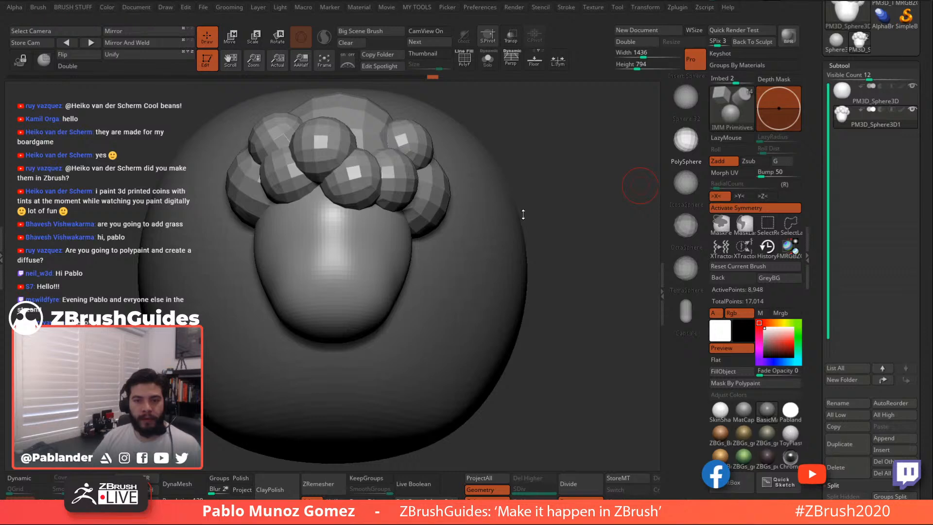
Make the main form, subtool PM3D_Sphere3D, the active subtool
ctrl+right_drag(499, 199, 494, 168)
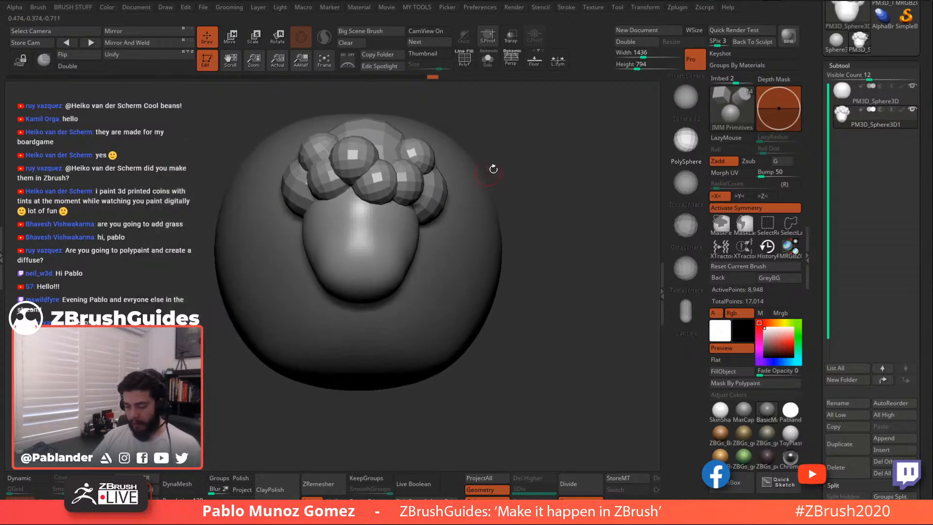
mouse_move(547, 156)
alt+right_down()
mouse_move(562, 165)
mouse_move(561, 156)
alt+right_up()
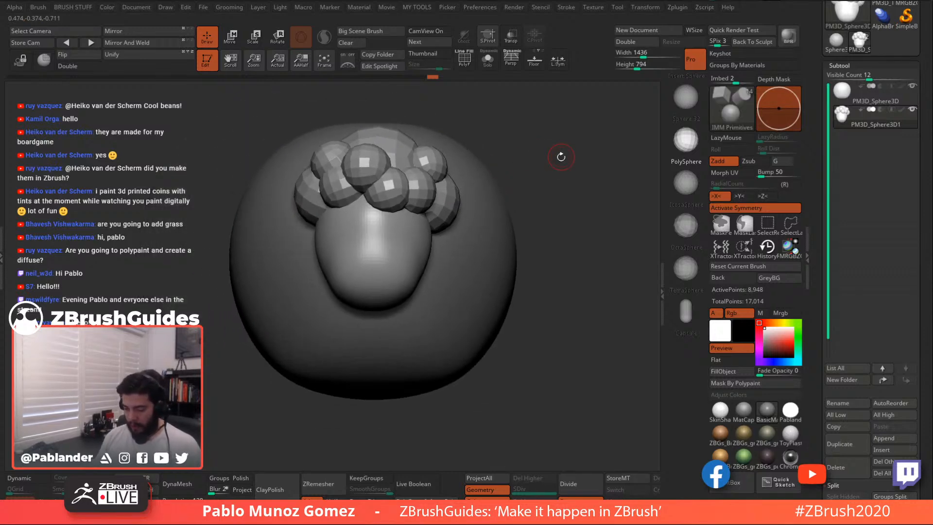
right_drag(572, 207, 588, 201)
ctrl+right_drag(572, 250, 552, 211)
mouse_move(518, 228)
alt+right_down()
mouse_move(533, 250)
mouse_move(552, 219)
mouse_move(552, 229)
alt+right_up()
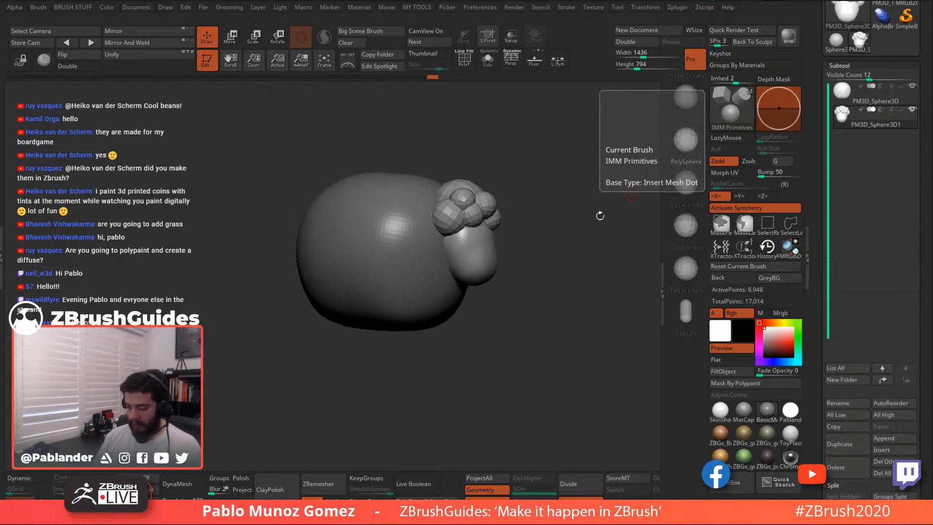
right_drag(532, 254, 533, 263)
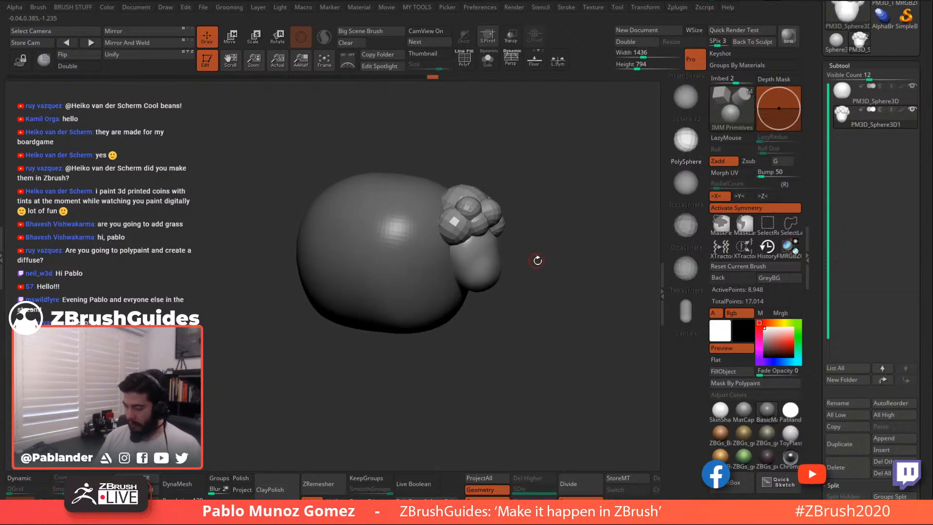
click(861, 94)
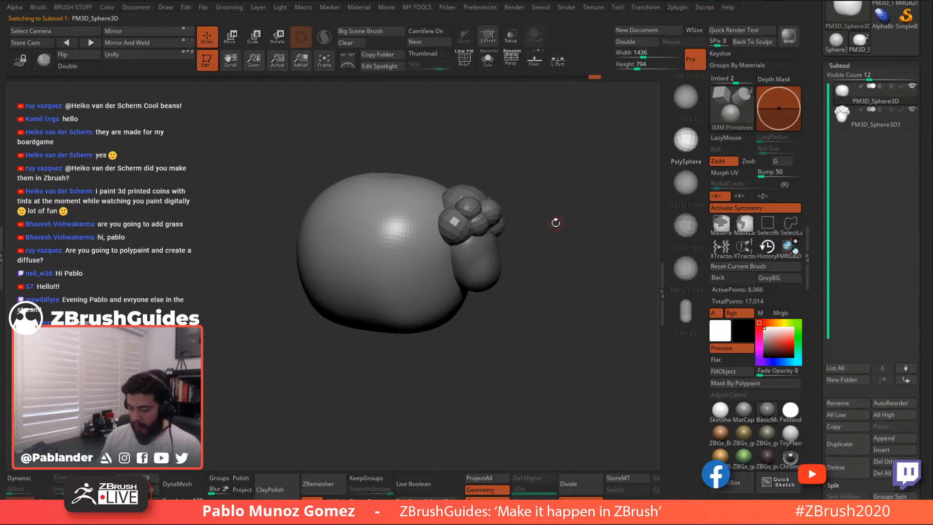
Try to scale the main form down to about 0.81 with the transform gizmo
right_drag(555, 223, 517, 199)
click(238, 43)
drag(394, 246, 389, 252)
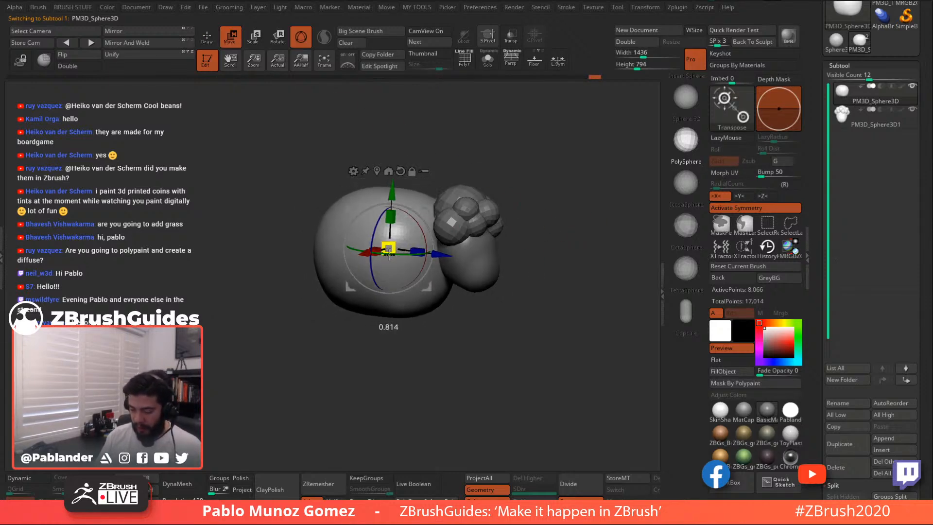
click(212, 42)
Set the insert brush's imbed depth to -28, and undo a trial pair of PolySpheres together with the main form's scaling
right_drag(561, 234, 511, 357)
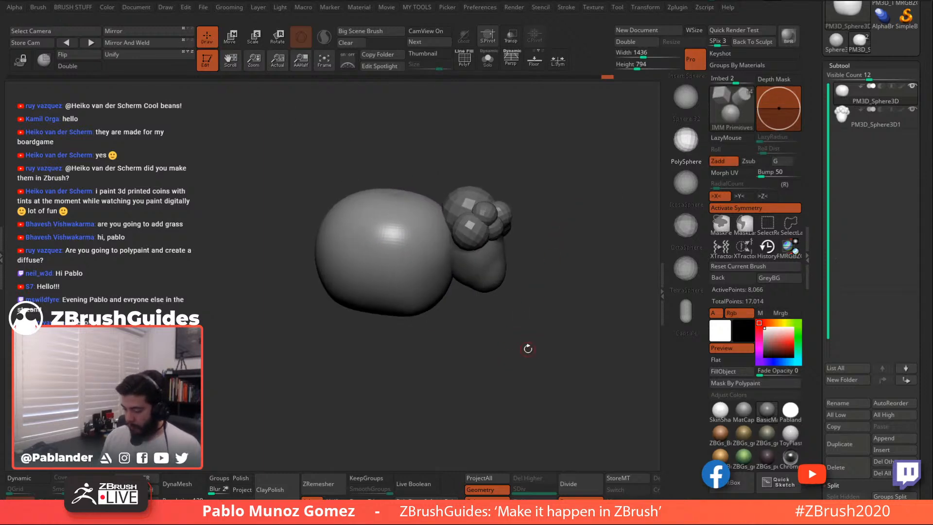
drag(786, 107, 779, 116)
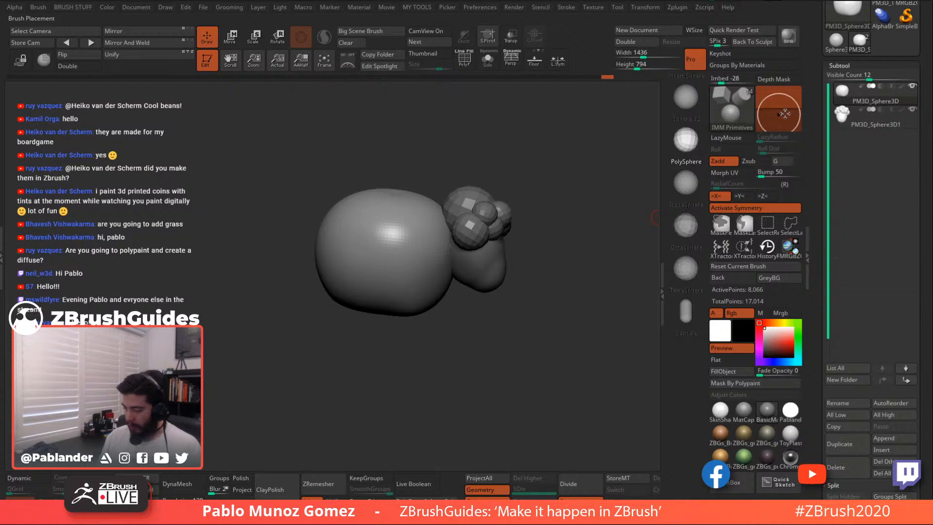
drag(419, 214, 441, 219)
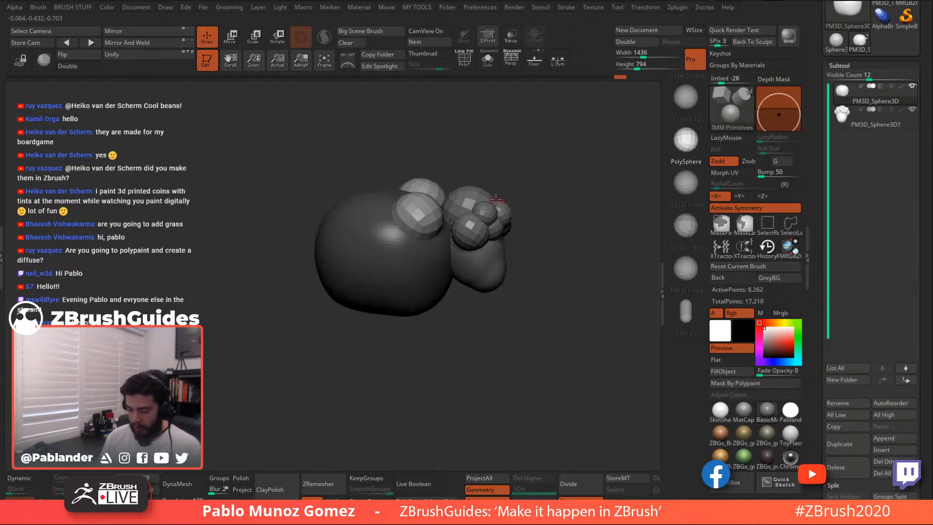
key(ctrl+z)
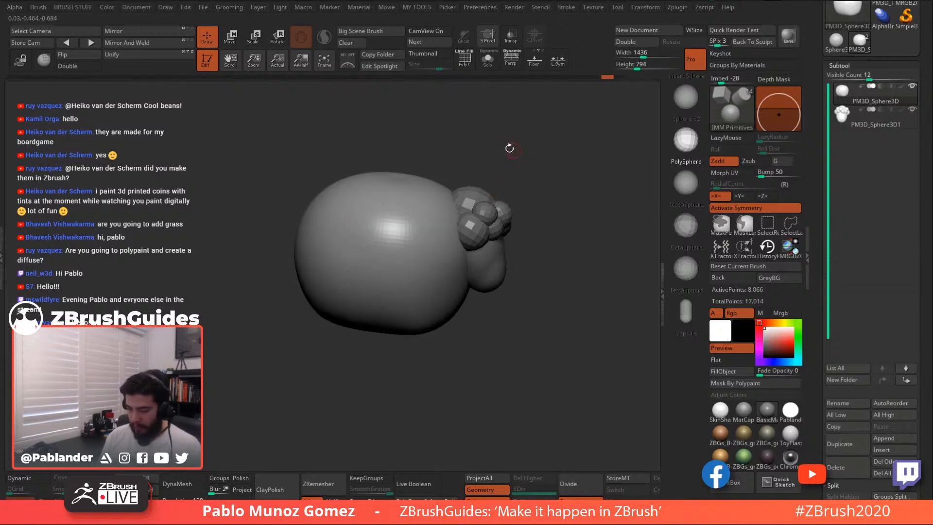
click(618, 77)
key(ctrl+z)
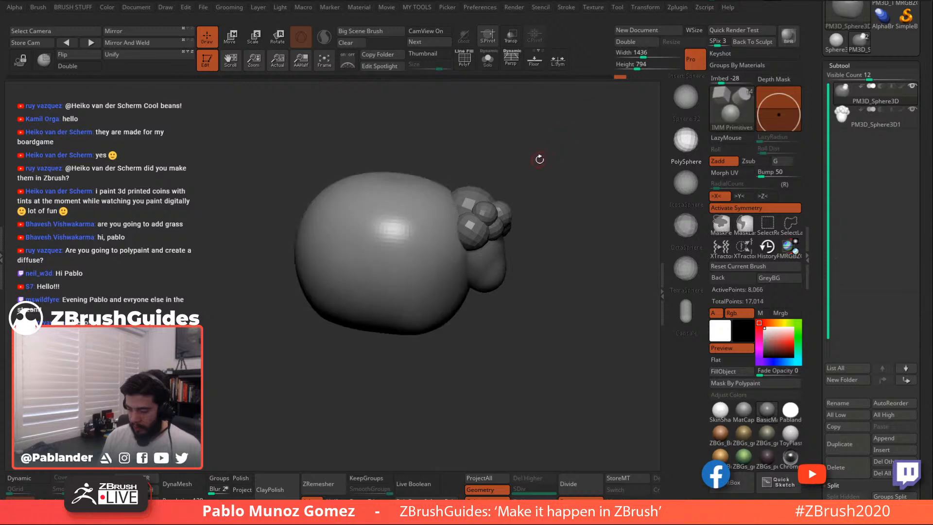
Scale the main form down uniformly with the transform gizmo and return to Draw mode
key(w)
drag(385, 250, 384, 250)
click(215, 43)
drag(539, 151, 529, 207)
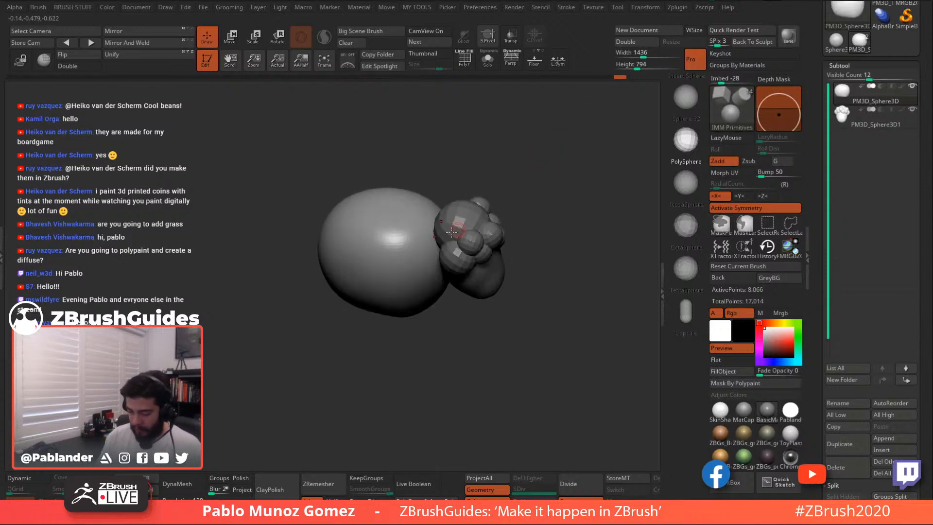
Insert a mirrored row of PolySpheres of varied sizes along the upper body, from behind the head to the rear
mouse_move(434, 227)
mouse_down()
mouse_move(407, 208)
mouse_move(422, 231)
mouse_up()
drag(471, 152, 454, 187)
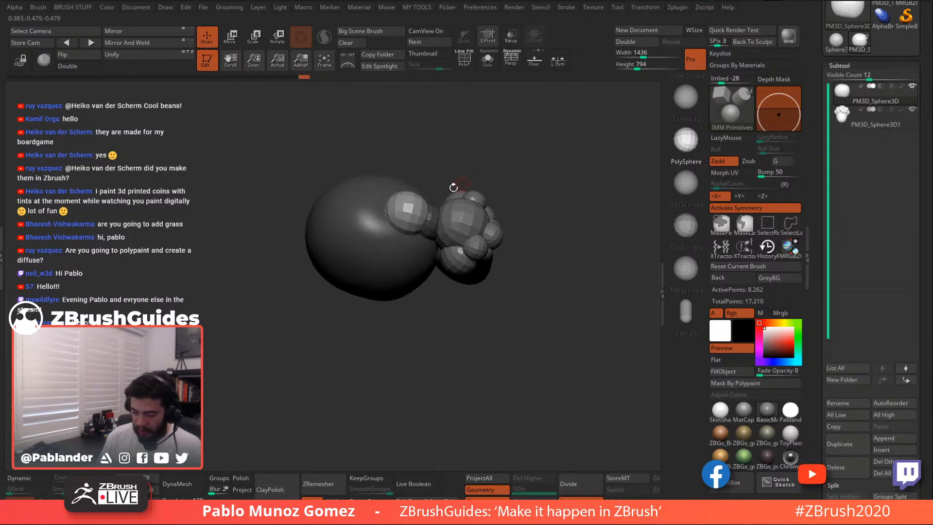
drag(377, 203, 359, 215)
drag(506, 153, 466, 162)
drag(312, 206, 323, 211)
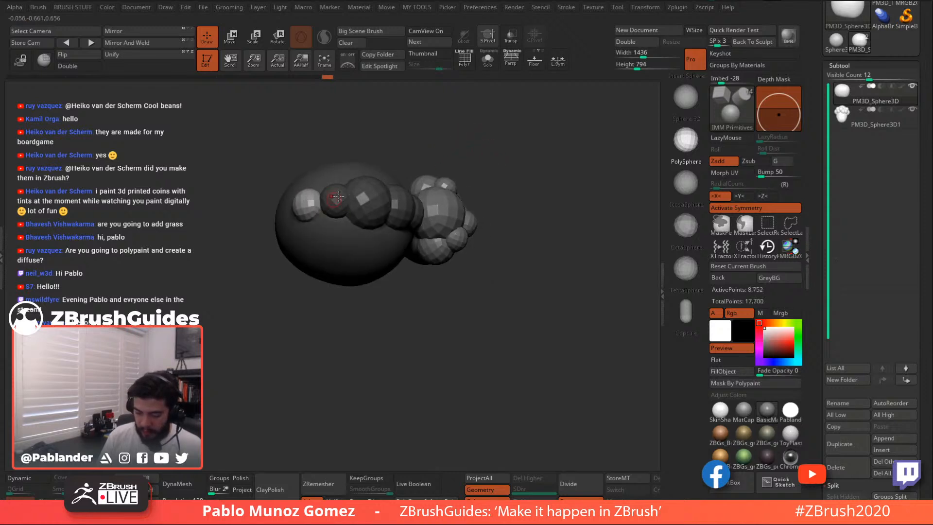
Cover the body's back and upper flanks with more overlapping mirrored PolySpheres
drag(524, 162, 500, 150)
drag(424, 193, 436, 238)
drag(371, 207, 383, 232)
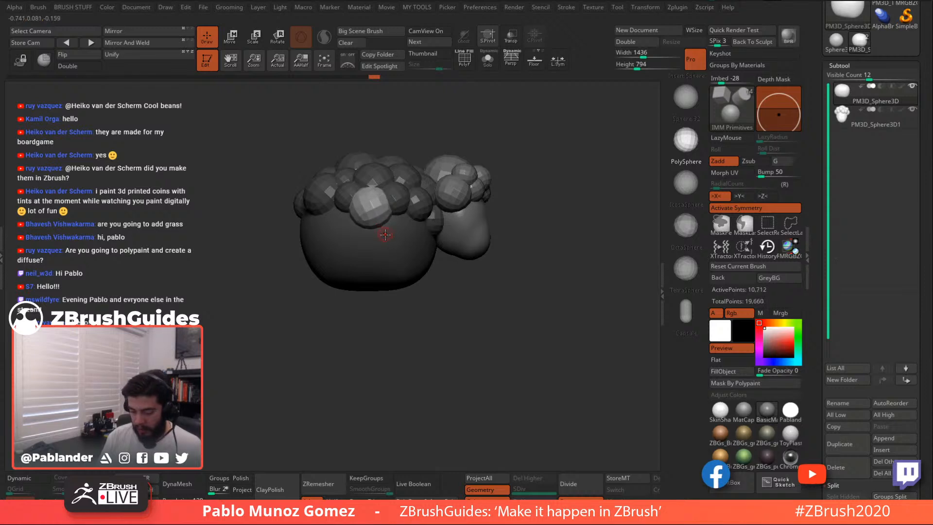
Continue inserting mirrored PolySpheres of varied sizes over the body's flanks and rear
drag(333, 216, 396, 259)
drag(407, 221, 507, 289)
drag(398, 200, 379, 212)
drag(384, 180, 403, 278)
drag(532, 192, 468, 237)
drag(413, 209, 412, 253)
Fill the lower sides, underside and chest below the snout with mirrored PolySpheres to complete the woolly covering
drag(432, 222, 482, 229)
drag(398, 259, 419, 273)
drag(449, 240, 543, 314)
drag(532, 223, 512, 277)
drag(552, 221, 549, 204)
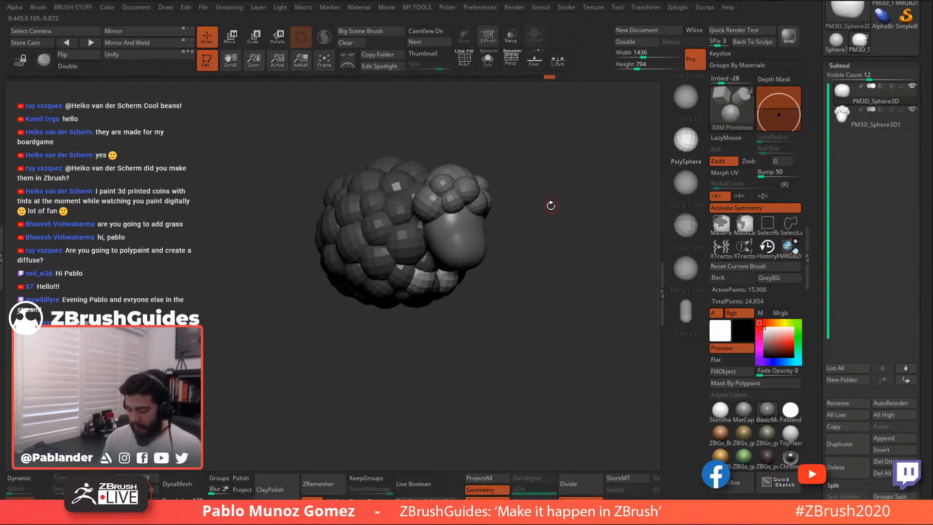
Turn off symmetry for the woolly body, then realign and centre the transform gizmo on it
key(w)
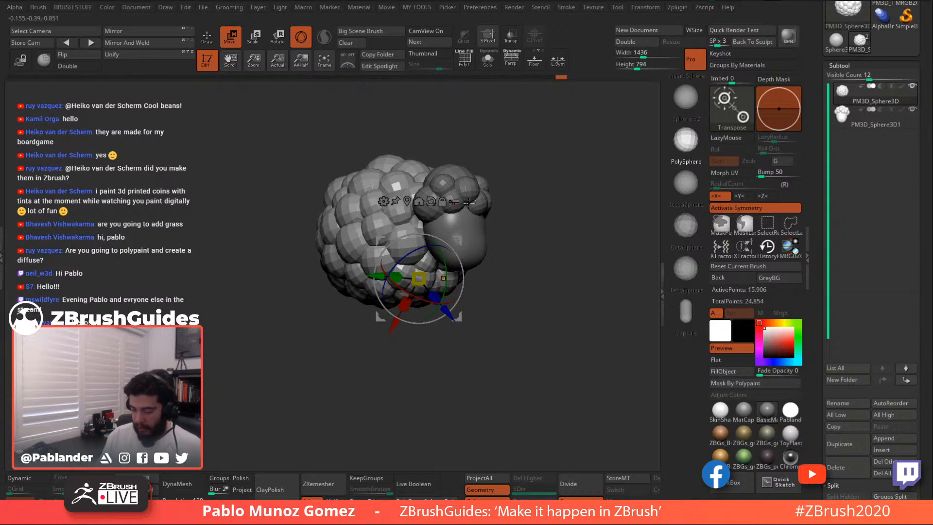
drag(468, 204, 583, 184)
click(755, 208)
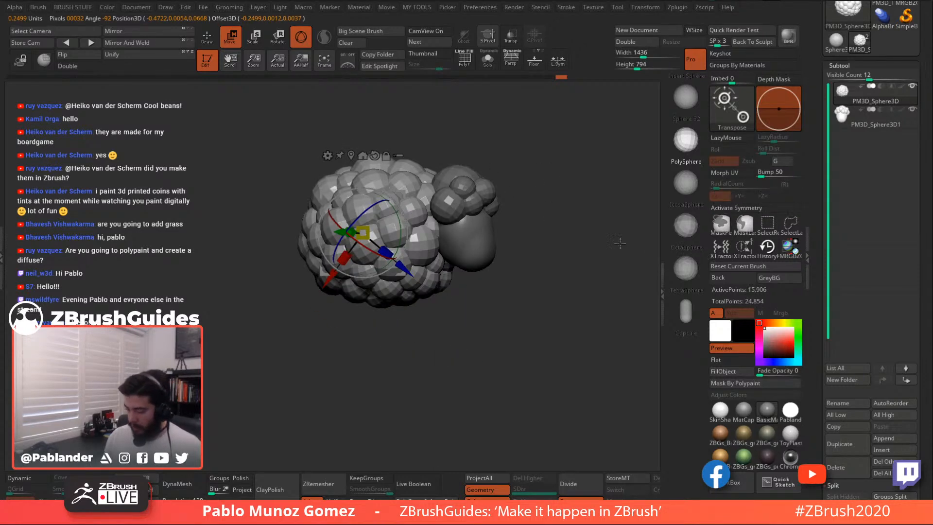
mouse_move(532, 233)
mouse_down()
mouse_move(544, 267)
mouse_move(536, 217)
mouse_up()
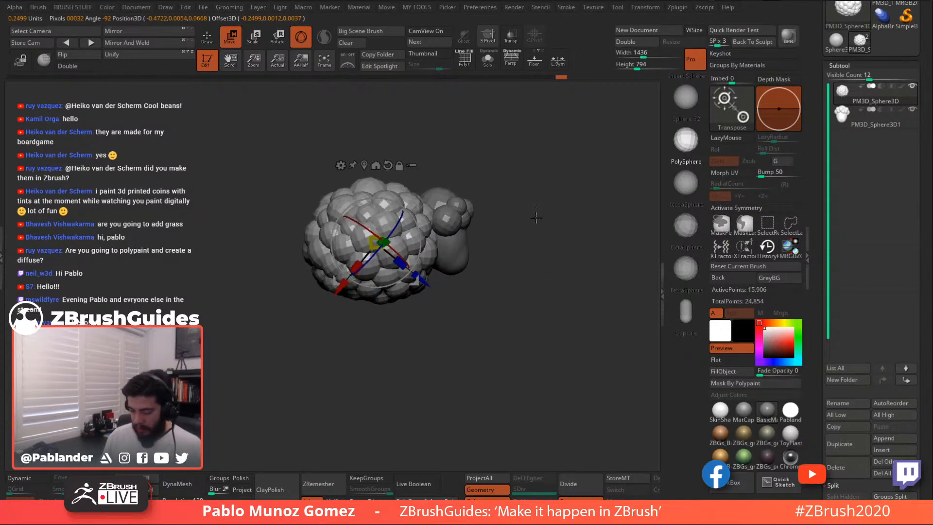
click(388, 165)
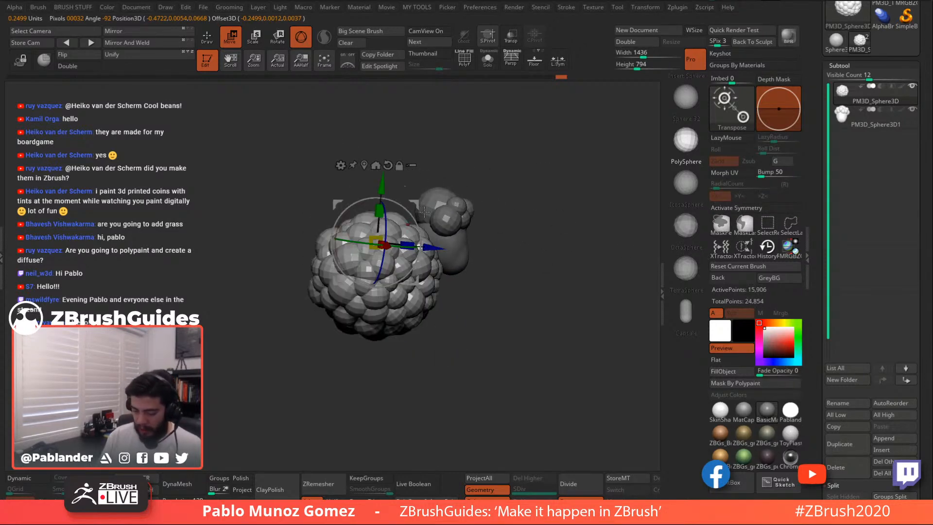
click(388, 166)
click(376, 165)
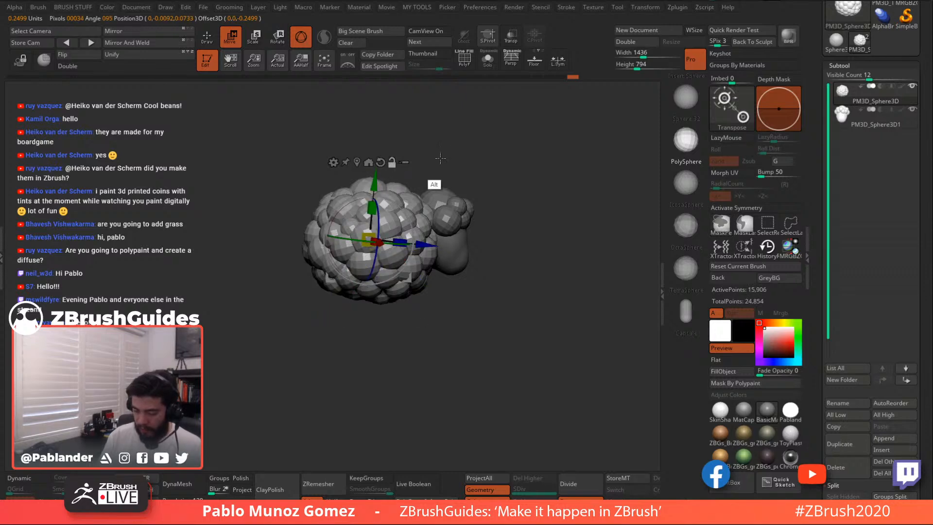
From the side view, scale the woolly body up slightly and shift it upward and back from the head
shift+drag(462, 146, 480, 142)
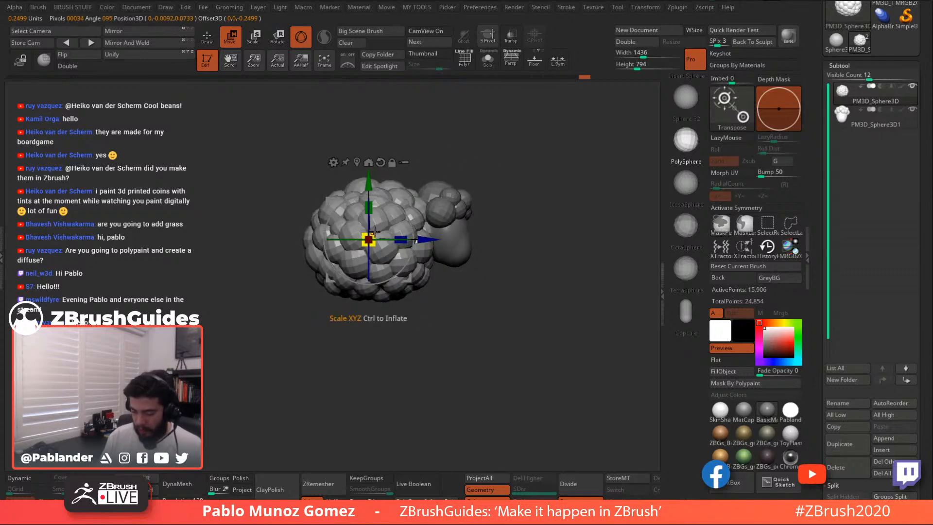
drag(377, 232, 386, 221)
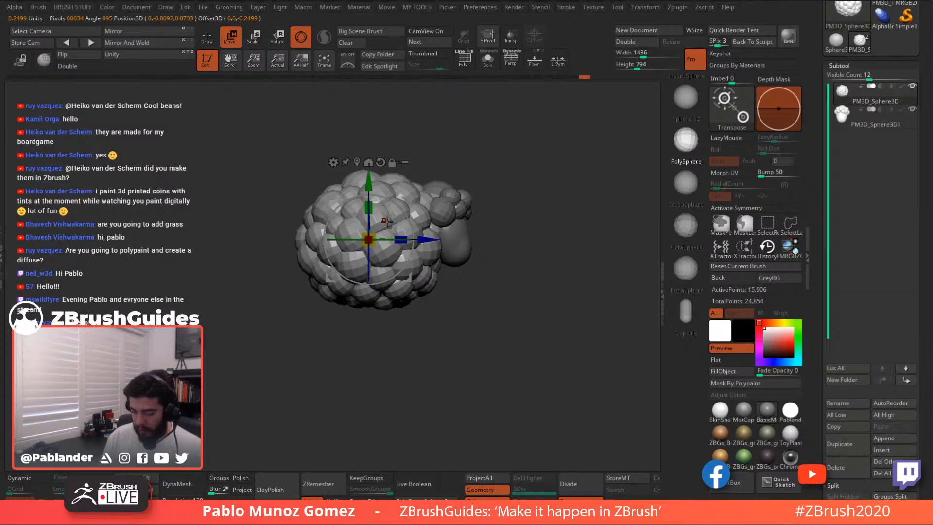
drag(409, 279, 405, 273)
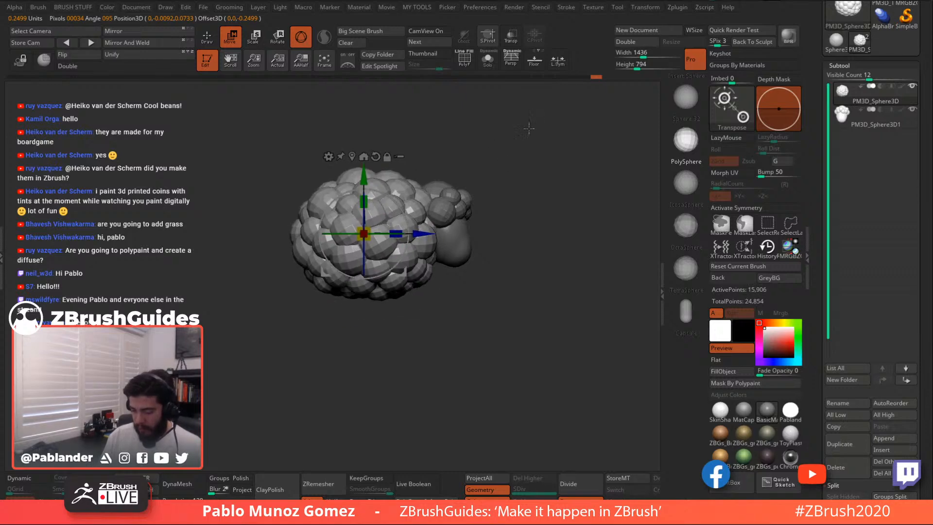
Make the head subtool active, set Imbed to 6 and insert a mirrored pair of small vertical Capsule eyes on the face
click(213, 42)
mouse_move(530, 215)
mouse_down()
mouse_move(494, 267)
mouse_move(537, 253)
mouse_move(535, 290)
mouse_move(546, 274)
mouse_move(490, 300)
mouse_up()
click(878, 122)
click(686, 312)
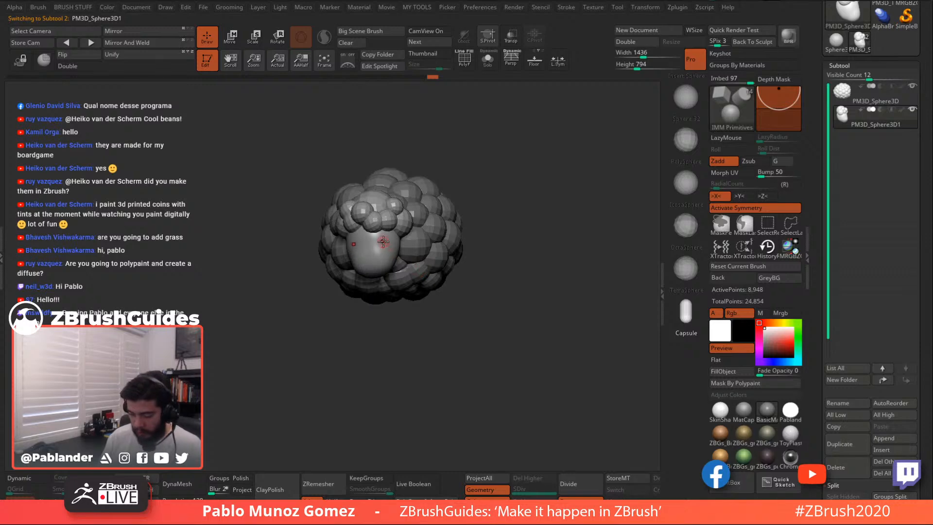
mouse_move(487, 220)
mouse_down()
mouse_move(516, 209)
mouse_move(519, 243)
mouse_move(502, 258)
mouse_move(529, 274)
mouse_up()
drag(781, 90, 782, 109)
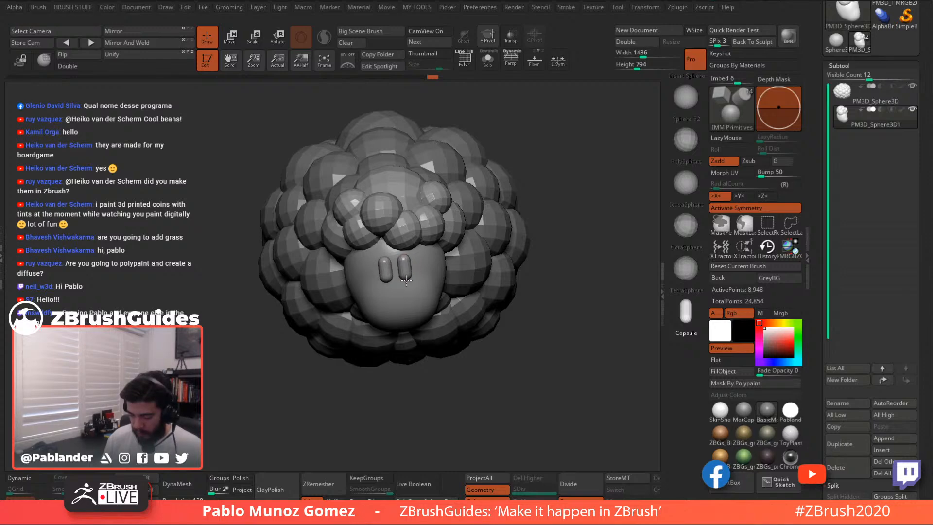
drag(406, 281, 406, 282)
Push the capsule eyes slightly into the face and fine-tune their position with the transform gizmo
drag(574, 267, 594, 257)
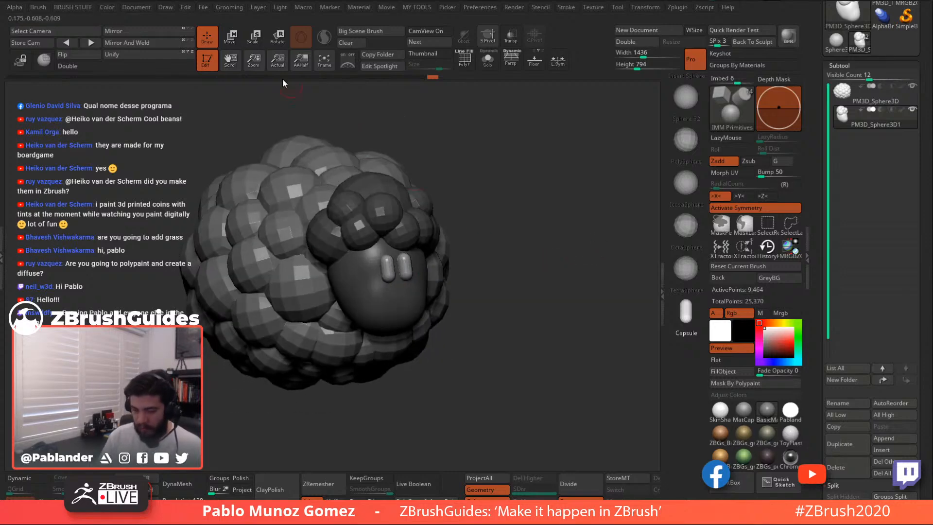
click(232, 38)
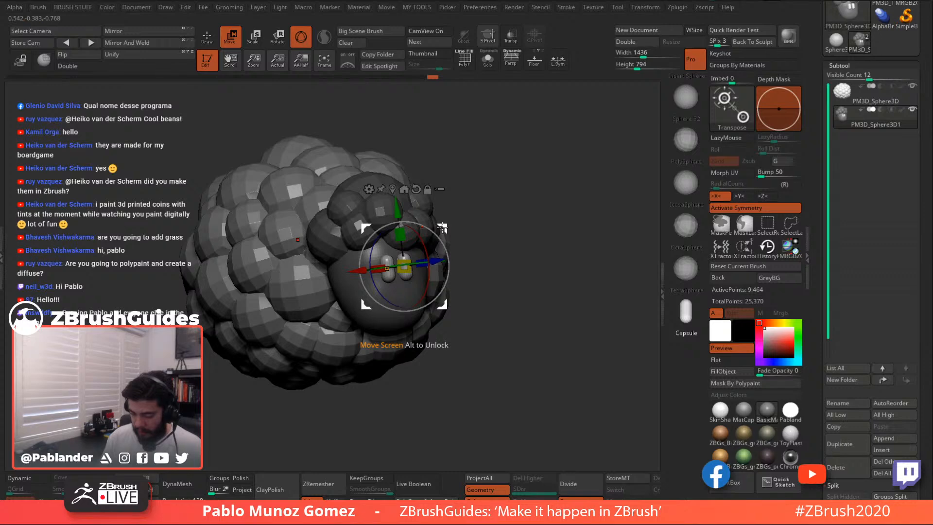
key(space)
drag(434, 260, 430, 261)
drag(514, 207, 498, 237)
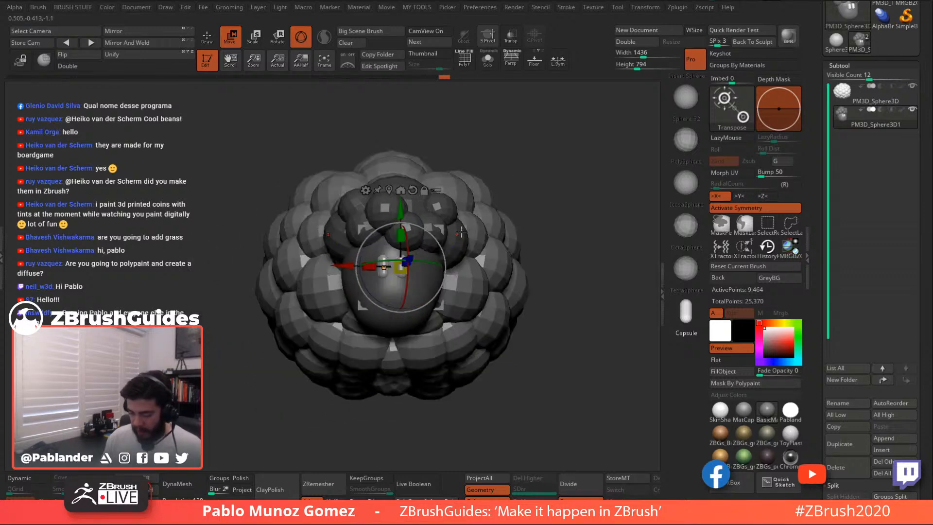
drag(516, 186, 559, 211)
drag(454, 263, 457, 261)
key(q)
Choose the CurveTube brush and make the woolly body the active subtool
alt+drag(518, 312, 467, 199)
mouse_move(461, 256)
alt+mouse_down()
mouse_move(502, 241)
mouse_move(513, 288)
mouse_move(544, 276)
mouse_move(514, 310)
alt+mouse_up()
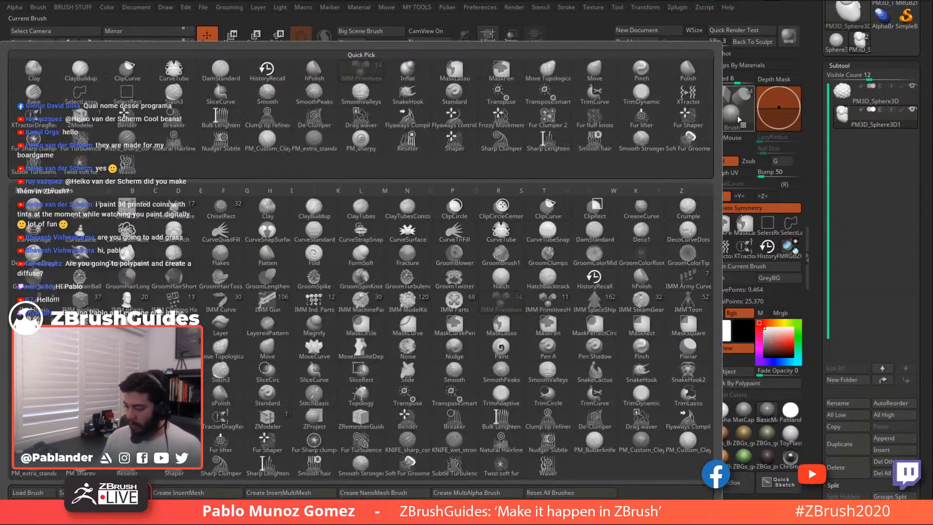
click(731, 109)
click(501, 233)
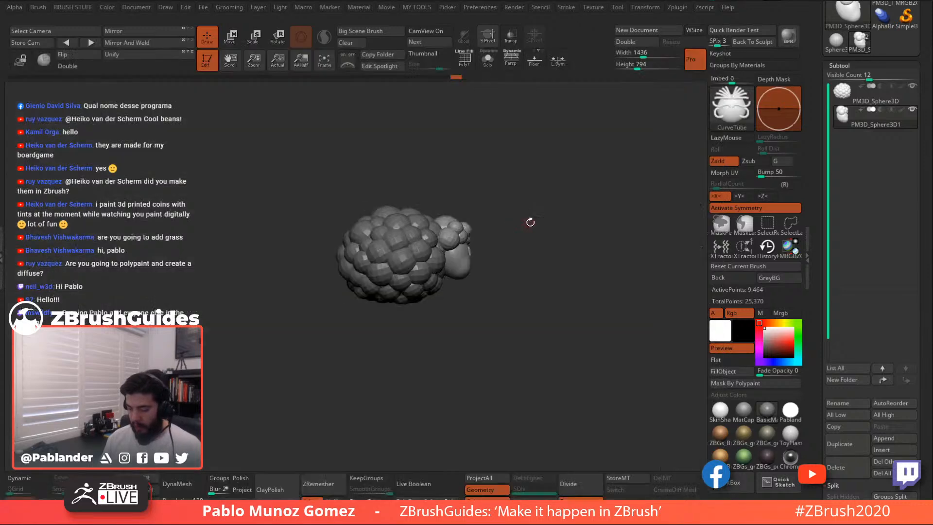
drag(514, 257, 491, 271)
drag(627, 268, 437, 242)
click(834, 100)
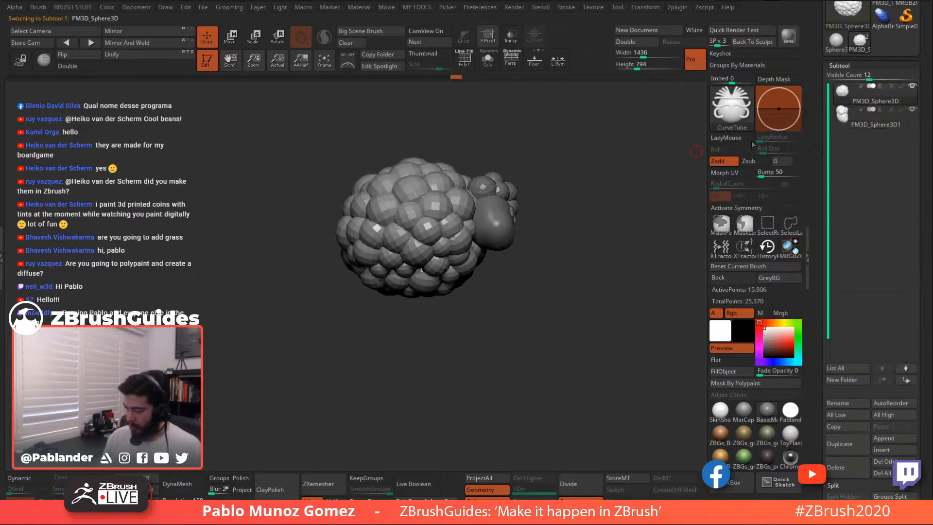
Try to draw a single tube leg beneath the body with CurveTube and undo it
mouse_move(486, 300)
mouse_down()
mouse_move(525, 287)
mouse_move(508, 298)
mouse_up()
drag(445, 293, 445, 295)
drag(536, 295, 504, 306)
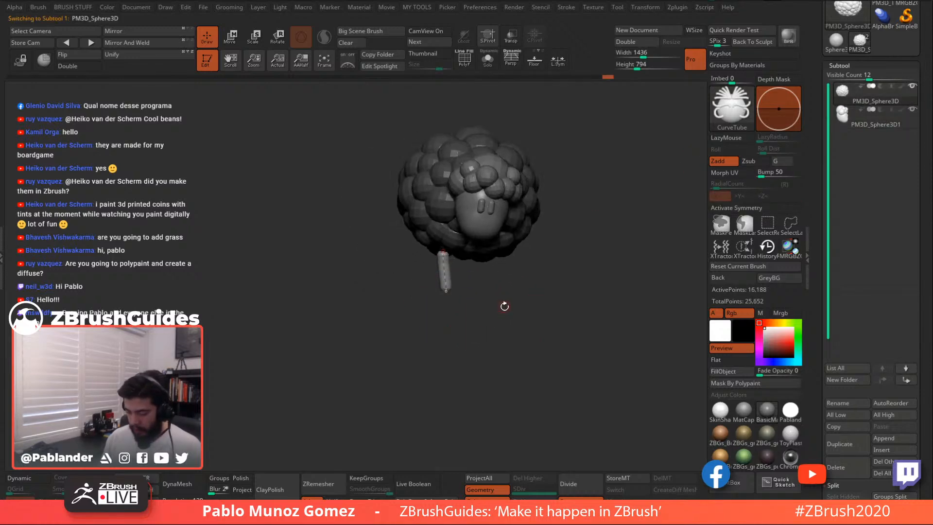
key(ctrl+z)
Activate X symmetry for the woolly body and open the stroke's curve options
click(748, 210)
drag(456, 289, 477, 283)
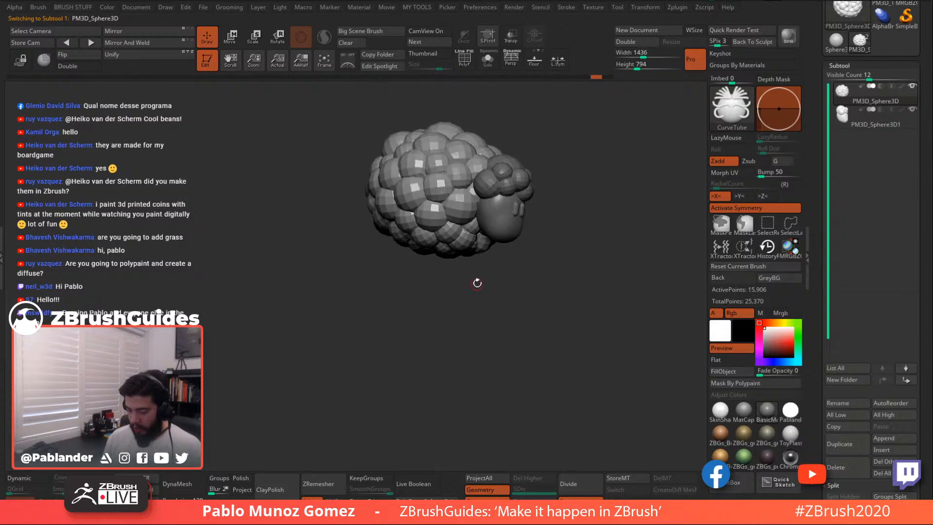
click(593, 7)
click(566, 7)
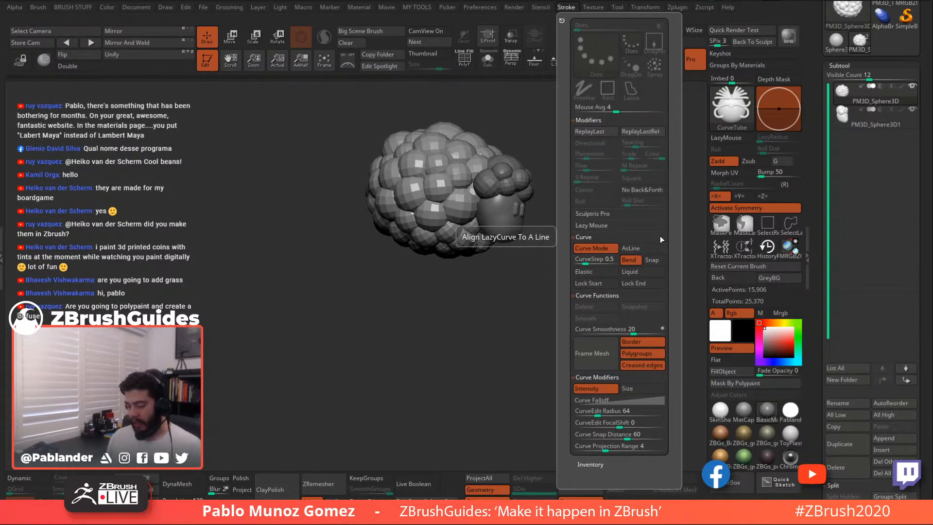
Try to draw a mirrored pair of long, straight tube legs beneath the front of the body
drag(454, 243, 445, 314)
mouse_move(578, 279)
mouse_down()
mouse_move(550, 278)
mouse_move(596, 287)
mouse_up()
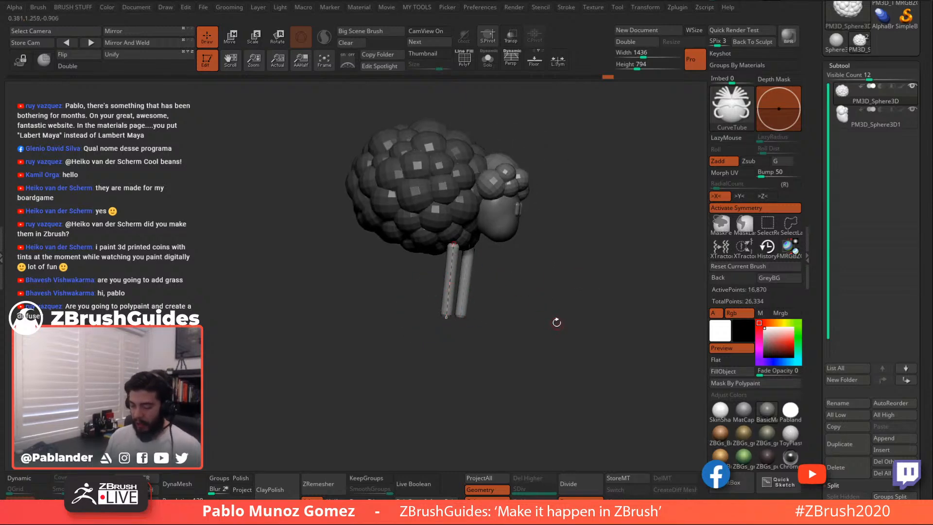
key(ctrl+z)
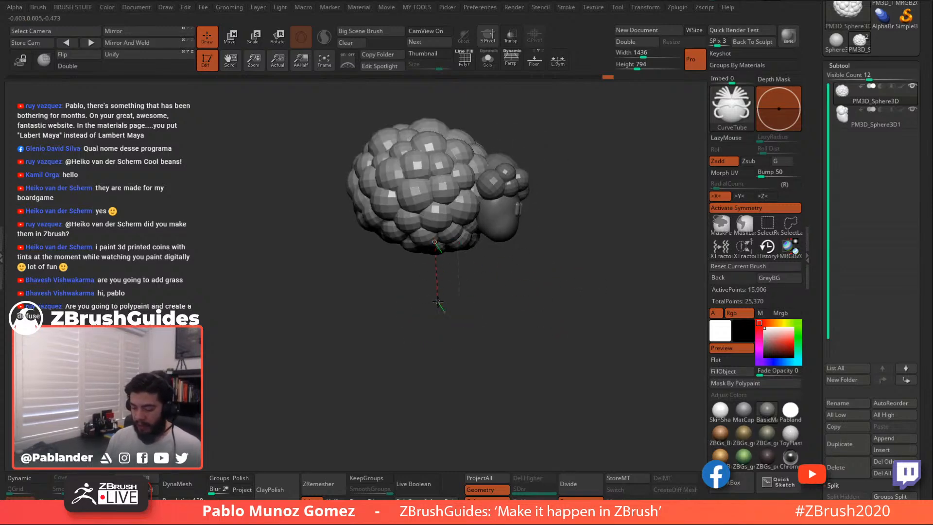
Try a shorter mirrored pair of tube legs and reshape their curve ends, then undo these changes
drag(438, 302, 439, 304)
drag(556, 292, 514, 302)
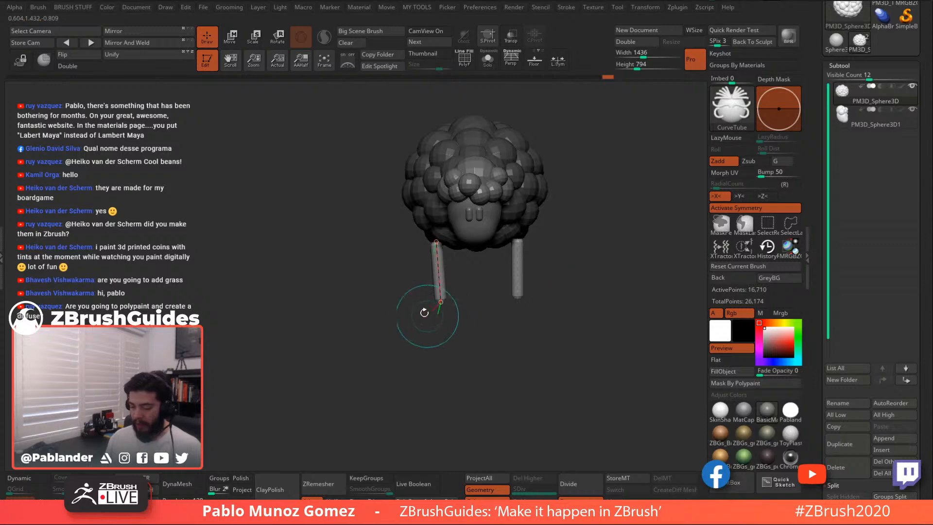
mouse_move(442, 304)
mouse_down()
mouse_move(425, 315)
mouse_move(448, 276)
mouse_move(381, 294)
mouse_move(446, 304)
mouse_move(431, 266)
mouse_up()
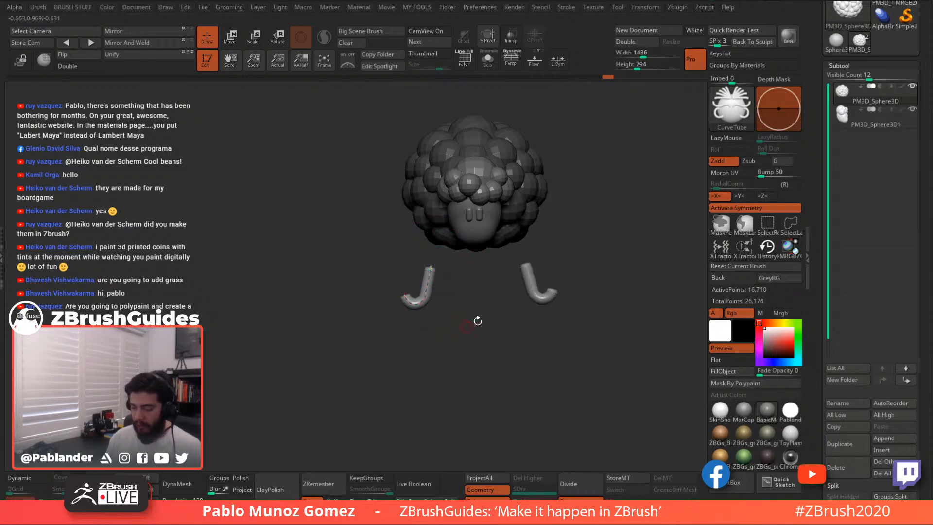
key(ctrl+z)
key(ctrl+z)
key(ctrl+z)
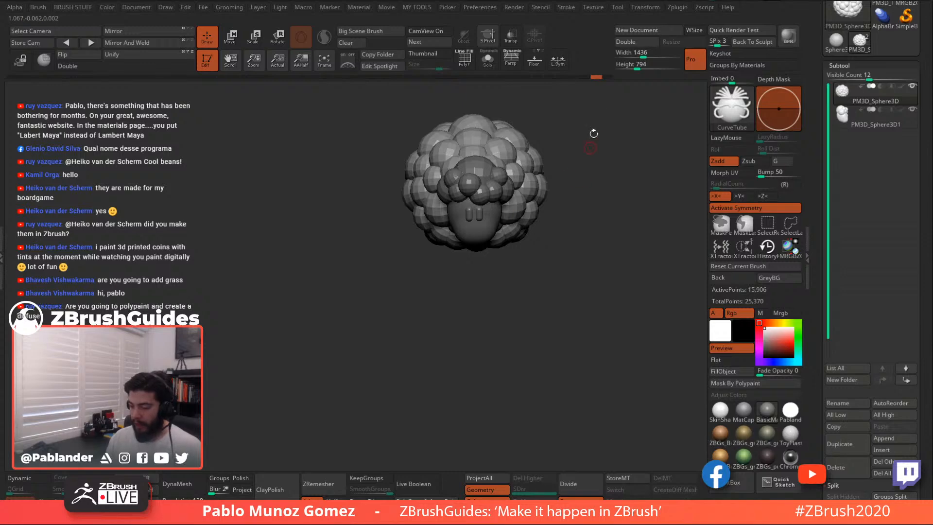
Revisit the stroke settings and try another vertical tube stroke below the body, then undo it
click(572, 10)
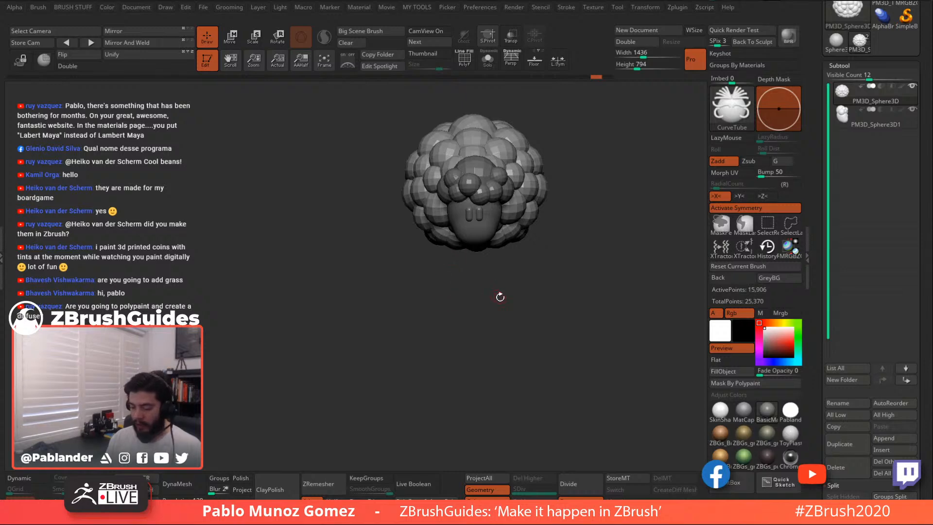
drag(500, 296, 516, 293)
mouse_move(467, 329)
mouse_down()
mouse_move(418, 344)
mouse_move(466, 368)
mouse_move(491, 368)
mouse_move(450, 383)
mouse_move(468, 375)
mouse_up()
key(ctrl+z)
key(ctrl+z)
drag(555, 269, 574, 274)
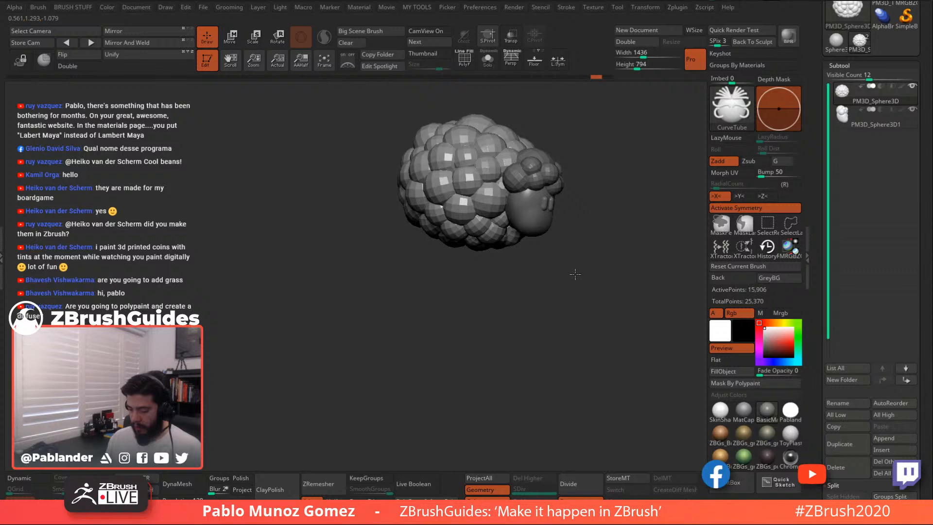
drag(575, 274, 557, 272)
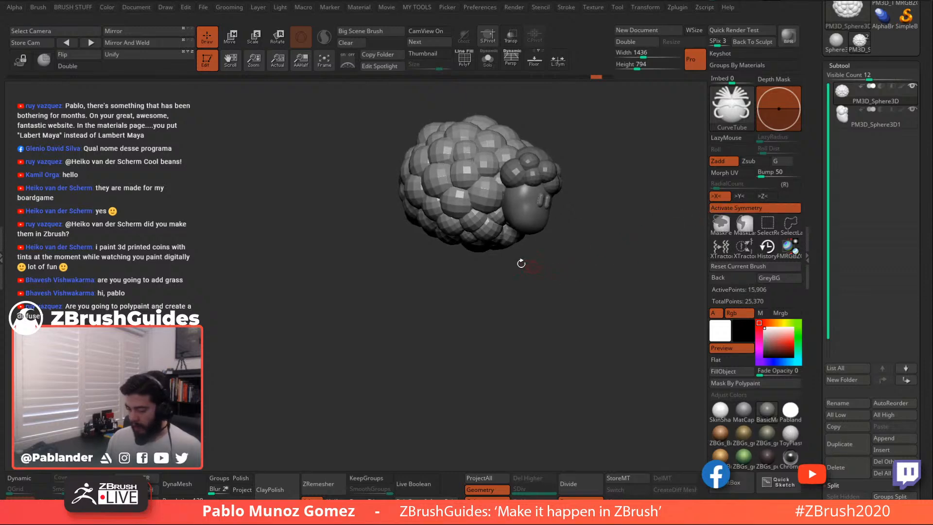
Add Z symmetry to the existing X symmetry so strokes mirror across both axes of the body
click(767, 196)
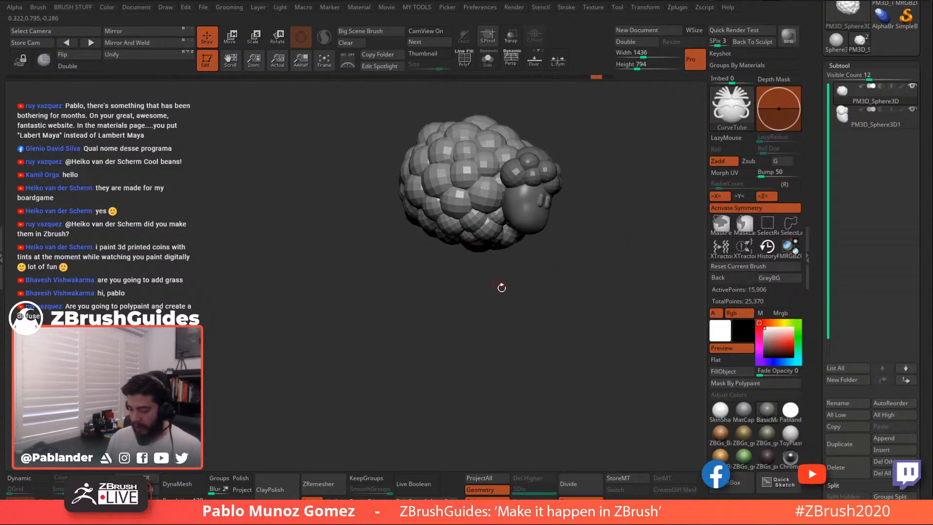
drag(501, 288, 515, 311)
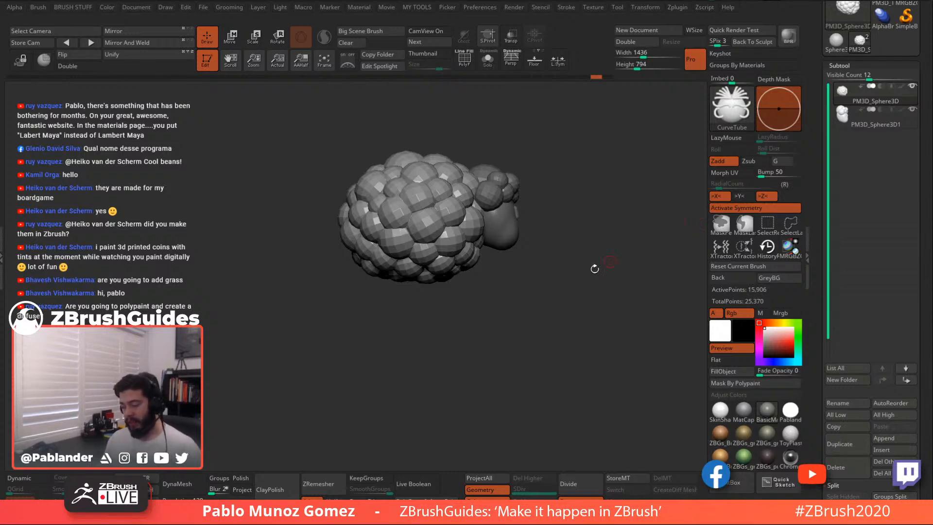
drag(519, 281, 489, 277)
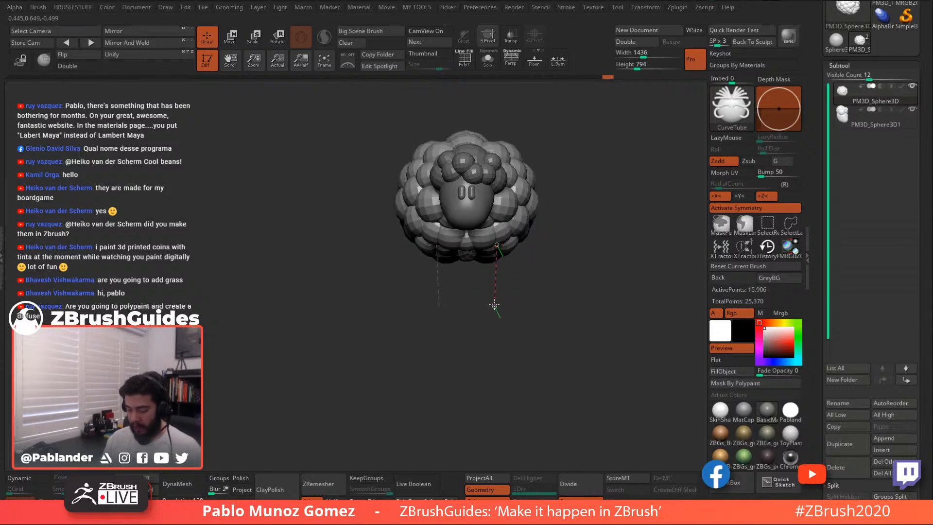
Try to draw four mirrored vertical tube legs beneath the body from the front view, then undo them
drag(494, 305, 494, 307)
mouse_move(573, 266)
mouse_down()
mouse_move(592, 269)
mouse_move(582, 258)
mouse_move(576, 269)
mouse_up()
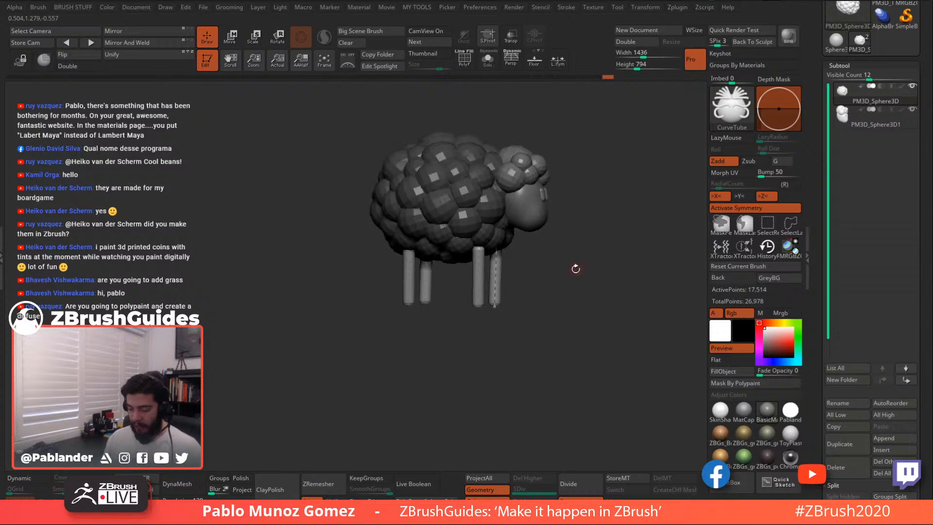
key(ctrl+z)
Draw four slightly slanted CurveTube legs beneath the woolly body, mirrored across X and Z
drag(486, 271, 470, 298)
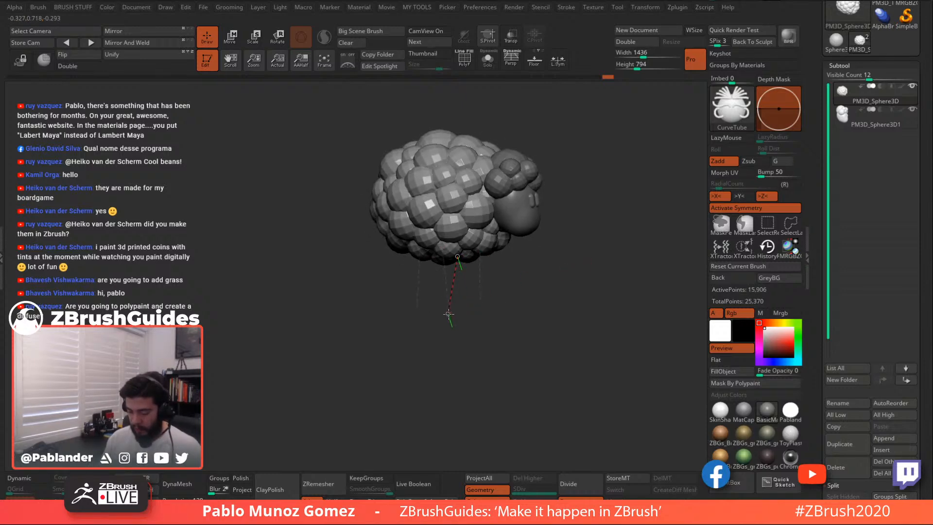
drag(459, 319, 460, 319)
mouse_move(566, 276)
mouse_down()
mouse_move(523, 265)
mouse_move(552, 267)
mouse_move(571, 225)
mouse_up()
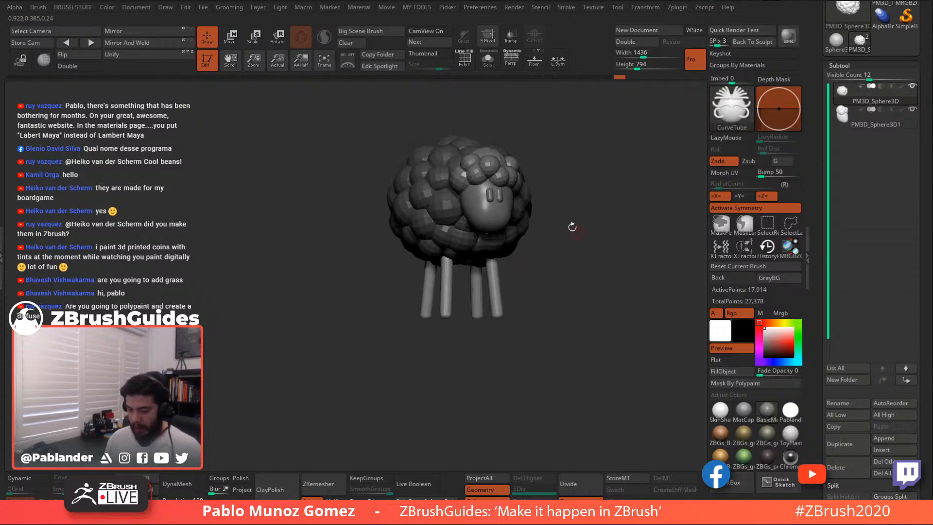
Reposition the mirrored legs with the transform gizmo, bringing them closer together beneath the body
key(w)
drag(548, 294, 538, 246)
click(437, 247)
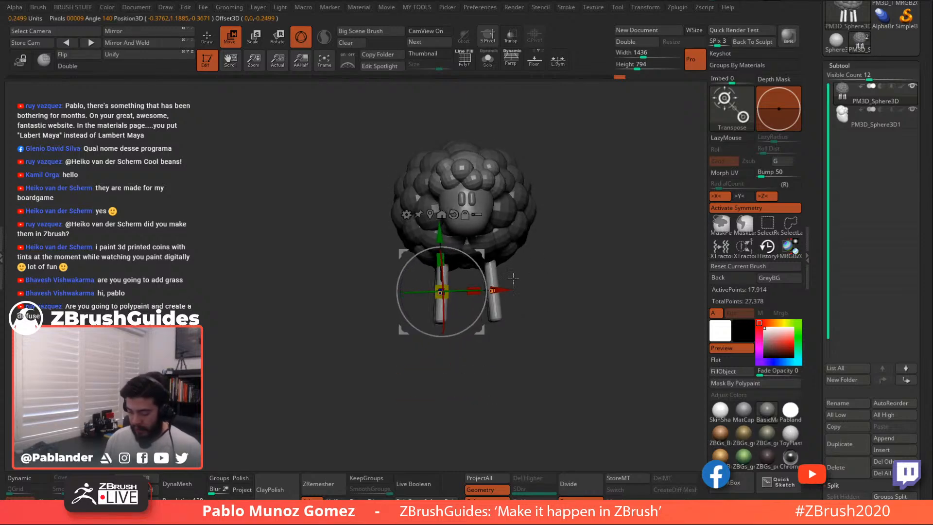
drag(500, 290, 510, 290)
drag(551, 263, 590, 260)
drag(495, 251, 485, 267)
drag(554, 255, 518, 298)
drag(487, 249, 486, 253)
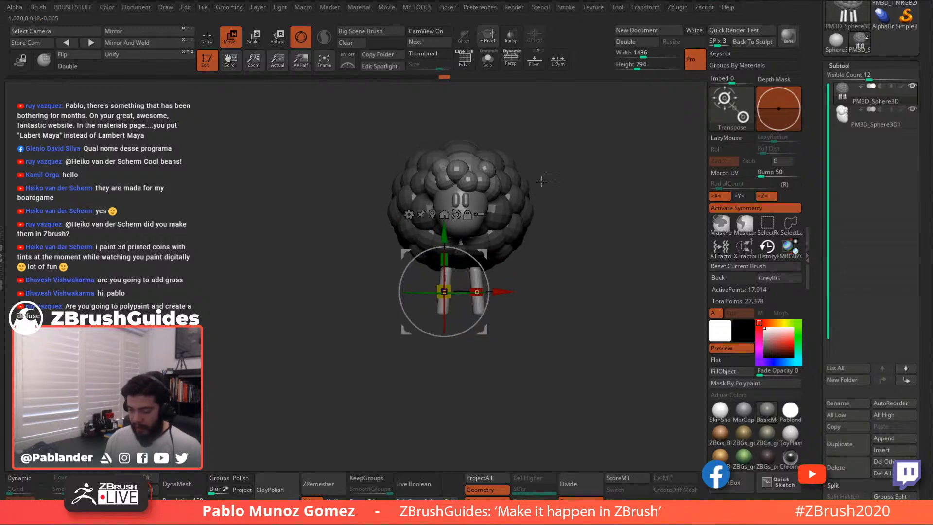
Switch to the head subtool and insert a mirrored PolySphere from IMM Primitives on each side of the head for the ears
key(q)
mouse_move(562, 282)
mouse_down()
mouse_move(546, 260)
mouse_move(577, 306)
mouse_move(538, 234)
mouse_up()
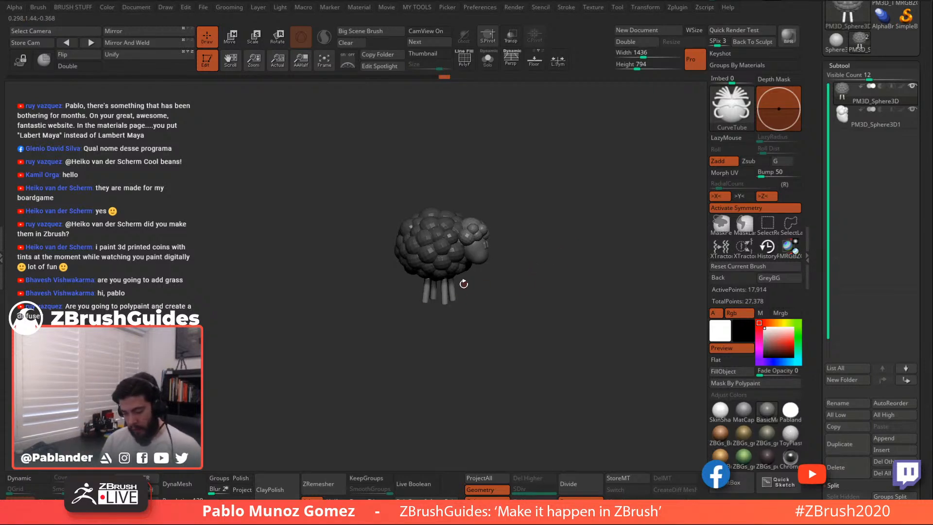
drag(544, 275, 496, 226)
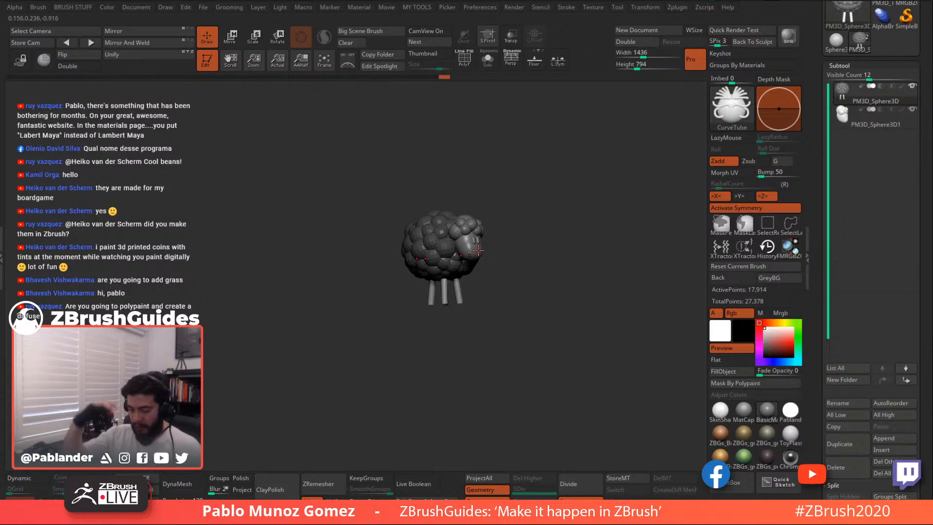
mouse_move(534, 266)
mouse_down()
mouse_move(535, 257)
mouse_move(525, 271)
mouse_move(524, 251)
mouse_move(537, 213)
mouse_move(522, 265)
mouse_move(485, 280)
mouse_move(533, 267)
mouse_move(546, 267)
mouse_move(532, 285)
mouse_move(547, 276)
mouse_up()
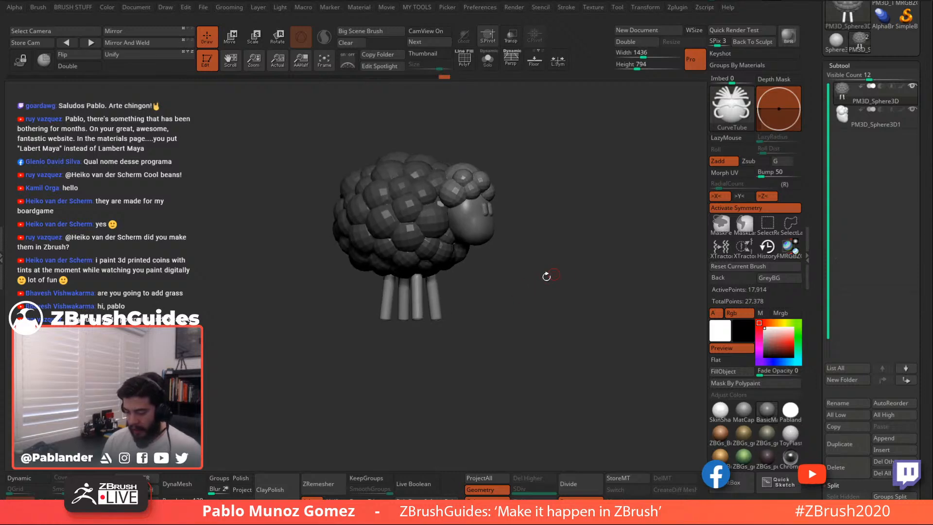
click(873, 118)
click(733, 111)
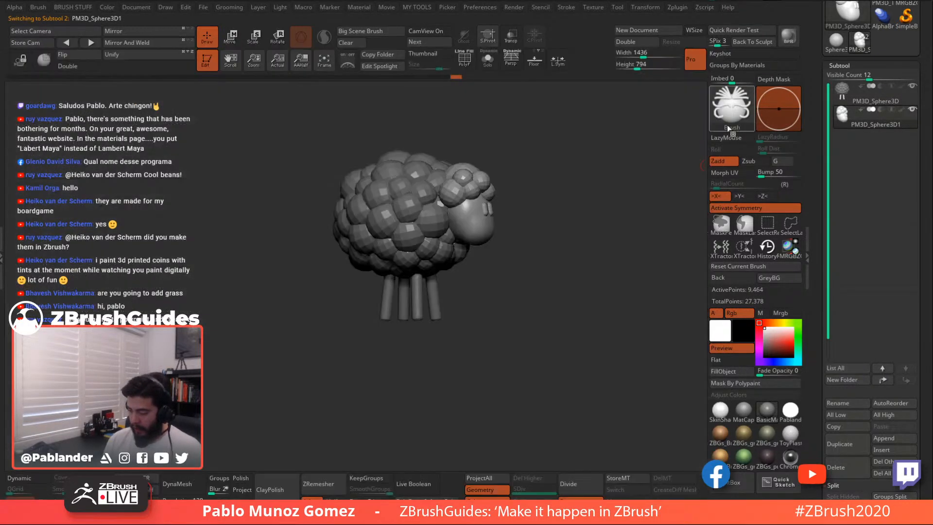
click(733, 113)
click(501, 302)
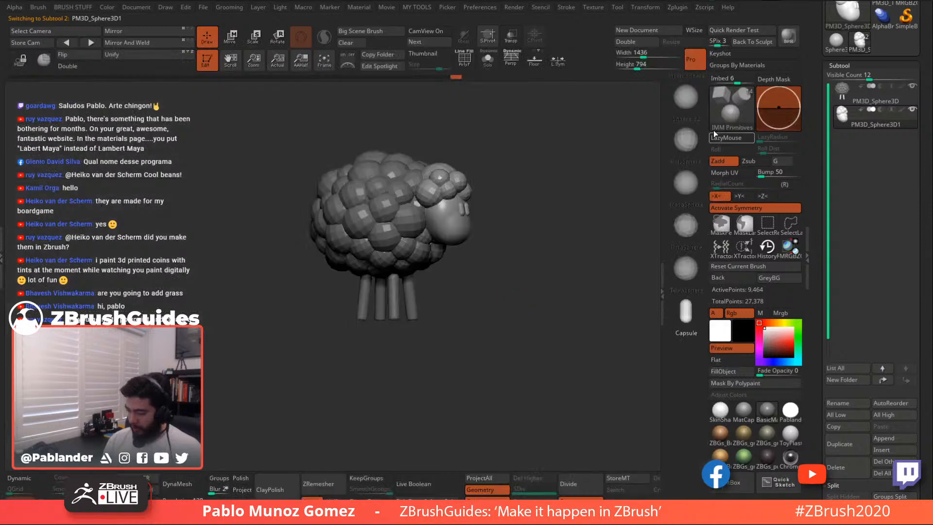
click(684, 141)
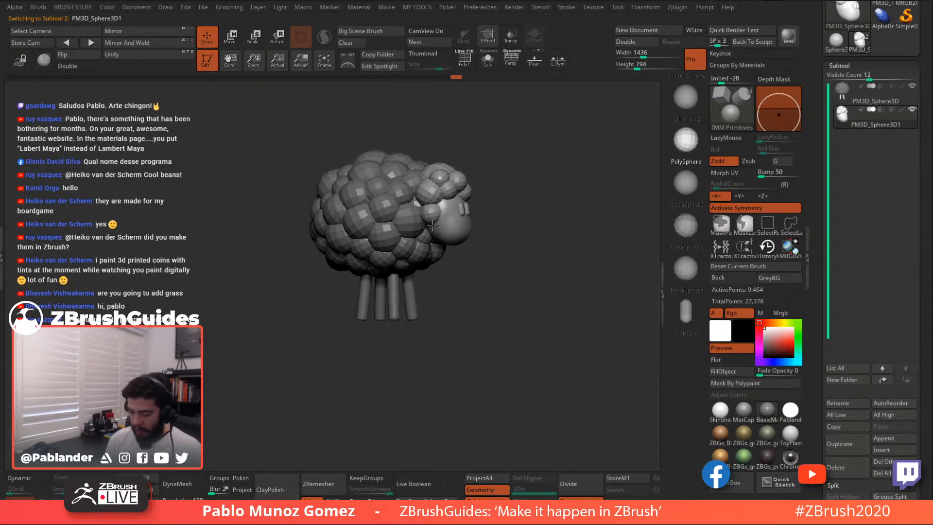
drag(432, 225, 433, 231)
Enable Local Symmetry so the transform gizmo affects both mirrored ear spheres symmetrically
key(w)
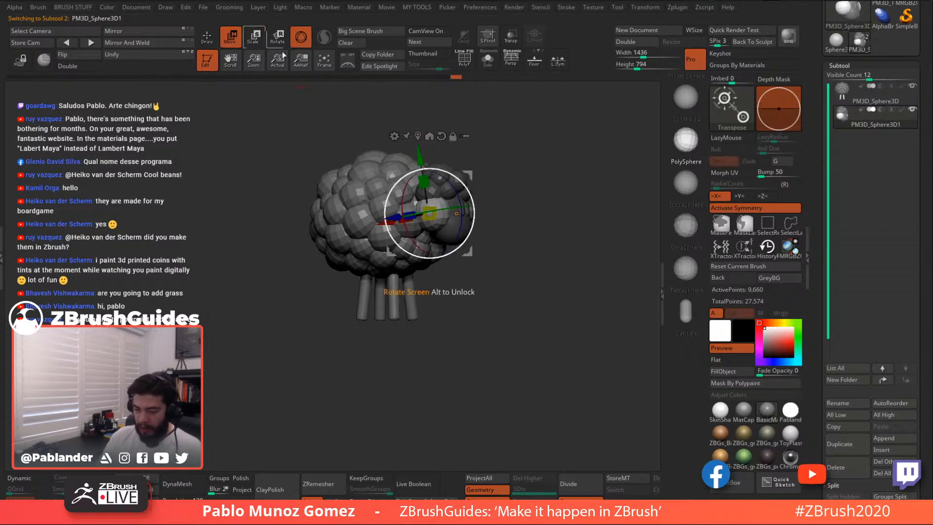
shift+drag(530, 209, 525, 206)
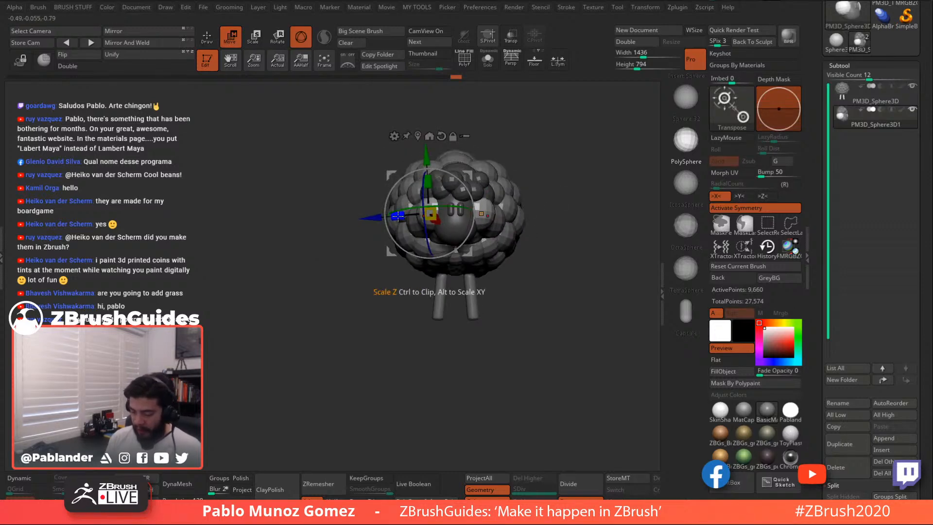
ctrl+right_drag(535, 170, 528, 284)
drag(558, 331, 561, 337)
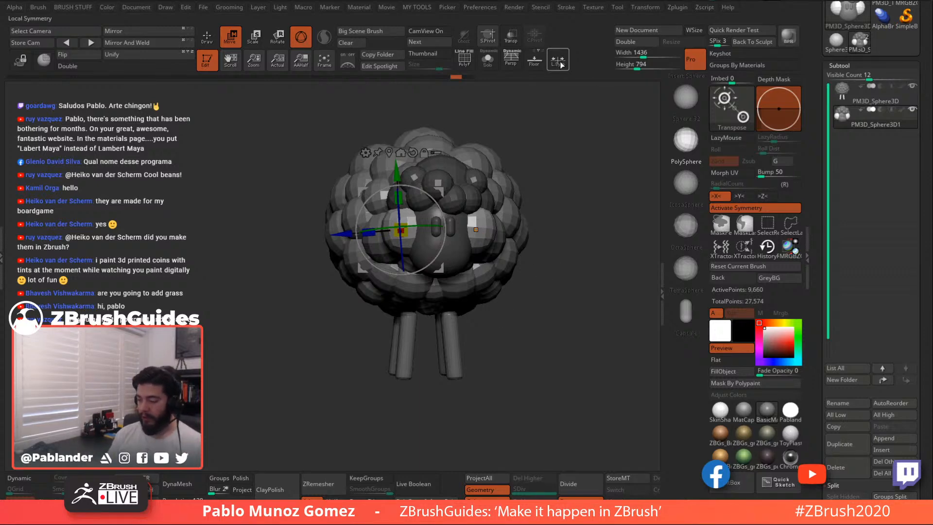
click(646, 8)
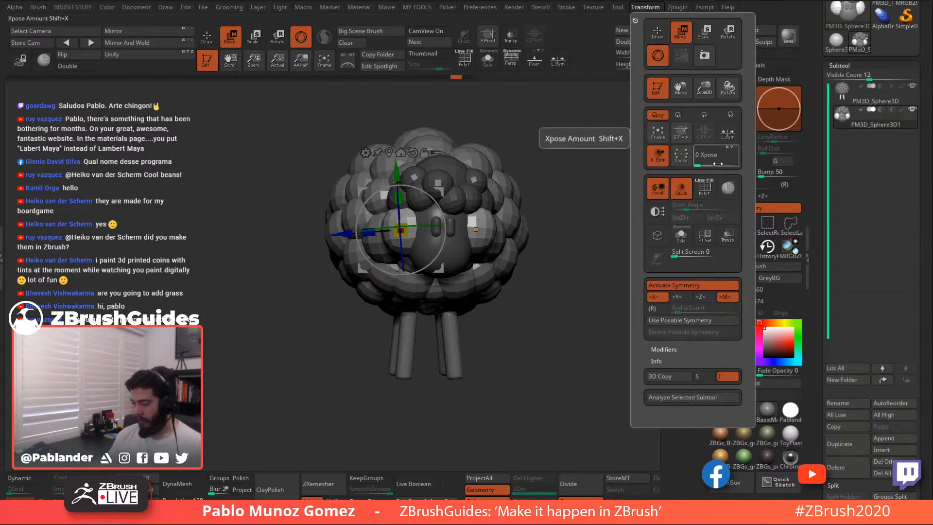
click(730, 137)
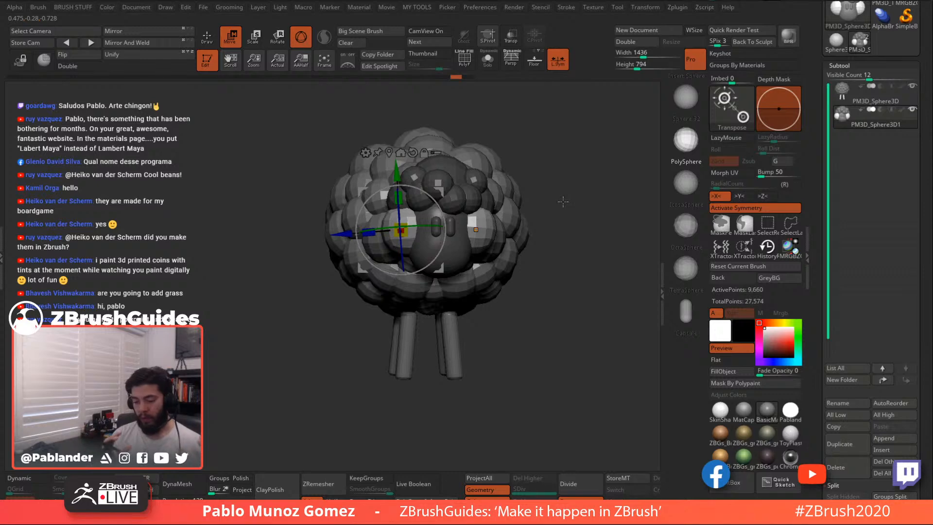
click(490, 65)
click(489, 63)
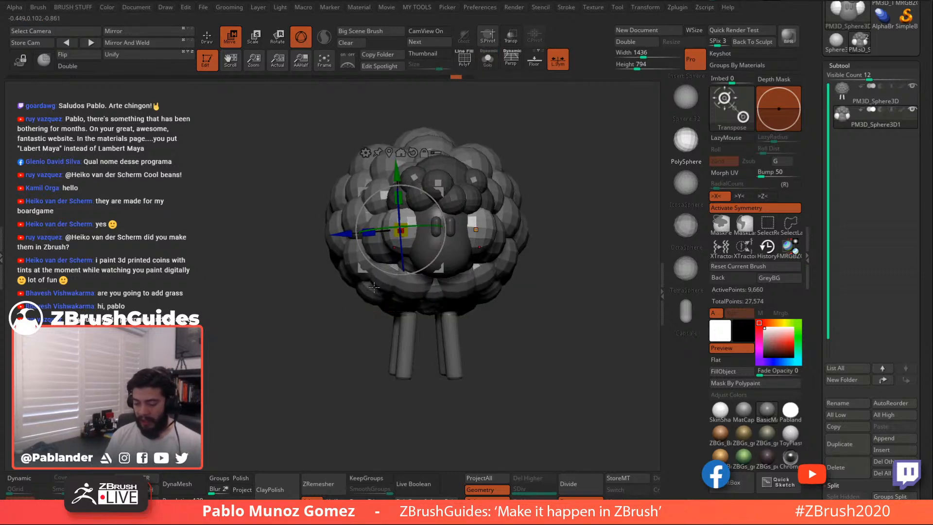
Flatten and narrow the ear spheres into thin upright ovals and move them forward along the sides of the head
mouse_move(391, 237)
mouse_down()
mouse_move(366, 233)
mouse_move(395, 239)
mouse_up()
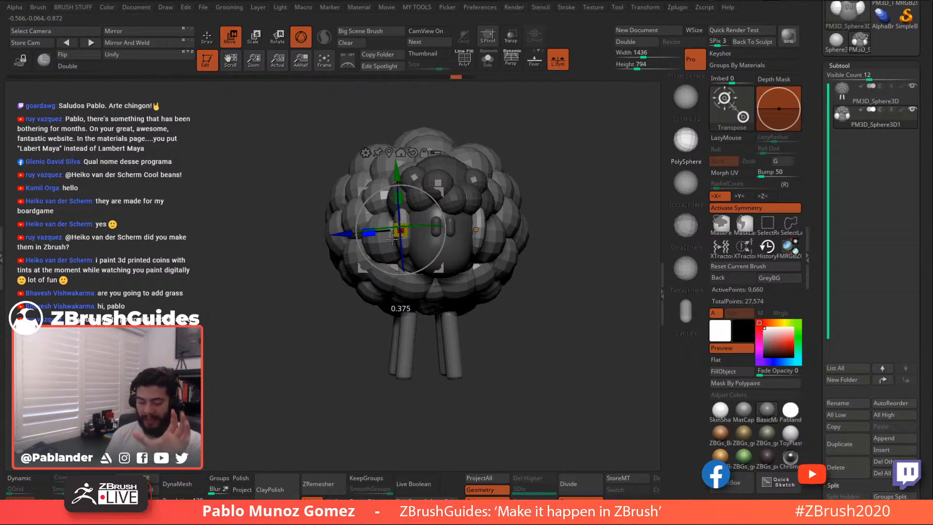
drag(393, 237, 398, 239)
drag(562, 179, 592, 201)
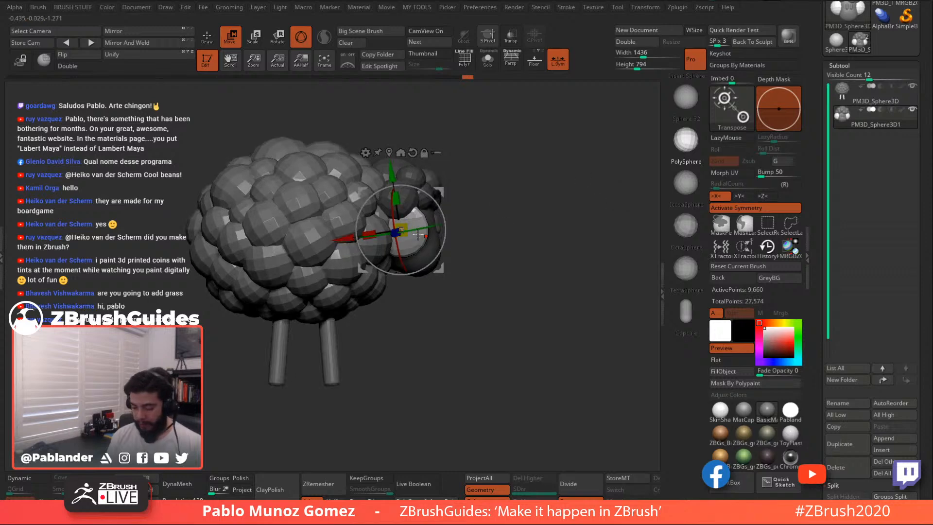
drag(369, 233, 385, 233)
drag(441, 191, 452, 193)
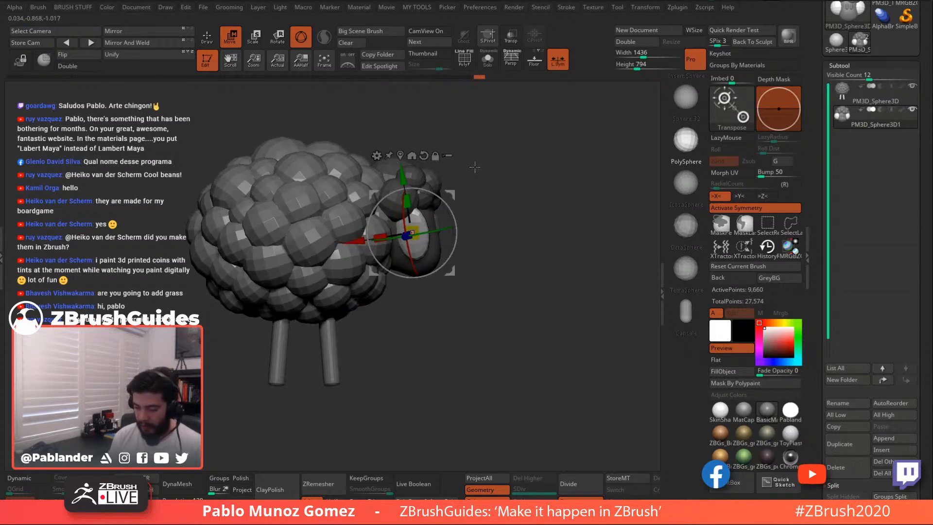
Rotate the mirrored ears so their lower ends flare outward, scale them slightly, and reposition them just below the woolly tuft
drag(410, 163, 487, 164)
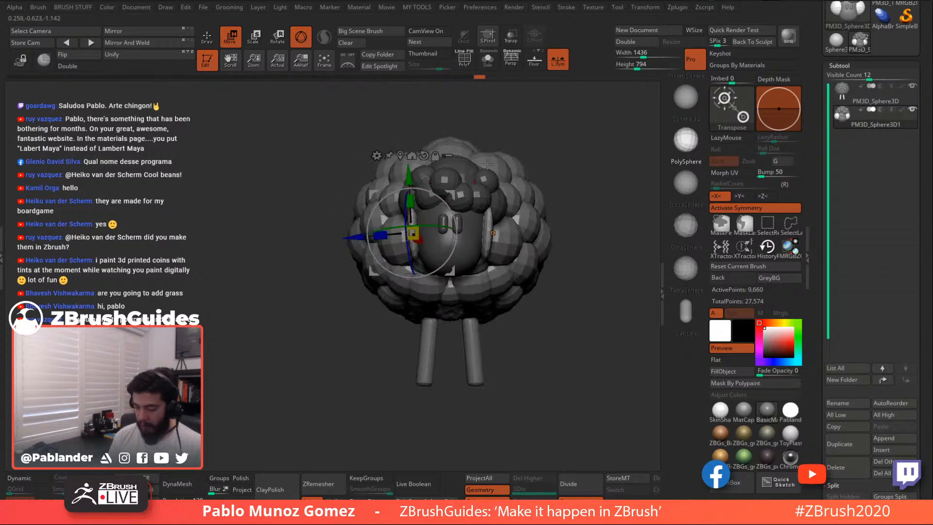
drag(445, 205, 456, 222)
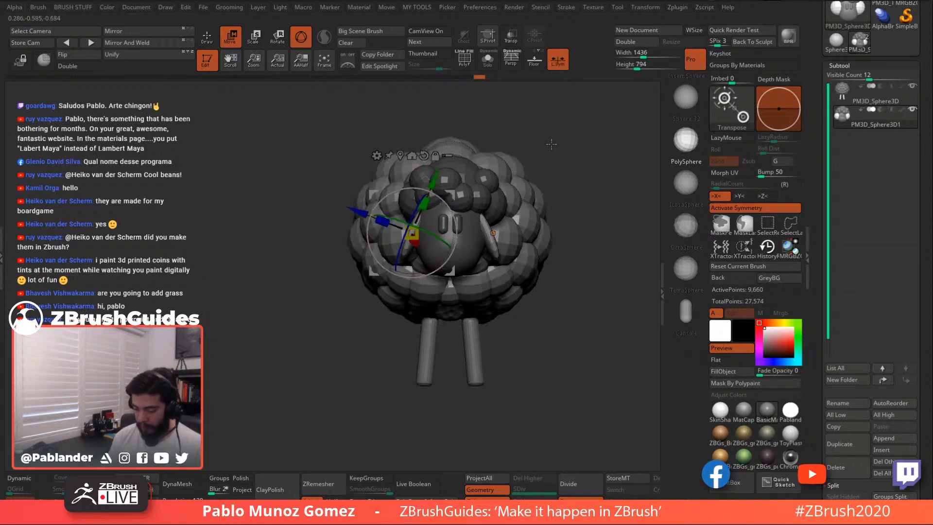
drag(553, 144, 603, 149)
drag(477, 175, 448, 191)
drag(520, 157, 548, 152)
drag(403, 233, 398, 235)
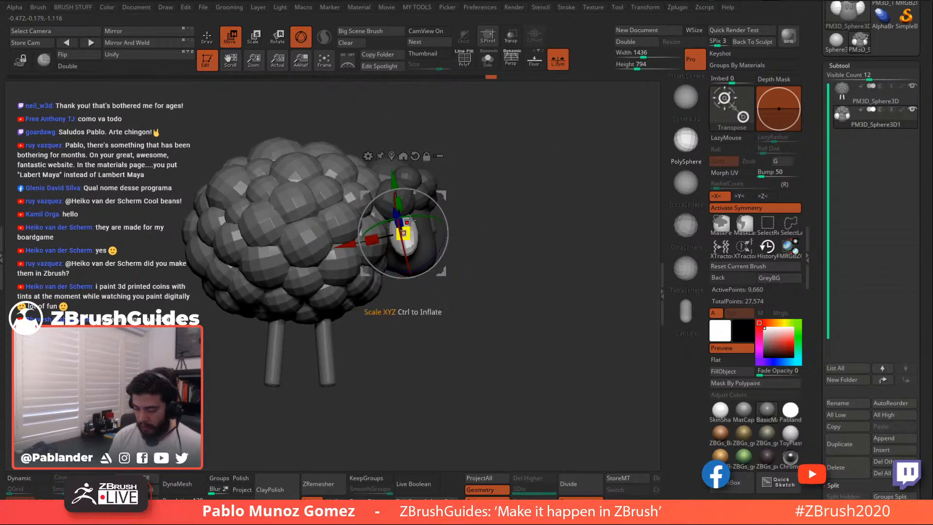
drag(448, 192, 445, 188)
key(q)
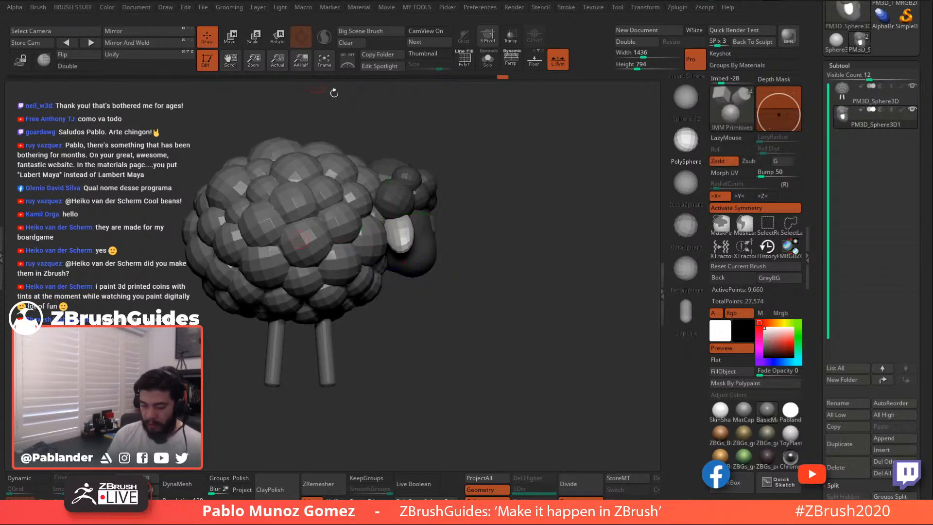
Reshape the mirrored ears into broader, slightly curved flaps with the Move brush, adjusting the Draw Size
key(b)
click(445, 298)
key(space)
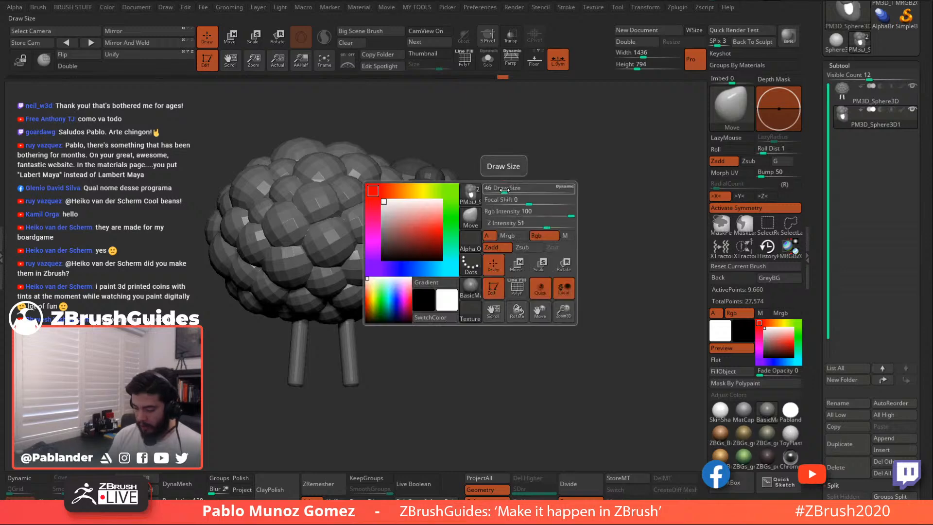
mouse_move(443, 242)
mouse_down()
mouse_move(451, 243)
mouse_move(412, 256)
mouse_up()
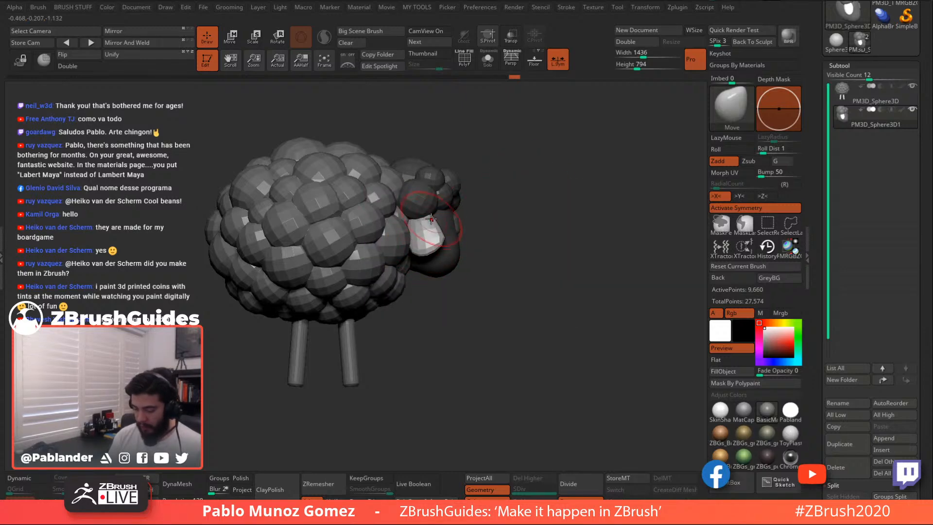
mouse_move(492, 227)
mouse_down()
mouse_move(438, 238)
mouse_move(430, 251)
mouse_up()
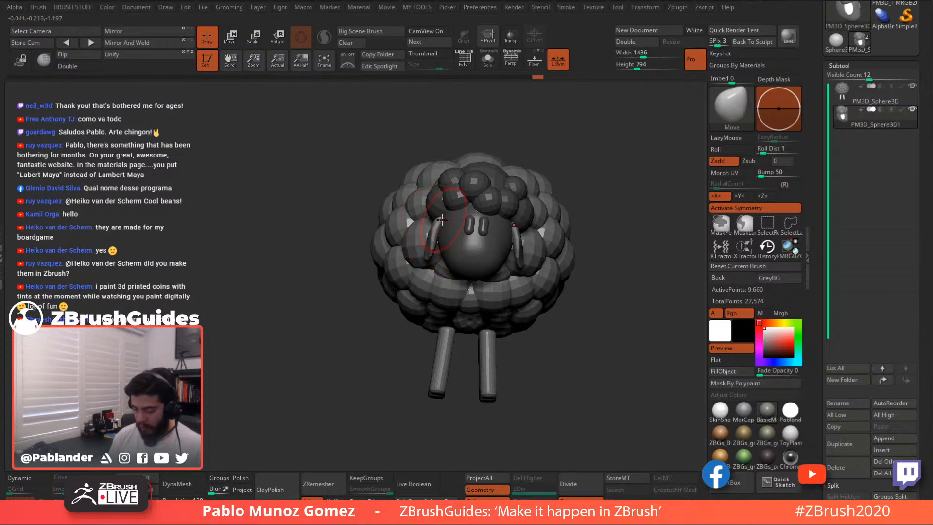
drag(595, 242, 591, 221)
key(space)
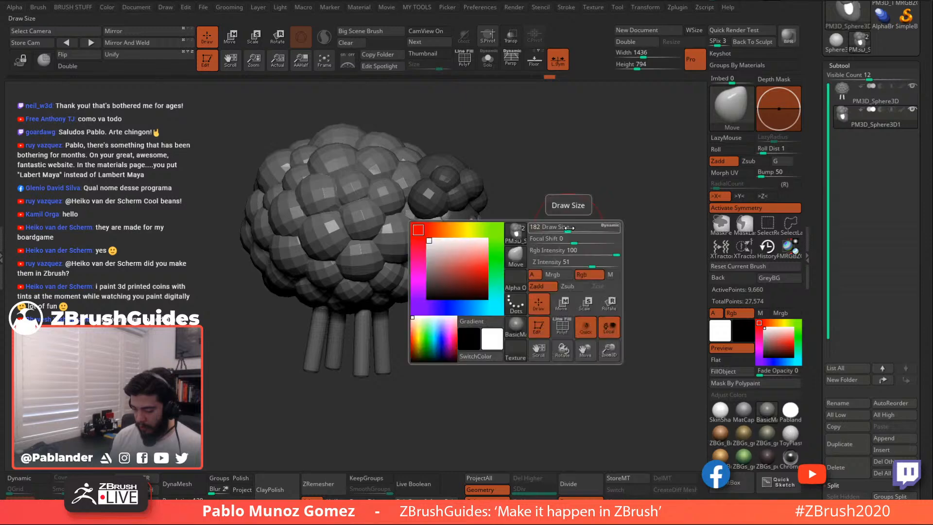
key(space)
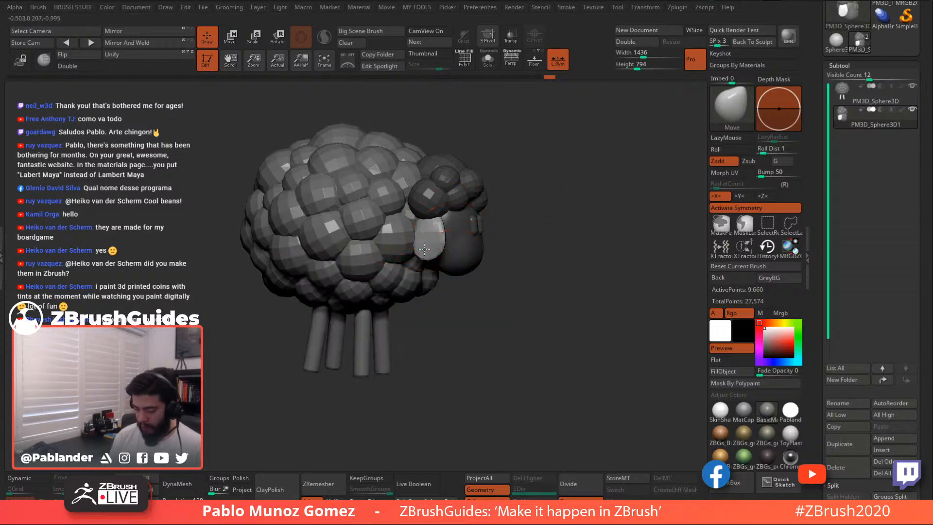
mouse_move(495, 242)
mouse_down()
mouse_move(546, 221)
mouse_move(533, 242)
mouse_up()
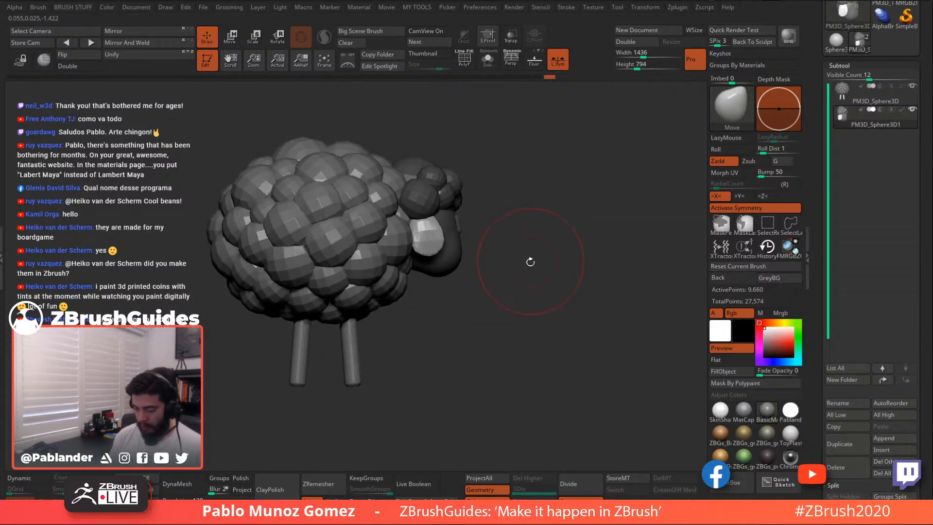
Clear the mask from the head subtool and check the whole sheep's silhouette from a distance
ctrl+drag(520, 207, 536, 263)
mouse_move(545, 300)
alt+mouse_down()
mouse_move(526, 251)
mouse_move(510, 262)
mouse_move(562, 263)
mouse_move(540, 290)
alt+mouse_up()
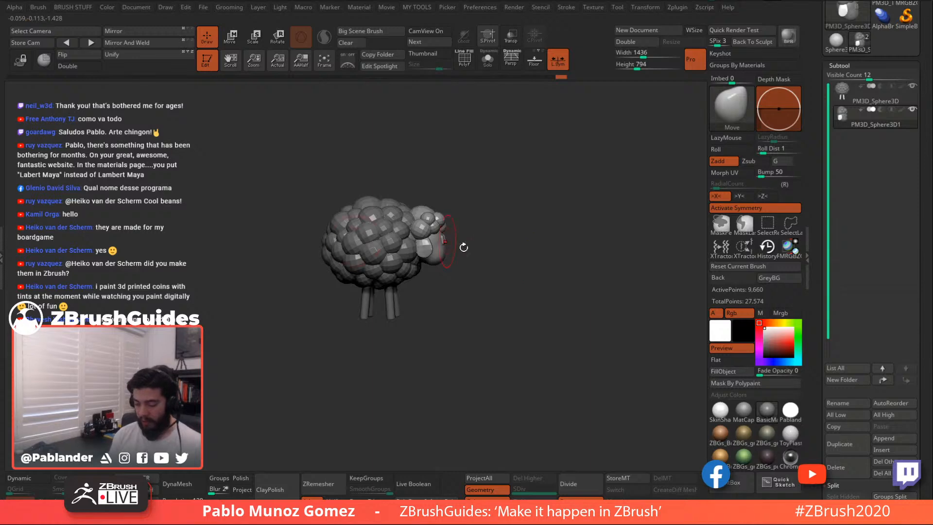
alt+drag(508, 297, 420, 285)
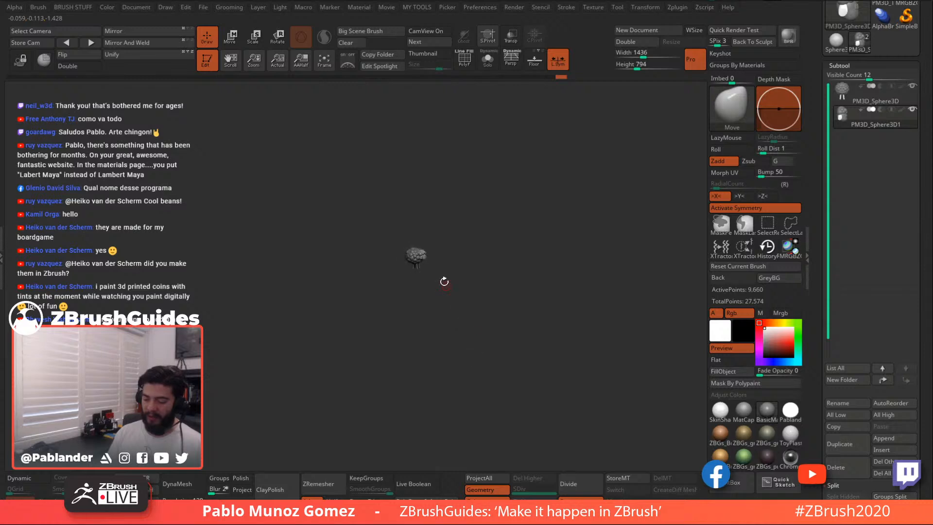
alt+drag(444, 277, 495, 263)
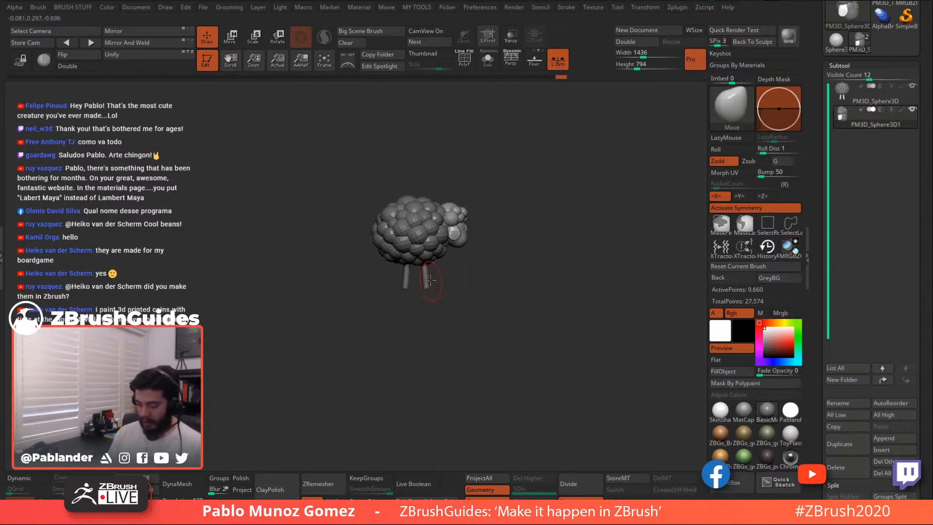
Turn off symmetry on the body subtool and shift all four legs slightly backward beneath the body
alt+click(439, 258)
drag(474, 296, 481, 307)
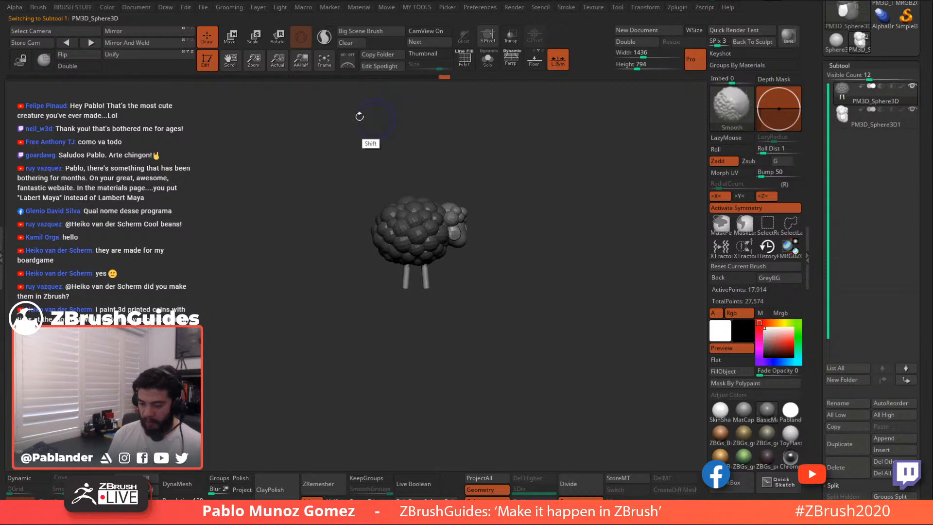
key(w)
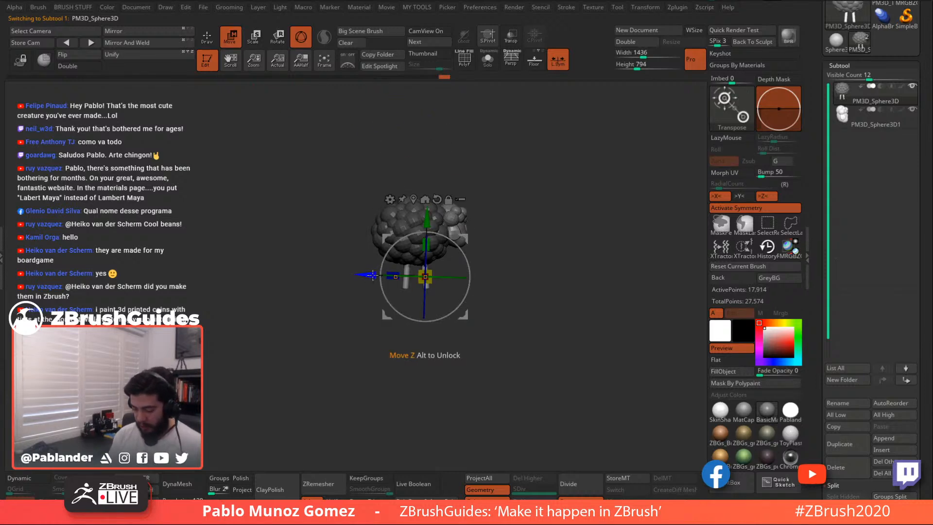
drag(376, 275, 347, 276)
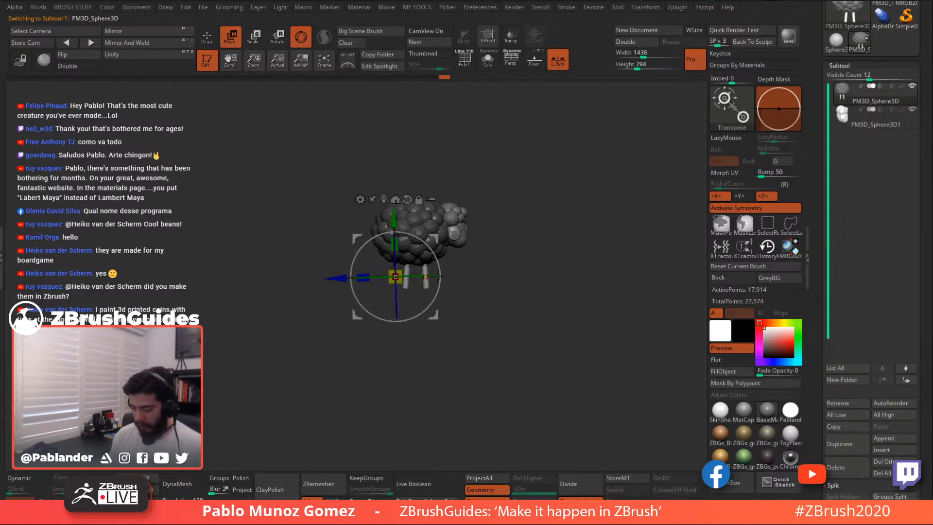
key(ctrl+z)
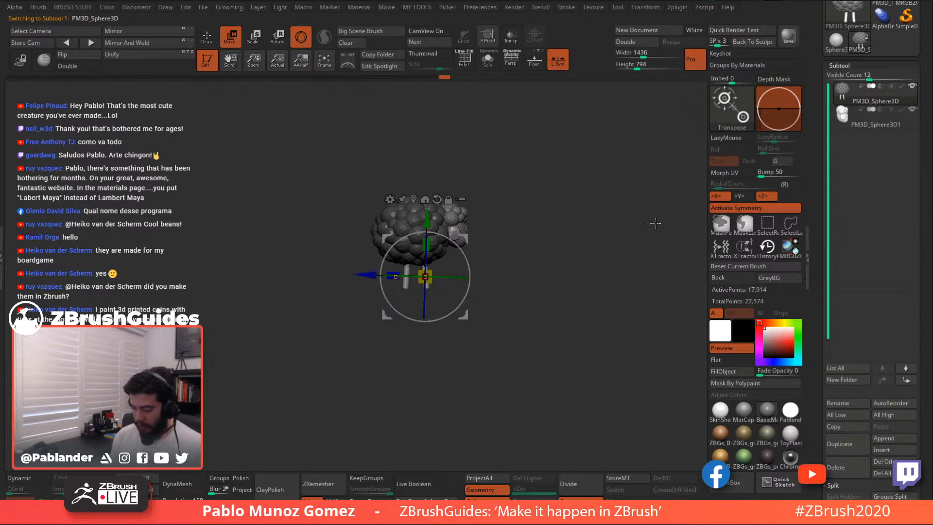
key(x)
drag(371, 275, 365, 275)
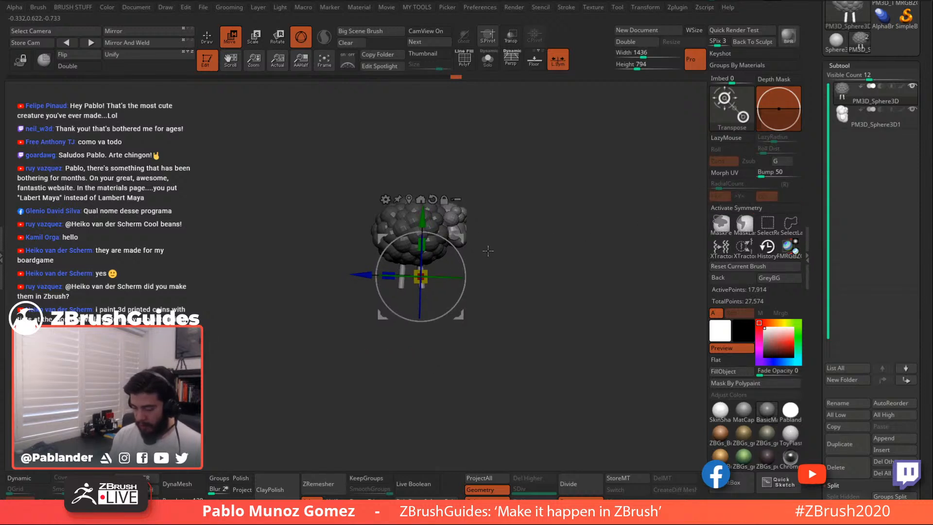
drag(461, 236, 463, 235)
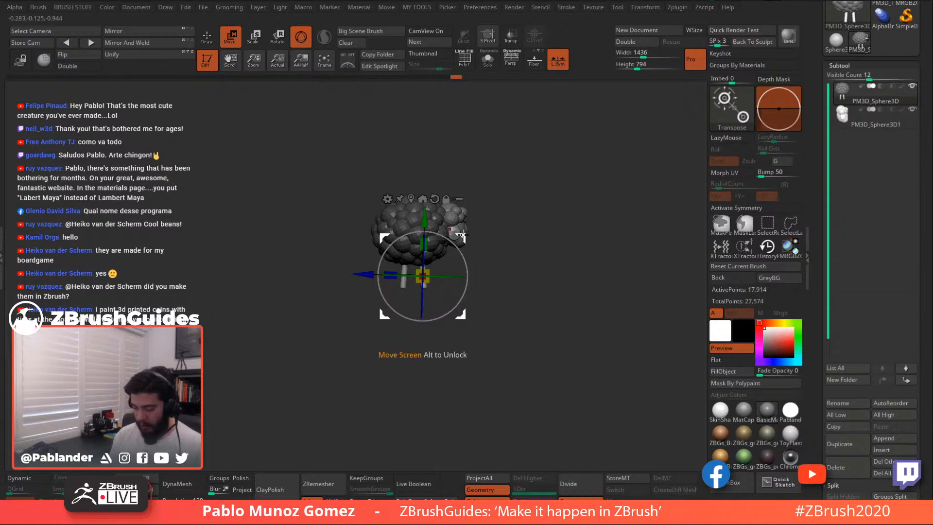
key(q)
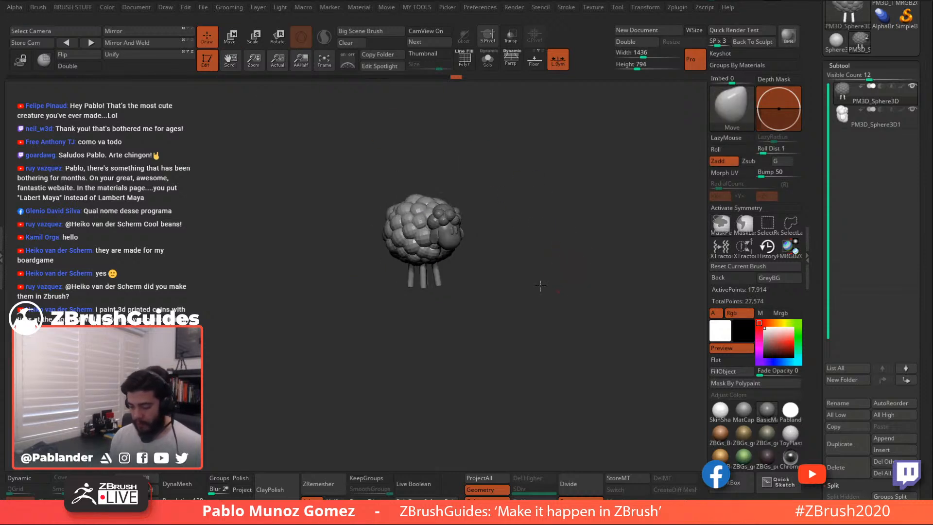
mouse_move(508, 284)
mouse_down()
mouse_move(511, 229)
mouse_move(515, 272)
mouse_move(510, 250)
mouse_move(544, 234)
mouse_move(508, 242)
mouse_move(506, 287)
mouse_up()
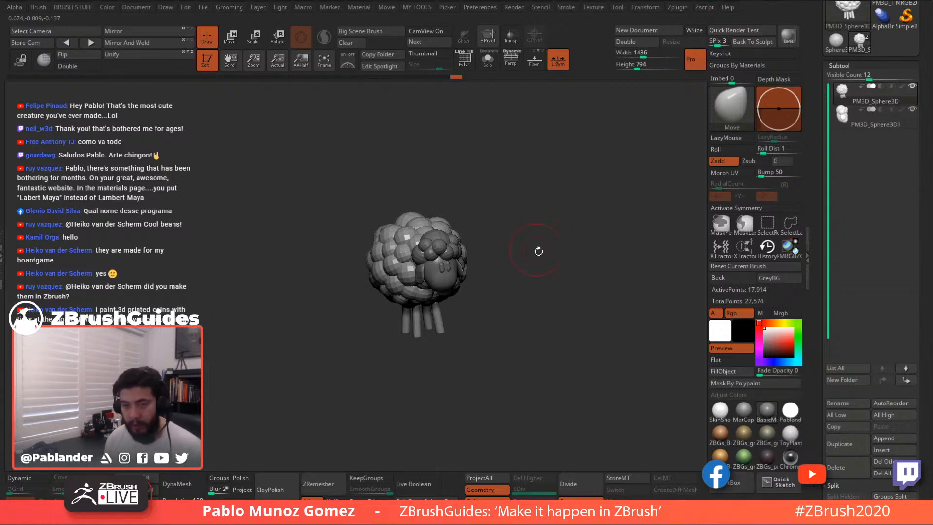
mouse_move(548, 239)
alt+mouse_down()
mouse_move(545, 256)
mouse_move(531, 245)
alt+mouse_up()
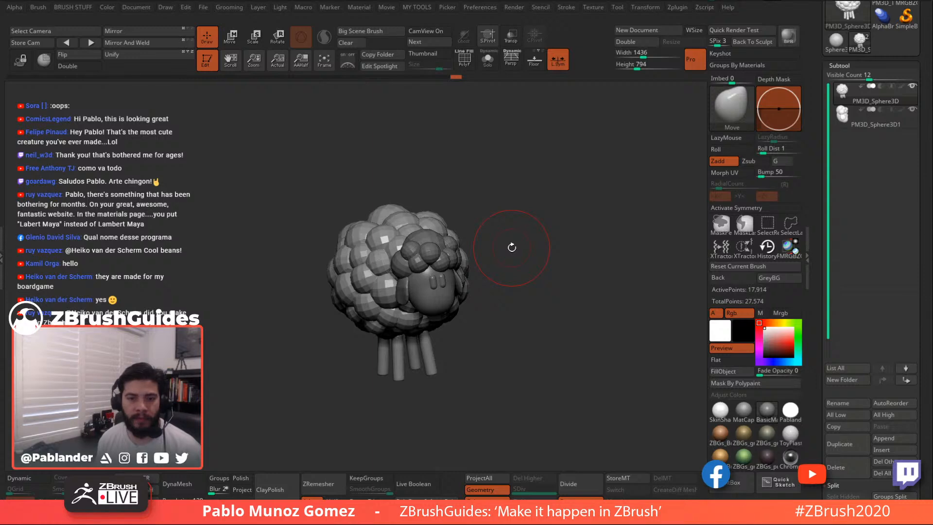
drag(526, 251, 530, 239)
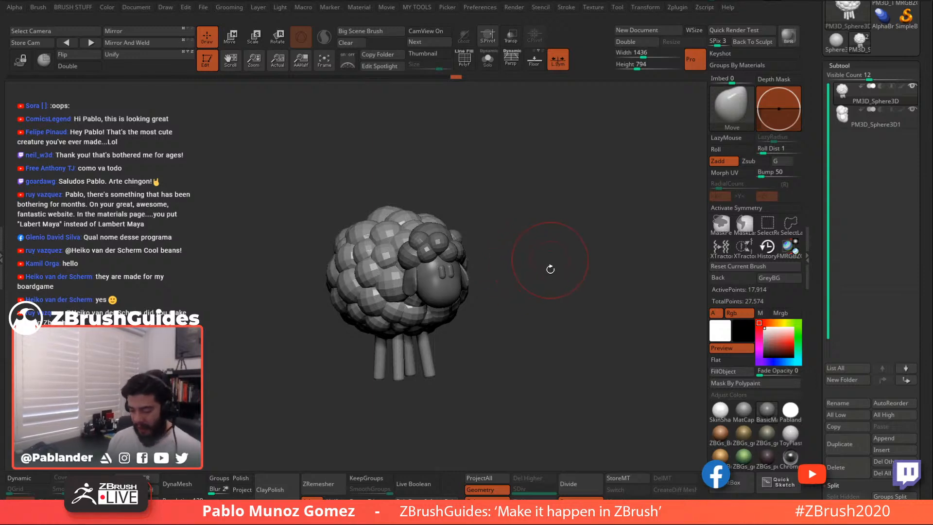
drag(550, 270, 559, 209)
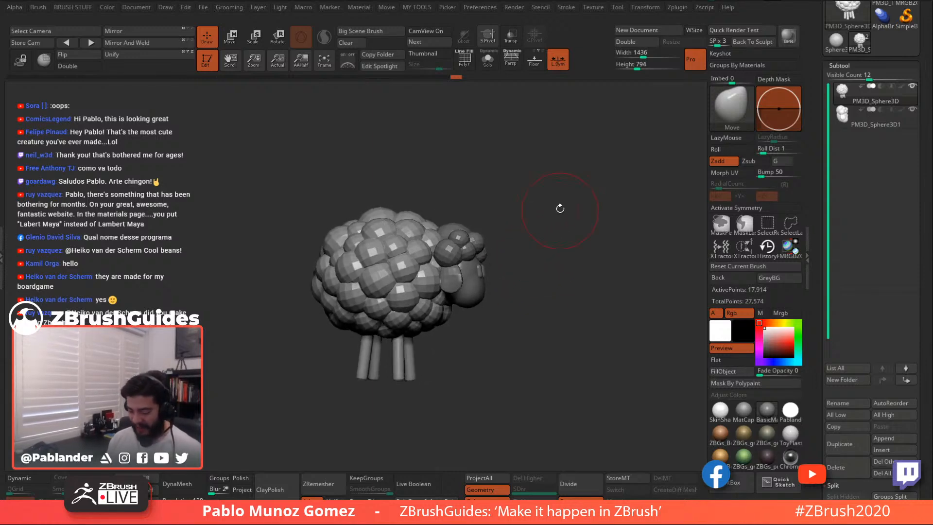
mouse_move(566, 291)
mouse_down()
mouse_move(554, 314)
mouse_move(562, 296)
mouse_up()
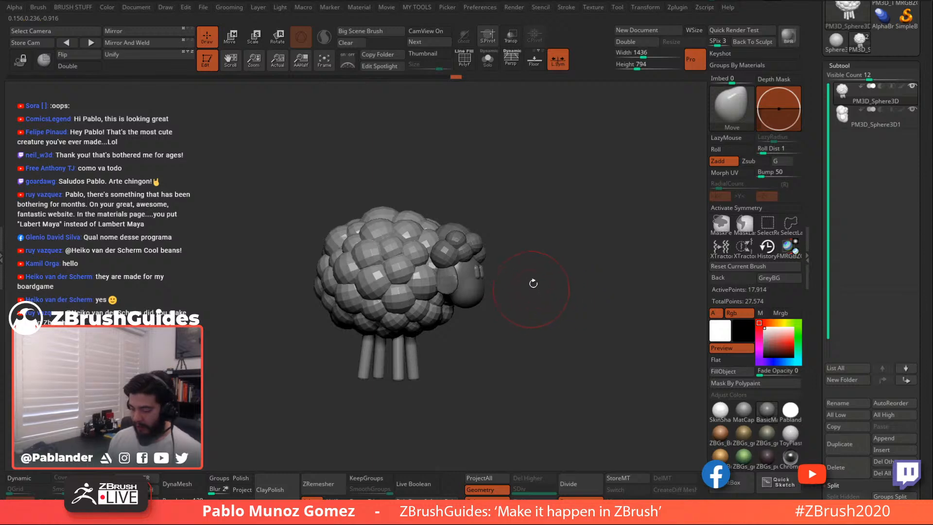
Isolate the four legs by their polygroup on the body subtool and separate them from the woolly body with Split Hidden
click(488, 59)
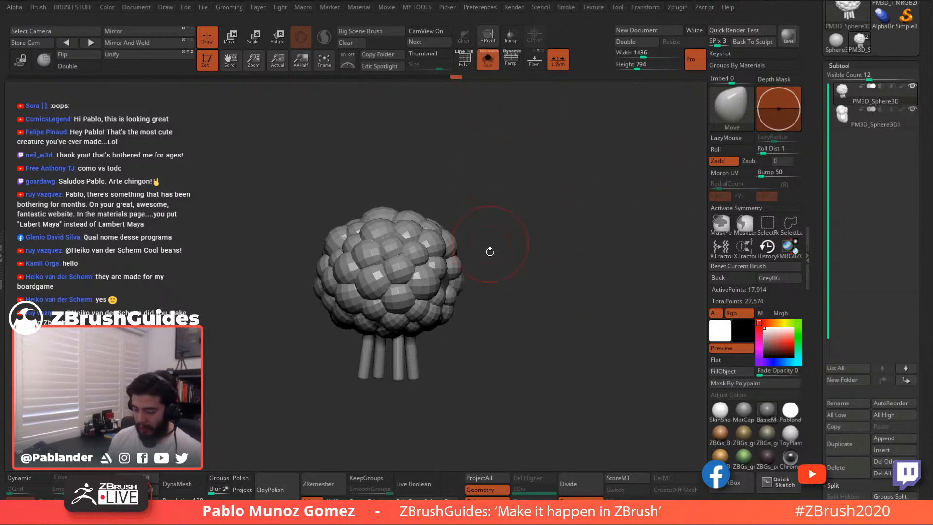
mouse_move(489, 250)
mouse_down()
mouse_move(523, 266)
mouse_move(513, 265)
mouse_move(533, 244)
mouse_up()
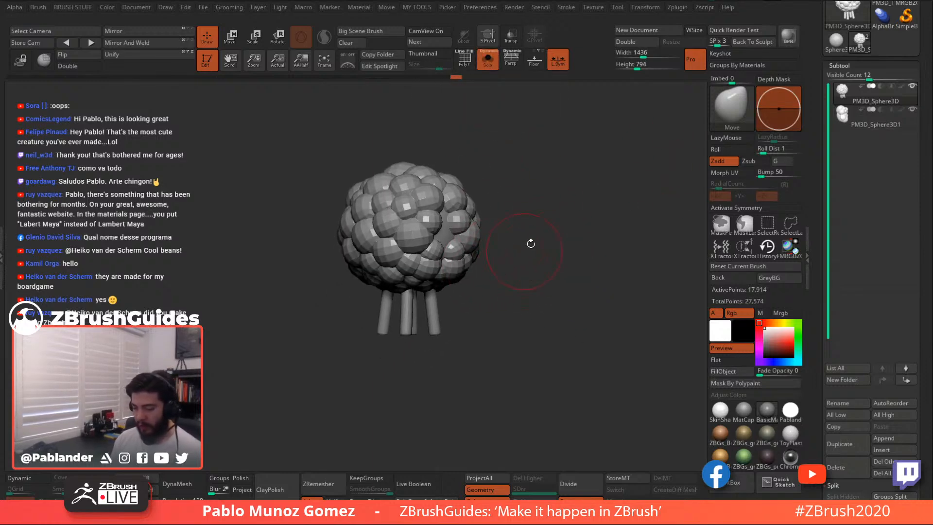
click(470, 62)
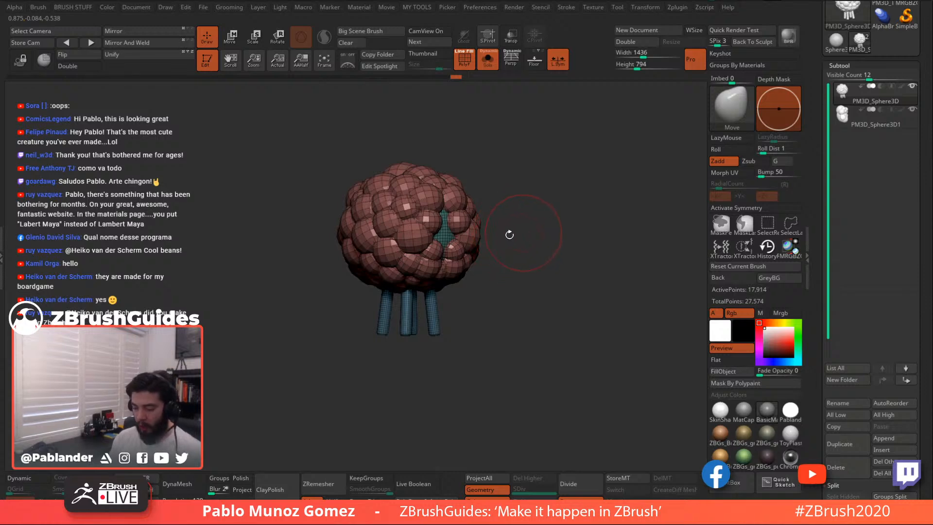
alt+drag(483, 279, 518, 253)
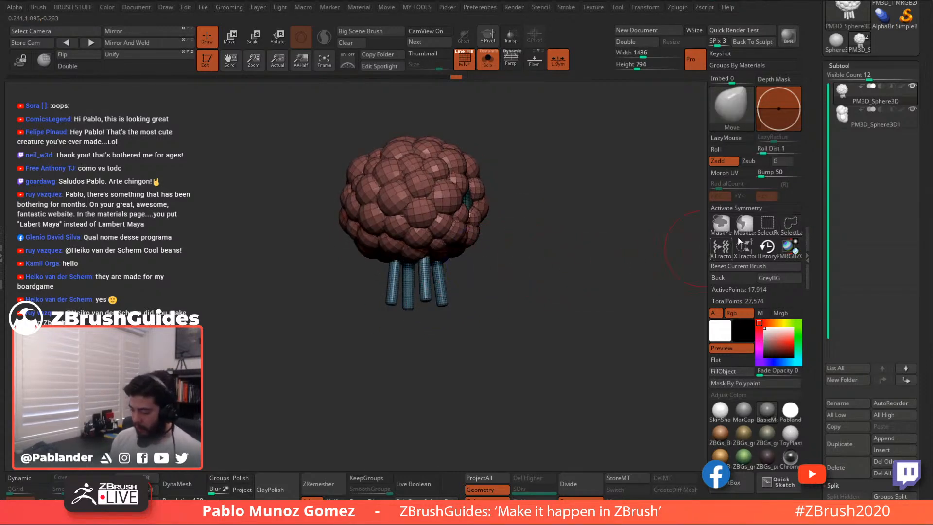
ctrl+shift+click(423, 294)
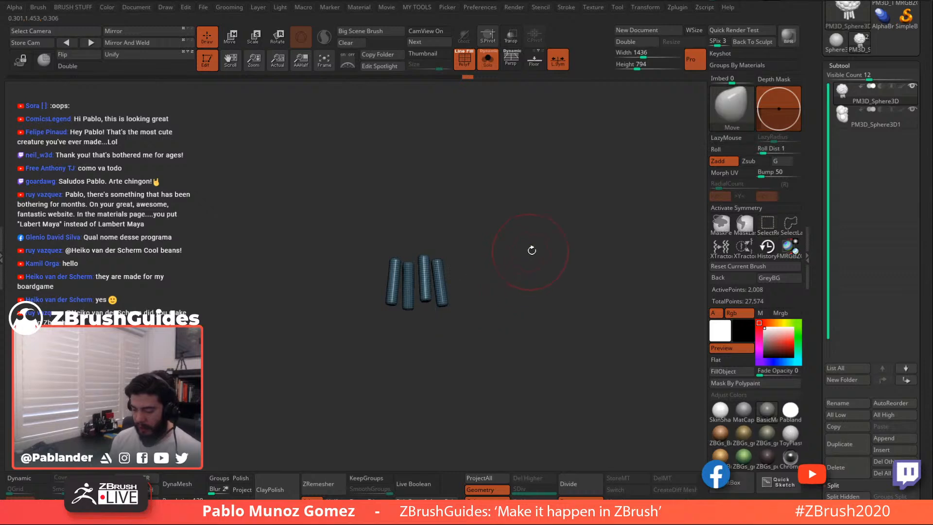
key(m)
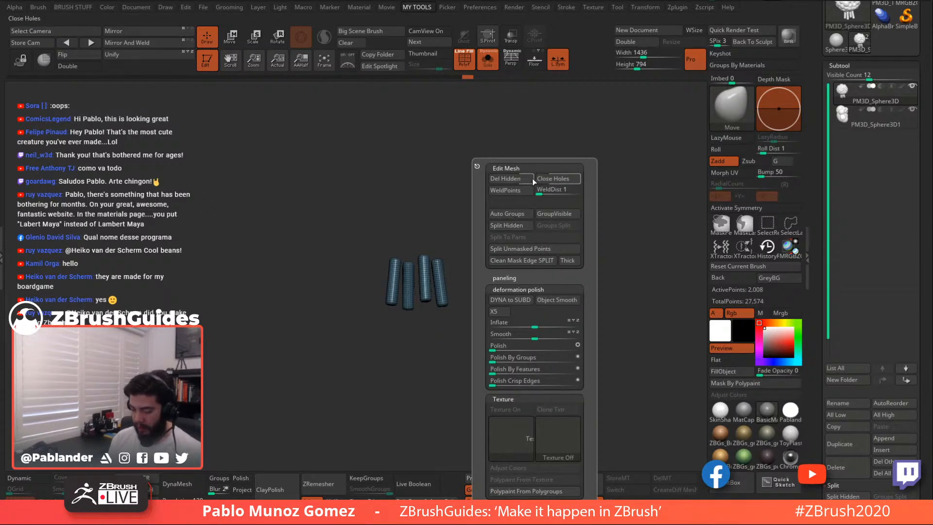
click(523, 226)
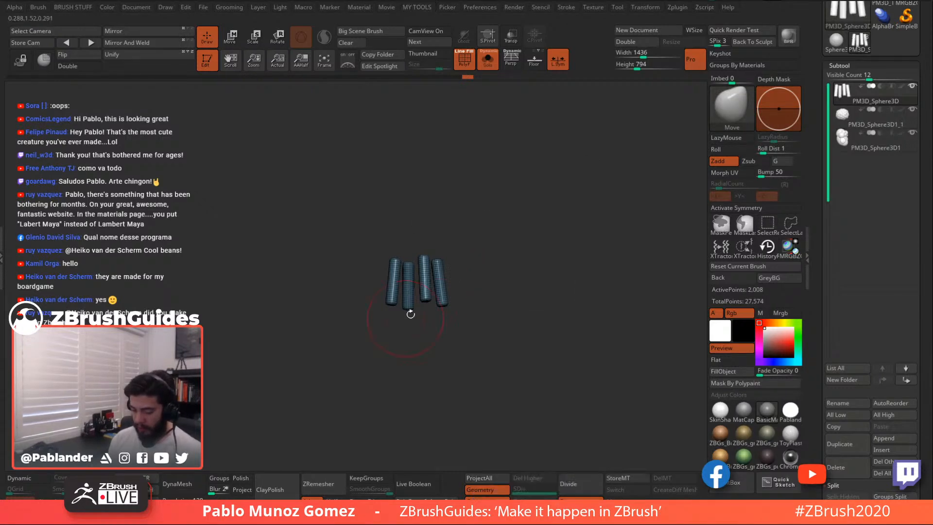
On the head subtool, isolate the polygroup shared by the ears and larger tuft spheres and separate its pieces with Auto Groups
click(865, 124)
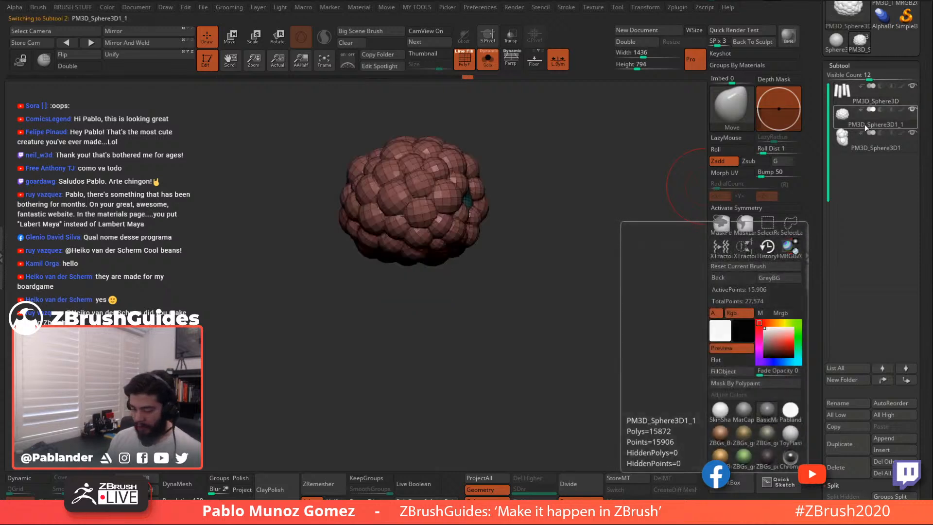
click(875, 144)
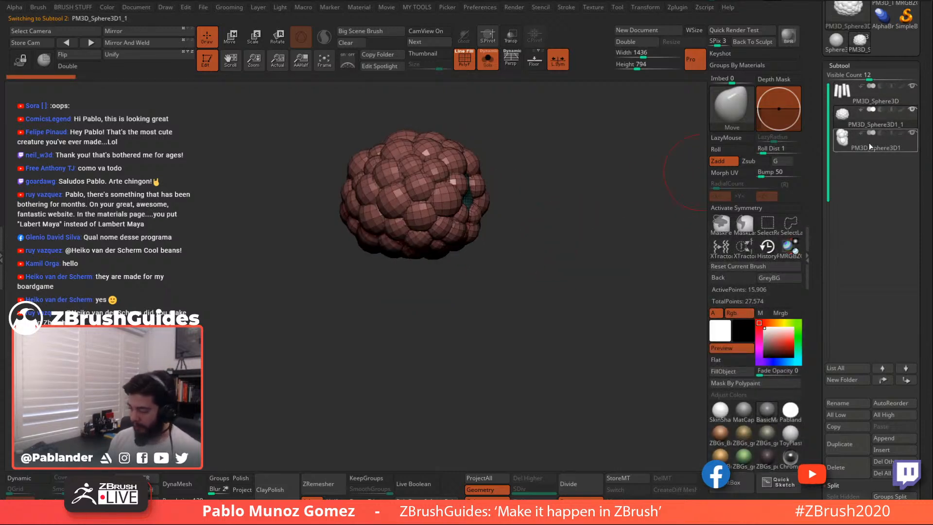
mouse_move(566, 223)
mouse_down()
mouse_move(537, 264)
mouse_move(554, 247)
mouse_move(491, 250)
mouse_move(469, 241)
mouse_up()
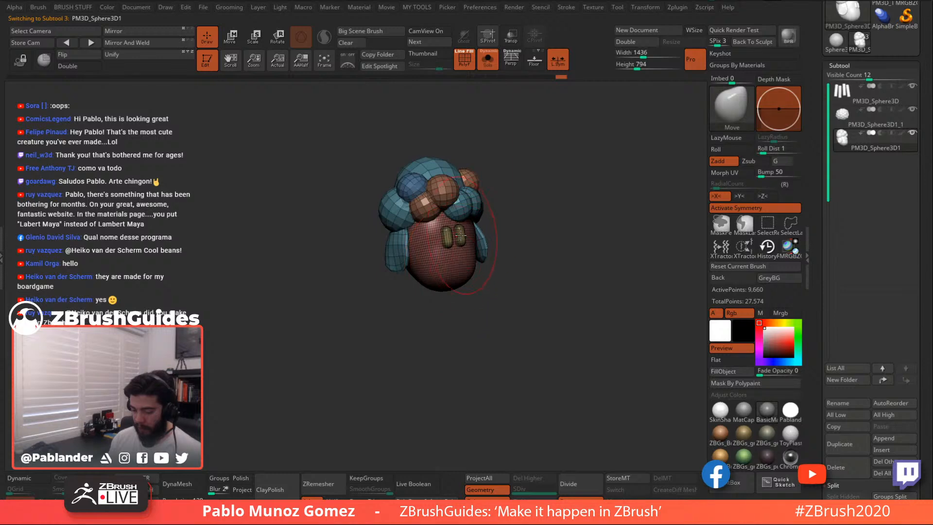
key(ctrl+shift)
ctrl+shift+click(402, 256)
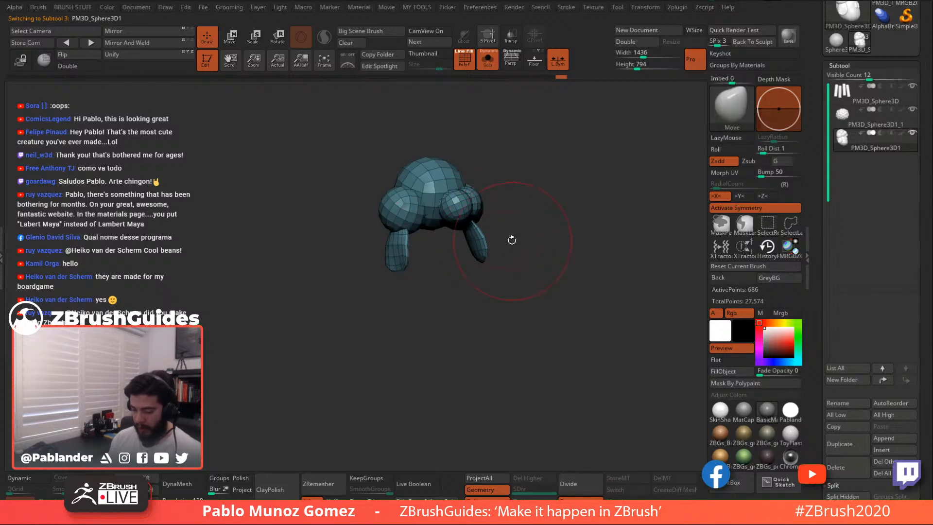
key(space)
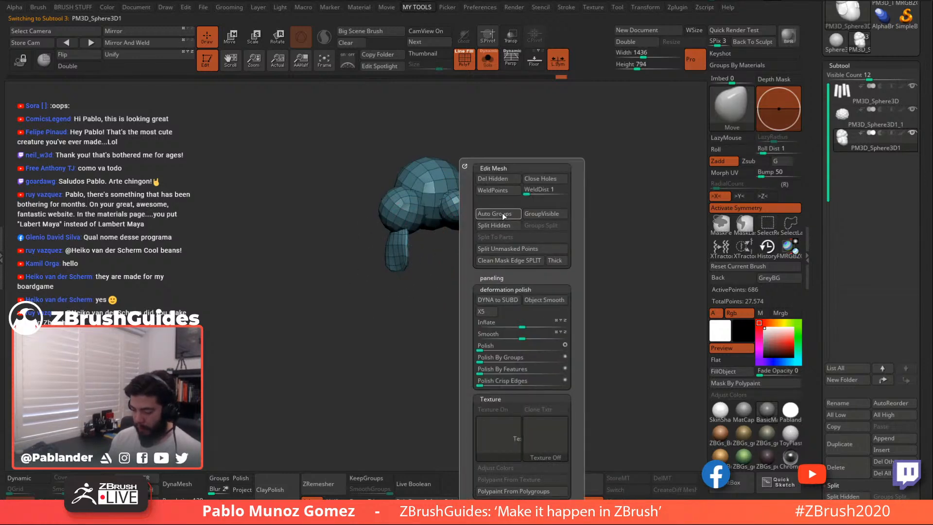
click(502, 214)
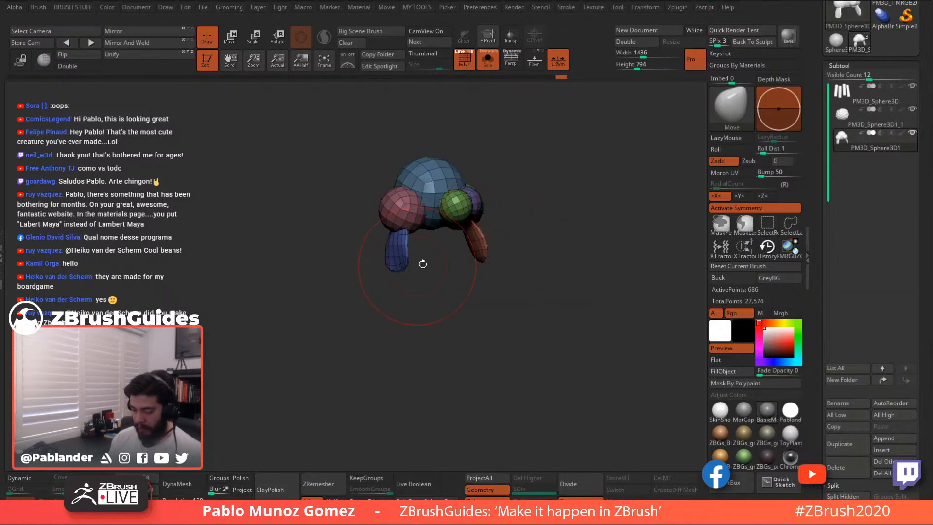
Isolate the two ears and two eyes on the head subtool and separate them from the head and tuft with Split Hidden
ctrl+shift+click(400, 250)
ctrl+shift+click(533, 233)
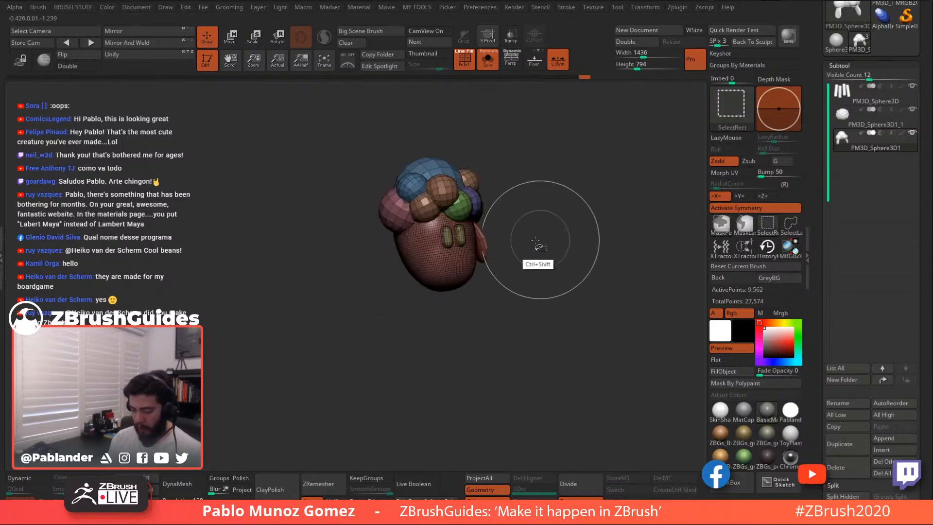
ctrl+shift+click(453, 238)
ctrl+shift+click(460, 236)
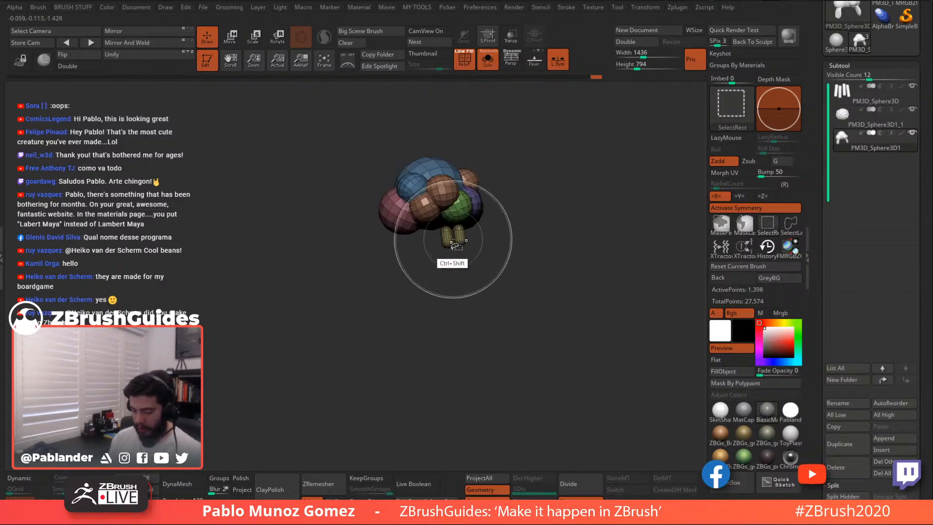
ctrl+shift+click(447, 238)
ctrl+shift+drag(517, 236, 505, 260)
ctrl+shift+click(460, 268)
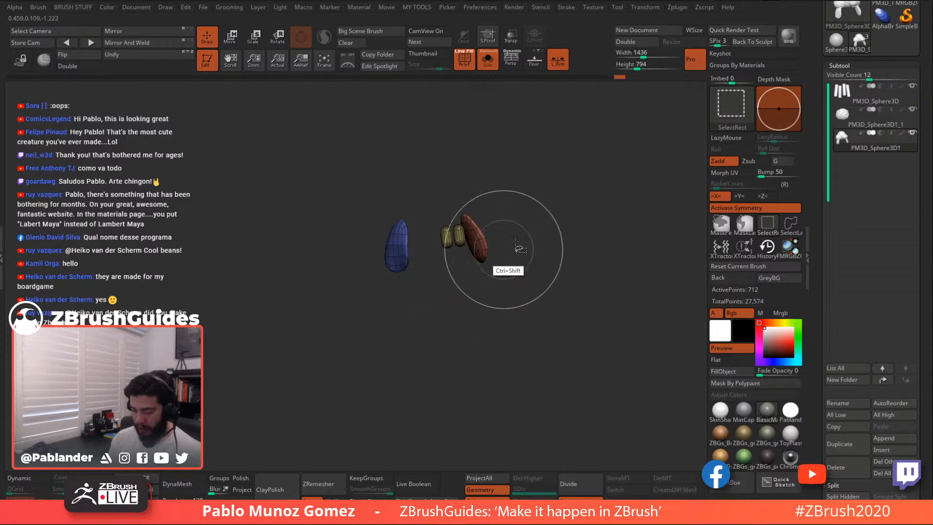
key(m)
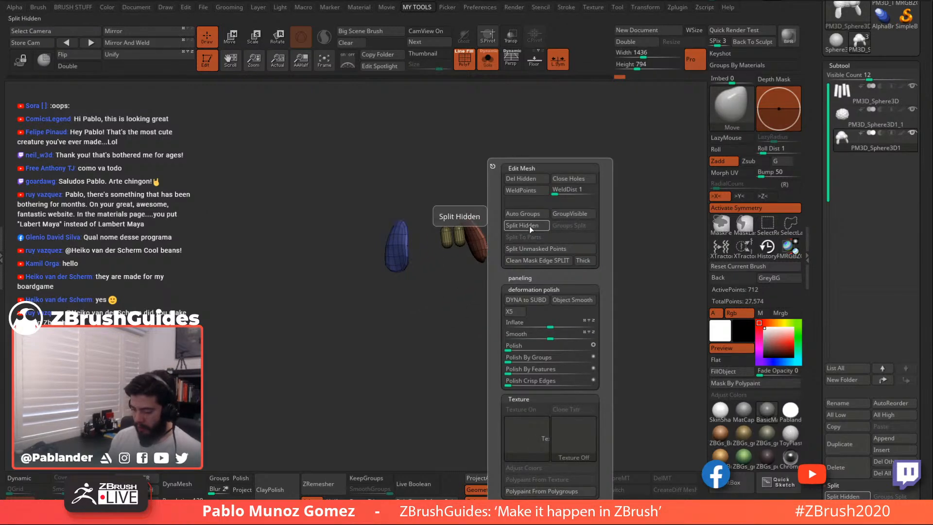
click(529, 226)
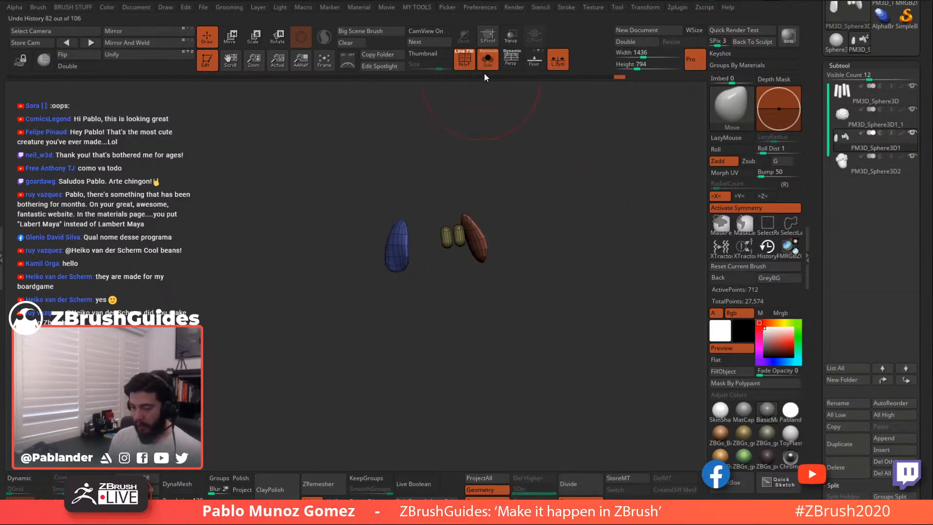
Show the whole sheep again and review which parts each of the split subtools contains
click(487, 58)
click(867, 170)
click(870, 147)
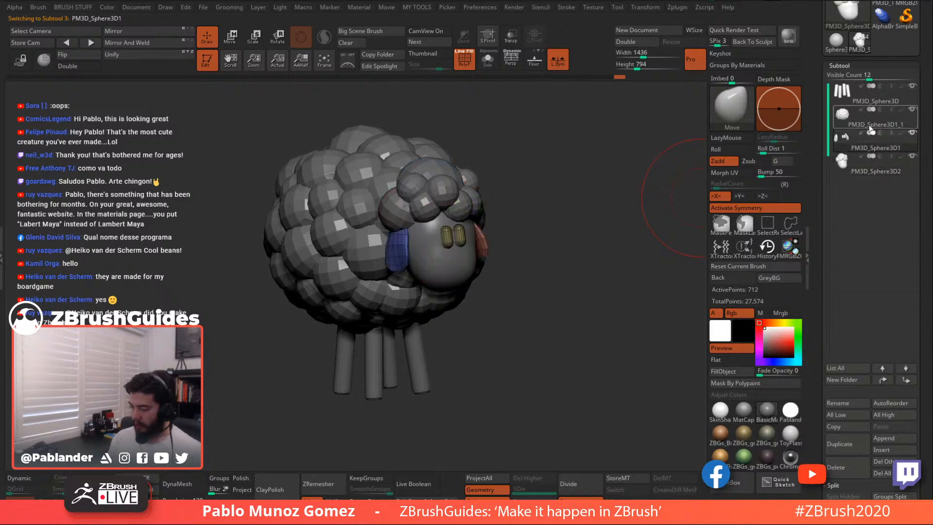
click(872, 122)
click(873, 99)
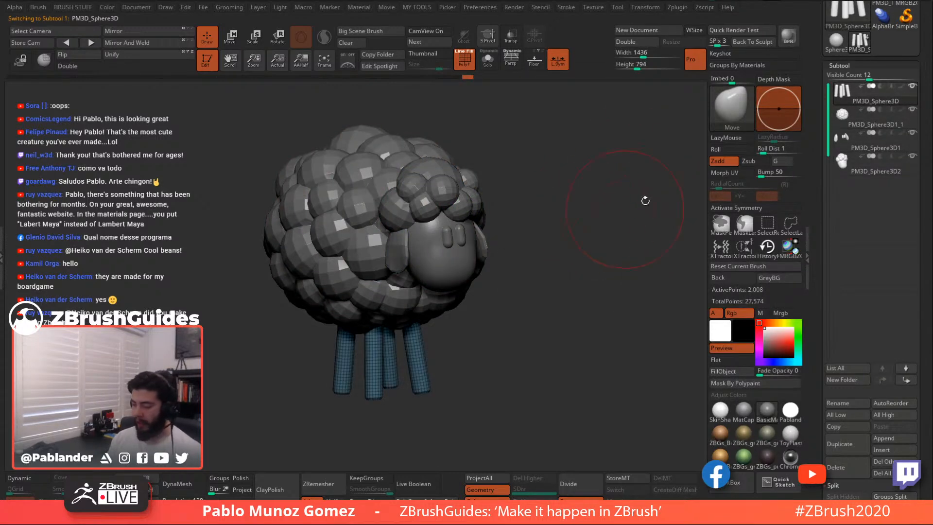
Solo the woolly body, hide one half with double-sided display on to examine the overlapping spheres inside, and restore the full mesh
mouse_move(873, 124)
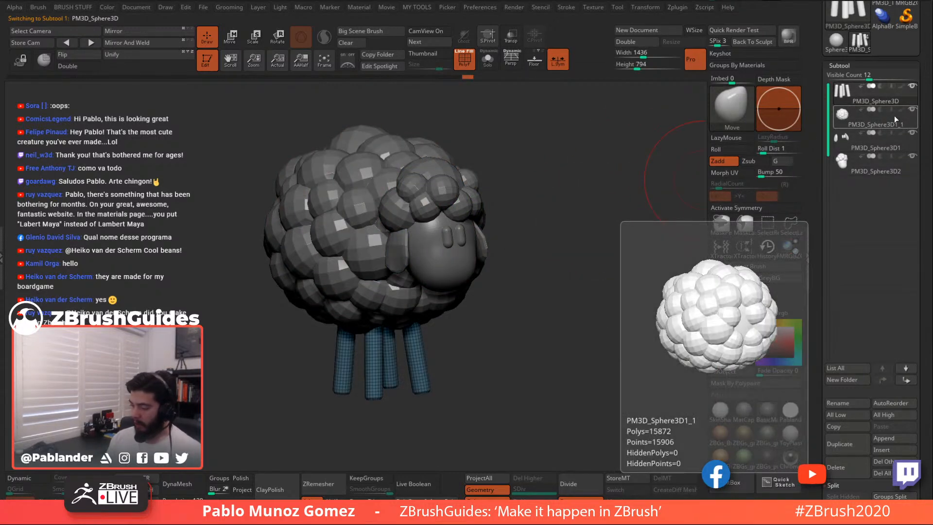
click(891, 125)
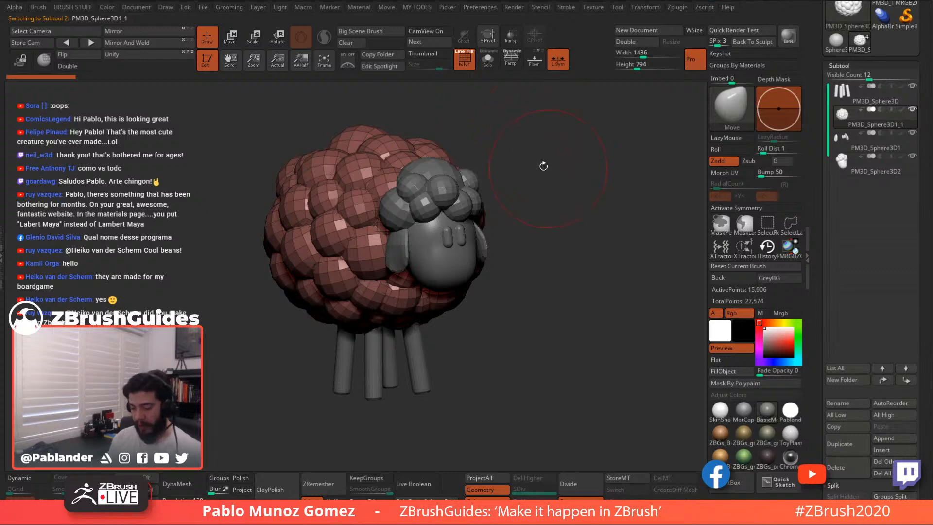
click(487, 59)
mouse_move(530, 166)
mouse_down()
mouse_move(545, 204)
mouse_move(513, 209)
mouse_move(470, 245)
mouse_up()
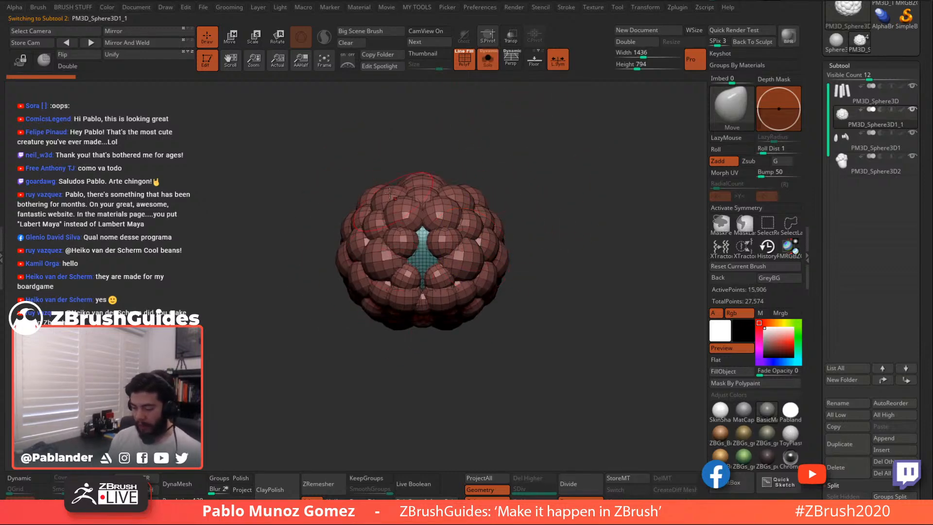
mouse_move(322, 153)
ctrl+shift+mouse_down()
mouse_move(340, 249)
mouse_move(428, 360)
ctrl+shift+mouse_up()
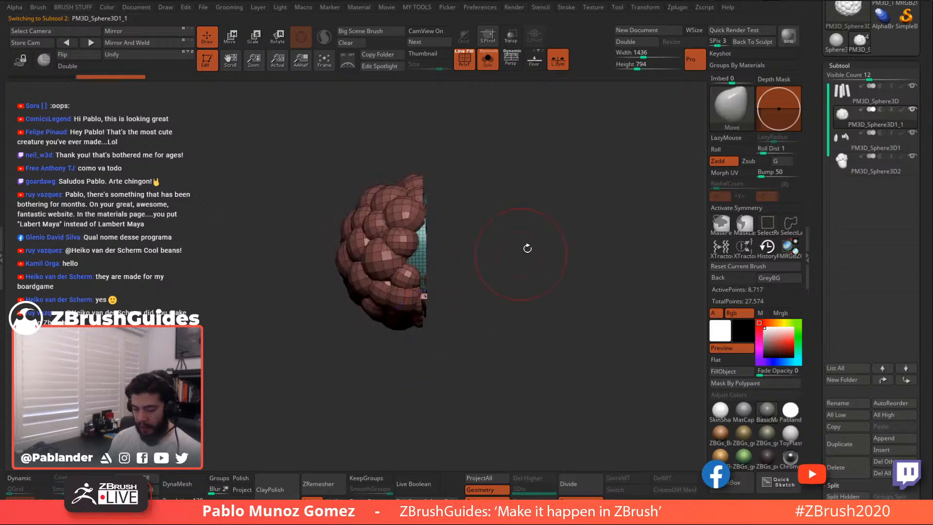
drag(557, 222, 461, 202)
click(79, 66)
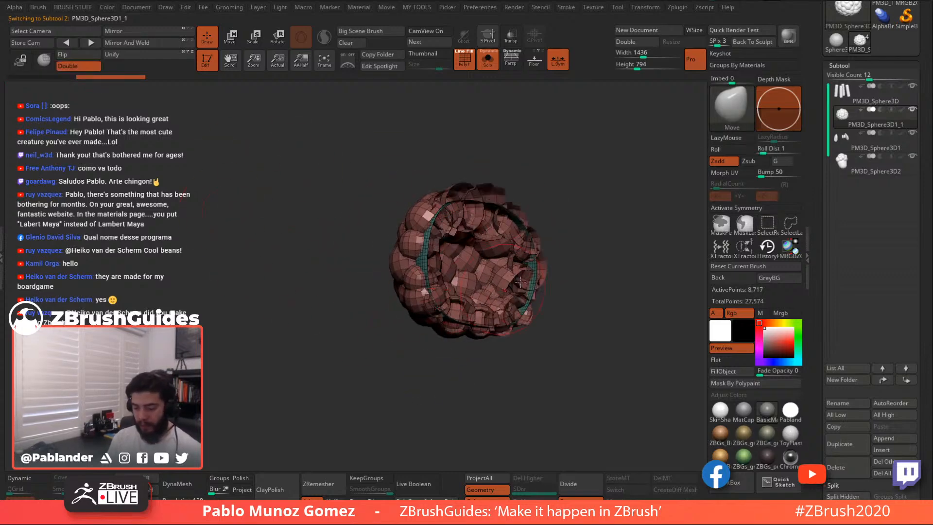
alt+drag(585, 246, 506, 214)
mouse_move(559, 234)
mouse_down()
mouse_move(521, 238)
mouse_move(522, 223)
mouse_move(534, 271)
mouse_move(562, 242)
mouse_up()
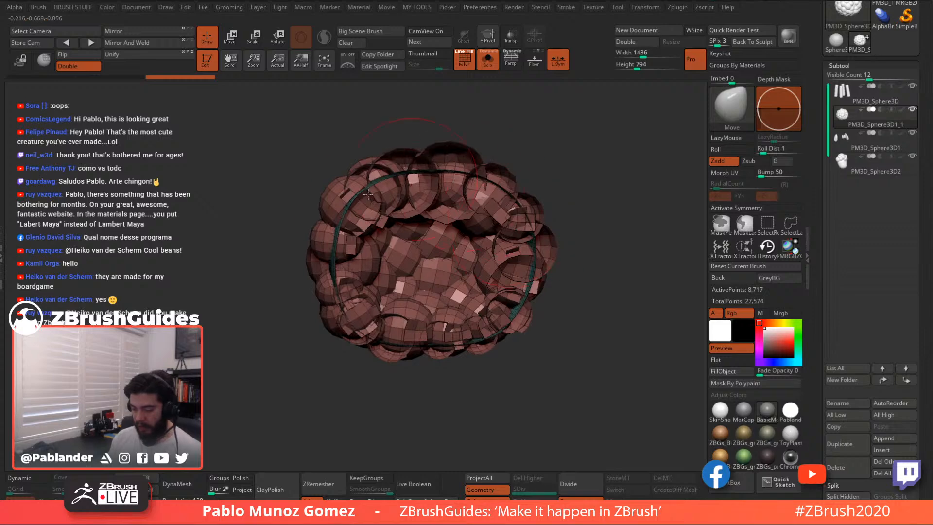
mouse_move(559, 292)
mouse_down()
mouse_move(516, 258)
mouse_move(527, 227)
mouse_move(557, 287)
mouse_up()
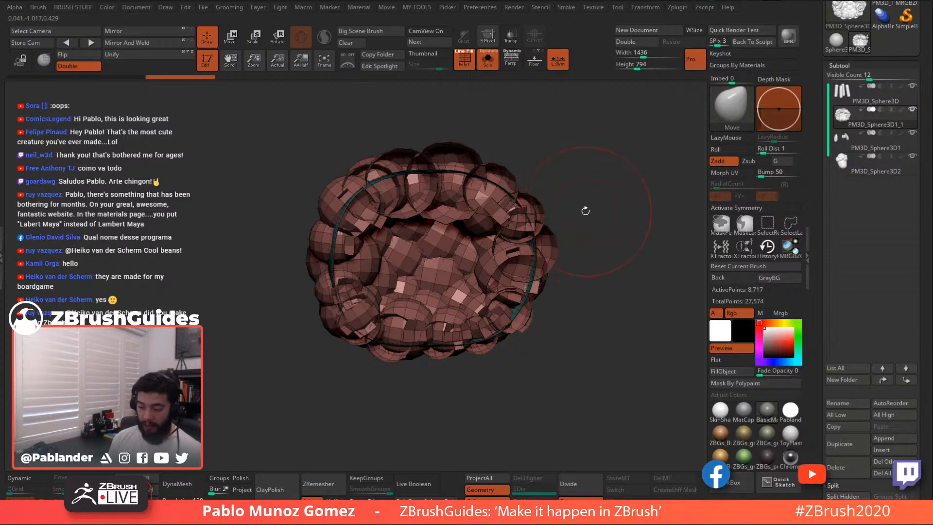
mouse_move(586, 210)
mouse_down()
mouse_move(602, 226)
mouse_move(586, 203)
mouse_move(578, 260)
mouse_move(569, 262)
mouse_up()
ctrl+shift+click(598, 218)
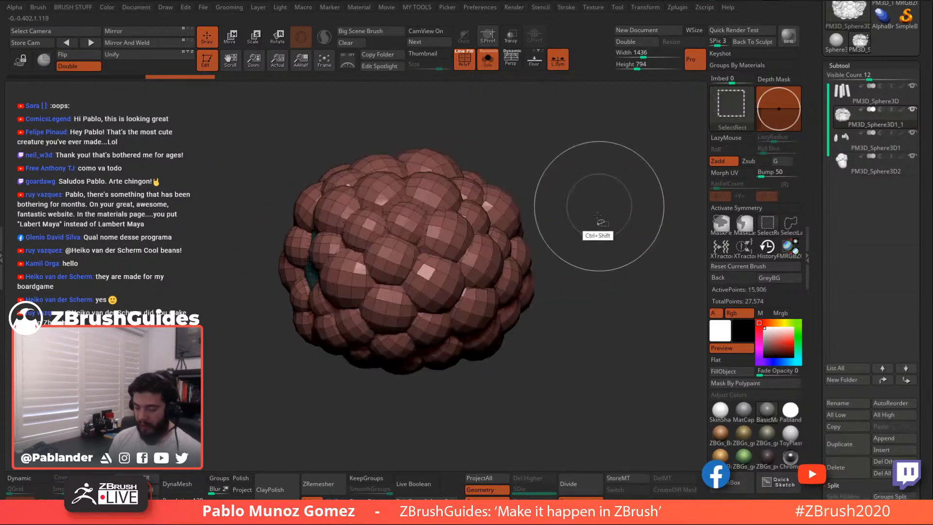
Switch to the Move gizmo on the woolly body subtool and center it on the mesh
drag(598, 218, 483, 150)
key(w)
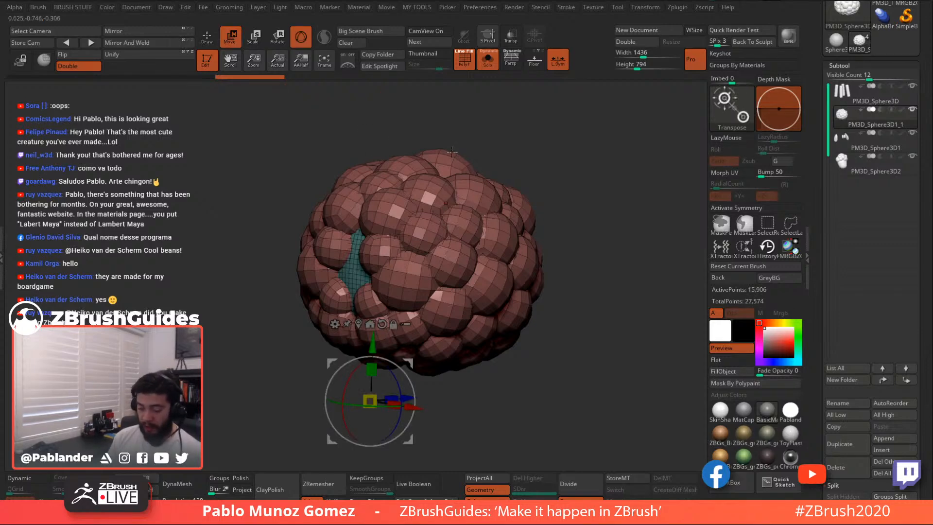
click(358, 322)
drag(593, 190, 629, 201)
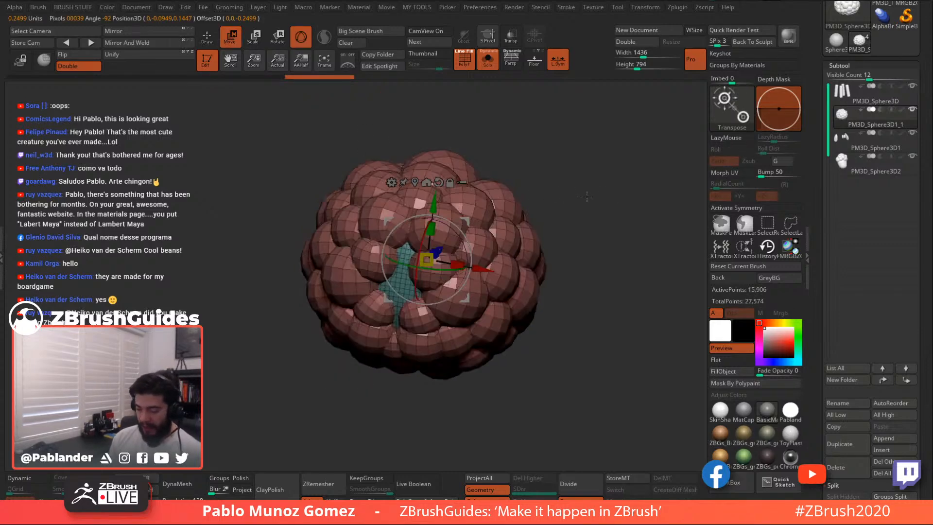
Remesh the woolly body's overlapping spheres with Remesh By Union, accept the result, and return to sculpting mode
click(391, 183)
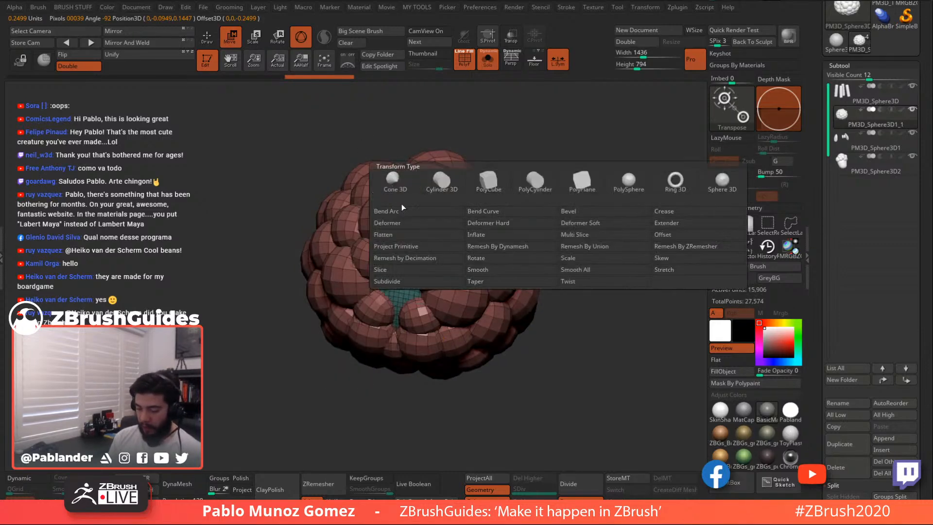
click(599, 247)
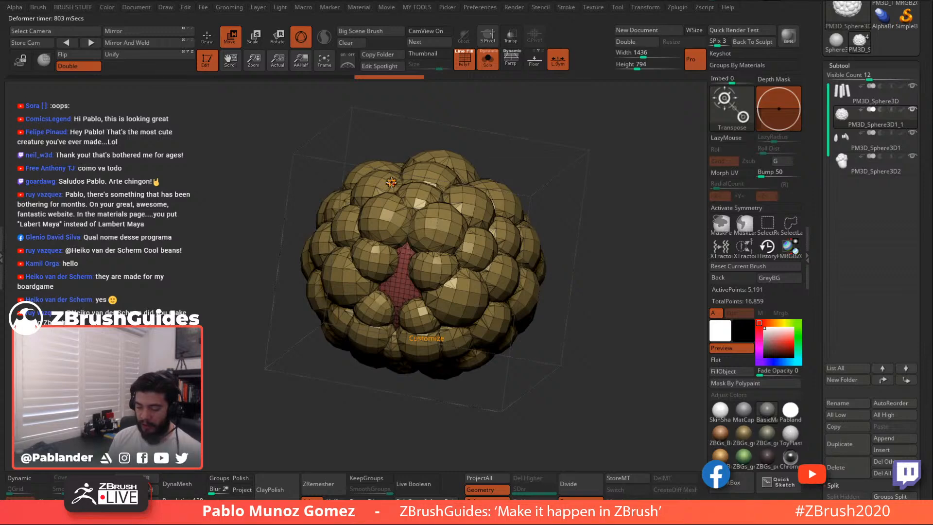
click(392, 183)
click(558, 182)
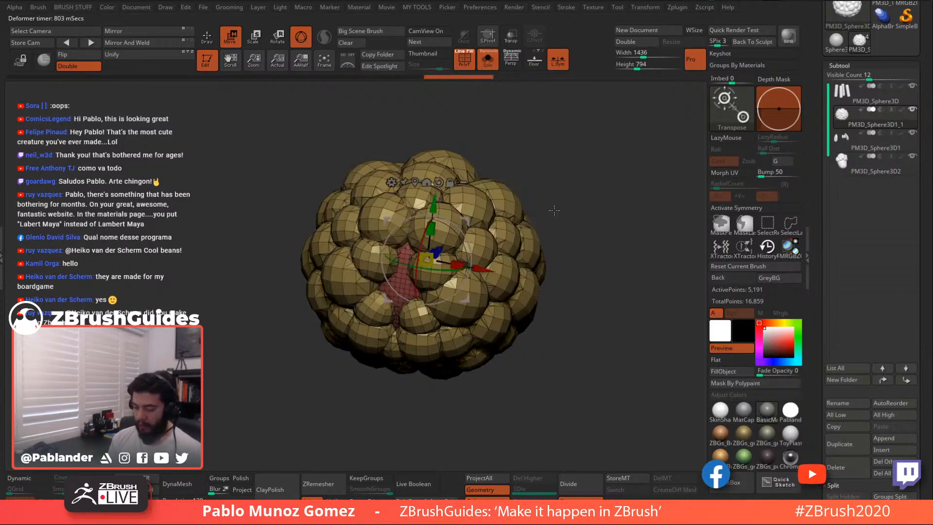
key(q)
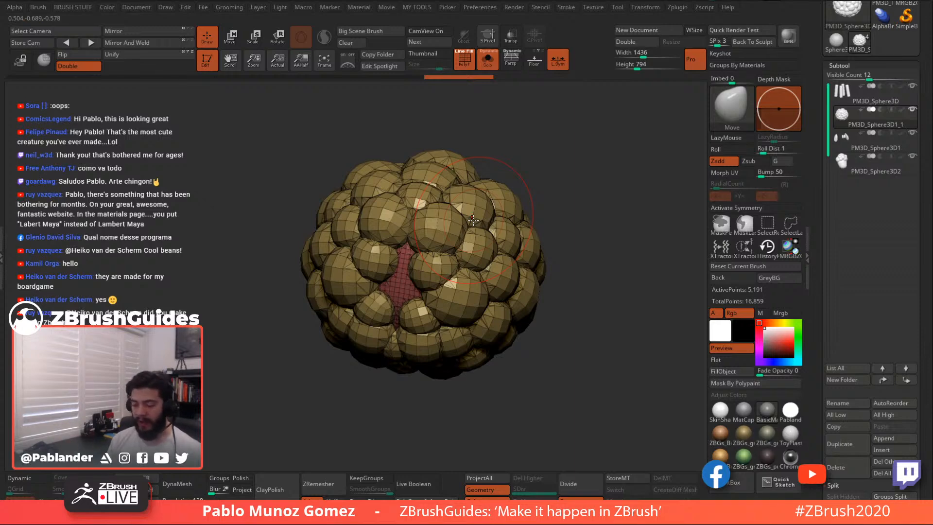
Isolate one half of the fused woolly body to examine its interior, and restore the full mesh
mouse_move(413, 253)
shift+mouse_down()
mouse_move(403, 248)
mouse_move(413, 253)
shift+mouse_up()
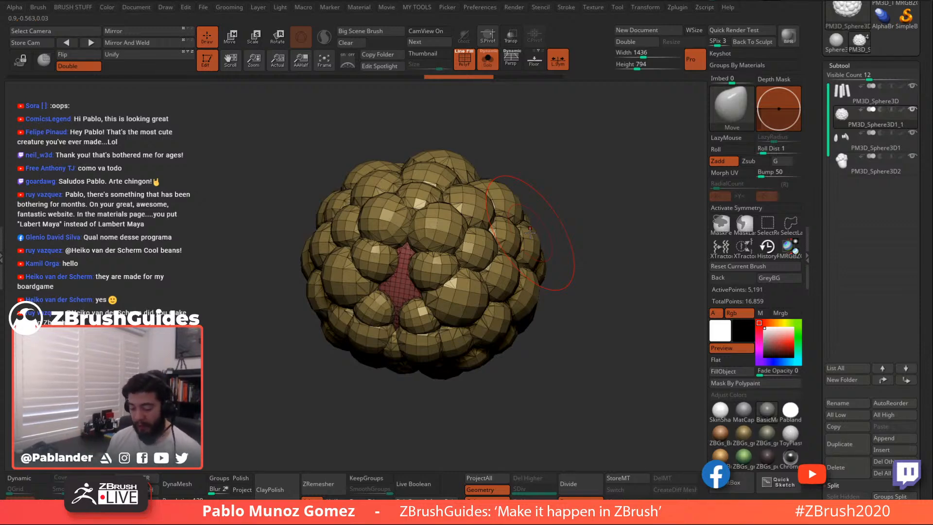
mouse_move(577, 214)
mouse_down()
mouse_move(584, 221)
mouse_move(578, 215)
mouse_up()
mouse_move(559, 245)
mouse_down()
mouse_move(564, 212)
mouse_move(572, 224)
mouse_up()
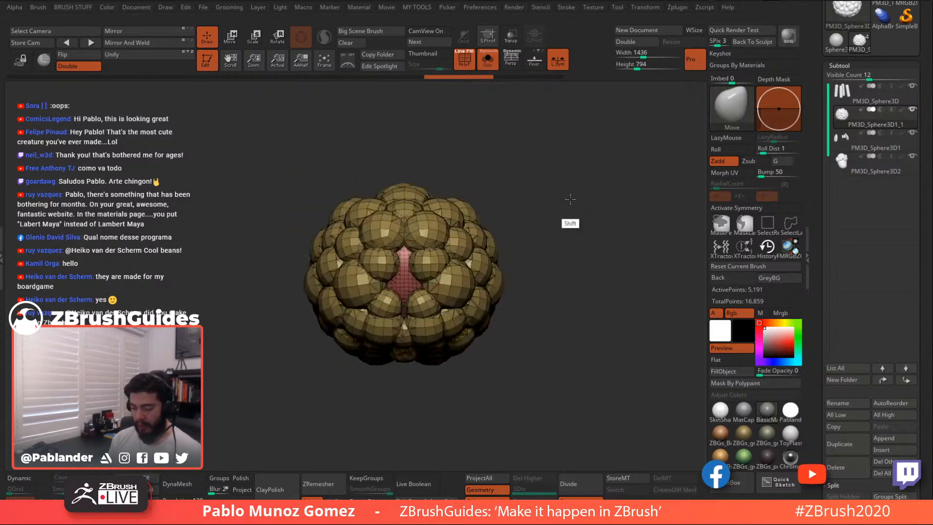
ctrl+shift+drag(554, 148, 446, 381)
mouse_move(511, 240)
mouse_down()
mouse_move(570, 219)
mouse_move(508, 251)
mouse_move(525, 255)
mouse_move(542, 242)
mouse_move(543, 220)
mouse_move(524, 229)
mouse_move(525, 243)
mouse_move(462, 262)
mouse_move(527, 273)
mouse_move(577, 248)
mouse_up()
ctrl+shift+click(576, 189)
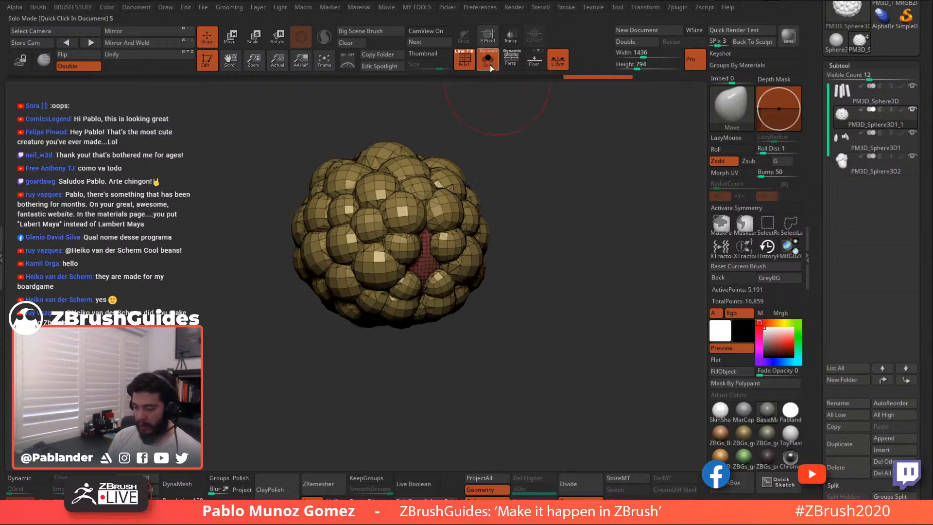
Show the whole sheep again, pre-process the woolly body in Decimation Master, and decimate it to 5%
click(487, 59)
mouse_move(543, 213)
mouse_down()
mouse_move(525, 235)
mouse_move(540, 231)
mouse_move(556, 253)
mouse_up()
click(685, 7)
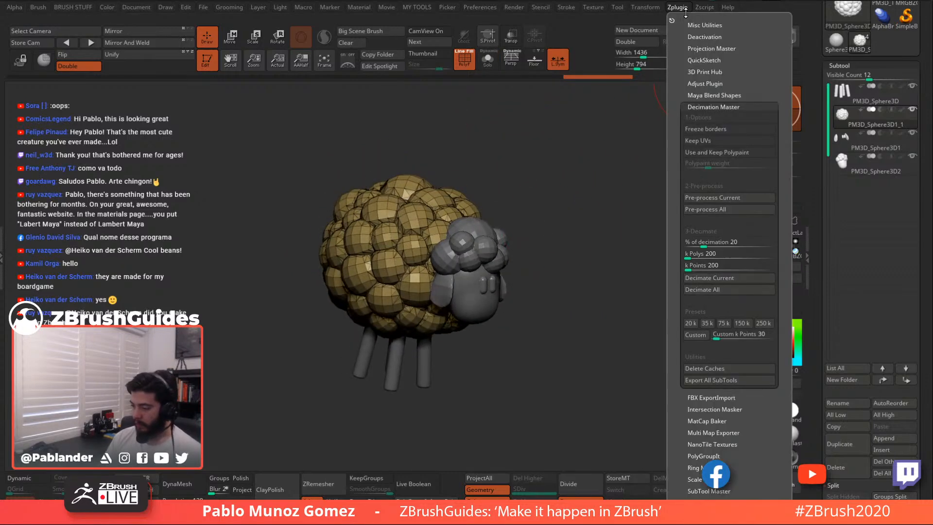
click(729, 198)
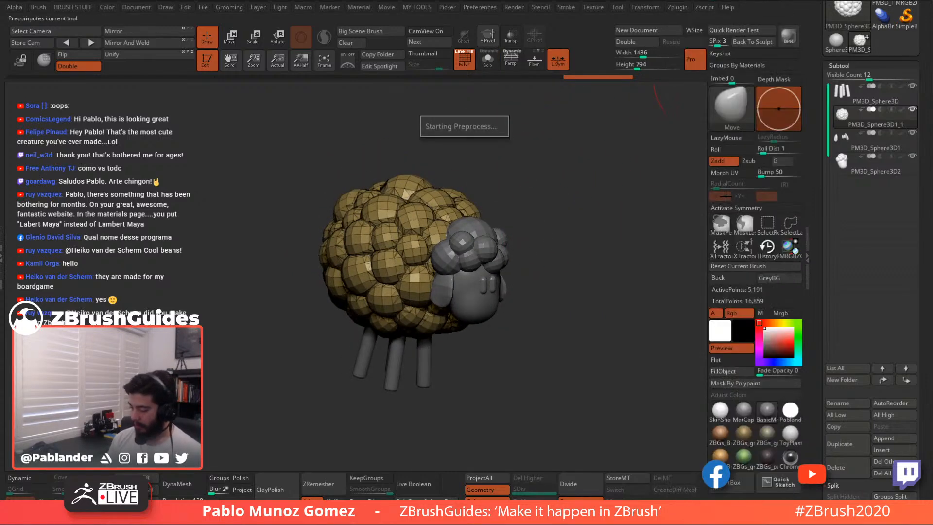
click(676, 9)
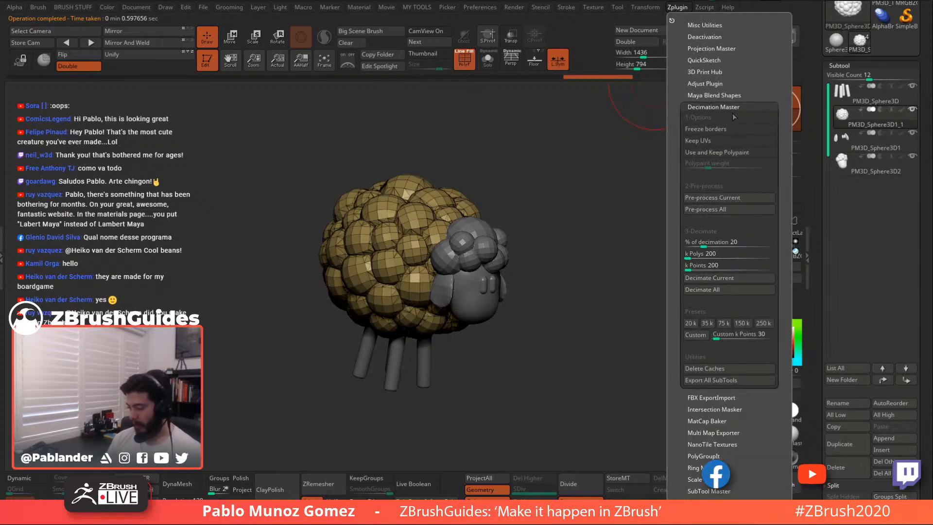
click(704, 243)
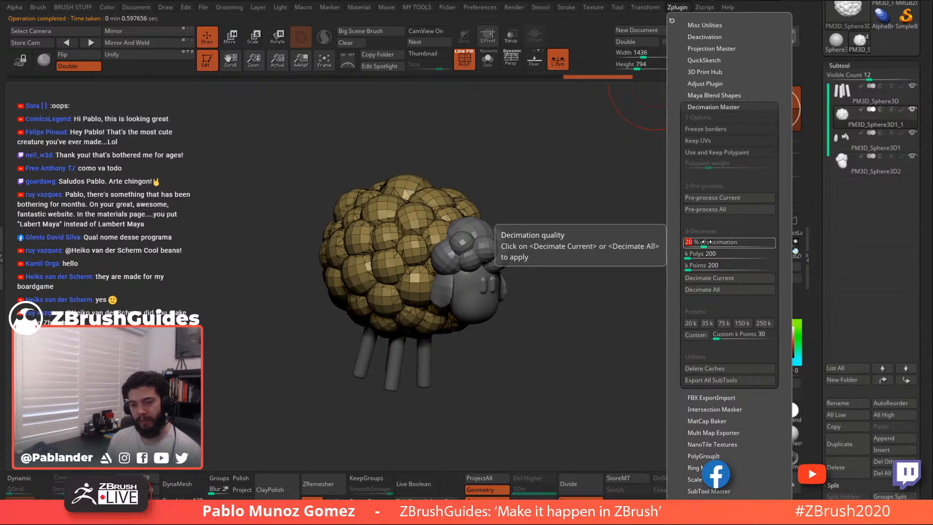
text(5)
key(Return)
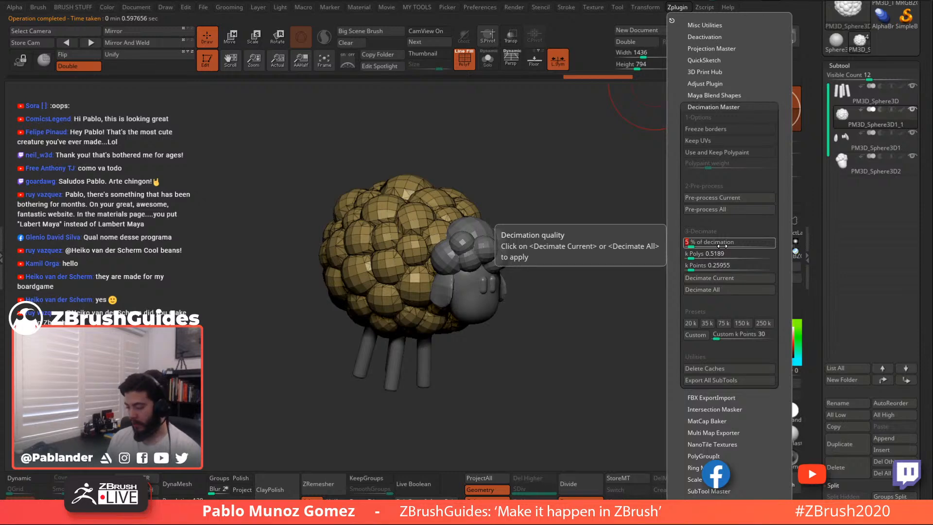
click(735, 279)
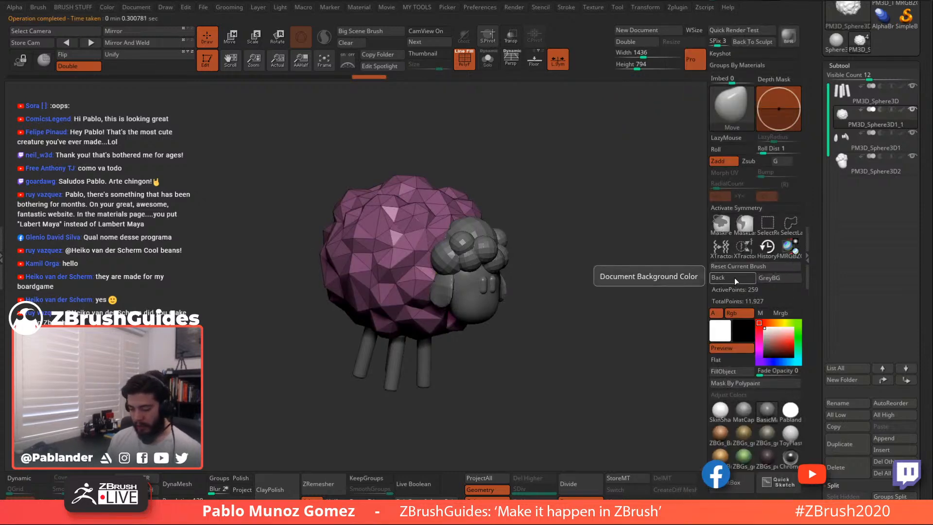
Examine the decimated body from several angles and turn off the polyframe display
drag(622, 311, 634, 312)
mouse_move(577, 321)
alt+mouse_down()
mouse_move(540, 204)
mouse_move(531, 132)
alt+mouse_up()
mouse_move(571, 225)
alt+mouse_down()
mouse_move(535, 222)
mouse_move(523, 244)
mouse_move(524, 236)
mouse_move(578, 222)
mouse_move(560, 226)
mouse_move(535, 260)
mouse_move(554, 303)
alt+mouse_up()
click(467, 63)
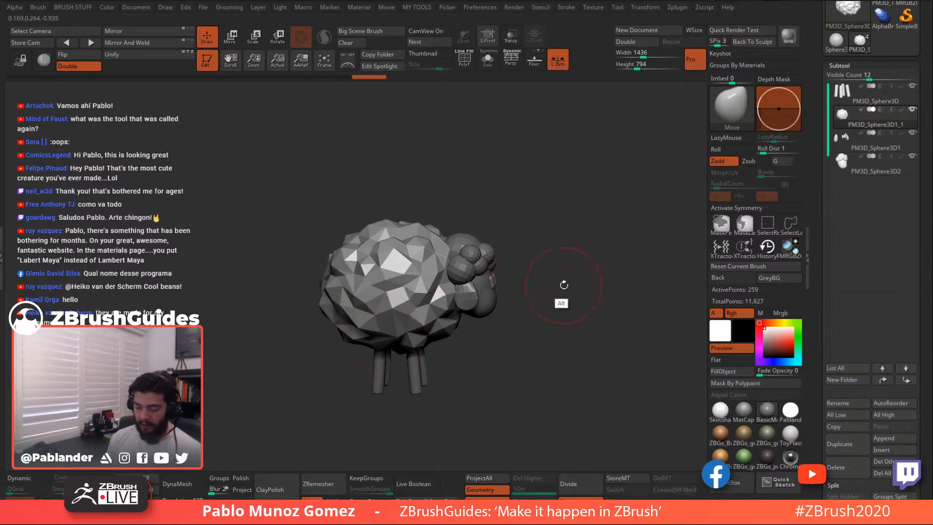
drag(562, 303, 512, 273)
Select and solo the head subtool, isolate the face, and separate it from the woolly tuft with Split Hidden
alt+click(470, 243)
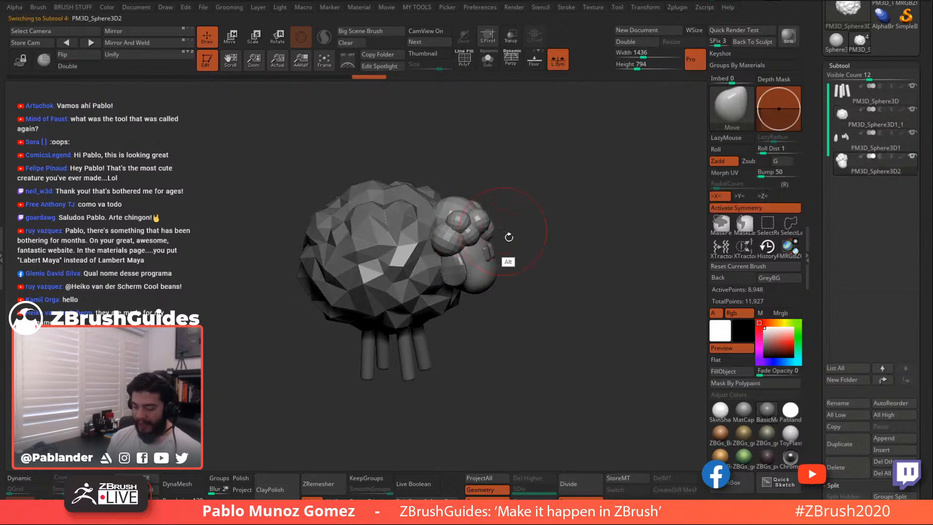
click(488, 60)
mouse_move(546, 180)
mouse_down()
mouse_move(552, 228)
mouse_move(547, 211)
mouse_move(490, 261)
mouse_move(526, 272)
mouse_move(564, 198)
mouse_move(555, 256)
mouse_up()
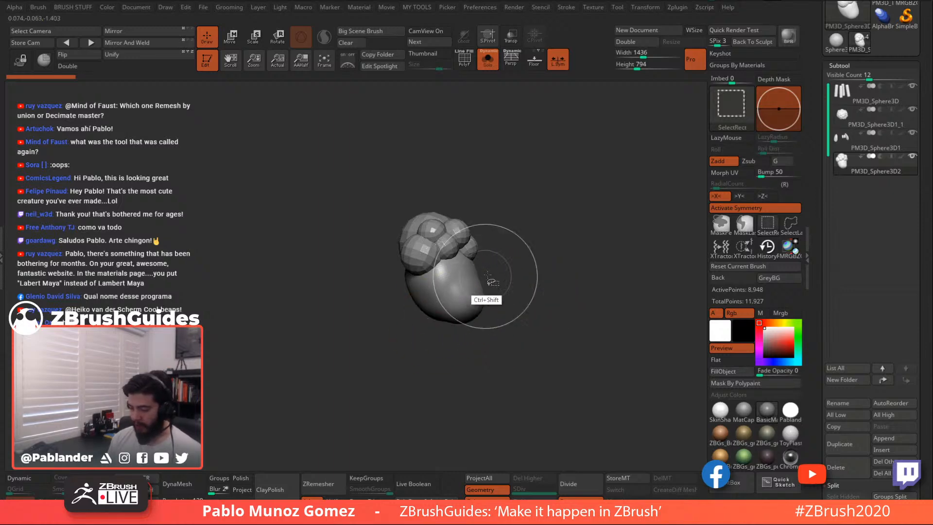
ctrl+shift+click(486, 297)
key(m)
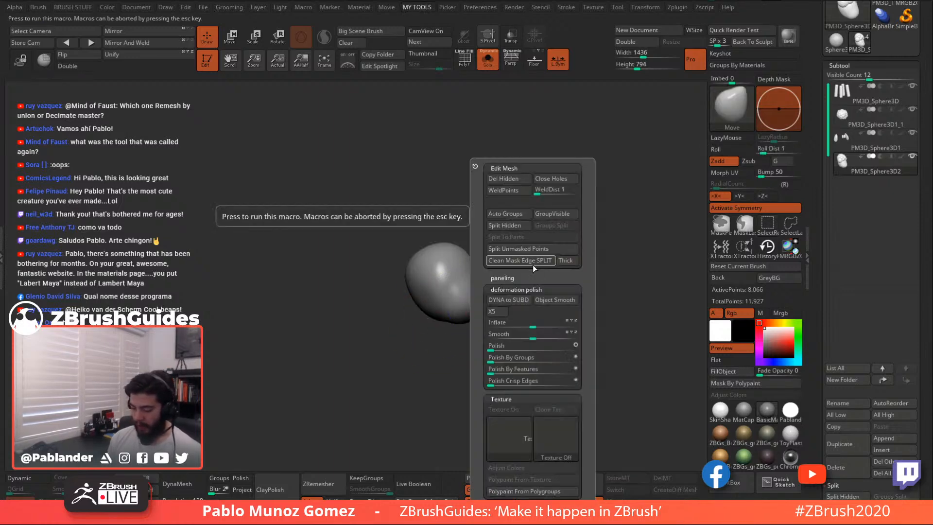
click(517, 226)
click(488, 60)
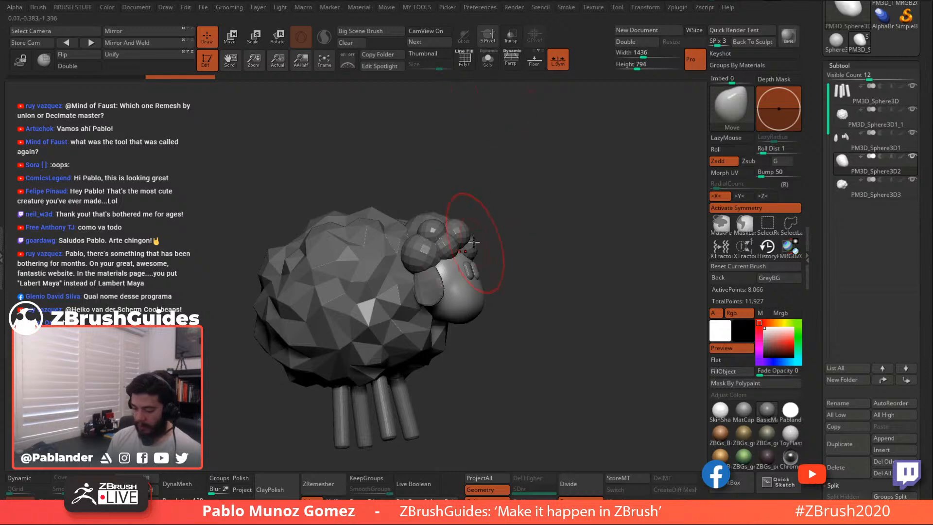
Select and solo the head tuft, fuse its spheres with Remesh By Union, and accept the result
alt+click(450, 250)
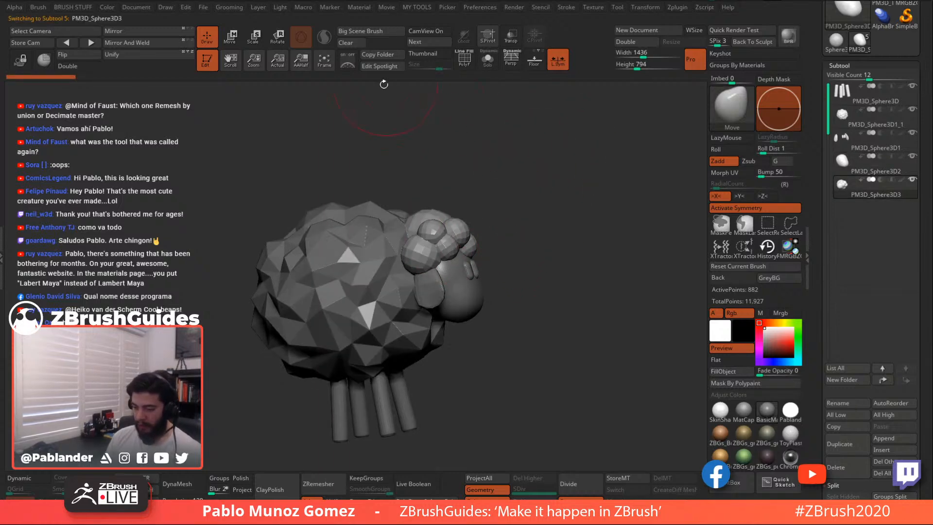
click(488, 60)
drag(507, 179, 464, 175)
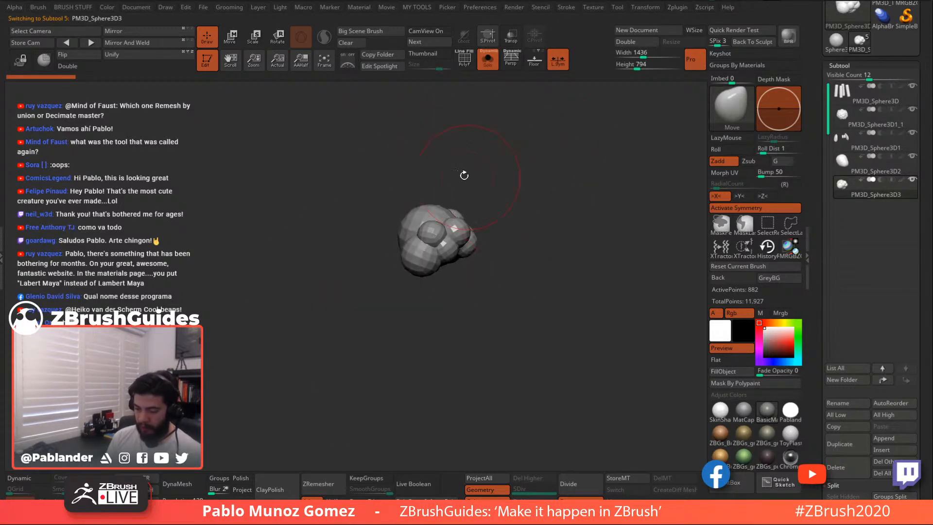
key(w)
click(413, 210)
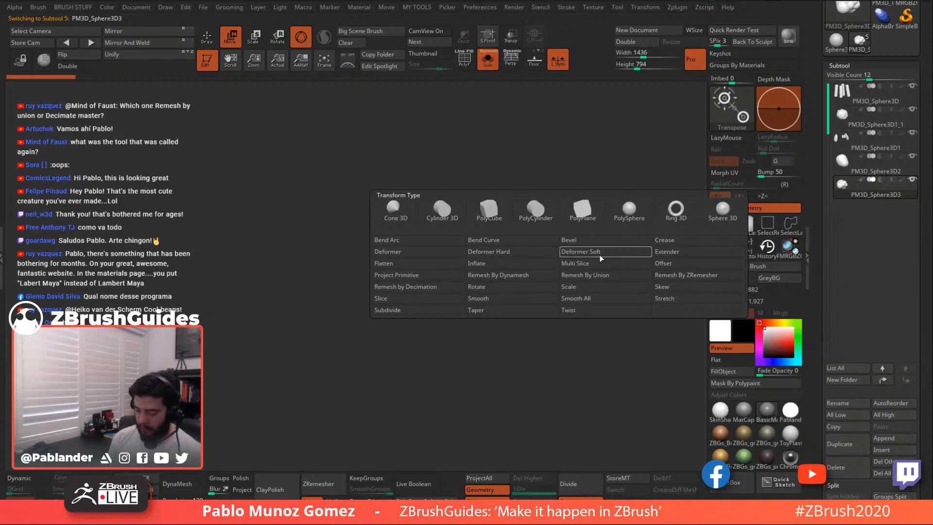
click(610, 274)
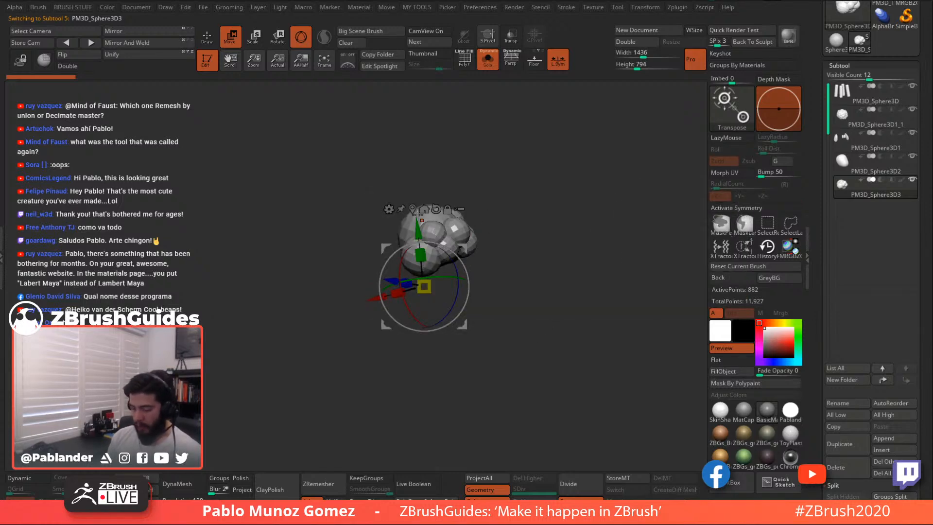
click(429, 233)
click(600, 274)
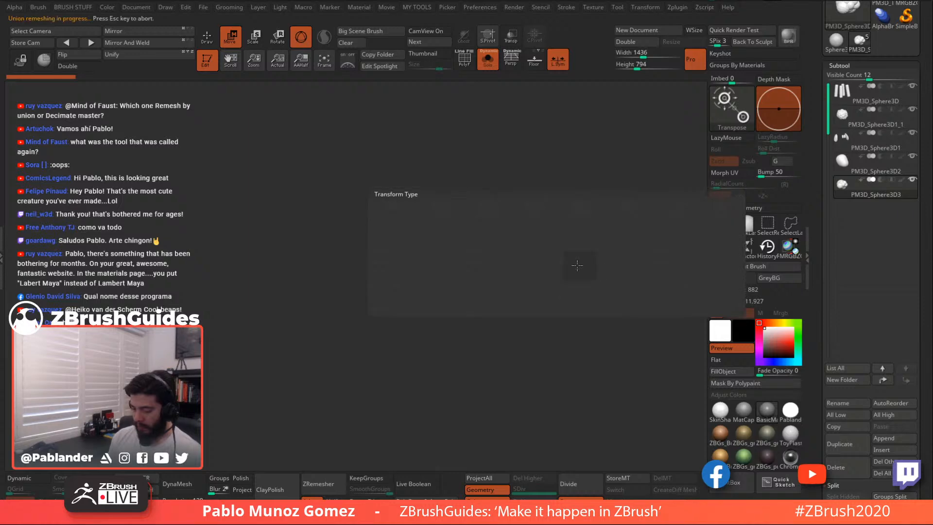
click(437, 163)
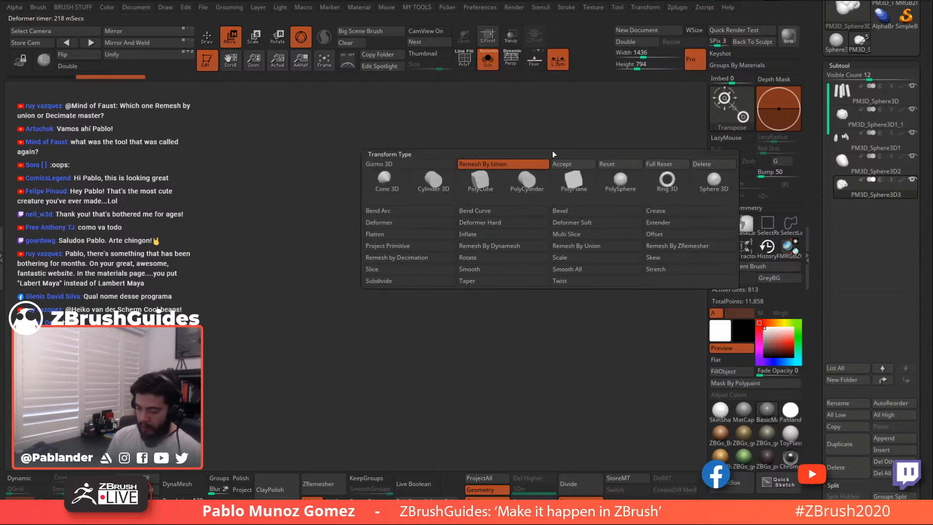
click(564, 164)
key(q)
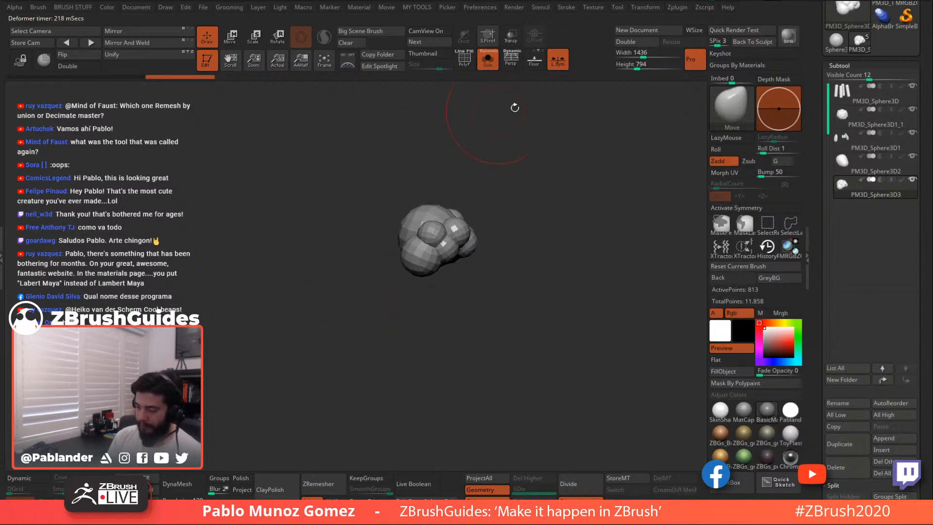
Pre-process the head tuft in Decimation Master and try decimating it to 5%
click(677, 7)
click(732, 199)
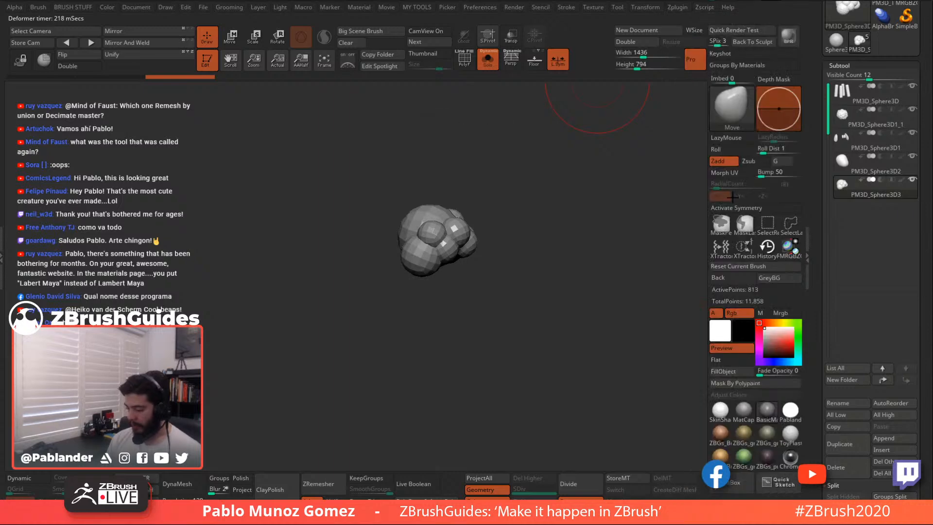
click(744, 278)
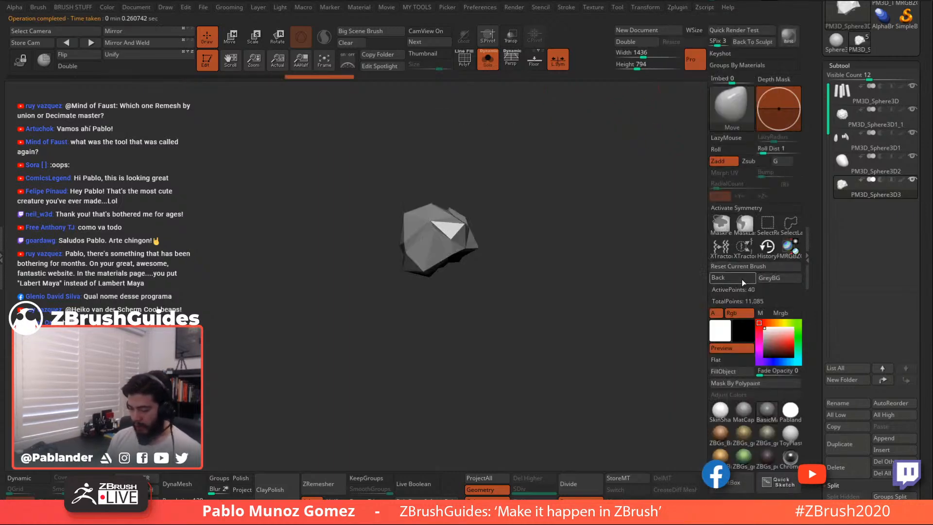
Decimate the original remeshed tuft to 15% and show the whole sheep again
click(677, 7)
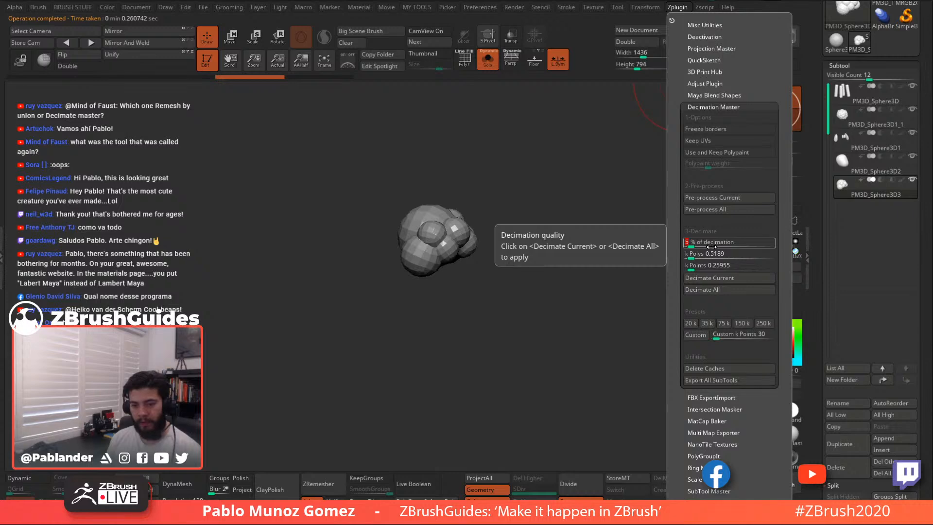
click(726, 277)
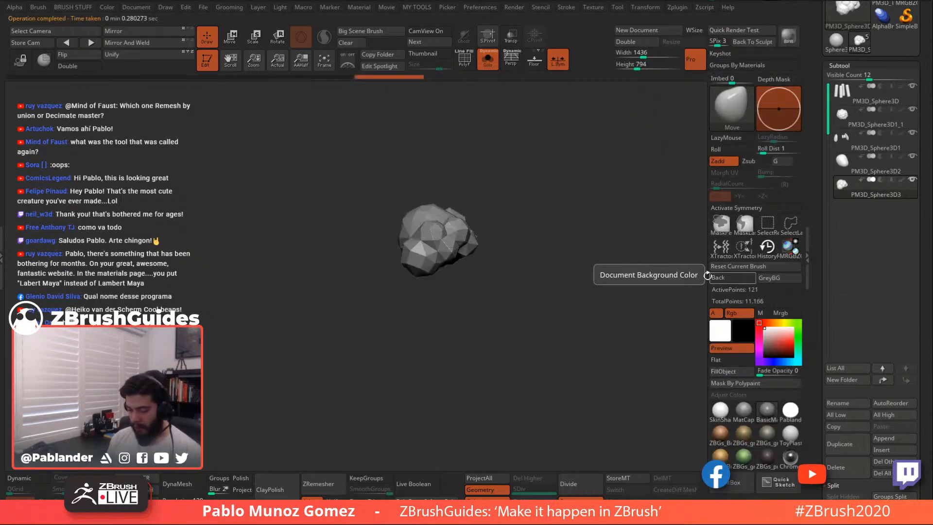
click(485, 71)
drag(549, 217, 555, 253)
Select the ears and eyes subtool, pre-process it in Decimation Master, decimate it to 40%, and check the polygons
alt+click(431, 289)
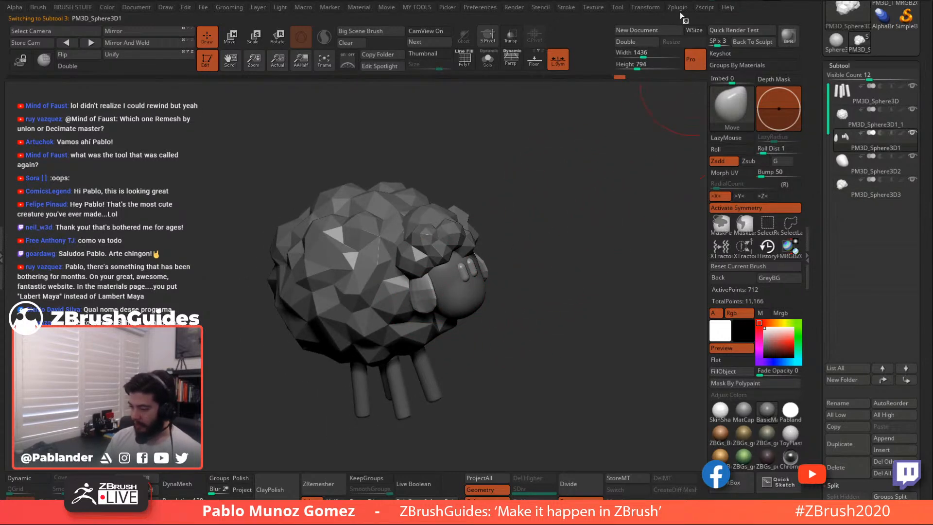
mouse_move(678, 8)
click(725, 198)
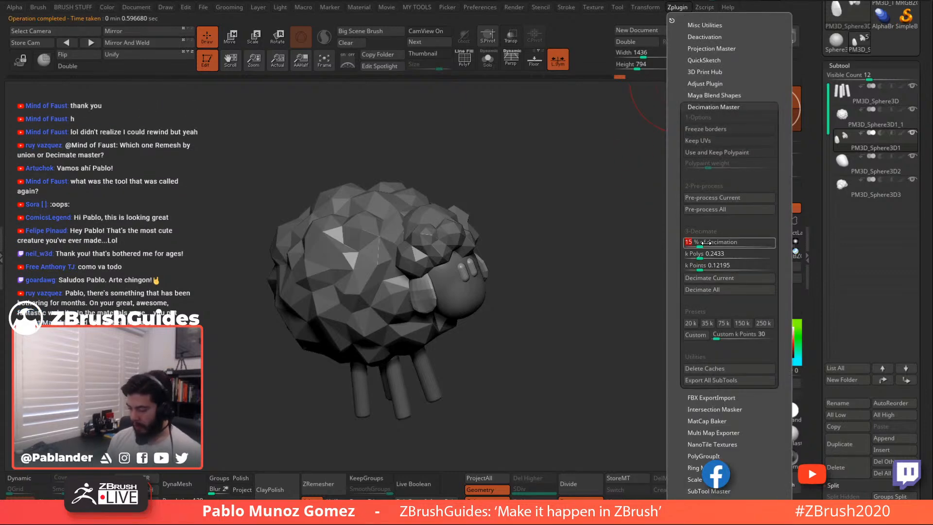
click(702, 243)
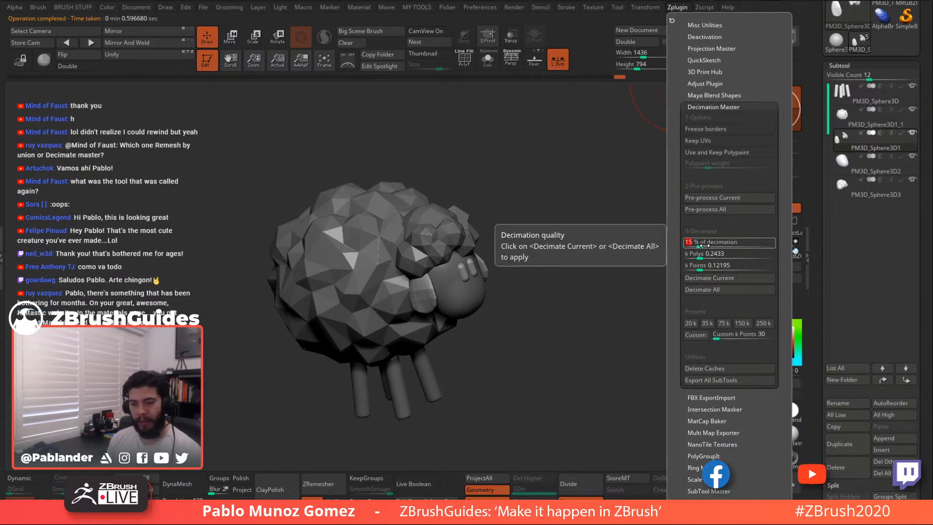
text(40)
key(Return)
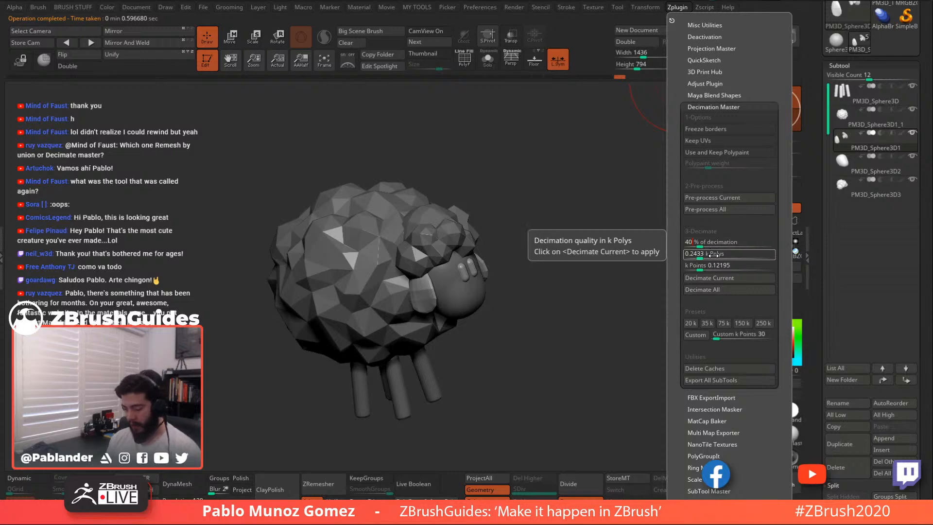
click(739, 275)
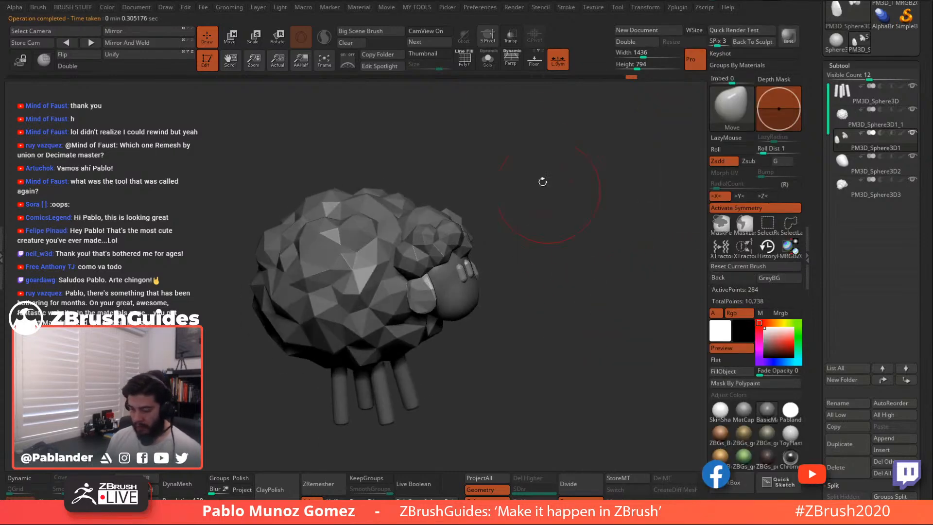
key(shift+f)
drag(555, 212, 562, 246)
key(shift+f)
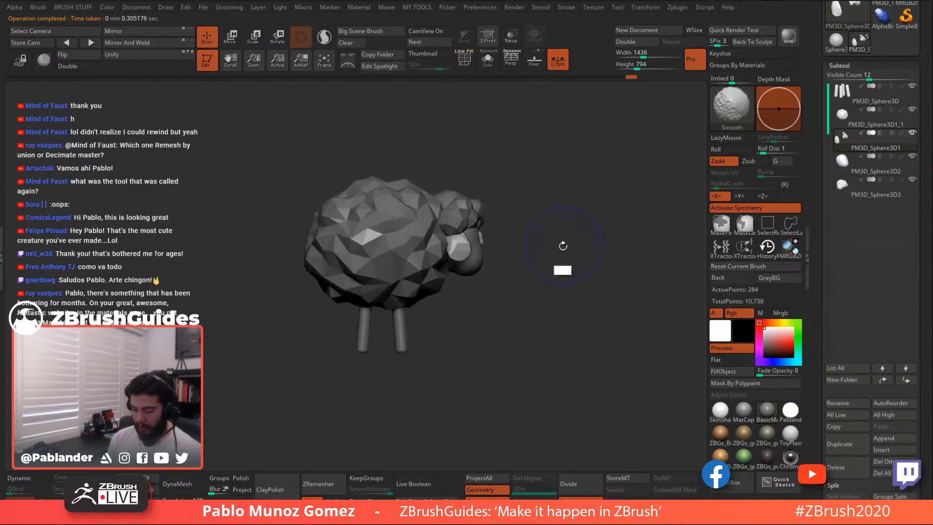
Select the head subtool and pre-process it in Decimation Master
alt+click(496, 280)
drag(498, 279, 514, 261)
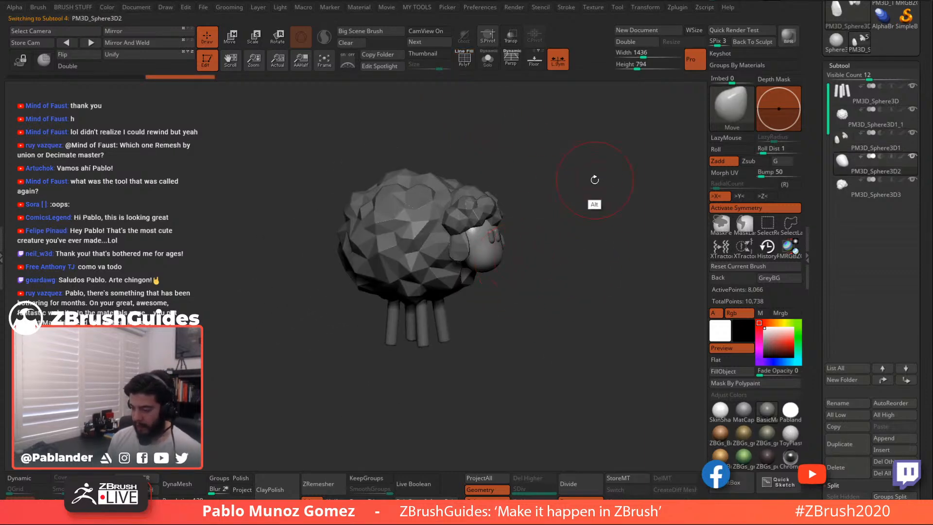
alt+drag(595, 180, 563, 179)
click(678, 7)
click(732, 198)
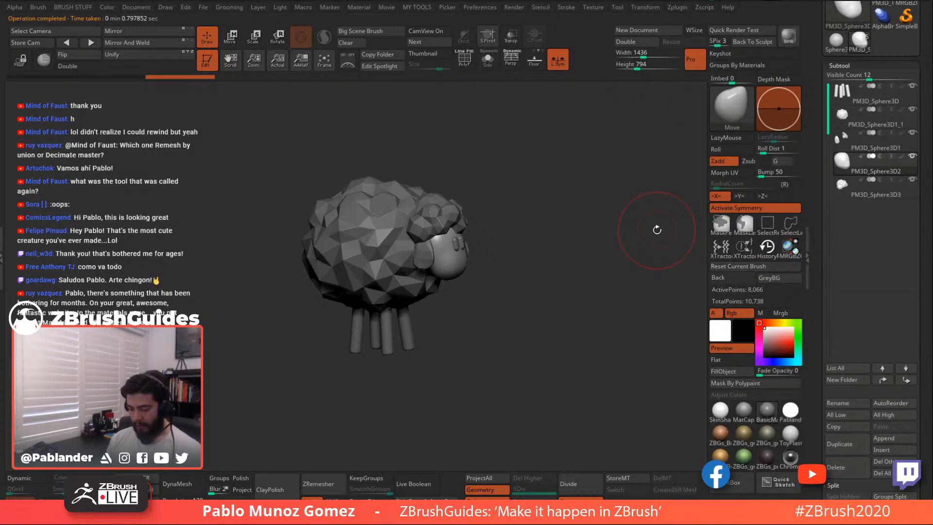
Decimate the head to 10% and inspect its polygons with the wireframe display turned on
click(679, 8)
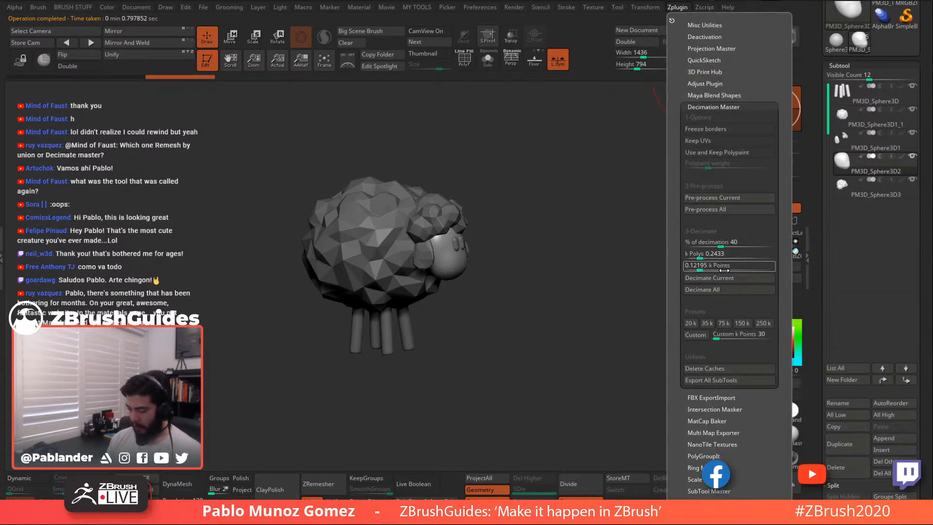
click(723, 244)
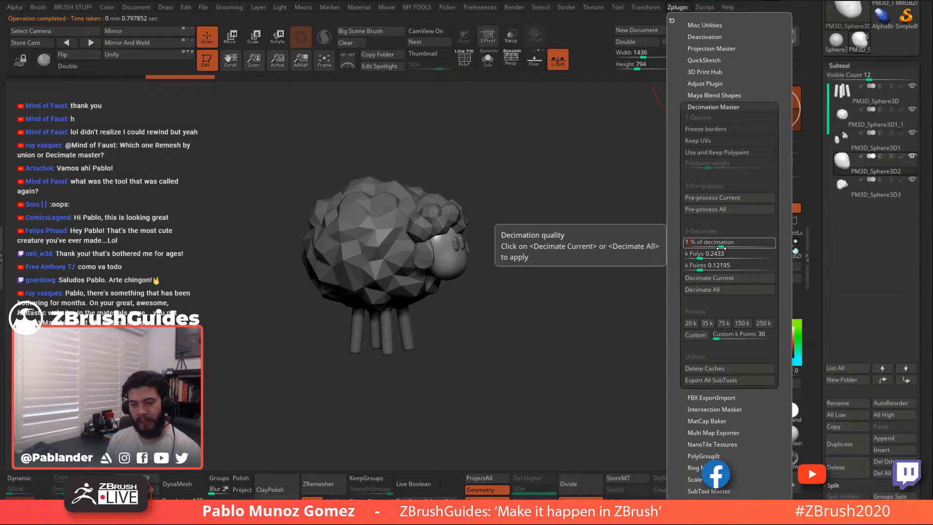
text(10)
key(Return)
click(747, 277)
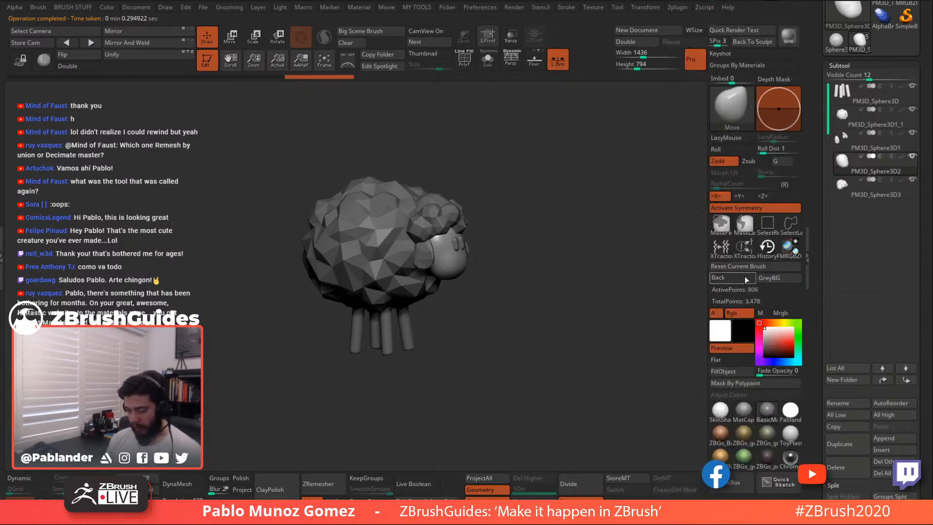
key(f)
key(shift+f)
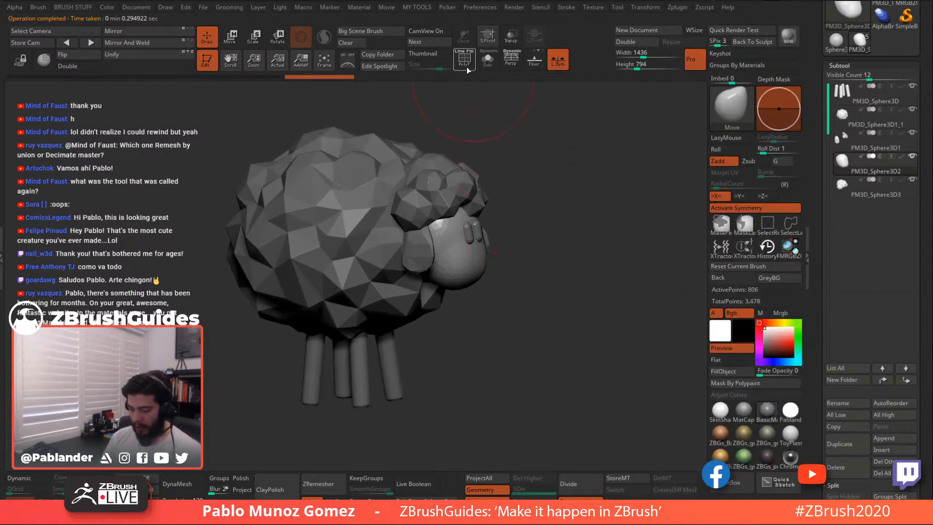
drag(577, 180, 600, 146)
Decimate the head to 5% from the existing pre-processed data
click(678, 7)
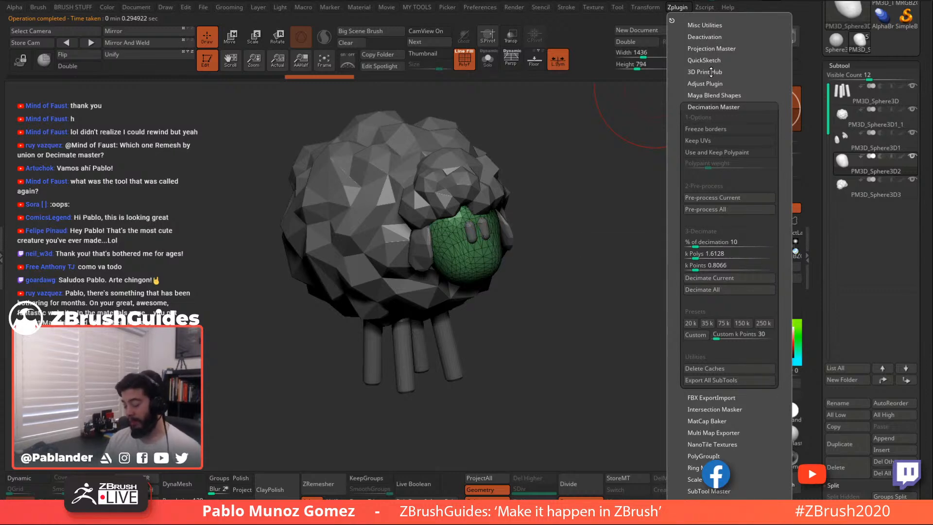
drag(694, 244, 695, 245)
click(693, 246)
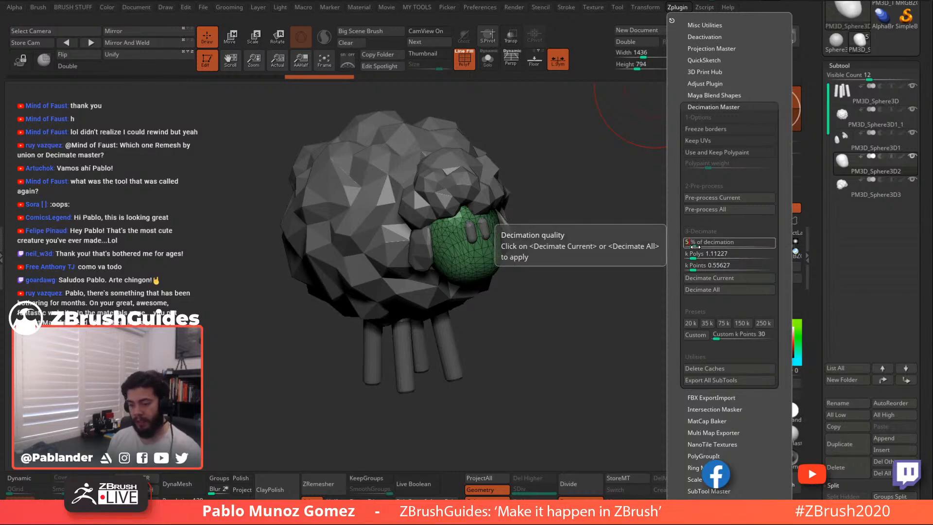
text(5)
key(Return)
click(753, 278)
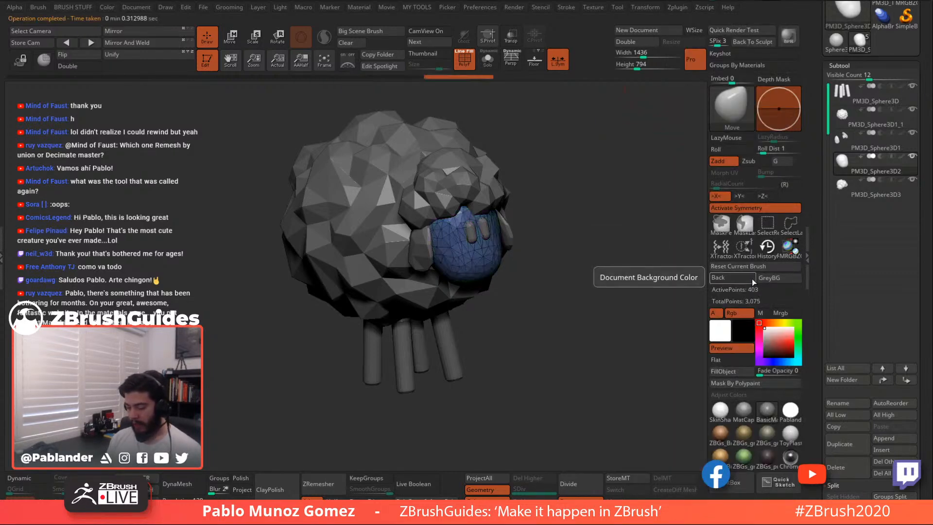
Decimate the head to 1%, check it in isolation, and turn the wireframe display off
click(707, 241)
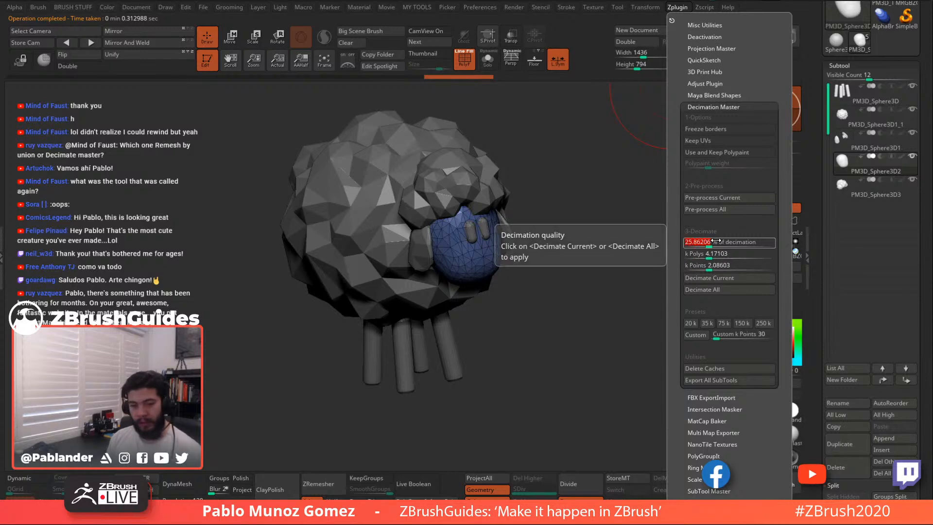
text(1)
key(Return)
click(740, 277)
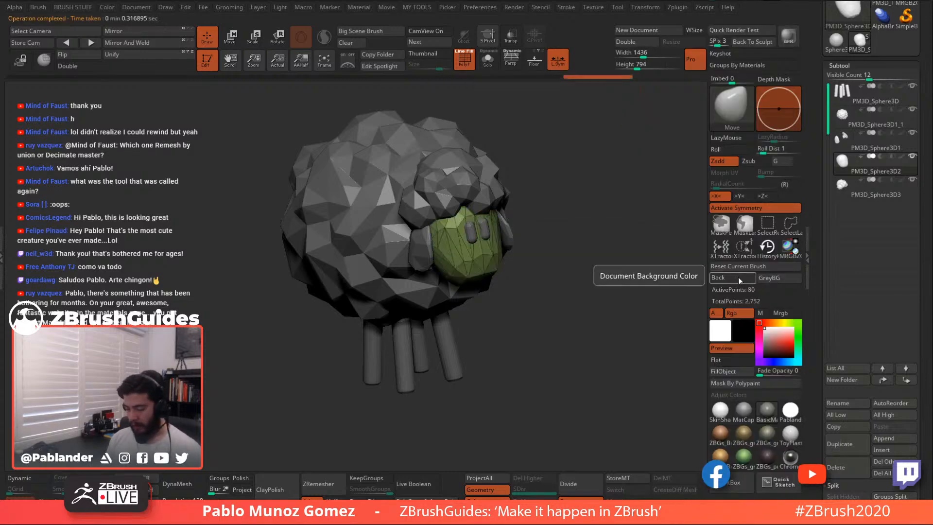
click(487, 59)
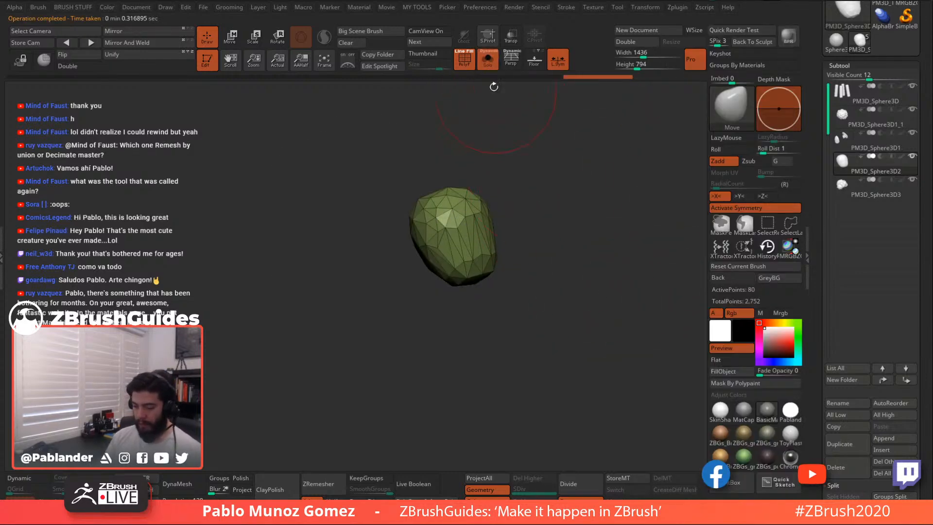
click(487, 60)
key(shift+f)
Select the legs subtool, check it in isolation, and raise the legs slightly into the body
alt+drag(544, 269, 514, 183)
drag(513, 183, 551, 240)
alt+click(428, 313)
click(488, 65)
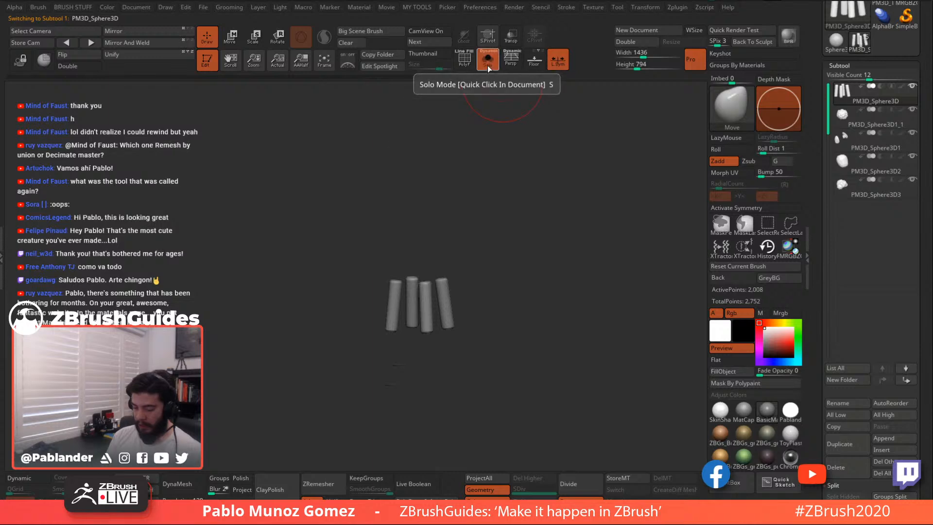
click(488, 66)
key(w)
drag(426, 250, 426, 244)
click(255, 46)
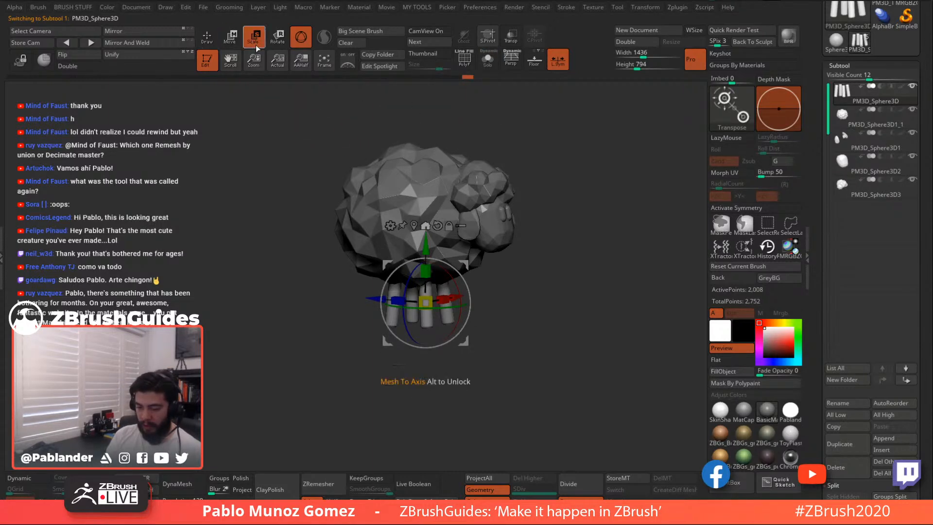
click(212, 38)
Activate symmetry across the X and Z axes for the legs
drag(558, 260, 567, 254)
mouse_move(548, 298)
mouse_down()
mouse_move(557, 285)
mouse_move(537, 274)
mouse_up()
alt+drag(486, 322, 496, 331)
click(756, 211)
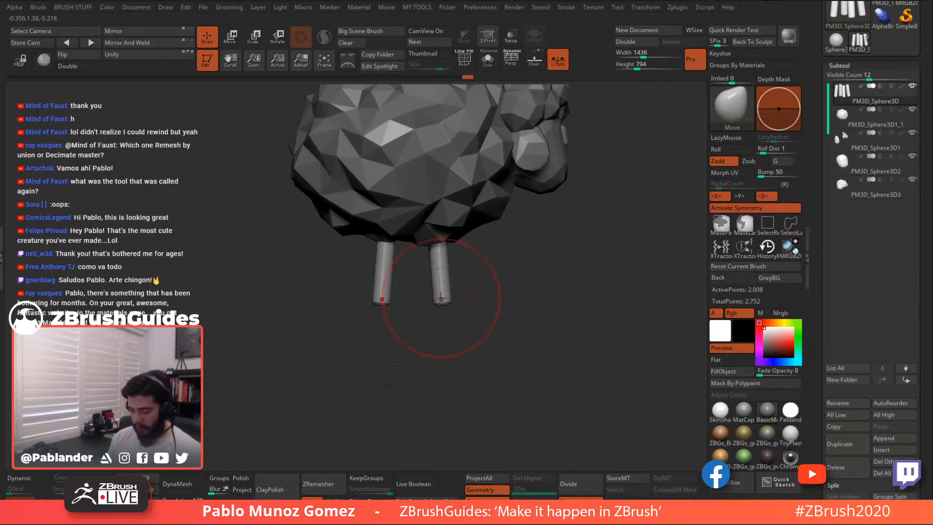
drag(508, 269, 446, 302)
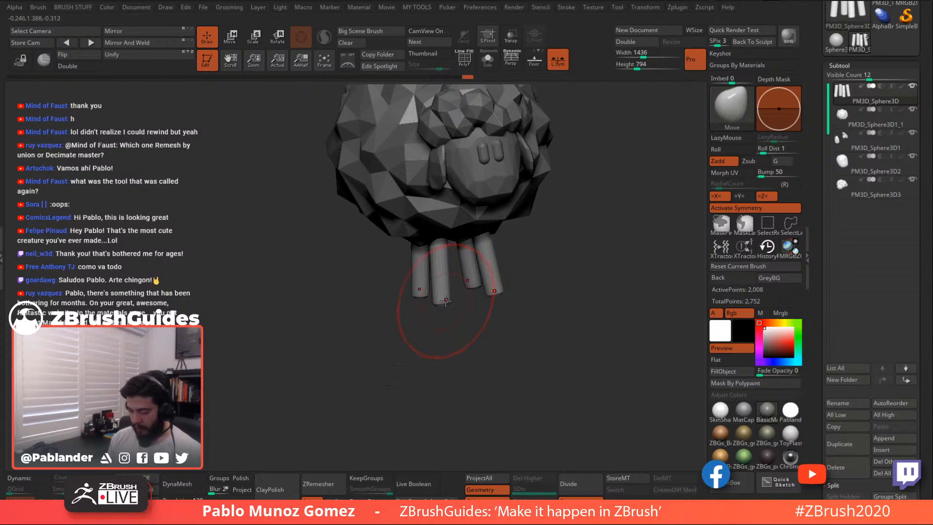
mouse_move(529, 276)
mouse_down()
mouse_move(577, 260)
mouse_move(523, 283)
mouse_up()
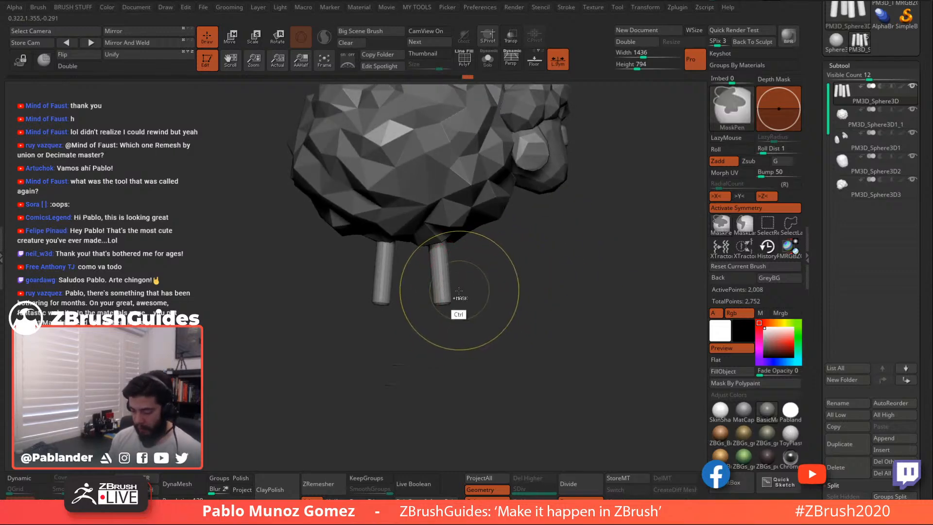
Lasso-mask the lower ends of the legs and invert the mask so only the feet are editable
ctrl+drag(455, 292, 424, 327)
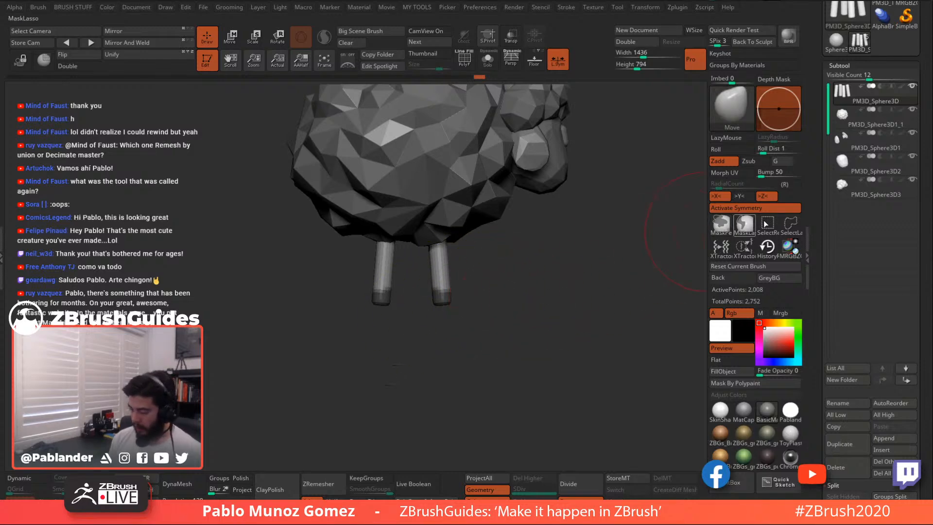
drag(561, 302, 578, 284)
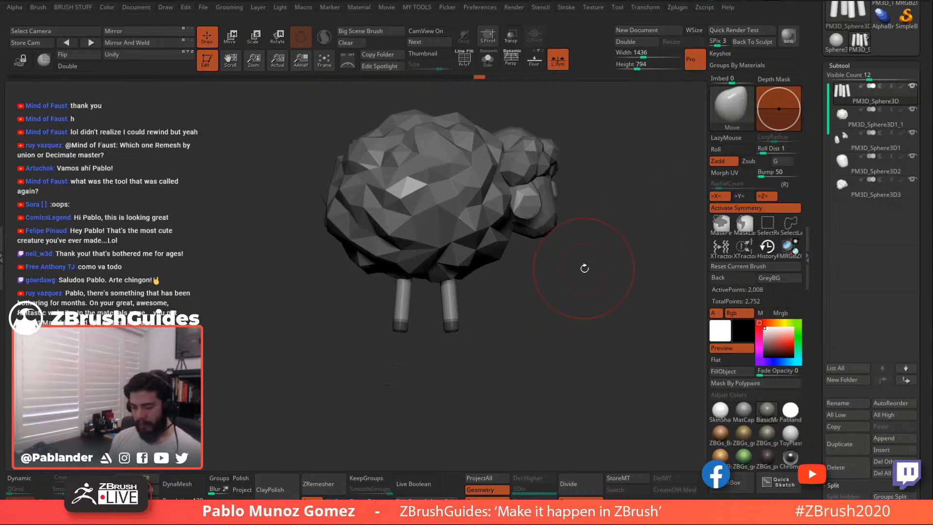
mouse_move(582, 295)
mouse_down()
mouse_move(579, 280)
mouse_move(568, 321)
mouse_move(590, 307)
mouse_up()
mouse_move(583, 276)
mouse_down()
mouse_move(594, 277)
mouse_move(568, 276)
mouse_move(567, 327)
mouse_move(578, 311)
mouse_move(571, 263)
mouse_up()
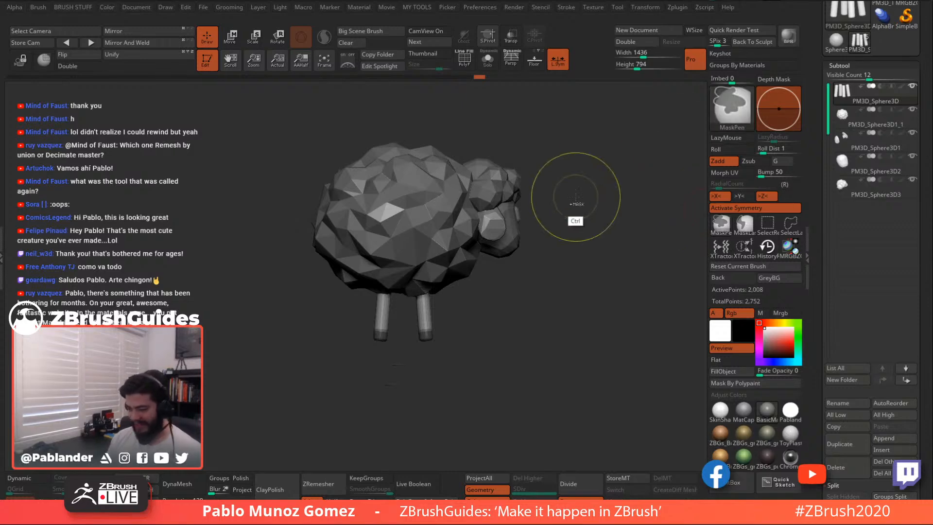
Center the gizmo on the unmasked feet, try scaling them up, and undo the scaling
click(230, 43)
click(413, 235)
alt+drag(479, 276, 438, 319)
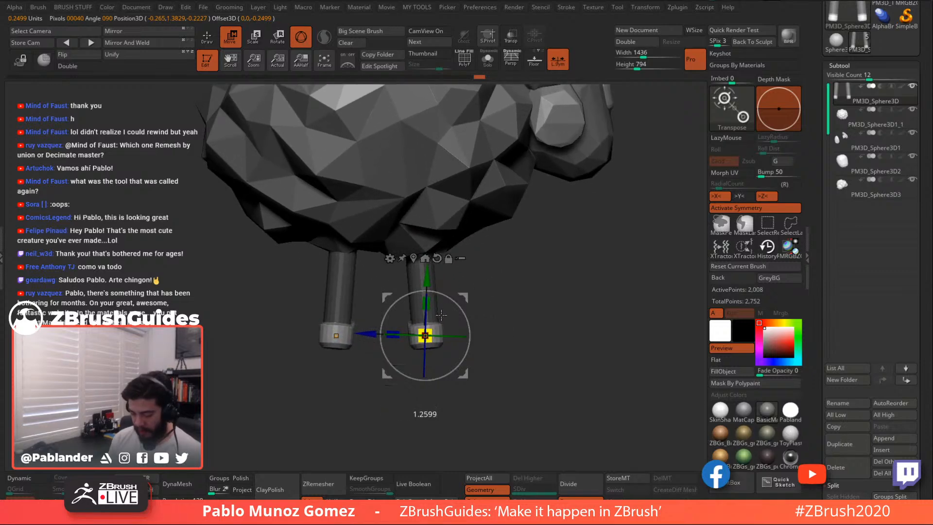
key(ctrl+z)
click(209, 42)
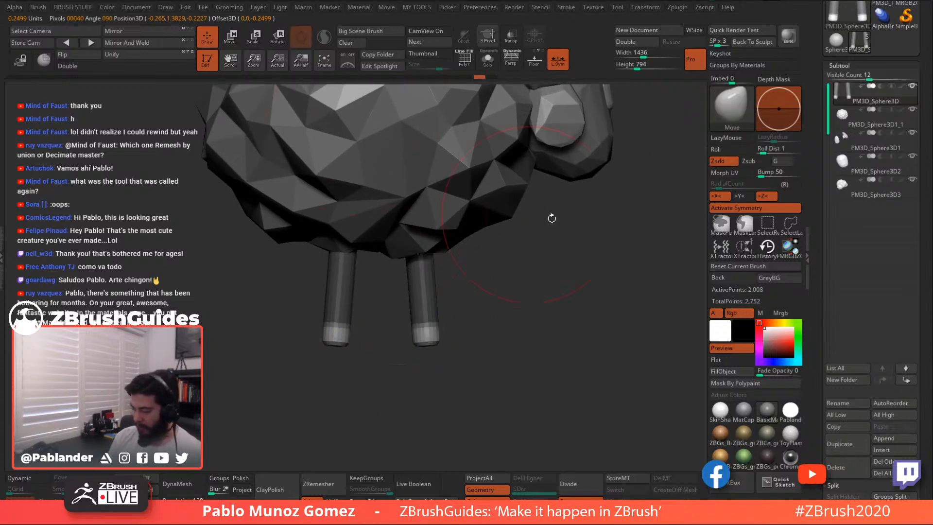
Set MaskLasso as the masking brush and refine the mask edge just above the feet
click(749, 226)
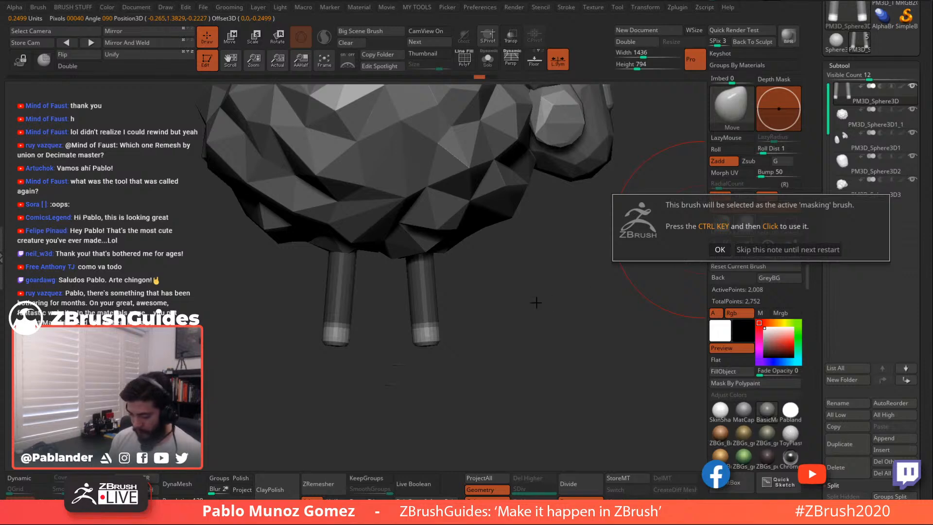
click(778, 249)
mouse_move(449, 320)
ctrl+mouse_down()
mouse_move(433, 322)
mouse_move(390, 289)
mouse_move(456, 319)
ctrl+mouse_up()
Shift the gizmo pivot slightly up the foot and scale the unmasked feet up into wider hooves
key(w)
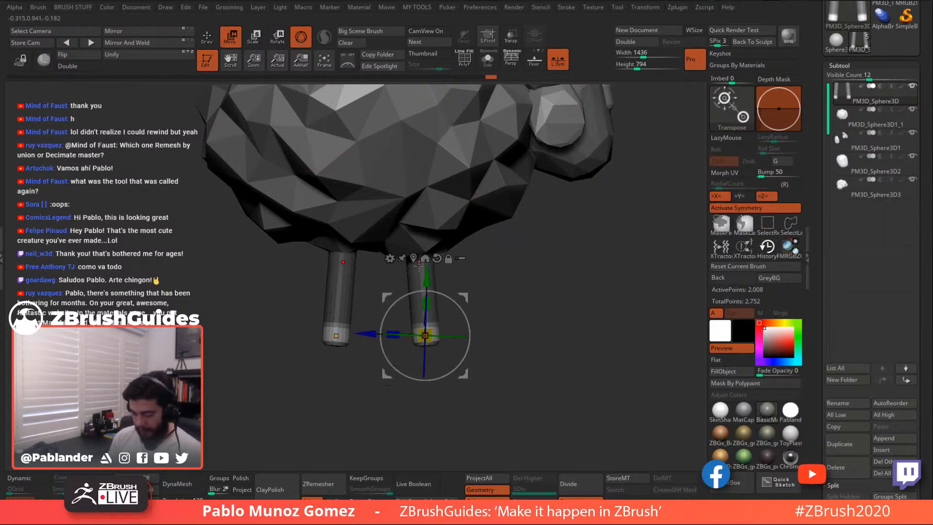
alt+drag(458, 322, 466, 288)
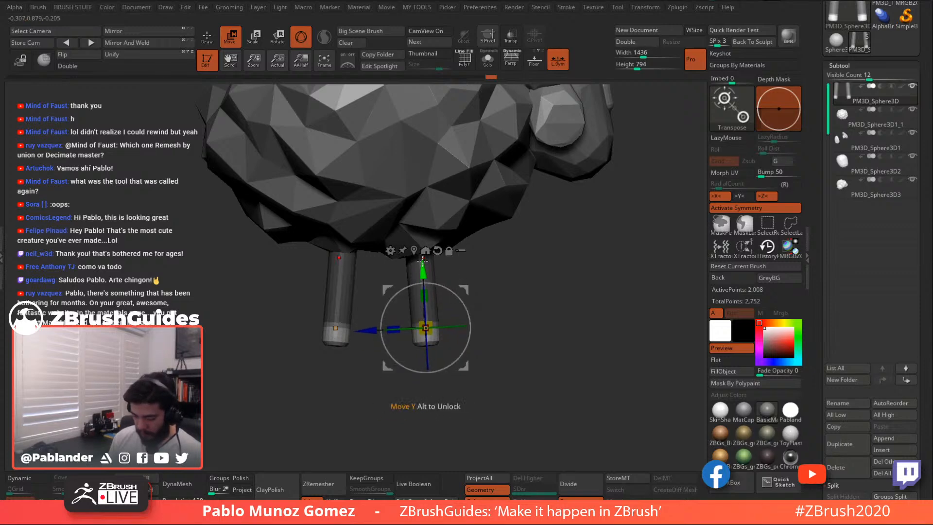
drag(429, 318, 429, 301)
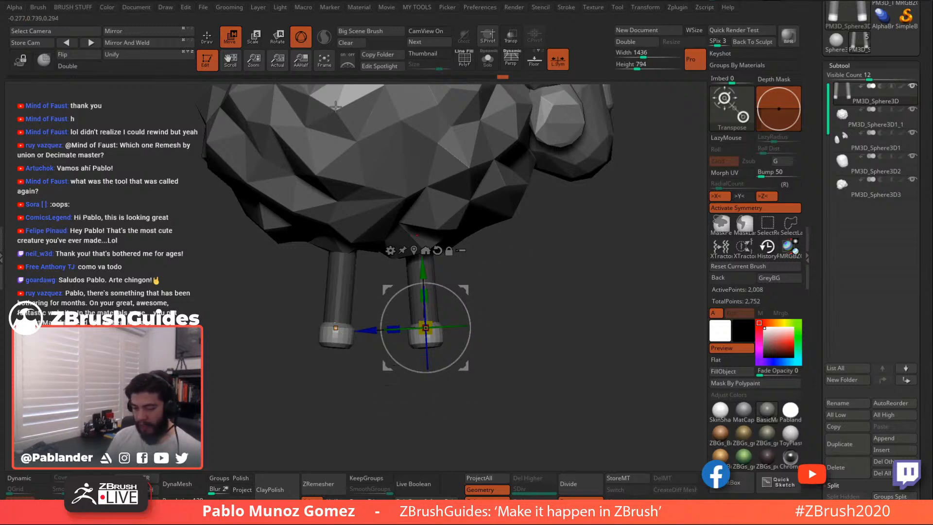
key(q)
alt+drag(525, 313, 507, 286)
Invert the mask to protect the hooves, smooth the legs above them, and clear the mask
key(ctrl)
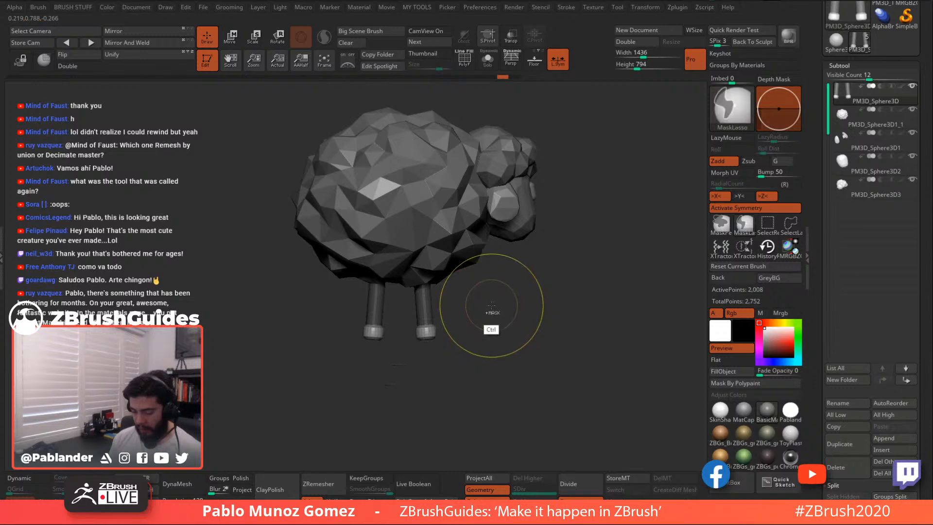
key(space)
mouse_move(427, 299)
shift+mouse_down()
mouse_move(425, 315)
mouse_move(425, 307)
shift+mouse_up()
key(shift)
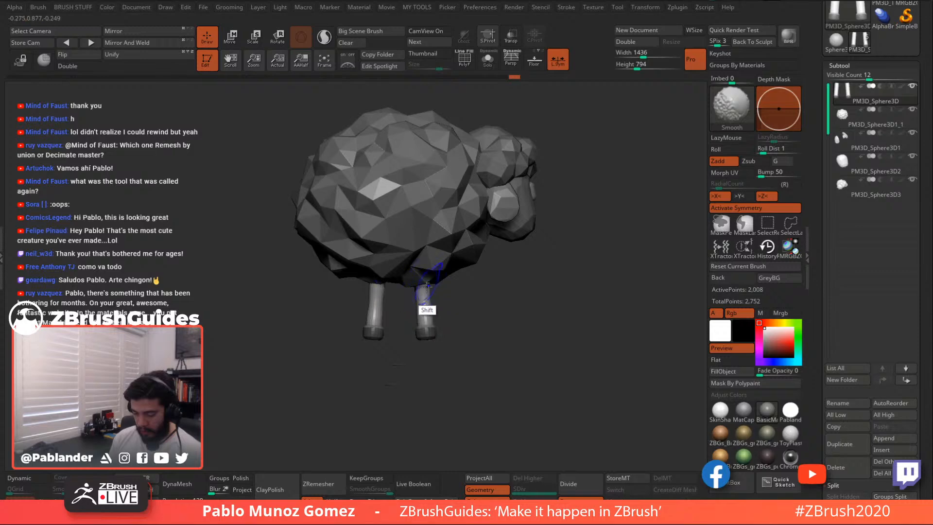
drag(511, 310, 488, 328)
drag(525, 299, 544, 329)
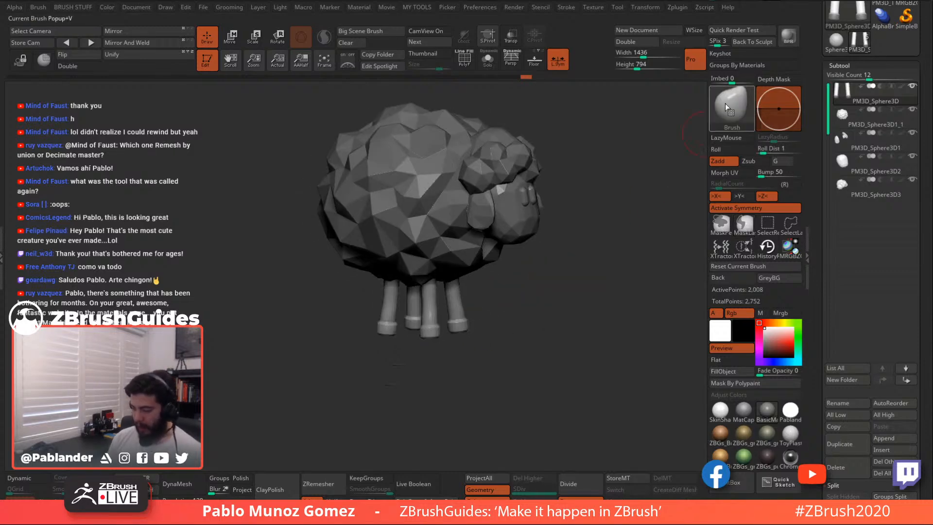
Pre-process the legs in Decimation Master and decimate them into low-poly shapes
click(702, 8)
click(680, 7)
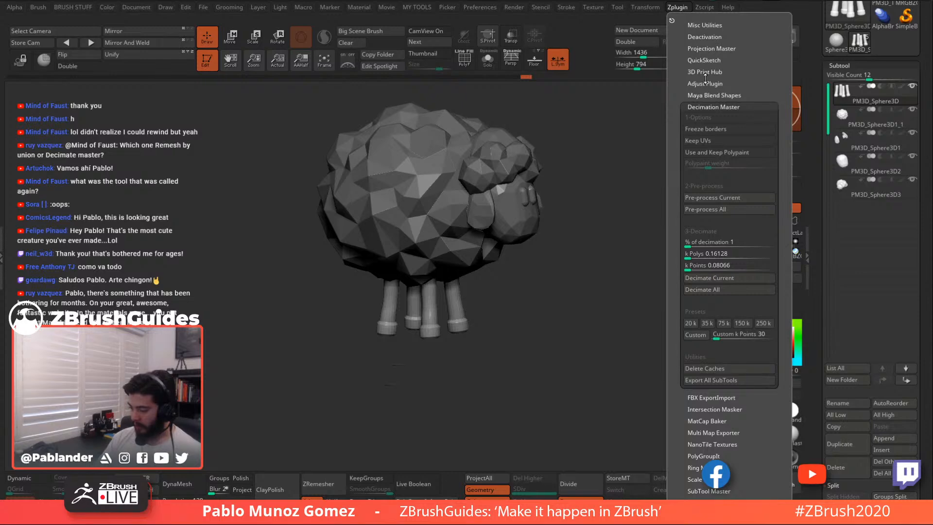
click(720, 198)
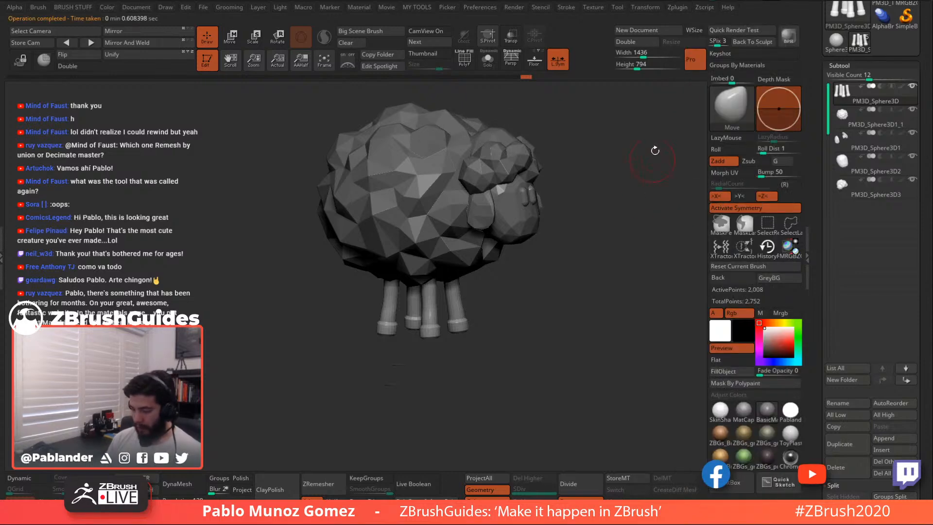
click(677, 7)
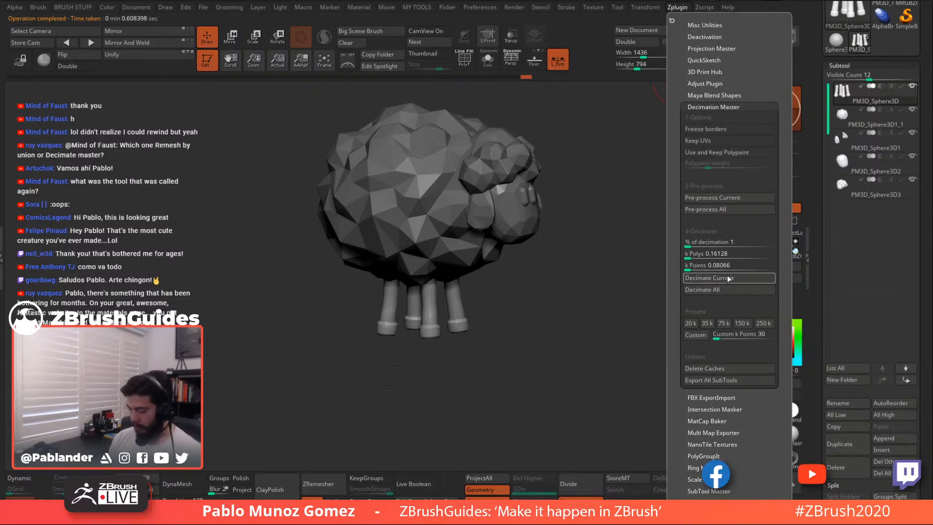
click(720, 242)
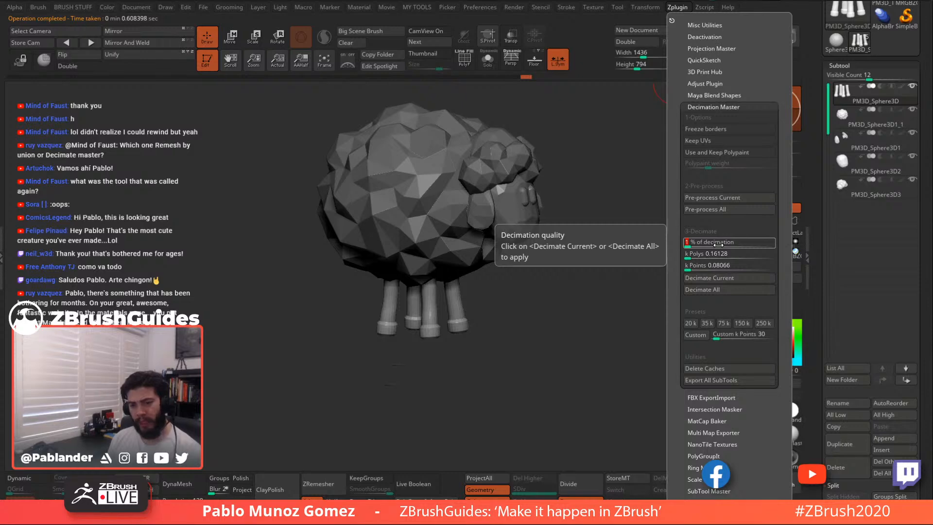
click(730, 278)
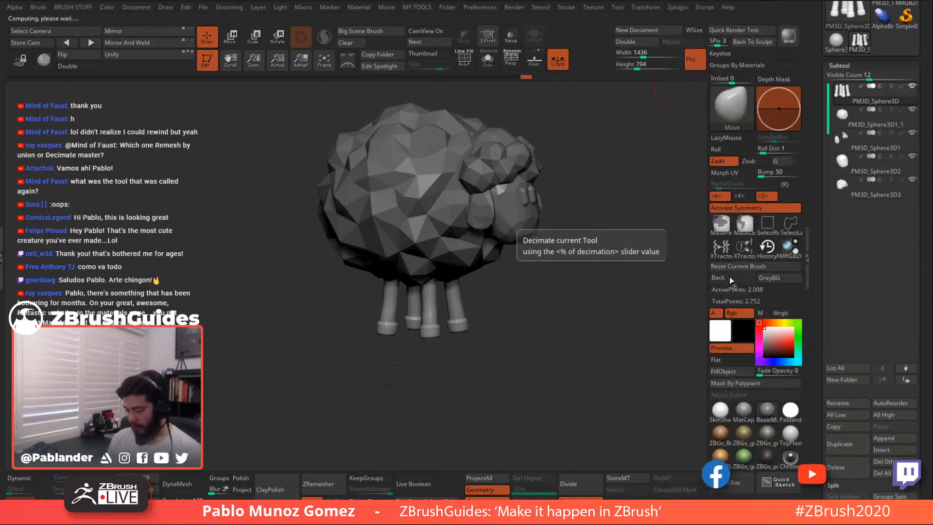
drag(564, 325, 569, 320)
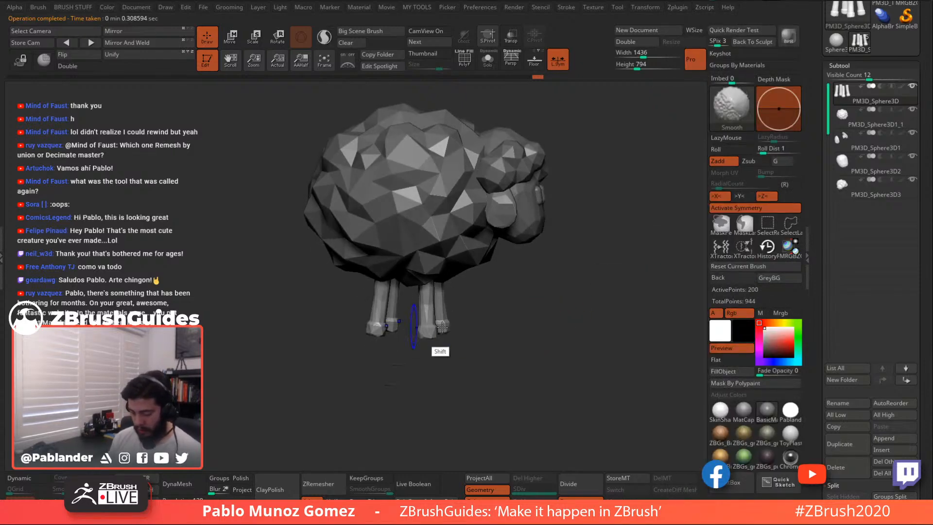
Touch up the sheep's low-poly hooves with a lasso mask and light smoothing
mouse_move(434, 328)
shift+mouse_down()
mouse_move(428, 324)
mouse_move(525, 312)
mouse_move(538, 327)
shift+mouse_up()
key(ctrl)
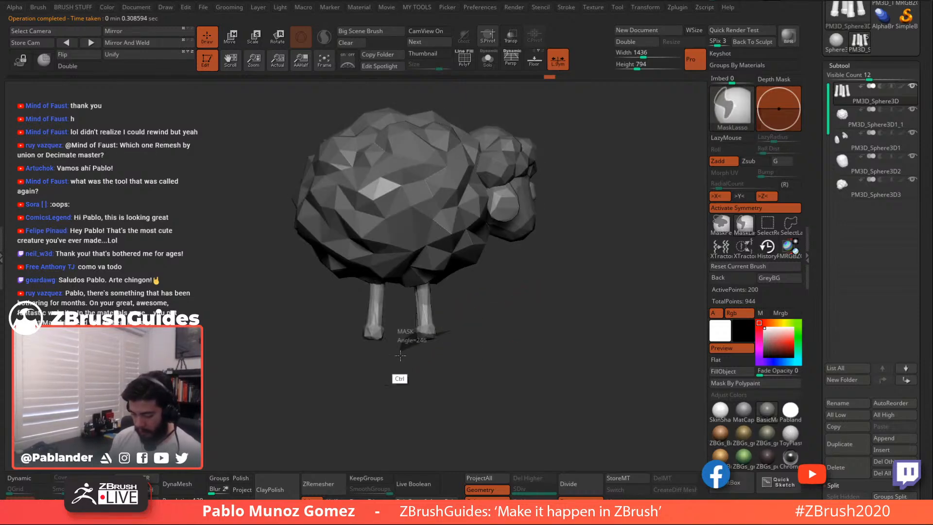
ctrl+drag(401, 355, 463, 349)
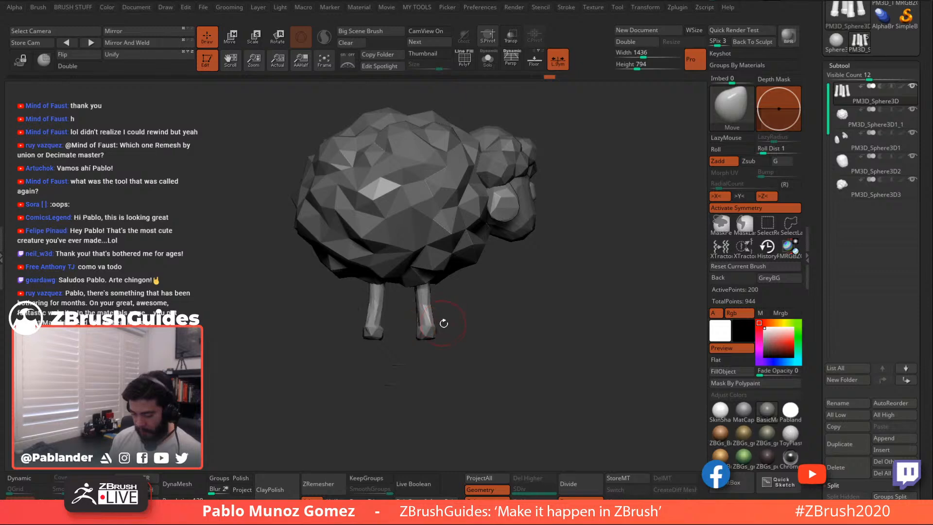
key(shift)
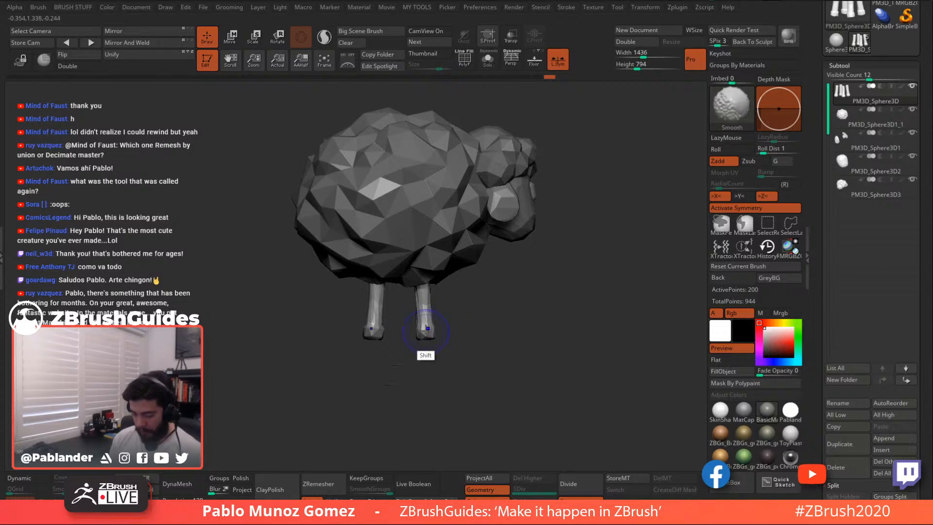
mouse_move(526, 319)
shift+mouse_down()
mouse_move(500, 316)
mouse_move(602, 307)
mouse_move(560, 326)
mouse_move(544, 305)
mouse_move(561, 308)
mouse_move(523, 318)
mouse_move(543, 287)
mouse_move(523, 286)
mouse_move(535, 276)
shift+mouse_up()
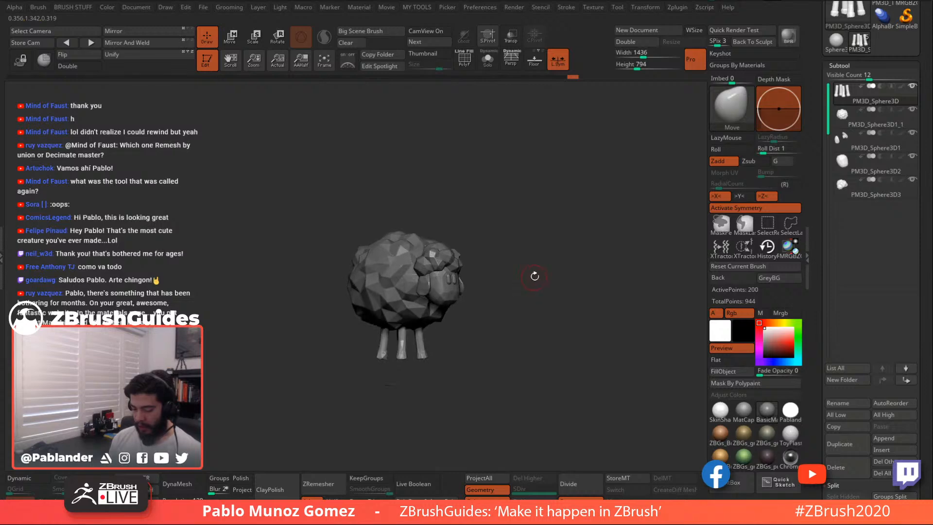
Switch to the PM3D_Terrain3D3 scene tool, select the small placeholder sheep floating near the UFO, and isolate it
scroll(917, 84, up, 3)
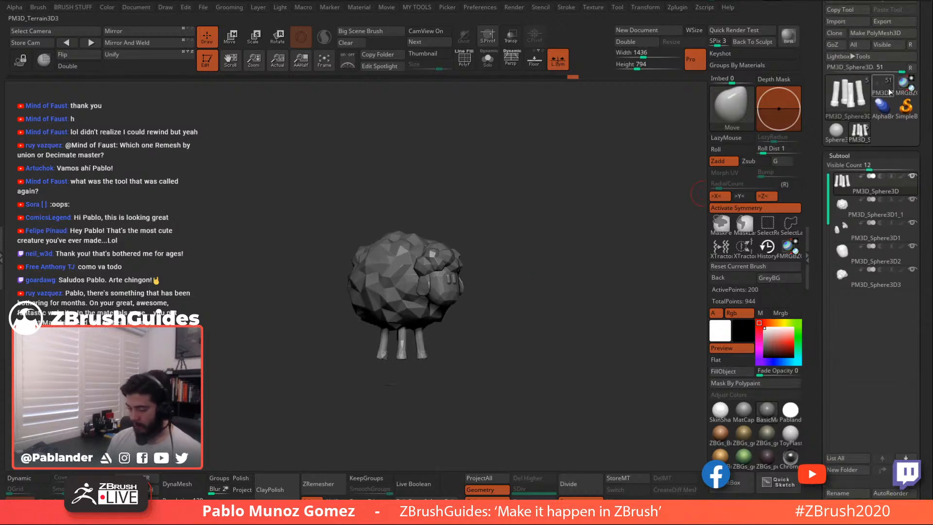
click(889, 92)
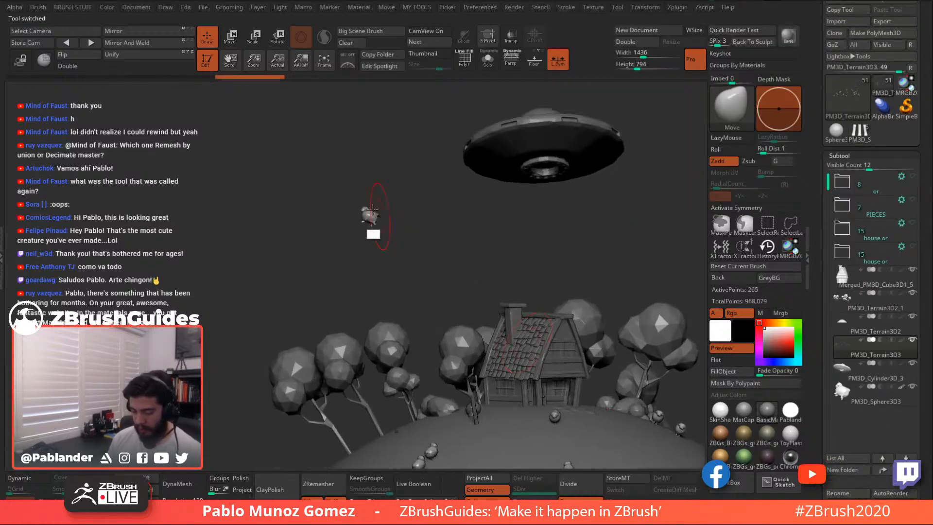
alt+drag(373, 209, 381, 278)
alt+drag(404, 121, 421, 365)
alt+drag(372, 174, 374, 200)
alt+click(391, 368)
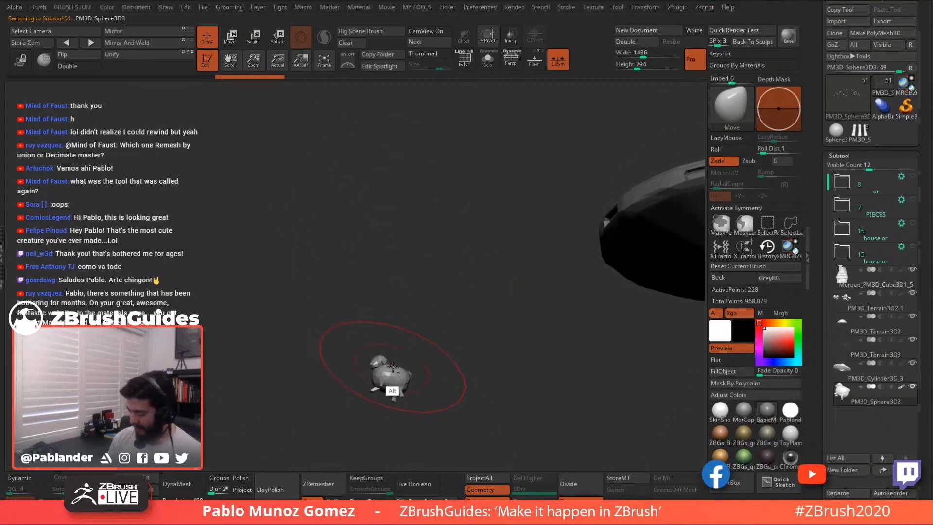
click(488, 59)
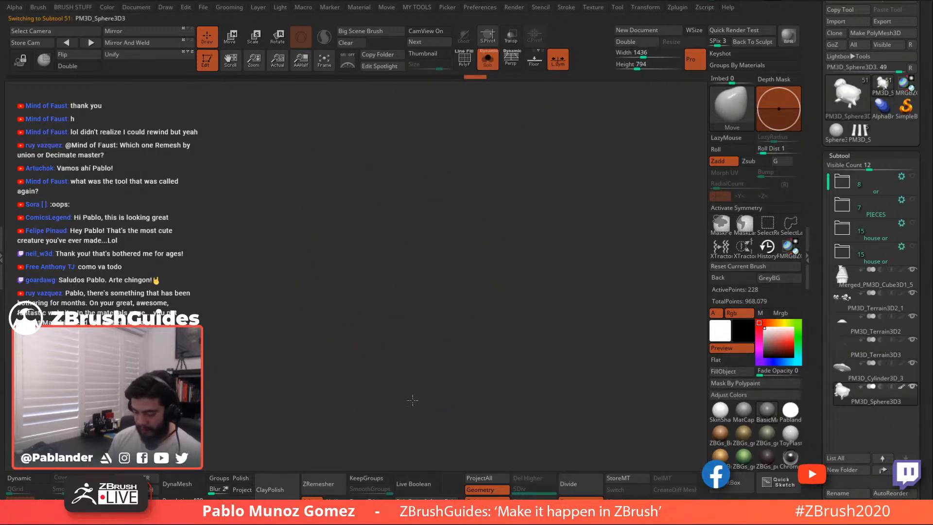
Examine the isolated placeholder sheep's low-poly body, head and legs from several angles
key(f)
mouse_move(507, 321)
ctrl+right_down()
mouse_move(455, 293)
mouse_move(540, 287)
mouse_move(471, 286)
ctrl+right_up()
key(space)
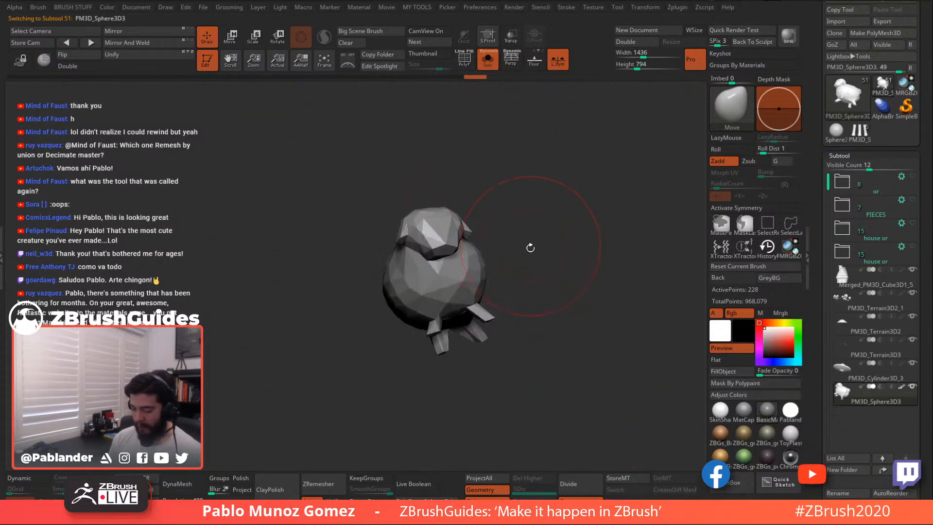
drag(531, 246, 576, 262)
alt+drag(529, 305, 512, 312)
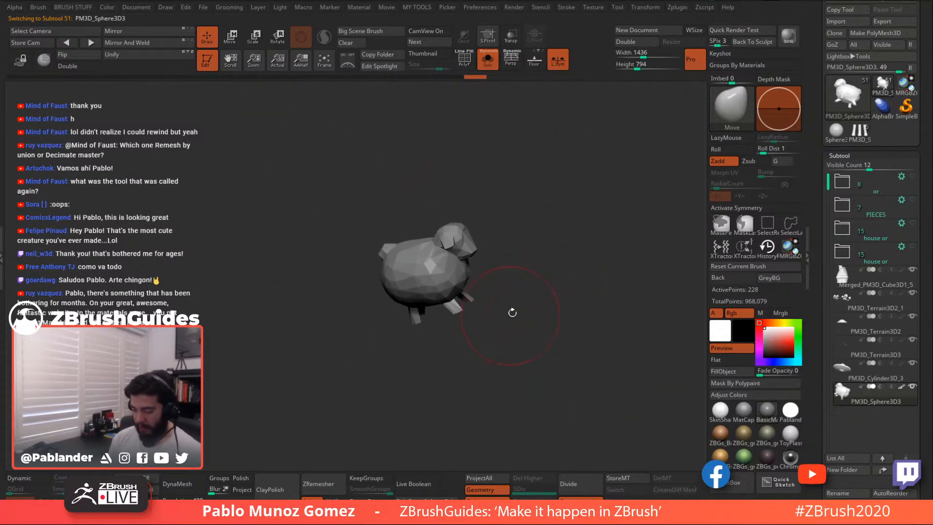
drag(479, 260, 514, 254)
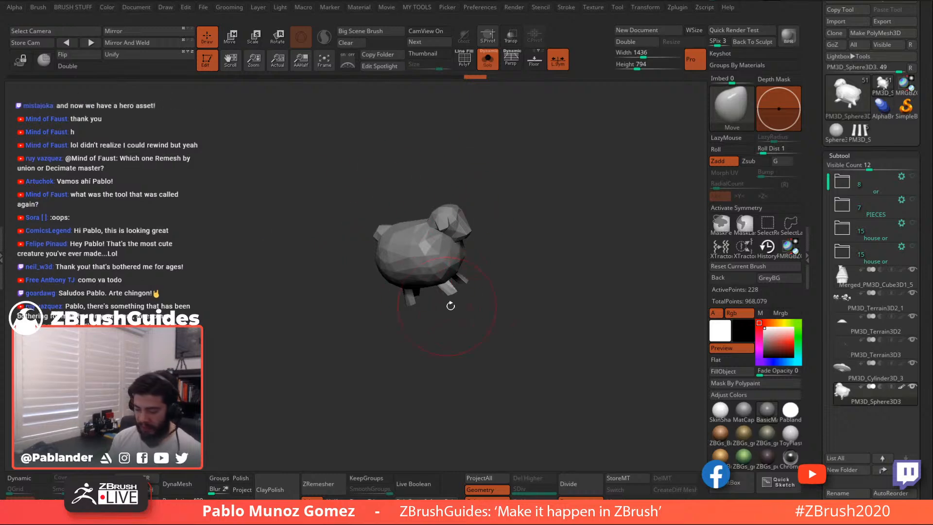
mouse_move(544, 320)
mouse_down()
mouse_move(550, 285)
mouse_move(529, 286)
mouse_move(528, 227)
mouse_move(550, 200)
mouse_up()
Return to the new woolly sheep tool, merge its visible subtools into one, and open the merged tool
click(859, 130)
drag(550, 200, 563, 284)
drag(815, 204, 815, 9)
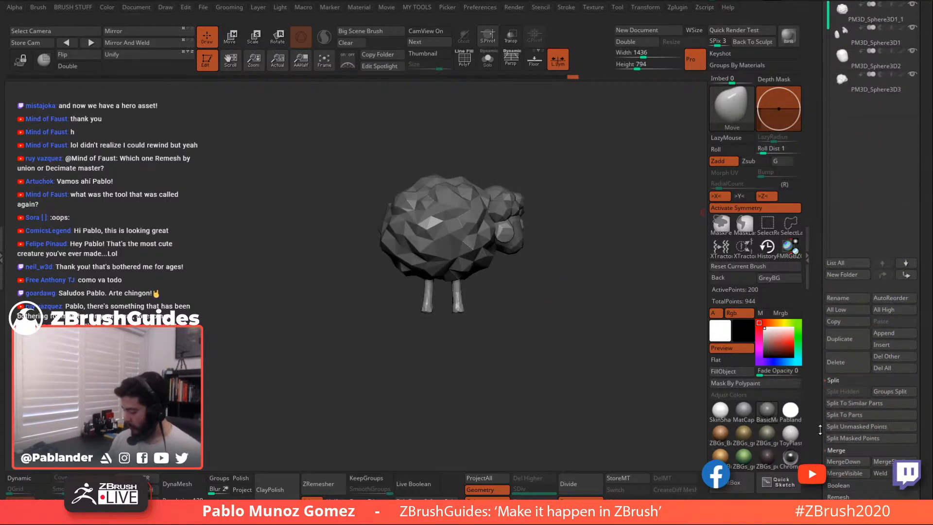
drag(820, 429, 821, 399)
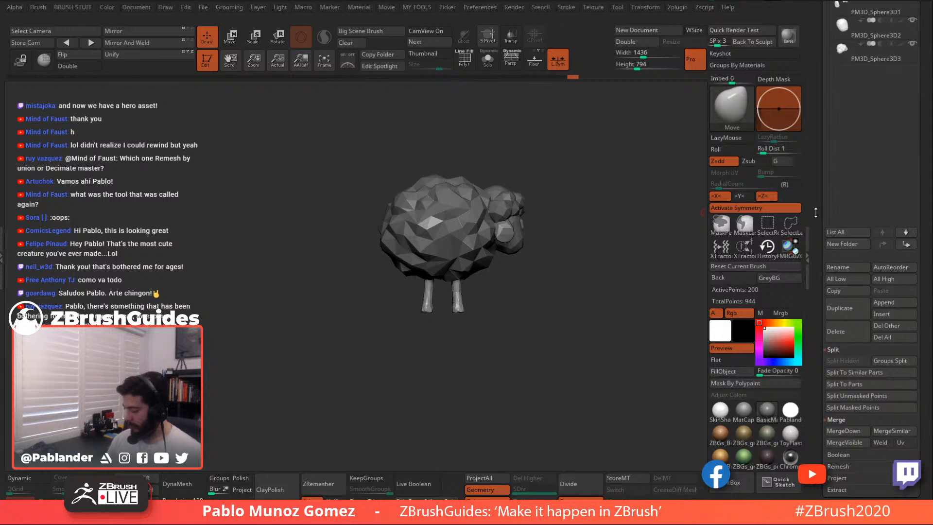
drag(816, 212, 817, 474)
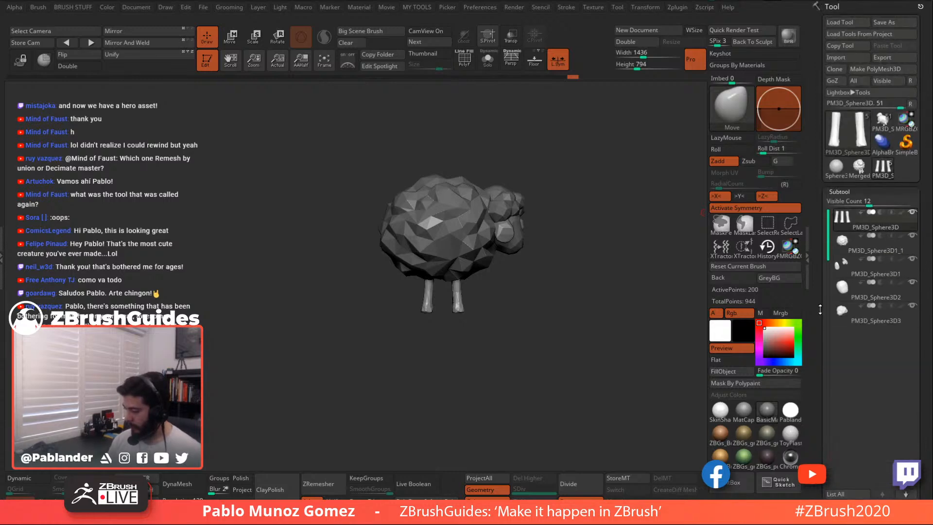
click(859, 169)
Show the polyframe and examine the merged sheep's polygroups and point count from several sides
alt+drag(575, 239, 527, 252)
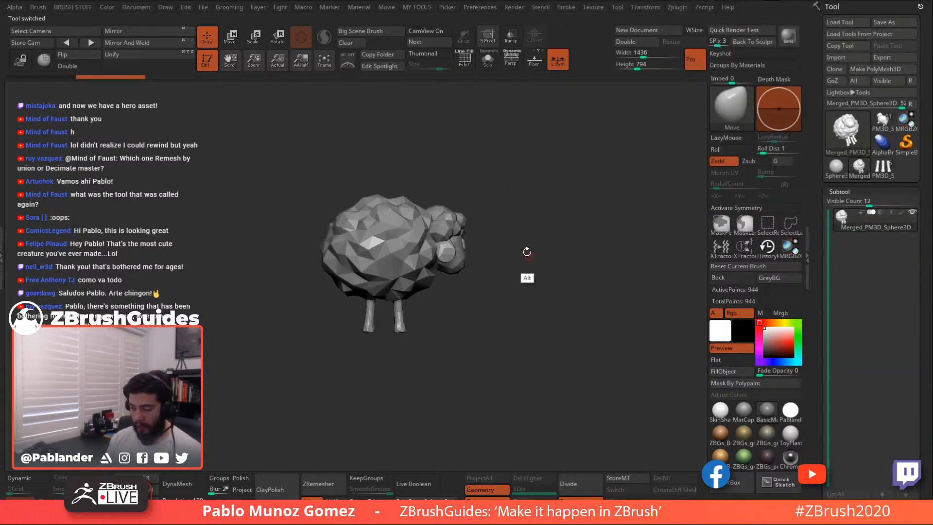
click(468, 66)
drag(571, 224, 531, 254)
mouse_move(503, 335)
mouse_down()
mouse_move(535, 327)
mouse_move(502, 342)
mouse_move(518, 326)
mouse_up()
alt+drag(546, 321, 549, 315)
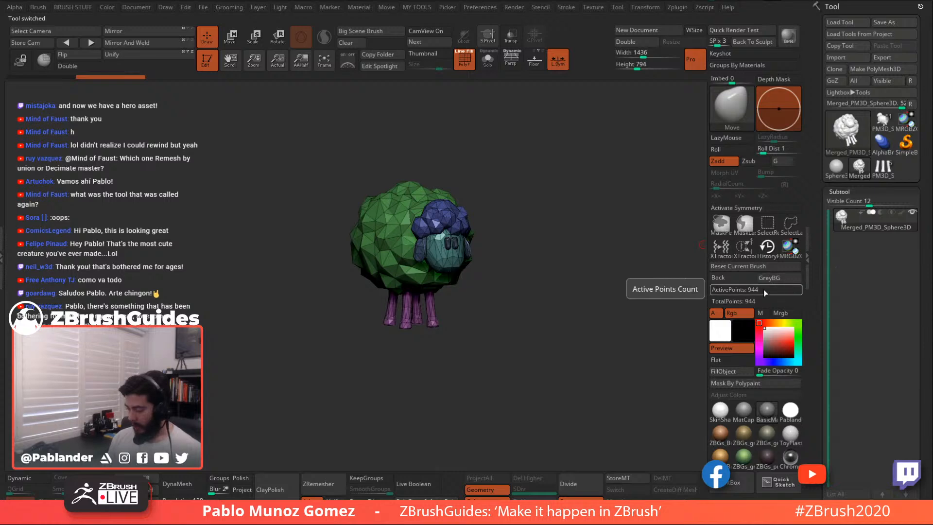
drag(593, 262, 538, 272)
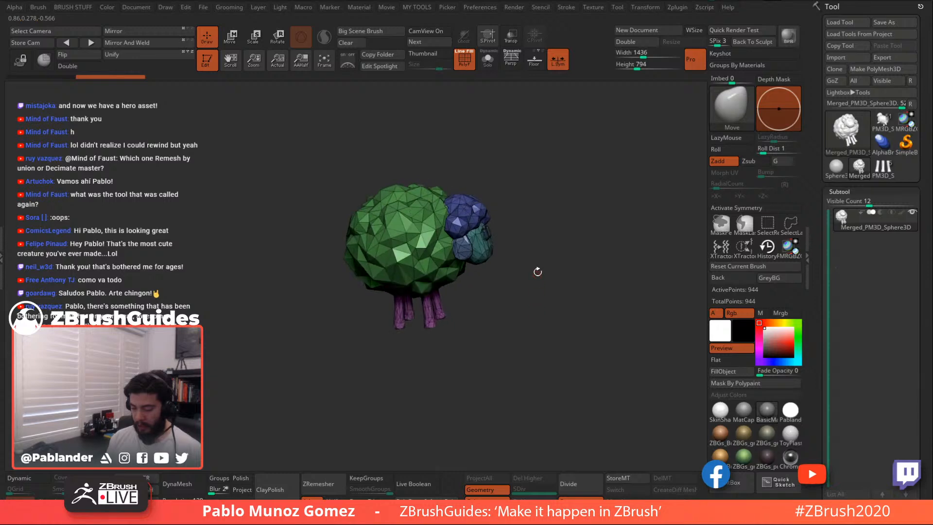
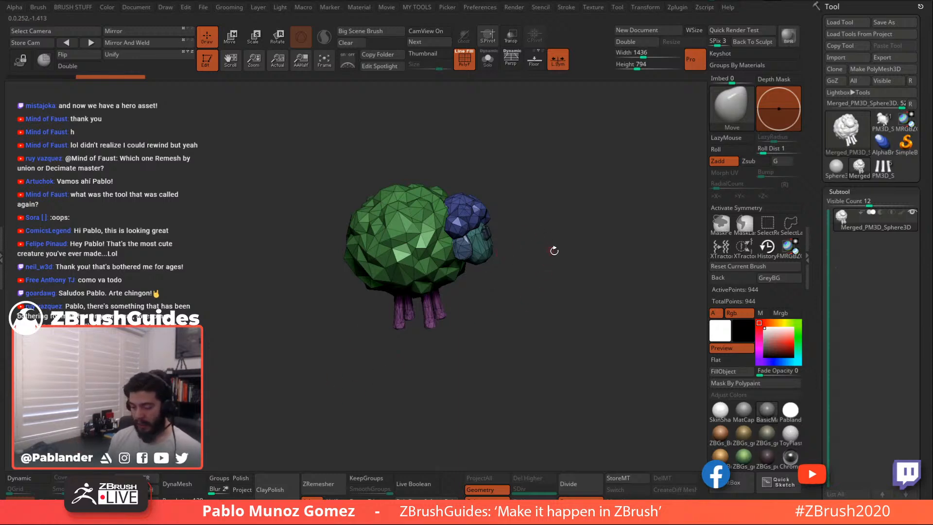
drag(556, 278, 533, 285)
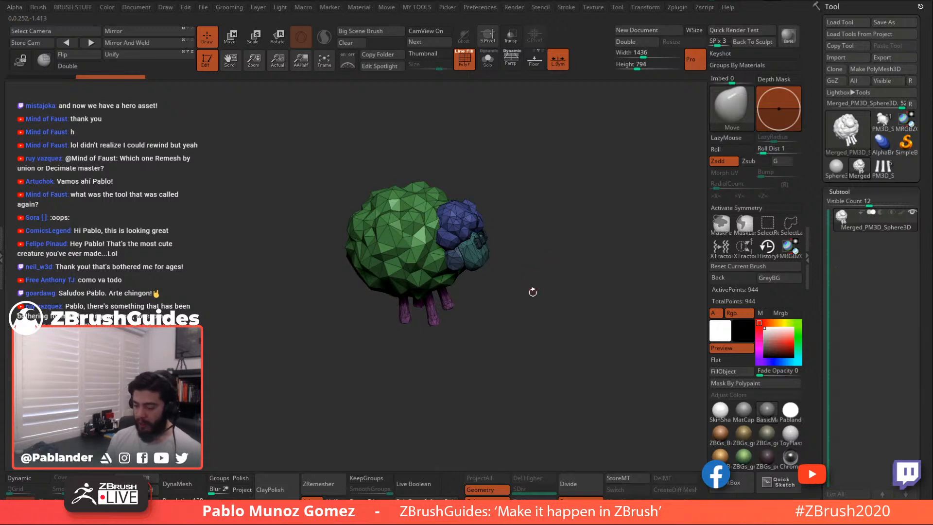
drag(522, 305, 524, 261)
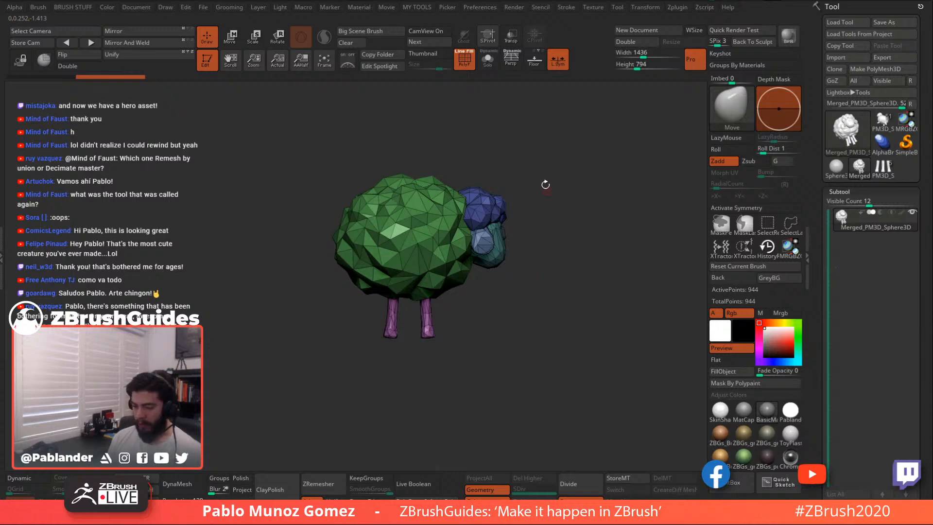
Hide the polyframe and apply the SkinShade material to the merged sheep
click(487, 60)
click(488, 63)
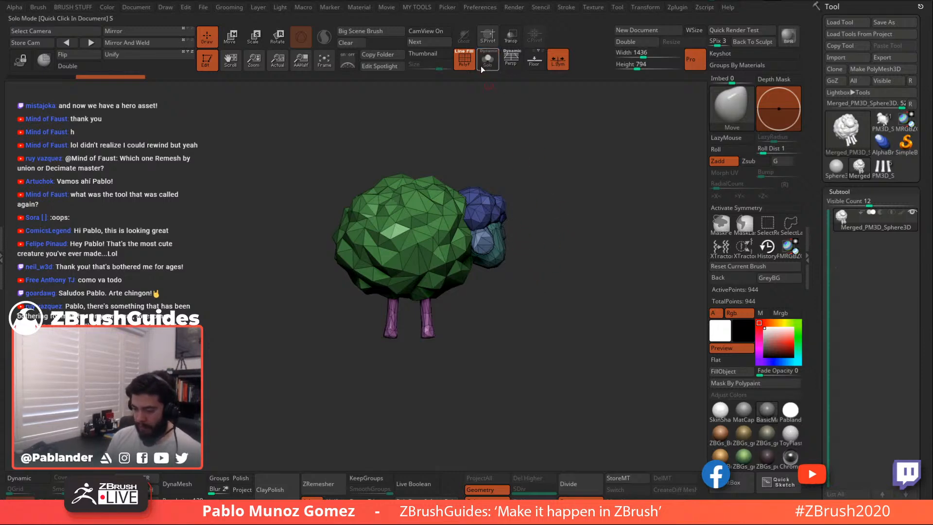
click(465, 62)
drag(567, 208, 546, 222)
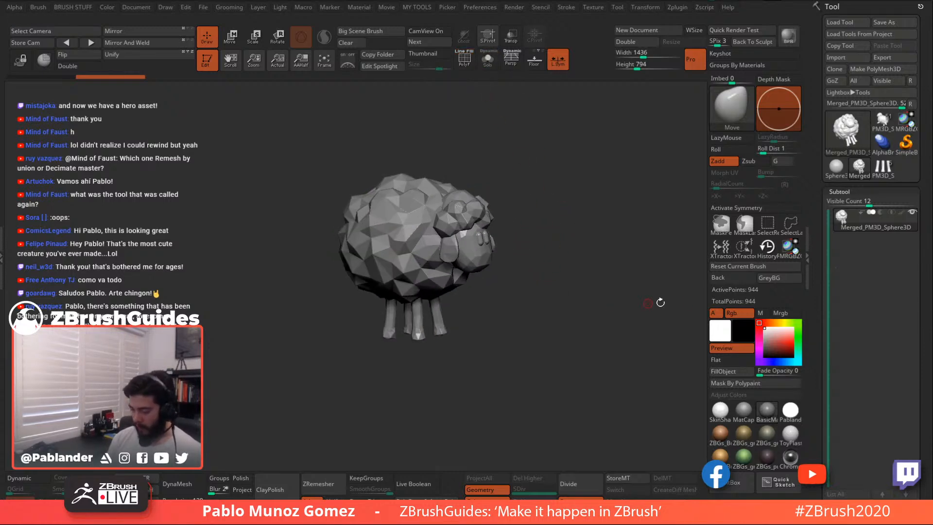
click(719, 412)
alt+drag(567, 295, 558, 313)
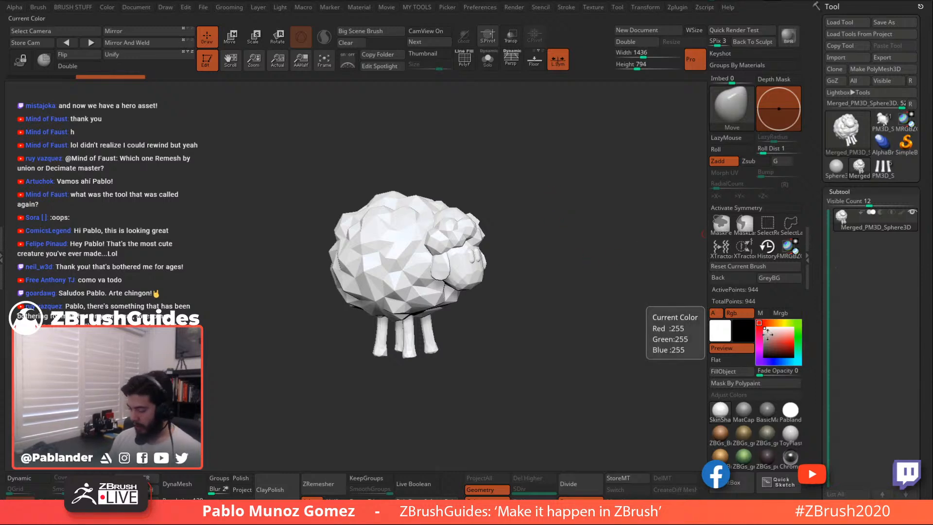
Choose a light warm grey and fill the whole merged sheep with it
click(767, 333)
click(766, 331)
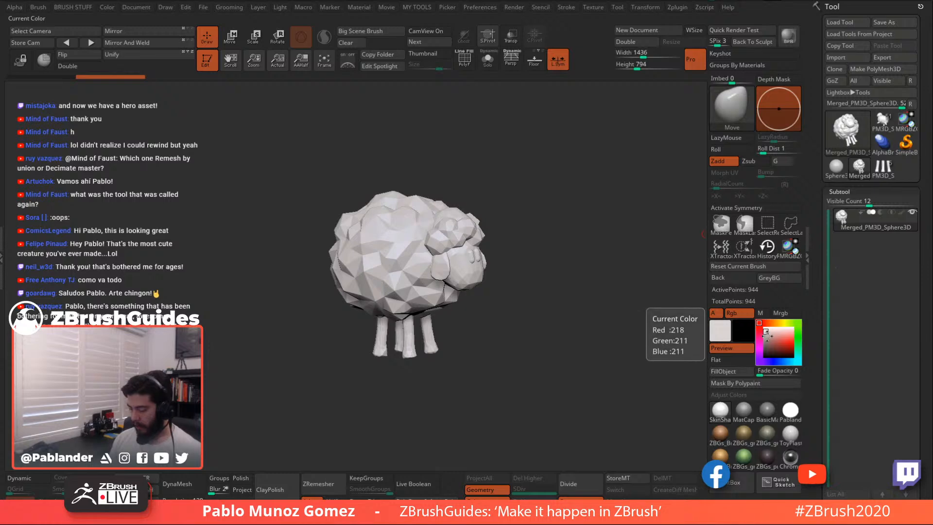
click(765, 335)
click(765, 336)
click(778, 323)
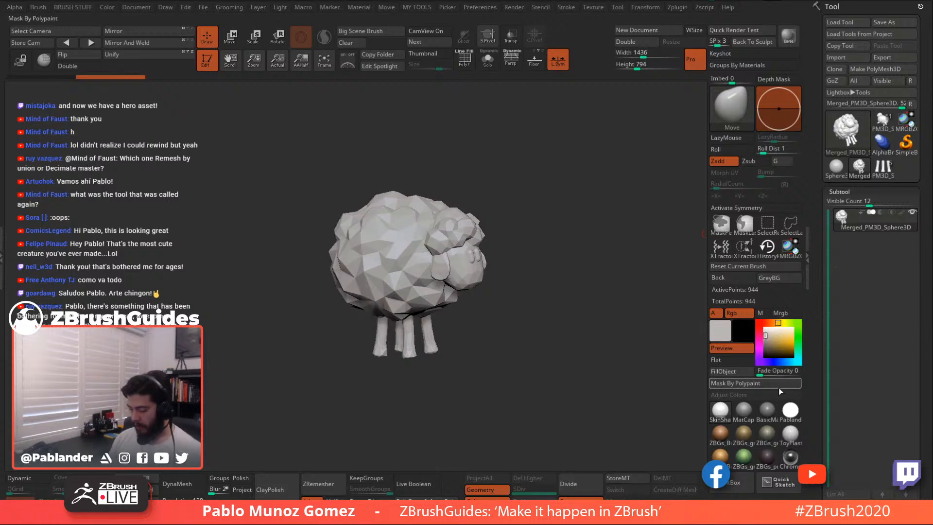
click(739, 372)
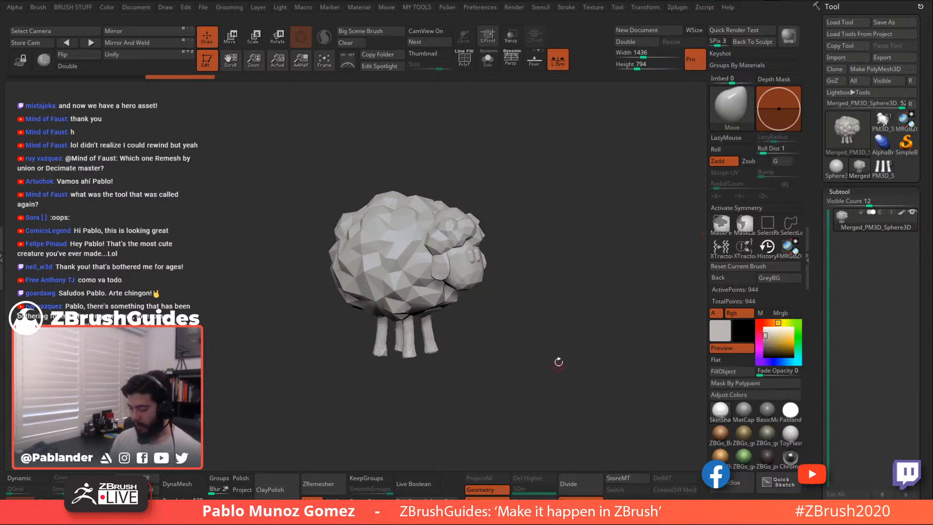
alt+drag(558, 360, 551, 295)
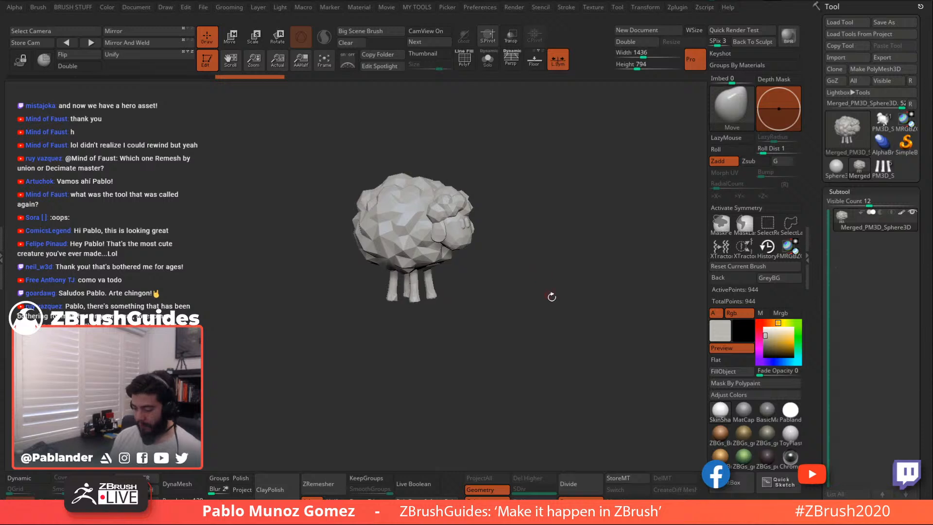
Set the paint colour to near-black, RGB 32, 32, 32, and isolate the face, ears, eyes and legs by hiding the wool polygroups
click(765, 352)
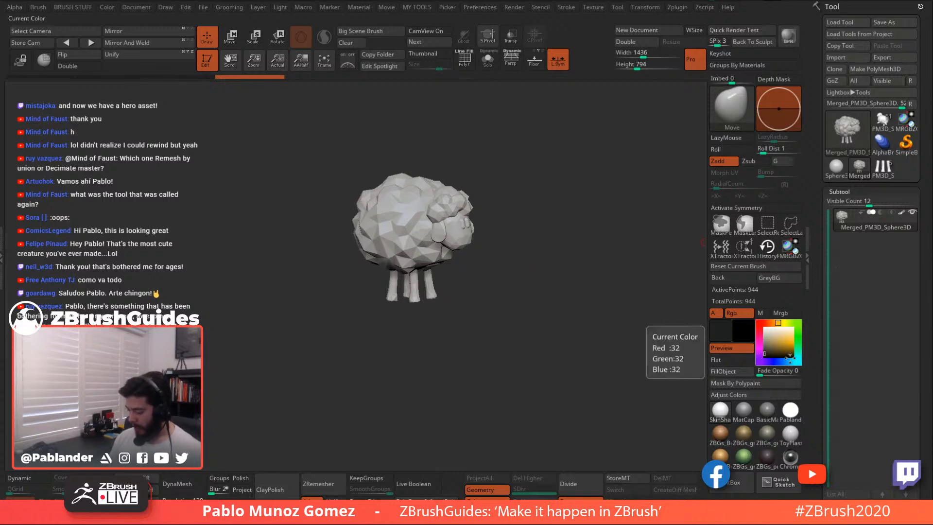
click(788, 362)
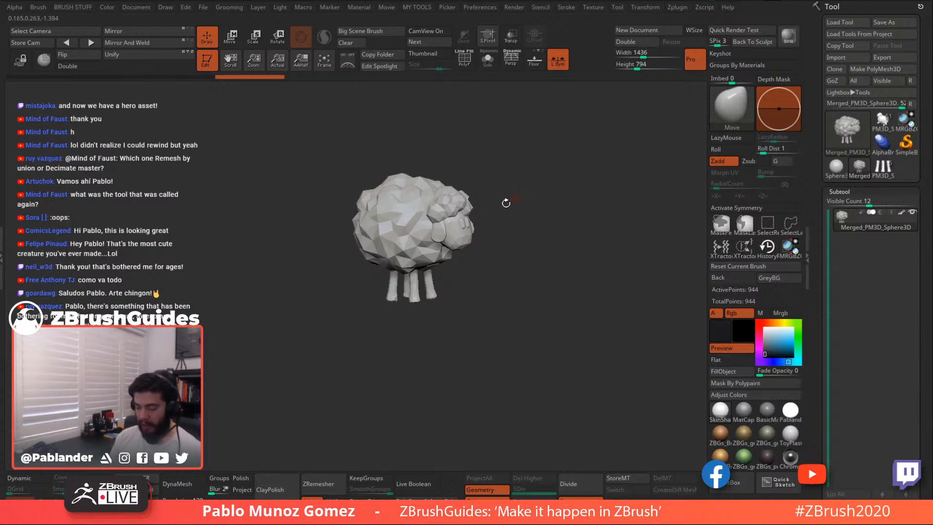
ctrl+shift+click(464, 238)
ctrl+shift+drag(496, 234, 504, 244)
ctrl+shift+click(432, 288)
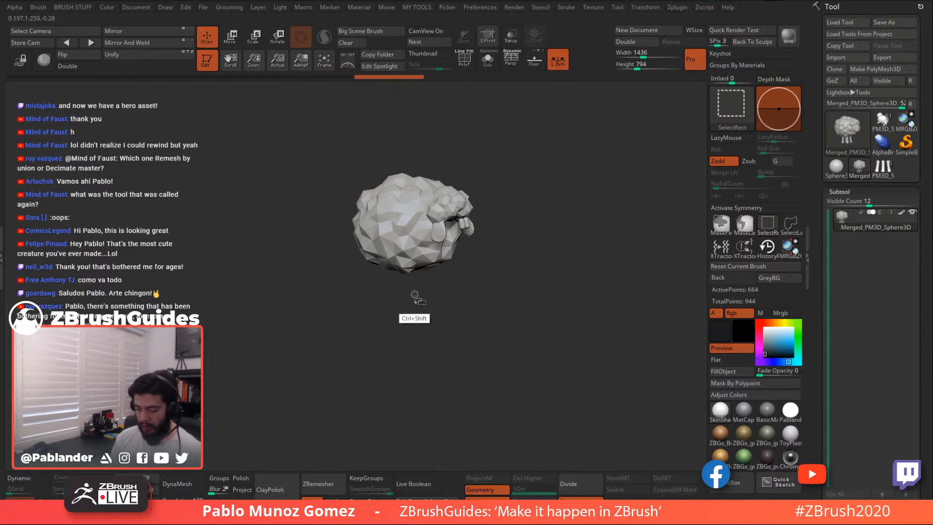
ctrl+shift+click(470, 229)
ctrl+shift+drag(505, 234, 511, 246)
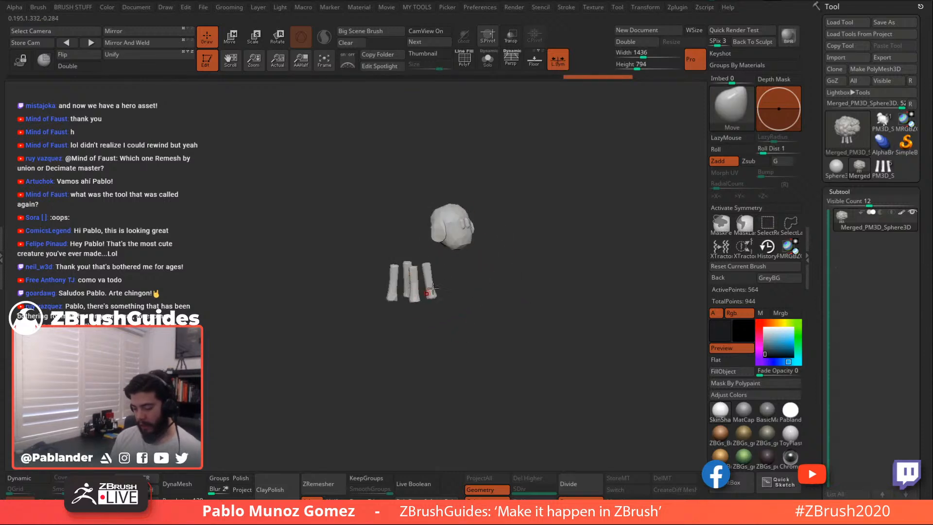
ctrl+shift+click(467, 225)
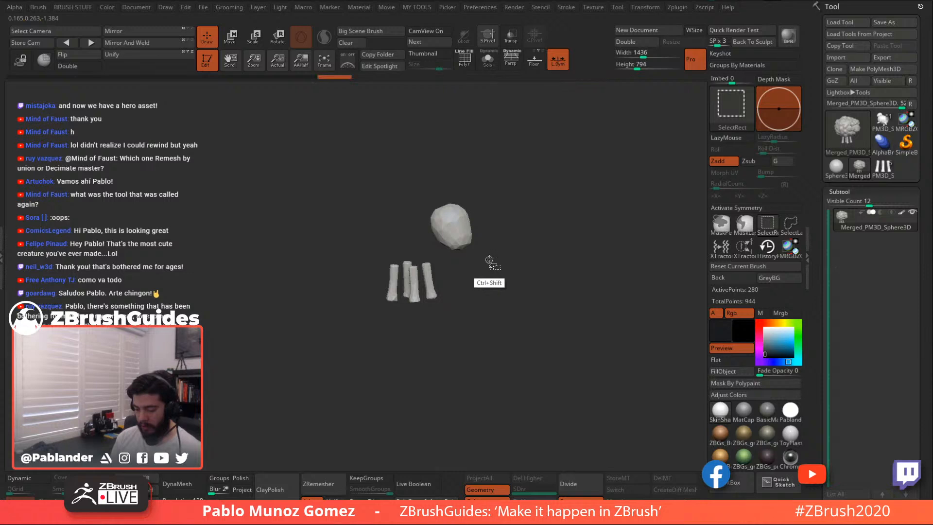
ctrl+shift+click(489, 251)
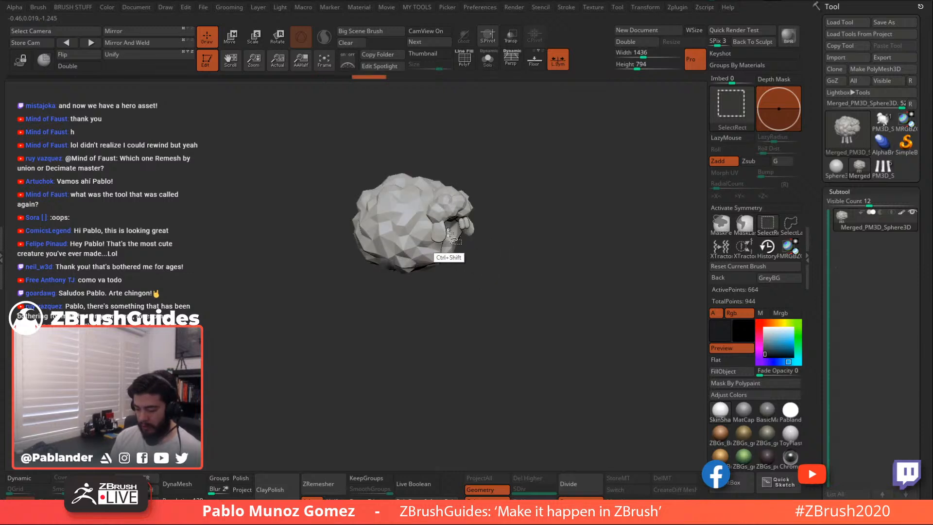
ctrl+shift+click(470, 232)
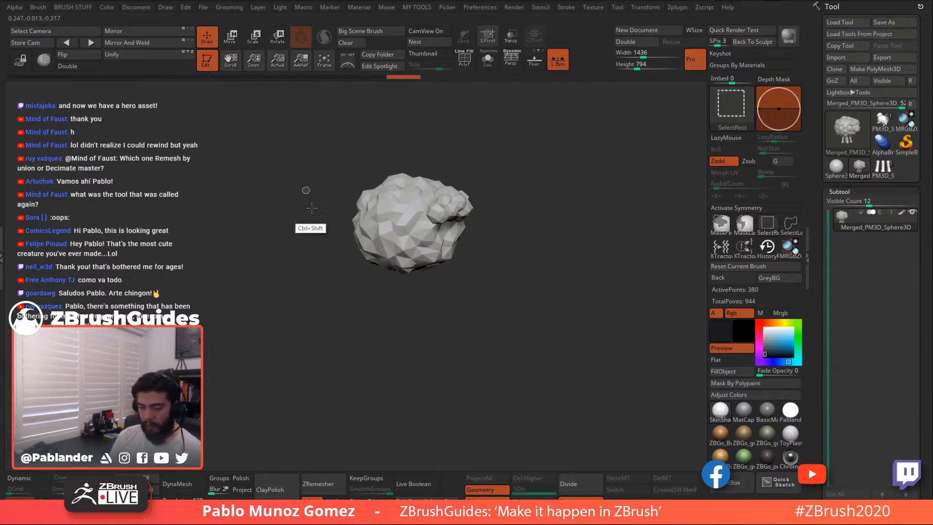
ctrl+shift+click(427, 165)
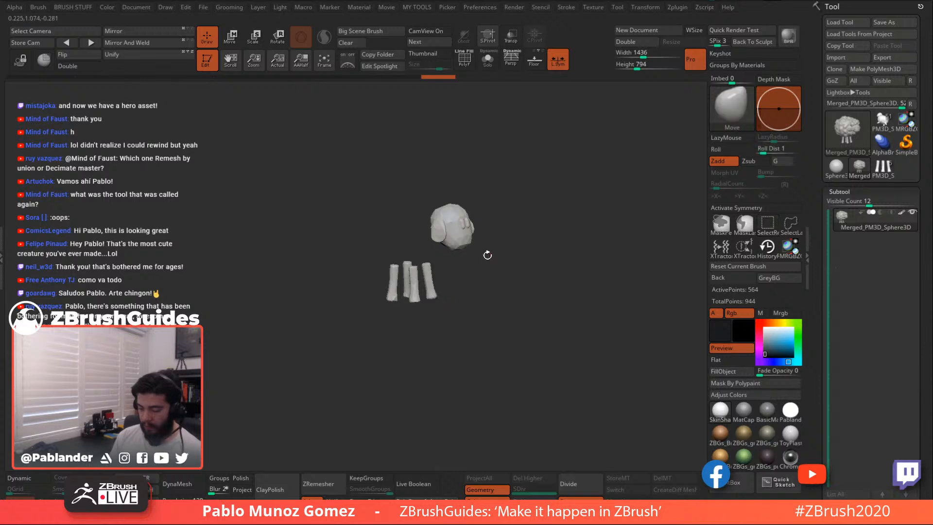
Show the whole sheep with its polyframe and isolate the polygroup shared by the ears and eyes
ctrl+shift+click(486, 254)
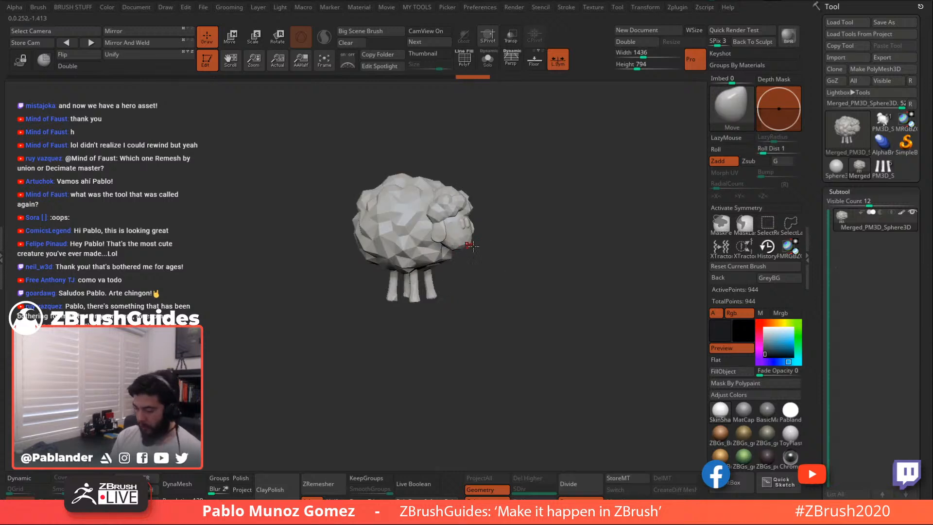
key(shift+f)
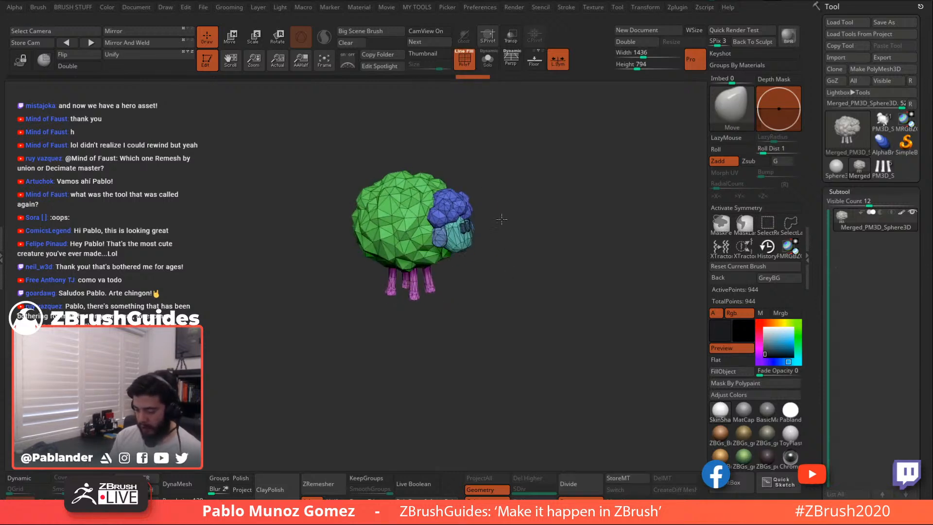
drag(501, 219, 474, 218)
ctrl+shift+click(442, 238)
ctrl+shift+click(500, 243)
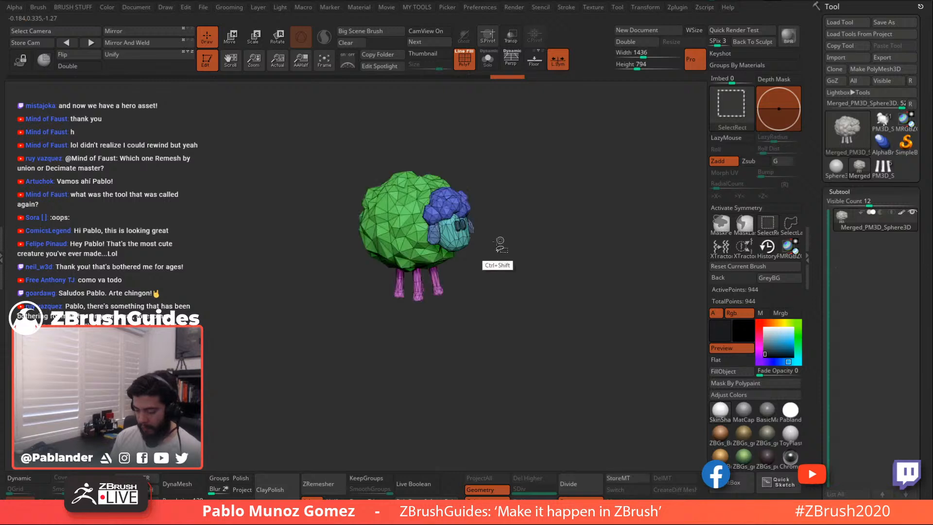
ctrl+right_drag(456, 222, 456, 245)
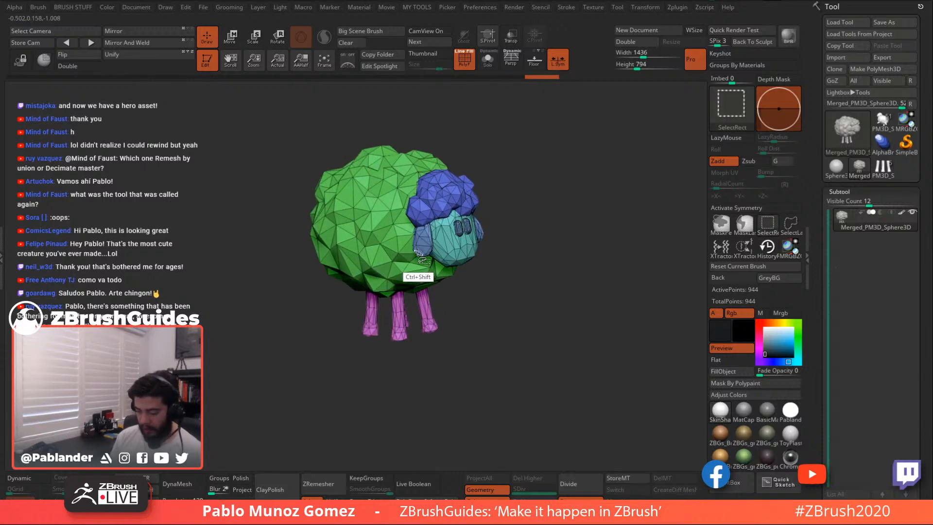
ctrl+shift+click(419, 254)
mouse_move(477, 236)
mouse_down()
mouse_move(518, 267)
mouse_move(506, 248)
mouse_up()
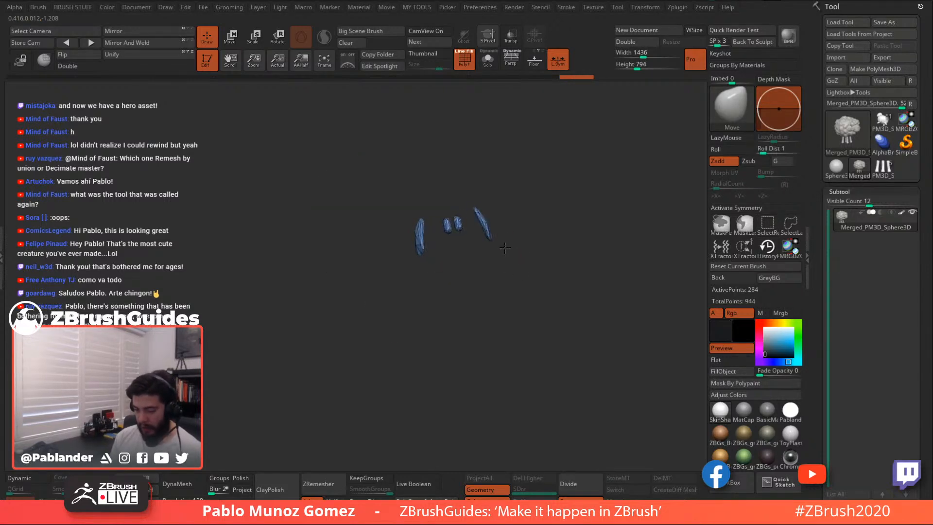
Hide both ears, assign the two eyes a polygroup of their own, and show the whole sheep again
ctrl+shift+drag(388, 191, 452, 296)
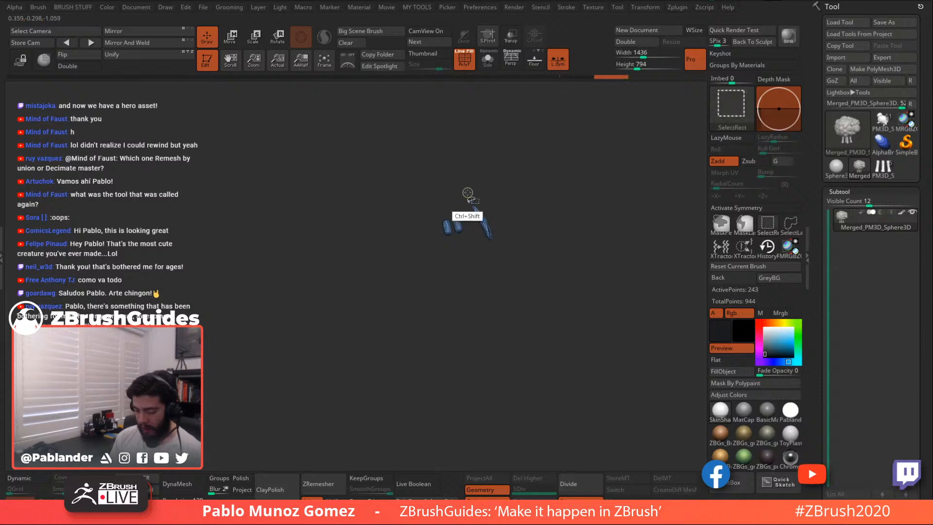
ctrl+shift+drag(467, 192, 510, 266)
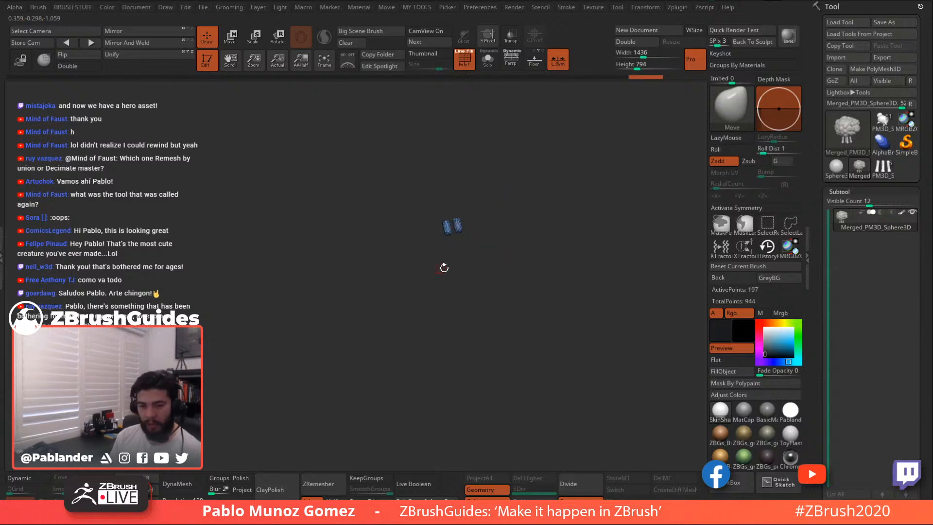
key(ctrl+w)
key(ctrl+w)
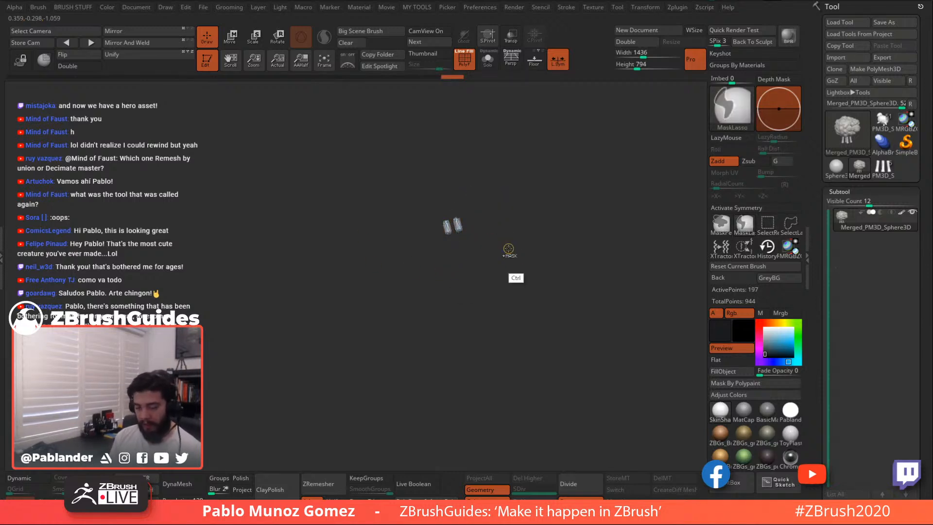
ctrl+shift+click(515, 231)
Isolate the face, ears and legs by hiding the eye and wool polygroups, and turn off the polyframe
drag(533, 271, 561, 273)
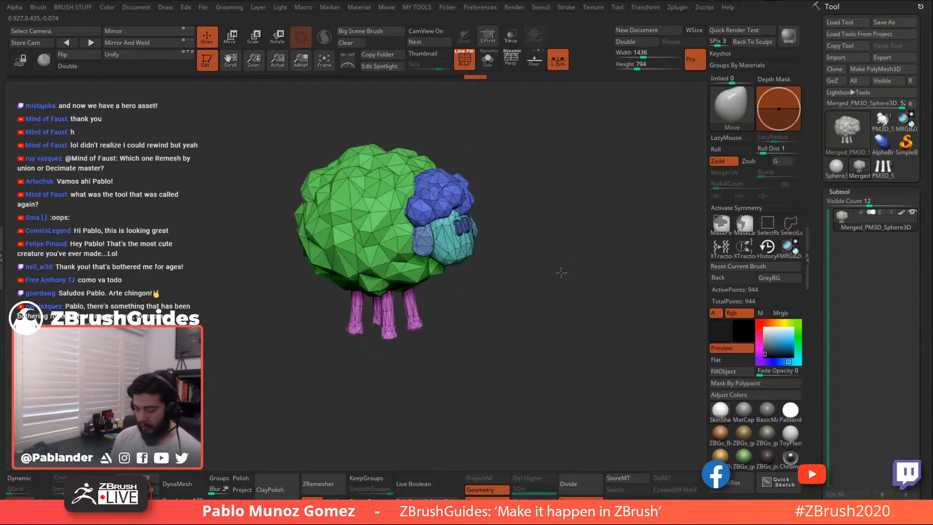
ctrl+shift+click(423, 244)
ctrl+shift+click(511, 240)
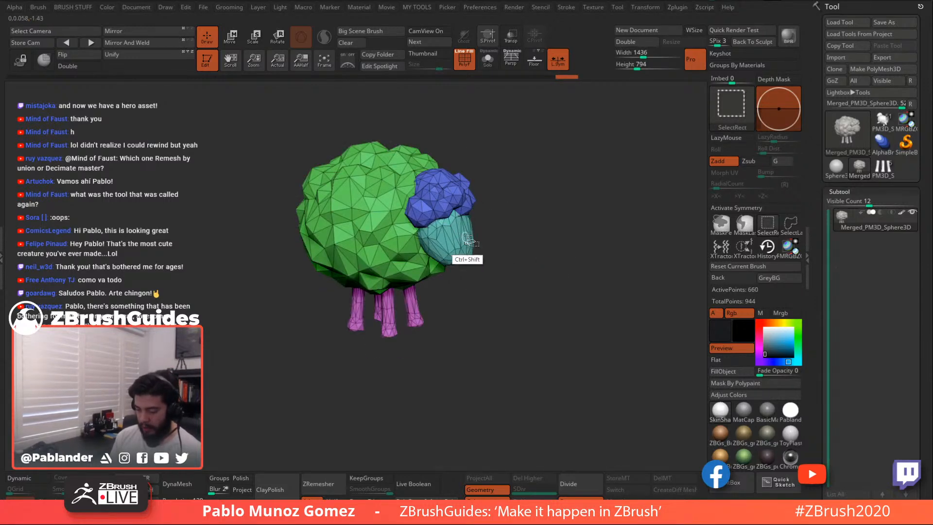
ctrl+shift+click(465, 236)
ctrl+shift+click(417, 305)
ctrl+shift+drag(489, 269, 479, 246)
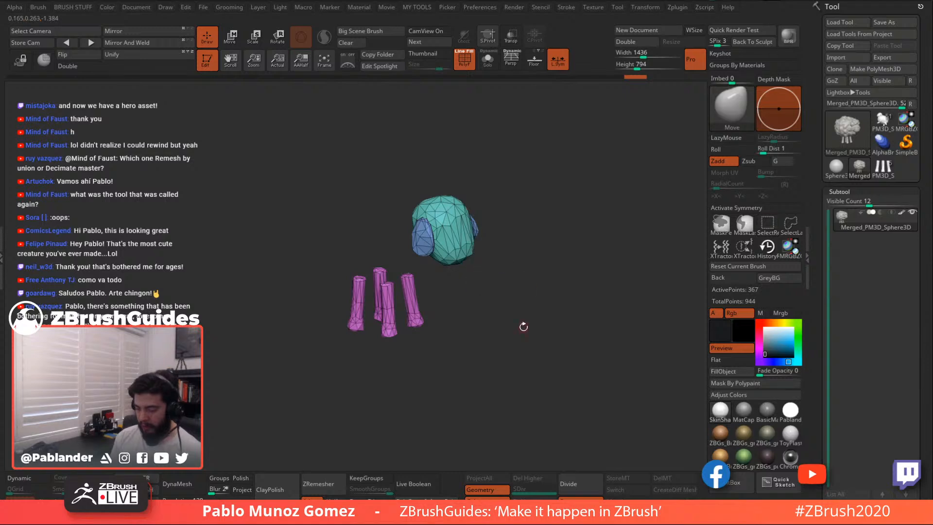
drag(520, 327, 514, 306)
click(468, 66)
alt+drag(507, 270, 514, 246)
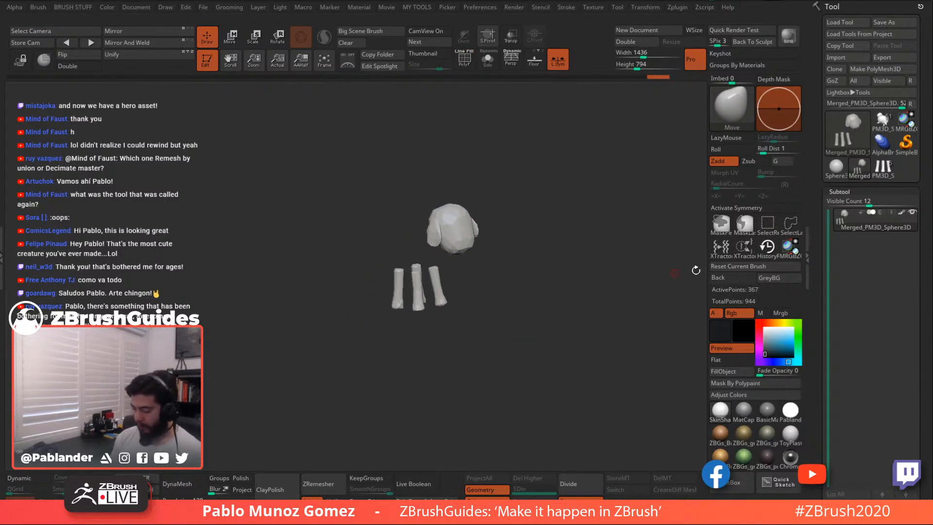
Fill the isolated face, ears and legs with near-black and unhide the rest of the sheep
click(730, 371)
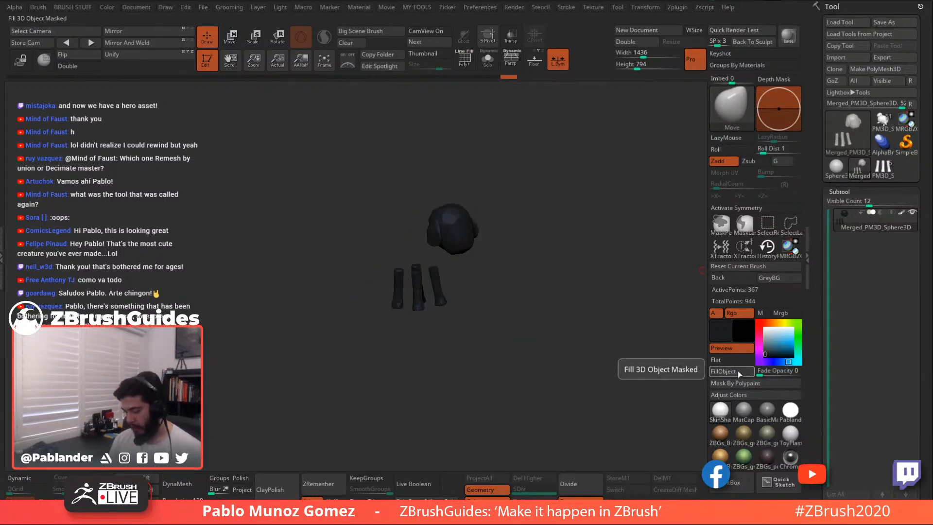
ctrl+shift+click(529, 204)
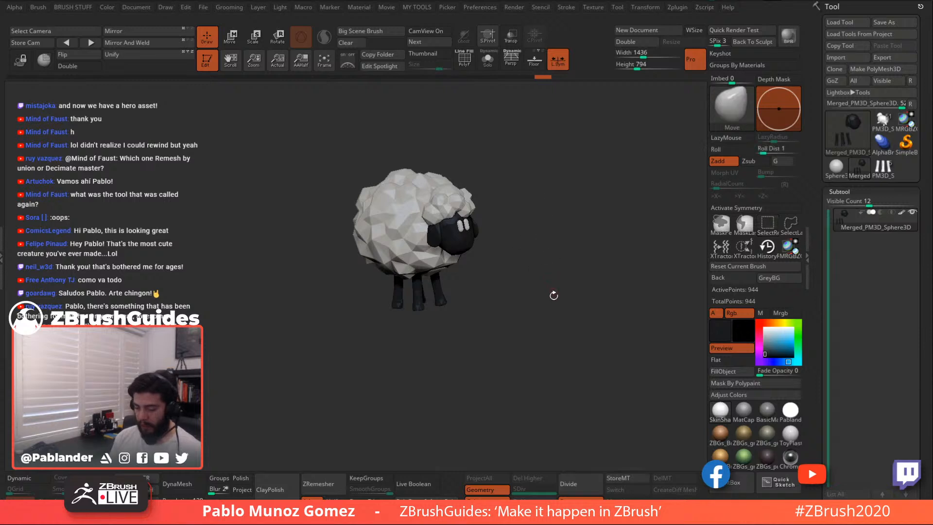
drag(552, 294, 505, 224)
drag(506, 225, 524, 287)
drag(512, 335, 565, 293)
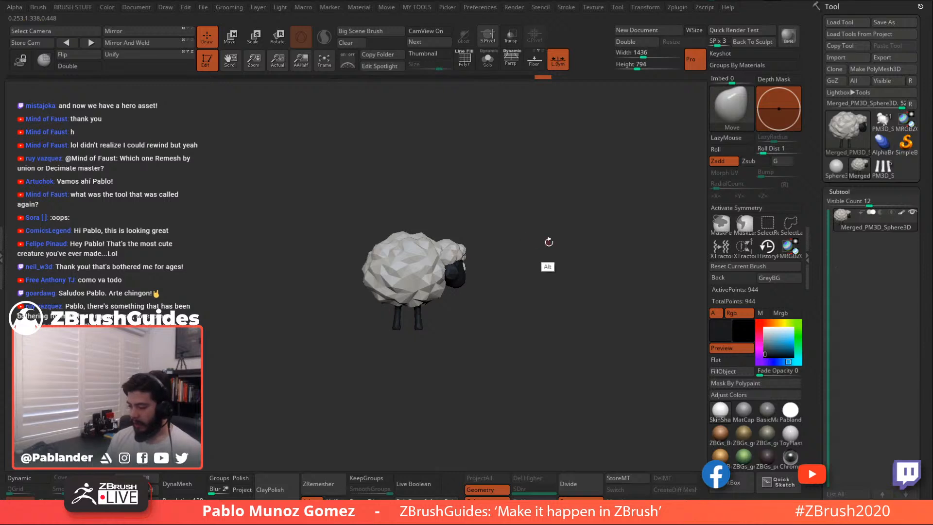
View the sheep from above and create a new InsertMesh brush from it
alt+drag(548, 242, 568, 237)
drag(528, 144, 537, 263)
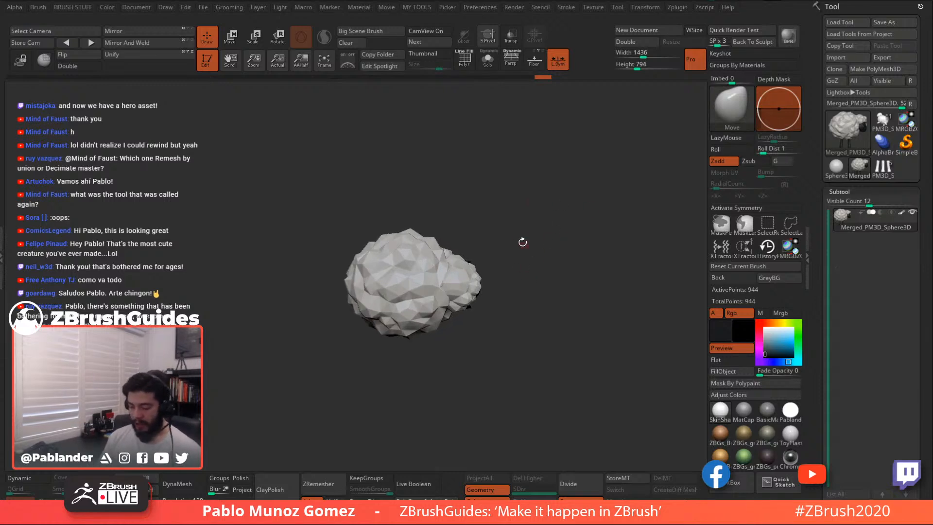
drag(485, 232, 529, 261)
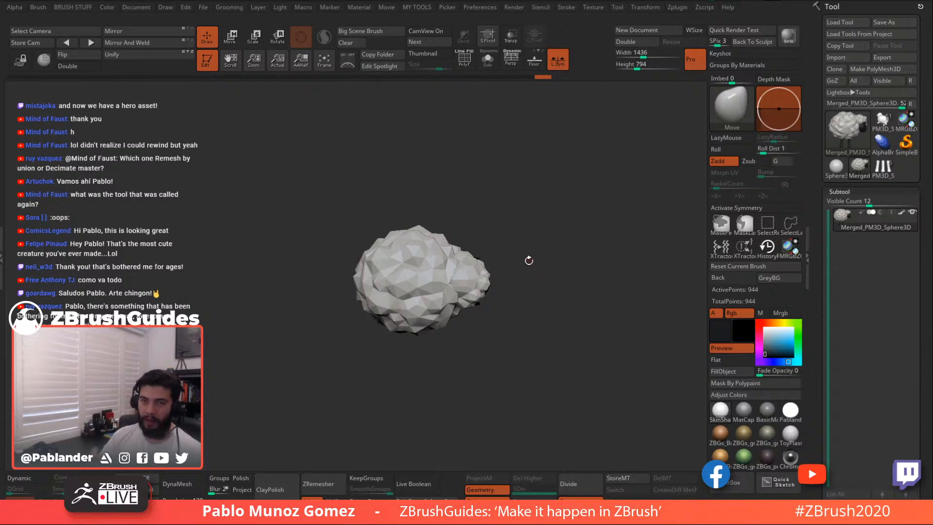
drag(544, 223, 577, 225)
click(730, 102)
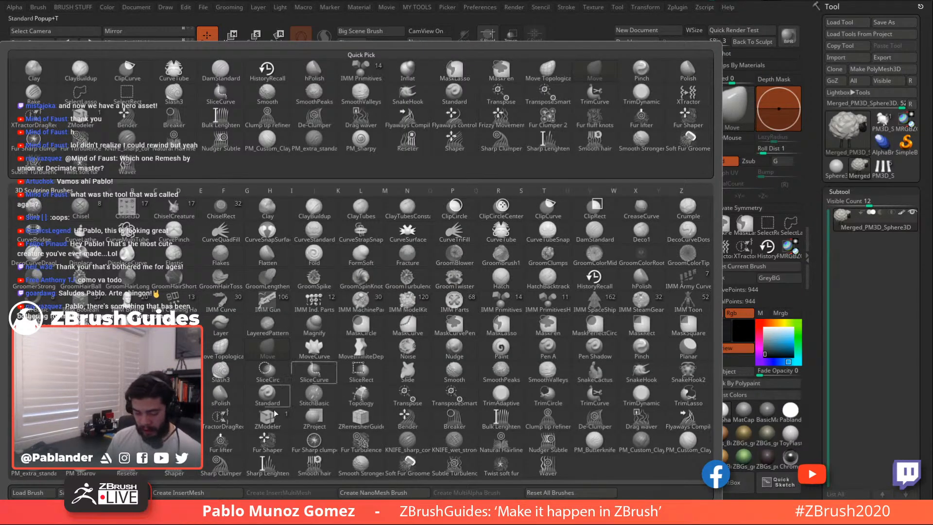
click(206, 497)
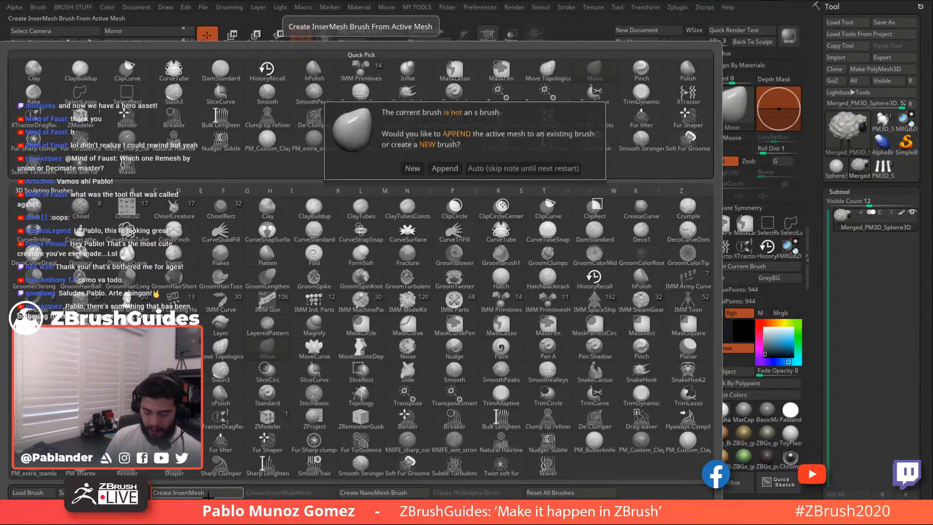
click(413, 169)
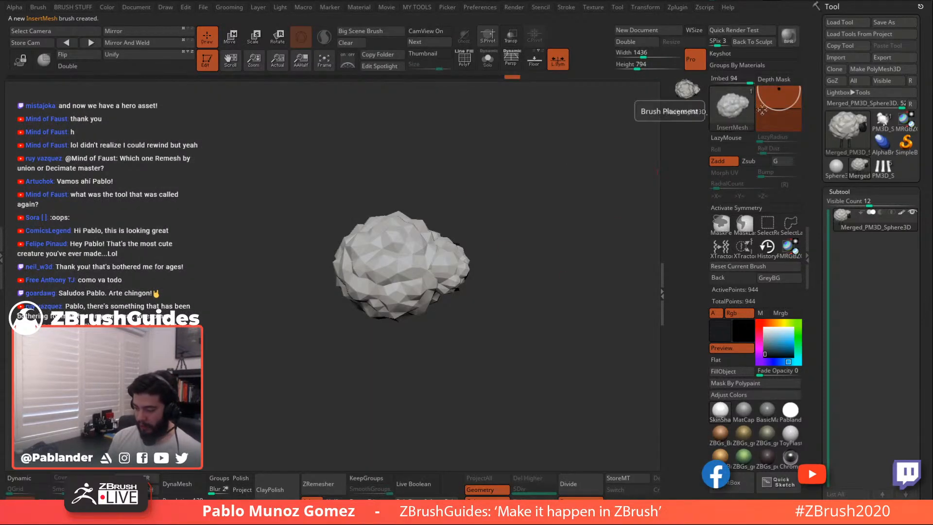
Create a NanoMesh brush from the sheep InsertMesh brush
click(729, 110)
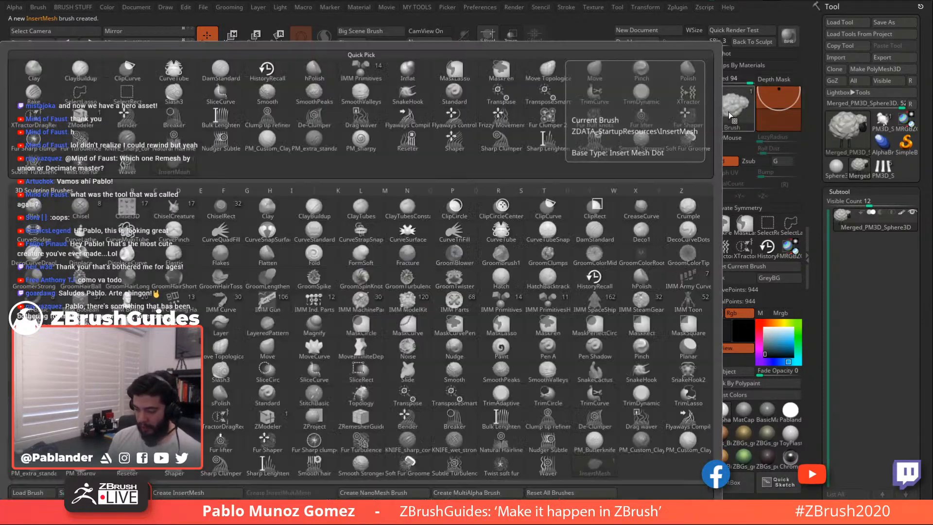
click(390, 492)
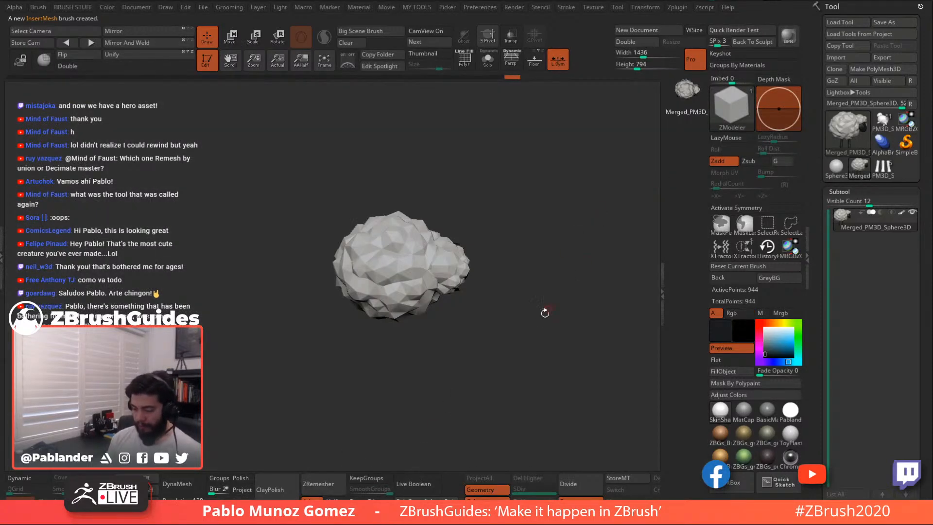
drag(546, 313, 599, 203)
drag(576, 264, 575, 214)
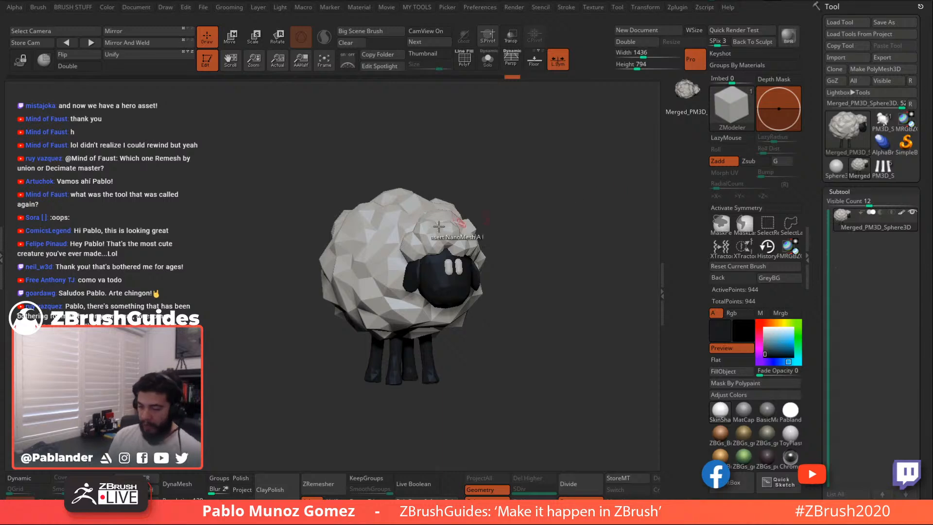
Unify the sheep mesh's size and open the brush management options
click(127, 57)
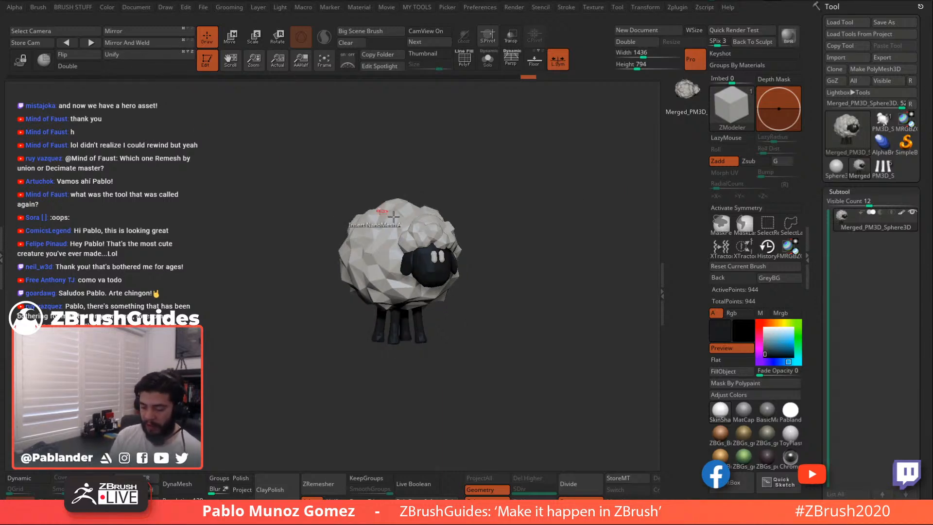
click(41, 8)
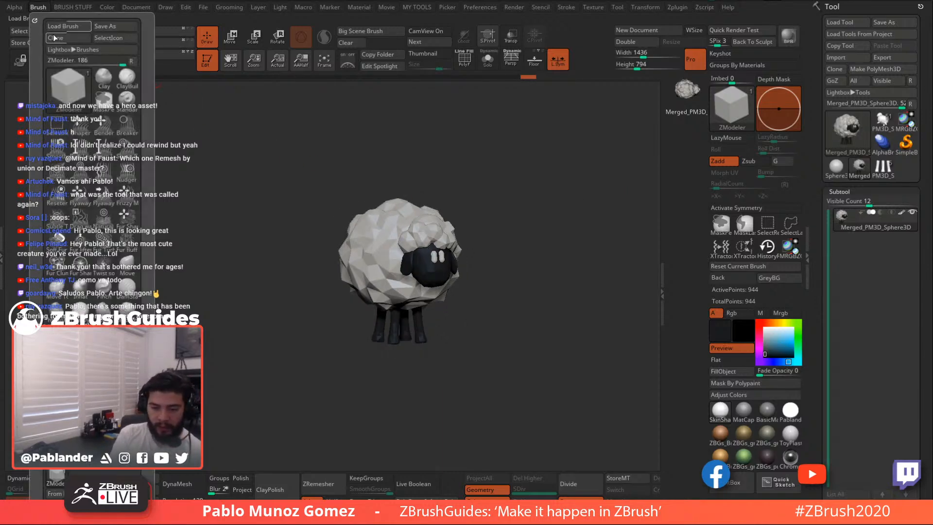
Dock the Brush palette in the side tray and load the low-poly sheep mesh into the ZModeler brush
click(36, 21)
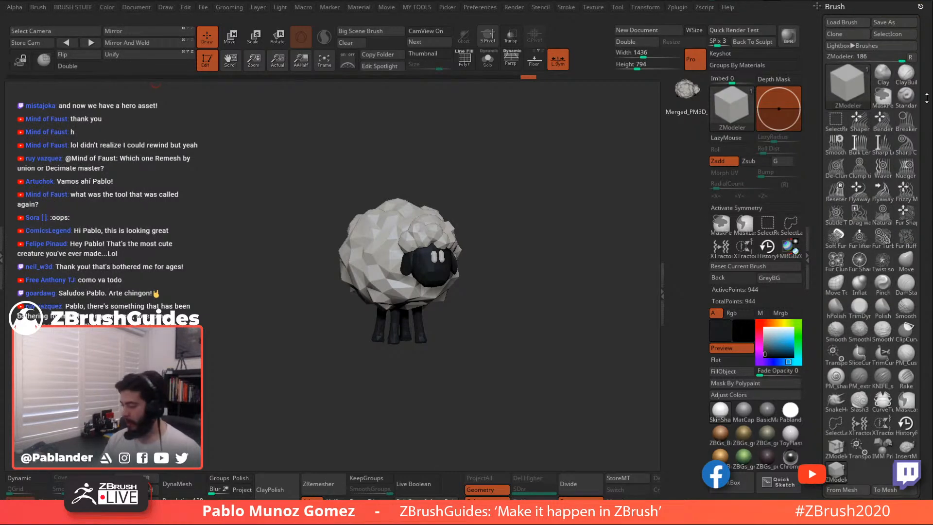
click(913, 56)
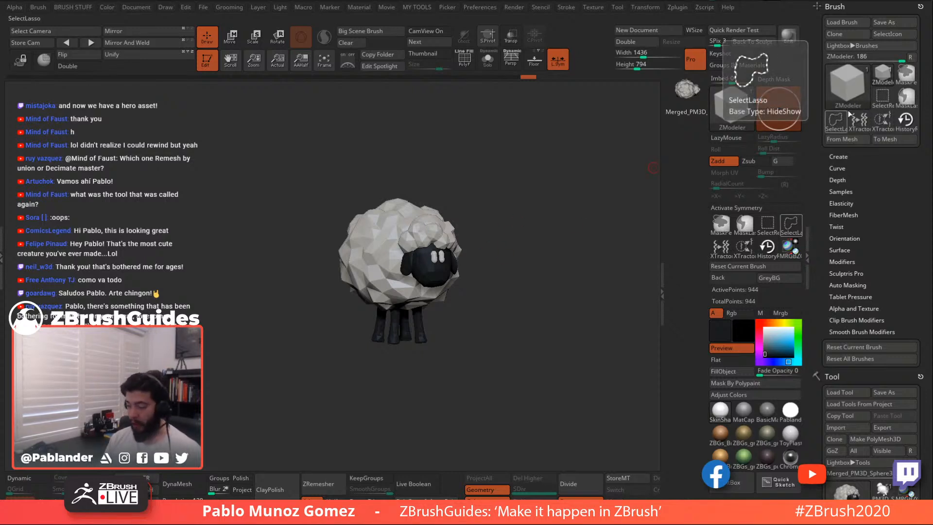
click(896, 34)
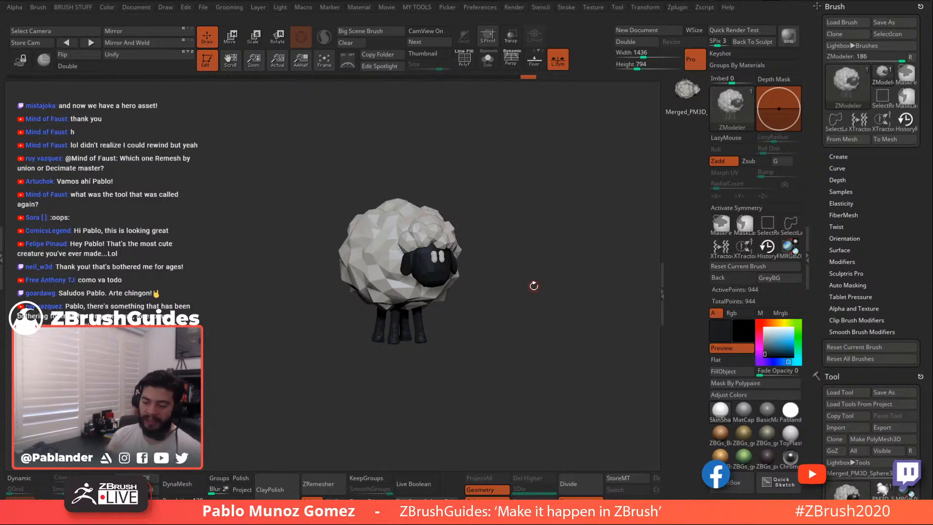
Switch the active tool from the merged low-poly sheep to the PM3D_Sphere3D3 scene tool
mouse_move(487, 217)
mouse_down()
mouse_move(481, 238)
mouse_move(483, 227)
mouse_up()
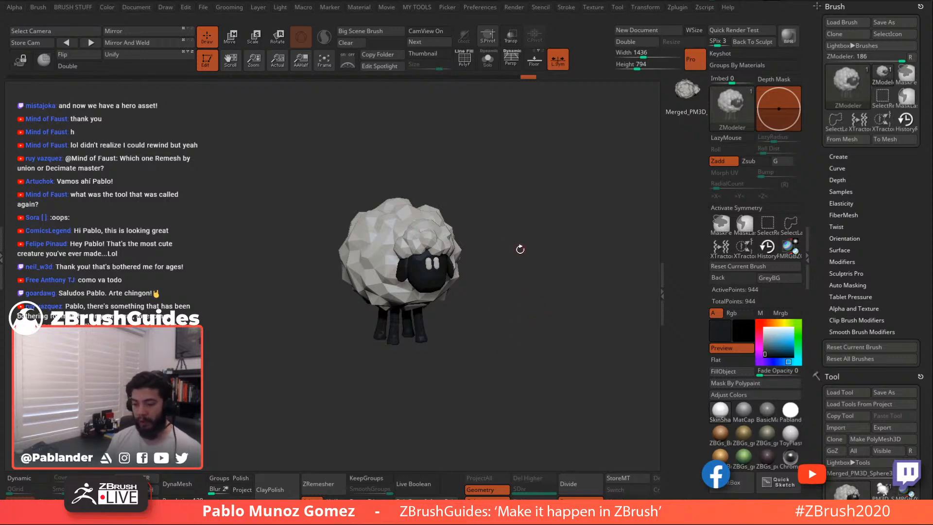
mouse_move(520, 249)
mouse_down()
mouse_move(518, 269)
mouse_move(527, 265)
mouse_move(506, 282)
mouse_move(541, 247)
mouse_up()
drag(557, 249, 542, 244)
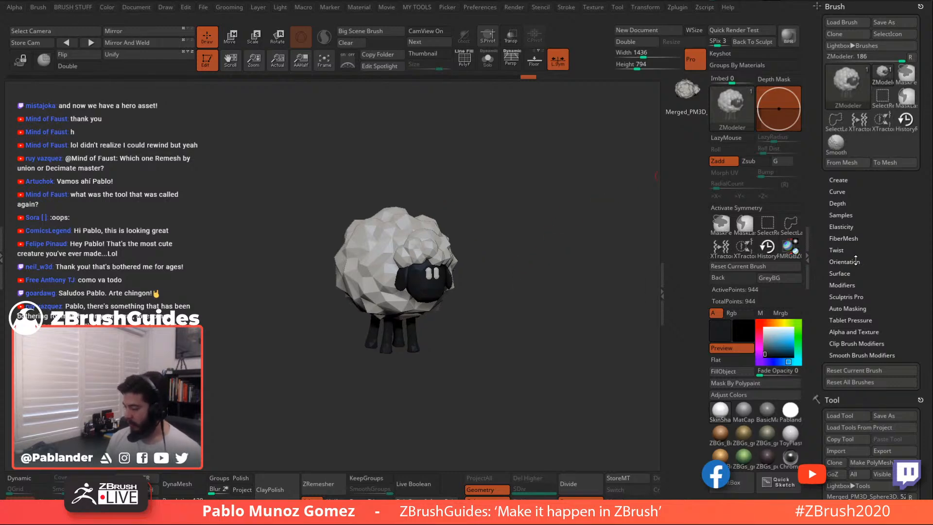
scroll(850, 252, down, 10)
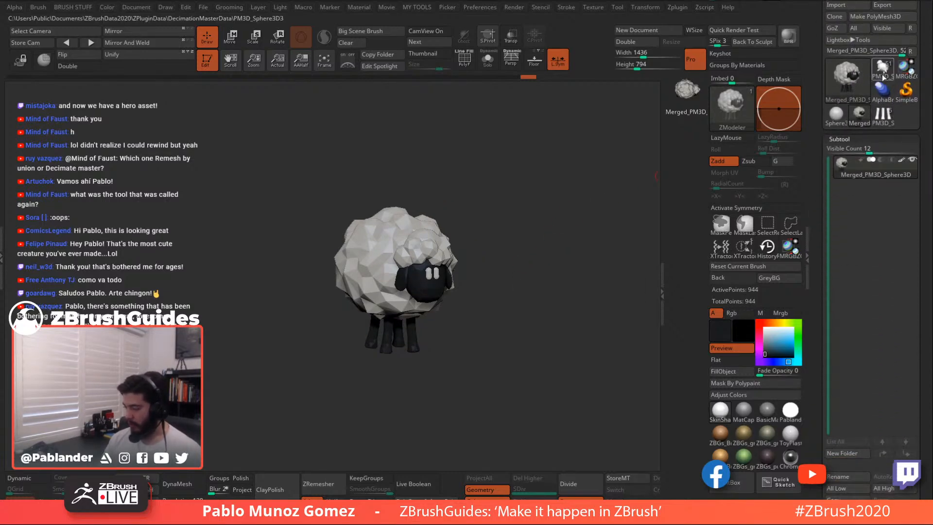
click(883, 69)
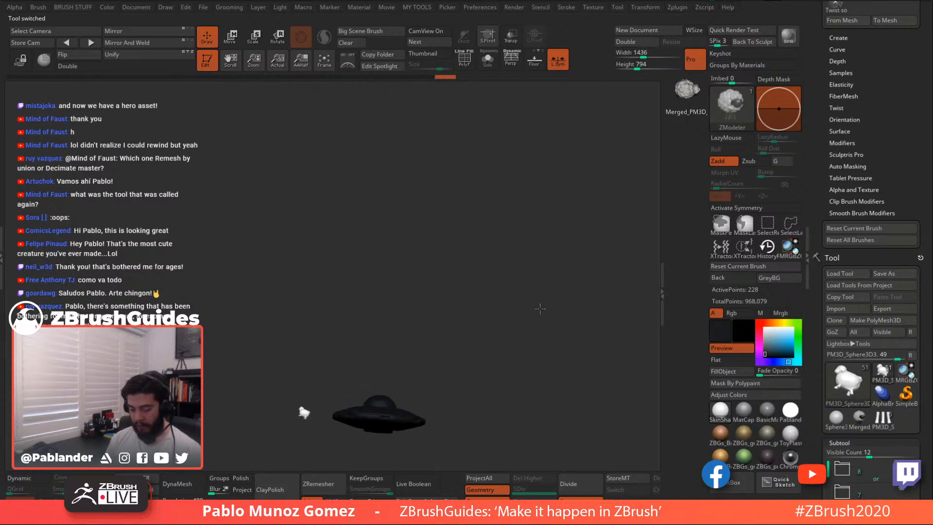
Examine the hill scene with the house, trees, scattered sheep and flying saucer from several angles
drag(534, 197, 583, 231)
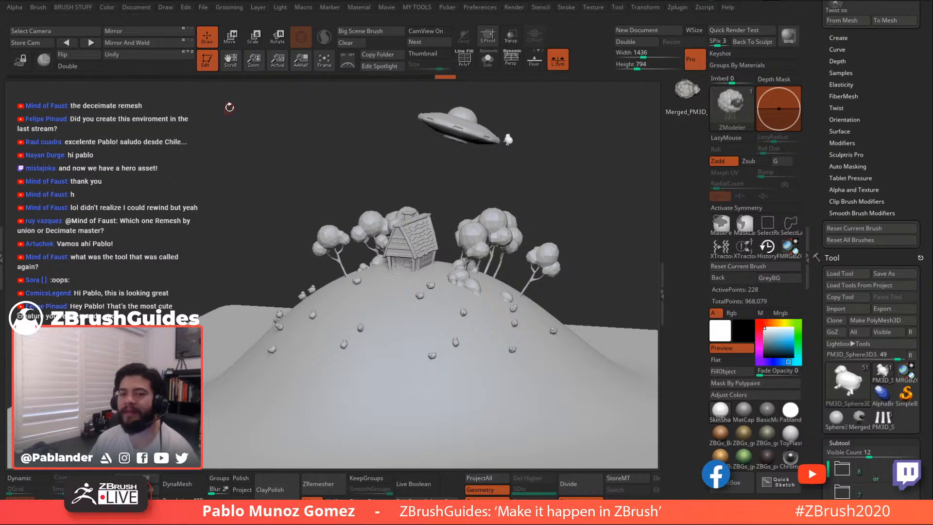
drag(335, 160, 284, 130)
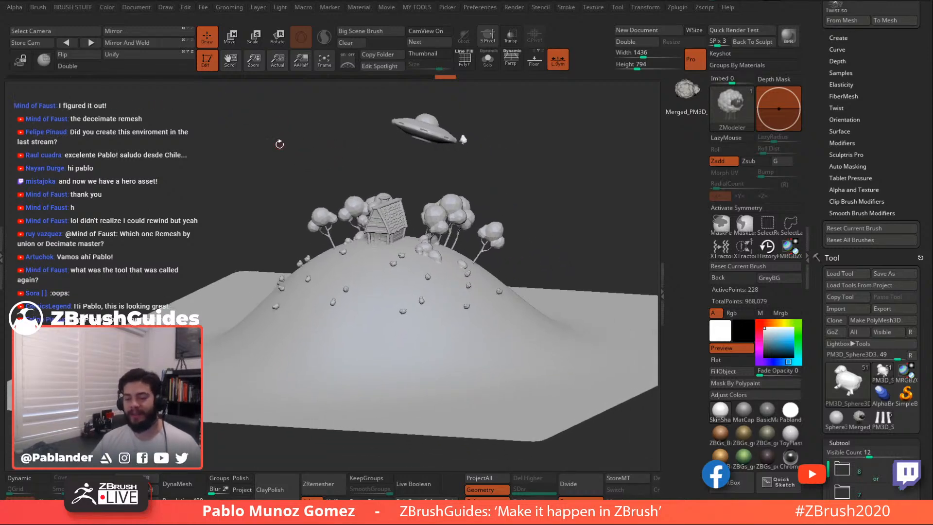
drag(341, 157, 382, 170)
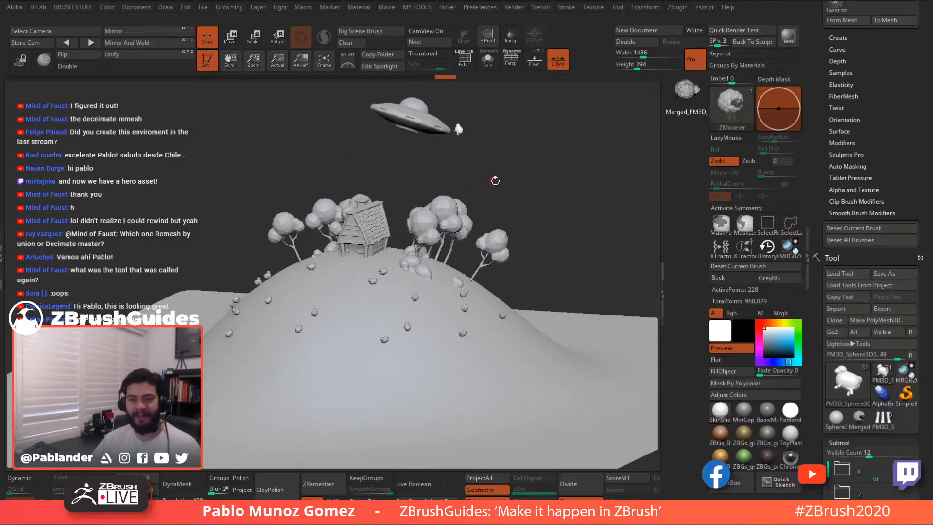
mouse_move(494, 179)
alt+mouse_down()
mouse_move(511, 183)
mouse_move(502, 179)
alt+mouse_up()
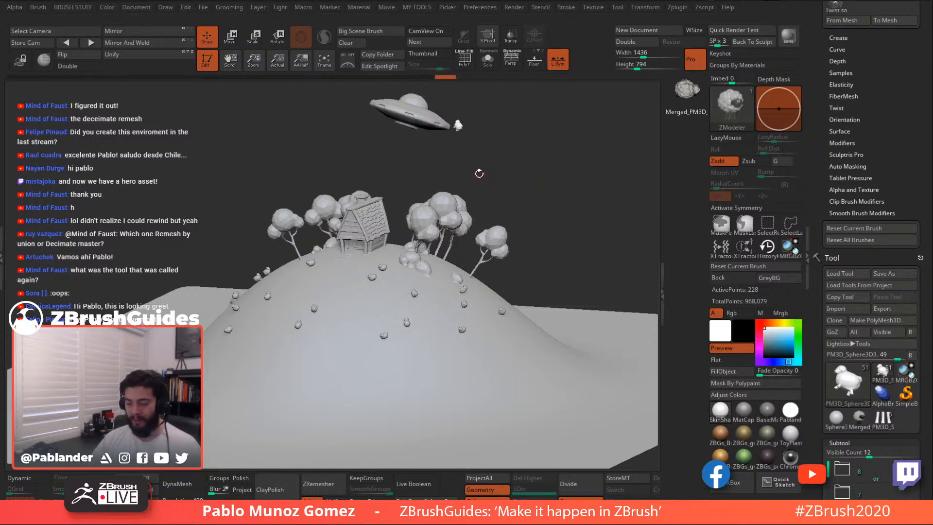
drag(477, 175, 497, 173)
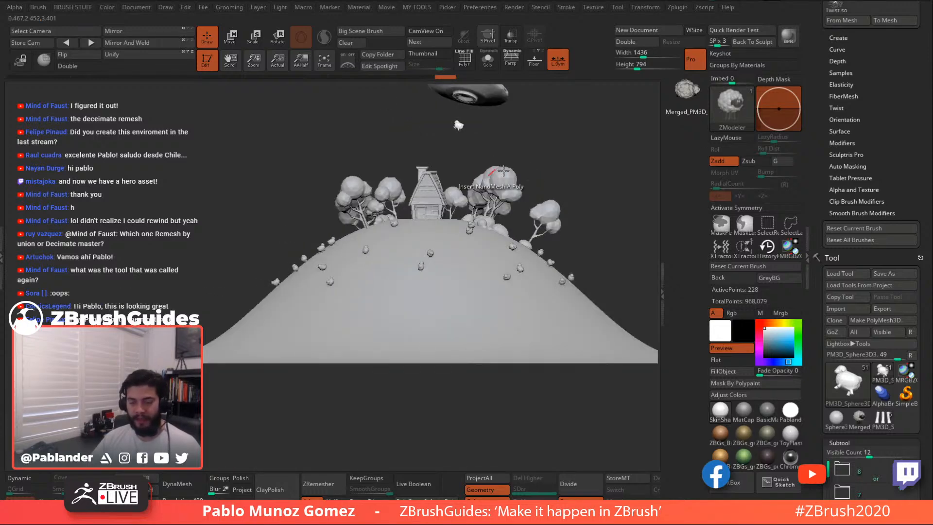
drag(519, 139, 509, 150)
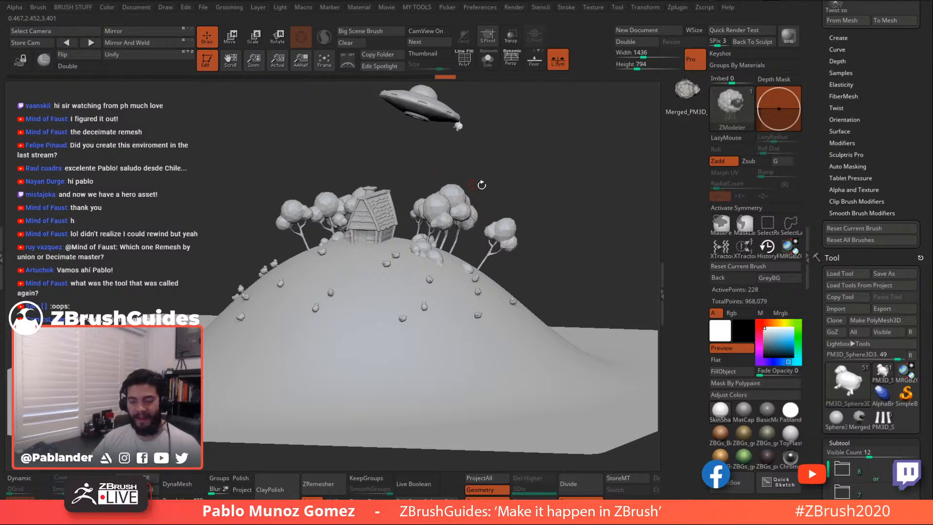
alt+drag(493, 187, 508, 184)
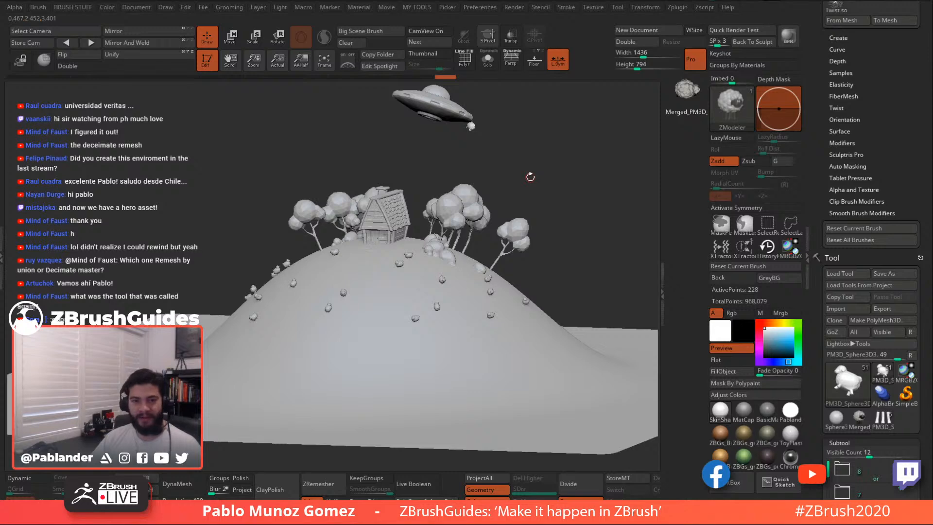
mouse_move(511, 162)
mouse_down()
mouse_move(512, 178)
mouse_move(509, 156)
mouse_up()
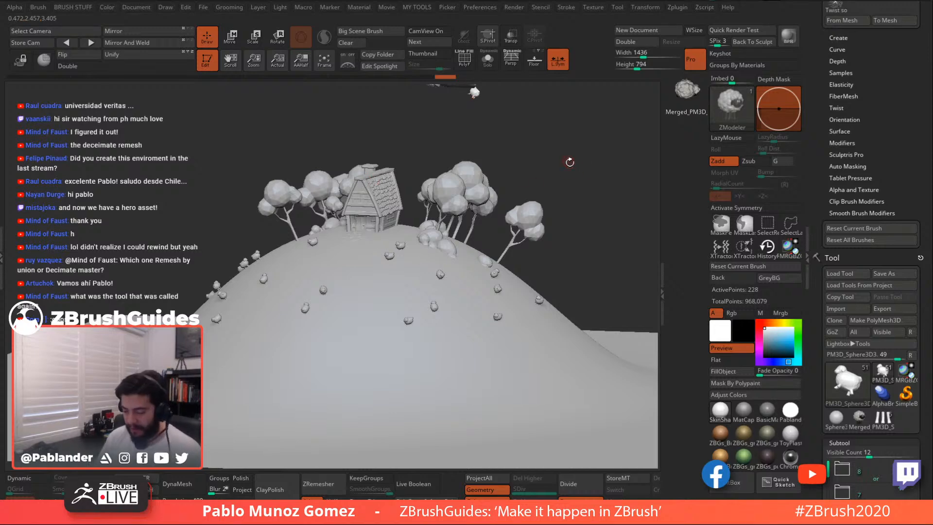
drag(567, 158, 530, 173)
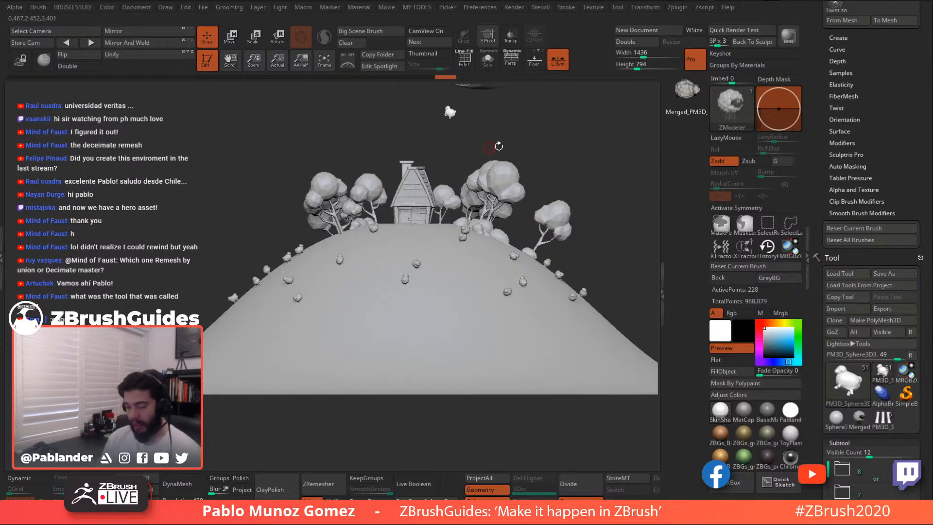
drag(559, 140, 540, 163)
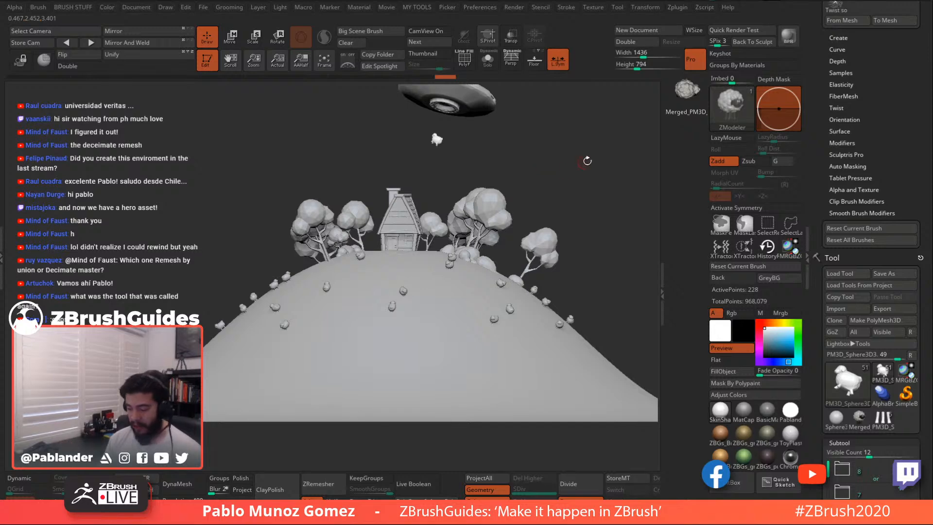
Select the PM3D_Terrain3D3 subtool holding the scattered sheep and isolate it with Solo
drag(850, 432, 850, 43)
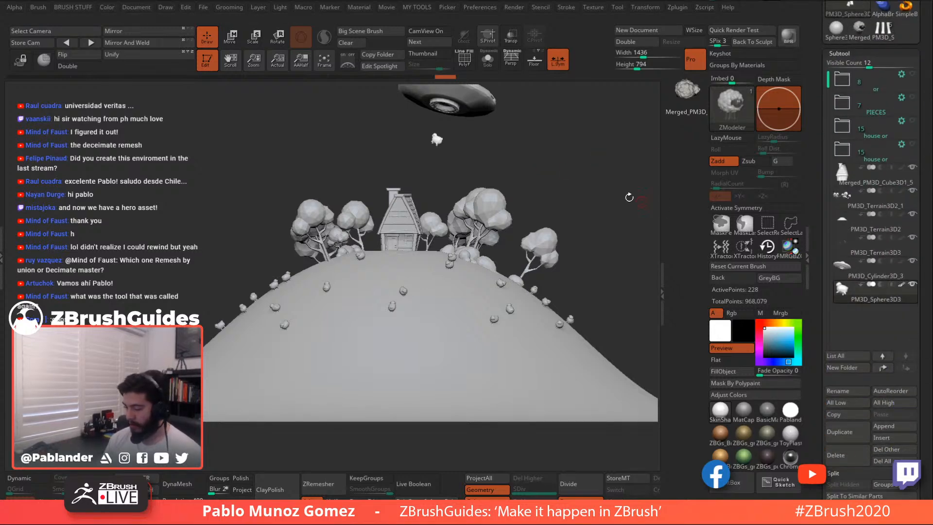
alt+drag(613, 226, 585, 246)
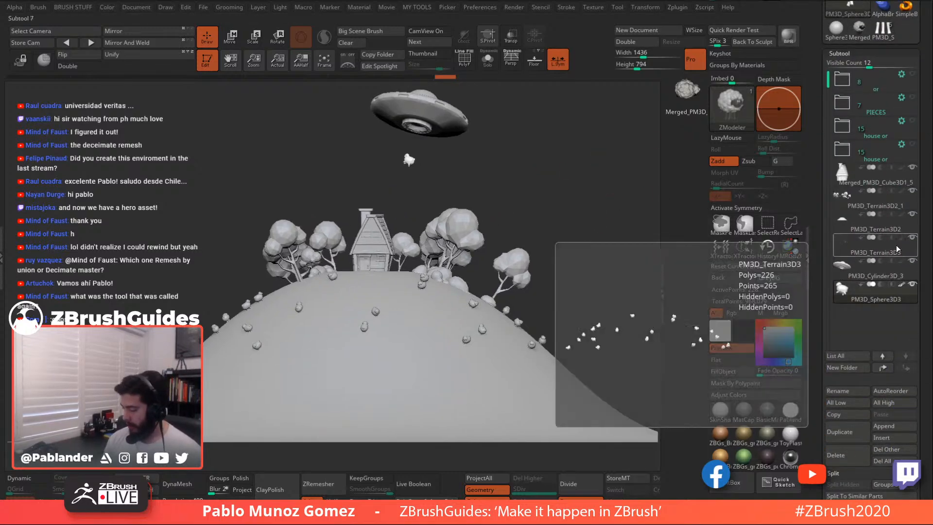
click(893, 252)
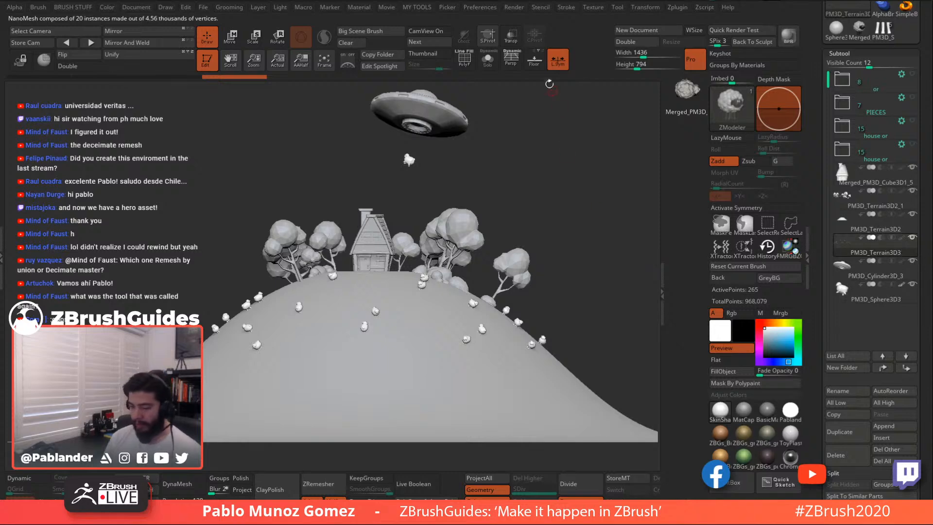
click(488, 59)
drag(533, 235, 539, 187)
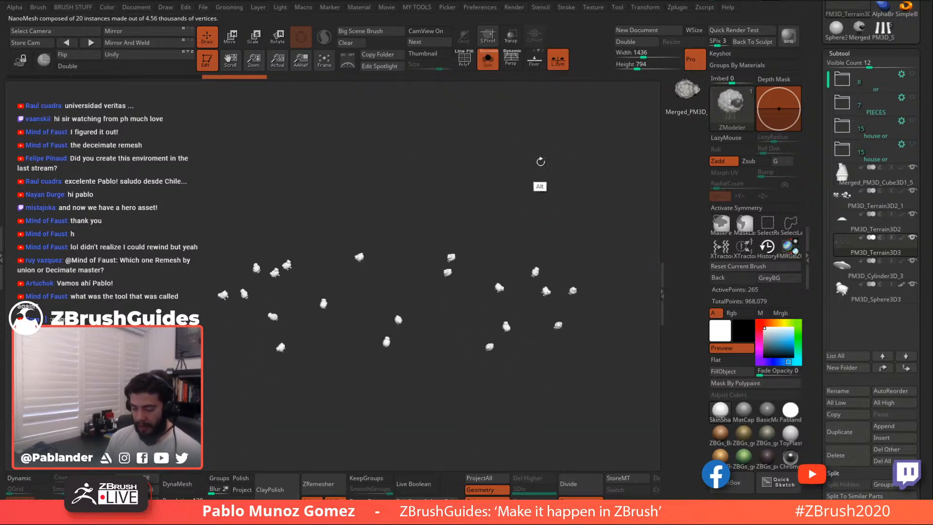
drag(350, 310, 471, 289)
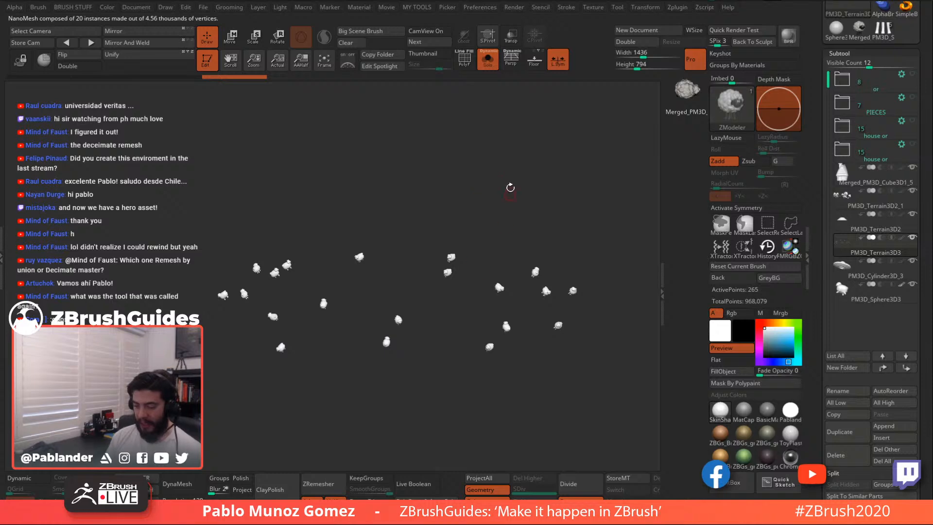
Show the placement polygons of the NanoMesh on the PM3D_Terrain3D3 subtool
drag(815, 190, 821, 151)
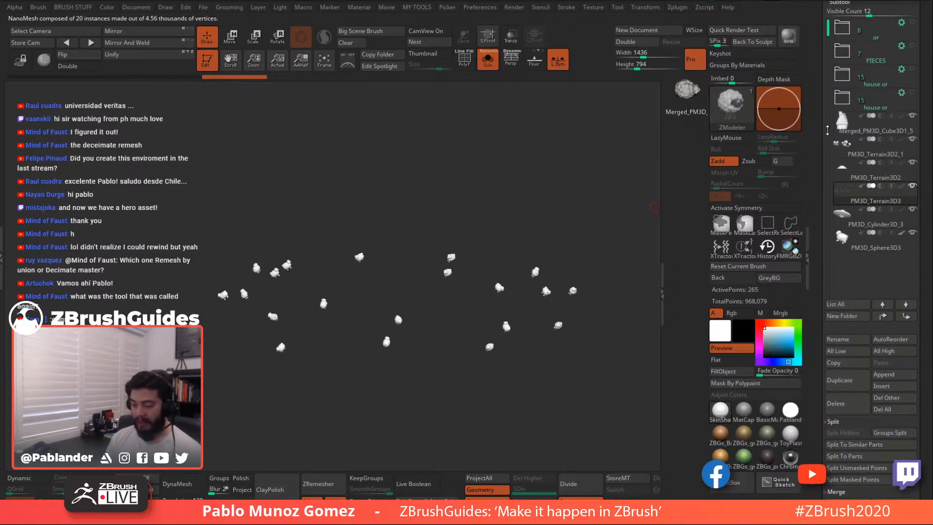
drag(826, 184, 818, 82)
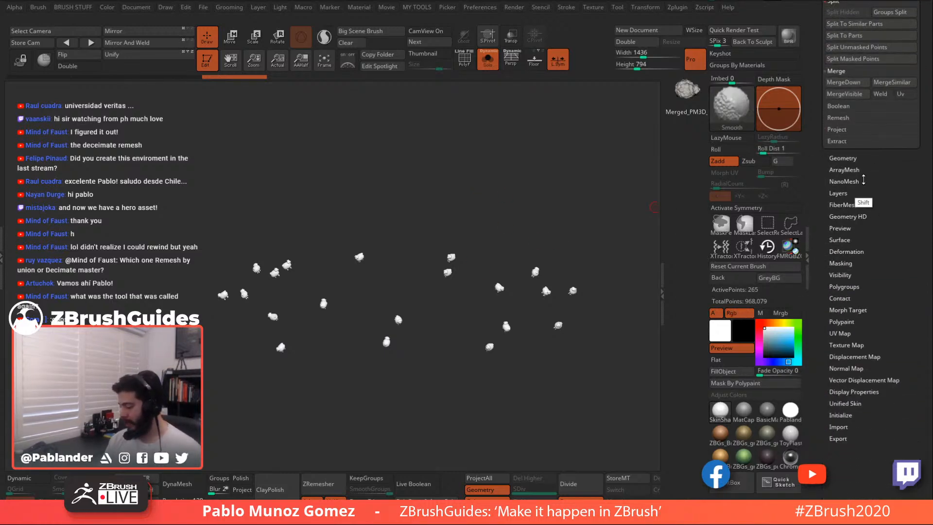
click(844, 181)
drag(901, 185, 901, 118)
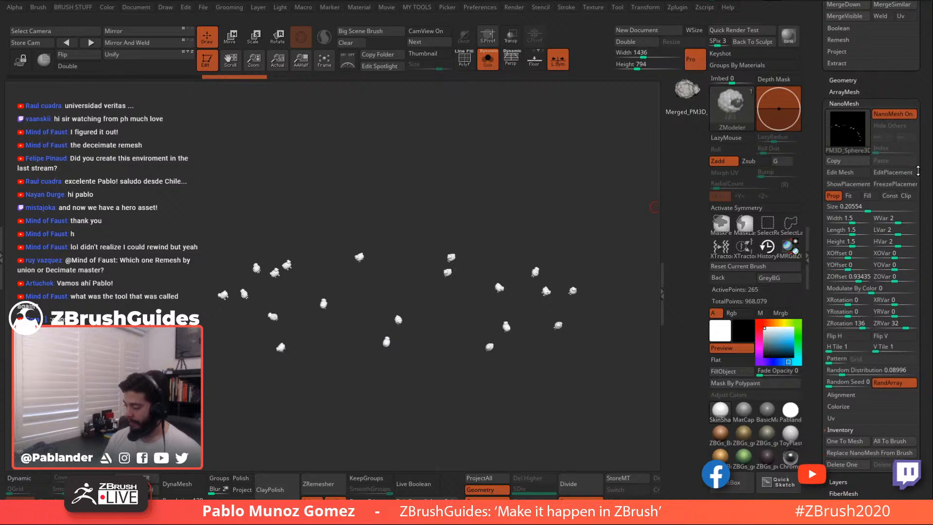
drag(920, 171, 922, 146)
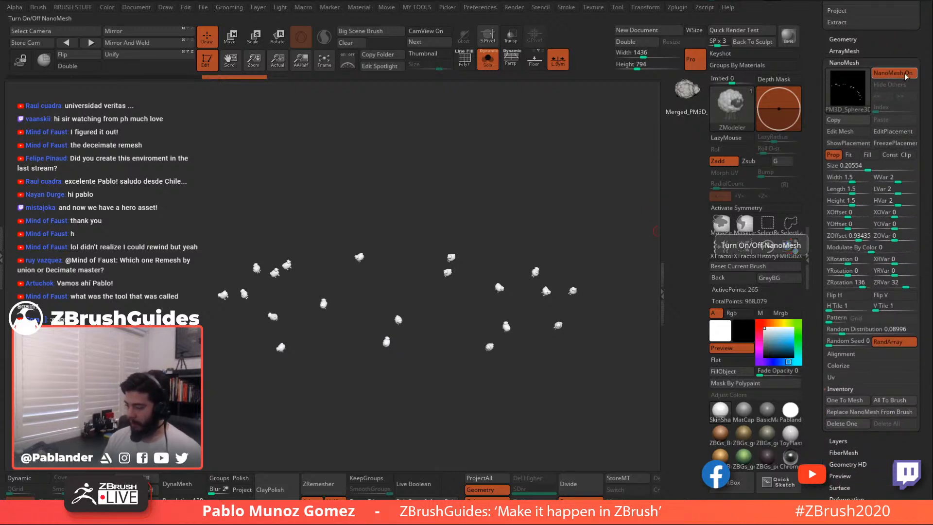
click(850, 143)
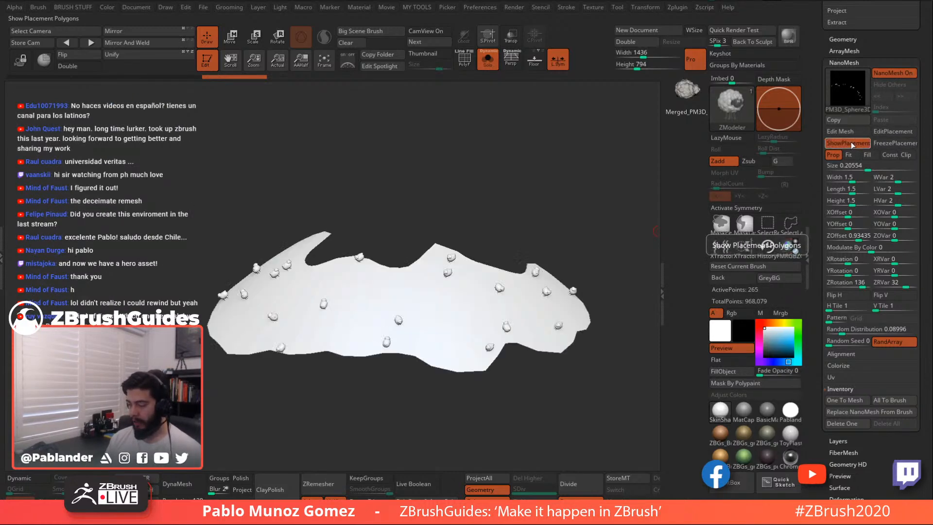
Turn on the polyframe display for the isolated terrain piece and delete its existing sheep NanoMesh
click(467, 66)
drag(479, 194, 509, 227)
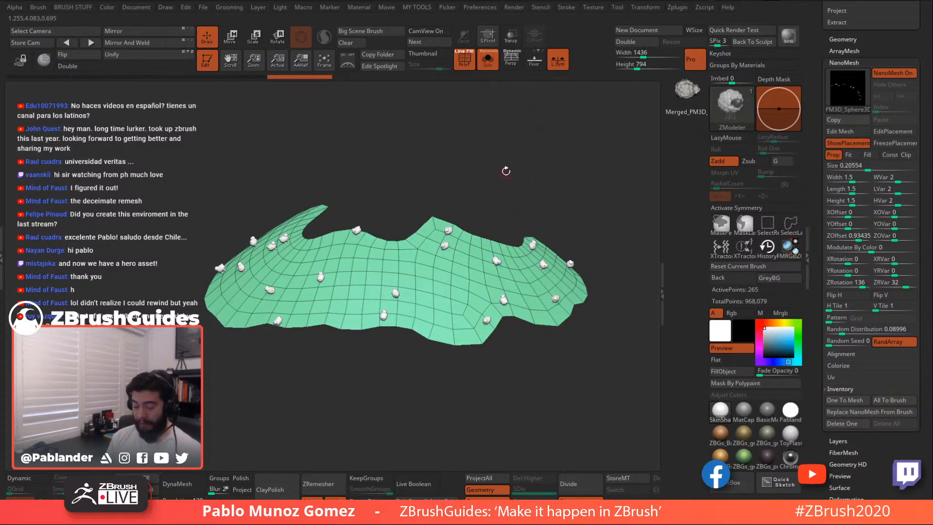
mouse_move(526, 183)
mouse_down()
mouse_move(526, 200)
mouse_move(520, 180)
mouse_up()
alt+drag(512, 248, 521, 233)
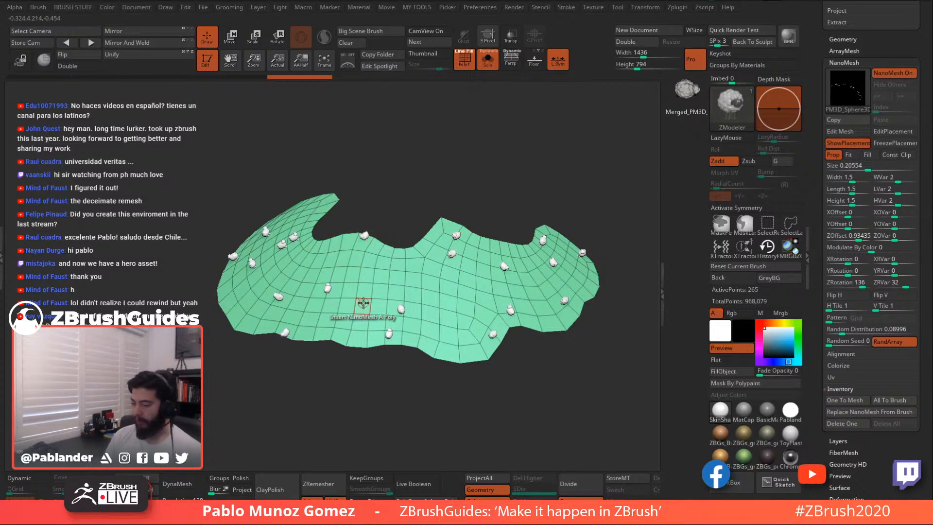
alt+drag(524, 193, 492, 175)
key(space)
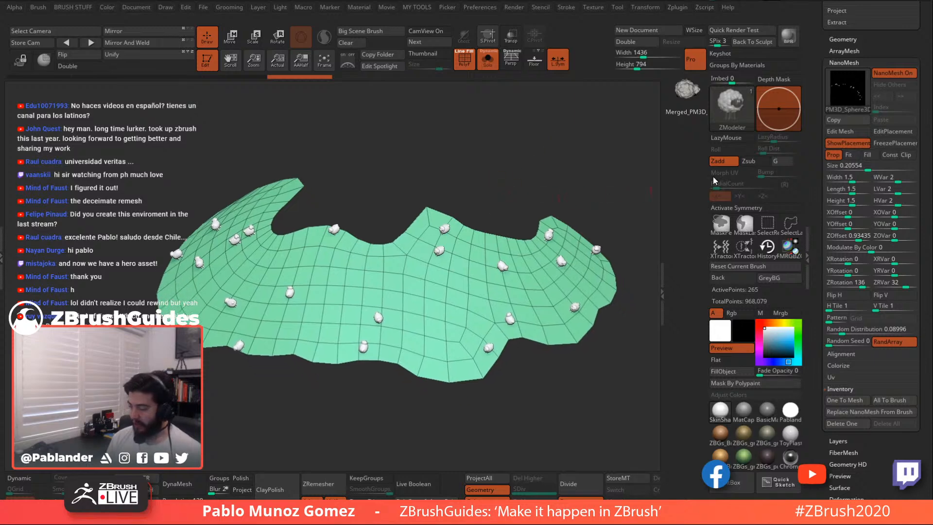
click(852, 425)
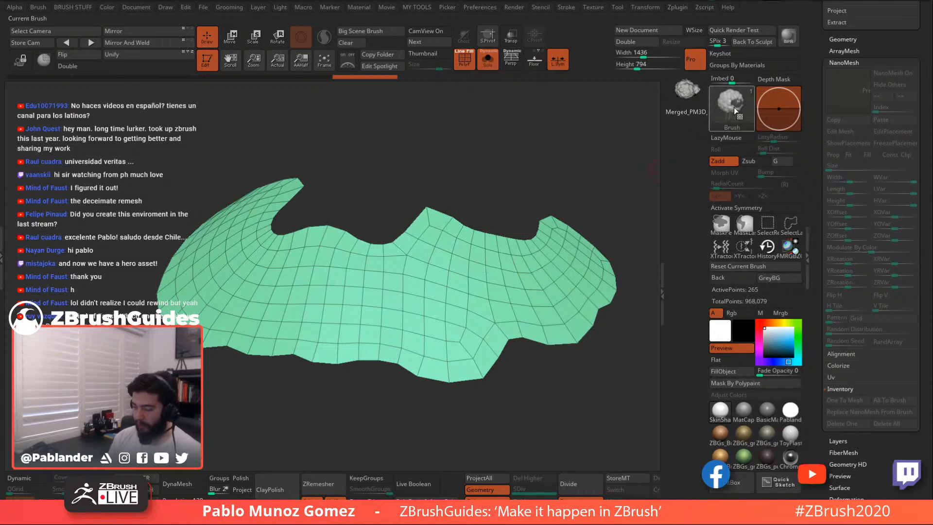
Try inserting the new sheep NanoMesh on a single polygon, and set the ZModeler Insert NanoMesh target to Polygroup All
click(463, 248)
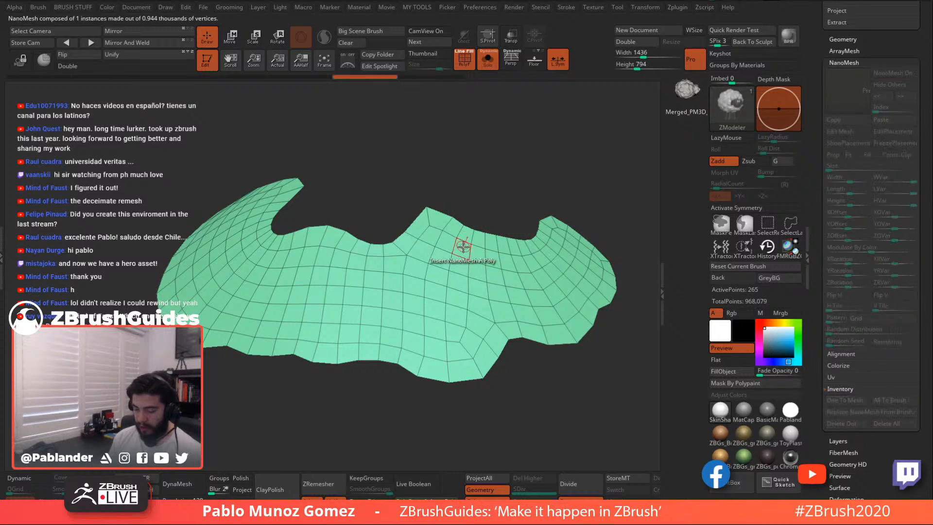
key(space)
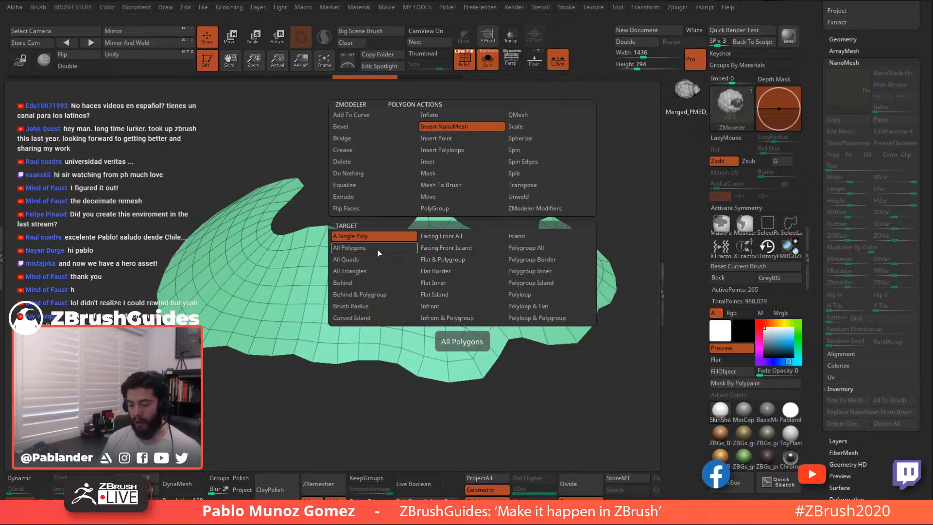
click(533, 248)
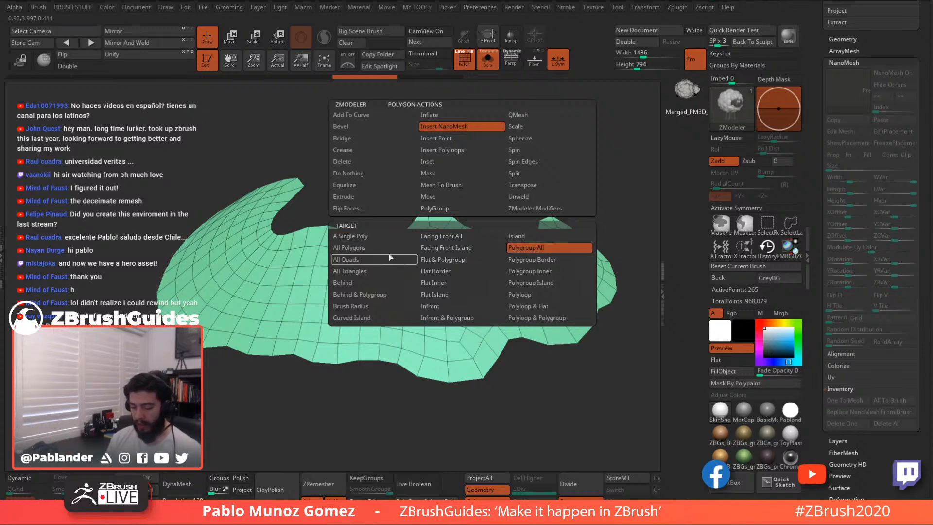
click(387, 249)
click(545, 249)
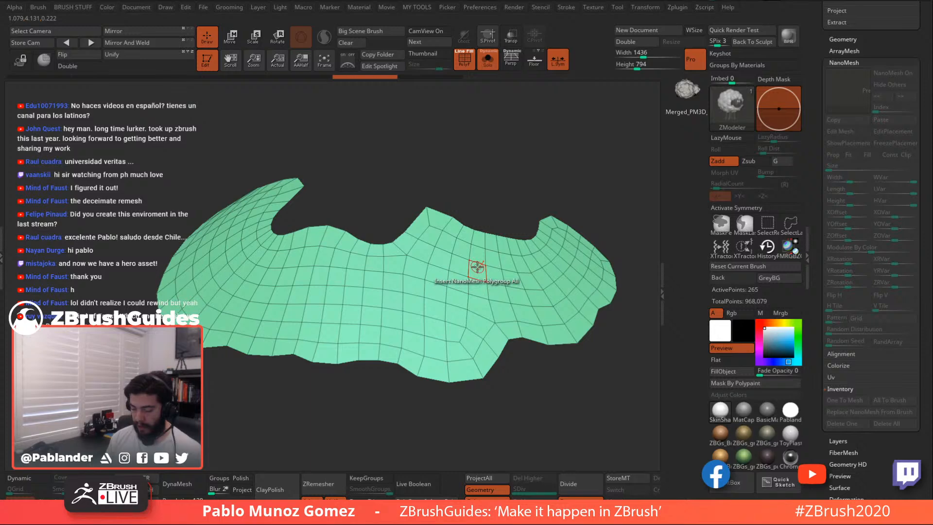
Insert the sheep NanoMesh across all polygons of the terrain's polygroup and set its ZRotation to 0
key(space)
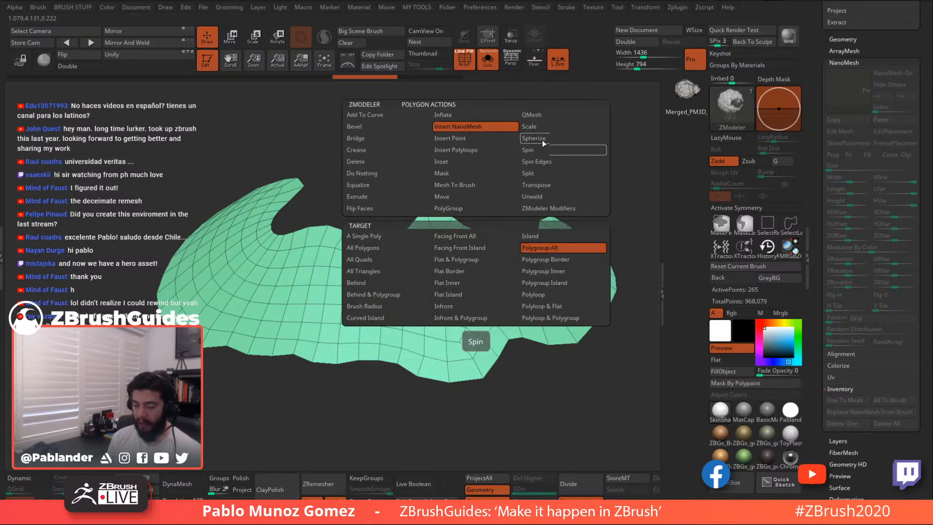
mouse_move(495, 259)
mouse_down()
mouse_move(499, 272)
mouse_move(507, 264)
mouse_up()
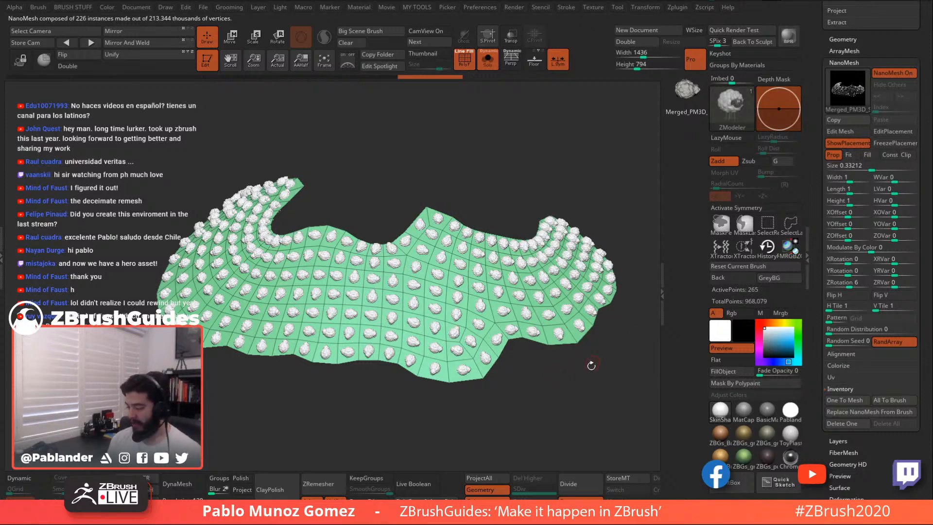
mouse_move(591, 365)
mouse_down()
mouse_move(587, 356)
mouse_move(575, 391)
mouse_move(575, 362)
mouse_up()
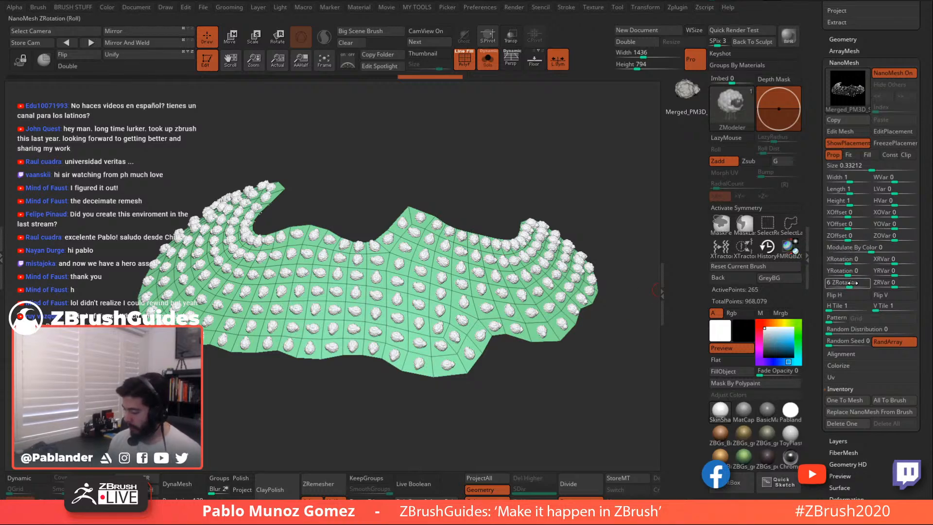
text(0)
key(Return)
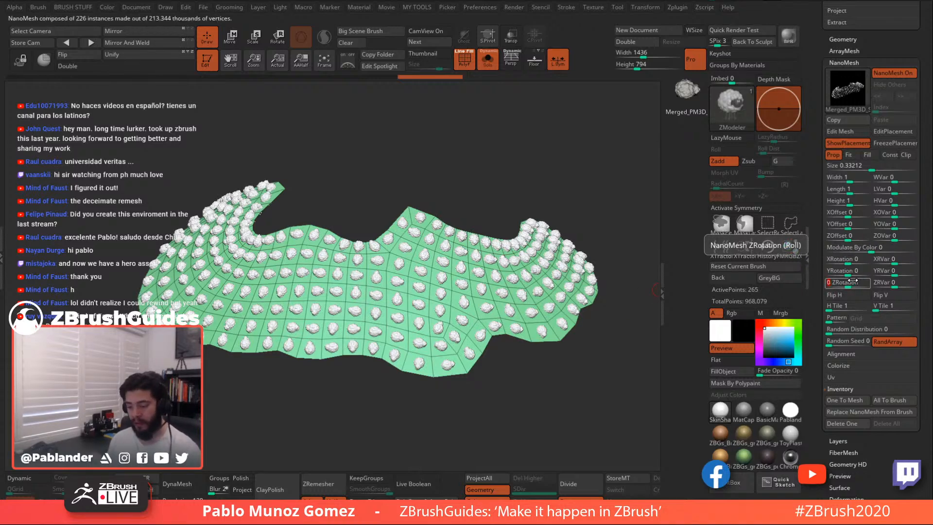
Turn on double-sided display for the terrain and raise the NanoMesh sheep with a ZOffset of about 0.9
drag(583, 377, 576, 341)
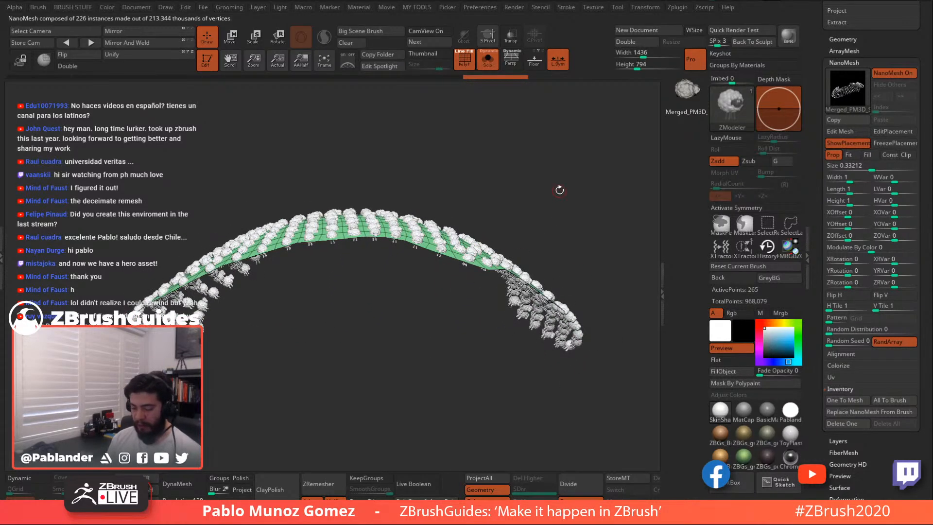
drag(596, 226, 663, 324)
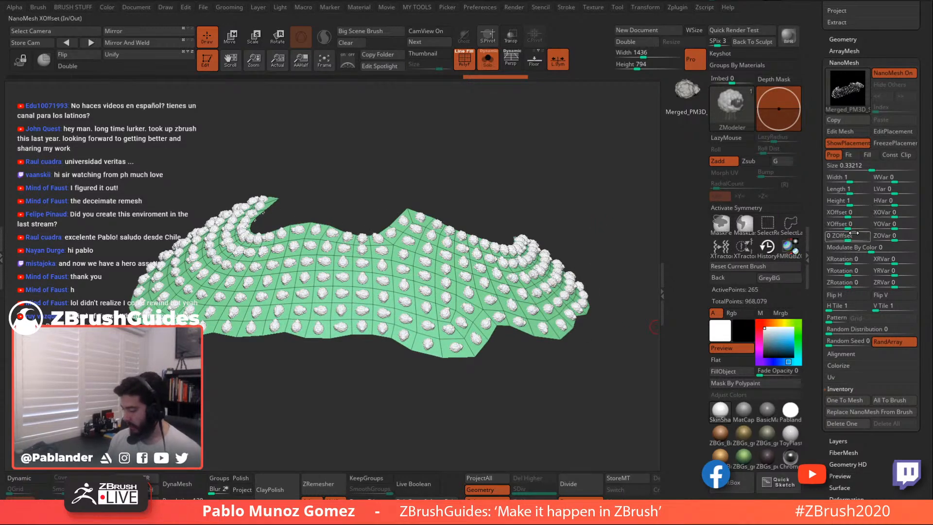
drag(848, 237, 856, 236)
drag(586, 394, 589, 312)
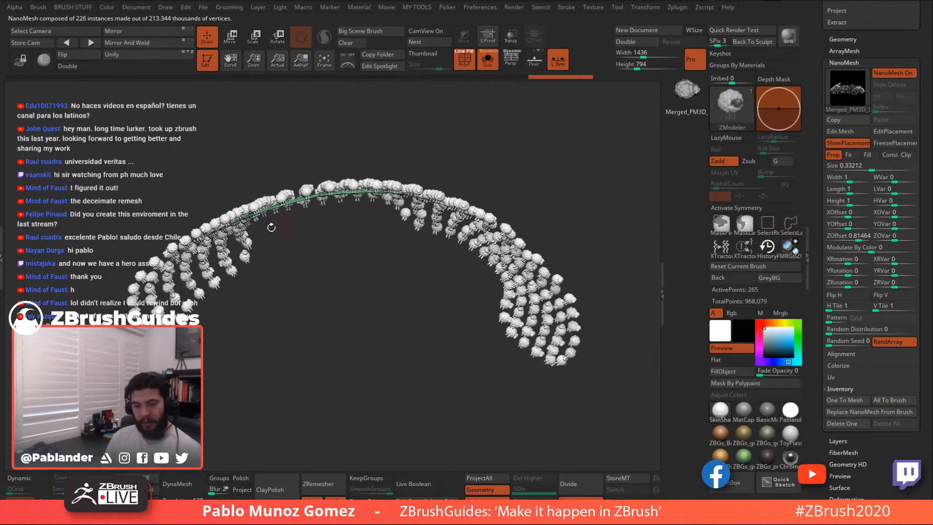
click(79, 66)
drag(605, 230, 593, 175)
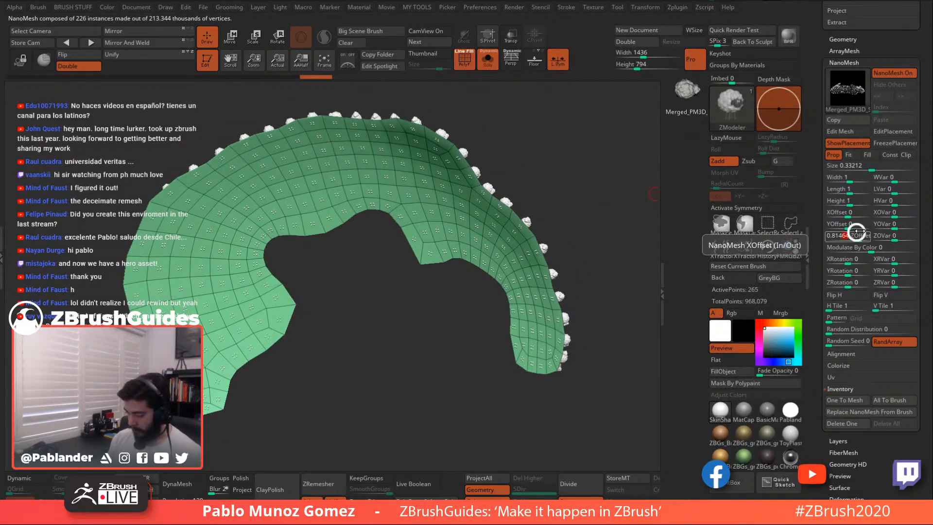
drag(857, 232, 869, 231)
key(space)
click(586, 339)
click(598, 300)
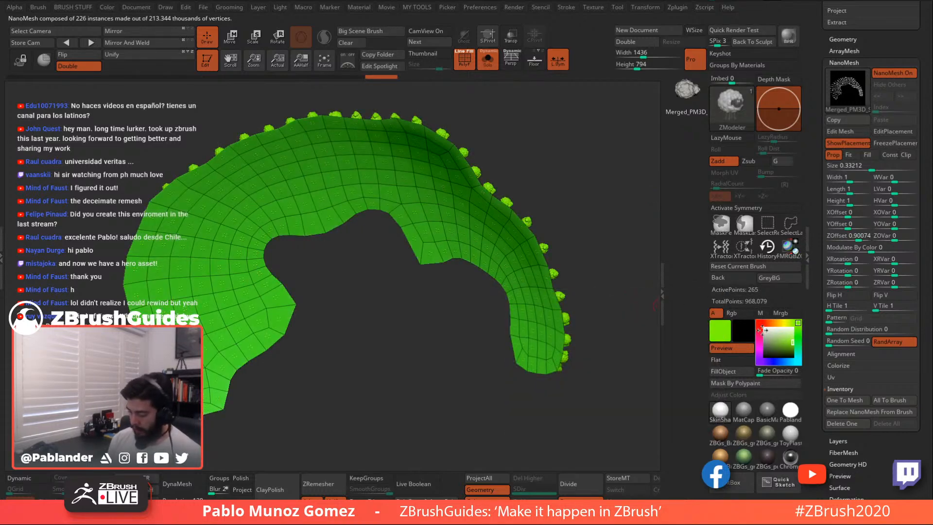
click(760, 324)
click(764, 328)
Set the NanoMesh ZOffset of the sheep to exactly 0.9
drag(568, 232, 564, 324)
drag(604, 289, 540, 311)
drag(542, 363, 524, 340)
click(857, 236)
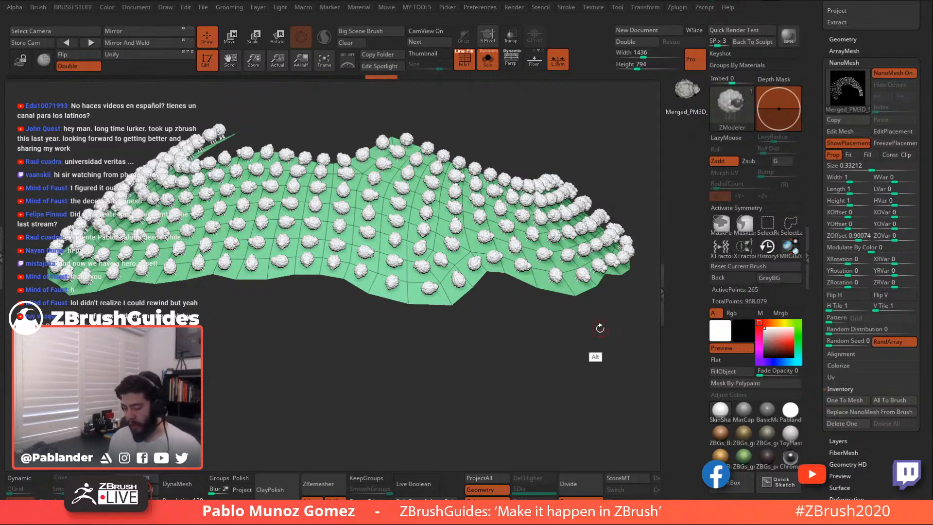
drag(600, 328, 602, 331)
click(861, 236)
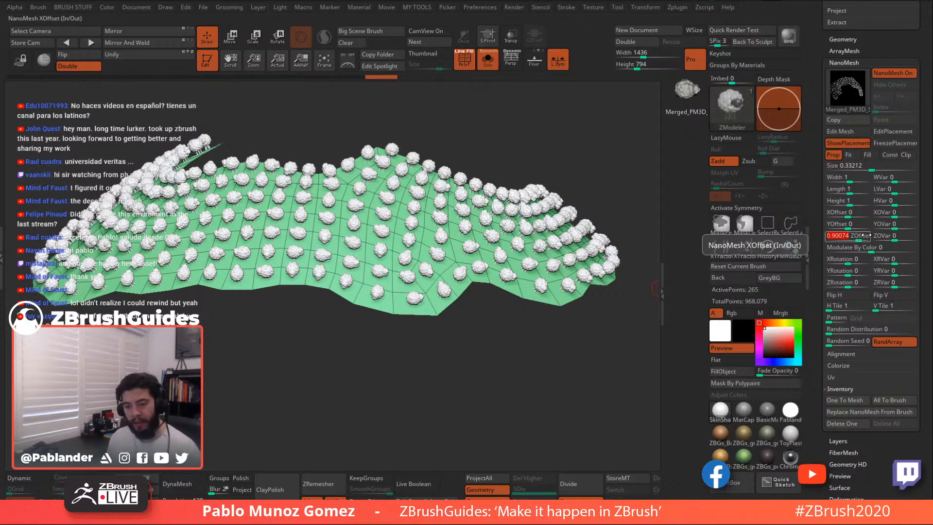
text(0.9)
key(Return)
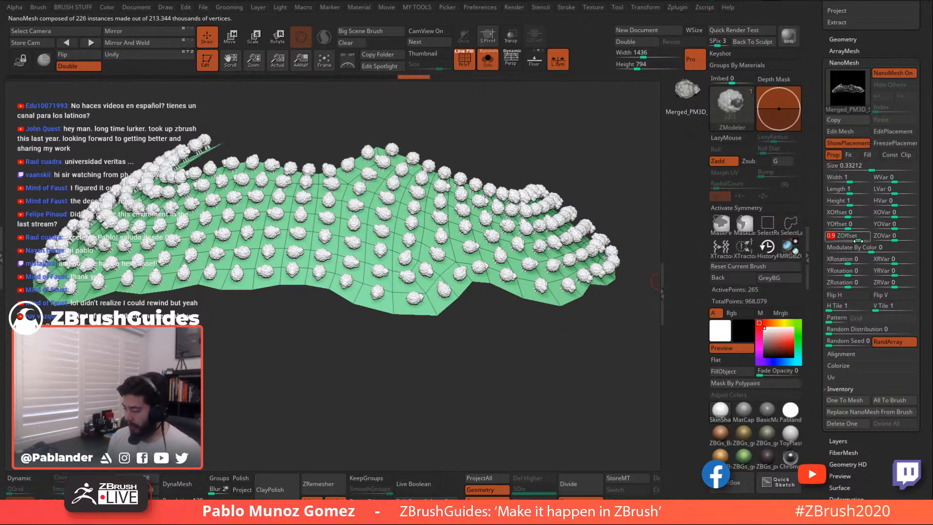
Try finer adjustments of the sheep's ZOffset, ending at about 0.81
mouse_move(860, 236)
mouse_down()
mouse_move(851, 240)
mouse_move(860, 238)
mouse_up()
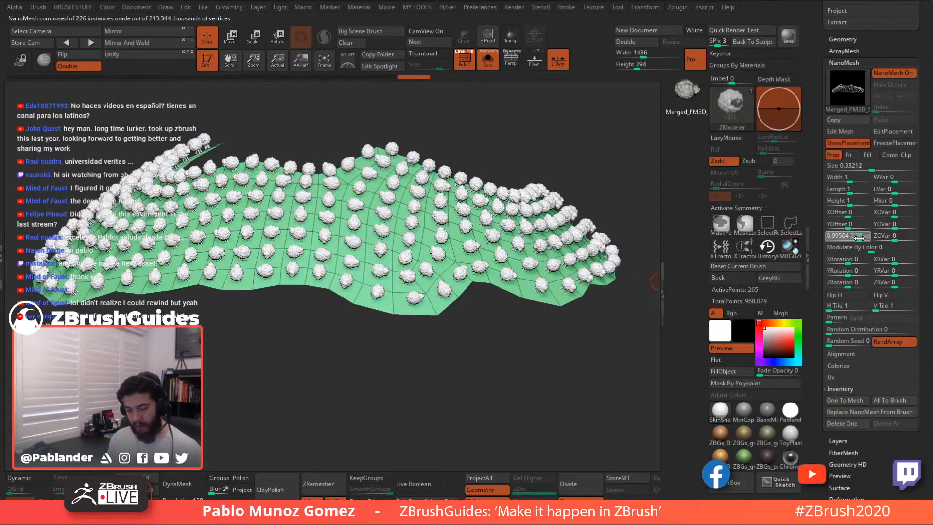
drag(859, 238, 858, 238)
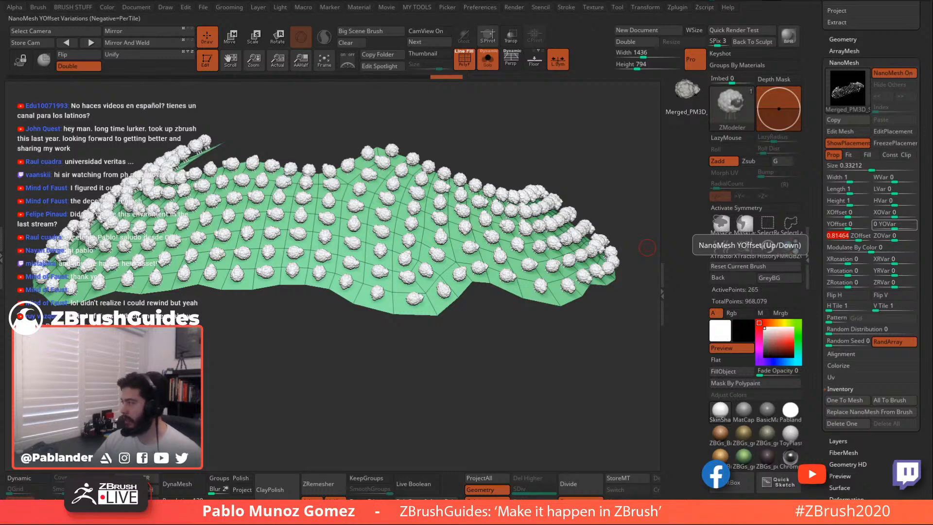
Bring up the screen annotation tool and circle the ZOffset slider's handle with a magenta pen
drag(932, 108, 640, 99)
click(638, 120)
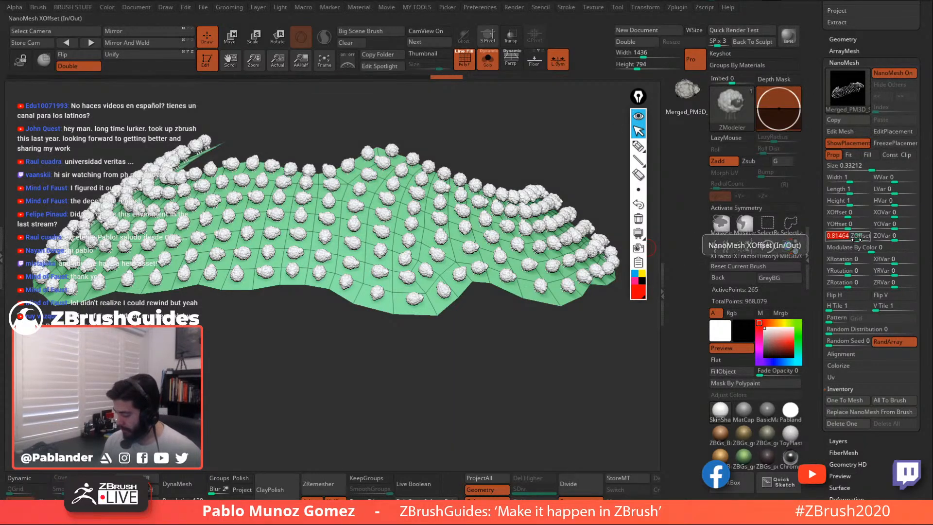
click(639, 146)
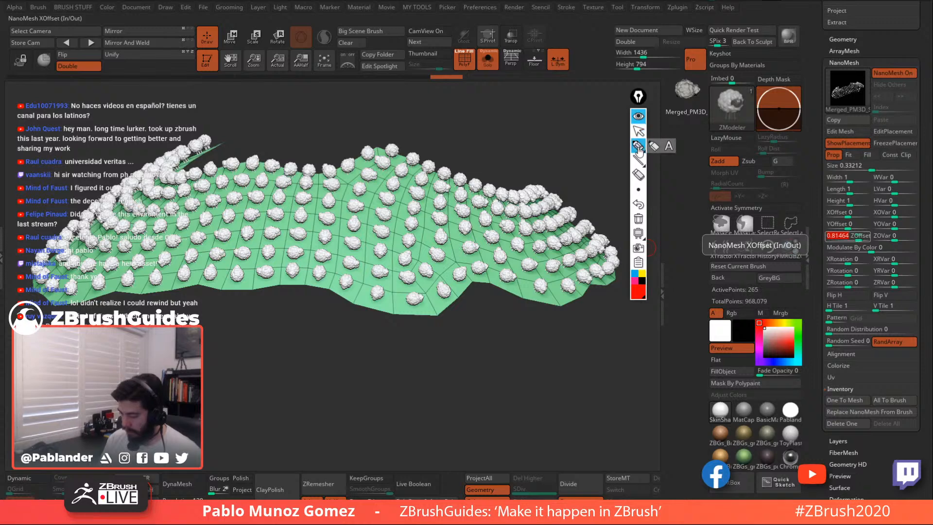
click(640, 291)
click(636, 280)
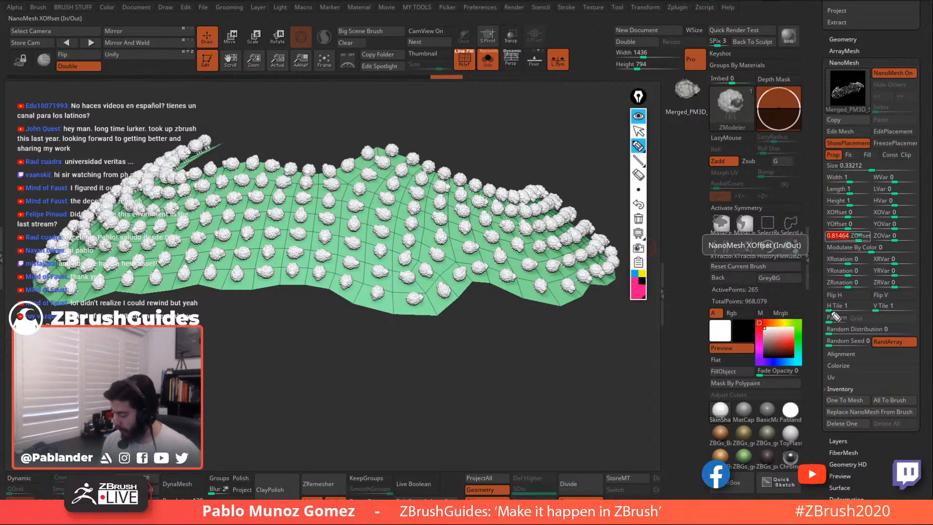
click(639, 290)
click(679, 251)
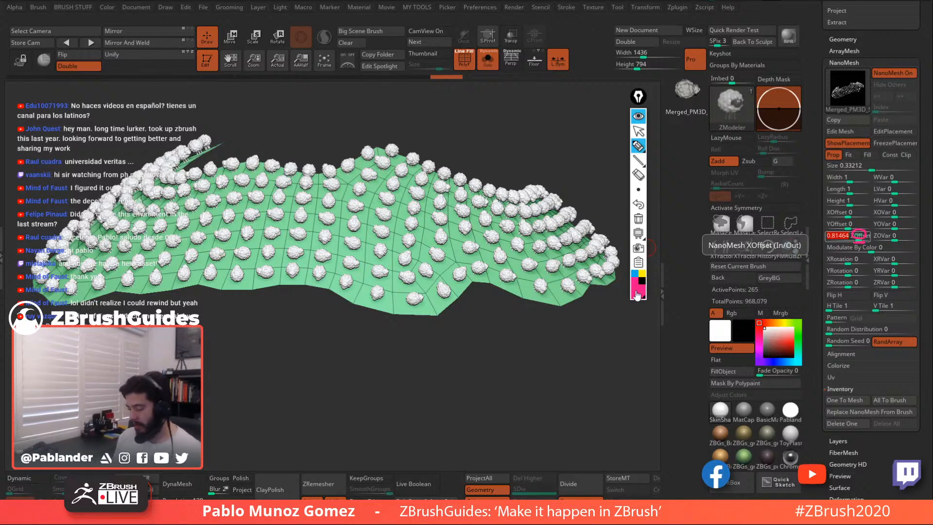
Annotate an enlarged slider below the terrain, with a dark grey frame and a light grey track line inside it
mouse_move(637, 294)
click(657, 277)
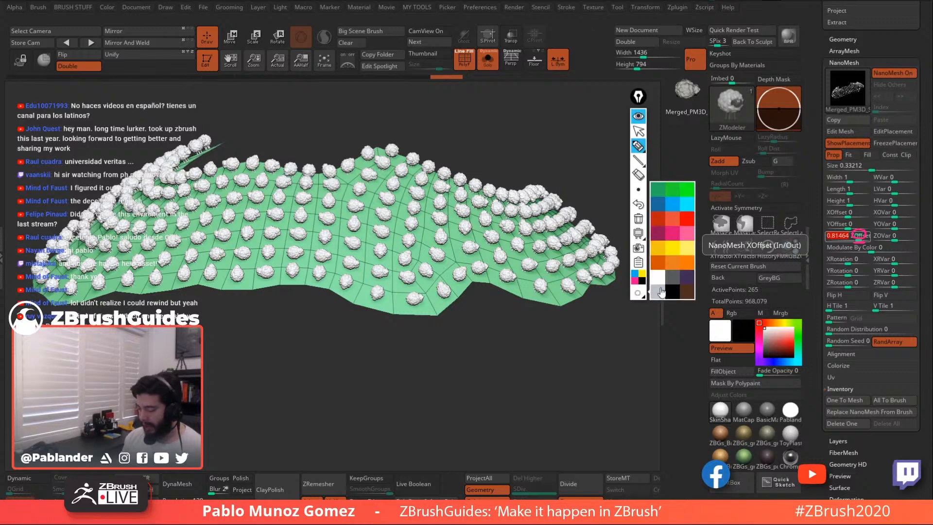
click(660, 291)
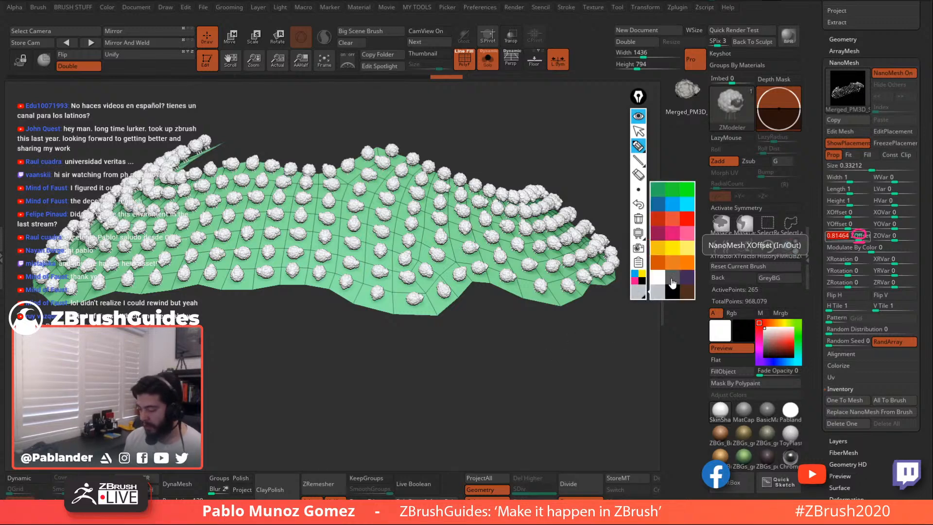
click(661, 297)
drag(441, 352, 634, 351)
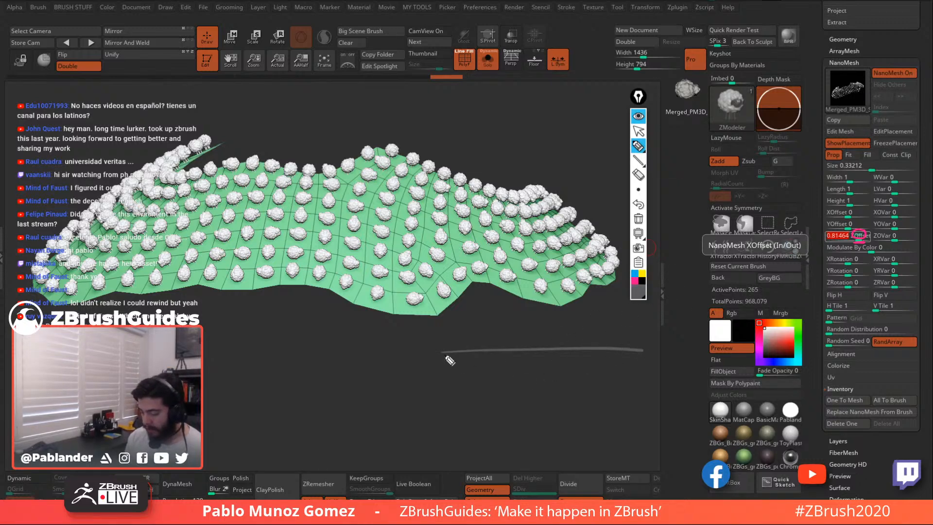
mouse_move(446, 356)
mouse_down()
mouse_move(442, 386)
mouse_move(608, 384)
mouse_move(651, 354)
mouse_up()
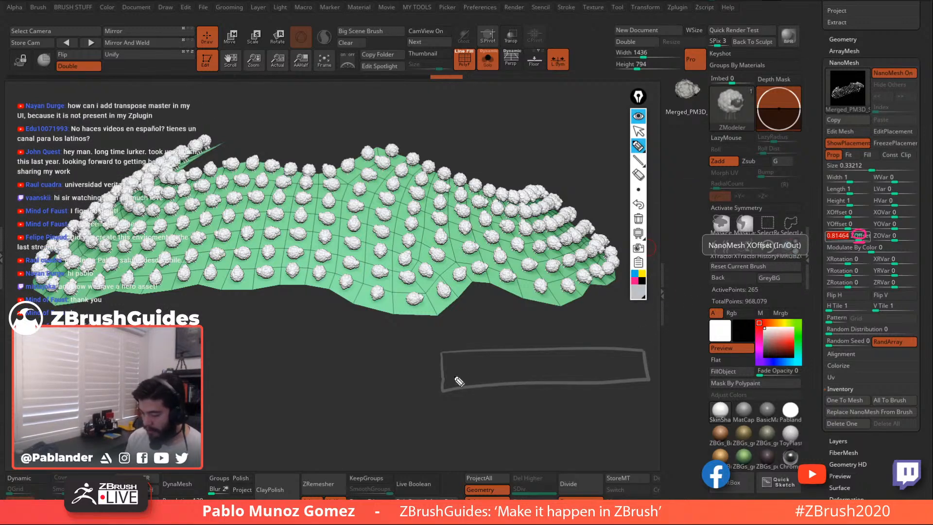
drag(451, 376, 629, 371)
Draw an orange handle on the sketched slider with a hatched orange block above it, and hide the annotations
mouse_move(642, 294)
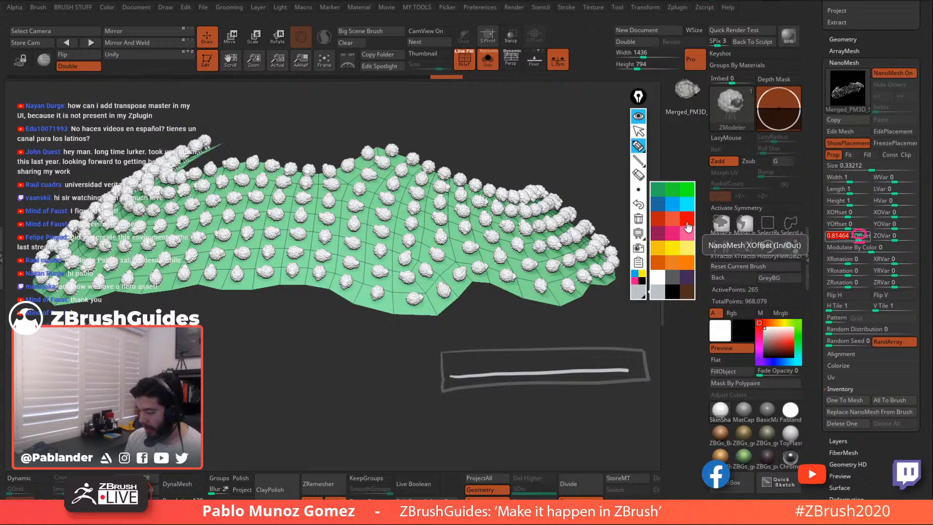
click(686, 263)
mouse_move(586, 372)
mouse_down()
mouse_move(604, 376)
mouse_move(606, 366)
mouse_move(577, 374)
mouse_move(603, 372)
mouse_up()
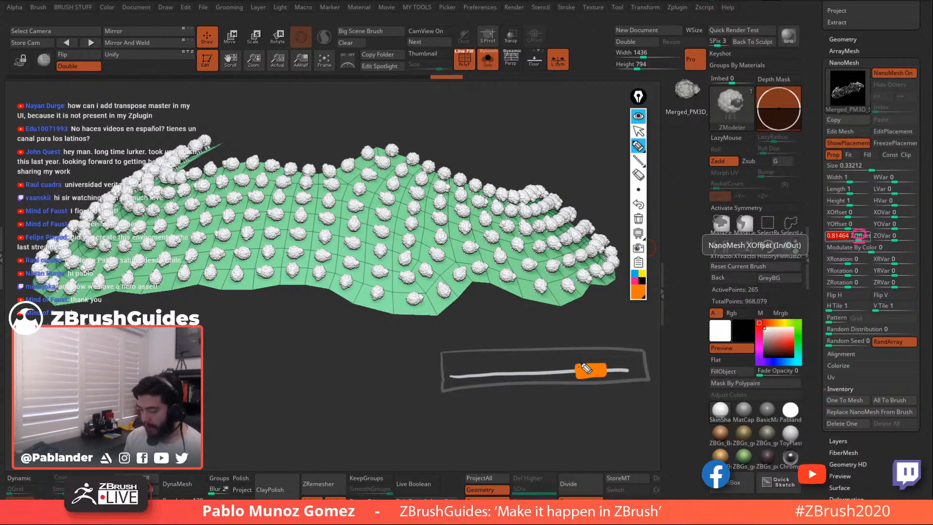
mouse_move(594, 355)
mouse_down()
mouse_move(610, 357)
mouse_move(583, 356)
mouse_move(605, 354)
mouse_move(588, 371)
mouse_move(610, 346)
mouse_up()
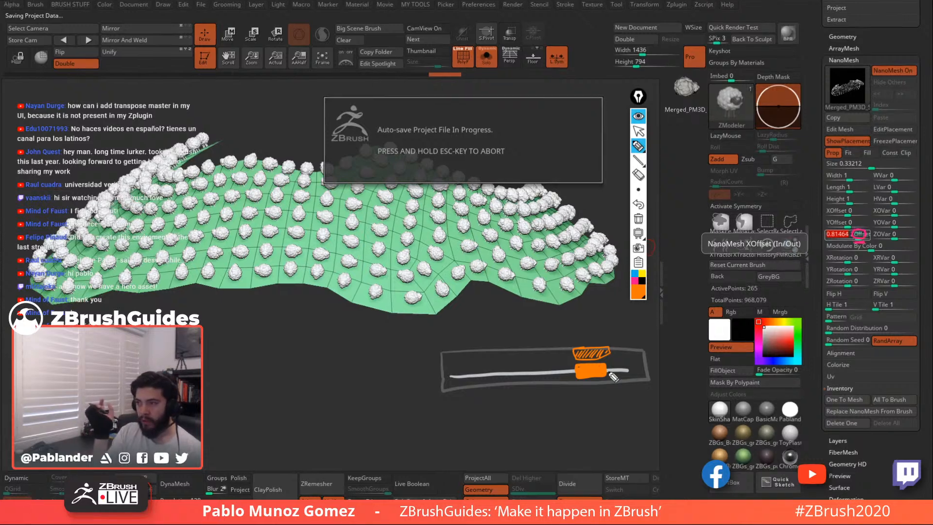
click(635, 118)
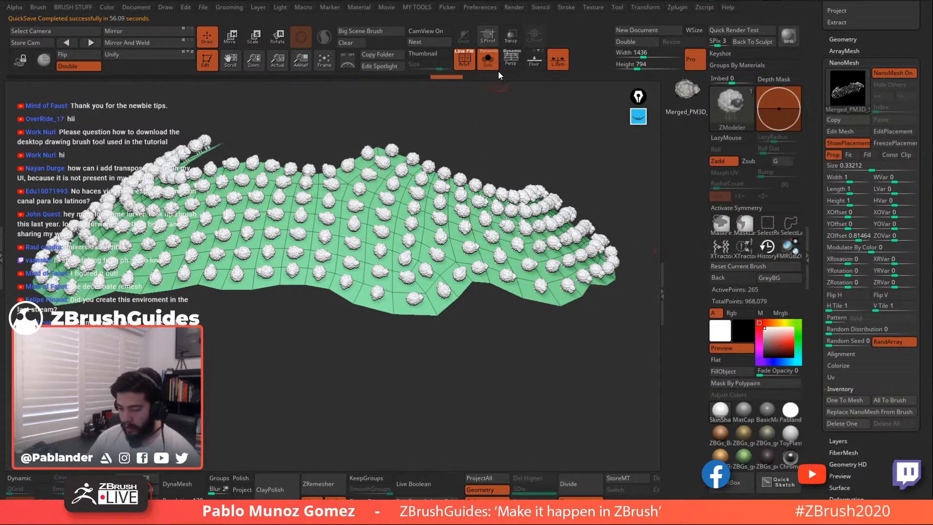
Set the QuickSave Maximum Duration preference to 600
click(480, 6)
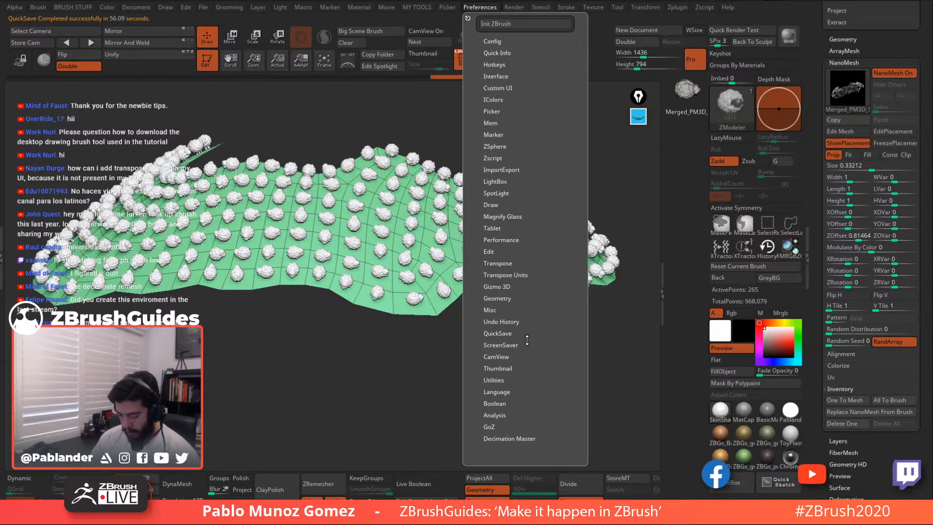
click(512, 335)
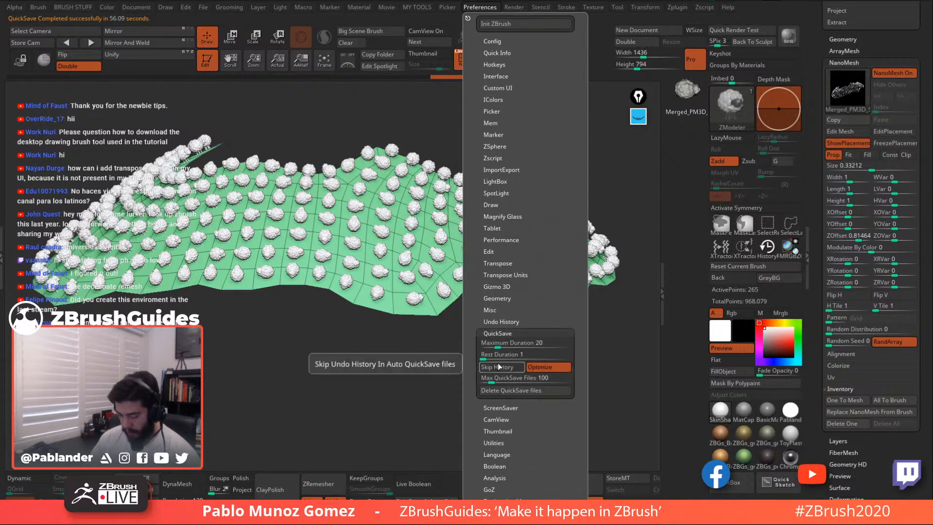
drag(503, 346, 574, 348)
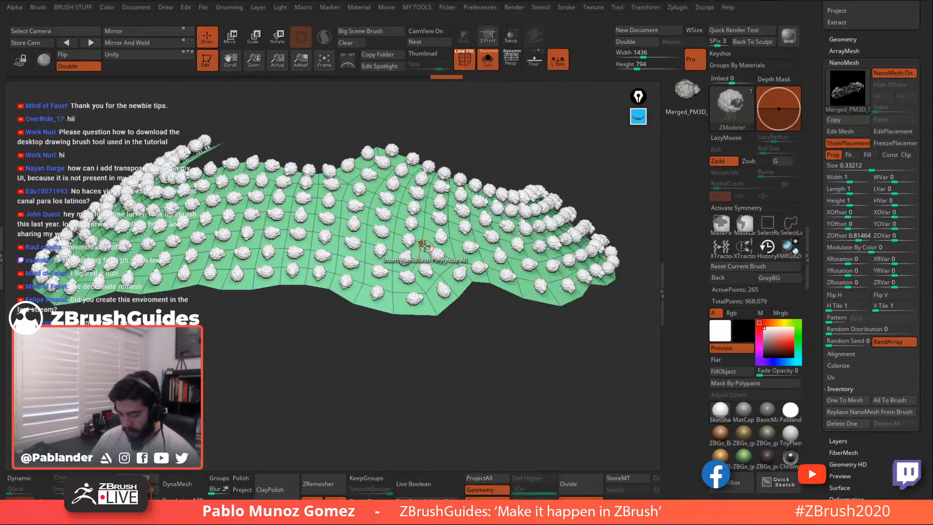
click(477, 7)
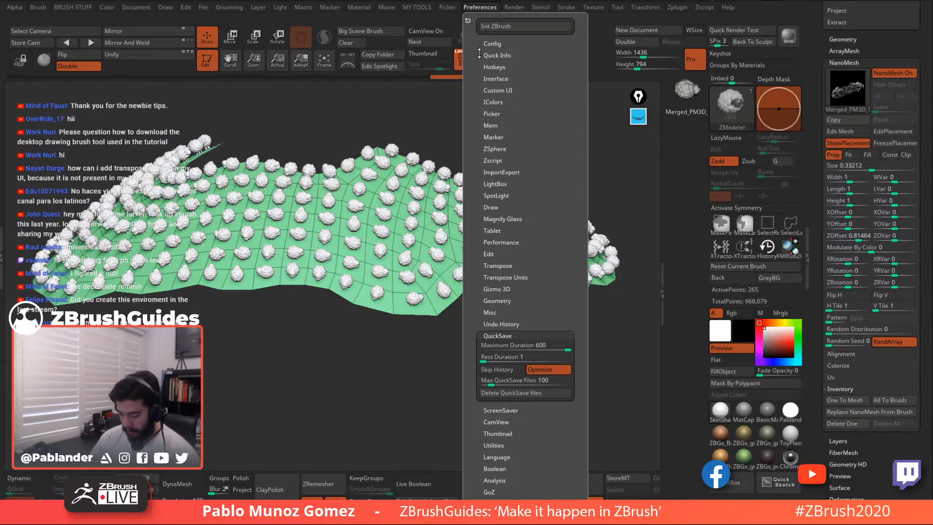
click(473, 8)
click(528, 345)
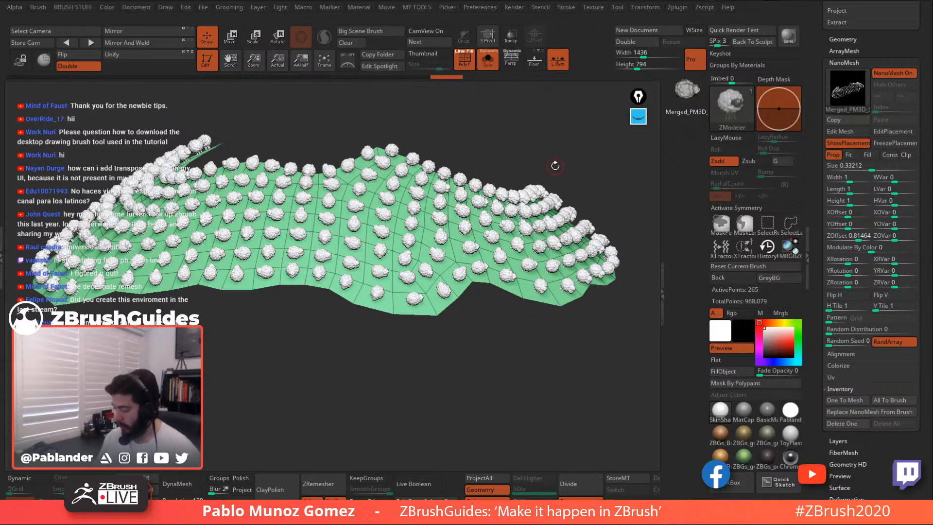
Readjust the sheep NanoMesh's ZOffset and enter .9 as its value
click(868, 246)
click(850, 236)
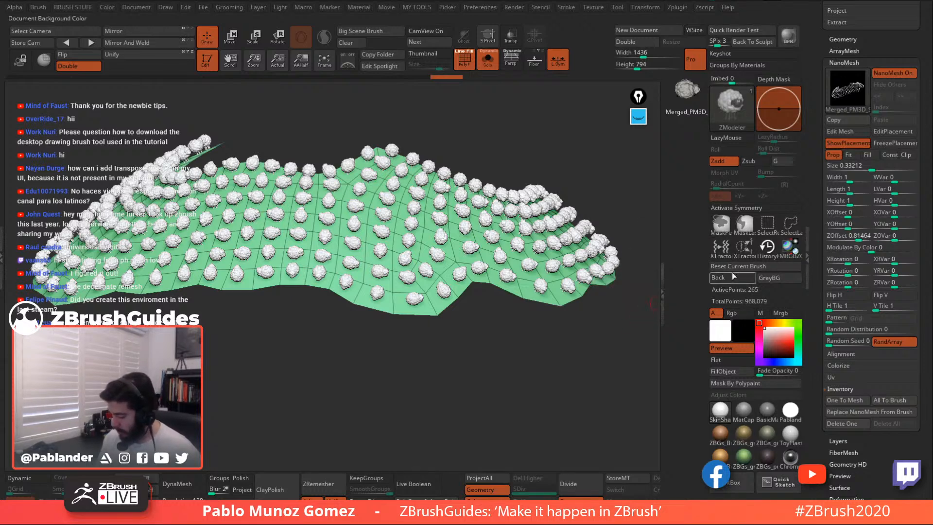
click(859, 236)
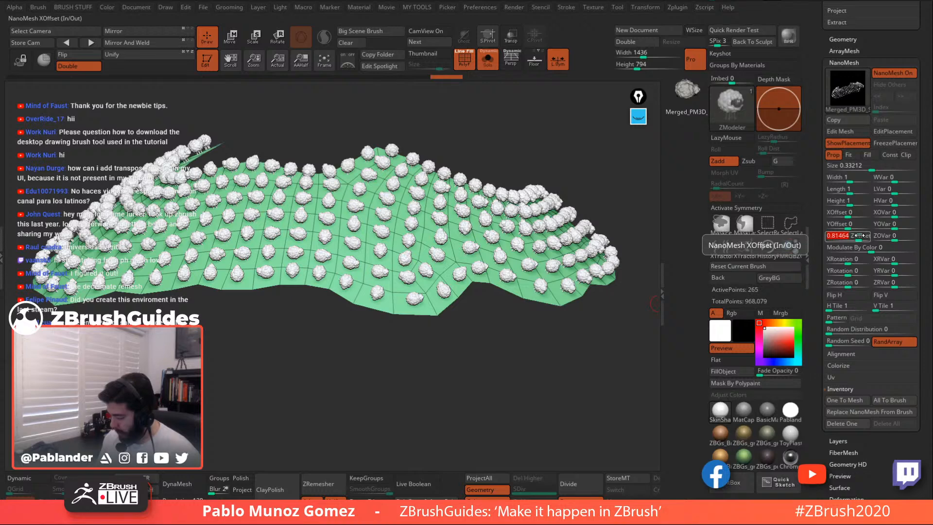
drag(860, 234, 864, 232)
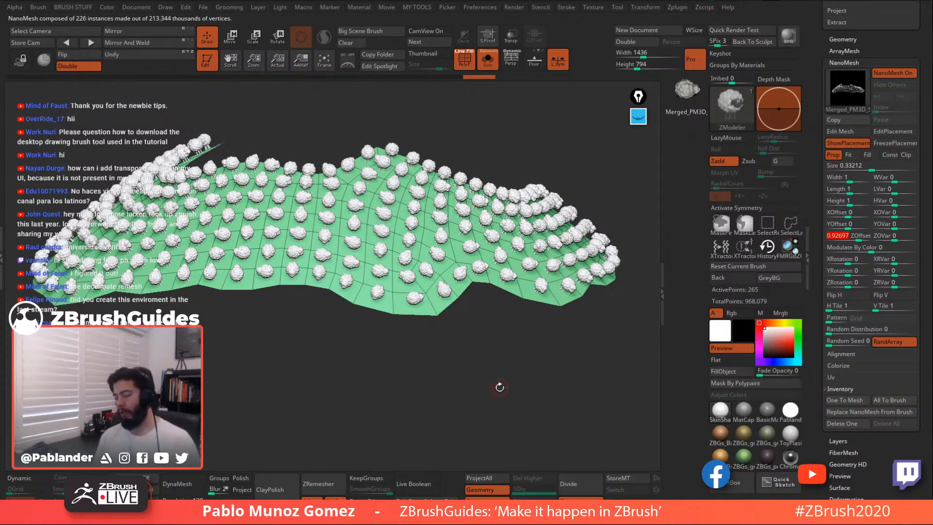
text(.9)
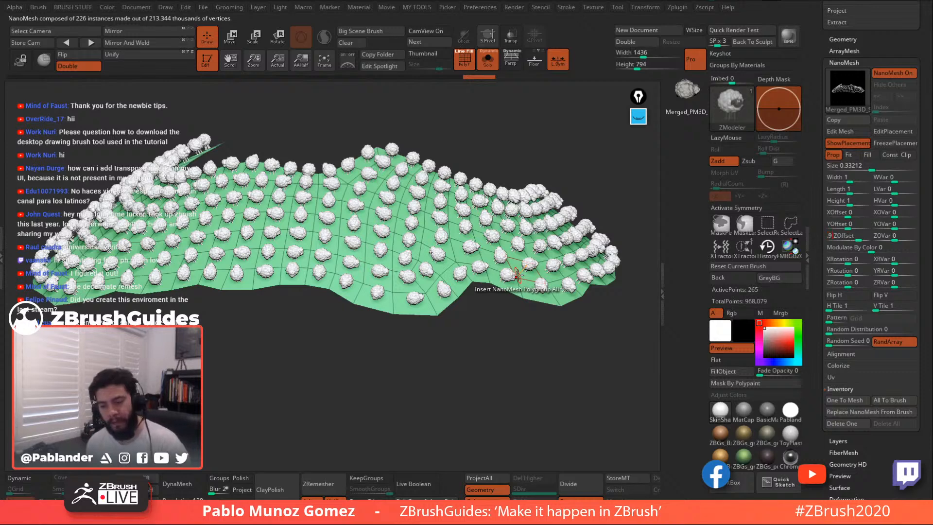
Apply the sheep NanoMesh's ZOffset of 0.9 and thin out the instances with a Random Distribution of about 0.152
key(Return)
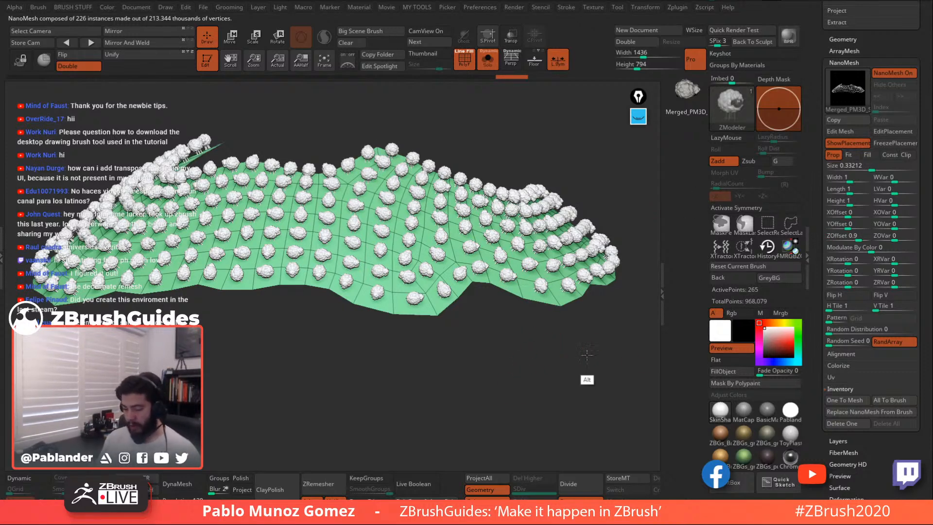
alt+drag(587, 355, 584, 348)
alt+drag(556, 301, 568, 348)
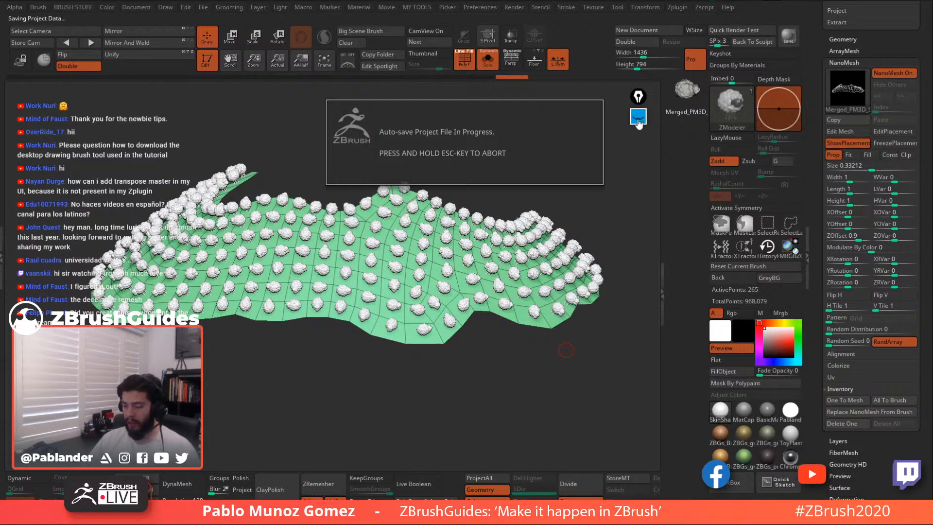
mouse_move(647, 104)
mouse_down()
mouse_move(637, 106)
mouse_move(643, 93)
mouse_up()
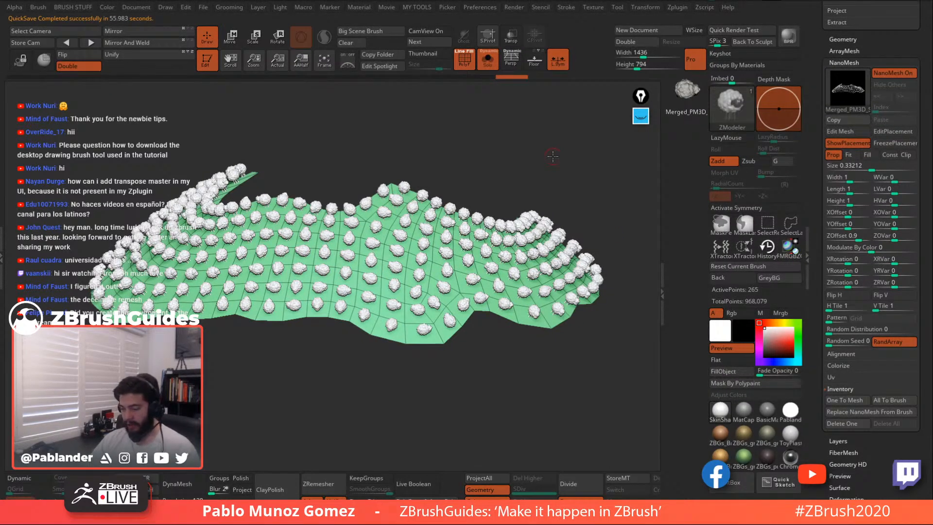
drag(571, 184, 556, 162)
alt+drag(568, 214, 578, 197)
click(836, 330)
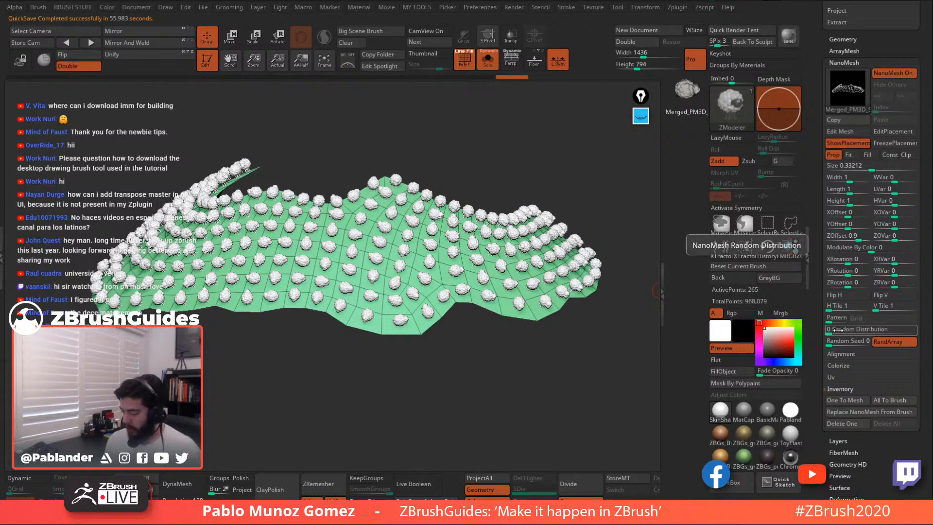
mouse_move(838, 330)
mouse_down()
mouse_move(867, 331)
mouse_move(842, 330)
mouse_up()
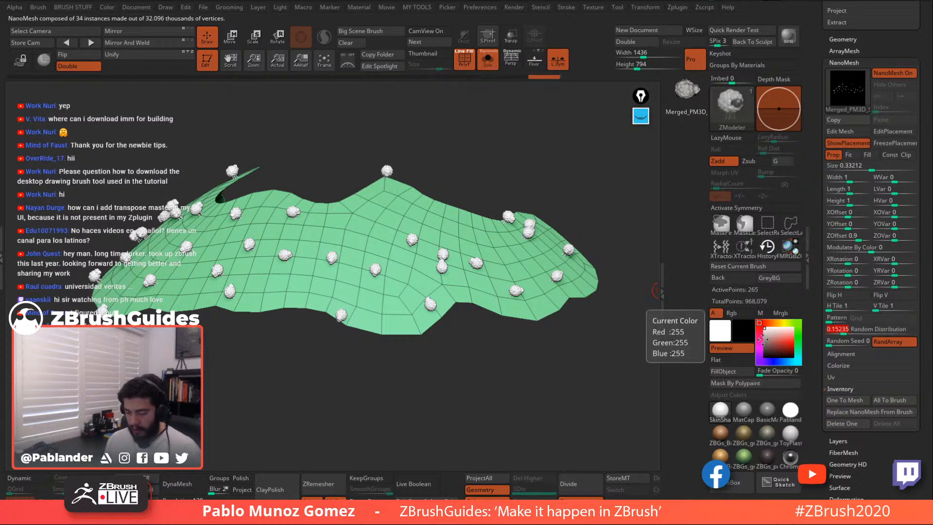
drag(584, 339, 578, 333)
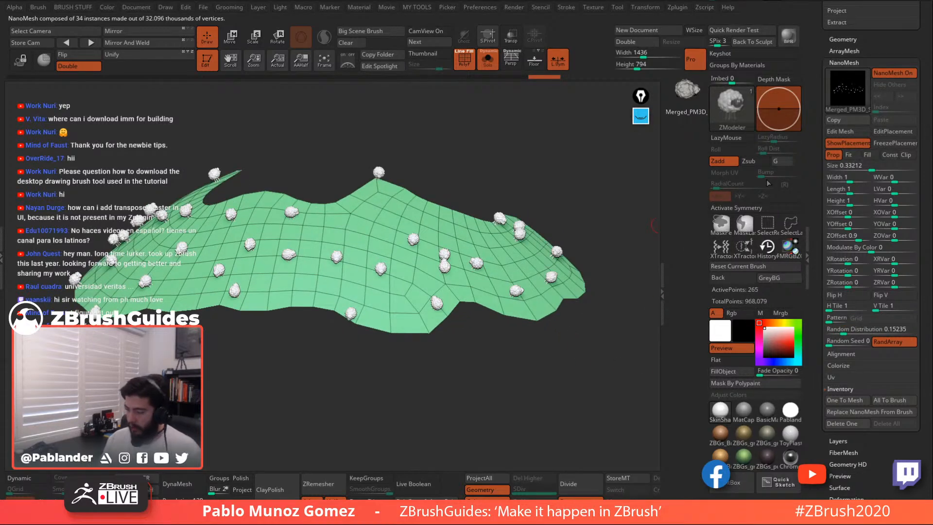
Hide the NanoMesh placement polygons and turn off Solo to show the sheep within the full hill scene
click(849, 143)
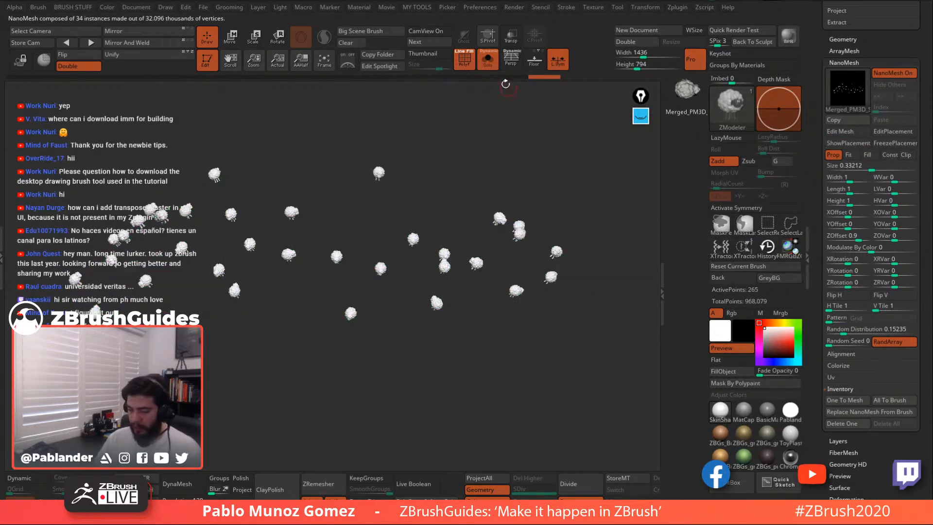
click(491, 63)
mouse_move(556, 176)
alt+mouse_down()
mouse_move(549, 180)
mouse_move(566, 188)
alt+mouse_up()
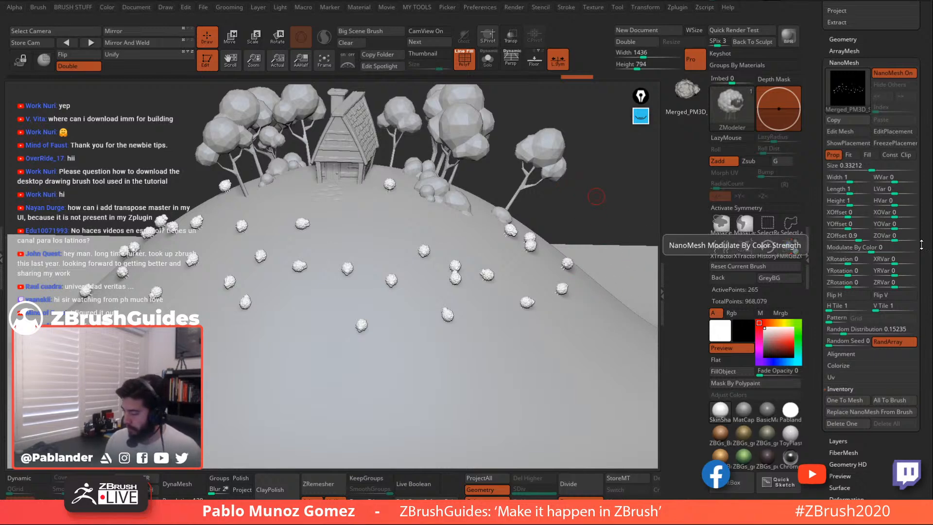
Set the sheep NanoMesh's ZRotation to 96 and its ZRotation variation to 65
drag(925, 248, 926, 240)
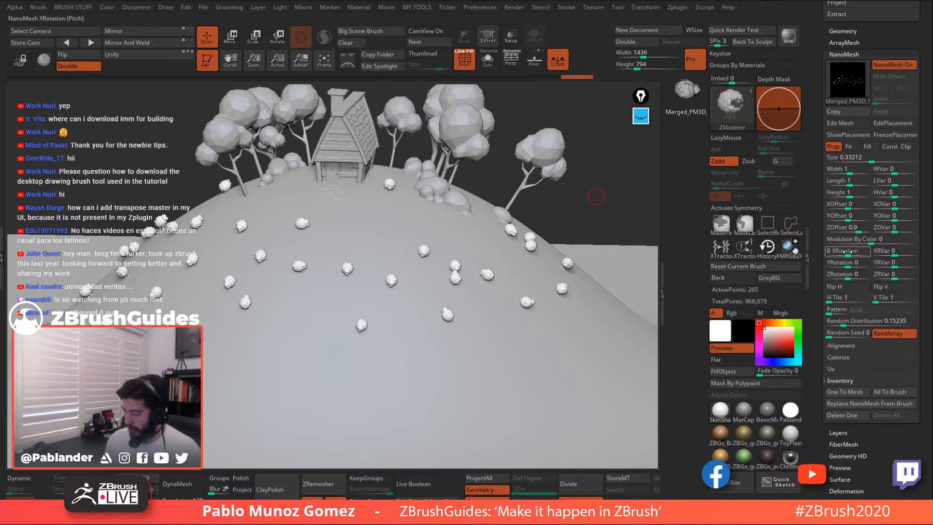
mouse_move(846, 274)
mouse_down()
mouse_move(862, 276)
mouse_move(839, 279)
mouse_move(858, 277)
mouse_up()
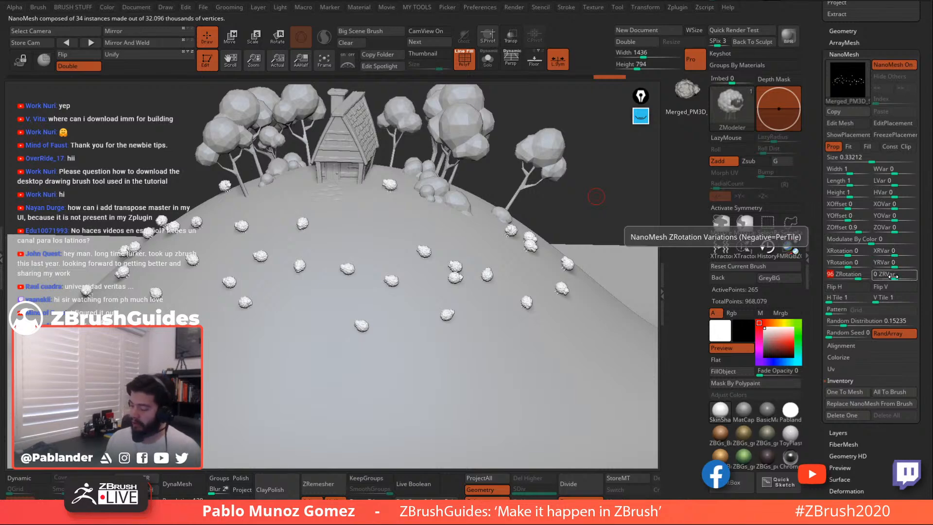
drag(895, 279, 910, 278)
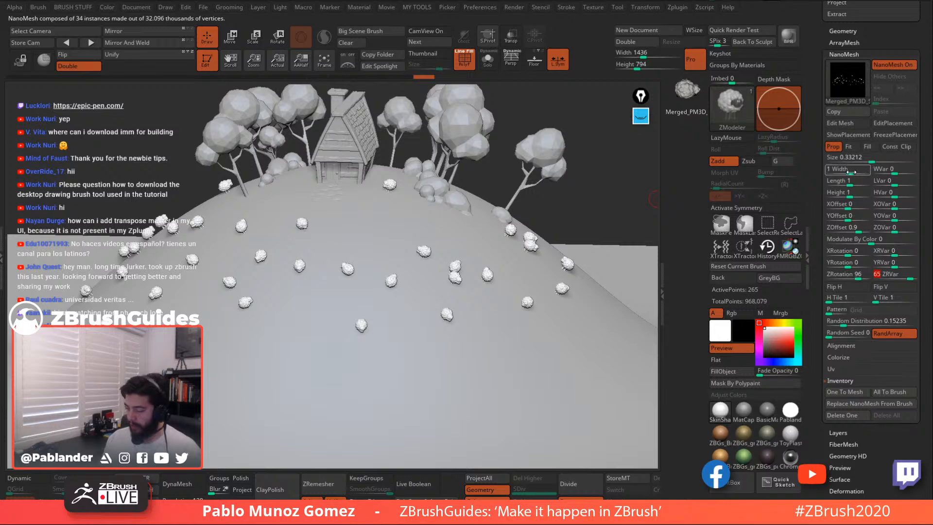
Enlarge the sheep by raising the NanoMesh Width to about 2.48, Length to about 2.14 and Height to about 2.3
click(856, 157)
click(850, 172)
drag(849, 173, 858, 195)
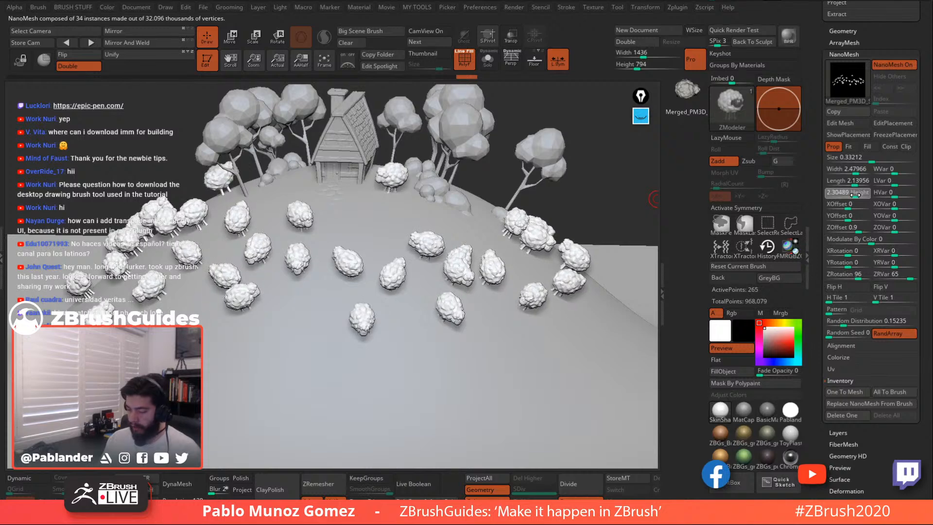
Set the sheep NanoMesh's Width, Length and Height ratios to 1.5 each
click(858, 170)
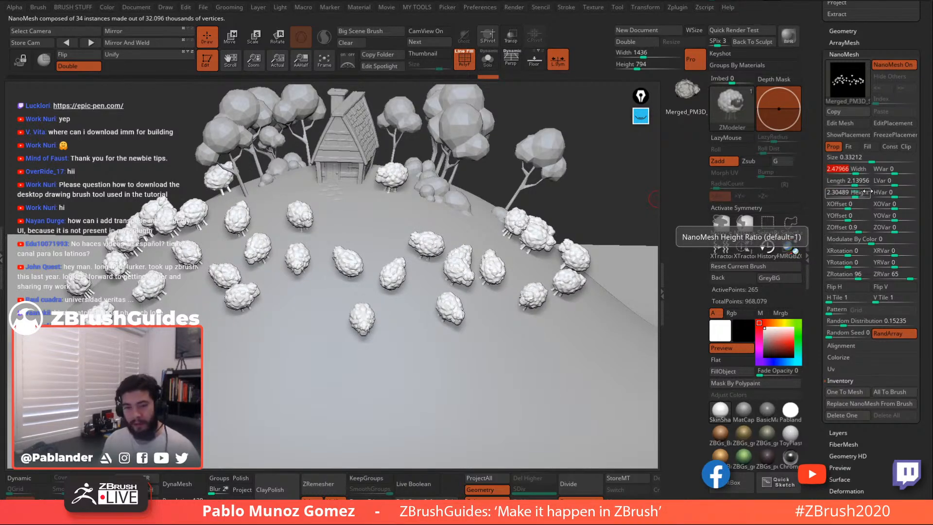
key(Return)
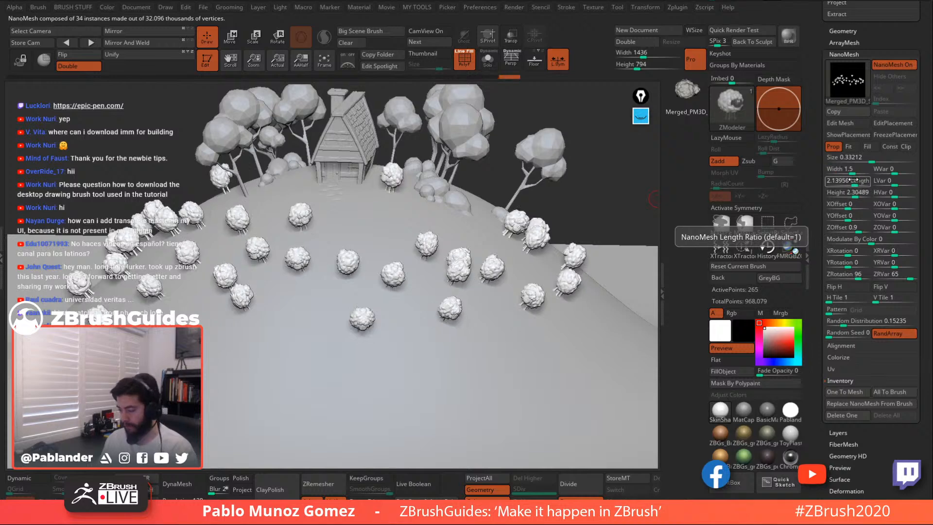
click(858, 181)
text(1)
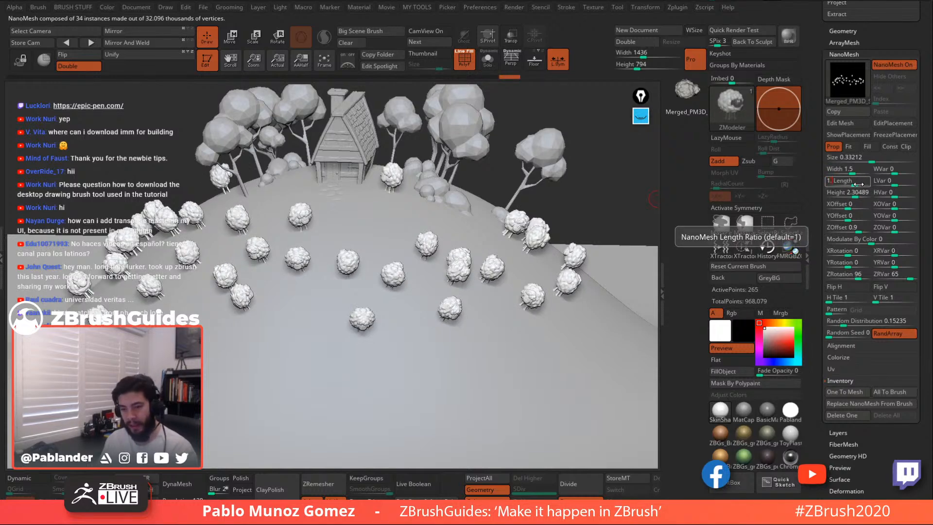
text(.5)
key(Return)
click(855, 193)
text(1)
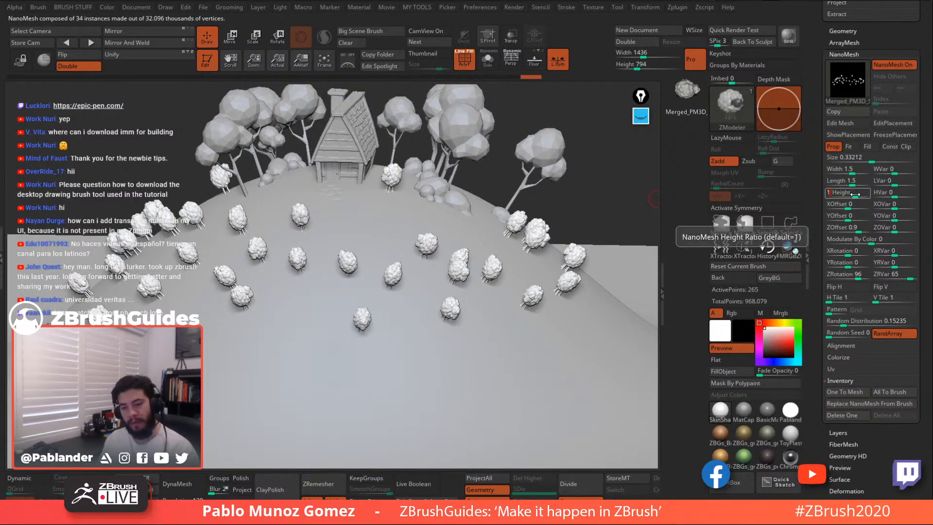
text(.5)
key(Return)
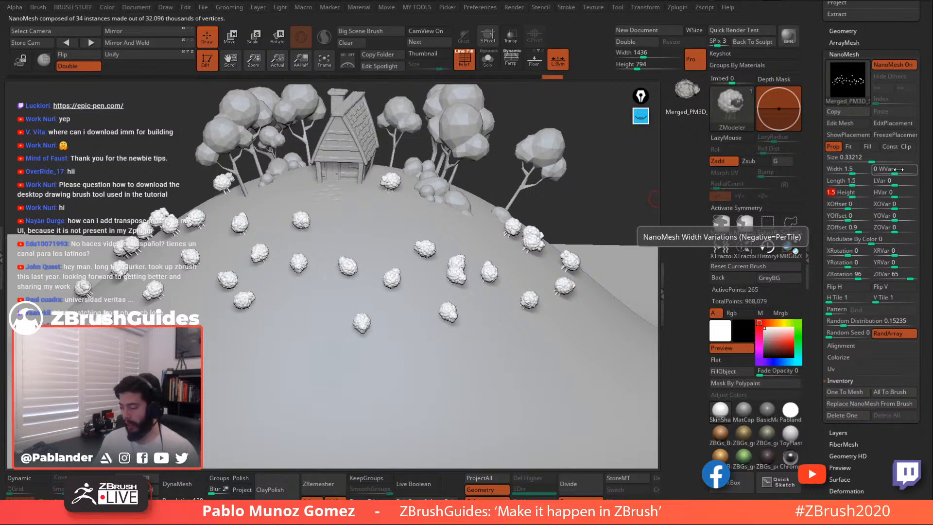
Set the sheep's width variation to 20, length variation to 26 and height variation to 29, and reduce the NanoMesh Size to about 0.247
drag(899, 169, 907, 196)
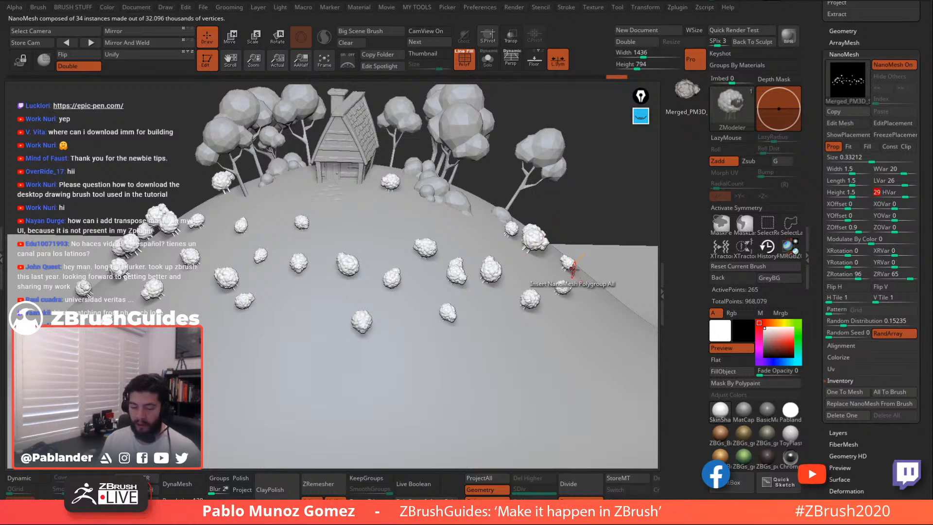
click(872, 159)
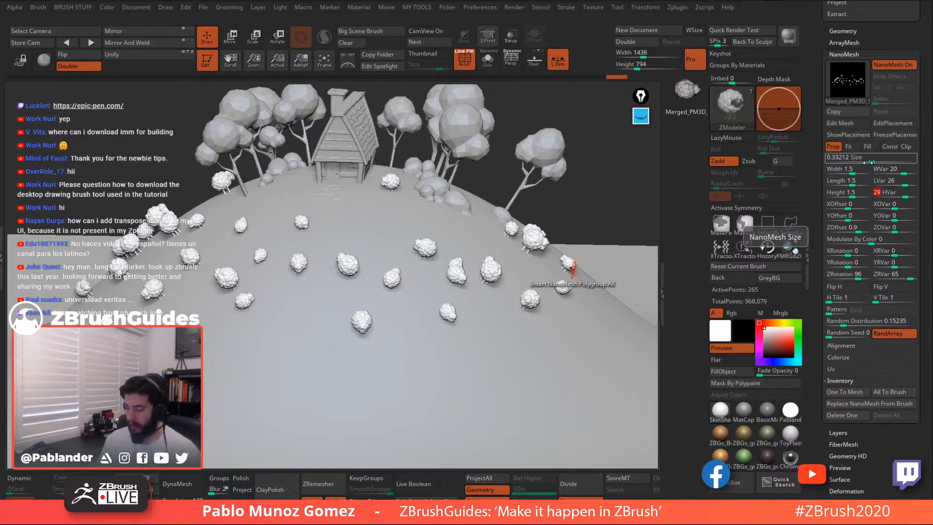
drag(871, 160, 870, 159)
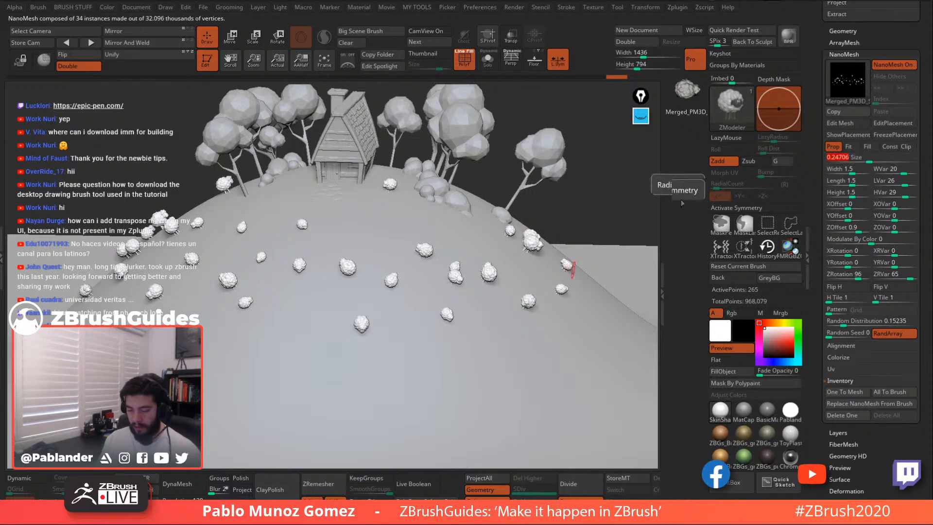
drag(578, 260, 520, 301)
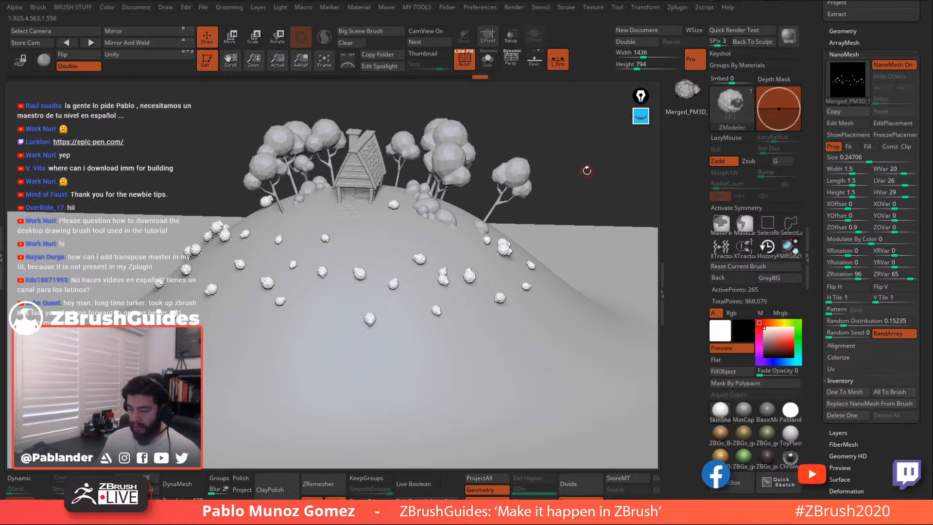
Switch from the ZModeler brush to the Move brush
key(b)
click(560, 252)
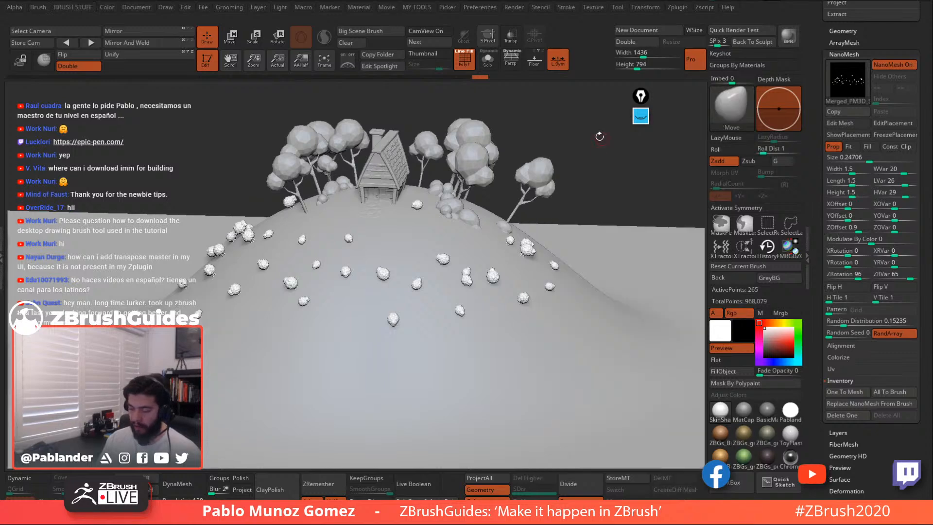
drag(579, 177, 573, 202)
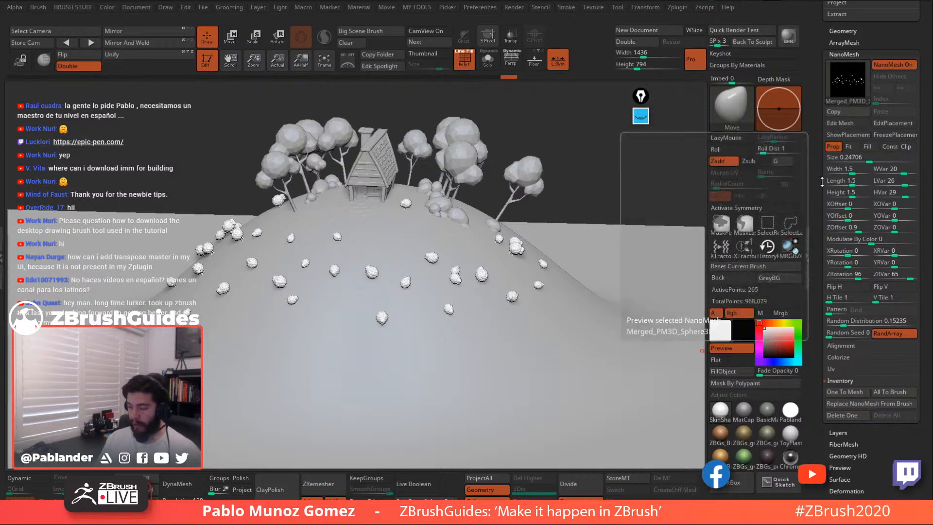
Isolate the sheep NanoMesh and open its source sheep in Edit Mesh mode, framed at an angle
click(488, 62)
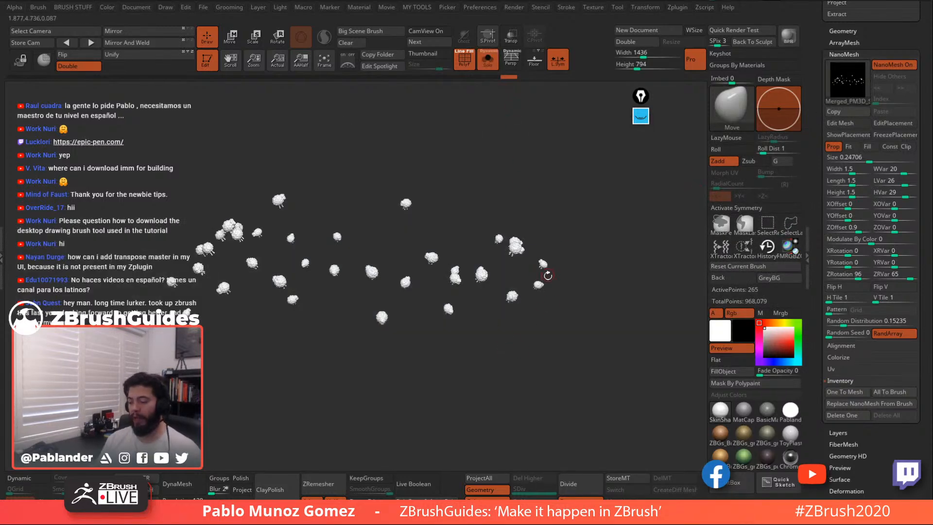
drag(567, 305, 600, 296)
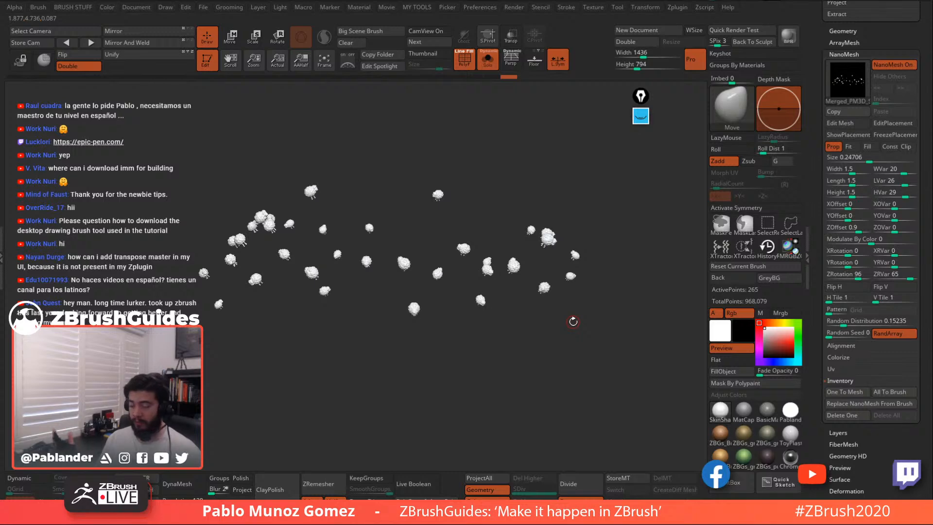
scroll(927, 136, down, 1)
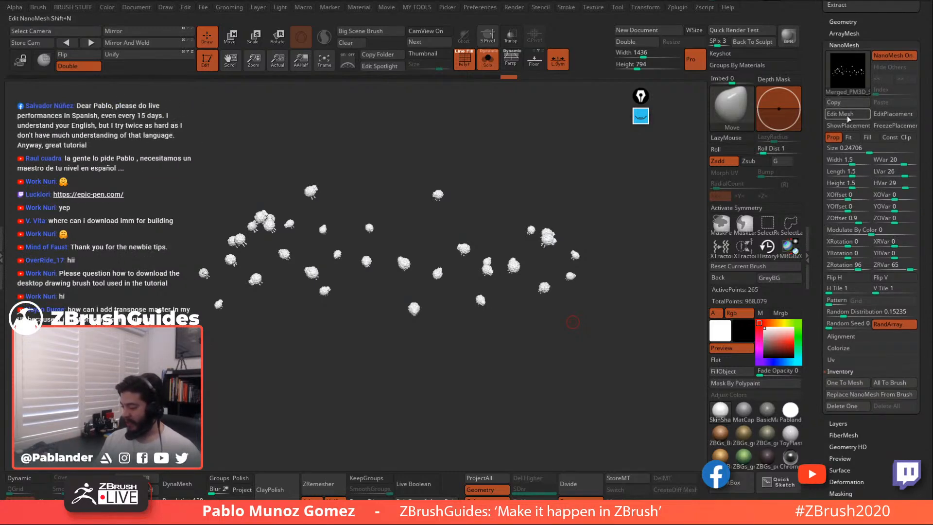
click(849, 115)
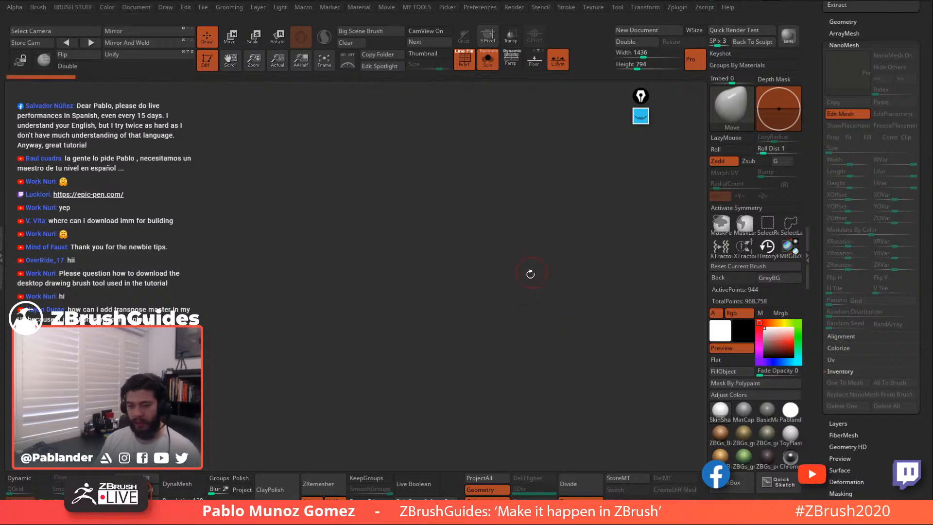
ctrl+right_drag(587, 288, 590, 264)
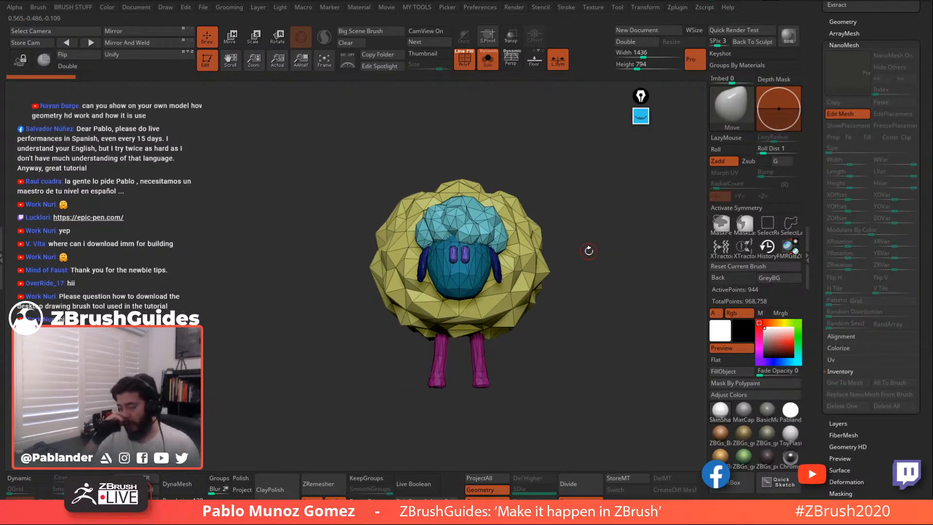
mouse_move(613, 279)
right_down()
mouse_move(614, 298)
mouse_move(605, 287)
right_up()
Turn off the Polyframe display on the isolated sheep so its painted colours can be inspected
click(488, 61)
click(490, 67)
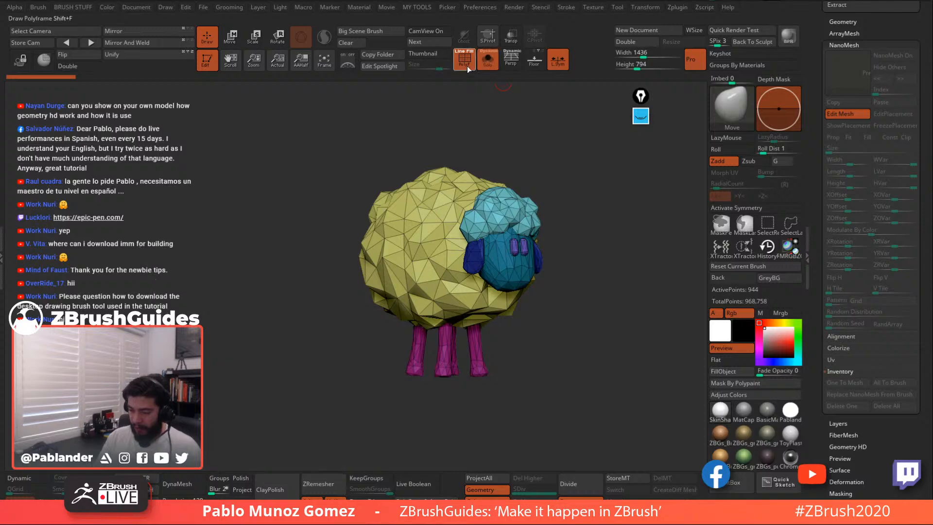
click(466, 65)
click(468, 67)
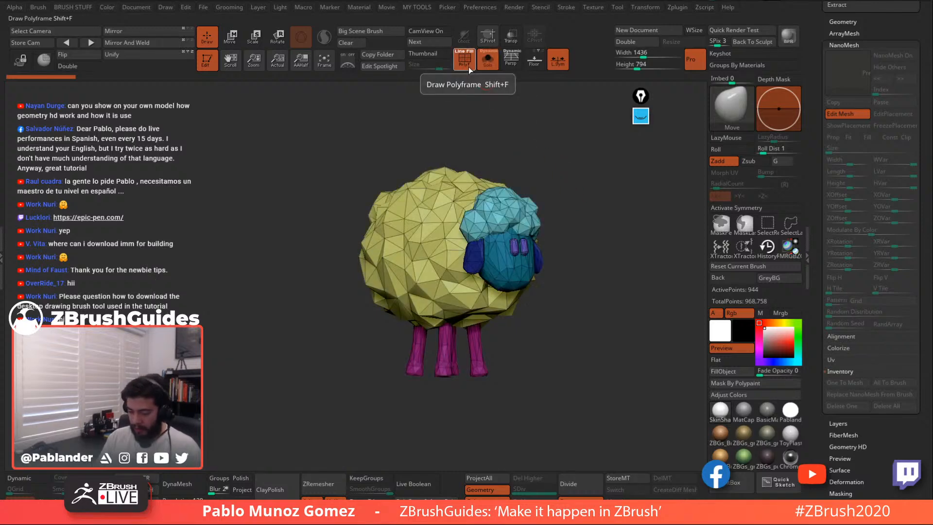
click(469, 66)
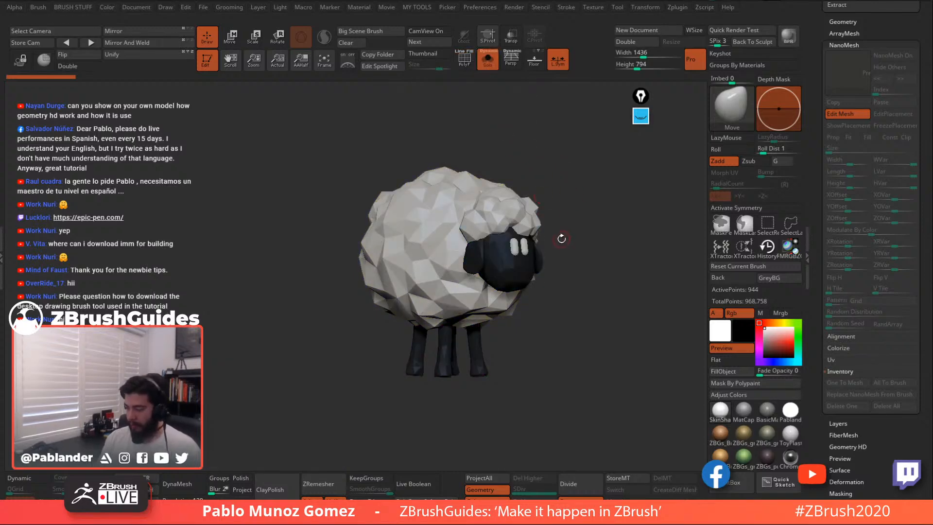
Leave Edit Mesh mode and turn off Solo to return to the full hill scene
click(844, 116)
click(488, 59)
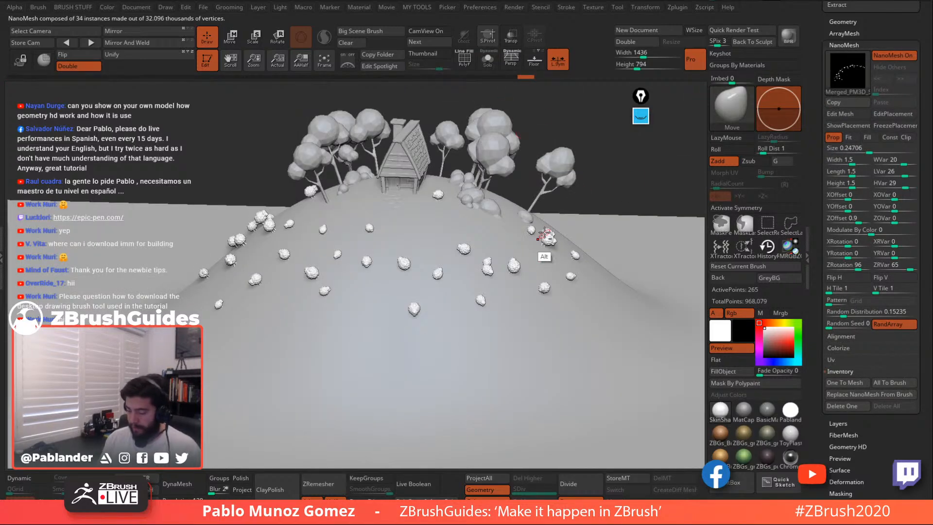
alt+right_drag(546, 246, 552, 258)
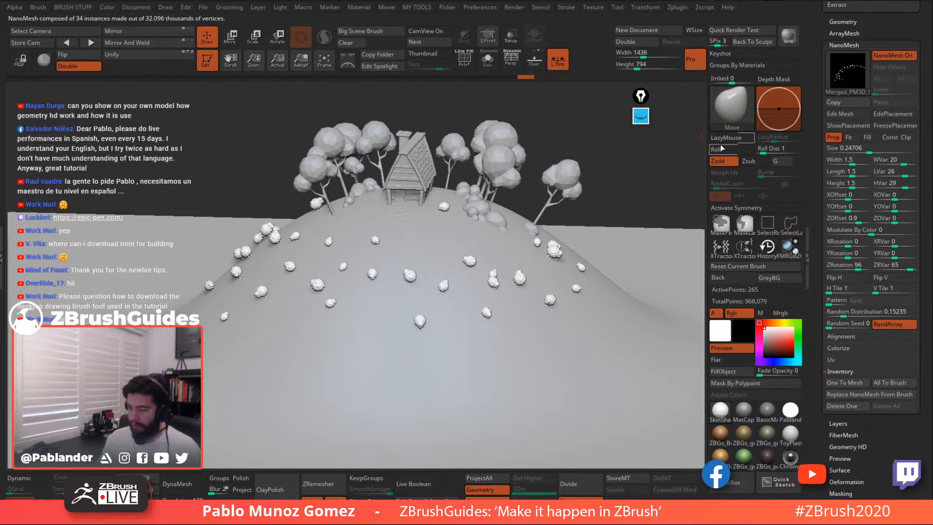
Show the sheep NanoMesh's placement polygons and isolate that subtool
click(855, 126)
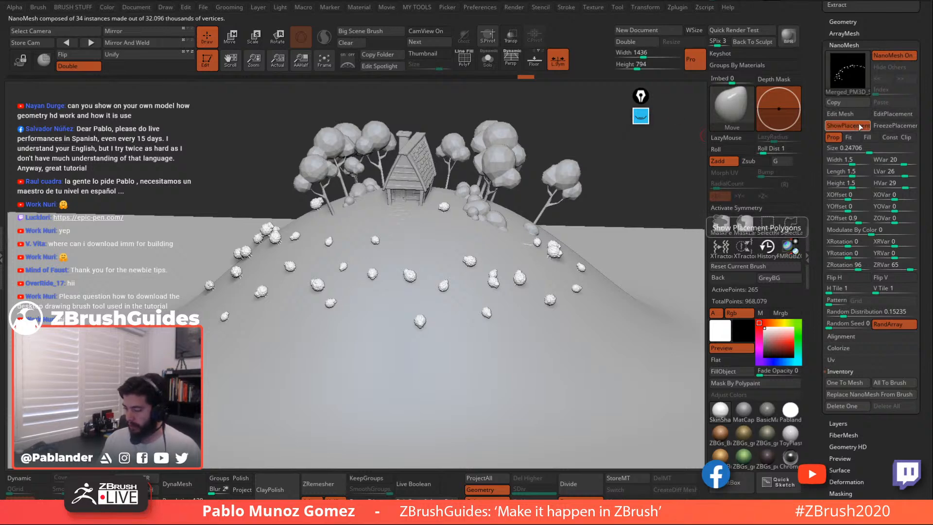
click(488, 61)
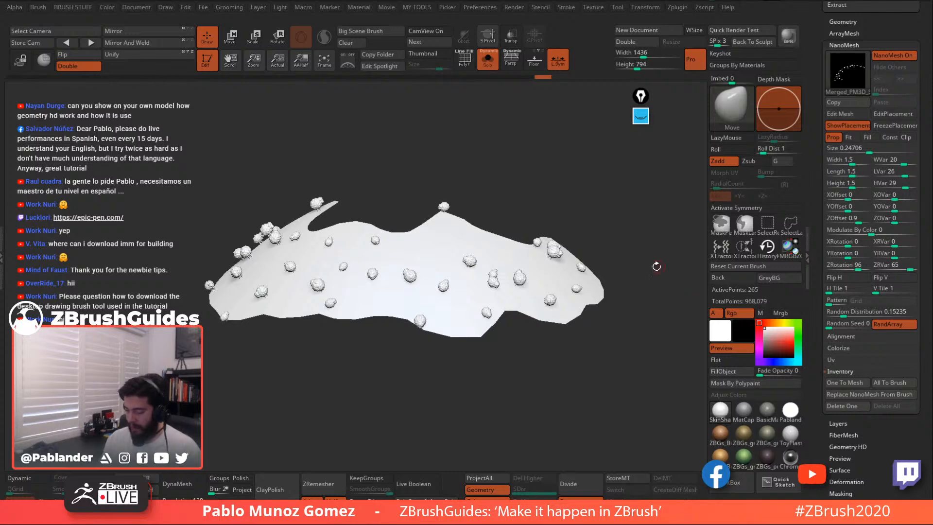
Turn off Solo to bring back the full hill scene and hide the sheep NanoMesh's placement polygons
key(b)
mouse_move(598, 201)
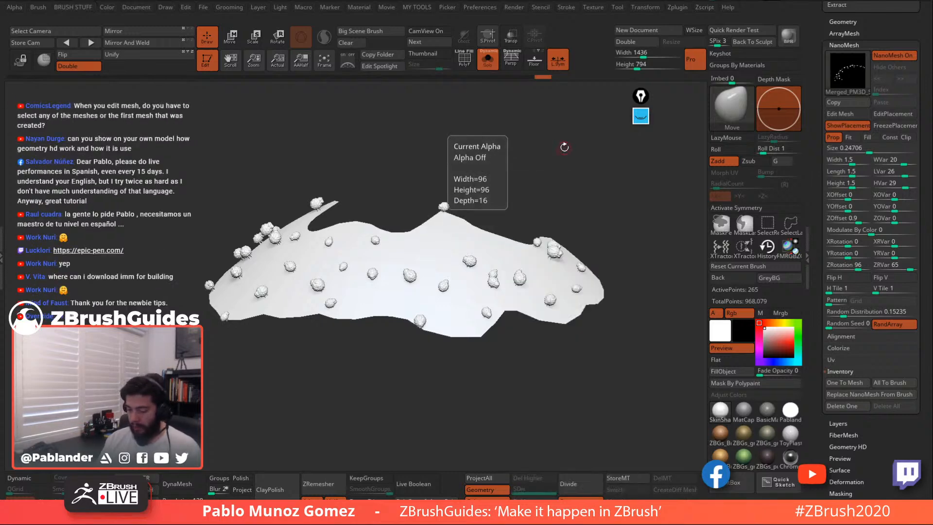
alt+drag(560, 188, 605, 202)
click(488, 61)
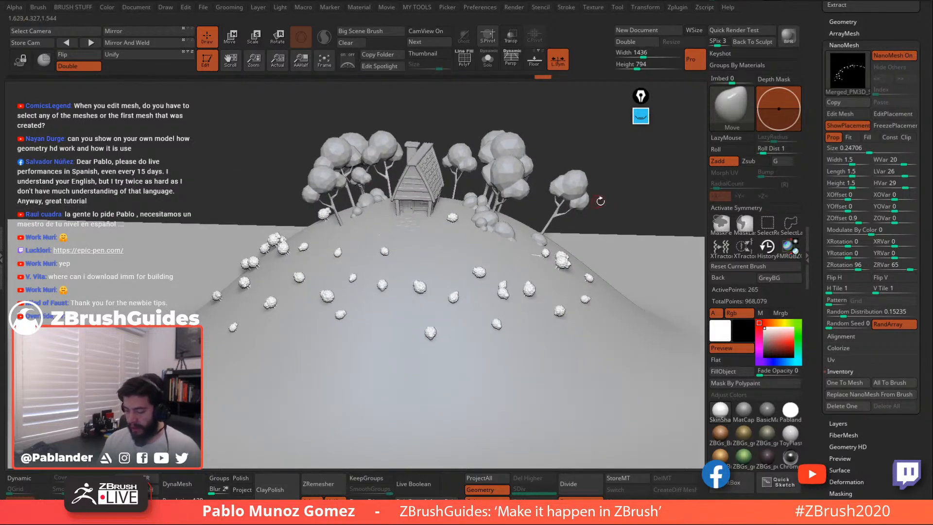
click(849, 128)
alt+drag(588, 233, 583, 244)
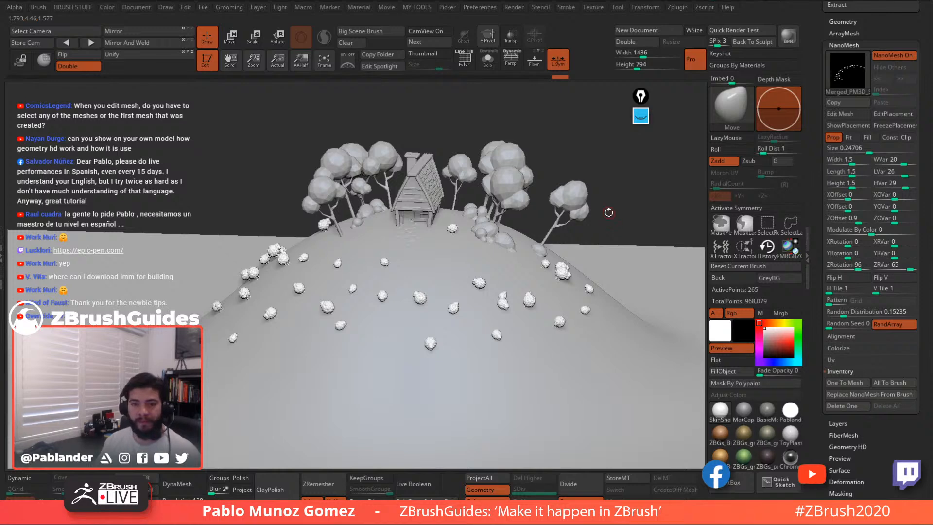
Examine the scattered sheep, the house, the trees and the flying saucer from several angles around the hill
drag(609, 213, 585, 222)
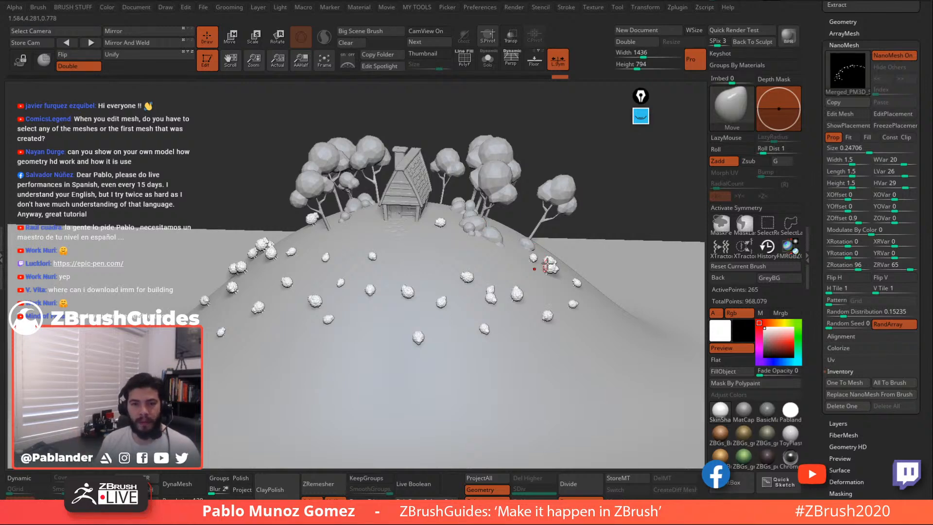
mouse_move(619, 206)
mouse_down()
mouse_move(609, 204)
mouse_move(624, 198)
mouse_move(598, 218)
mouse_move(603, 204)
mouse_up()
right_click(602, 209)
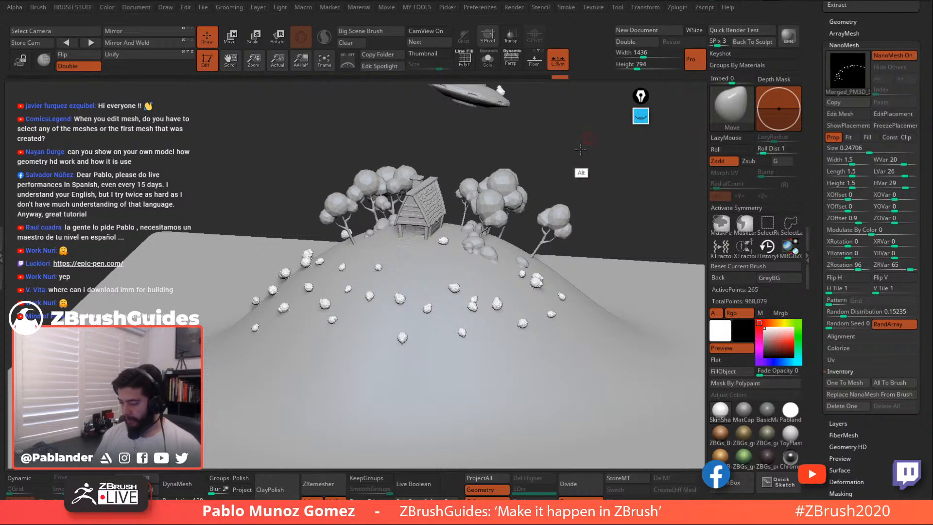
drag(583, 174, 575, 183)
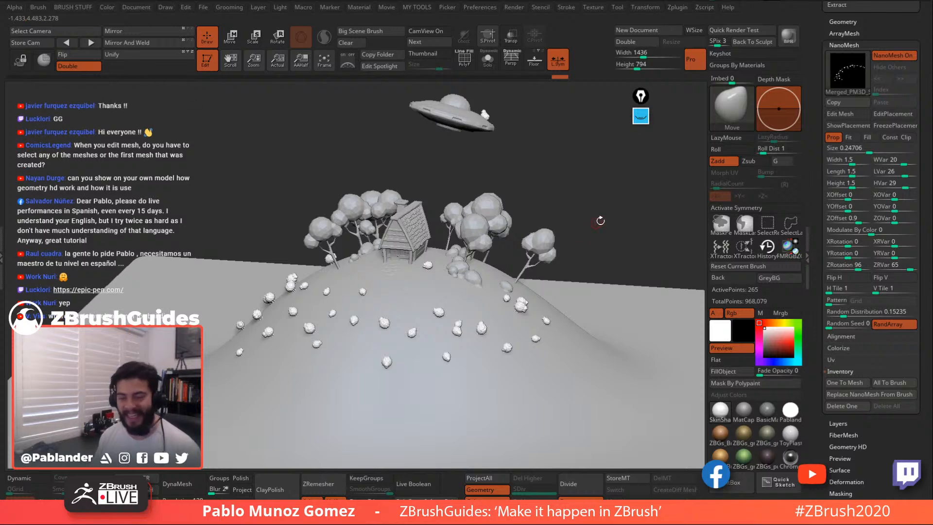
drag(622, 258, 583, 199)
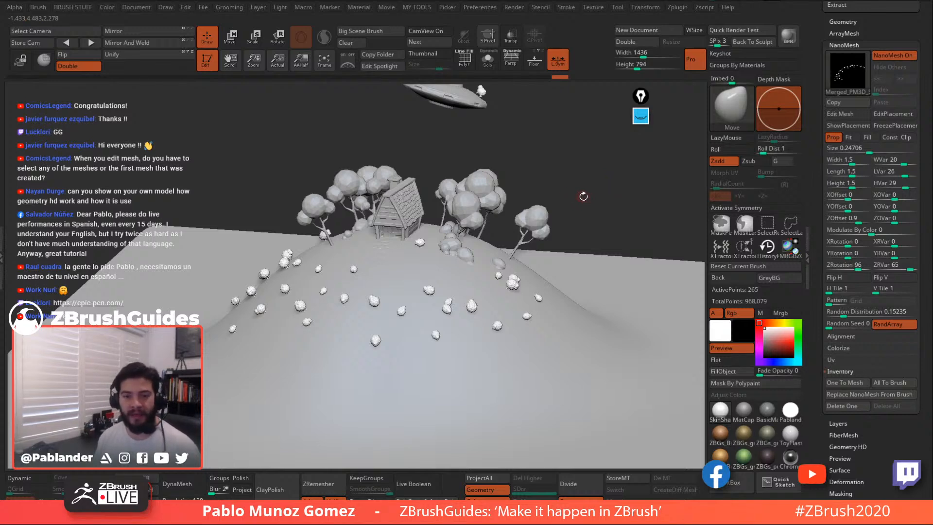
drag(584, 196, 631, 216)
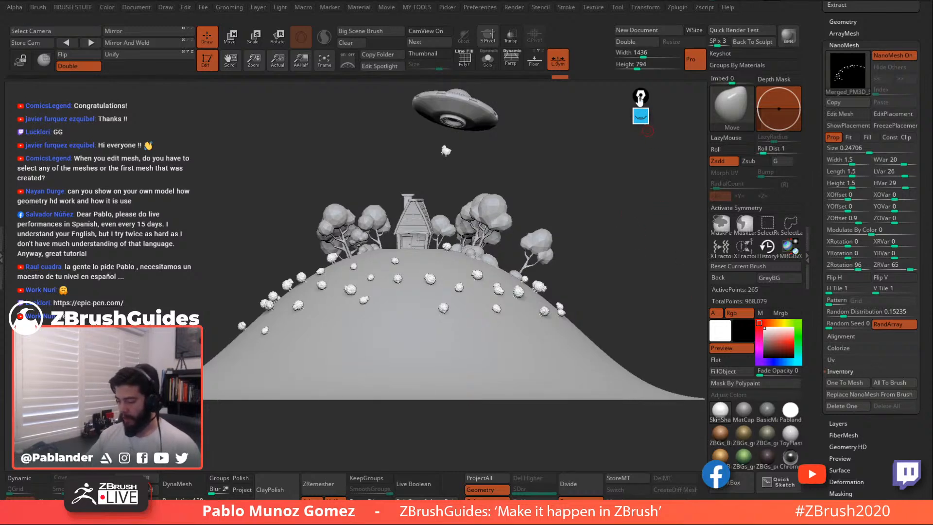
drag(640, 100, 694, 100)
drag(637, 140, 603, 198)
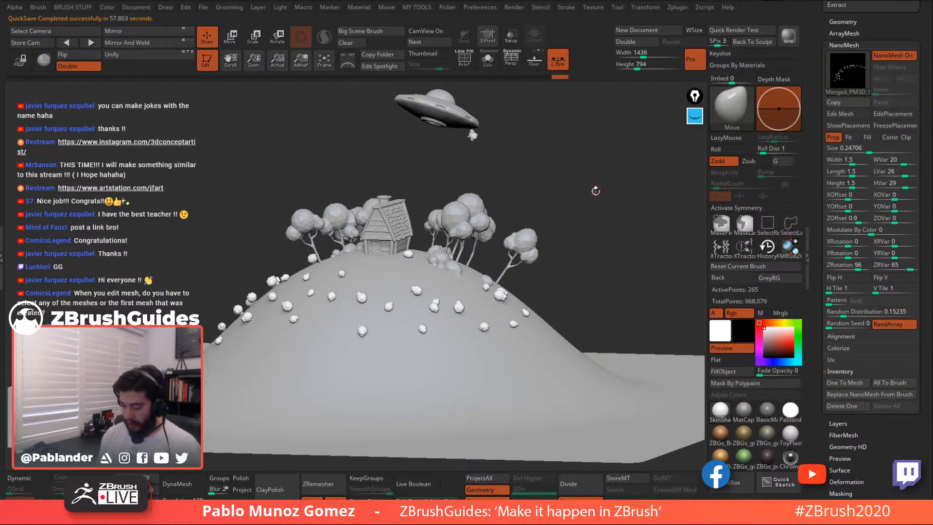
drag(587, 243, 586, 243)
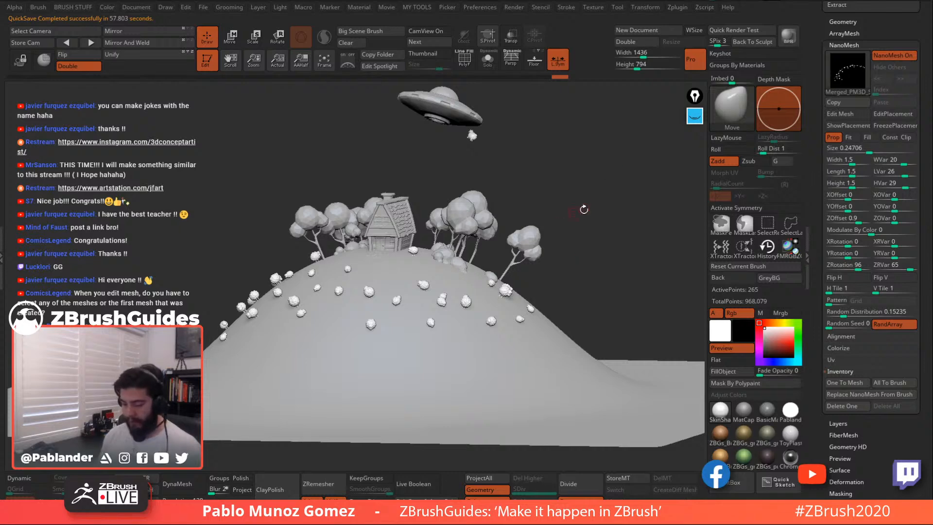
Delete the old floating sheep subtool, PM3D_Sphere3D3, beneath the flying saucer
drag(814, 42, 820, 323)
click(897, 131)
click(848, 287)
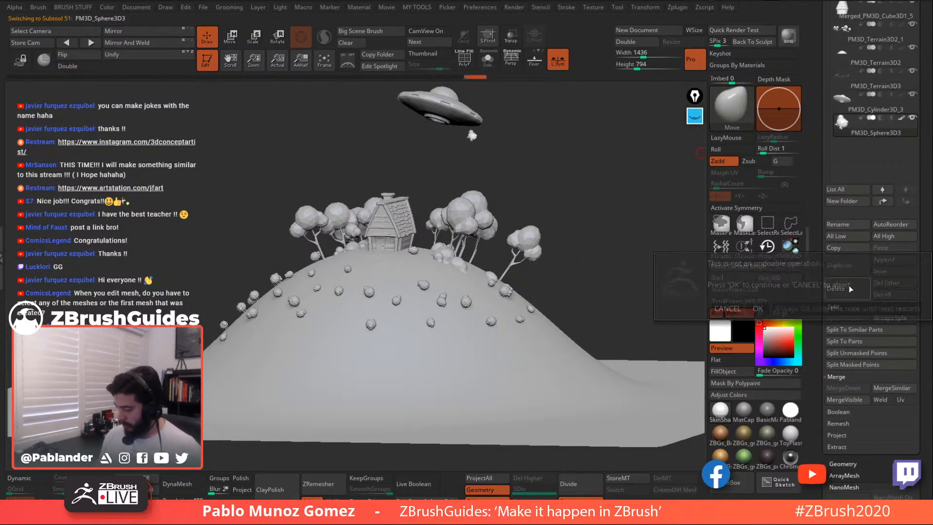
click(758, 309)
Copy the merged low-poly sheep from its own tool and paste it into the hill scene as a subtool
drag(815, 136, 817, 346)
click(859, 73)
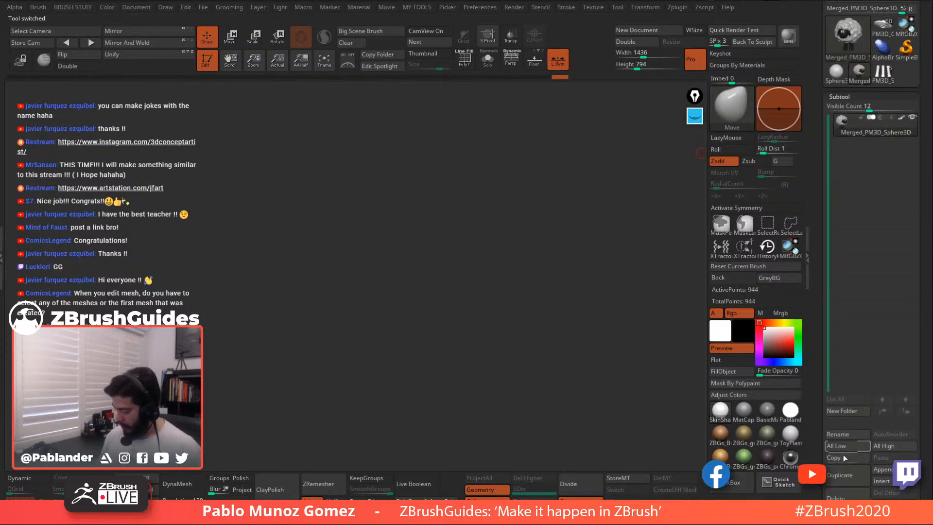
click(883, 72)
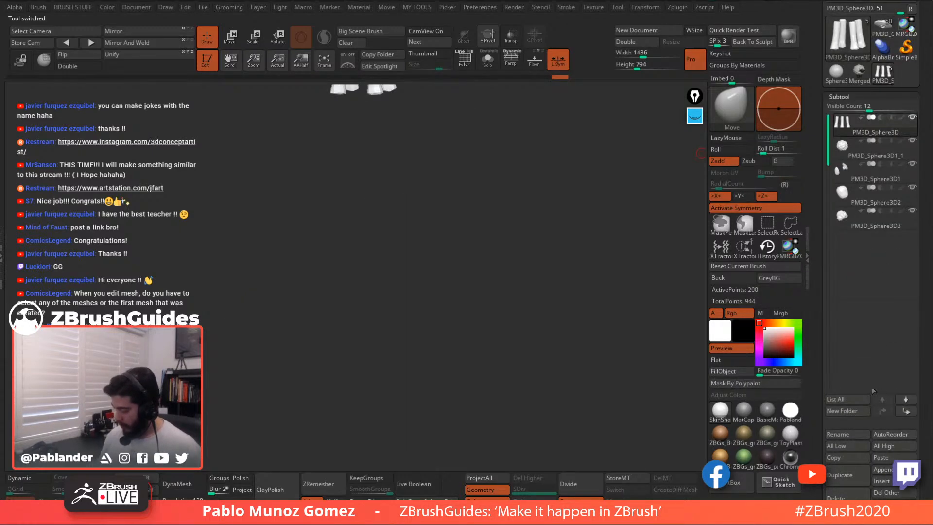
click(861, 79)
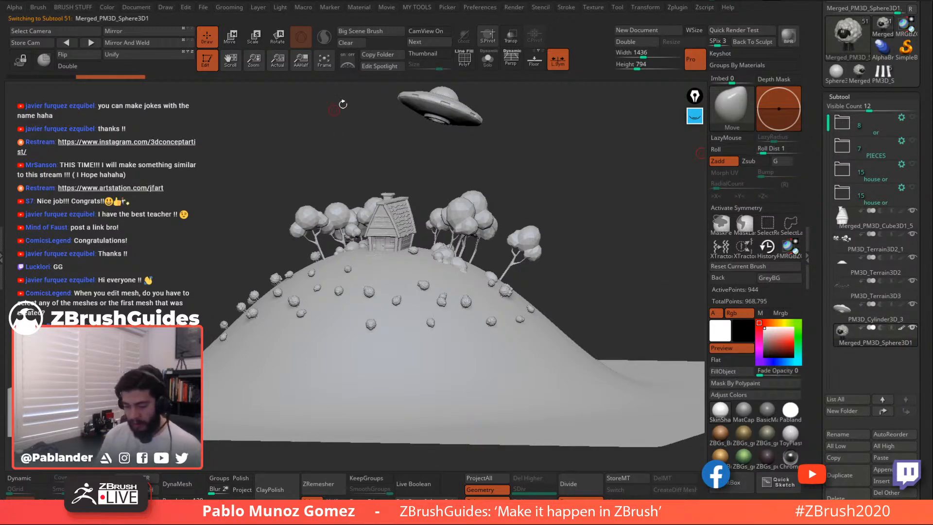
Scale the pasted sheep down to suit the scene and bring it lower, near the flying saucer
click(233, 44)
alt+drag(585, 256, 542, 328)
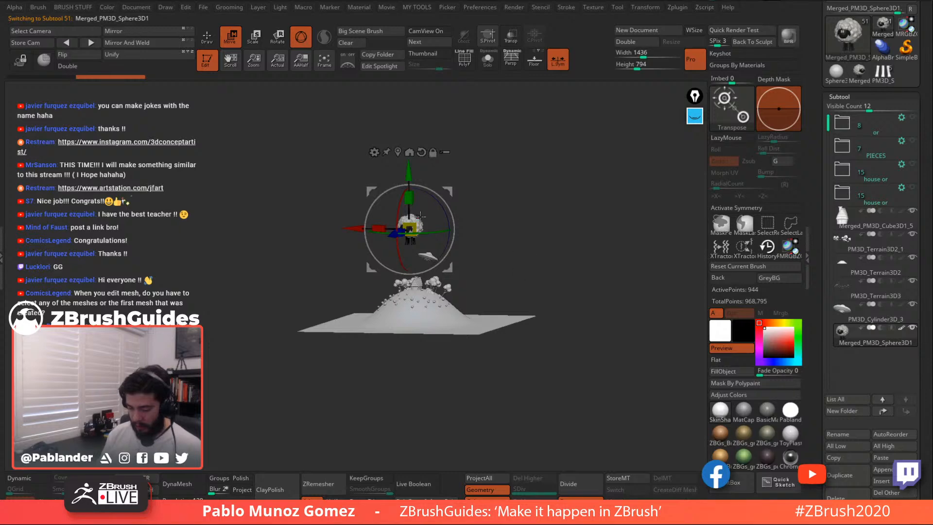
drag(448, 191, 465, 228)
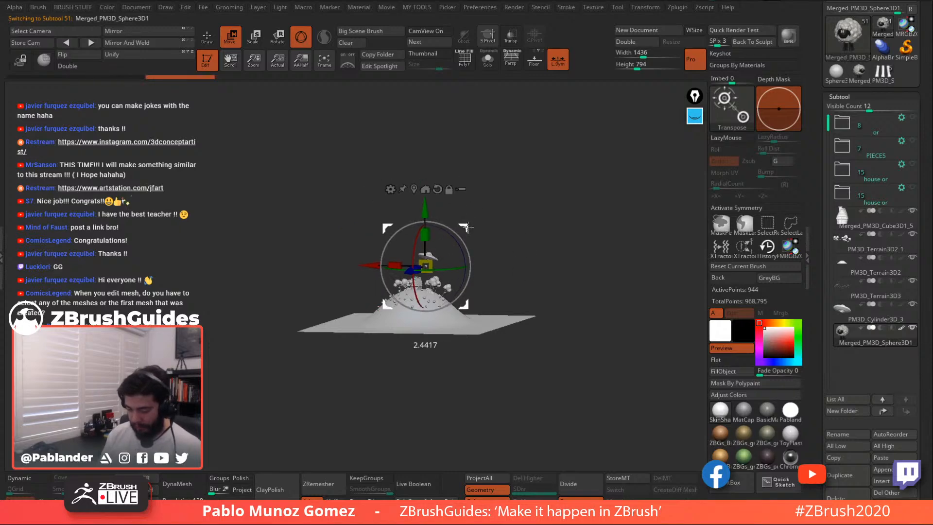
key(f)
alt+drag(481, 160, 486, 202)
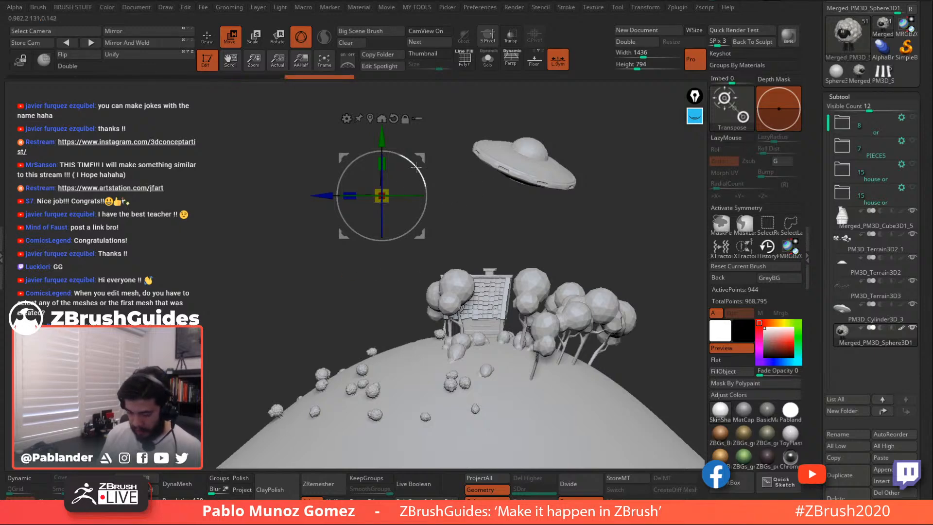
Position the sheep in mid-air beneath the flying saucer and tilt it as if it is being lifted
alt+drag(387, 192, 462, 167)
drag(495, 139, 454, 241)
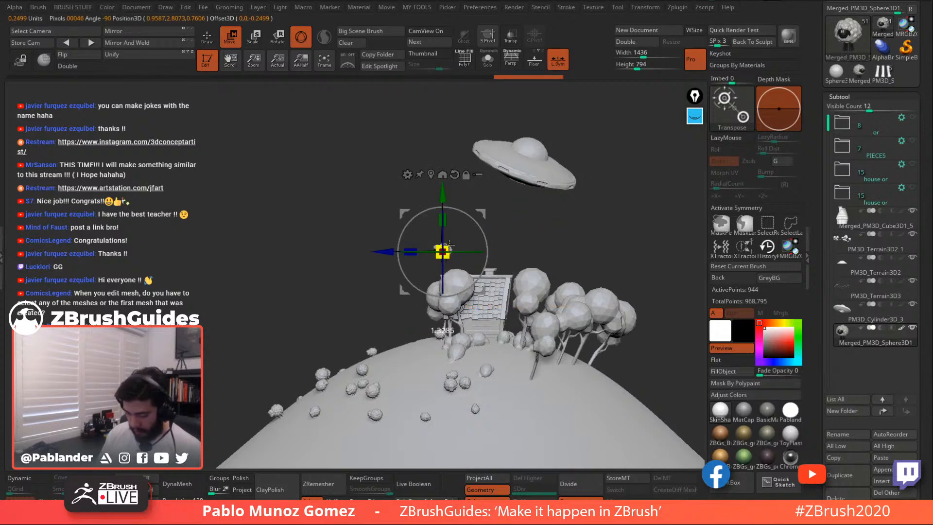
drag(448, 245, 502, 222)
mouse_move(588, 219)
mouse_down()
mouse_move(631, 221)
mouse_move(594, 216)
mouse_up()
drag(501, 218, 501, 195)
key(q)
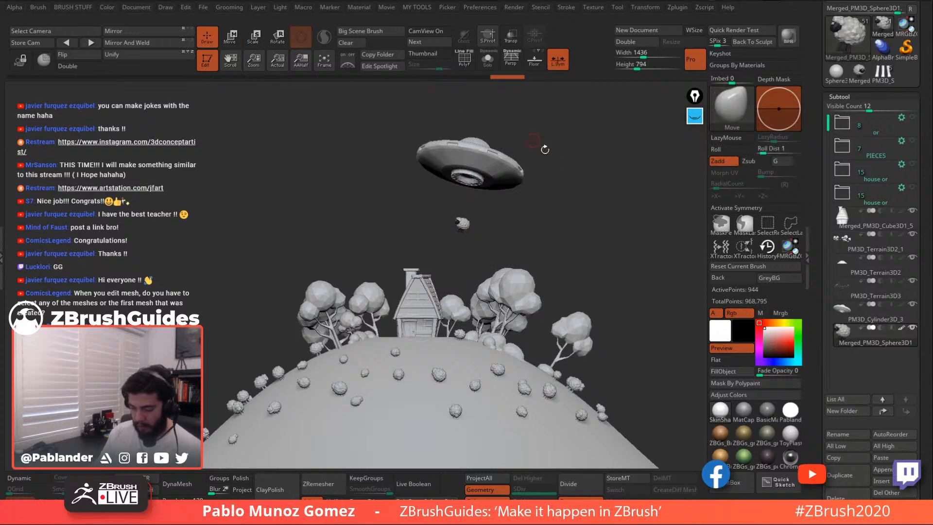
click(233, 42)
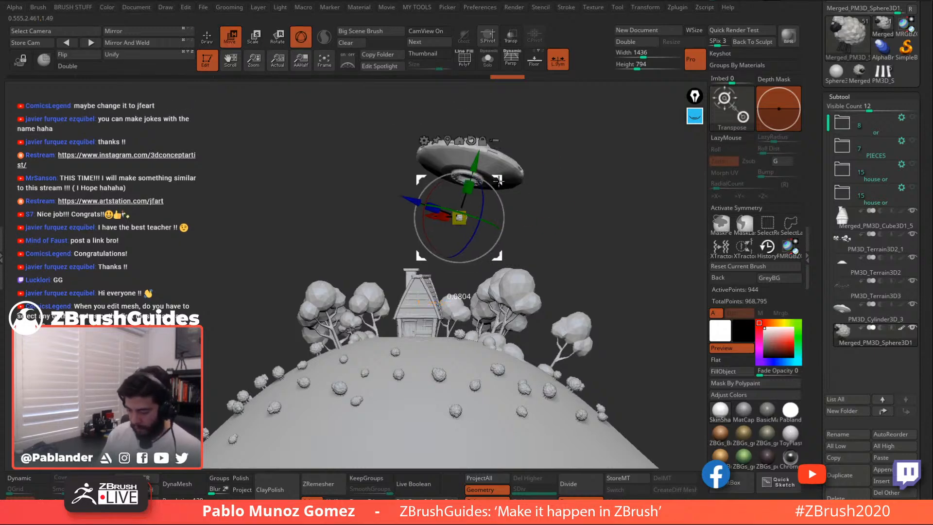
key(q)
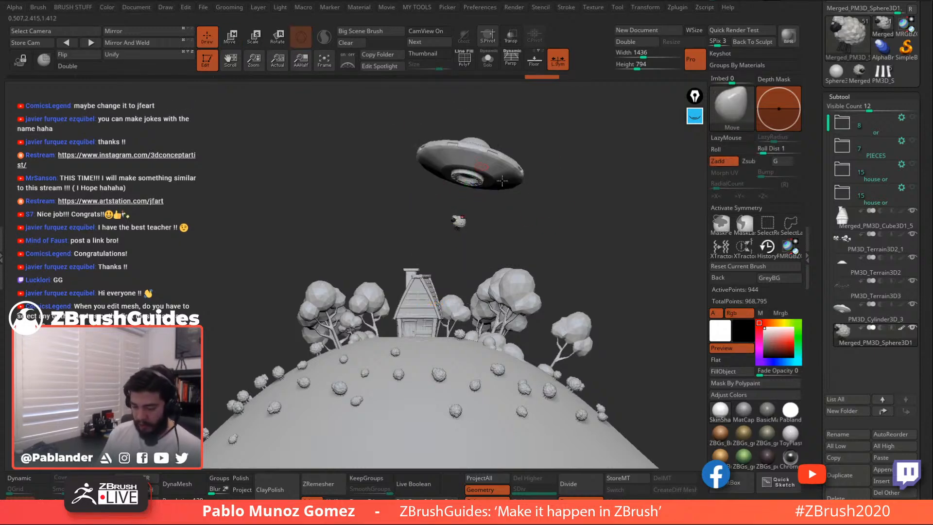
Isolate the floating sheep with Solo and turn on Polyframe to show its polygroups
mouse_move(556, 253)
mouse_down()
mouse_move(598, 223)
mouse_move(540, 175)
mouse_up()
click(488, 60)
alt+drag(478, 360, 526, 278)
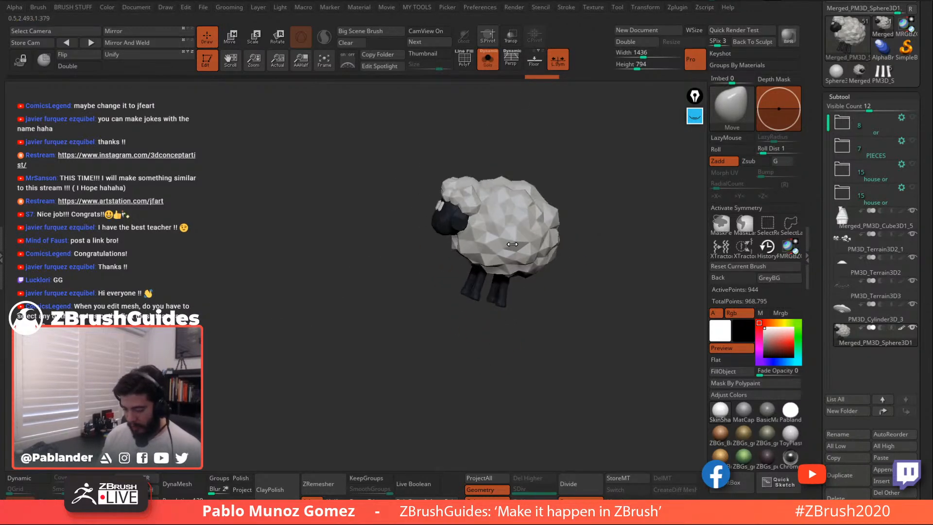
click(465, 60)
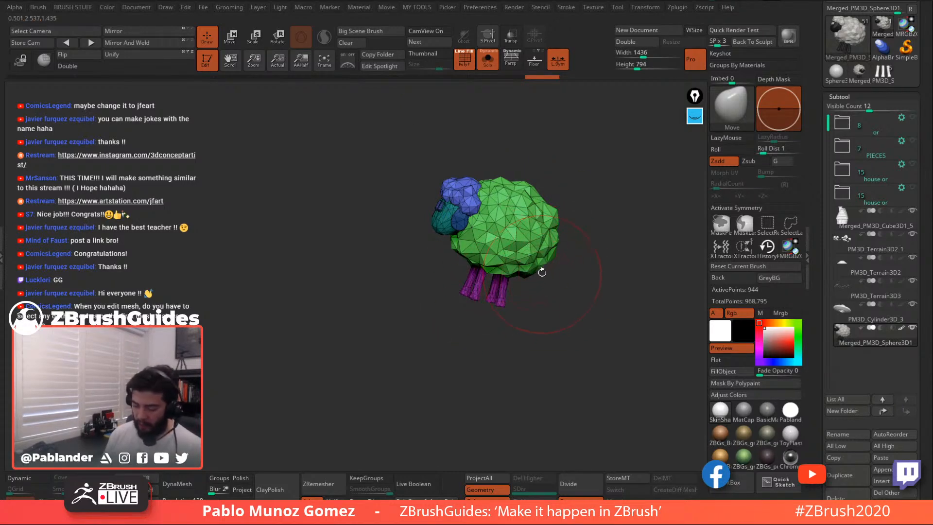
alt+drag(542, 272, 515, 275)
Isolate the sheep's four legs and assign each leg its own polygroup
key(ctrl+shift)
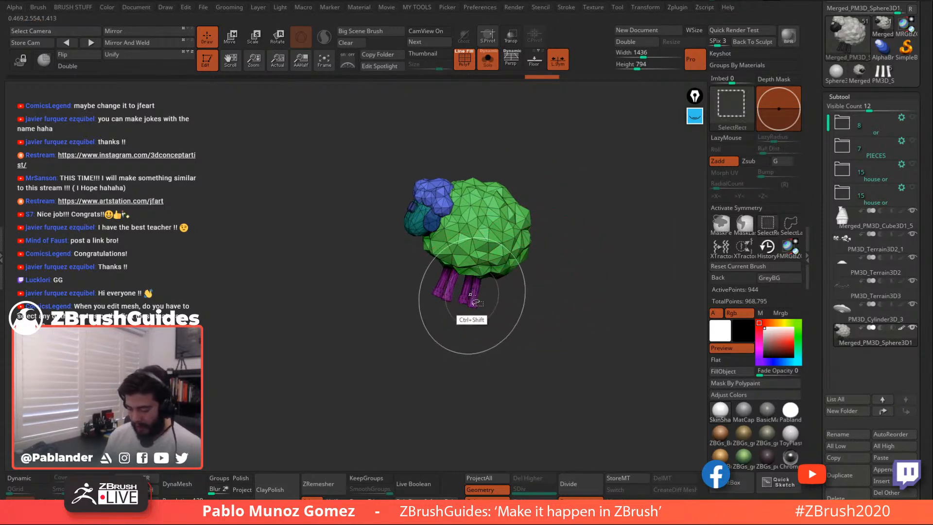
ctrl+shift+click(470, 294)
drag(536, 323, 534, 313)
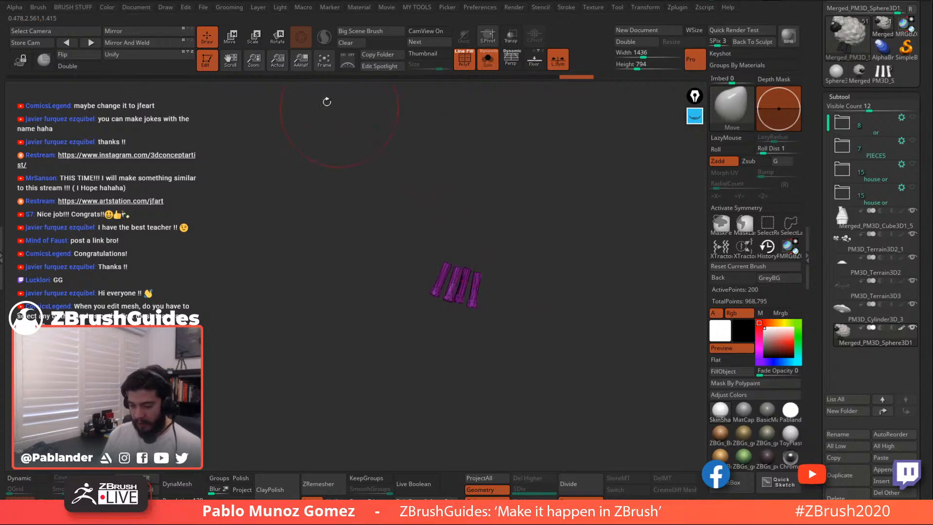
key(2)
click(499, 217)
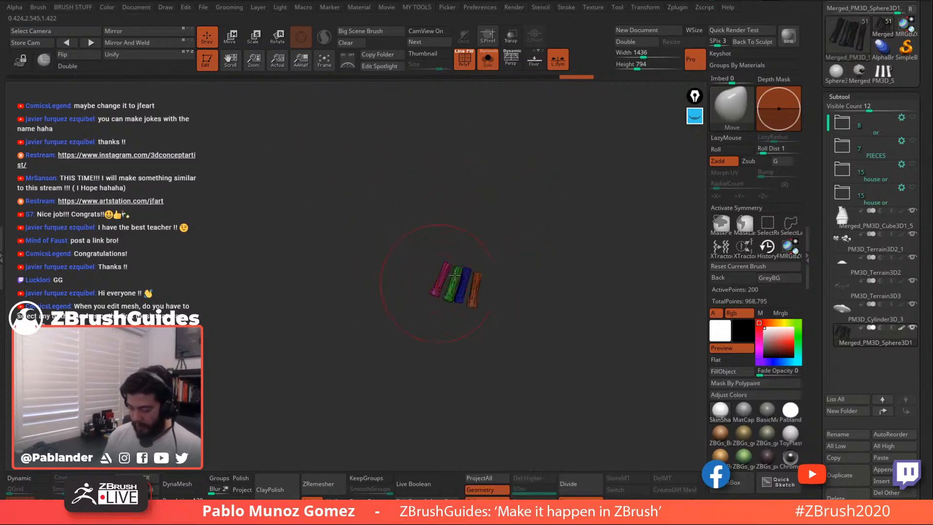
Mask the whole sheep except the green front leg and restore the full mesh's visibility
key(ctrl+shift)
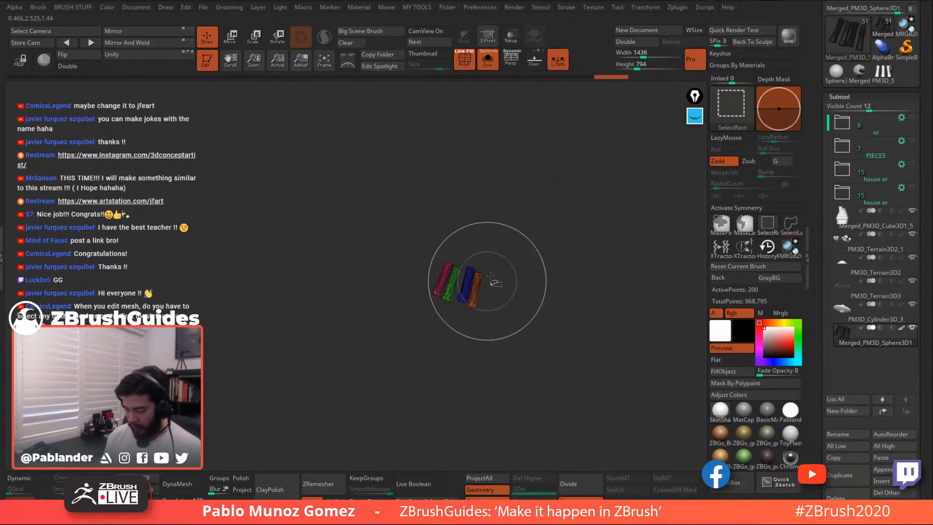
ctrl+shift+click(519, 253)
ctrl+shift+click(449, 288)
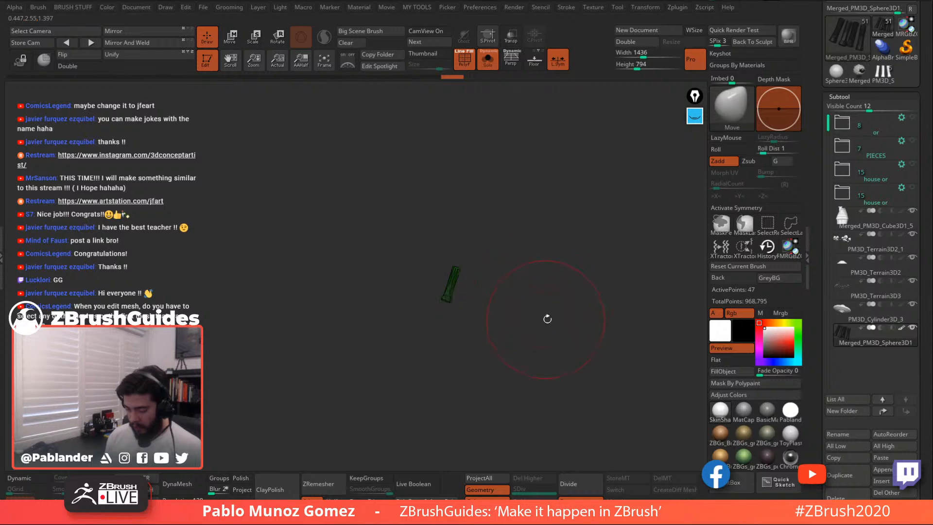
ctrl+shift+click(544, 311)
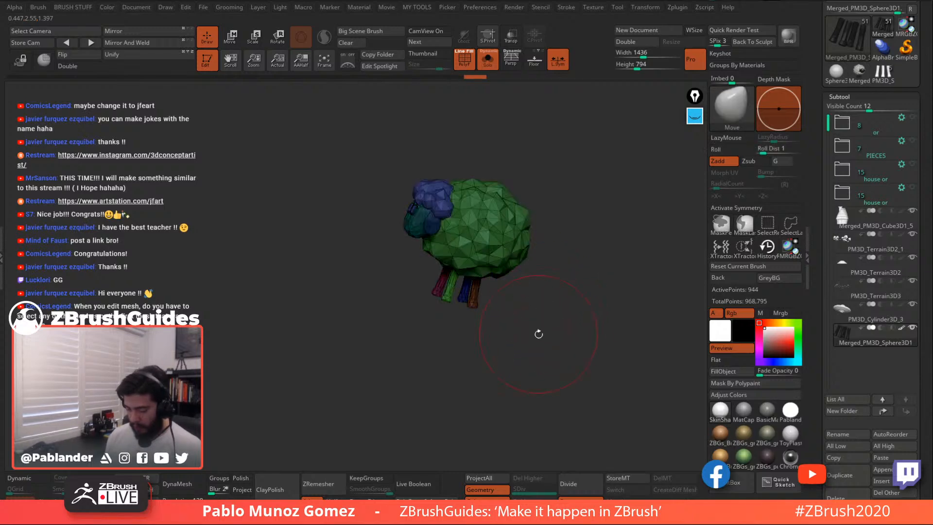
Move the unmasked green front leg up into the body, rotate it outward into a flailing pose, and clear the mask
click(230, 37)
alt+click(450, 285)
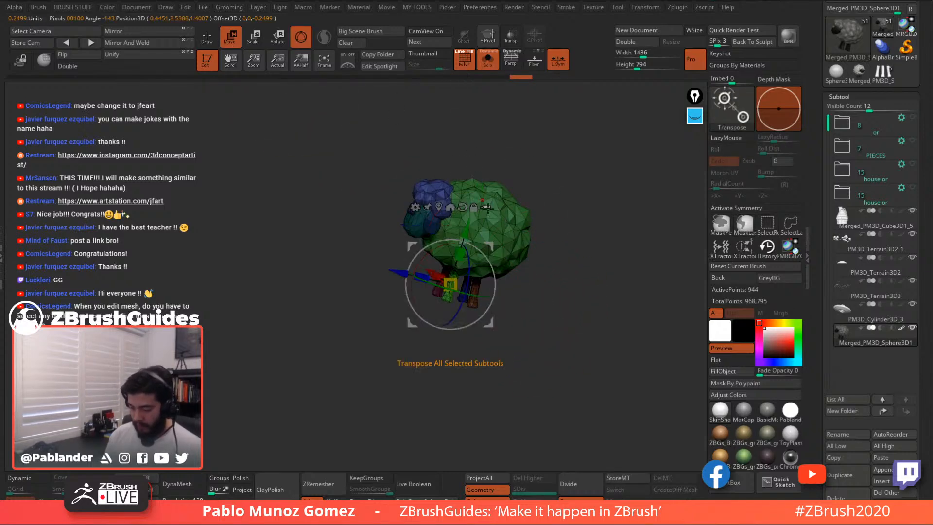
drag(548, 234, 577, 240)
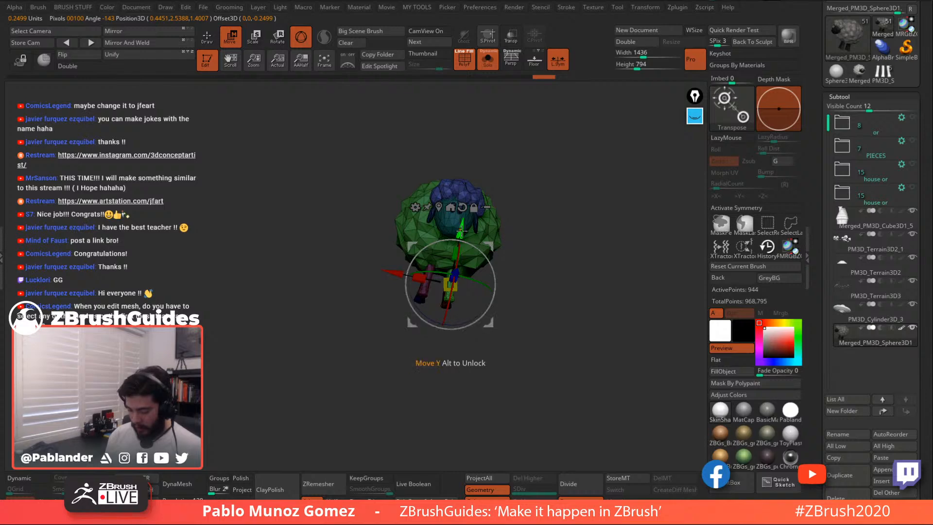
drag(461, 232, 463, 217)
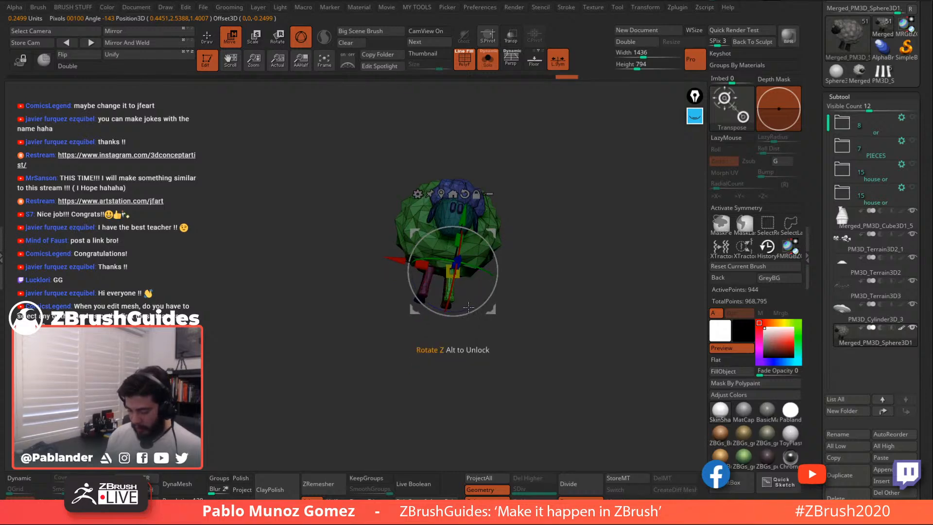
drag(472, 312, 490, 296)
drag(493, 232, 484, 220)
drag(549, 233, 518, 257)
key(space)
ctrl+drag(546, 283, 566, 295)
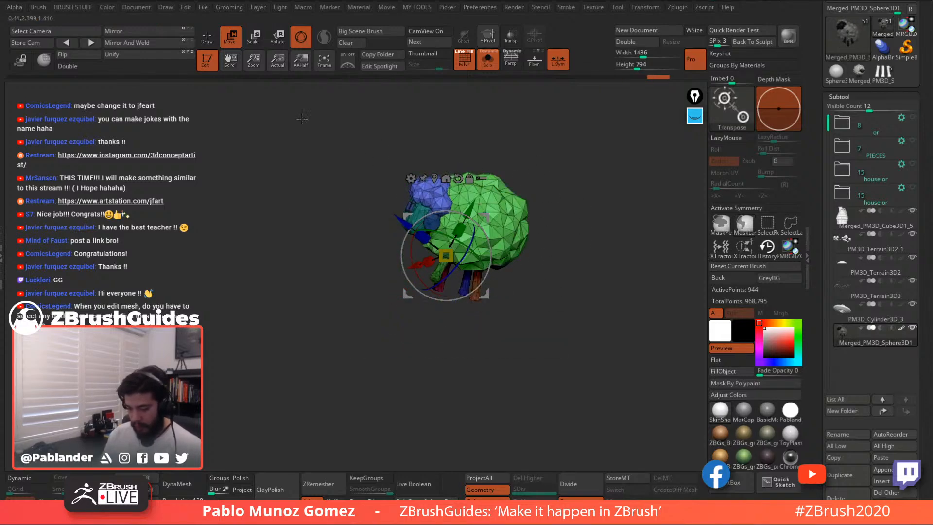
Mask the whole sheep except the orange hind leg, with all parts shown again
click(207, 37)
ctrl+shift+click(478, 297)
ctrl+click(541, 299)
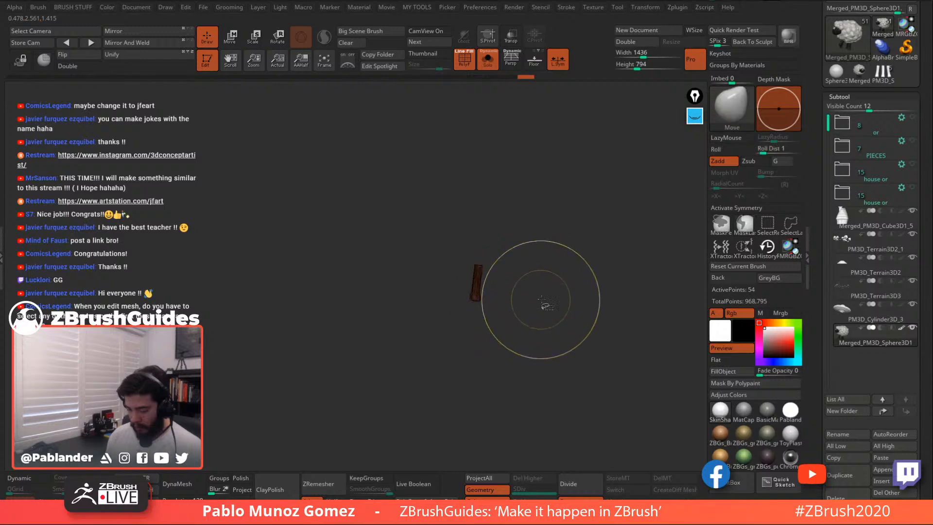
ctrl+shift+click(545, 299)
ctrl+click(558, 296)
Centre the gizmo on the unmasked orange hind leg, shift the leg into place against the underside of the body, and clear the mask
click(231, 37)
drag(550, 278, 539, 245)
click(446, 179)
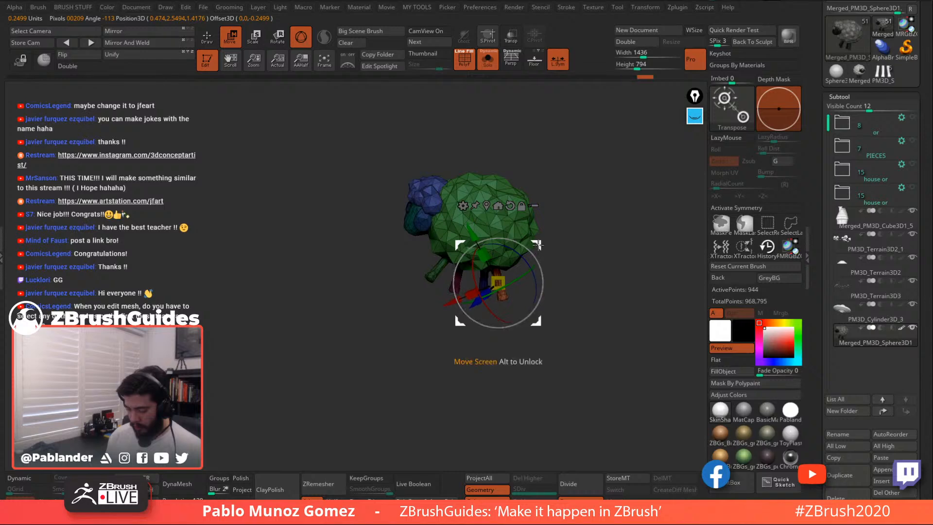
drag(536, 244, 622, 261)
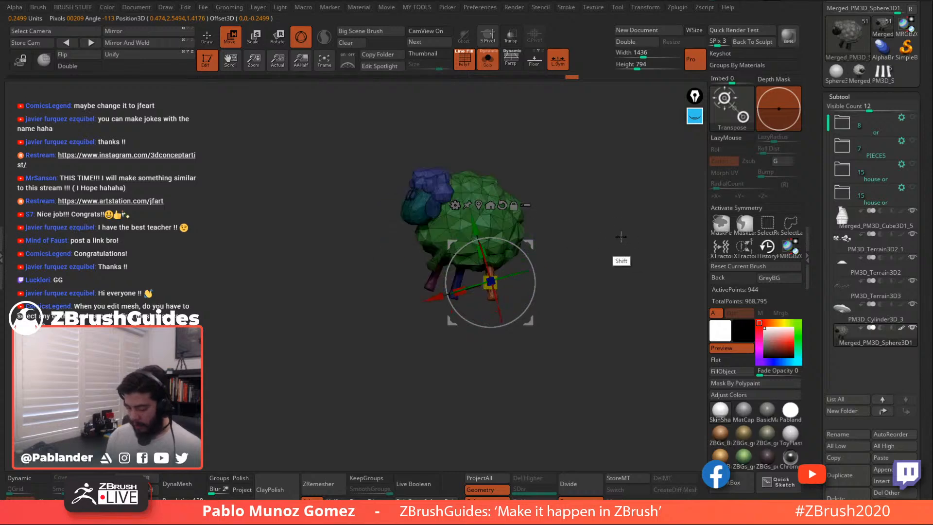
drag(532, 244, 527, 244)
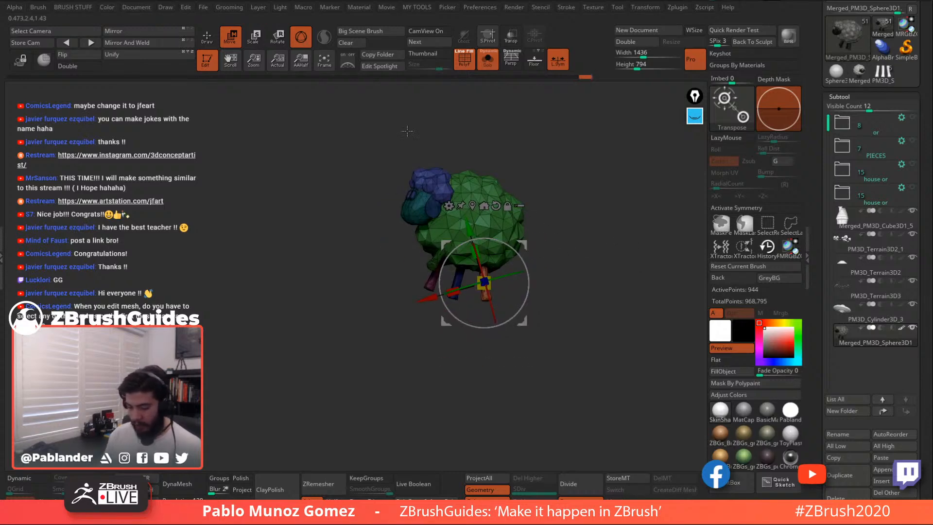
key(q)
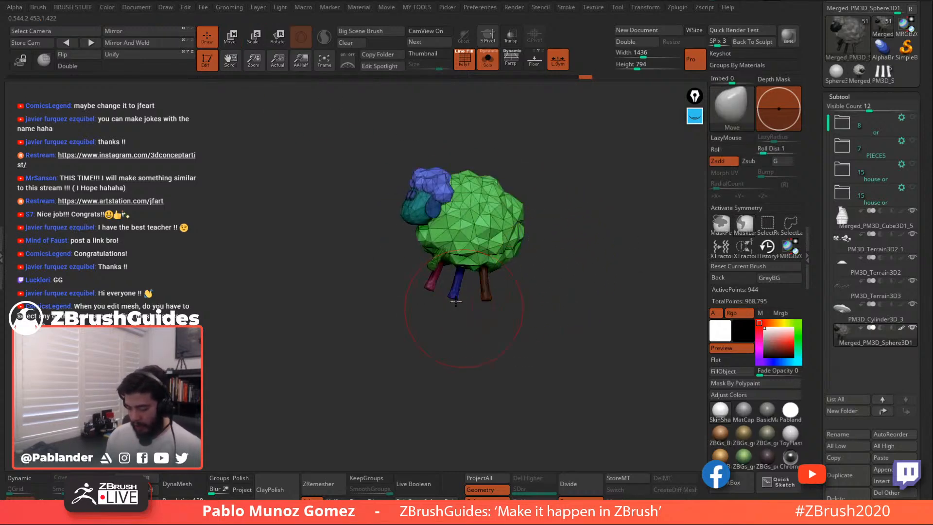
Mask the whole sheep except the pink front leg, with the full mesh shown again
ctrl+shift+click(434, 281)
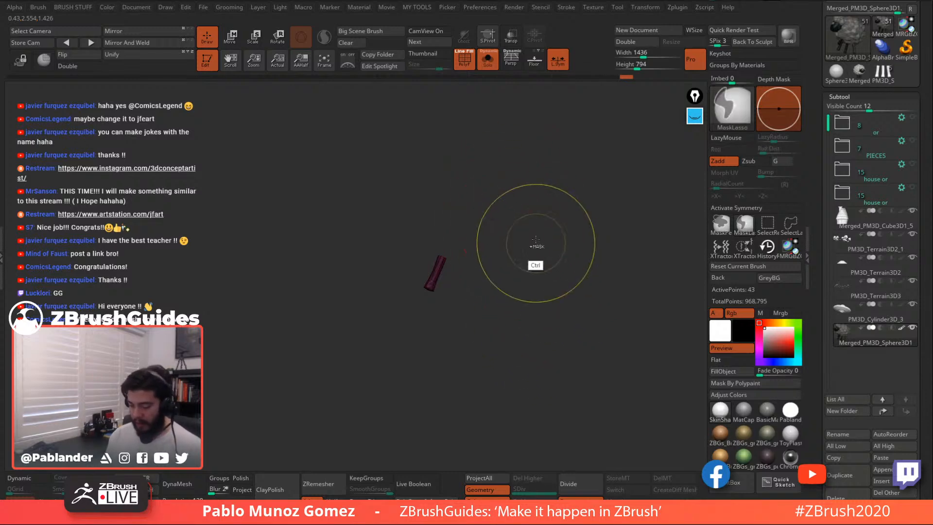
ctrl+shift+click(532, 270)
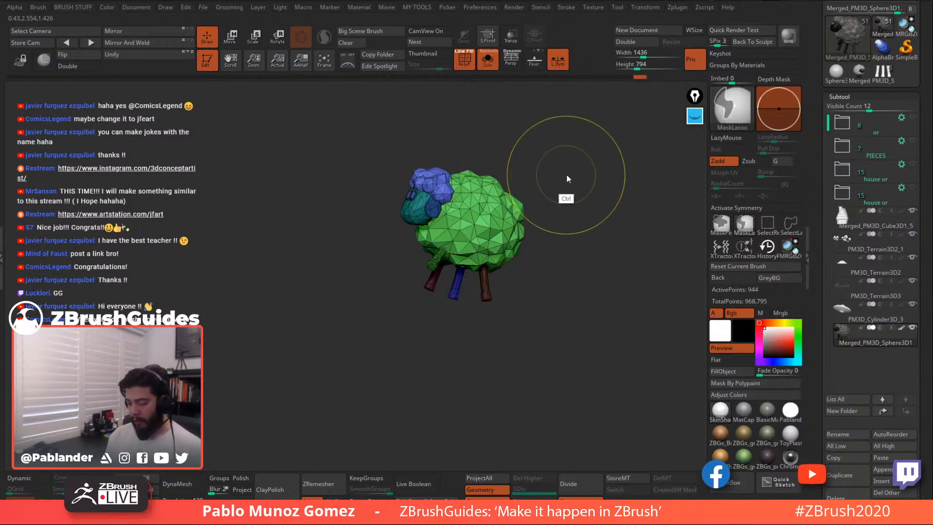
mouse_move(564, 168)
mouse_down()
mouse_move(541, 287)
mouse_move(596, 294)
mouse_move(554, 258)
mouse_up()
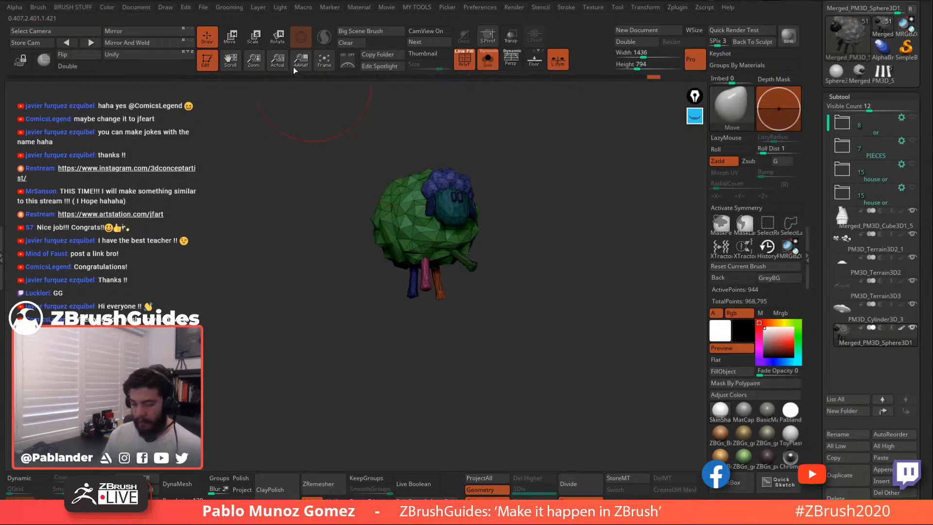
Centre the gizmo on the unmasked pink front leg, then angle the leg outward and move it against the body
key(w)
mouse_move(522, 217)
mouse_down()
mouse_move(573, 213)
mouse_move(539, 231)
mouse_up()
click(426, 204)
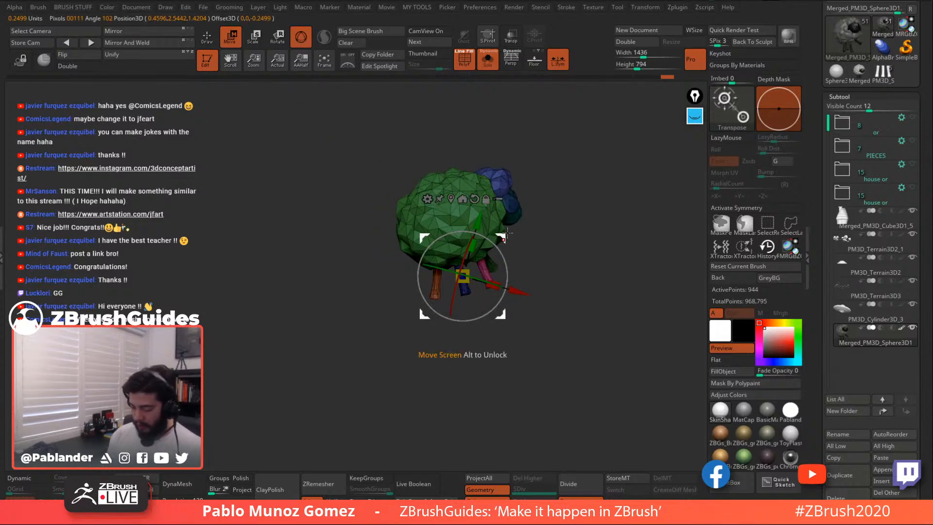
mouse_move(387, 383)
ctrl+mouse_down()
mouse_move(403, 272)
mouse_move(455, 364)
mouse_move(410, 376)
mouse_move(454, 341)
ctrl+mouse_up()
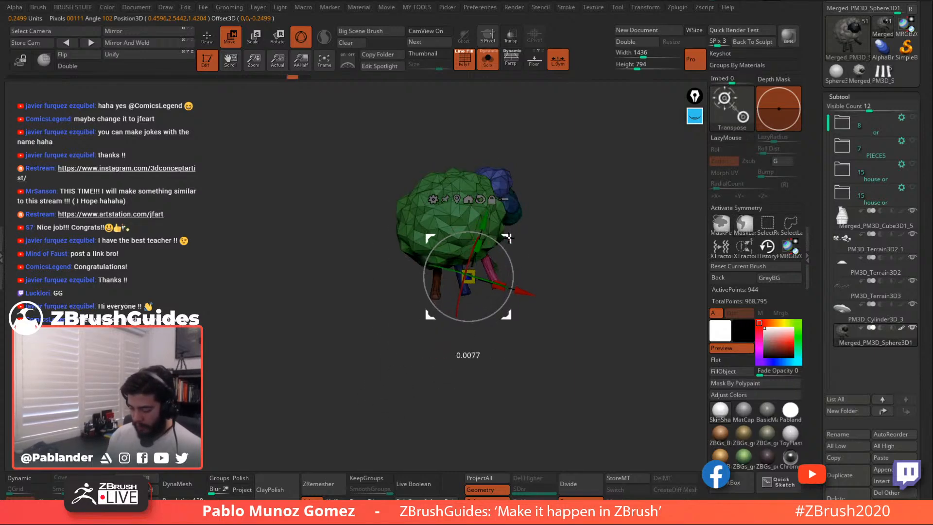
drag(503, 237, 526, 235)
drag(596, 237, 565, 224)
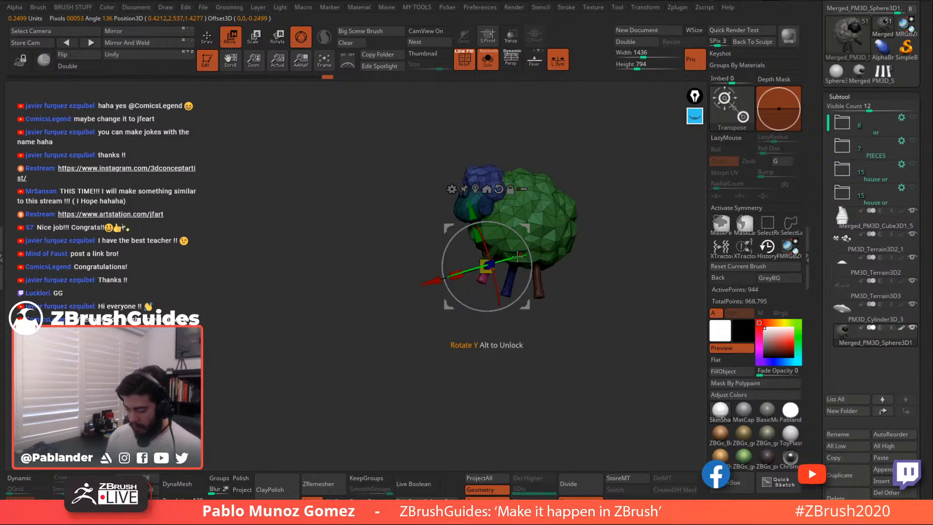
drag(527, 231, 532, 236)
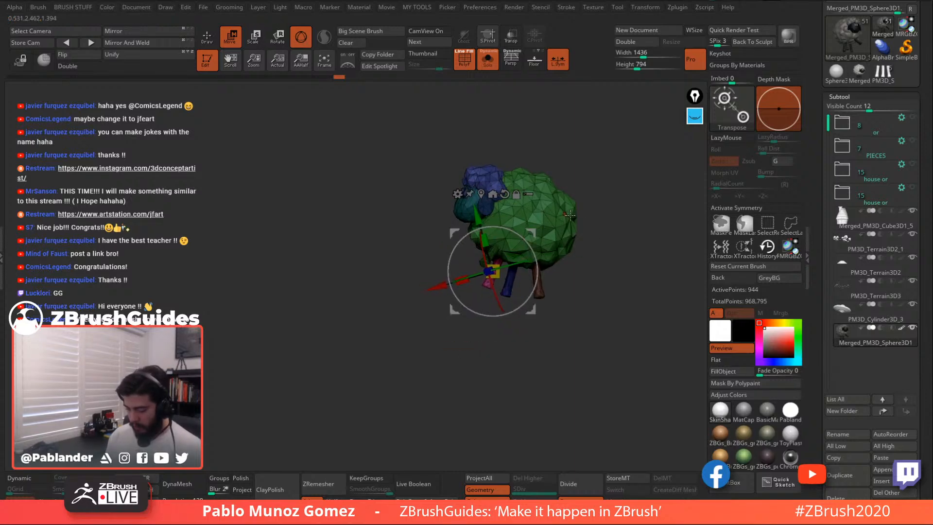
click(207, 38)
Mask everything except the blue hind leg and move that leg toward the underside of the body
mouse_move(598, 233)
alt+mouse_down()
mouse_move(583, 246)
mouse_move(545, 205)
mouse_move(517, 263)
alt+mouse_up()
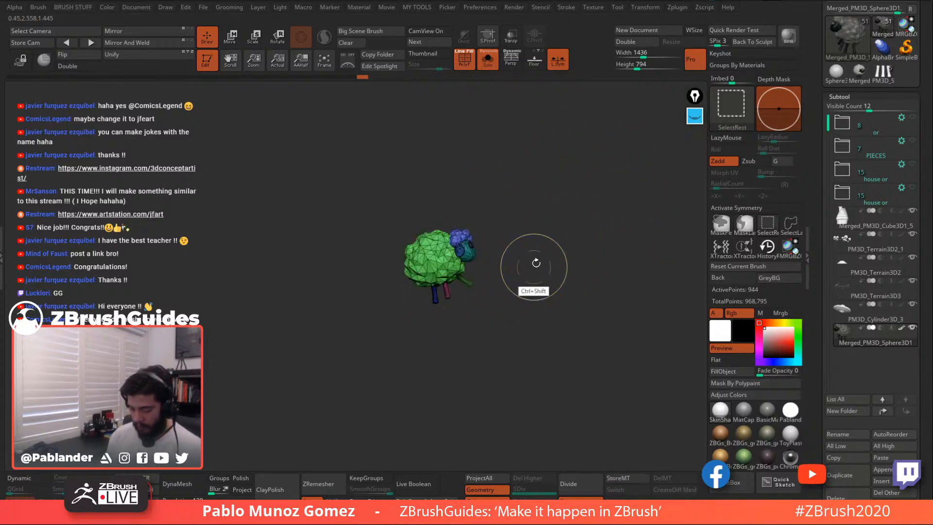
click(229, 36)
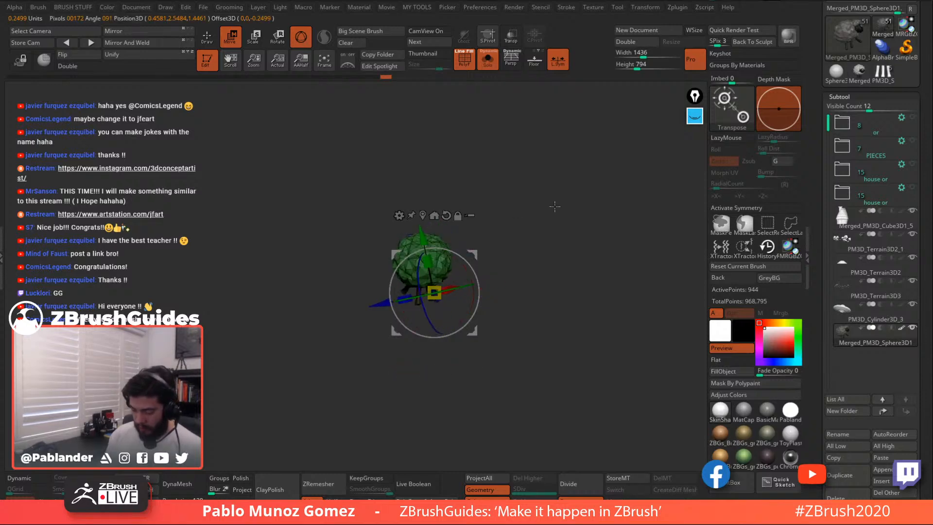
alt+drag(555, 207, 543, 275)
alt+drag(476, 261, 508, 163)
mouse_move(453, 315)
alt+mouse_down()
mouse_move(446, 301)
mouse_move(455, 315)
alt+mouse_up()
drag(480, 252, 480, 241)
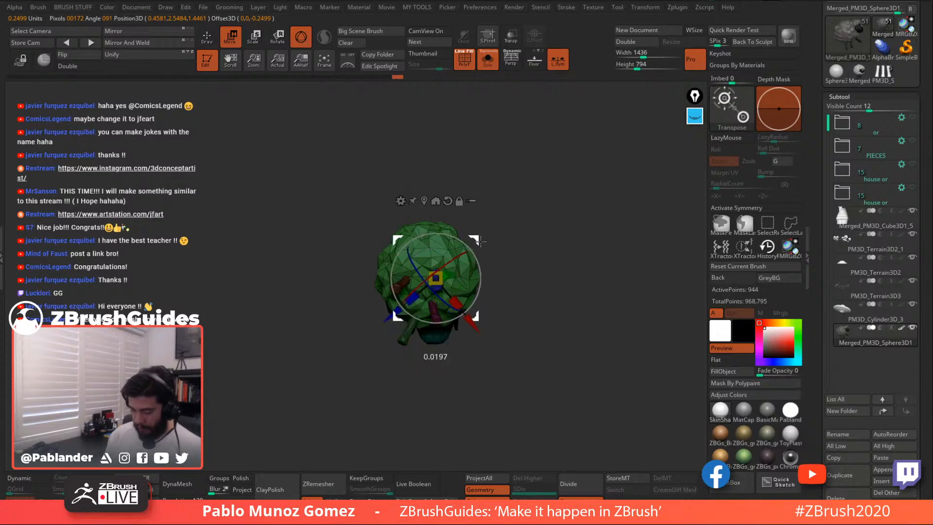
click(448, 206)
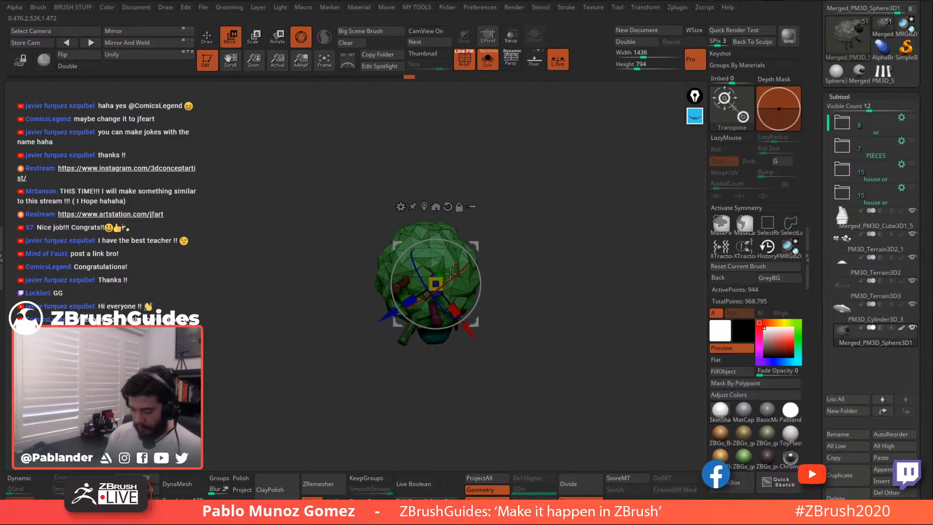
Rotate the blue hind leg into a flailing angle, move it back against the body, and clear the mask
drag(549, 207, 497, 202)
drag(475, 252, 472, 242)
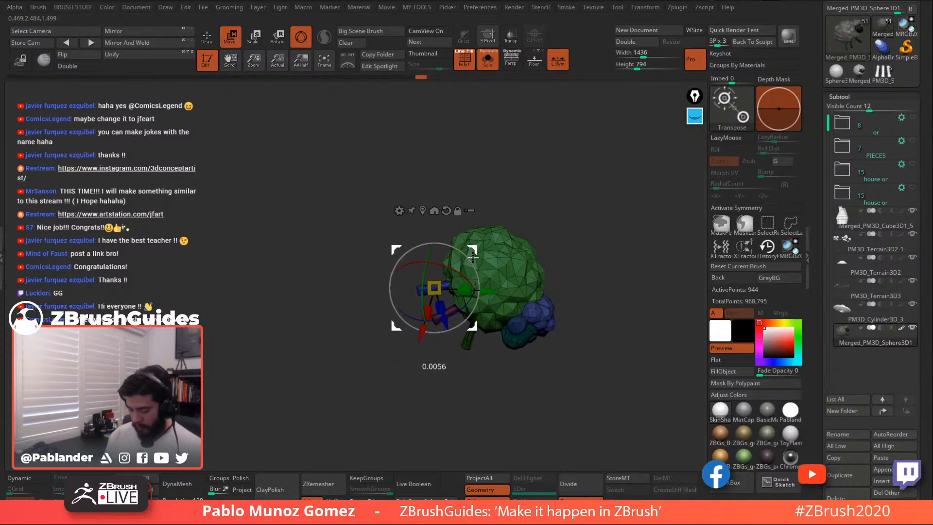
drag(478, 279, 474, 235)
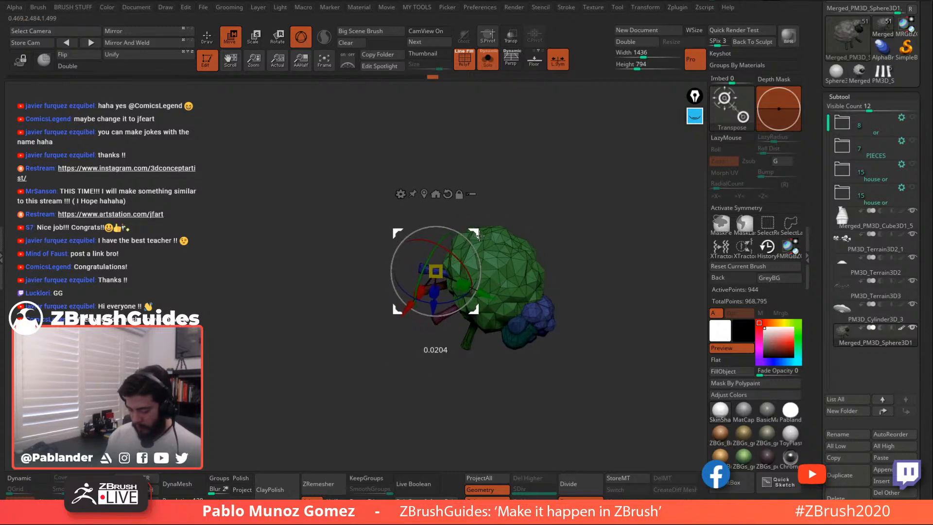
click(207, 37)
alt+drag(533, 202, 545, 201)
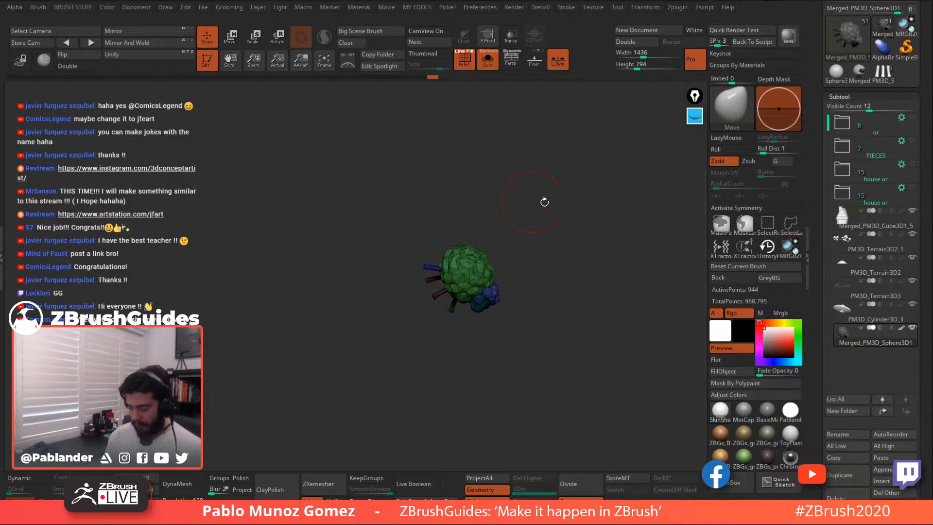
mouse_move(478, 129)
mouse_down()
mouse_move(488, 197)
mouse_move(528, 209)
mouse_move(532, 243)
mouse_up()
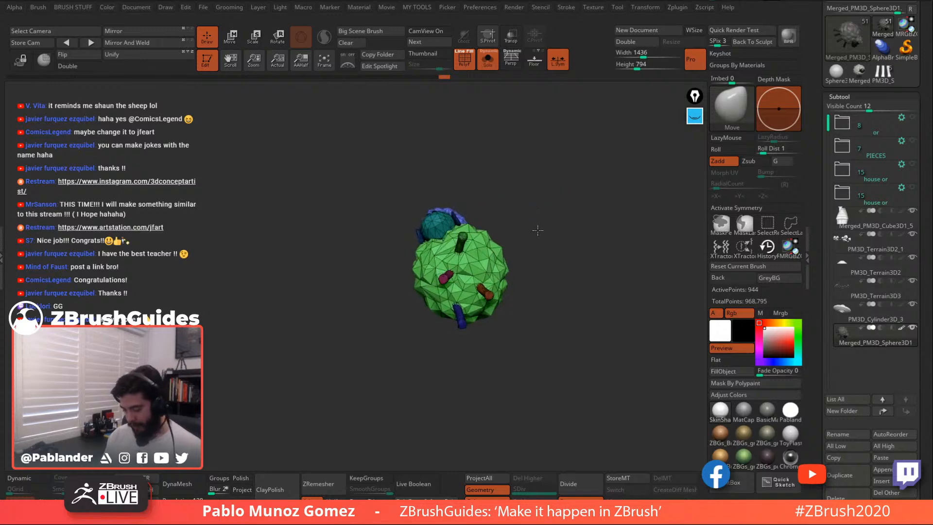
Mask everything except the pink front leg, shift it slightly outward across the belly, and clear the mask
ctrl+shift+click(448, 277)
ctrl+click(540, 247)
ctrl+shift+click(532, 222)
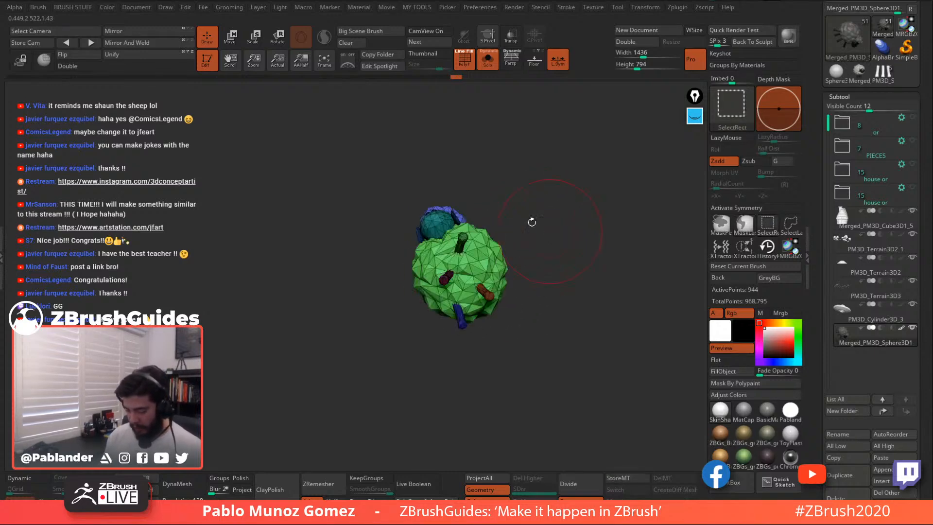
click(242, 47)
click(230, 37)
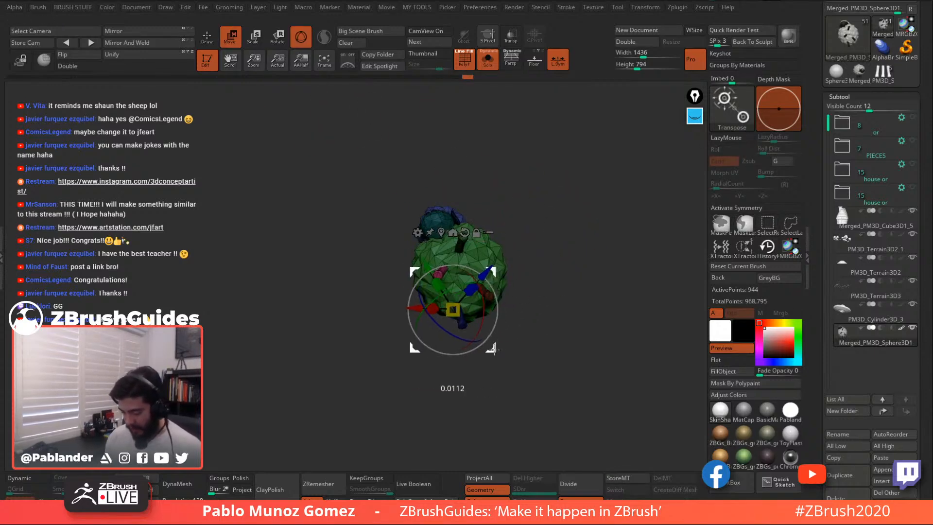
ctrl+click(555, 270)
key(q)
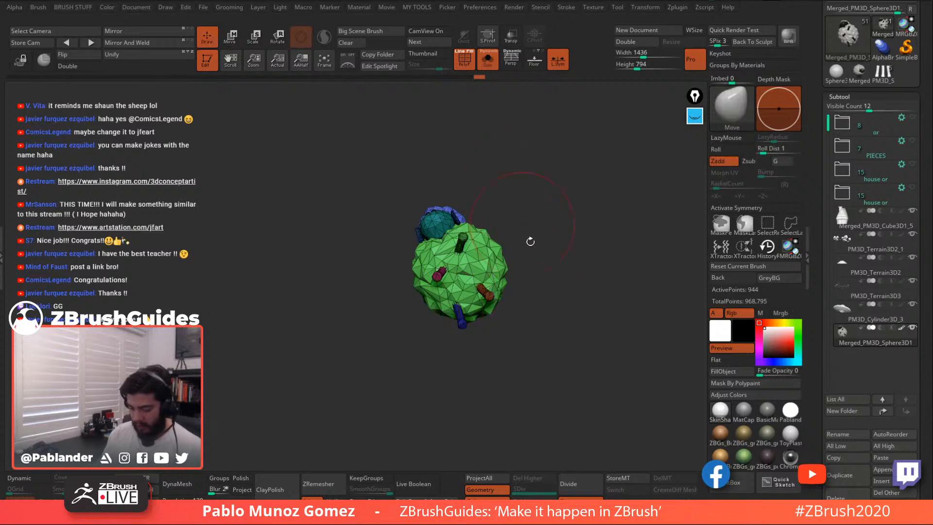
Mask everything except the blue hind leg and move it inward from the rear edge toward the middle of the belly
ctrl+shift+click(458, 317)
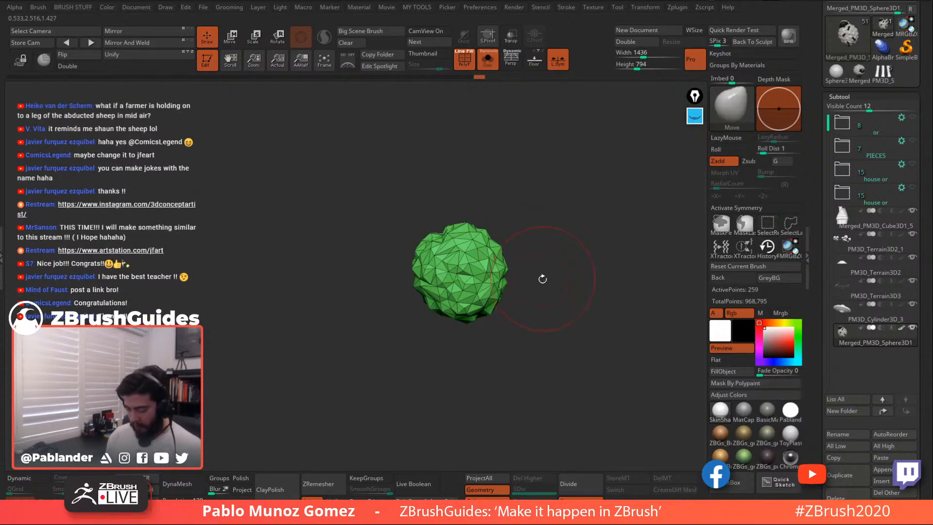
ctrl+shift+click(515, 297)
ctrl+shift+click(460, 316)
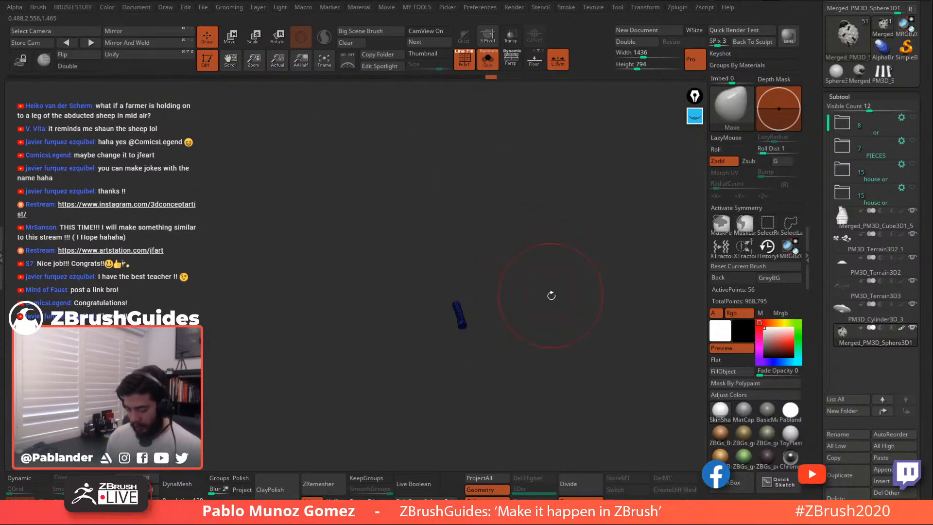
ctrl+shift+click(553, 304)
key(w)
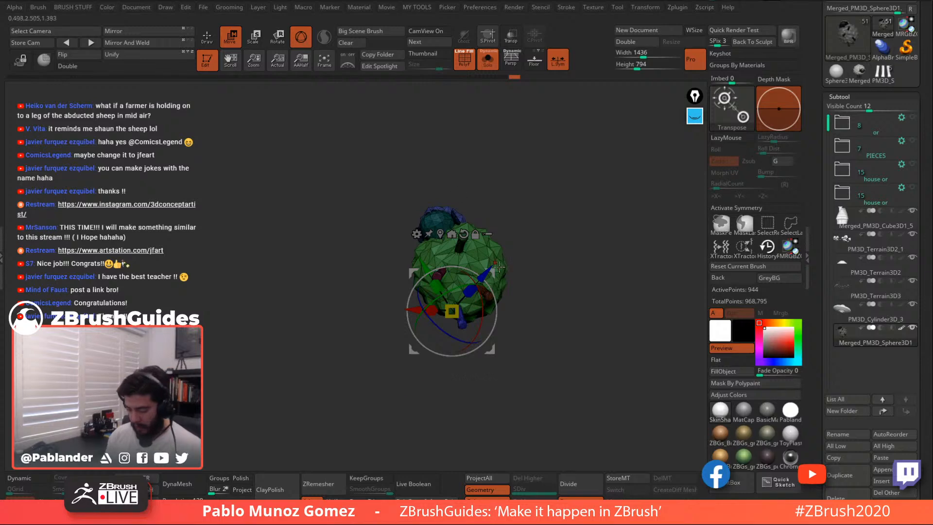
drag(494, 271, 485, 298)
drag(491, 262, 487, 257)
click(207, 37)
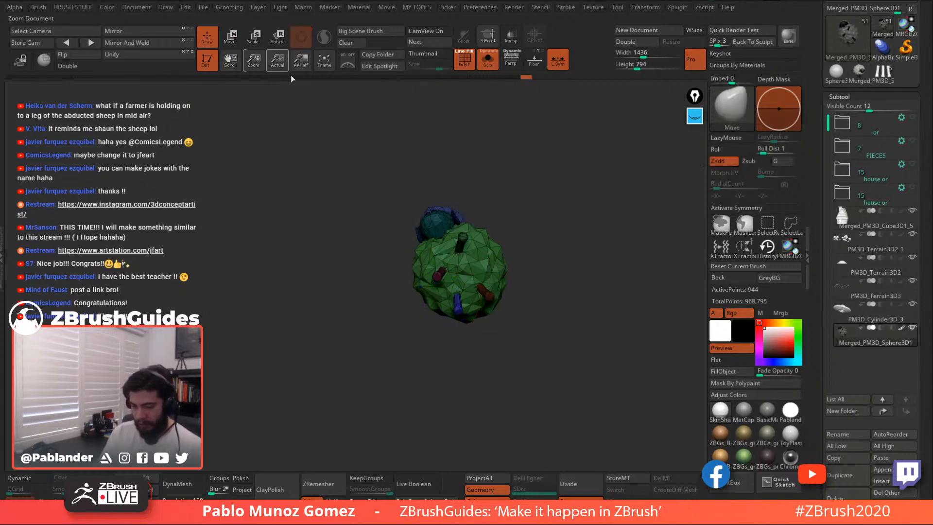
Mask everything except the green front leg, move it slightly inward under the belly, and clear the mask
ctrl+shift+click(468, 236)
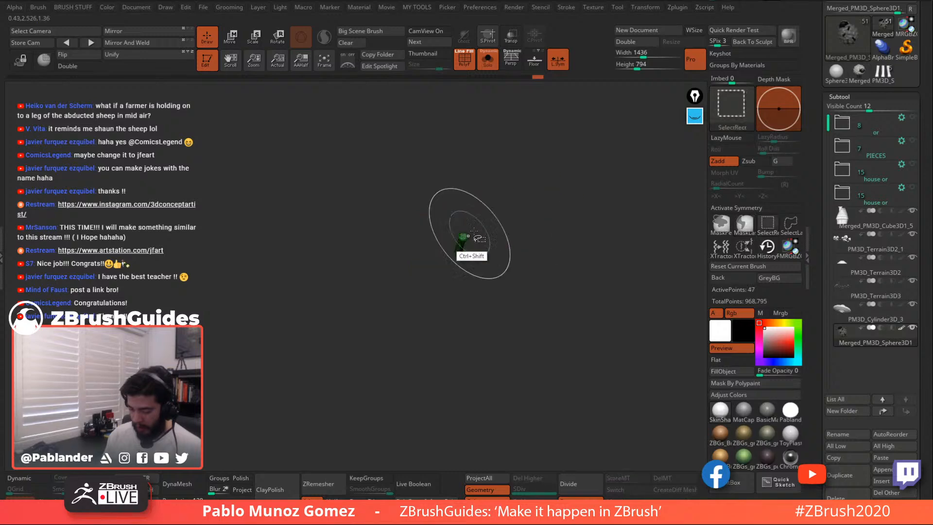
ctrl+shift+click(535, 232)
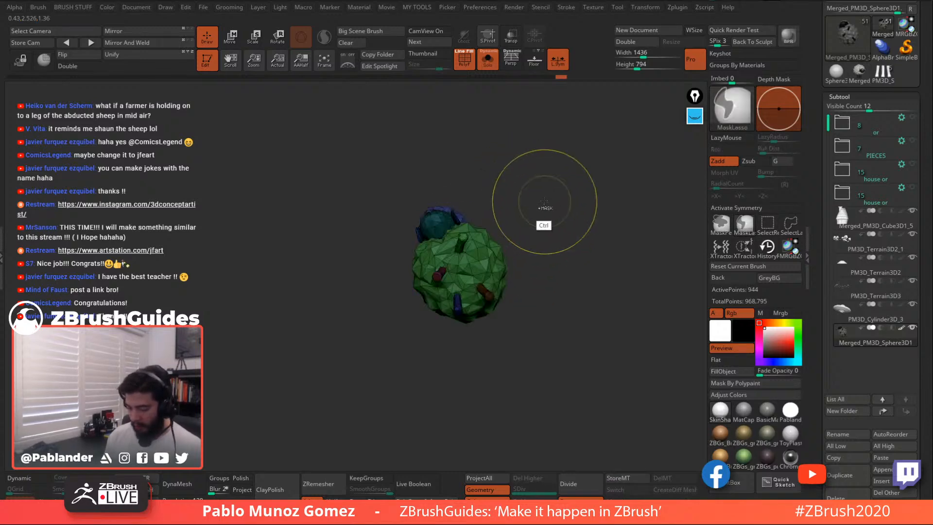
key(w)
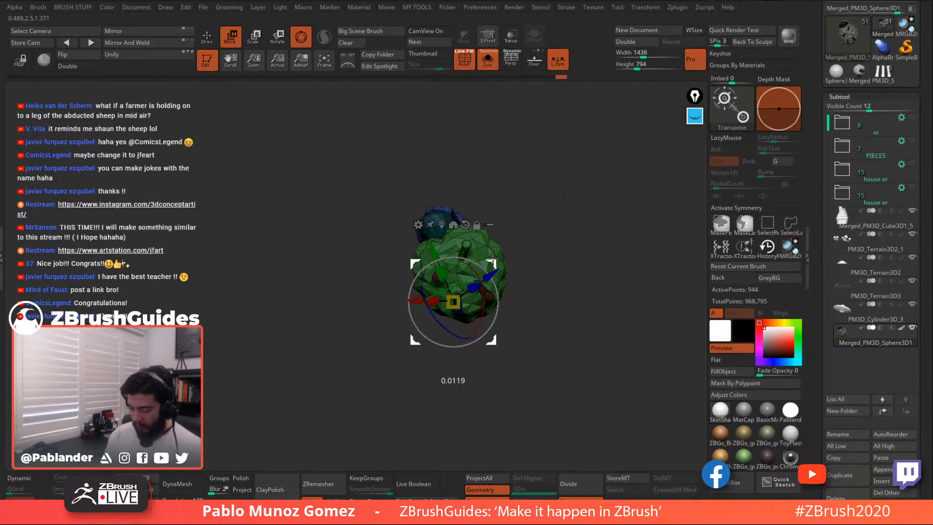
key(q)
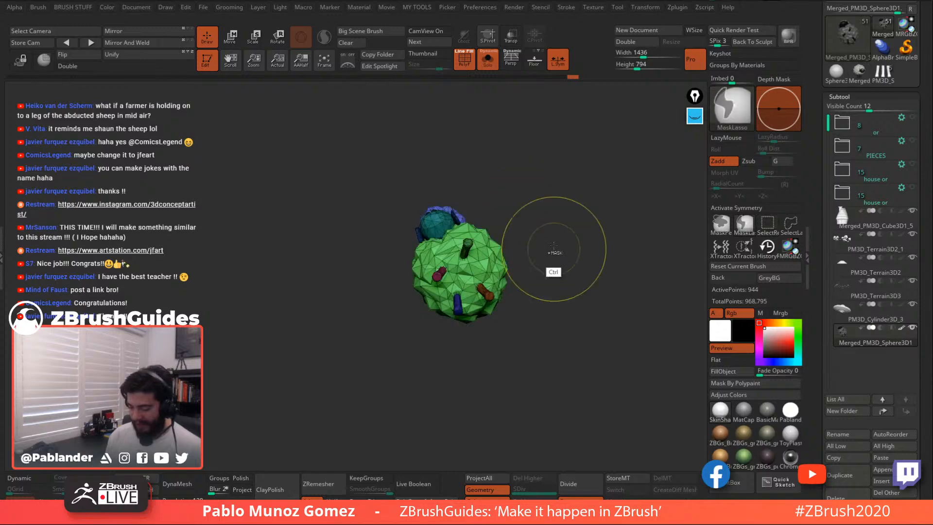
Mask everything on the sheep except its head and wool cap, leaving the whole sheep visible
drag(545, 197, 554, 264)
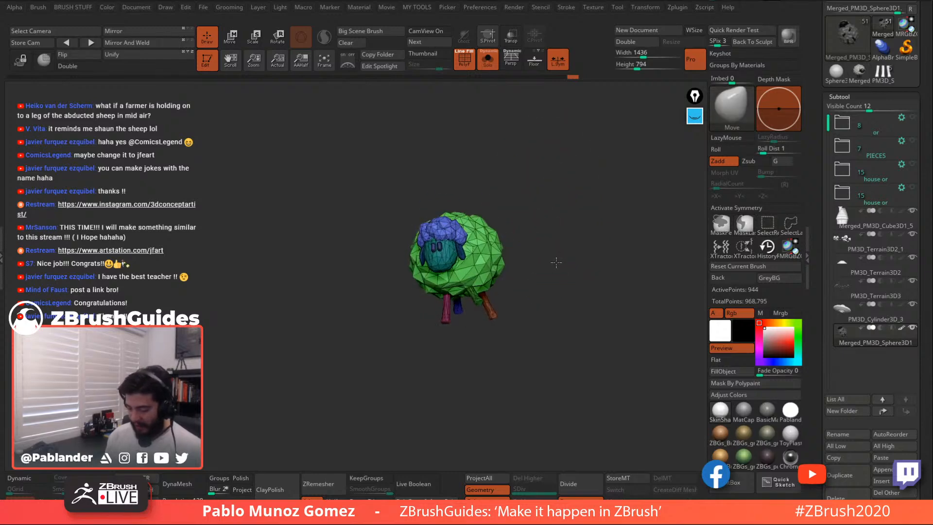
ctrl+shift+click(487, 249)
ctrl+shift+click(479, 312)
ctrl+shift+drag(430, 291, 510, 348)
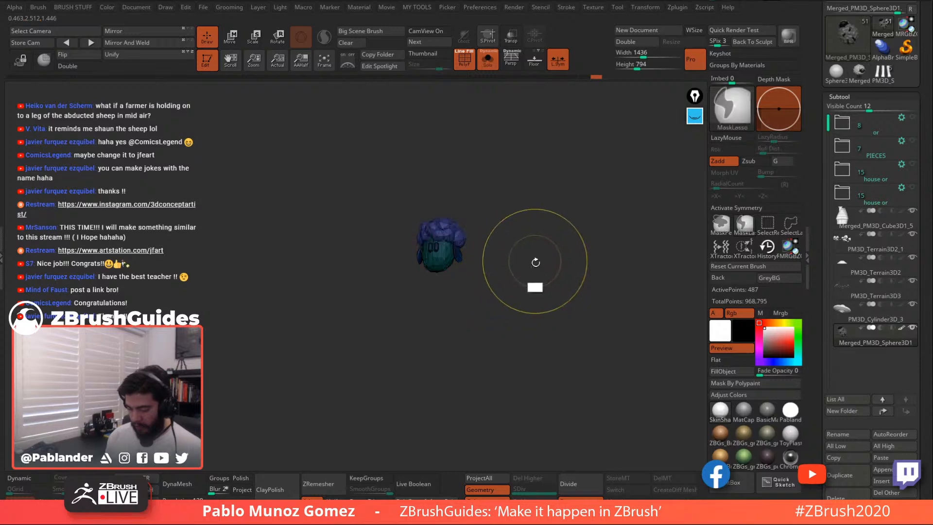
ctrl+shift+click(536, 223)
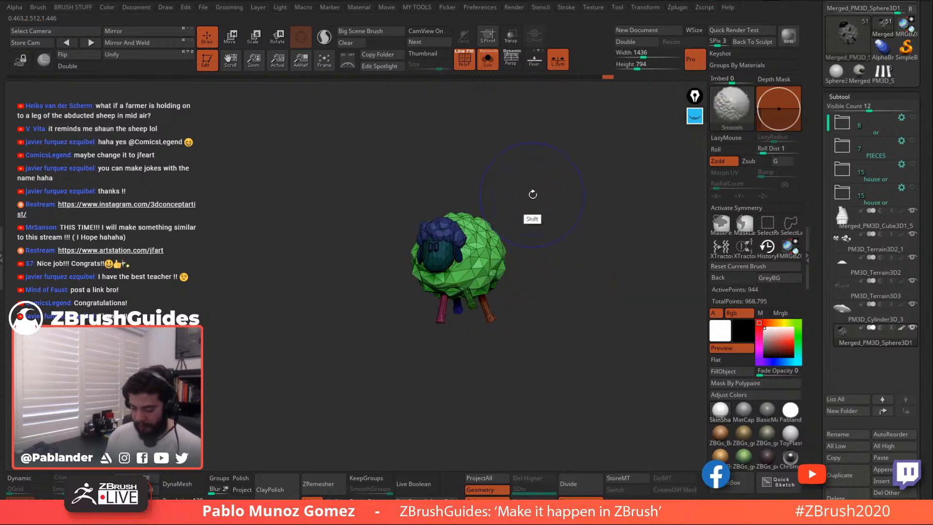
Centre the gizmo on the unmasked head, rotate the head to tilt and turn it, and clear the mask
key(w)
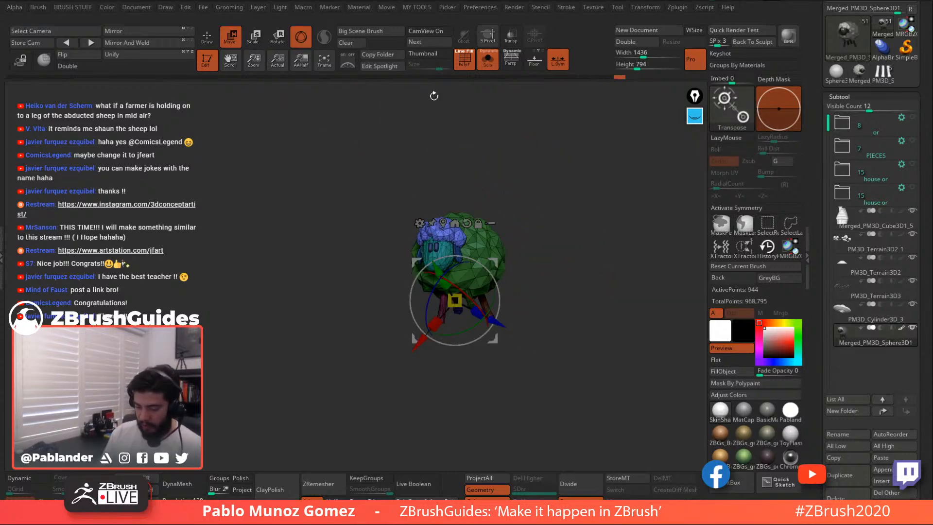
click(442, 222)
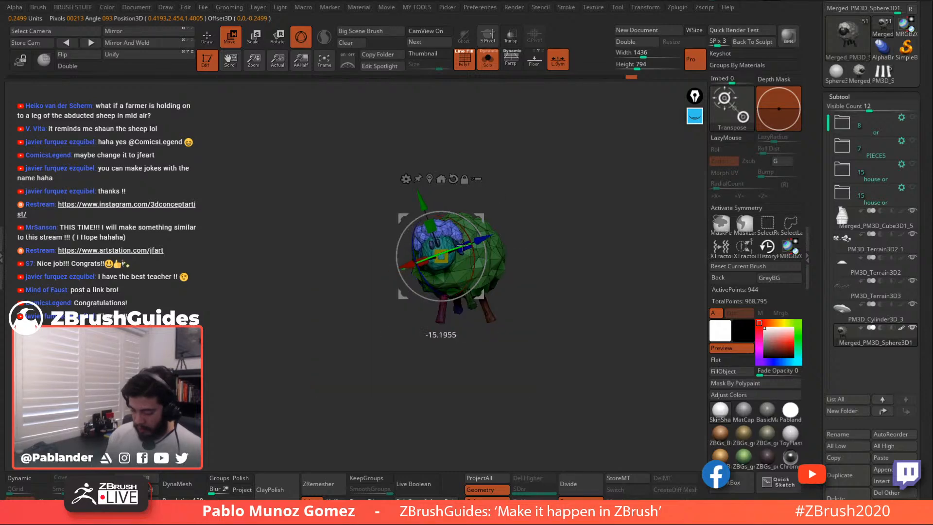
mouse_move(482, 220)
mouse_down()
mouse_move(512, 203)
mouse_move(480, 220)
mouse_up()
mouse_move(440, 287)
mouse_down()
mouse_move(448, 270)
mouse_move(451, 297)
mouse_up()
drag(477, 224, 479, 221)
drag(511, 188, 476, 259)
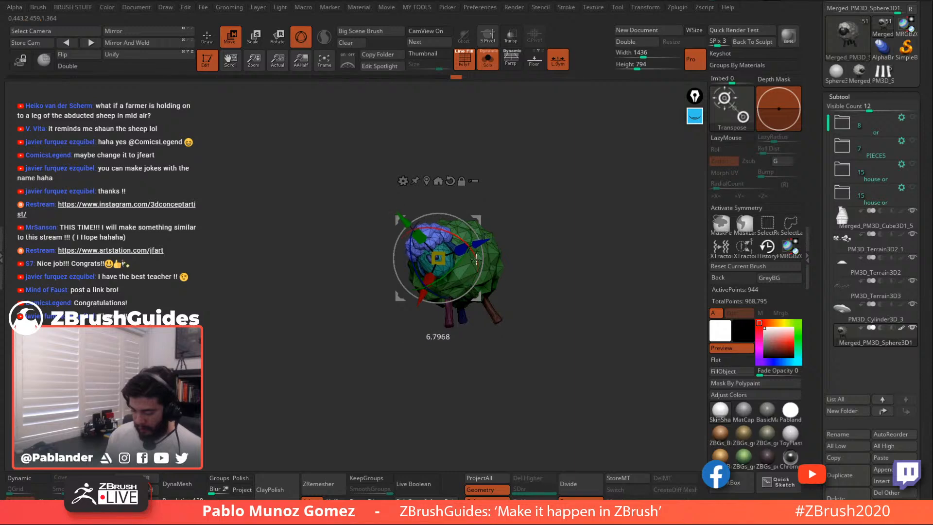
click(211, 43)
ctrl+click(538, 195)
alt+drag(558, 342, 505, 223)
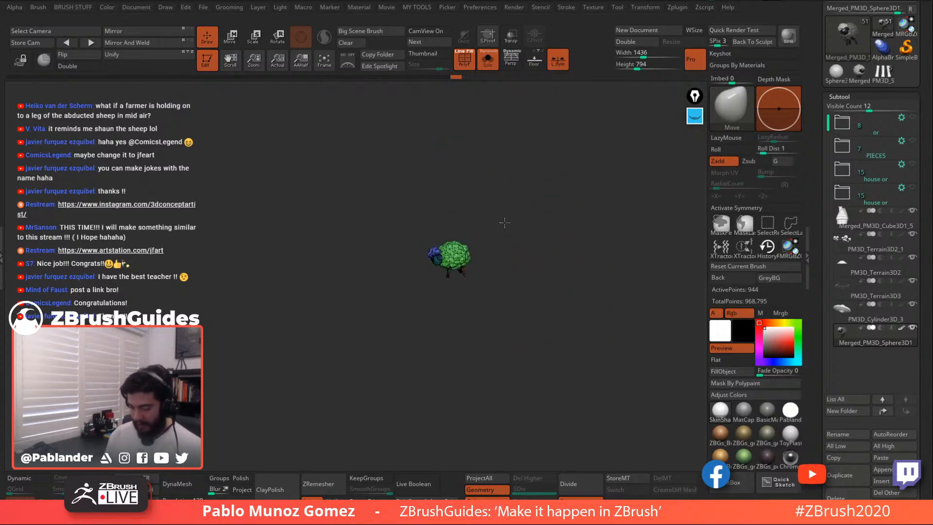
Turn off Solo mode and the polygroup wireframe display to show the posed sheep in the full scene
click(488, 59)
click(470, 67)
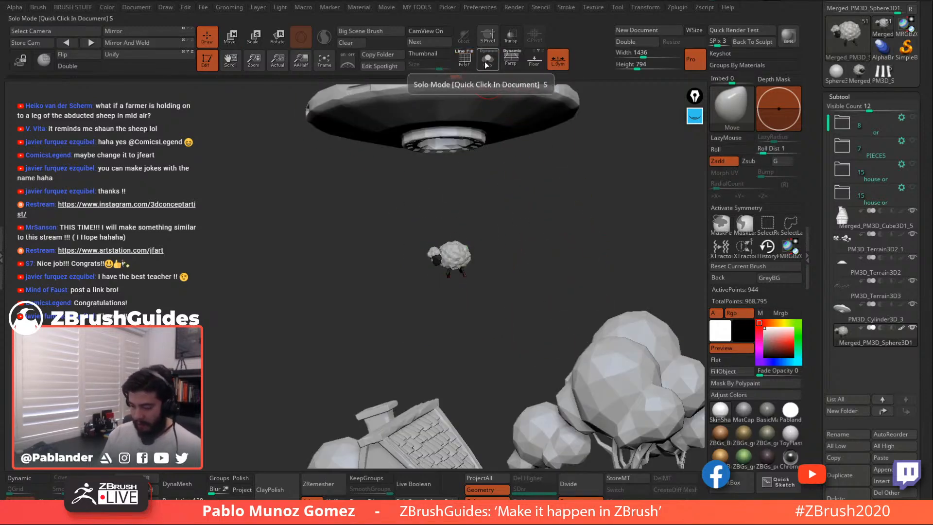
drag(504, 267, 555, 200)
Centre the gizmo on the abducted sheep, reset its orientation to the world axes, and return to draw mode
click(234, 39)
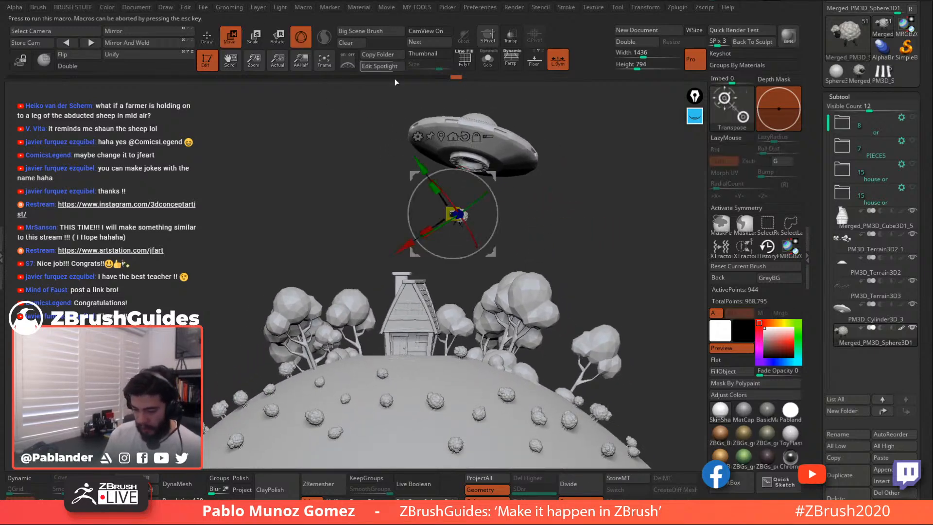
alt+drag(492, 174, 594, 197)
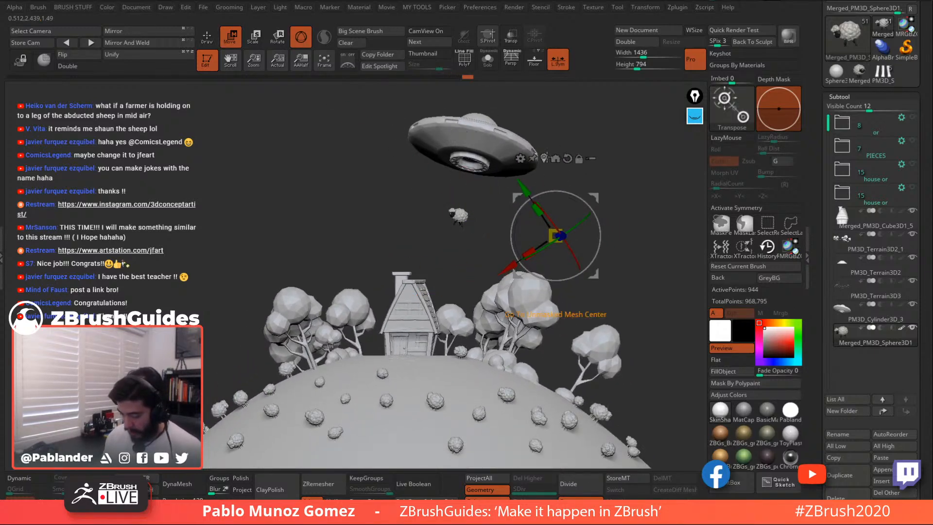
click(554, 156)
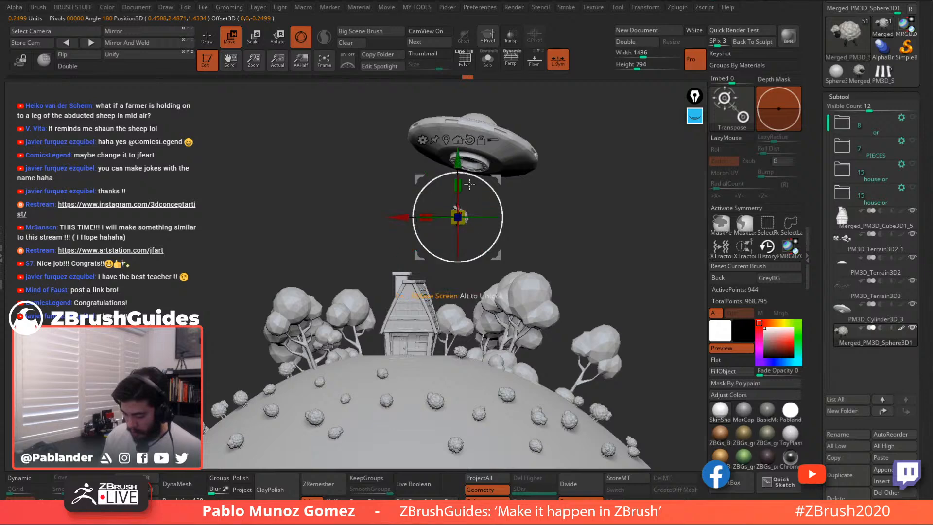
click(469, 139)
drag(480, 216, 467, 229)
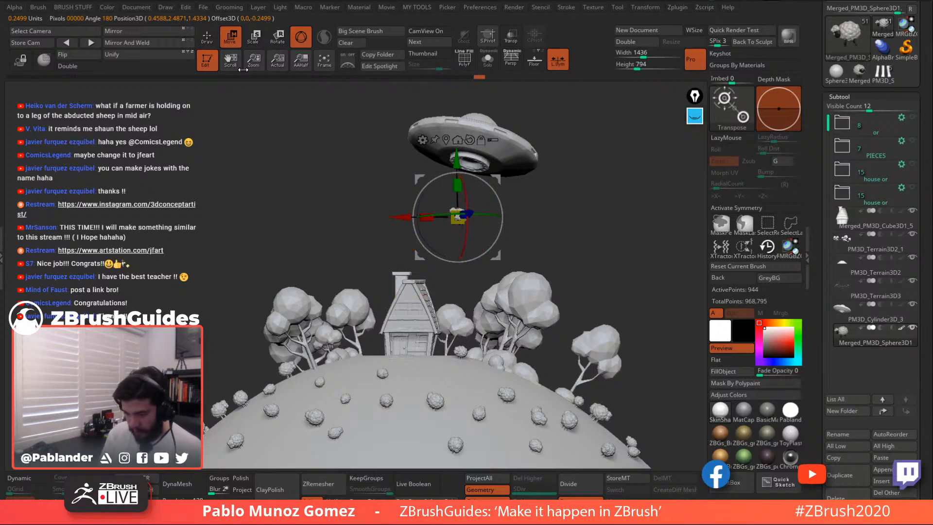
key(q)
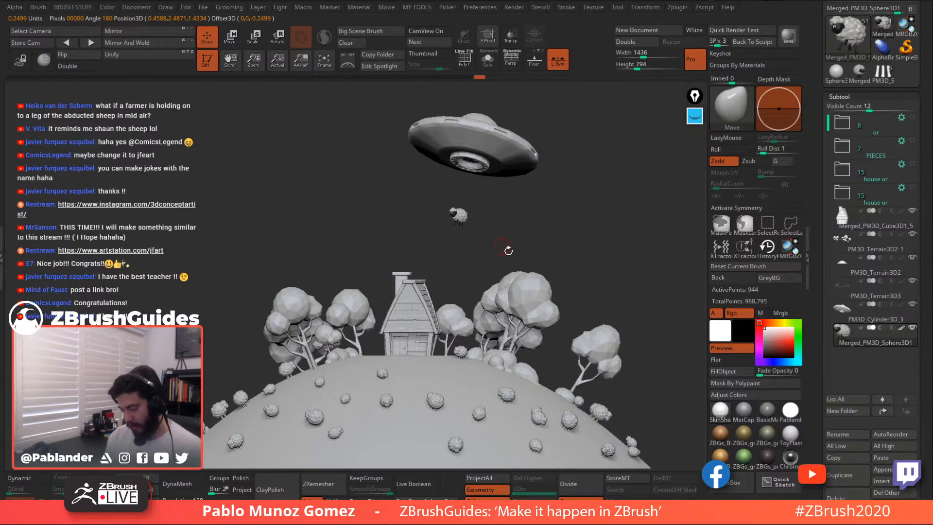
ctrl+right_drag(562, 245, 534, 267)
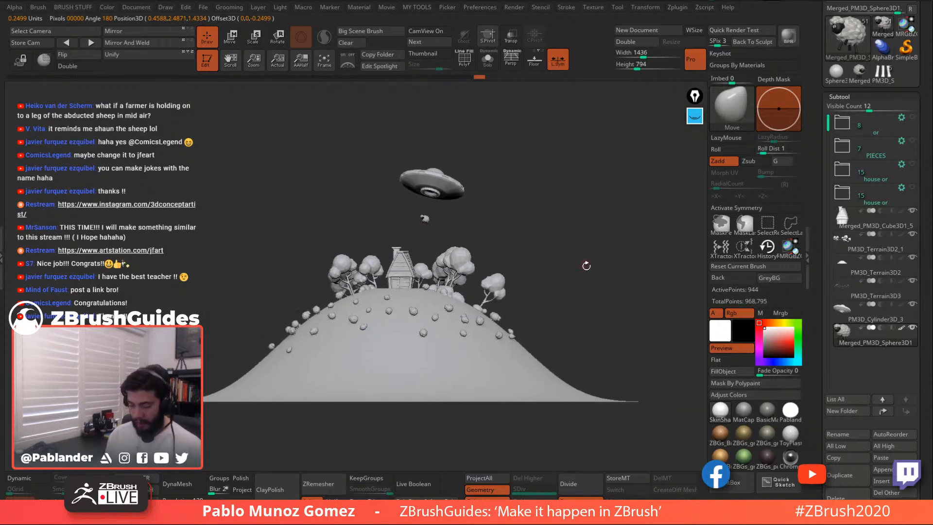
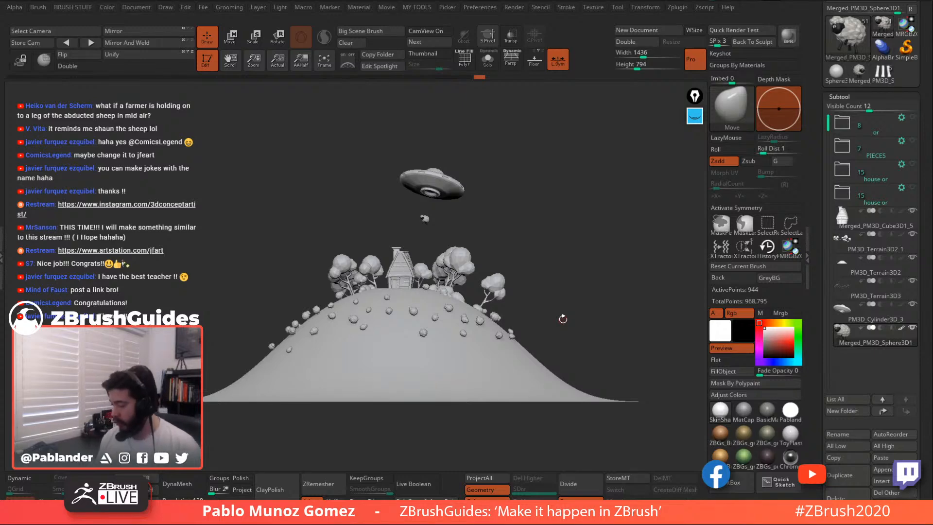
Start a new Cube3D tool, convert it to a polymesh with two divisions per side, and display its polyframe
scroll(815, 153, up, 5)
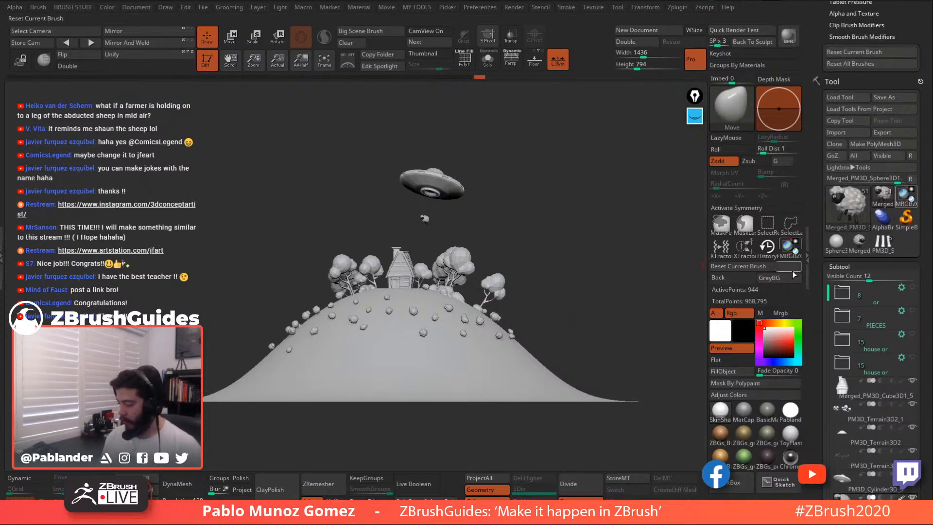
click(845, 204)
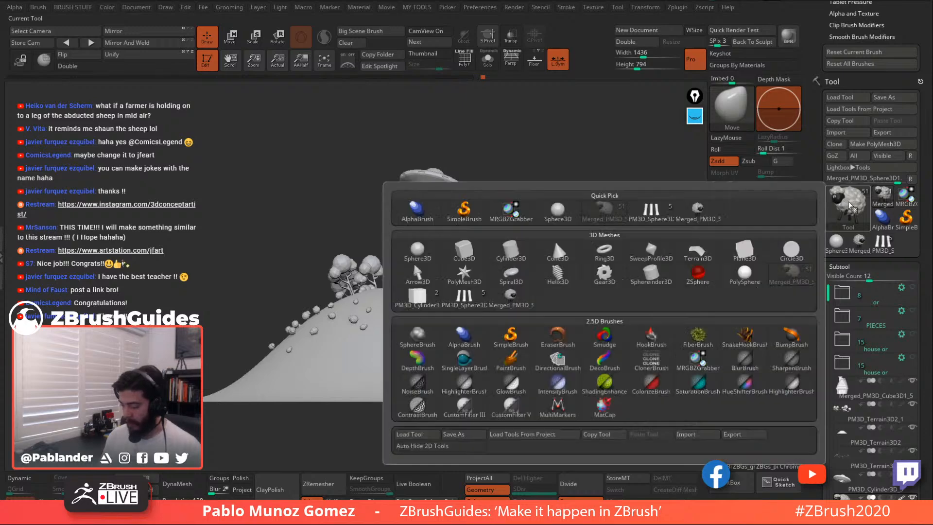
click(475, 260)
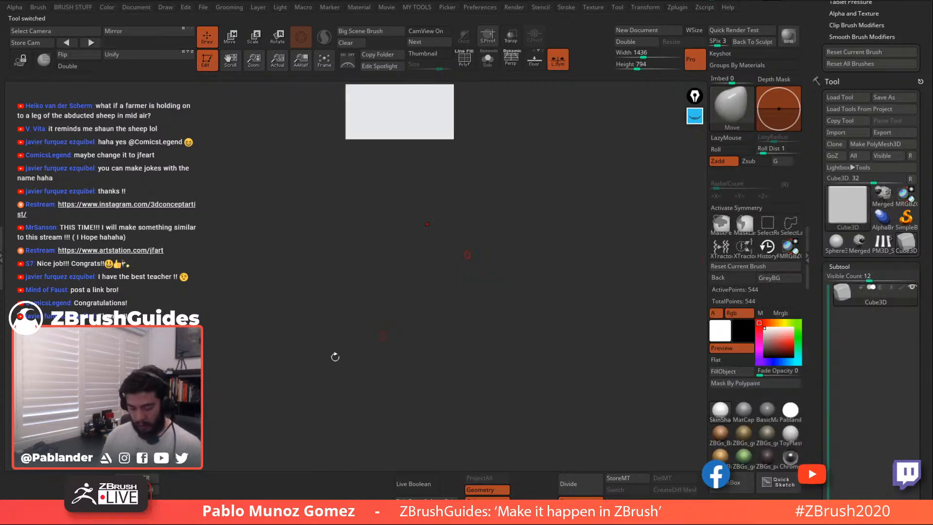
click(896, 141)
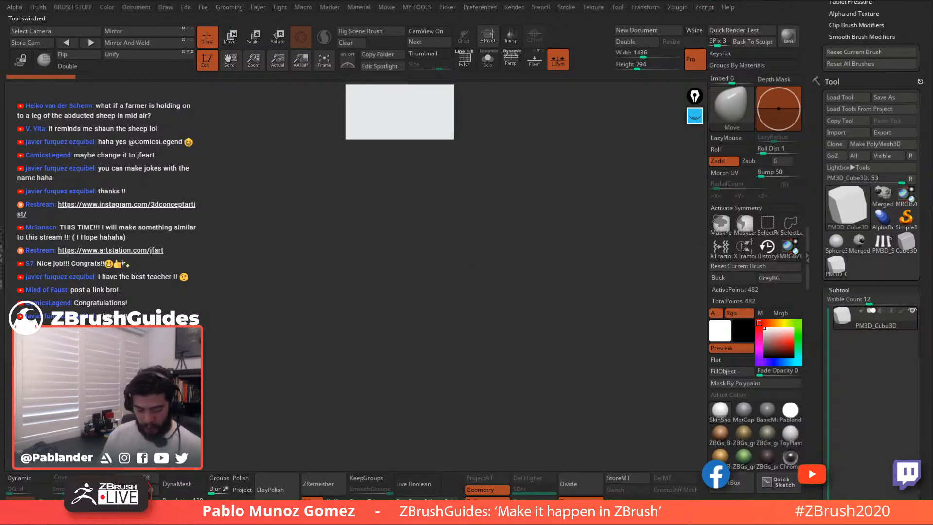
alt+drag(476, 140, 512, 271)
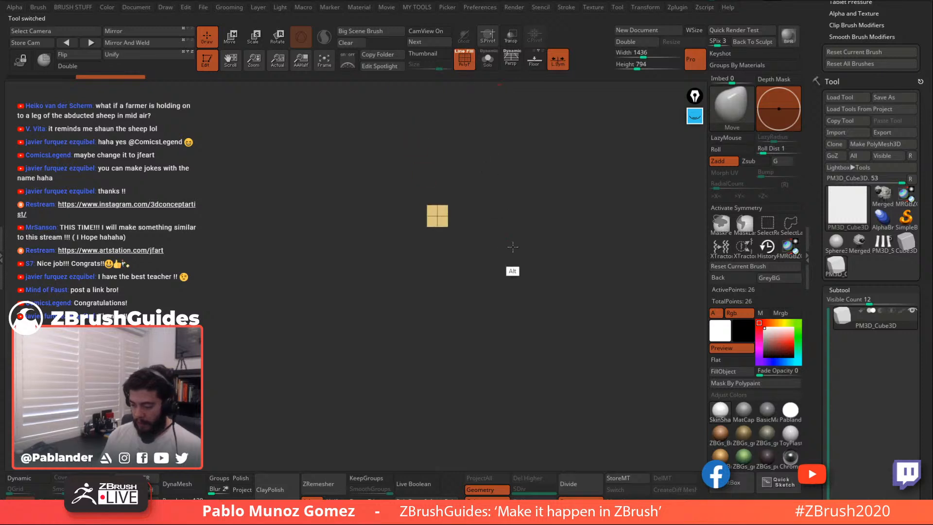
alt+drag(437, 232, 467, 339)
drag(515, 211, 509, 237)
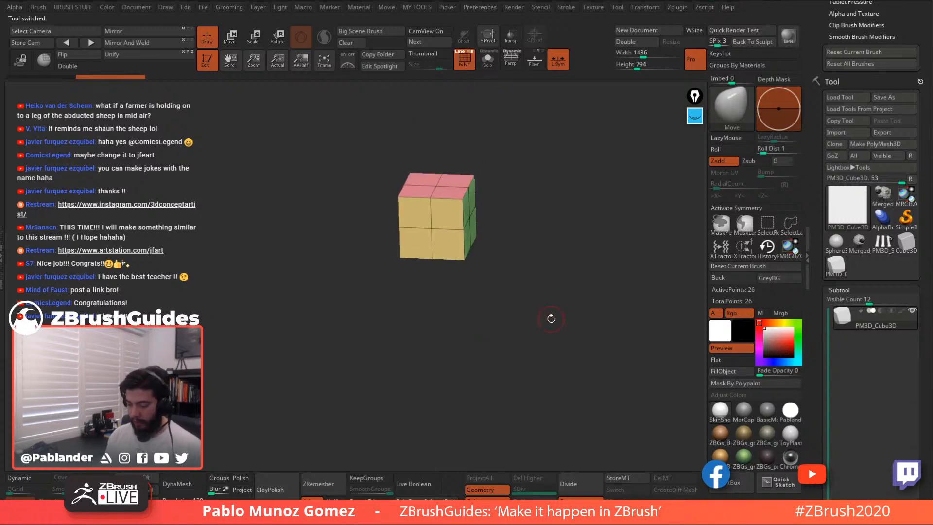
drag(551, 319, 541, 317)
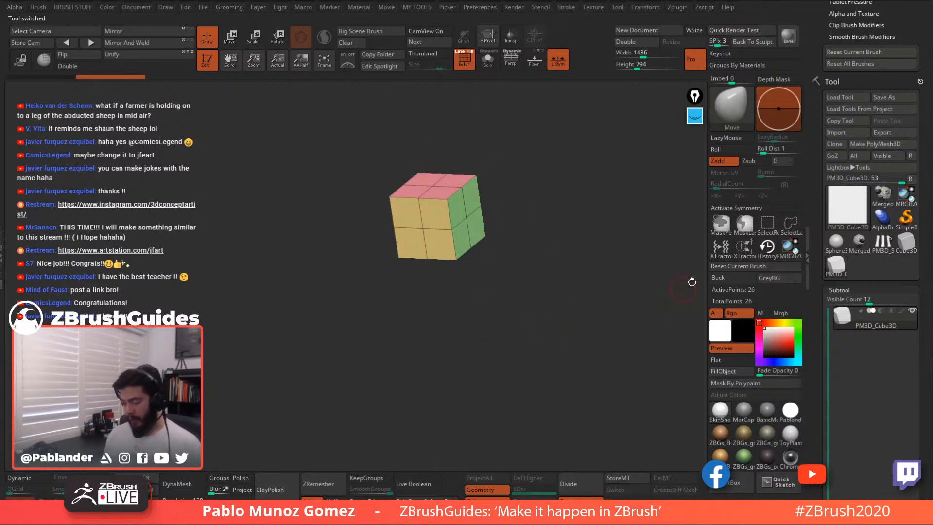
Activate X symmetry and stretch the cube along X into a wide block
key(x)
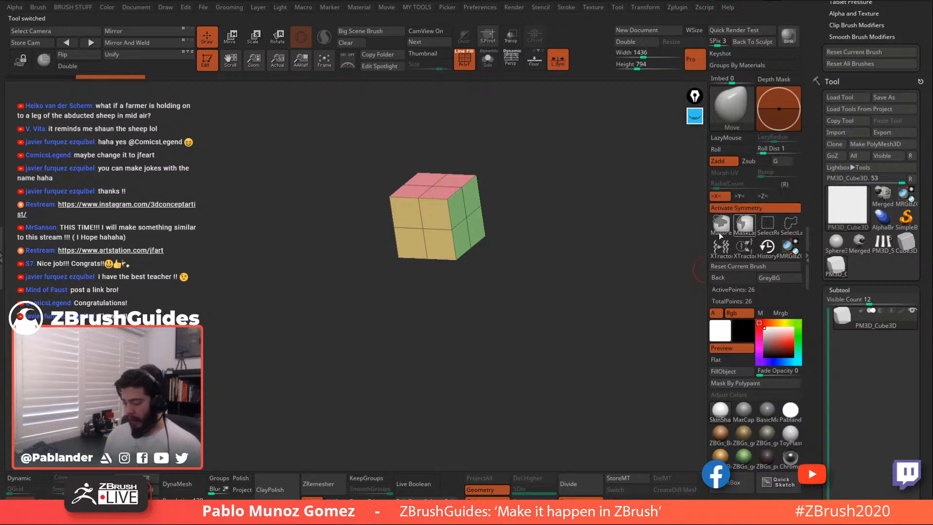
alt+drag(577, 266, 566, 291)
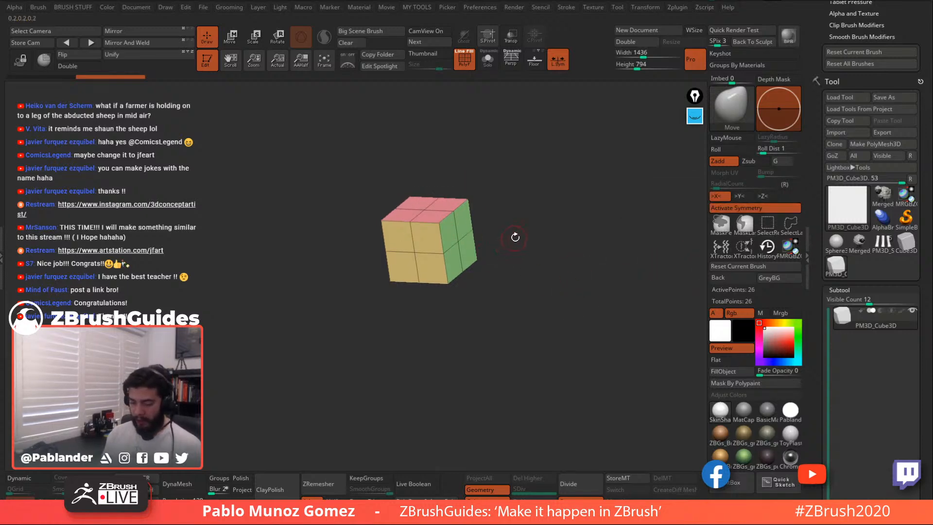
mouse_move(515, 237)
alt+mouse_down()
mouse_move(523, 244)
mouse_move(535, 219)
mouse_move(525, 225)
alt+mouse_up()
click(233, 40)
drag(427, 291, 443, 274)
shift+drag(547, 224, 559, 228)
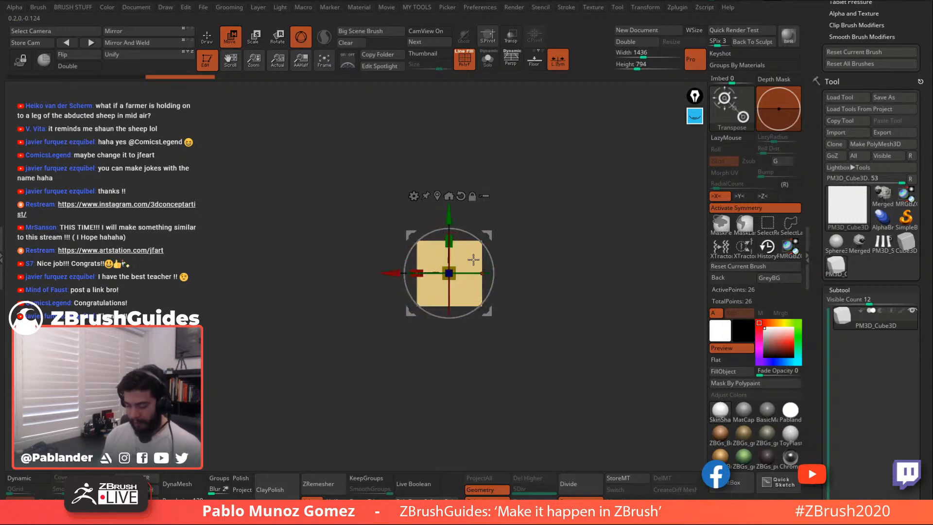
drag(417, 274, 395, 275)
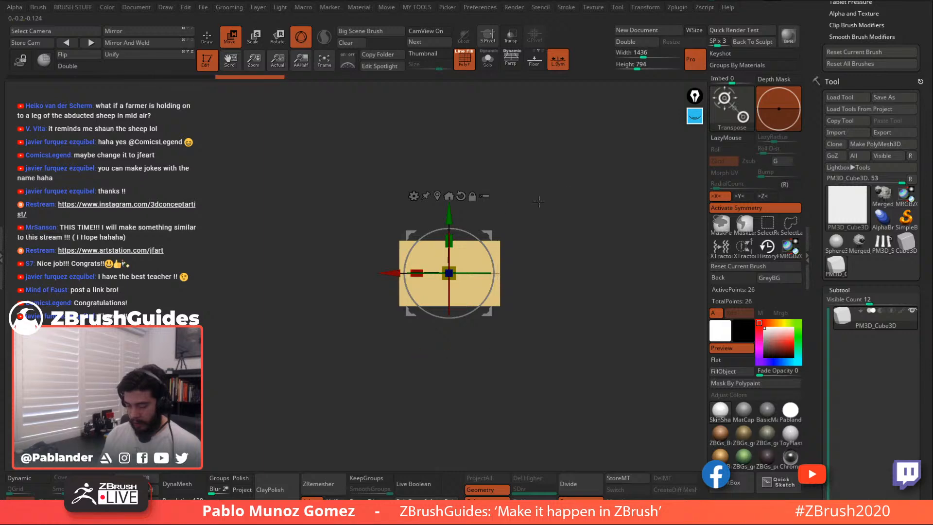
drag(556, 240, 539, 232)
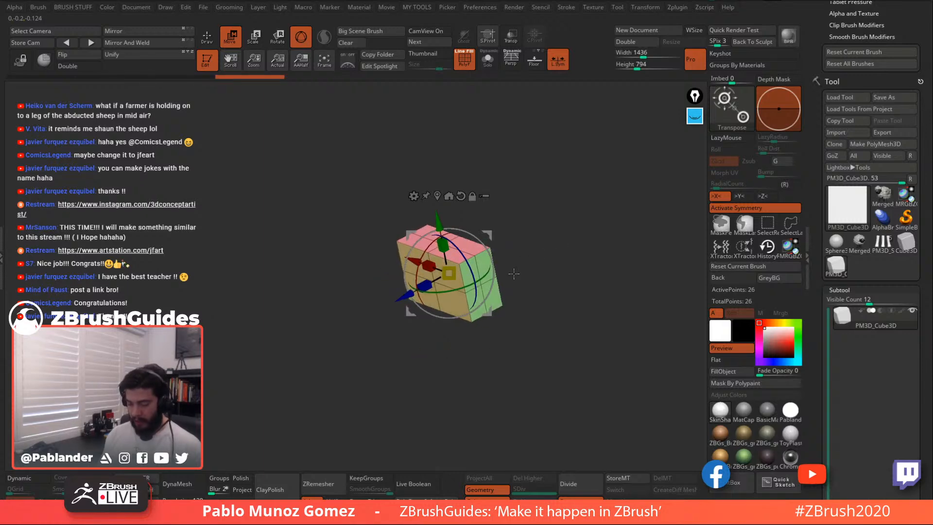
Duplicate the block subtool and move the copy up about 0.4 so it stacks on top of the original
drag(817, 249, 817, 179)
alt+drag(523, 268, 521, 272)
key(space)
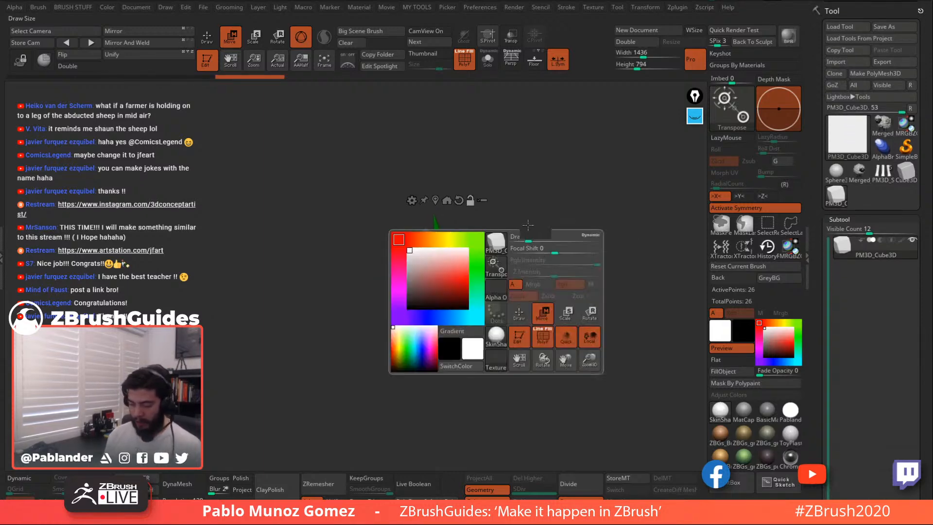
drag(873, 228, 854, 84)
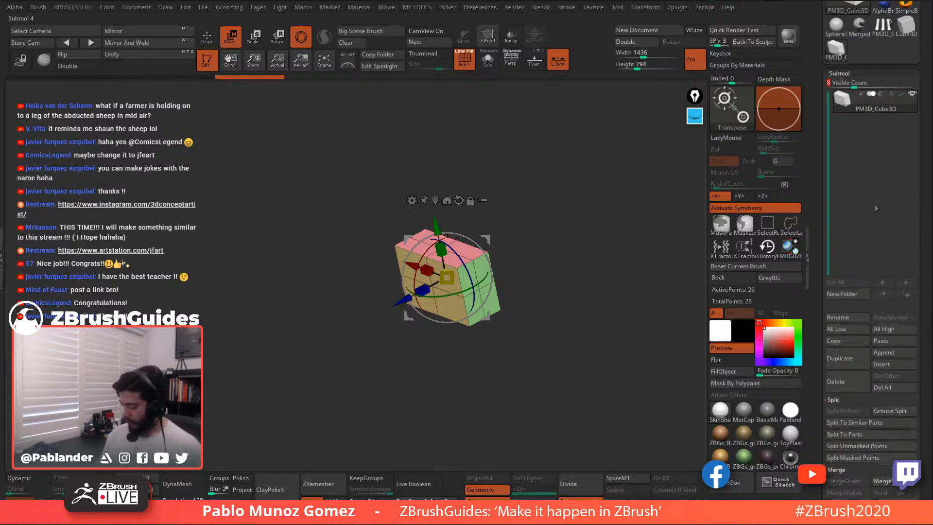
click(850, 354)
drag(444, 226, 432, 166)
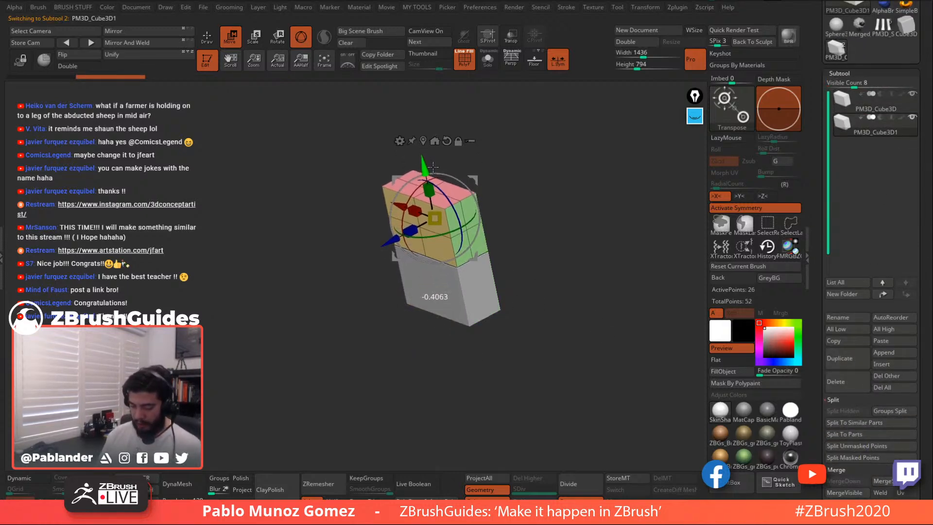
mouse_move(538, 243)
mouse_down()
mouse_move(537, 203)
mouse_move(526, 214)
mouse_move(534, 243)
mouse_up()
drag(445, 193, 445, 195)
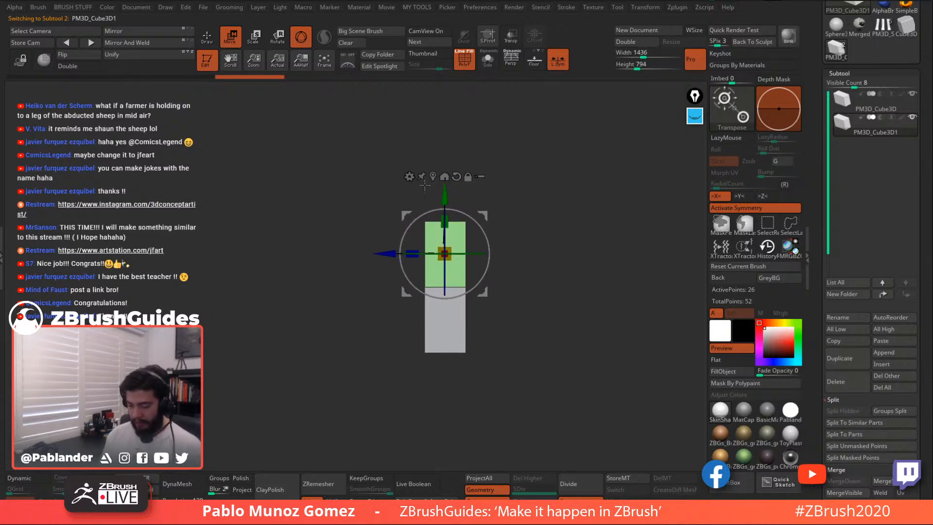
Use the ZModeler brush with Delete and EdgeLoop Complete to remove the upper block's horizontal middle edge loop
key(q)
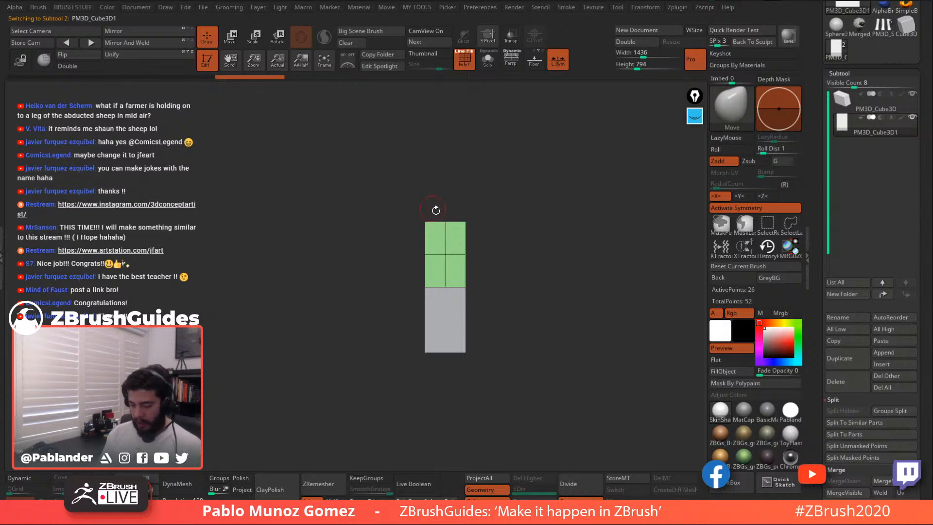
drag(300, 336, 331, 362)
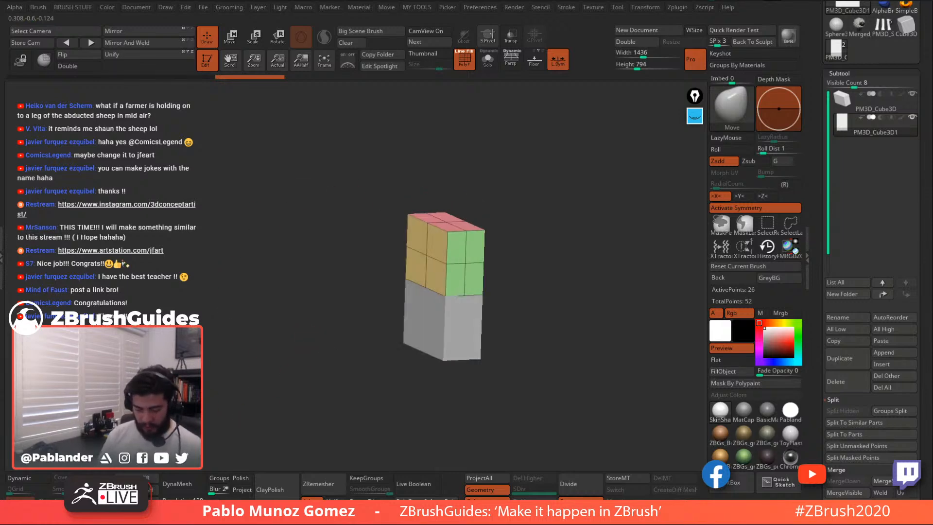
key(b)
key(z)
key(m)
key(space)
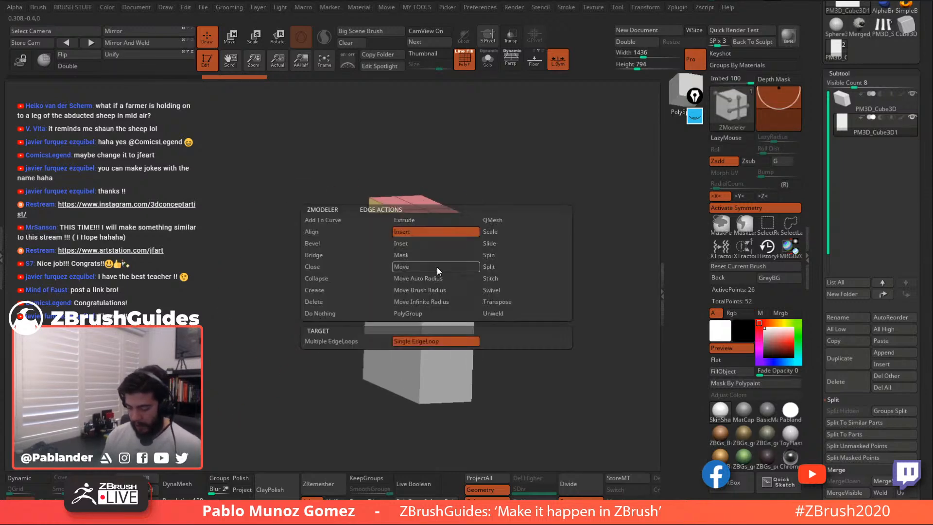
click(337, 291)
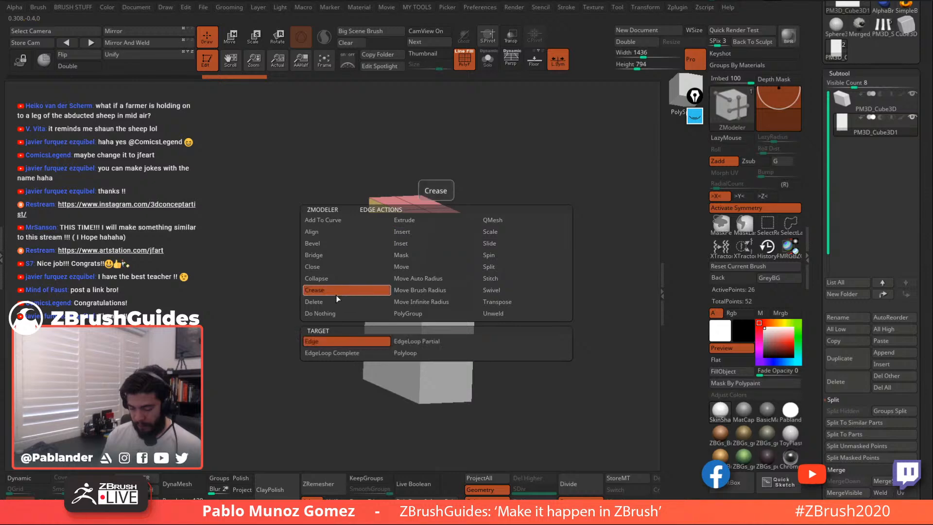
key(space)
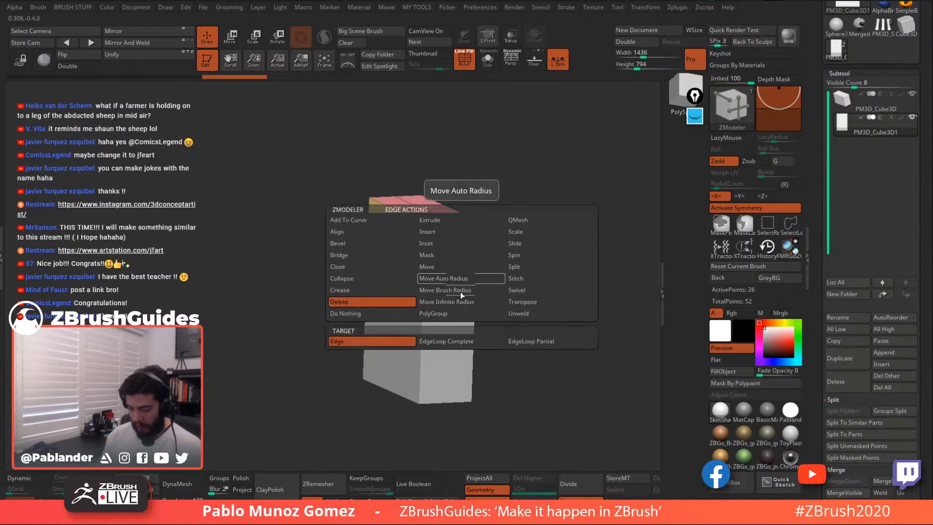
click(452, 340)
click(459, 266)
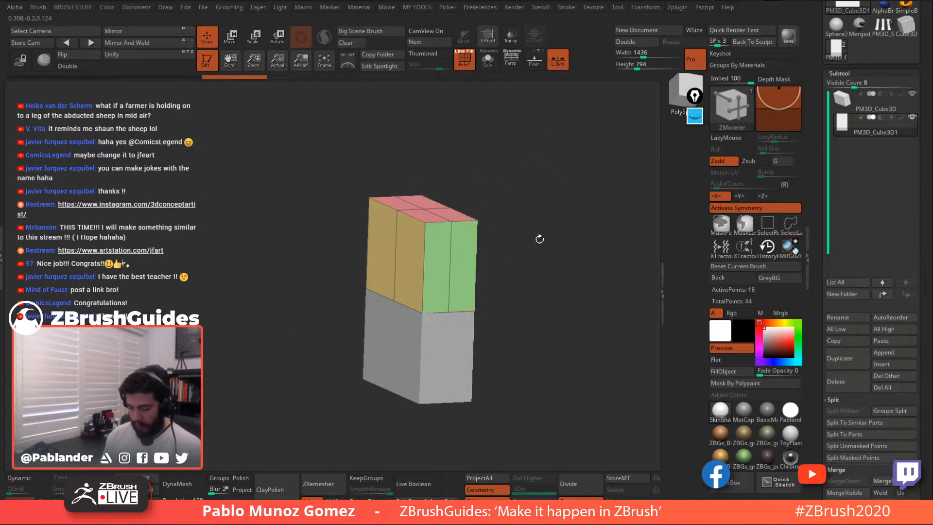
Mask everything except the upper block's top edges in side view and centre the gizmo on the unmasked end
mouse_move(539, 239)
shift+mouse_down()
mouse_move(540, 229)
mouse_move(401, 209)
mouse_move(523, 206)
shift+mouse_up()
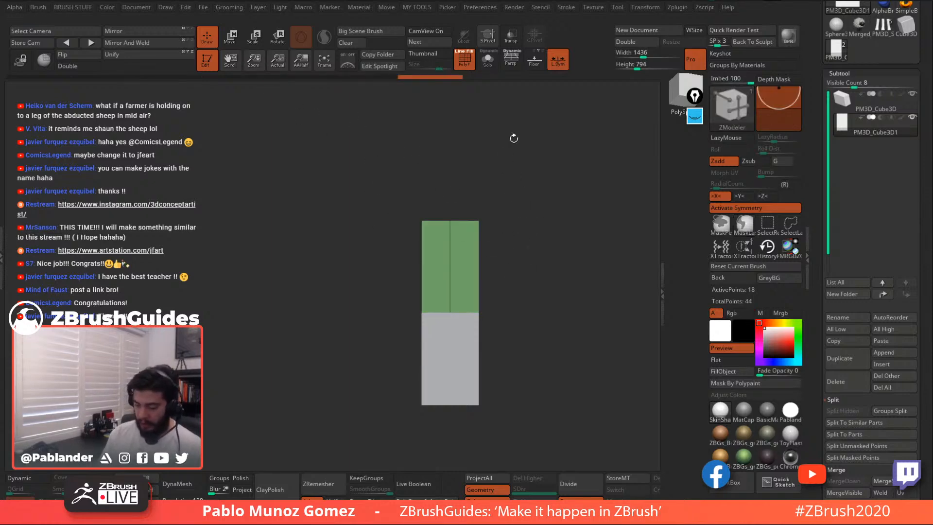
click(726, 226)
ctrl+drag(563, 239, 530, 258)
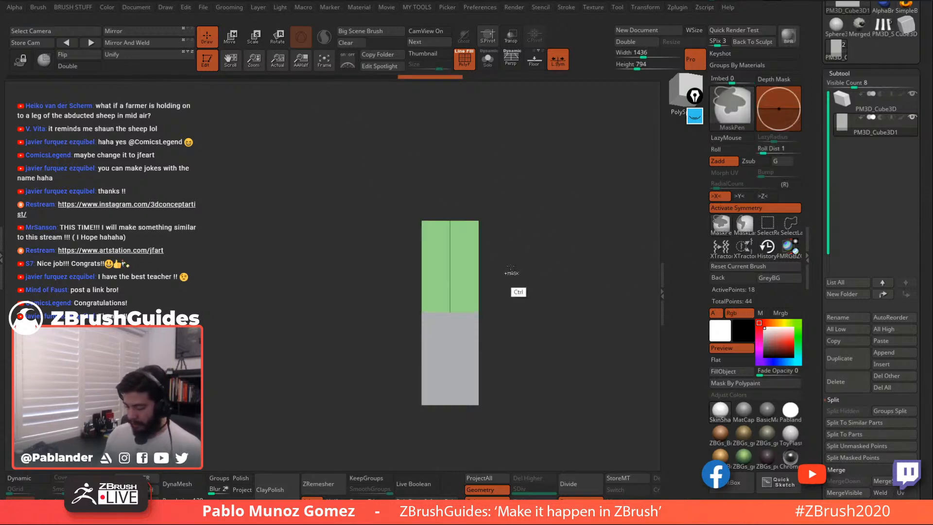
ctrl+drag(371, 170, 510, 253)
key(w)
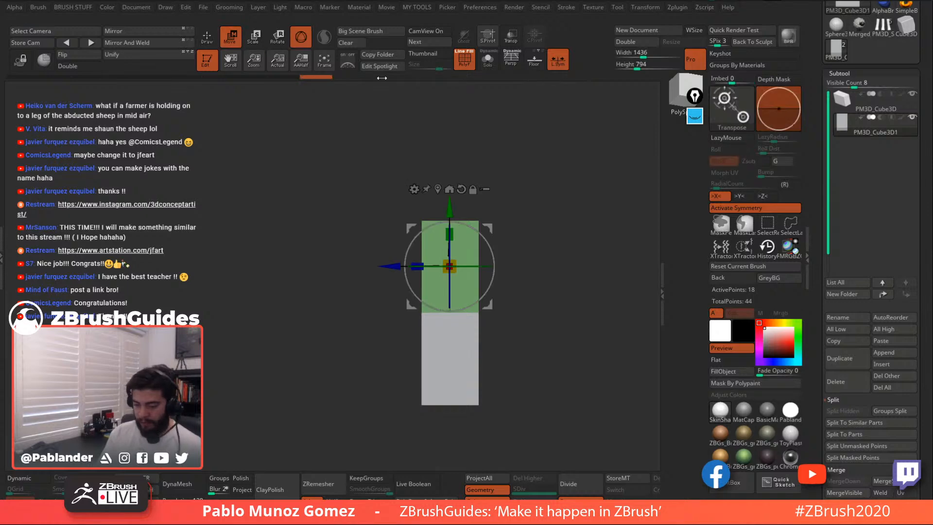
click(438, 189)
Scale the upper block's top to about 0.81 along Z and shift it slightly backward to taper the block
drag(511, 206, 534, 230)
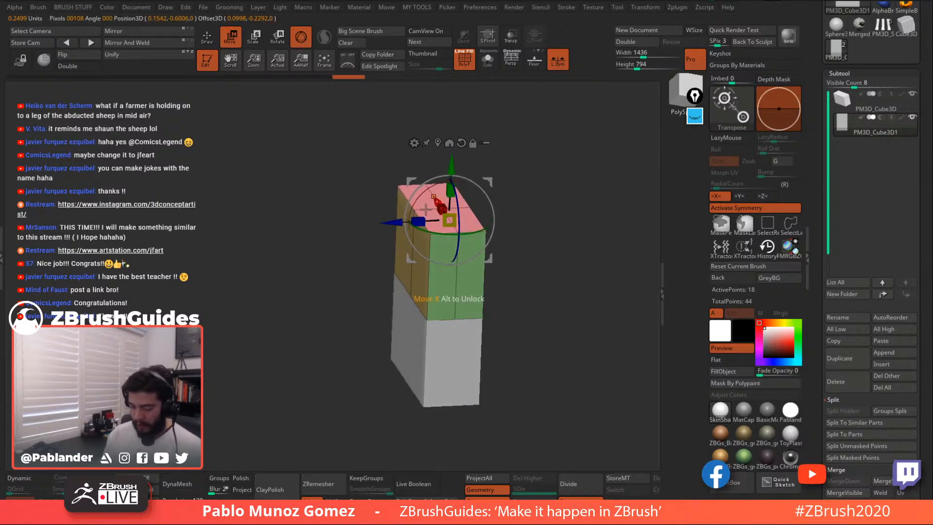
drag(417, 217, 430, 217)
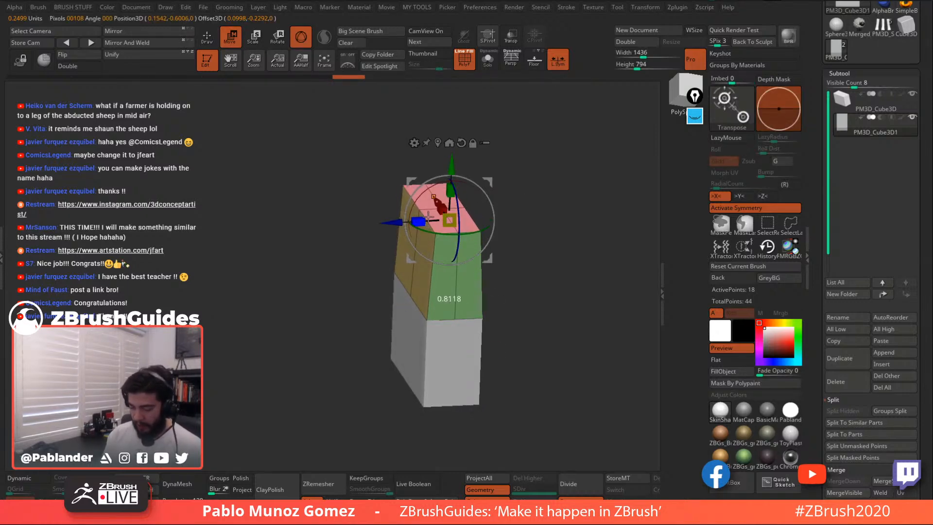
shift+drag(532, 202, 471, 189)
drag(389, 220, 398, 221)
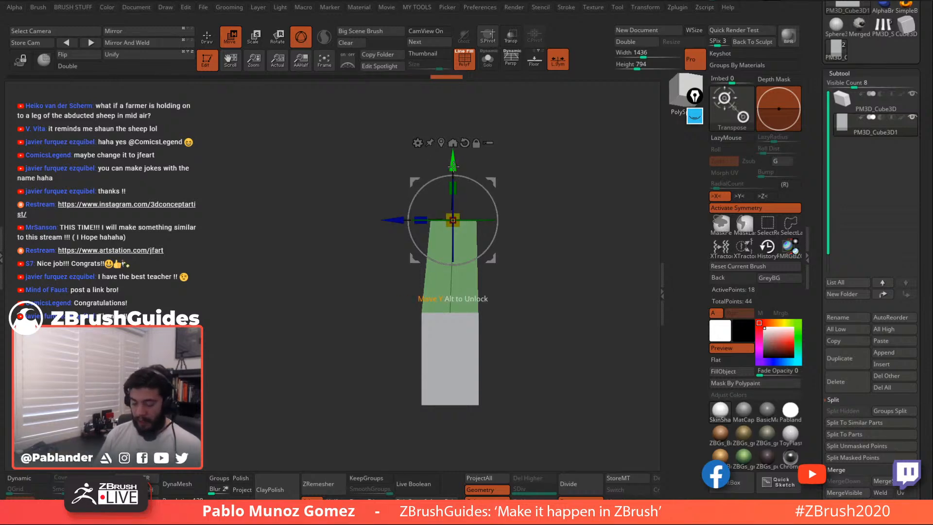
mouse_move(453, 166)
mouse_down()
mouse_move(455, 154)
mouse_move(451, 165)
mouse_move(561, 221)
mouse_move(554, 211)
mouse_move(548, 227)
mouse_up()
key(q)
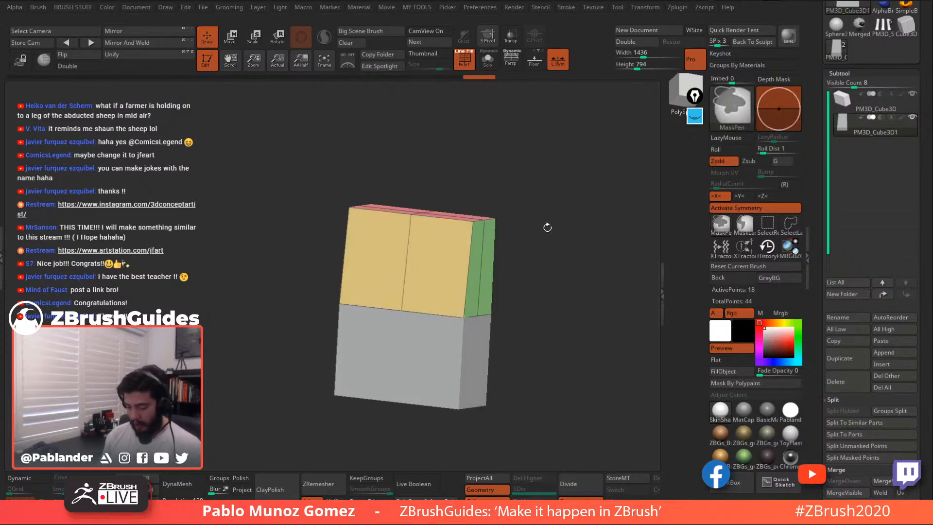
mouse_move(556, 279)
mouse_down()
mouse_move(546, 267)
mouse_move(520, 294)
mouse_move(543, 271)
mouse_move(429, 156)
mouse_up()
click(234, 39)
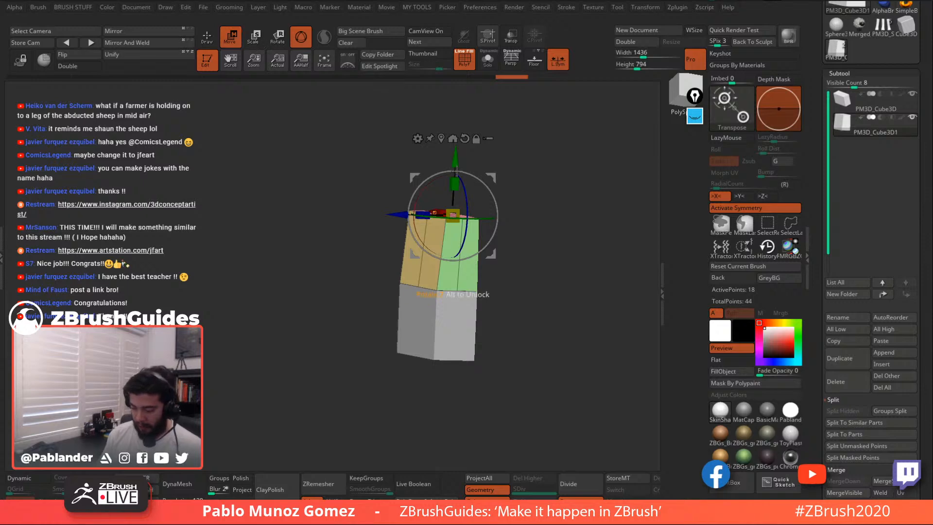
click(214, 43)
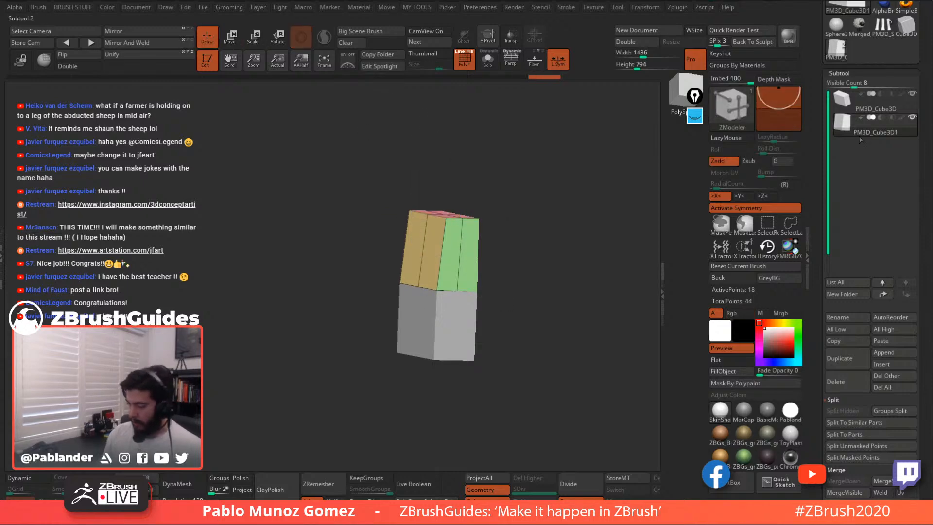
Duplicate the lower block subtool and move the copy along Z so it sits in front of the original
key(Up)
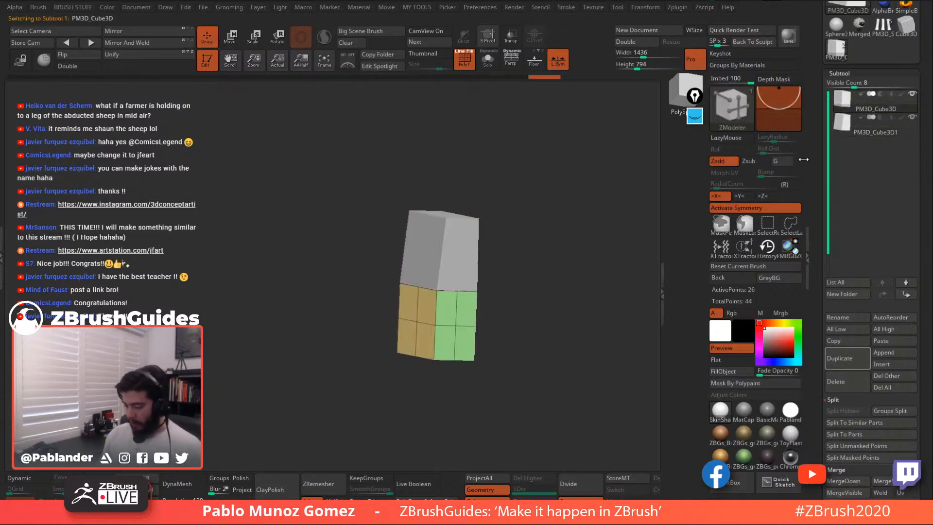
click(850, 359)
drag(571, 264, 542, 272)
click(896, 129)
shift+drag(577, 236, 583, 251)
click(231, 37)
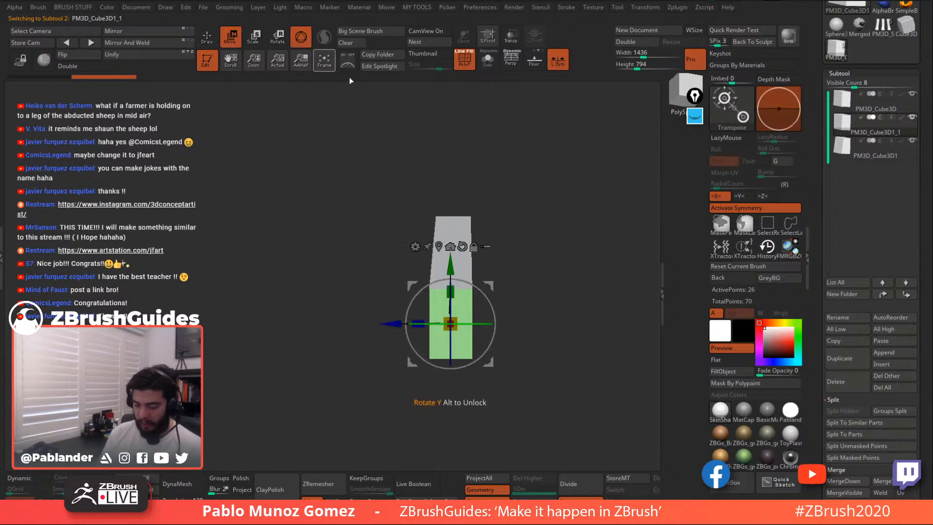
drag(417, 321, 344, 315)
drag(522, 211, 552, 275)
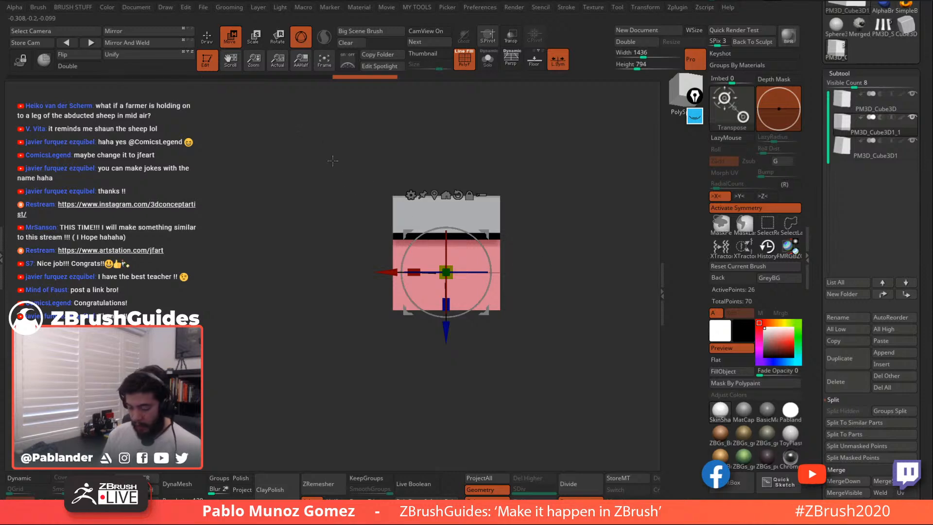
Delete the front block's middle edge loop across its width with ZModeler's EdgeLoop Complete target
key(q)
key(b)
key(z)
key(m)
key(space)
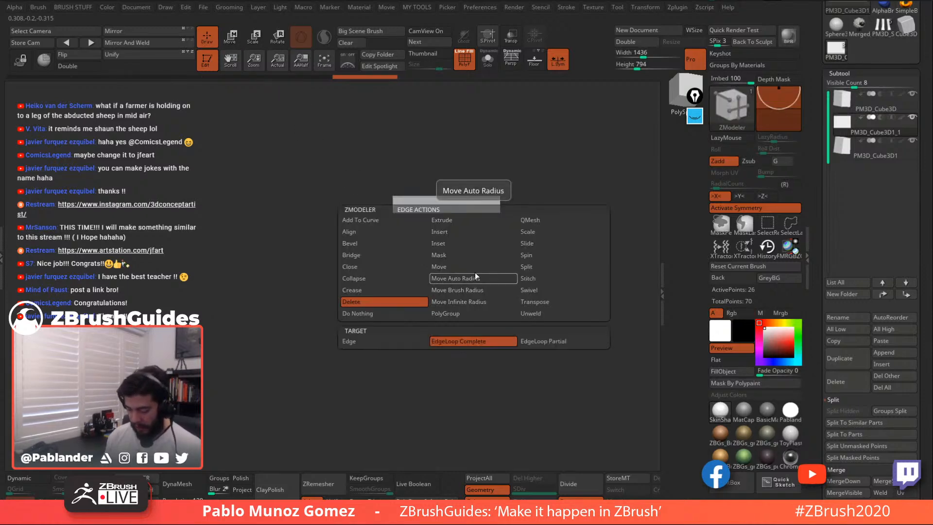
click(467, 341)
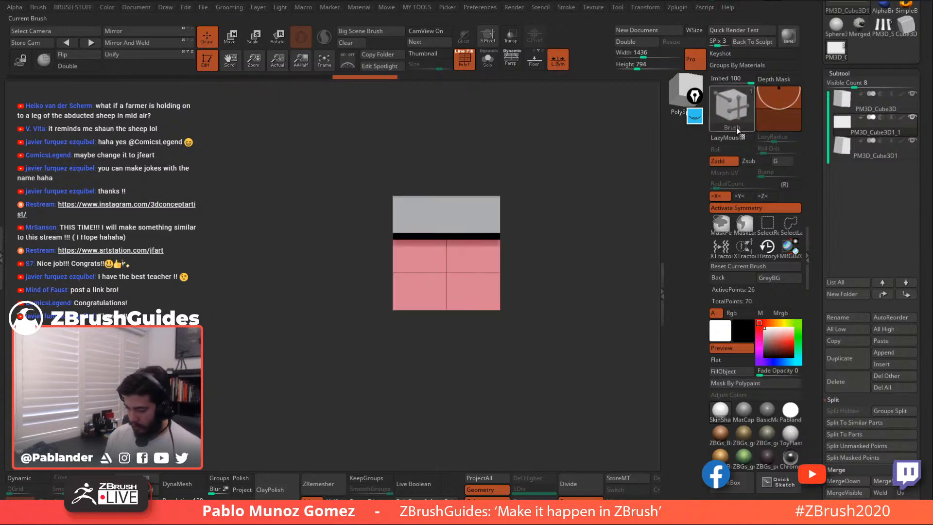
click(481, 271)
Mask all but the front block's outer end, turn off symmetry, and centre the gizmo on the unmasked end
drag(547, 308, 546, 271)
ctrl+drag(353, 378, 536, 307)
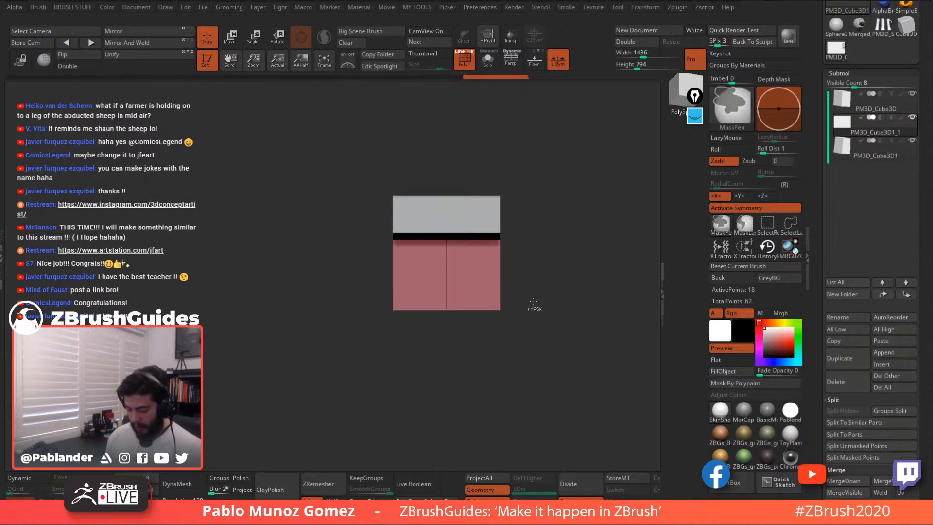
click(229, 44)
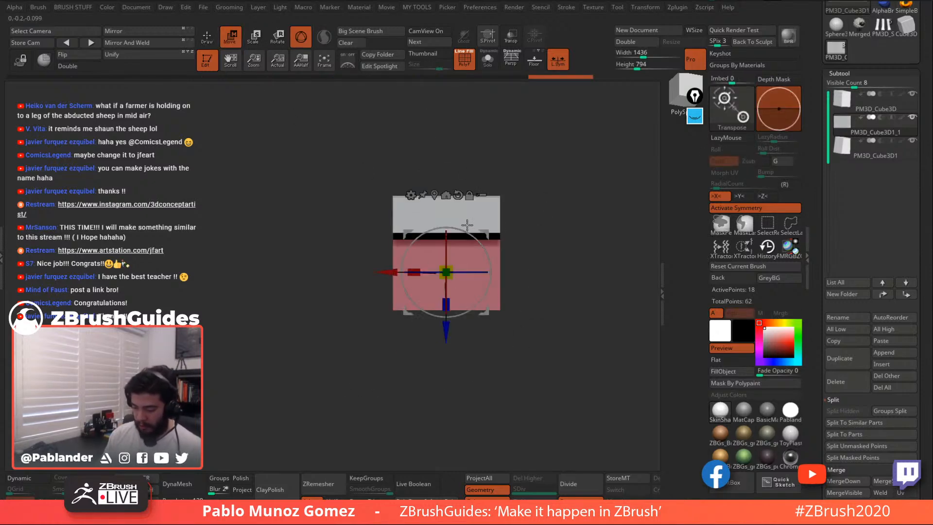
click(741, 209)
click(472, 232)
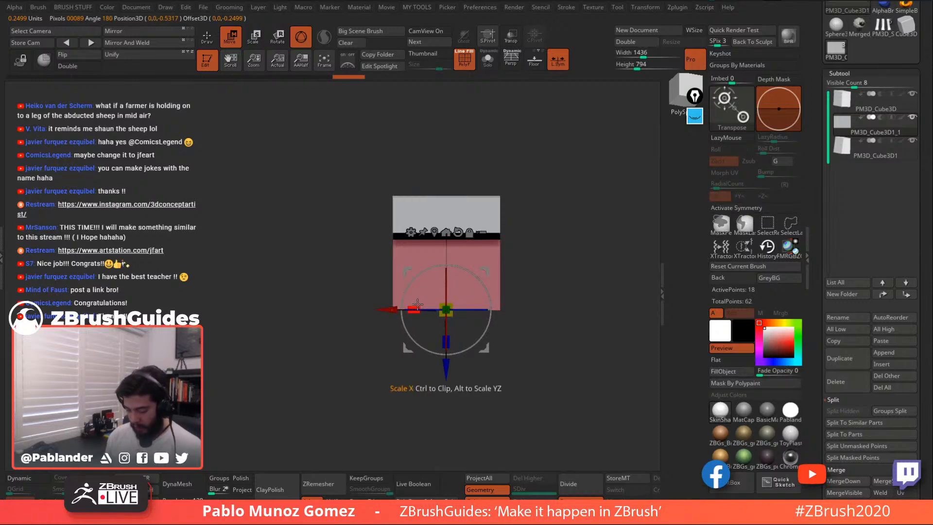
Narrow the front block's outer end along X and pull it slightly forward along Z
drag(417, 305, 421, 304)
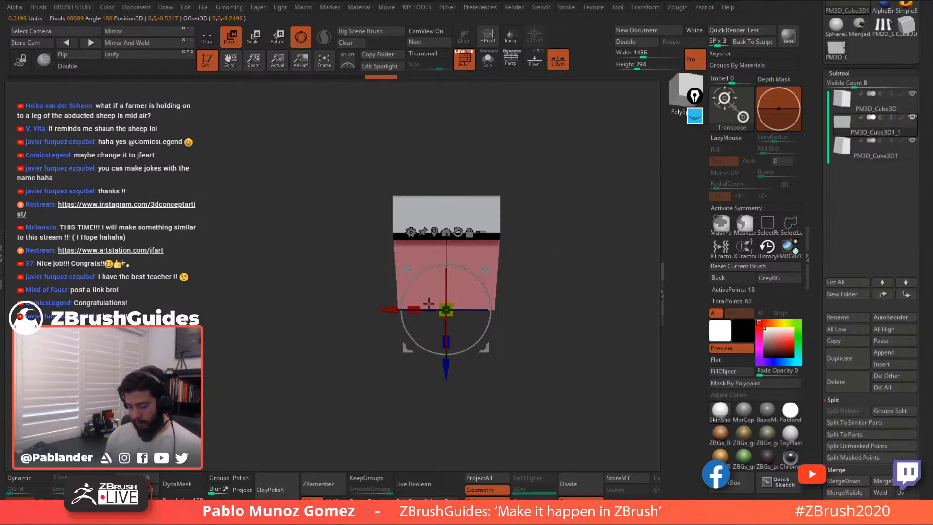
drag(429, 304, 426, 303)
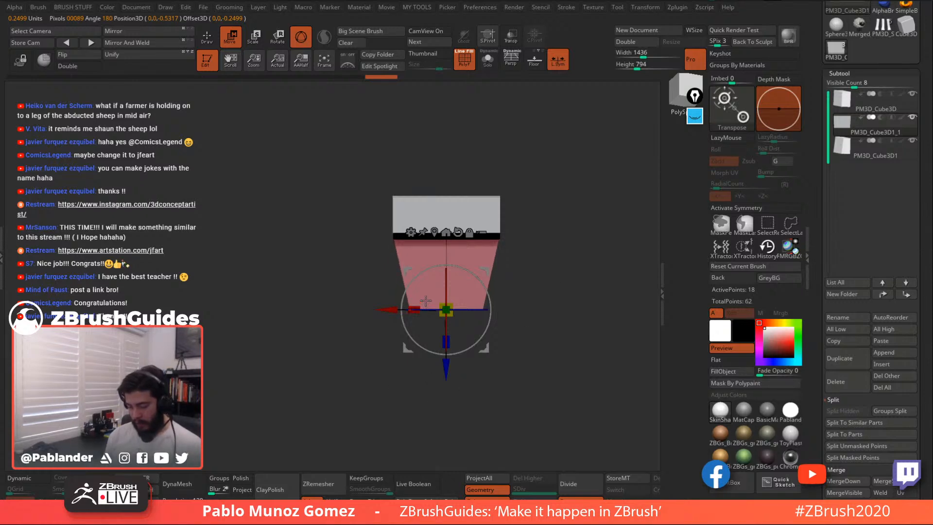
drag(552, 288, 561, 232)
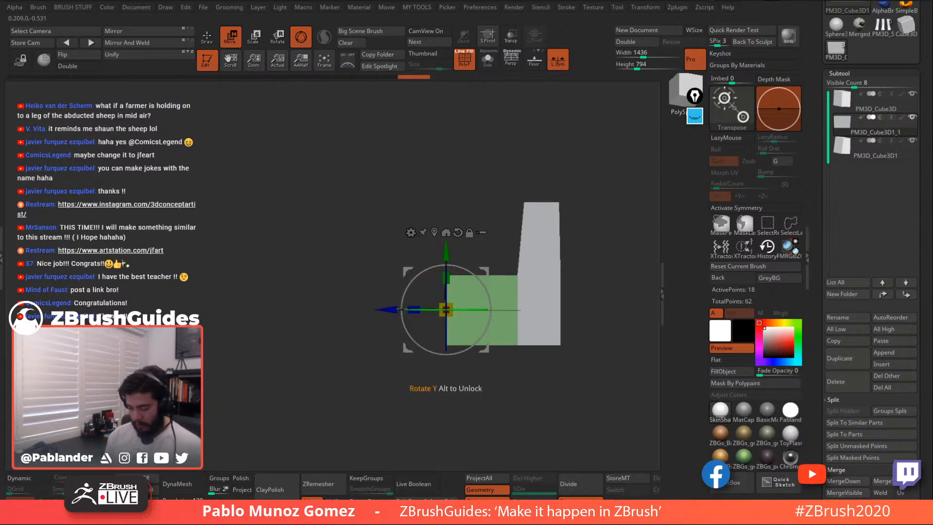
drag(390, 310, 381, 309)
drag(592, 237, 607, 258)
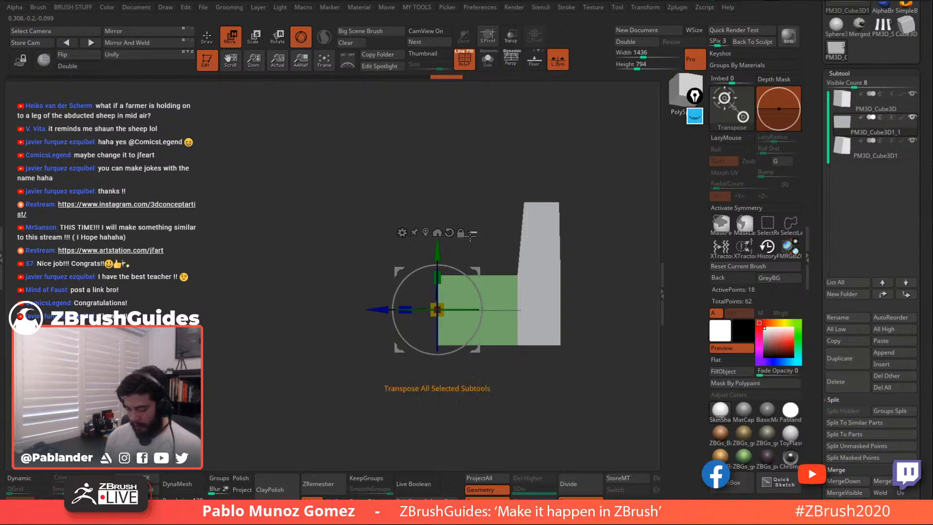
Extend the mask to protect the lower half and lower the front block's top outer edge about 0.03 along Y
click(207, 43)
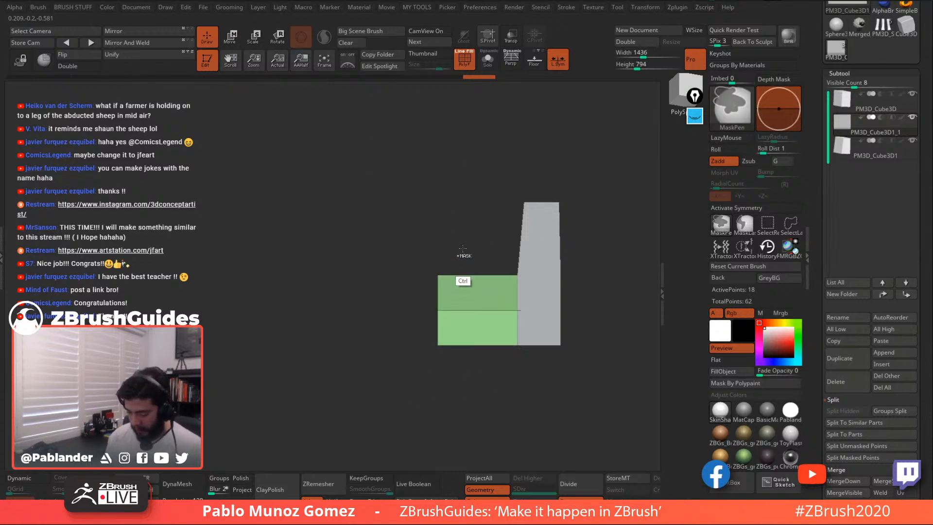
click(232, 39)
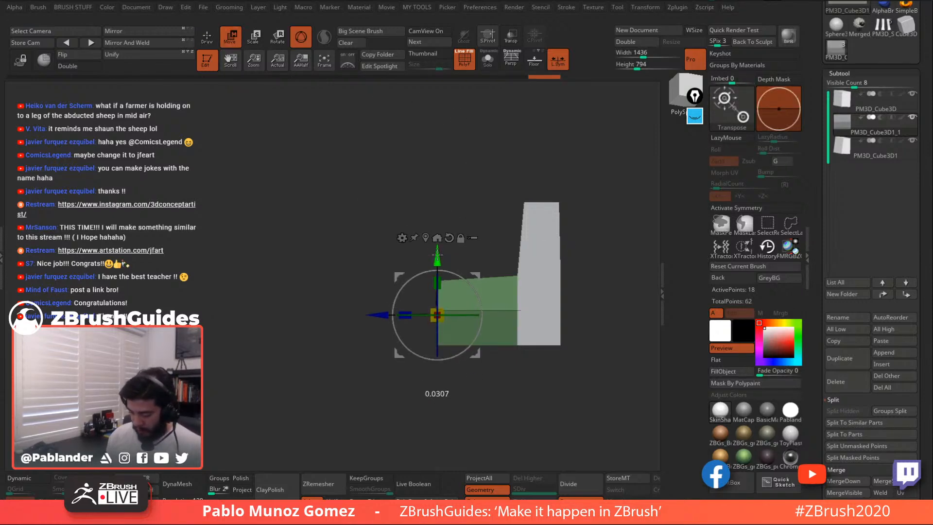
click(208, 40)
drag(373, 125, 517, 173)
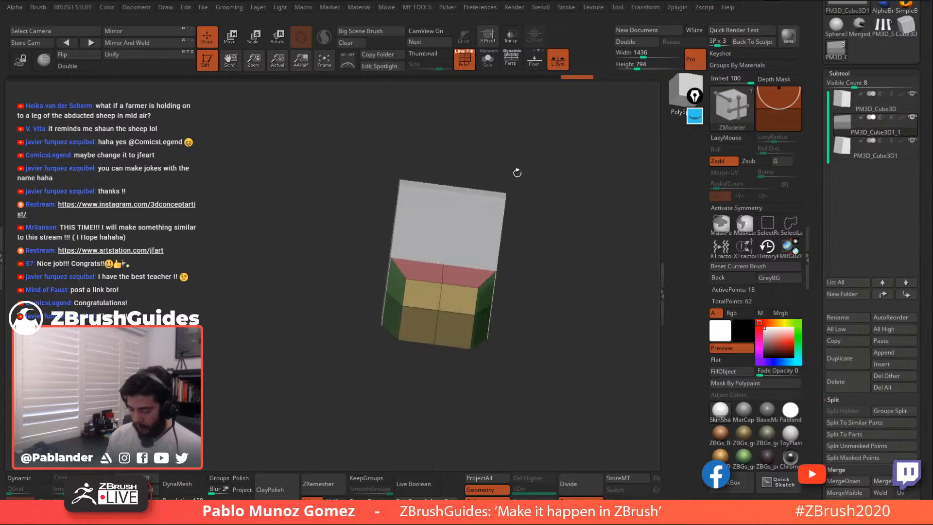
drag(563, 201, 552, 283)
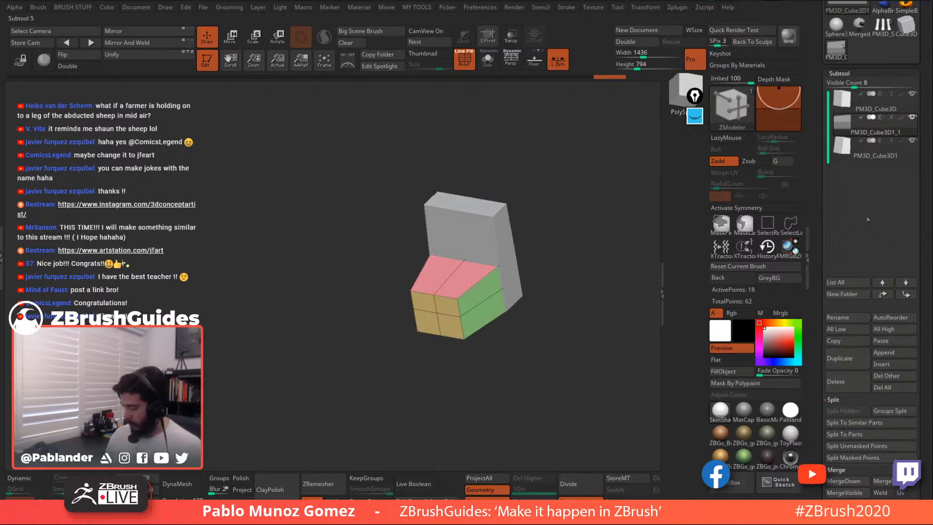
Duplicate the front block, replace the copy's mesh with a plain cube, and move it sideways along X
click(853, 352)
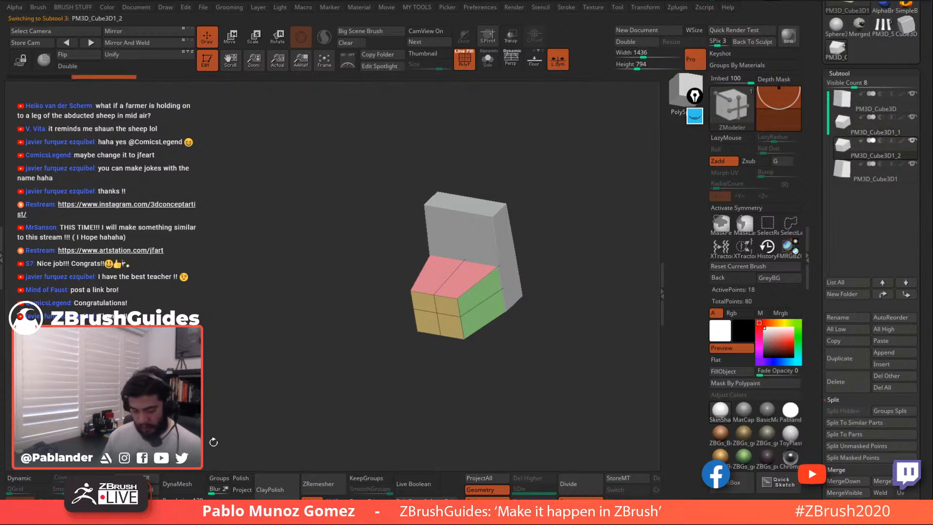
key(ctrl+shift+q)
click(233, 40)
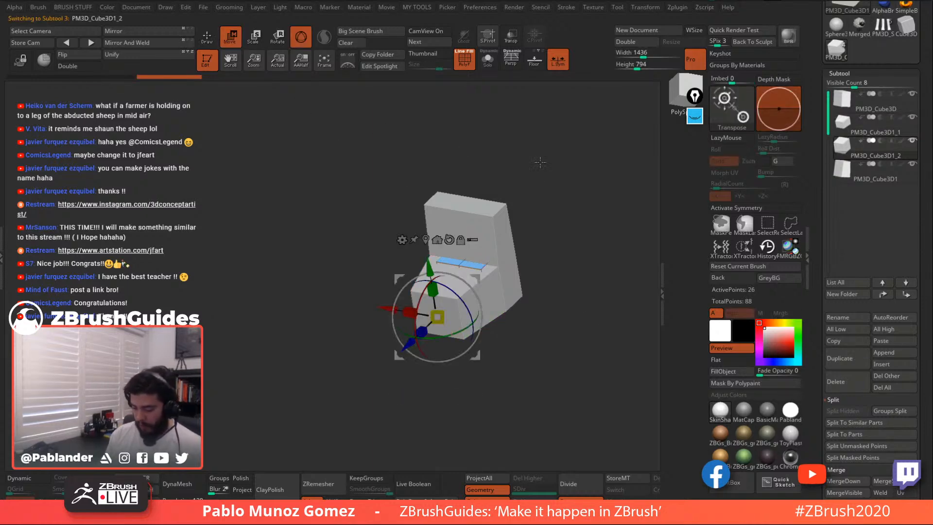
shift+drag(539, 162, 545, 162)
drag(378, 318, 339, 318)
shift+drag(496, 244, 538, 243)
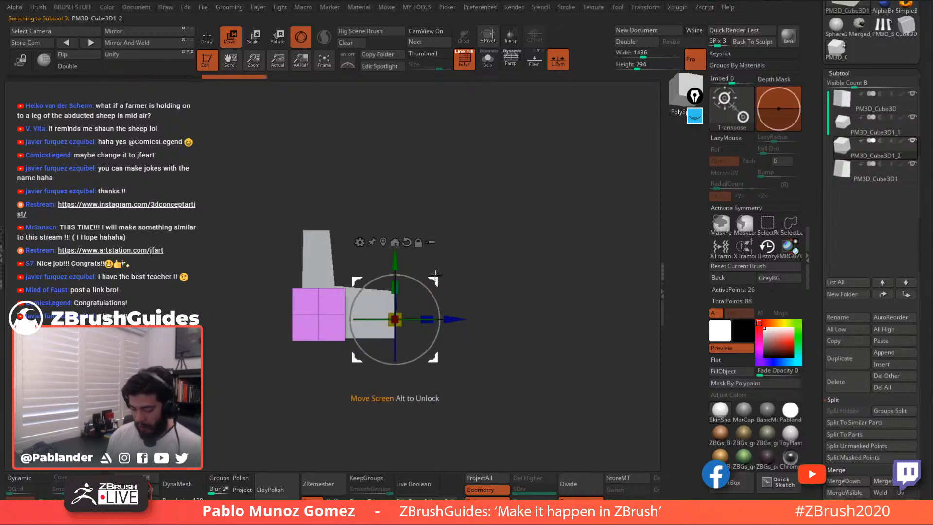
Position the new cube beside the front block's lower half in side view and centre the gizmo on it
drag(432, 282, 543, 249)
click(439, 237)
mouse_move(461, 266)
mouse_down()
mouse_move(479, 248)
mouse_move(470, 253)
mouse_up()
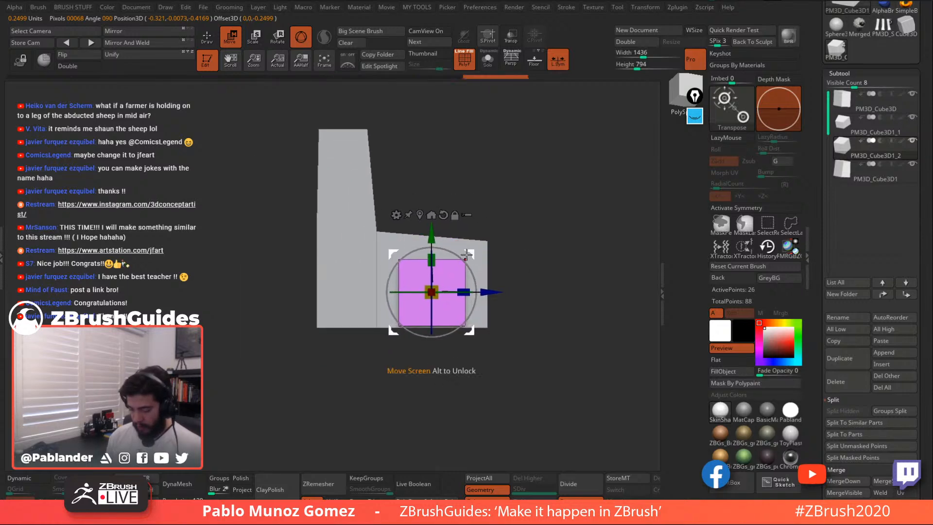
Widen the new cube slightly along Z and move it along X against the side of the front block
drag(436, 288, 464, 287)
key(q)
mouse_move(507, 215)
mouse_down()
mouse_move(489, 268)
mouse_move(482, 257)
mouse_up()
click(232, 41)
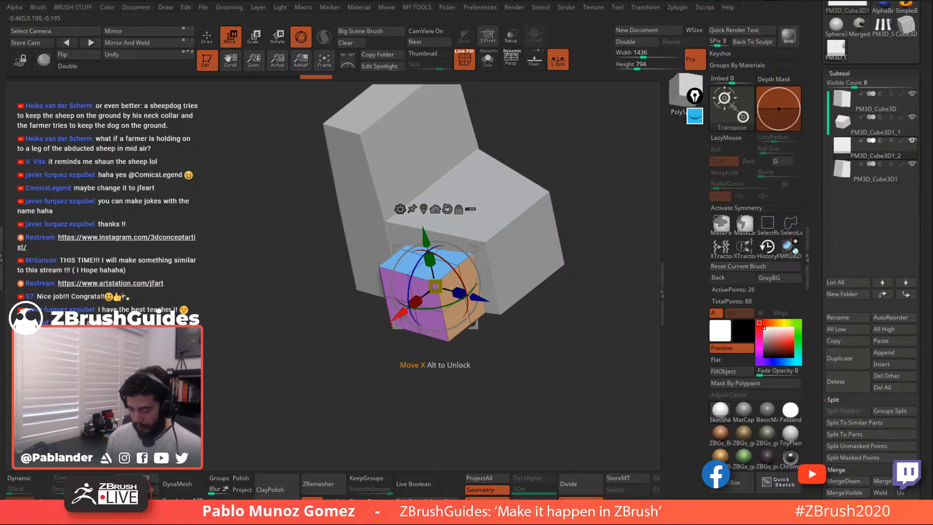
drag(398, 315, 411, 304)
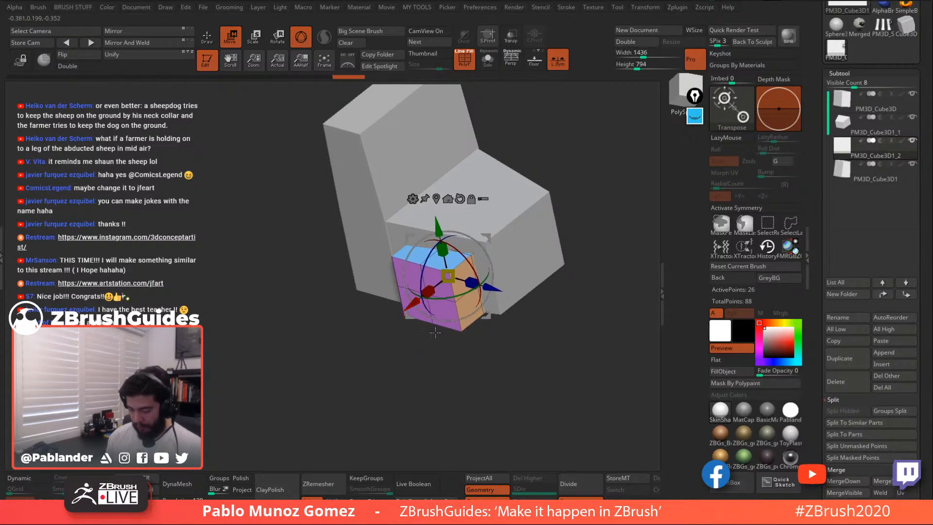
drag(496, 374, 523, 349)
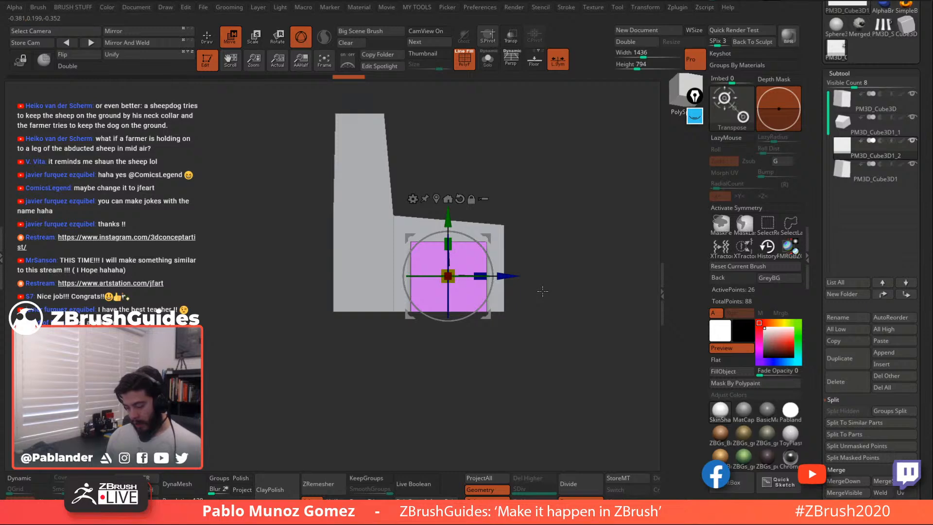
Bevel the cube's central vertical edge loop with ZModeler to form a wide middle strip between two narrower side strips
click(207, 36)
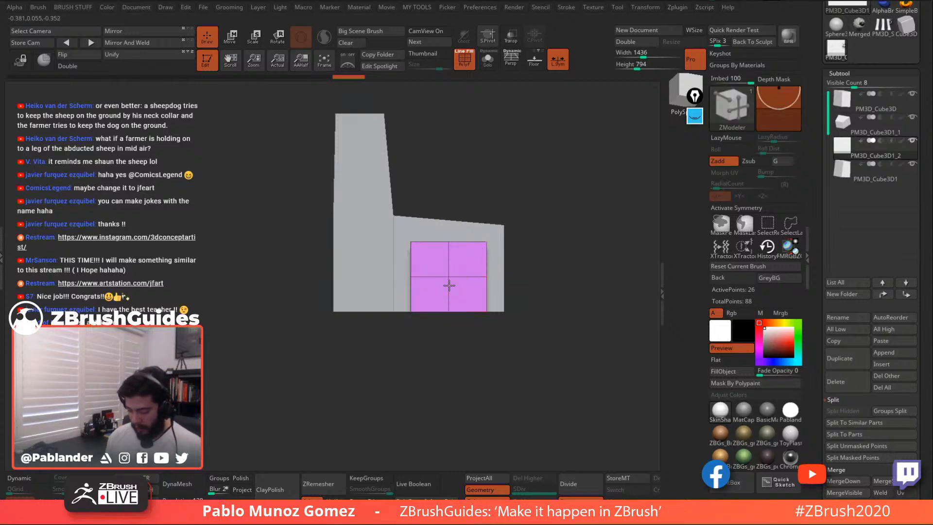
key(space)
click(344, 244)
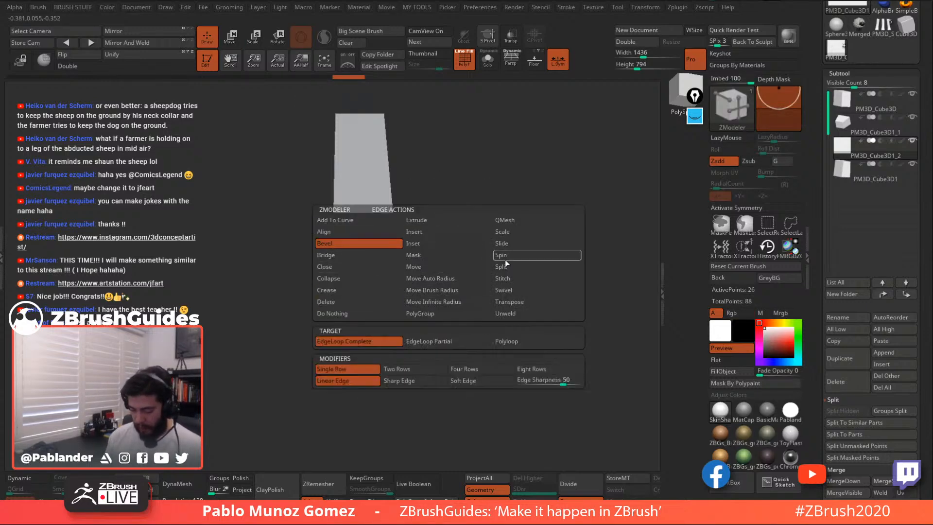
alt+drag(585, 202, 544, 256)
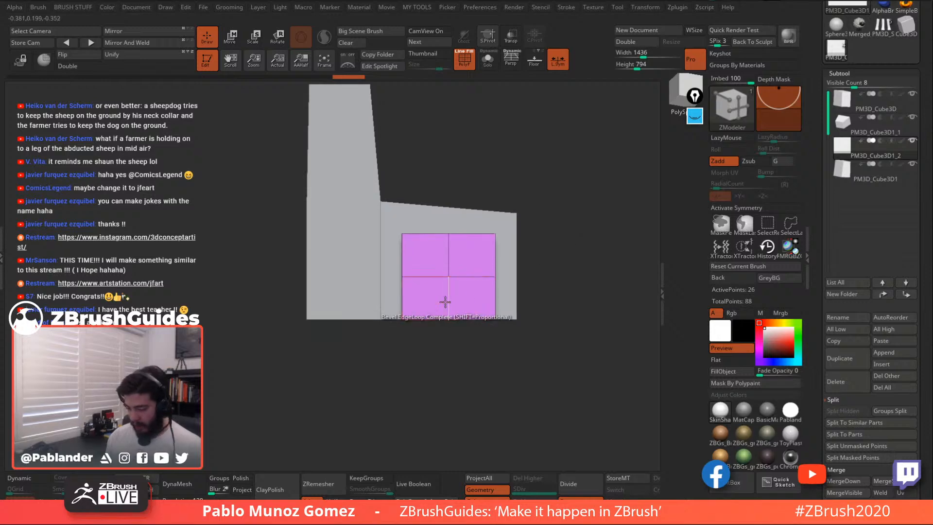
drag(447, 297, 461, 309)
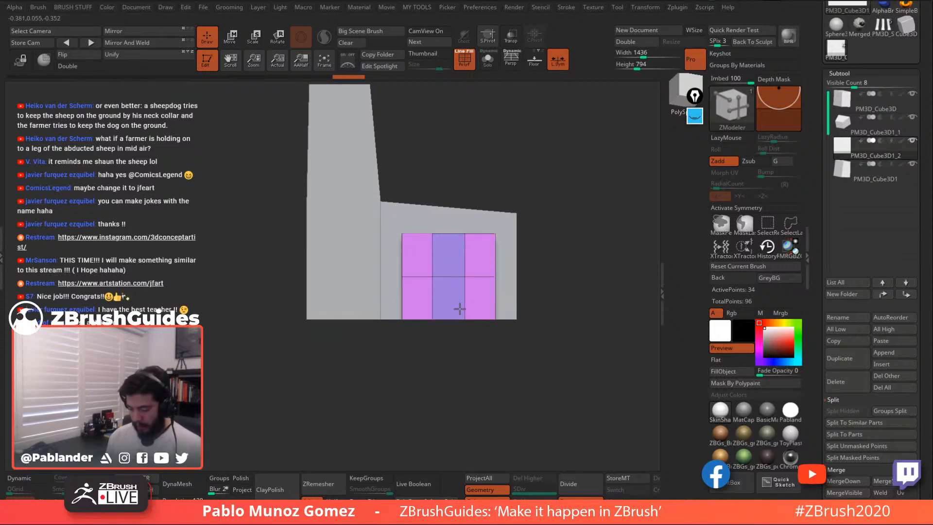
drag(464, 309, 471, 310)
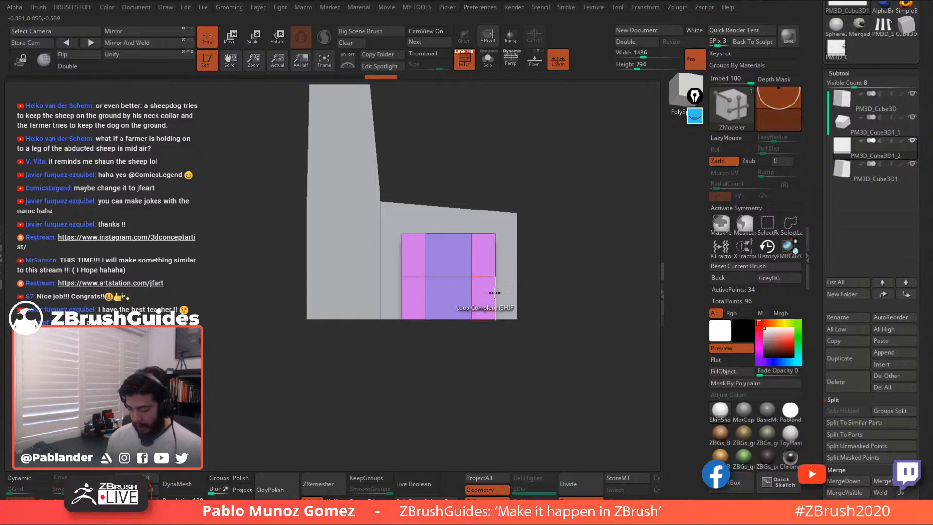
Slide the cube's complete horizontal edge loop upward, leaving a shallow top row above taller legs
key(space)
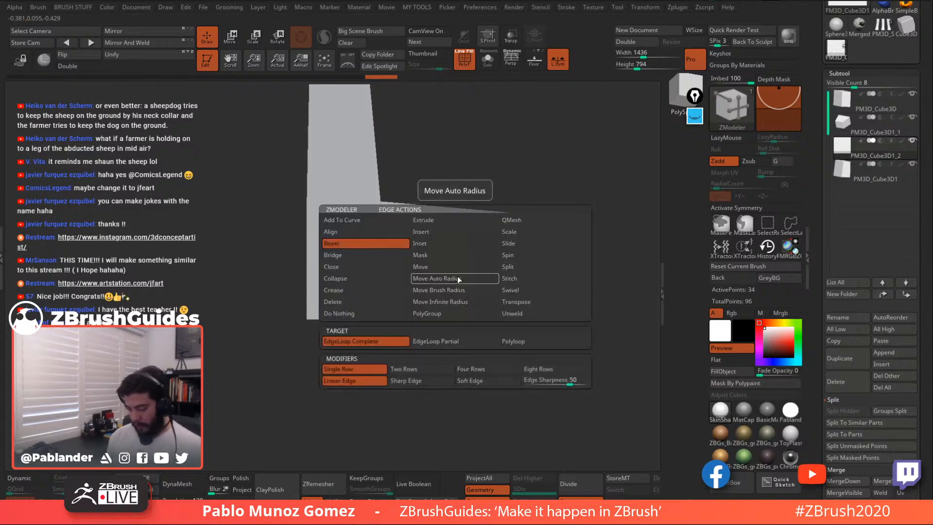
click(536, 245)
click(466, 340)
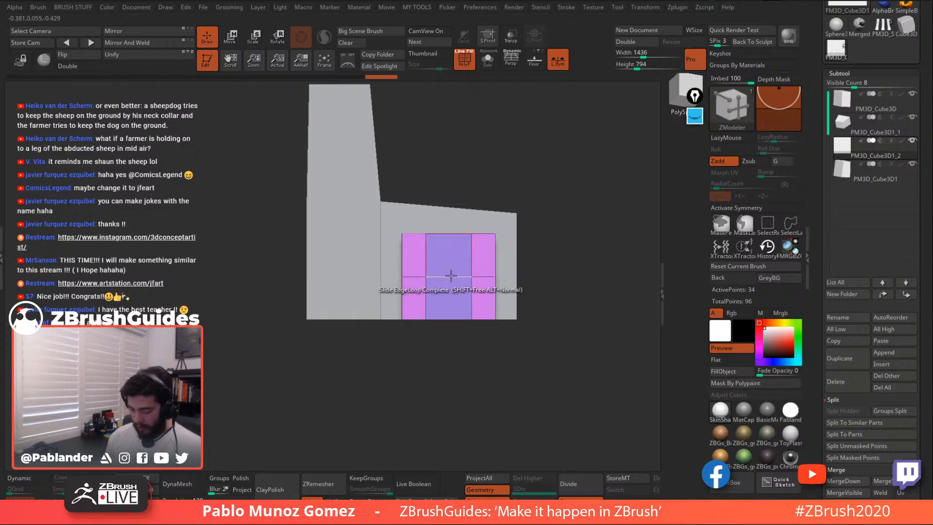
drag(452, 277, 452, 260)
Isolate the cube and QMesh its lower centre polygon inward through the block to cut out an arch opening
drag(489, 233, 527, 233)
click(488, 61)
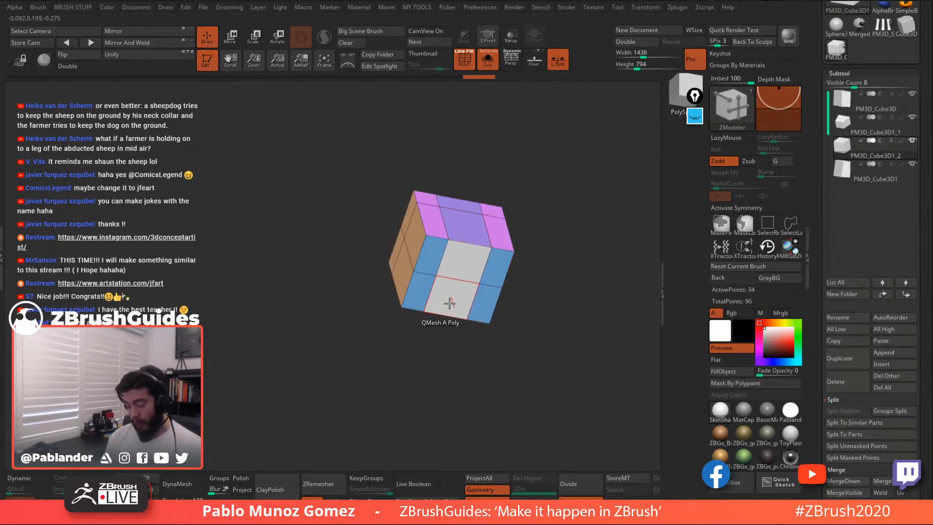
drag(519, 284, 521, 260)
drag(461, 266, 471, 200)
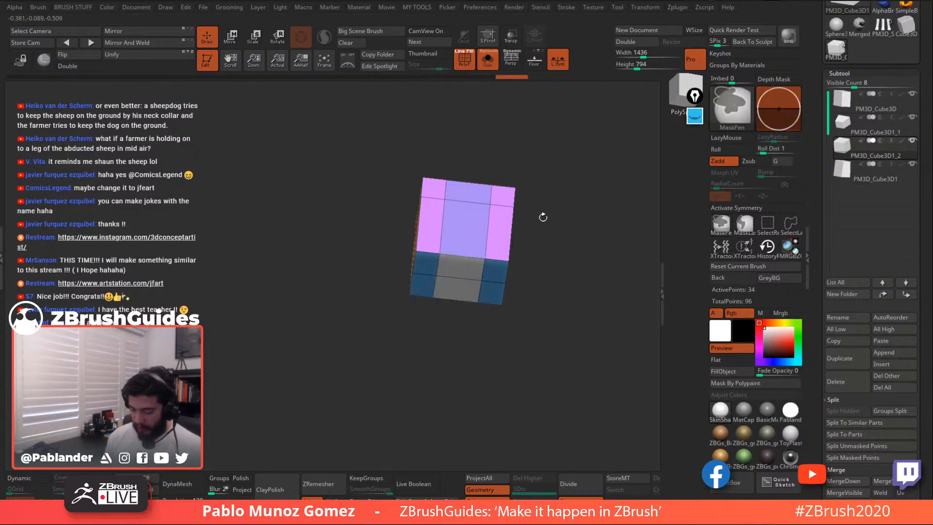
drag(552, 200, 556, 246)
alt+click(460, 222)
drag(498, 238, 503, 195)
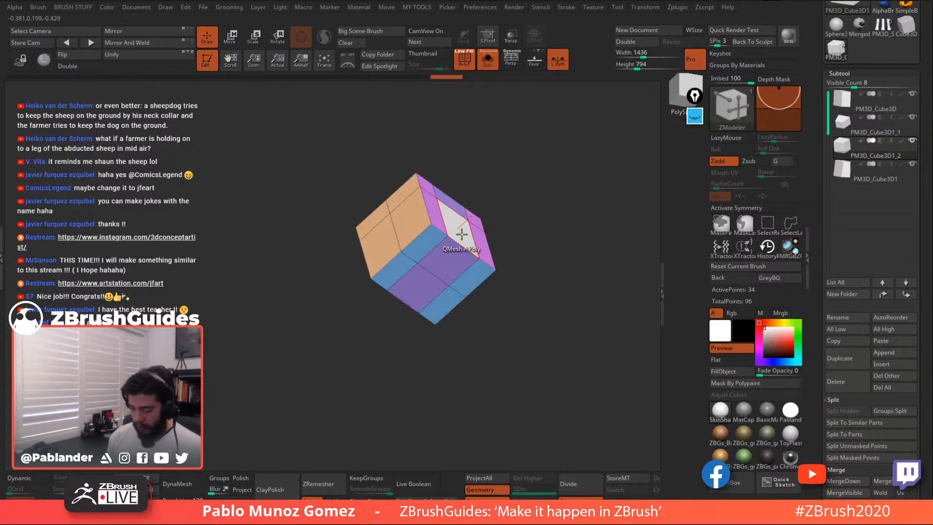
right_click(460, 226)
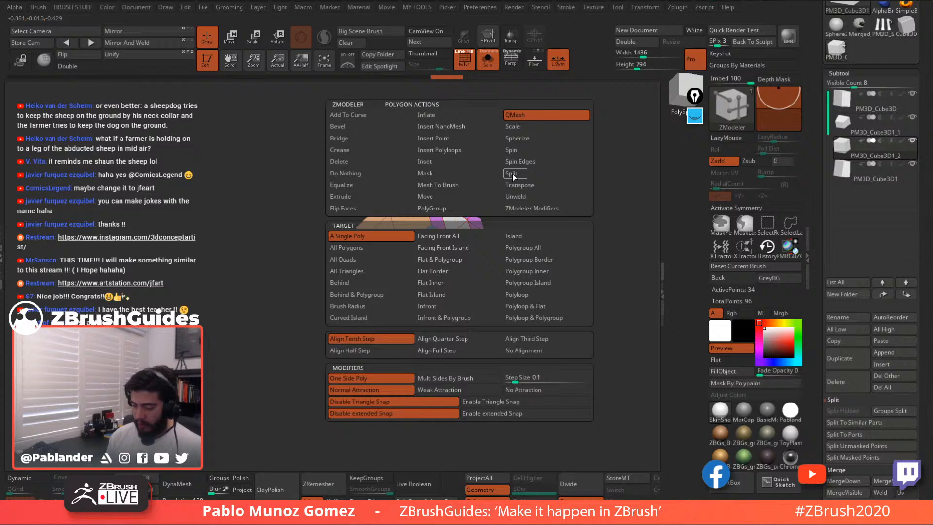
click(523, 118)
drag(461, 225, 433, 262)
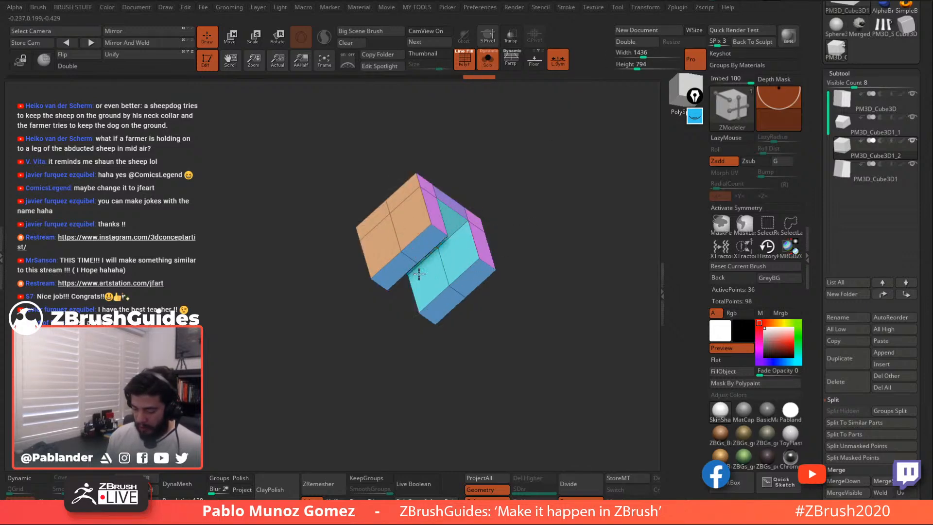
Mask everything except the arch's top centre section in side view and raise that section slightly along Y
mouse_move(560, 207)
mouse_down()
mouse_move(498, 222)
mouse_move(558, 253)
mouse_move(438, 281)
mouse_move(538, 195)
mouse_move(535, 241)
mouse_move(527, 217)
mouse_move(529, 258)
mouse_move(529, 241)
mouse_up()
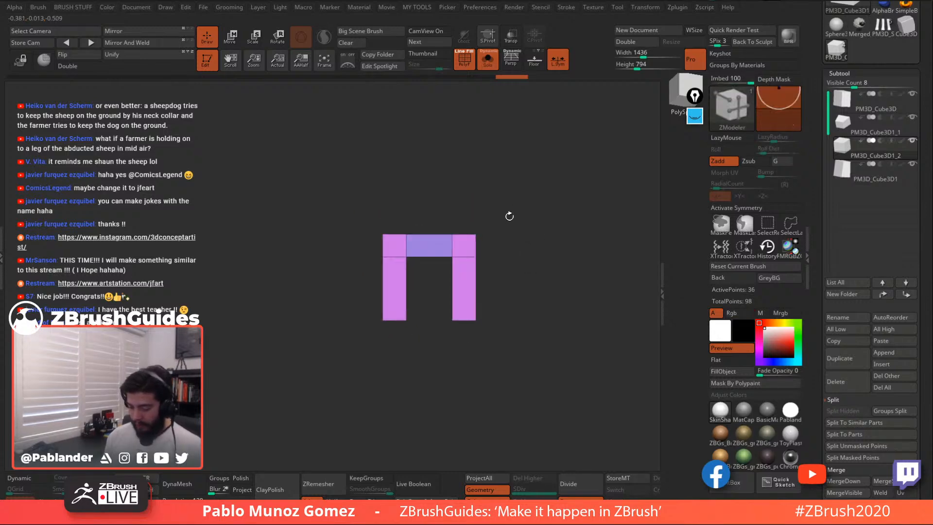
ctrl+drag(360, 204, 522, 265)
ctrl+click(493, 227)
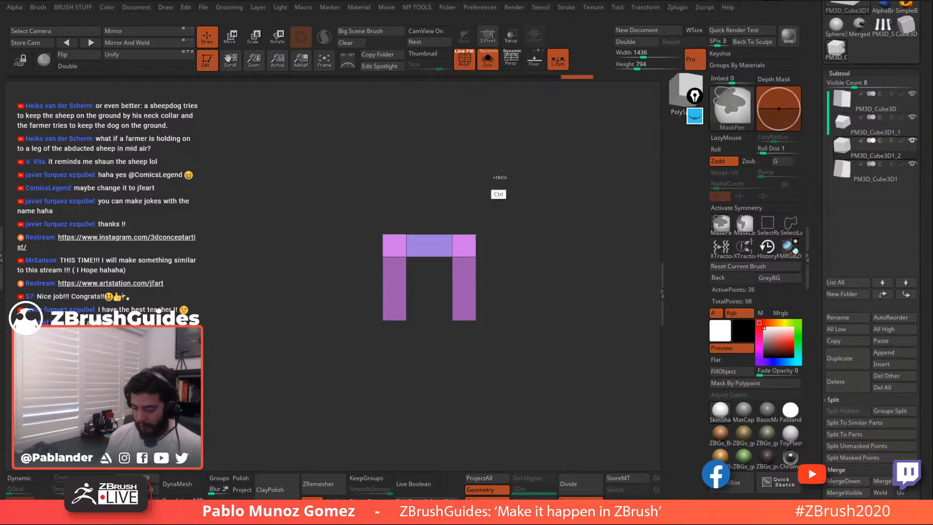
ctrl+drag(500, 170, 489, 181)
ctrl+drag(398, 206, 465, 276)
ctrl+click(511, 217)
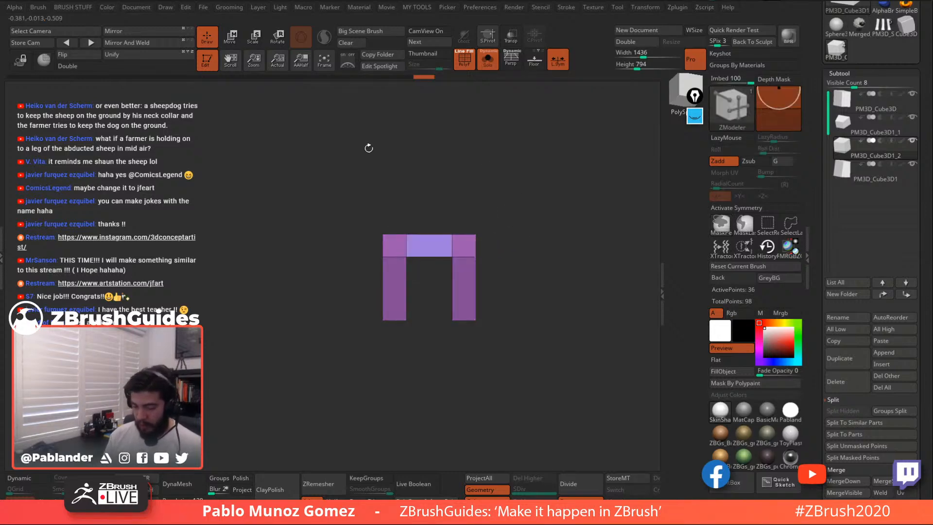
key(w)
drag(428, 220, 439, 203)
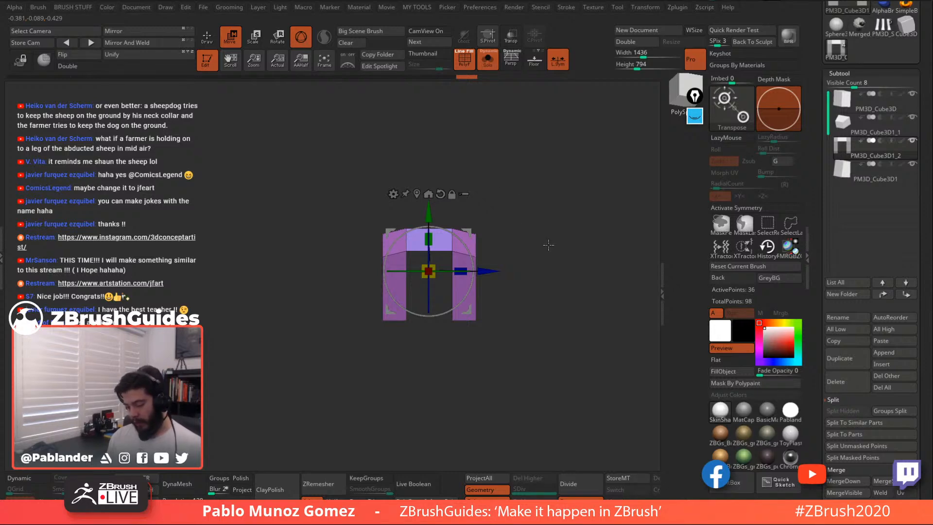
key(q)
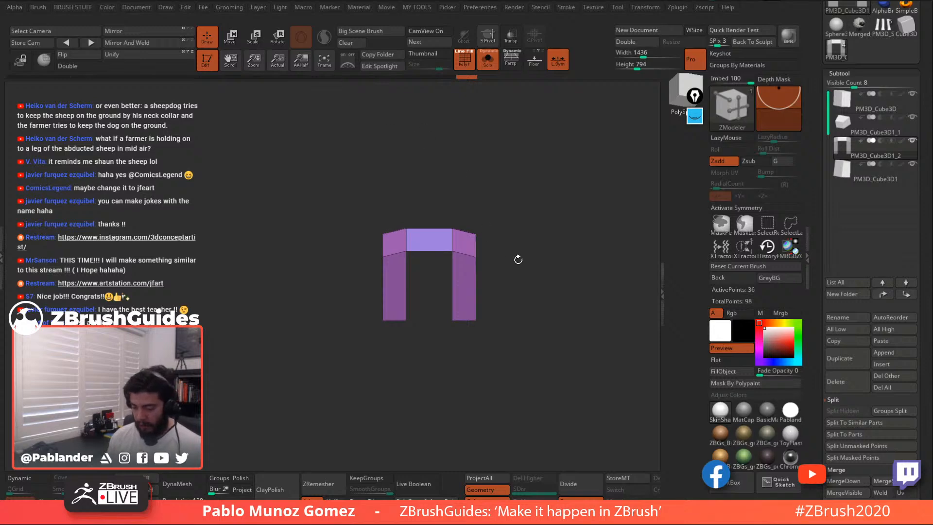
Clear the mask and activate symmetry on the Z axis instead of X
mouse_move(518, 260)
mouse_down()
mouse_move(508, 275)
mouse_move(535, 262)
mouse_move(518, 256)
mouse_move(544, 264)
mouse_move(539, 231)
mouse_move(541, 265)
mouse_move(507, 257)
mouse_up()
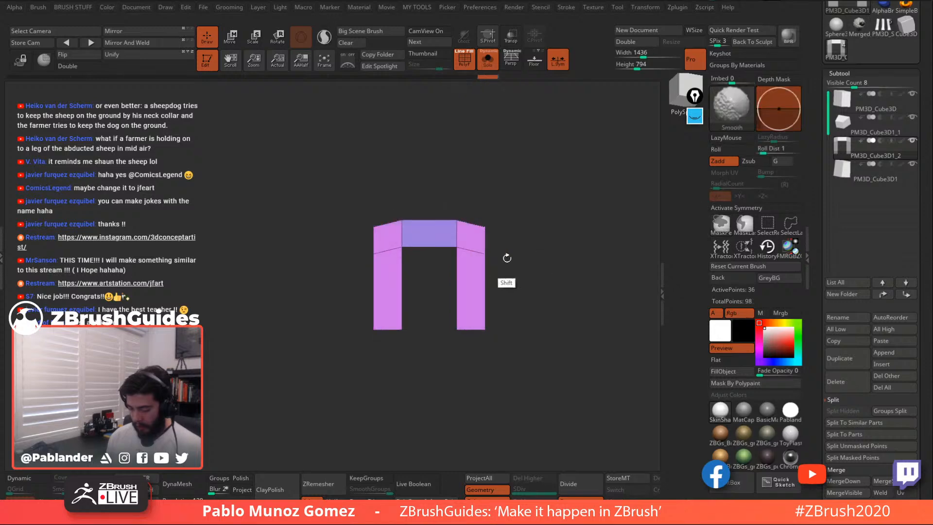
key(x)
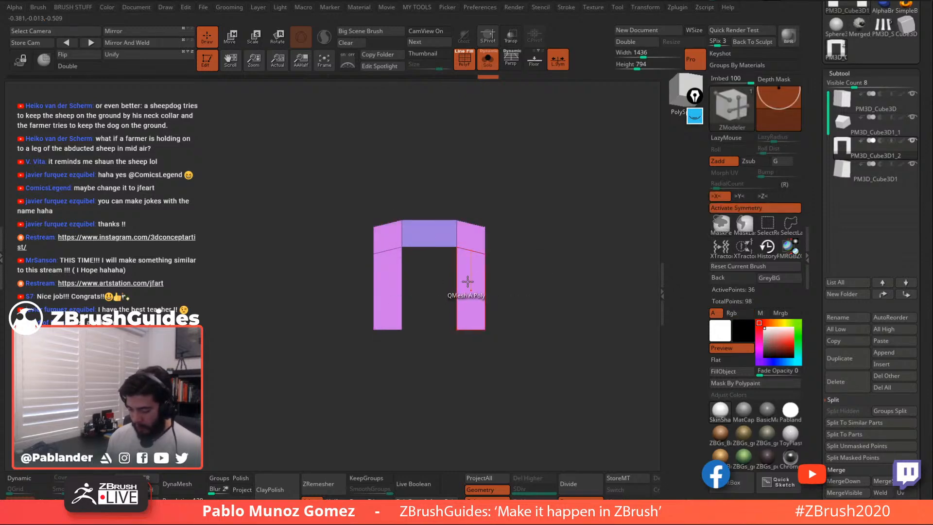
click(739, 207)
click(743, 206)
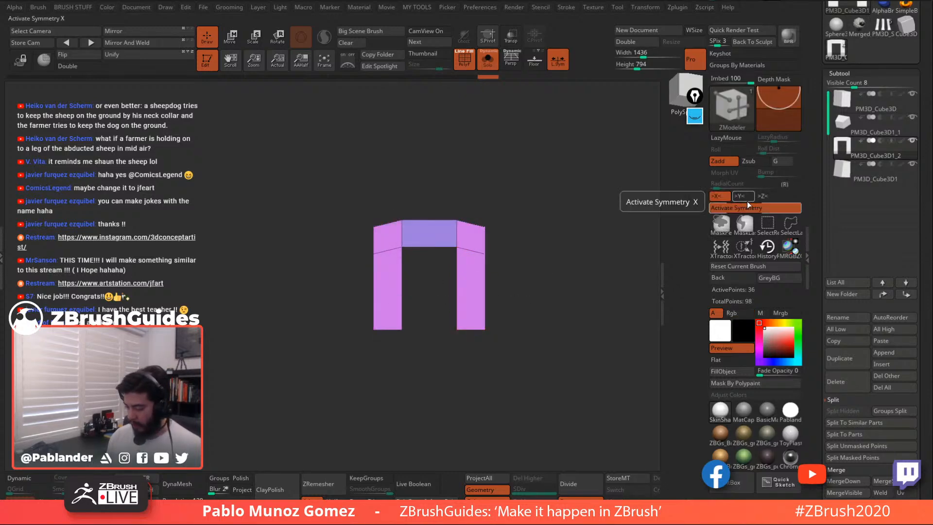
click(764, 197)
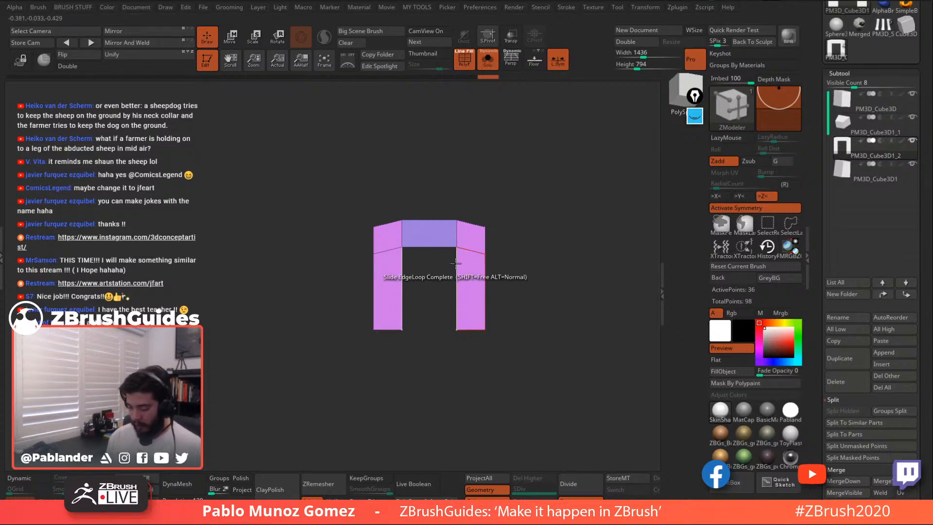
Insert two evenly spaced horizontal edge loops into each leg of the arch with ZModeler
key(space)
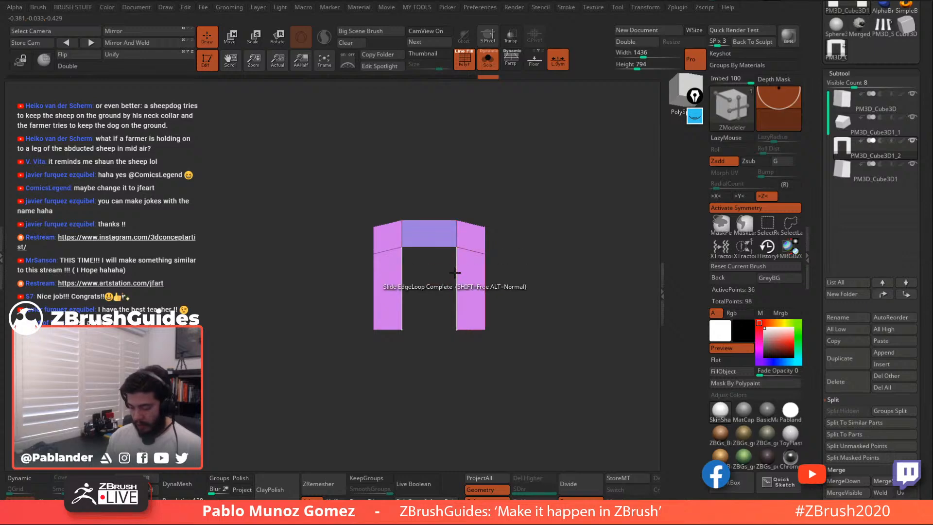
key(space)
click(443, 232)
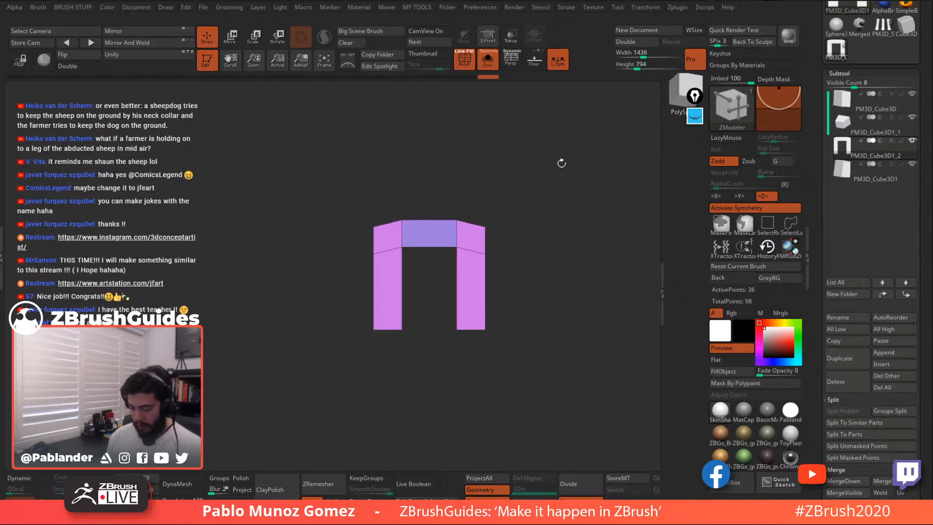
click(461, 293)
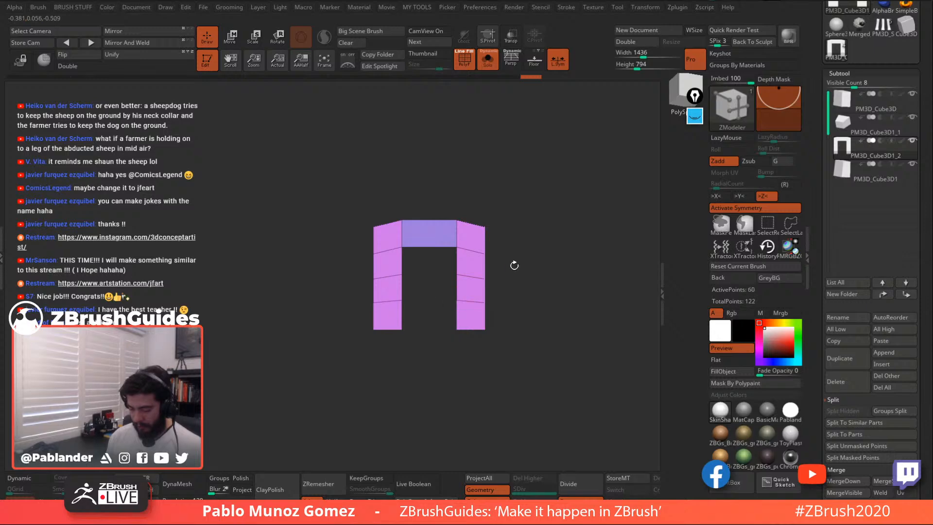
Isolate the legs' two inserted edge loops with an inverted mask, move them outward along Z, and clear the mask
mouse_move(344, 261)
ctrl+mouse_down()
mouse_move(502, 310)
mouse_move(535, 302)
ctrl+mouse_up()
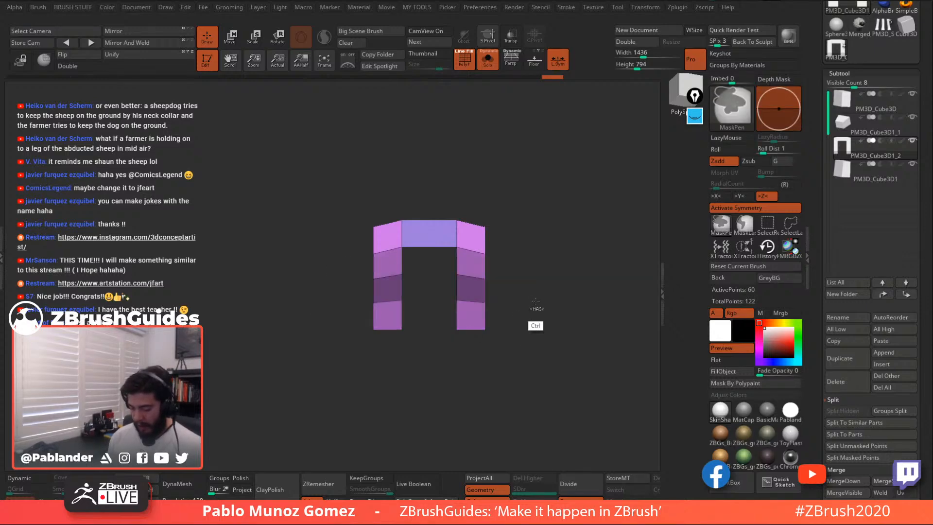
ctrl+click(527, 214)
key(w)
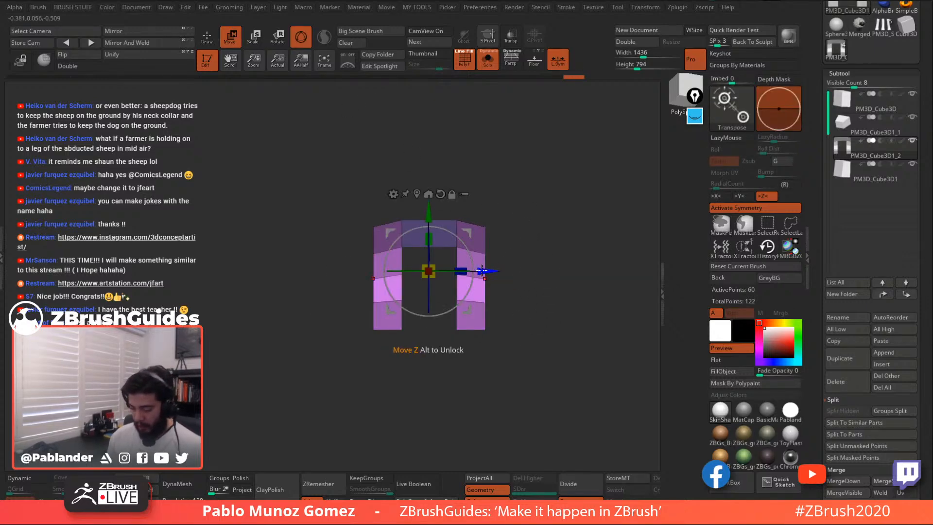
mouse_move(481, 271)
mouse_down()
mouse_move(465, 271)
mouse_move(487, 271)
mouse_up()
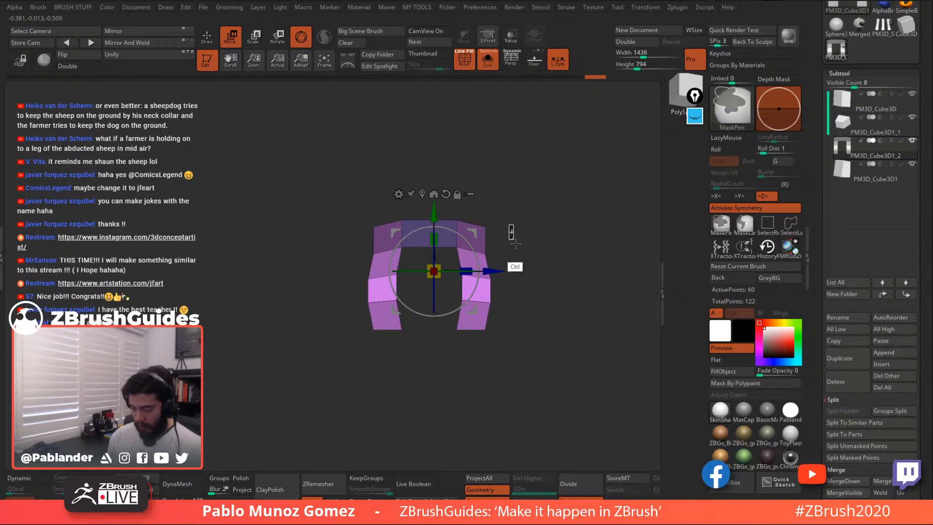
ctrl+drag(515, 243, 517, 246)
key(q)
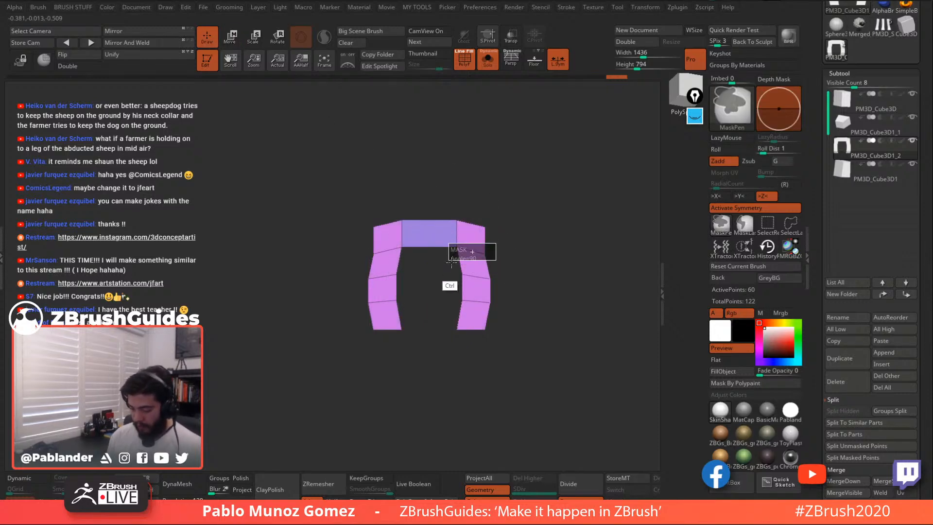
Isolate the edge loop at the top of the legs with an inverted mask and move it slightly outward along Z
mouse_move(451, 262)
ctrl+mouse_down()
mouse_move(513, 254)
mouse_move(436, 268)
ctrl+mouse_up()
ctrl+click(440, 158)
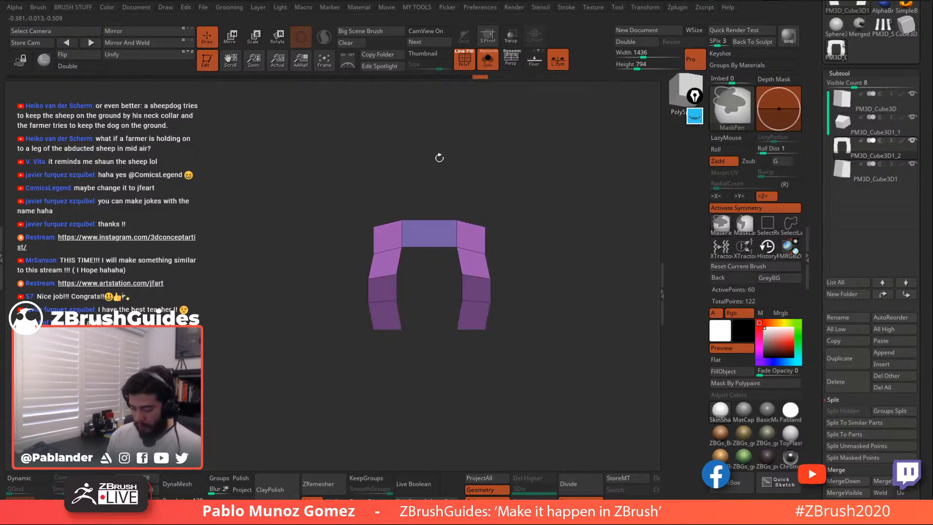
key(w)
right_click(490, 267)
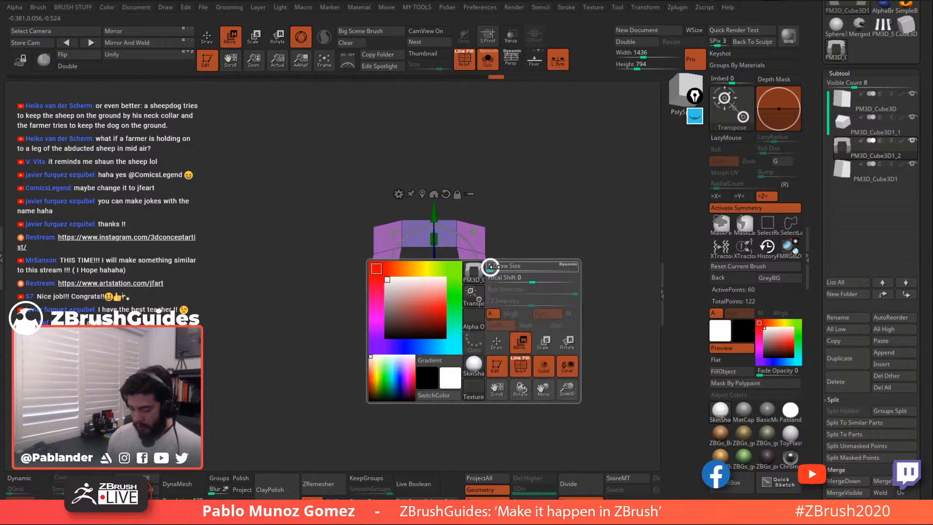
drag(490, 268, 496, 267)
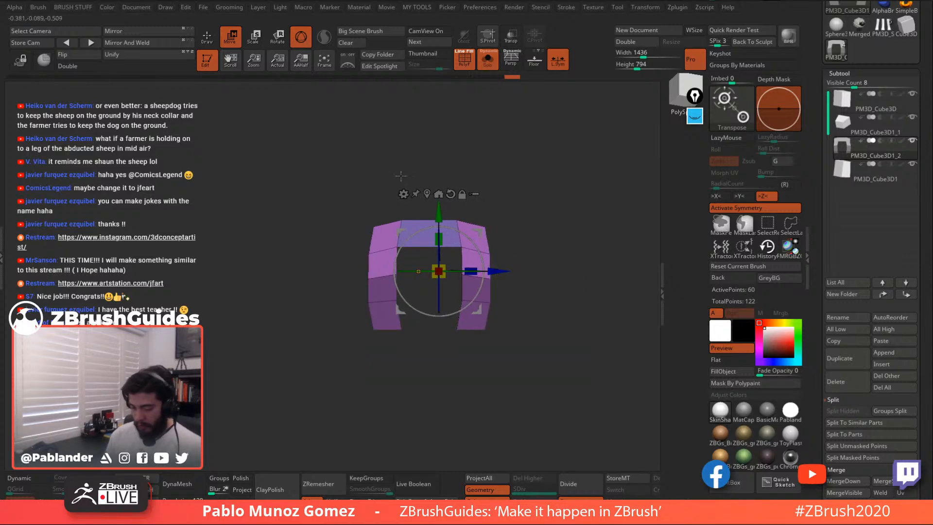
click(208, 38)
mouse_move(508, 258)
ctrl+right_down()
mouse_move(508, 215)
mouse_move(492, 257)
ctrl+right_up()
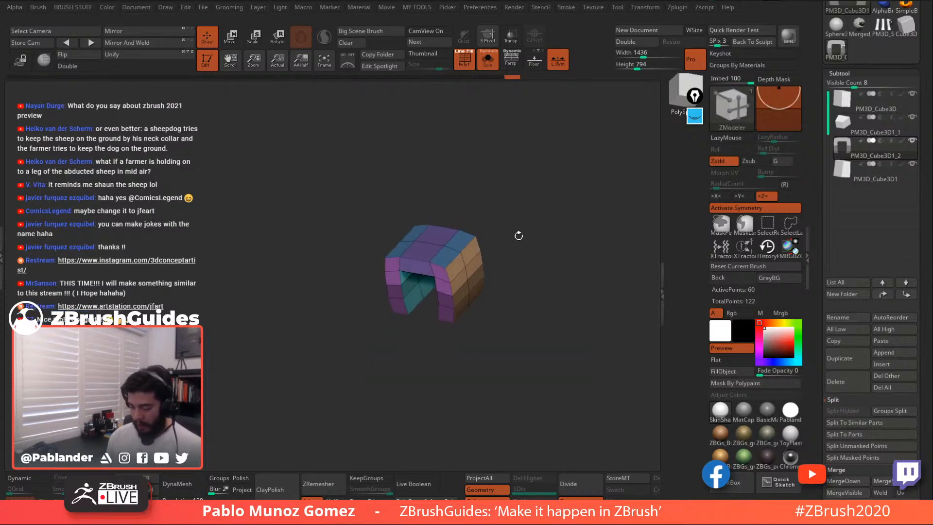
Show the other subtools again and delete the cube-based wheel arch subtool
click(489, 64)
ctrl+drag(541, 243, 564, 279)
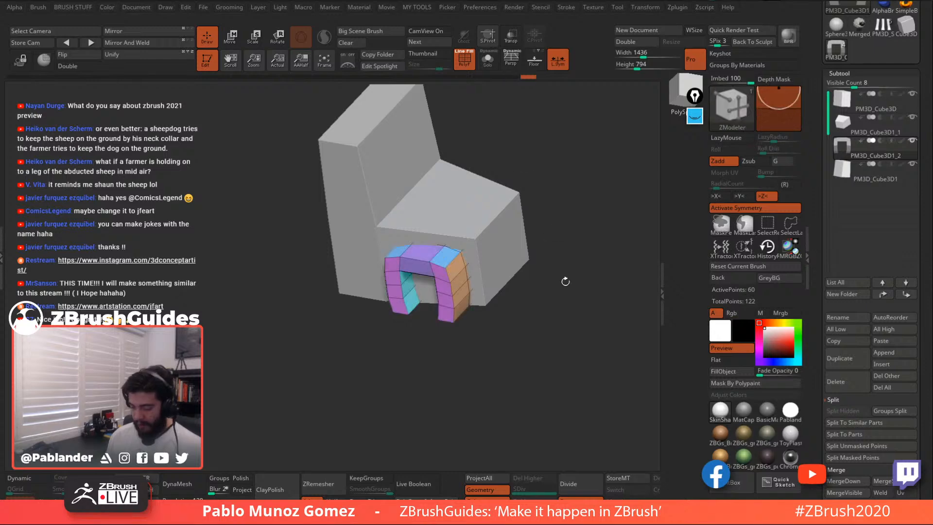
right_drag(564, 280, 566, 268)
click(847, 382)
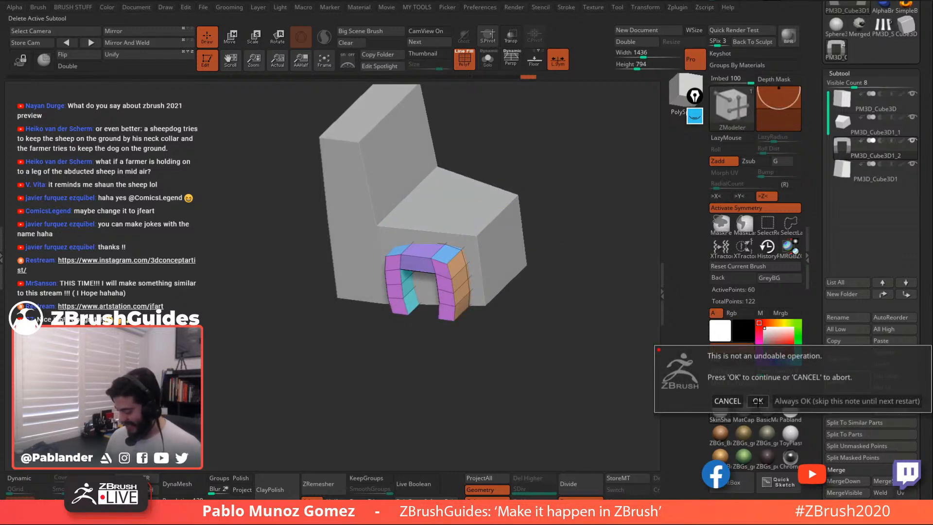
click(758, 401)
alt+drag(668, 293, 643, 294)
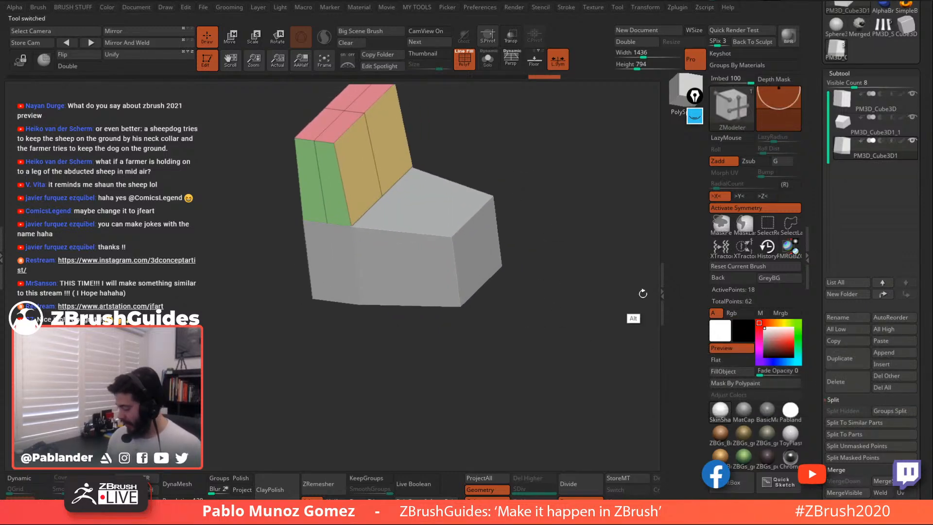
Append a Cylinder3D as a new subtool and make it the active one
click(899, 352)
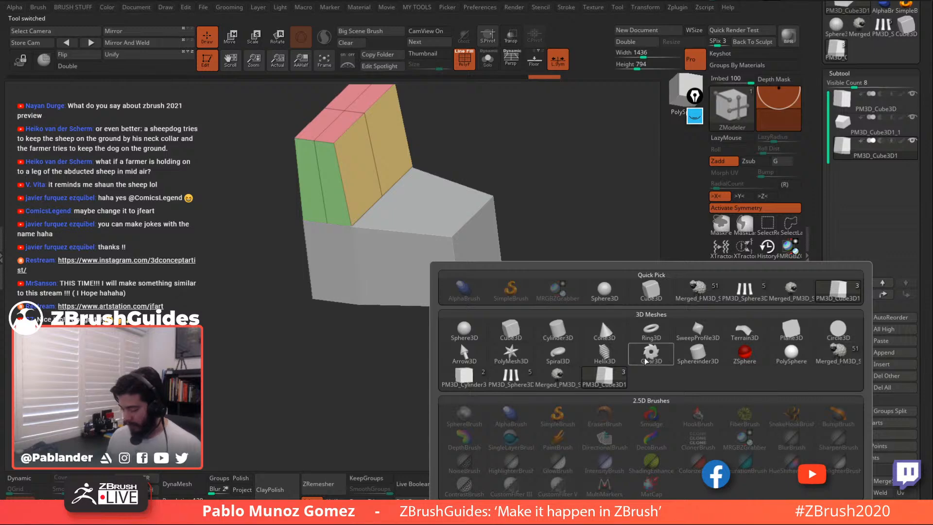
click(558, 333)
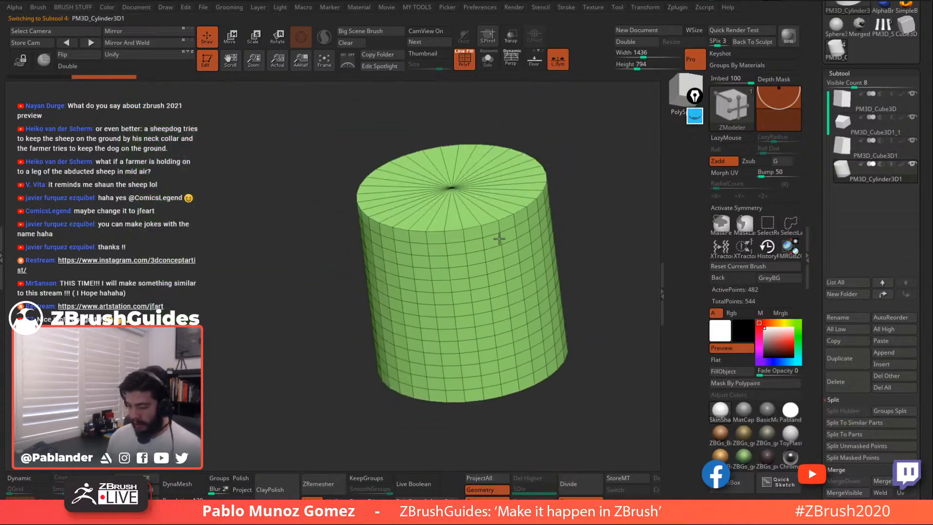
shift+right_drag(499, 239, 520, 208)
Turn the cylinder on its side across the vehicle's width and scale it so its ends protrude beyond the body
click(230, 37)
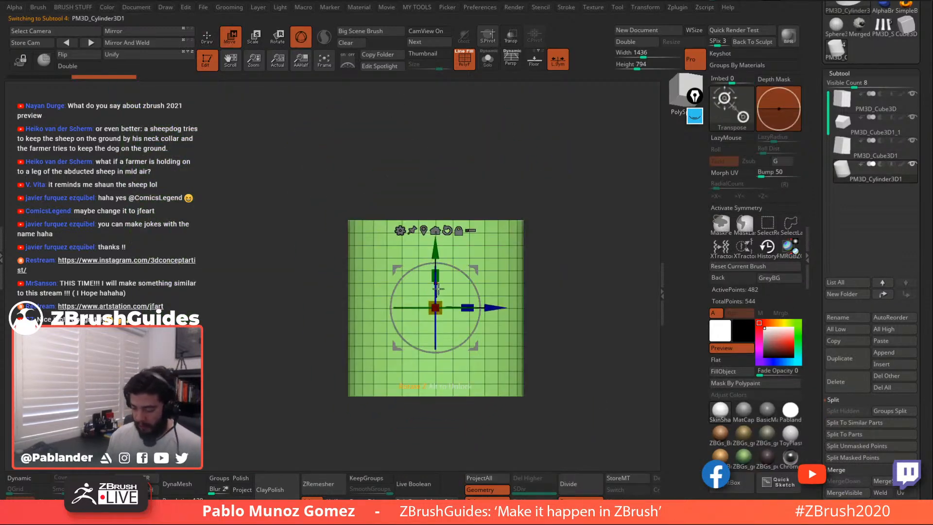
shift+right_drag(437, 289, 425, 334)
drag(425, 334, 432, 343)
right_drag(509, 286, 507, 310)
mouse_move(407, 304)
mouse_down()
mouse_move(393, 305)
mouse_move(436, 314)
mouse_move(397, 304)
mouse_up()
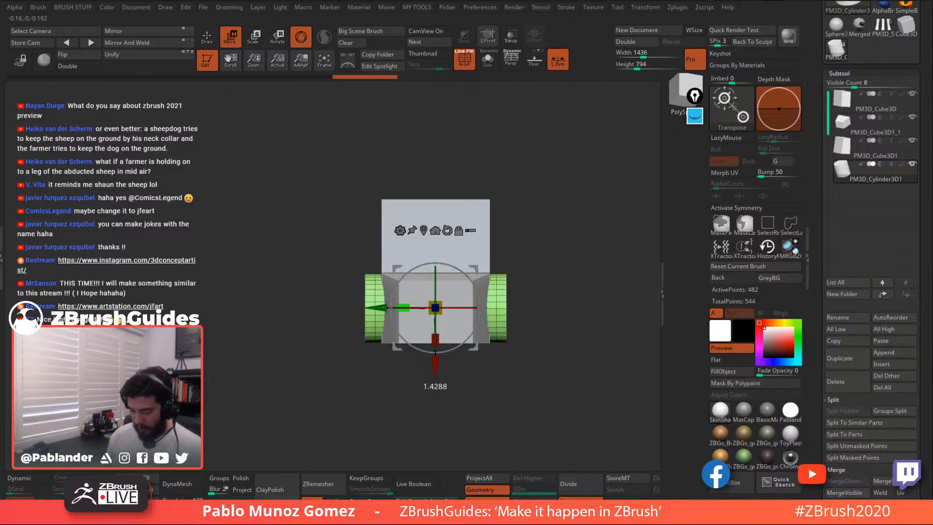
Move the cylinder to the lower part of the front block in side view and enlarge it slightly
right_drag(520, 263, 576, 261)
alt+right_drag(544, 229, 496, 193)
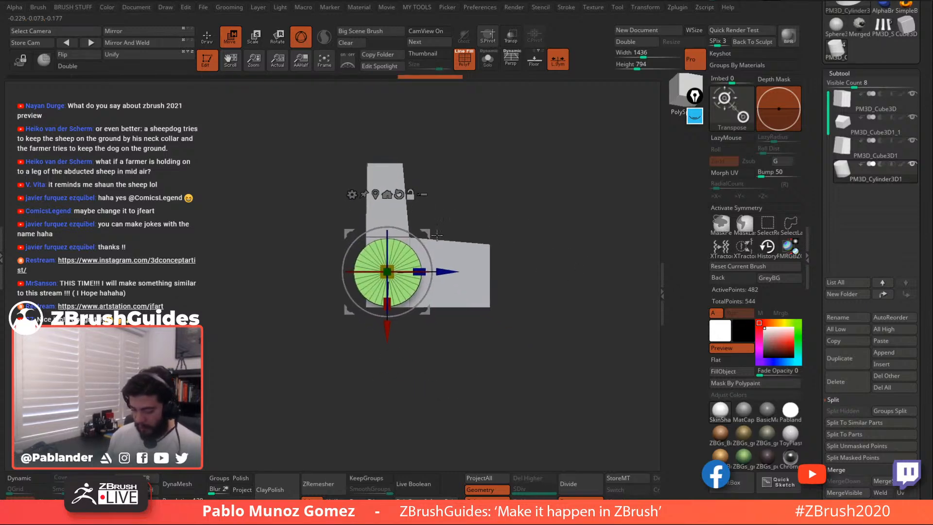
drag(427, 233, 485, 242)
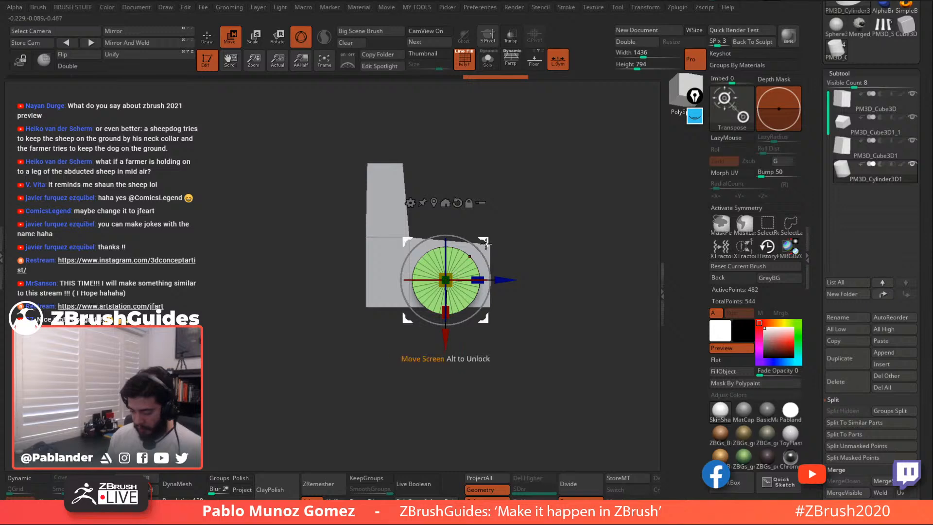
drag(446, 279, 457, 269)
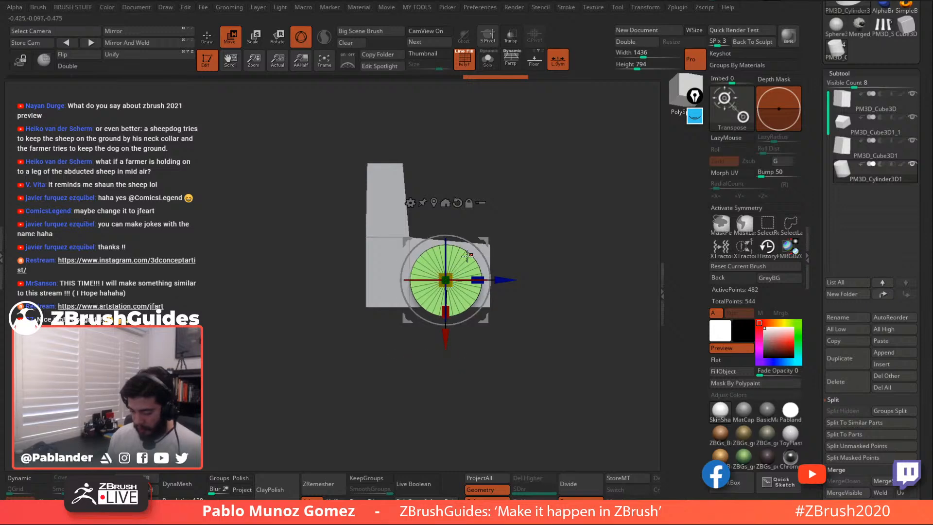
drag(485, 242, 486, 243)
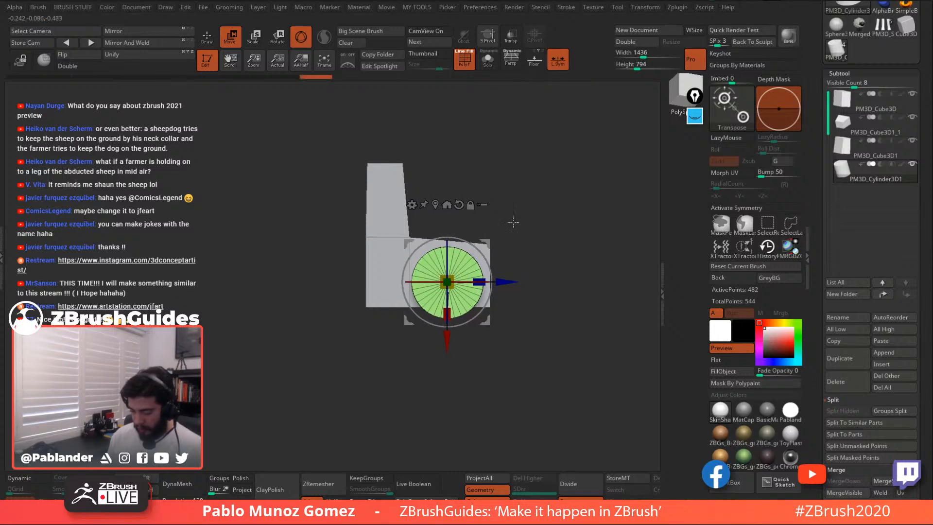
click(208, 38)
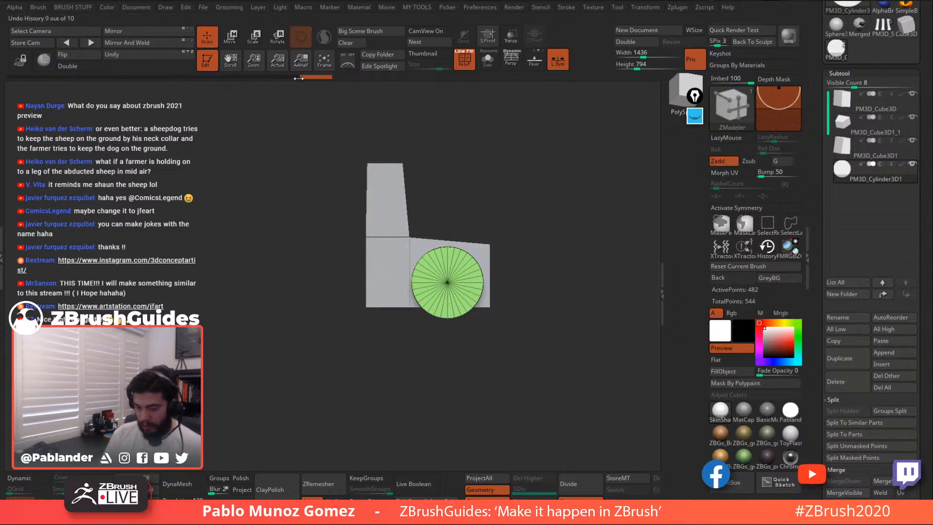
Isolate the cylinder in Solo mode and mask its upper half
mouse_move(518, 221)
mouse_down()
mouse_move(556, 278)
mouse_move(541, 290)
mouse_up()
click(487, 59)
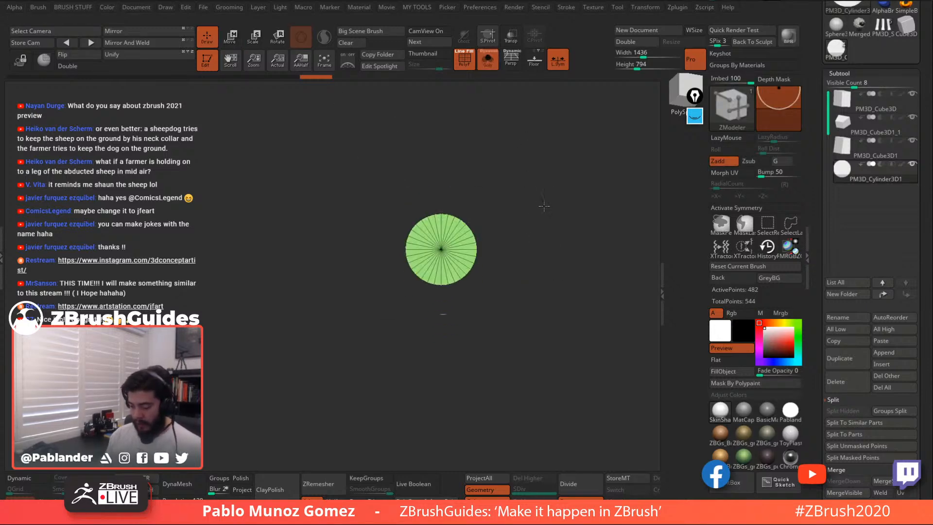
ctrl+drag(341, 352, 510, 249)
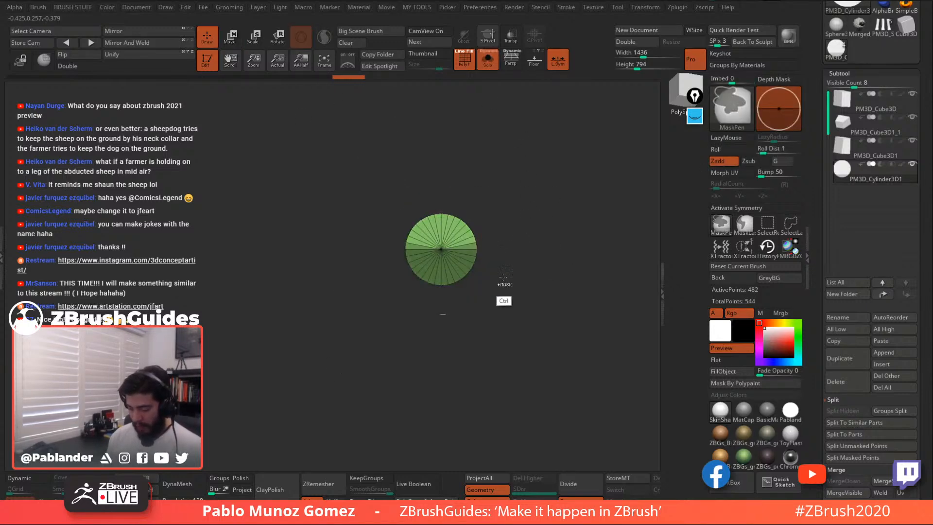
key(w)
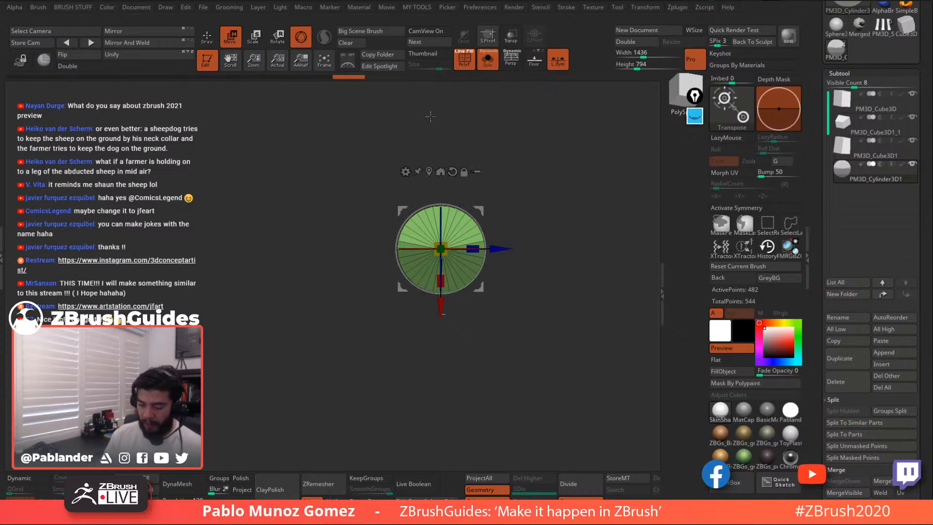
key(ctrl)
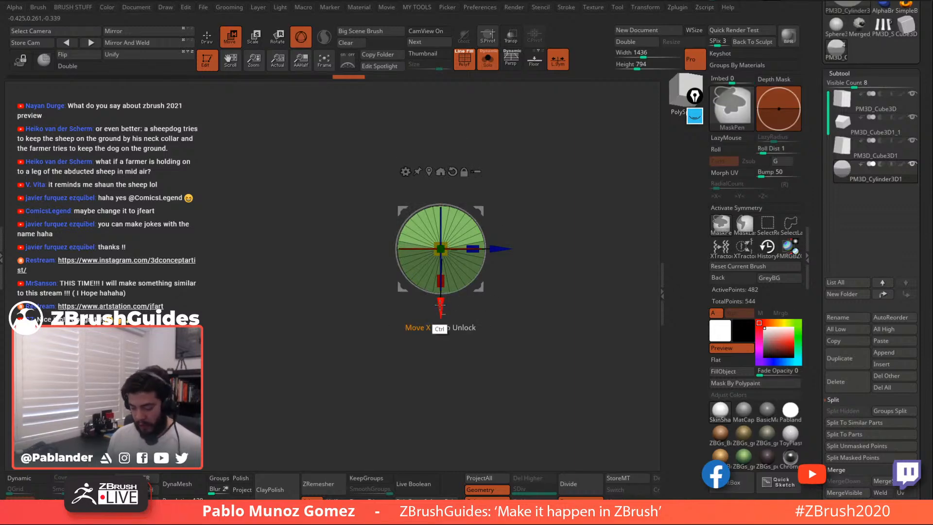
ctrl+click(569, 235)
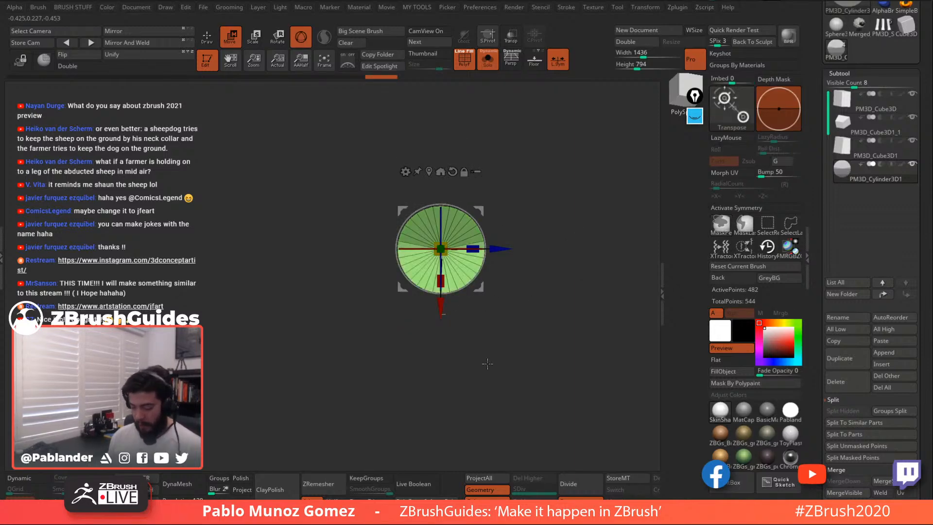
Extrude the cylinder's unmasked lower half downward and show the other subtools again
ctrl+drag(443, 296, 440, 335)
click(487, 60)
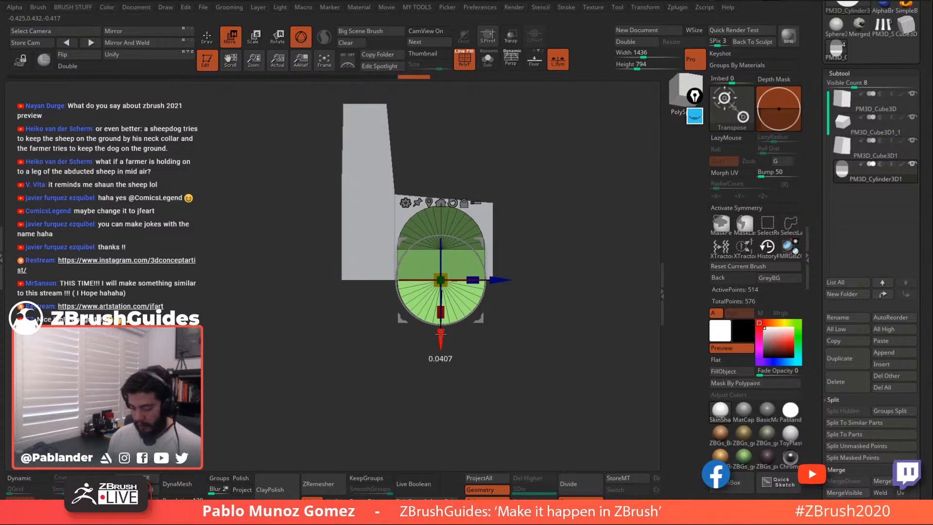
click(207, 38)
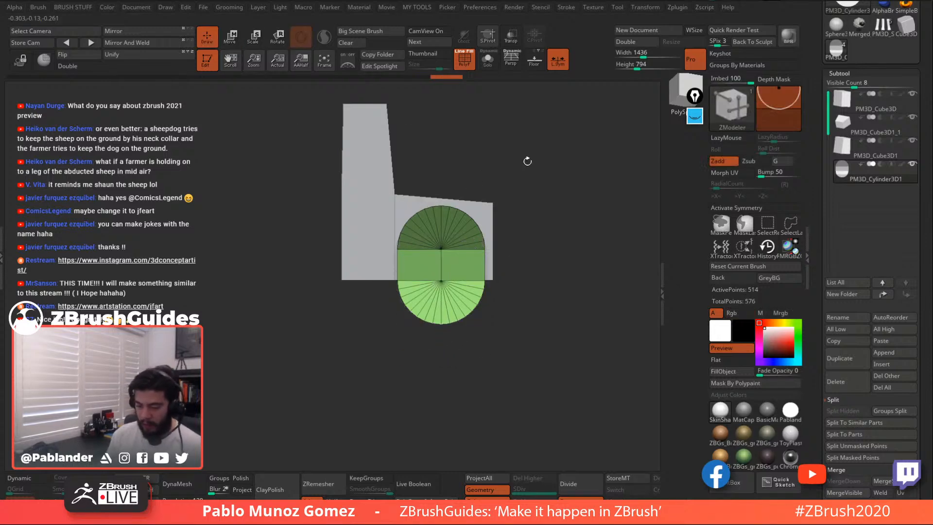
Hide the cylinder's lower rounded half to leave a flat-bottomed arch, and enable Double-sided display
mouse_move(570, 226)
mouse_down()
mouse_move(566, 250)
mouse_move(581, 285)
mouse_up()
key(ctrl)
ctrl+shift+drag(351, 384, 516, 274)
click(76, 68)
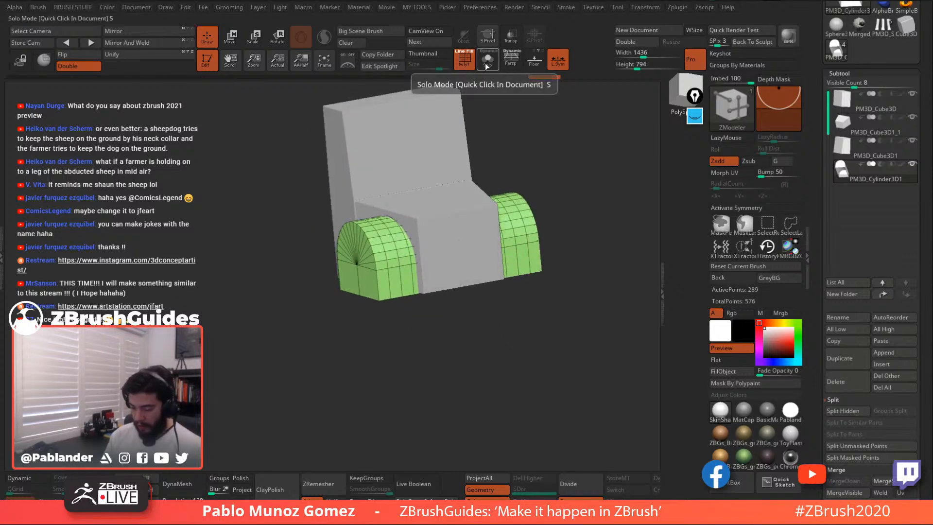
Keep only the arch-shaped flat cap on one outer side of the cylinder visible and delete the hidden geometry
drag(567, 182, 583, 154)
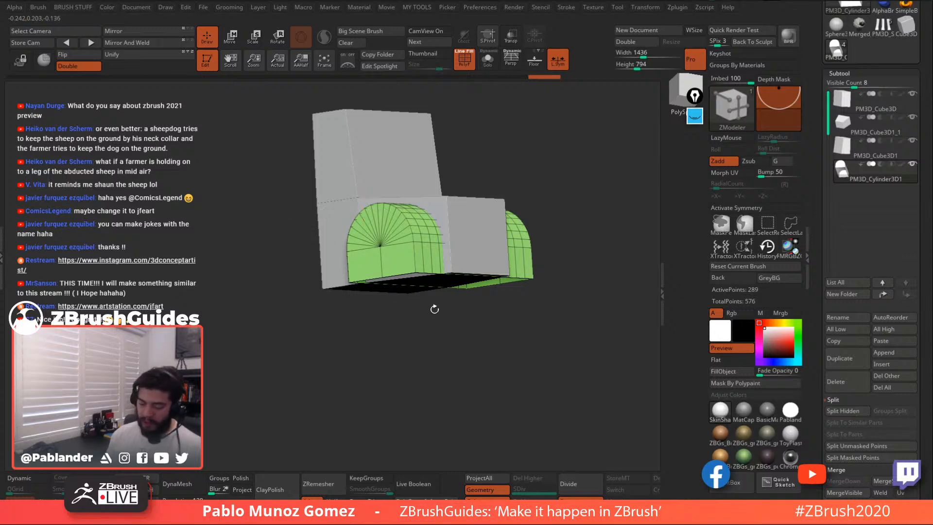
drag(544, 358, 542, 351)
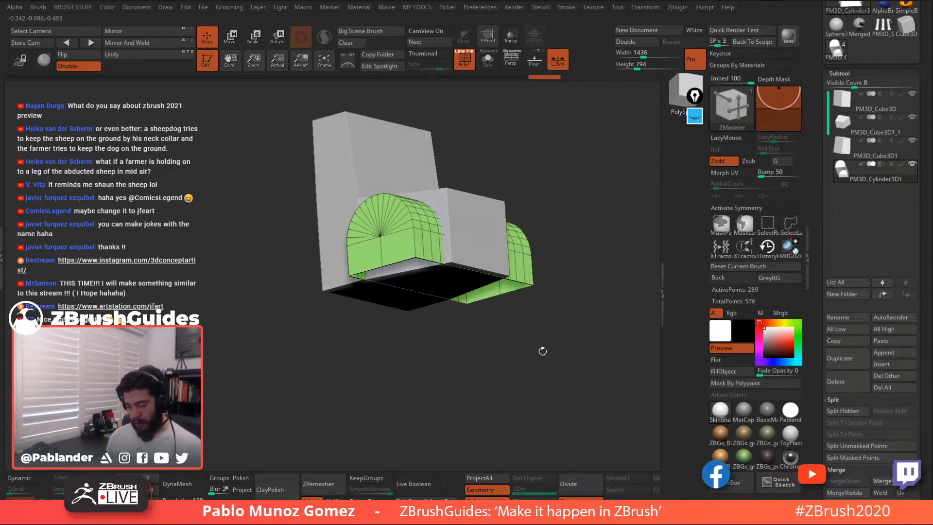
mouse_move(546, 349)
mouse_down()
mouse_move(545, 358)
mouse_move(548, 341)
mouse_move(542, 357)
mouse_up()
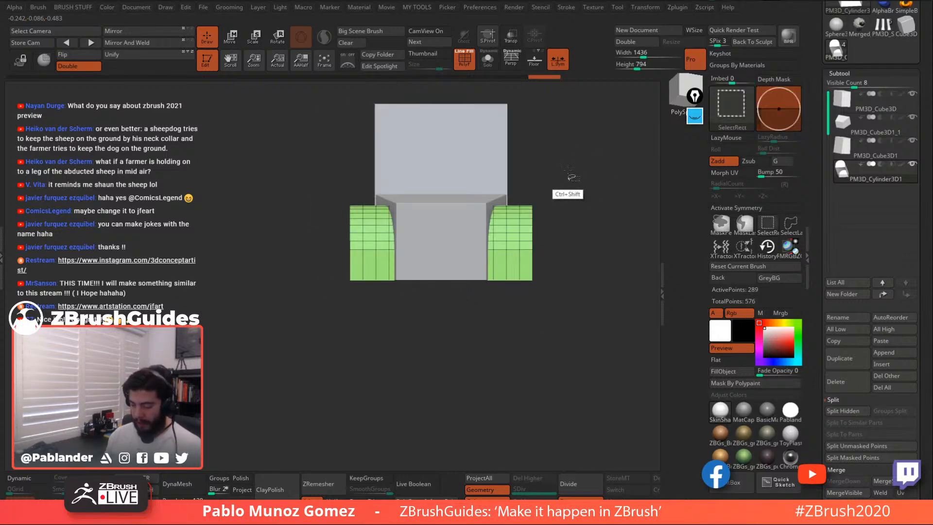
mouse_move(567, 171)
ctrl+shift+mouse_down()
mouse_move(577, 149)
mouse_move(564, 171)
ctrl+shift+mouse_up()
mouse_move(589, 142)
ctrl+shift+mouse_down()
mouse_move(416, 334)
mouse_move(359, 333)
ctrl+shift+mouse_up()
mouse_move(437, 329)
mouse_down()
mouse_move(480, 345)
mouse_move(477, 320)
mouse_move(457, 337)
mouse_move(440, 335)
mouse_up()
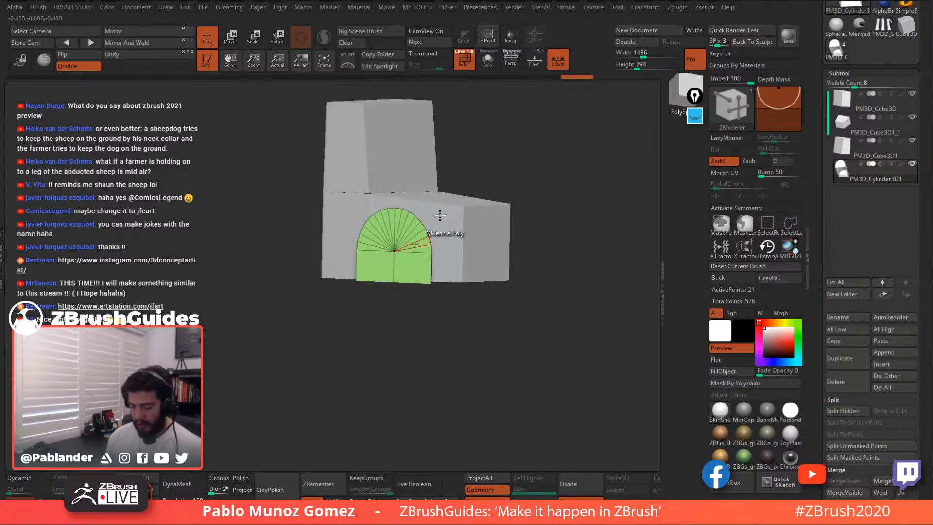
key(m)
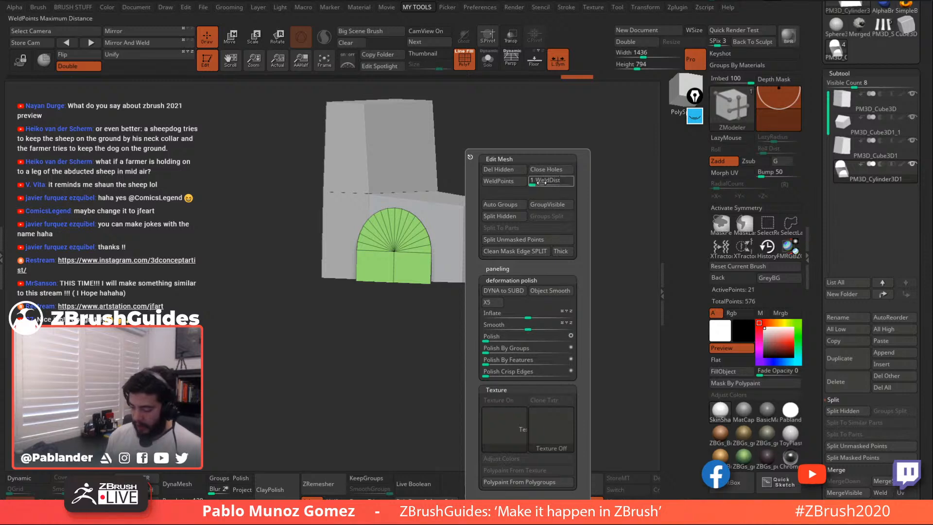
click(514, 180)
drag(583, 185, 463, 249)
Insert an edge loop into the arch-shaped cap with ZModeler, following its outline at an even distance inside
mouse_move(463, 249)
alt+right_down()
mouse_move(504, 271)
mouse_move(471, 264)
alt+right_up()
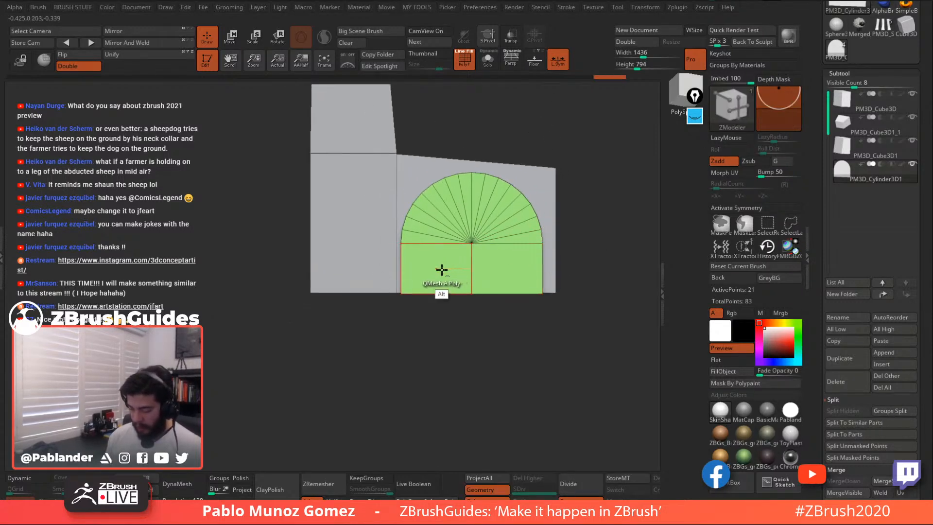
key(space)
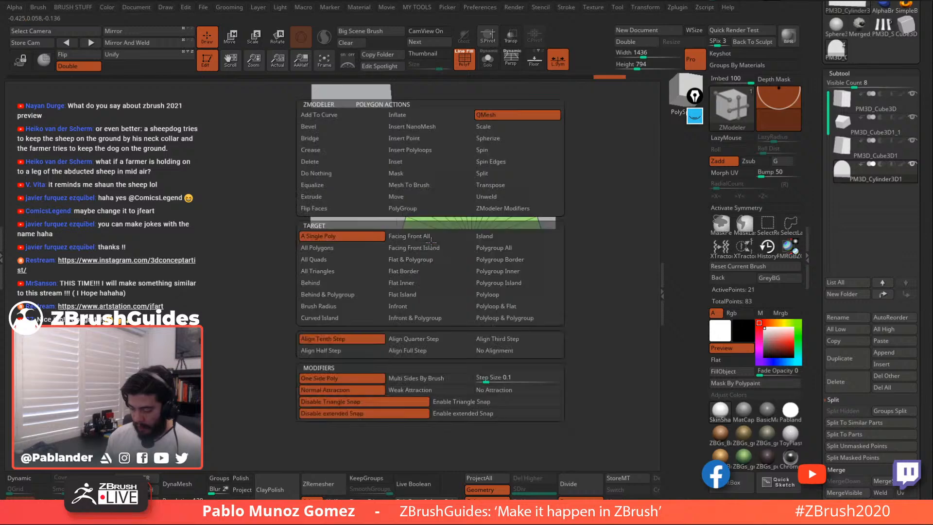
click(419, 161)
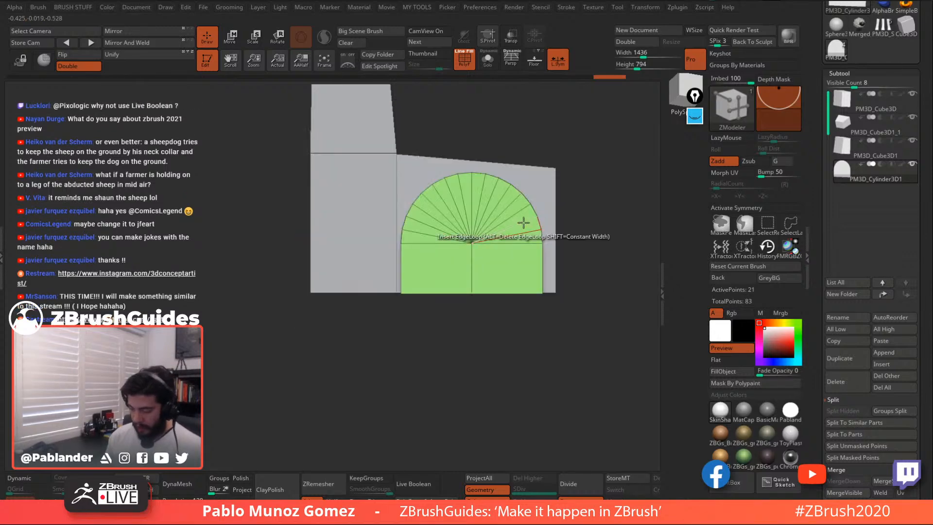
drag(528, 219, 514, 225)
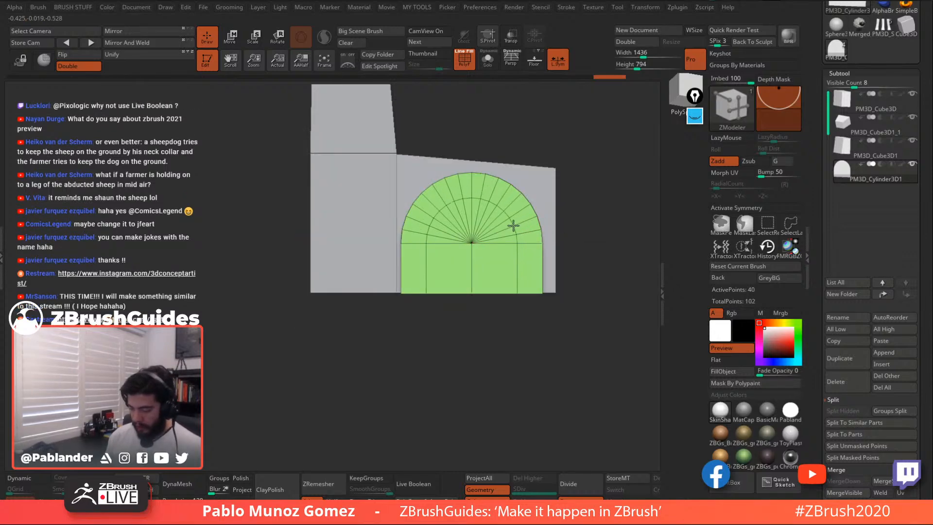
Mark the polygons inside the inserted loop as a temporary polygroup and delete them with ZModeler
alt+click(495, 246)
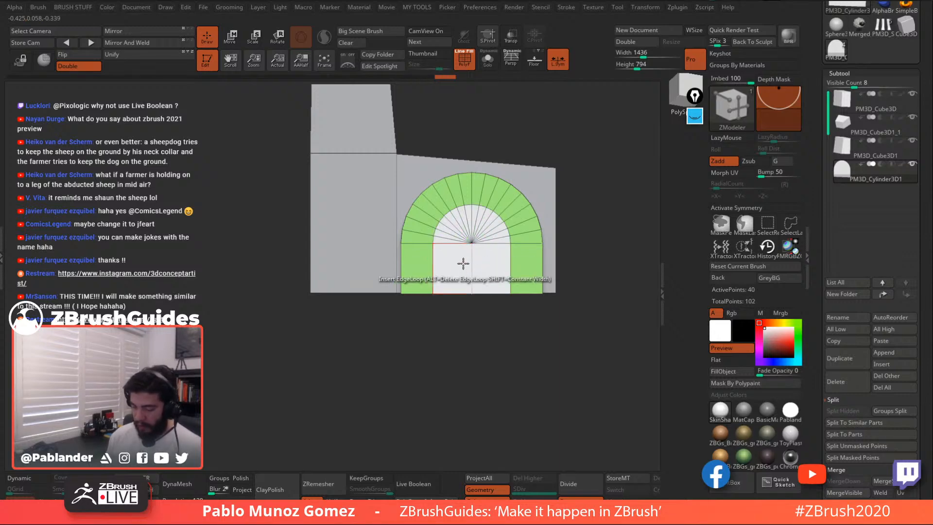
key(space)
click(343, 163)
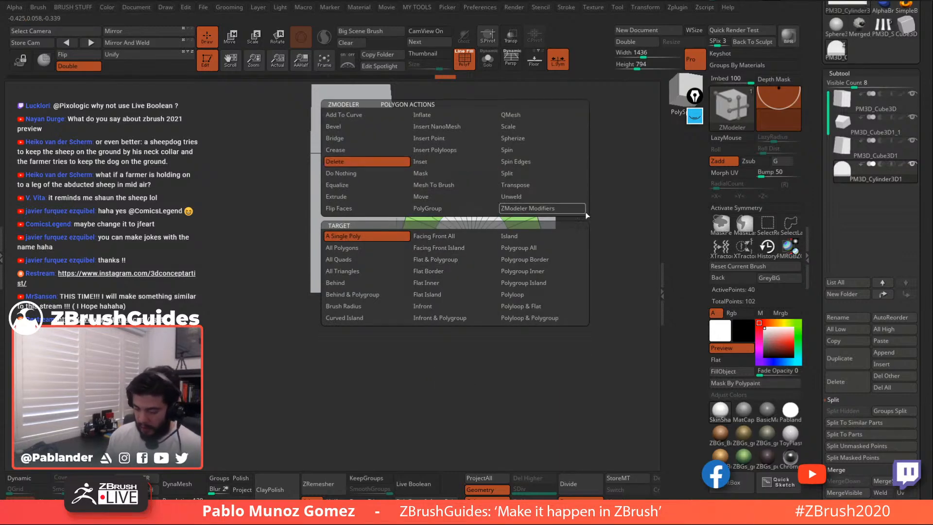
click(500, 264)
Set the ZModeler polygon action to QMesh Polygroup All and extrude the flat arch outward from the front block
drag(511, 346, 527, 255)
key(space)
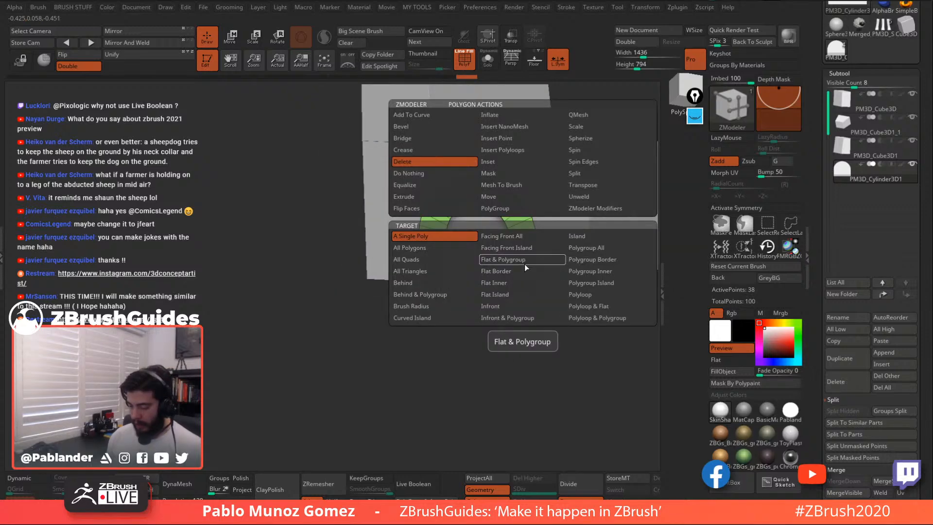
click(579, 114)
click(597, 249)
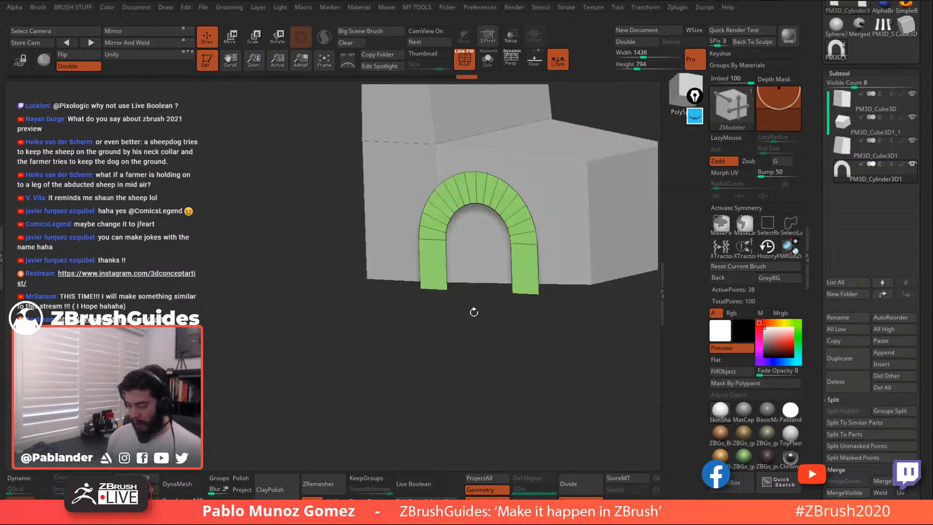
drag(524, 273, 455, 305)
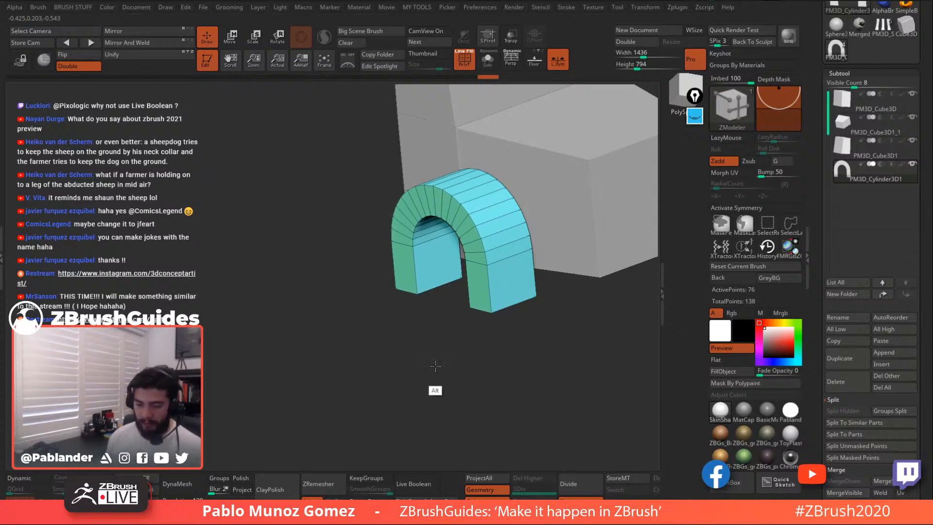
Bevel the complete outer edge loop of the arch with ZModeler's Bevel EdgeLoop Complete action
drag(435, 365, 469, 277)
key(space)
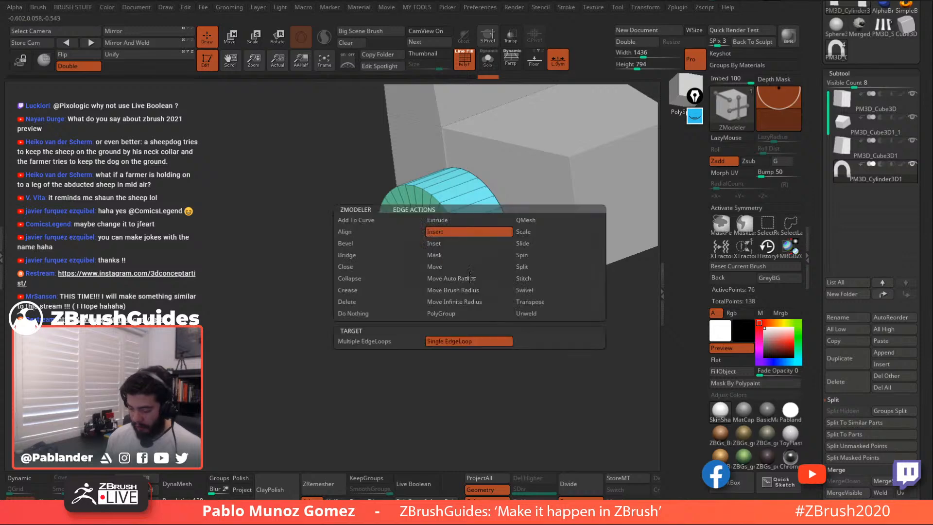
click(390, 246)
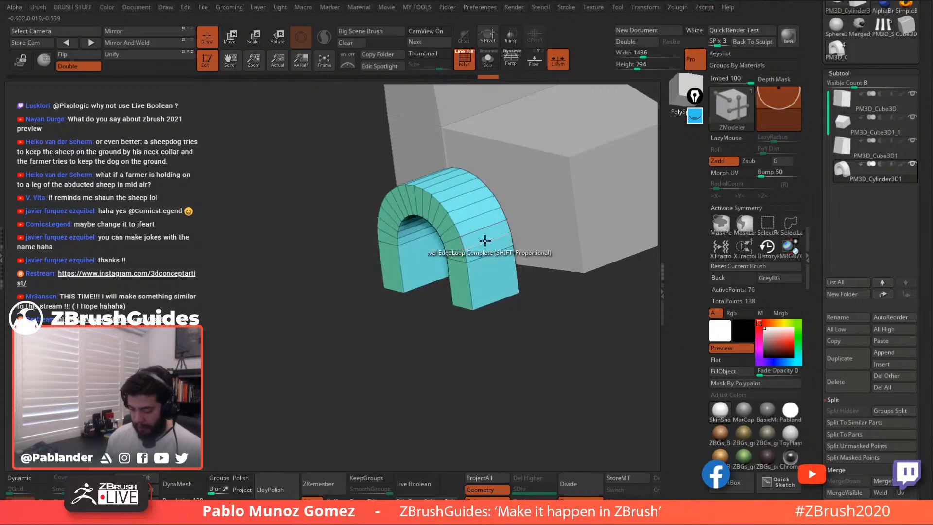
click(471, 276)
drag(470, 276, 475, 283)
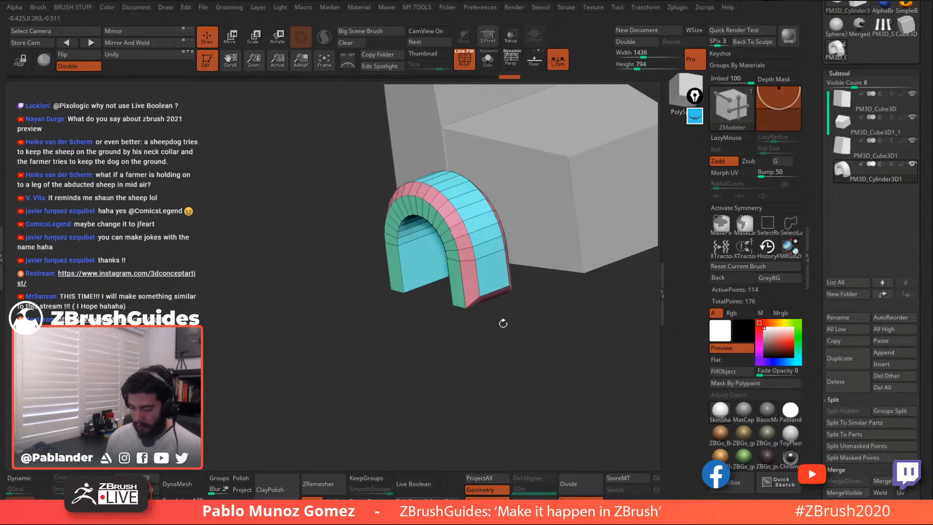
Centre the gizmo on the beveled arch and move the arch sideways until it sits partly inside the front block
alt+drag(497, 374, 454, 362)
click(235, 40)
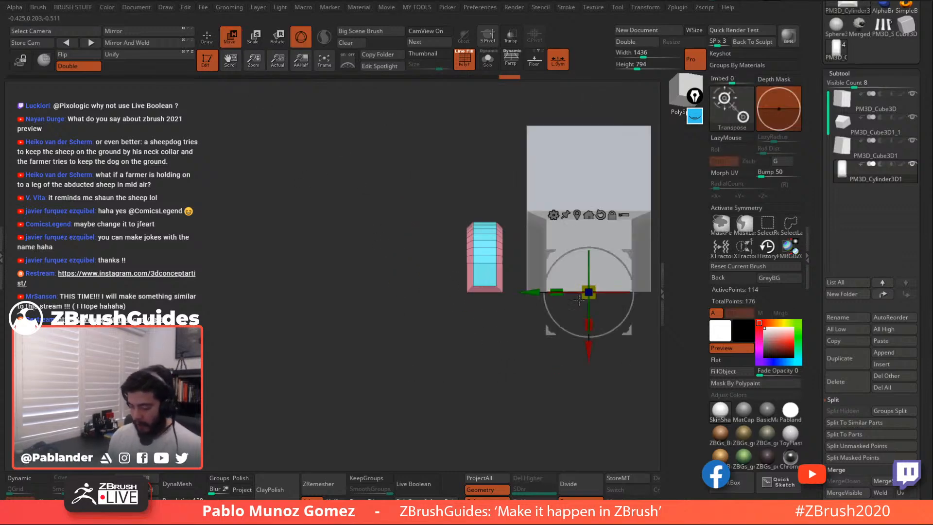
click(577, 214)
alt+drag(560, 261, 498, 256)
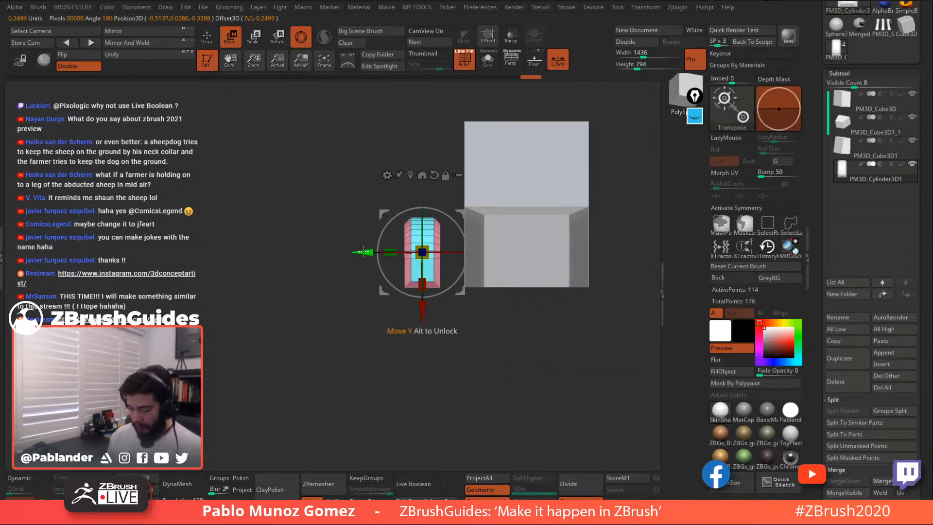
drag(363, 252, 409, 250)
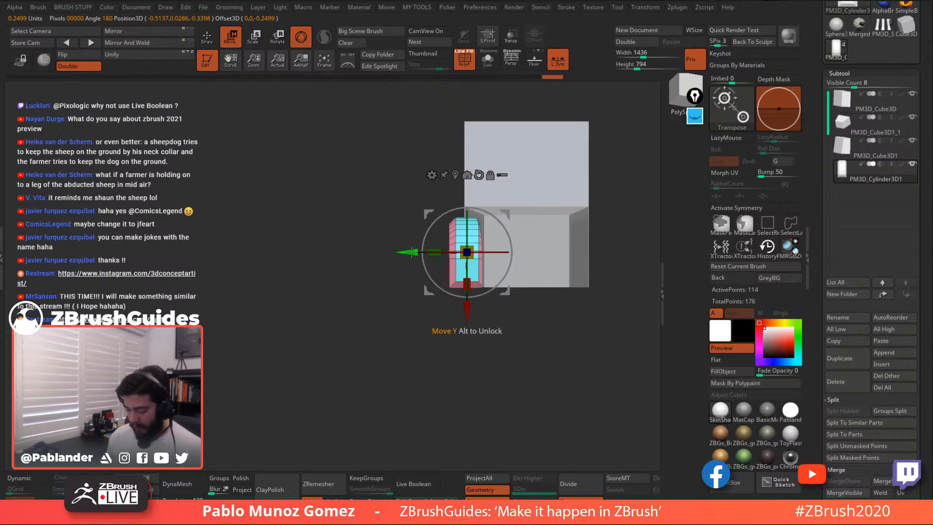
key(space)
drag(412, 252, 417, 252)
Flatten the lower ends of the arch's legs with the gizmo's Flatten deformer and accept the result
drag(439, 351, 494, 353)
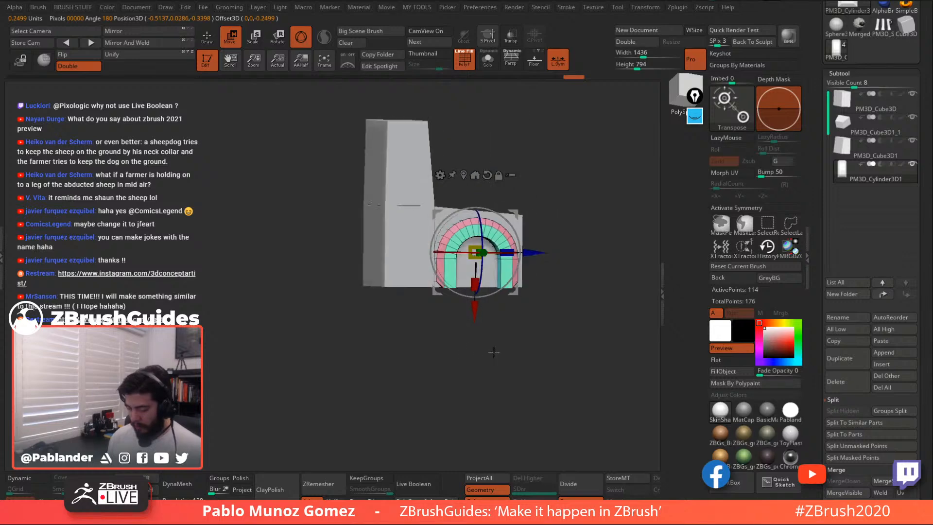
mouse_move(555, 304)
mouse_down()
mouse_move(549, 296)
mouse_move(570, 311)
mouse_up()
alt+drag(585, 290, 565, 258)
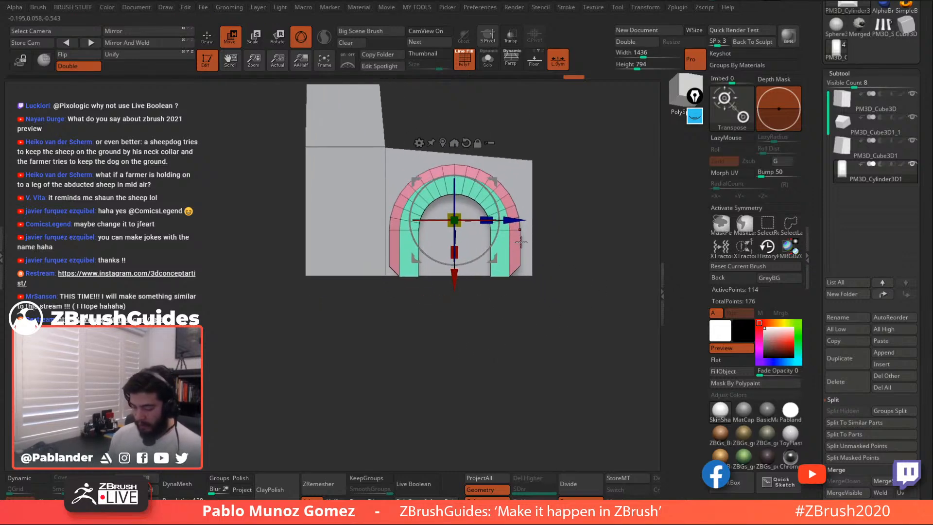
click(419, 143)
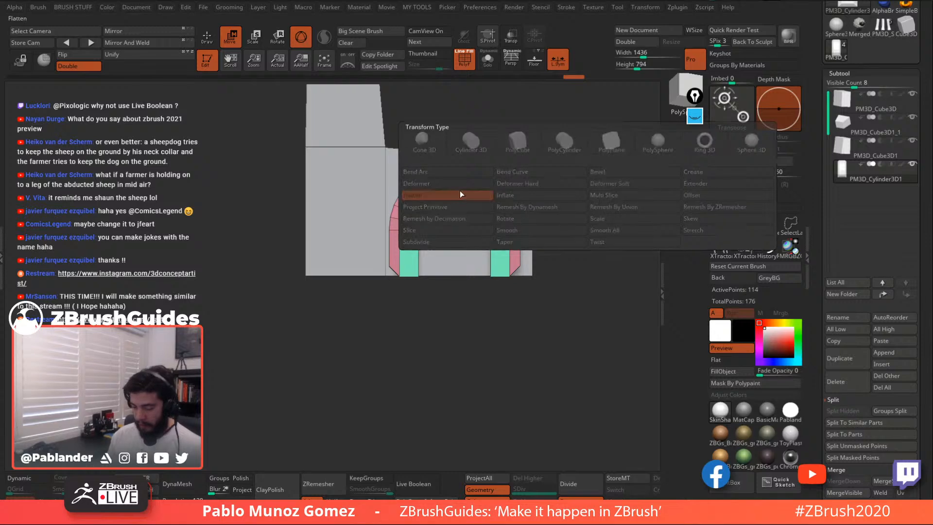
click(459, 194)
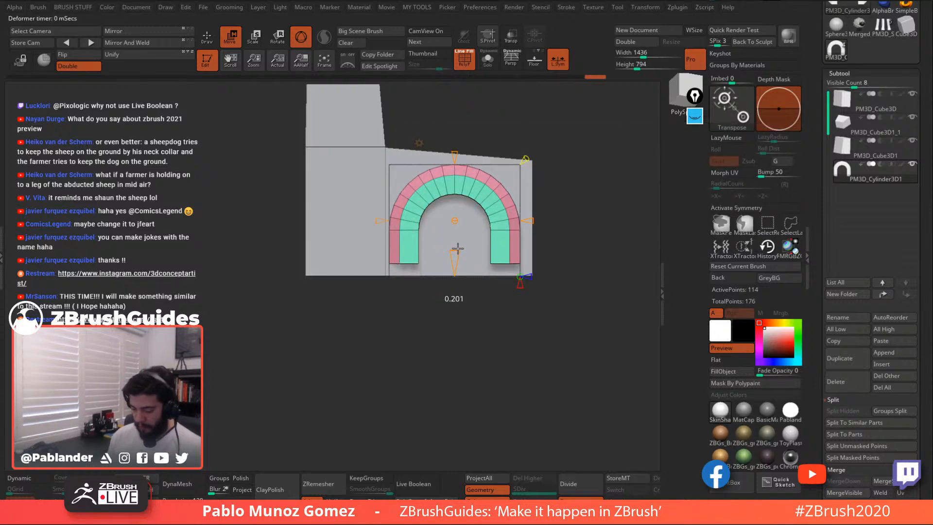
click(421, 146)
click(491, 147)
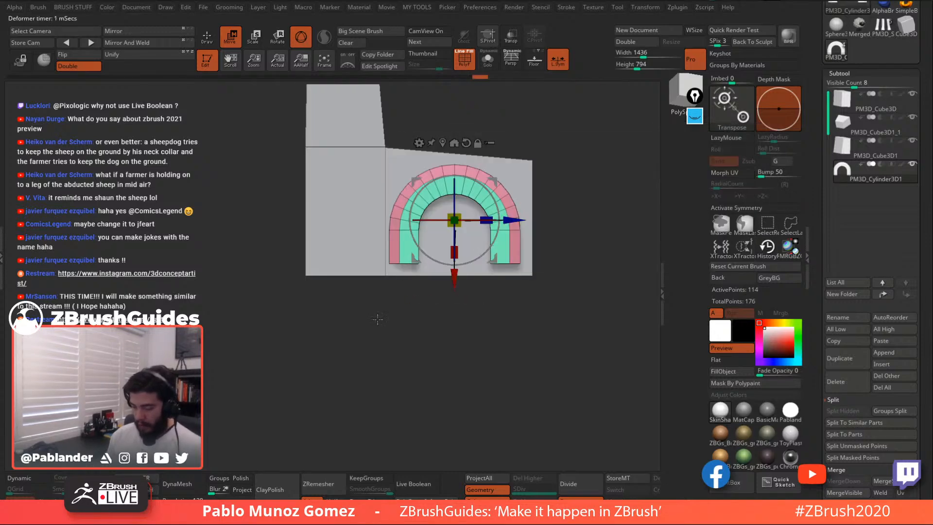
Mask the curved upper part of the arch and extend its legs down to the base of the front block
mouse_move(322, 349)
ctrl+mouse_down()
mouse_move(489, 259)
mouse_move(566, 241)
ctrl+mouse_up()
ctrl+click(576, 238)
drag(456, 282, 455, 293)
key(q)
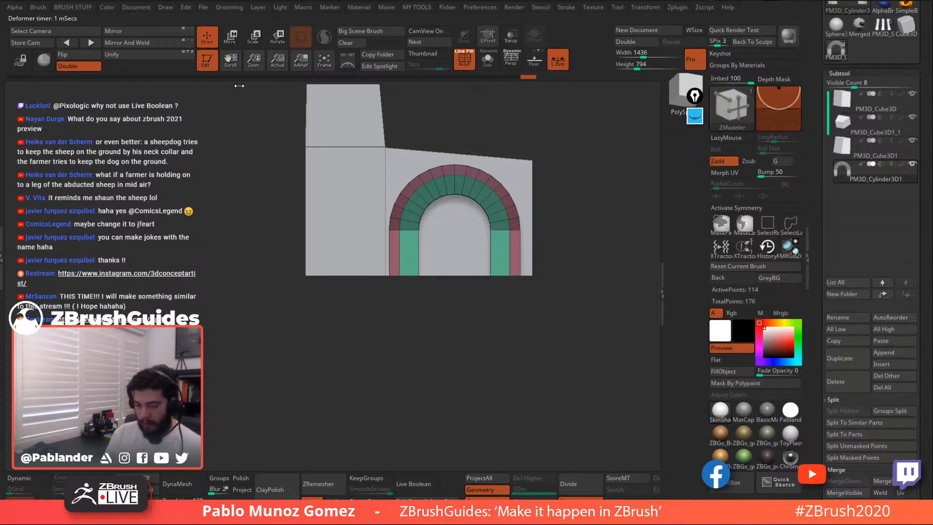
key(b)
key(z)
key(m)
Turn off Local Symmetry and apply Mirror And Weld to copy the arch to the opposite side of the front block
mouse_move(575, 258)
mouse_down()
mouse_move(546, 276)
mouse_move(577, 268)
mouse_move(580, 239)
mouse_move(563, 252)
mouse_move(563, 281)
mouse_move(542, 297)
mouse_move(277, 182)
mouse_up()
click(133, 45)
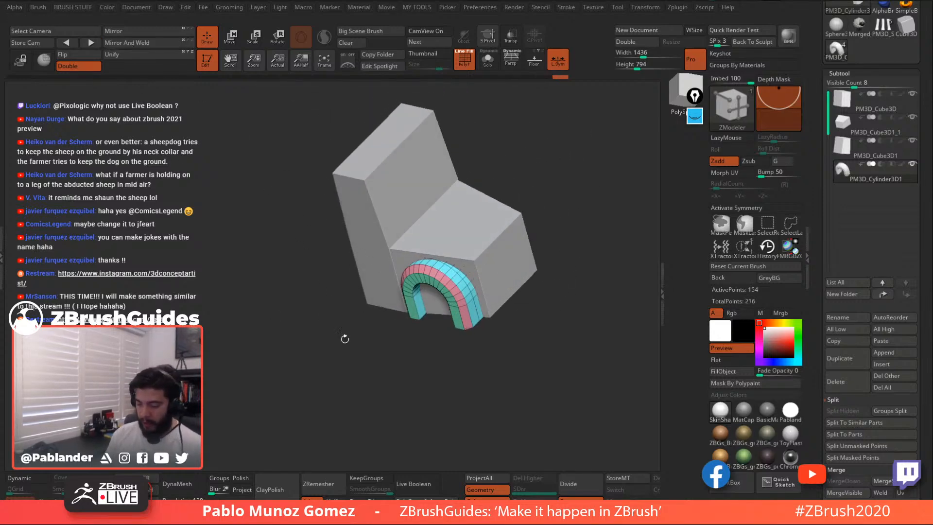
click(558, 60)
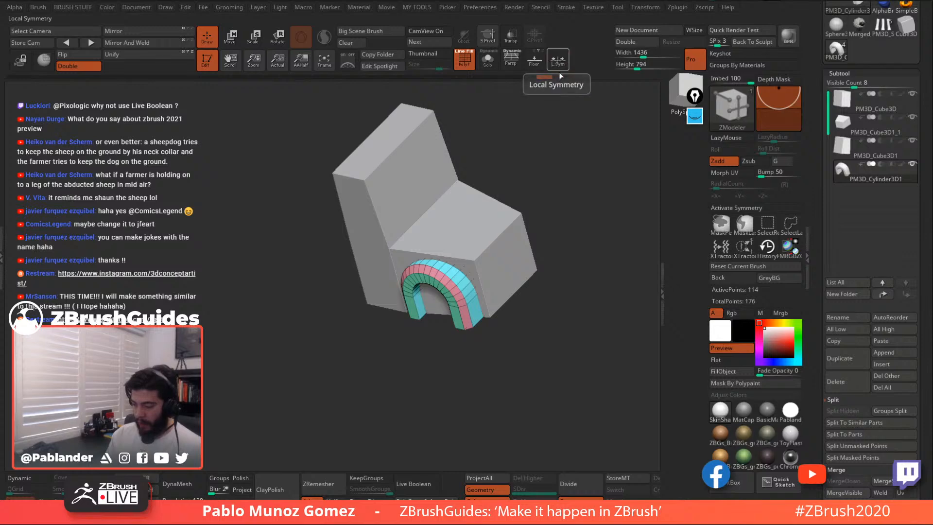
click(147, 45)
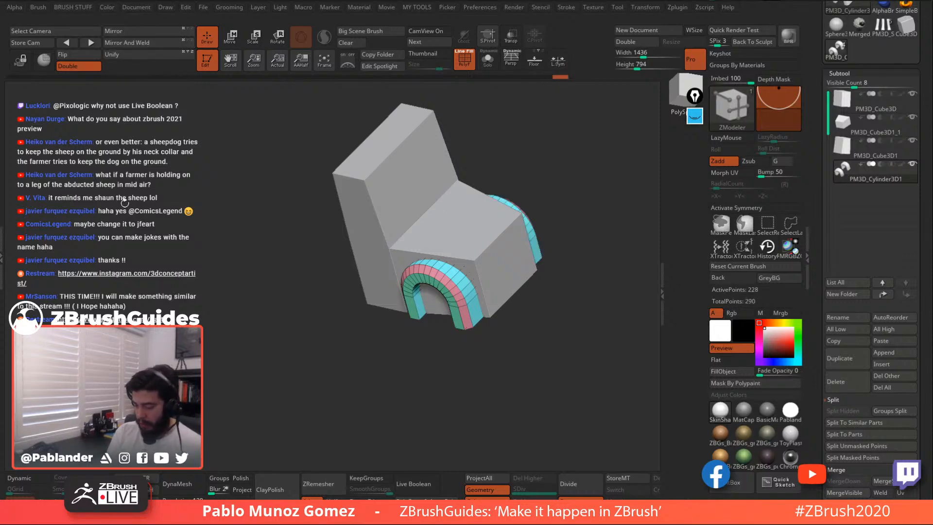
Duplicate the pair of arches along the vehicle's length and place the copy behind the cab as rear wheel arches
drag(566, 319, 562, 193)
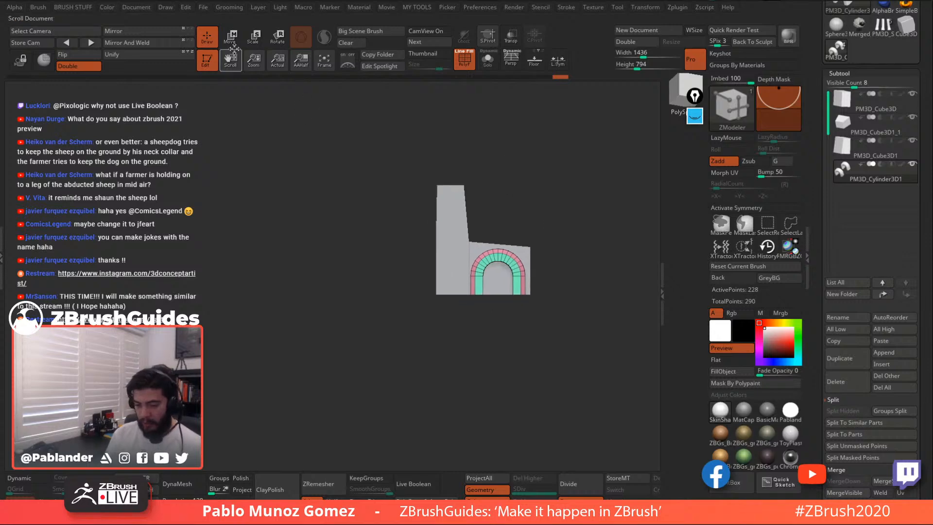
key(w)
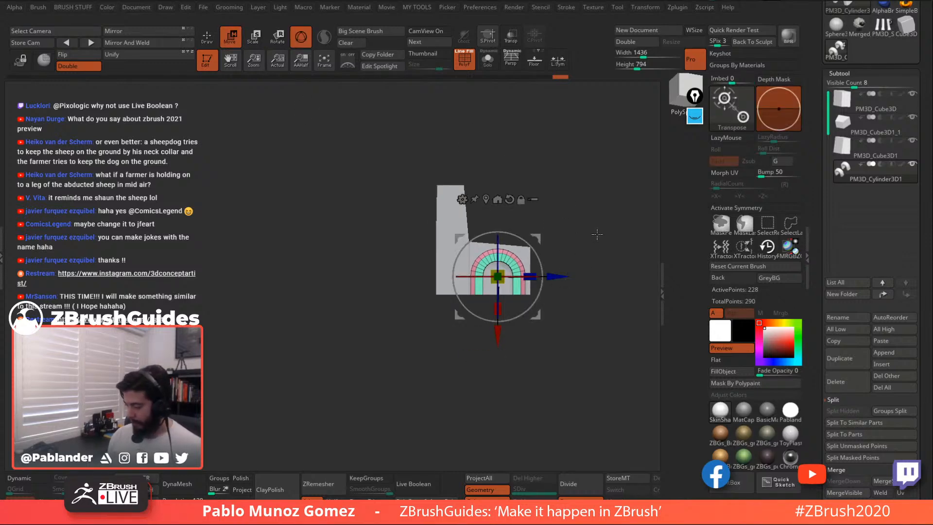
alt+drag(599, 257, 618, 255)
key(ctrl)
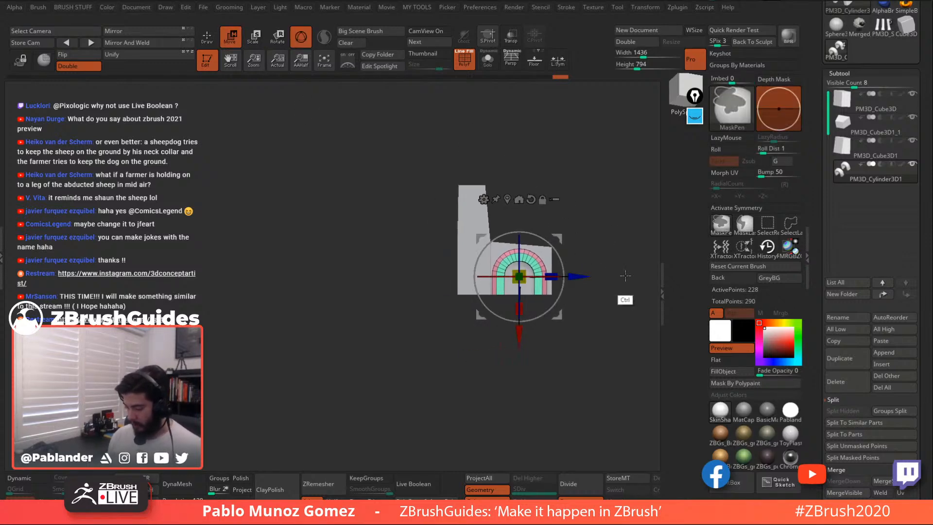
ctrl+drag(580, 290, 455, 301)
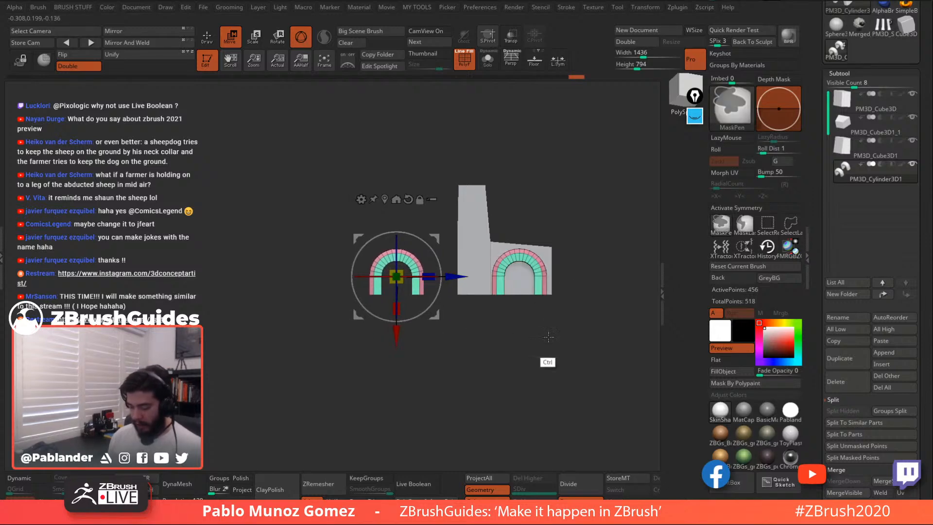
key(q)
mouse_move(428, 188)
mouse_down()
mouse_move(529, 218)
mouse_move(471, 269)
mouse_move(530, 232)
mouse_up()
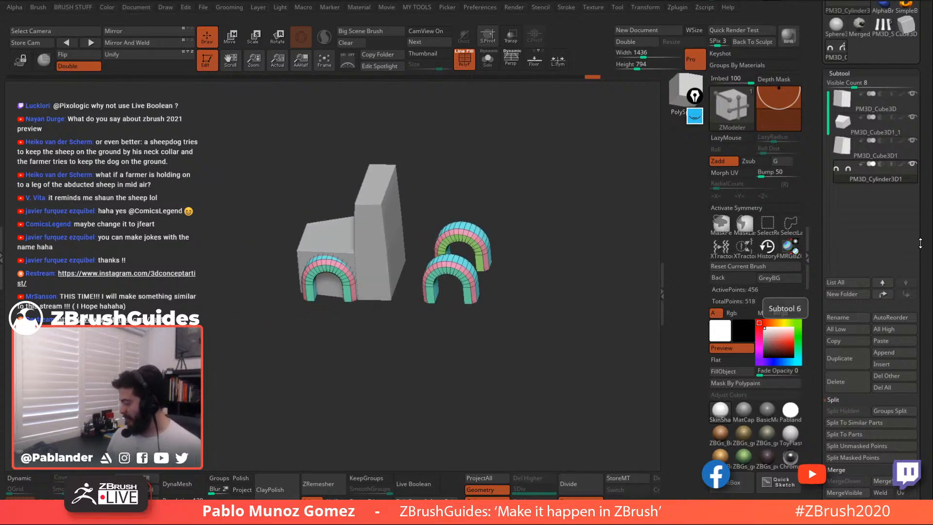
Select the lower cab block subtool PM3D_Cube3D and duplicate it
click(855, 153)
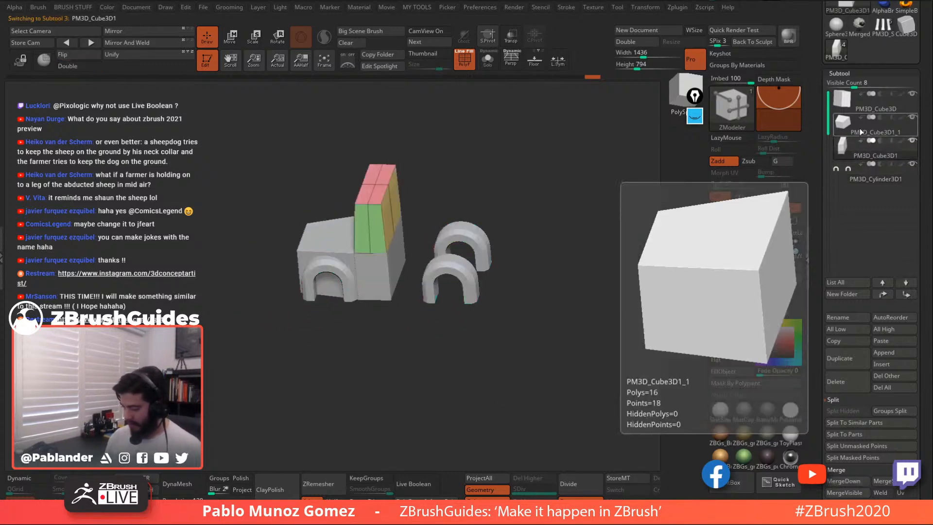
click(862, 132)
mouse_move(860, 132)
click(865, 106)
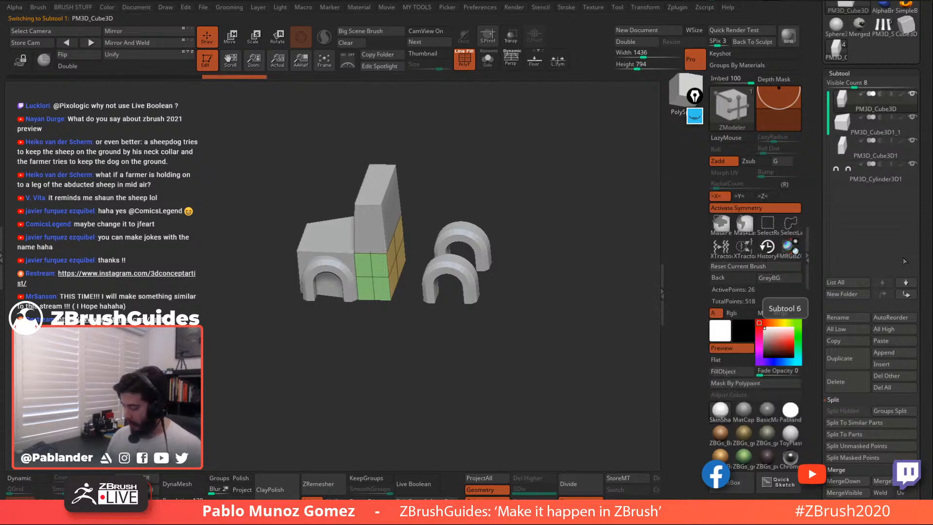
click(848, 358)
Move the duplicated block behind the cab and stretch it lengthwise across the rear wheel arches as a truck bed
key(w)
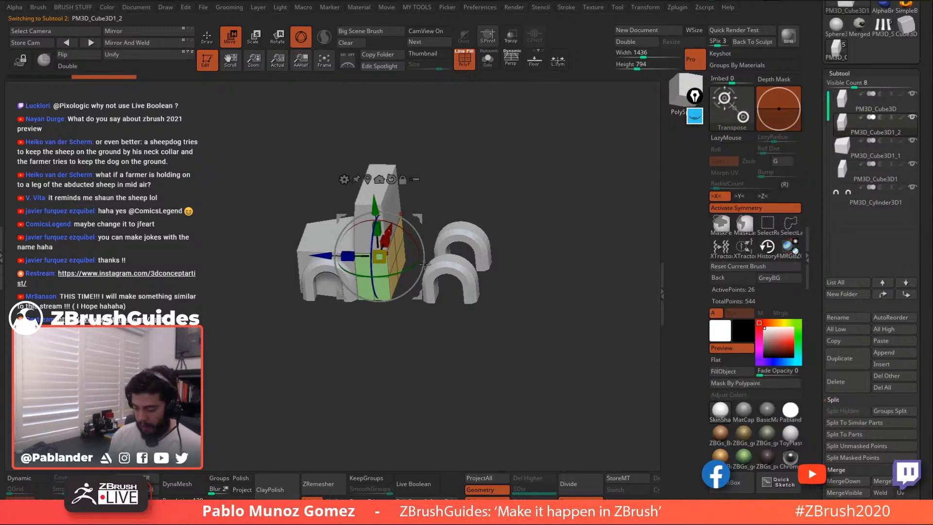
shift+drag(493, 200, 464, 251)
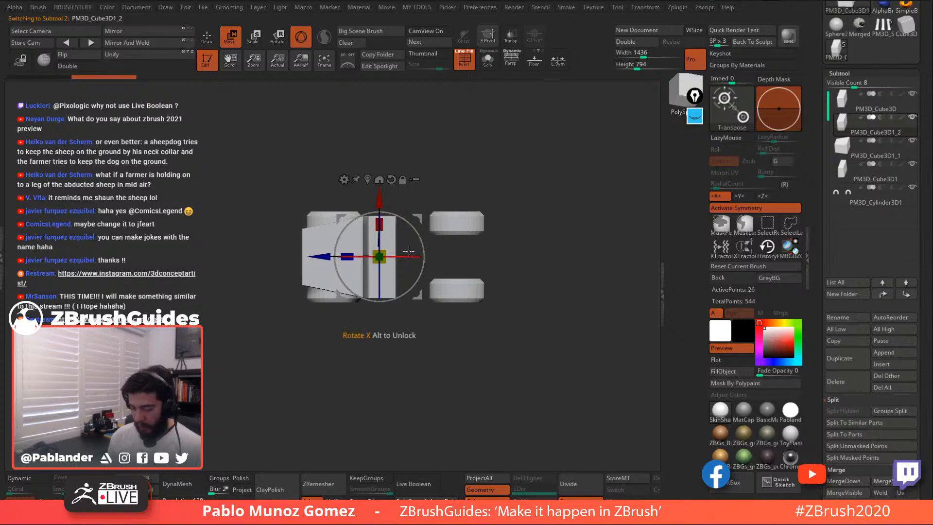
mouse_move(325, 256)
mouse_down()
mouse_move(392, 256)
mouse_move(334, 266)
mouse_up()
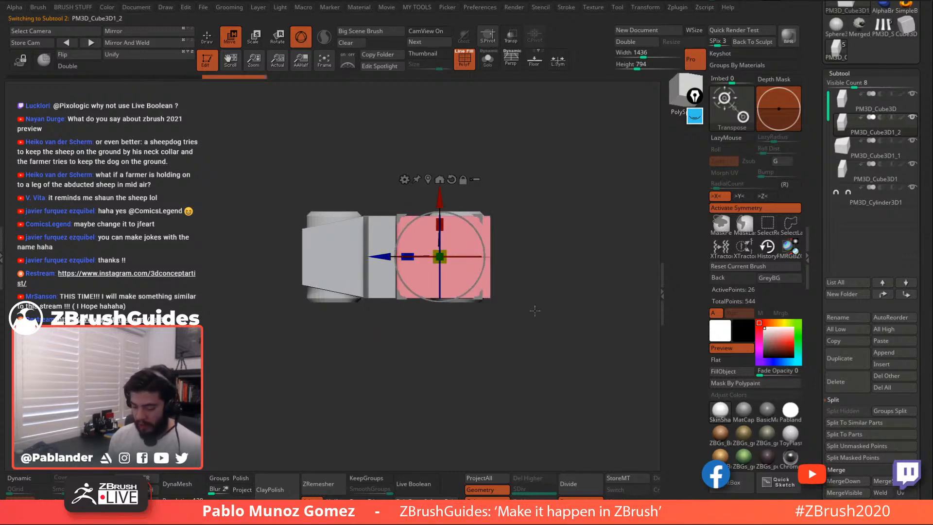
shift+drag(535, 313, 534, 178)
mouse_move(408, 250)
mouse_down()
mouse_move(400, 251)
mouse_move(419, 256)
mouse_up()
alt+drag(514, 201, 500, 213)
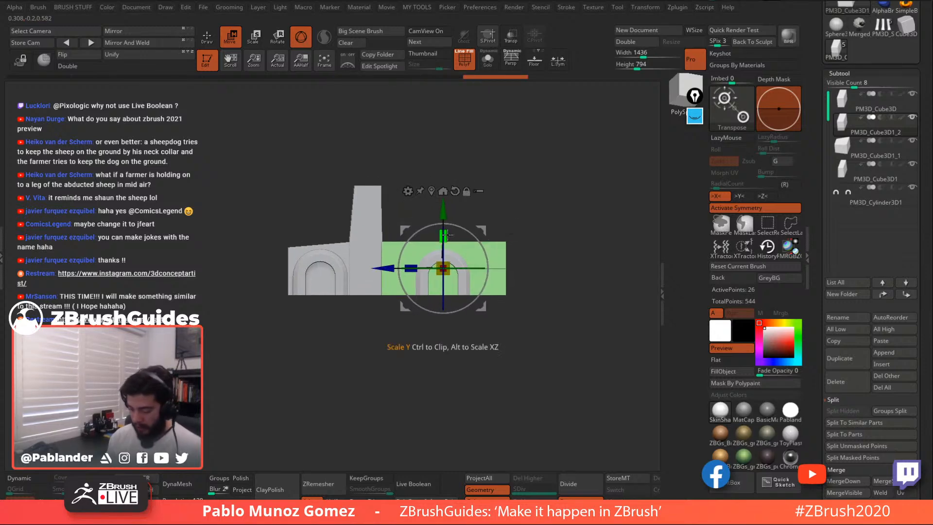
Reduce the bed block's height to the top of the rear arches and reposition it level with the cab's base, slightly behind the cab
drag(444, 236, 445, 247)
drag(444, 211, 445, 216)
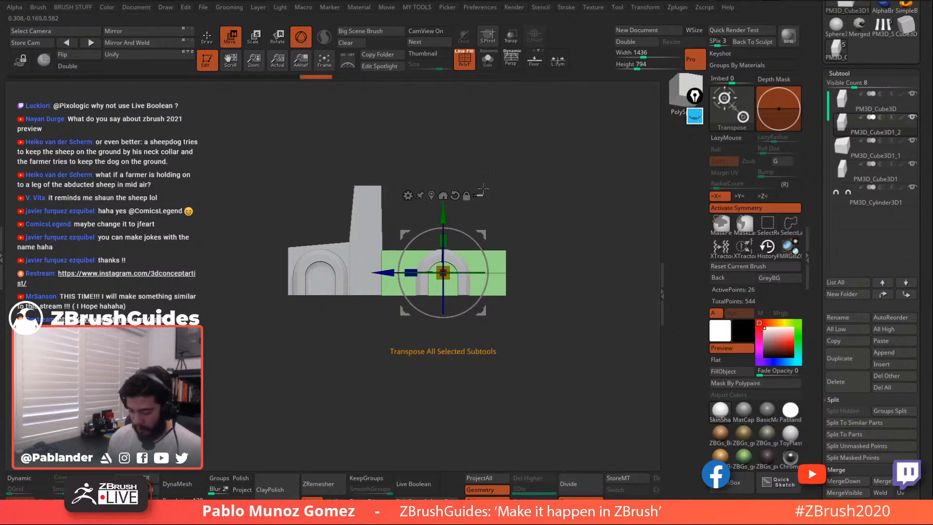
drag(483, 189, 451, 245)
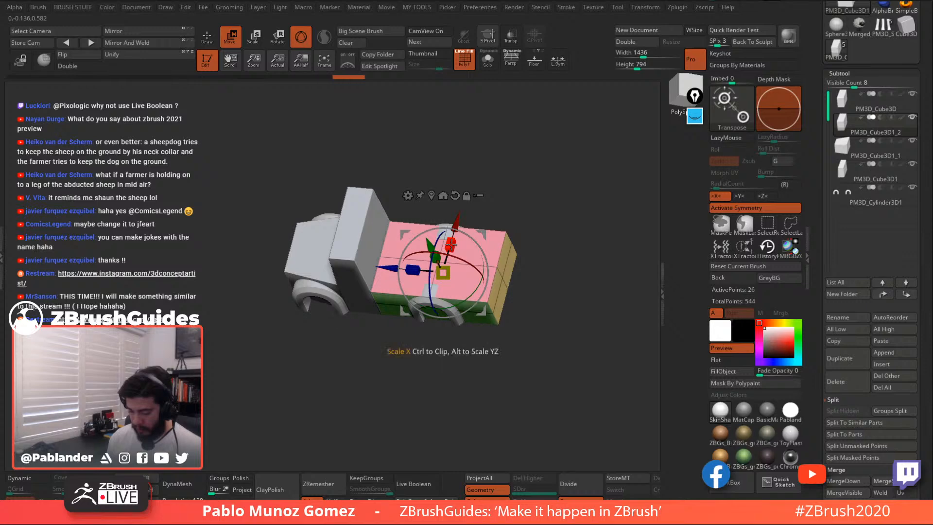
drag(387, 268, 392, 267)
drag(562, 233, 560, 174)
drag(525, 213, 544, 219)
click(208, 38)
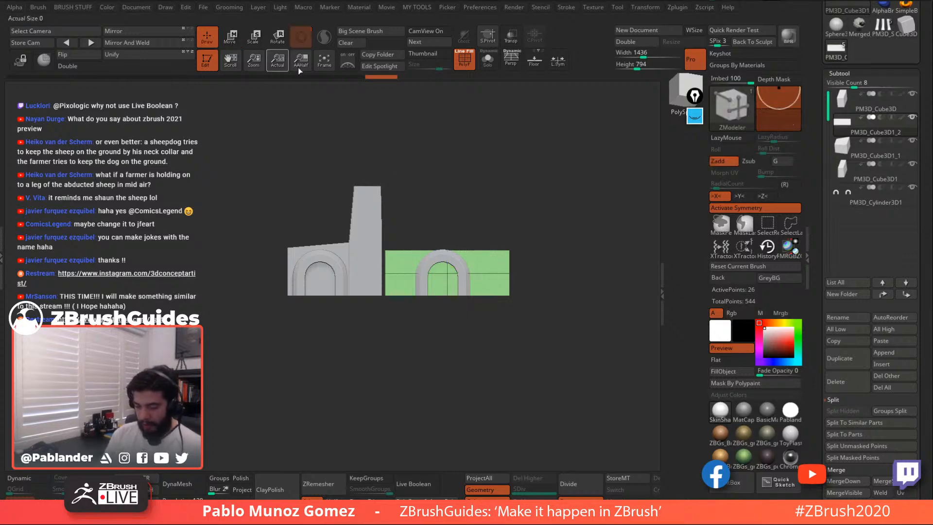
Resize the truck bed block with the transform gizmo so its top covers the rear wheel arches
mouse_move(520, 188)
mouse_down()
mouse_move(519, 265)
mouse_move(516, 256)
mouse_up()
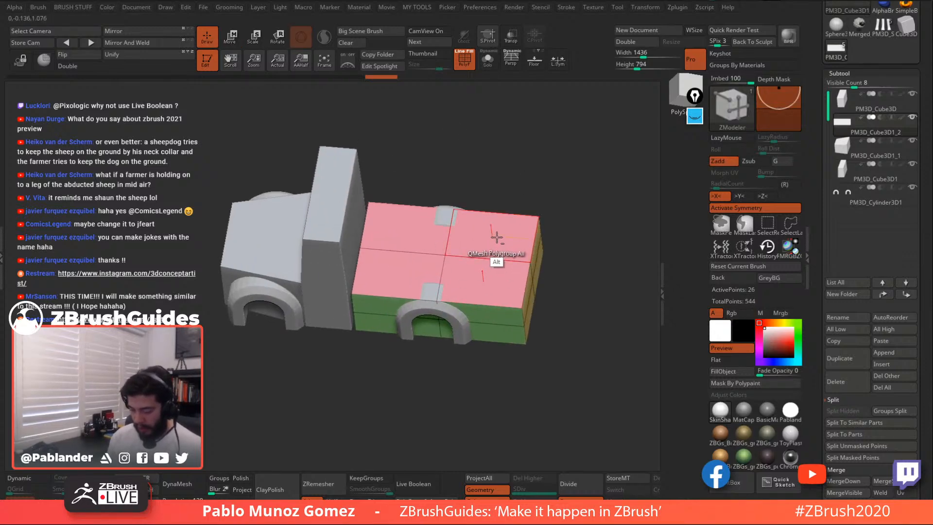
drag(535, 194, 566, 203)
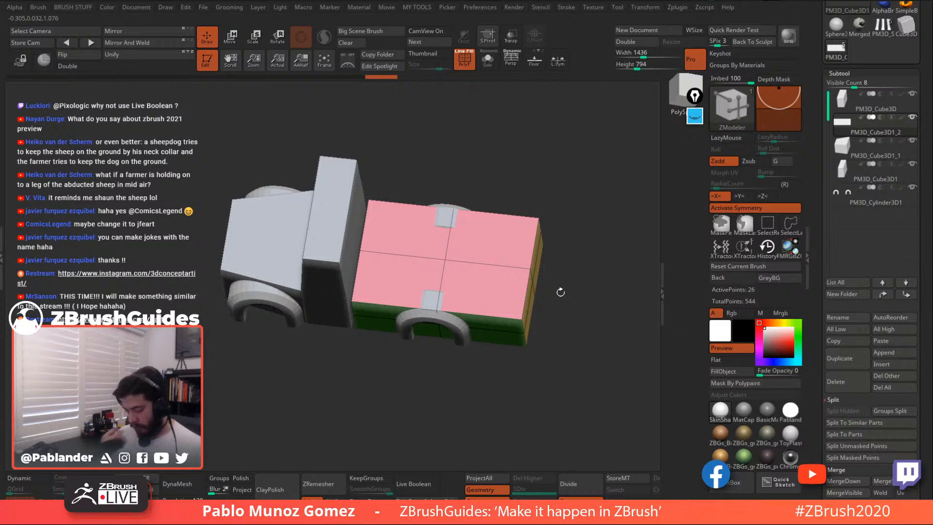
click(232, 39)
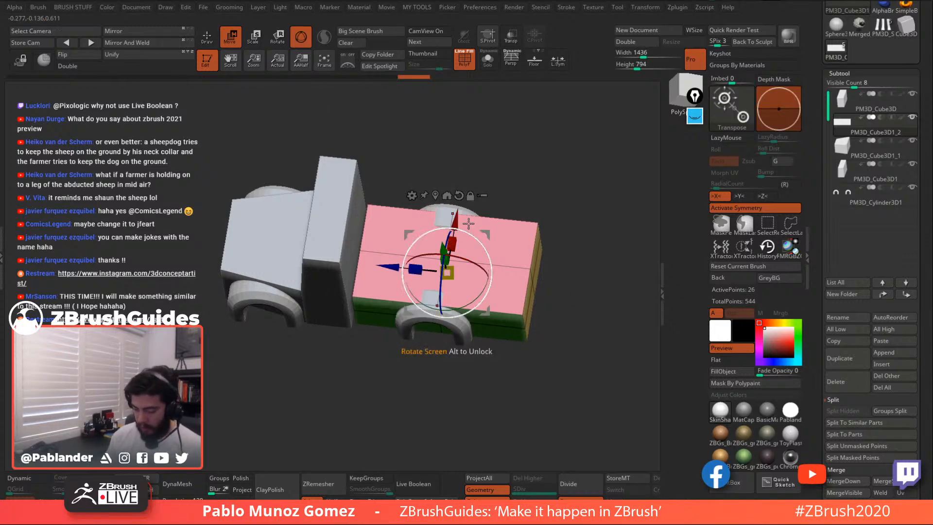
right_drag(468, 223, 468, 196)
drag(452, 242, 457, 217)
click(209, 41)
shift+right_drag(565, 167, 490, 251)
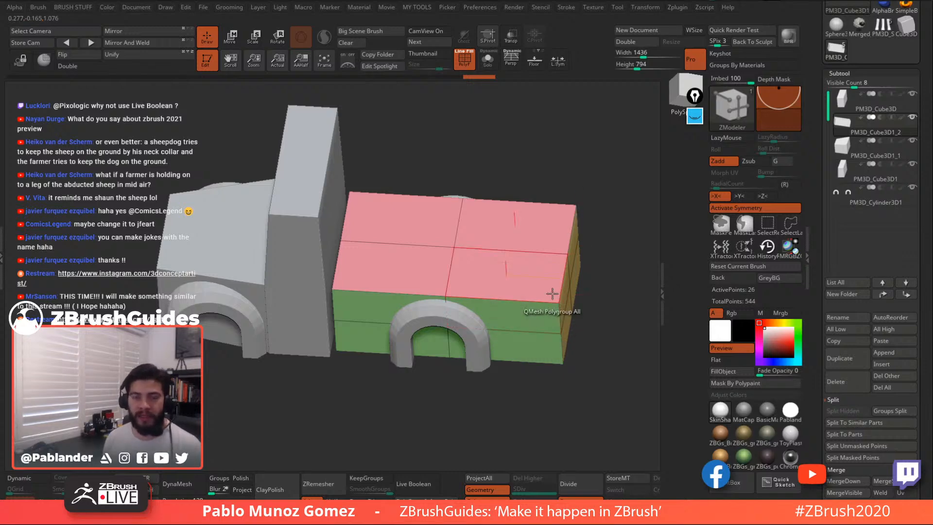
Inset the top face of the truck bed as one region with ZModeler Inset to form a narrow rim
key(space)
click(564, 250)
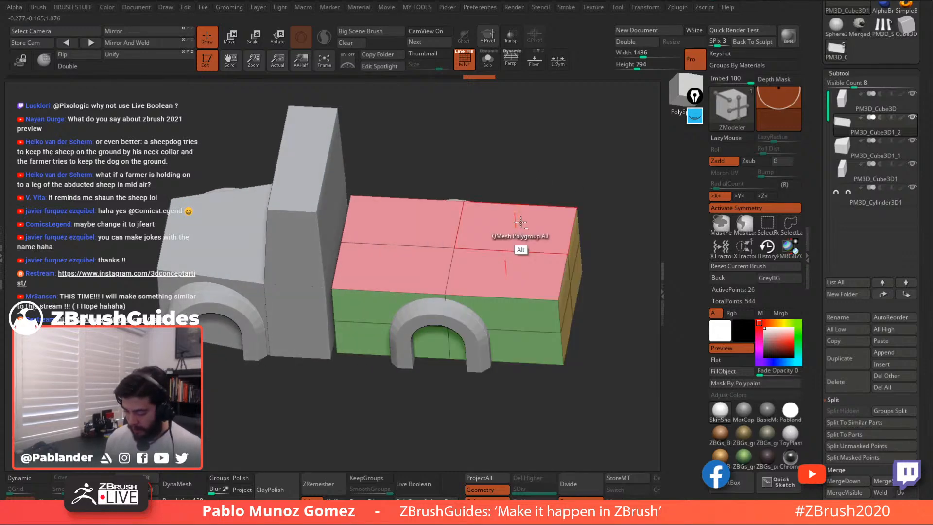
key(space)
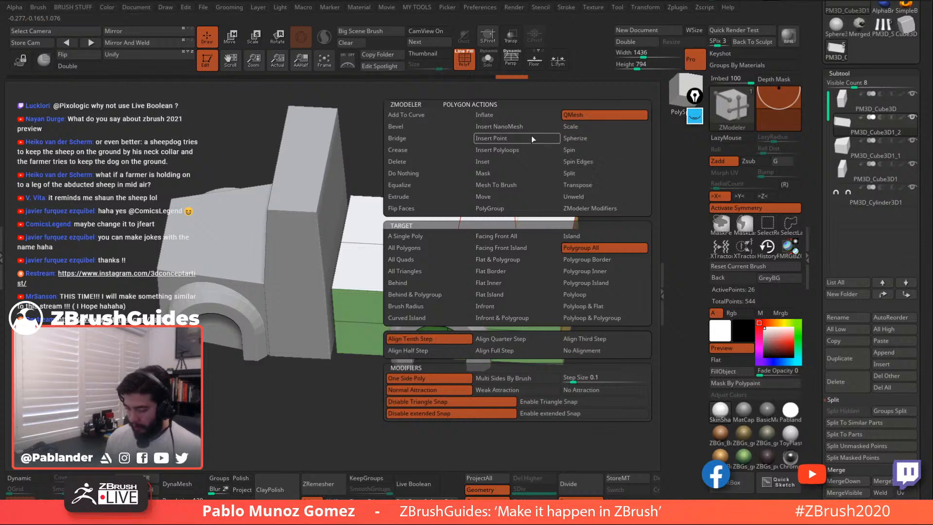
click(506, 163)
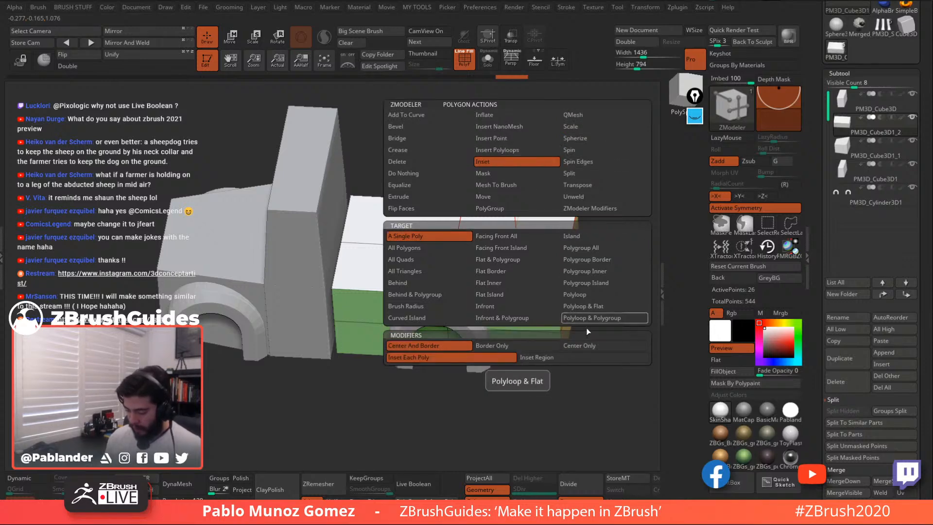
click(573, 357)
drag(541, 222, 533, 238)
Push the inset area of the truck bed down with QMesh on Polygroup All to hollow out the cargo space
key(alt)
key(space)
click(591, 112)
drag(601, 179, 599, 148)
drag(524, 236, 531, 271)
right_drag(532, 271, 538, 259)
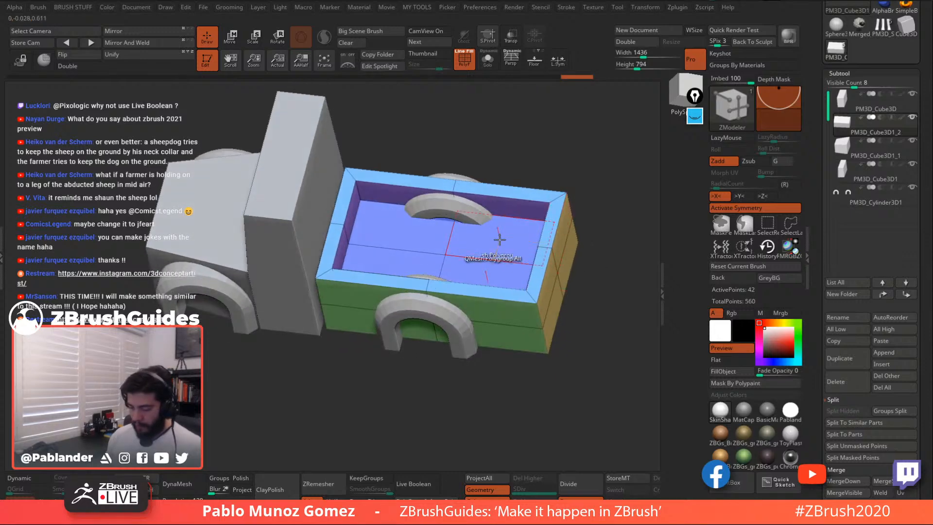
Mask the front wheel arches and move the rear pair outward symmetrically by about 0.036, away from the bed's interior
click(870, 197)
right_drag(522, 206, 583, 203)
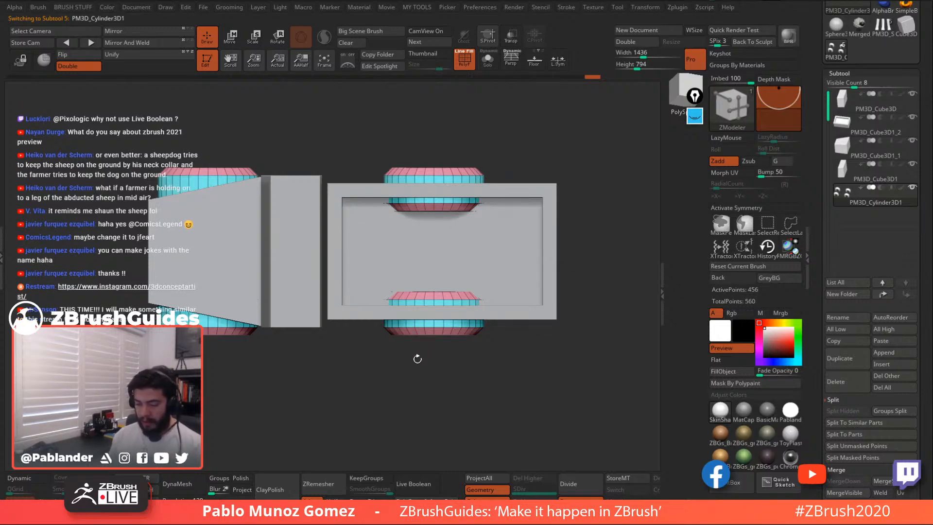
click(230, 37)
mouse_move(564, 119)
ctrl+mouse_down()
mouse_move(541, 196)
mouse_move(355, 371)
ctrl+mouse_up()
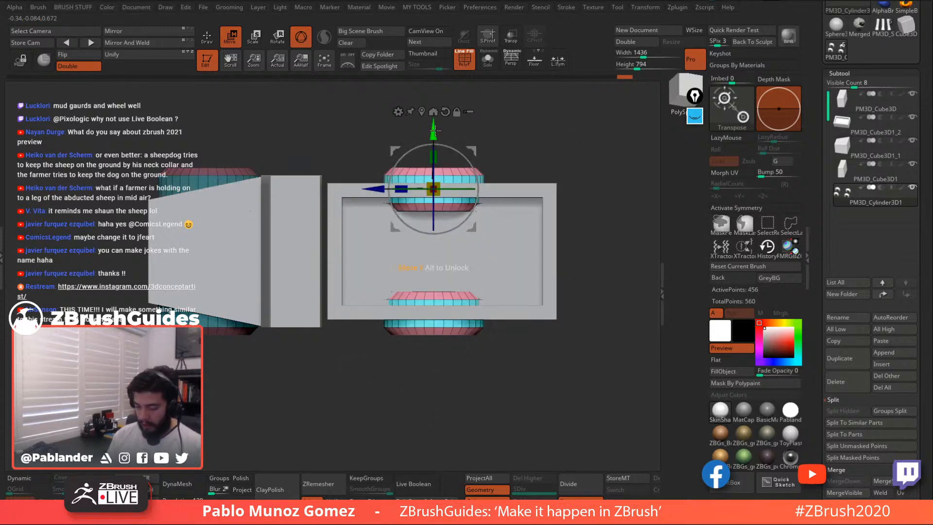
drag(434, 132, 433, 125)
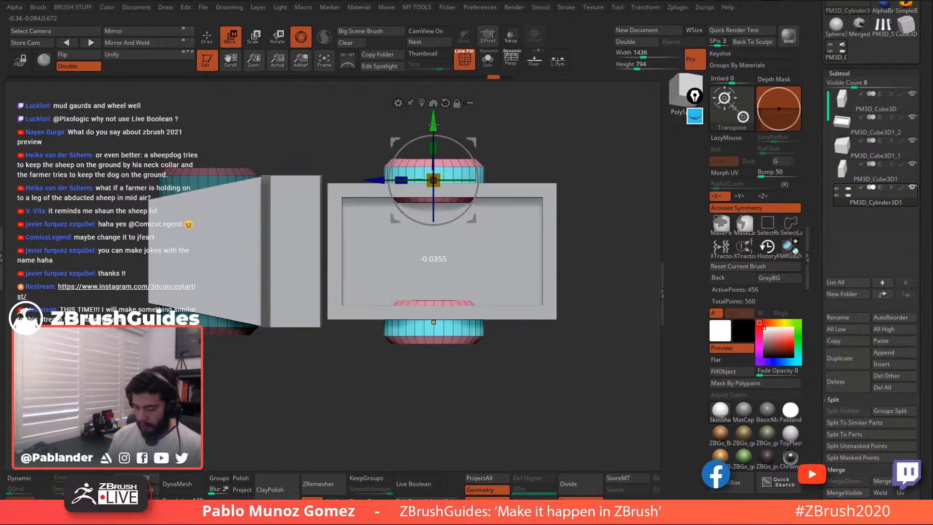
click(213, 45)
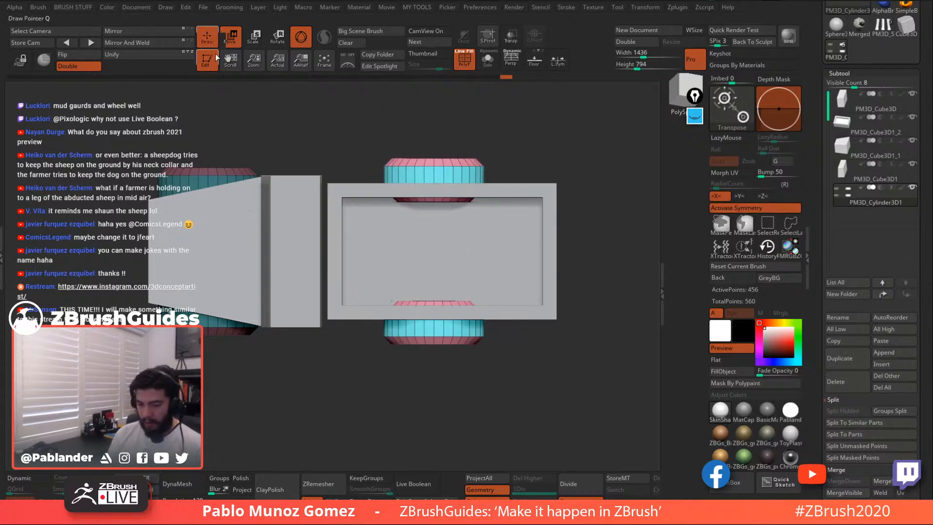
Slide the rear wheel arches slightly backward along the truck bed in side view and clear the mask
drag(558, 263, 546, 202)
click(230, 36)
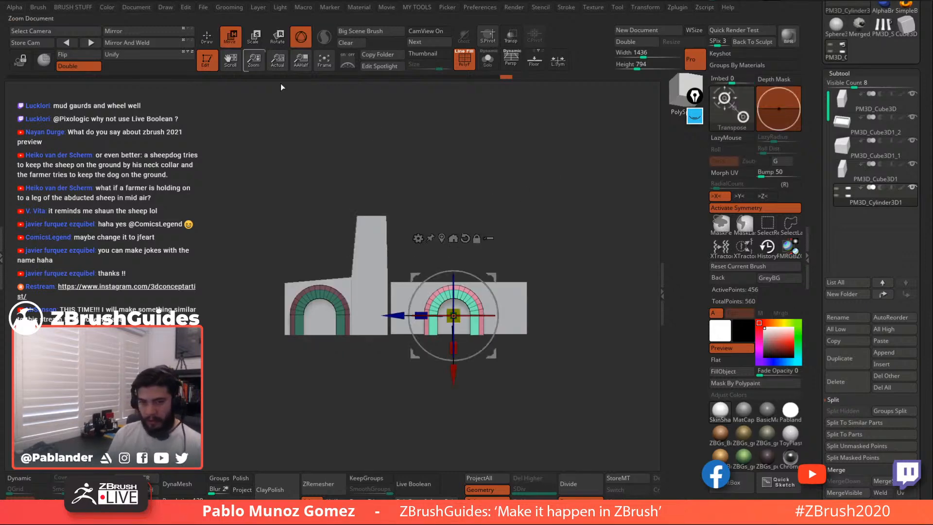
drag(396, 315, 416, 316)
ctrl+drag(562, 176, 564, 219)
drag(541, 214, 568, 250)
click(209, 40)
alt+drag(506, 280, 481, 221)
mouse_move(534, 247)
mouse_down()
mouse_move(538, 289)
mouse_move(537, 204)
mouse_move(521, 248)
mouse_move(364, 339)
mouse_up()
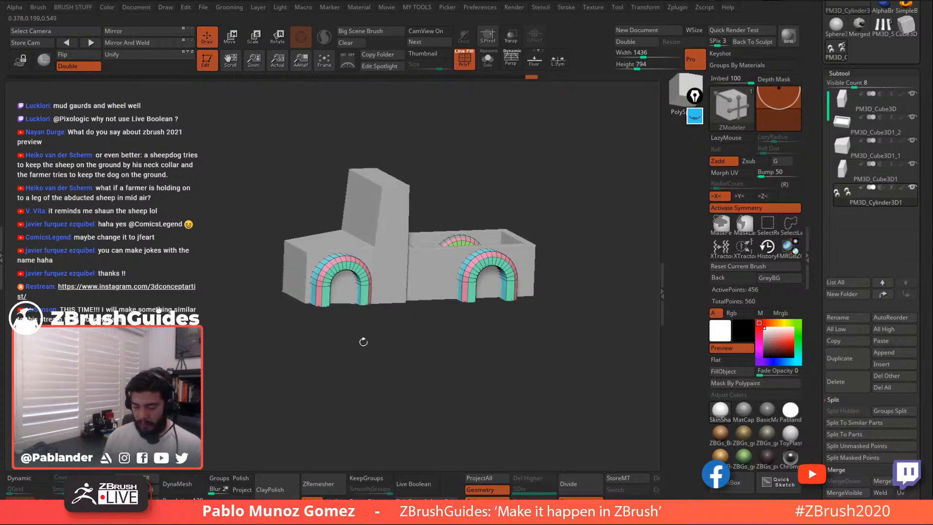
key(w)
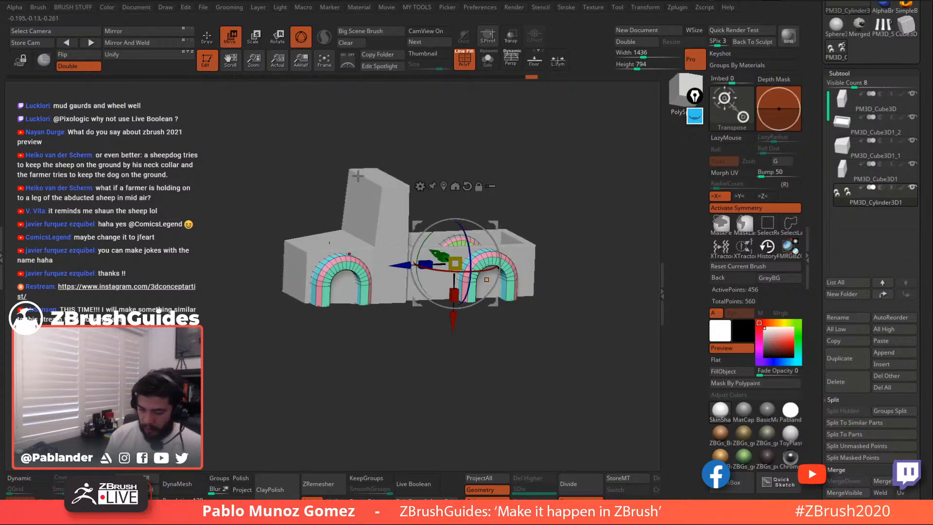
click(209, 40)
Duplicate the tapered hood block and narrow the copy across its width to form a central hood section
alt+click(315, 246)
drag(500, 148, 434, 271)
alt+drag(434, 271, 518, 280)
click(855, 355)
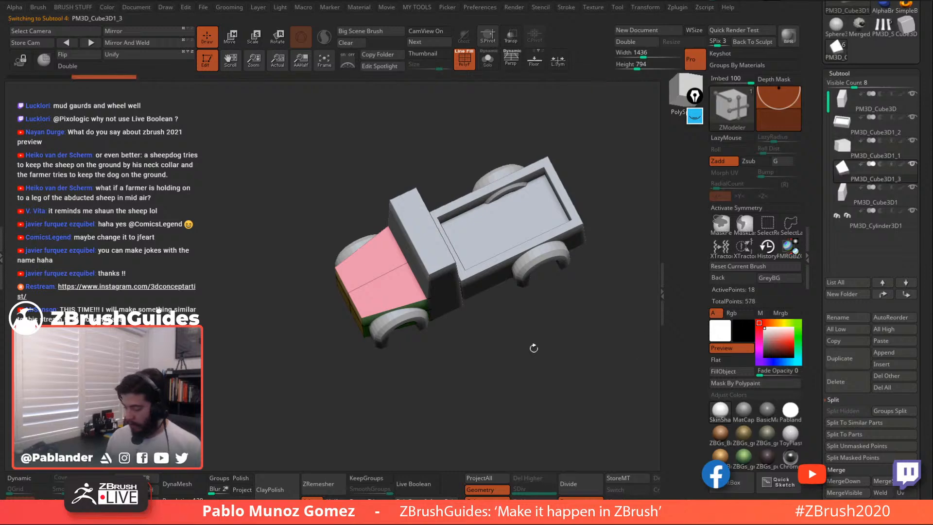
shift+drag(534, 348, 476, 338)
click(235, 44)
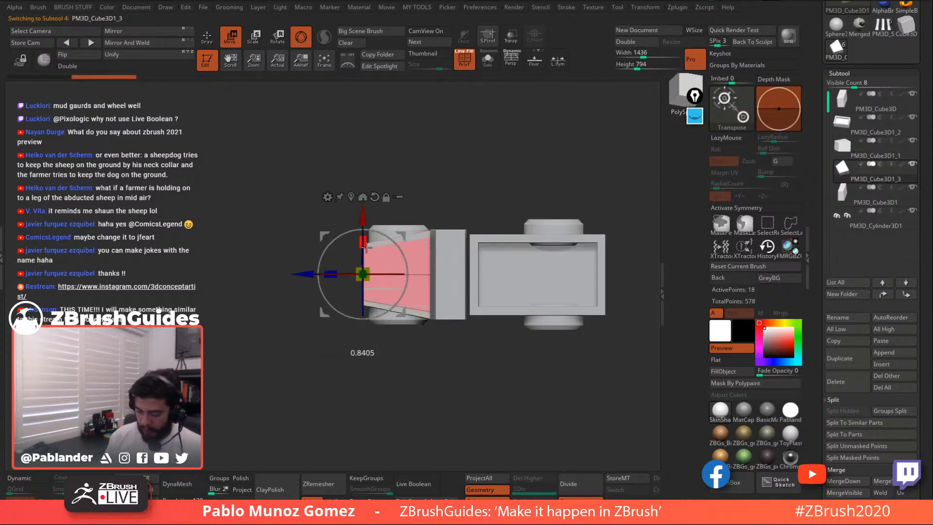
shift+drag(426, 235, 392, 219)
shift+drag(441, 173, 446, 188)
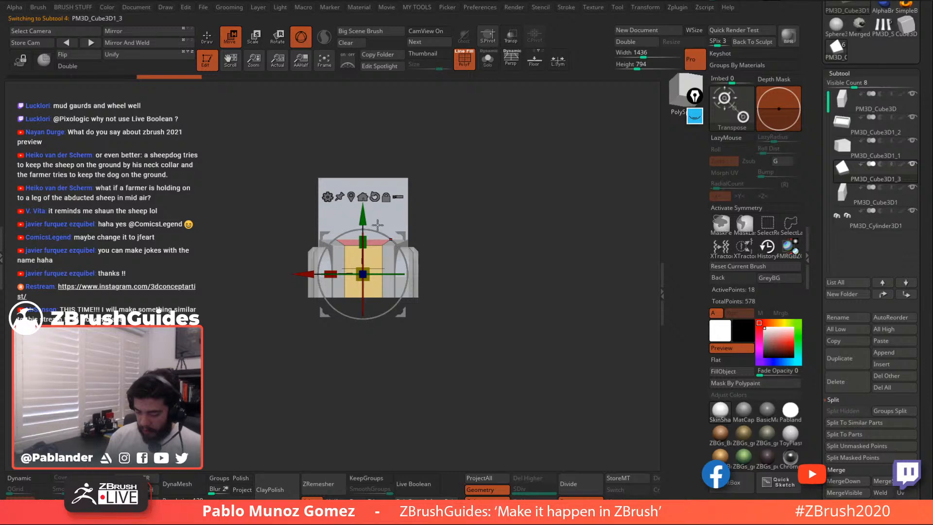
Mask the lower part of the narrowed hood copy and raise its top slightly above the original hood
ctrl+drag(487, 162, 310, 283)
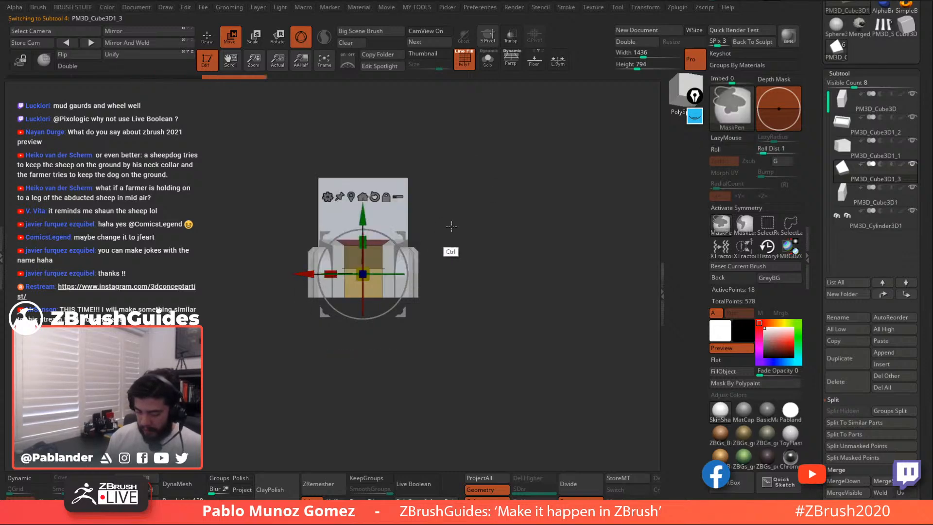
ctrl+click(450, 224)
mouse_move(364, 217)
mouse_down()
mouse_move(364, 187)
mouse_move(365, 219)
mouse_up()
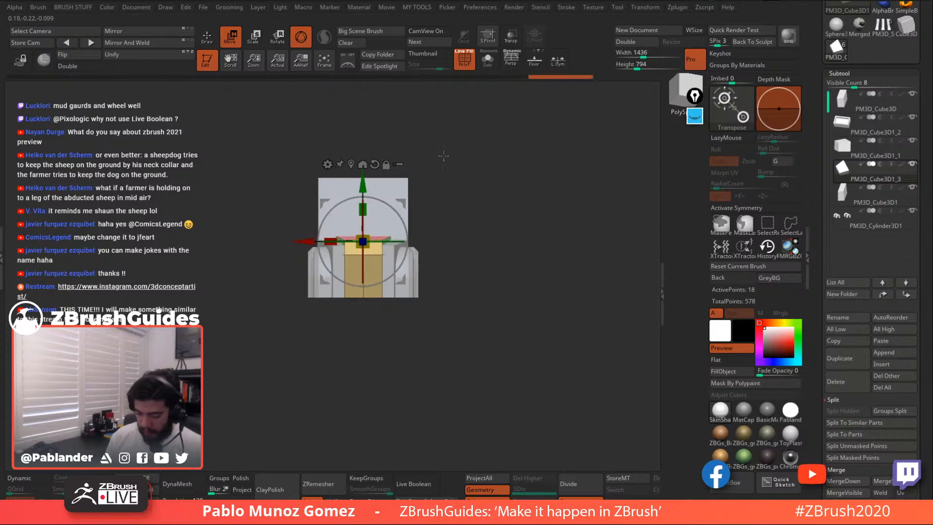
Mask all but the front end of the narrowed hood copy and pull that end slightly forward
drag(480, 224, 482, 250)
ctrl+drag(275, 326, 444, 223)
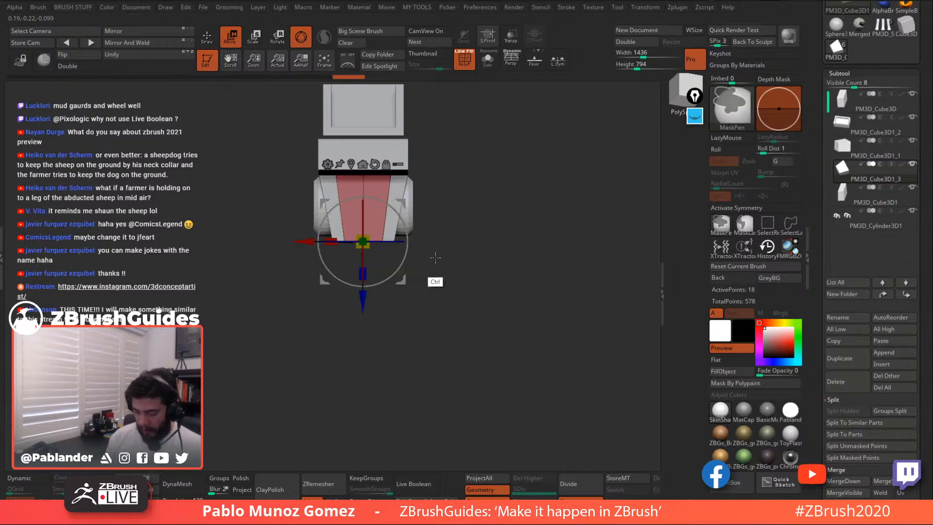
drag(365, 306, 365, 311)
mouse_move(461, 297)
mouse_down()
mouse_move(471, 280)
mouse_move(464, 196)
mouse_move(466, 215)
mouse_up()
click(209, 43)
Inset the front face of the central hood section with ZModeler Inset to create a grille frame
alt+drag(486, 168, 491, 207)
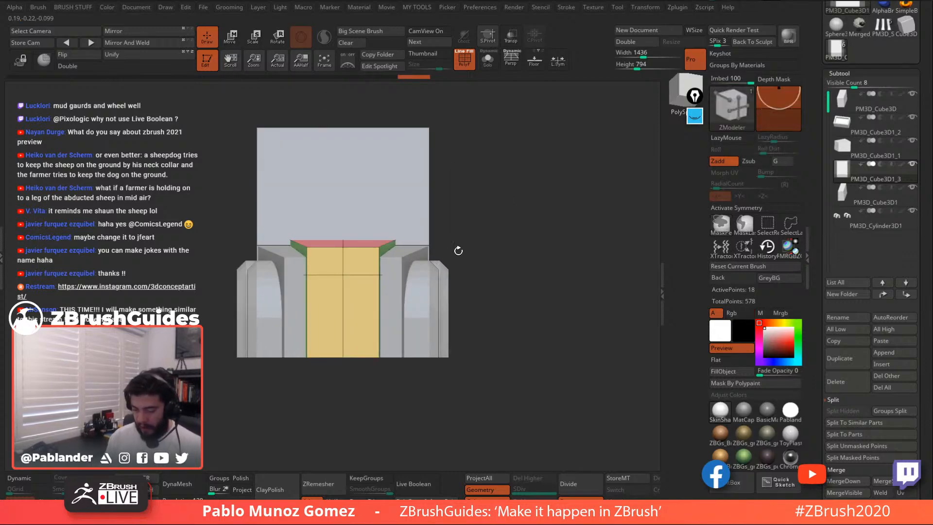
alt+drag(458, 252, 519, 245)
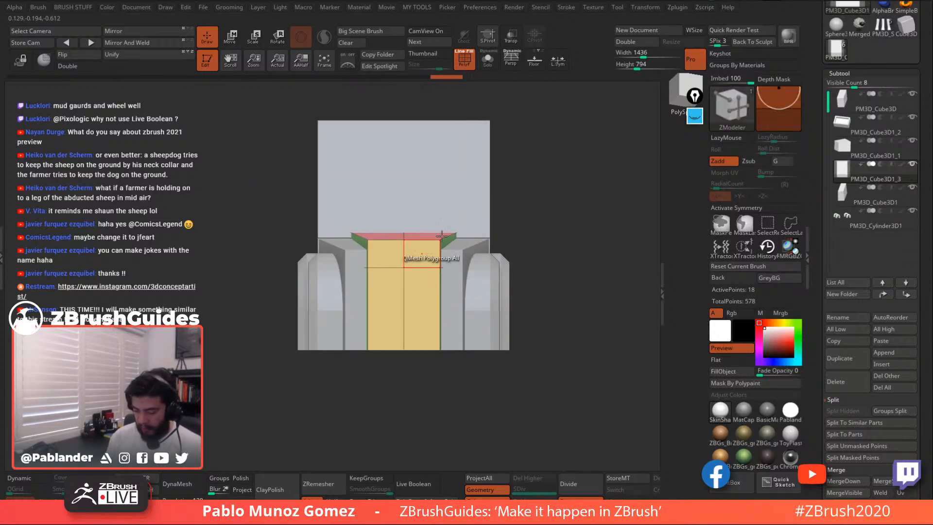
drag(534, 200, 545, 218)
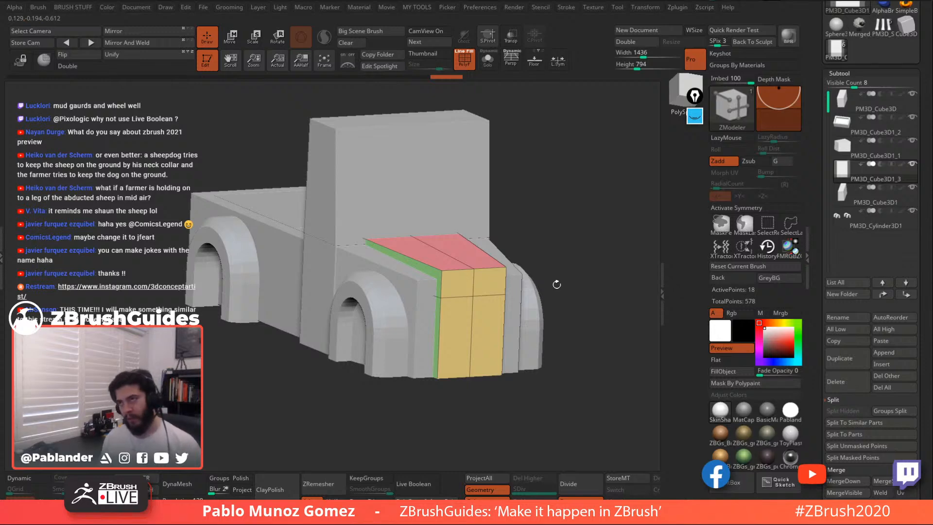
drag(502, 253, 428, 274)
key(space)
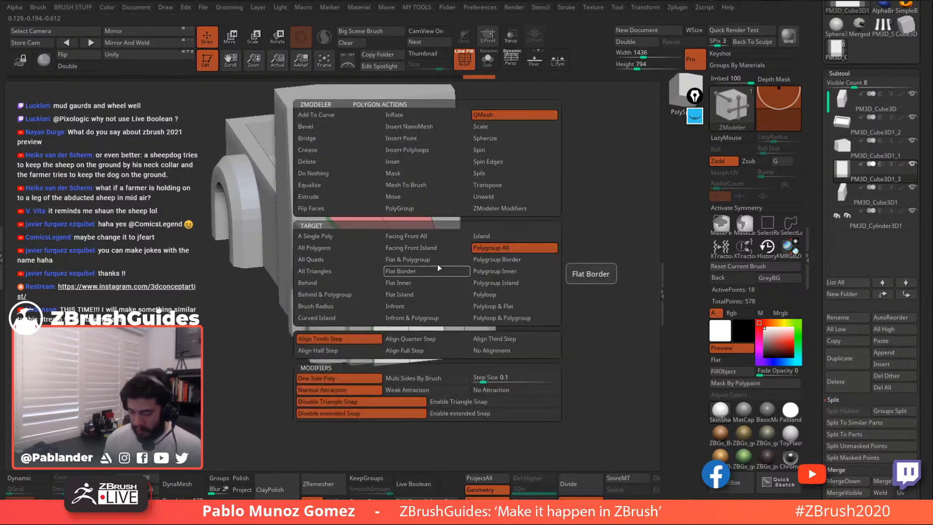
click(413, 162)
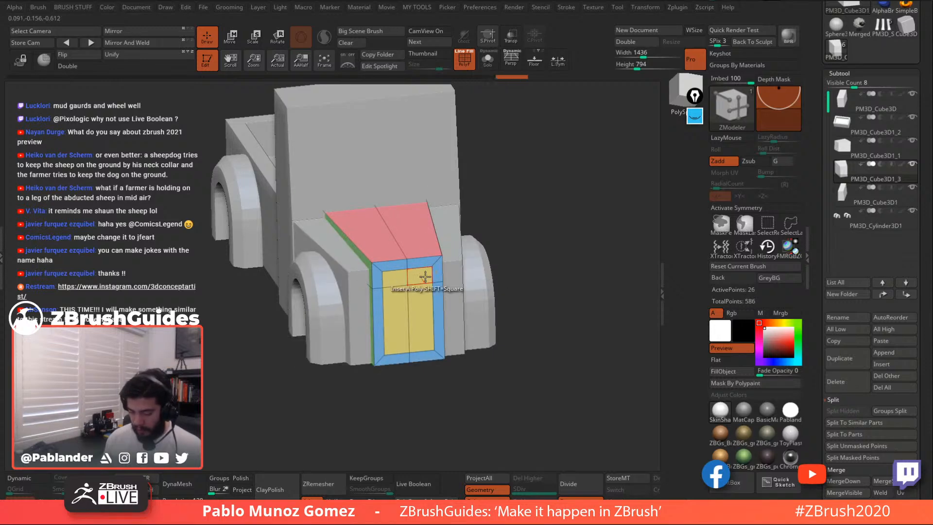
Push the inset front face inward with QMesh to recess the grille opening
key(space)
click(499, 115)
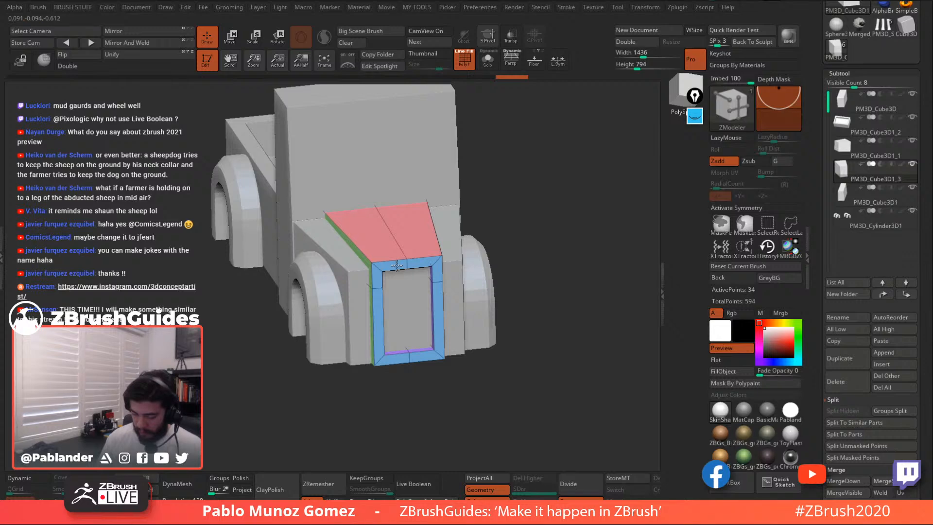
click(229, 36)
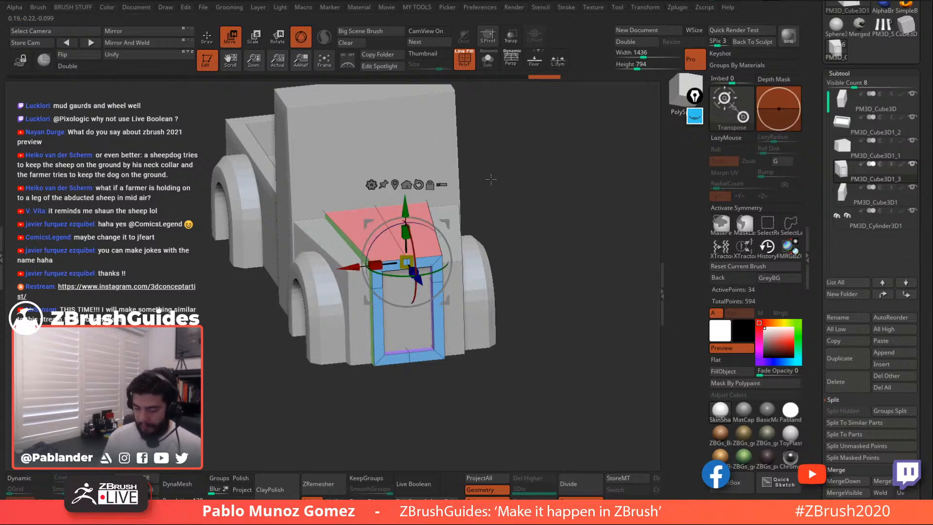
click(209, 41)
Duplicate the central hood section and convert the copy into a box with QCube
mouse_move(482, 232)
alt+mouse_down()
mouse_move(523, 221)
mouse_move(523, 235)
alt+mouse_up()
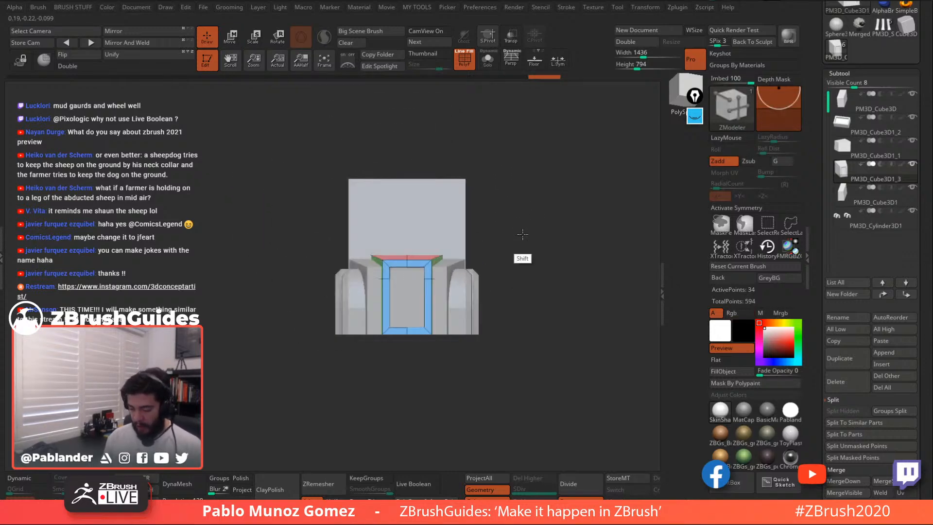
click(848, 356)
ctrl+shift+drag(253, 425, 267, 411)
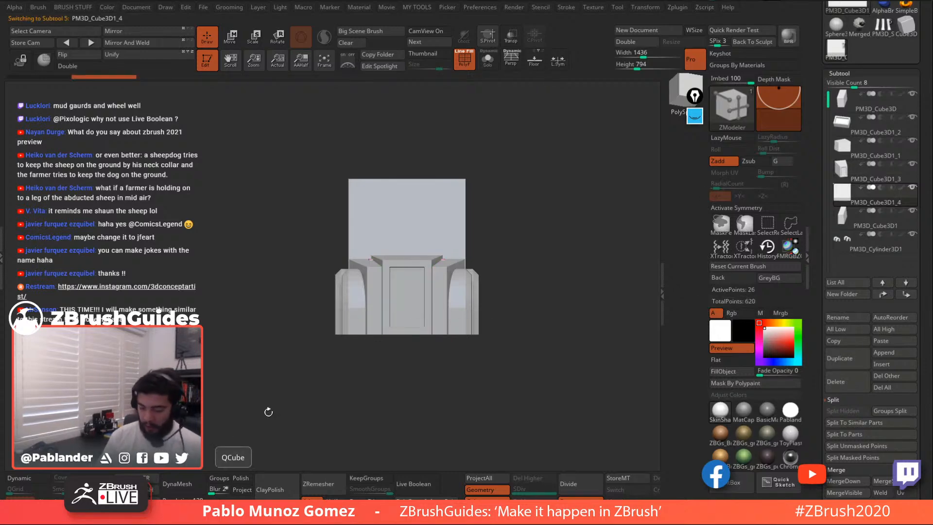
Move the new box forward along Z by about 0.25 units so it sits ahead of the truck's front
click(230, 37)
drag(467, 165, 563, 207)
drag(467, 262, 560, 261)
click(489, 185)
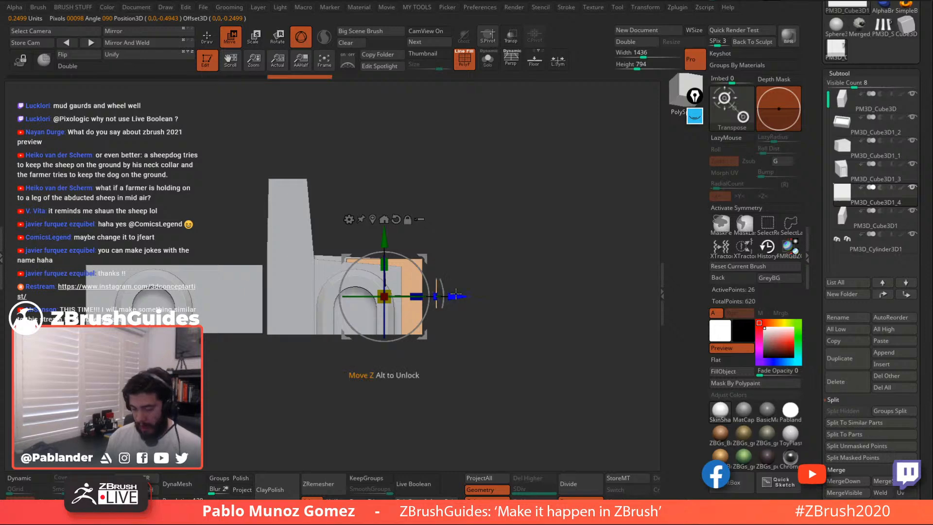
drag(447, 295, 506, 295)
Scale the new box ahead of the truck down uniformly to about 0.7 and flatten it into a thin horizontal slat
drag(449, 292, 441, 309)
drag(550, 272, 527, 318)
drag(432, 322, 414, 384)
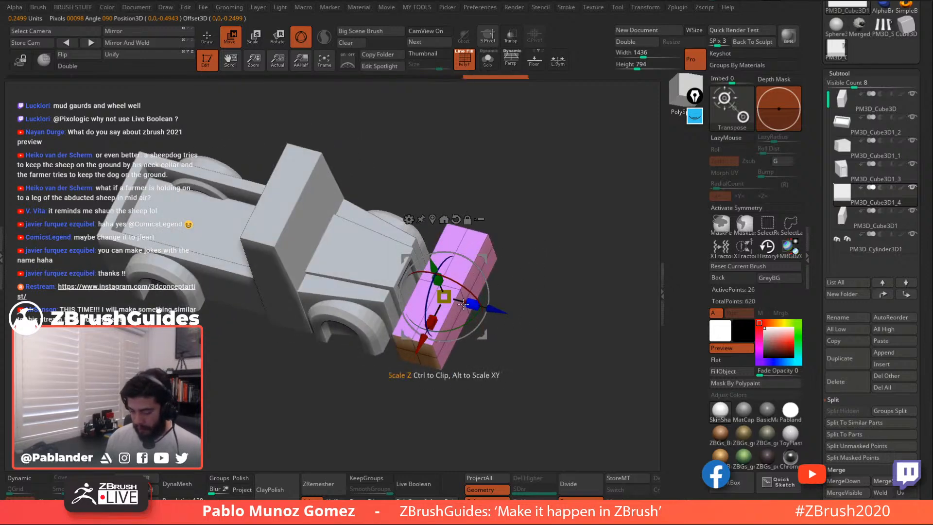
drag(440, 281, 448, 309)
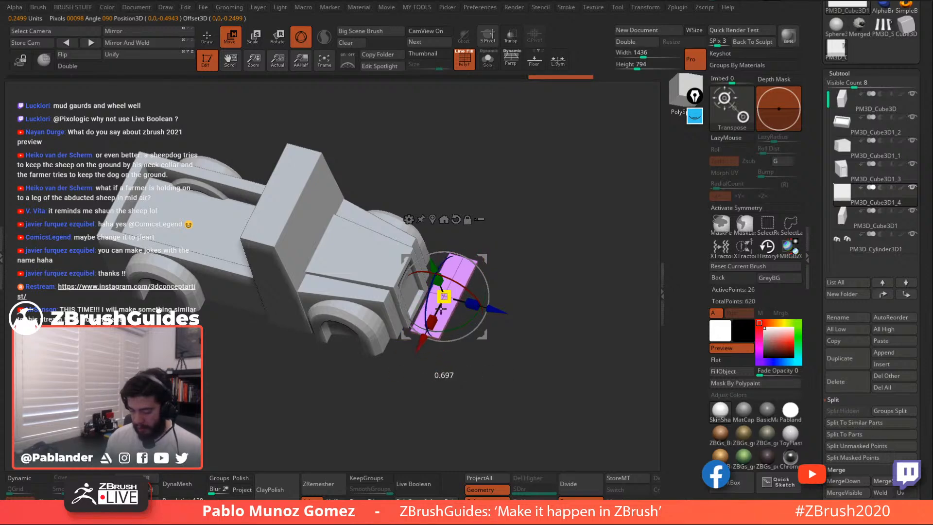
drag(522, 263, 484, 283)
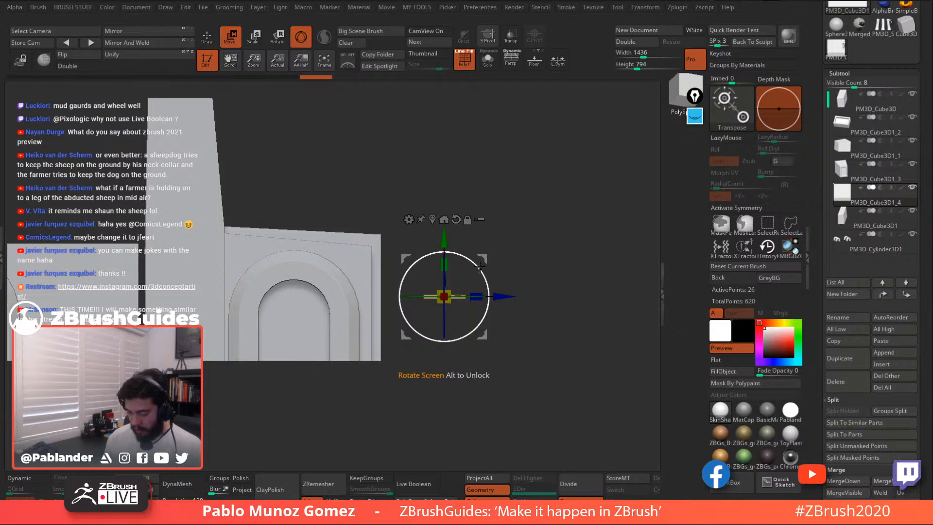
drag(557, 229, 556, 240)
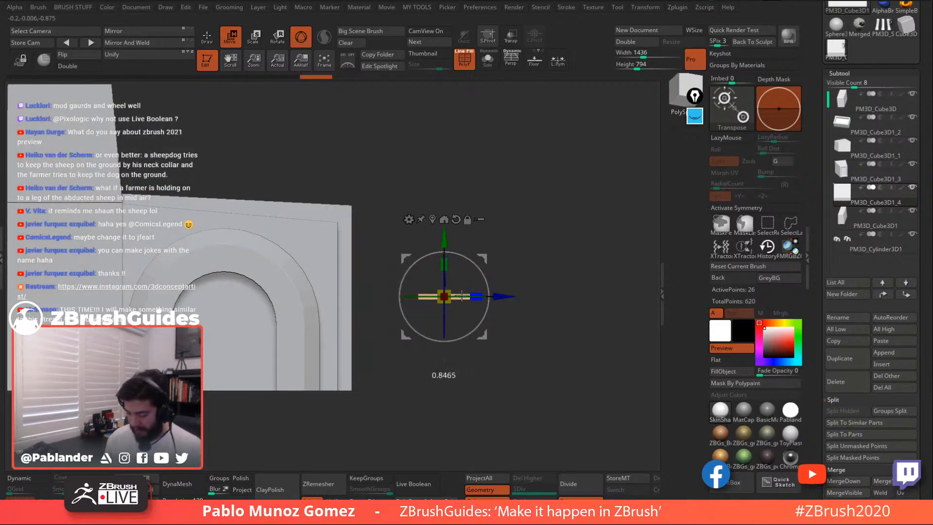
alt+drag(538, 258, 493, 244)
drag(556, 260, 541, 300)
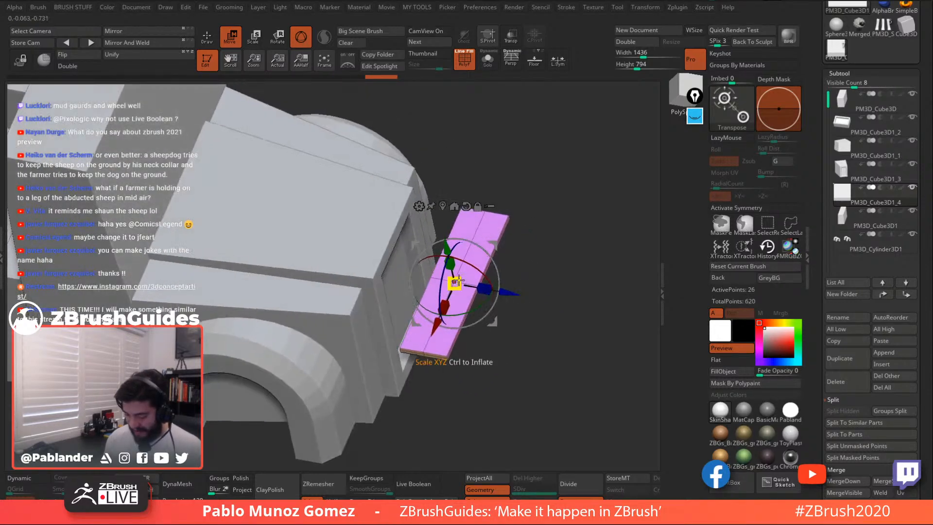
Shrink the slat further and move it back along Z into the recessed grille opening
drag(455, 282, 433, 290)
drag(507, 294, 413, 276)
drag(473, 285, 454, 283)
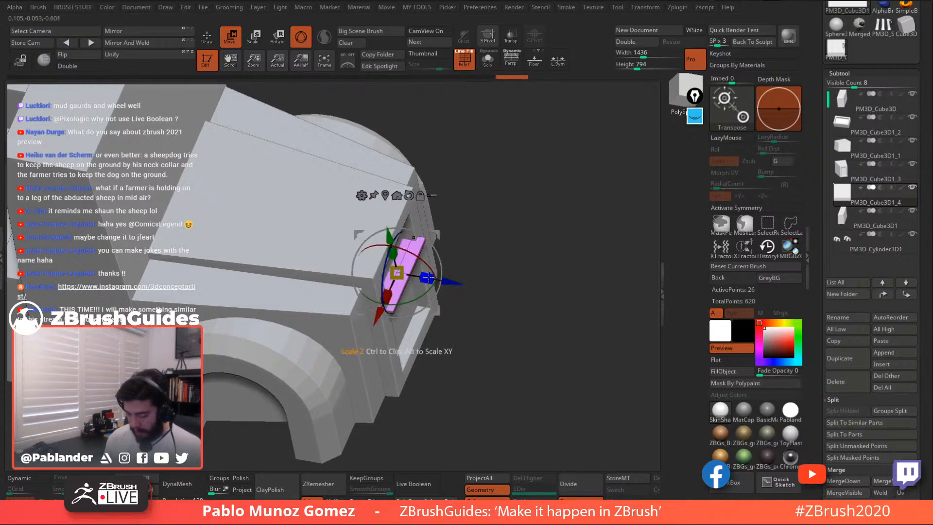
drag(397, 273, 393, 276)
Tilt the slat about its X axis and reset the gizmo orientation to the world axes
drag(460, 255, 477, 243)
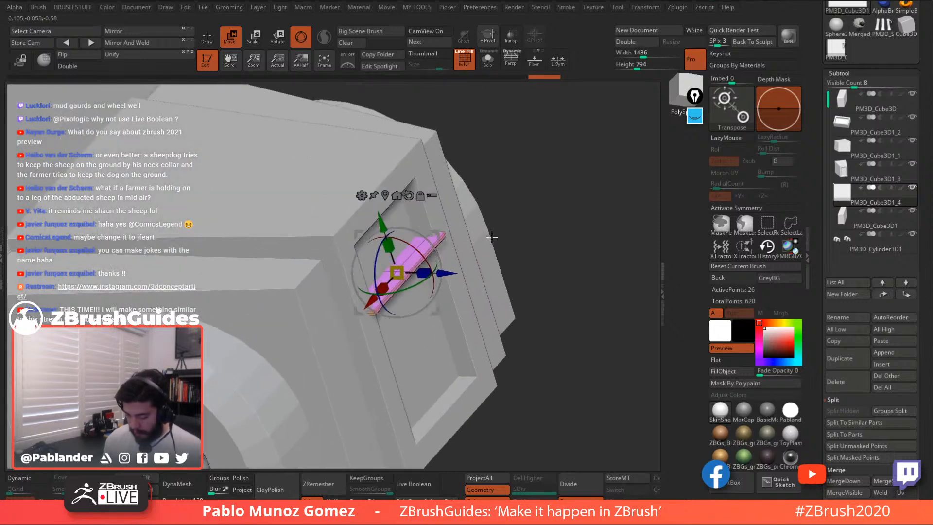
drag(416, 249, 423, 265)
mouse_move(535, 210)
mouse_down()
mouse_move(564, 200)
mouse_move(551, 202)
mouse_up()
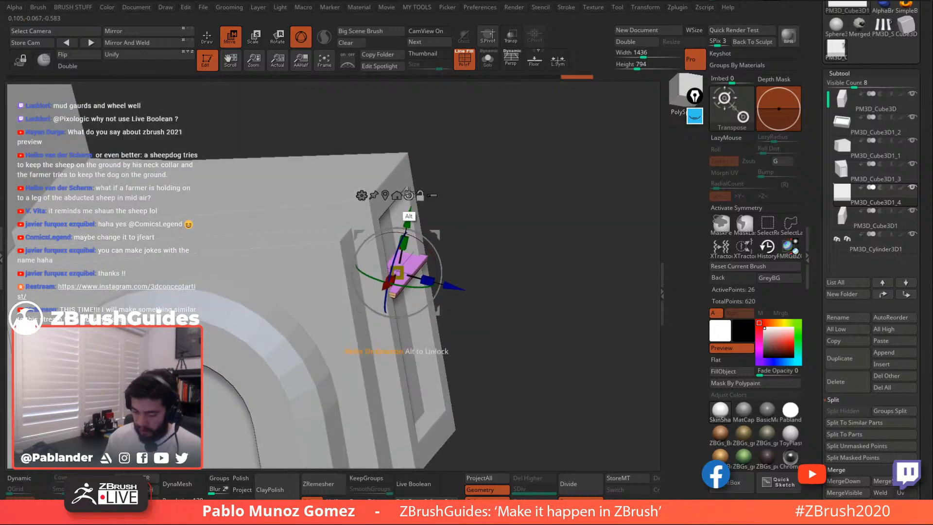
alt+click(461, 271)
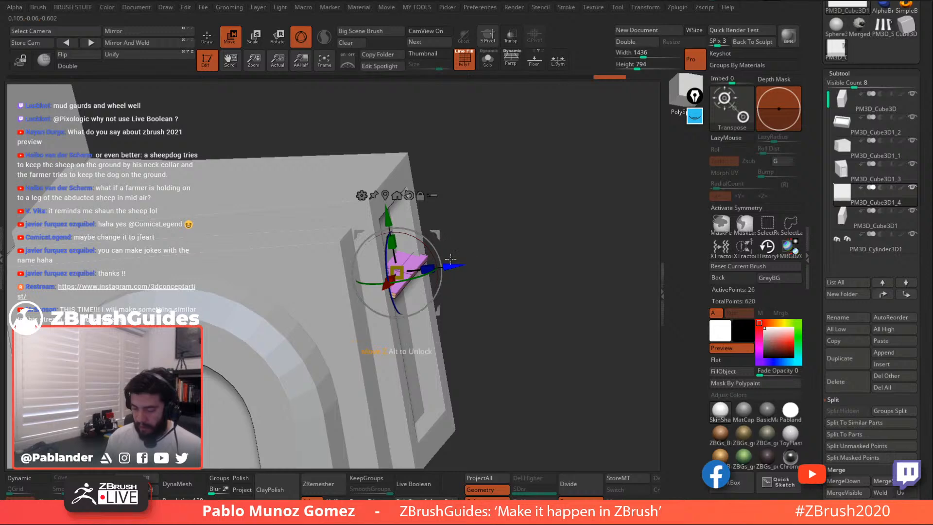
Scale the slat so its length matches the width of the grille opening
shift+drag(547, 231, 513, 229)
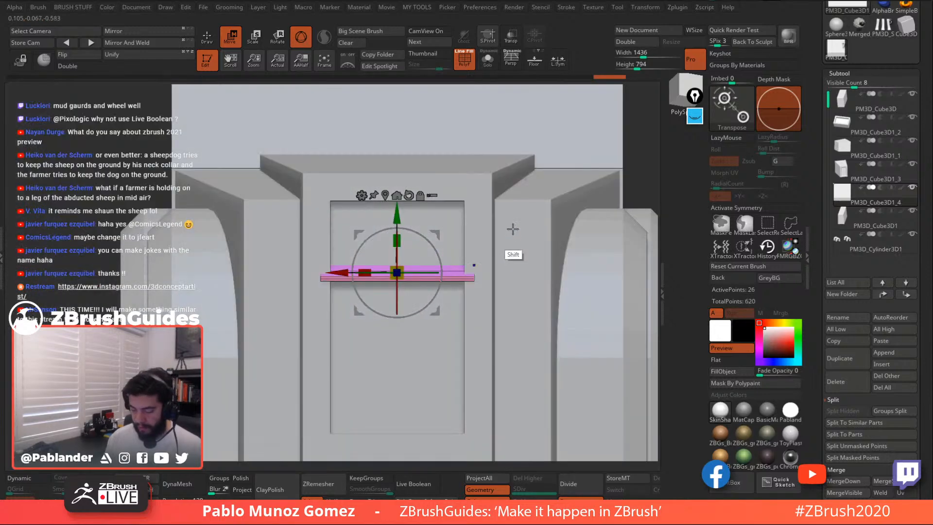
mouse_move(446, 244)
mouse_down()
mouse_move(470, 263)
mouse_move(454, 290)
mouse_move(447, 285)
mouse_up()
shift+drag(557, 245, 527, 216)
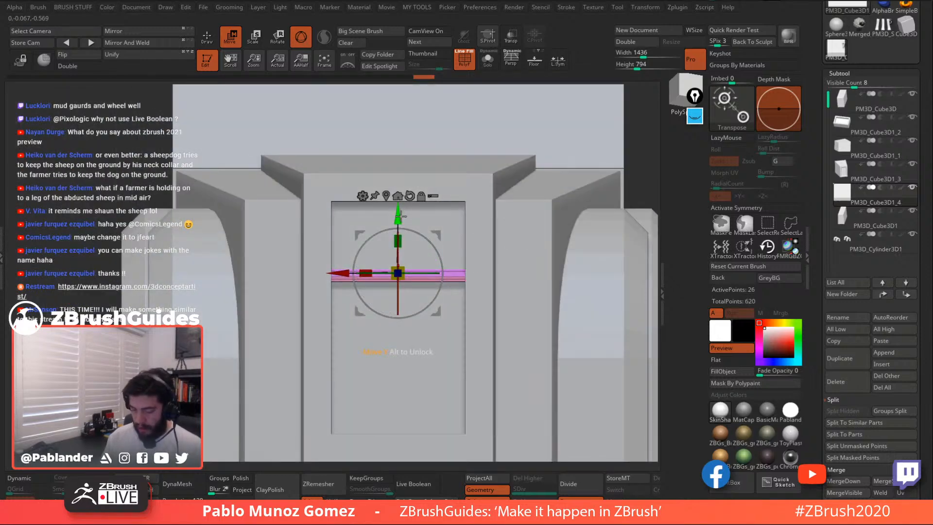
Raise the slat along Y to the upper edge of the grille opening
drag(401, 216, 401, 156)
ctrl+right_drag(422, 192, 413, 182)
alt+right_drag(483, 148, 482, 172)
drag(396, 184, 396, 180)
Rotate the slat a further 10.8 degrees or so about X and realign the gizmo to the world axes
right_drag(459, 196, 518, 201)
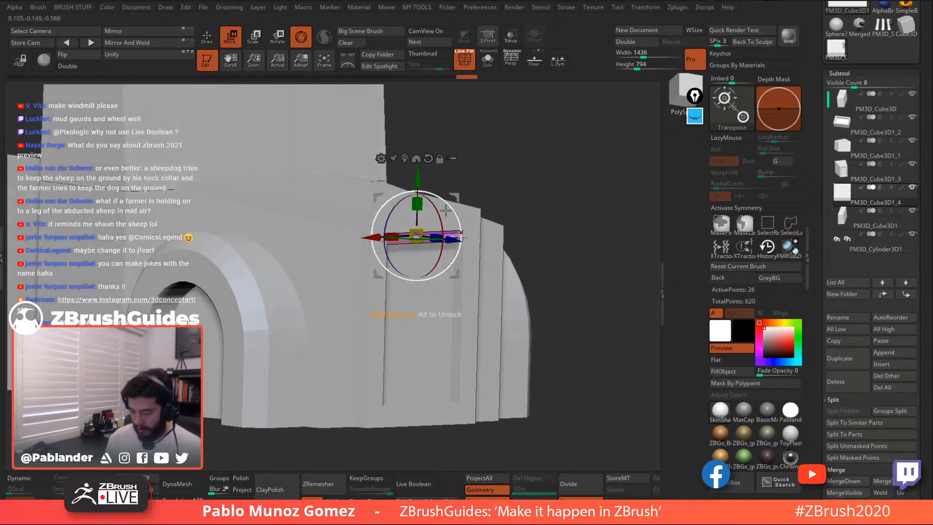
drag(436, 210, 441, 220)
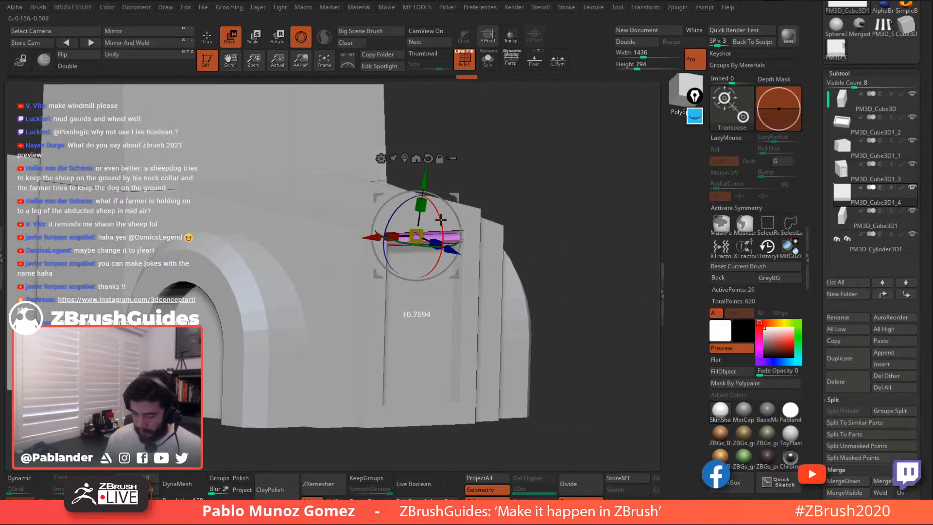
alt+click(429, 158)
Duplicate the slat about 0.02 units downward and extend it into an array of 16 slats filling the grille opening
right_drag(564, 172, 518, 173)
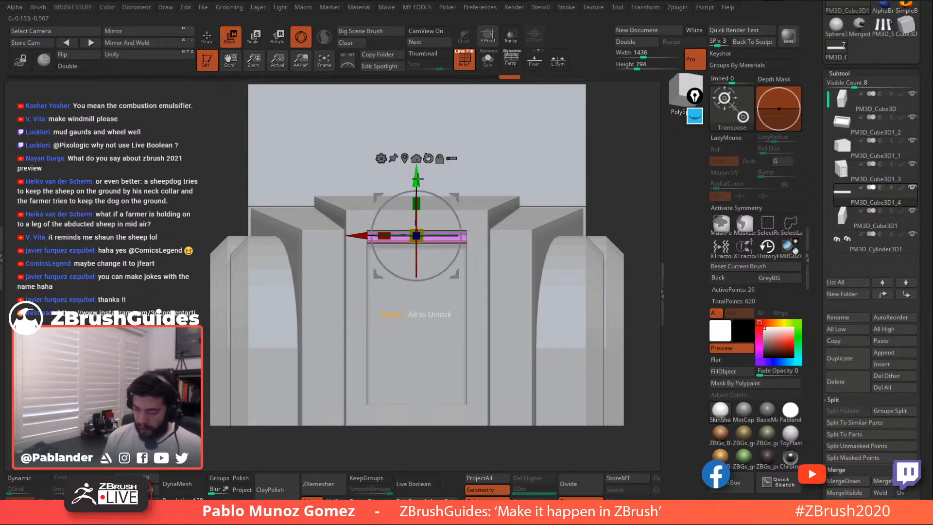
mouse_move(415, 179)
ctrl+mouse_down()
mouse_move(414, 255)
mouse_move(416, 188)
ctrl+mouse_up()
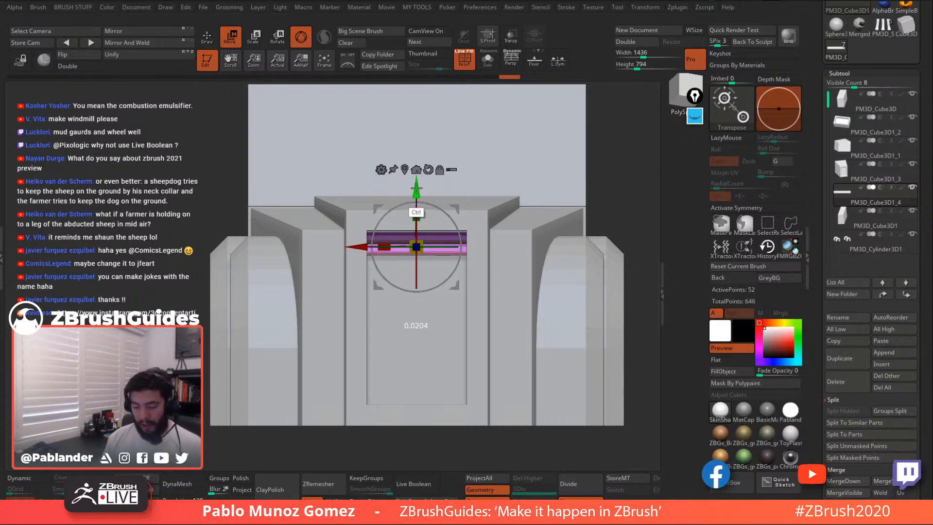
ctrl+drag(416, 188, 404, 340)
Clear the mask from the grille slats and nudge the whole array slightly along Y
key(q)
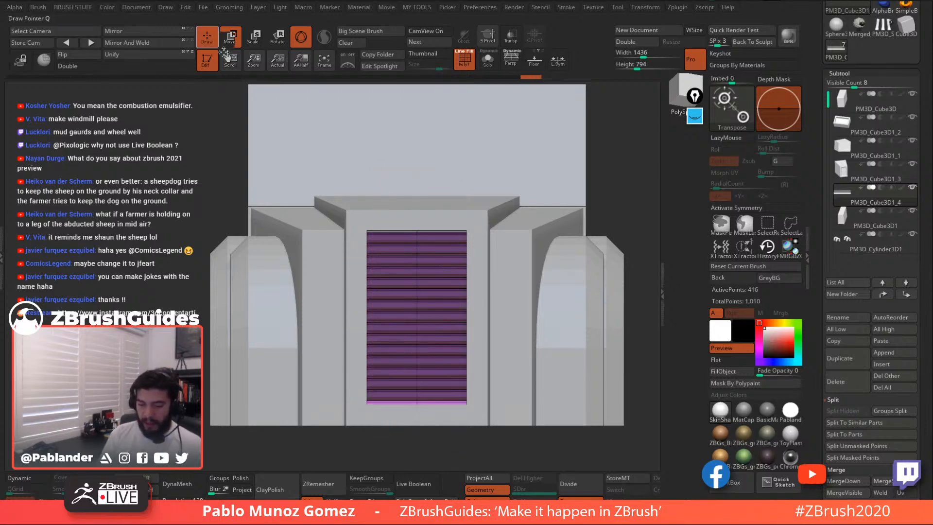
key(b)
key(z)
key(m)
ctrl+click(216, 124)
key(w)
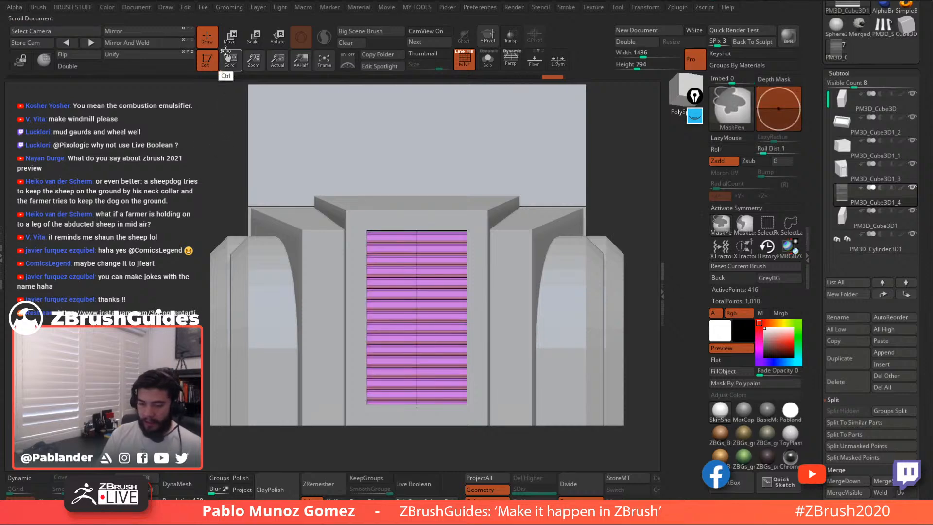
drag(420, 345, 419, 343)
click(208, 40)
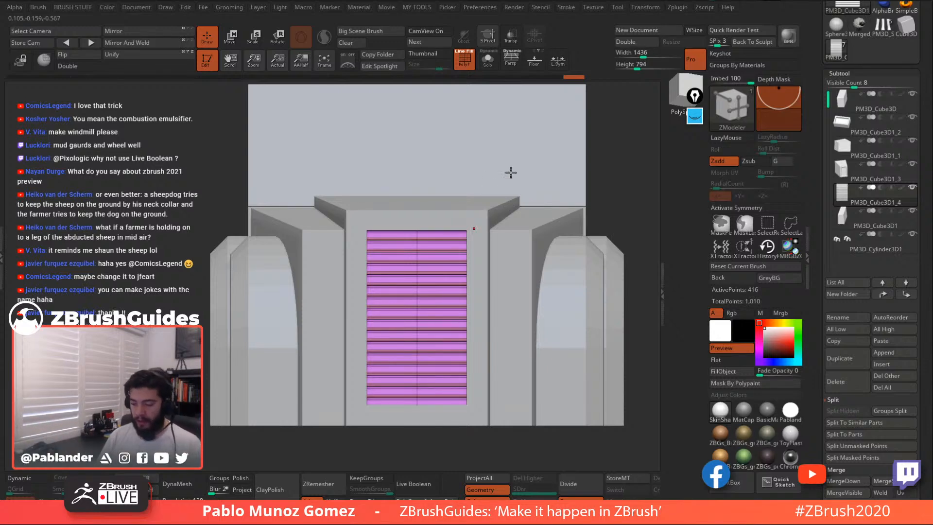
Turn off the PolyFrame display and apply the MatCap material to the truck
key(shift+f)
drag(586, 201, 610, 214)
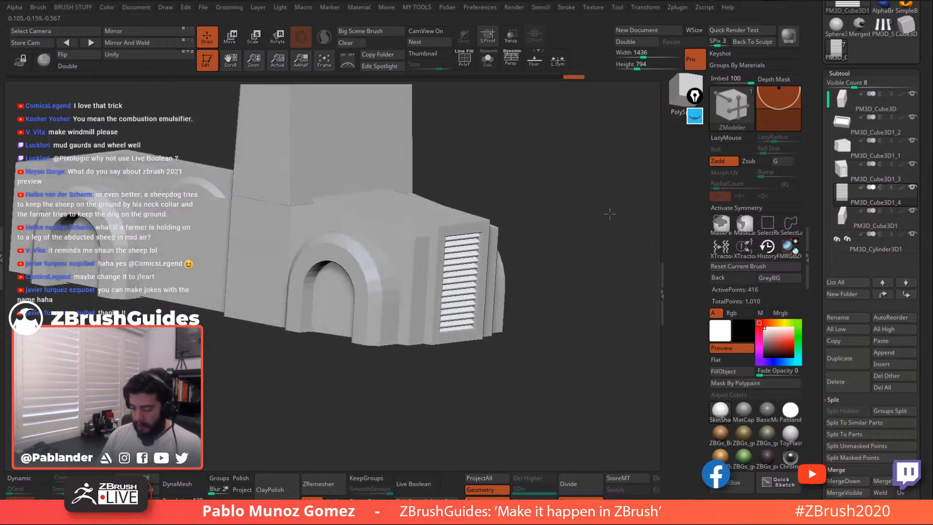
click(763, 412)
click(744, 411)
mouse_move(617, 352)
alt+mouse_down()
mouse_move(520, 293)
mouse_move(500, 337)
mouse_move(503, 323)
mouse_move(458, 318)
mouse_move(516, 311)
mouse_move(512, 333)
mouse_move(510, 309)
mouse_move(486, 291)
alt+mouse_up()
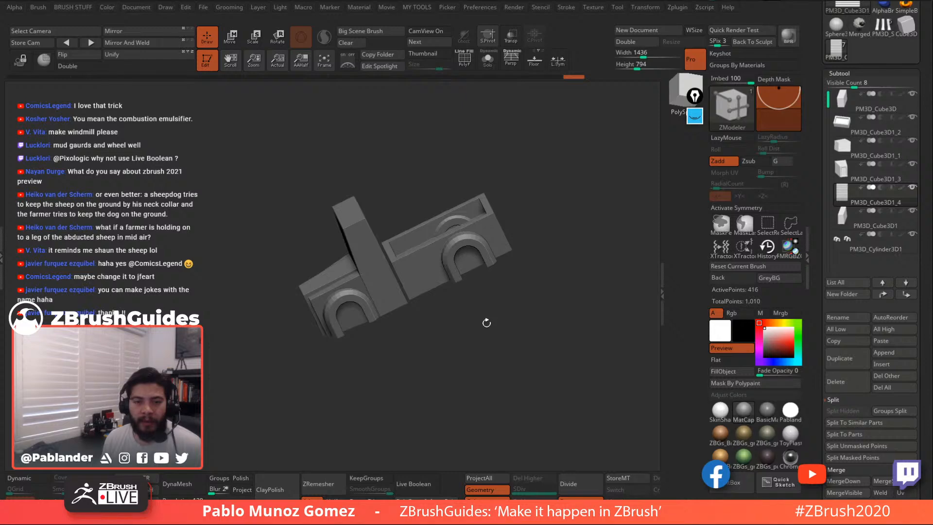
drag(470, 295, 502, 287)
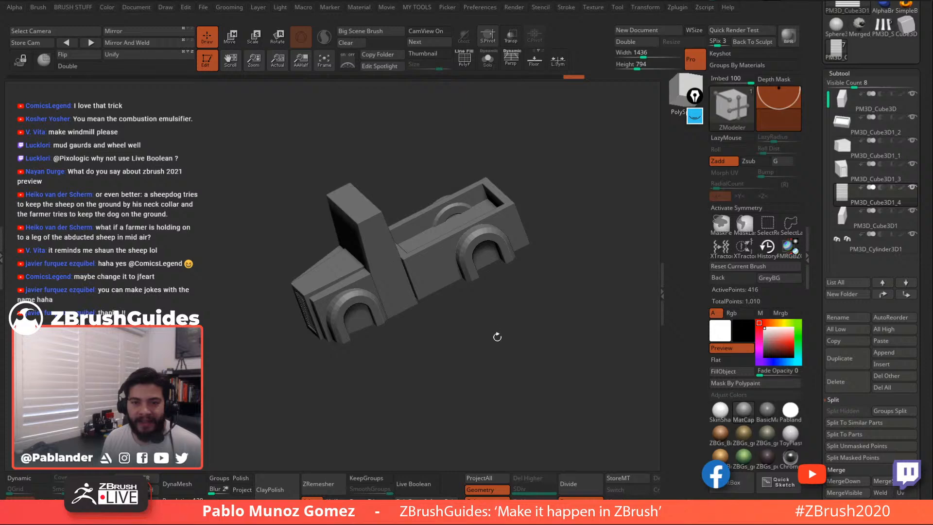
mouse_move(498, 334)
mouse_down()
mouse_move(508, 312)
mouse_move(485, 337)
mouse_move(476, 318)
mouse_move(508, 330)
mouse_up()
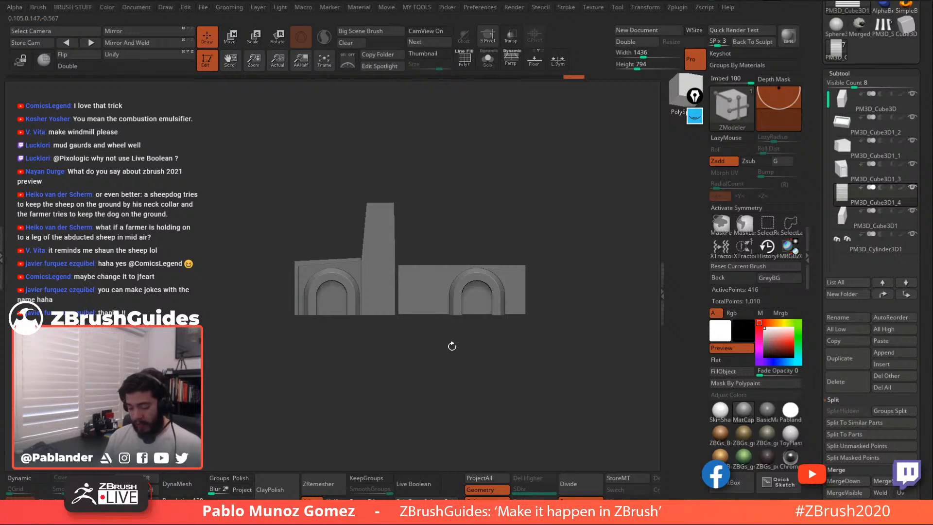
mouse_move(437, 338)
mouse_down()
mouse_move(472, 332)
mouse_move(447, 347)
mouse_move(447, 337)
mouse_move(450, 348)
mouse_move(443, 324)
mouse_up()
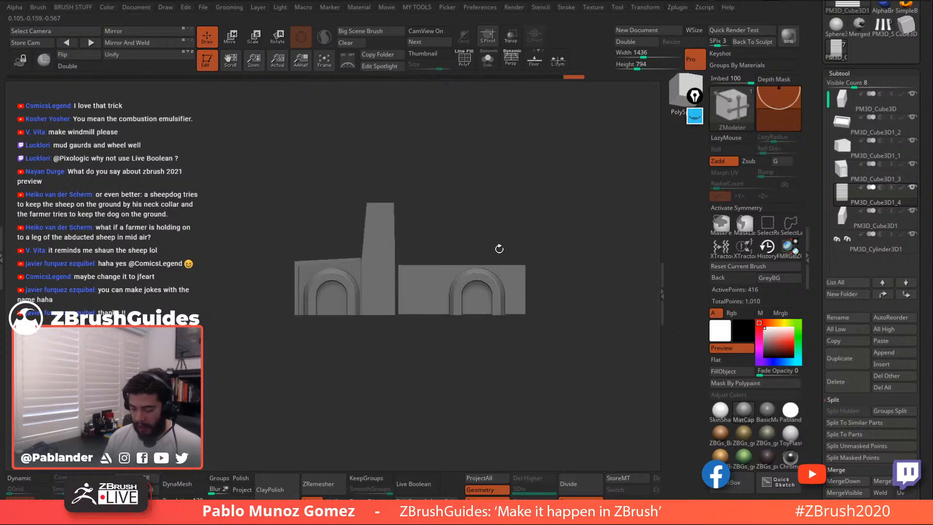
Make the upper cab block the active subtool for moving and turn PolyFrame display back on
alt+drag(438, 200, 505, 214)
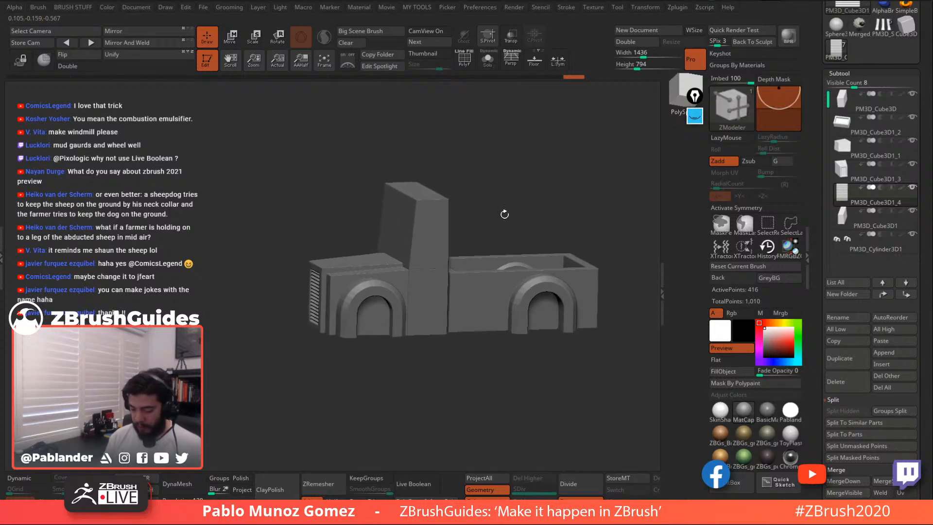
alt+click(421, 200)
click(238, 39)
ctrl+right_drag(427, 187, 448, 163)
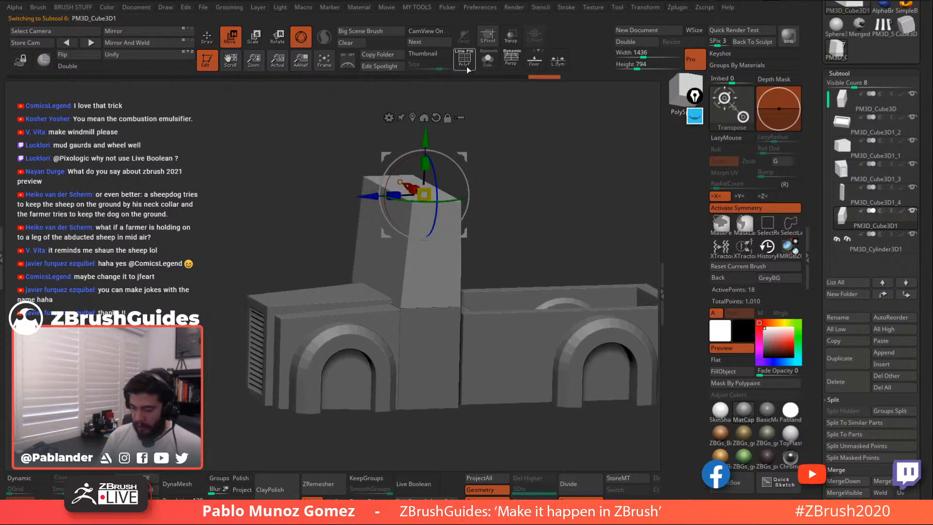
click(466, 65)
click(211, 40)
click(227, 43)
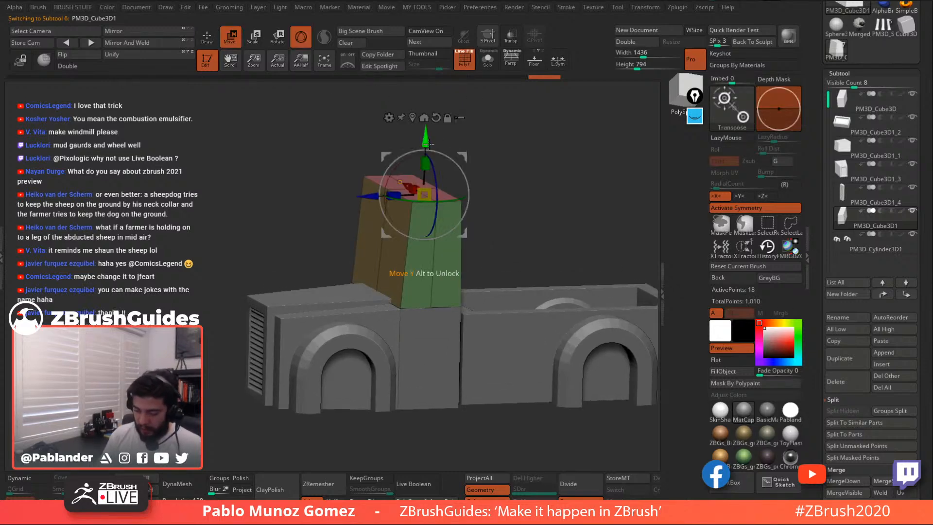
Lower the cab roof slightly and narrow it along X so the cab sides taper inward
drag(426, 140, 425, 142)
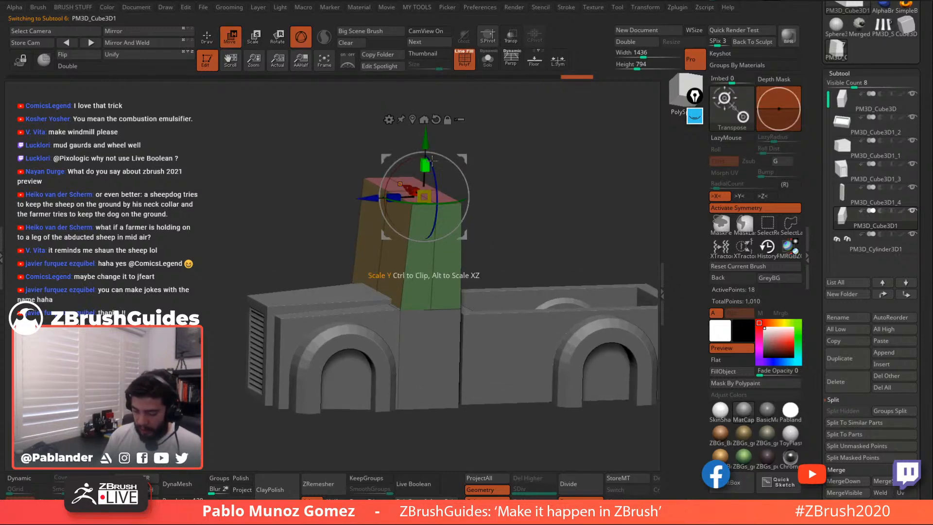
right_drag(428, 166, 496, 169)
drag(398, 181, 400, 182)
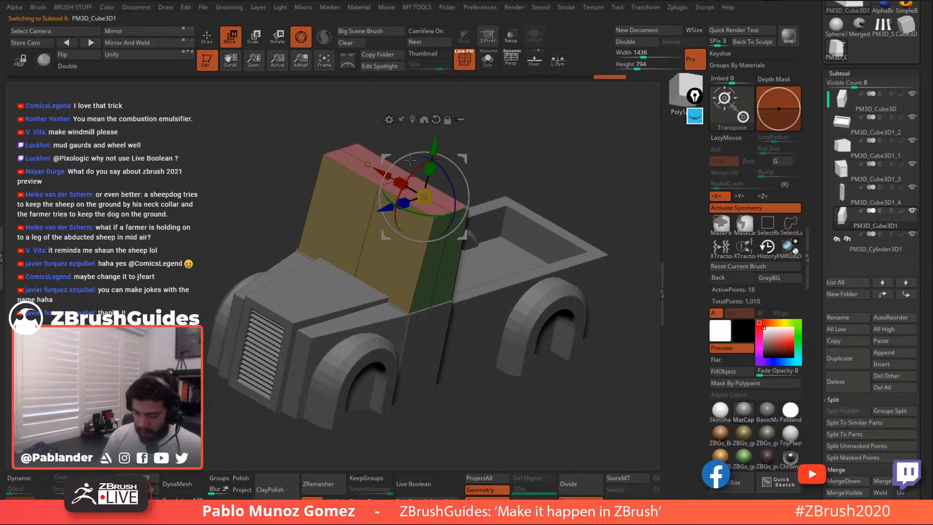
shift+right_drag(428, 168, 534, 127)
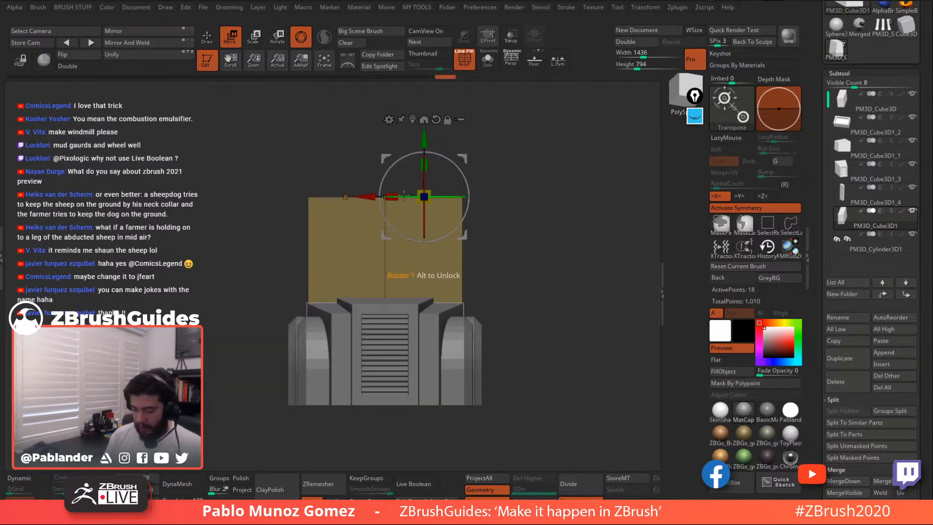
drag(394, 196, 402, 194)
Insert a horizontal edge loop around the upper cab just below the roof with ZModeler
key(q)
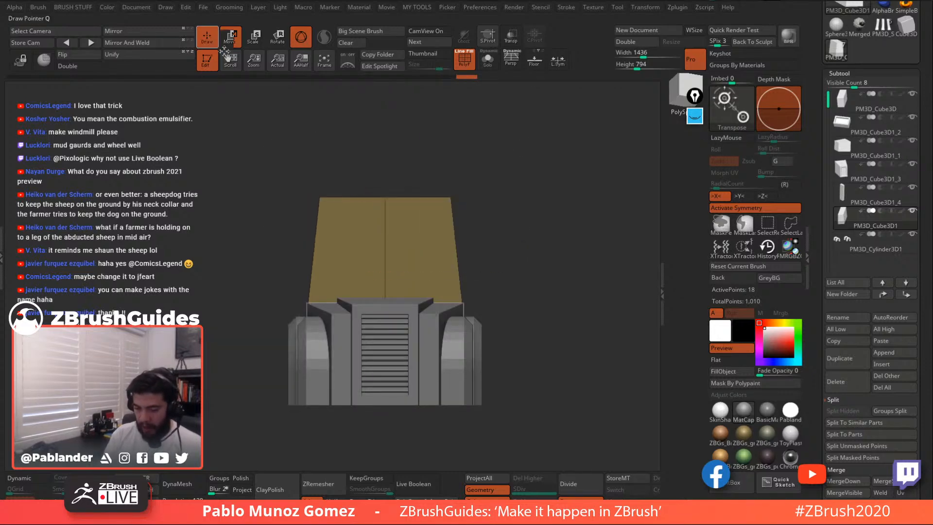
key(b)
key(z)
key(m)
mouse_move(515, 196)
right_down()
mouse_move(474, 208)
mouse_move(468, 227)
right_up()
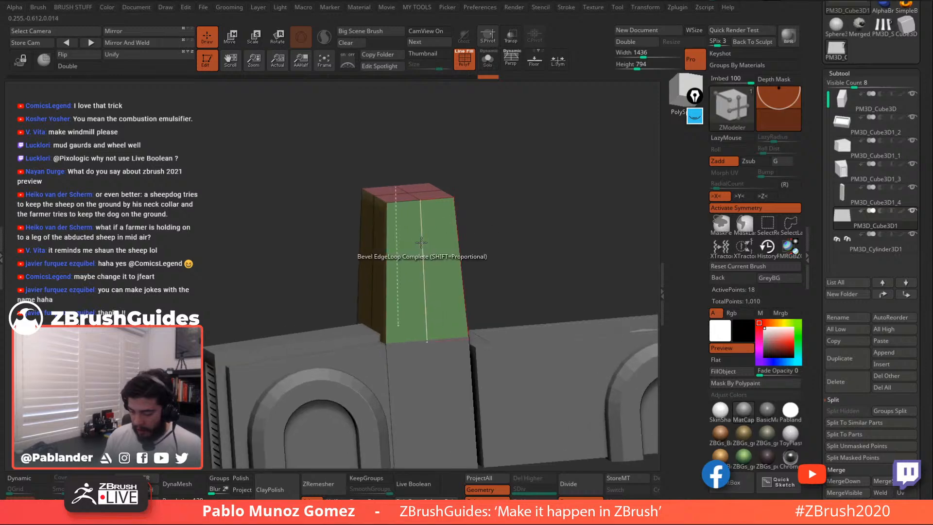
key(space)
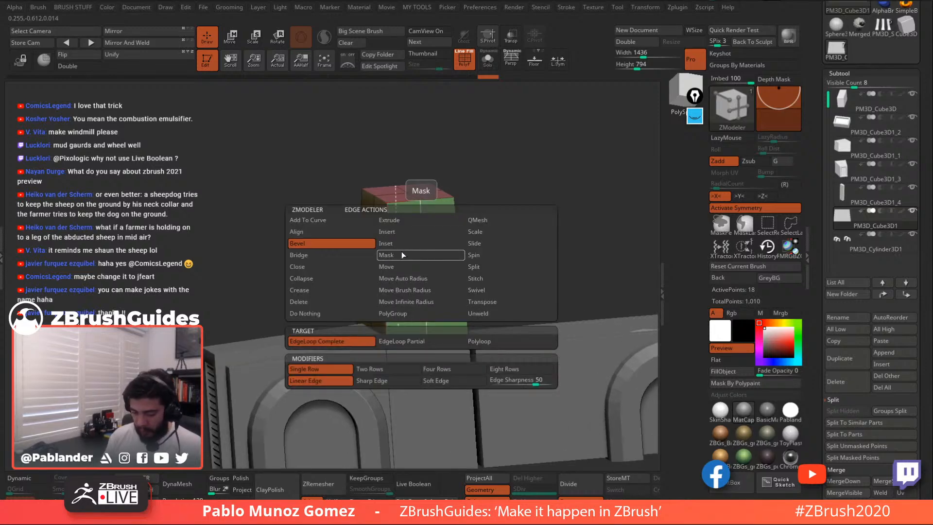
click(419, 232)
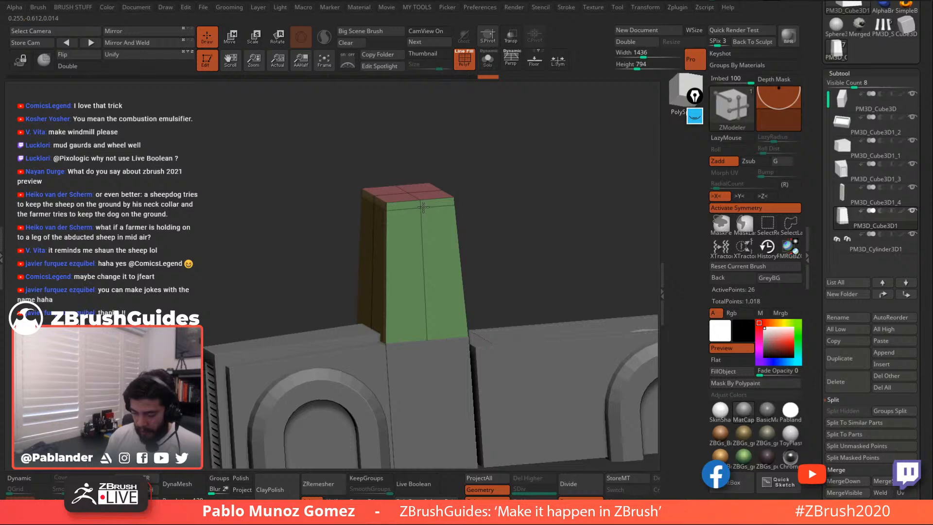
Extrude the narrow strip at the top of the cab's front face forward as a visor in its own polygroup
right_drag(423, 208, 412, 188)
alt+click(387, 207)
click(378, 202)
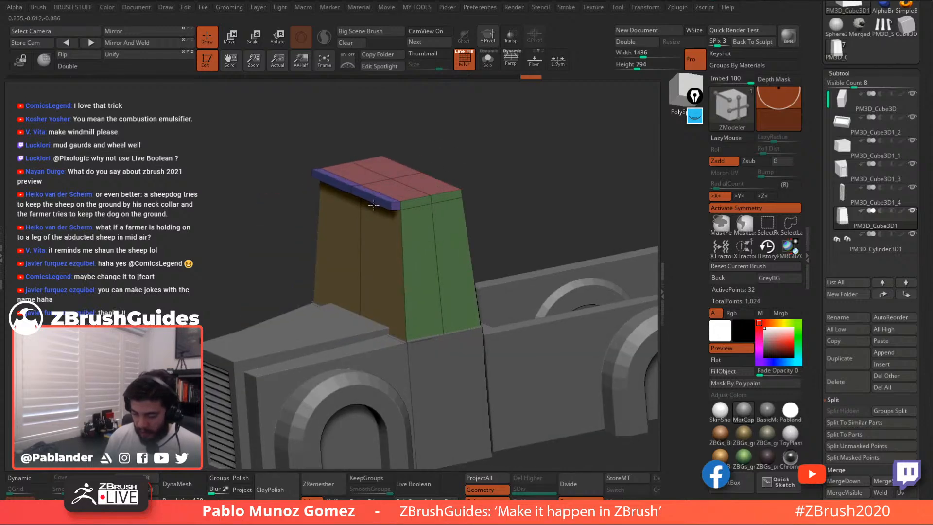
shift+drag(460, 147, 465, 128)
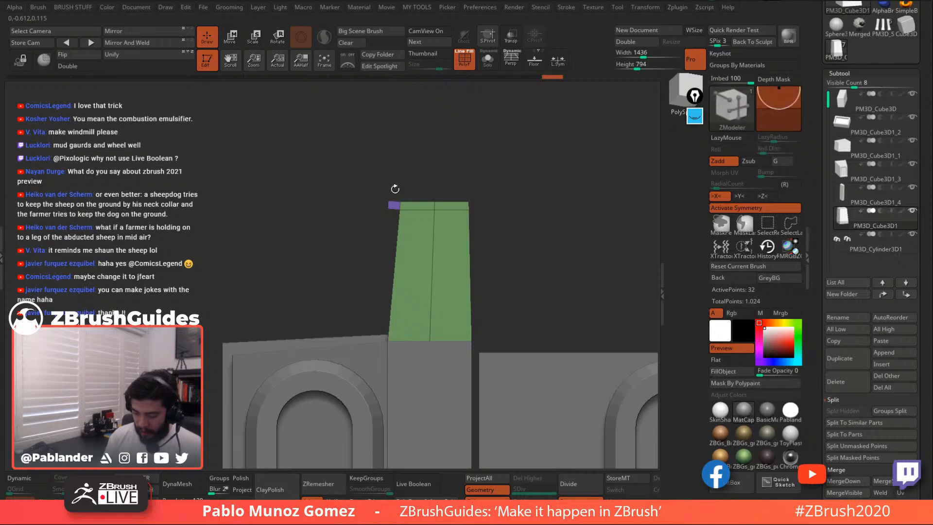
ctrl+drag(362, 183, 400, 222)
ctrl+click(421, 197)
key(w)
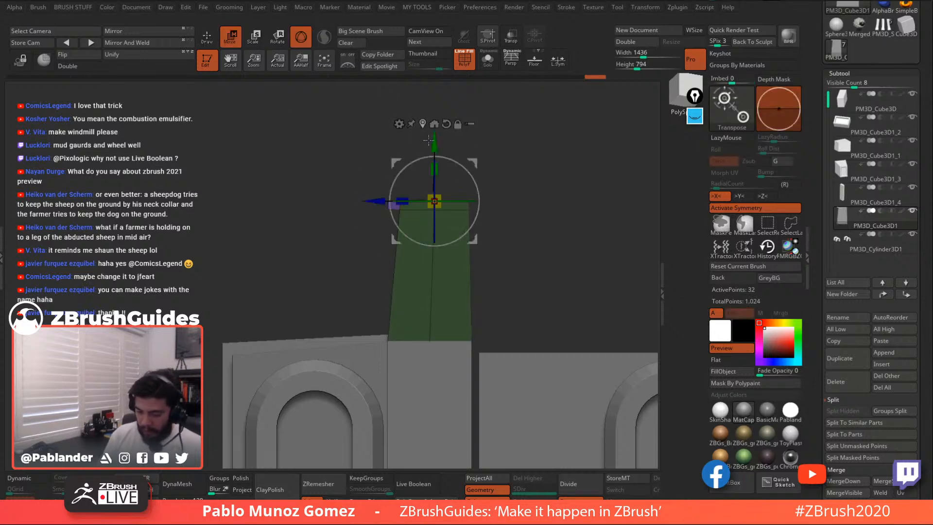
mouse_move(475, 167)
mouse_down()
mouse_move(472, 178)
mouse_move(493, 180)
mouse_move(517, 219)
mouse_up()
click(208, 39)
Insert a horizontal edge loop around the upper cab just above its base with ZModeler
mouse_move(529, 173)
mouse_down()
mouse_move(499, 167)
mouse_move(545, 167)
mouse_up()
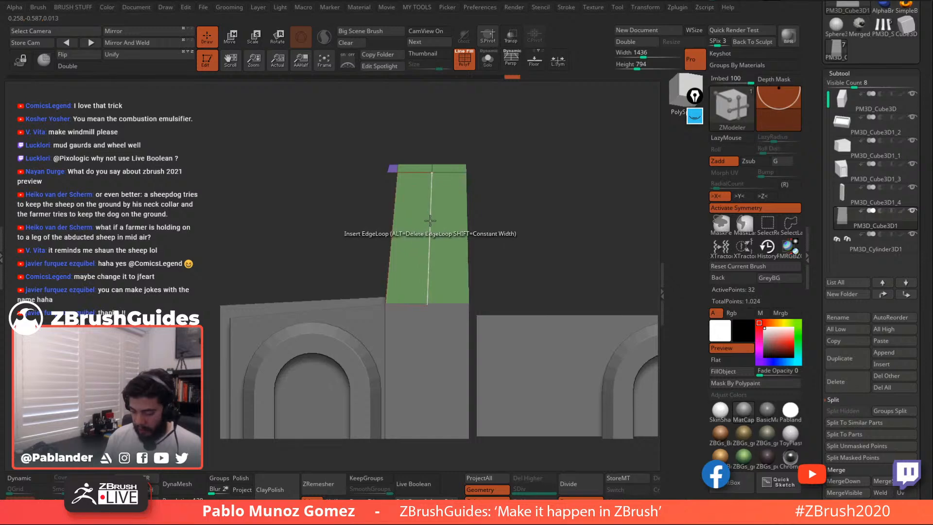
click(429, 238)
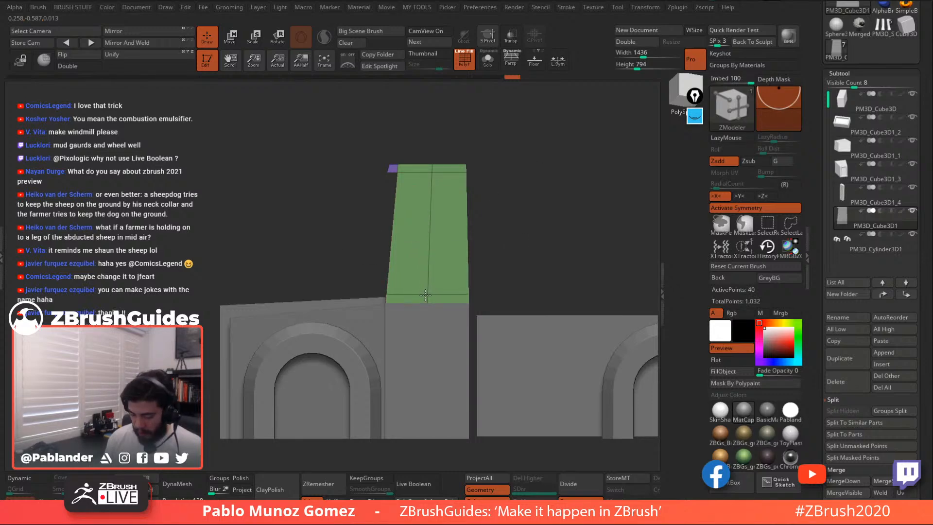
drag(425, 295, 425, 296)
Mark both large polygons of the cab's side face as a temporary group and inset them as a framed side window
mouse_move(495, 180)
mouse_down()
mouse_move(522, 200)
mouse_move(517, 184)
mouse_up()
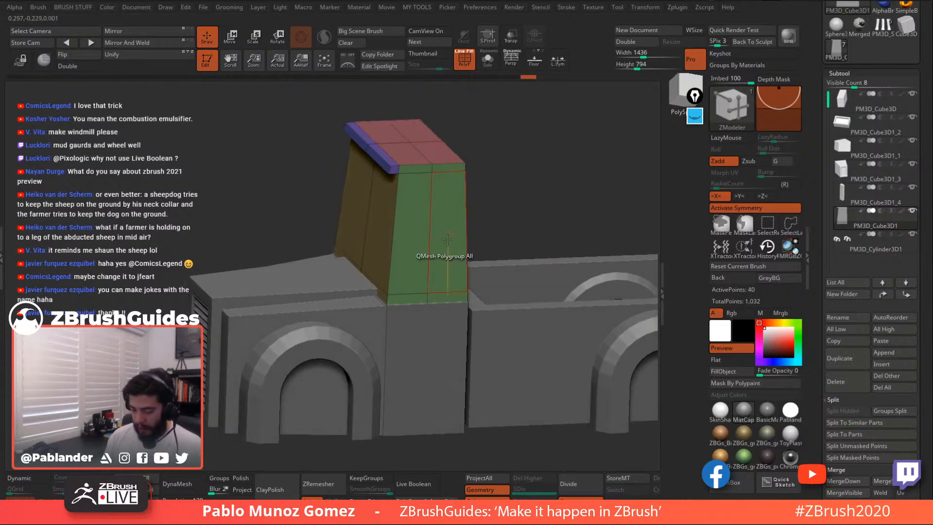
alt+click(439, 227)
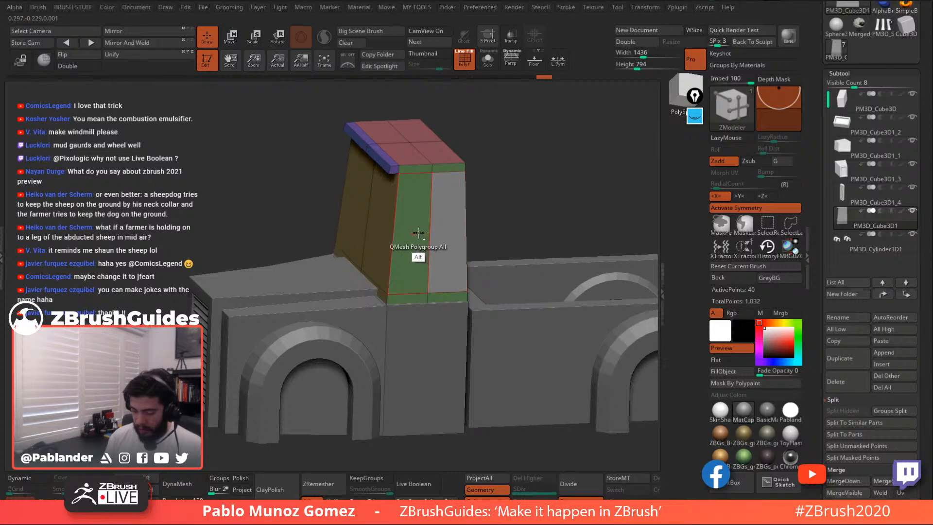
alt+click(418, 234)
drag(517, 171, 494, 184)
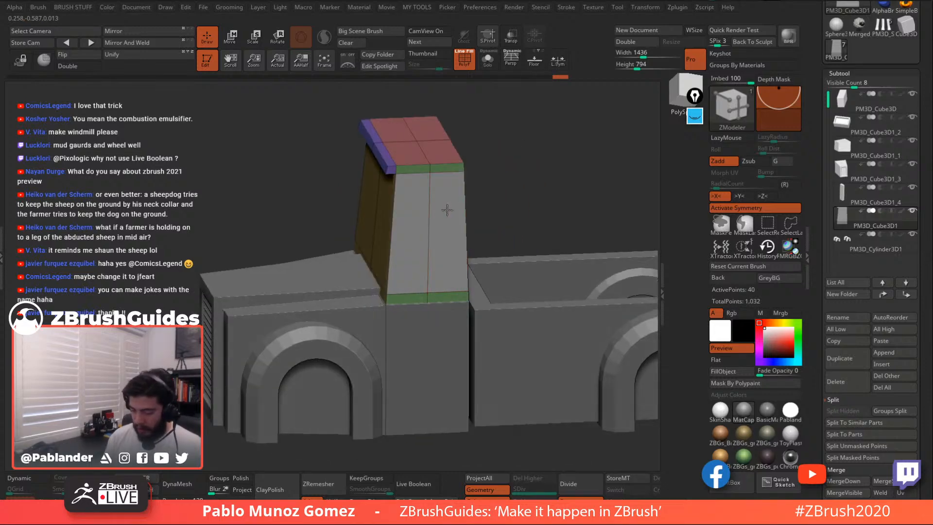
key(space)
click(438, 163)
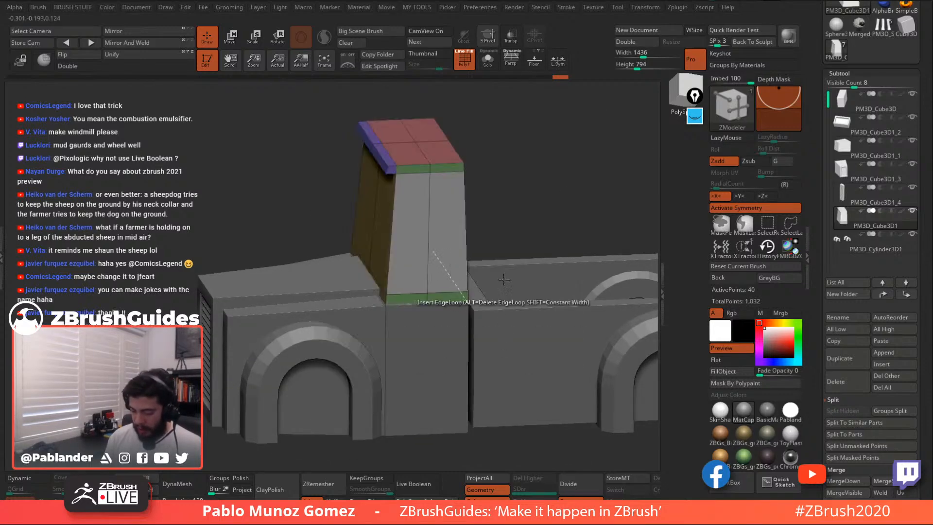
click(447, 216)
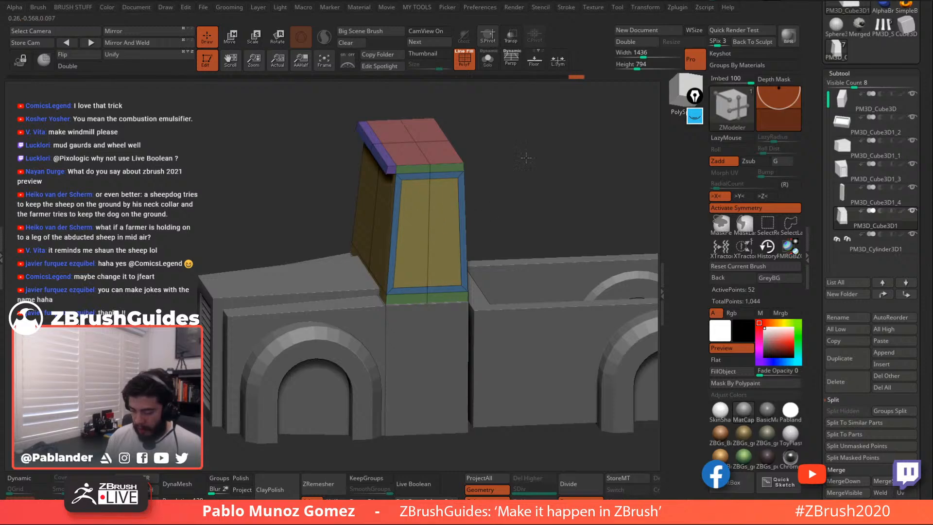
Inset the large polygons of the cab's front face below the visor to frame the windshield
drag(526, 158, 515, 201)
alt+click(374, 235)
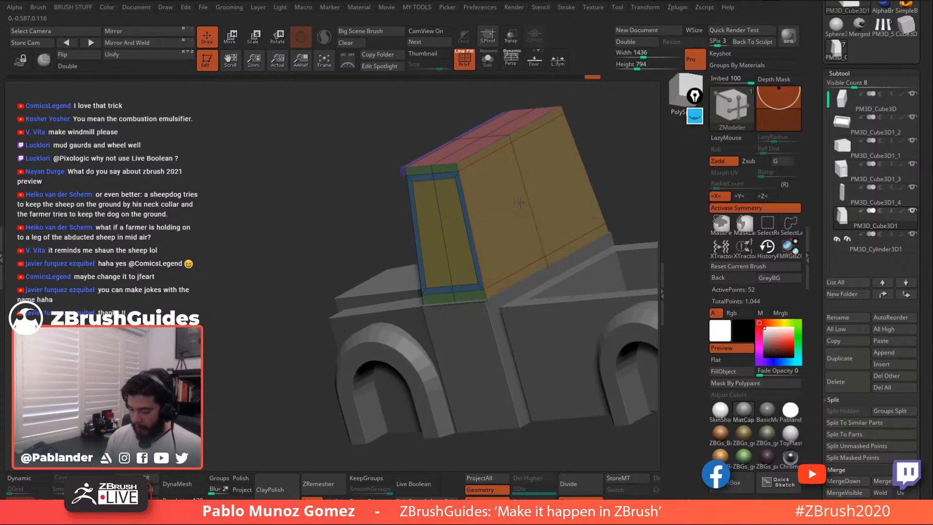
right_drag(520, 203, 589, 195)
click(483, 196)
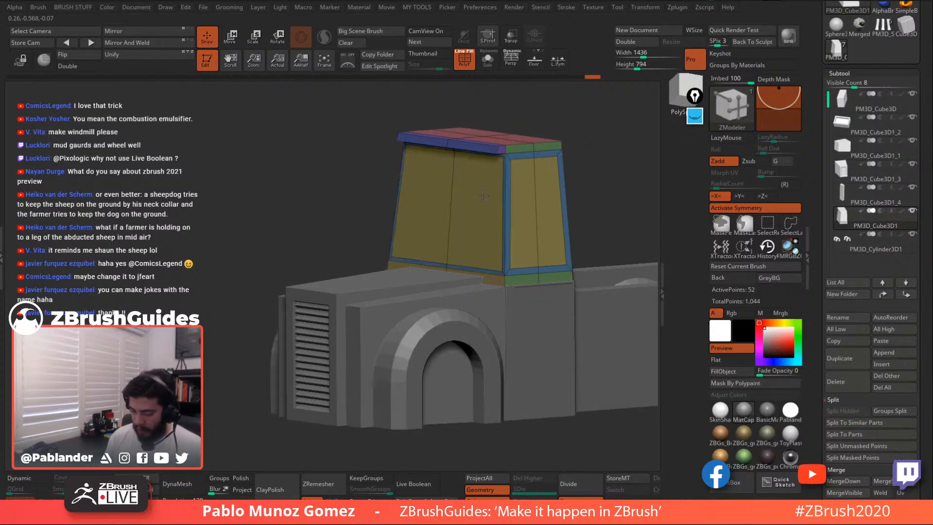
drag(483, 196, 482, 197)
Insert two horizontal edge loops across the cab and inset the middle band of its rear face as a rear window
right_drag(480, 200, 511, 219)
click(516, 214)
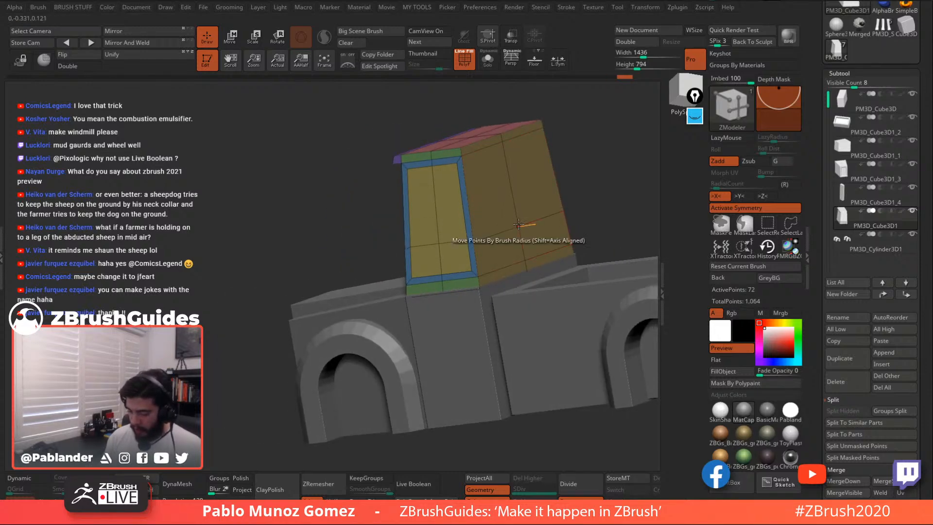
click(515, 209)
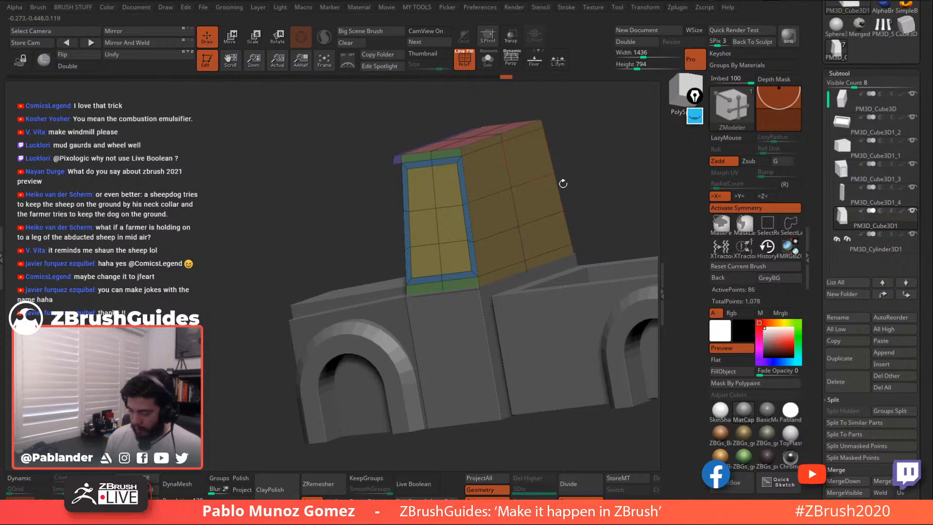
key(space)
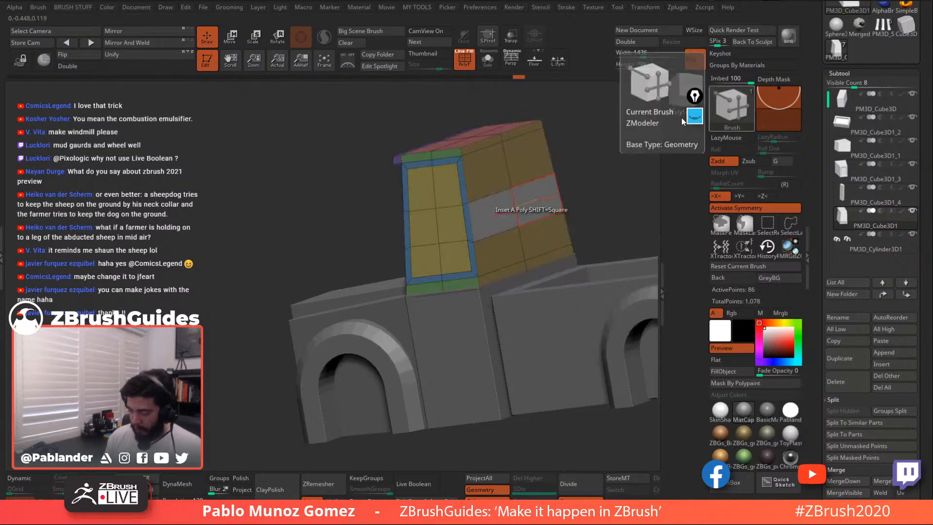
click(541, 200)
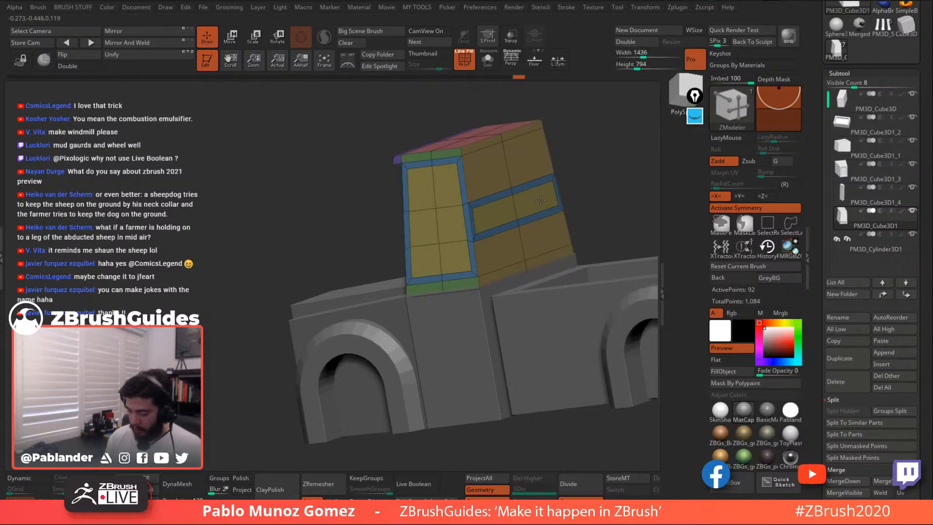
Push all window panes inward using QMesh with the Polygroup All target, and turn off PolyFrame display
drag(586, 169, 500, 197)
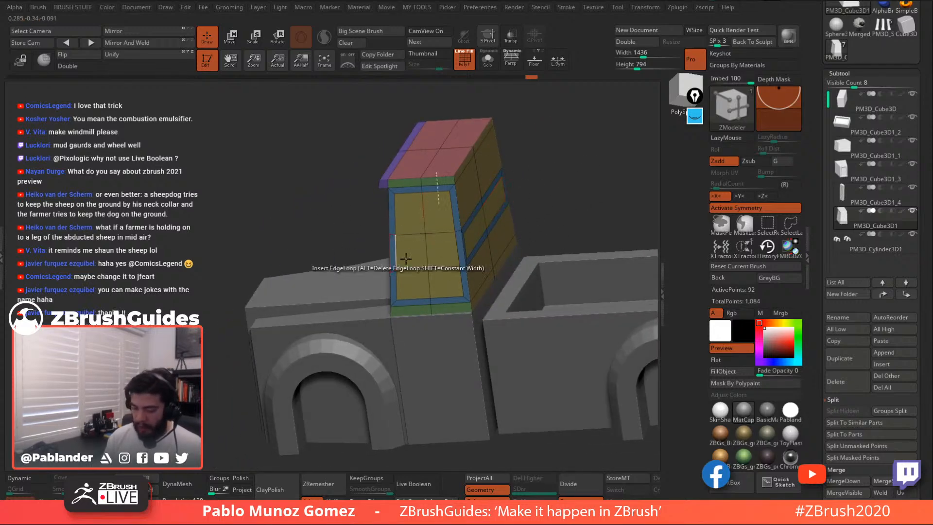
drag(560, 170, 540, 182)
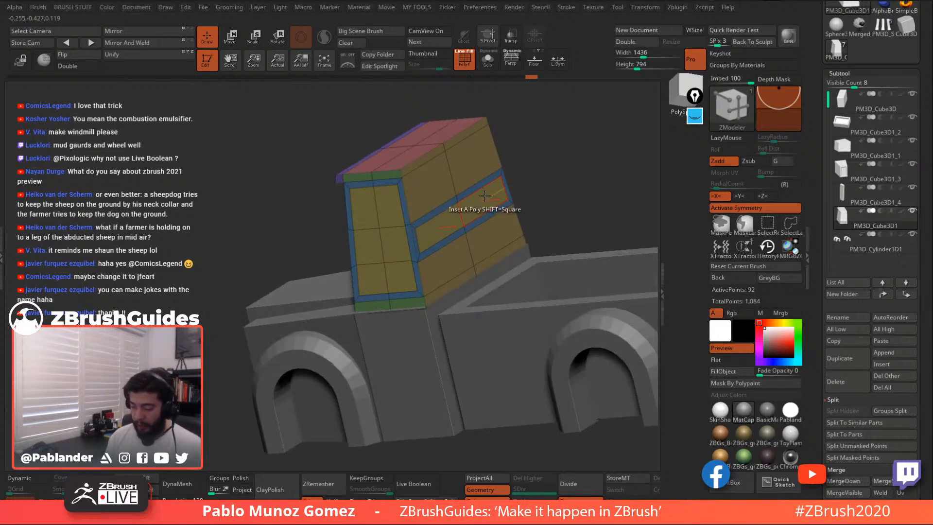
key(space)
click(553, 116)
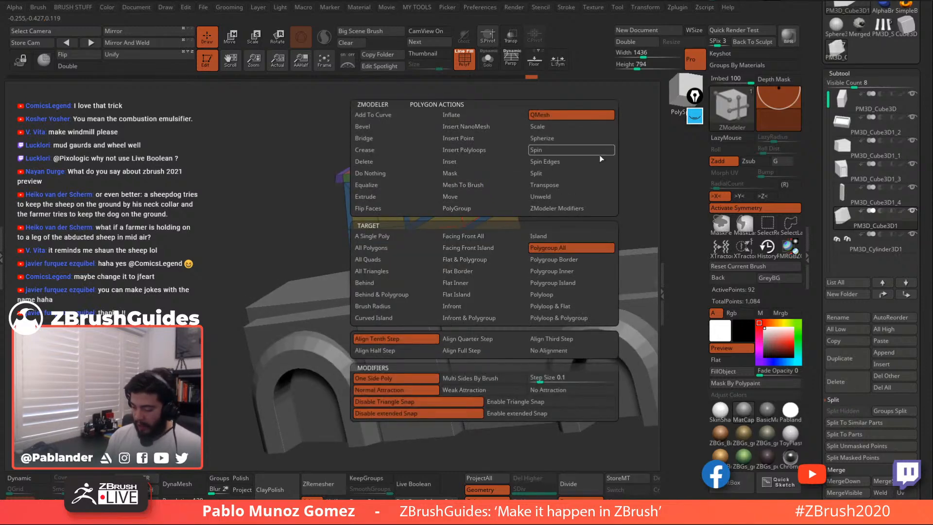
click(559, 249)
drag(486, 196, 481, 200)
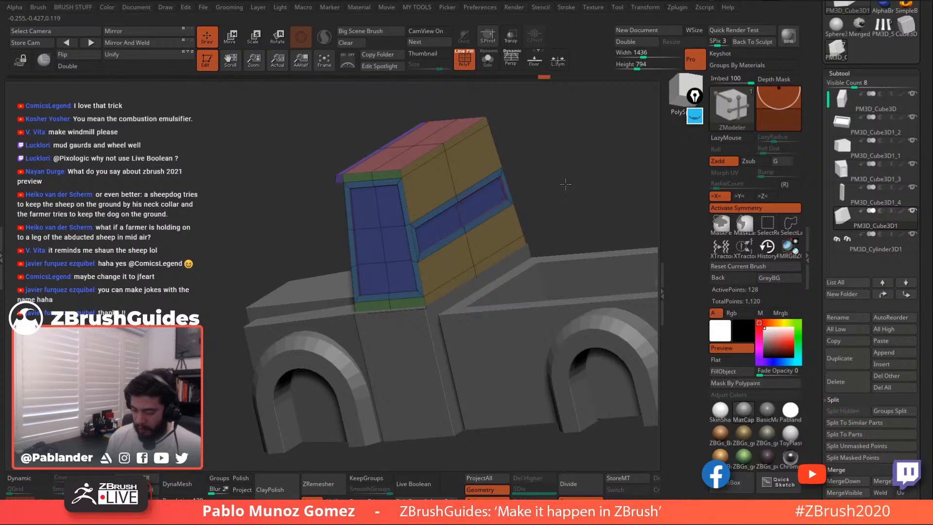
drag(565, 184, 487, 306)
key(shift+f)
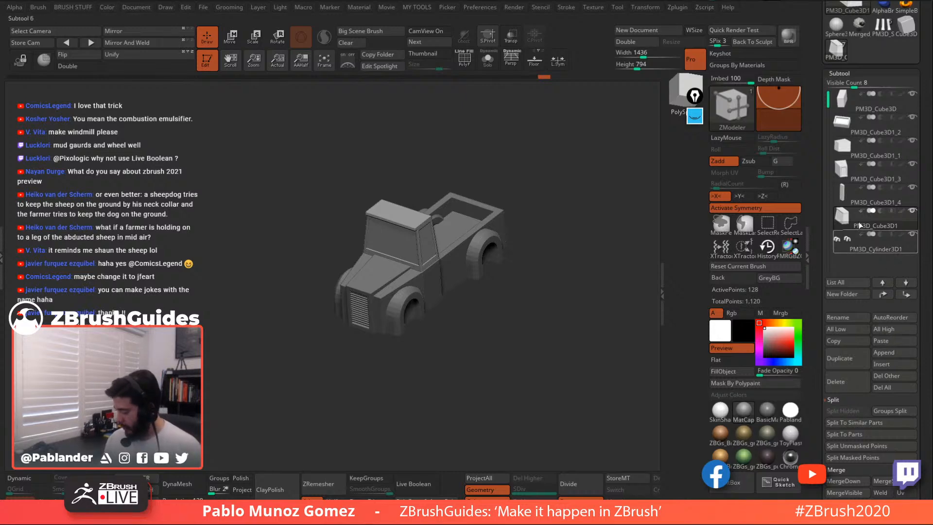
Duplicate the hood subtool, reinitialize the copy as a simple cube and move it forward along Z in front of the grille
click(860, 177)
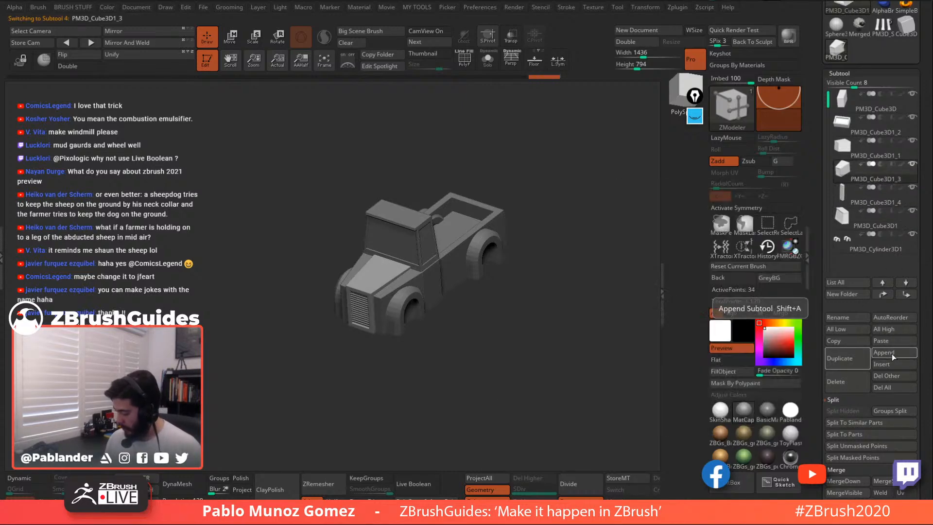
click(897, 341)
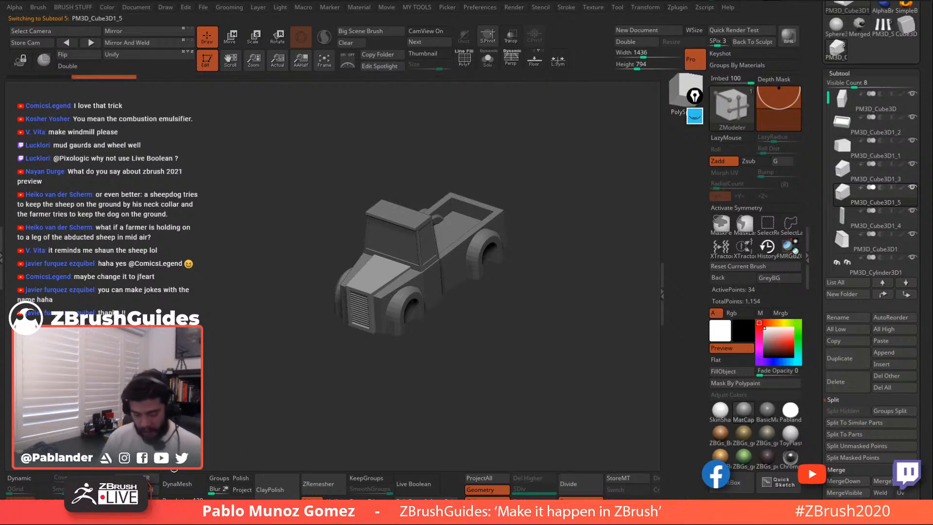
key(w)
shift+drag(500, 163, 502, 197)
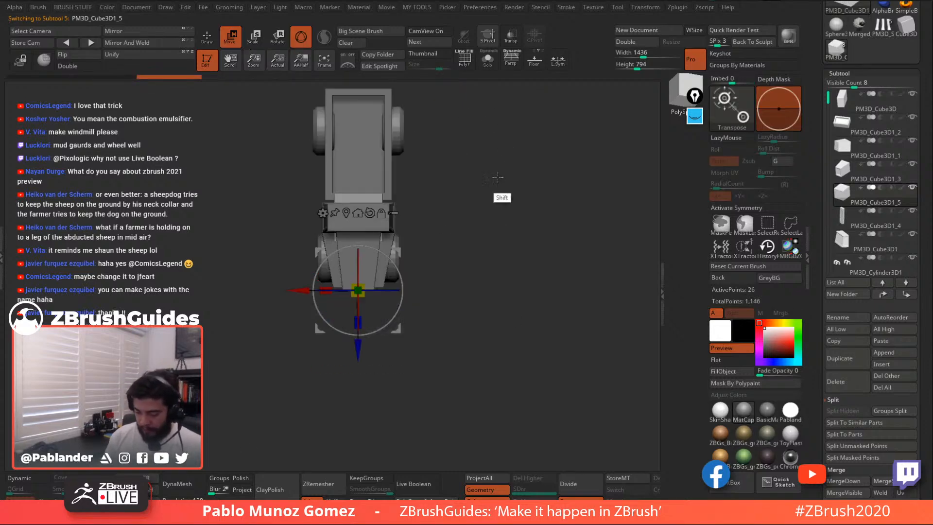
mouse_move(357, 346)
mouse_down()
mouse_move(358, 270)
mouse_move(363, 361)
mouse_up()
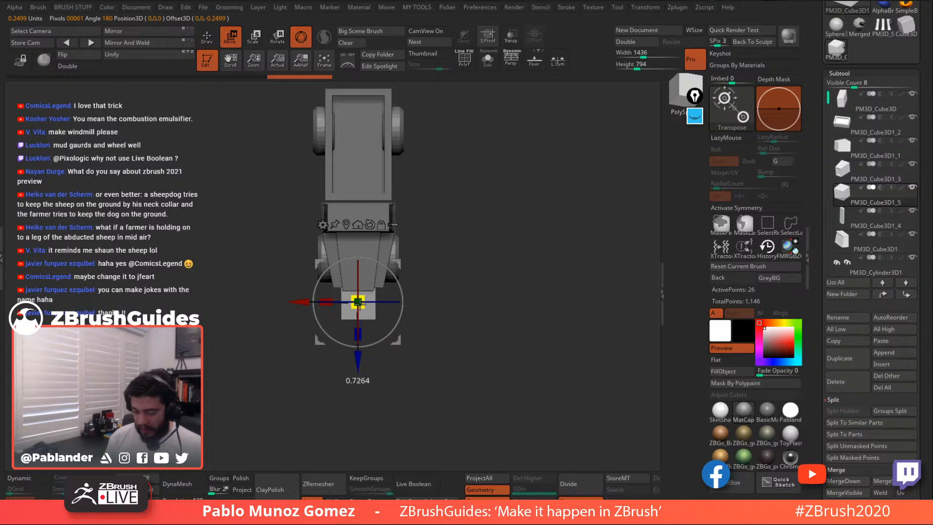
Stretch the cube along X and flatten it into a front bumper bar, lowering it toward the base of the grille
drag(326, 301, 361, 319)
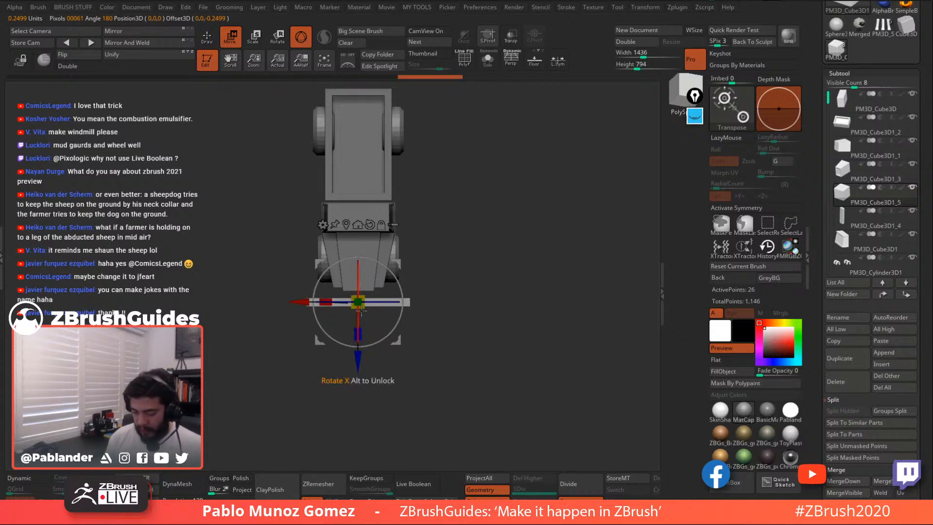
drag(460, 296, 540, 239)
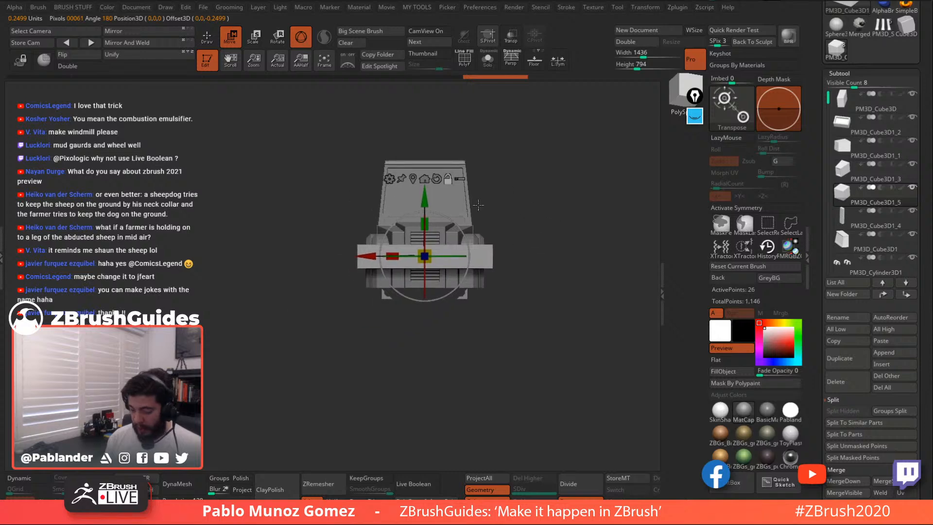
drag(425, 196, 425, 226)
Thicken the bumper bar slightly along Z and shorten it along X to fit the truck's front
mouse_move(494, 185)
mouse_down()
mouse_move(543, 206)
mouse_move(477, 284)
mouse_move(422, 280)
mouse_up()
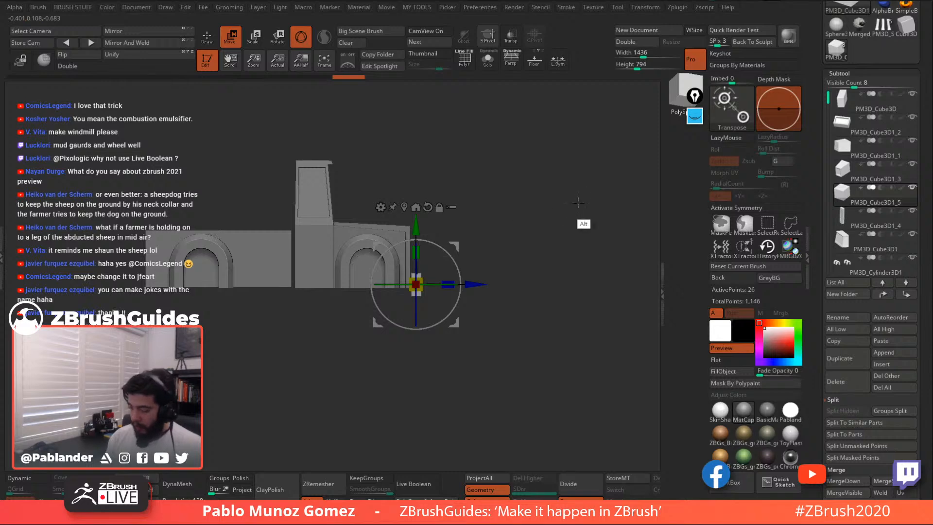
alt+drag(579, 203, 559, 254)
drag(486, 257, 484, 255)
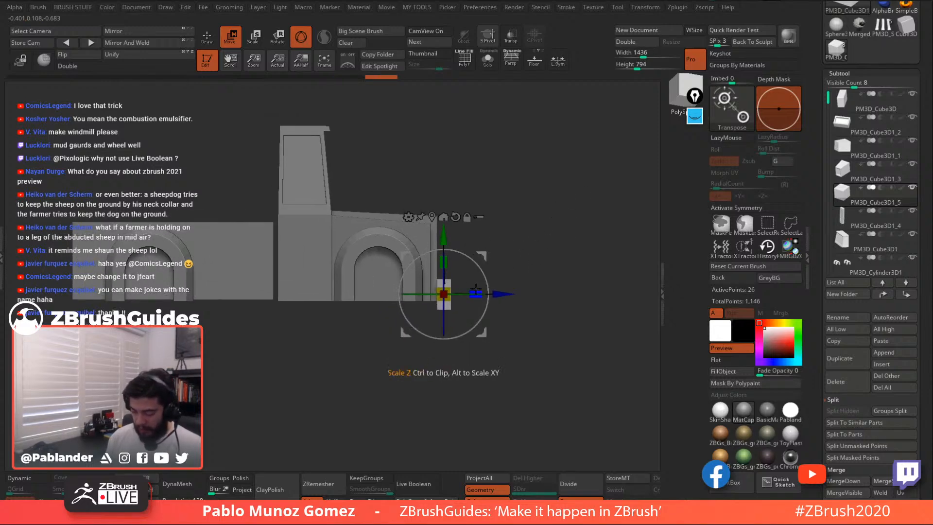
drag(476, 291, 477, 292)
drag(535, 240, 523, 289)
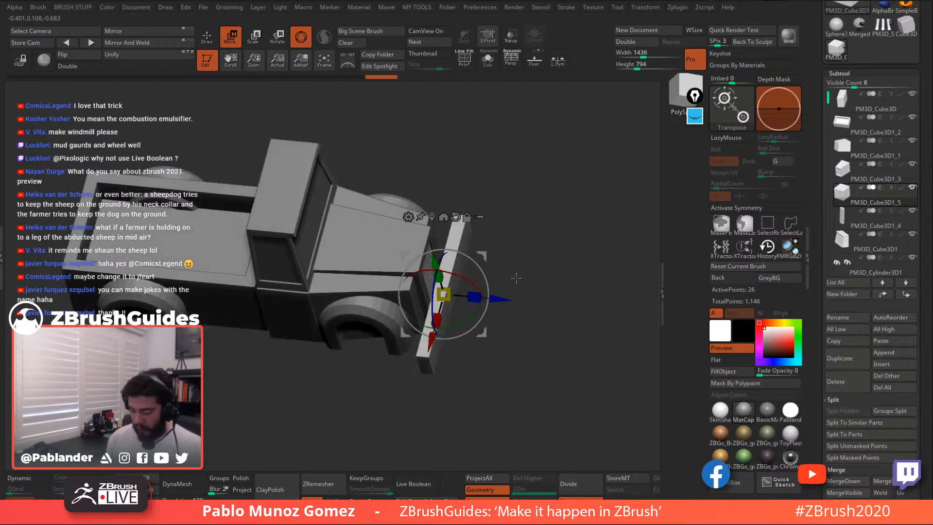
drag(437, 318, 444, 304)
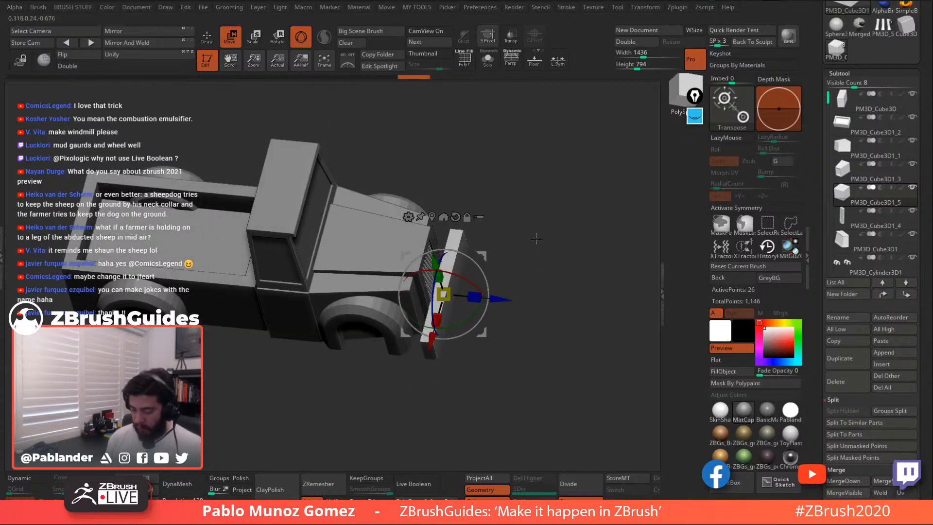
Move the bumper bar back along Z so it sits against the front of the truck
drag(537, 239, 538, 263)
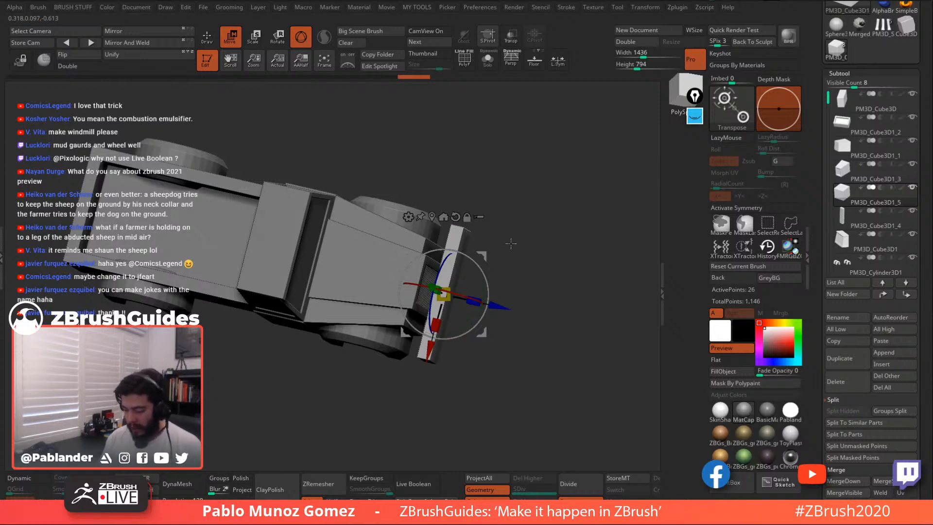
mouse_move(510, 243)
mouse_down()
mouse_move(546, 252)
mouse_move(527, 294)
mouse_move(532, 283)
mouse_move(517, 300)
mouse_move(505, 293)
mouse_up()
shift+drag(551, 273, 563, 183)
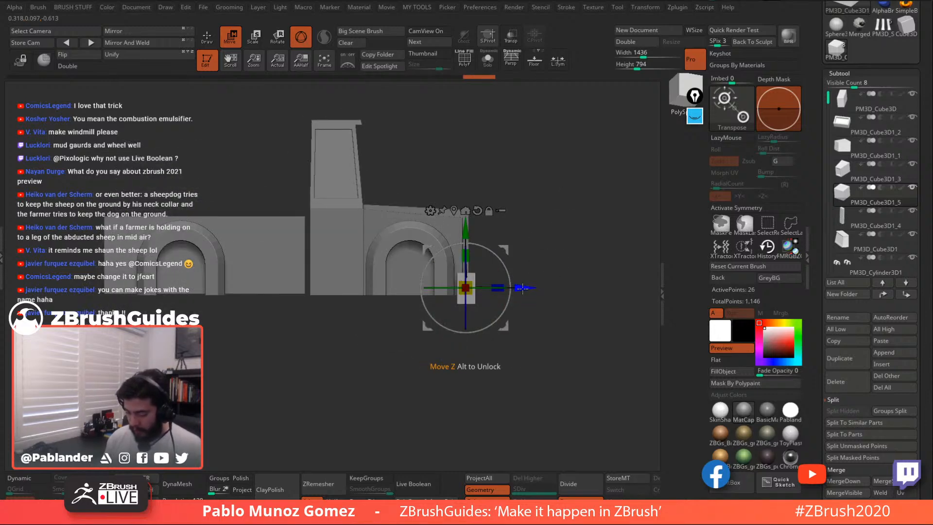
drag(546, 250, 544, 335)
Widen the bumper bar slightly along X and isolate it in Solo mode with PolyFrame display on
key(q)
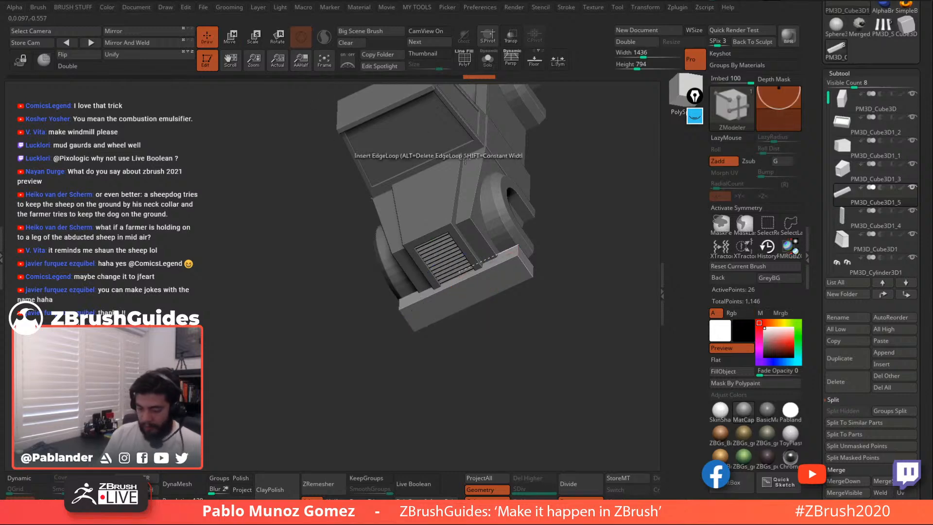
mouse_move(515, 272)
shift+mouse_down()
mouse_move(513, 231)
mouse_move(509, 298)
mouse_move(547, 276)
mouse_move(529, 241)
shift+mouse_up()
key(w)
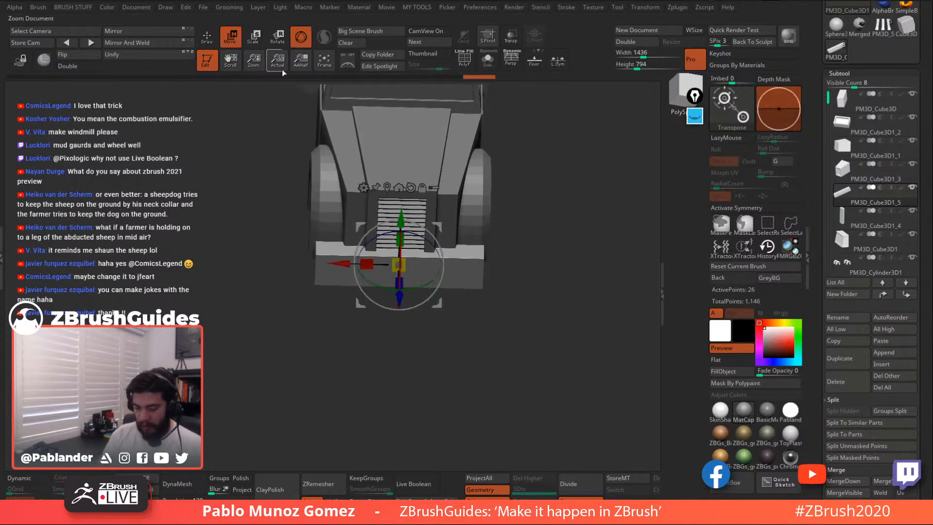
drag(407, 236, 356, 264)
mouse_move(521, 236)
mouse_down()
mouse_move(531, 241)
mouse_move(525, 266)
mouse_move(532, 241)
mouse_up()
click(488, 67)
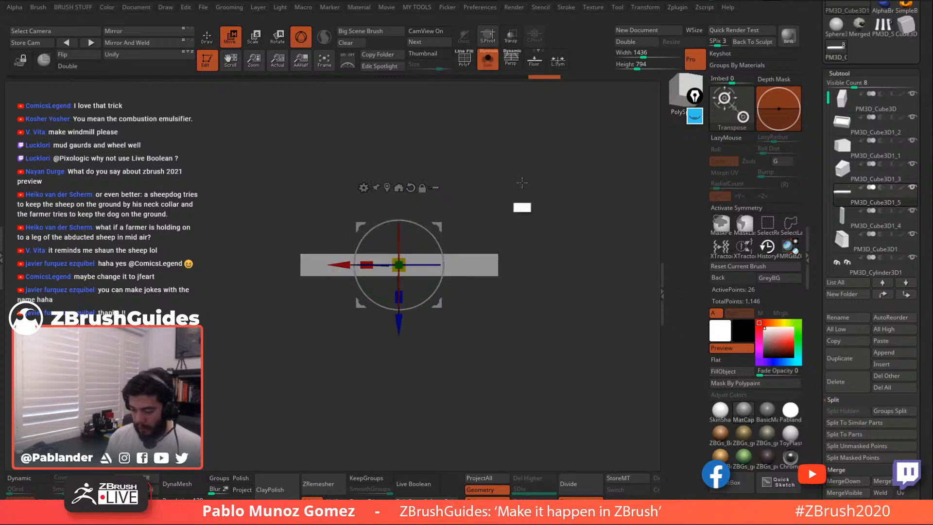
click(464, 58)
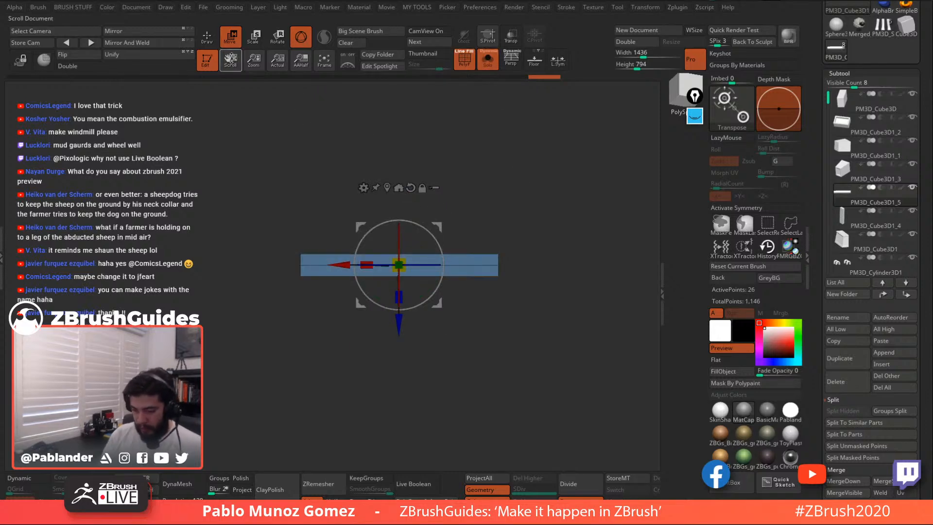
Turn on X symmetry and insert three mirrored pairs of edge loops across the length of the bumper with ZModeler
key(q)
key(space)
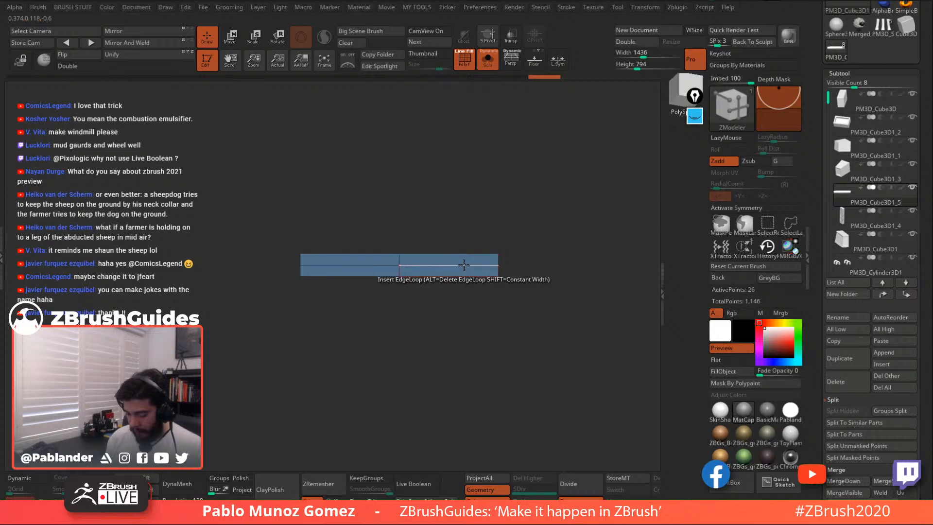
key(space)
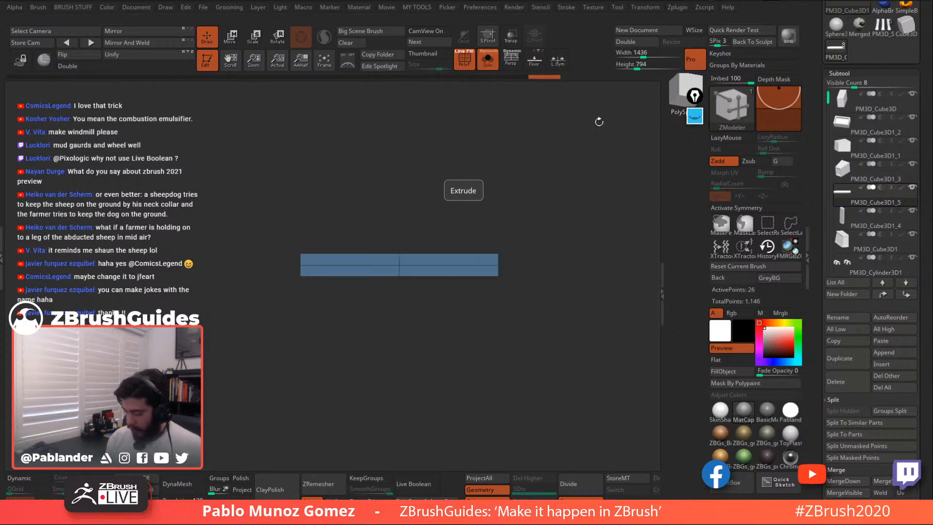
key(x)
click(474, 264)
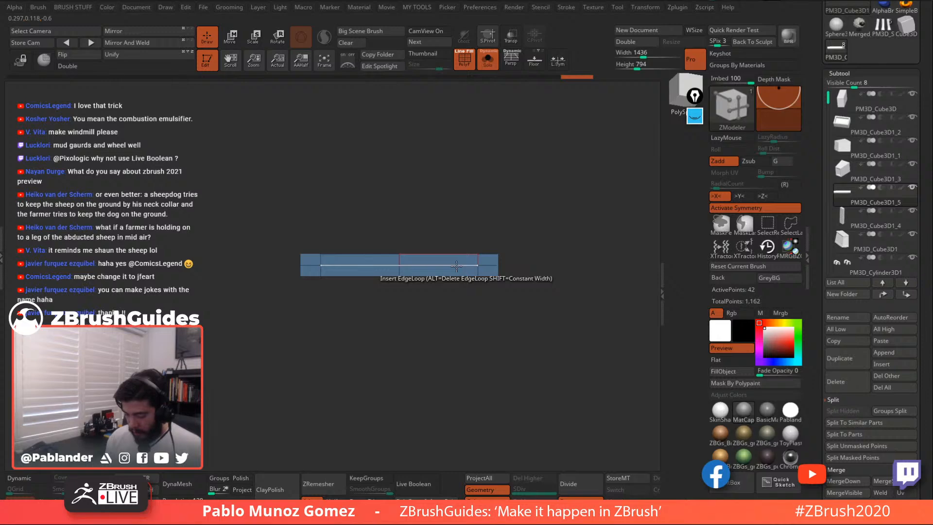
click(457, 265)
click(433, 266)
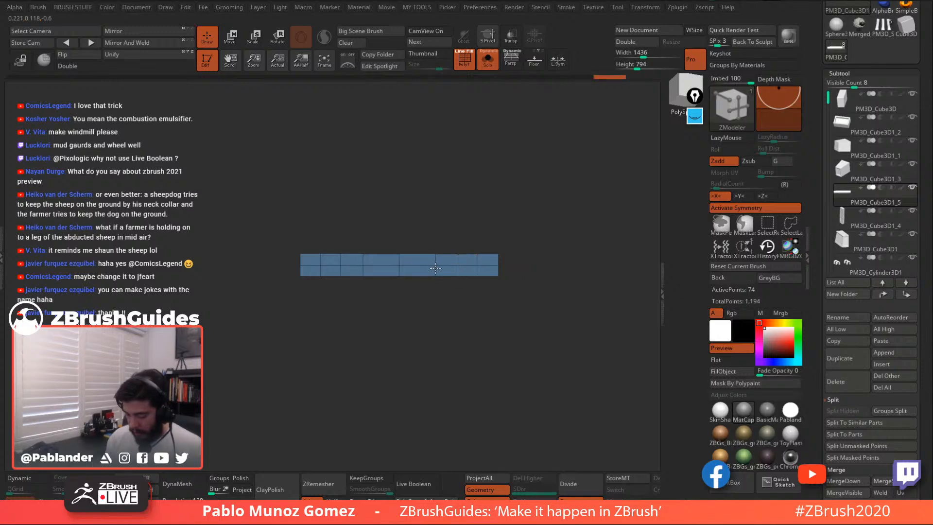
Turn off symmetry, apply a Bend Curve deformer with extra curve points to the bumper, and leave Solo mode
key(w)
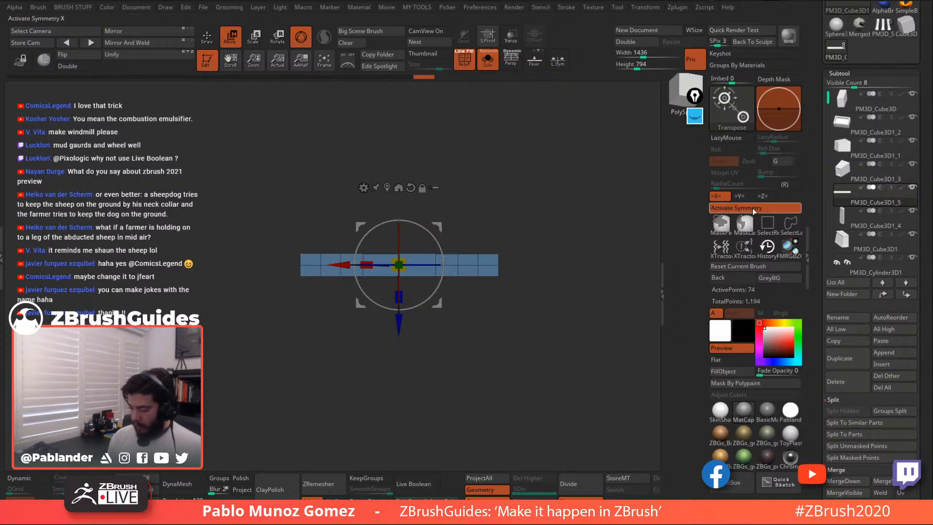
key(x)
click(363, 187)
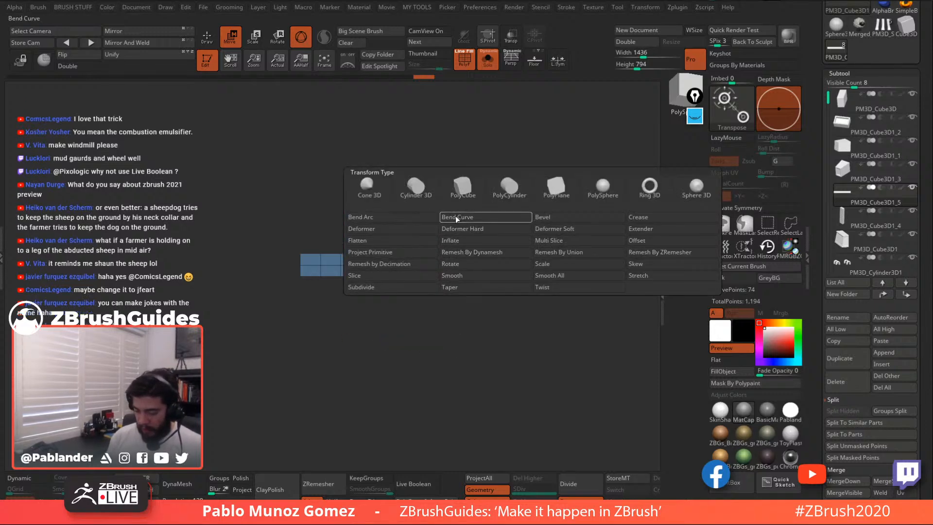
click(477, 218)
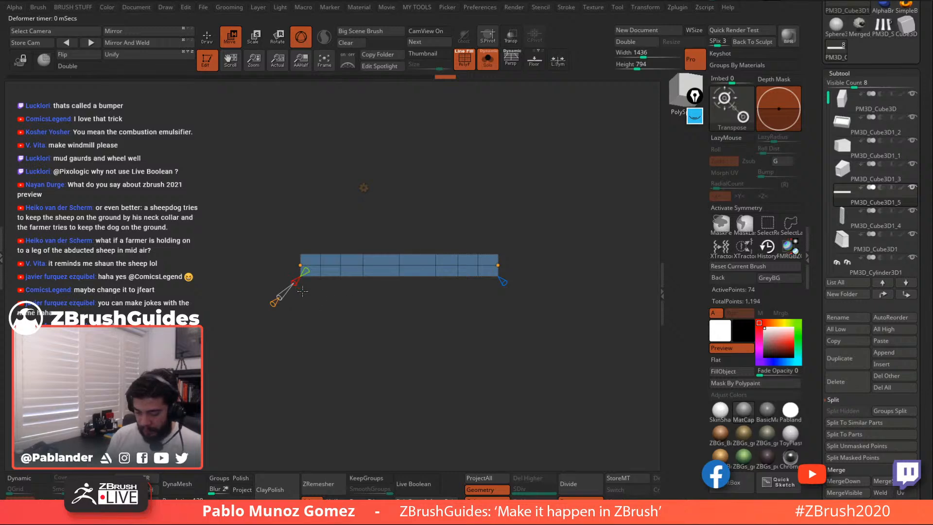
click(275, 300)
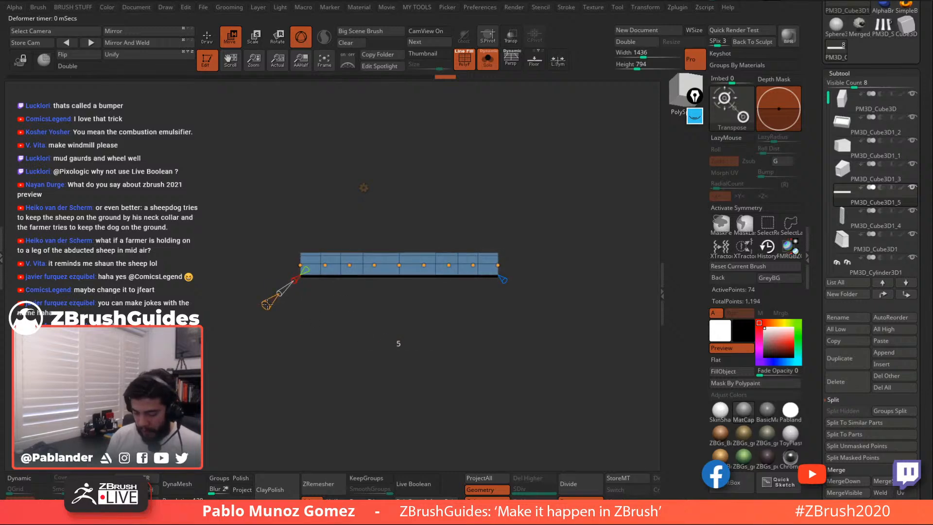
click(487, 60)
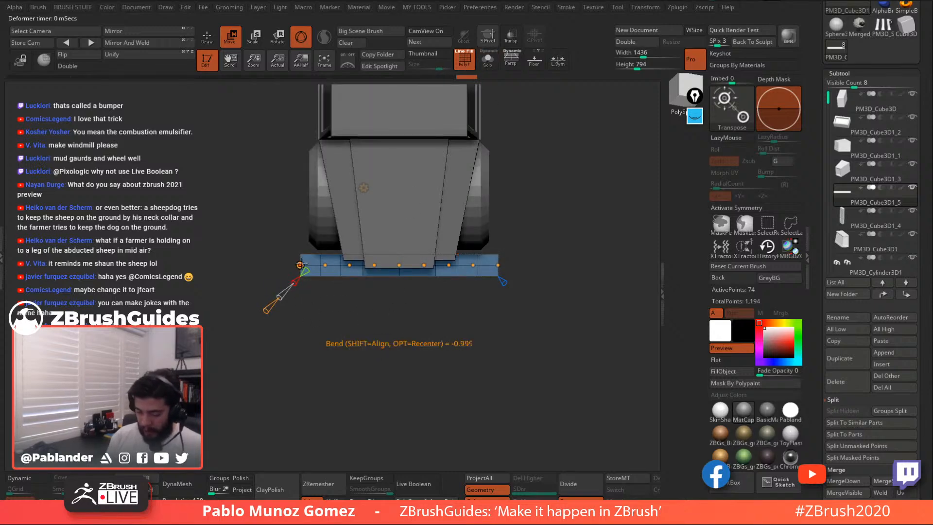
Bend one end of the front bumper back toward the wheel arch with the outer curve points and accept the deformer
drag(300, 264, 303, 253)
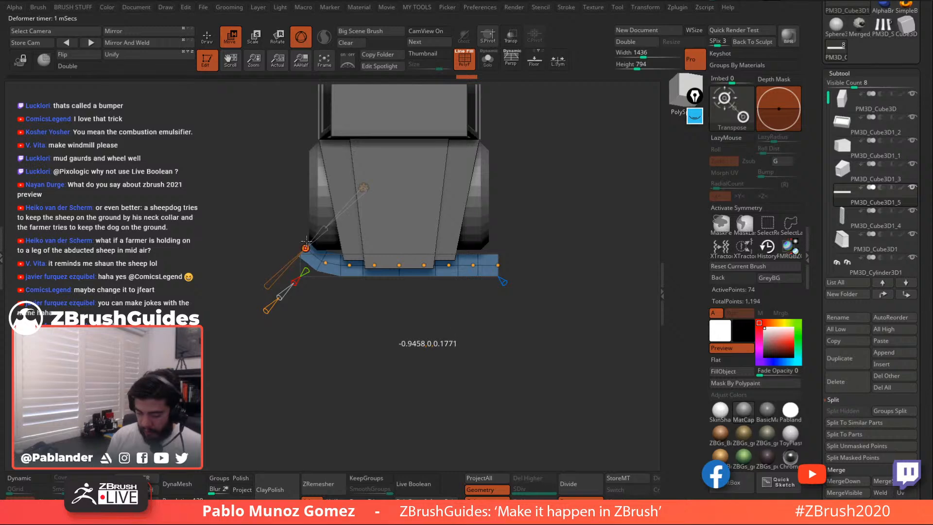
drag(349, 275, 324, 262)
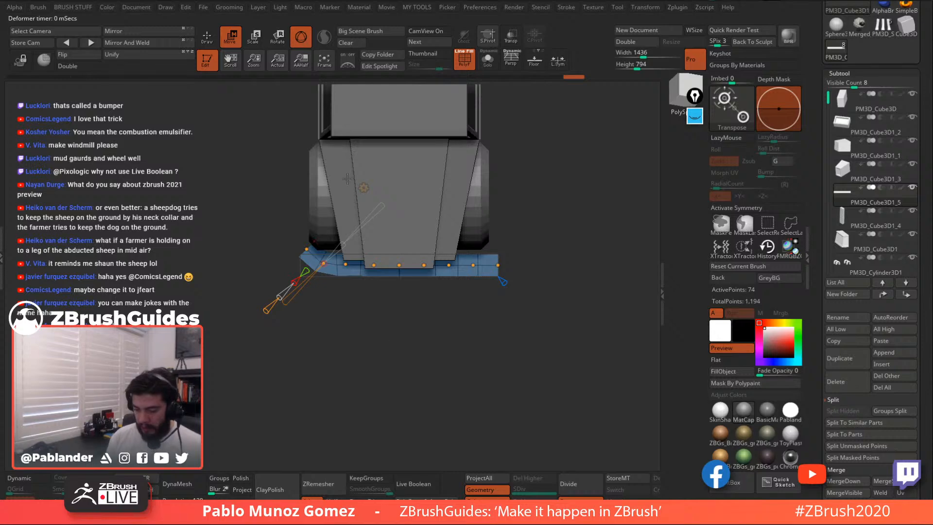
click(364, 188)
click(543, 187)
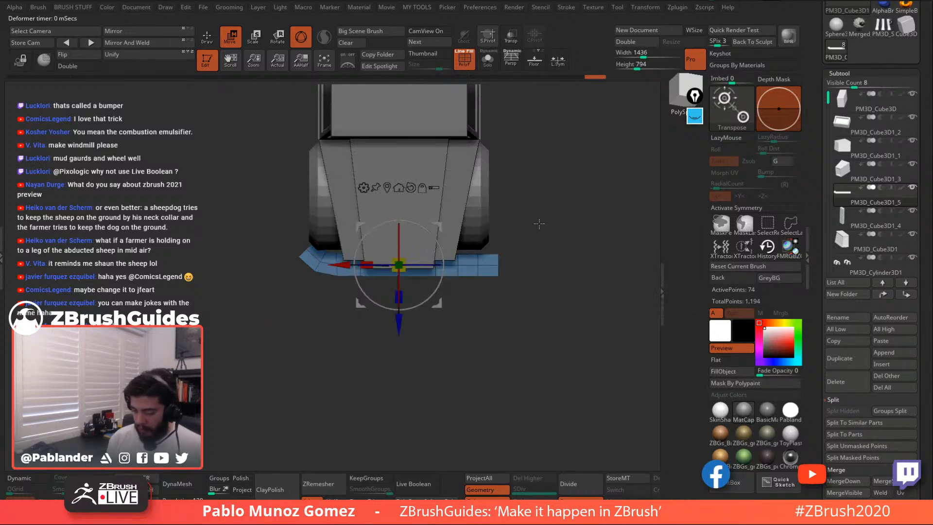
Duplicate the bumper, move the copy along Z to the rear of the truck, and rotate it to face backward
drag(517, 210, 554, 254)
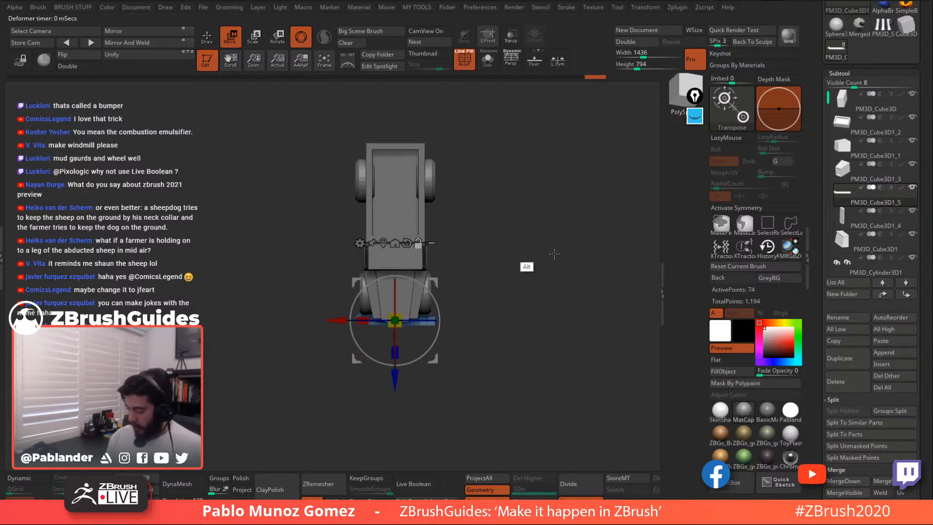
click(847, 359)
drag(396, 382, 413, 210)
alt+drag(452, 172, 456, 217)
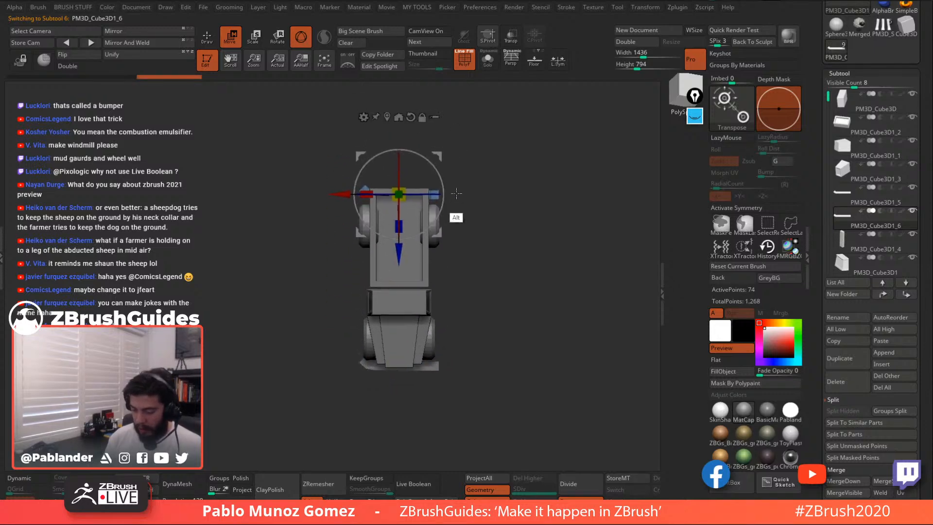
drag(415, 152, 358, 314)
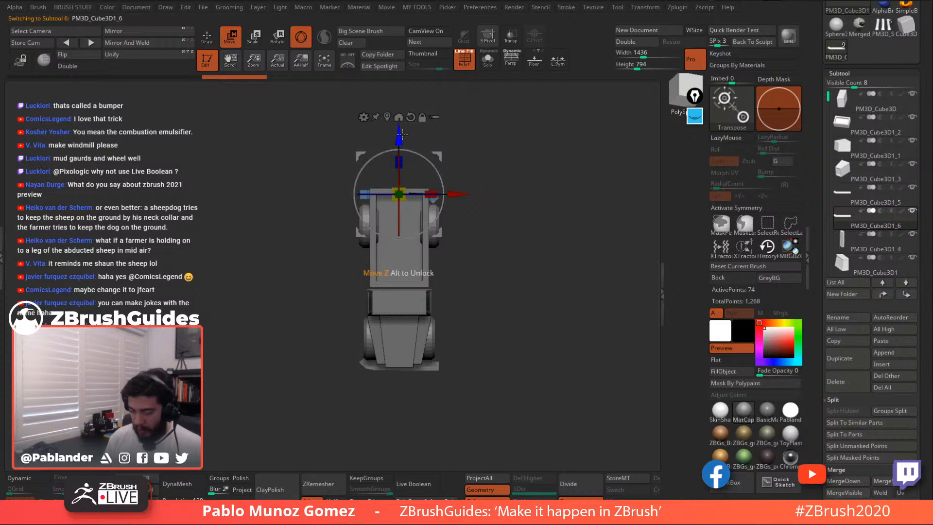
drag(401, 136, 402, 132)
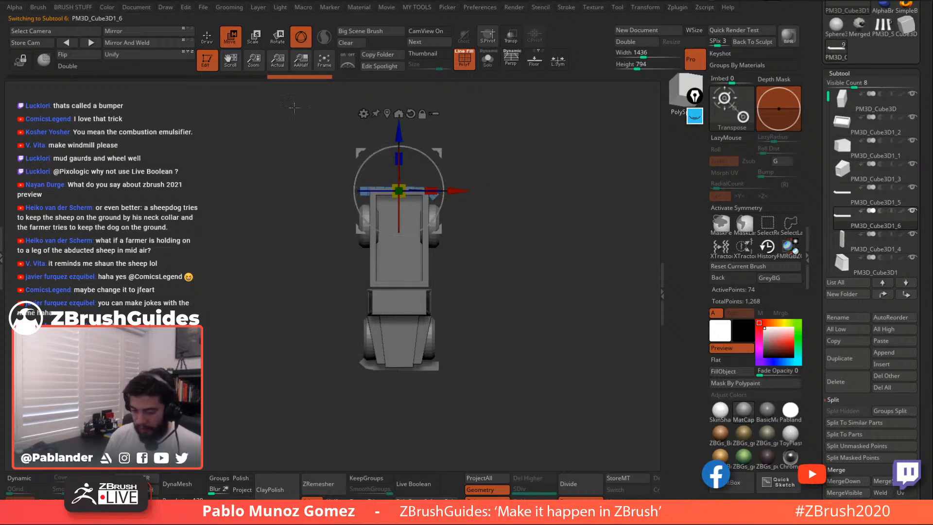
Mirror and Weld the rear bumper into a straight bar and shorten it along X to fit the cargo bed
click(141, 48)
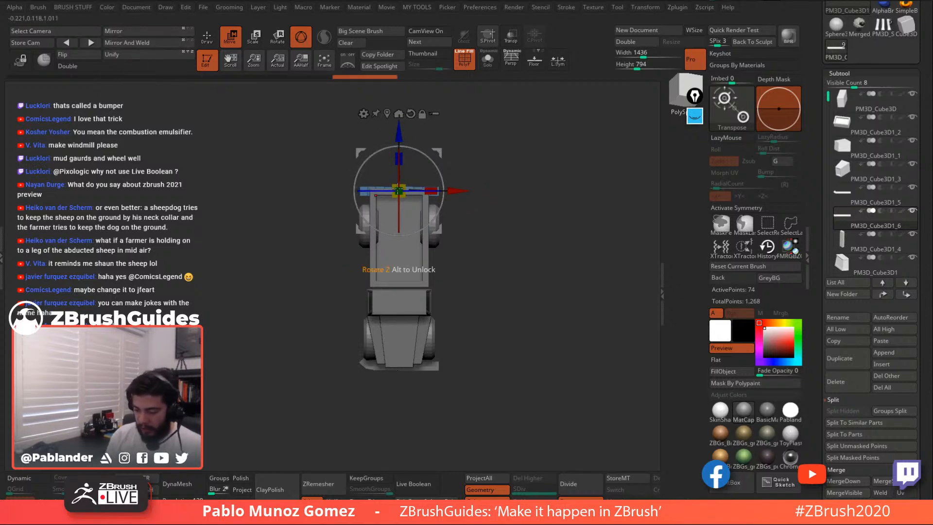
ctrl+right_drag(445, 182, 421, 187)
drag(422, 187, 421, 186)
ctrl+right_drag(430, 204, 440, 270)
alt+right_drag(439, 270, 457, 225)
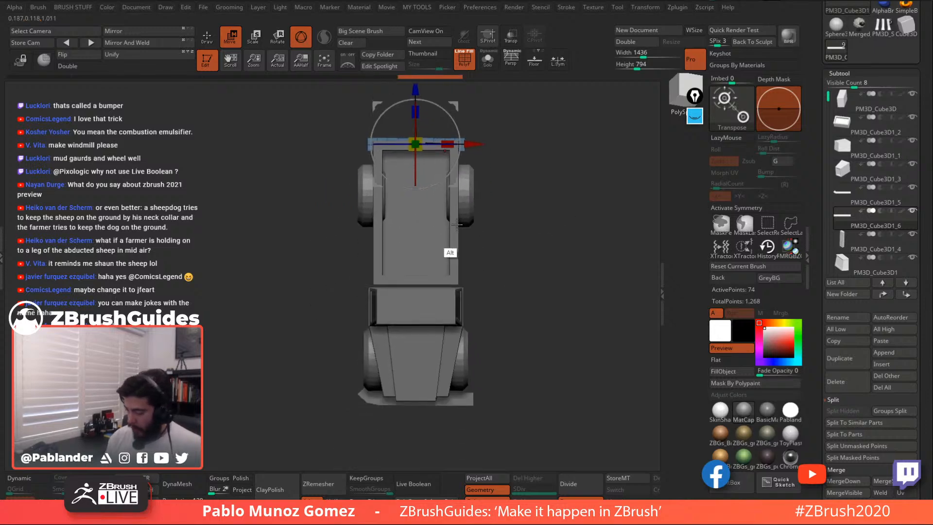
Mirror and Weld the front bumper so both ends curve back, and turn off PolyFrame display
click(875, 200)
click(140, 45)
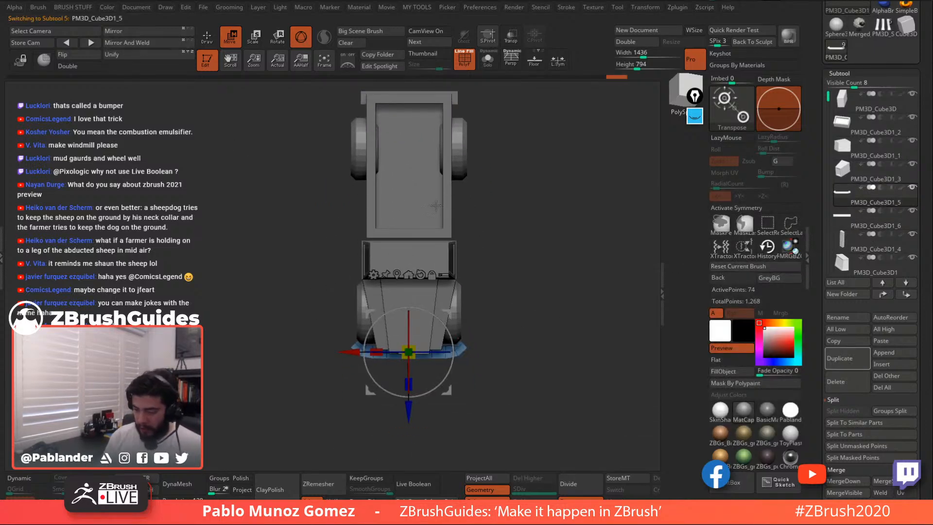
click(207, 38)
mouse_move(525, 309)
right_down()
mouse_move(520, 218)
mouse_move(532, 243)
mouse_move(558, 235)
mouse_move(493, 307)
right_up()
click(465, 61)
right_drag(559, 267, 588, 223)
Stretch the rear bumper along Z and shift it slightly forward beneath the cargo bed
alt+click(530, 256)
alt+right_drag(595, 274, 433, 174)
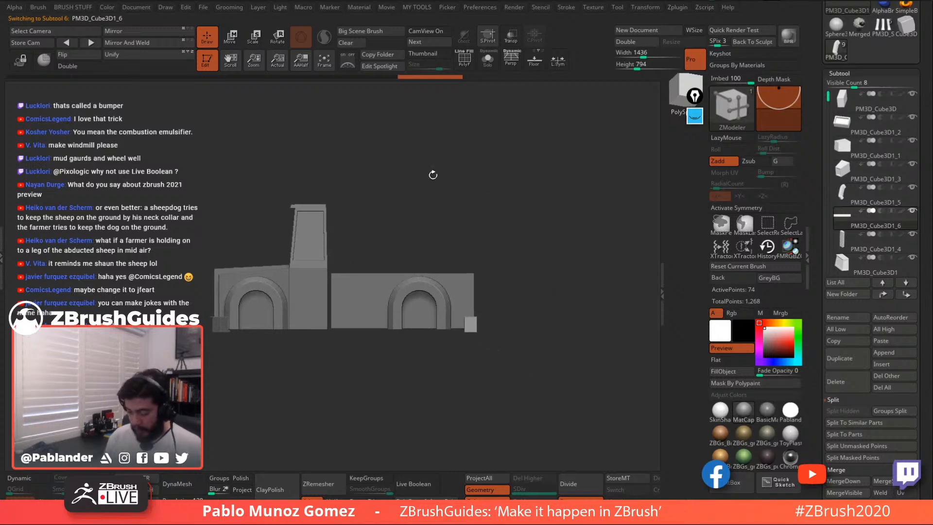
click(238, 41)
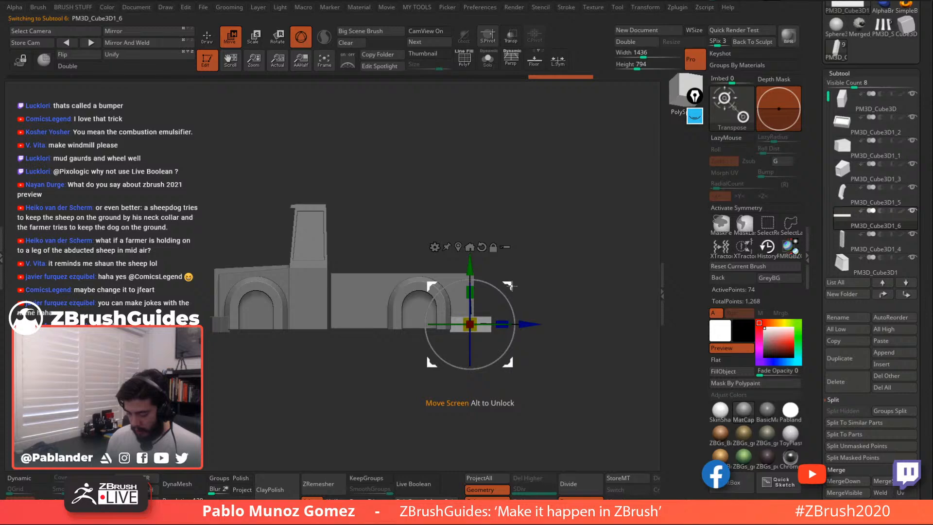
right_drag(509, 285, 543, 296)
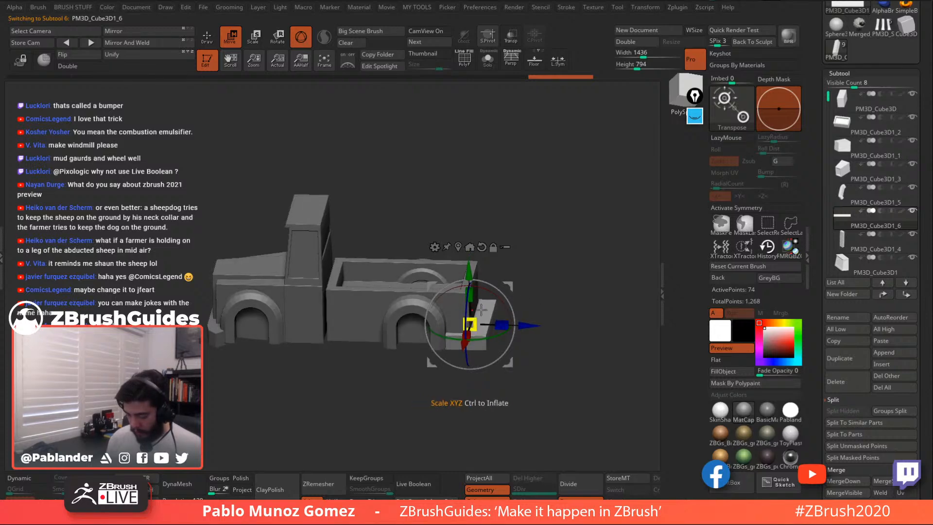
drag(529, 325, 521, 325)
right_drag(546, 268, 545, 287)
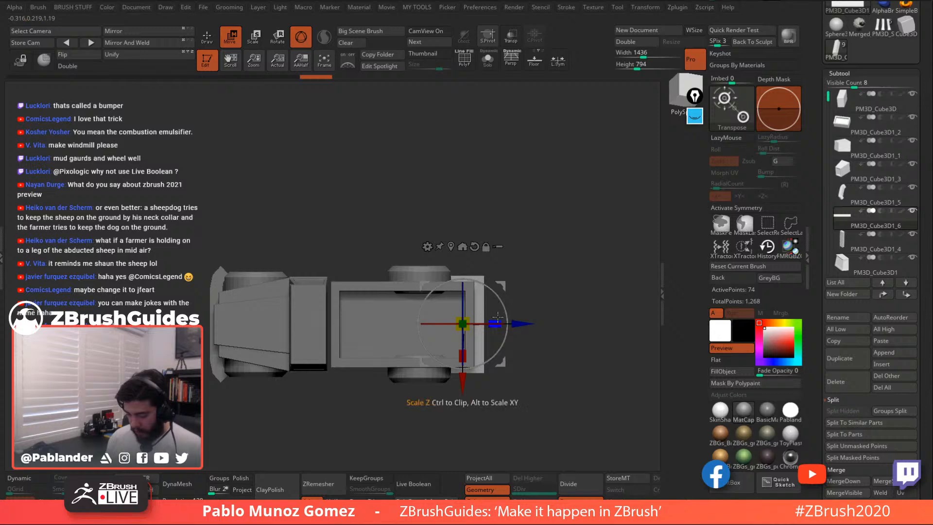
Extend the rear bumper along Z into a long slab under the whole cargo bed and raise it slightly
drag(498, 317, 469, 324)
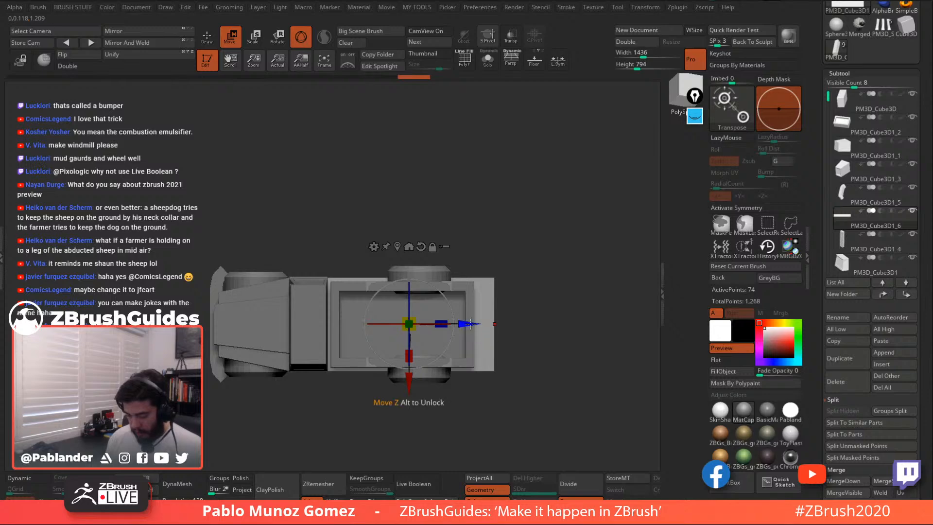
shift+right_drag(470, 324, 446, 285)
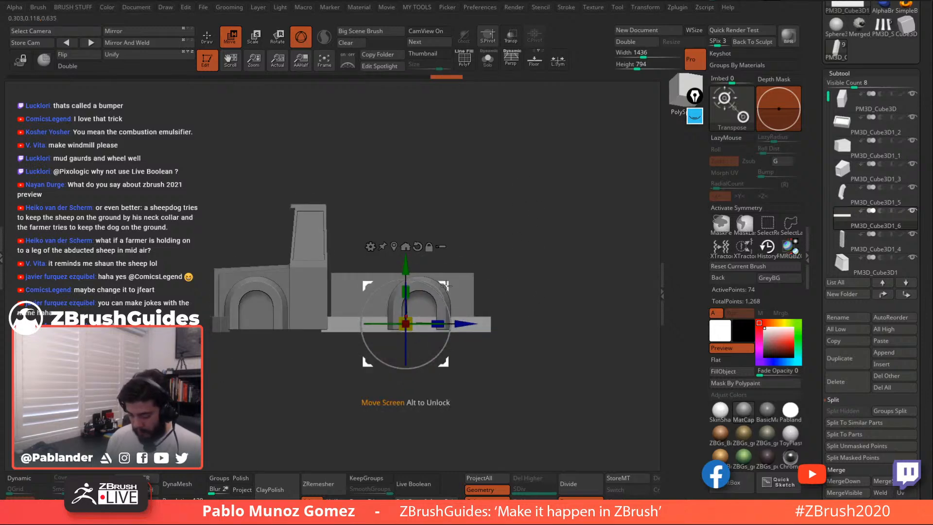
drag(446, 285, 446, 283)
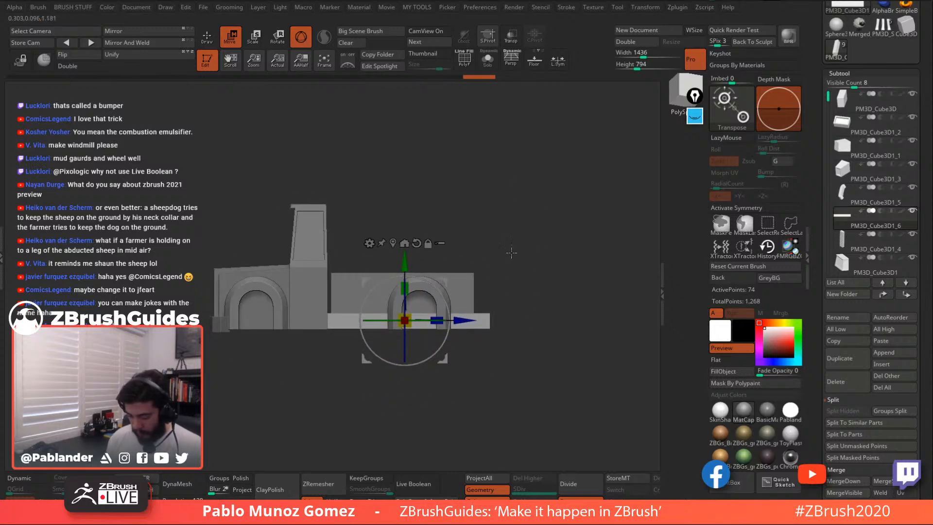
right_drag(515, 265, 543, 292)
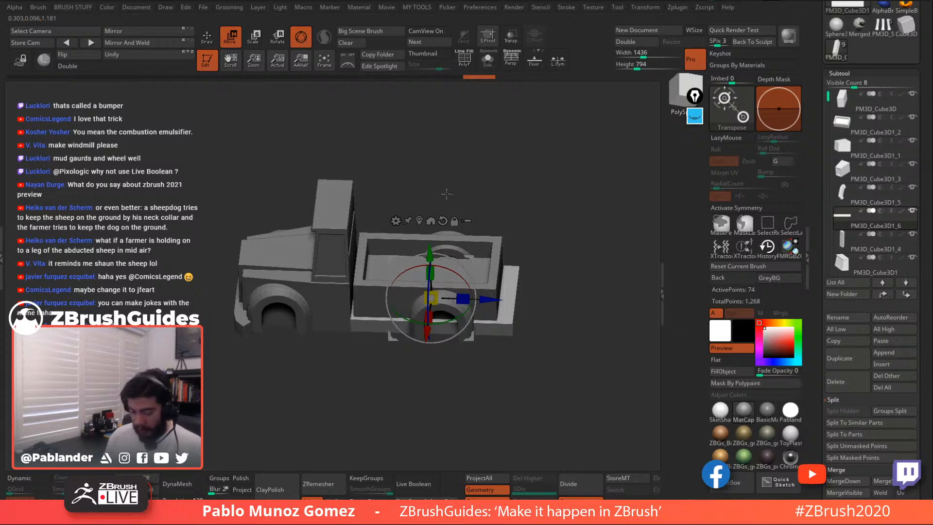
click(210, 41)
Append a Sphere3D subtool to the truck and make it the active subtool
mouse_move(543, 279)
mouse_down()
mouse_move(536, 261)
mouse_move(563, 232)
mouse_move(564, 253)
mouse_move(528, 292)
mouse_move(579, 249)
mouse_move(519, 318)
mouse_move(529, 274)
mouse_move(536, 284)
mouse_move(512, 310)
mouse_move(447, 326)
mouse_move(461, 316)
mouse_move(511, 199)
mouse_up()
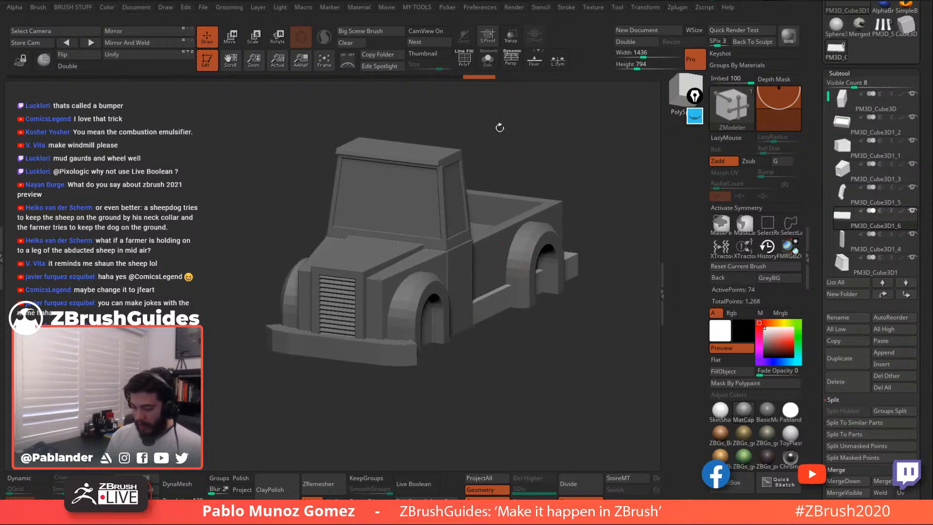
alt+drag(509, 372, 508, 338)
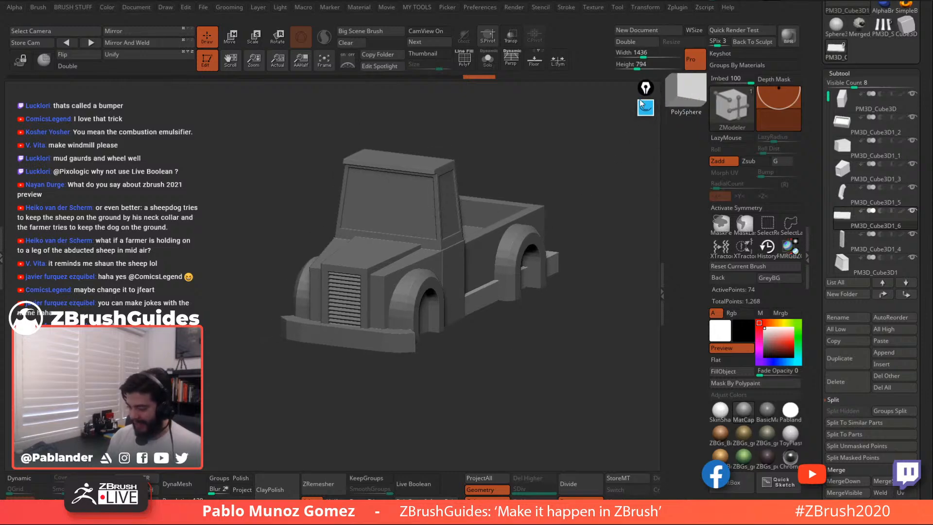
drag(587, 215, 561, 305)
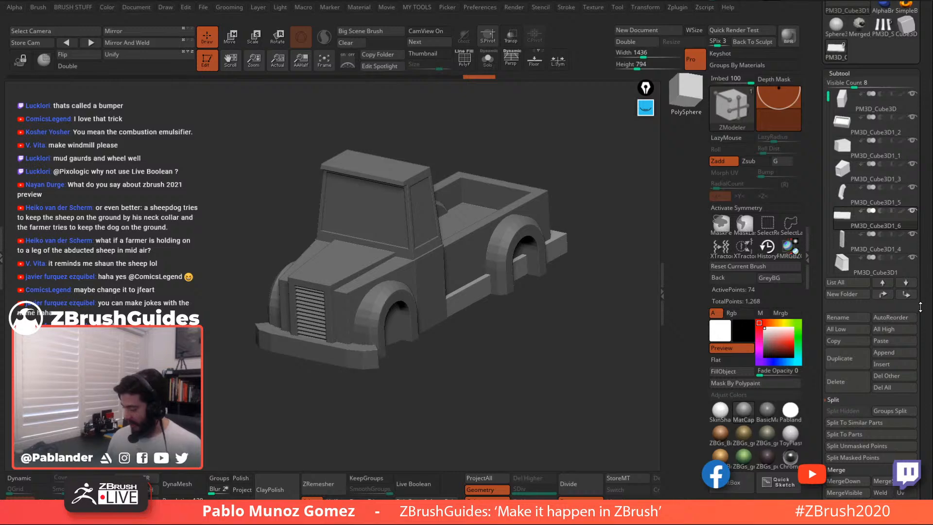
drag(922, 303, 917, 262)
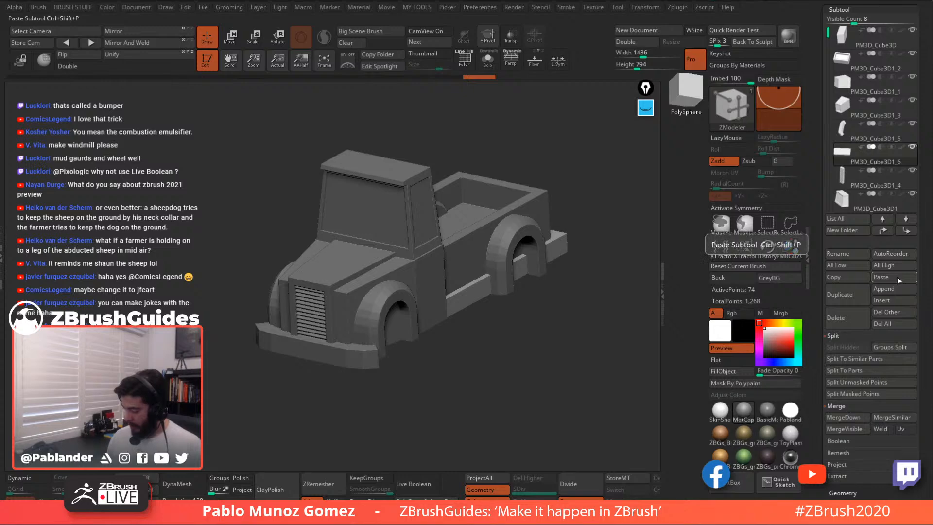
click(895, 289)
click(604, 292)
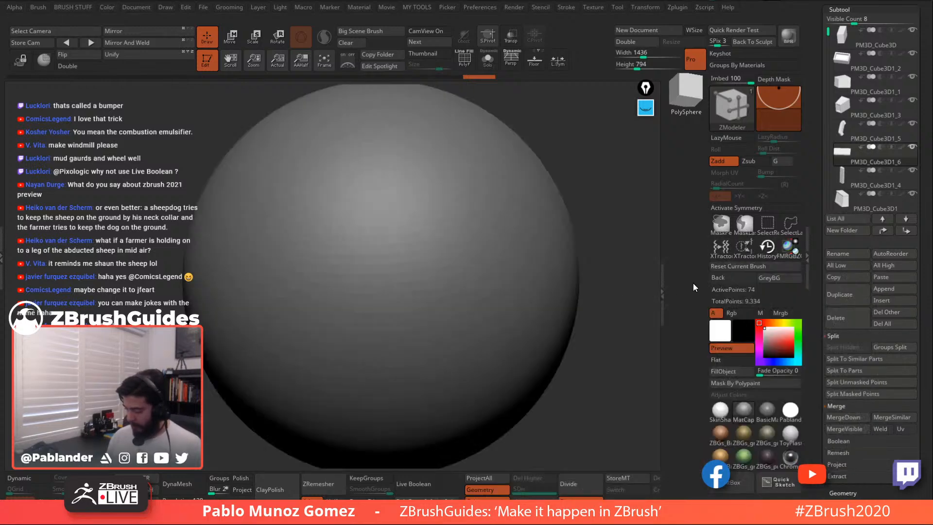
alt+click(546, 250)
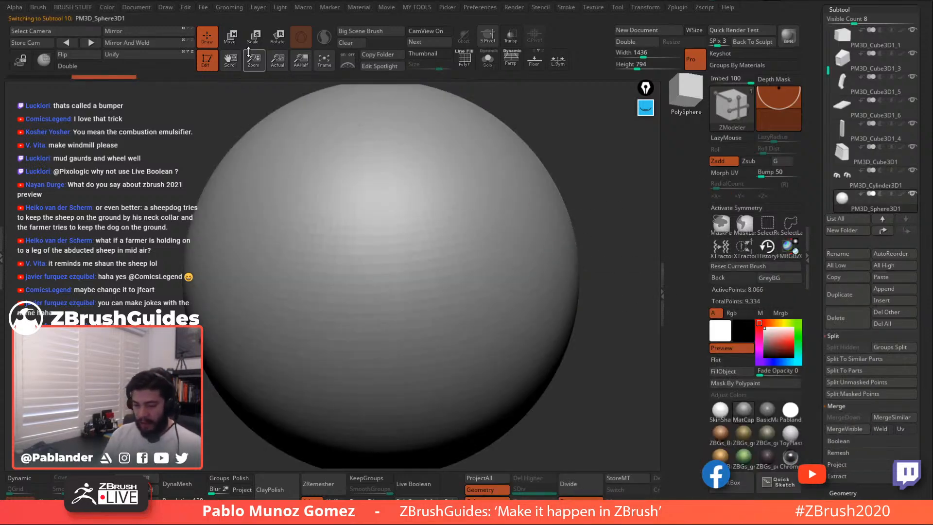
Replace the appended sphere with a low-resolution PolySphere primitive using the gizmo's transform types
click(231, 37)
click(345, 202)
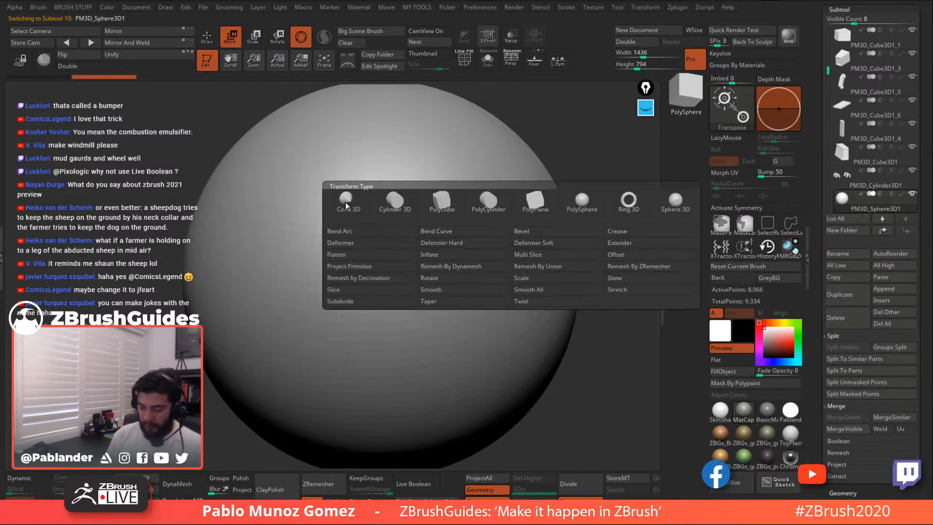
click(587, 211)
ctrl+right_drag(554, 239, 507, 138)
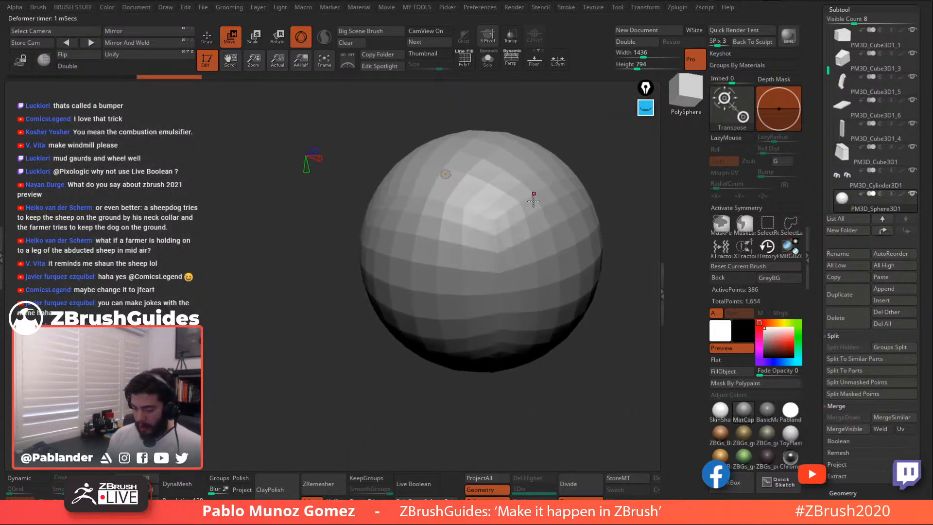
Lower the PolySphere to 4 divisions on each axis and return to the standard Gizmo 3D
right_drag(533, 198, 514, 217)
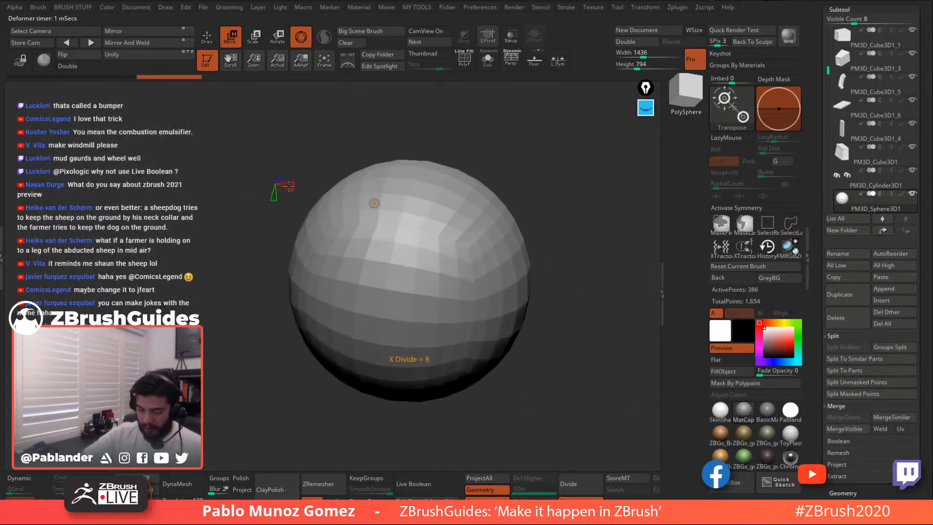
drag(290, 186, 287, 183)
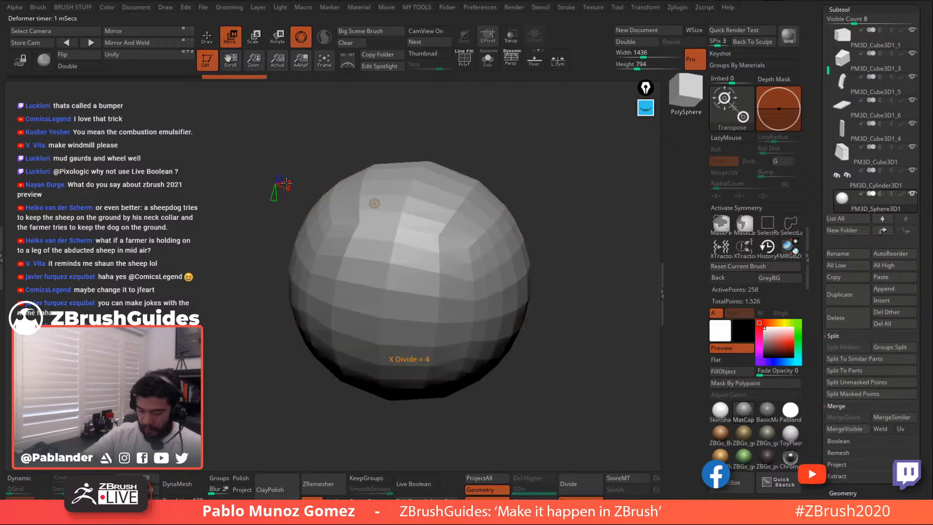
right_drag(311, 147, 300, 179)
drag(272, 228, 271, 230)
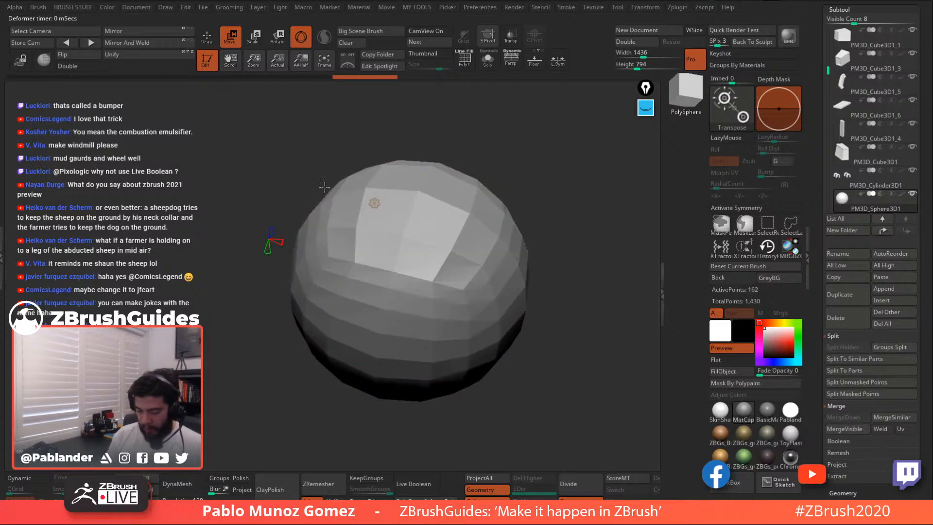
drag(324, 187, 608, 226)
drag(604, 267, 605, 267)
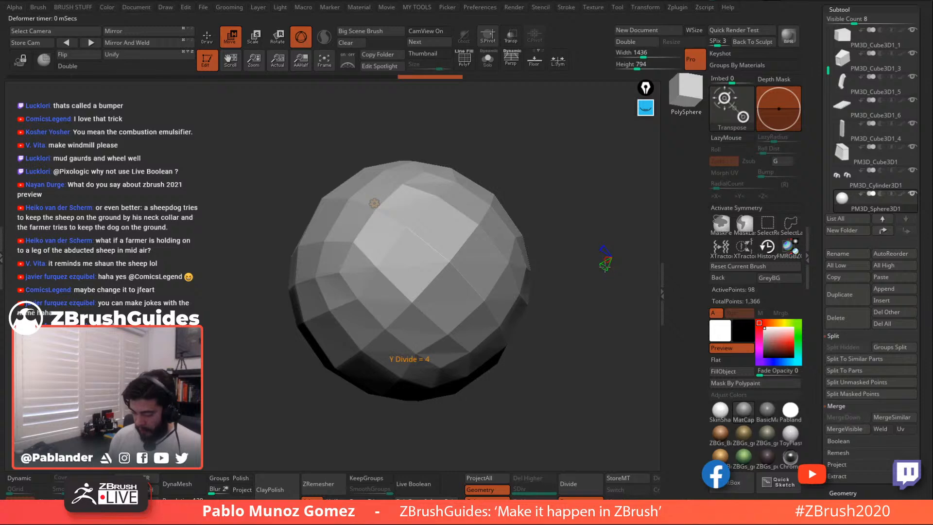
click(375, 204)
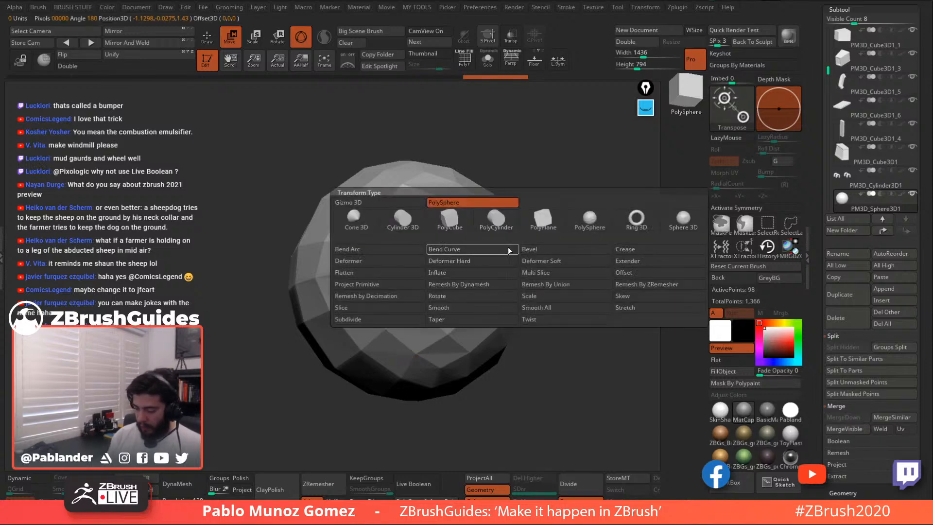
click(413, 209)
Scale the sphere down and move it along Z to sit in front of the truck's hood
alt+drag(561, 220, 531, 244)
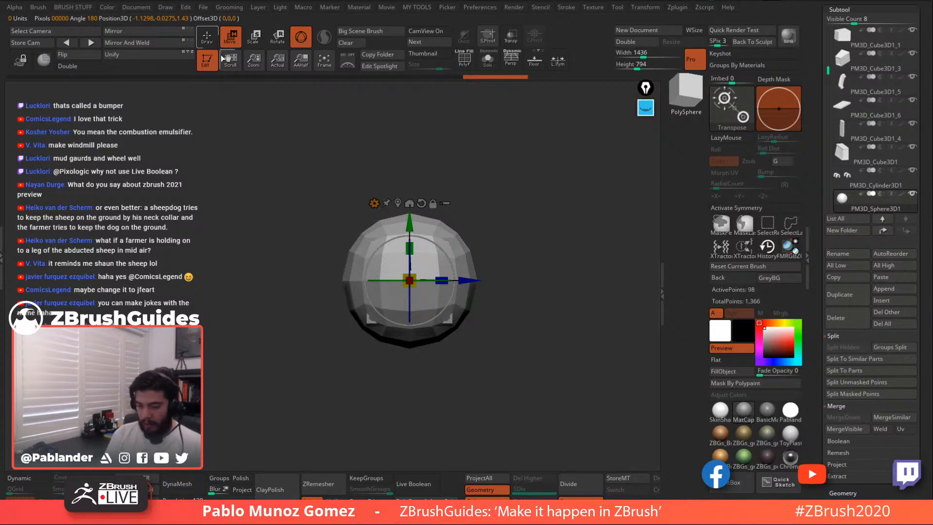
drag(410, 280, 394, 334)
drag(471, 281, 501, 280)
alt+drag(530, 242, 529, 371)
alt+drag(545, 291, 526, 295)
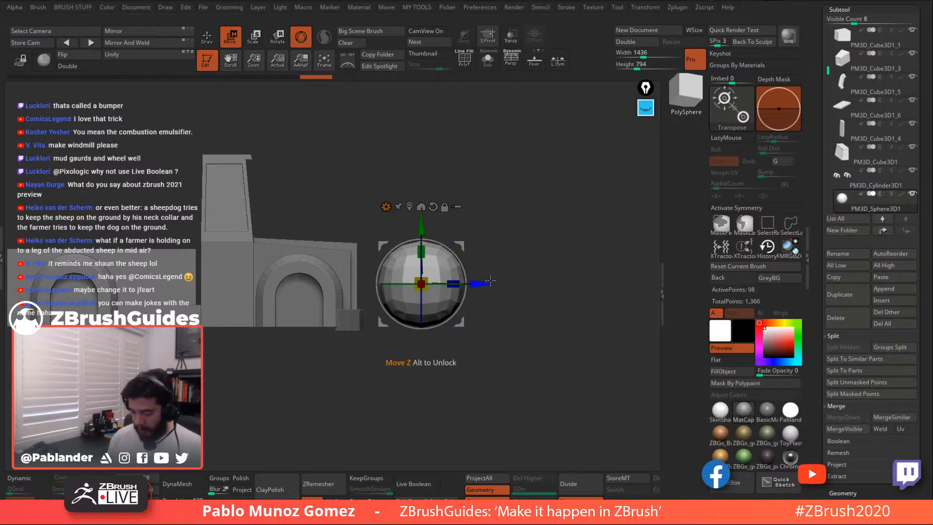
click(207, 38)
mouse_move(448, 189)
mouse_down()
mouse_move(462, 234)
mouse_move(530, 310)
mouse_up()
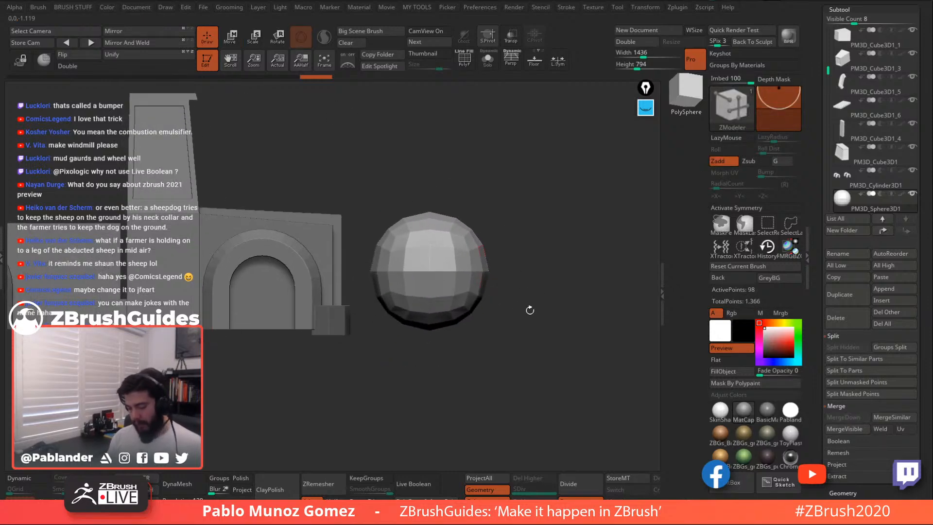
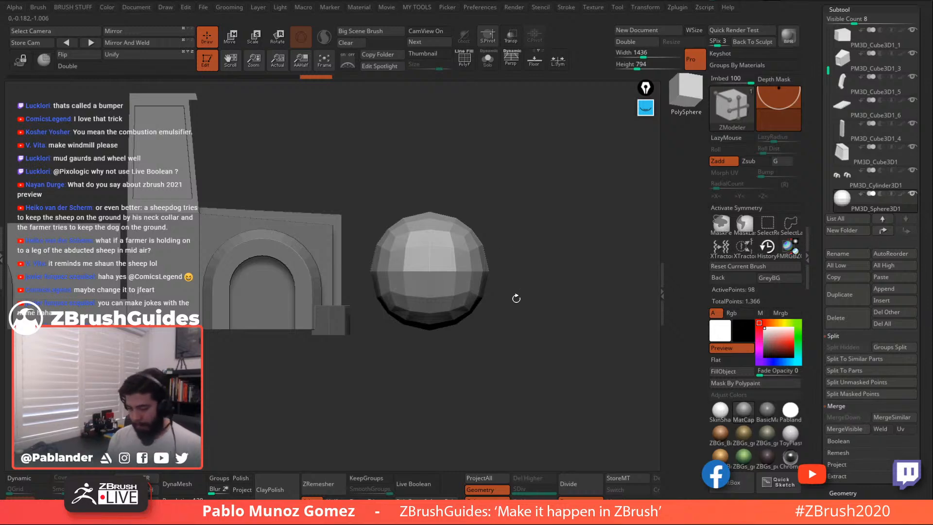
Duplicate the sphere and flatten the front half of the copy with the Flatten deformer
click(847, 294)
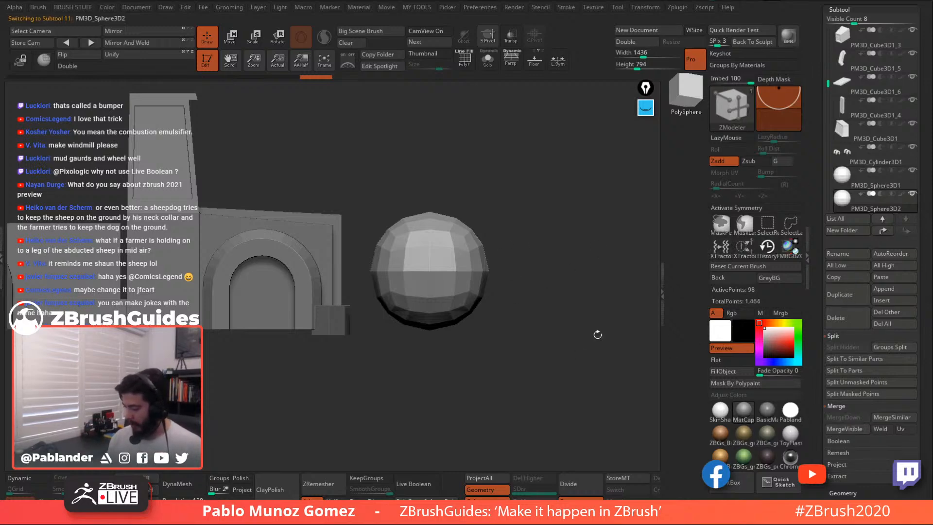
click(231, 38)
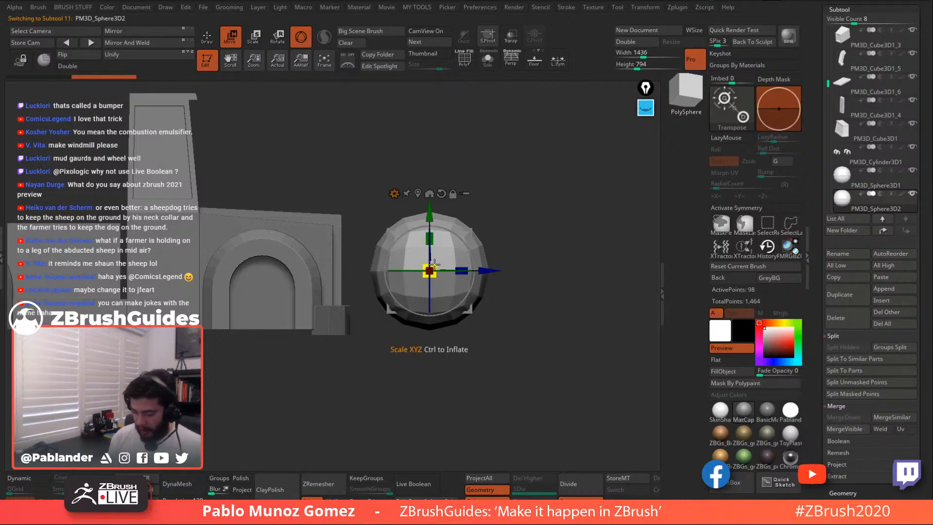
right_drag(434, 264, 519, 198)
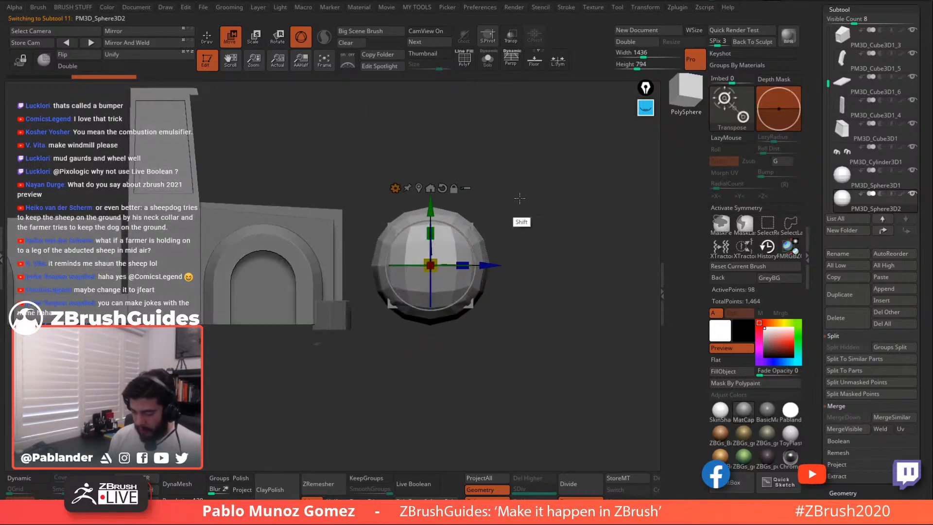
click(395, 188)
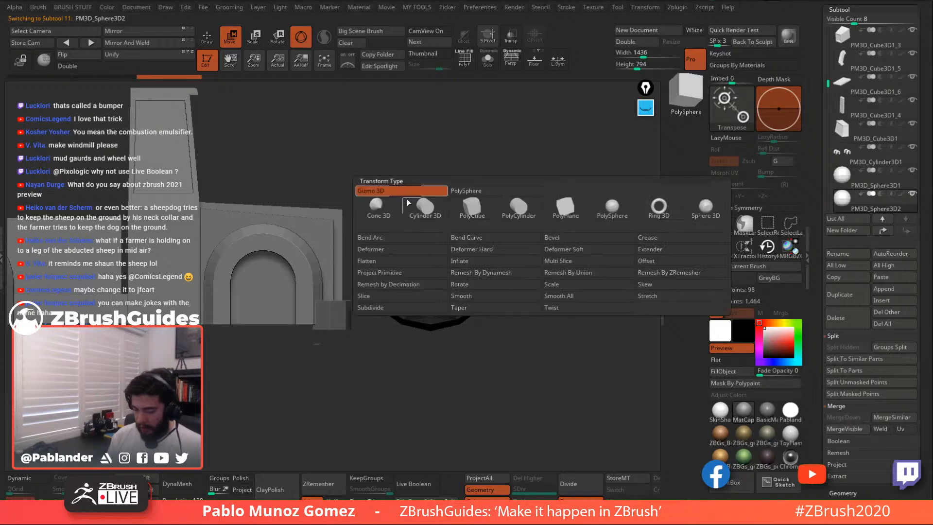
click(413, 261)
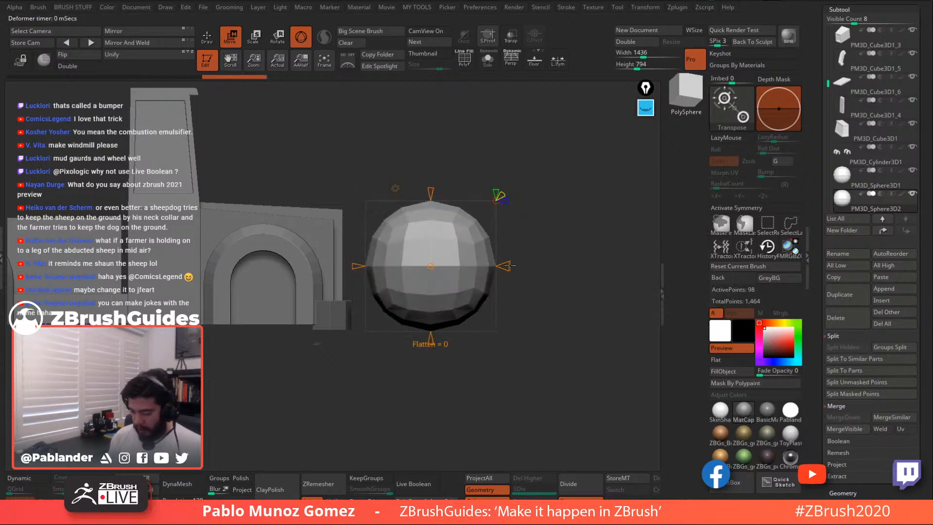
drag(426, 284, 422, 284)
click(395, 188)
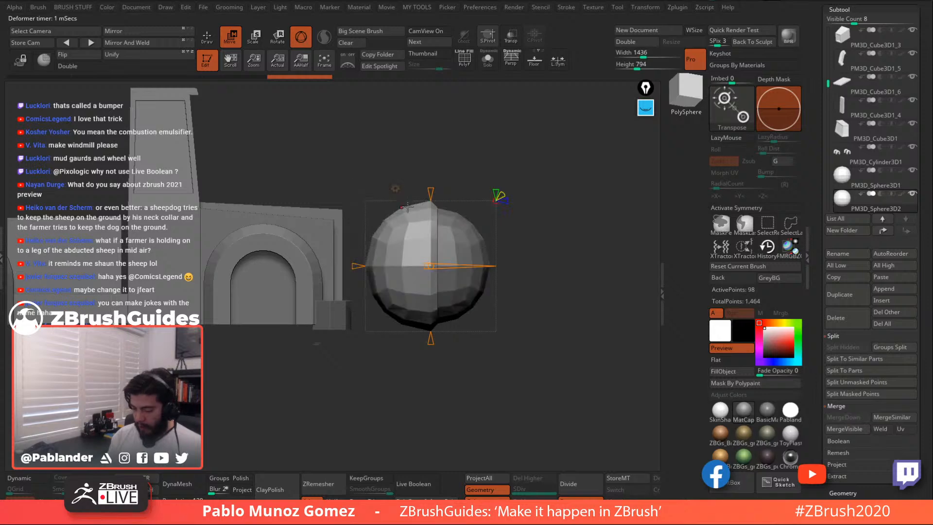
click(395, 188)
click(558, 190)
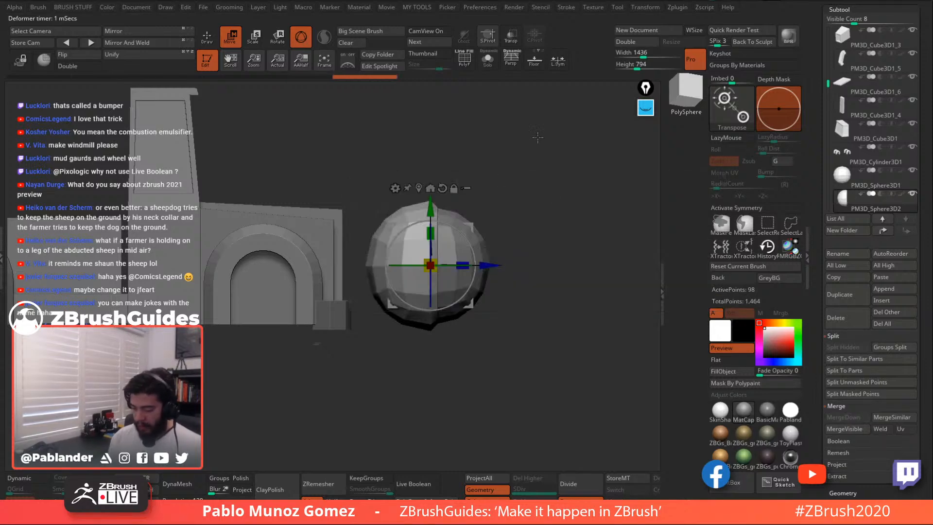
drag(506, 252, 522, 241)
key(q)
Set the subtool list's visible count to 10 and merge the original sphere down with its flattened copy
drag(583, 291, 612, 233)
click(880, 186)
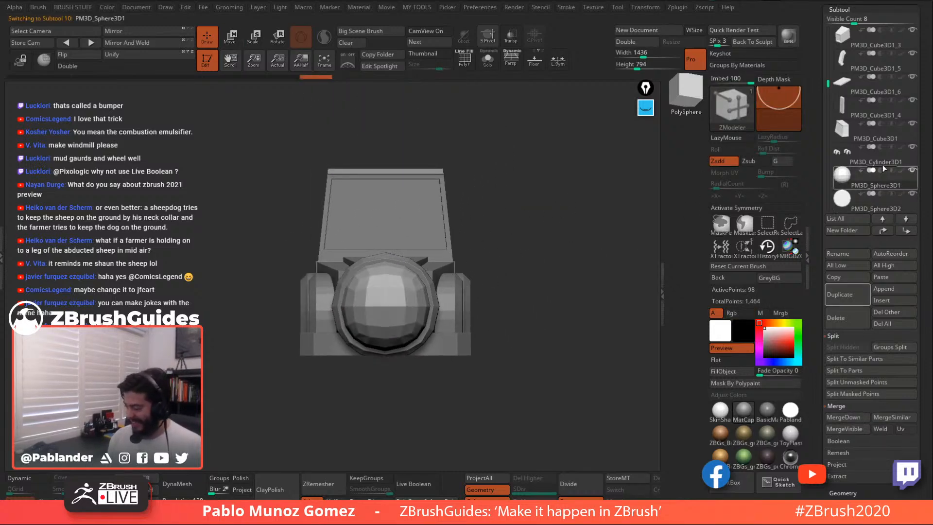
drag(860, 19, 881, 18)
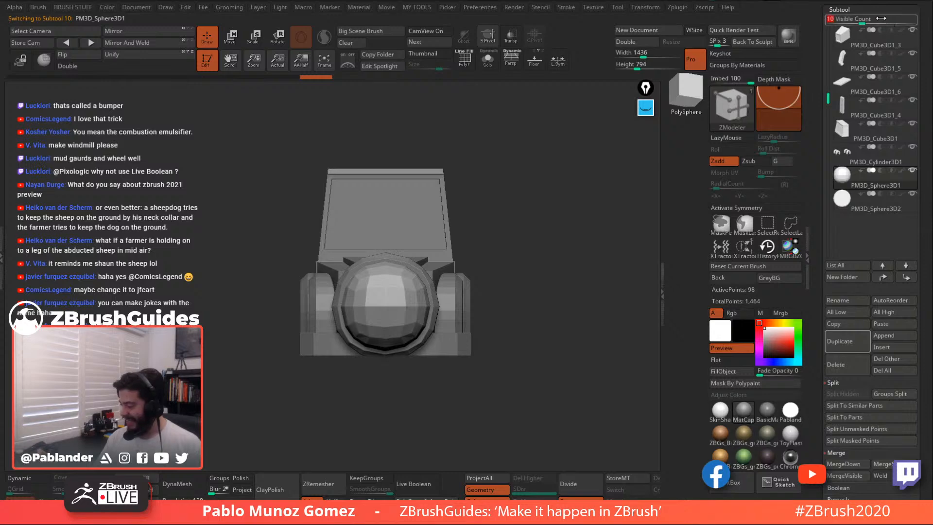
alt+drag(558, 283, 540, 295)
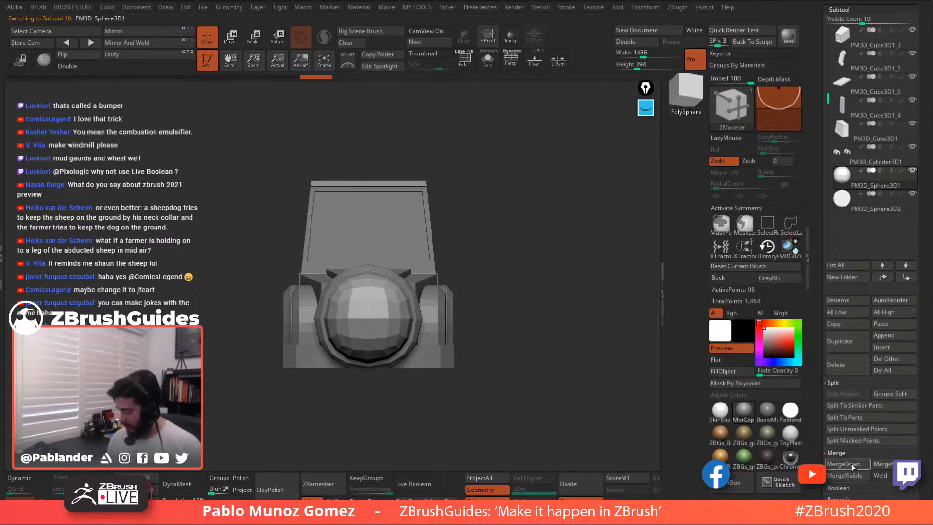
click(846, 464)
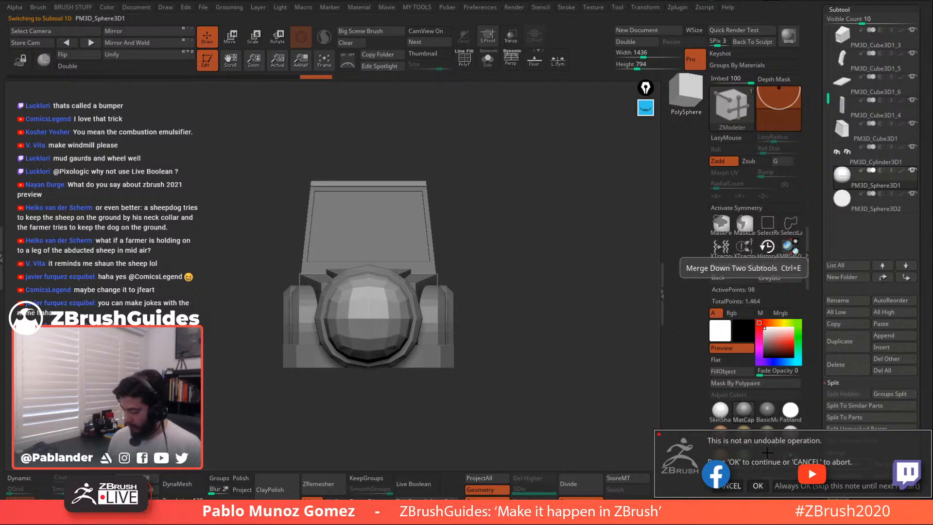
click(758, 486)
Shrink the merged spheres into a headlight beside the grille, then mirror and weld it to the other side
key(w)
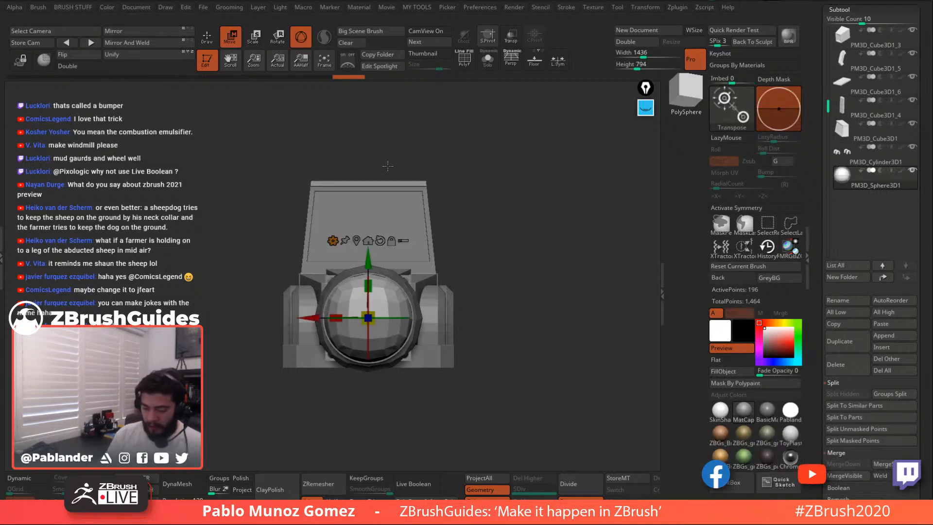
drag(368, 318, 361, 333)
drag(329, 279, 290, 263)
drag(289, 263, 423, 286)
drag(351, 322, 321, 298)
shift+drag(426, 258, 506, 241)
drag(406, 273, 403, 278)
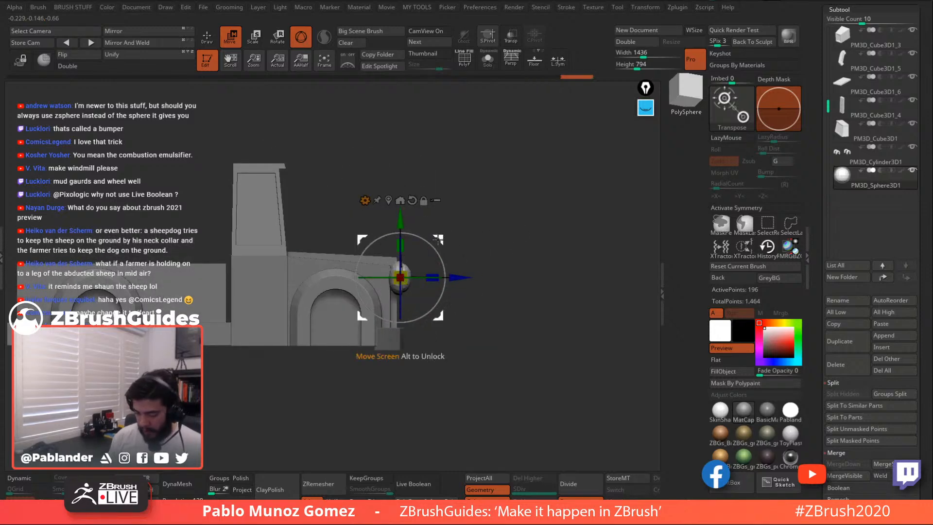
mouse_move(441, 236)
mouse_down()
mouse_move(428, 265)
mouse_move(430, 291)
mouse_move(465, 241)
mouse_move(550, 227)
mouse_move(513, 225)
mouse_move(506, 204)
mouse_move(530, 299)
mouse_move(513, 285)
mouse_move(545, 285)
mouse_move(572, 248)
mouse_move(559, 322)
mouse_up()
click(146, 43)
key(q)
Insert a cube subtool below the rear base and slide it along Z to the back end of the cargo bed
alt+drag(559, 322, 515, 310)
alt+click(487, 304)
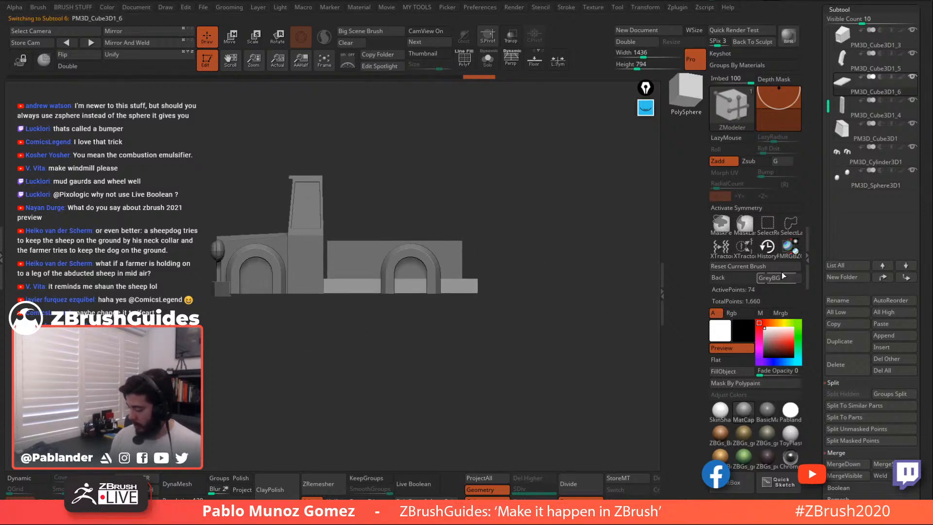
click(852, 345)
key(w)
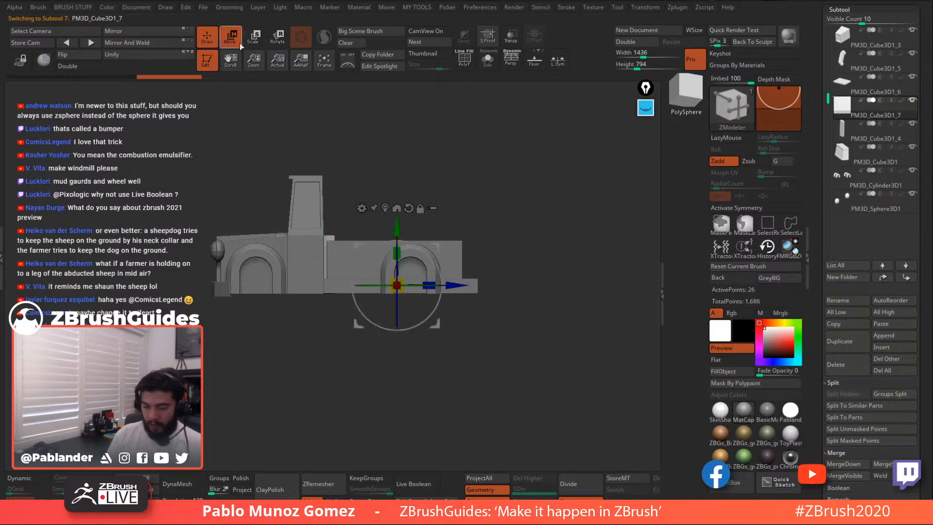
drag(452, 284, 579, 283)
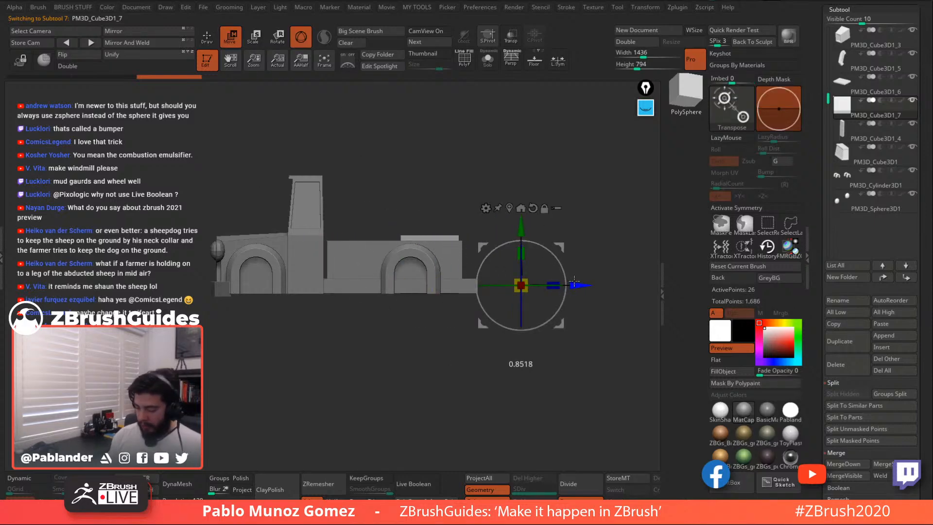
click(511, 208)
drag(472, 232, 515, 226)
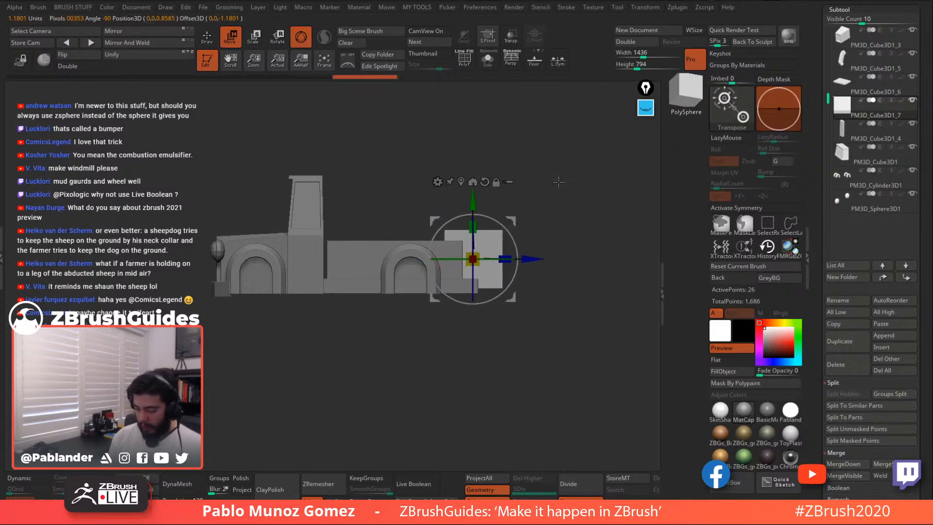
Reshape the cube into a small flattened block at one rear corner of the cargo bed
right_drag(515, 226, 483, 254)
drag(479, 258, 473, 261)
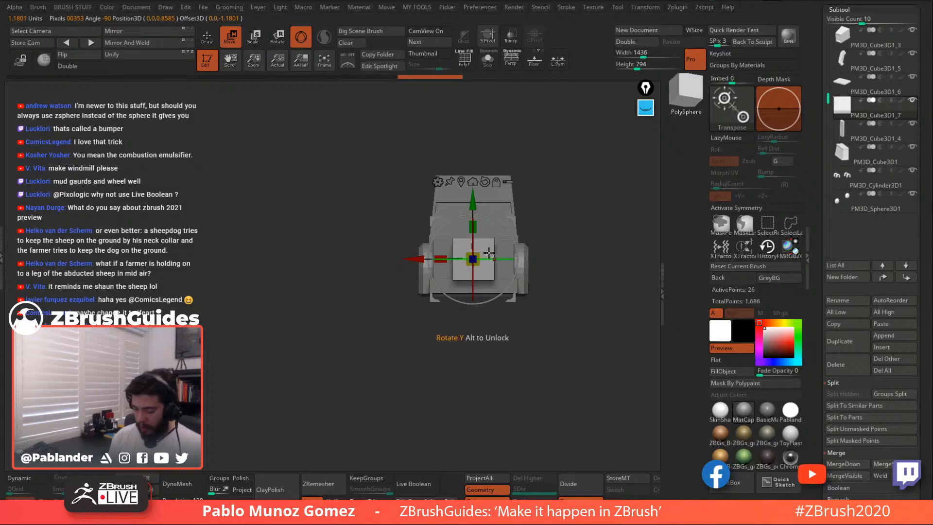
drag(511, 222, 542, 223)
ctrl+right_drag(563, 225, 561, 292)
drag(435, 224, 435, 243)
right_drag(471, 228, 449, 276)
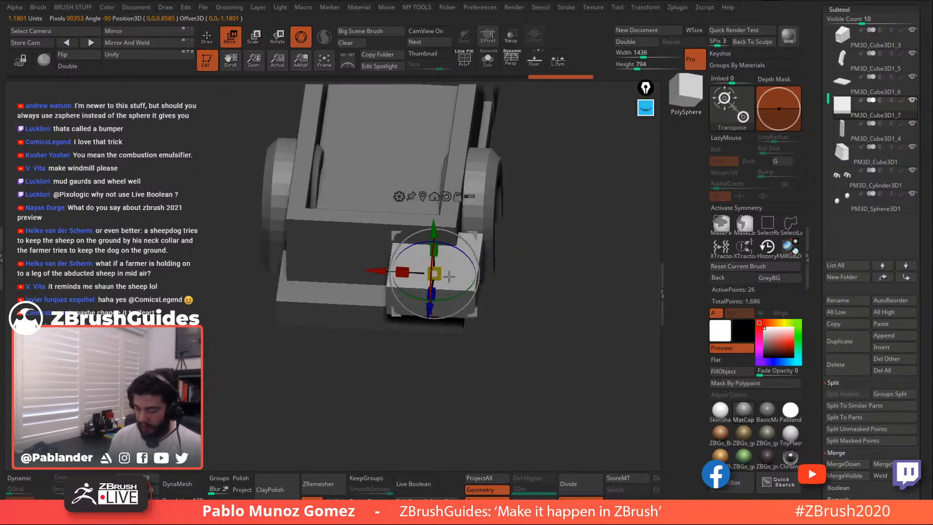
drag(433, 286, 432, 290)
drag(434, 227, 436, 203)
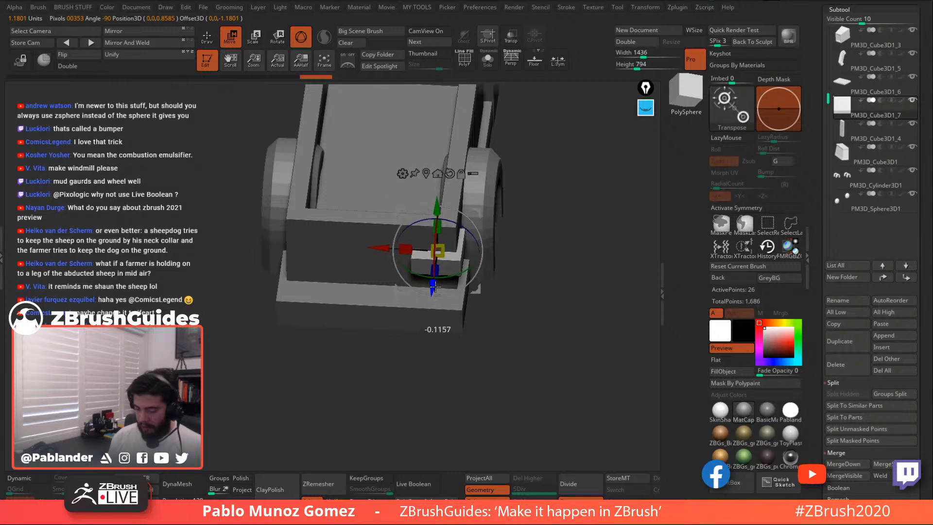
Set the block into the cargo bed's upper rear corner as a taillight, then mirror and weld it across
shift+right_drag(529, 247, 533, 239)
drag(477, 200, 478, 190)
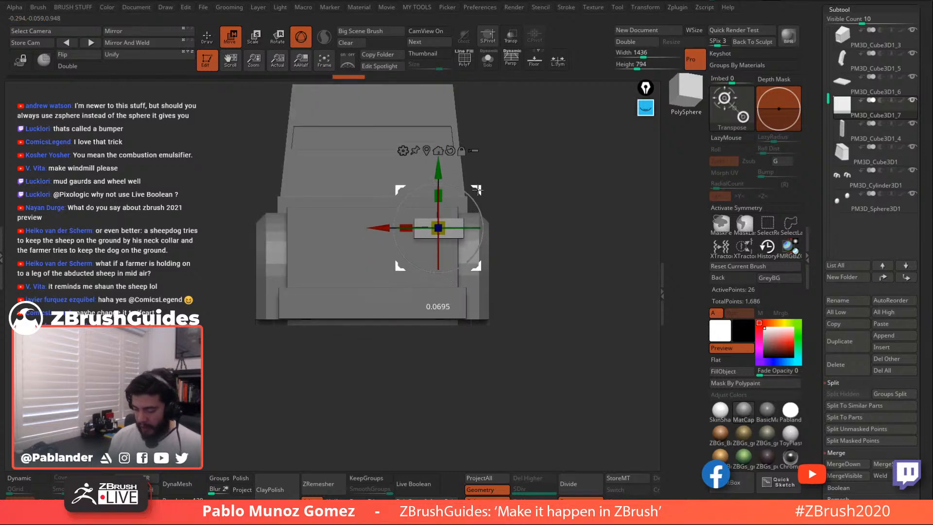
drag(540, 192, 485, 211)
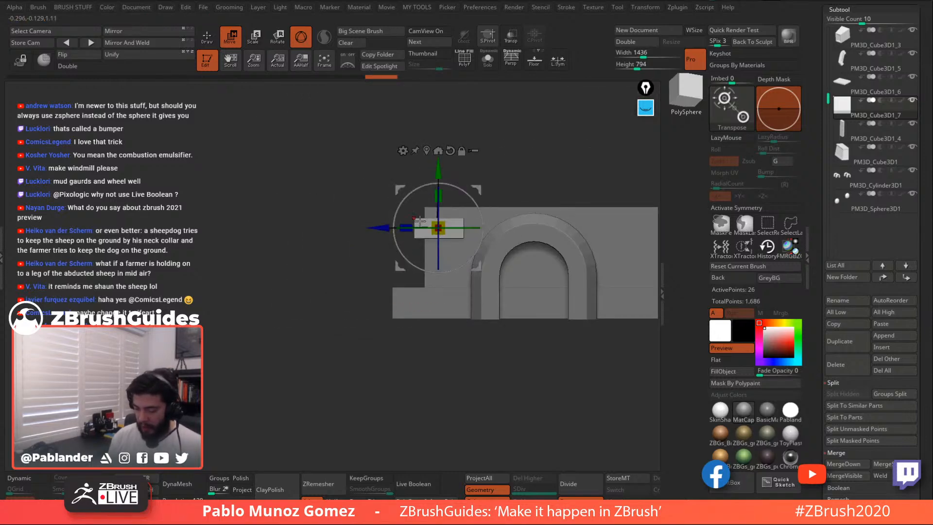
drag(481, 188, 470, 185)
shift+drag(506, 154, 547, 157)
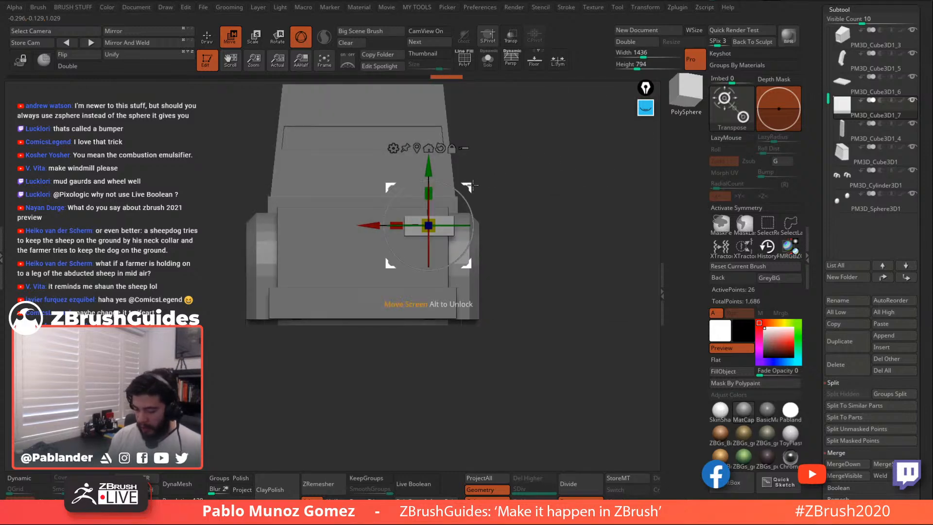
click(163, 47)
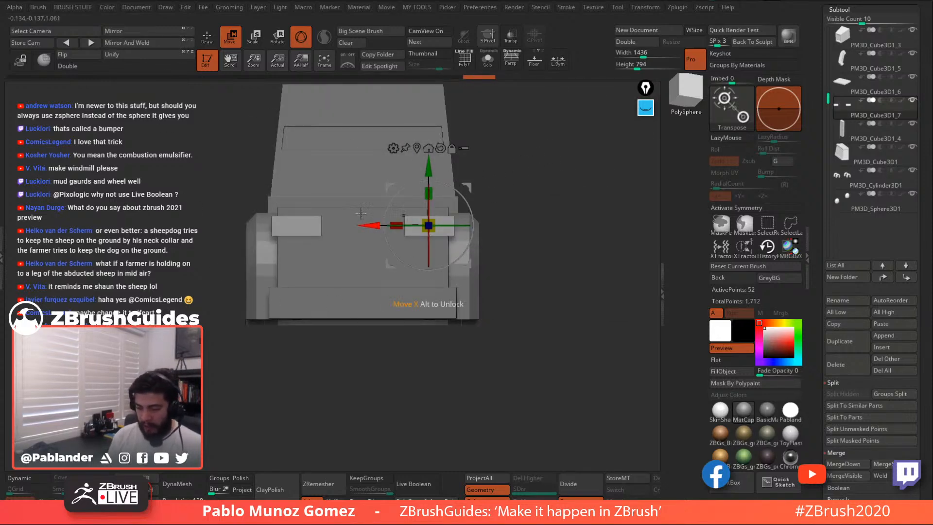
click(207, 38)
Select the rear base under the cargo bed and cut a centered notch into the upper edge of its back bar
alt+drag(479, 170, 486, 146)
drag(459, 214, 490, 270)
mouse_move(490, 269)
alt+mouse_down()
mouse_move(516, 300)
mouse_move(517, 271)
mouse_move(555, 345)
mouse_move(480, 294)
mouse_move(487, 274)
mouse_move(523, 253)
mouse_move(495, 318)
mouse_move(459, 289)
mouse_move(466, 335)
alt+mouse_up()
alt+click(456, 299)
mouse_move(495, 306)
mouse_down()
mouse_move(481, 315)
mouse_move(486, 305)
mouse_up()
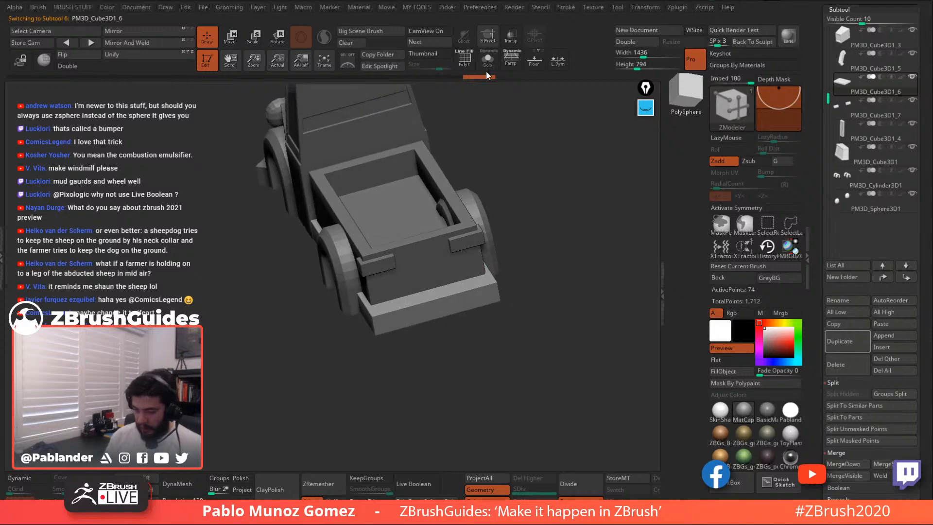
click(488, 59)
click(464, 58)
click(487, 59)
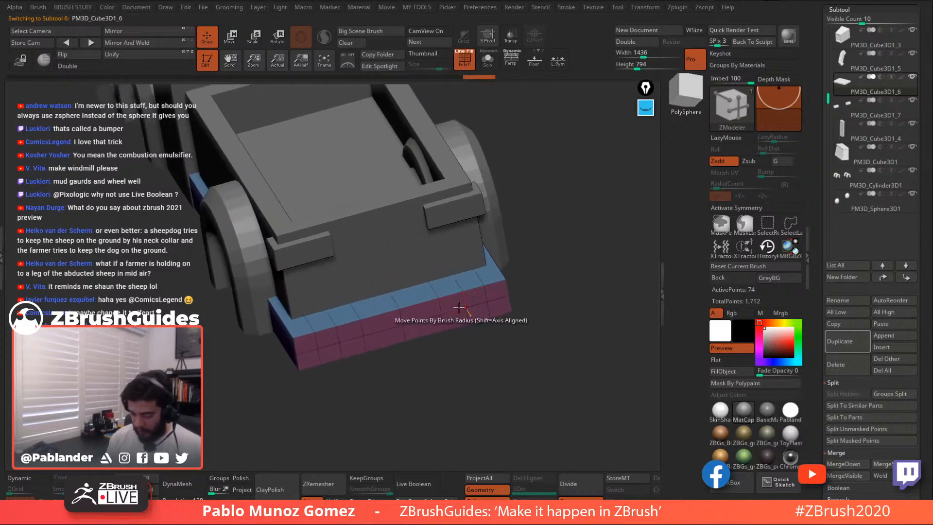
alt+right_drag(458, 307, 490, 288)
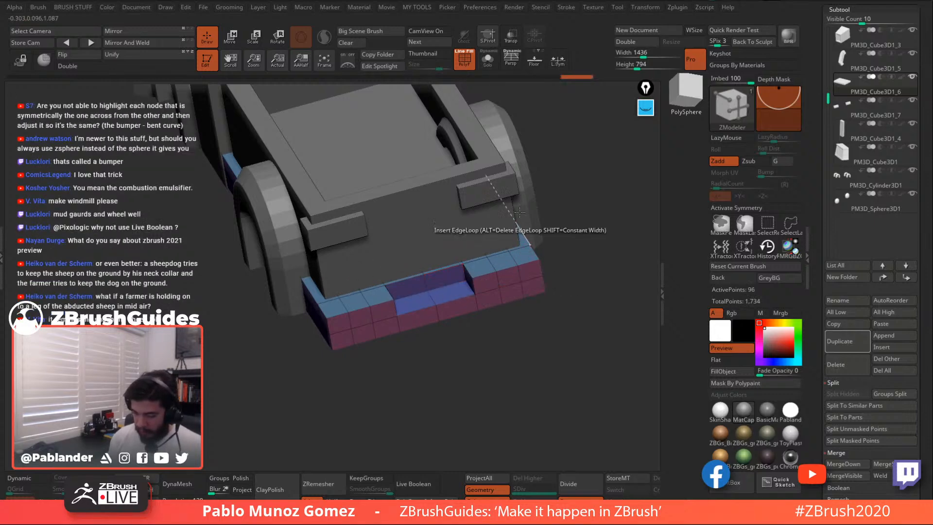
key(shift+f)
key(f)
drag(488, 209, 465, 291)
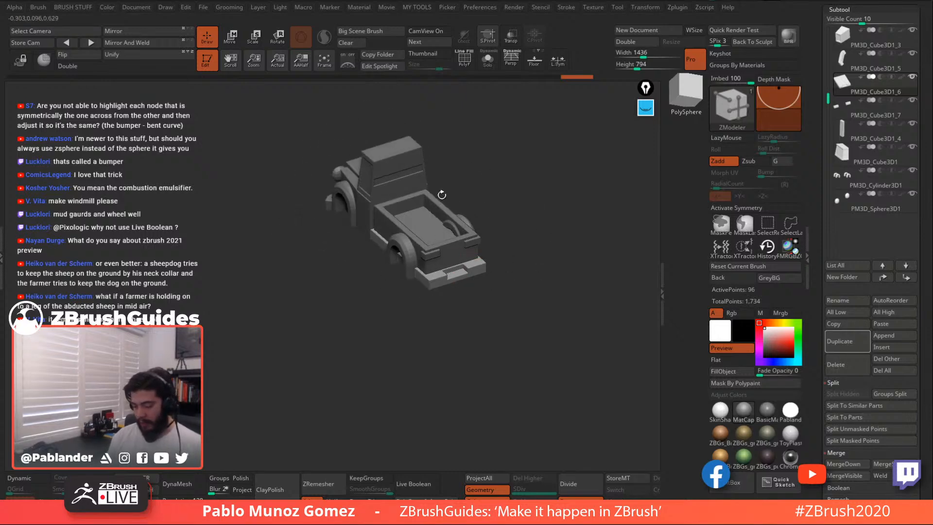
Append a Cylinder3D subtool, turn it on its side and isolate it
drag(442, 194, 538, 262)
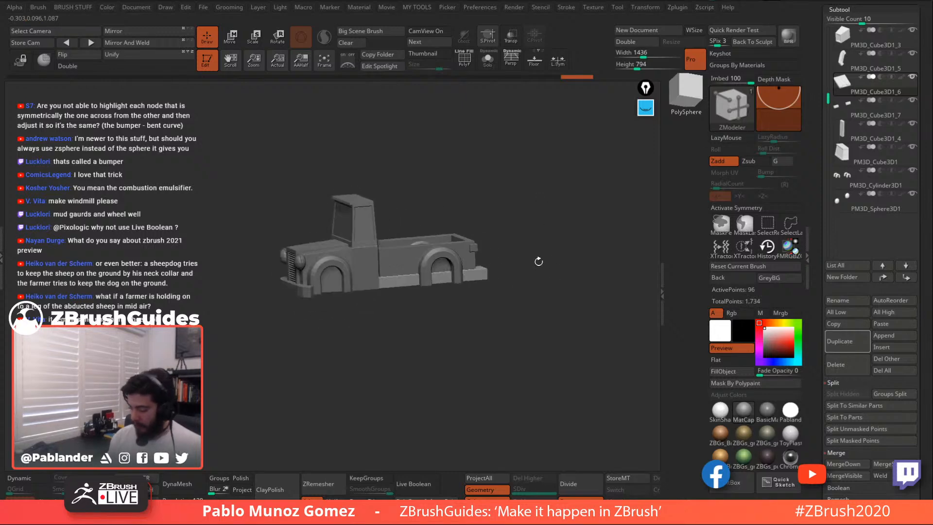
scroll(818, 243, down, 1)
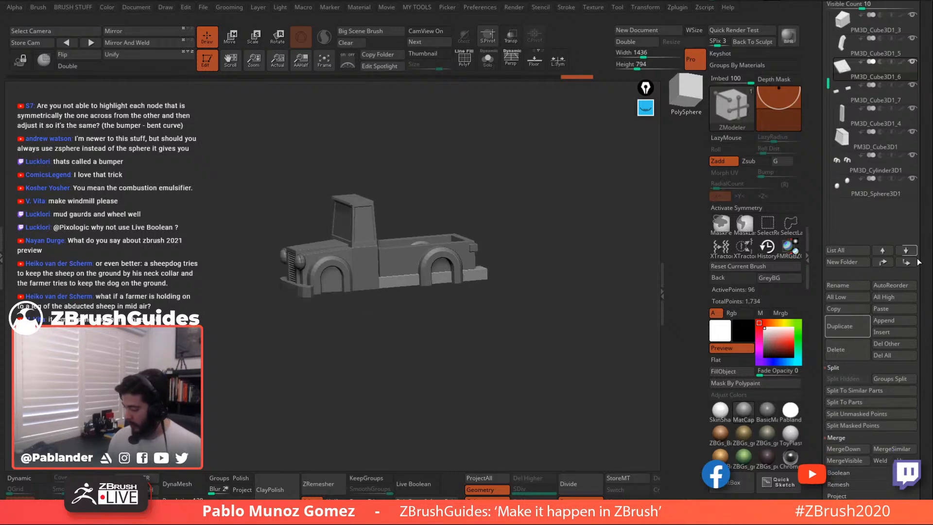
click(899, 321)
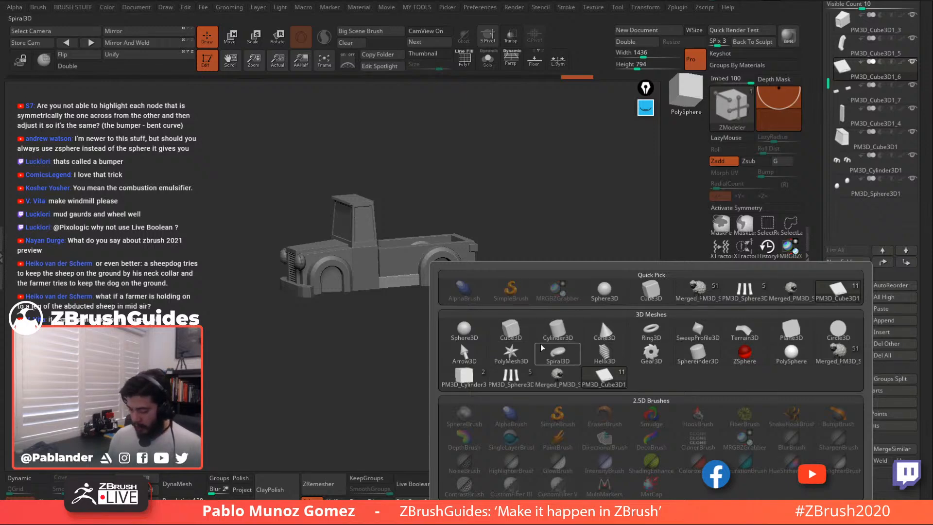
click(557, 330)
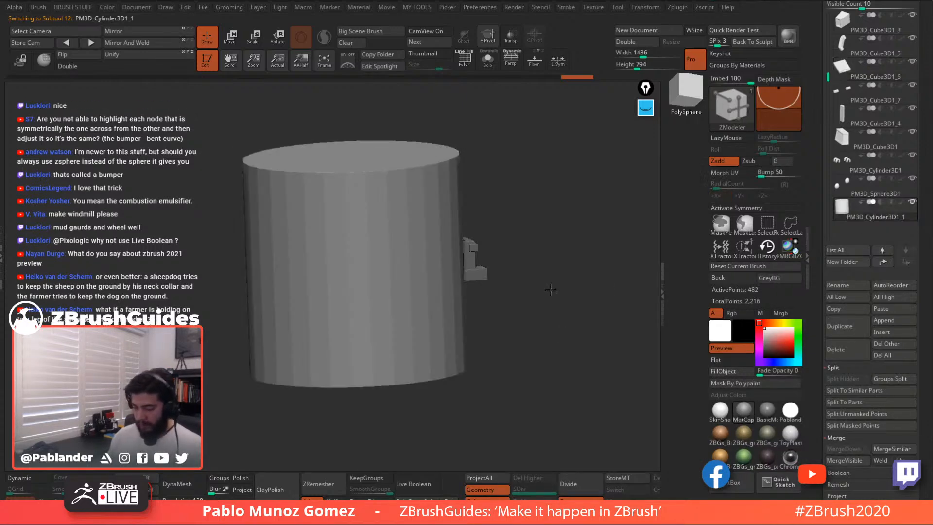
shift+drag(551, 290, 545, 286)
click(231, 37)
shift+drag(345, 235, 359, 163)
click(488, 63)
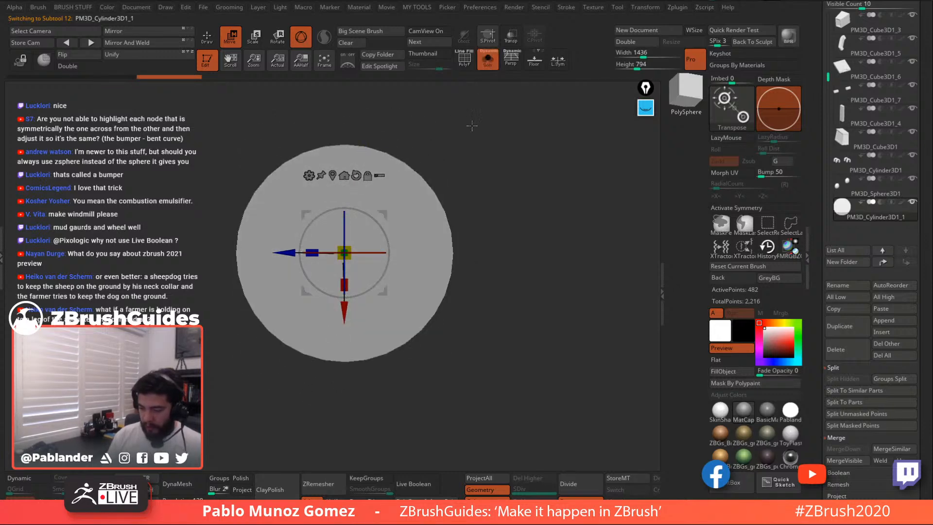
Flatten the cylinder along its axis into a thick wheel disc and scale it down uniformly
drag(471, 126, 463, 185)
drag(341, 259, 326, 292)
alt+drag(441, 233, 452, 266)
drag(376, 252, 421, 257)
alt+drag(504, 240, 546, 260)
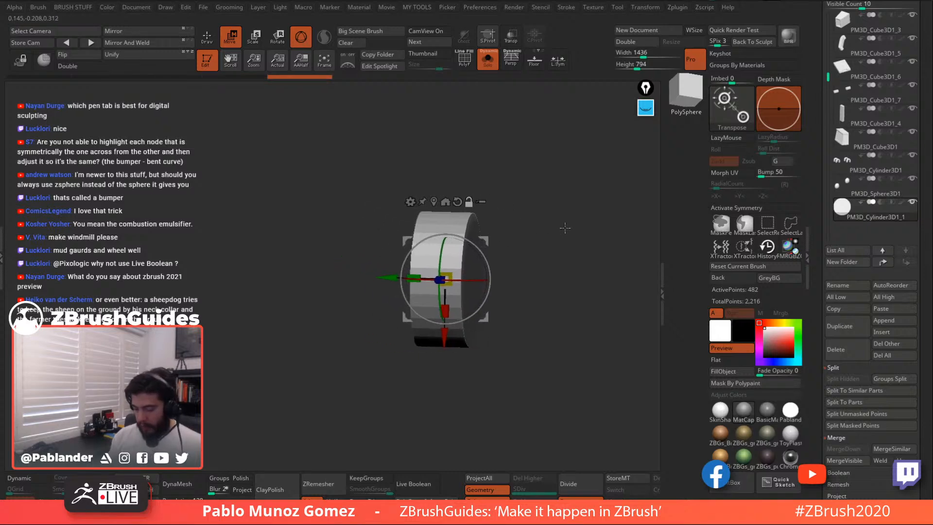
mouse_move(564, 227)
mouse_down()
mouse_move(532, 244)
mouse_move(566, 222)
mouse_up()
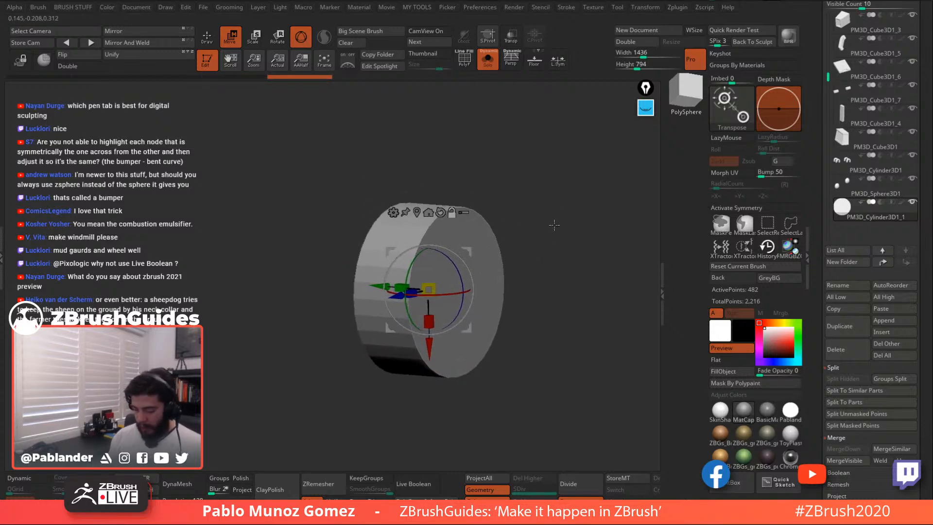
drag(433, 283, 407, 295)
drag(522, 248, 527, 248)
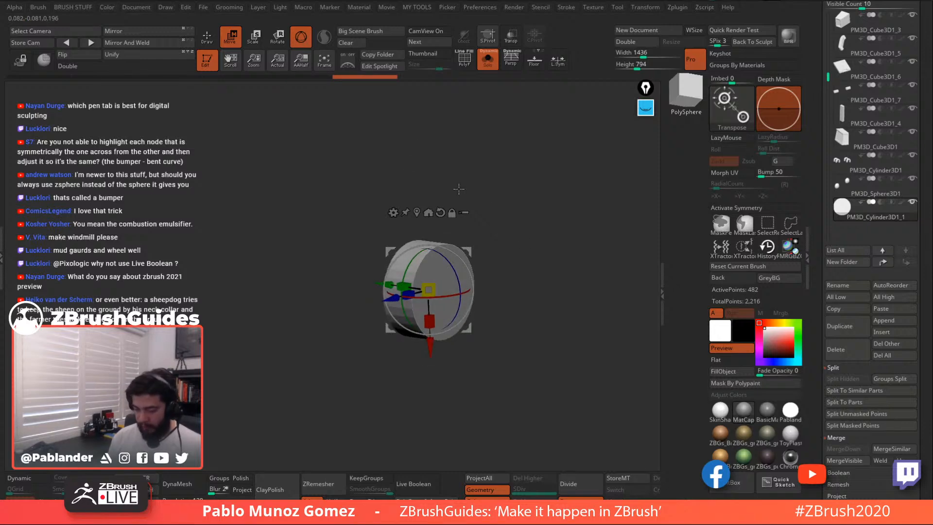
Show the disc's wireframe and set the ZModeler edge action to Delete
click(211, 41)
alt+drag(482, 195, 516, 197)
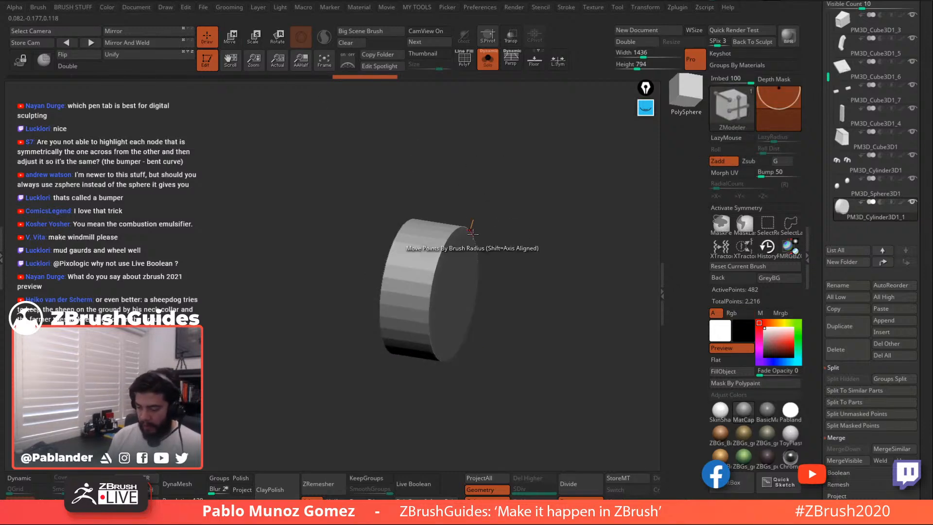
click(465, 60)
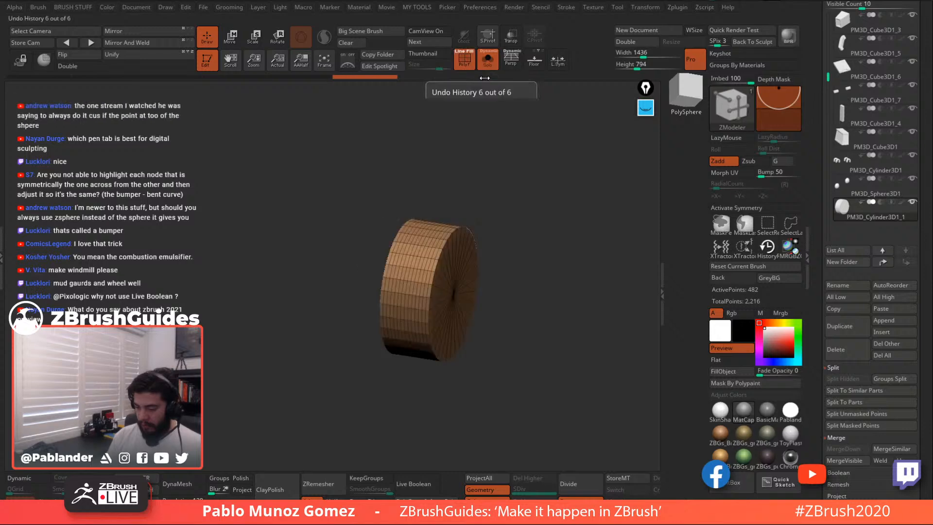
drag(521, 171, 502, 214)
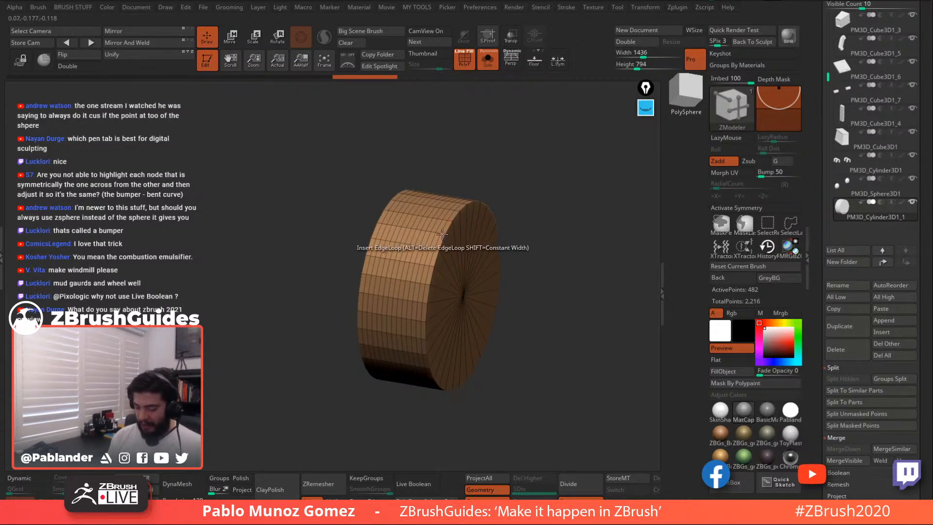
alt+drag(514, 170, 518, 184)
alt+drag(551, 216, 548, 202)
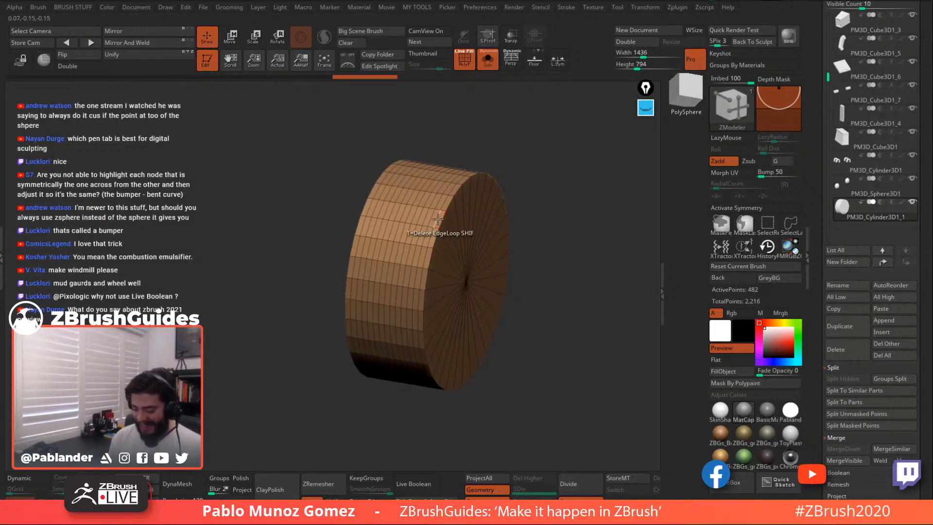
key(space)
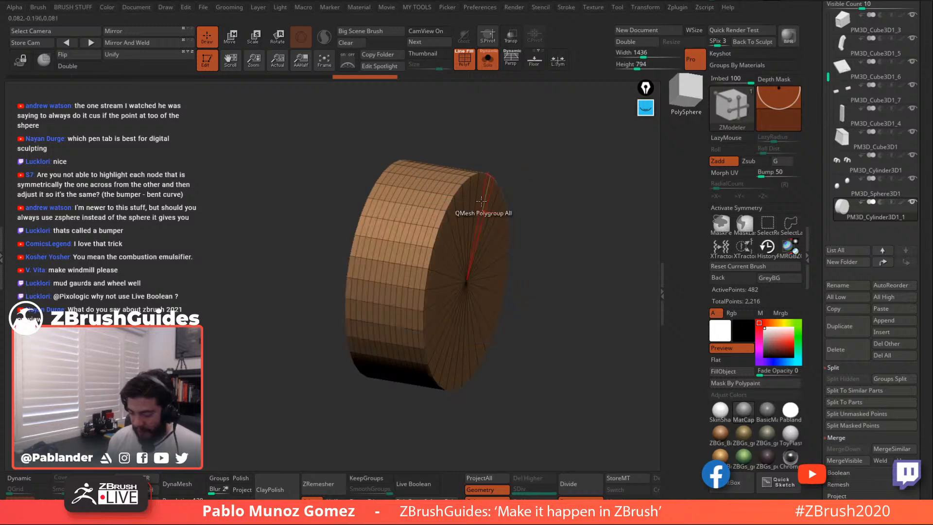
key(space)
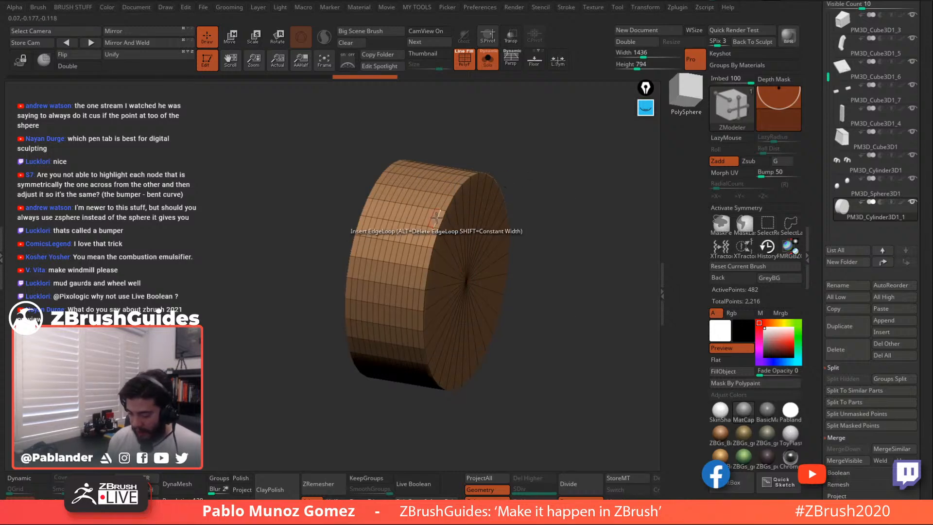
key(space)
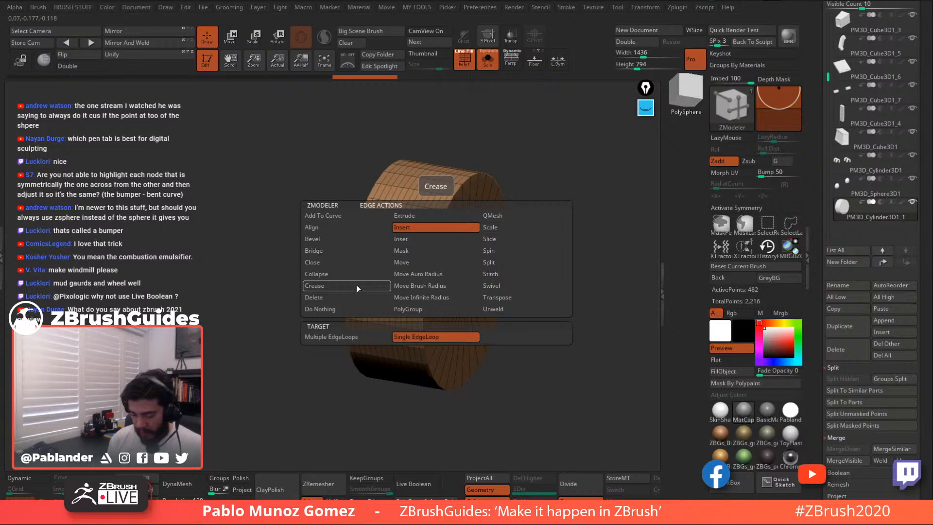
click(342, 301)
Delete all the intermediate edge loops around the disc's rim, leaving only the two outer border edges
ctrl+right_drag(543, 164, 545, 190)
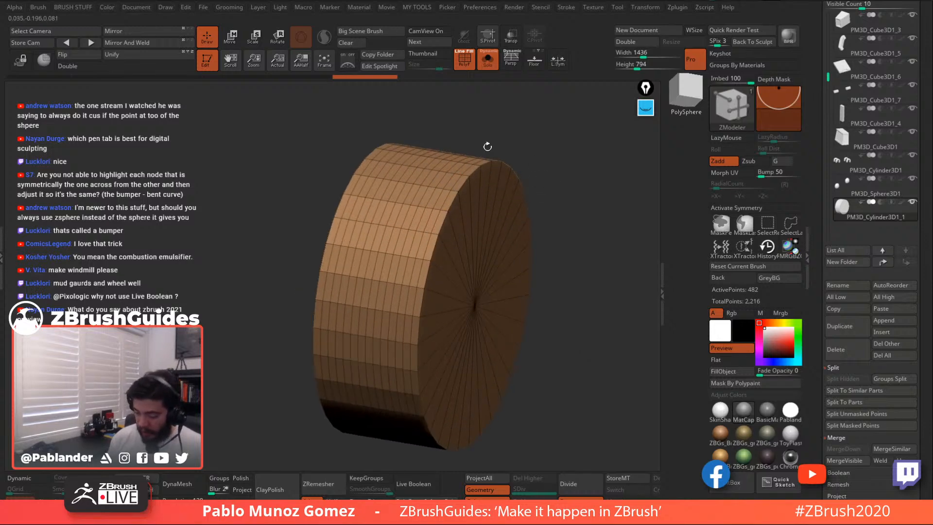
drag(487, 147, 465, 183)
click(445, 181)
click(437, 176)
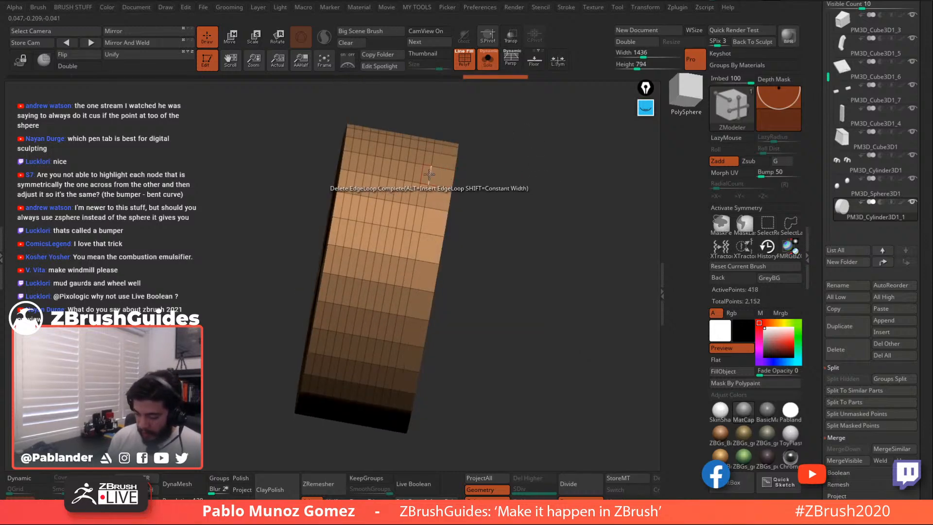
click(429, 174)
click(421, 173)
click(415, 173)
click(407, 172)
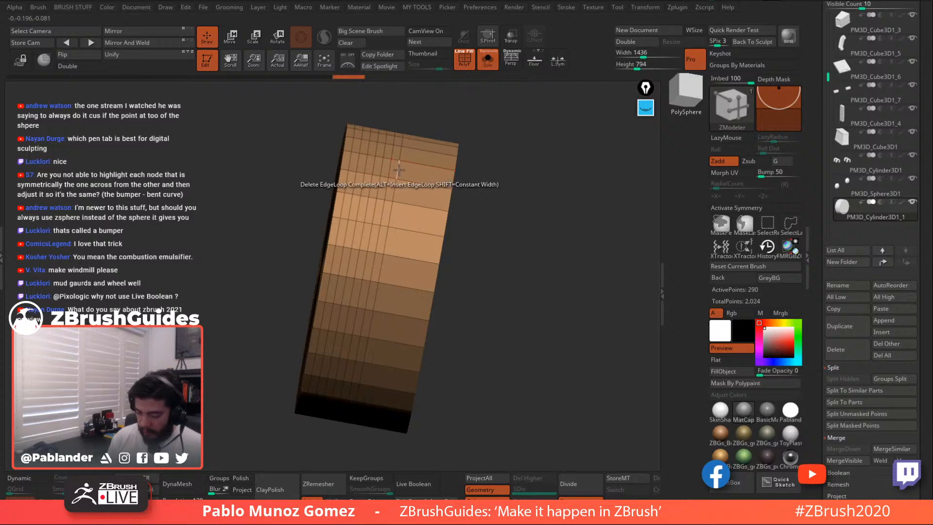
click(398, 169)
click(391, 168)
click(383, 167)
click(375, 165)
click(366, 164)
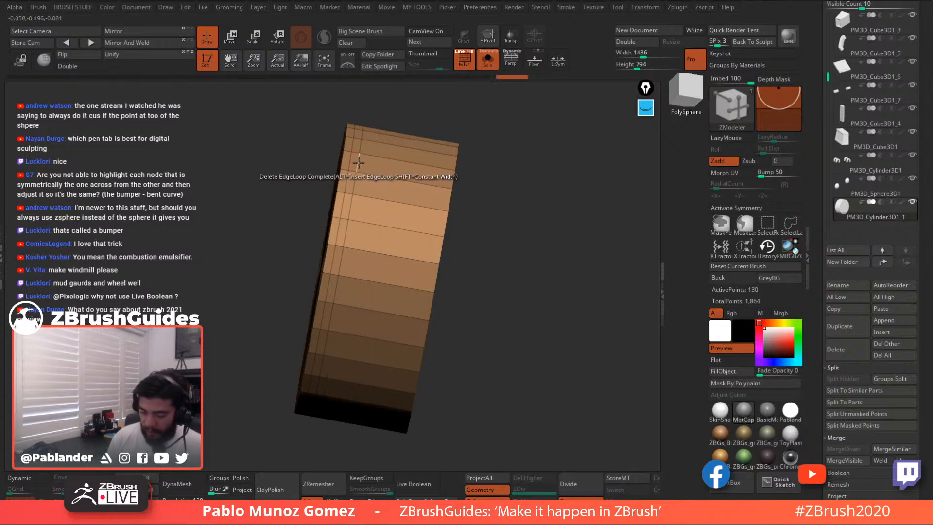
click(358, 163)
click(351, 161)
drag(474, 158, 514, 175)
alt+drag(567, 252, 539, 219)
mouse_move(527, 223)
mouse_down()
mouse_move(549, 227)
mouse_move(543, 233)
mouse_up()
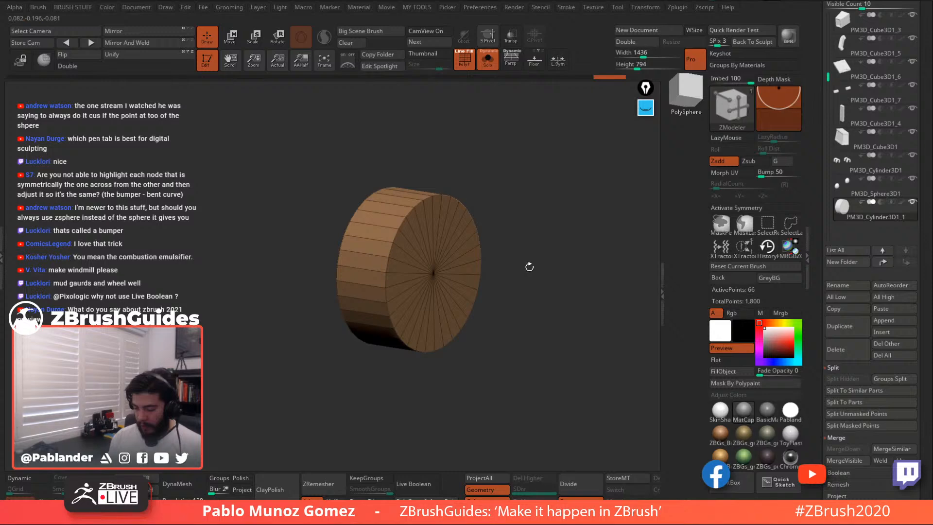
Duplicate the wheel disc and set the visible subtool count to 14
click(853, 325)
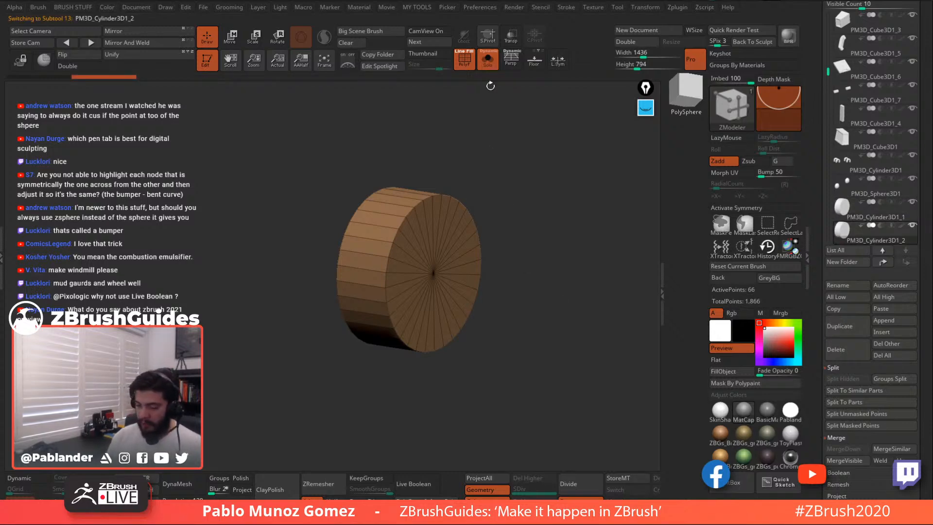
click(488, 58)
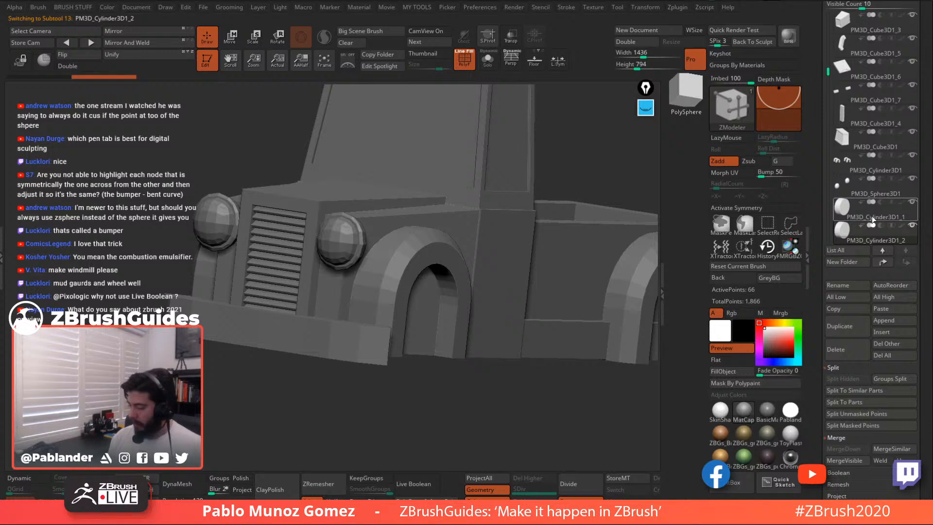
click(487, 59)
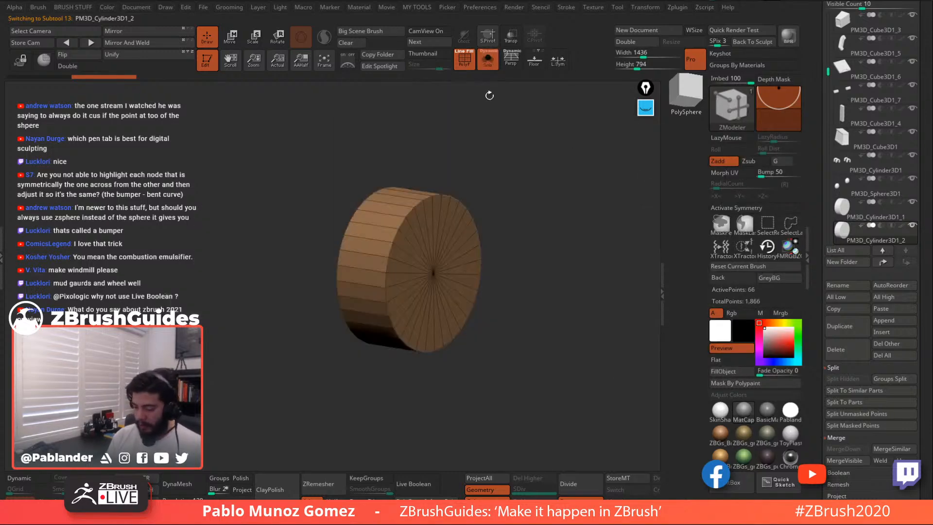
drag(500, 220, 530, 231)
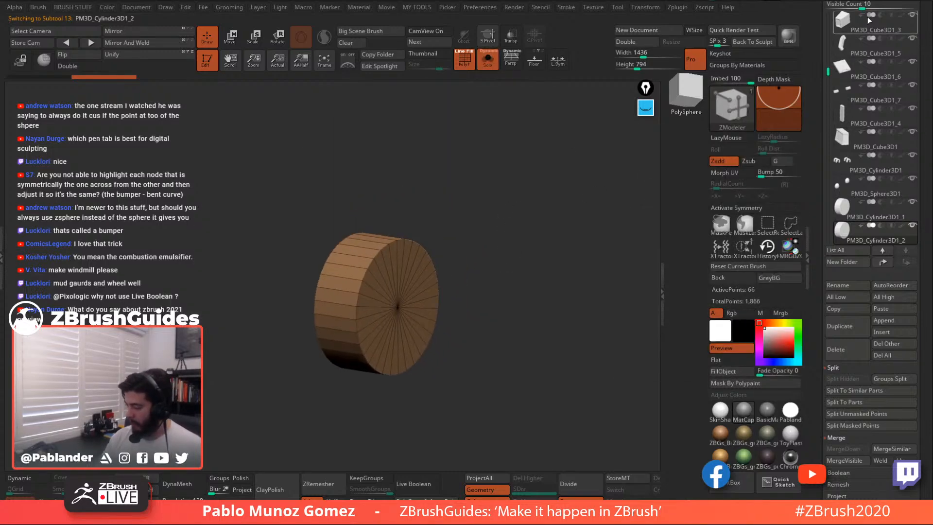
drag(863, 7, 877, 7)
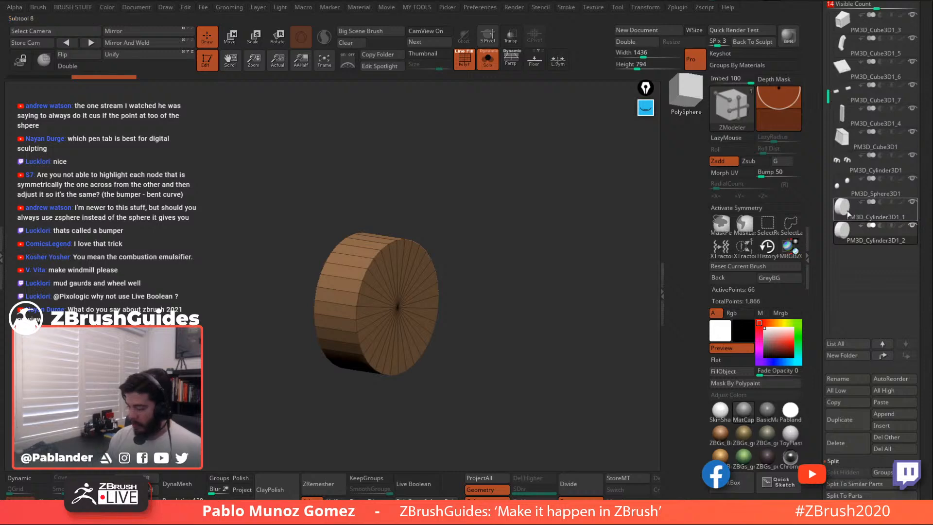
click(488, 59)
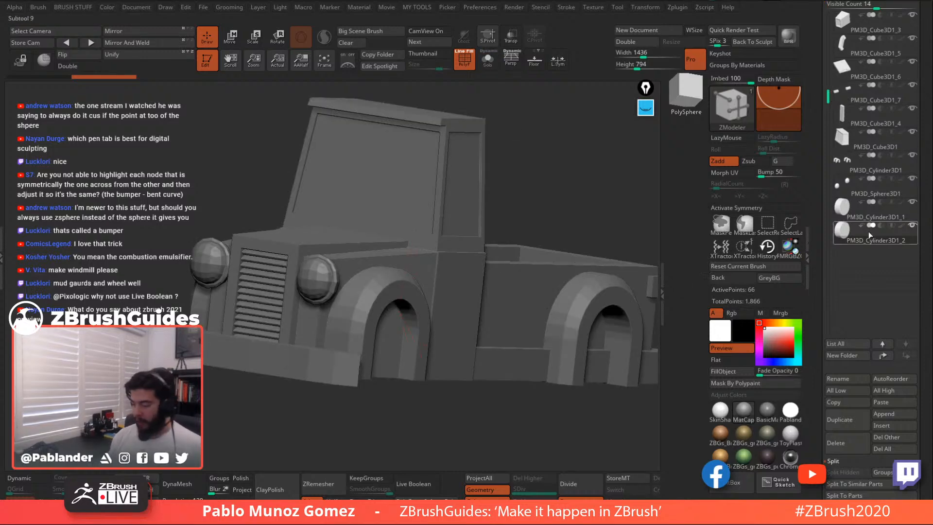
Hide every subtool except the two wheel discs and scale the duplicate up slightly around the original
shift+click(913, 228)
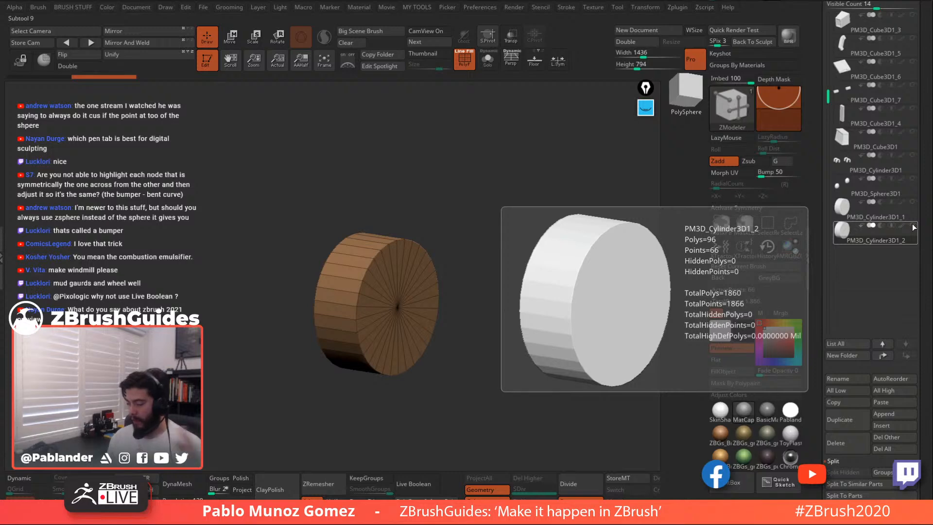
click(915, 208)
drag(590, 316, 540, 316)
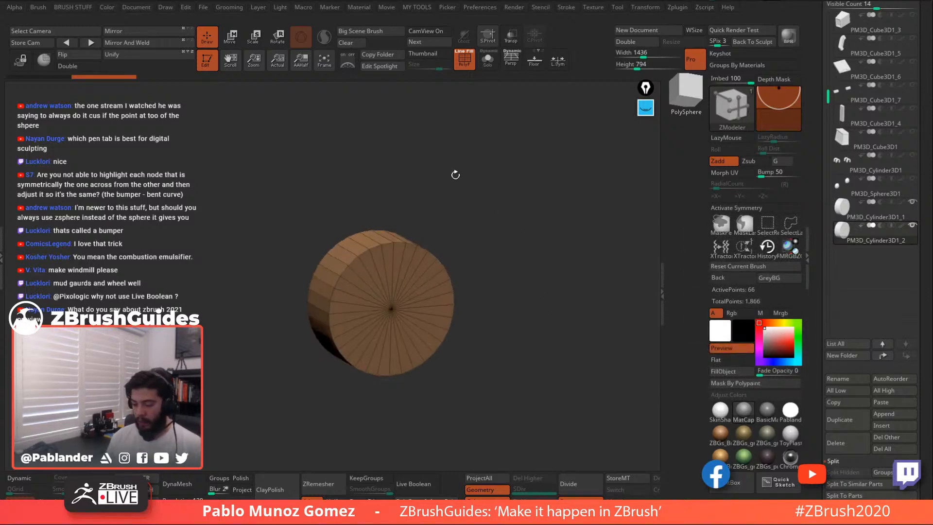
drag(481, 230, 476, 224)
click(238, 44)
drag(380, 303, 405, 267)
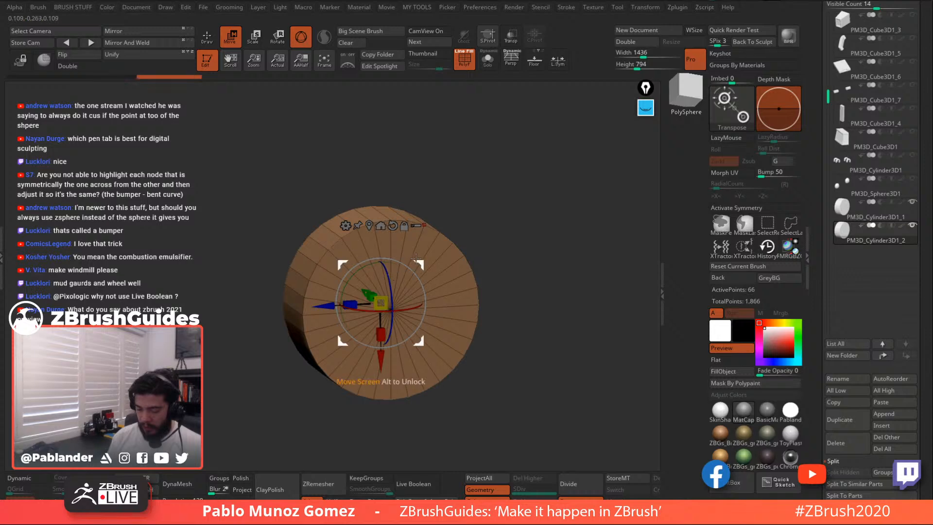
Set the ZModeler edge action to Insert and add a circular edge loop on the larger disc's flat face
click(208, 39)
drag(491, 225, 492, 236)
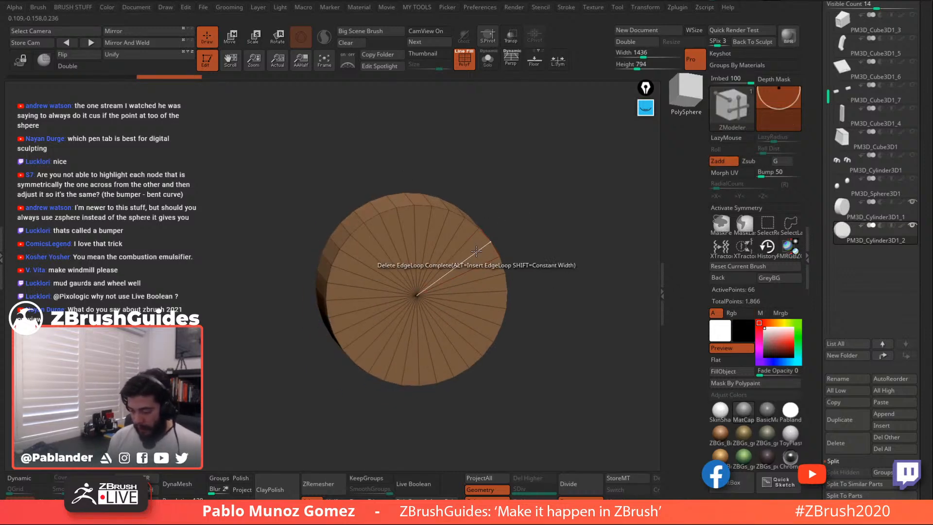
key(space)
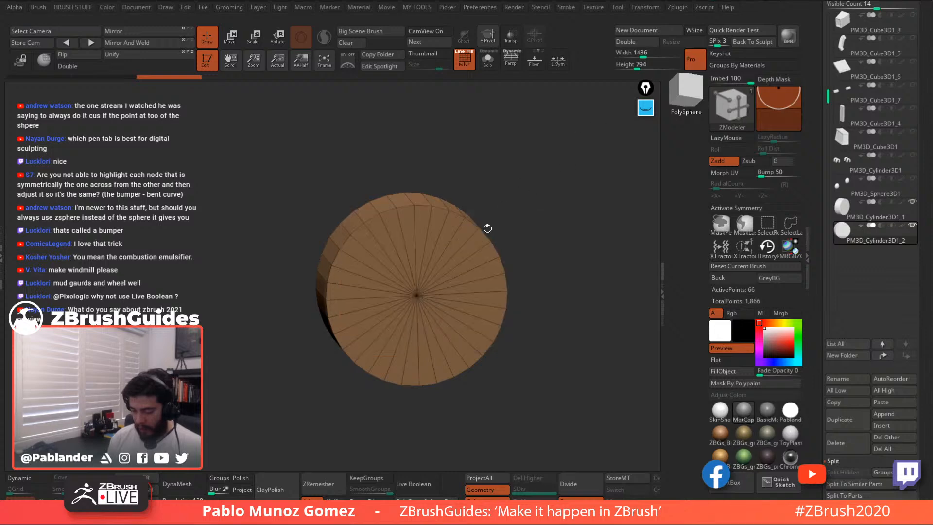
click(476, 254)
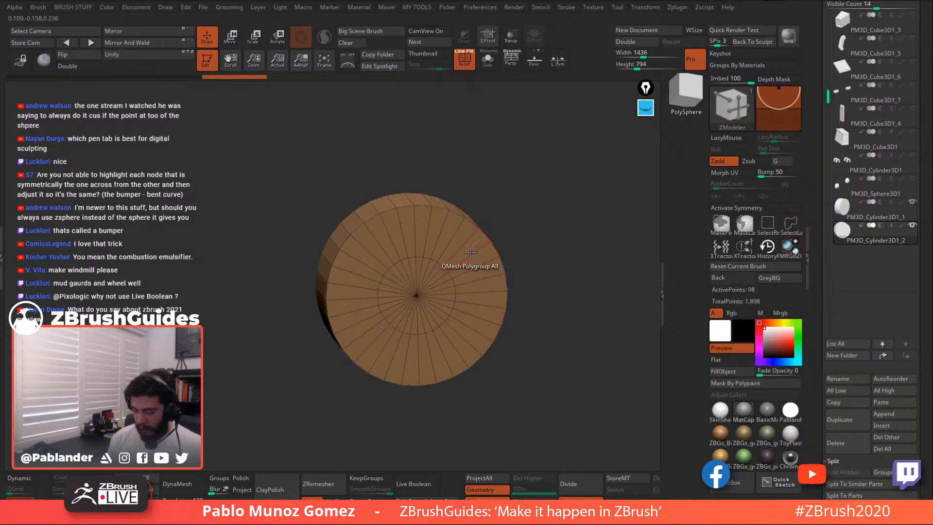
Extrude the outer ring of the disc's face outward with QMesh so a recessed hub remains in the centre
mouse_move(471, 248)
alt+mouse_down()
mouse_move(464, 336)
mouse_move(362, 320)
mouse_move(414, 233)
mouse_move(450, 245)
alt+mouse_up()
drag(523, 213, 552, 209)
key(space)
drag(477, 230, 512, 227)
drag(544, 173, 535, 180)
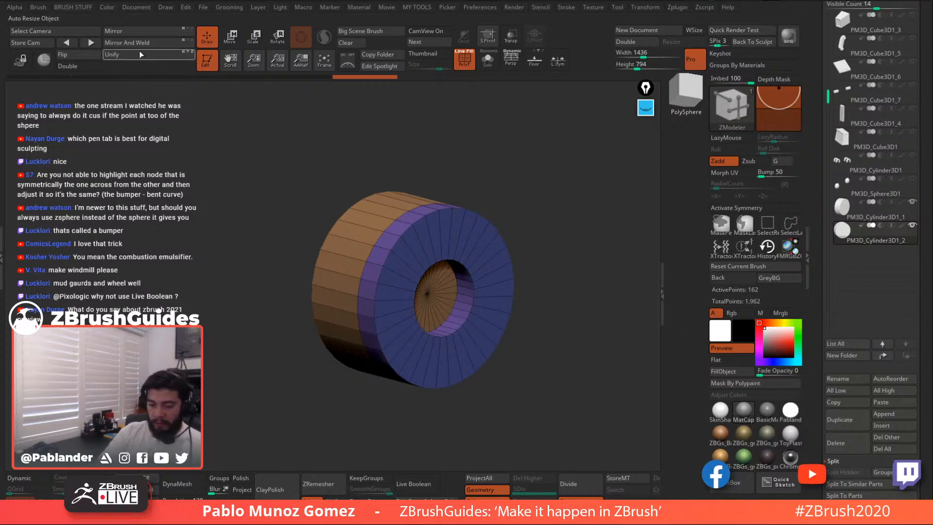
Mirror the tire and apply Mirror And Weld so both sides have the extruded ring and recessed hub
click(138, 32)
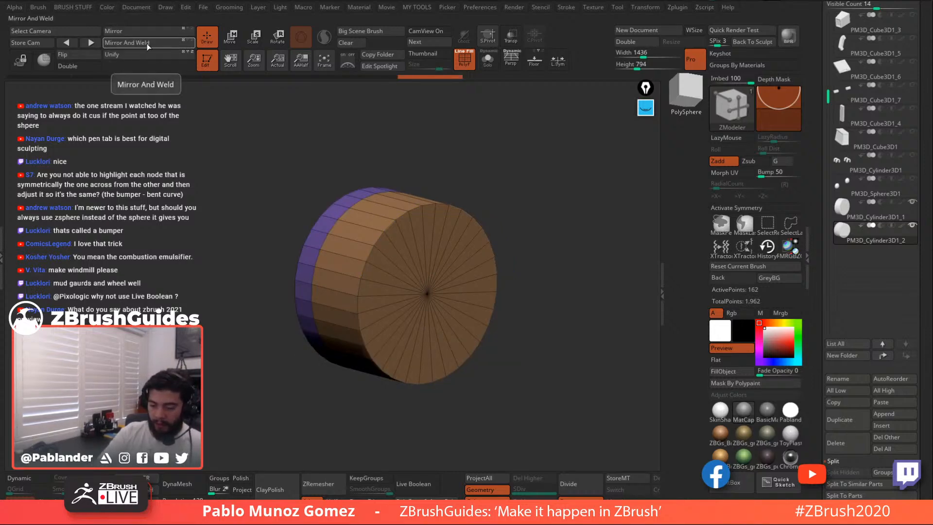
click(147, 43)
drag(519, 198, 526, 209)
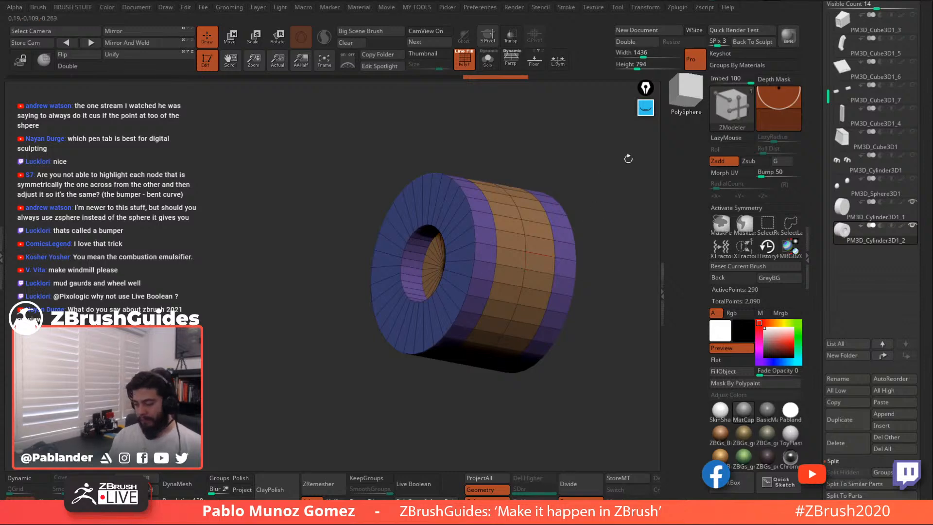
drag(564, 152, 544, 163)
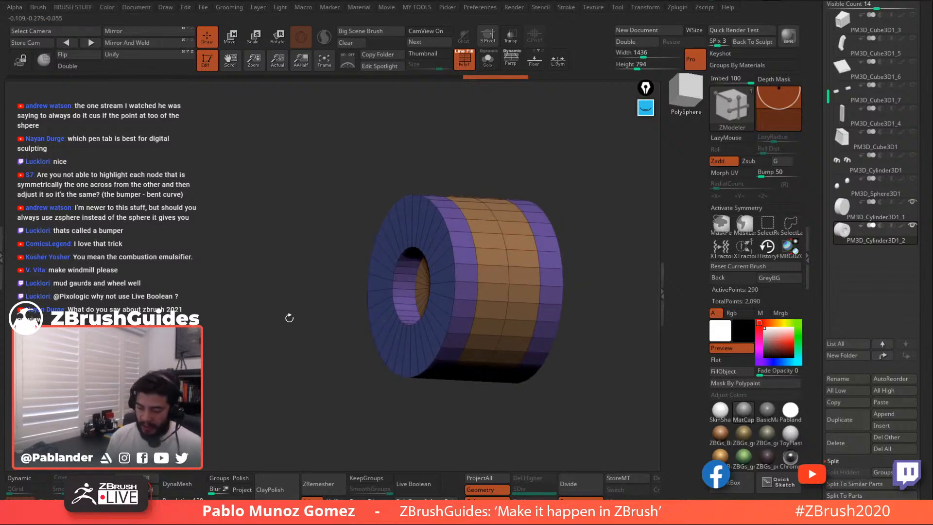
drag(563, 159, 516, 150)
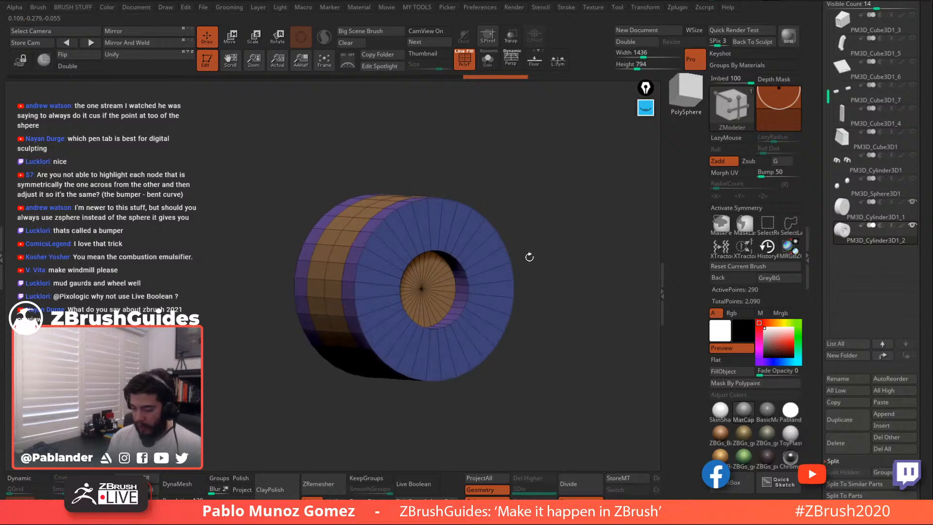
Scale the tire narrower along its axle direction and return to Draw mode
click(232, 37)
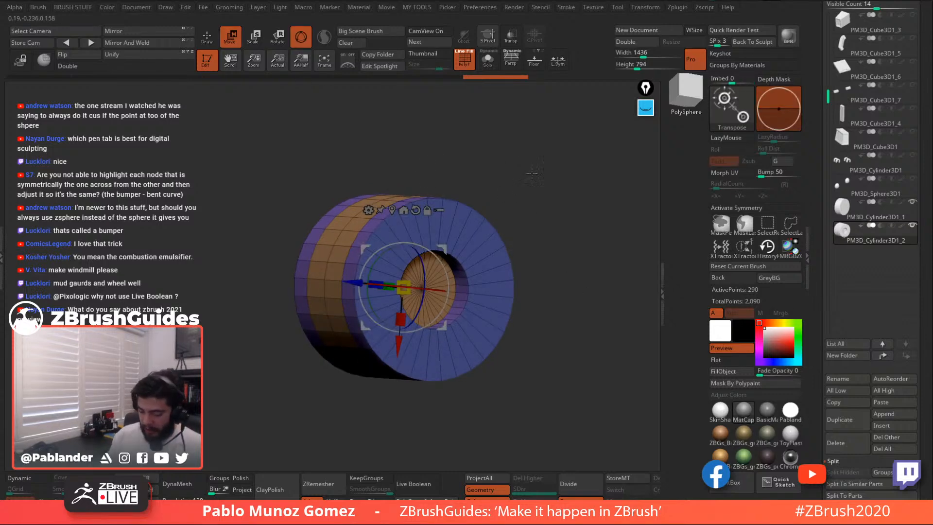
drag(525, 229, 475, 227)
mouse_move(389, 287)
mouse_down()
mouse_move(410, 296)
mouse_move(391, 291)
mouse_up()
click(208, 39)
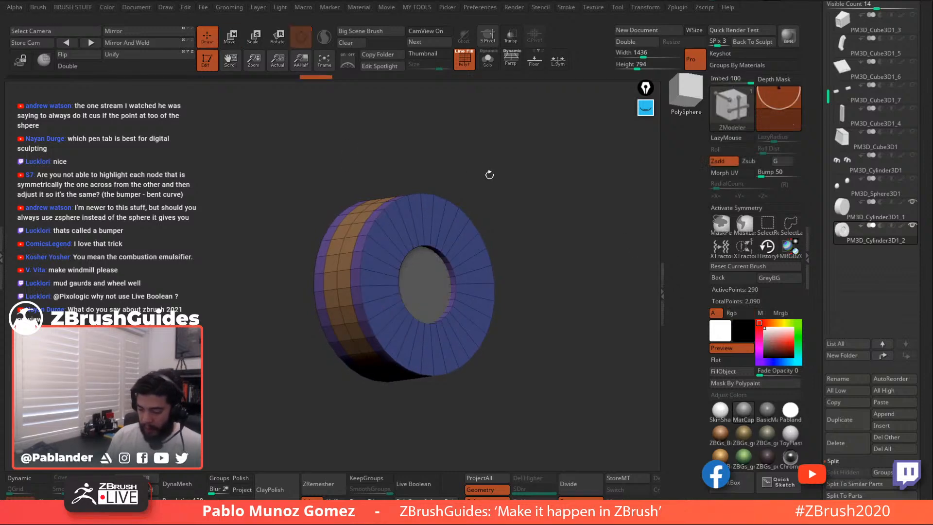
Try to extrude the central tread band of the tire outward with QMesh
drag(490, 174, 537, 178)
drag(502, 204, 491, 195)
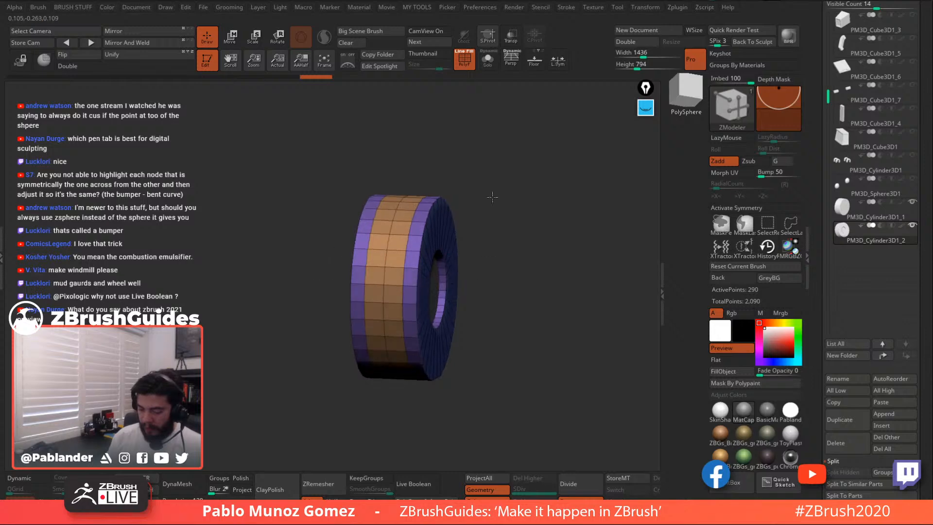
drag(532, 168, 522, 185)
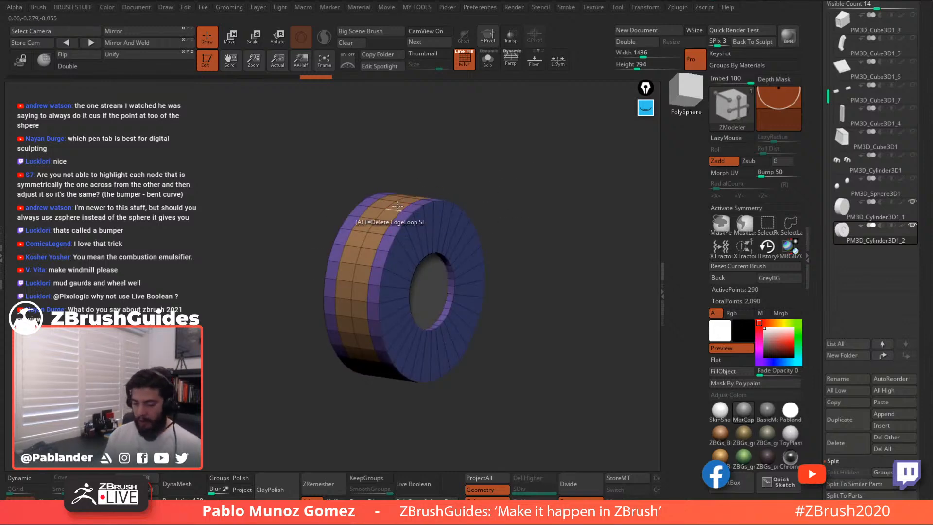
drag(454, 178, 482, 181)
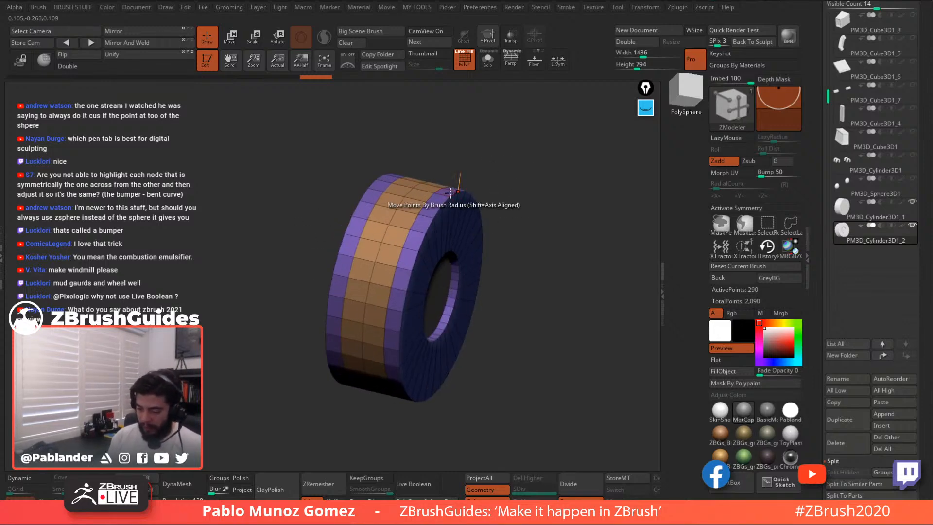
key(space)
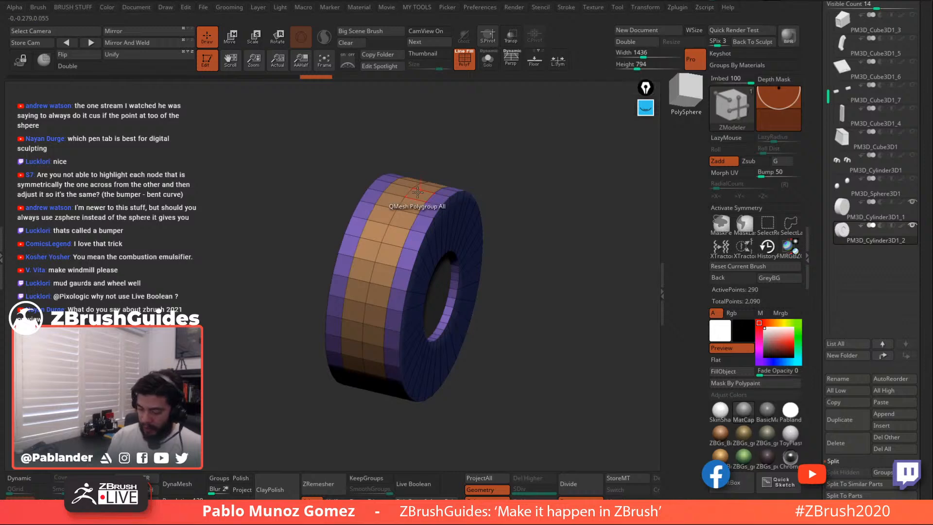
drag(417, 195, 425, 178)
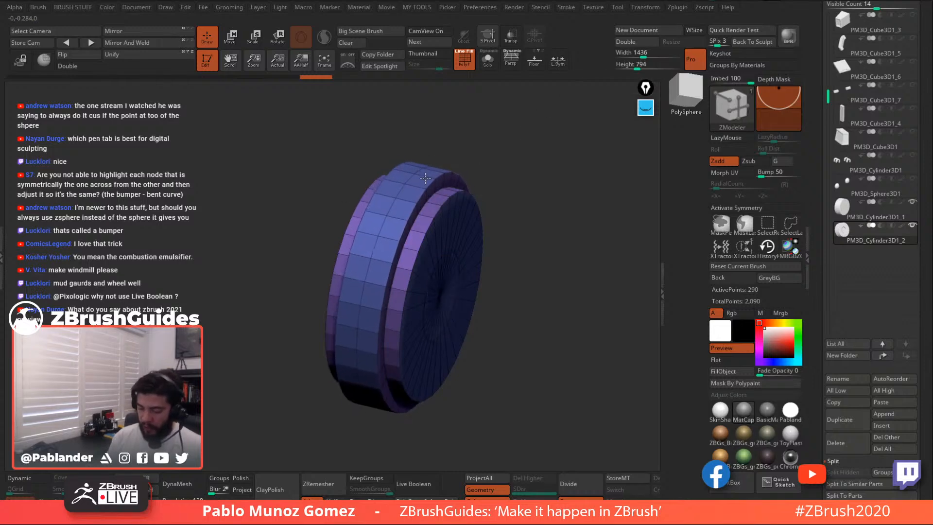
key(ctrl+z)
Solo the tire, hide its outer rings with a lasso selection to isolate the recessed hub, and show the faces double-sided
drag(543, 198, 521, 190)
click(487, 61)
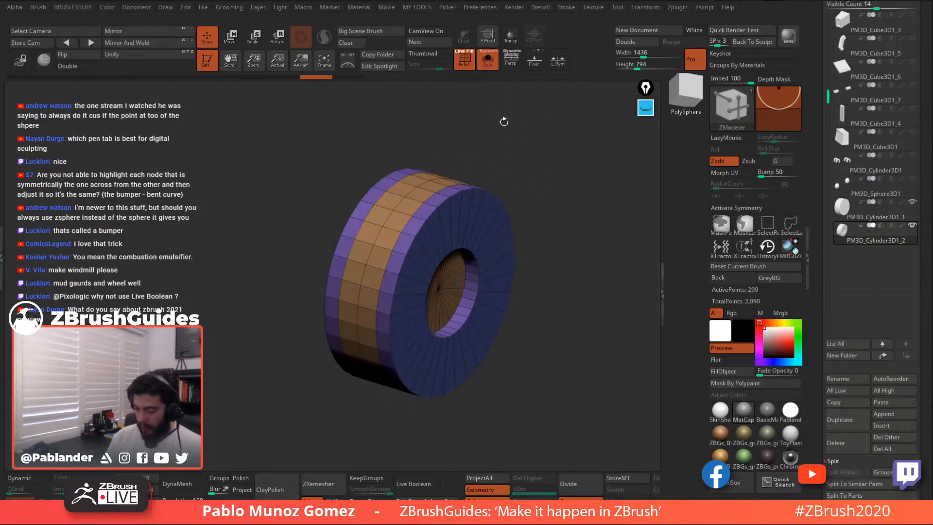
drag(547, 131, 508, 139)
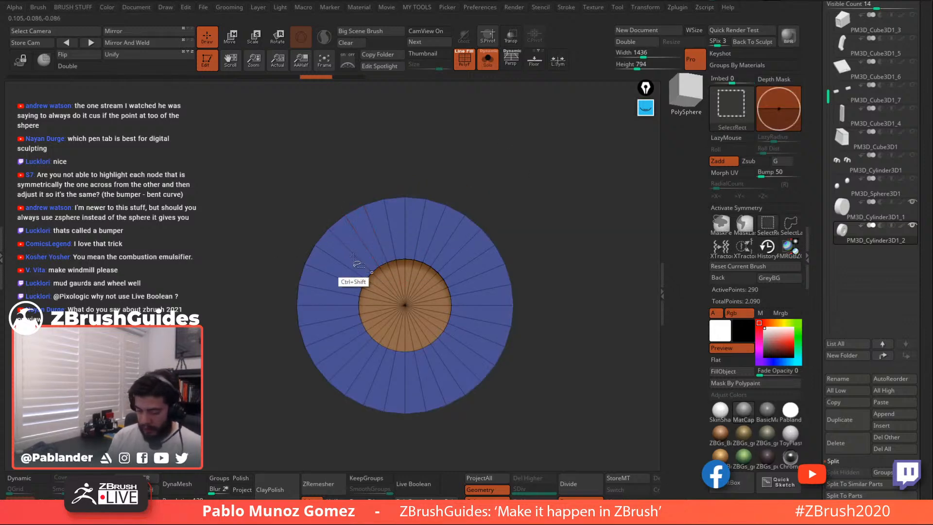
ctrl+shift+click(788, 225)
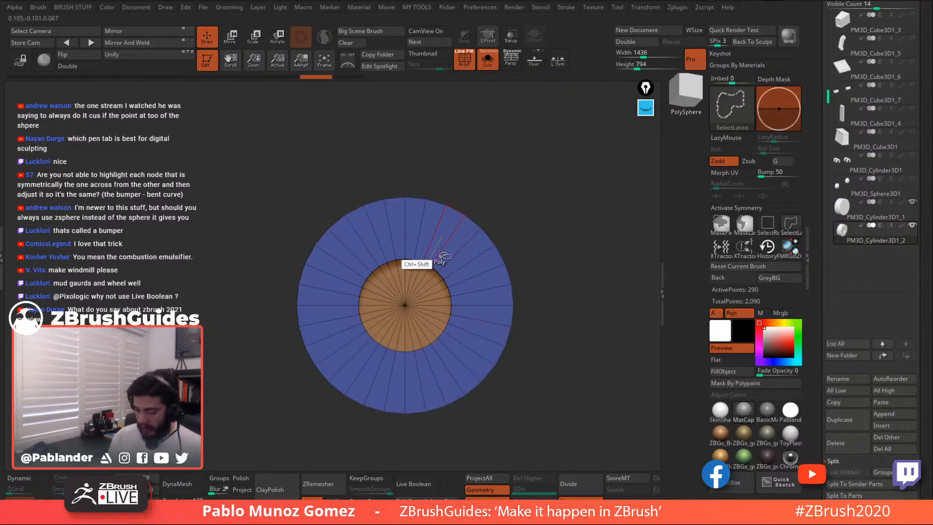
mouse_move(438, 248)
ctrl+shift+mouse_down()
mouse_move(478, 338)
mouse_move(476, 245)
ctrl+shift+mouse_up()
mouse_move(531, 223)
mouse_down()
mouse_move(531, 239)
mouse_move(598, 236)
mouse_move(541, 237)
mouse_up()
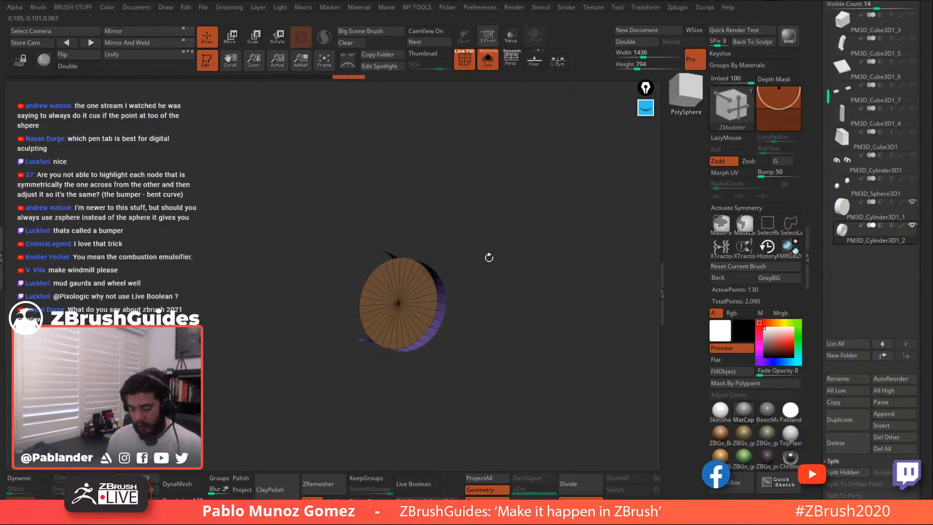
click(78, 66)
Isolate the two hub caps, give them their own polygroup, and unhide the rest of the tire
drag(481, 274, 448, 315)
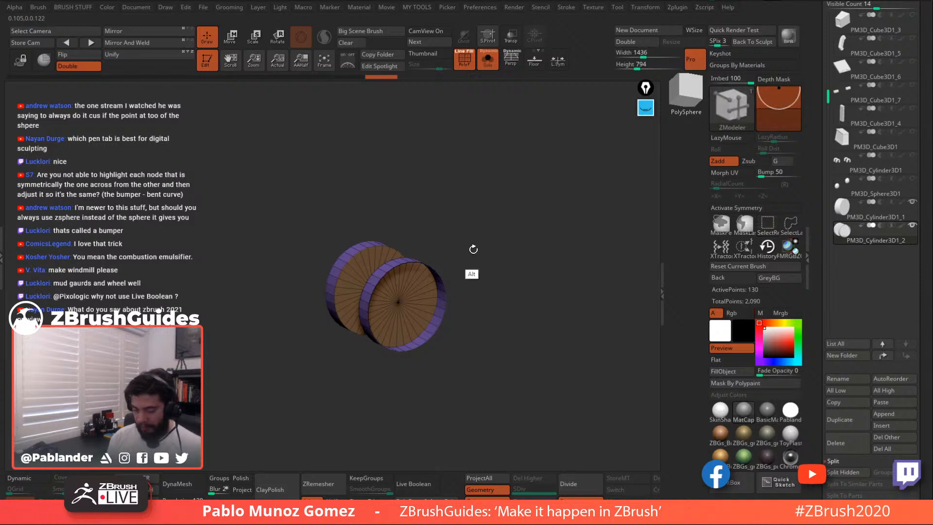
alt+drag(473, 250, 524, 248)
ctrl+shift+click(493, 304)
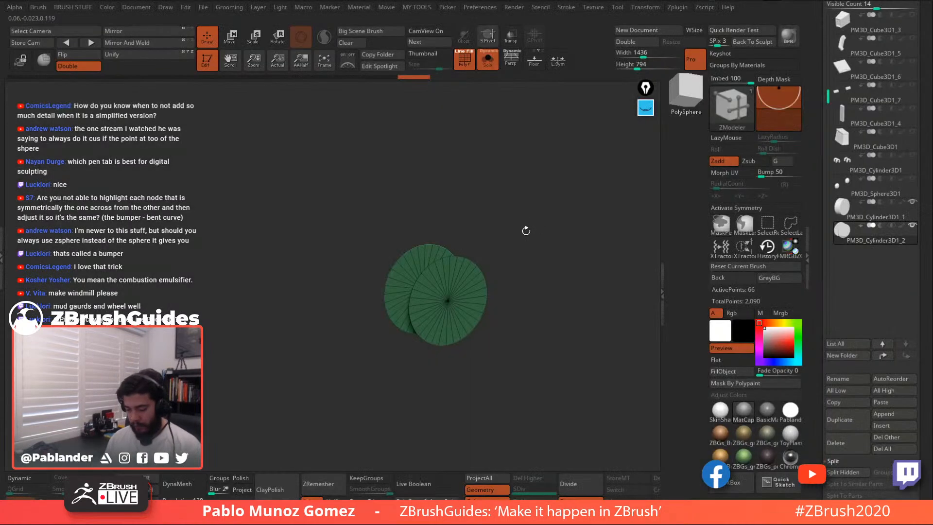
ctrl+shift+click(512, 221)
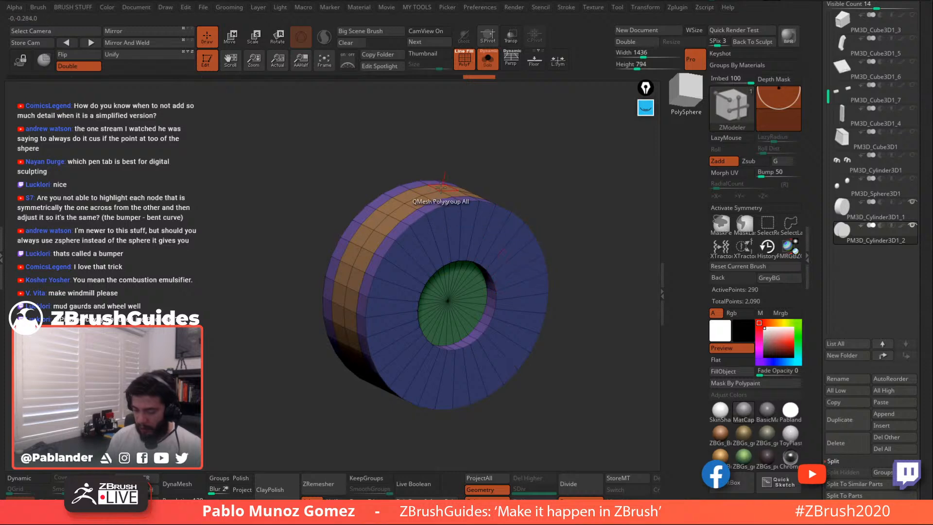
Raise the central tread band slightly with QMesh so the tire's shoulders slope down to its sides
drag(535, 160, 483, 198)
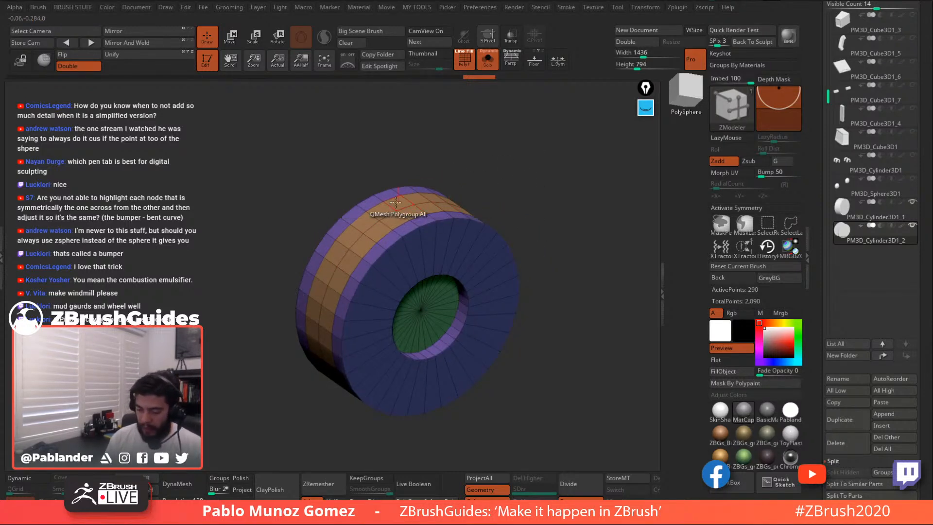
drag(411, 211, 413, 201)
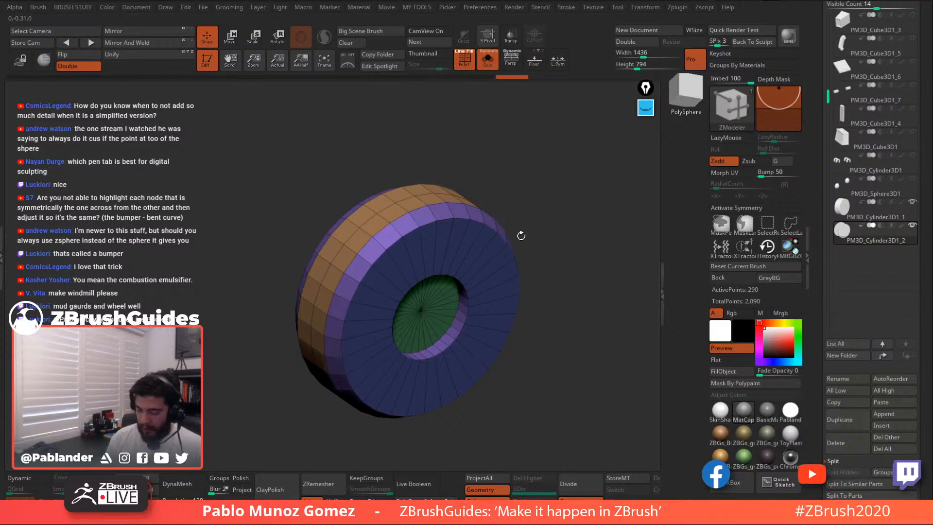
drag(528, 244, 545, 231)
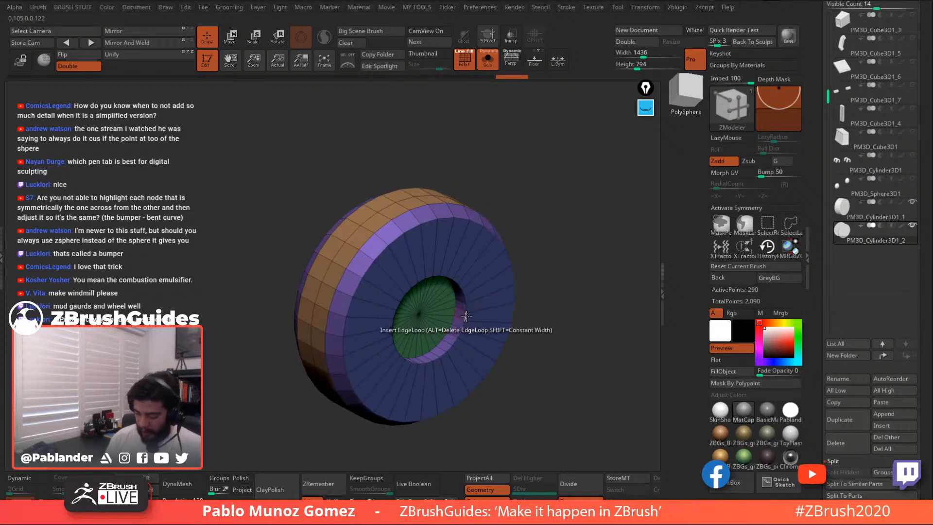
Set the edge action to Bevel and bevel the edge loop around the hub opening with X symmetry active
key(space)
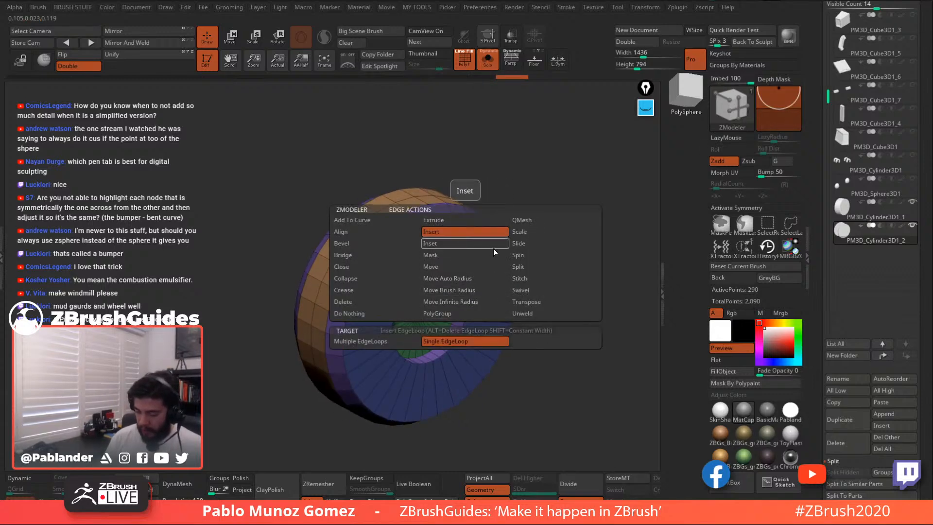
click(373, 243)
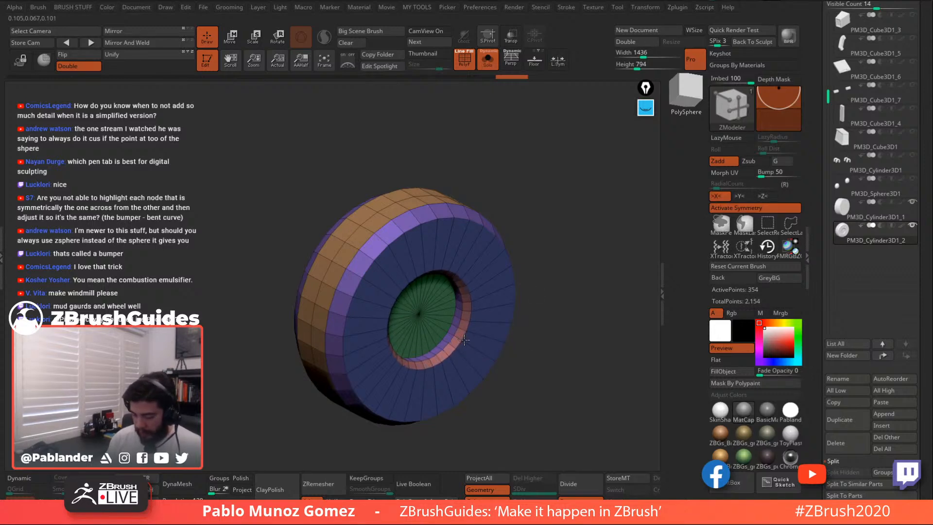
drag(565, 263, 515, 233)
click(464, 64)
click(470, 62)
Select the inner disc subtool, turn off Solo, and scale the disc to fit inside the tire's hub opening
click(889, 219)
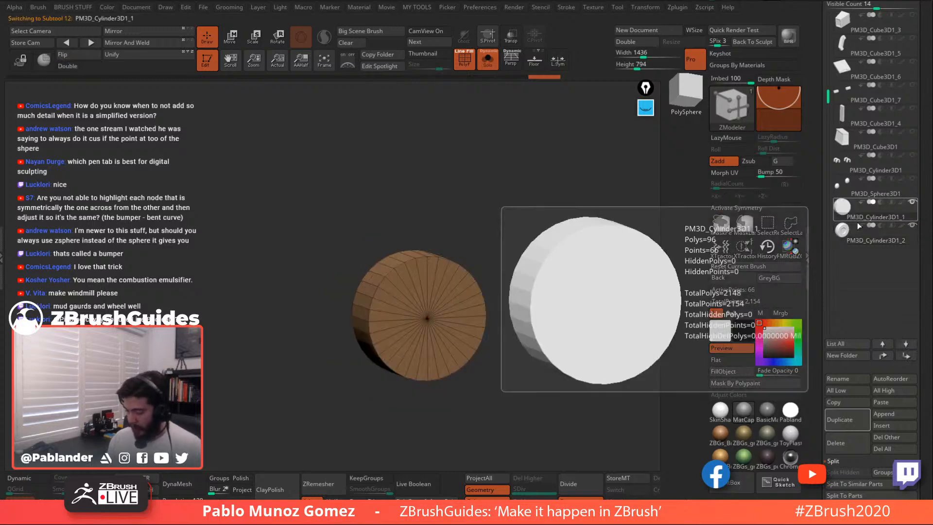
click(486, 66)
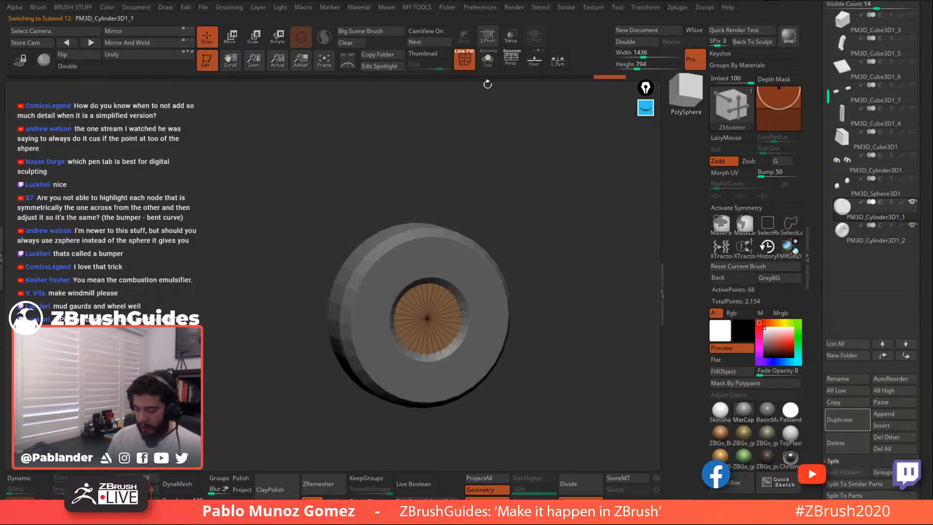
click(240, 41)
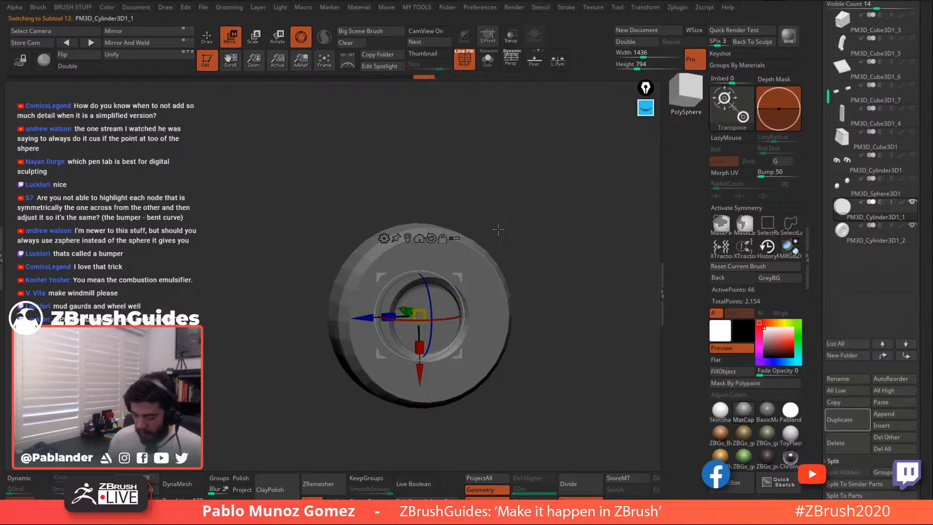
drag(495, 229, 516, 251)
drag(404, 302, 391, 258)
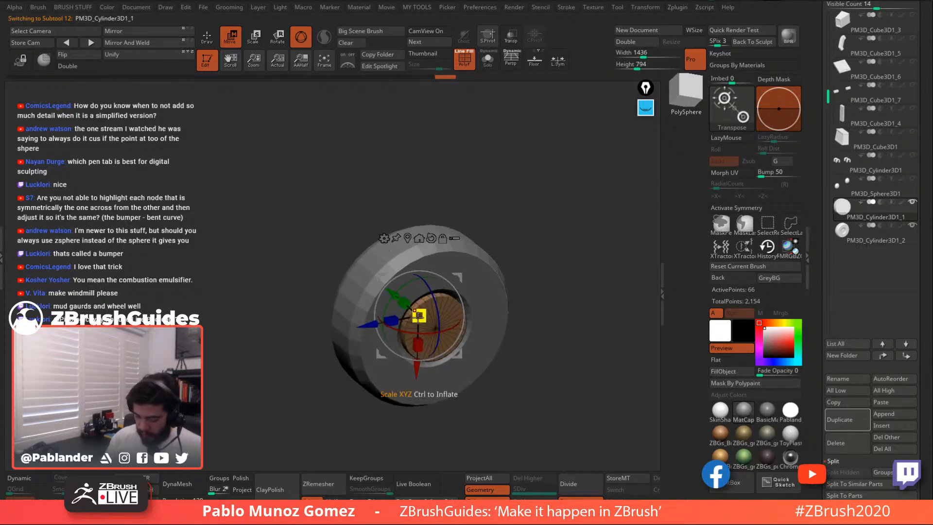
drag(421, 306, 419, 315)
drag(554, 229, 532, 255)
drag(426, 308, 434, 301)
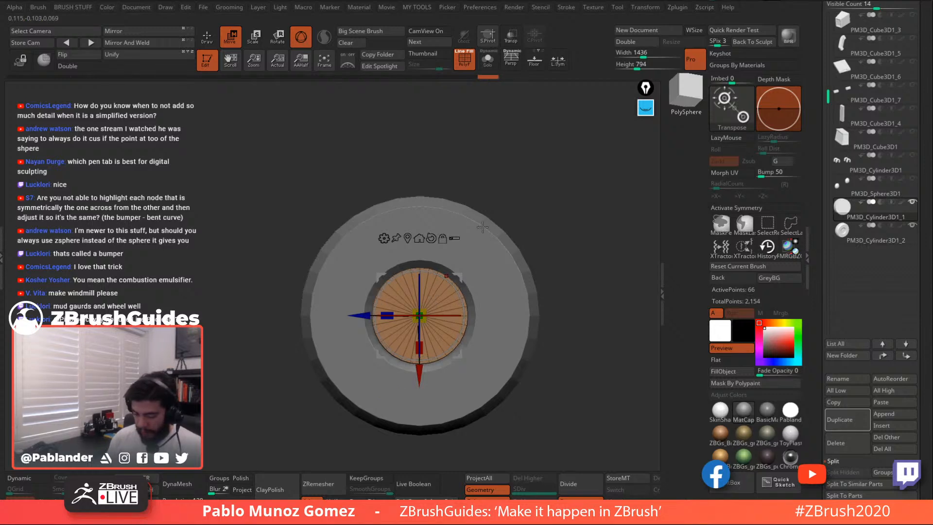
Activate X symmetry and bevel the complete outer edge loop of the hub disc
key(q)
drag(488, 195, 504, 212)
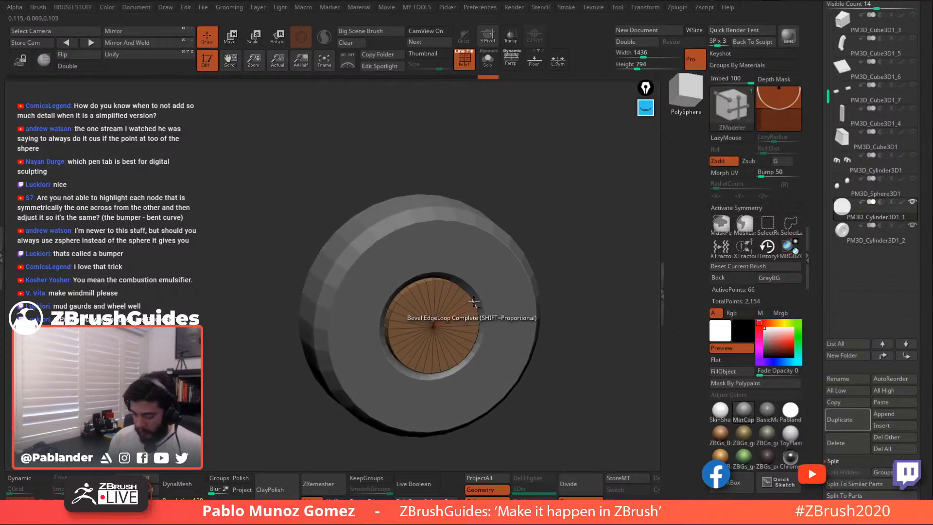
ctrl+right_drag(474, 304, 500, 249)
key(space)
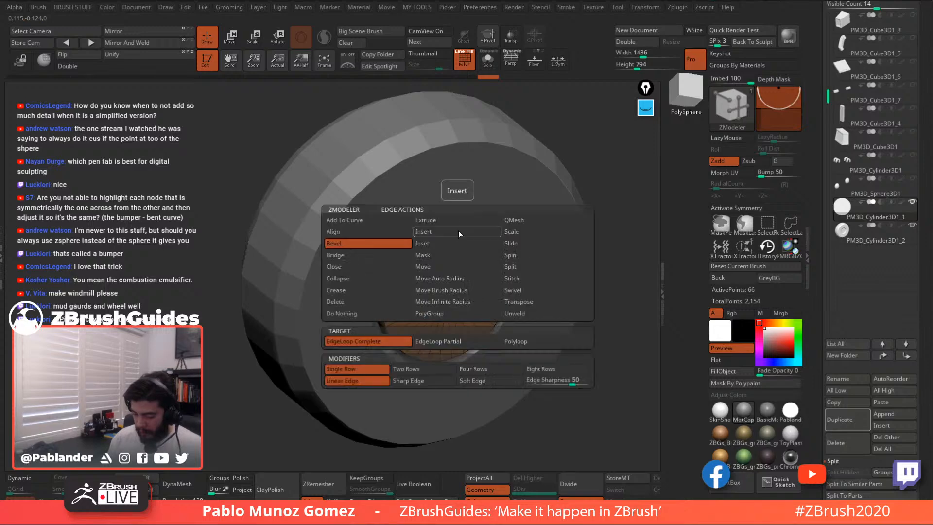
click(739, 208)
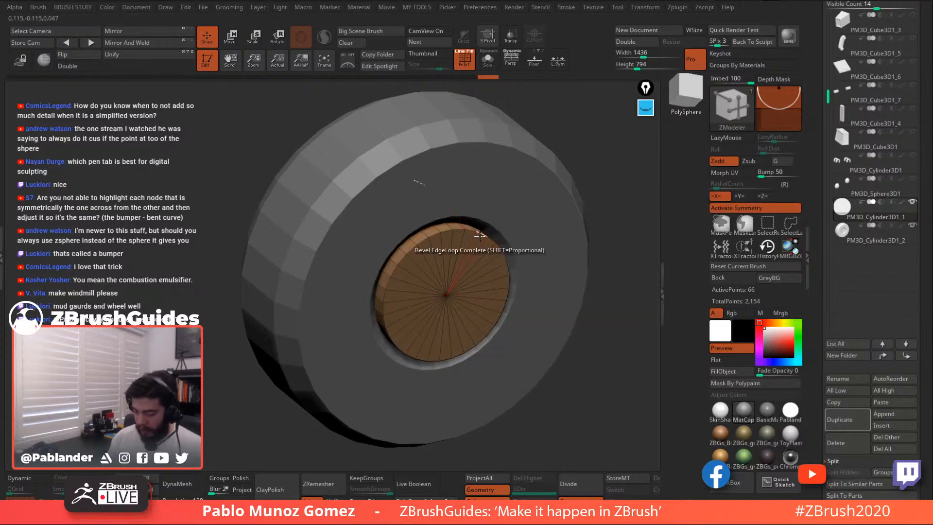
drag(503, 250, 486, 254)
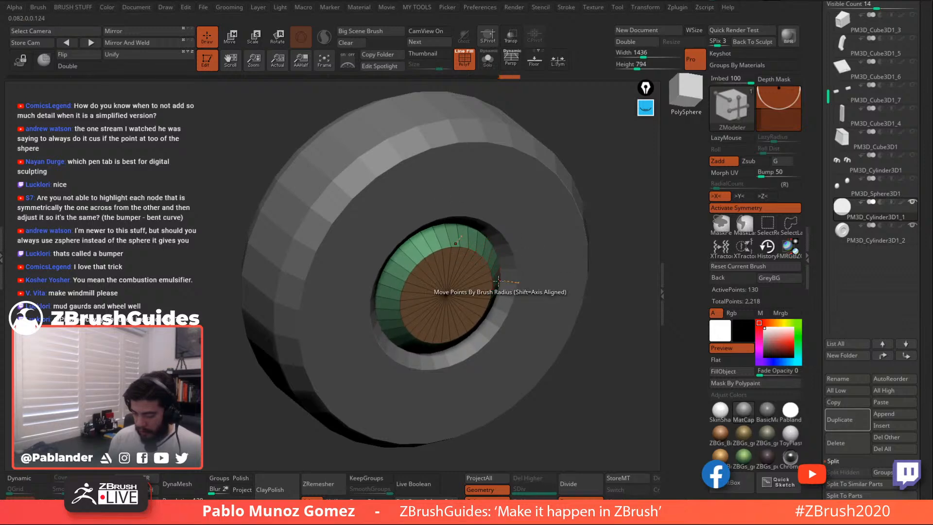
Set the edge action to Insert and add two concentric edge loops to the hub disc's face
right_drag(482, 273, 486, 264)
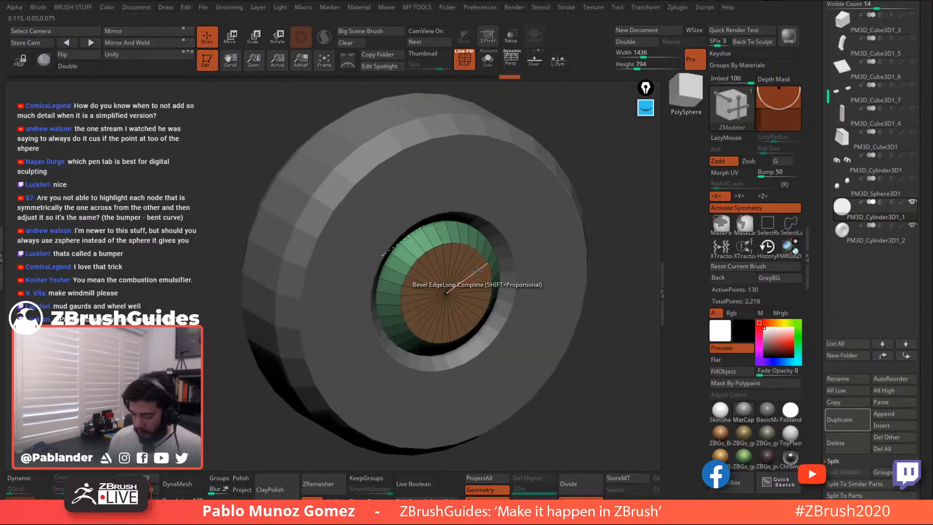
key(space)
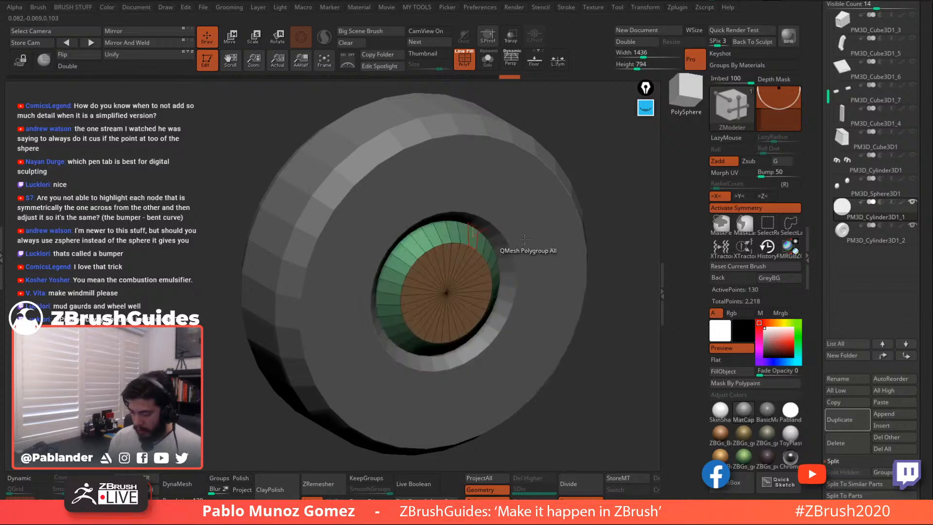
key(space)
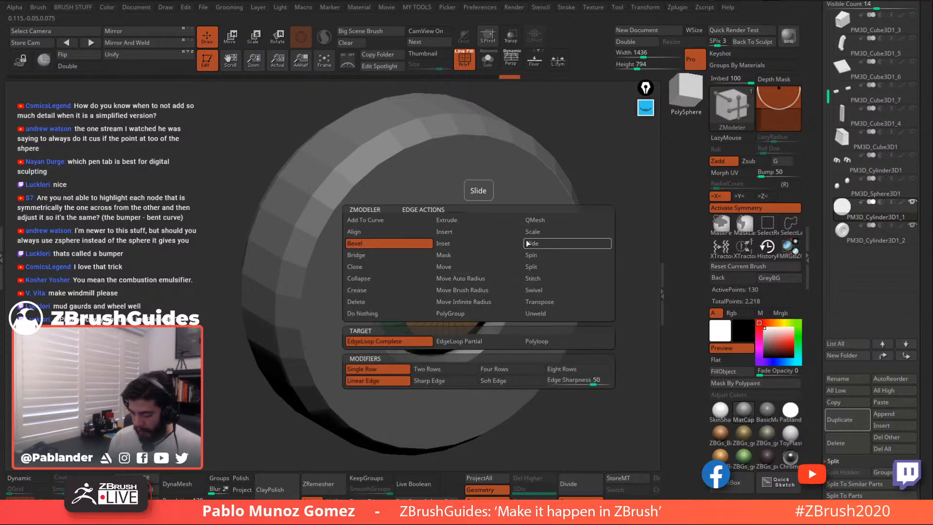
click(468, 232)
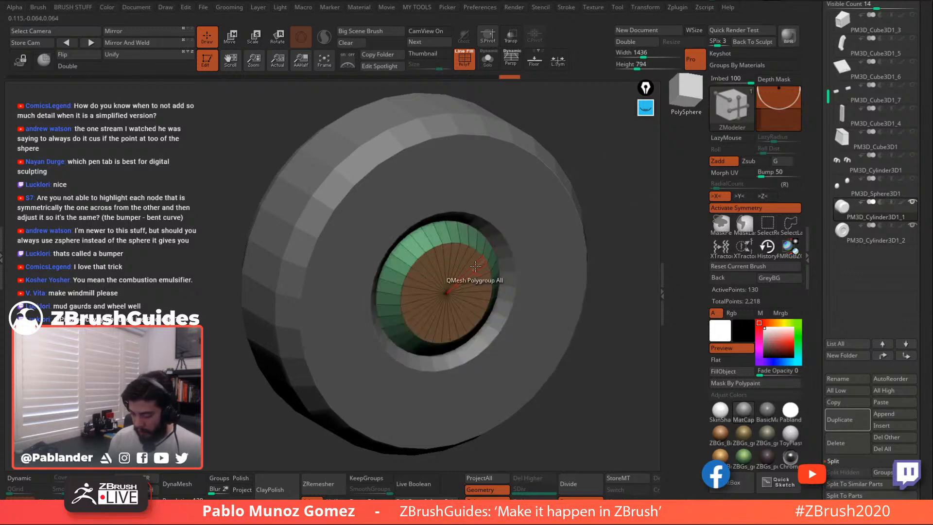
click(476, 263)
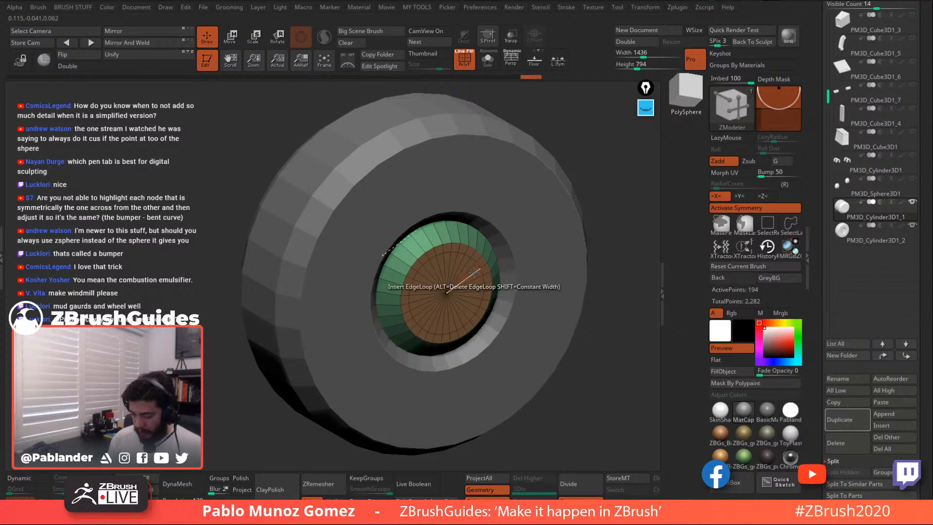
click(470, 278)
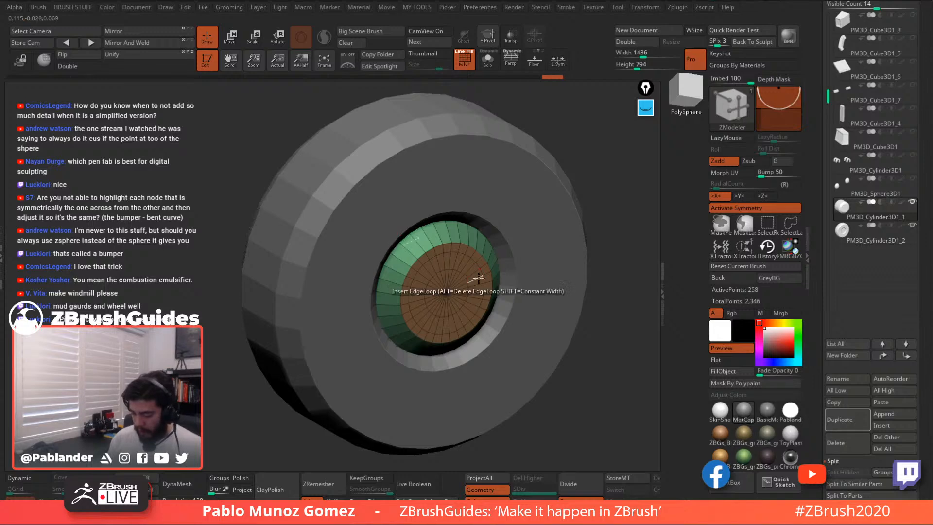
Shift the ring between the inserted loops inward with QMesh, without adding geometry, to step the hub face
alt+drag(421, 289, 476, 273)
right_drag(480, 285, 496, 282)
key(space)
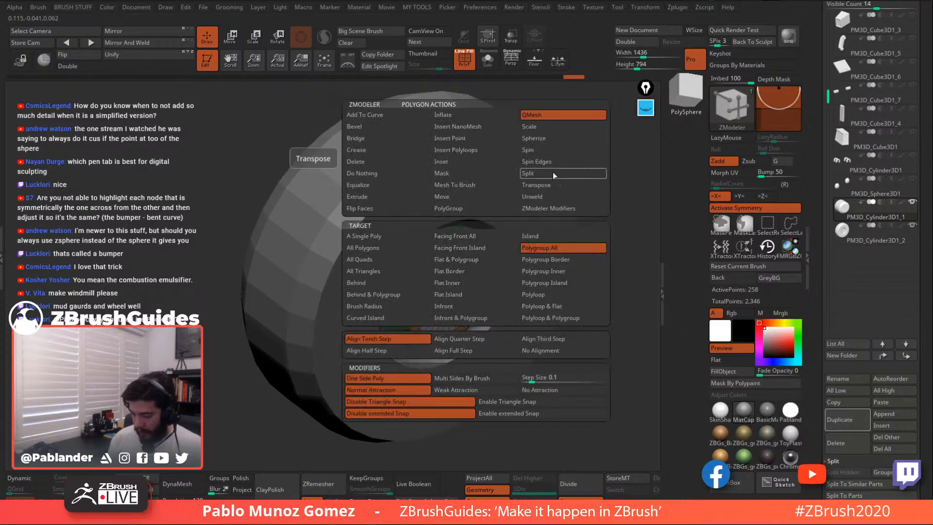
click(553, 172)
click(478, 280)
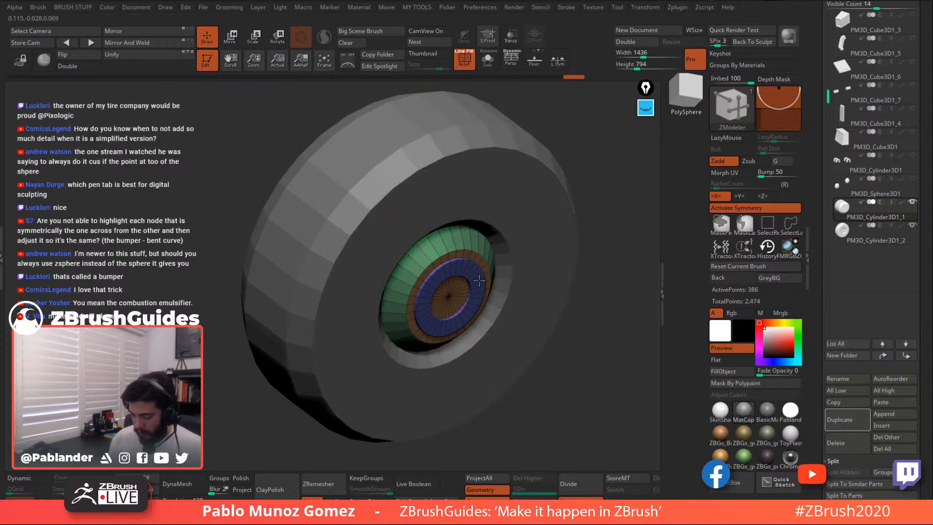
key(shift)
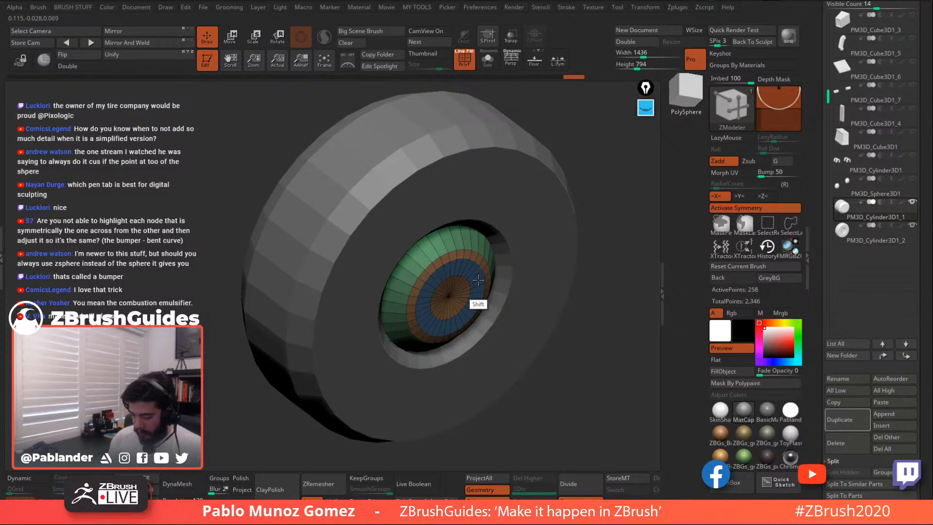
shift+drag(478, 280, 469, 273)
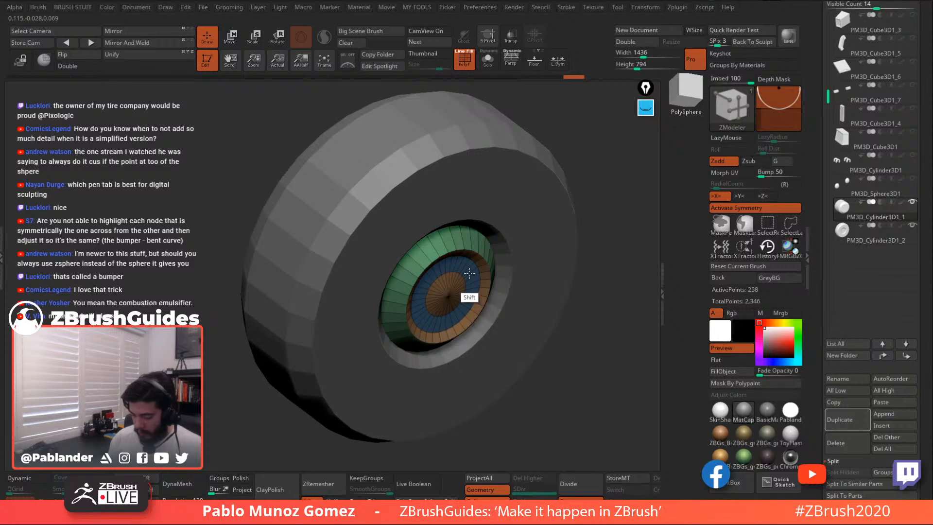
right_drag(449, 294, 470, 311)
drag(480, 285, 485, 285)
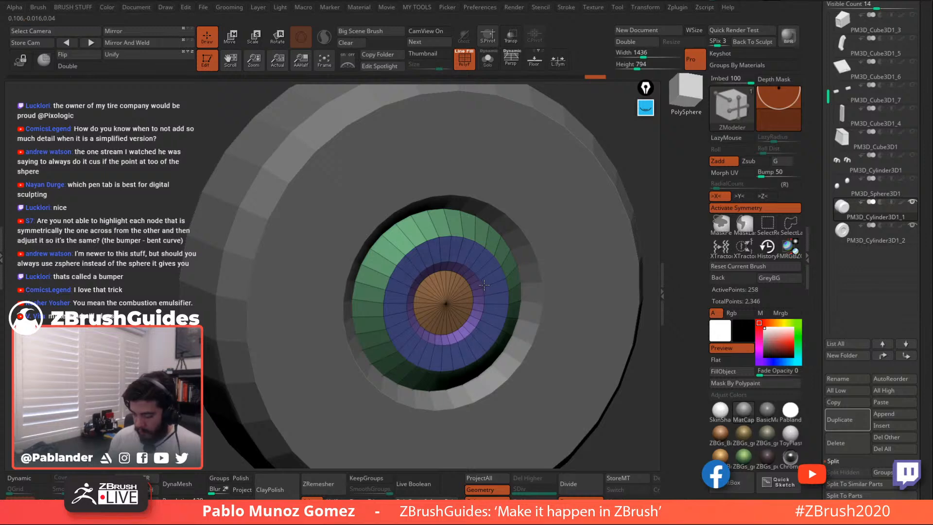
Merge the hub disc down with the tire subtool and accept the non-undoable operation
ctrl+right_drag(486, 308, 558, 263)
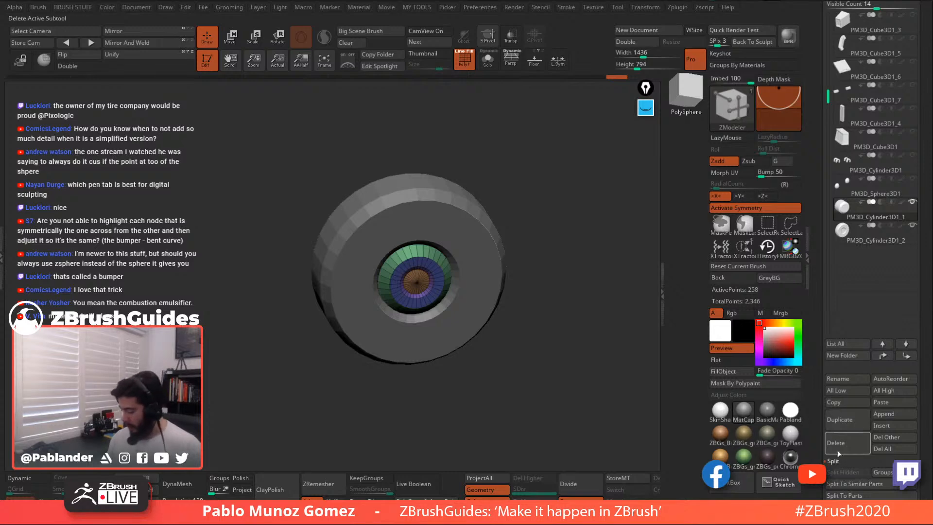
drag(820, 474, 817, 383)
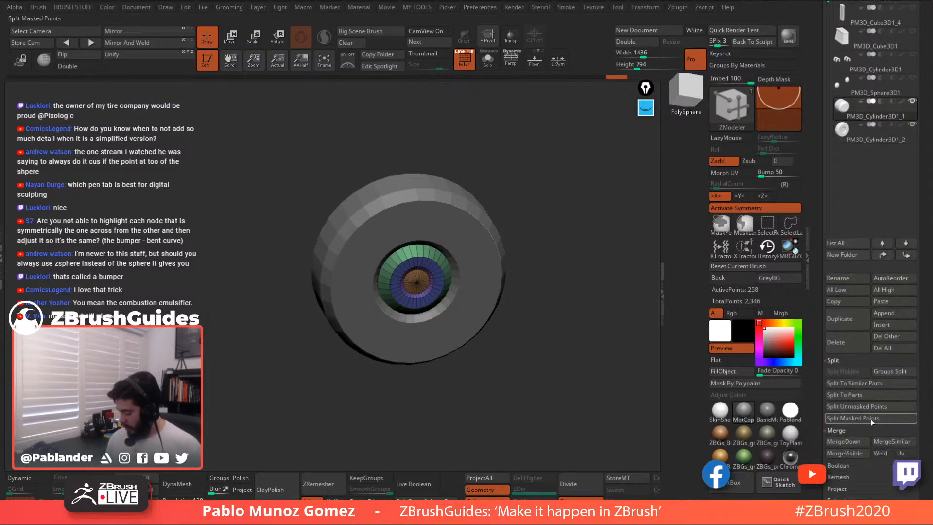
click(843, 441)
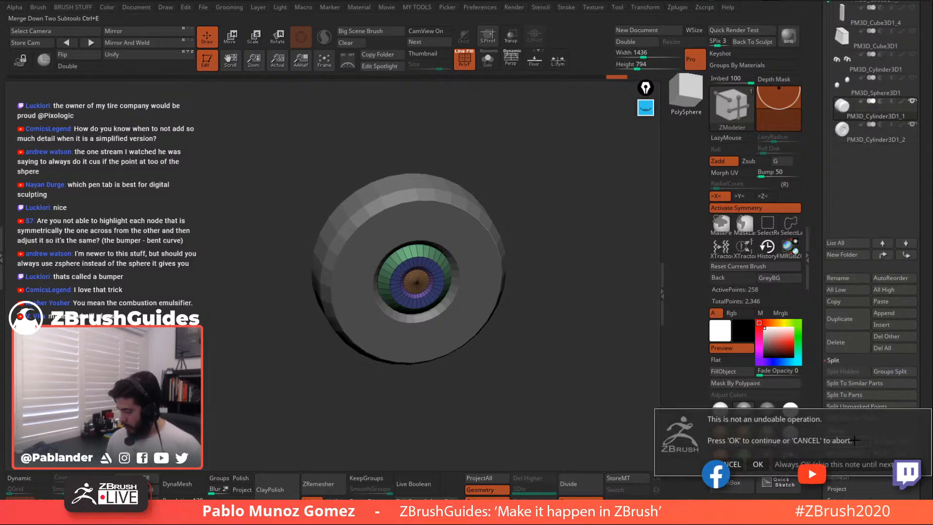
click(757, 463)
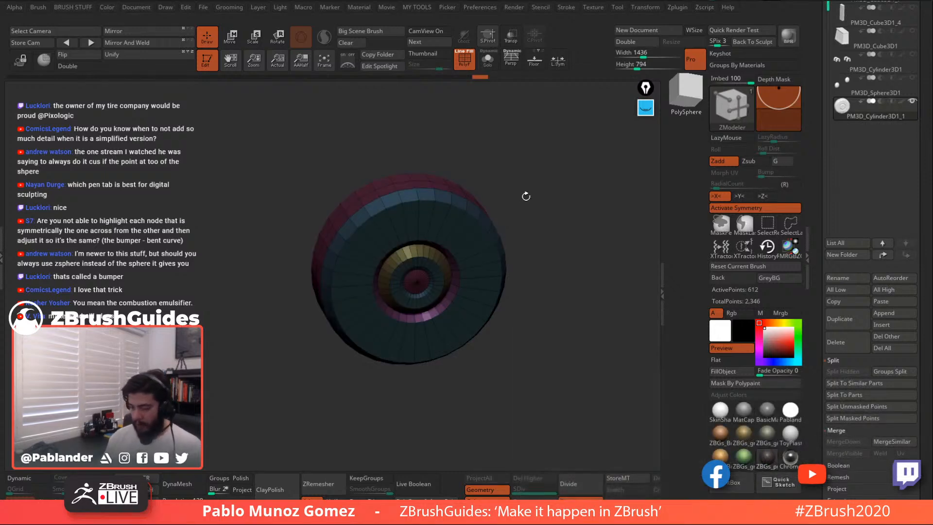
Show the whole truck together with the merged wheel and activate the Move gizmo
click(751, 413)
ctrl+right_drag(604, 349, 527, 248)
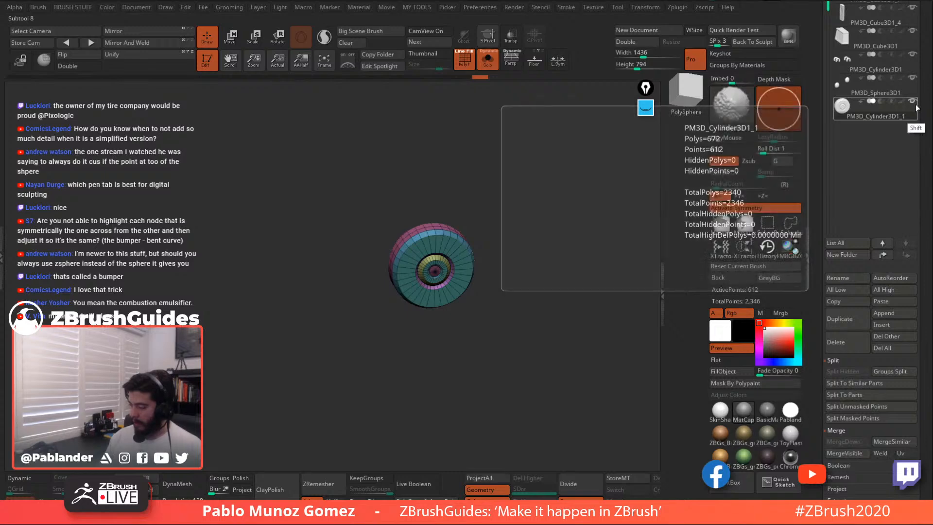
alt+right_drag(566, 217, 546, 272)
click(488, 61)
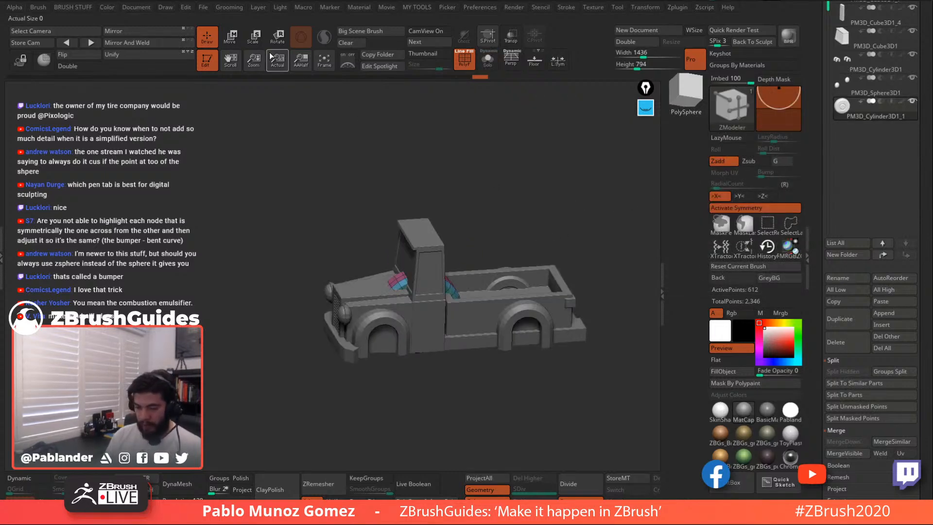
click(232, 38)
shift+right_drag(492, 178, 499, 154)
mouse_move(484, 246)
right_down()
mouse_move(569, 231)
mouse_move(520, 262)
right_up()
drag(416, 364, 416, 379)
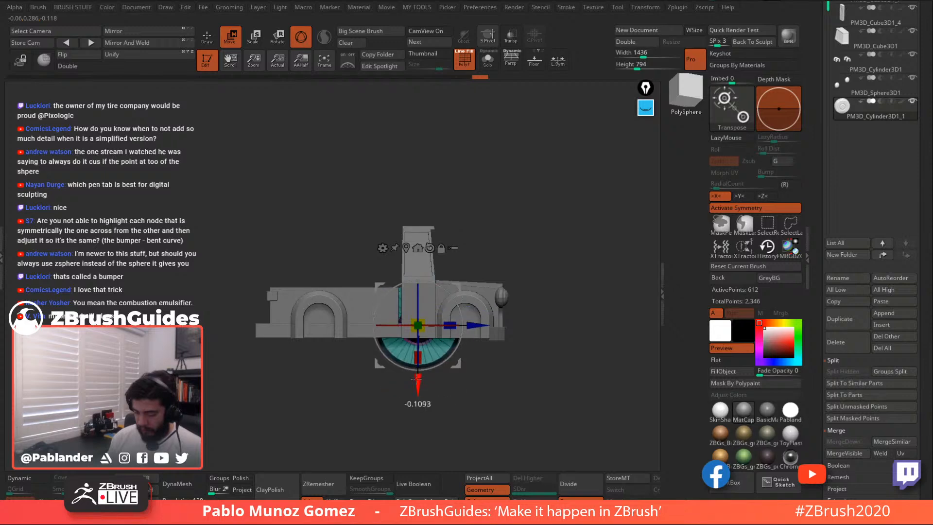
right_drag(544, 222, 526, 308)
drag(392, 376, 363, 430)
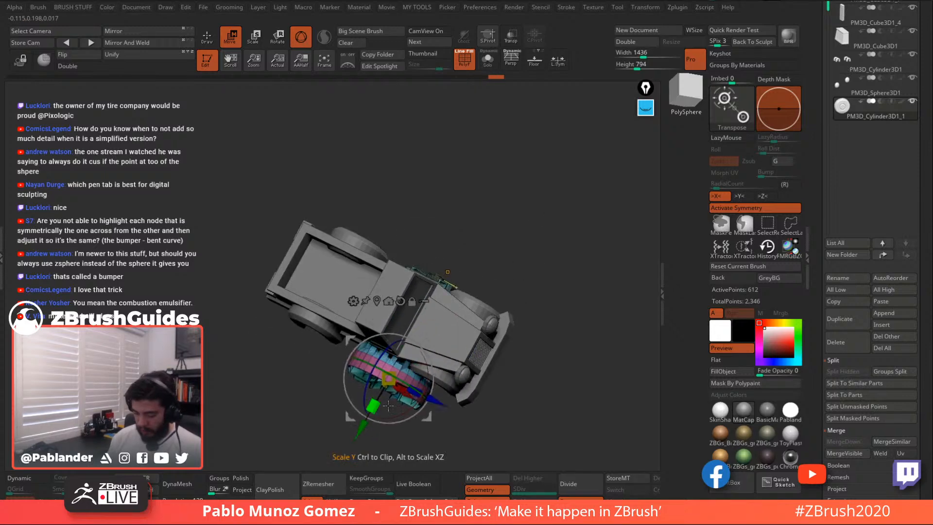
key(ctrl+z)
key(ctrl+z)
Turn off symmetry, move the wheel outward beside the truck, and scale it uniformly toward wheel-arch size
click(740, 208)
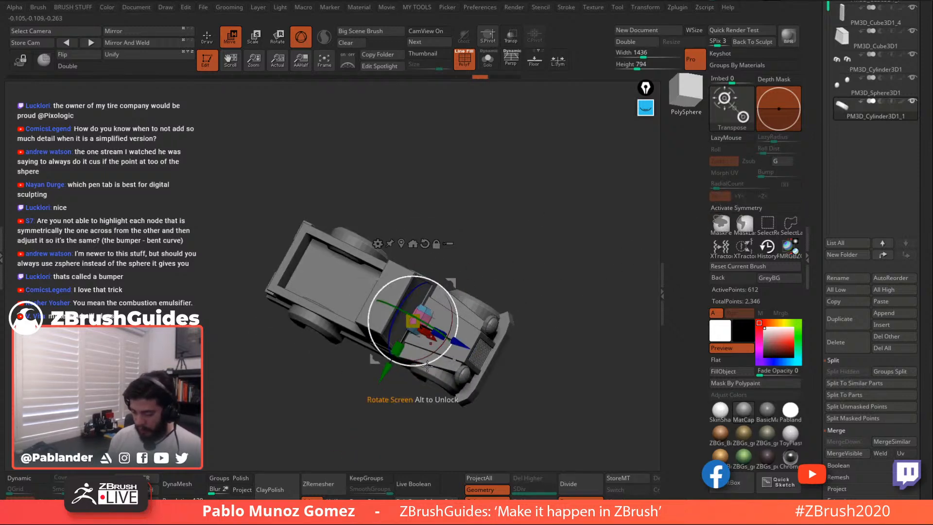
drag(382, 369, 347, 437)
shift+right_drag(538, 298, 549, 265)
alt+right_drag(515, 235, 533, 207)
drag(399, 311, 386, 325)
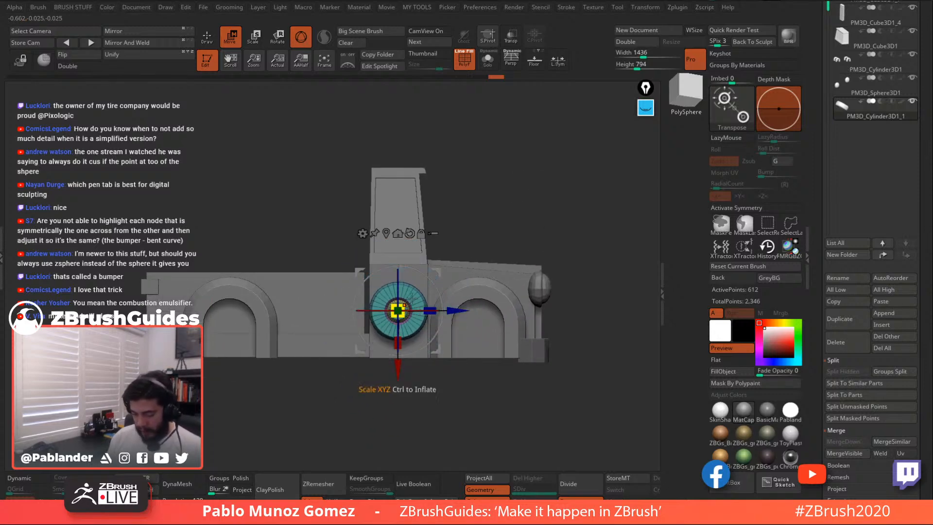
Position and size the wheel inside the front wheel arch, aligning it sideways with the fender
drag(439, 275, 519, 315)
drag(575, 271, 512, 301)
drag(435, 362, 481, 341)
drag(530, 315, 474, 331)
drag(431, 303, 432, 311)
drag(486, 341, 474, 186)
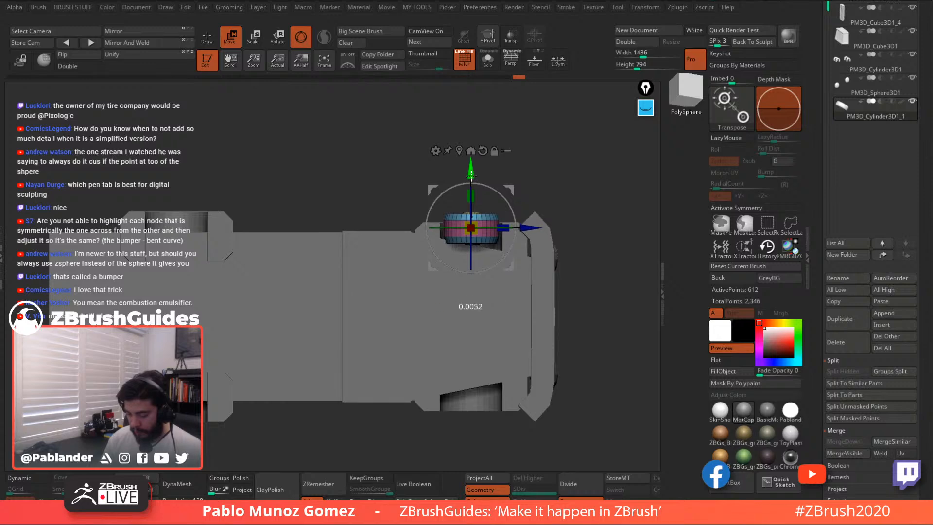
Duplicate the wheel into the rear arch, clear the mask, and use Mirror And Weld to add the opposite pair
alt+drag(521, 243, 274, 224)
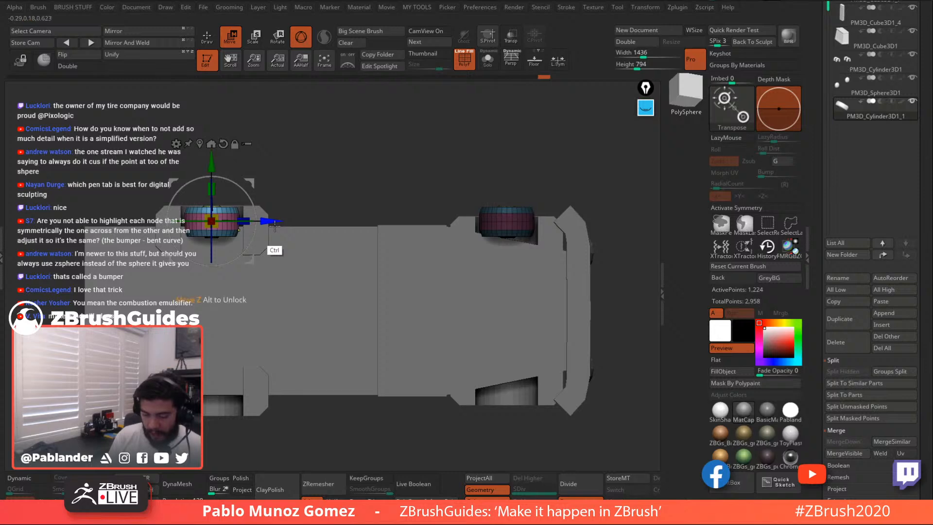
ctrl+drag(356, 163, 370, 175)
click(140, 45)
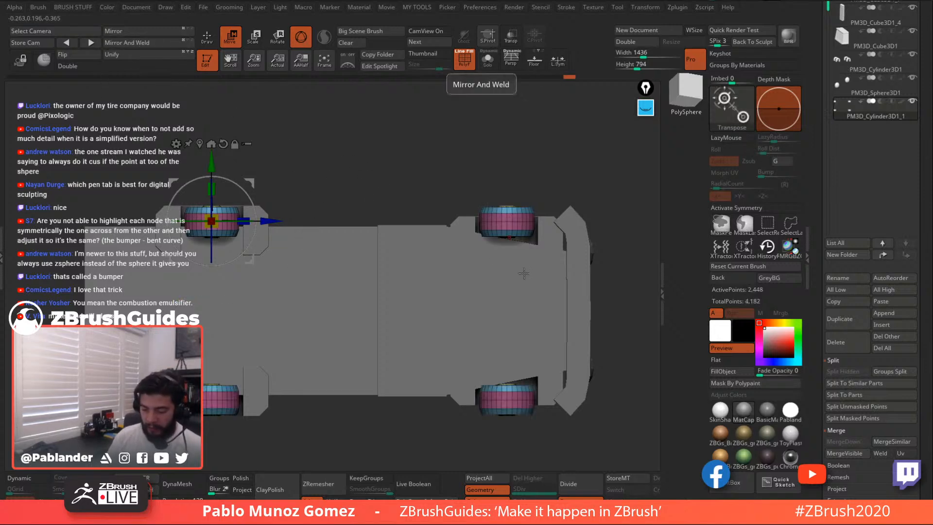
click(208, 37)
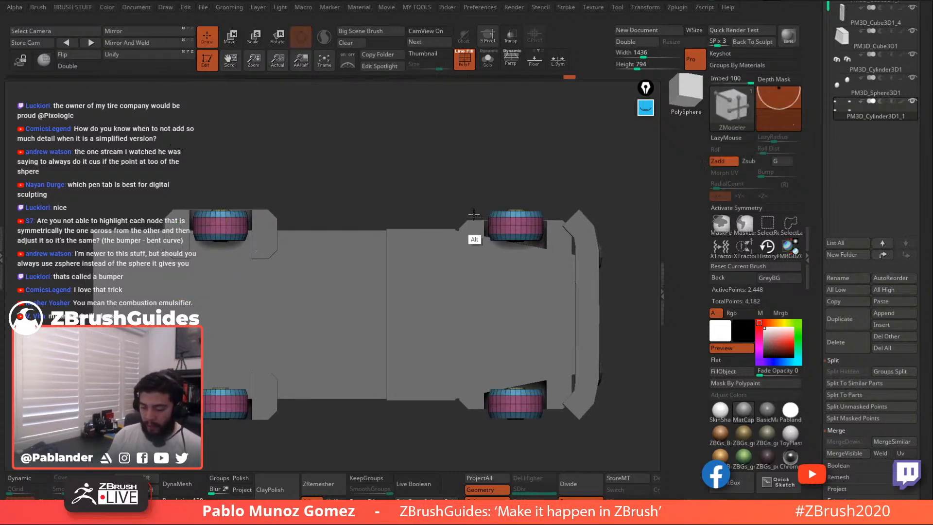
Turn off the polyframe display, select the fender arches subtool, and move the fenders slightly down
mouse_move(475, 240)
mouse_down()
mouse_move(447, 162)
mouse_move(510, 322)
mouse_move(474, 288)
mouse_up()
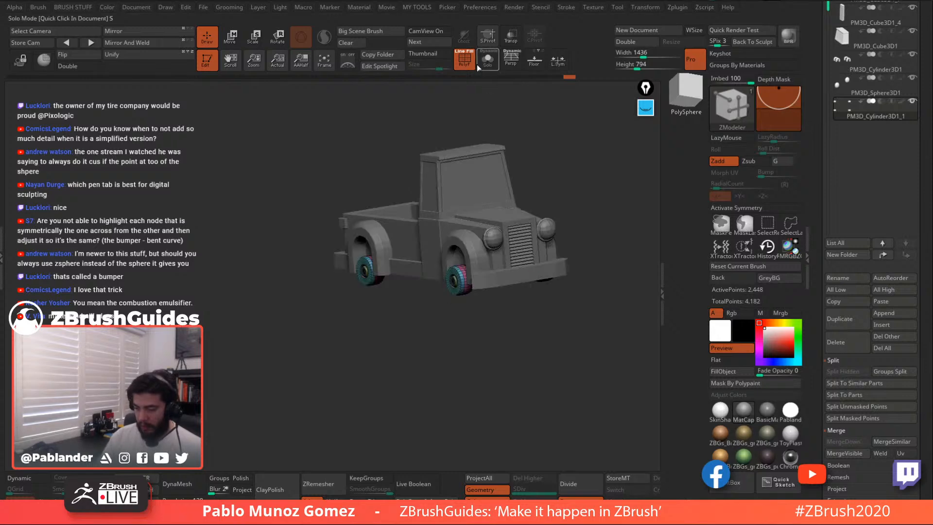
key(shift+f)
drag(536, 203, 536, 254)
alt+click(468, 299)
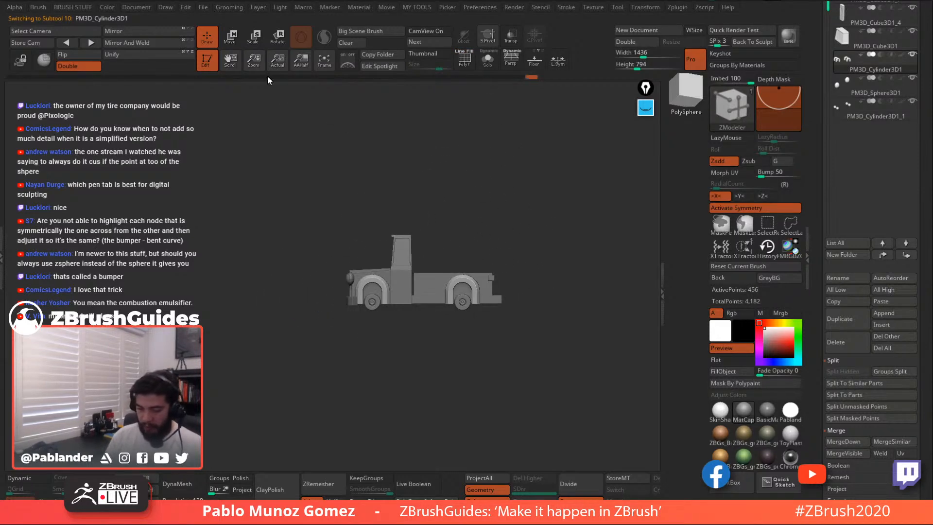
key(w)
drag(463, 347, 465, 358)
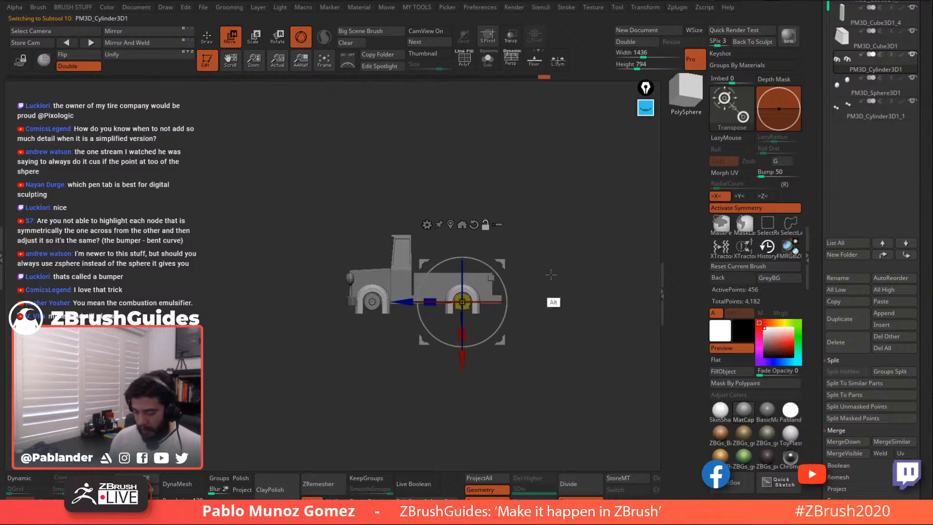
Turn off symmetry and use the Deformer to shorten the lower ends of the fender arches, accepting the deformation
alt+drag(550, 274, 555, 367)
alt+drag(533, 299, 545, 306)
click(439, 231)
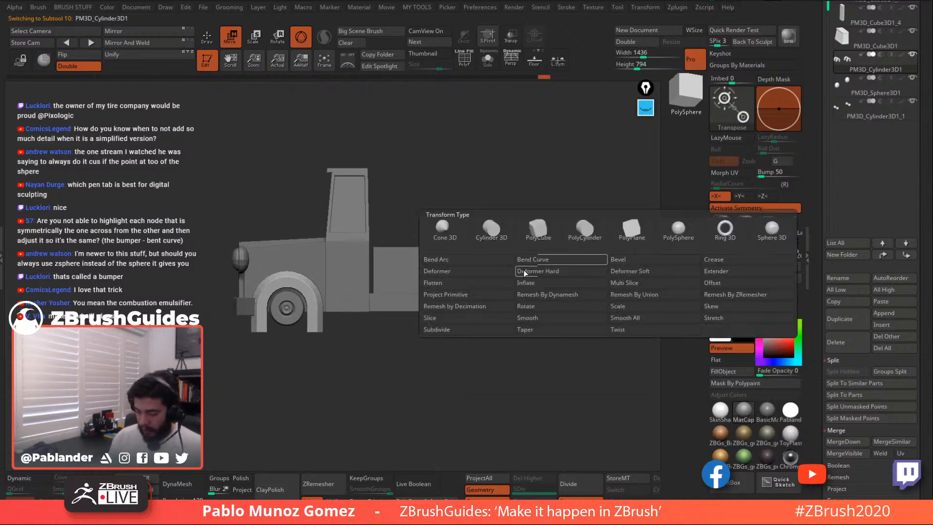
click(461, 282)
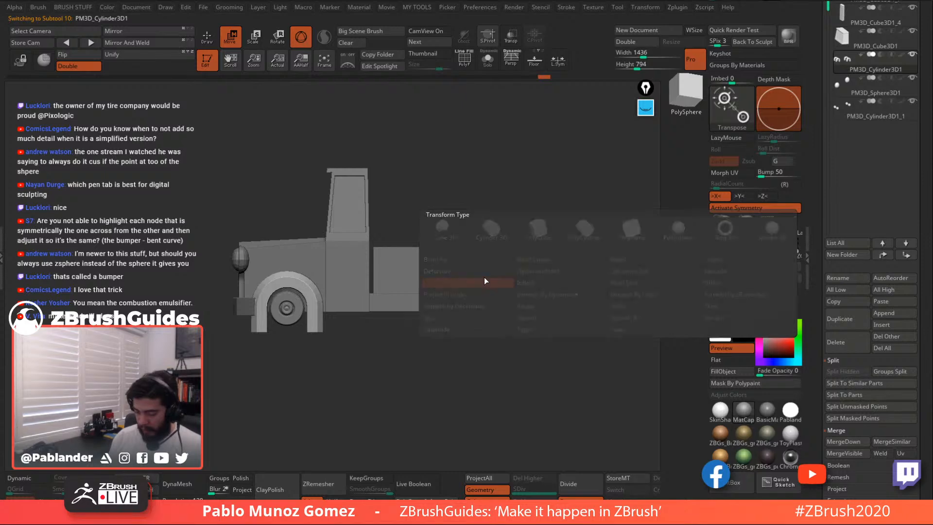
click(736, 208)
click(440, 231)
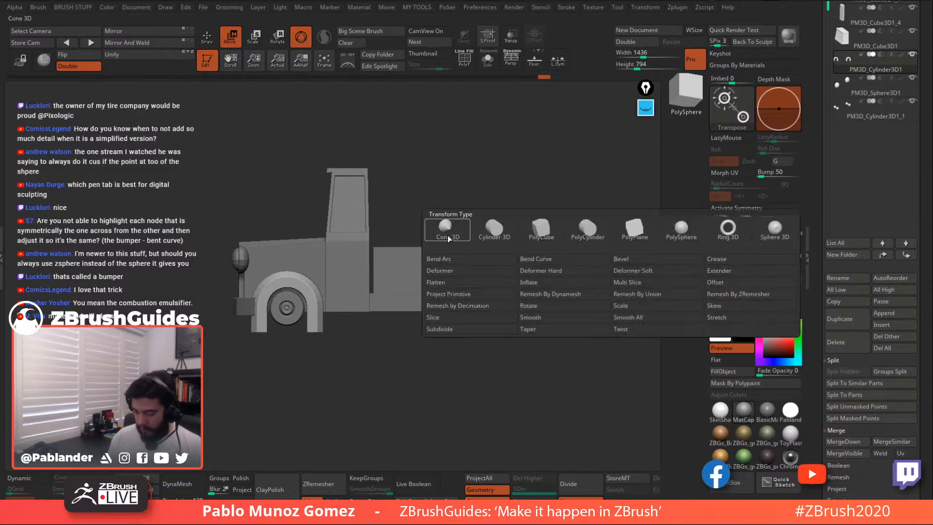
click(501, 270)
drag(383, 321, 379, 293)
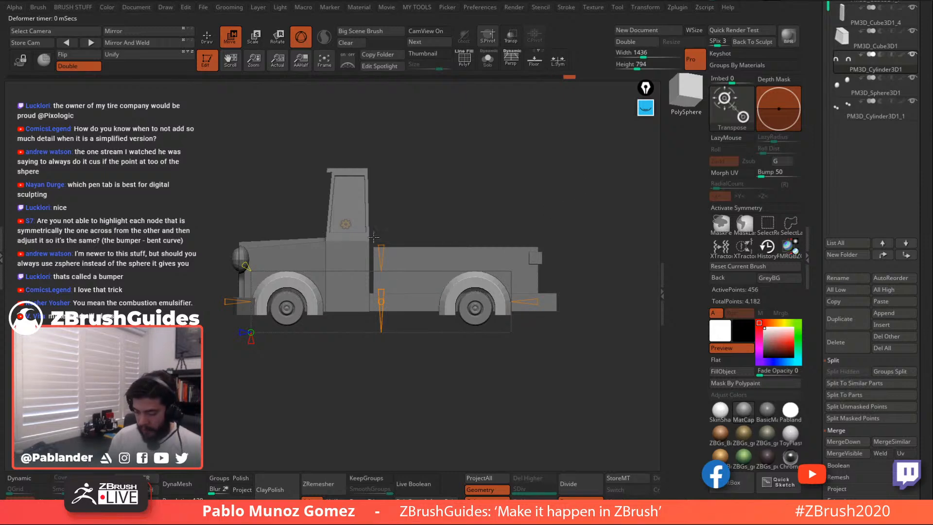
click(346, 224)
click(520, 227)
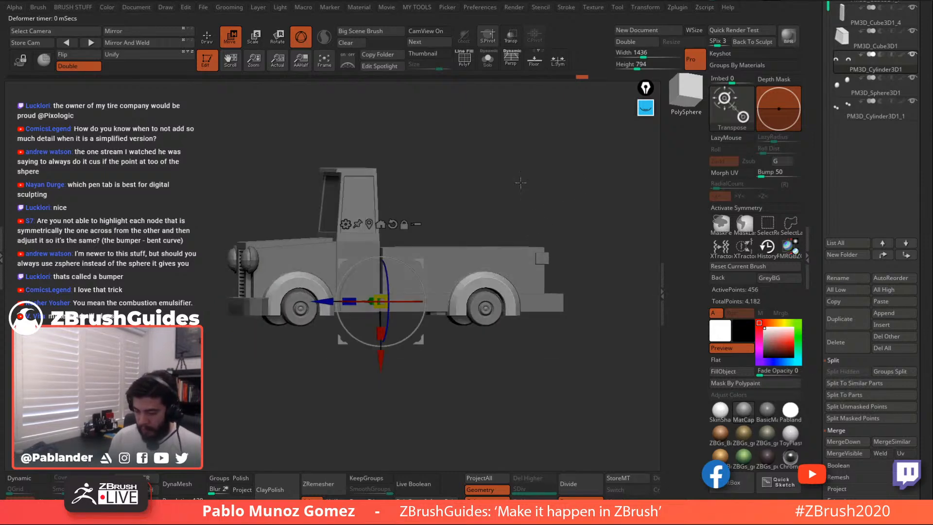
Nudge the fender arches vertically so their lower ends sit level with the underside of the truck body
click(209, 39)
mouse_move(486, 280)
alt+mouse_down()
mouse_move(516, 308)
mouse_move(560, 279)
mouse_move(543, 240)
mouse_move(569, 260)
alt+mouse_up()
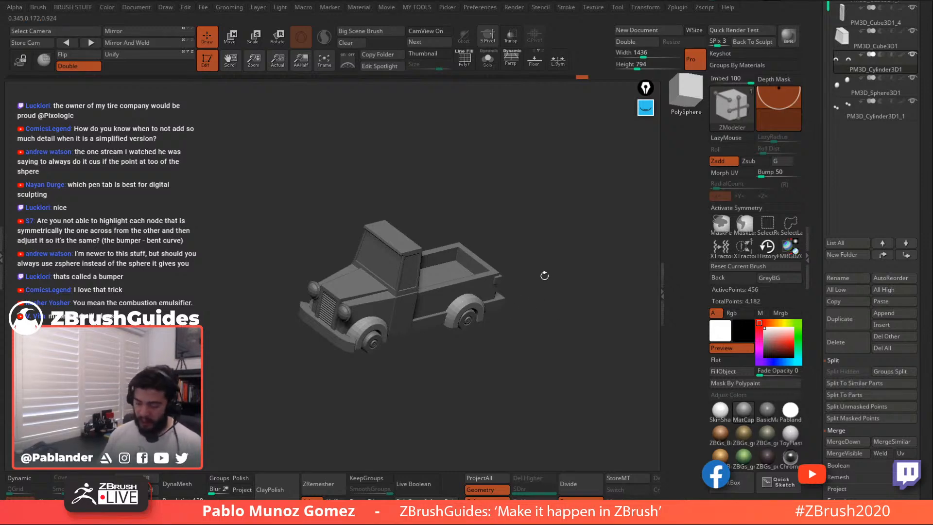
drag(535, 355, 445, 387)
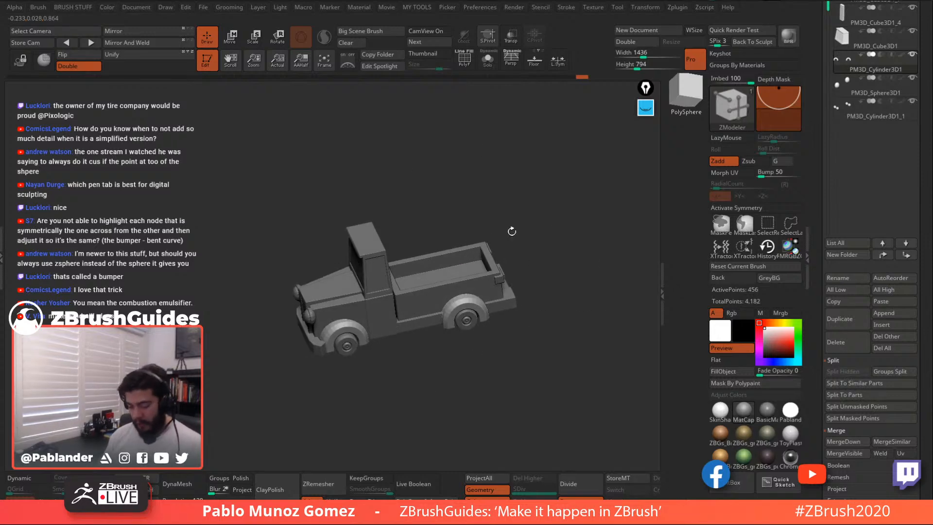
drag(550, 205, 544, 199)
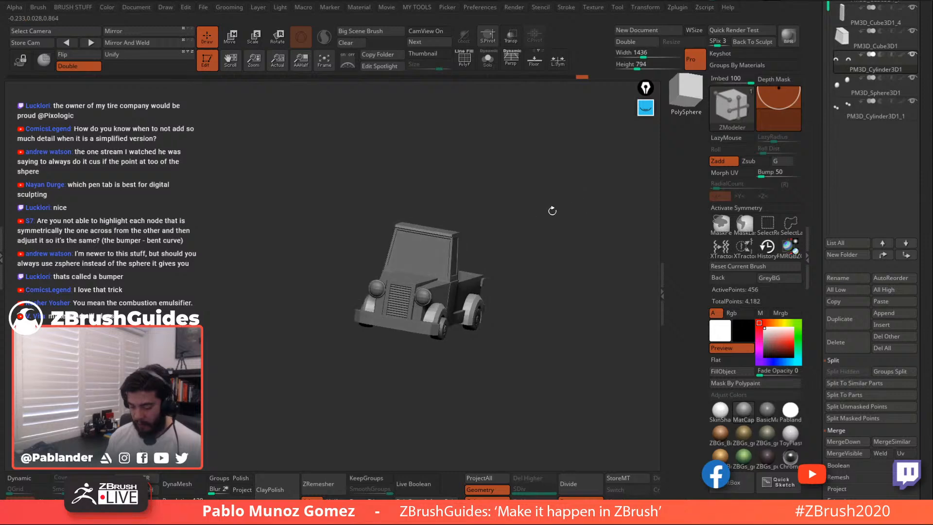
drag(552, 210, 527, 174)
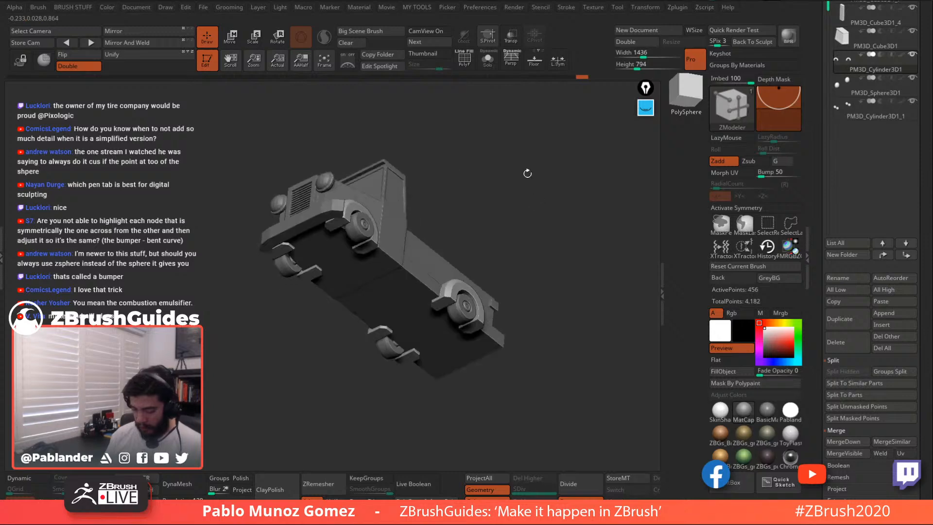
key(w)
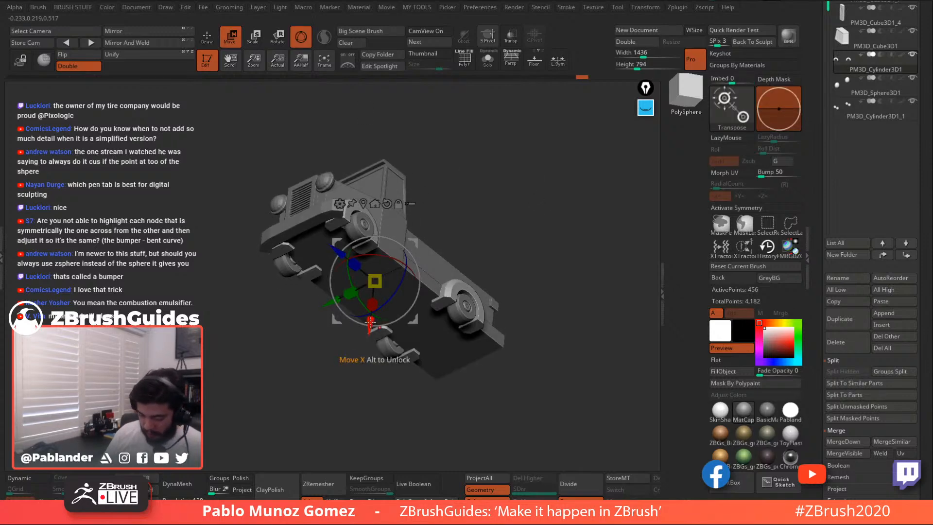
drag(370, 320, 370, 320)
mouse_move(508, 209)
mouse_down()
mouse_move(526, 177)
mouse_move(508, 296)
mouse_up()
key(q)
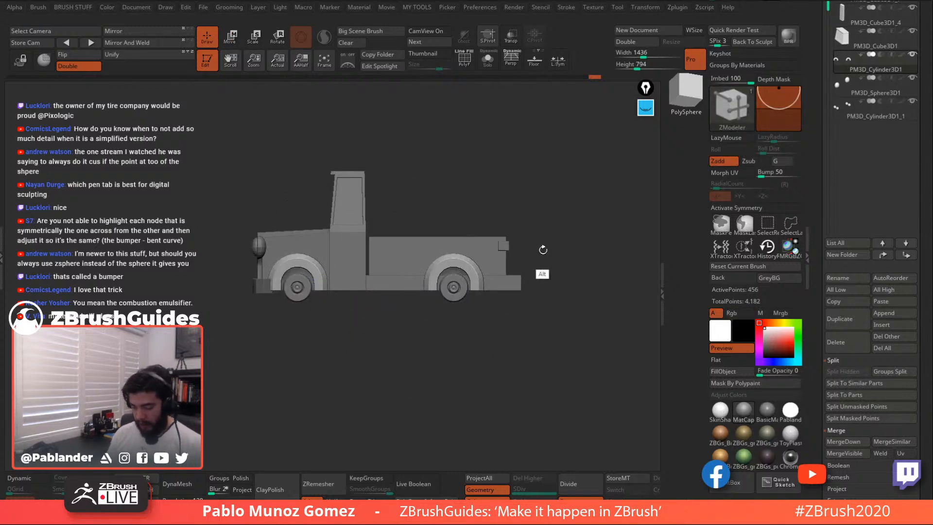
Choose the Move brush, snap to the top view, and mask the rear fenders
alt+drag(544, 249, 508, 306)
mouse_move(493, 347)
alt+mouse_down()
mouse_move(516, 346)
mouse_move(504, 353)
mouse_move(503, 345)
mouse_move(493, 362)
mouse_move(502, 377)
mouse_move(483, 371)
mouse_move(498, 347)
alt+mouse_up()
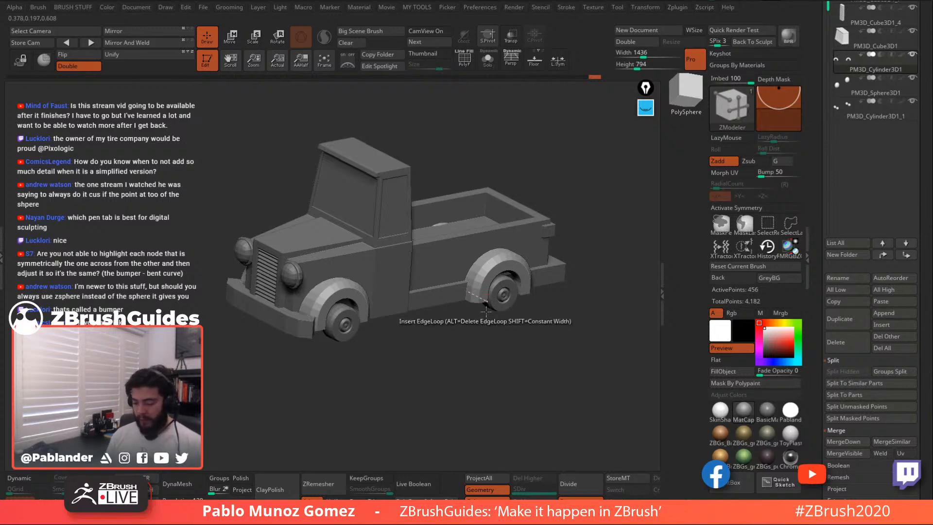
mouse_move(498, 362)
mouse_down()
mouse_move(535, 353)
mouse_move(483, 382)
mouse_move(493, 393)
mouse_move(482, 374)
mouse_move(480, 398)
mouse_move(507, 361)
mouse_move(511, 323)
mouse_move(501, 363)
mouse_move(501, 331)
mouse_move(508, 363)
mouse_up()
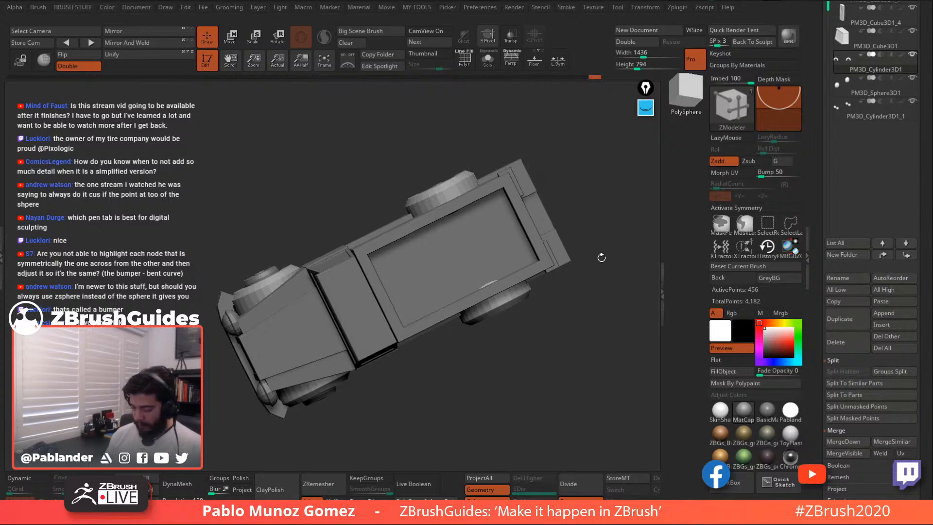
key(space)
click(601, 296)
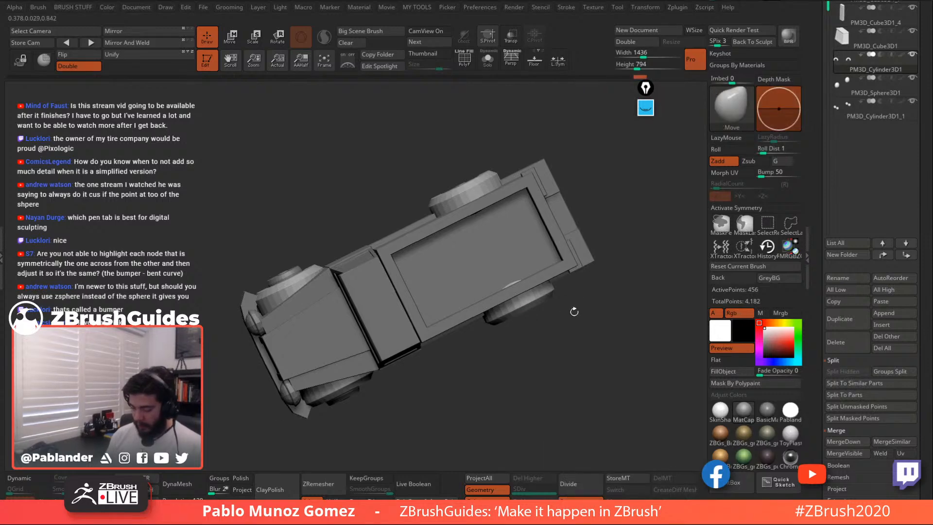
shift+click(586, 326)
ctrl+drag(455, 125, 610, 372)
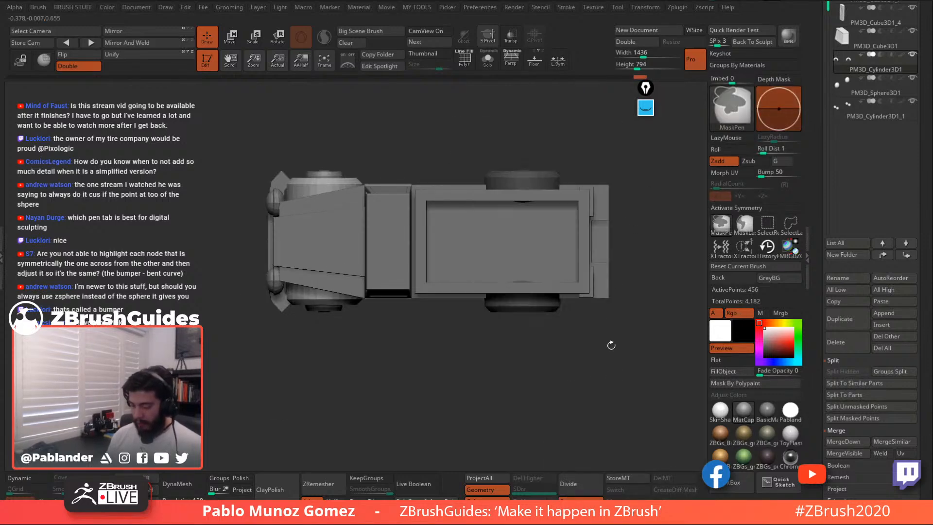
Invert the mask to protect the front fenders, activate X symmetry, and move the rear fenders slightly outward
alt+drag(572, 308, 591, 323)
click(490, 64)
click(489, 62)
key(x)
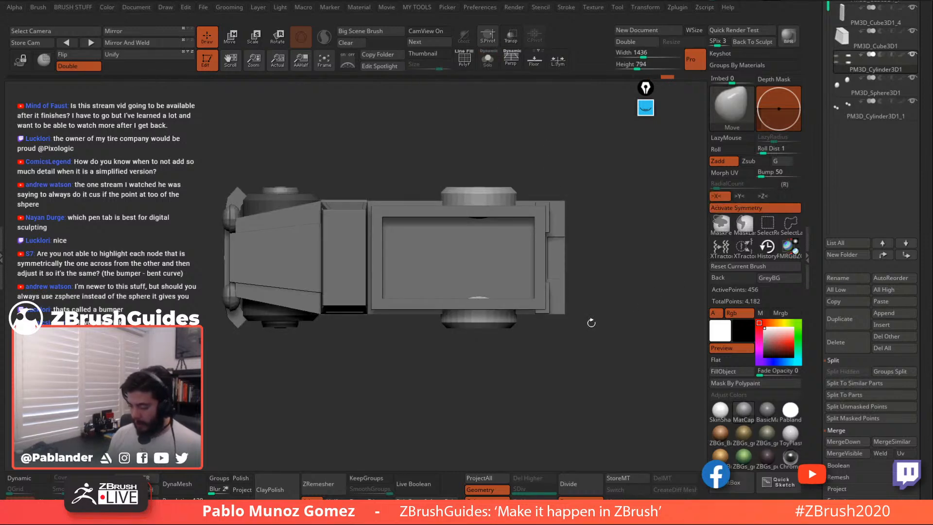
key(w)
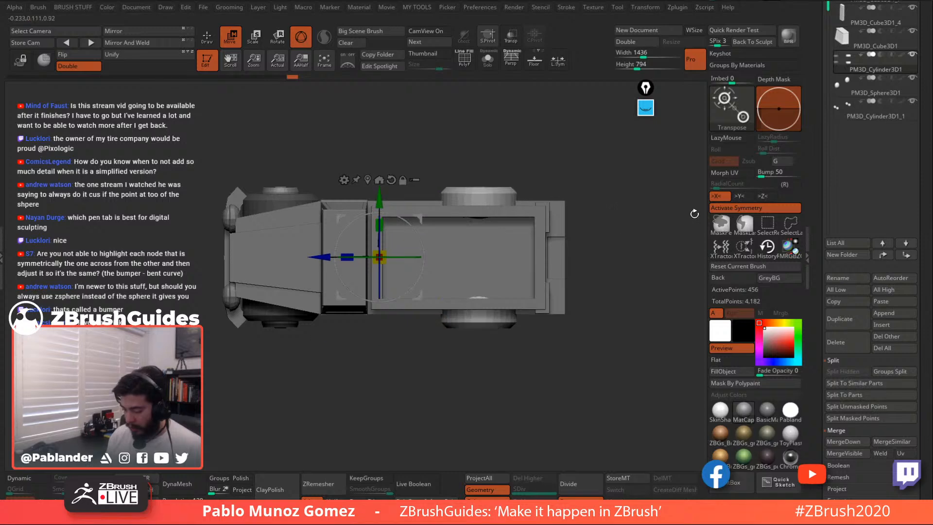
click(478, 193)
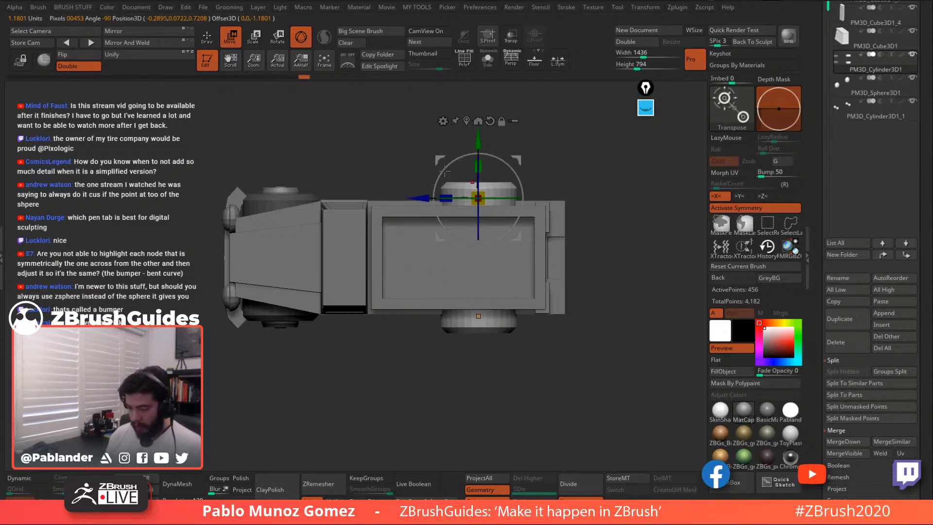
key(q)
Check the fenders from the side and reorder the subtools so the fenders sit below the headlight spheres
right_drag(508, 243, 530, 141)
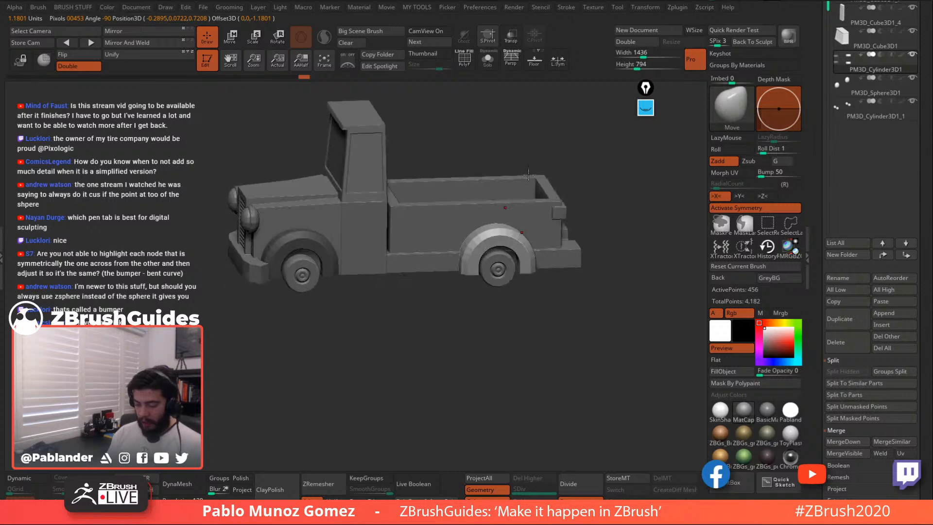
mouse_move(581, 302)
shift+right_down()
mouse_move(537, 327)
mouse_move(527, 327)
mouse_move(530, 307)
shift+right_up()
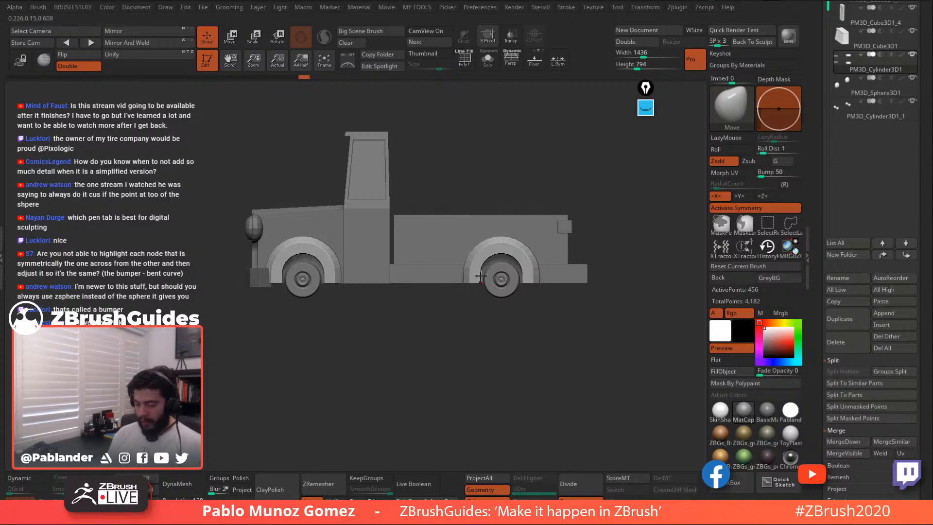
mouse_move(447, 296)
right_down()
mouse_move(468, 340)
mouse_move(545, 340)
mouse_move(518, 333)
mouse_move(552, 266)
mouse_move(491, 335)
mouse_move(517, 334)
right_up()
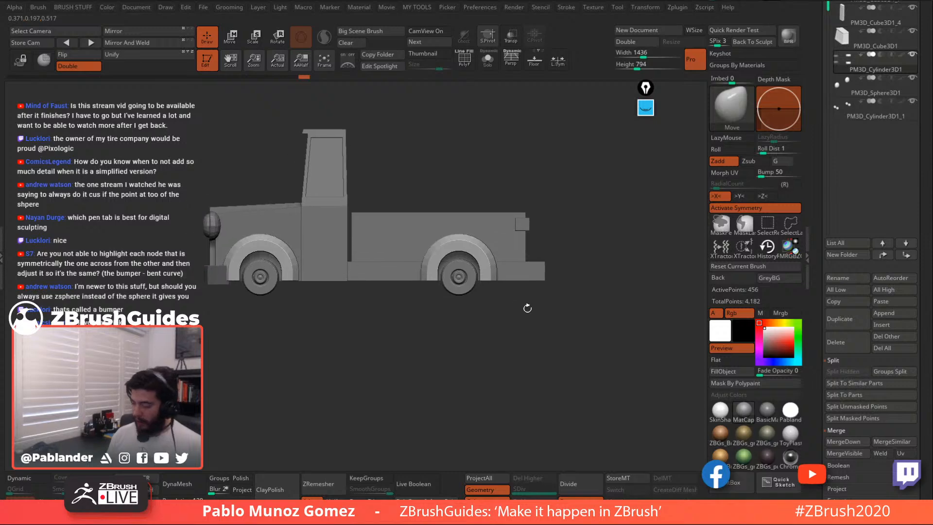
drag(819, 170, 817, 219)
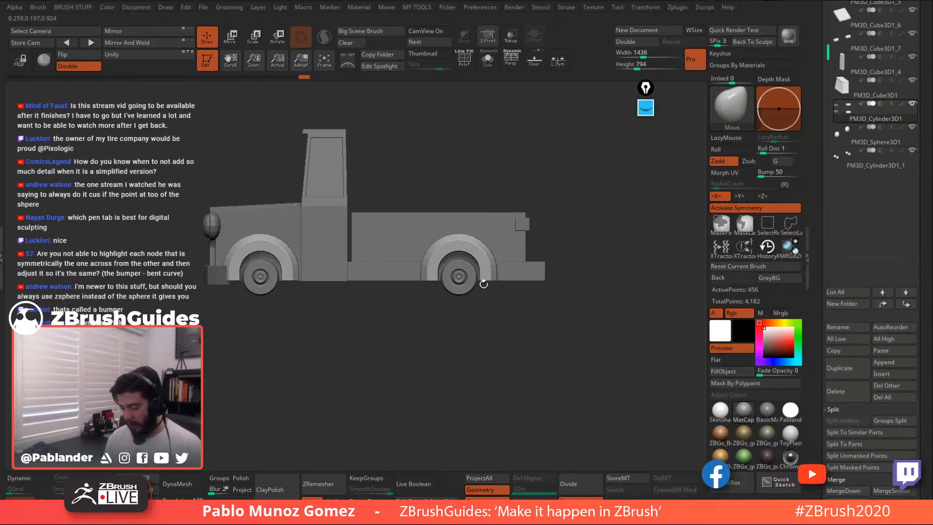
alt+right_drag(472, 259, 483, 282)
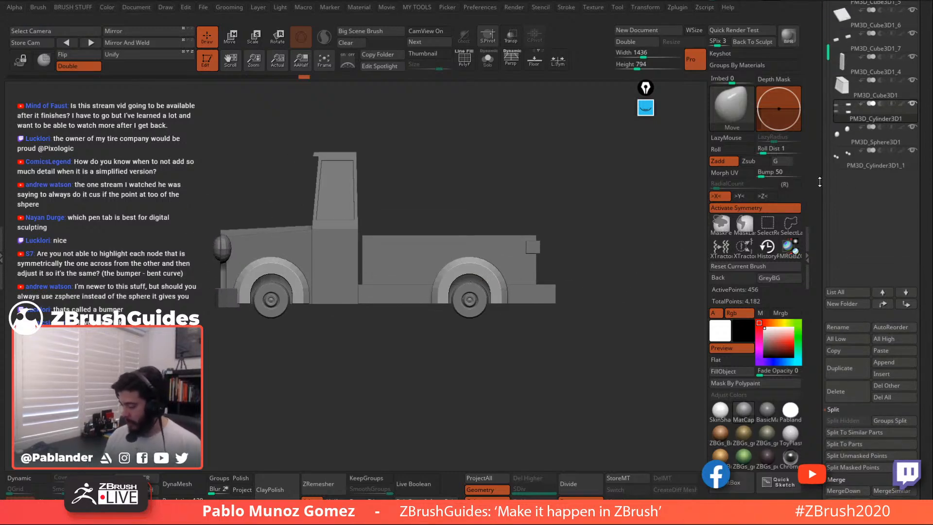
right_drag(633, 282, 593, 316)
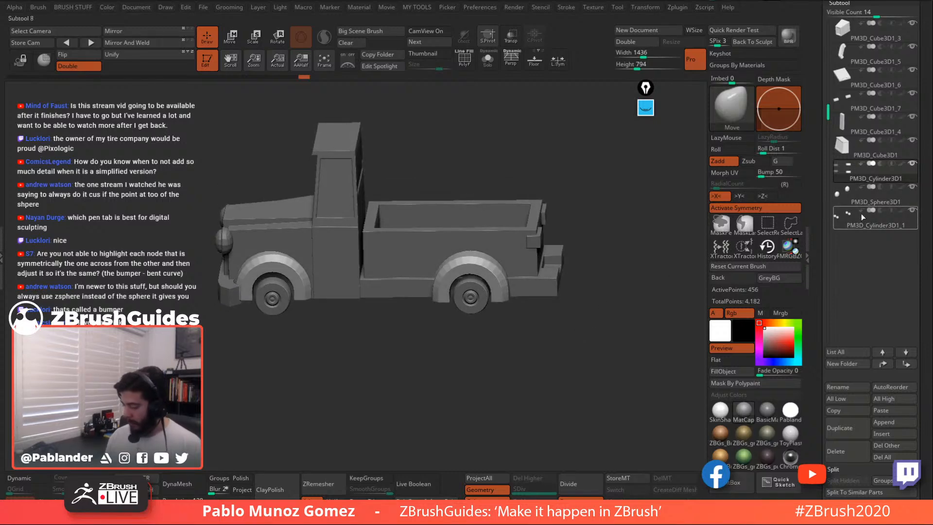
mouse_move(871, 175)
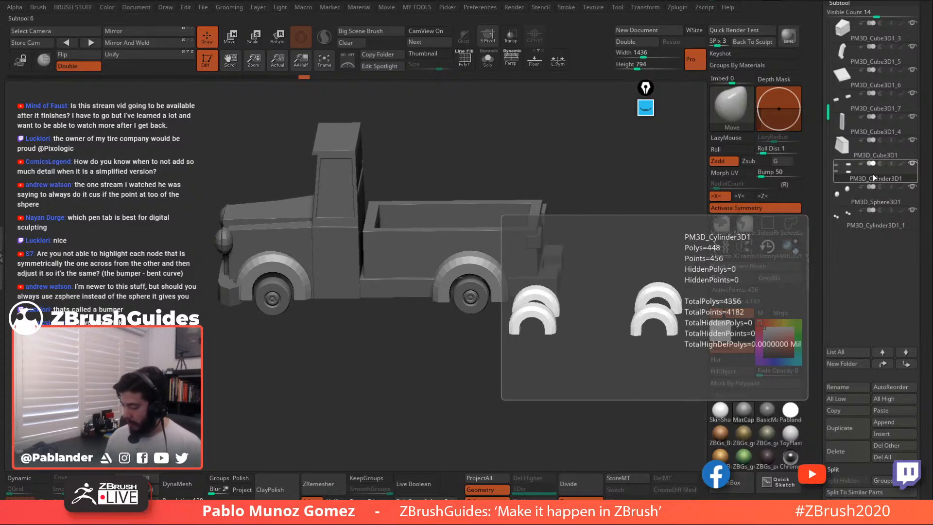
drag(873, 175, 873, 205)
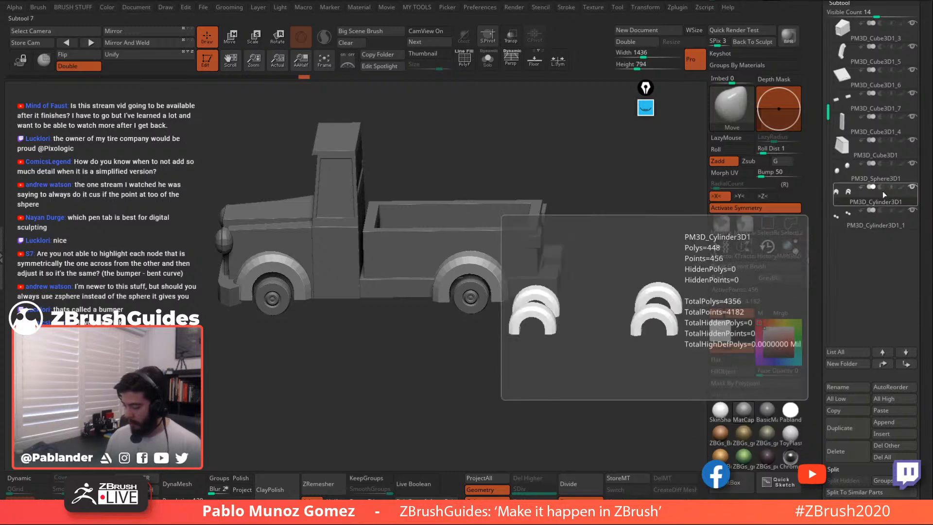
drag(828, 111, 824, 22)
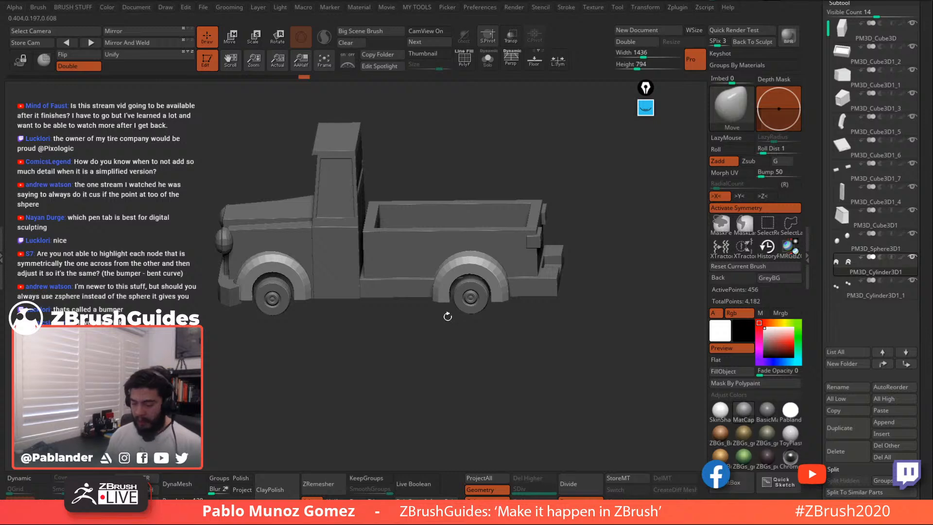
Select the cab subtool and enable Dynamic Subdiv on it in the Geometry settings
drag(447, 317, 479, 260)
alt+click(490, 183)
alt+drag(548, 243, 513, 256)
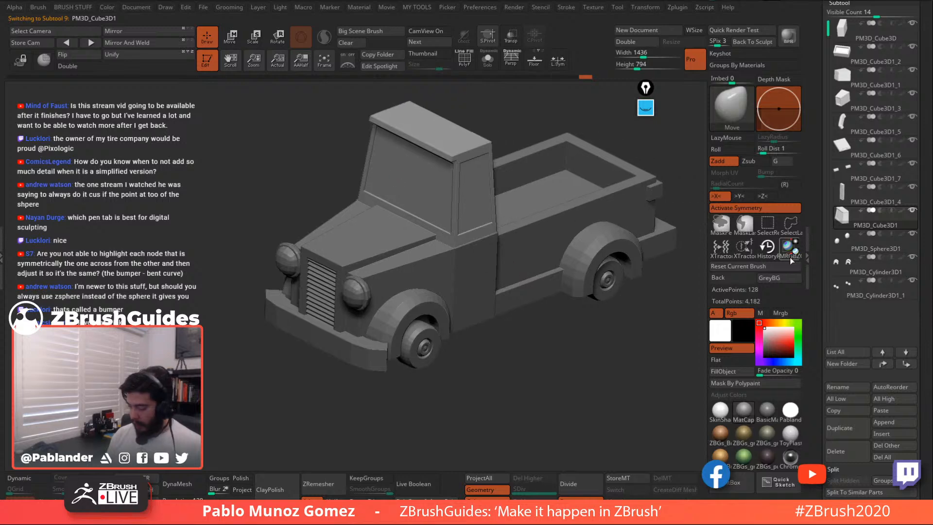
click(818, 259)
drag(820, 254, 823, 55)
shift+click(867, 230)
drag(872, 227, 871, 117)
click(860, 226)
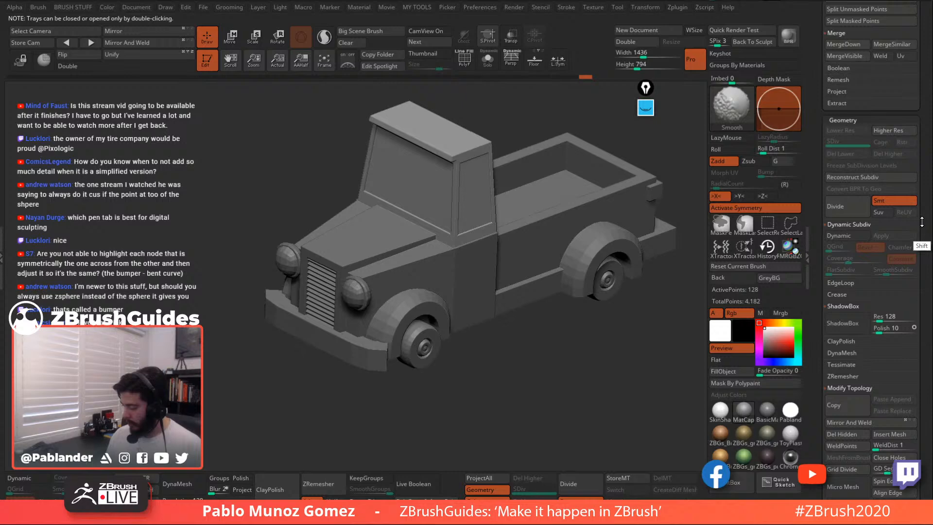
click(845, 236)
drag(607, 289, 583, 227)
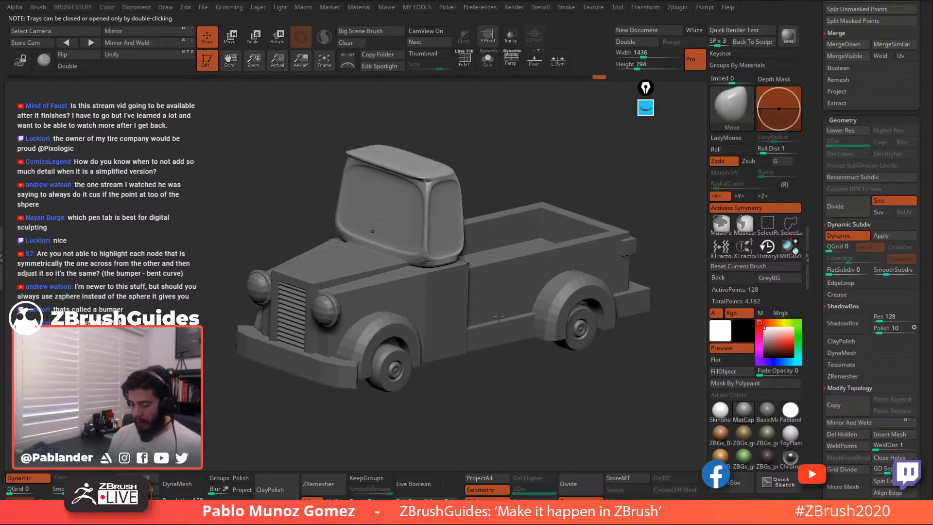
Set the cab's QGrid to 2 while checking its polyframe, and switch the edge type to Chamfer
click(471, 67)
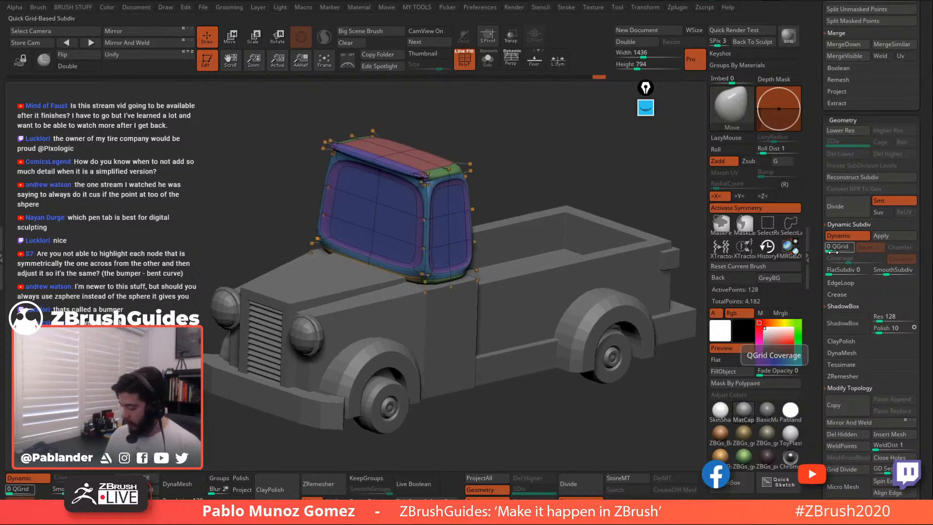
drag(830, 250, 834, 249)
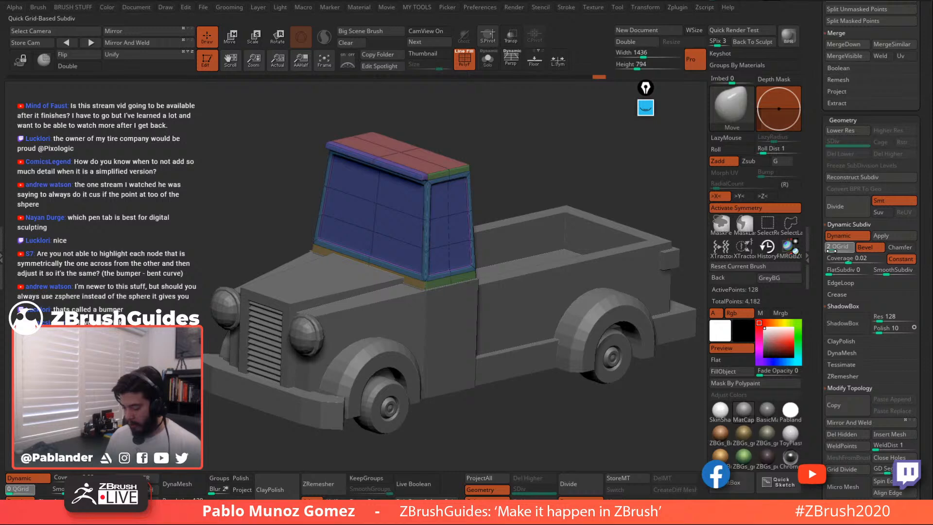
key(shift+f)
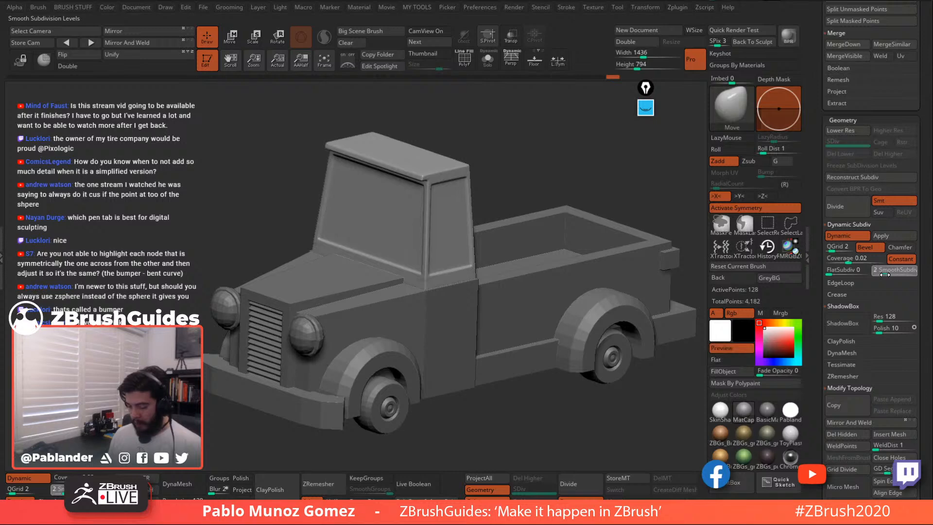
click(899, 248)
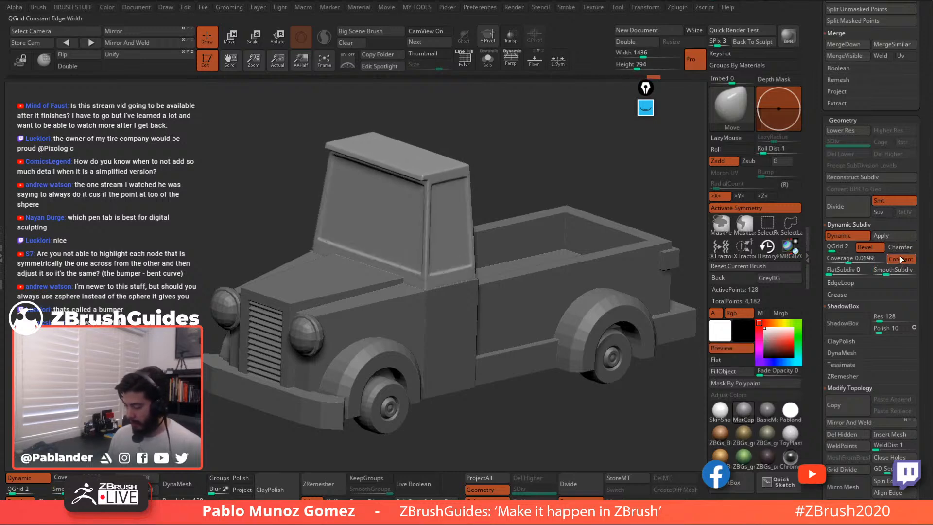
click(895, 249)
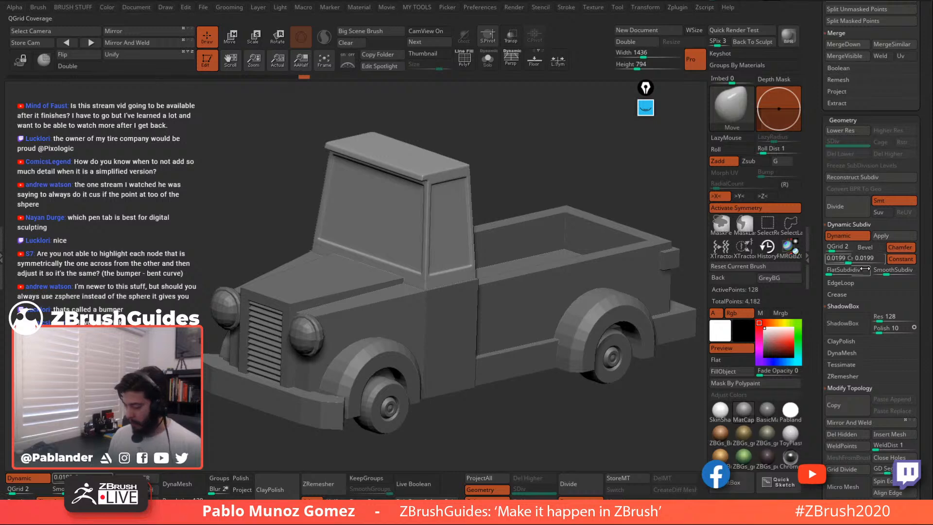
Lower the cab's QGrid coverage to about 0.016, then give the engine-bay side block Dynamic Subdiv with QGrid 1 and coverage about 0.075
drag(842, 258, 834, 261)
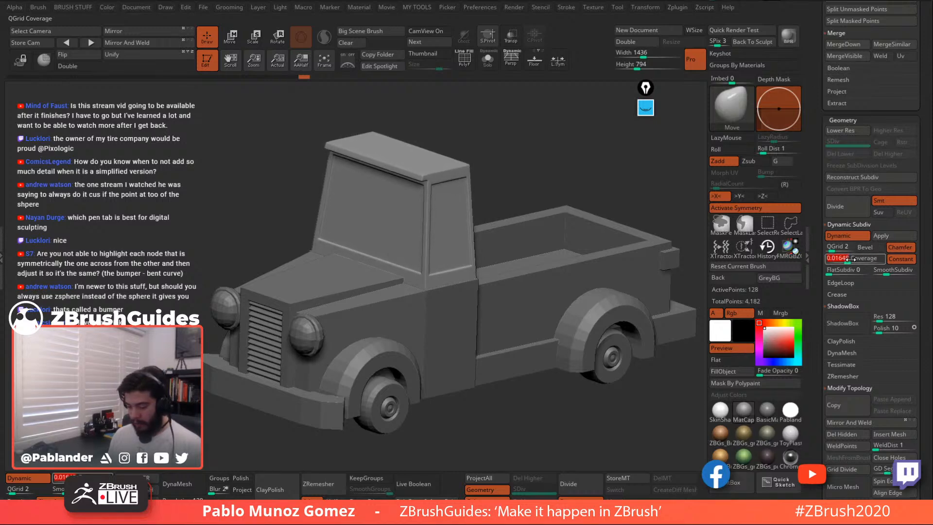
alt+click(410, 309)
click(852, 237)
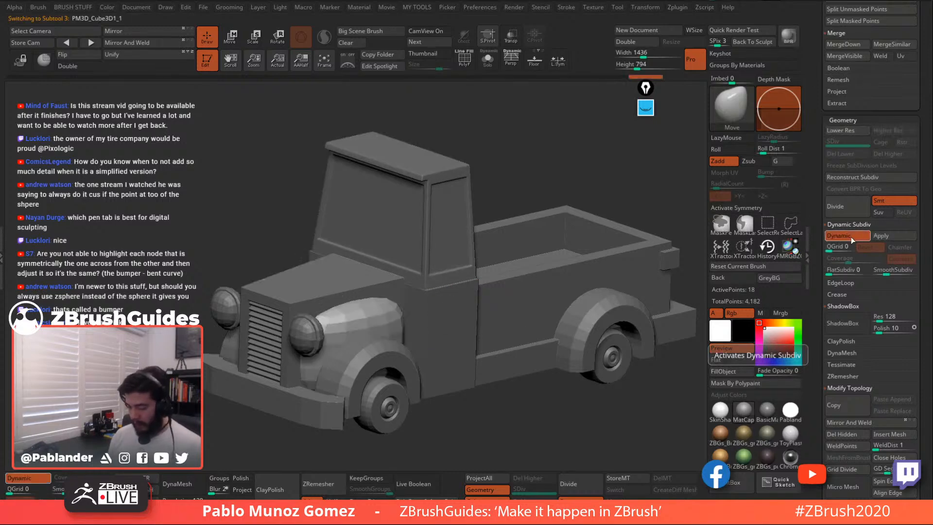
drag(831, 249, 855, 260)
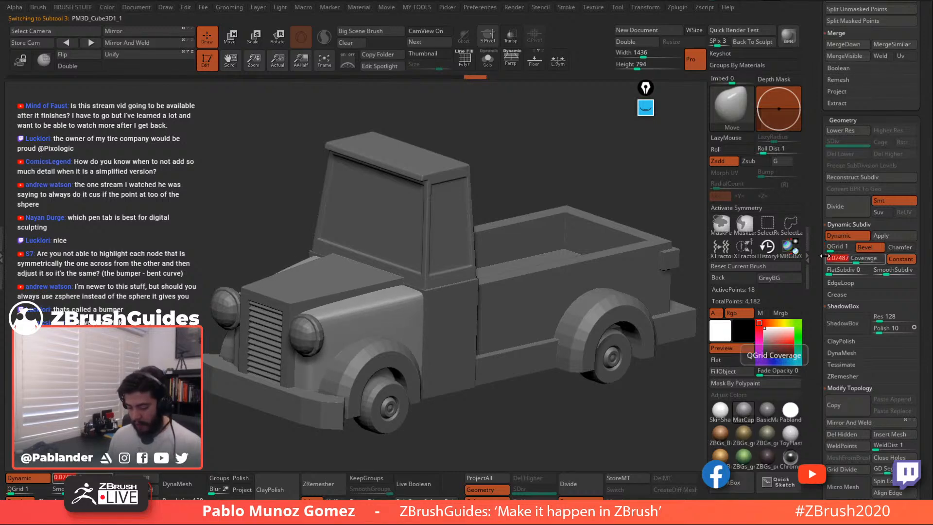
Enable Dynamic Subdiv on the lower cab block below the windows, with QGrid 1, Bevel edges and coverage of about 0.0243
alt+right_drag(532, 333, 575, 308)
alt+click(491, 288)
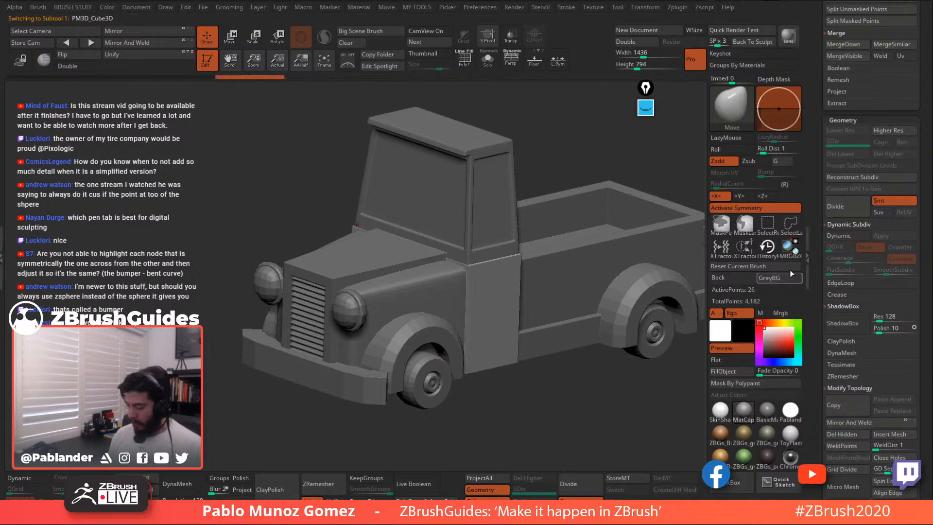
click(839, 235)
click(832, 247)
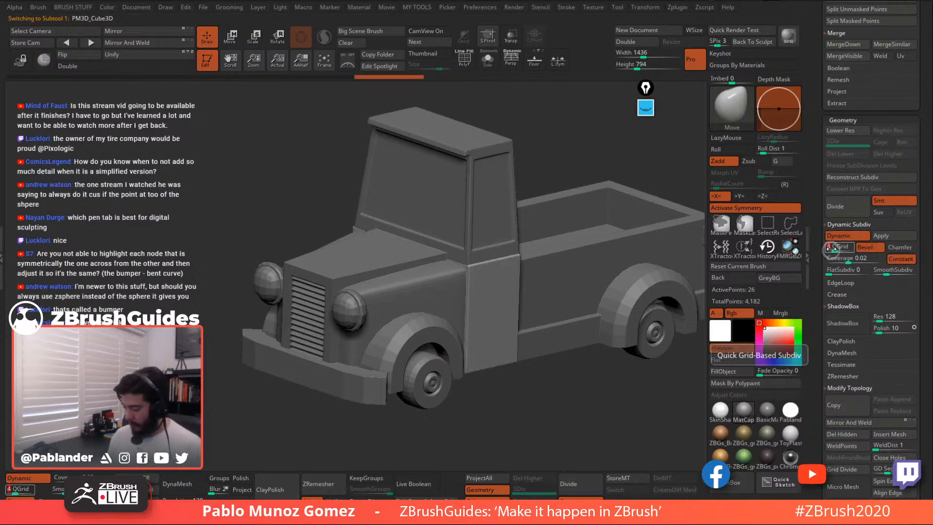
click(870, 247)
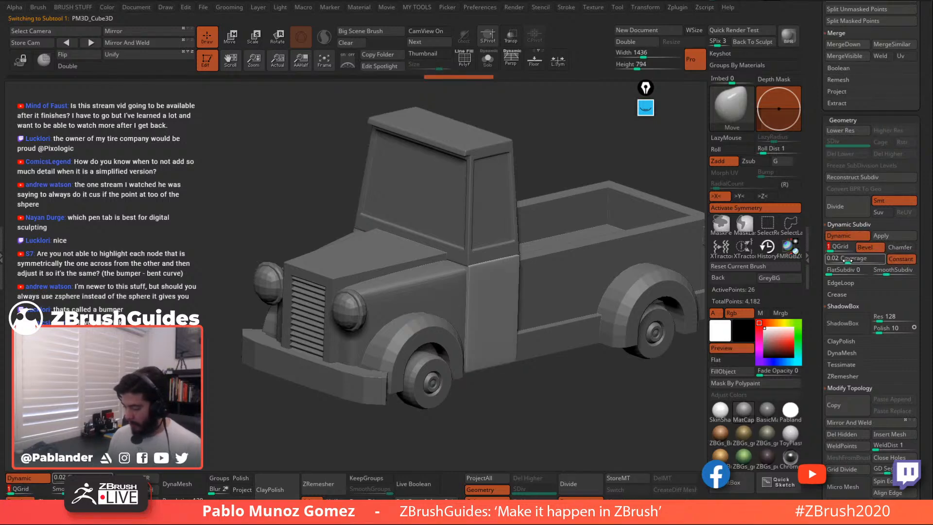
drag(851, 258, 849, 262)
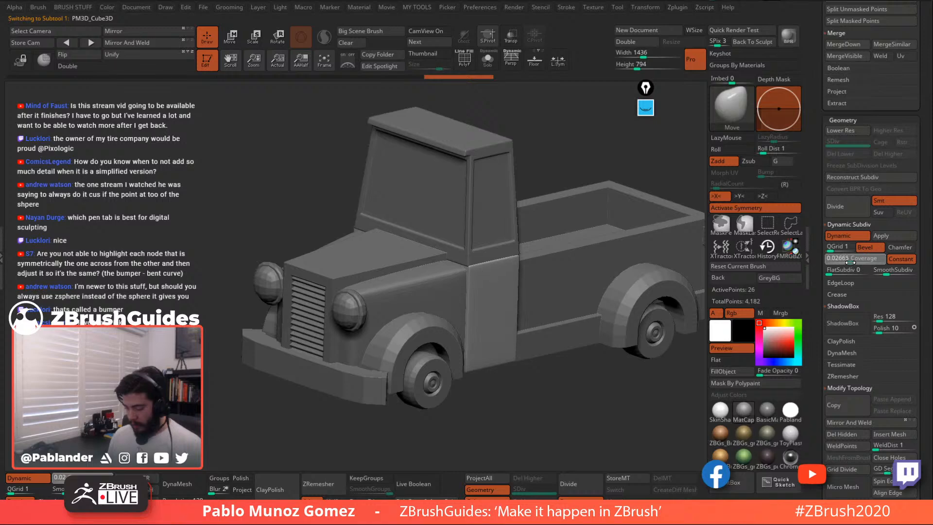
key(w)
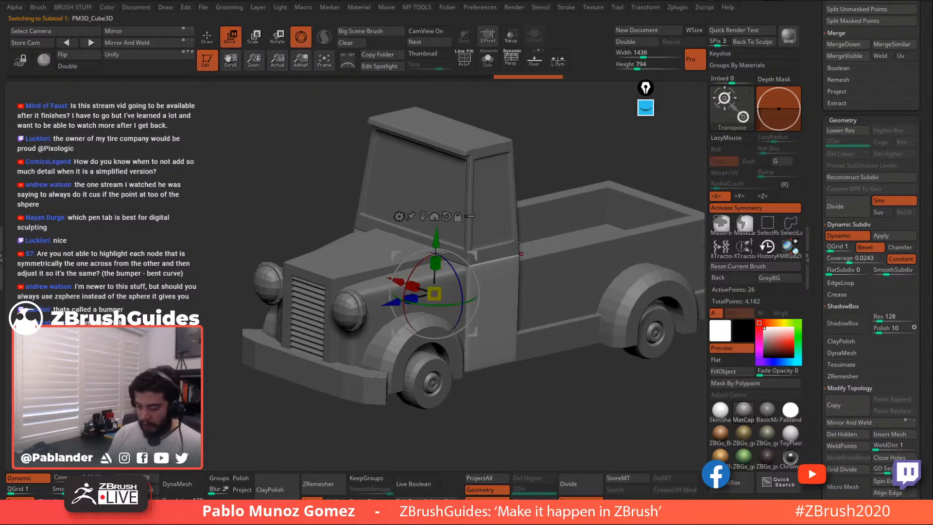
drag(439, 290, 416, 286)
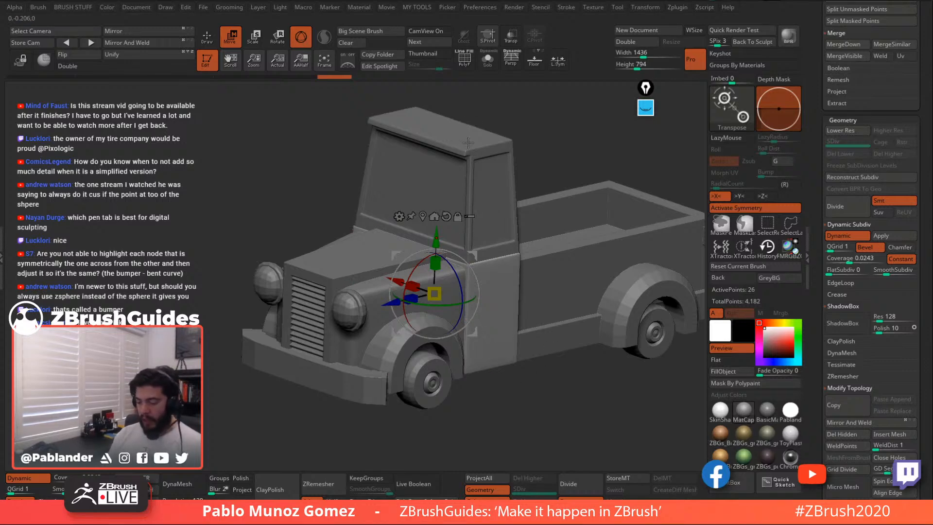
key(q)
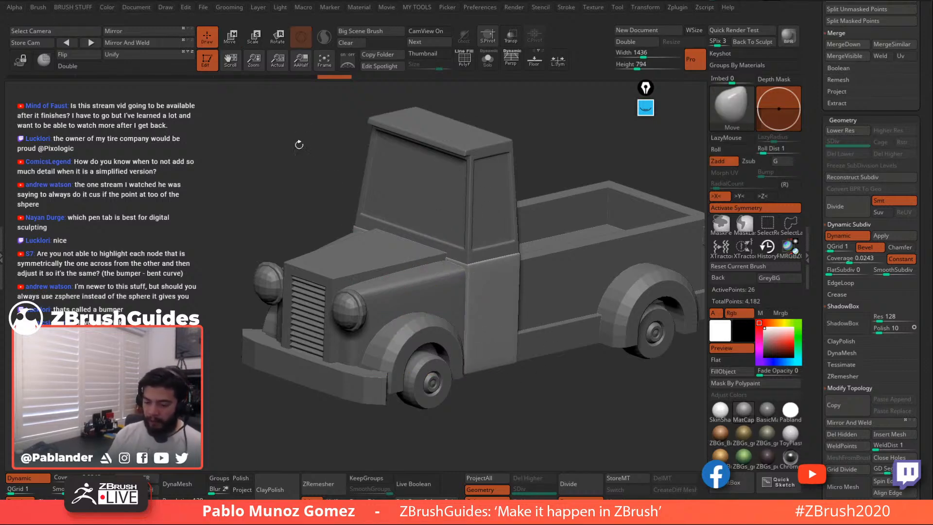
Compare the engine-bay and lower cab blocks, and examine the lower cab block's bevelled topology in isolation with polyframe on
drag(298, 146, 467, 272)
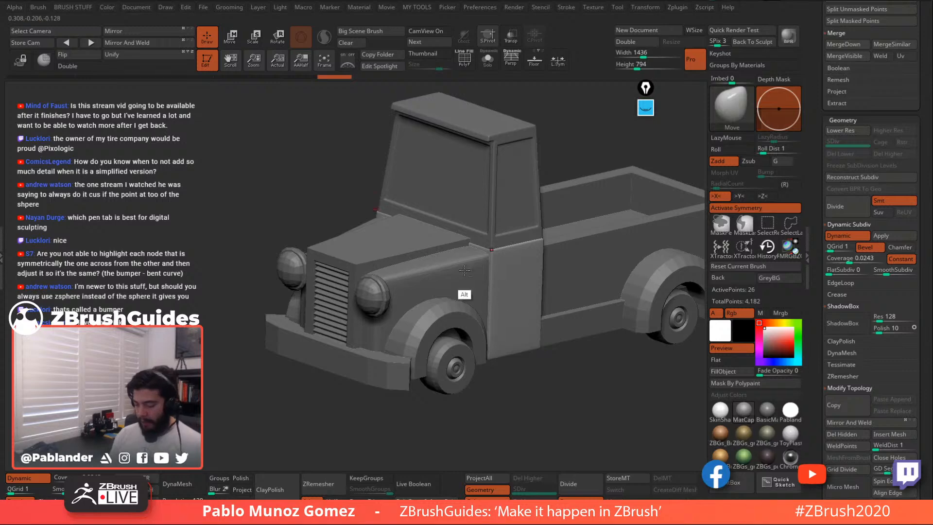
alt+click(465, 295)
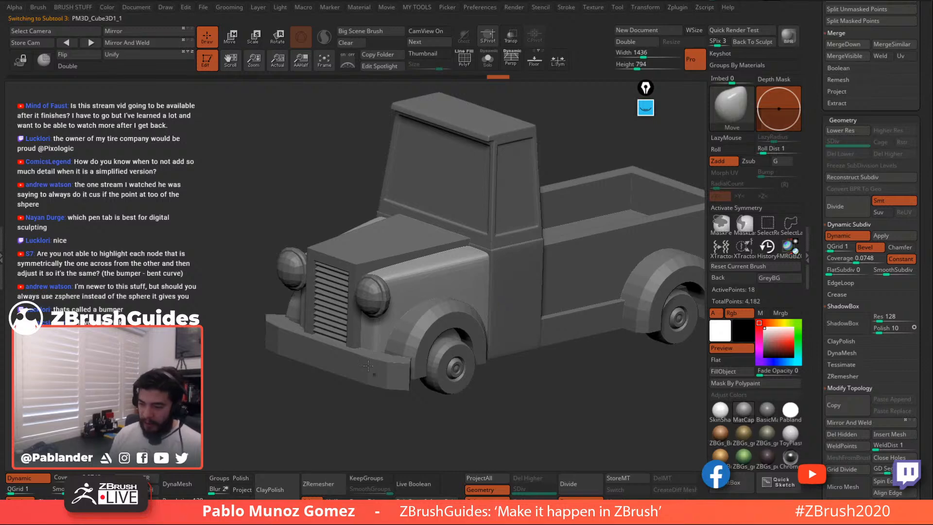
alt+click(526, 277)
click(488, 60)
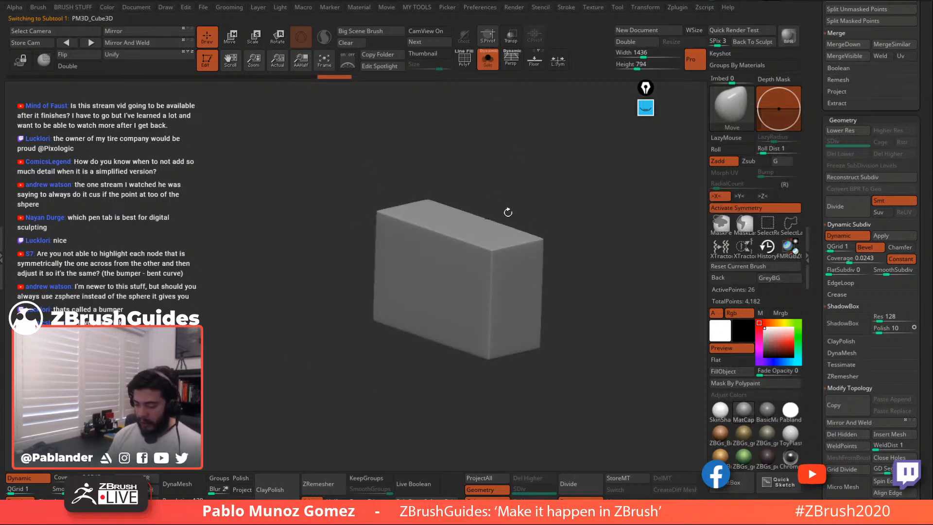
key(shift+f)
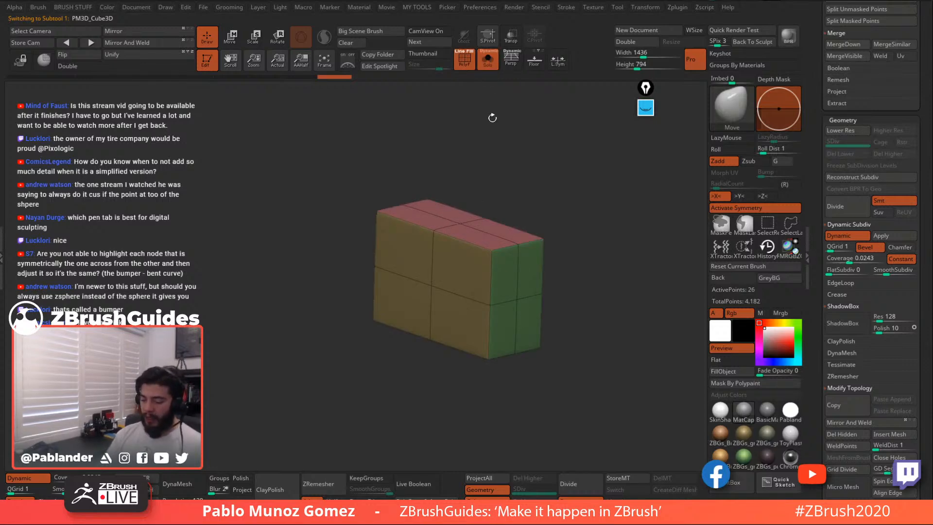
click(489, 59)
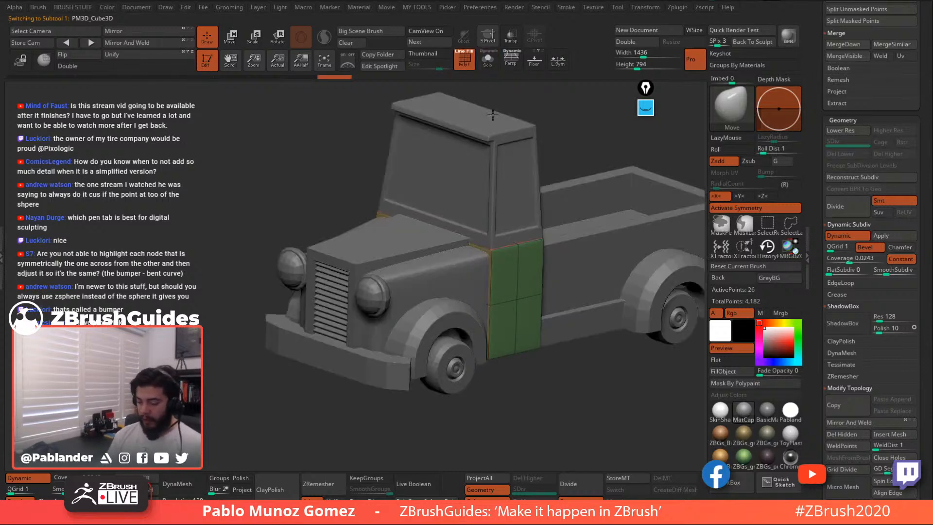
Enable Dynamic Subdiv on the hood and grille subtool with QGrid 1, Bevel edges and coverage 0.02665, and hide the polyframe
alt+click(427, 231)
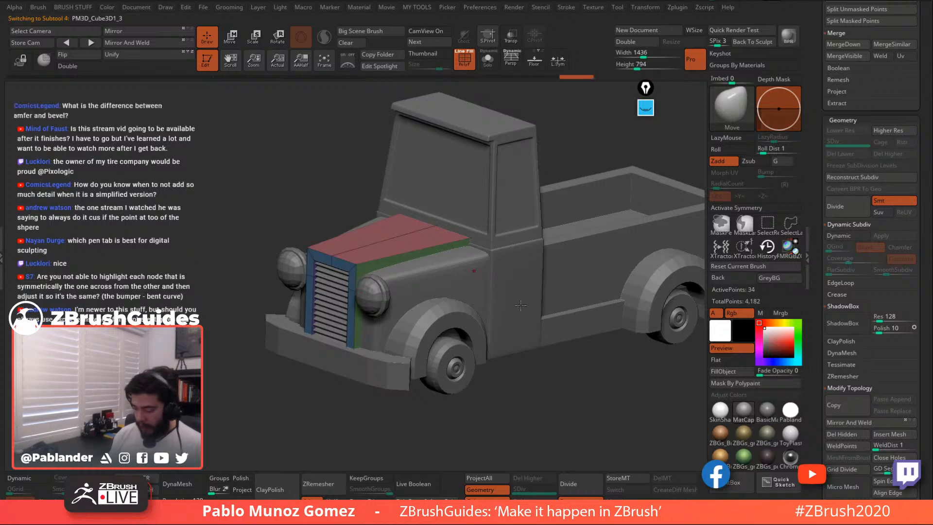
click(848, 236)
click(850, 237)
drag(829, 250, 832, 251)
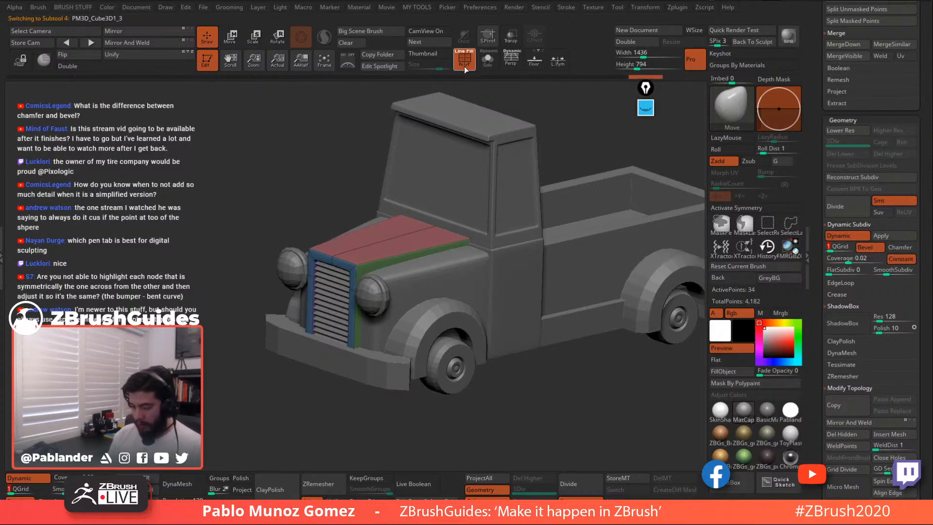
key(shift+f)
drag(847, 264, 850, 262)
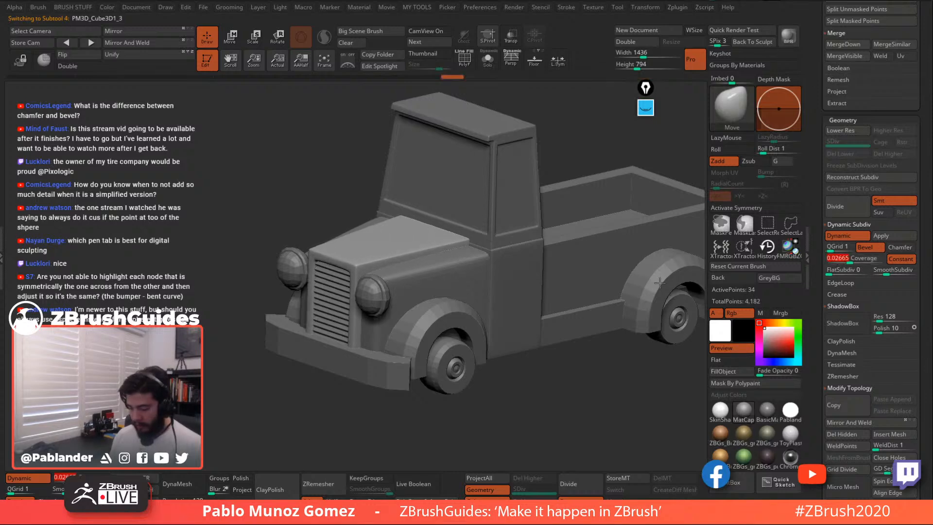
Enable Dynamic Subdiv smoothing on the wheel fenders with QGrid 0, FlatSubdiv 0 and SmoothSubdiv 3
alt+right_drag(585, 330, 553, 327)
alt+click(626, 313)
key(d)
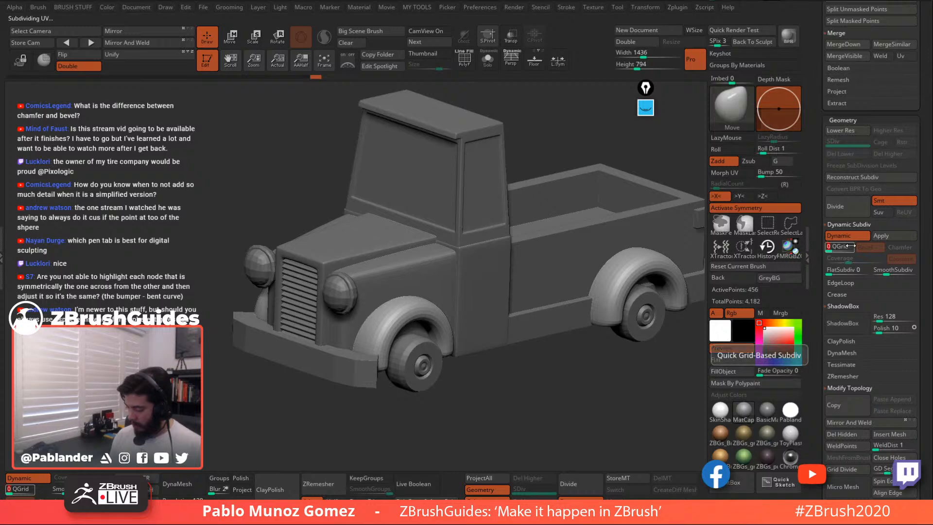
click(831, 274)
drag(831, 273, 828, 274)
click(887, 274)
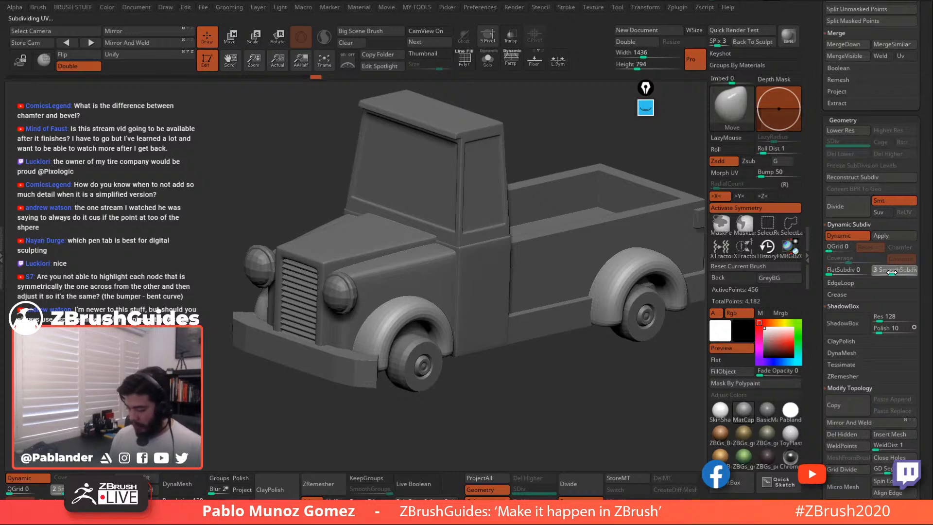
drag(689, 299, 602, 319)
ctrl+right_drag(464, 329, 447, 324)
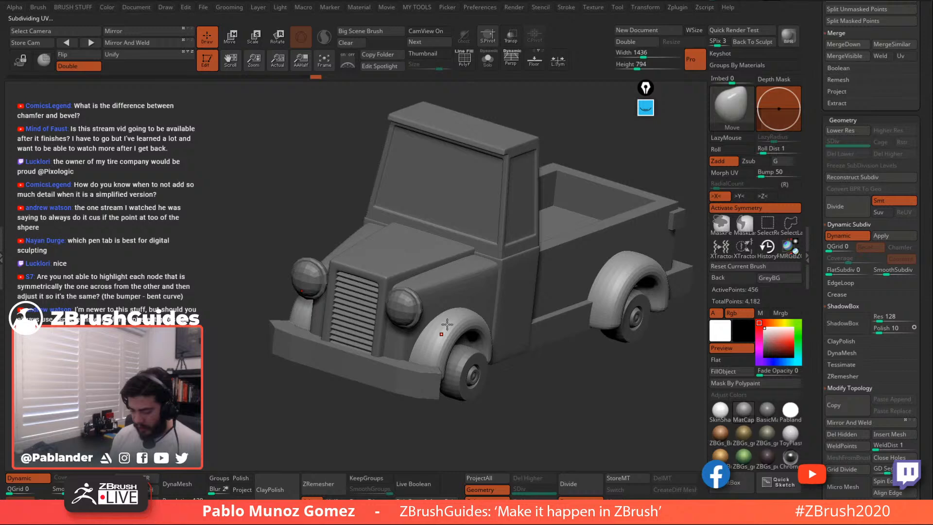
Enable Dynamic Subdiv on the front bumper with QGrid 1, Bevel edges and coverage of about 0.0133
alt+click(430, 377)
click(848, 235)
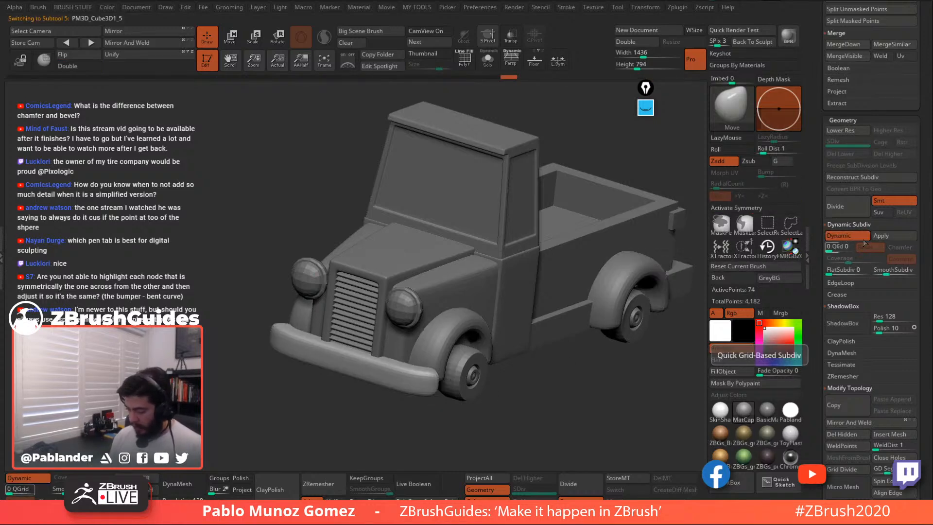
drag(606, 378, 716, 315)
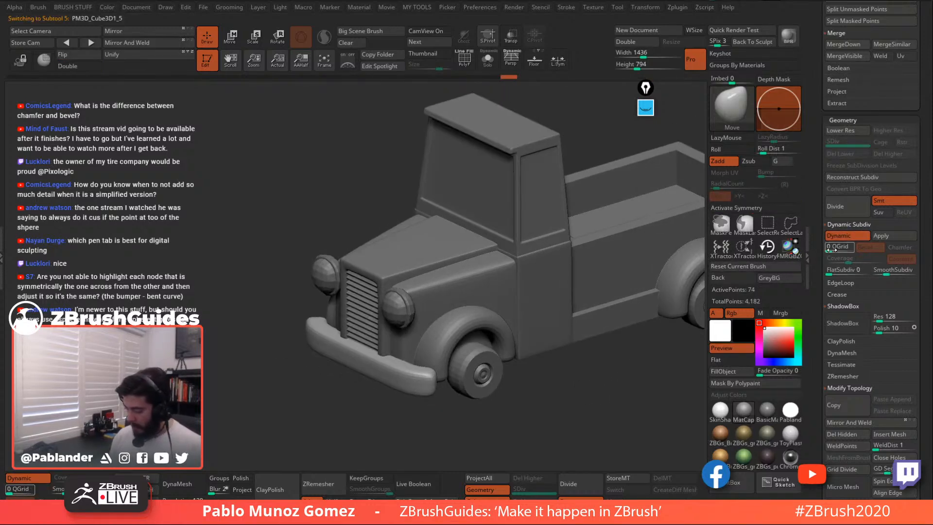
drag(831, 251, 850, 258)
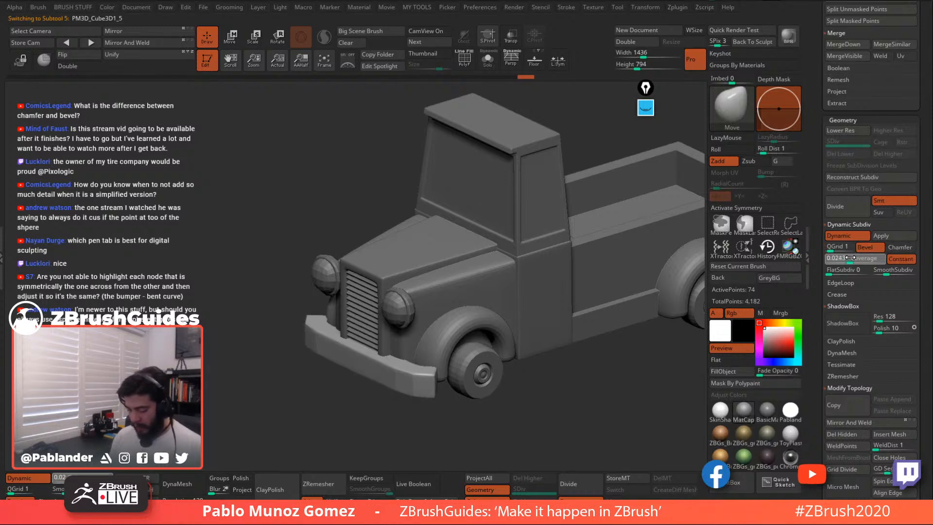
right_drag(461, 328, 575, 307)
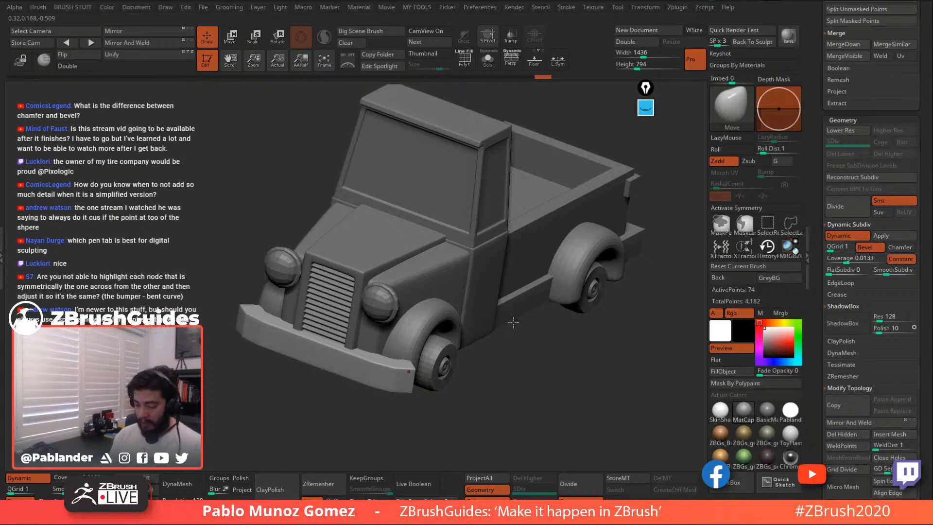
Isolate the wheel fenders and examine their smoothed topology with the polyframe
alt+click(446, 343)
click(487, 61)
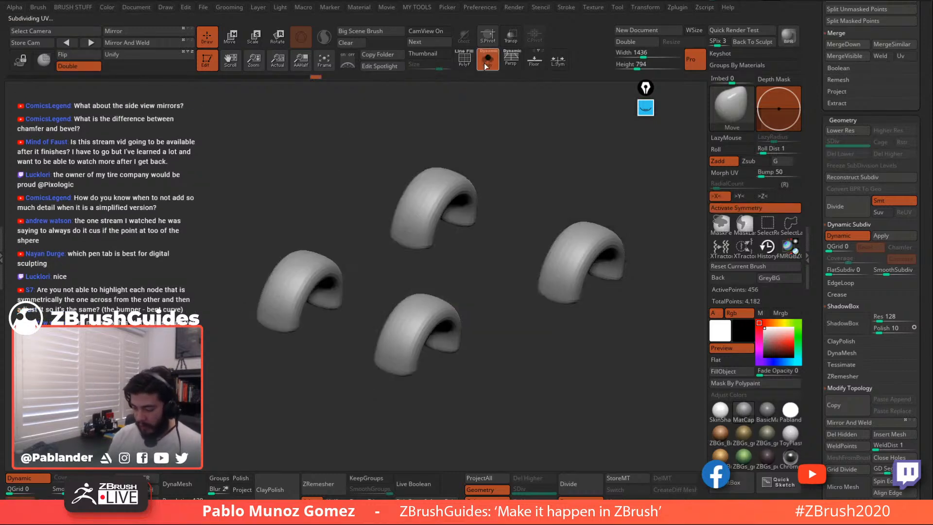
key(shift+f)
right_drag(475, 102, 486, 280)
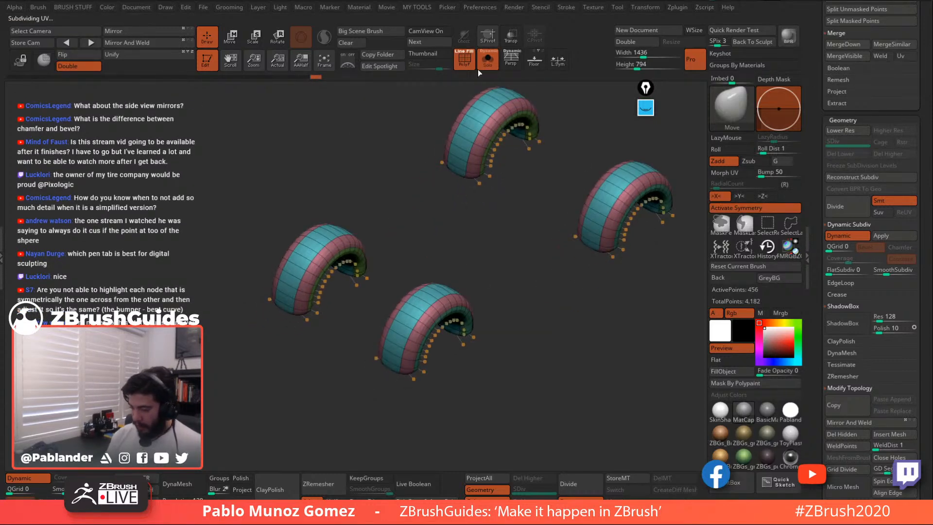
key(shift+f)
Disable Dynamic Subdiv on the fenders, show their polyframe, and open the ZModeler edge actions on a fender edge
click(839, 235)
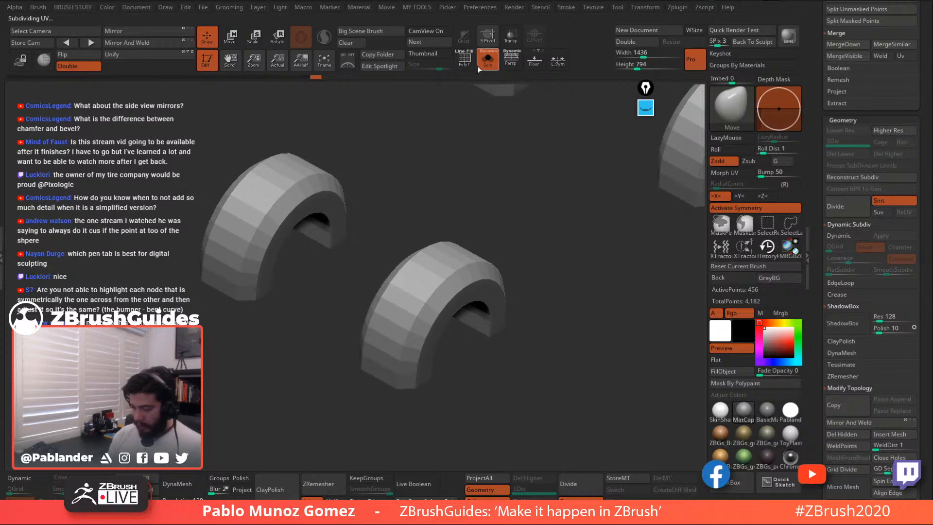
key(shift+f)
right_drag(464, 278, 452, 251)
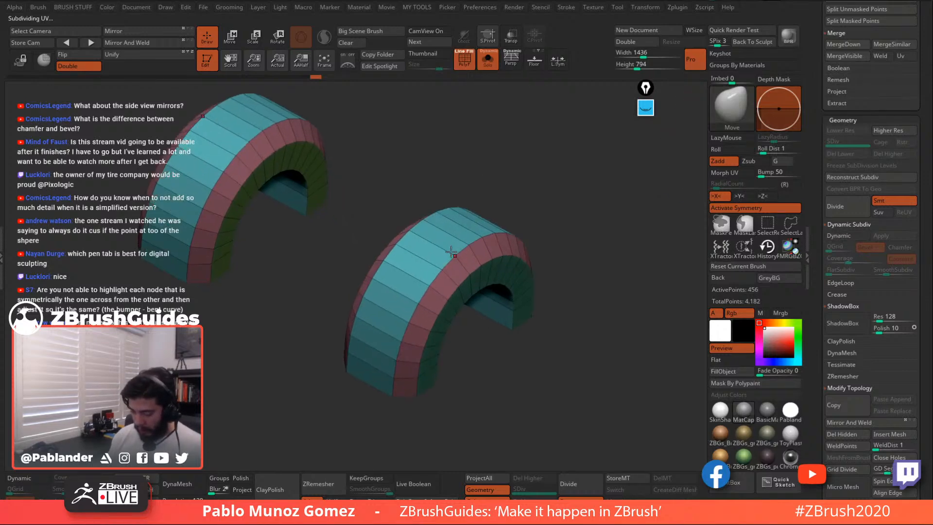
click(148, 480)
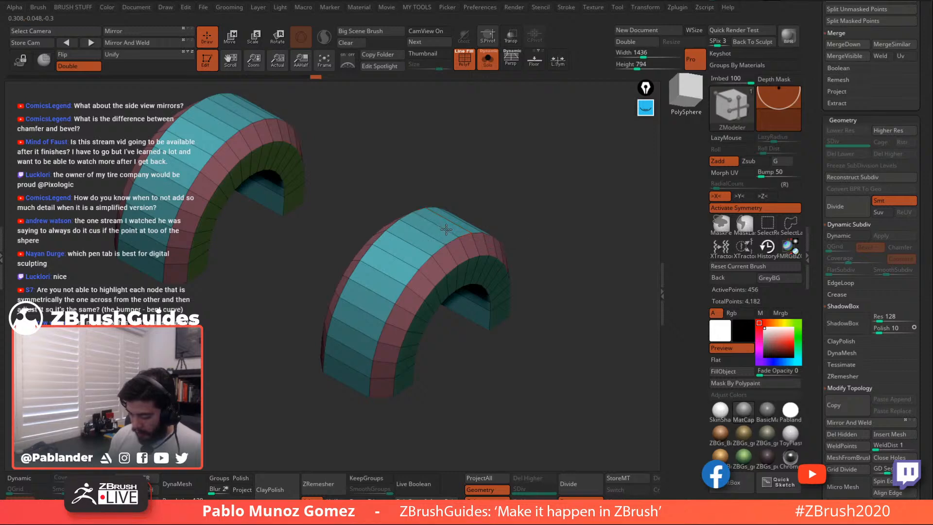
key(space)
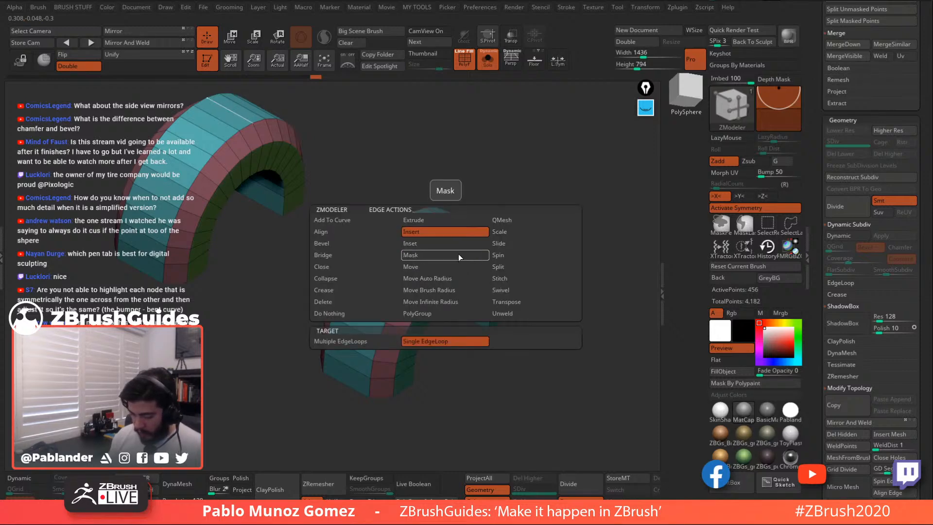
Undo the last edge edit and insert single edge loops along the fender where its outer band, bevel strip and side face meet
key(ctrl+z)
mouse_move(441, 236)
ctrl+shift+mouse_down()
mouse_move(468, 210)
mouse_move(440, 239)
ctrl+shift+mouse_up()
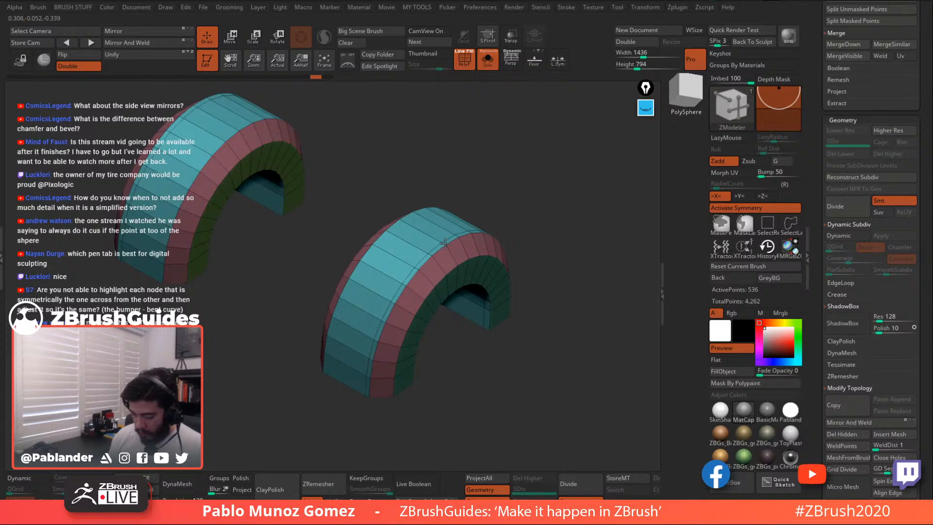
click(458, 267)
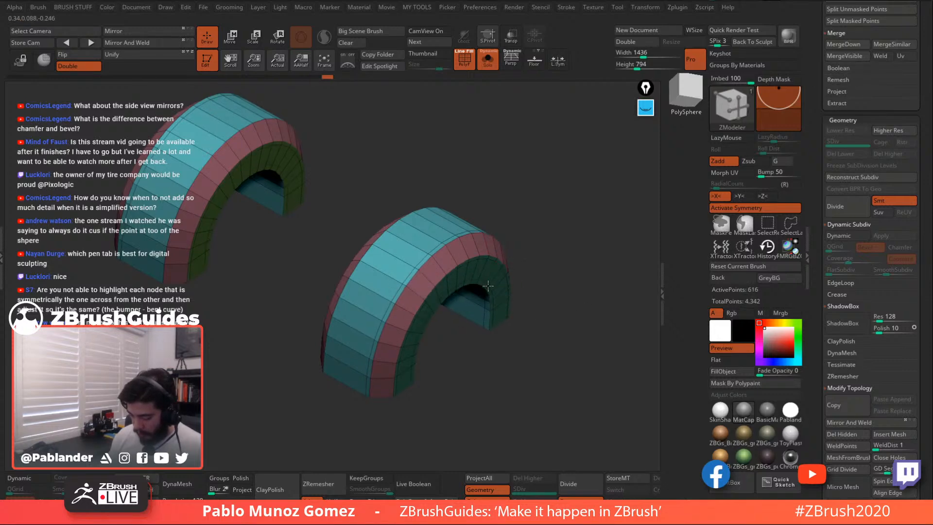
drag(514, 289, 536, 273)
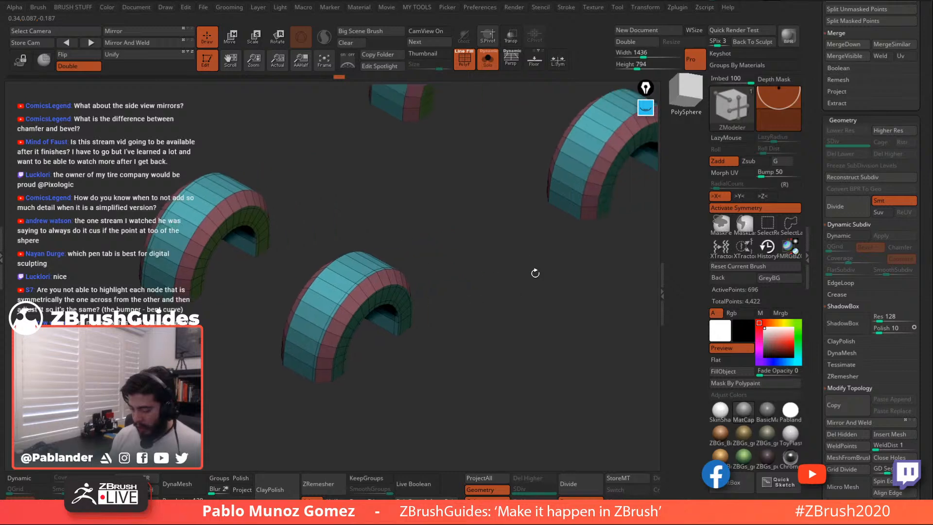
Preview the fenders without polyframe under dynamic subdivision, and switch the dynamic subdivision off again
click(846, 233)
key(shift+f)
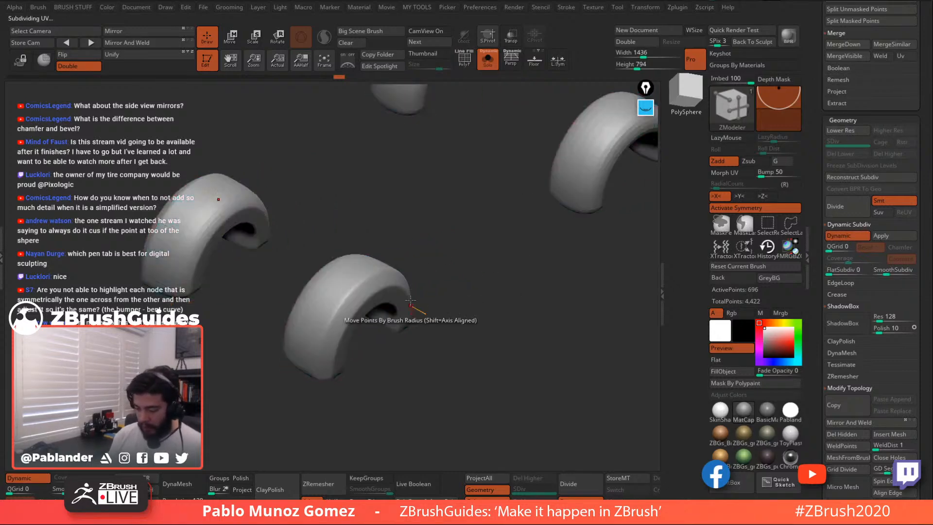
click(846, 235)
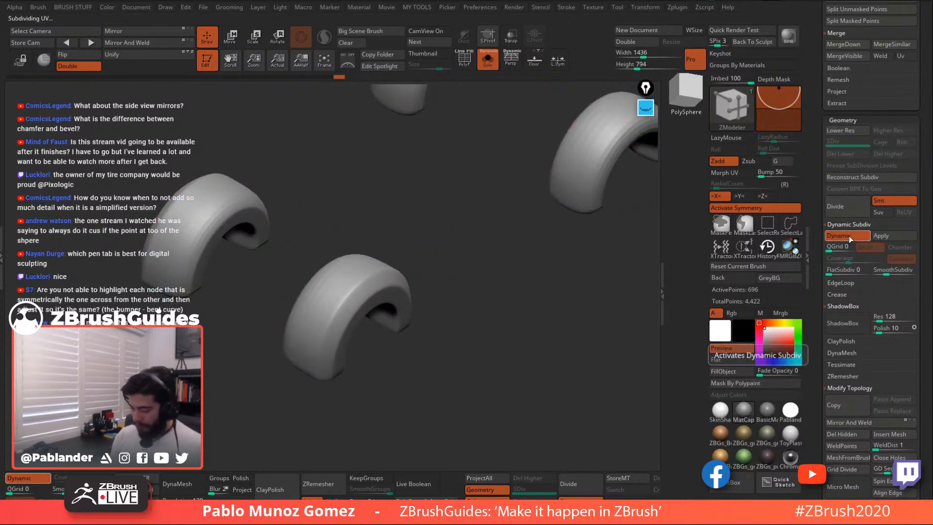
With polyframe shown, insert two edge loops on the fender's side face and one on its outer band beside the bevel strip
alt+drag(567, 210, 446, 297)
click(465, 61)
drag(554, 190, 534, 218)
alt+drag(512, 260, 536, 200)
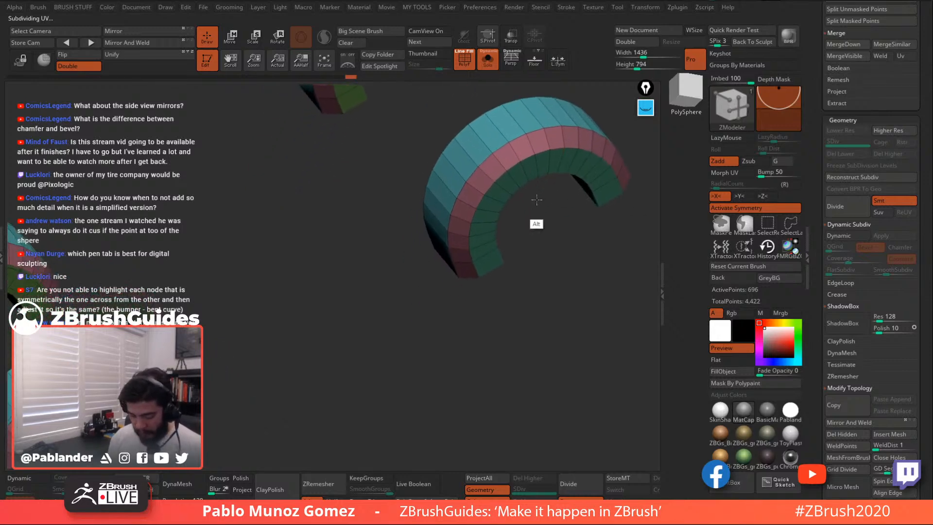
click(571, 165)
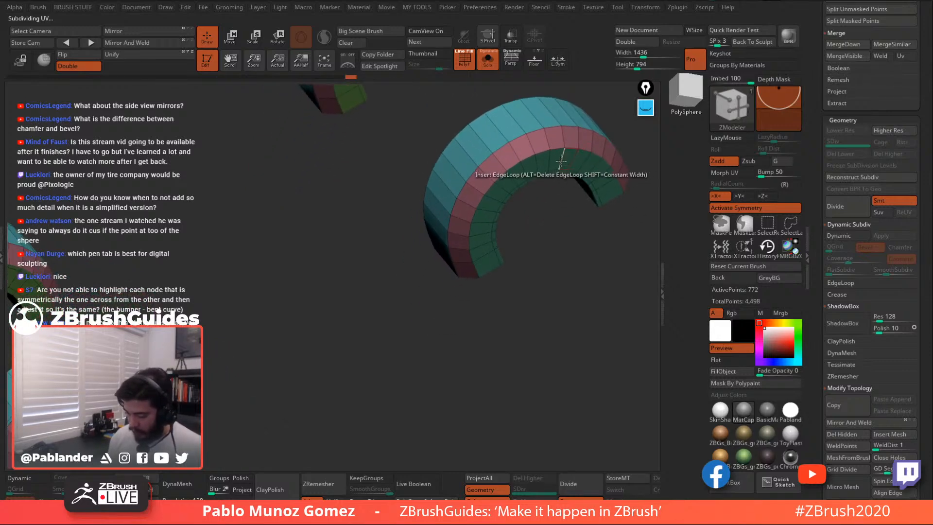
click(563, 153)
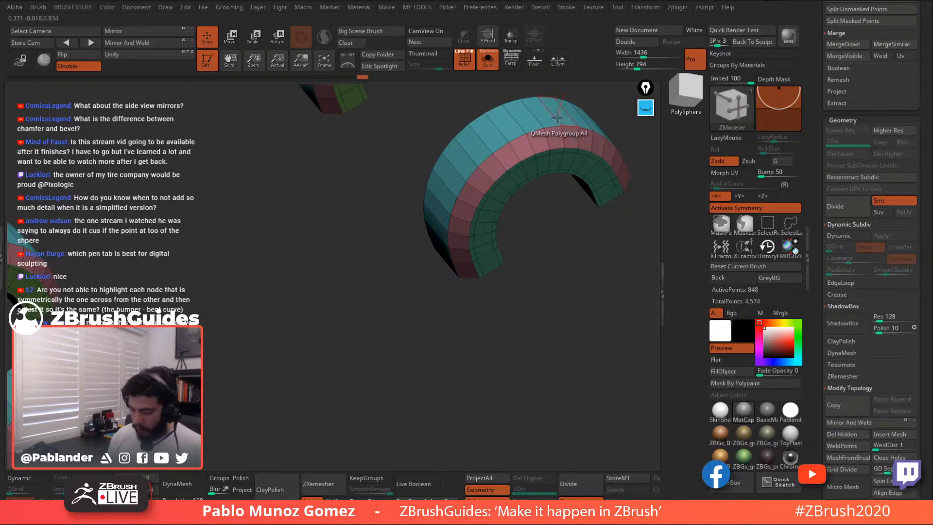
right_drag(558, 115, 543, 128)
click(541, 126)
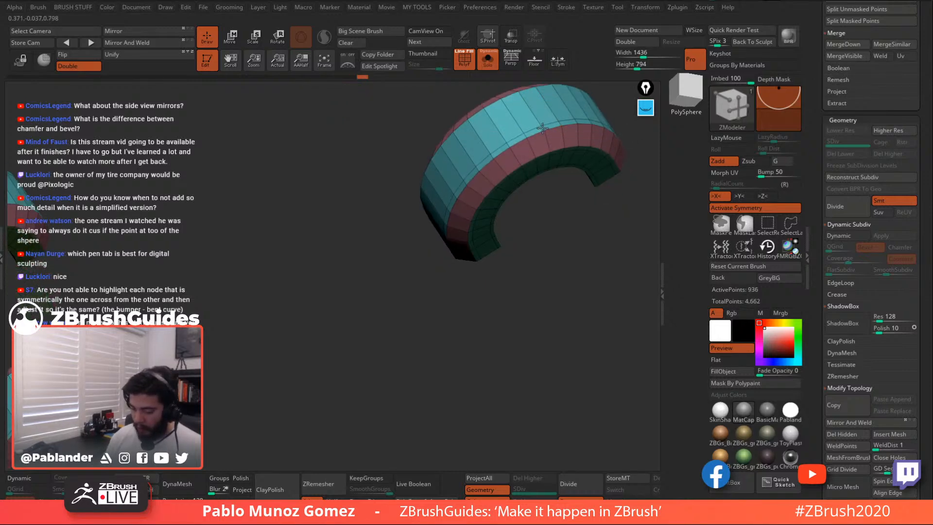
Hide the polyframe, switch to the Move brush and turn on dynamic subdivision for the fenders
alt+drag(545, 302, 501, 209)
click(467, 60)
alt+drag(492, 146, 491, 209)
right_drag(491, 209, 498, 161)
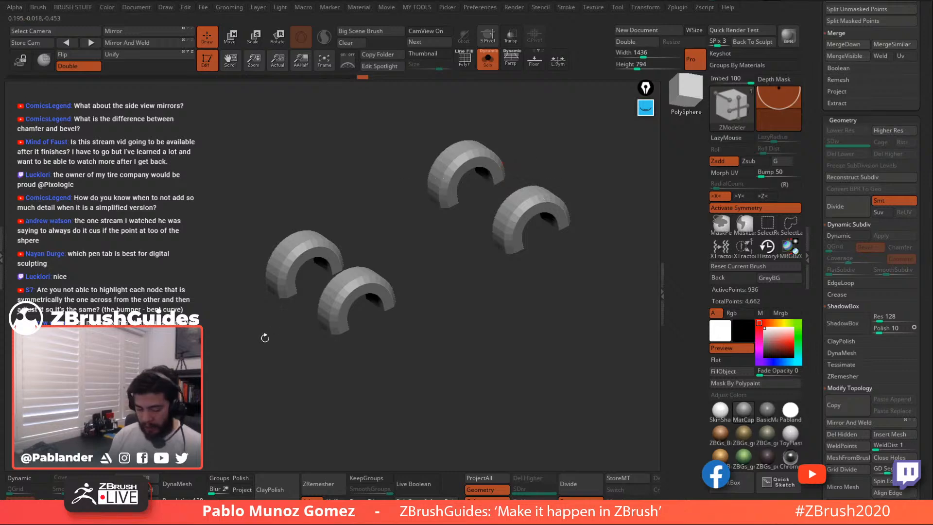
key(b)
click(478, 279)
click(853, 236)
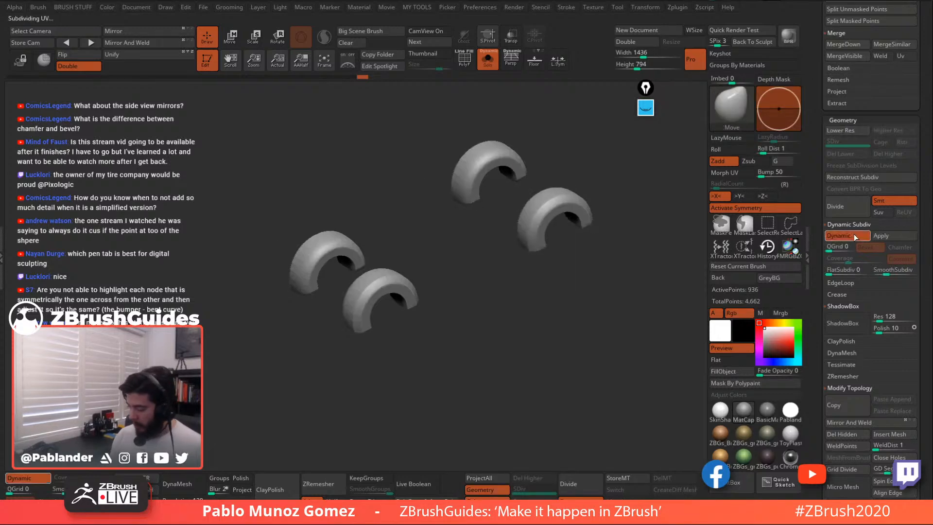
Show the whole truck and give the truck bed dynamic subdivision with QGrid 1 and a slightly larger bevel coverage
click(488, 59)
drag(599, 283, 602, 317)
alt+click(557, 278)
click(849, 235)
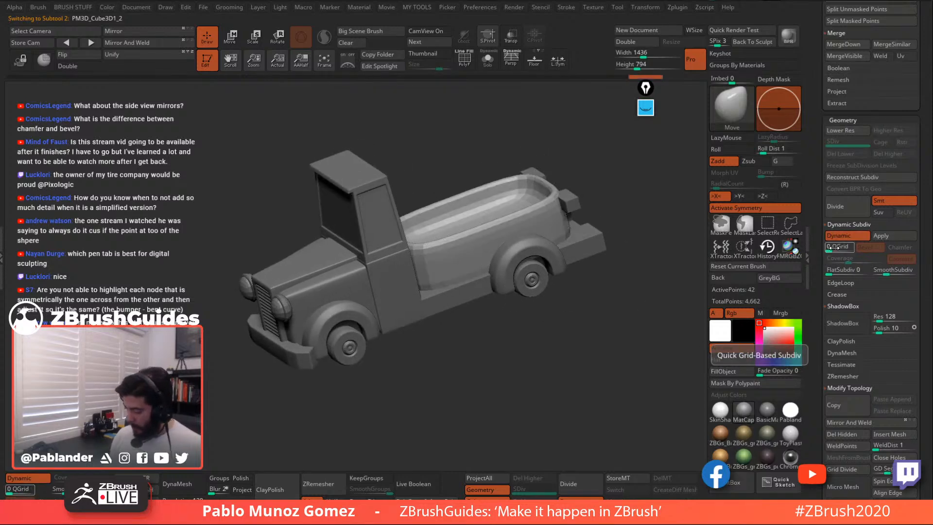
click(830, 249)
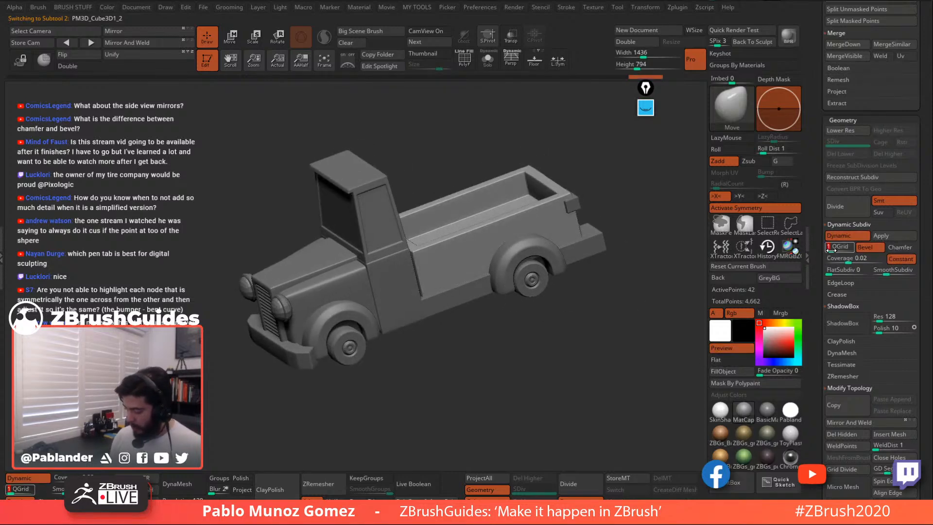
drag(849, 260, 854, 260)
Give the rear bumper dynamic subdivision with QGrid 1 and a bevel coverage of about 0.022
alt+click(600, 246)
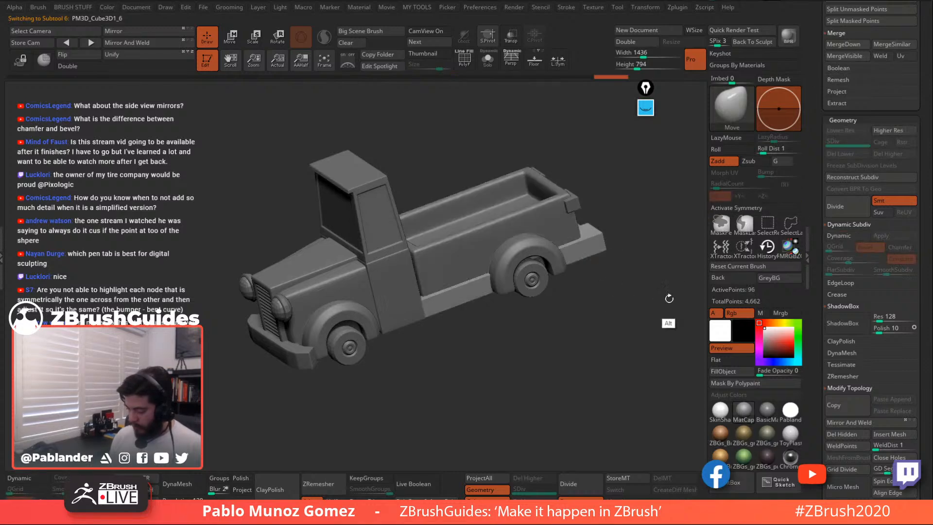
click(841, 236)
drag(640, 303, 634, 325)
mouse_move(829, 249)
mouse_down()
mouse_move(845, 272)
mouse_move(837, 253)
mouse_up()
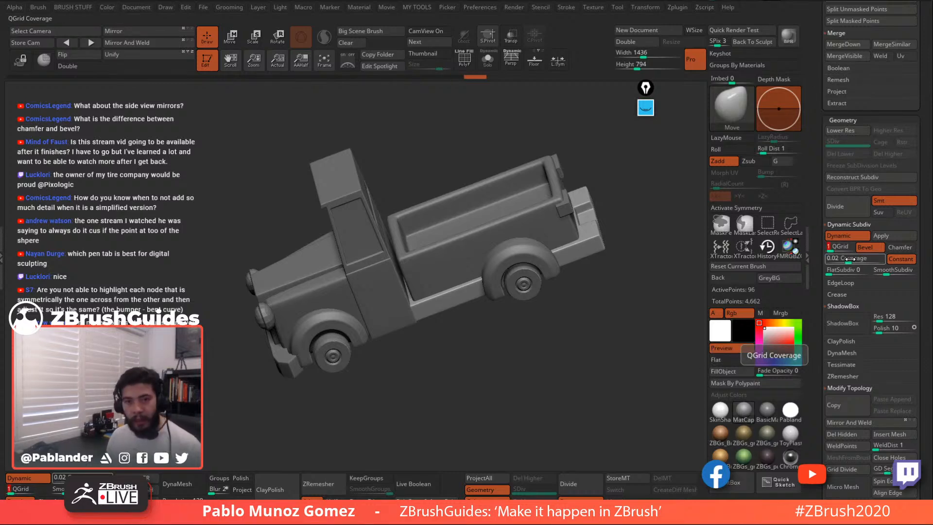
drag(850, 258, 842, 262)
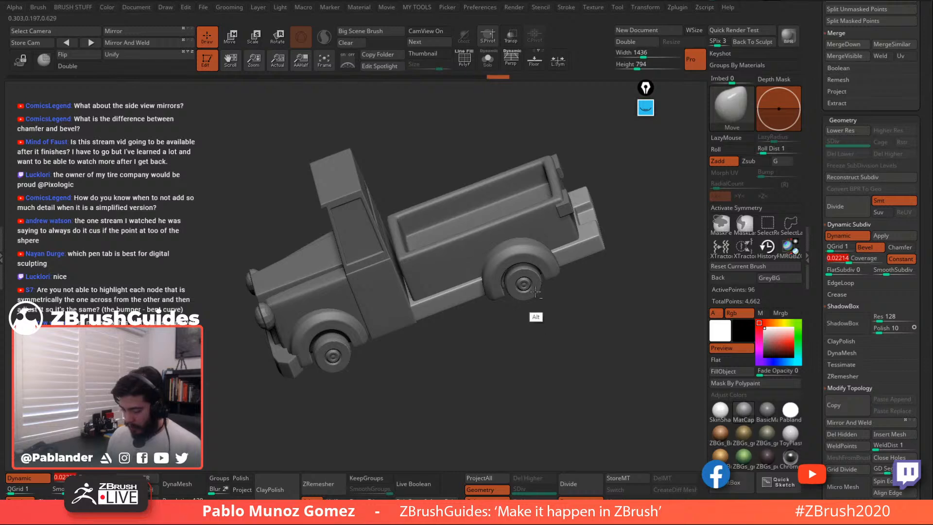
Turn on dynamic subdivision for the wheels
alt+click(539, 316)
click(850, 236)
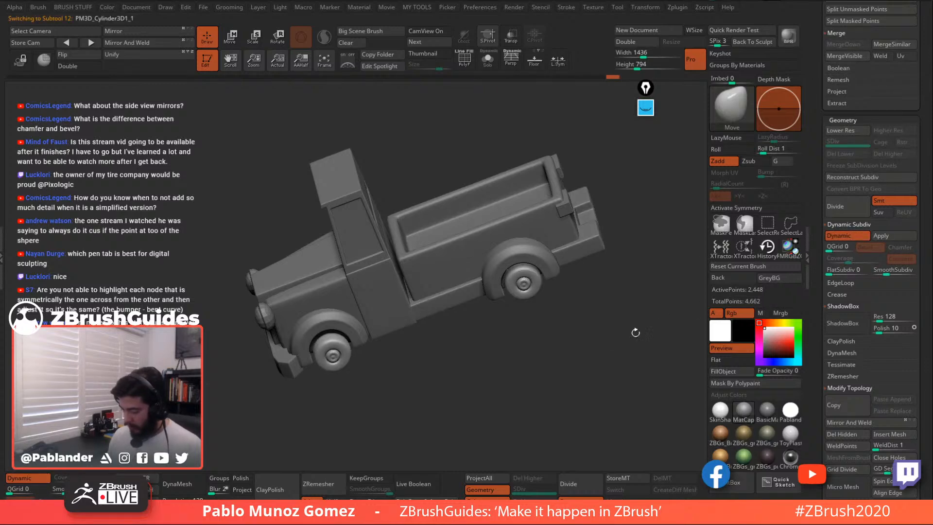
drag(635, 332, 614, 308)
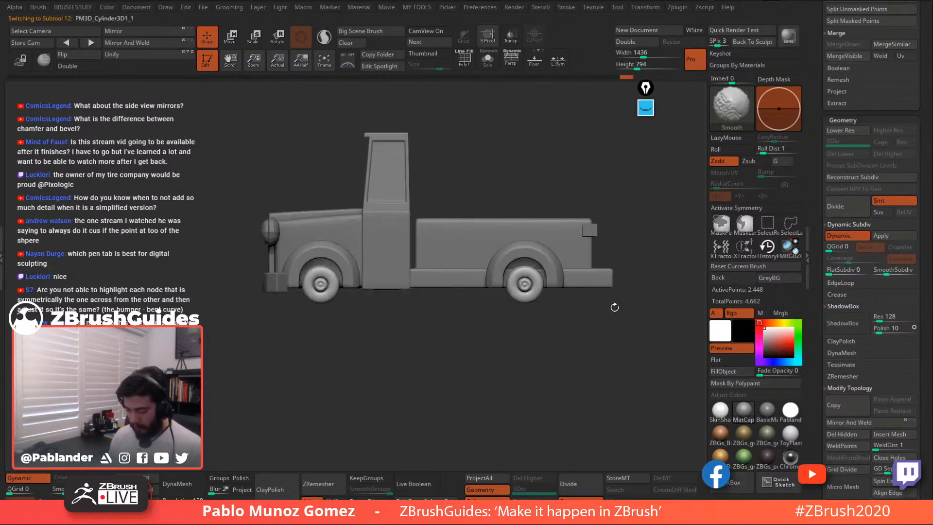
Mask the front wheels in side view, scale the rear wheels up slightly and uniformly, and clear the mask
drag(394, 279, 345, 164)
click(235, 41)
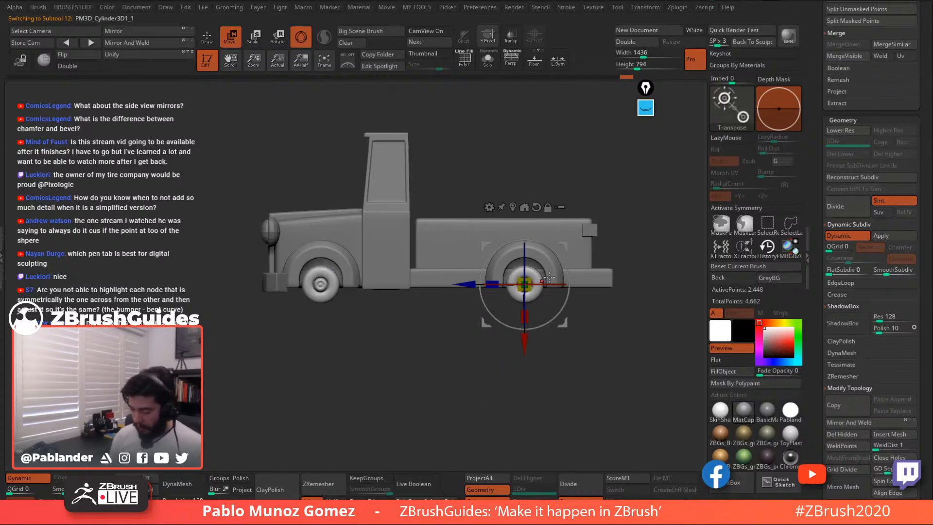
mouse_move(648, 173)
ctrl+mouse_down()
mouse_move(626, 213)
mouse_move(446, 356)
mouse_move(464, 375)
ctrl+mouse_up()
ctrl+drag(651, 166, 452, 371)
ctrl+click(438, 379)
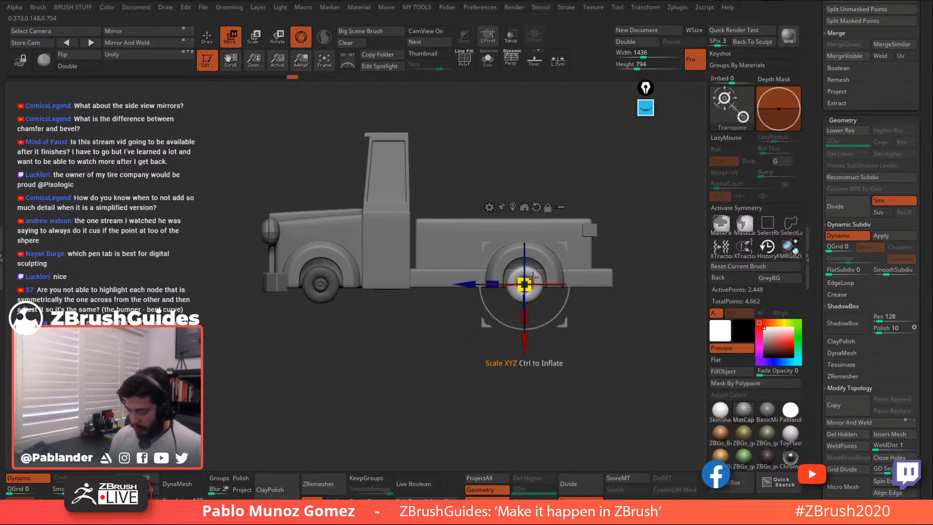
drag(524, 284, 532, 276)
ctrl+drag(594, 272, 615, 302)
Smooth the tail lights with dynamic subdivision and scale them along X using X symmetry and local symmetry
key(q)
drag(274, 93, 557, 246)
alt+click(558, 246)
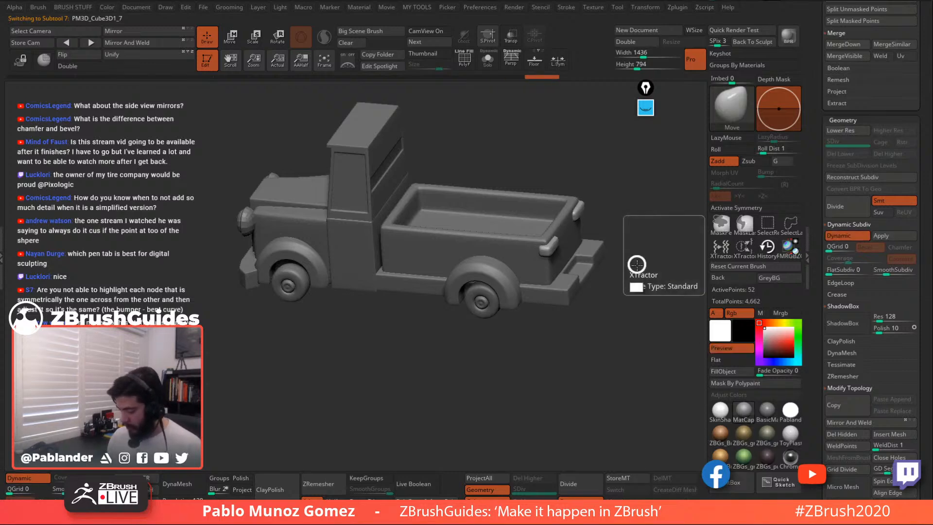
alt+drag(637, 265, 594, 305)
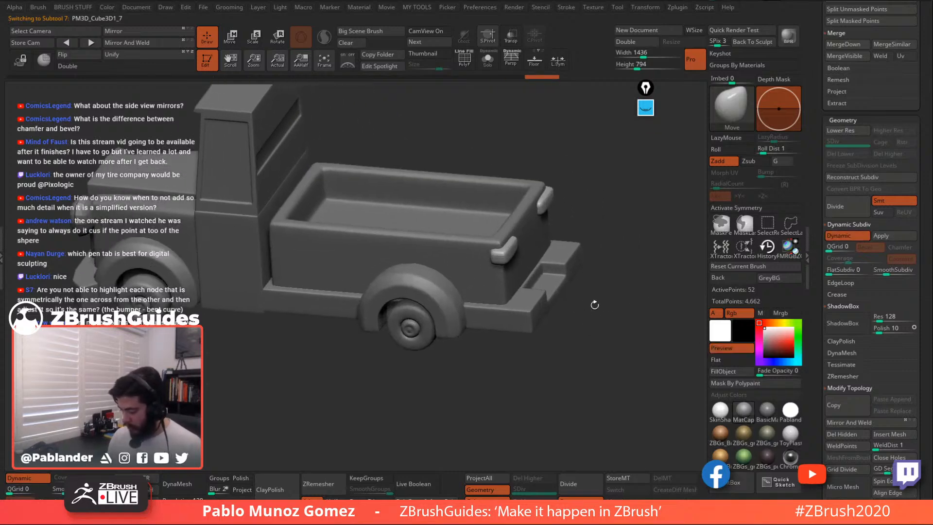
click(240, 40)
drag(340, 104, 549, 214)
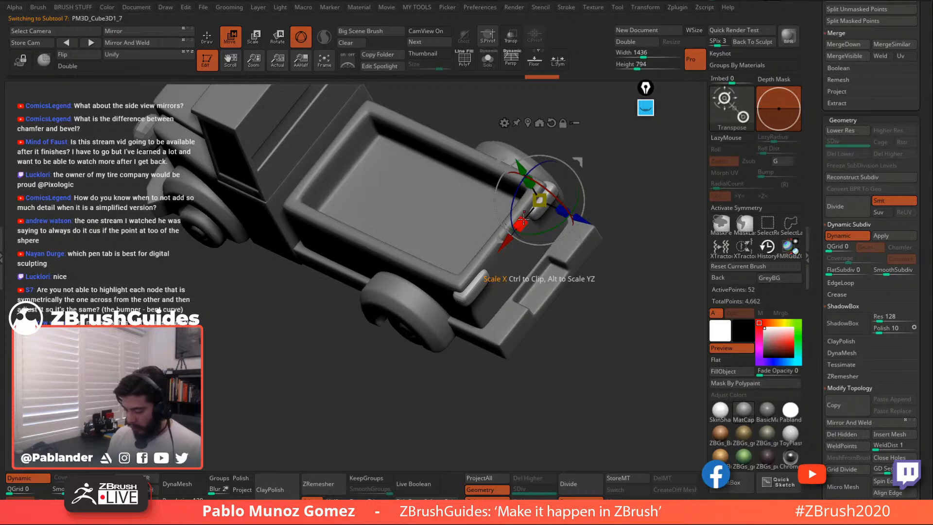
key(x)
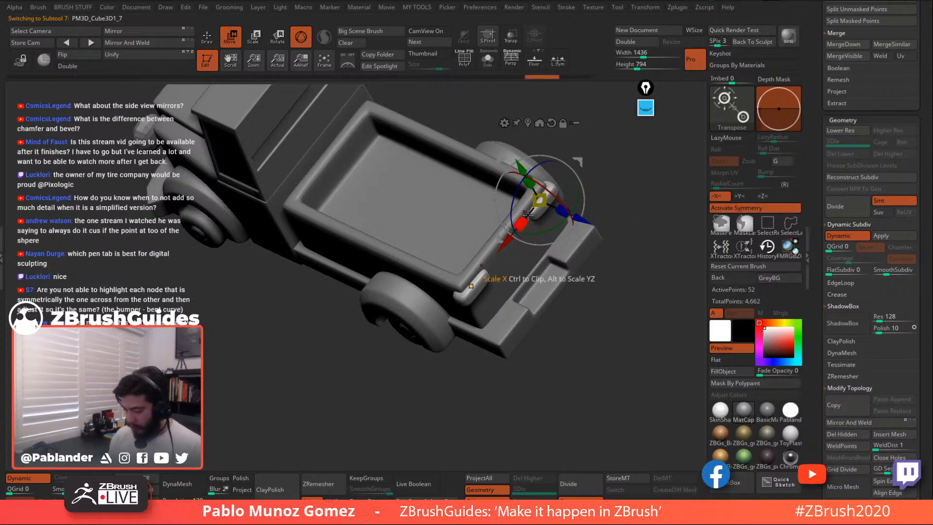
click(558, 59)
drag(524, 222, 578, 233)
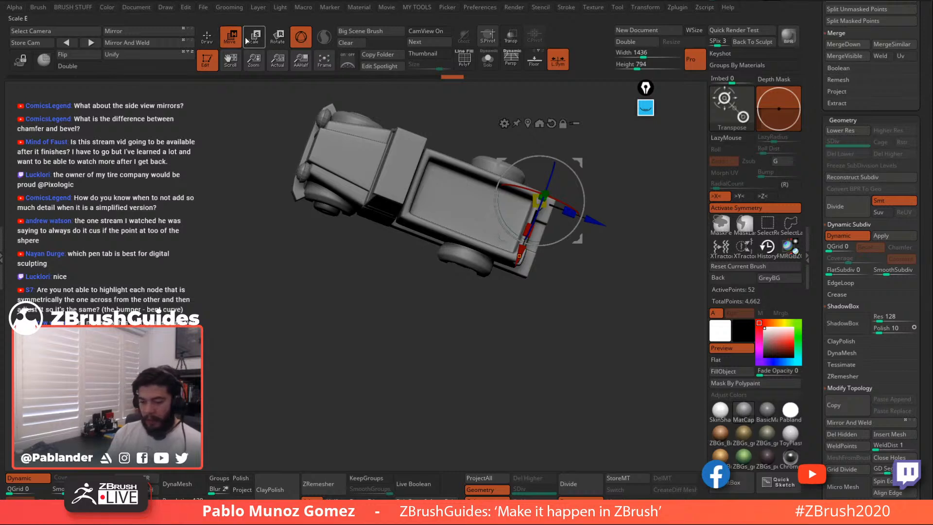
Return to Draw mode and turn on dynamic subdivision for the headlights
key(q)
mouse_move(462, 214)
mouse_down()
mouse_move(559, 223)
mouse_move(485, 288)
mouse_move(462, 277)
mouse_up()
alt+click(440, 274)
click(848, 235)
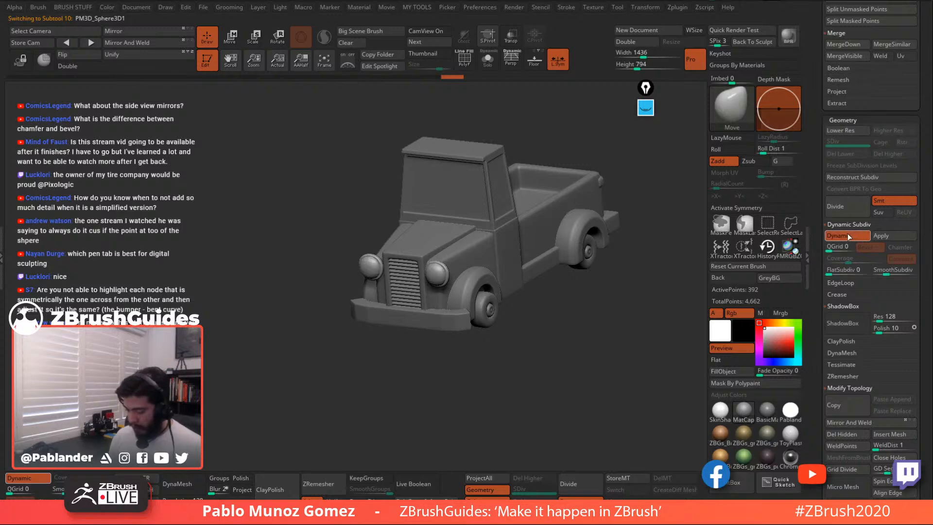
Examine the overall shape of the truck from several angles, at a distance and in side view
drag(515, 233, 418, 196)
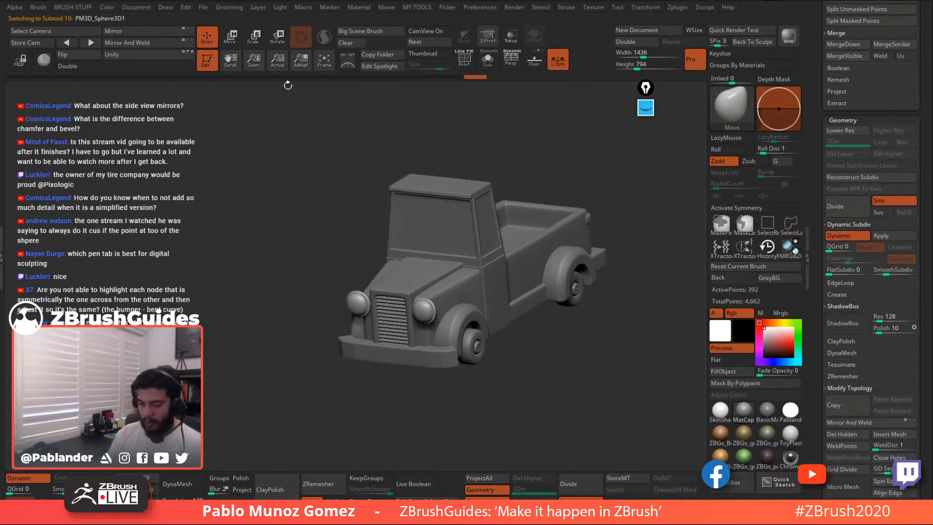
click(233, 40)
click(209, 41)
mouse_move(579, 330)
alt+mouse_down()
mouse_move(586, 342)
mouse_move(520, 290)
alt+mouse_up()
mouse_move(603, 384)
mouse_down()
mouse_move(556, 334)
mouse_move(522, 334)
mouse_up()
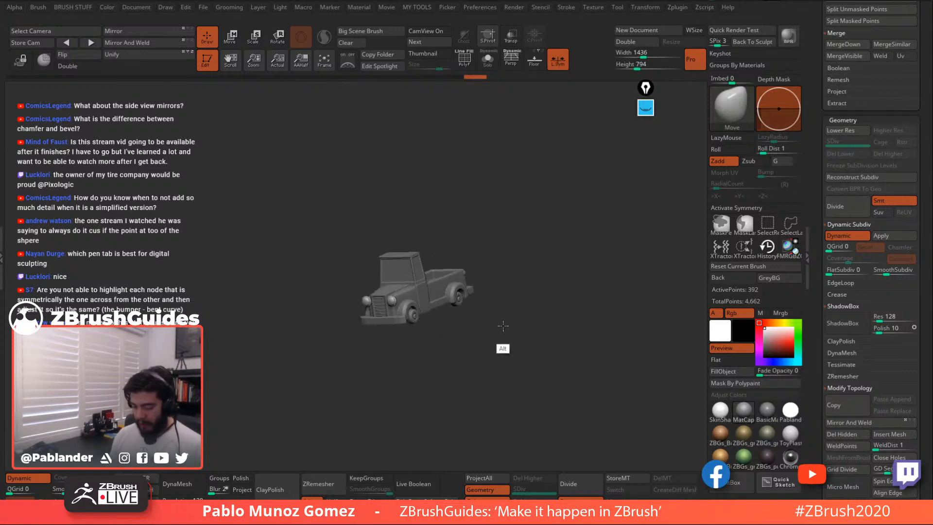
drag(507, 300, 471, 287)
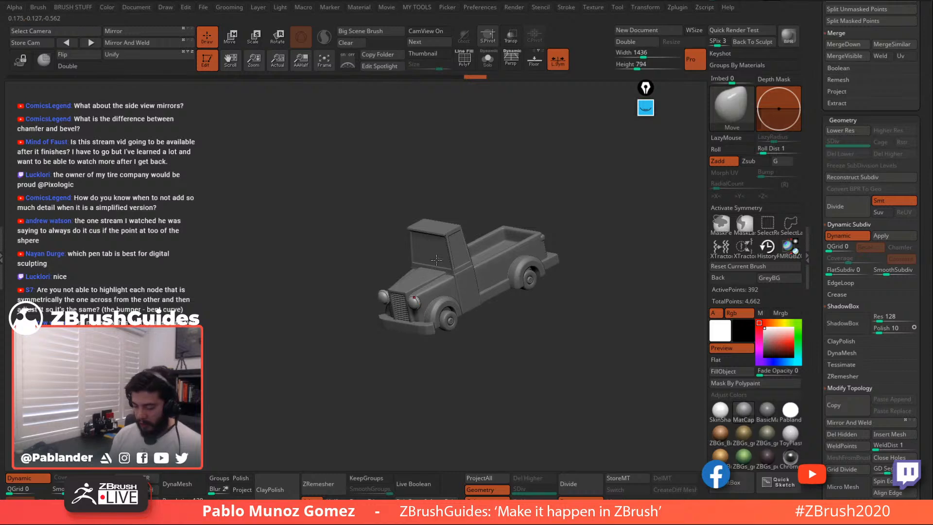
drag(526, 338, 482, 314)
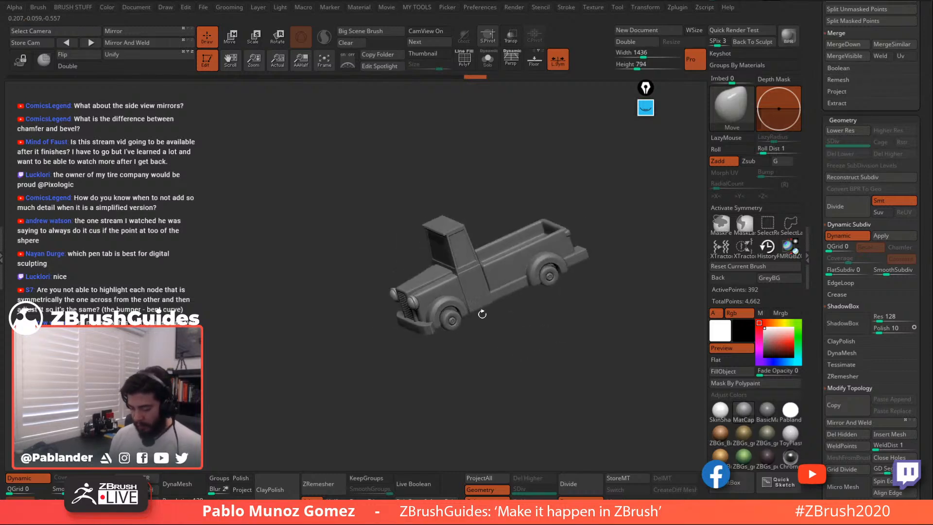
drag(427, 282, 475, 282)
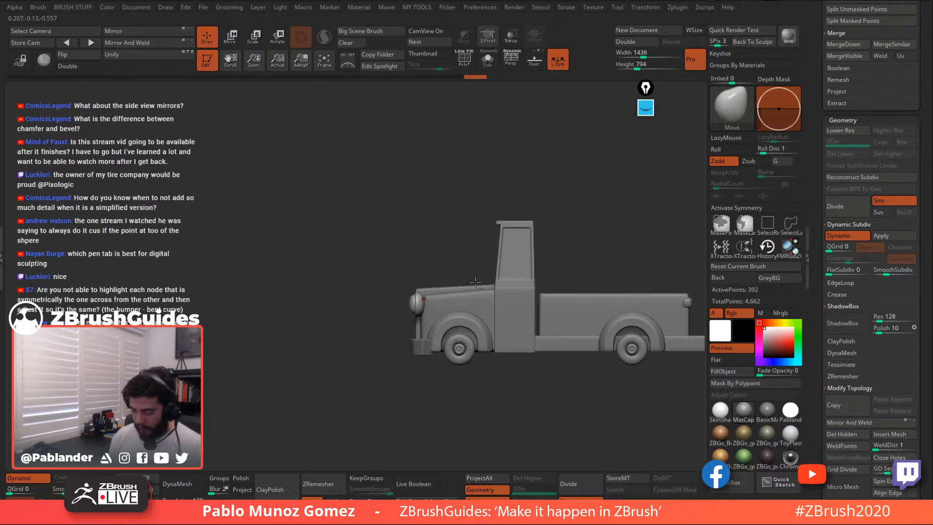
Isolate the truck's hood block with Solo and display its polyframe
alt+click(469, 286)
click(488, 59)
alt+drag(471, 163, 482, 217)
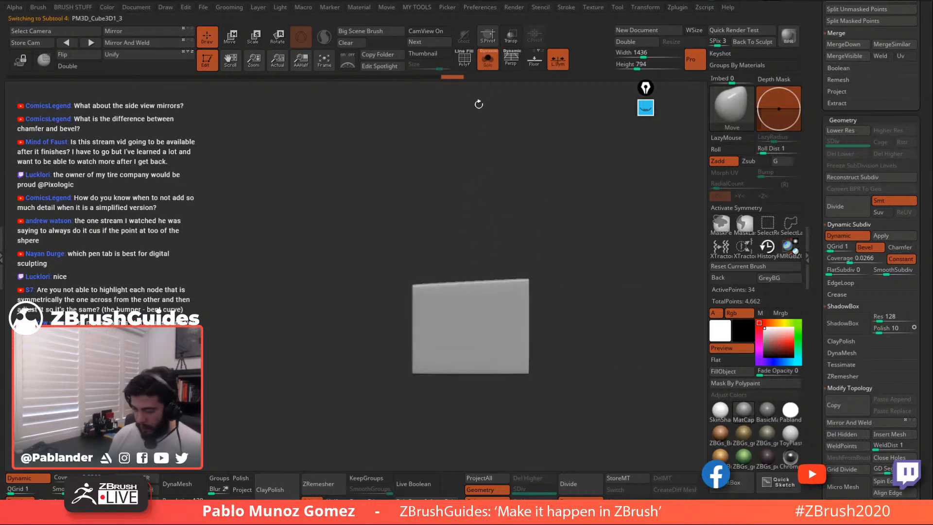
click(465, 59)
drag(508, 187, 511, 224)
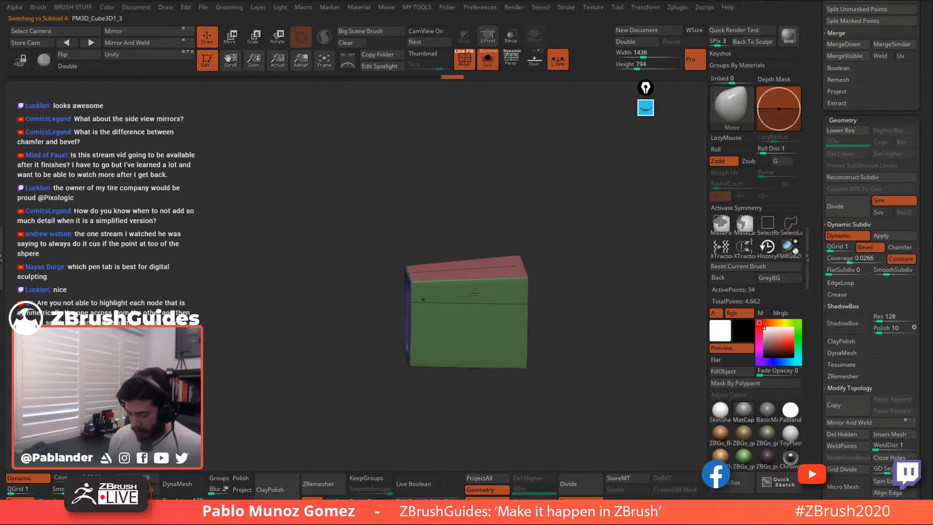
Switch to the ZModeler brush and set its edge action to Insert on the hood
key(b)
key(z)
key(m)
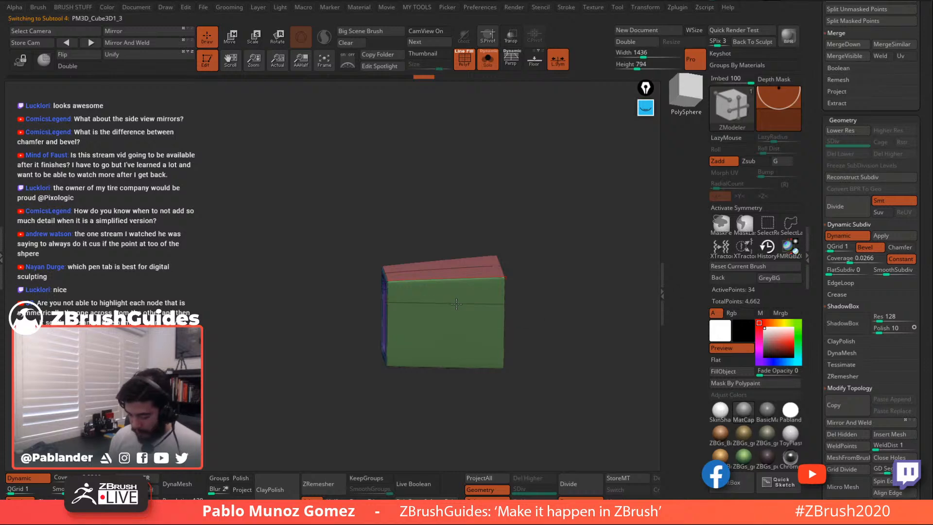
key(space)
click(450, 248)
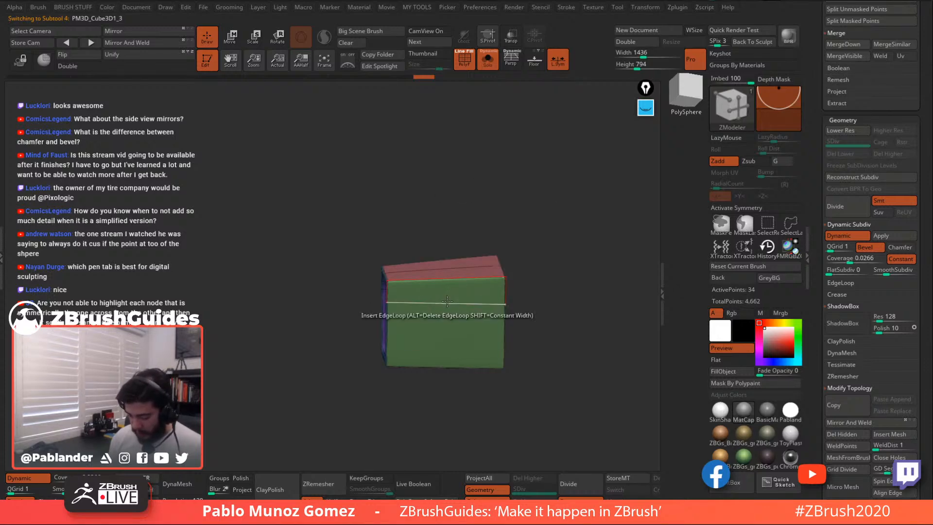
Insert a crosswise edge loop on the hood, then bevel that loop and the lengthwise centre loop into strips with the edge Bevel action
click(443, 310)
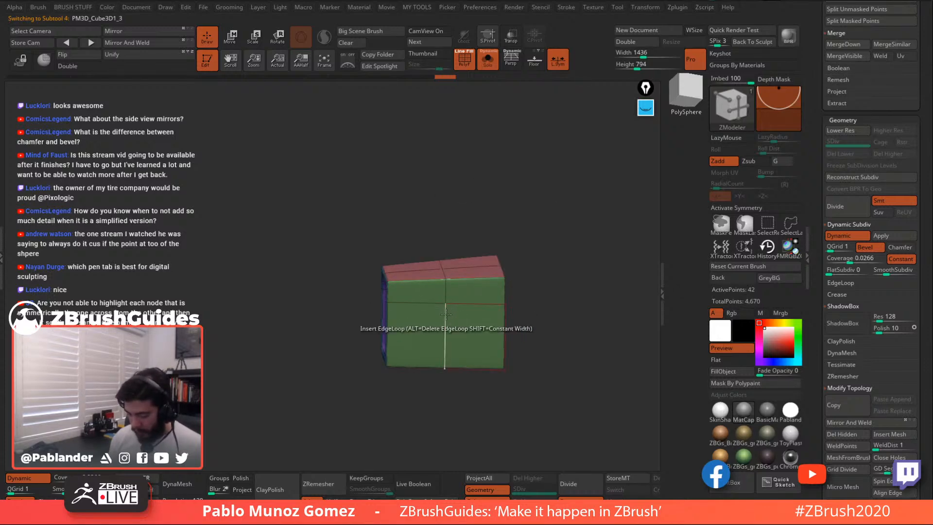
key(space)
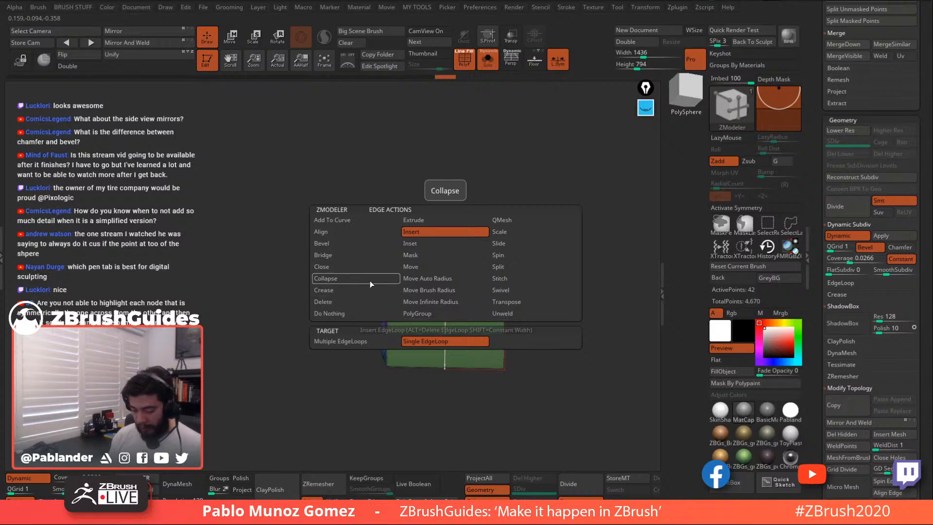
click(331, 243)
drag(451, 311, 450, 333)
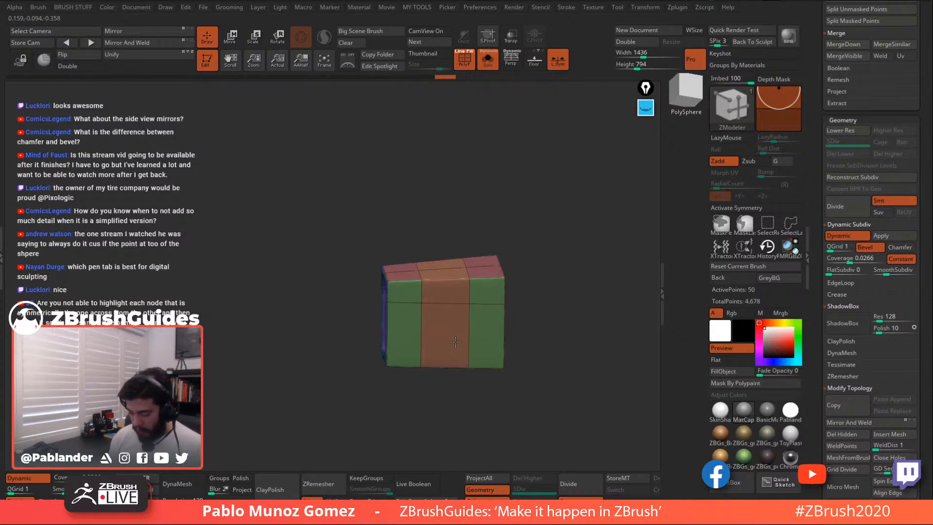
right_drag(456, 340, 447, 263)
drag(447, 262, 450, 273)
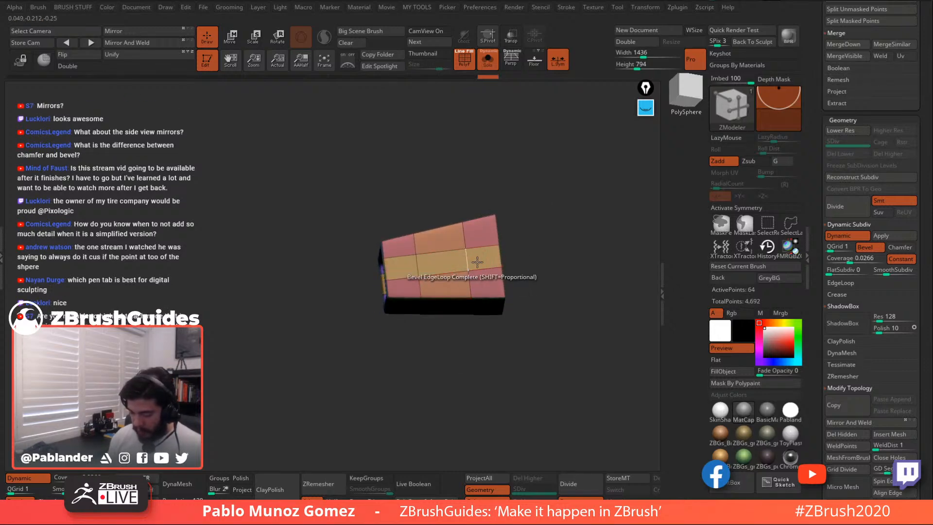
Turn off Solo to bring back the whole truck and hide the polyframe
click(487, 59)
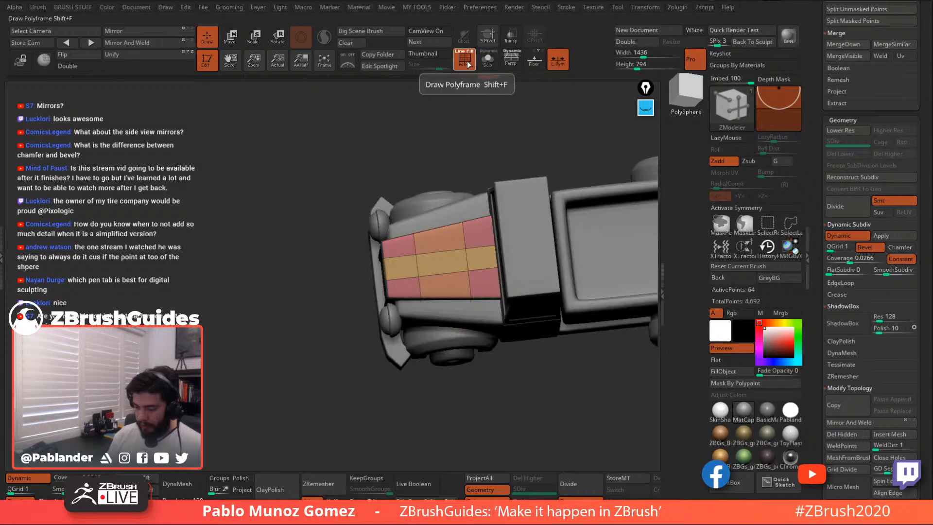
right_drag(486, 161, 475, 239)
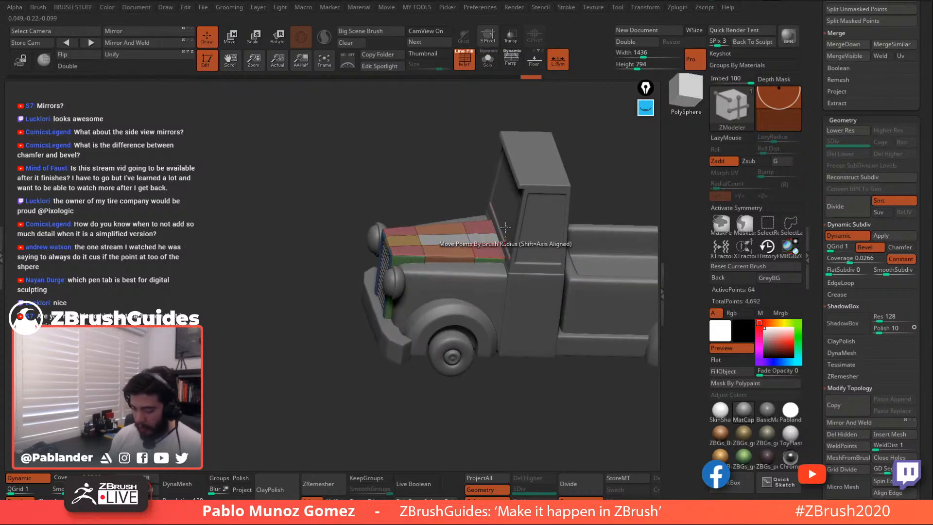
right_drag(505, 208, 506, 221)
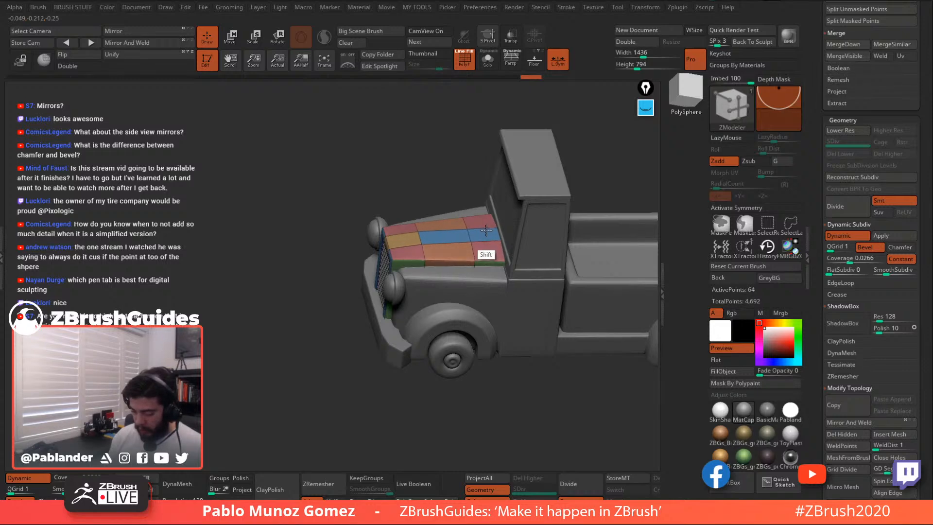
right_drag(479, 238, 493, 197)
key(shift+f)
Examine the smoothed truck as a whole from three-quarter and side views
drag(523, 279, 505, 309)
drag(499, 356, 533, 327)
click(230, 36)
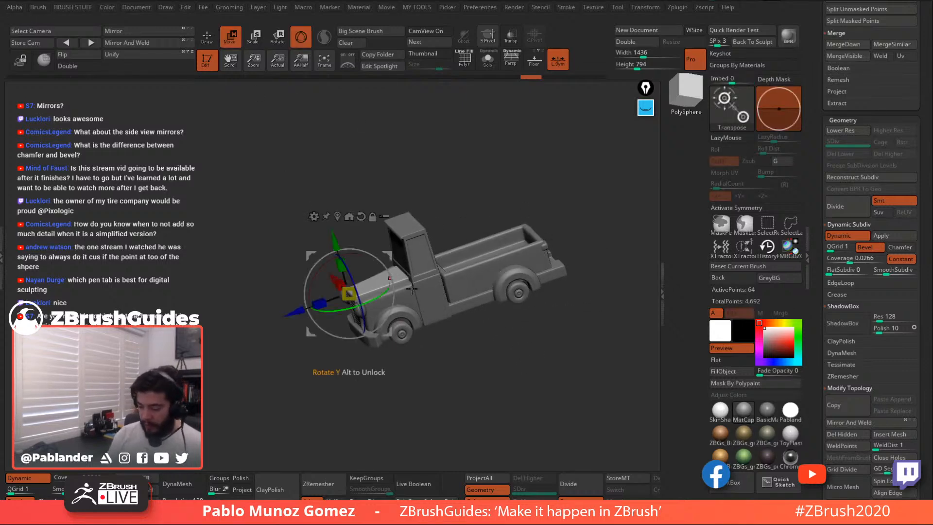
click(207, 37)
drag(569, 268, 543, 344)
alt+drag(542, 344, 567, 320)
drag(818, 121, 818, 242)
drag(540, 315, 537, 334)
alt+drag(537, 334, 530, 304)
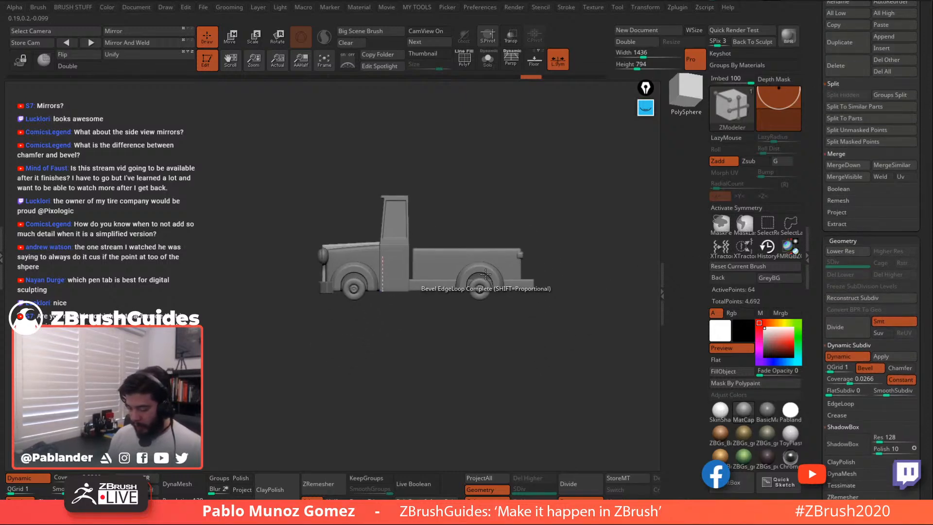
drag(817, 120, 818, 206)
drag(462, 207, 529, 223)
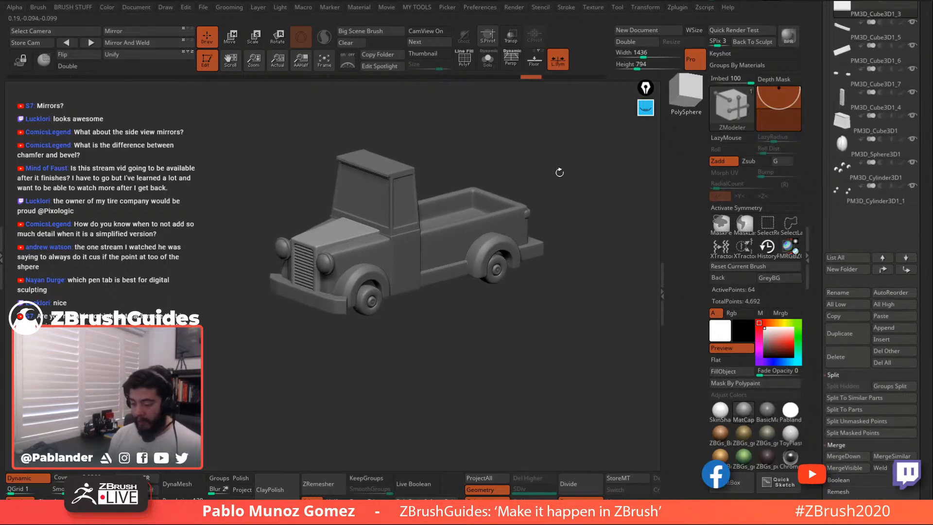
drag(558, 166, 556, 194)
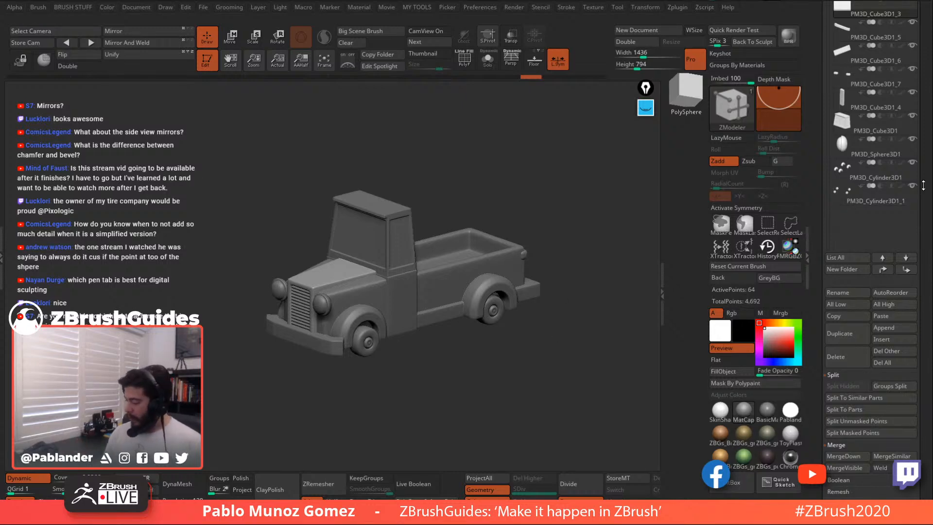
Bring the full subtool list into view and switch to the Move brush
drag(923, 185, 920, 232)
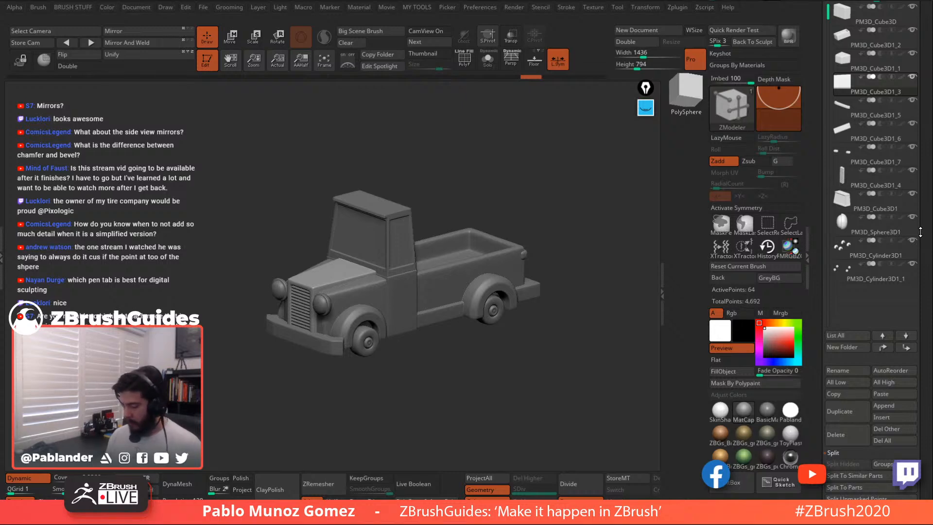
drag(920, 232, 920, 244)
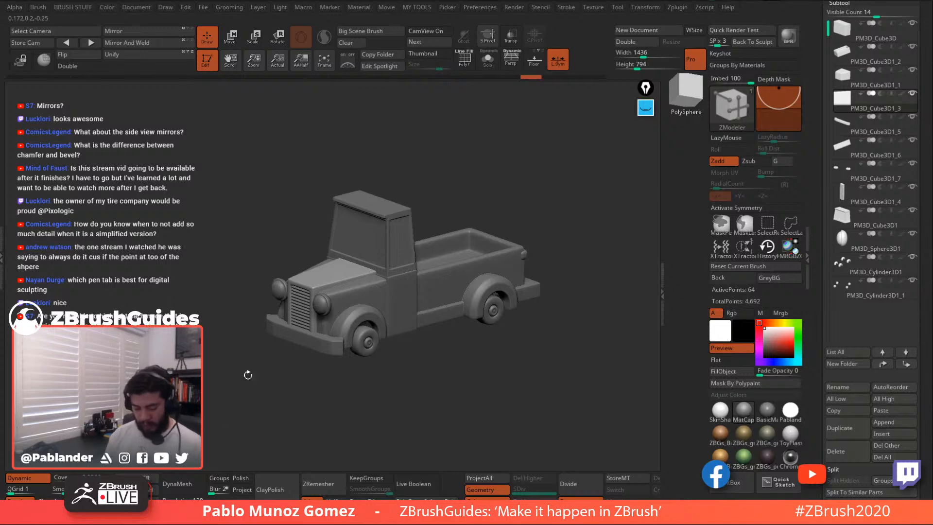
key(space)
click(548, 236)
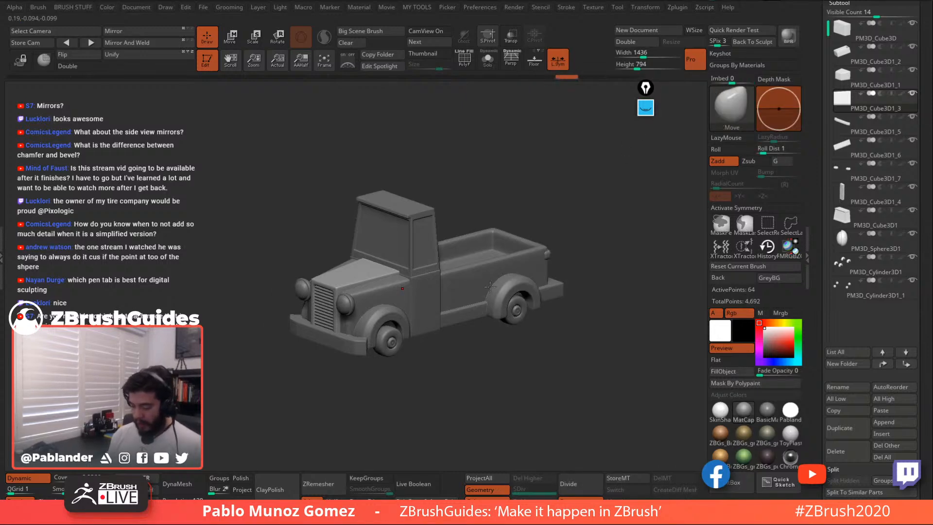
drag(555, 334, 548, 325)
alt+drag(610, 250, 590, 245)
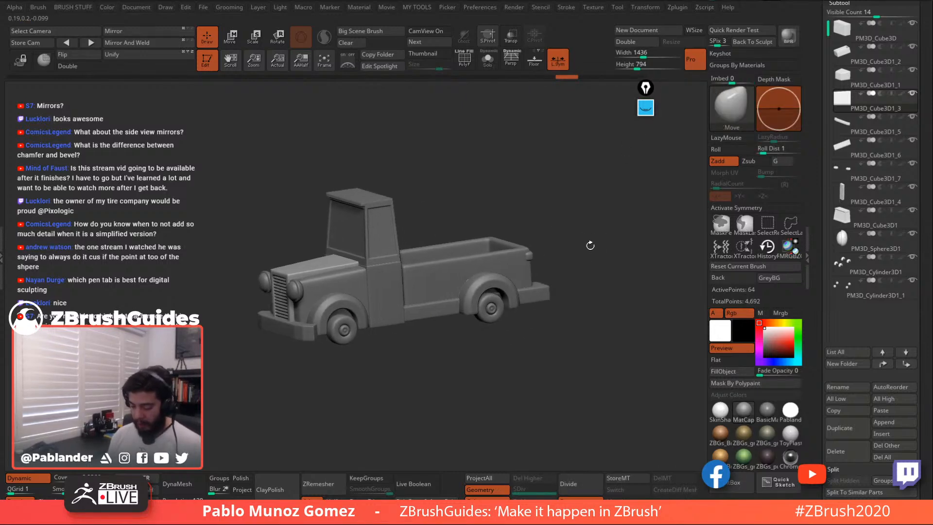
Move the truck bed and the lower chassis subtools to the top of the subtool list
alt+click(462, 292)
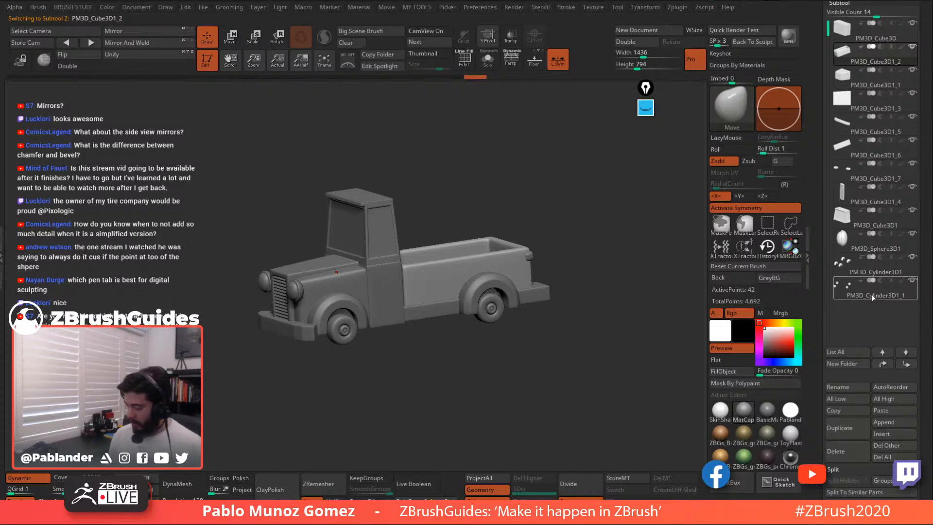
shift+click(883, 364)
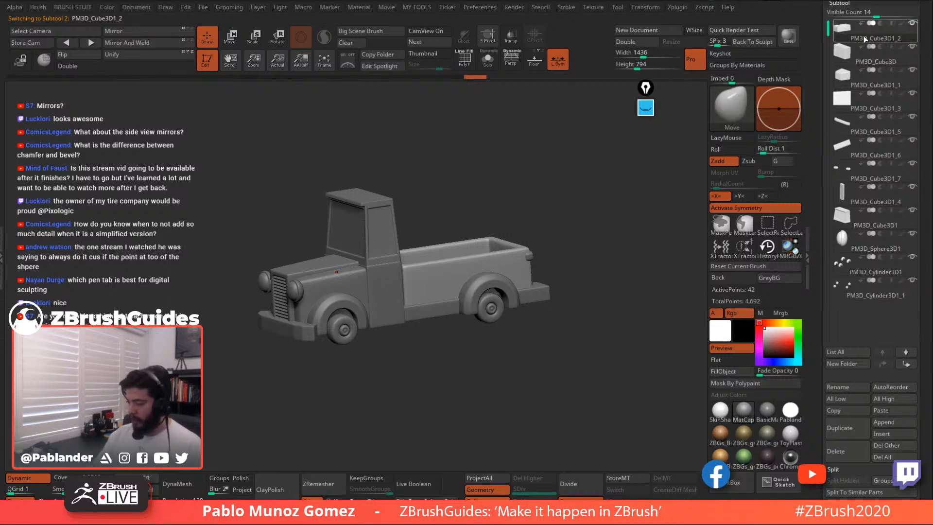
drag(814, 57, 818, 86)
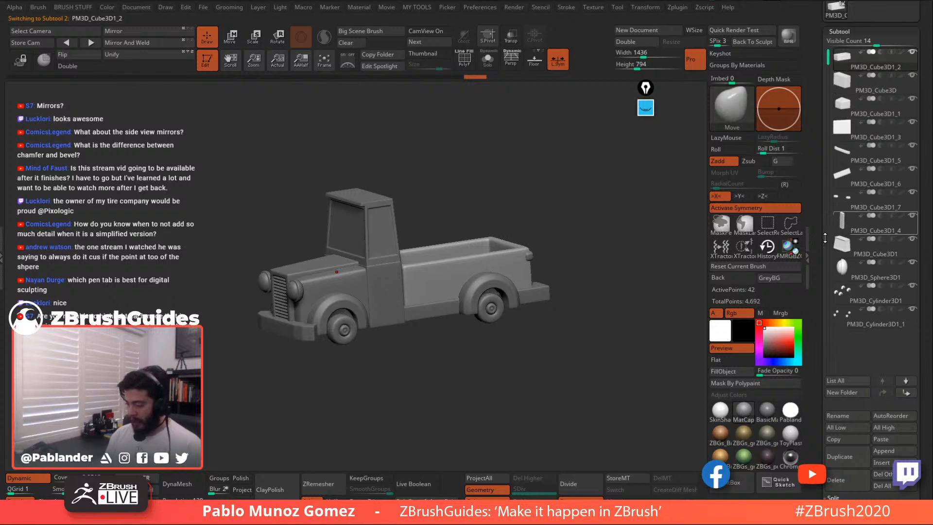
alt+click(539, 296)
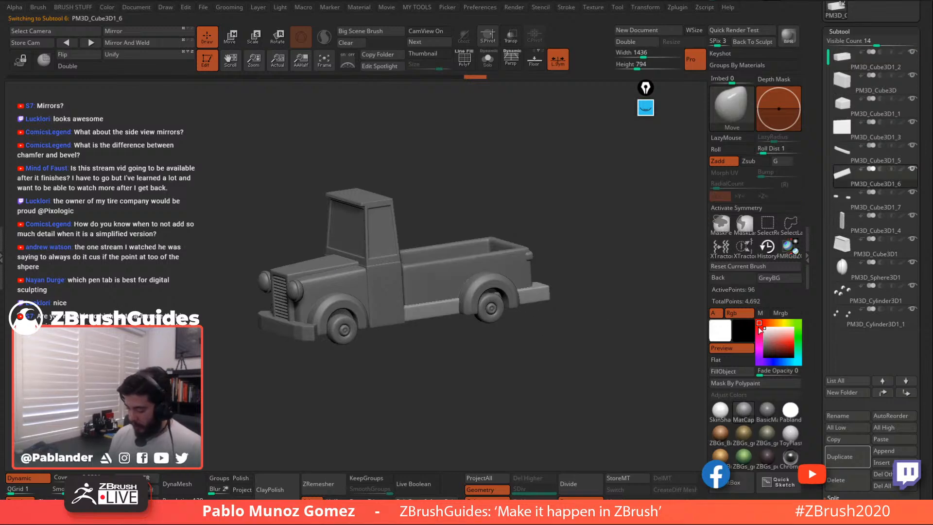
shift+click(883, 392)
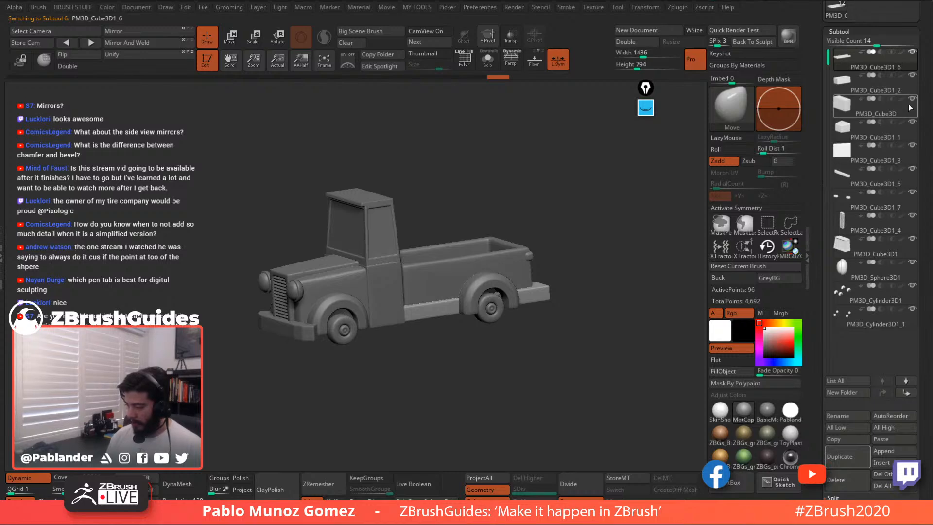
Move the front body block and the hood subtools to the top of the subtool list
alt+click(400, 316)
mouse_move(449, 357)
mouse_down()
mouse_move(452, 395)
mouse_move(436, 351)
mouse_move(390, 339)
mouse_move(440, 370)
mouse_move(434, 358)
mouse_up()
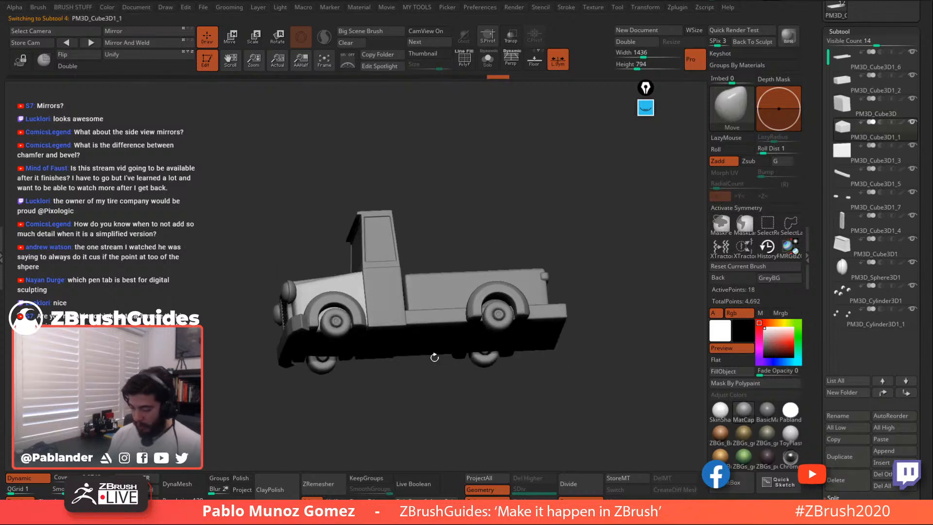
click(906, 392)
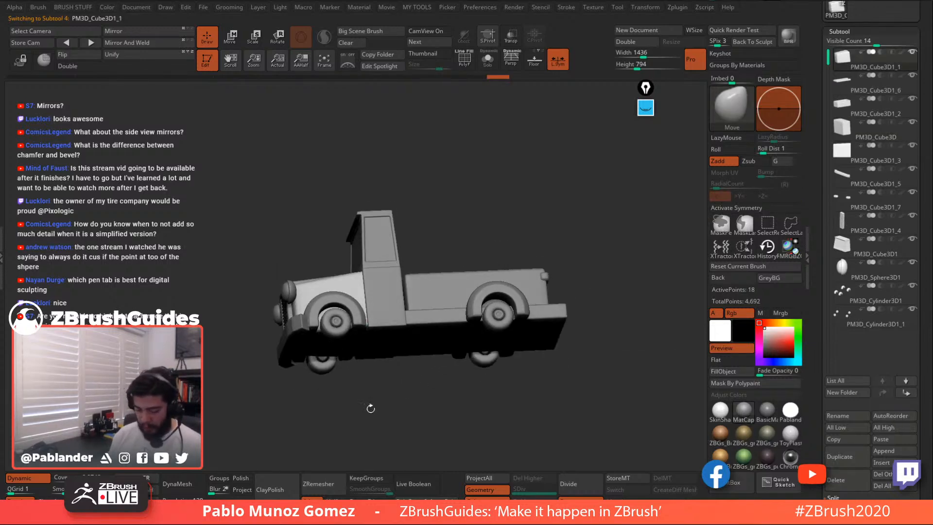
drag(370, 408, 360, 379)
alt+click(422, 385)
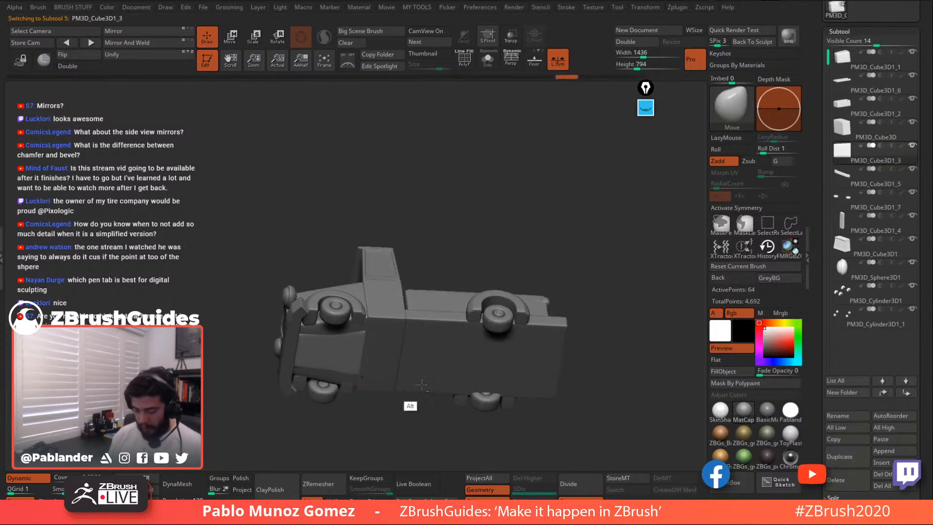
click(885, 394)
shift+drag(602, 262, 598, 323)
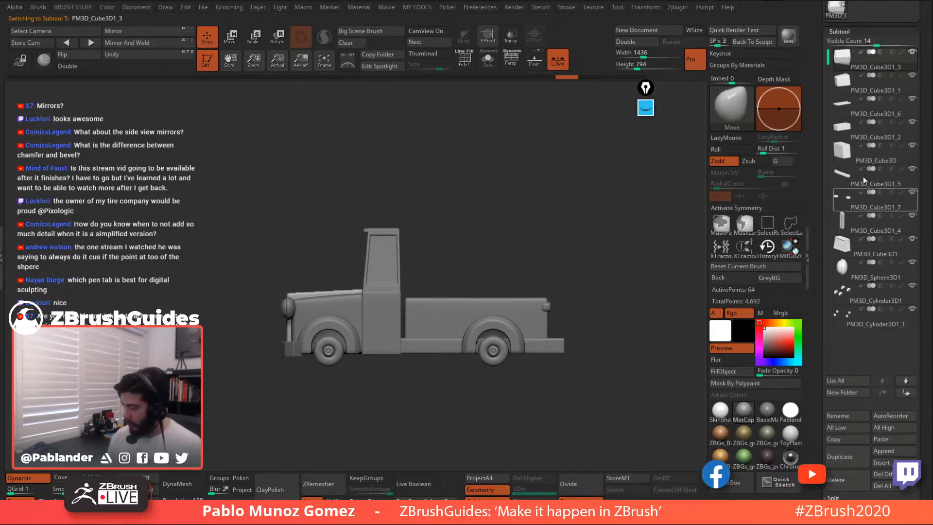
Create a subtool folder named "boolean", gather the hood, front body, chassis and bed in it, and collapse it
click(857, 397)
text(boolean)
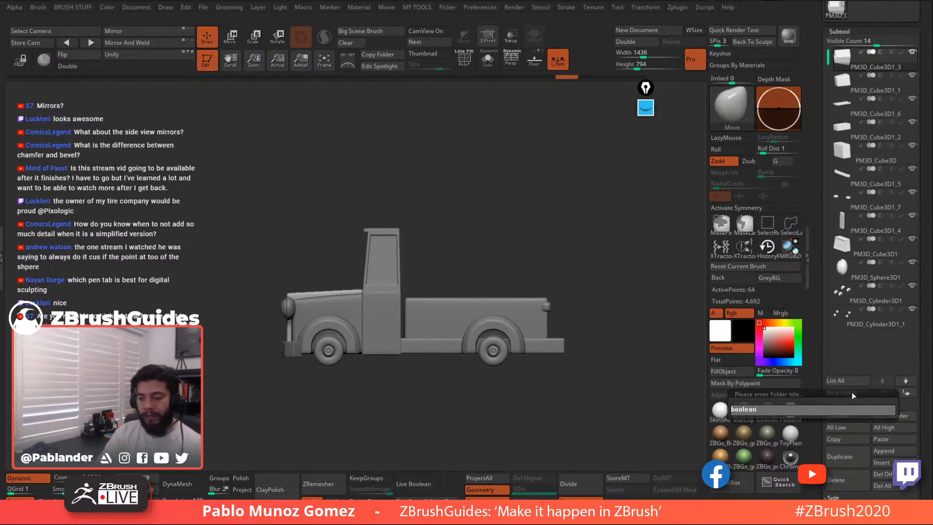
key(Return)
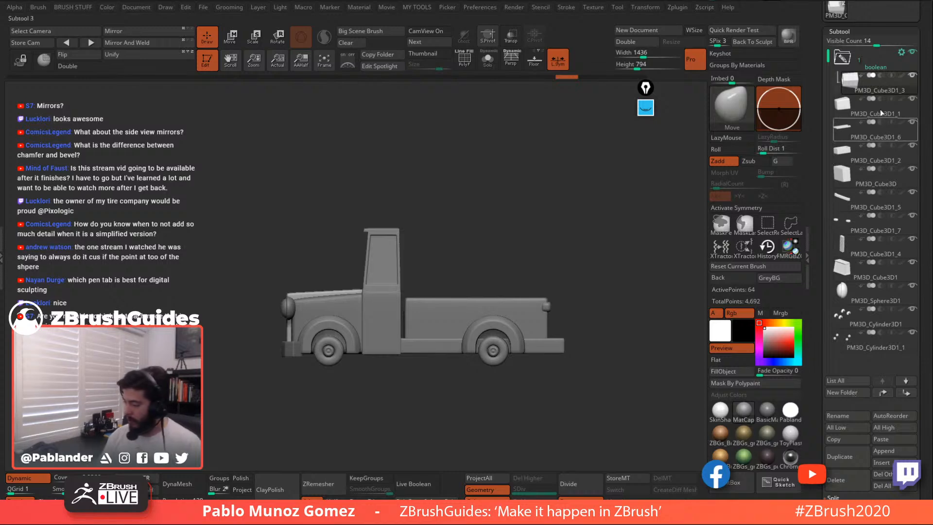
drag(878, 159, 886, 62)
click(886, 60)
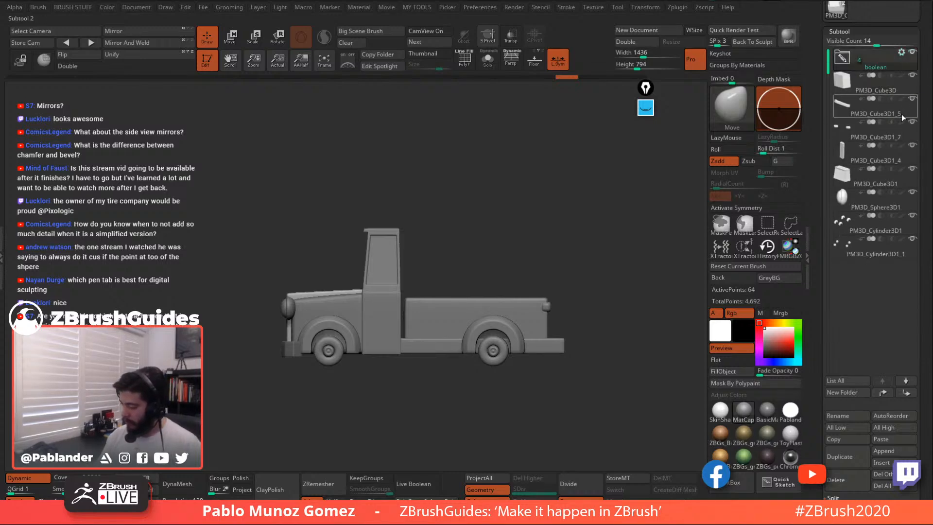
Toggle the boolean folder's visibility and inspect the truck parts outside it from several angles
click(912, 54)
click(906, 89)
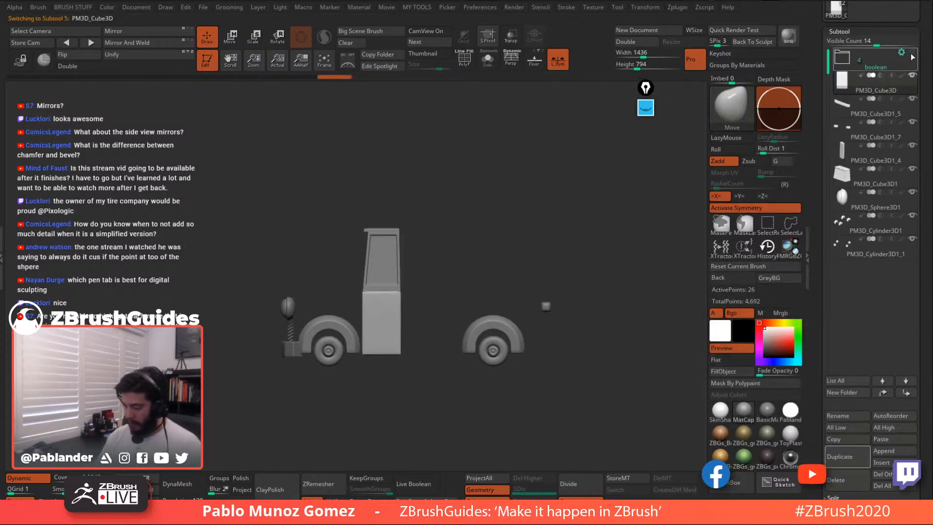
click(913, 55)
click(912, 56)
click(912, 55)
click(912, 56)
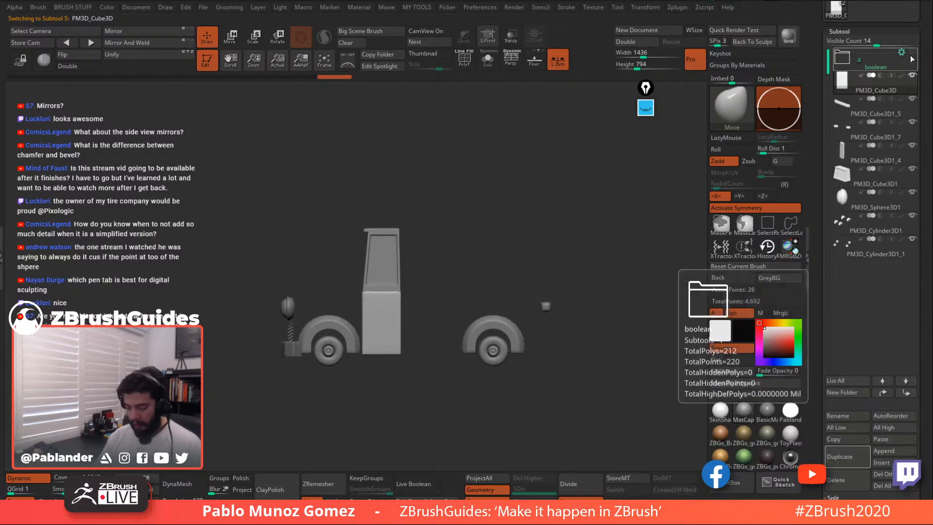
click(912, 56)
click(913, 55)
drag(632, 200, 579, 256)
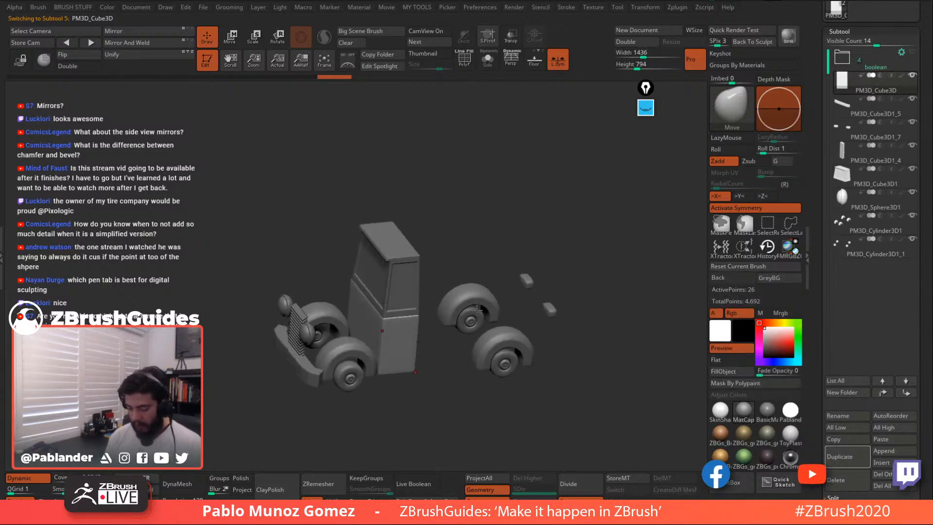
drag(522, 193, 519, 221)
drag(551, 277, 604, 229)
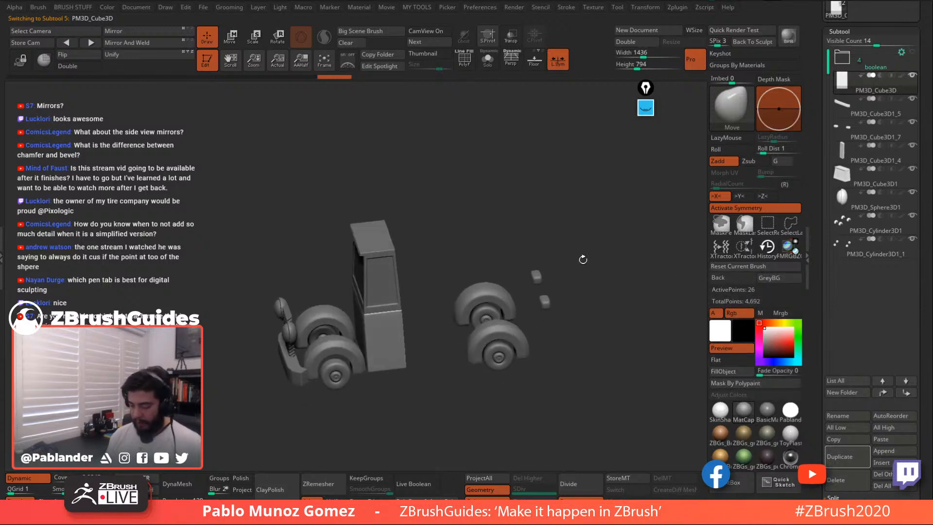
shift+drag(583, 260, 586, 241)
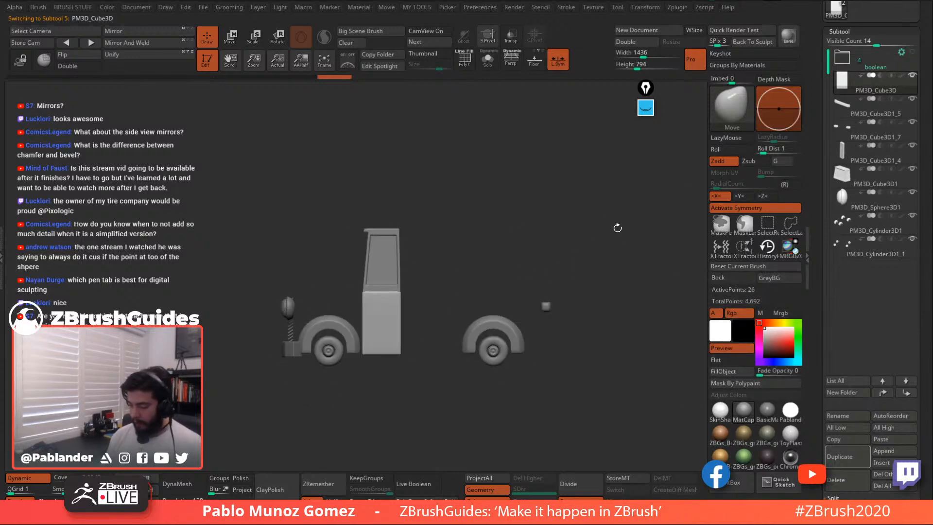
click(913, 54)
Expand the boolean folder and select the truck bed subtool, PM3D_Cube3D1_2
click(843, 59)
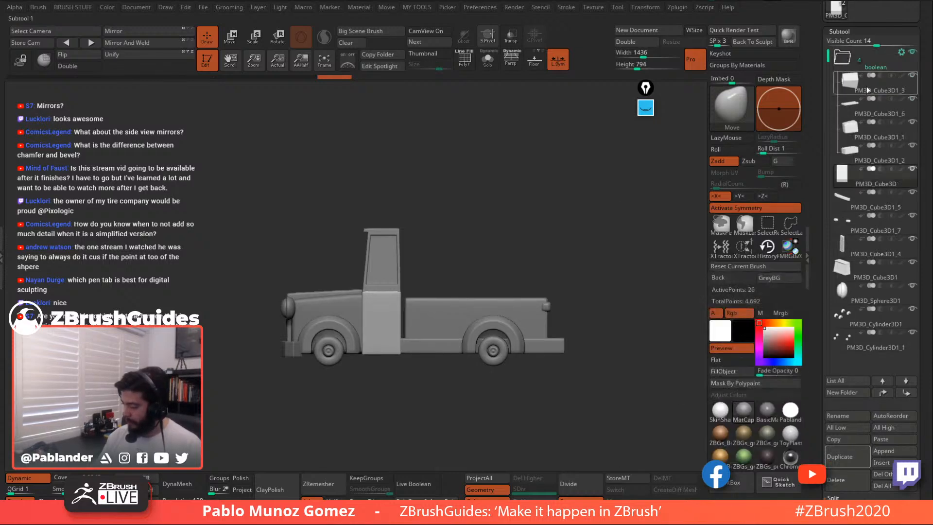
click(880, 160)
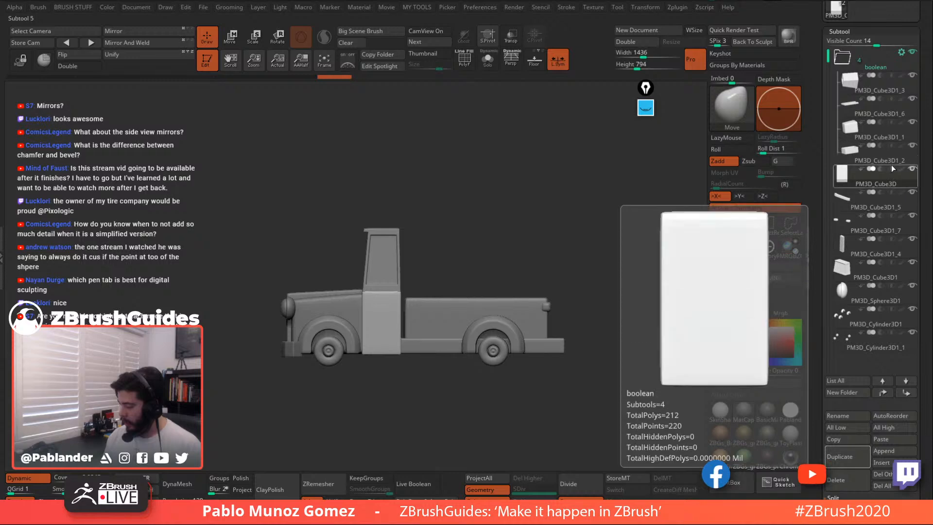
click(889, 161)
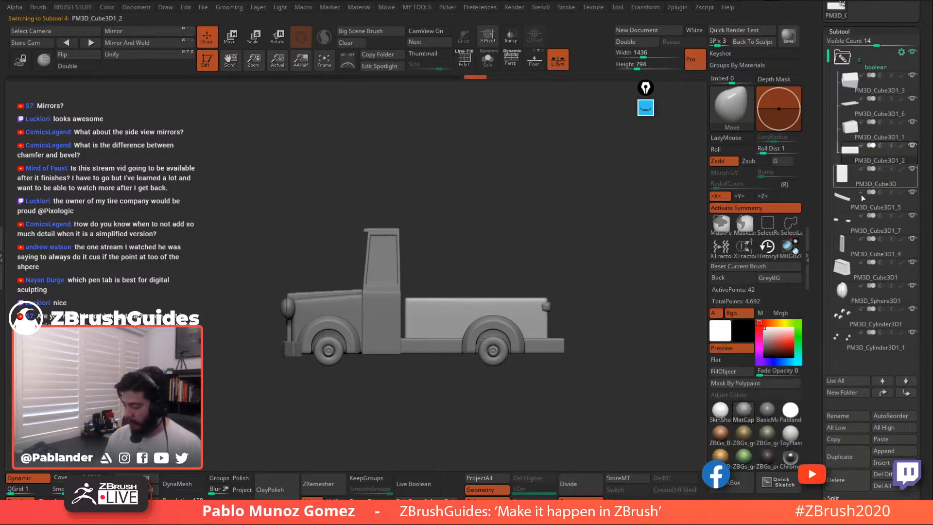
click(897, 450)
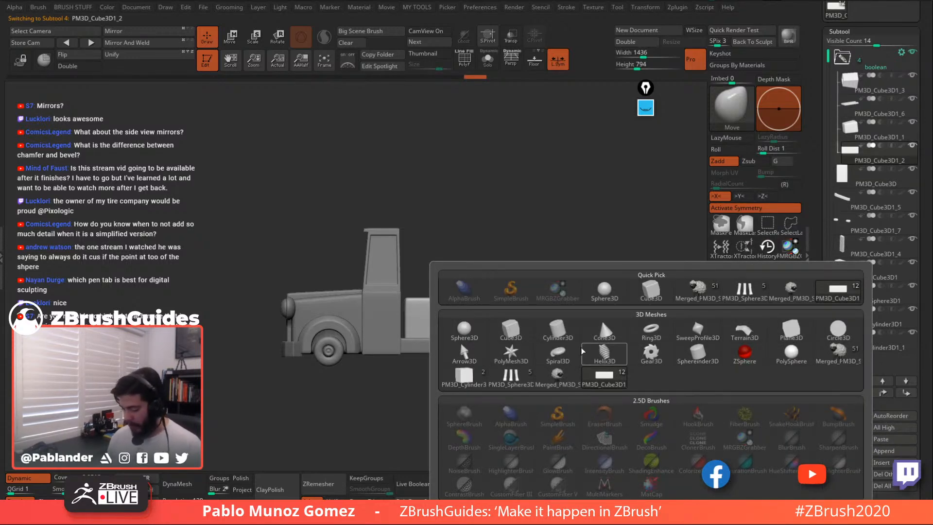
click(600, 319)
alt+click(516, 220)
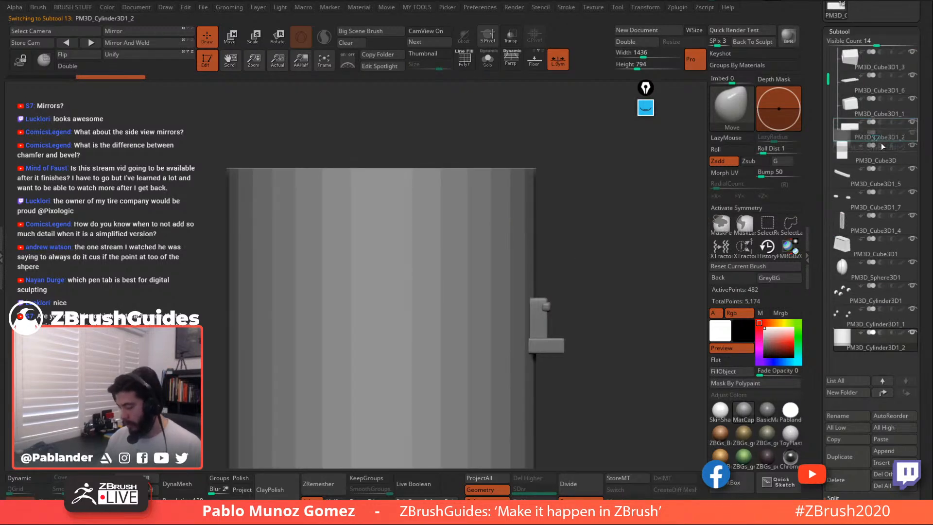
click(850, 476)
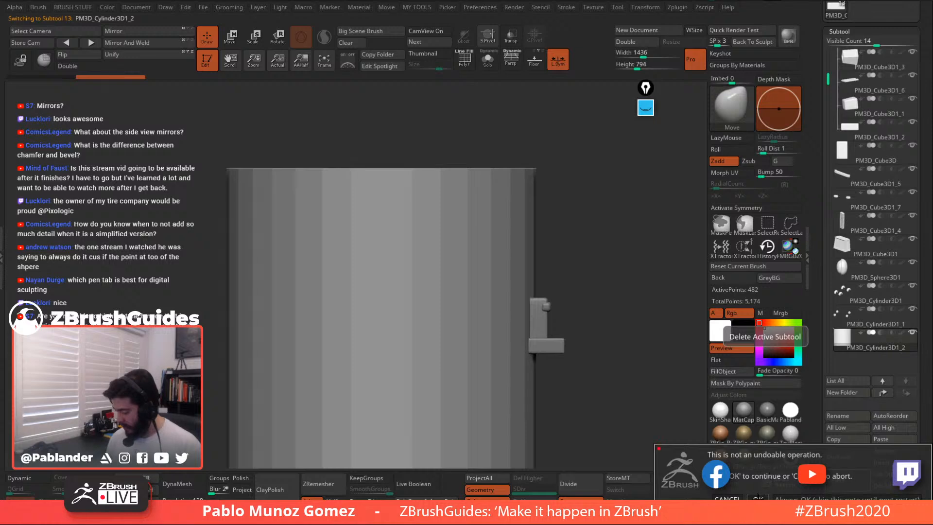
click(758, 496)
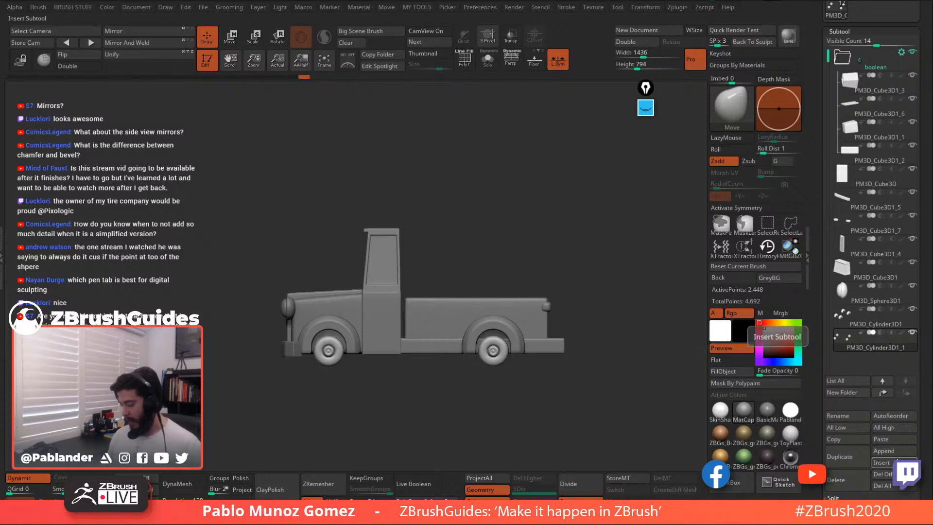
Insert a Cylinder3D subtool after the chassis in the boolean folder and move it to the end of that folder
click(867, 163)
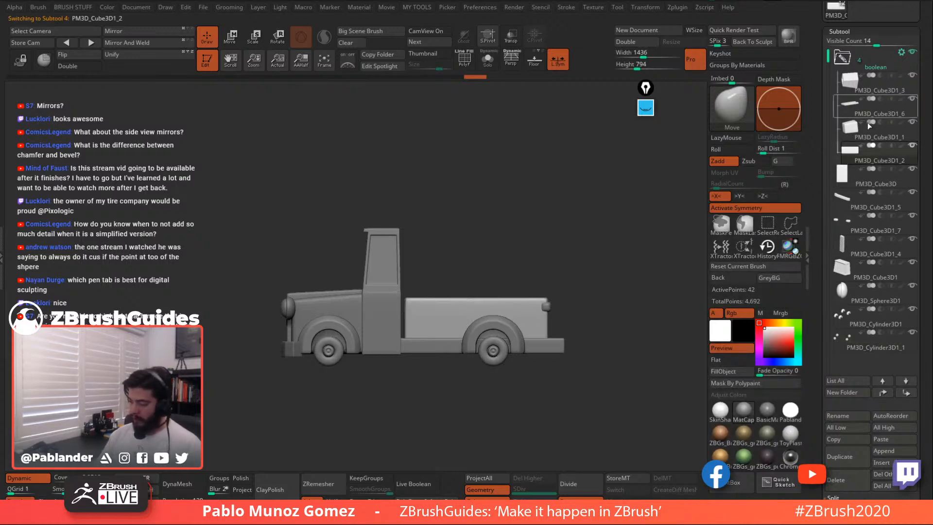
click(880, 109)
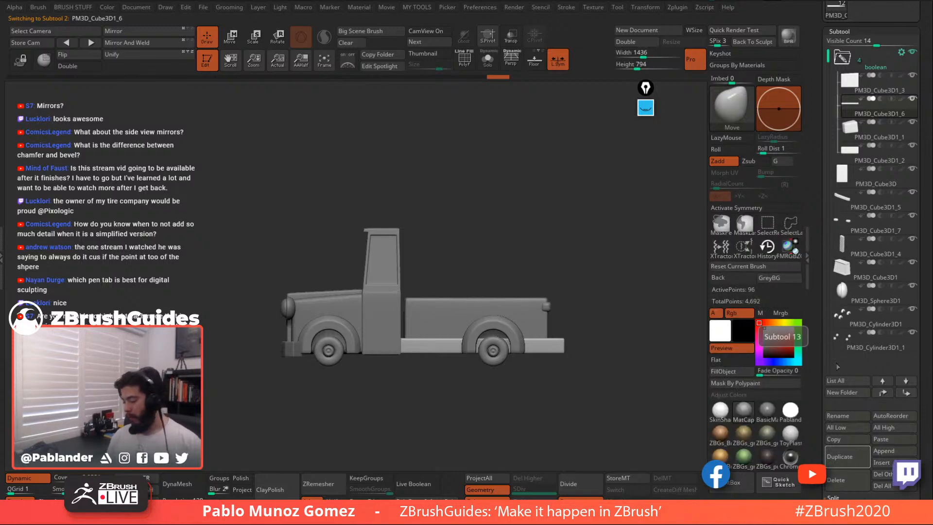
click(882, 462)
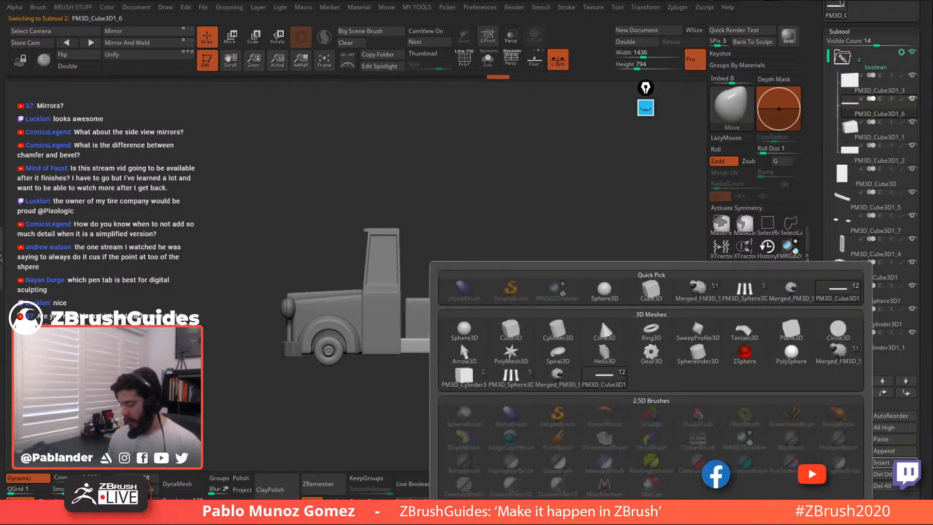
click(559, 333)
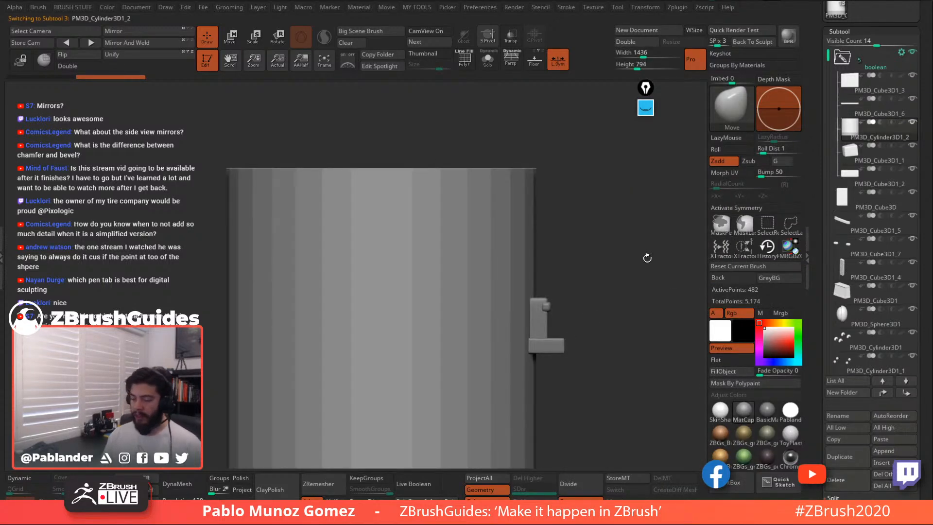
drag(880, 165, 879, 178)
key(f)
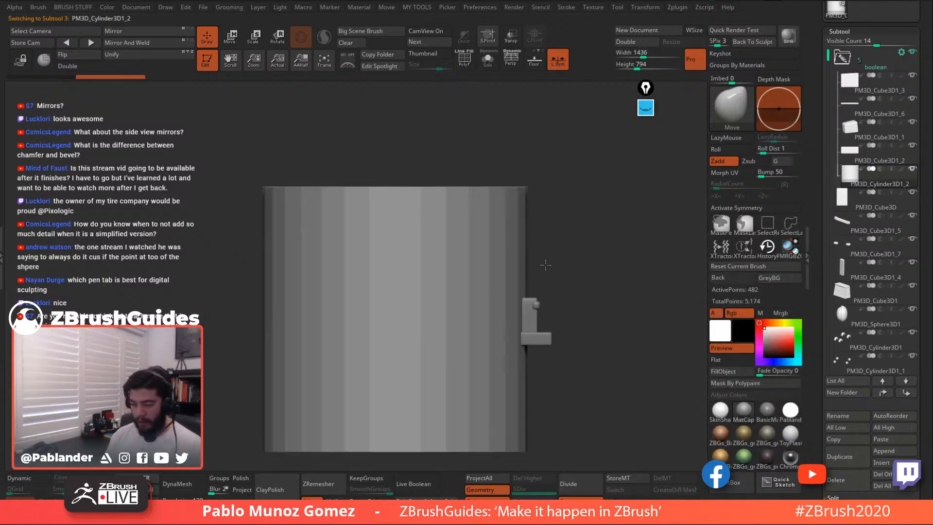
Shrink the cylinder to roughly wheel diameter, lay it crosswise through the truck, and place it near the front wheel
key(w)
drag(429, 295, 422, 314)
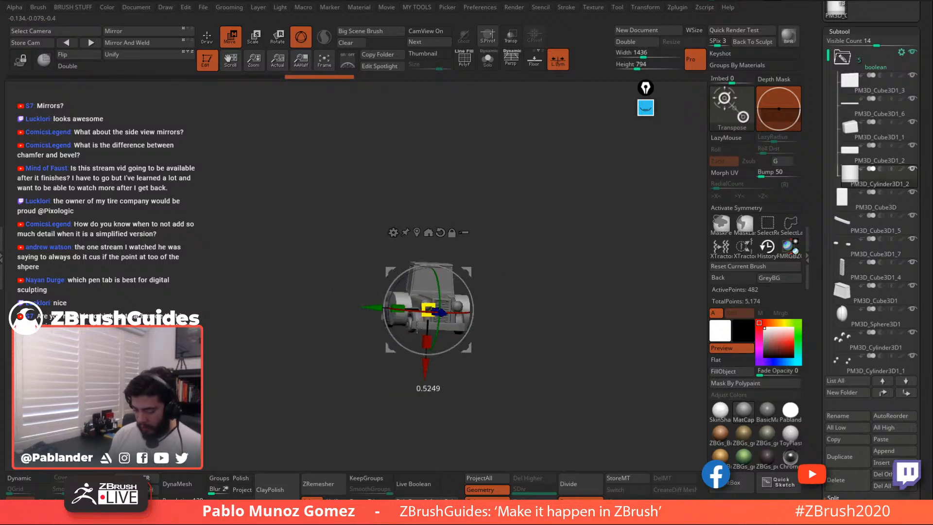
drag(556, 303, 548, 286)
drag(465, 298, 452, 316)
drag(574, 311, 601, 252)
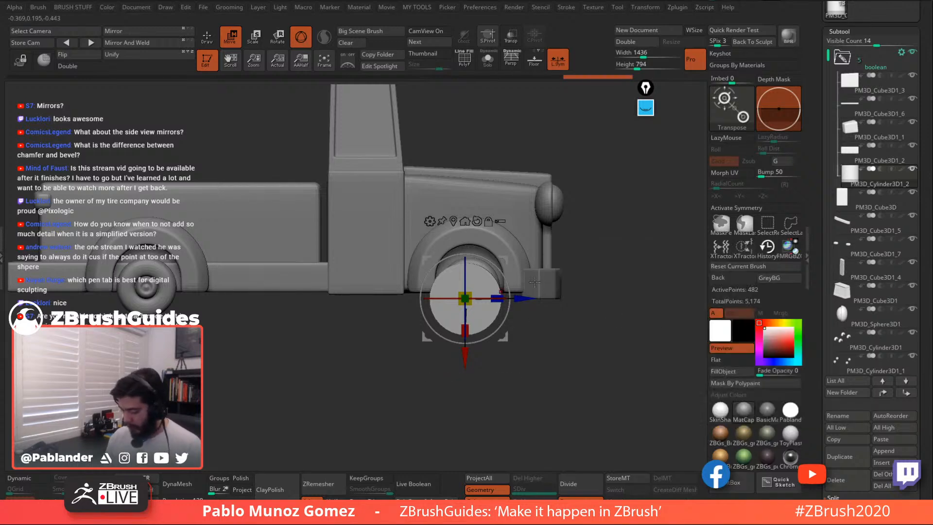
Align the cylinder with the front wheel and enlarge it slightly so it fills the opening inside the wheel arch
drag(504, 260, 509, 242)
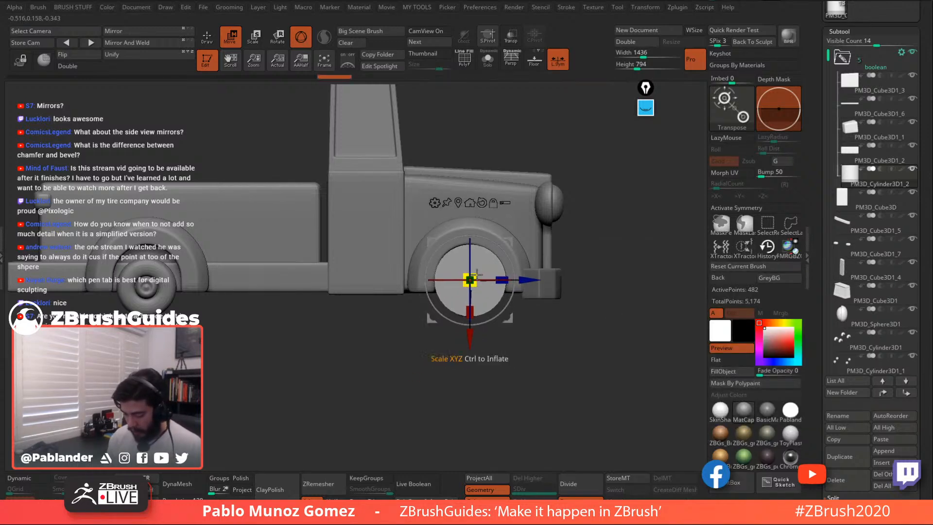
drag(474, 277, 480, 271)
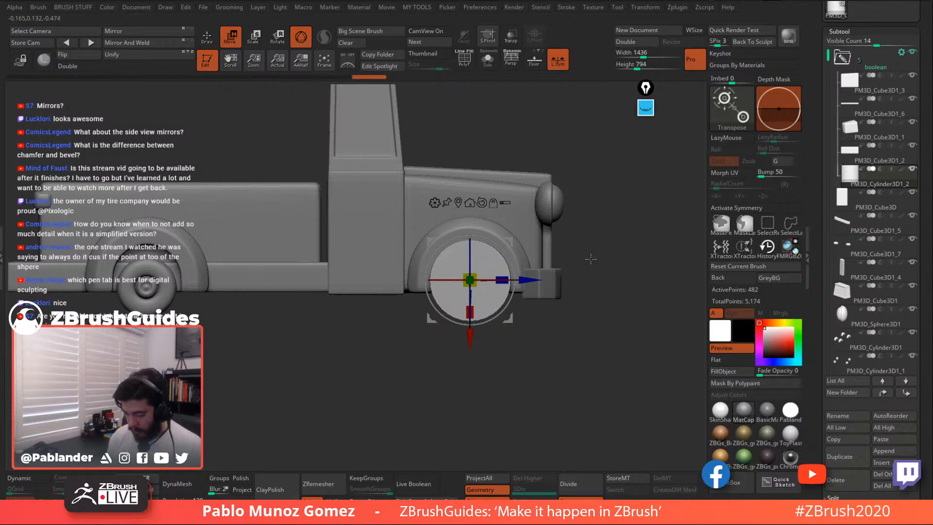
drag(591, 257, 592, 227)
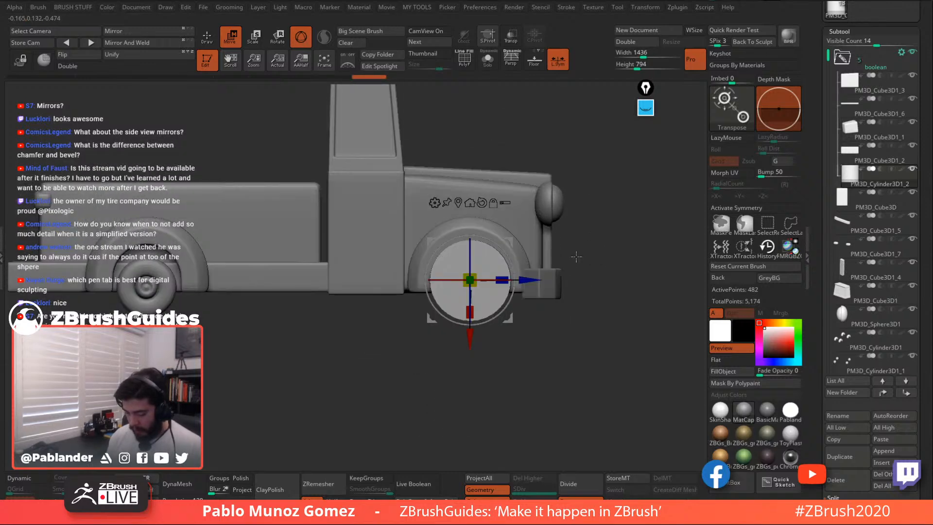
drag(502, 280, 502, 278)
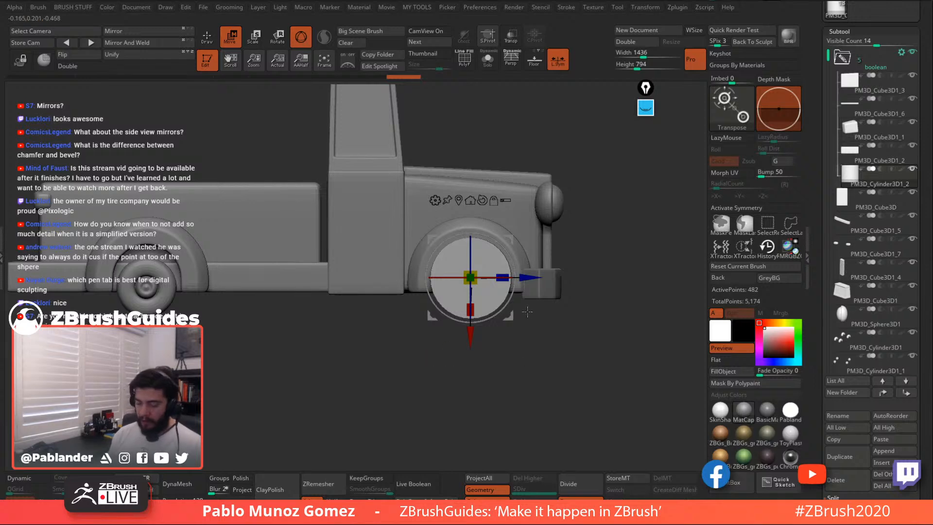
Copy the cylinder to the rear wheel arch, return to Draw mode, and check both cylinders in perspective
alt+drag(506, 325, 525, 302)
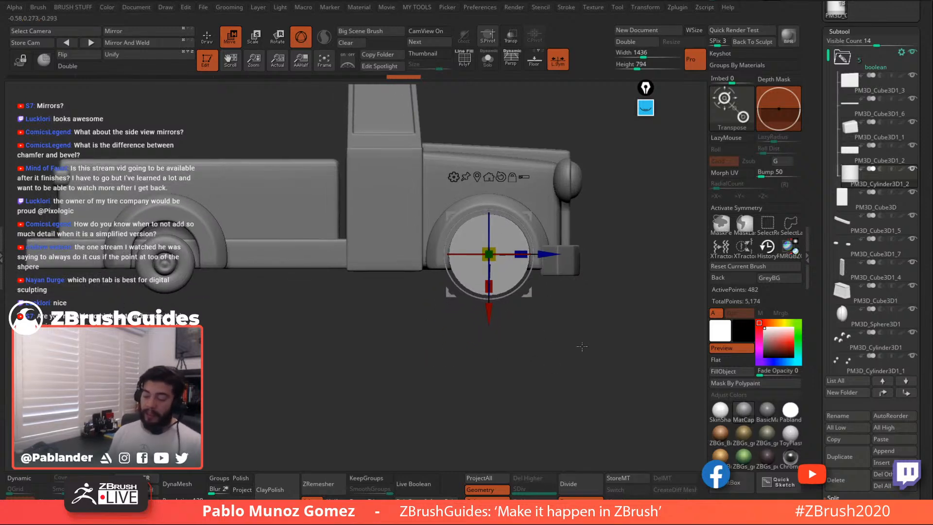
drag(565, 353, 640, 231)
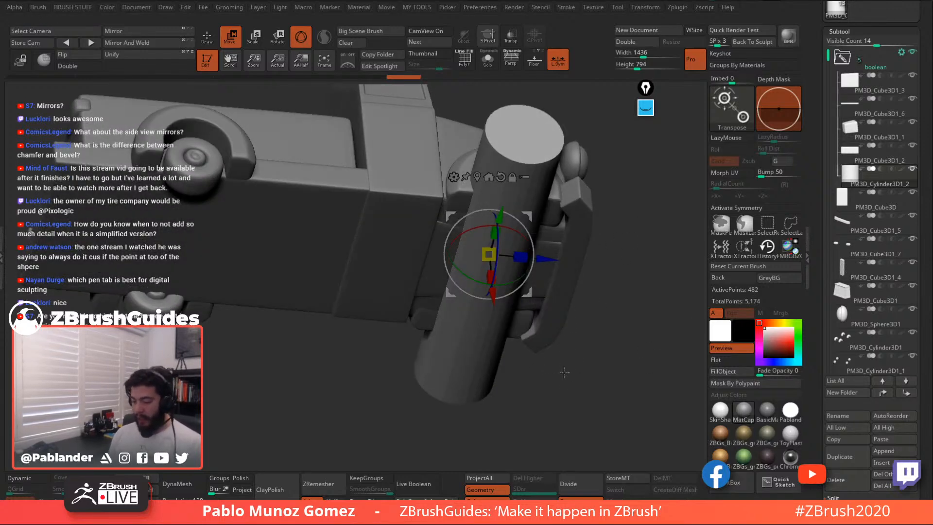
mouse_move(547, 182)
mouse_down()
mouse_move(601, 292)
mouse_move(537, 264)
mouse_move(379, 280)
mouse_move(337, 292)
mouse_move(341, 312)
mouse_up()
mouse_move(513, 348)
mouse_down()
mouse_move(516, 384)
mouse_move(505, 365)
mouse_move(510, 342)
mouse_up()
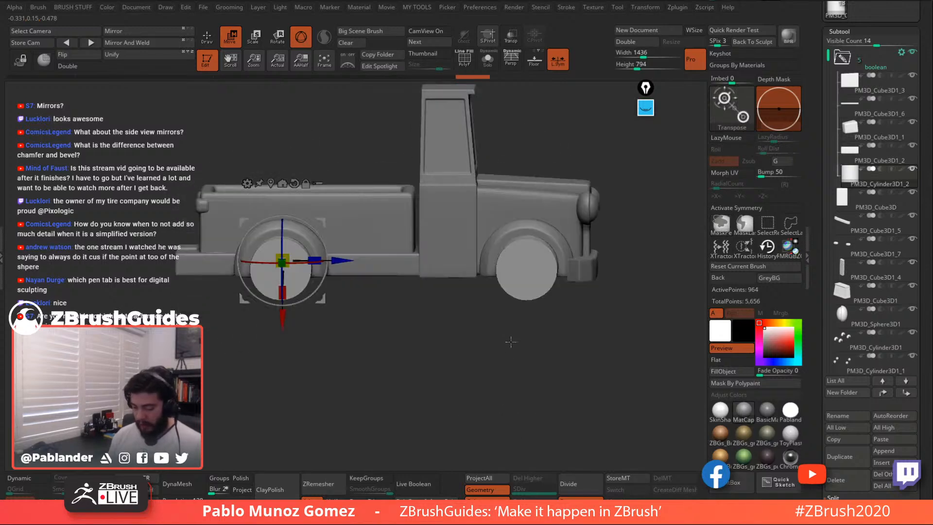
click(210, 43)
mouse_move(667, 240)
mouse_down()
mouse_move(523, 265)
mouse_move(645, 308)
mouse_move(601, 286)
mouse_move(526, 331)
mouse_move(522, 345)
mouse_up()
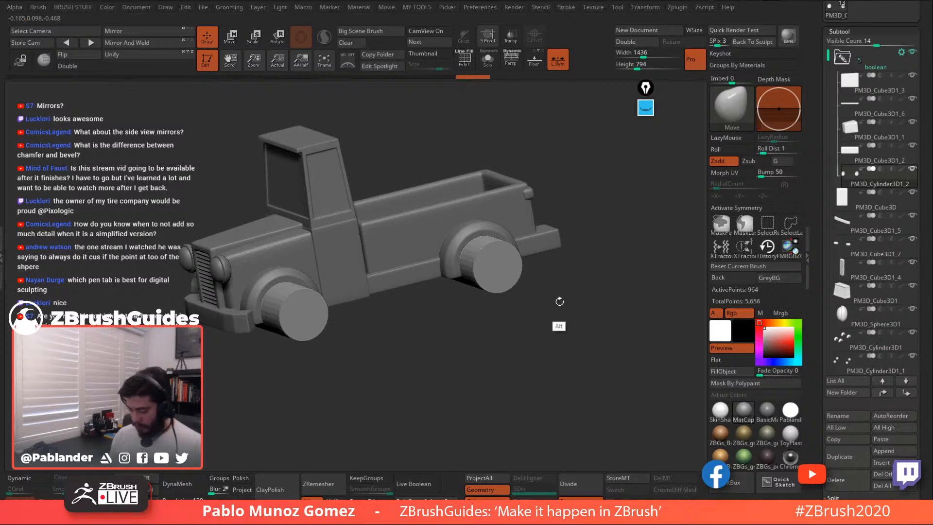
drag(560, 301, 582, 287)
drag(620, 248, 606, 287)
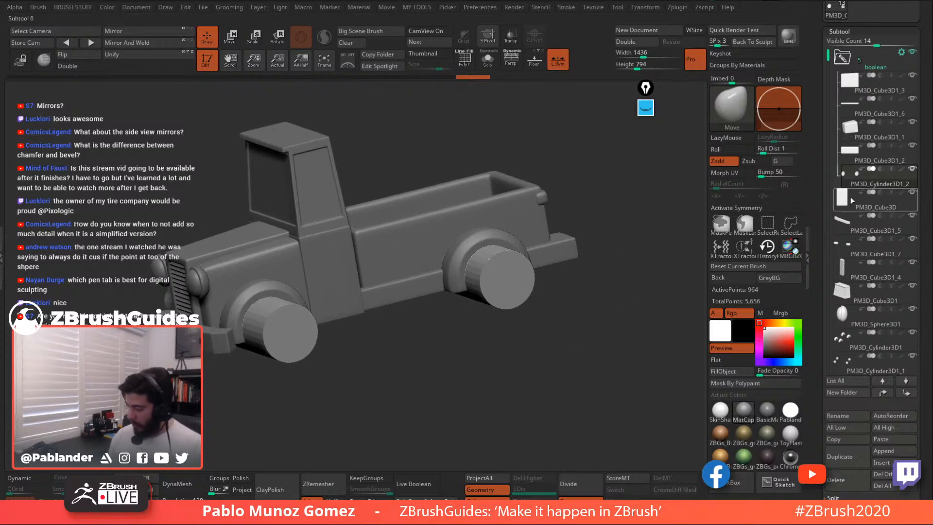
Turn on Live Boolean and set the wheel cylinder subtool to subtraction so it cuts the body parts
mouse_move(892, 170)
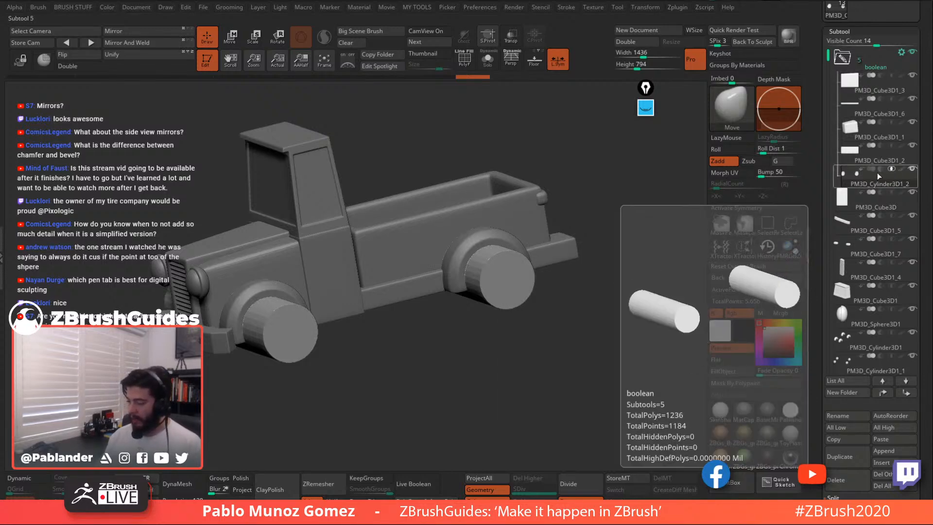
click(874, 106)
click(875, 204)
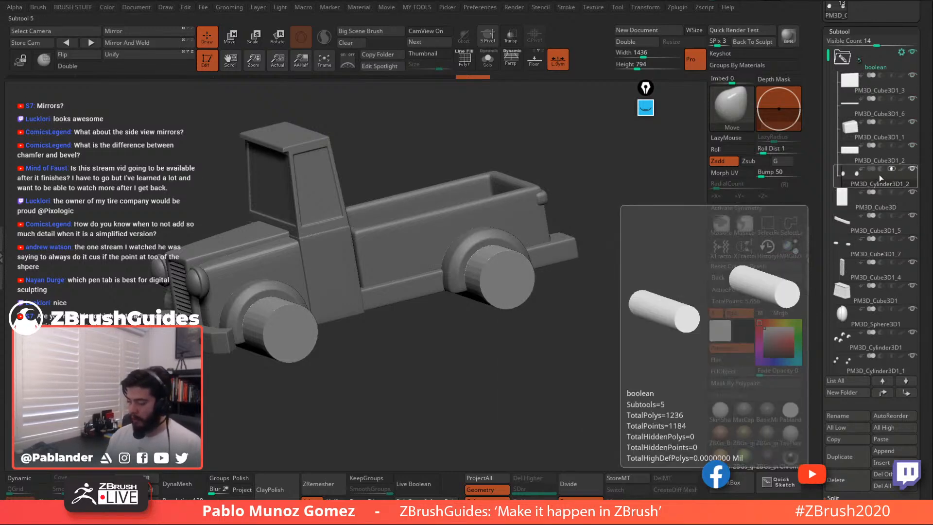
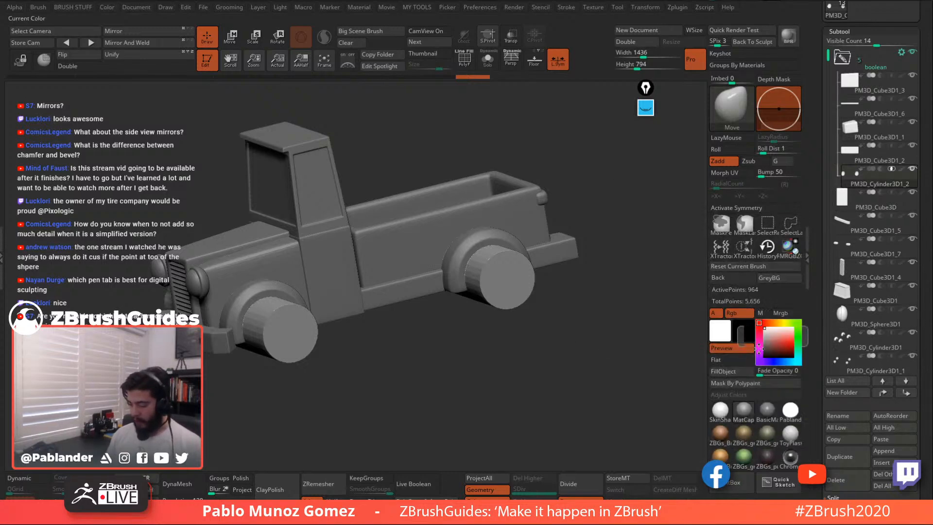
alt+right_drag(503, 280, 531, 282)
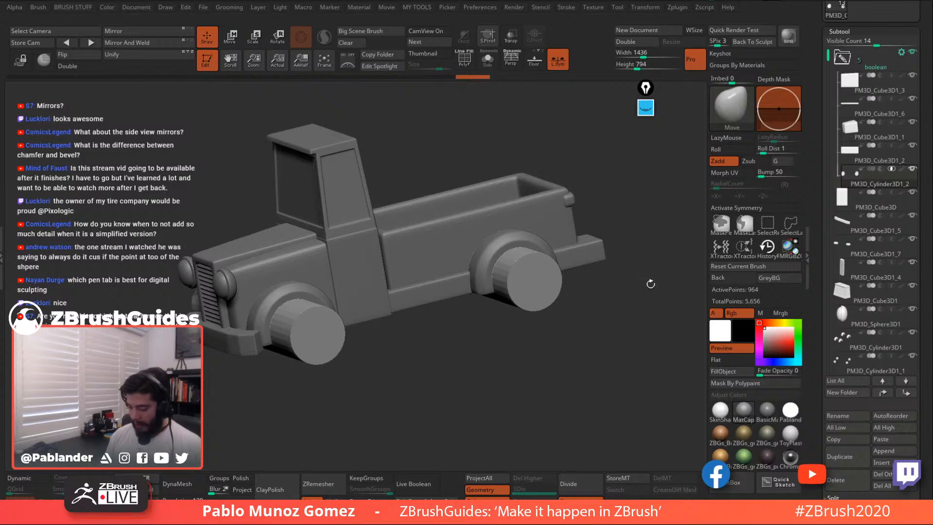
drag(615, 325, 603, 372)
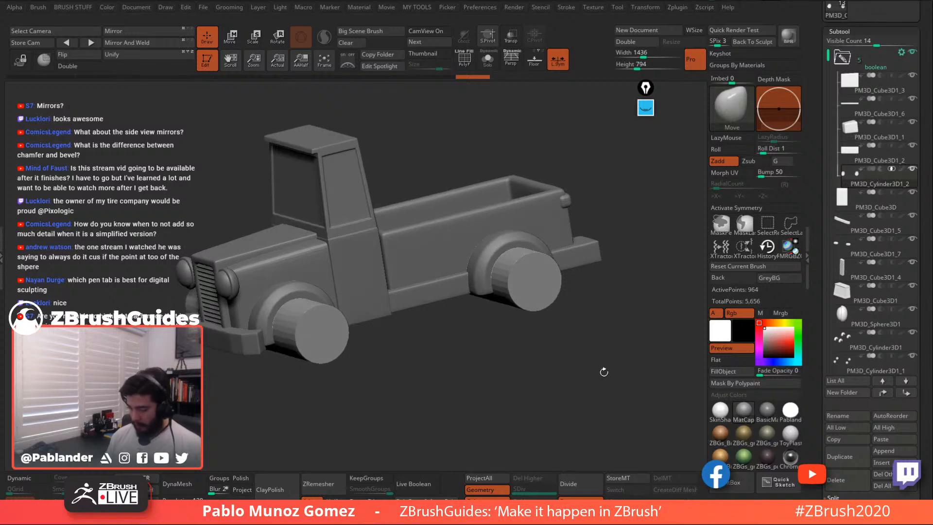
click(417, 484)
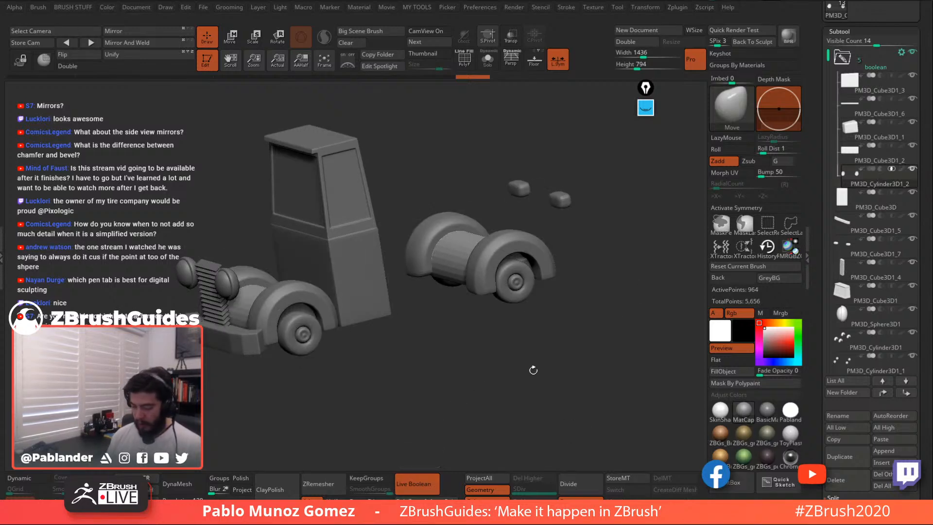
click(881, 169)
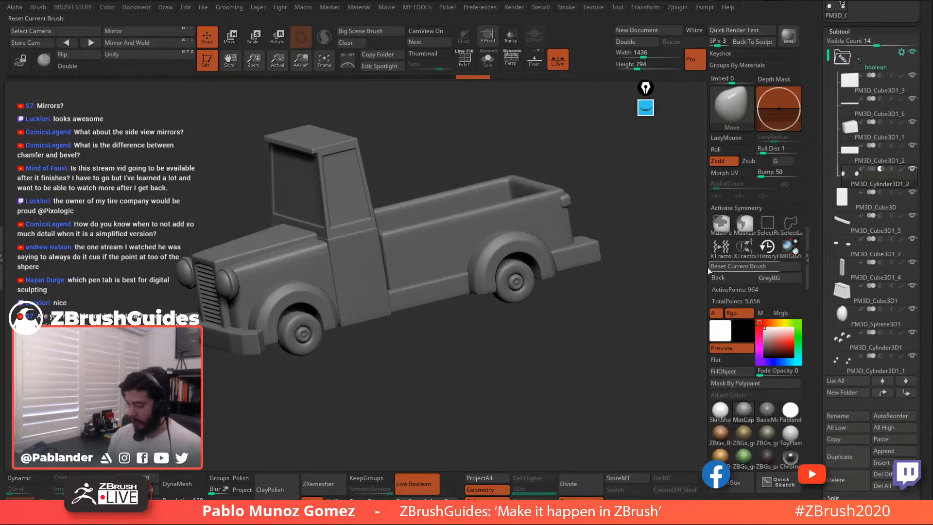
Check the wheel cutouts from the side and turn off Live Boolean
drag(641, 322, 574, 328)
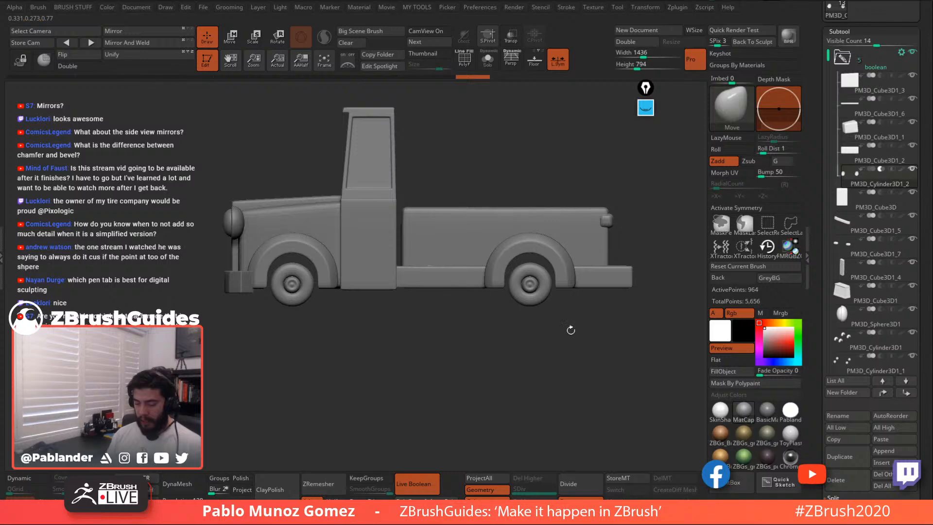
click(488, 60)
click(488, 61)
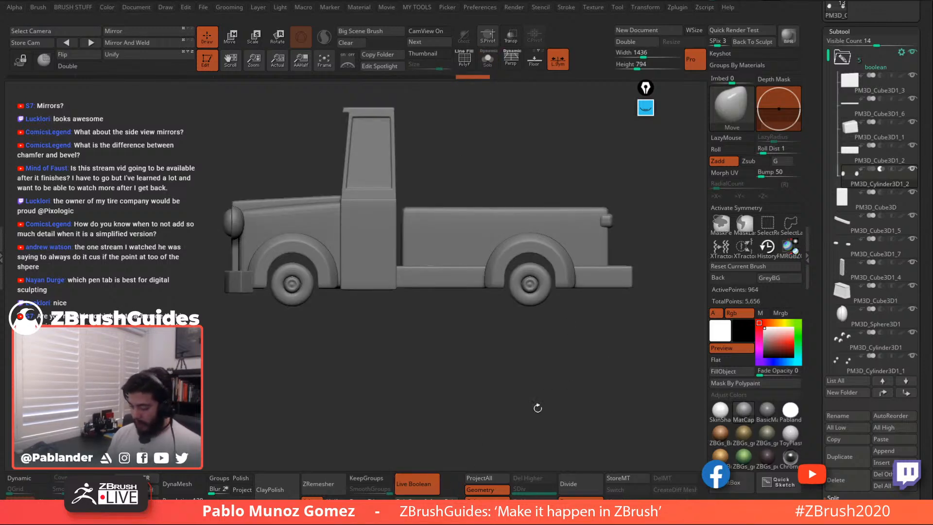
click(421, 482)
drag(508, 377, 538, 359)
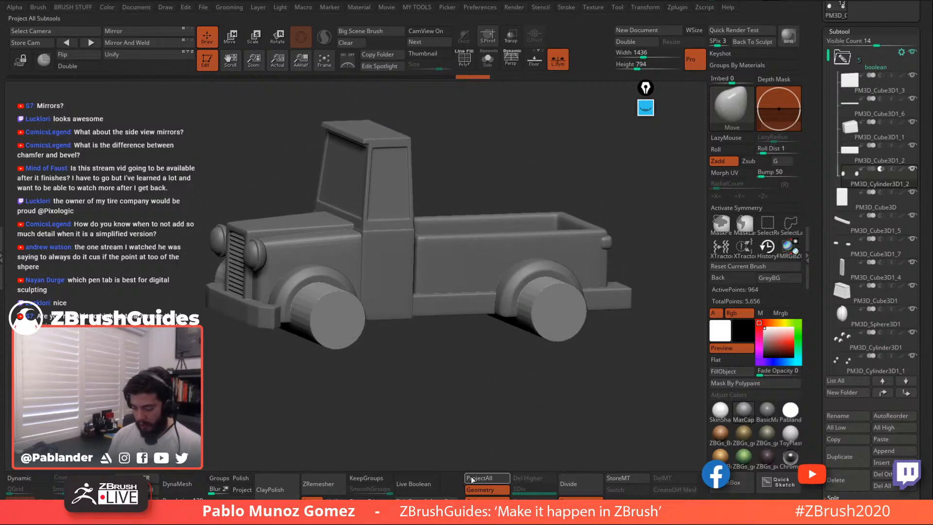
alt+drag(537, 416, 540, 421)
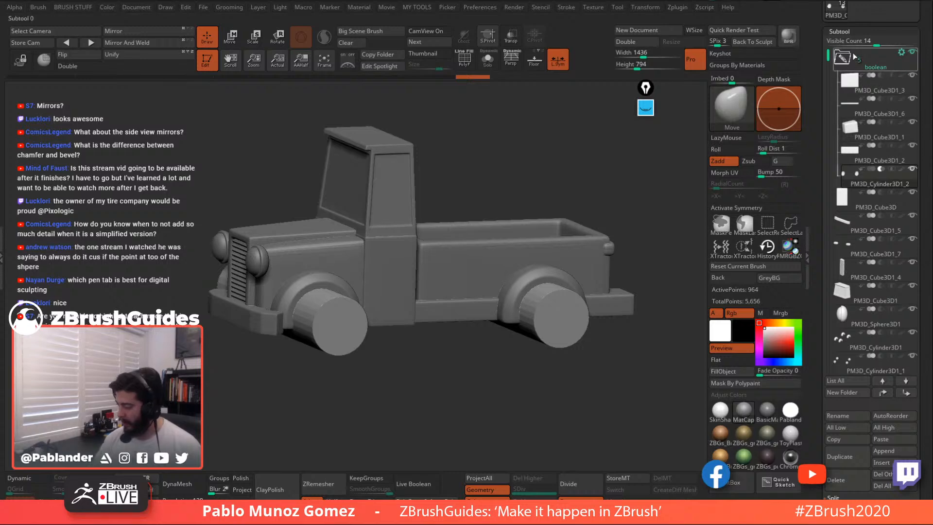
Run Boolean With DSDiv on the boolean folder, isolate the resulting mesh with Solo, and inspect its wheel cutouts
click(901, 52)
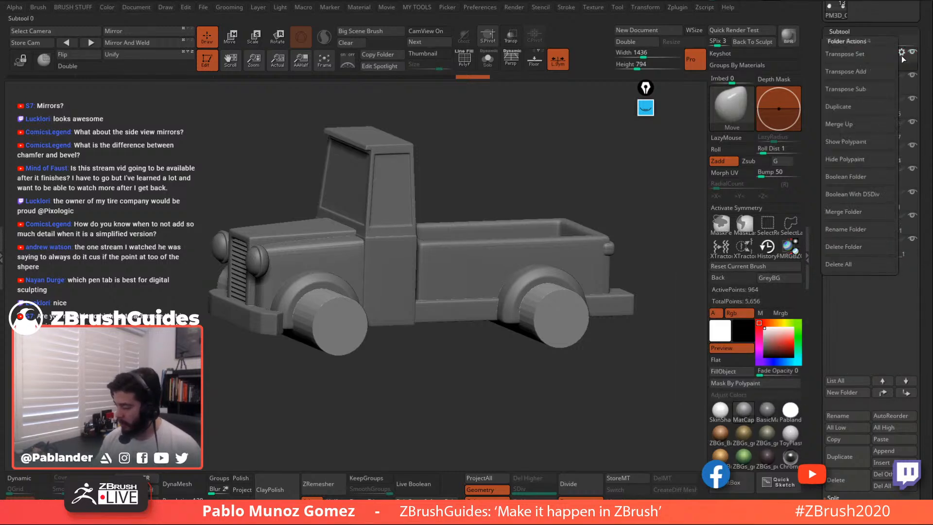
click(870, 193)
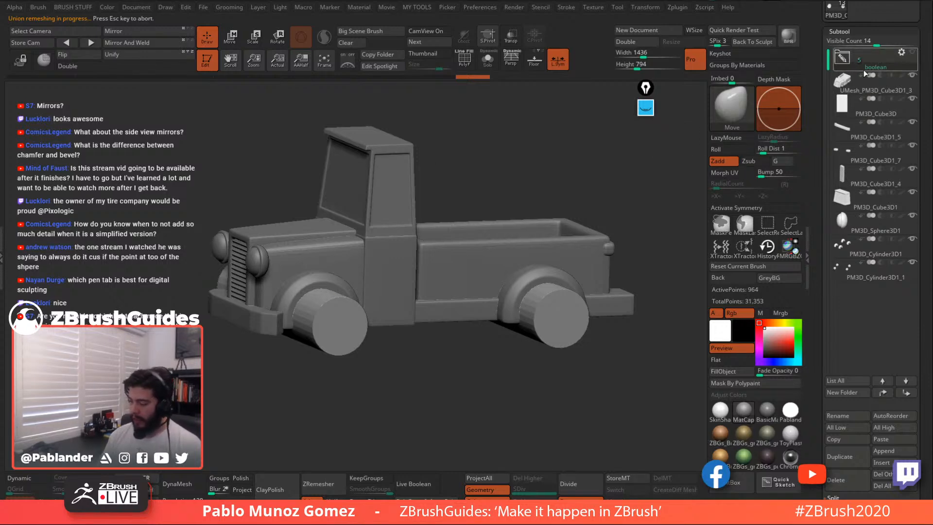
click(871, 89)
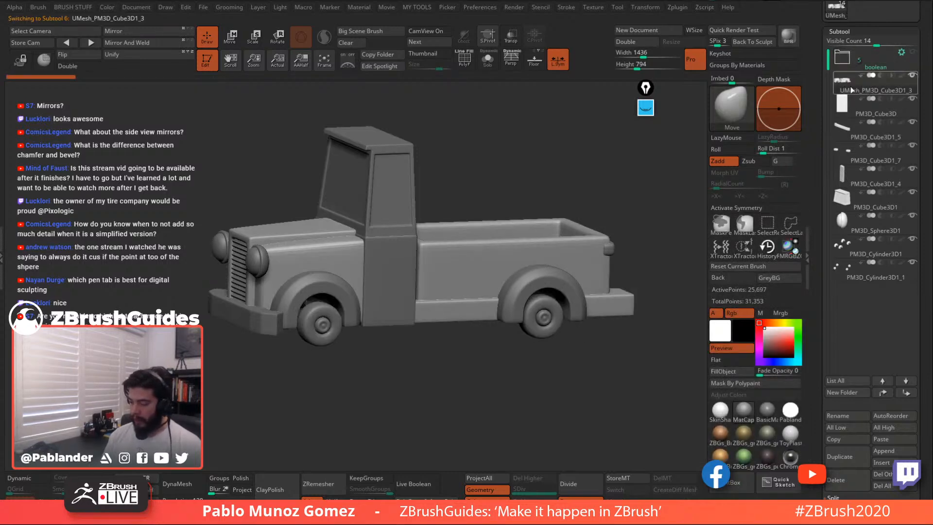
click(489, 64)
drag(551, 164, 556, 289)
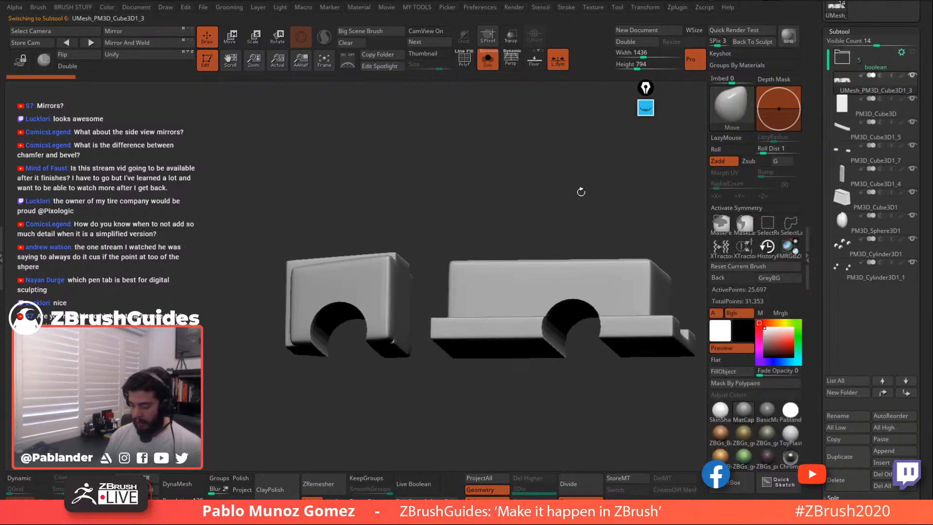
Turn off Solo to bring back the whole truck and view it from the side
drag(581, 192, 577, 202)
click(492, 69)
mouse_move(520, 204)
mouse_down()
mouse_move(541, 241)
mouse_move(551, 218)
mouse_move(550, 164)
mouse_move(578, 378)
mouse_move(579, 356)
mouse_up()
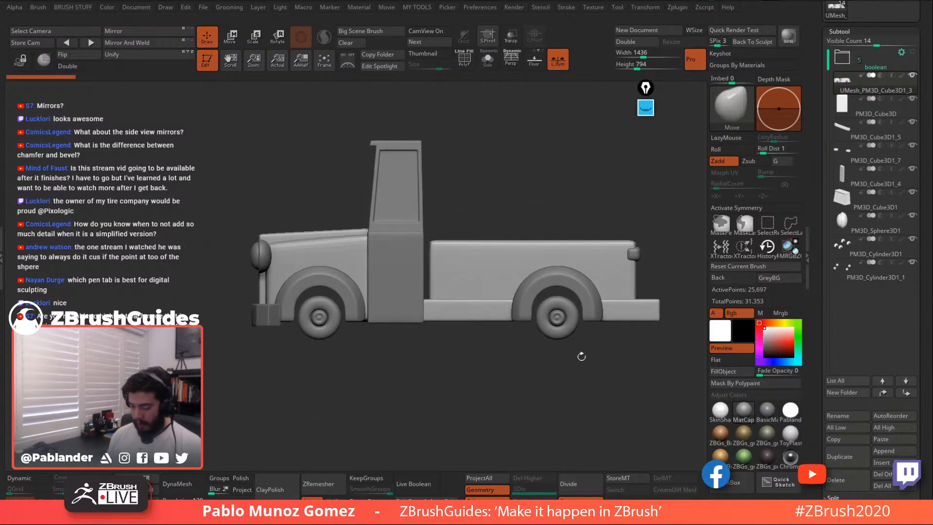
Duplicate the subtracting wheel cylinder subtool, move the copy out of the boolean folder, and collapse the folder
click(845, 61)
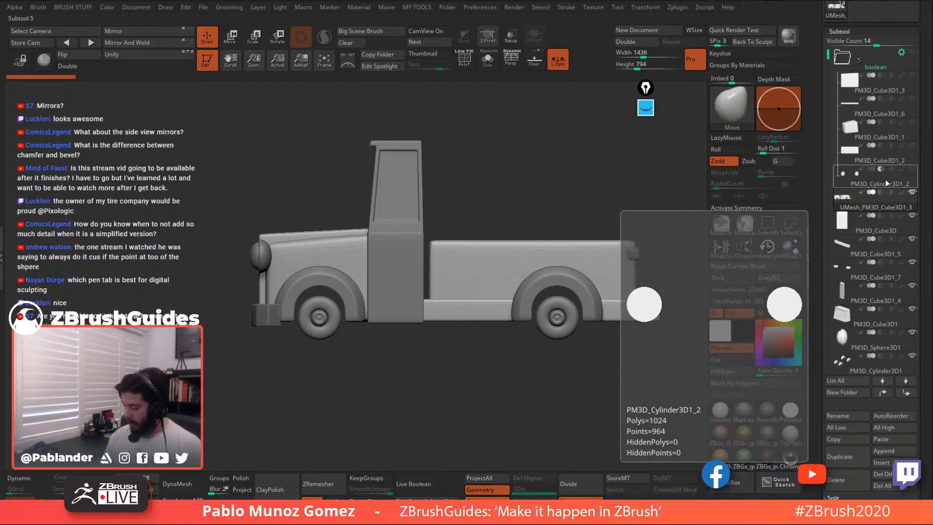
click(886, 180)
click(846, 457)
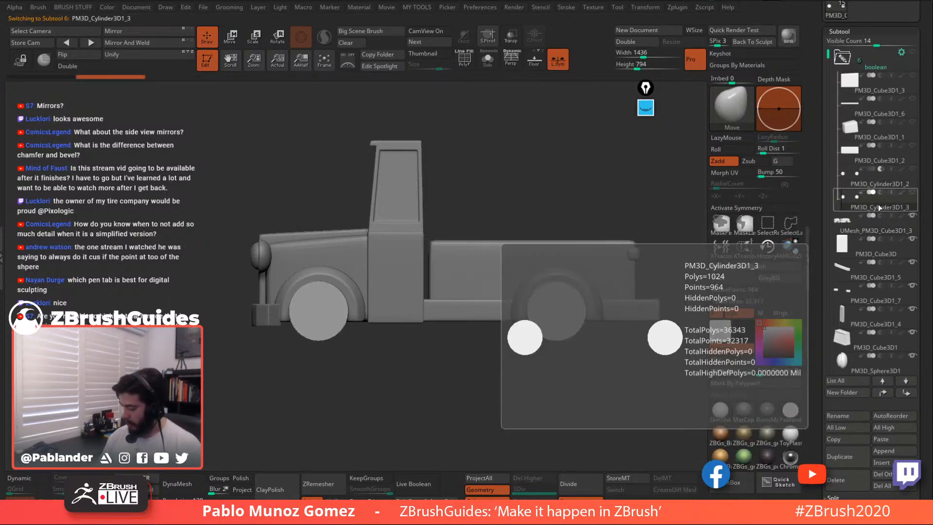
drag(878, 237, 878, 236)
click(846, 59)
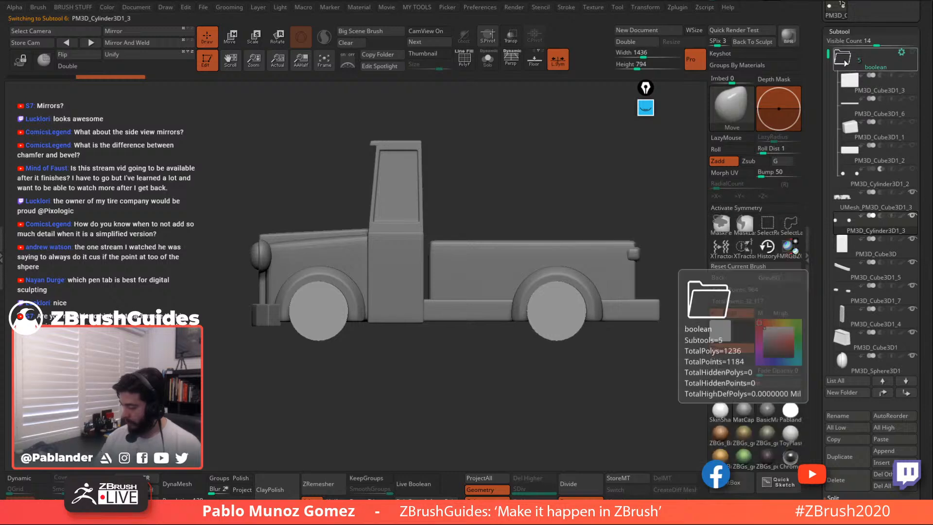
Isolate the front cylinder in the duplicated subtool and delete the hidden rear cylinder
drag(643, 213, 503, 151)
click(232, 44)
alt+right_drag(419, 239, 445, 200)
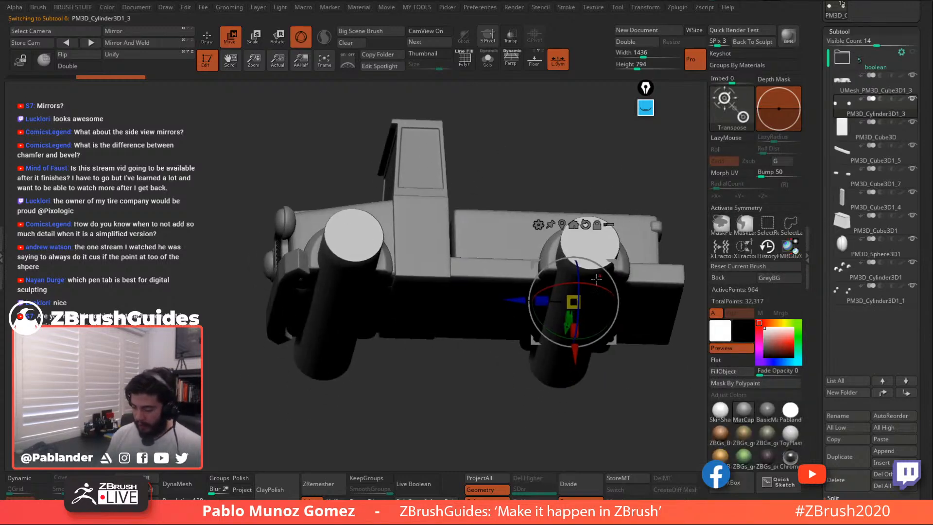
ctrl+shift+drag(470, 108, 646, 427)
key(m)
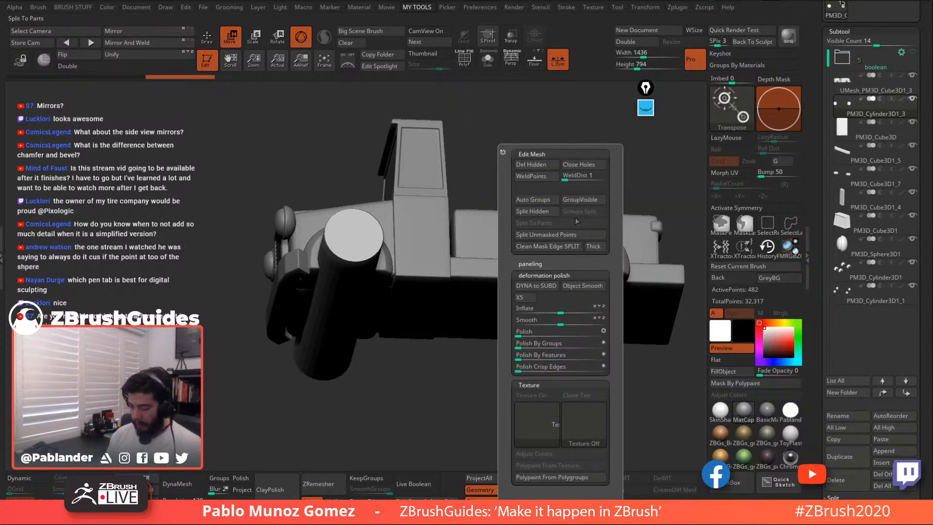
click(544, 210)
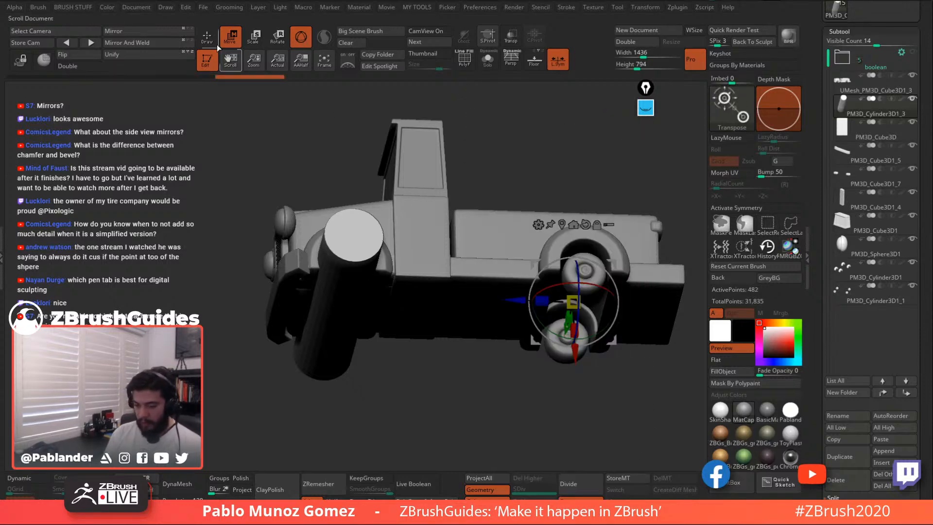
Center the gizmo on the remaining cylinder and scale it down into a narrow axle between the front wheels
key(q)
click(233, 43)
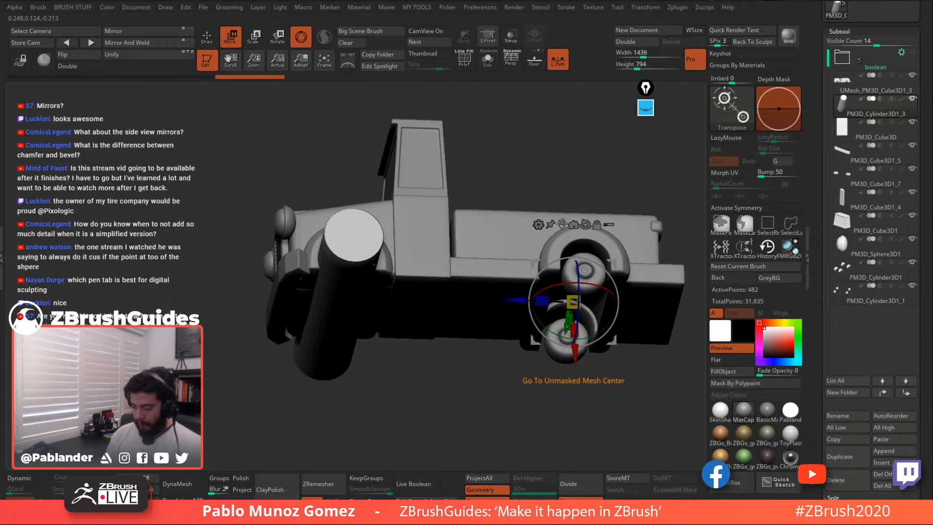
click(563, 224)
shift+drag(509, 193, 482, 161)
drag(338, 294, 332, 319)
alt+drag(449, 240, 473, 222)
drag(362, 309, 363, 317)
drag(363, 276, 361, 282)
alt+right_drag(409, 276, 438, 252)
drag(396, 279, 395, 290)
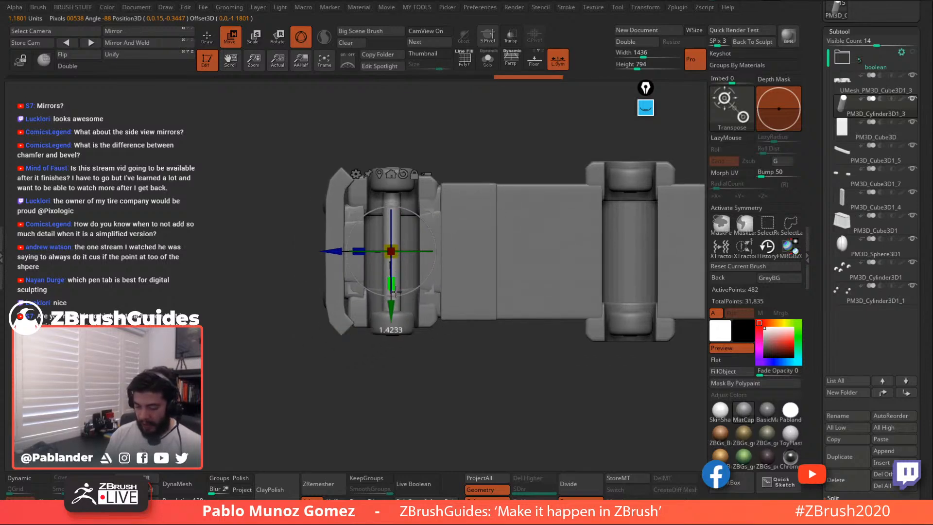
Reposition the front axle to line up with the wheel hubs and make it thinner
right_drag(468, 160, 426, 198)
right_drag(466, 157, 437, 184)
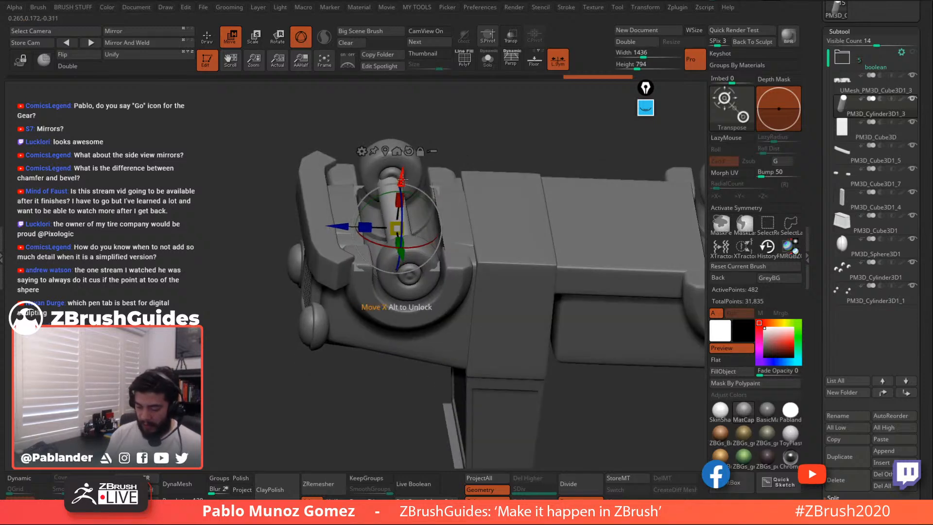
drag(402, 181, 402, 172)
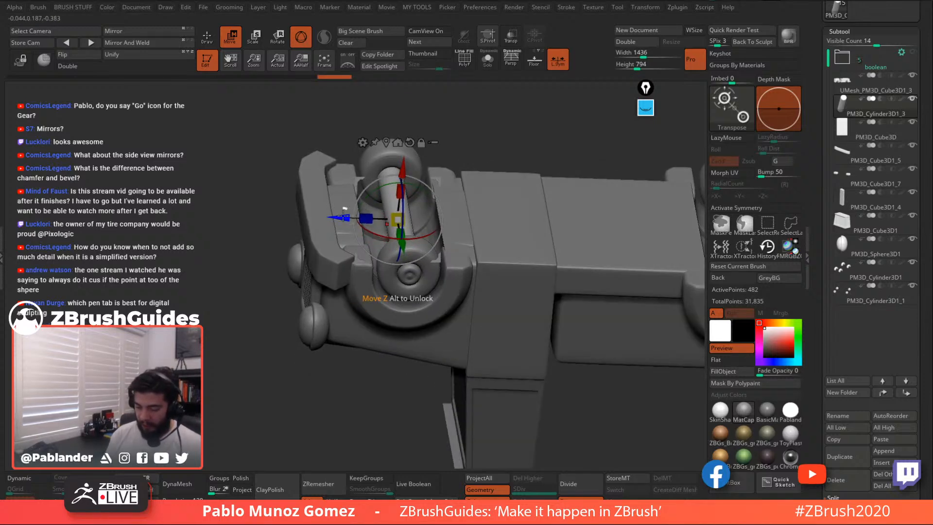
mouse_move(341, 217)
mouse_down()
mouse_move(349, 217)
mouse_move(338, 216)
mouse_up()
right_drag(486, 226, 487, 331)
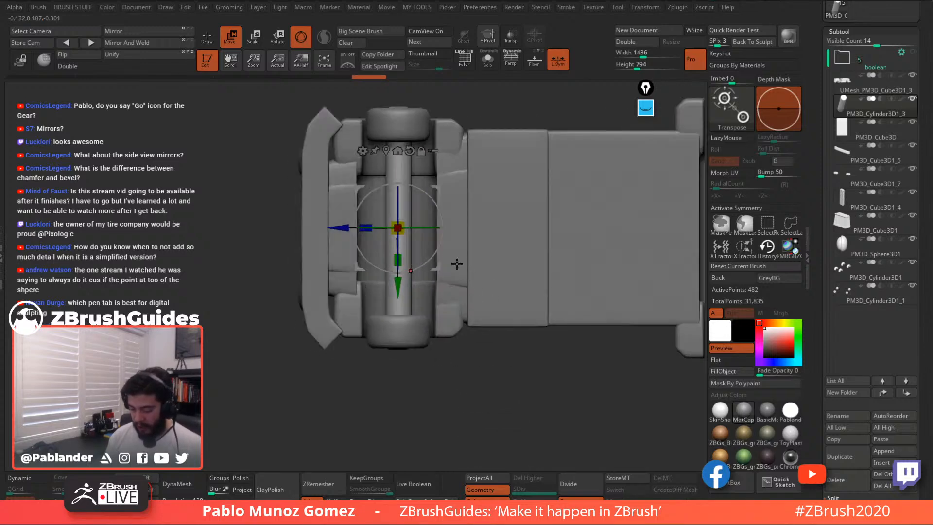
drag(398, 227, 405, 224)
right_drag(438, 233, 455, 251)
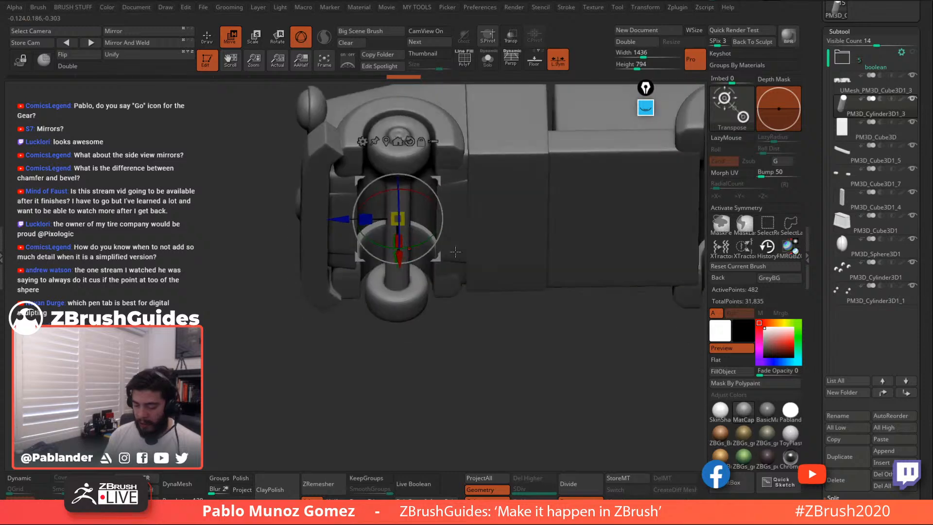
drag(406, 214, 405, 220)
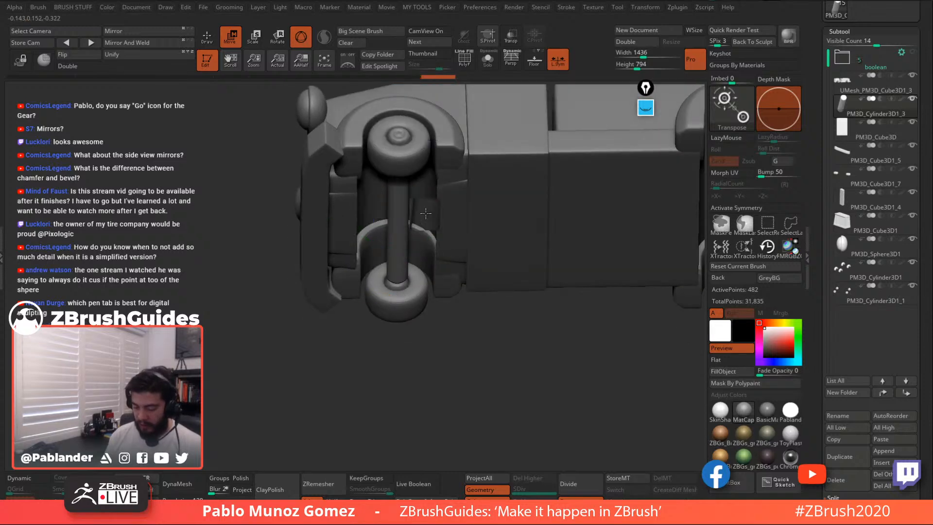
right_drag(405, 220, 440, 230)
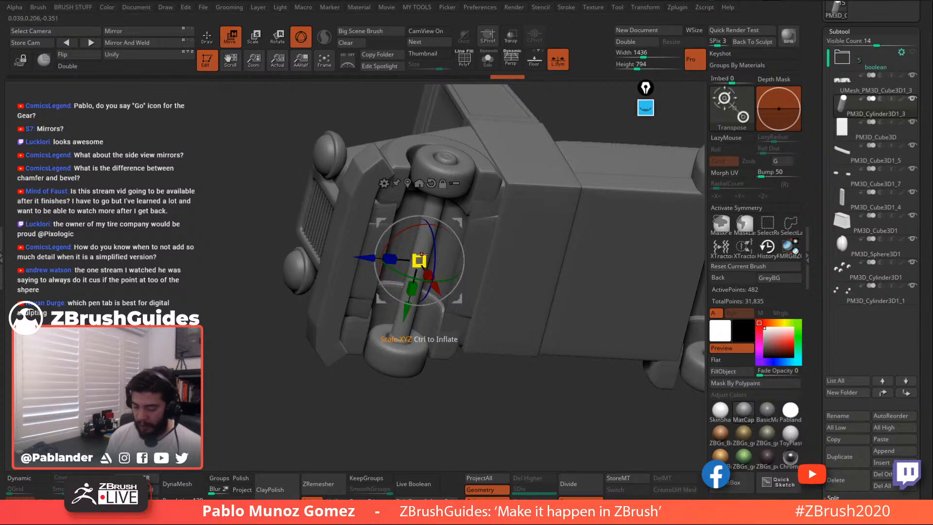
drag(418, 259, 412, 291)
mouse_move(412, 292)
shift+right_down()
mouse_move(452, 272)
mouse_move(445, 158)
mouse_move(452, 184)
mouse_move(434, 243)
mouse_move(569, 238)
mouse_move(561, 249)
shift+right_up()
key(q)
Copy the front axle along the truck's length to the rear wheels and fine-tune the copy's placement
shift+right_drag(609, 218, 460, 189)
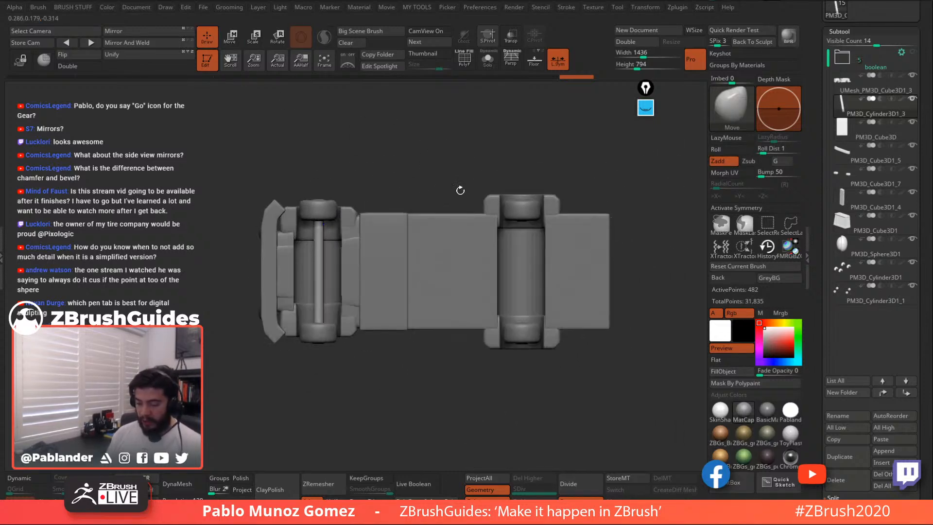
key(w)
ctrl+drag(260, 271, 463, 271)
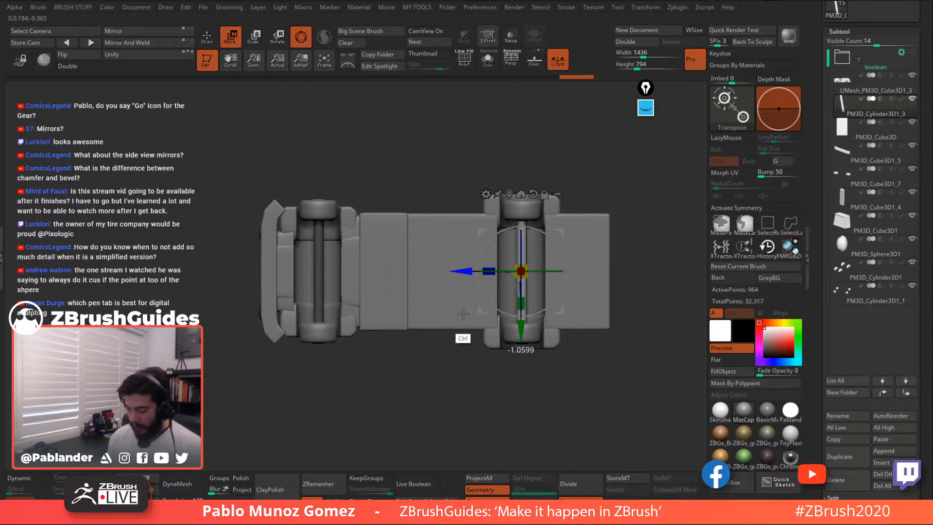
mouse_move(576, 339)
right_down()
mouse_move(581, 296)
mouse_move(574, 370)
mouse_move(569, 340)
right_up()
ctrl+right_drag(569, 341, 567, 365)
drag(520, 290, 521, 294)
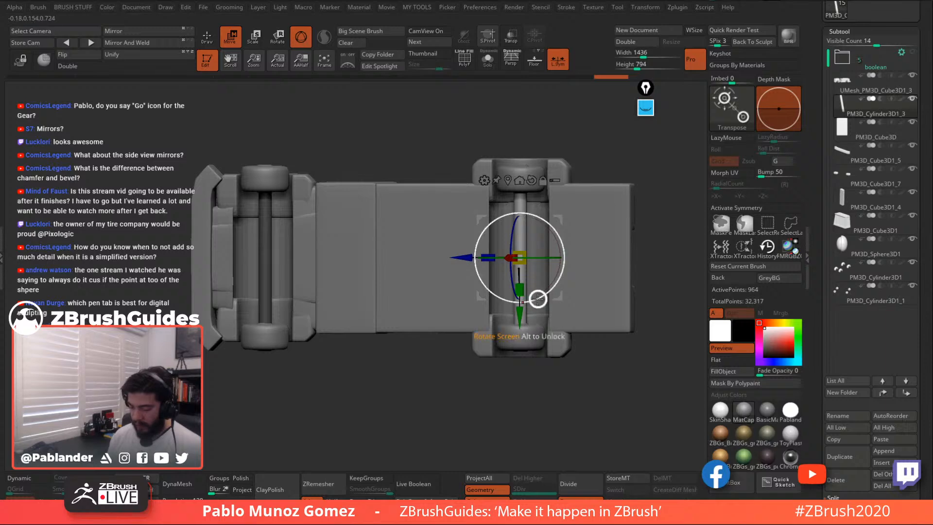
Return to Draw mode and inspect both axles and the whole truck from below, the side and three-quarter views
right_drag(537, 298, 545, 197)
key(q)
right_drag(568, 152, 559, 250)
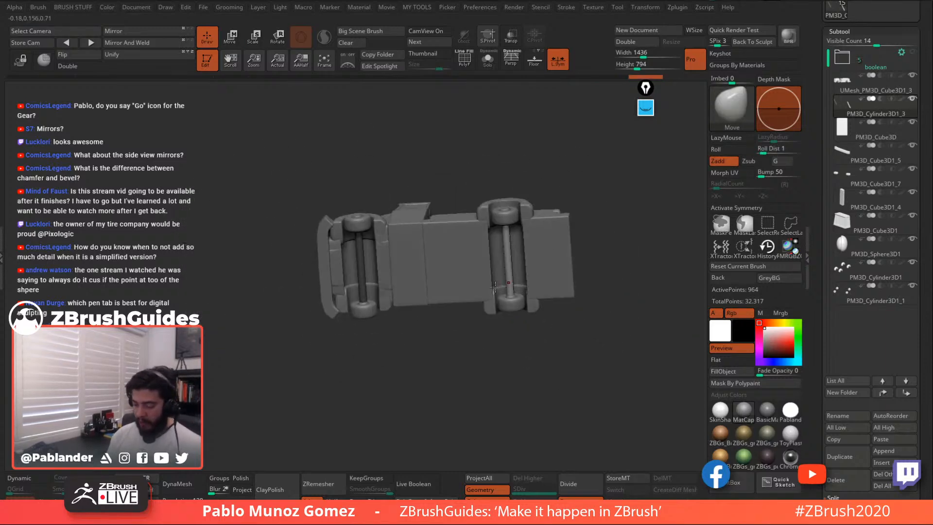
shift+right_drag(600, 184, 606, 213)
right_drag(588, 311, 585, 349)
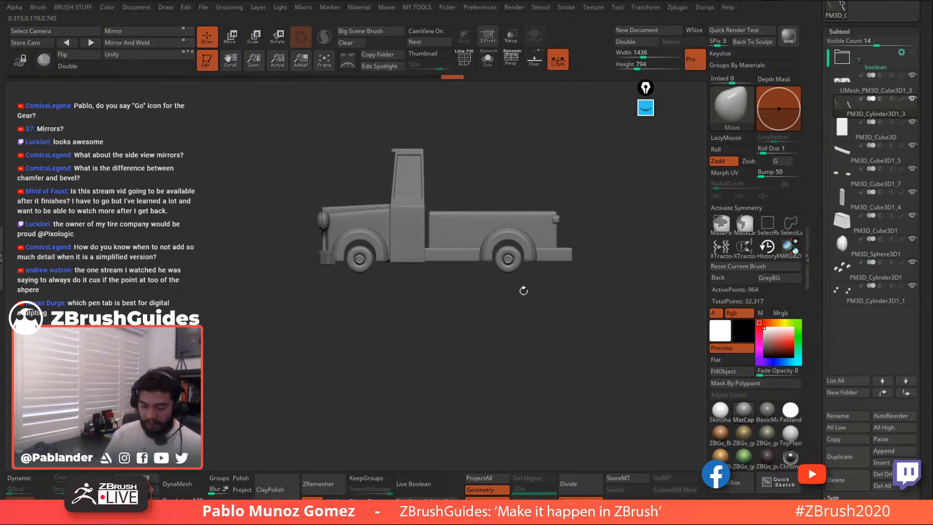
right_drag(524, 291, 527, 334)
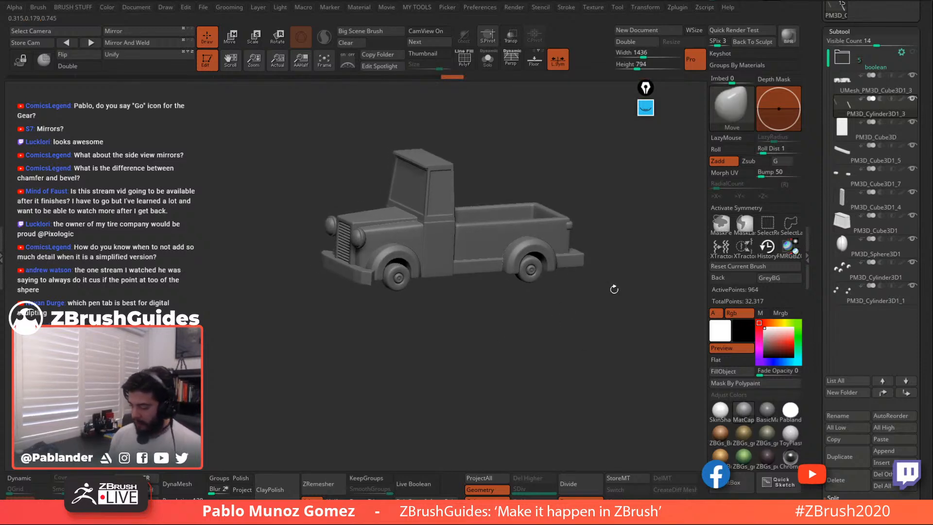
alt+right_drag(552, 185, 540, 218)
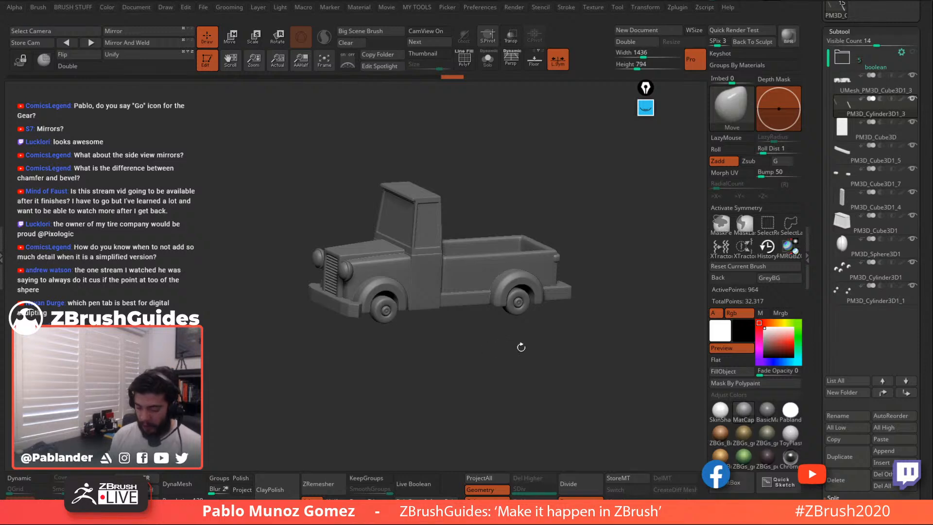
right_drag(521, 347, 569, 290)
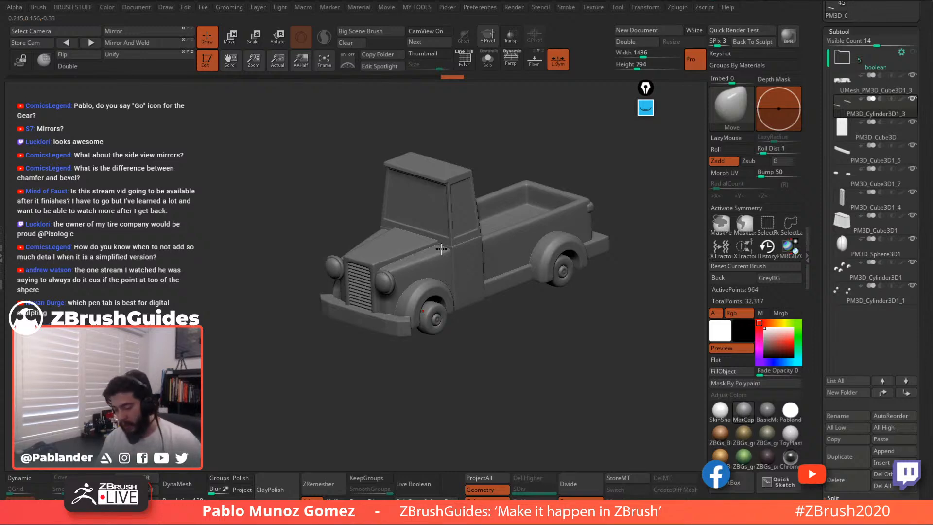
right_drag(567, 315, 544, 321)
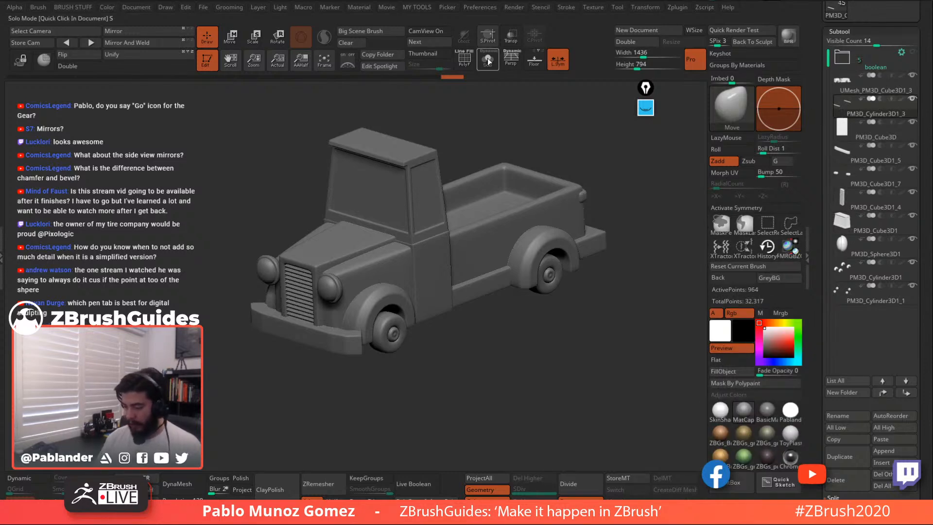
Show the polyframe, then apply dynamic subdivision to the lower cab block and delete its lower subdivision levels
click(466, 60)
right_drag(599, 256, 624, 267)
click(866, 136)
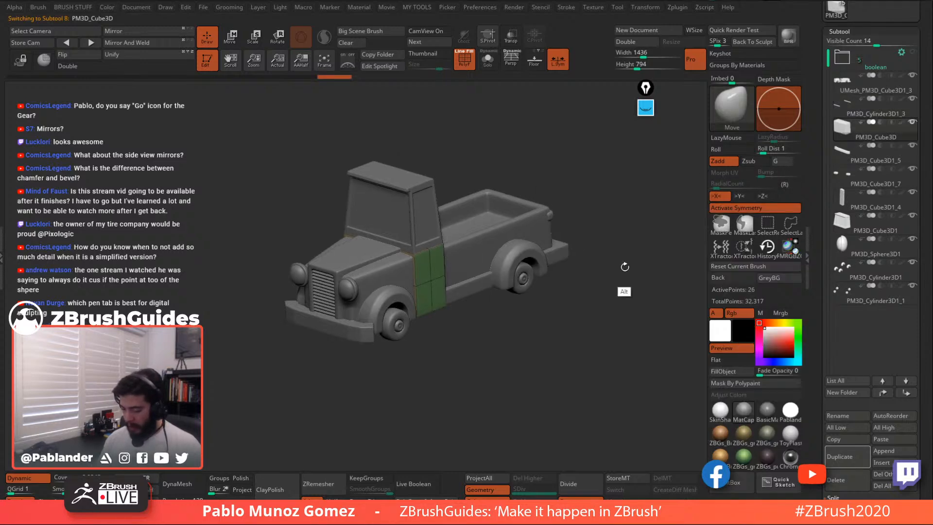
scroll(870, 220, down, 10)
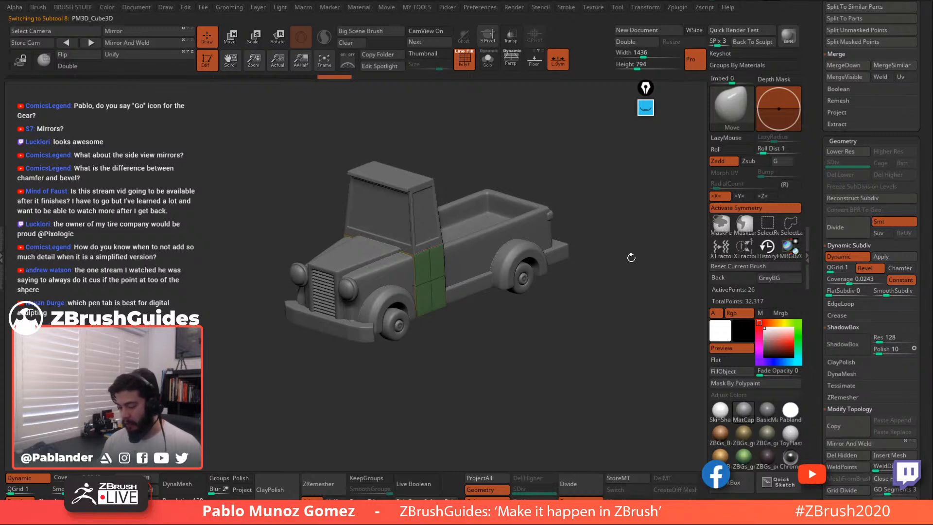
alt+right_drag(628, 259, 624, 288)
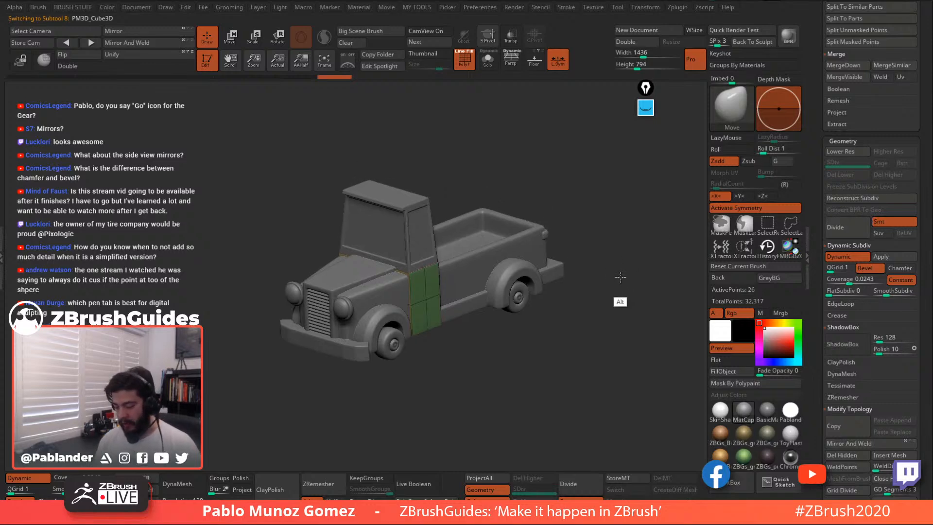
click(894, 257)
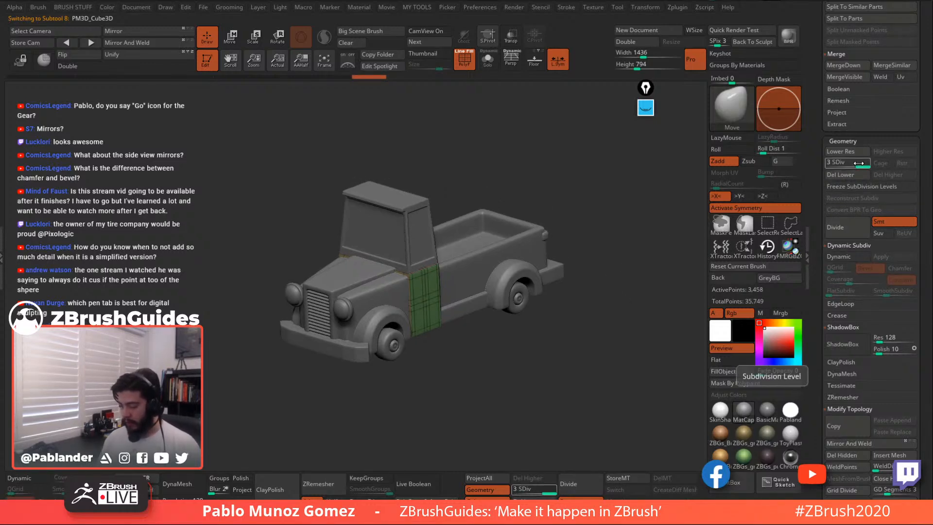
click(846, 175)
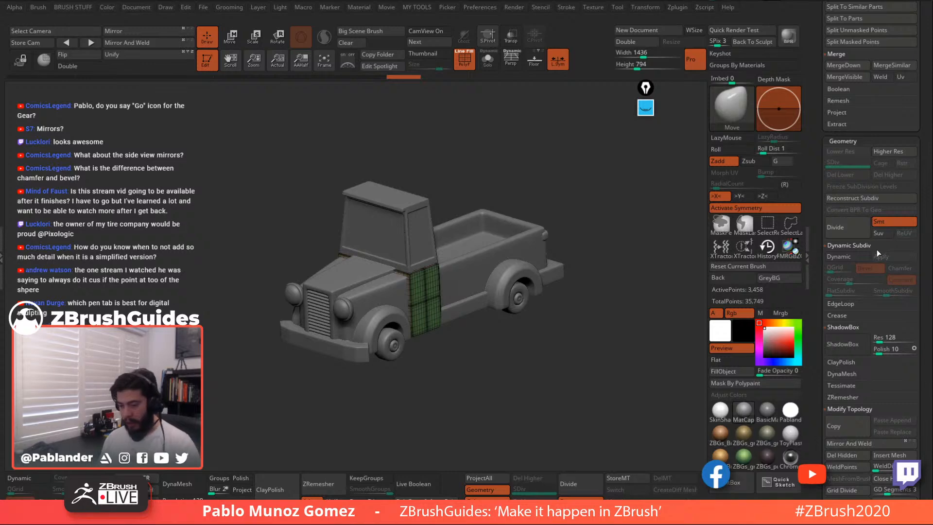
Apply dynamic subdivision to the subtools from the front bumper through the grille to the upper cab, deleting lower levels
key(Down)
key(Down)
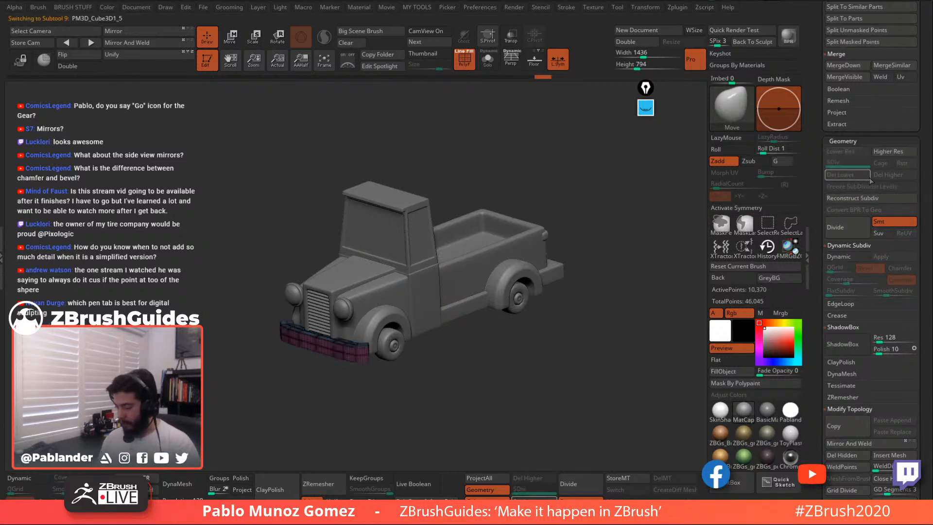
key(Down)
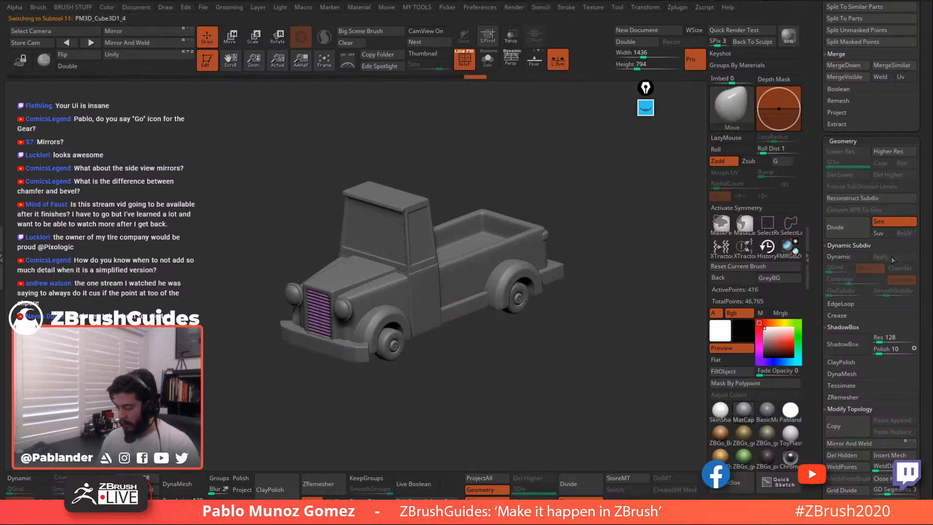
key(Down)
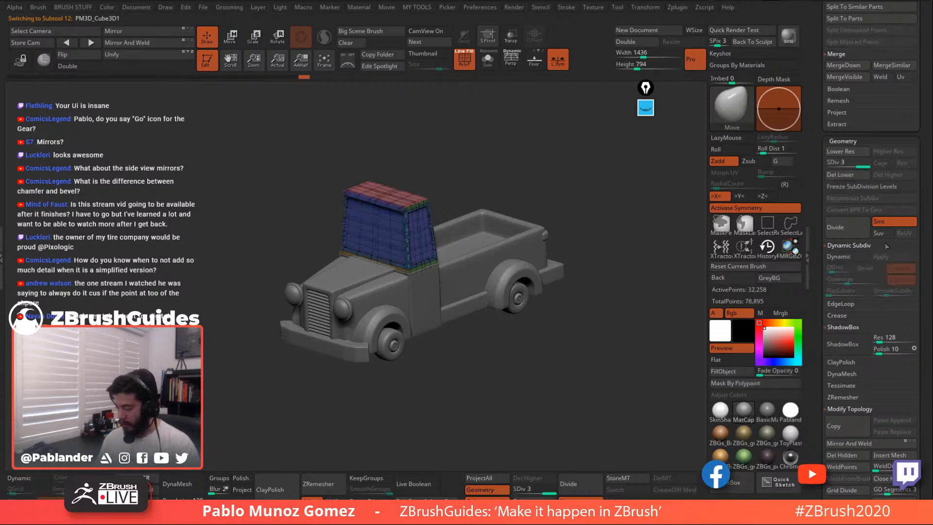
Apply dynamic subdivision to the headlights and the two remaining cylinder subtools, including the wheels, and delete their lower levels
key(Down)
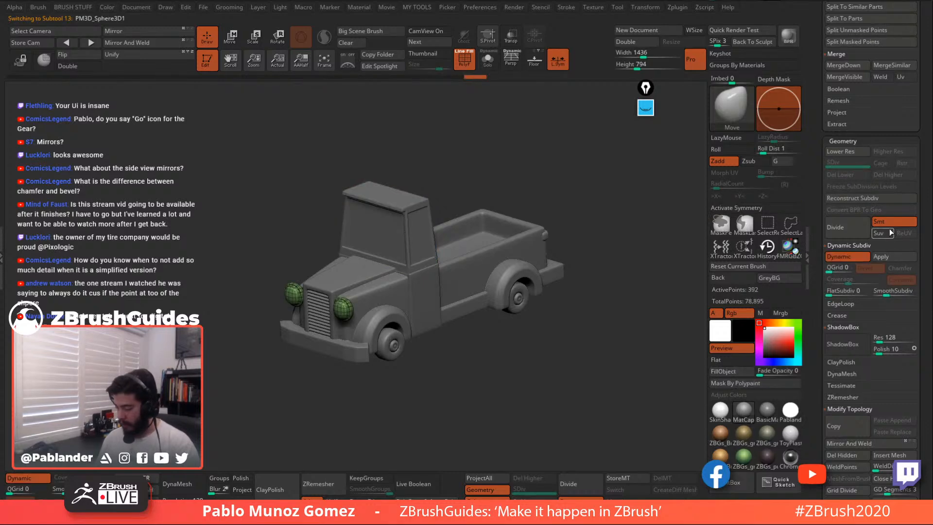
click(887, 257)
click(856, 178)
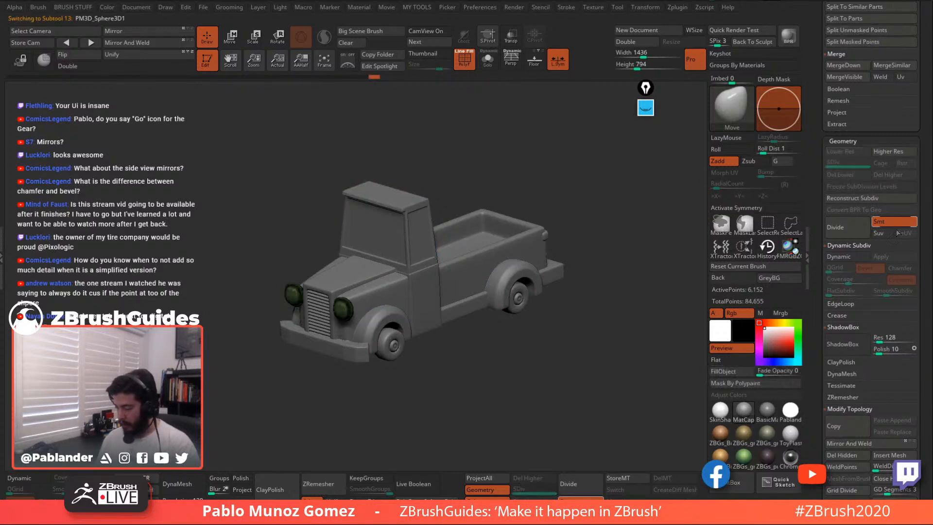
key(Down)
click(890, 259)
click(853, 179)
key(Down)
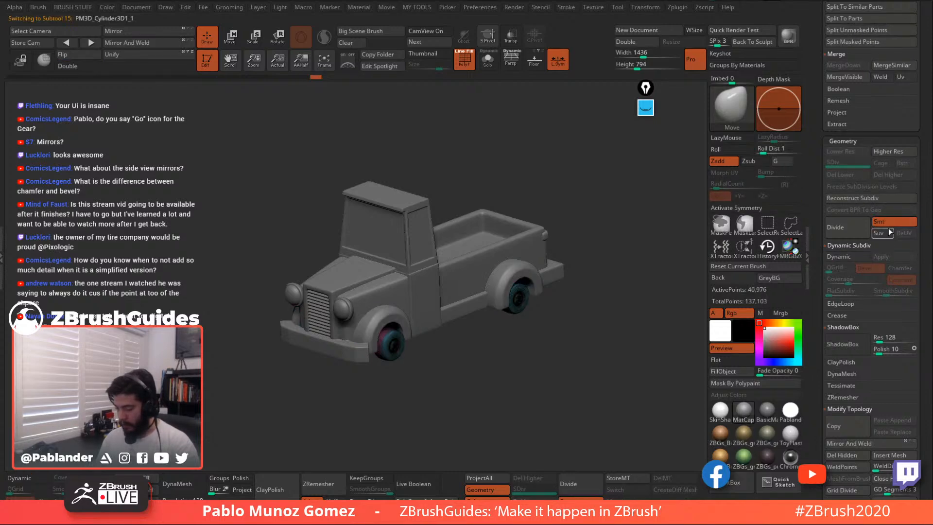
Compare the truck with and without the polyframe, run a BPR render of it, and inspect the model from a three-quarter view
click(467, 60)
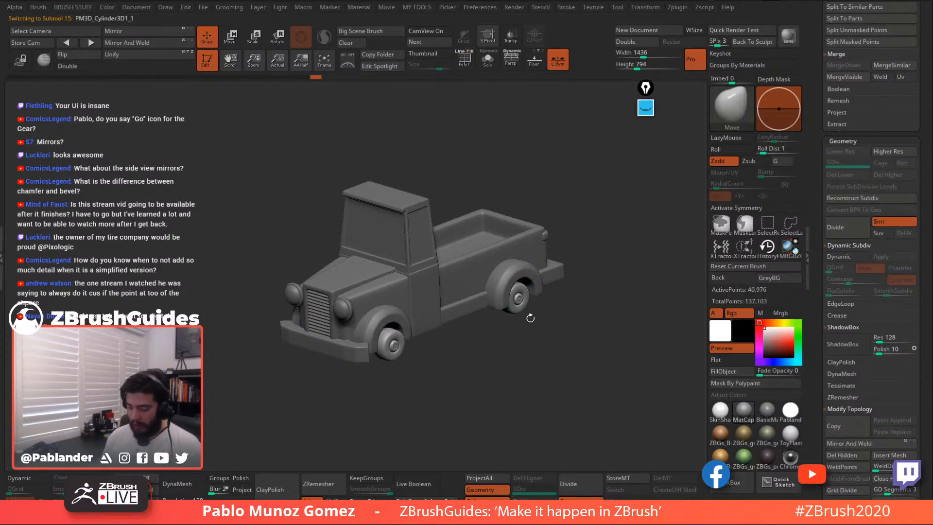
drag(525, 144, 518, 183)
click(465, 60)
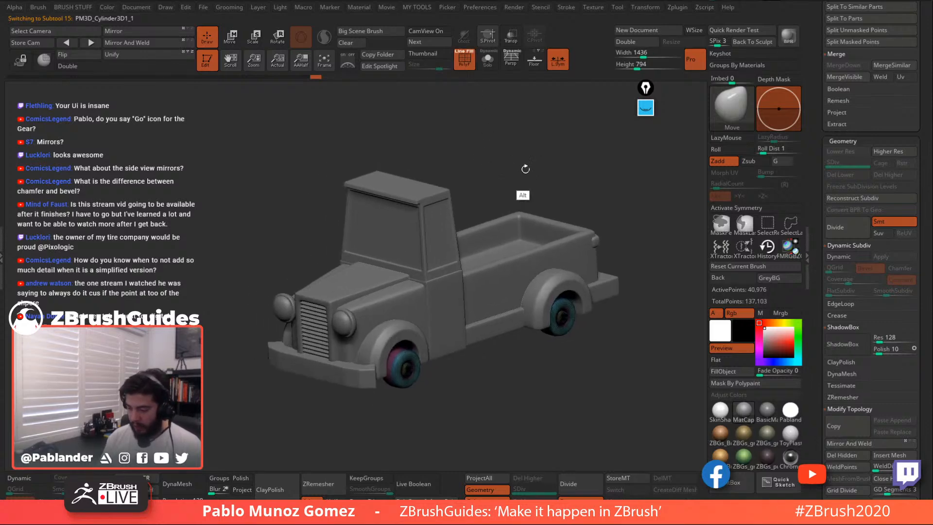
click(782, 39)
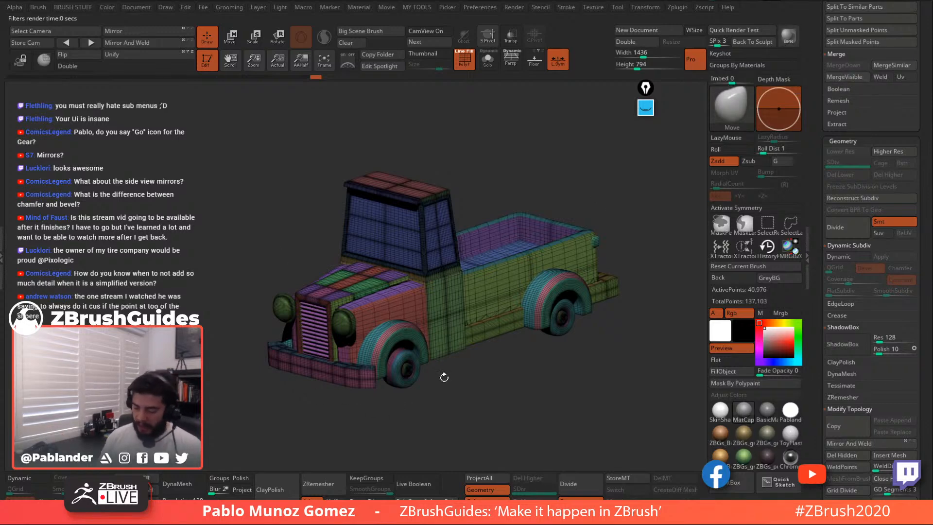
click(467, 64)
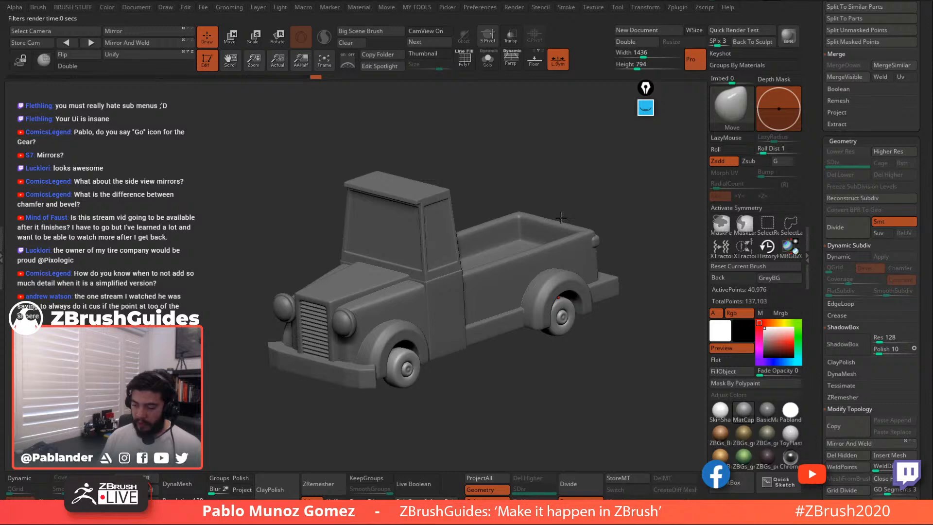
click(471, 69)
drag(509, 193, 460, 351)
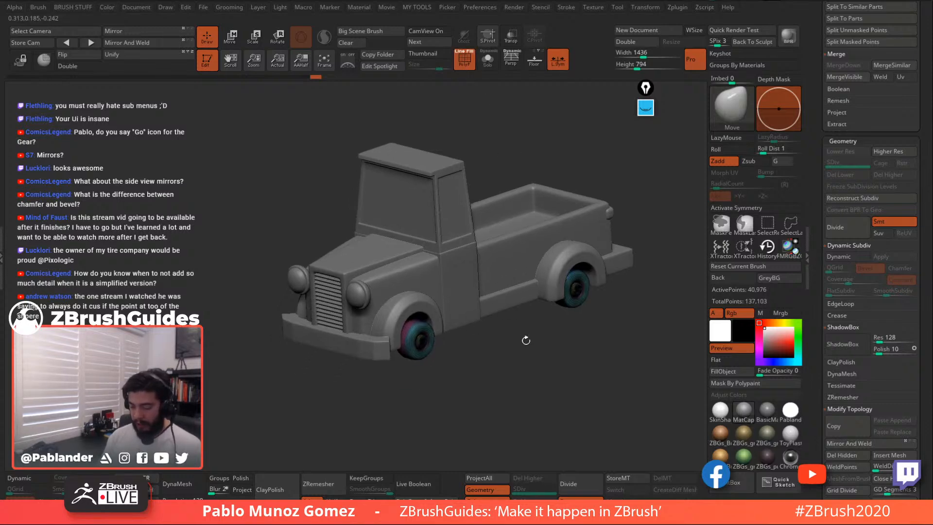
drag(526, 341, 550, 334)
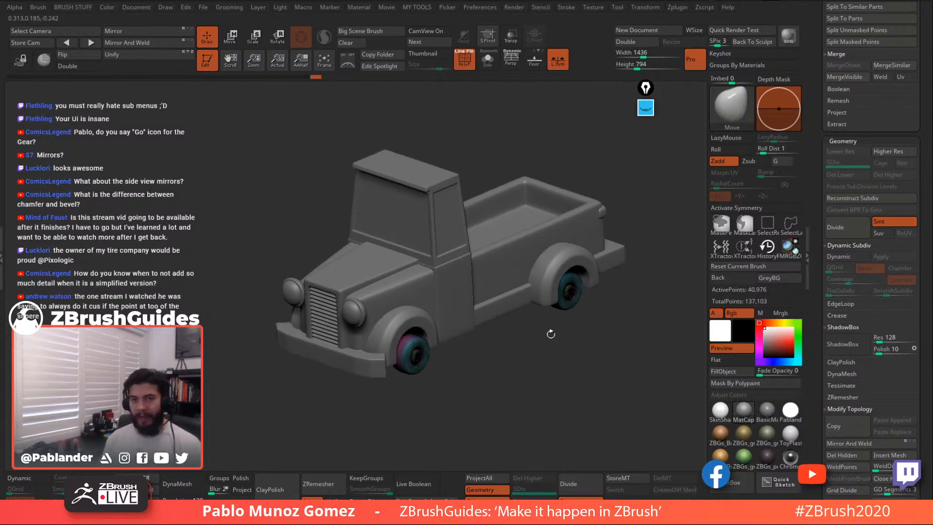
alt+drag(632, 191, 628, 201)
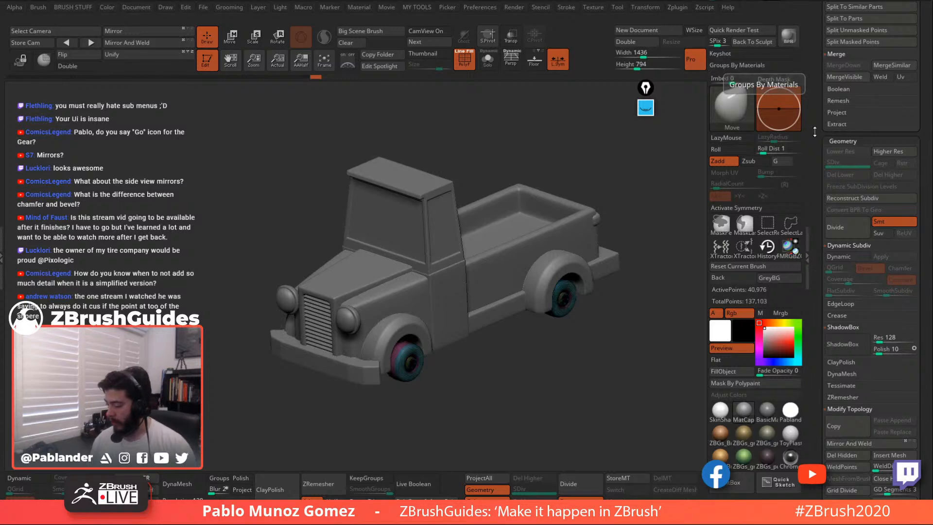
Isolate the front bumper subtool PM3D_Cube3D1_5, view it from above and add a Bend Curve deformer to it
drag(819, 130, 821, 233)
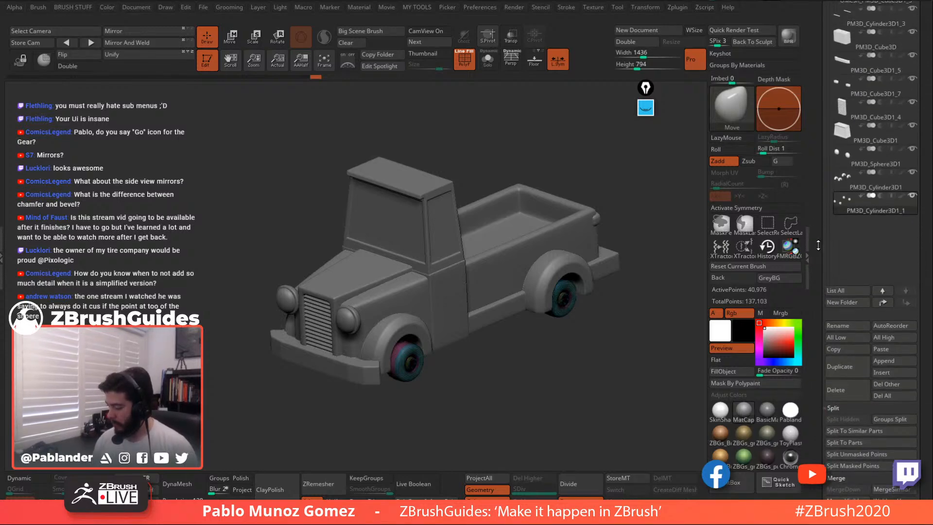
click(867, 63)
click(487, 59)
shift+drag(486, 149, 510, 215)
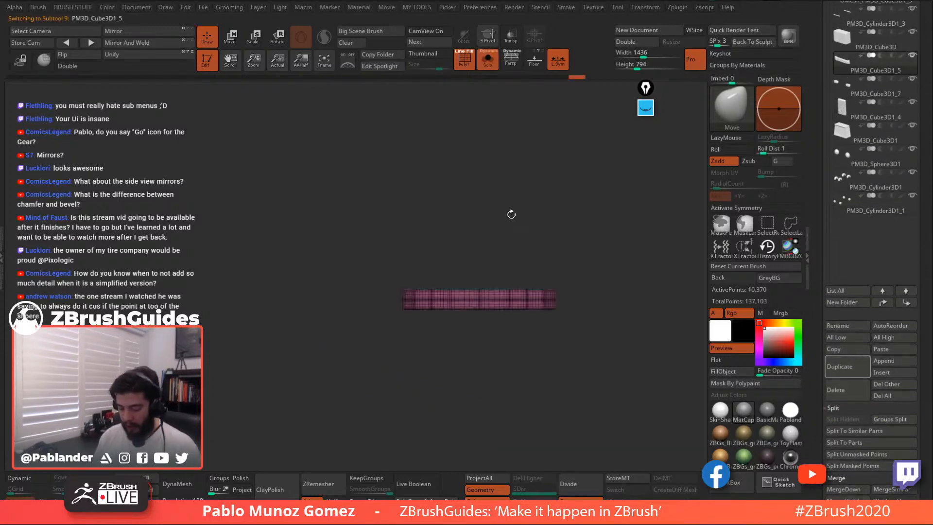
alt+drag(527, 275, 508, 212)
drag(510, 177, 518, 297)
alt+drag(517, 360, 496, 213)
key(w)
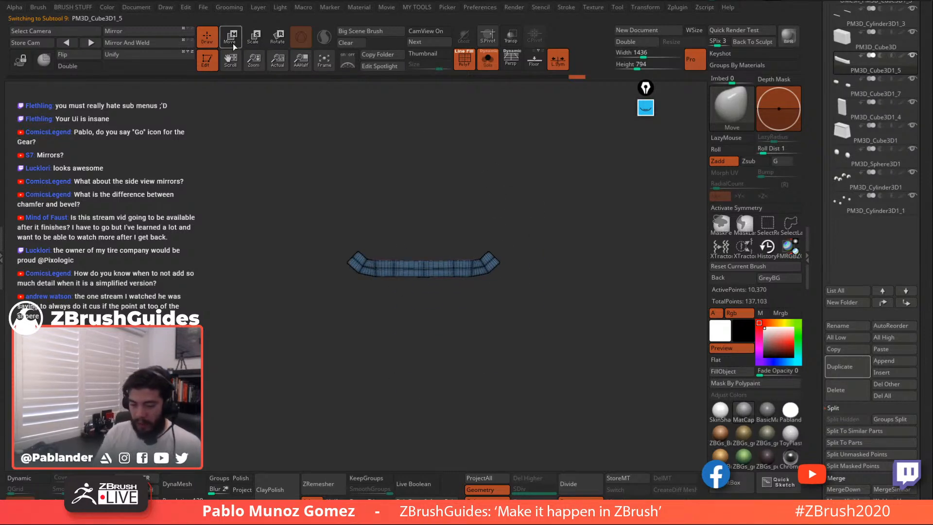
click(394, 201)
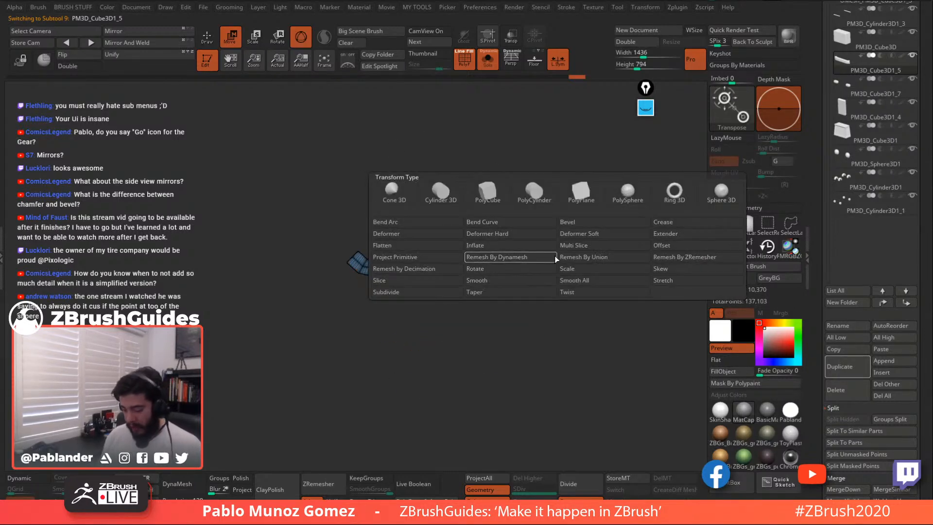
click(505, 222)
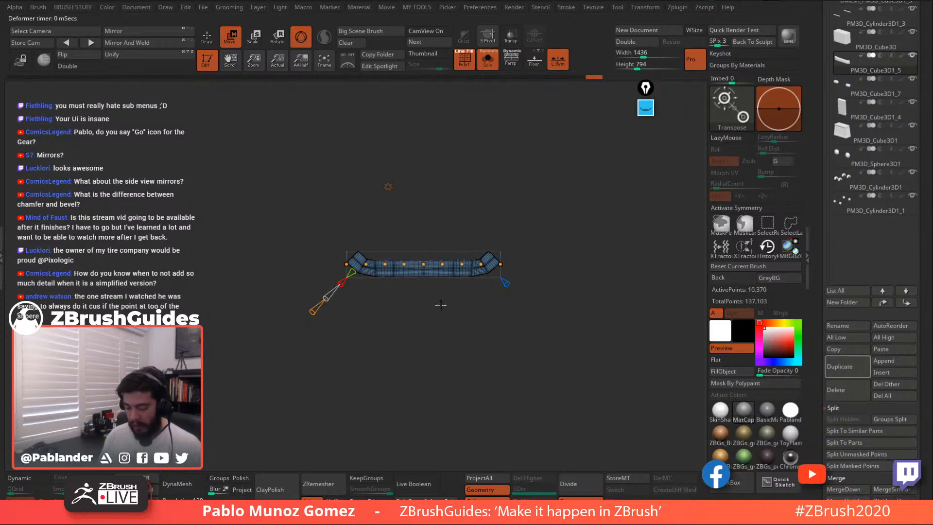
Try bending the front bumper from its left end curve point, undo the bend and face the bumper's front side
drag(346, 264, 408, 189)
key(ctrl+z)
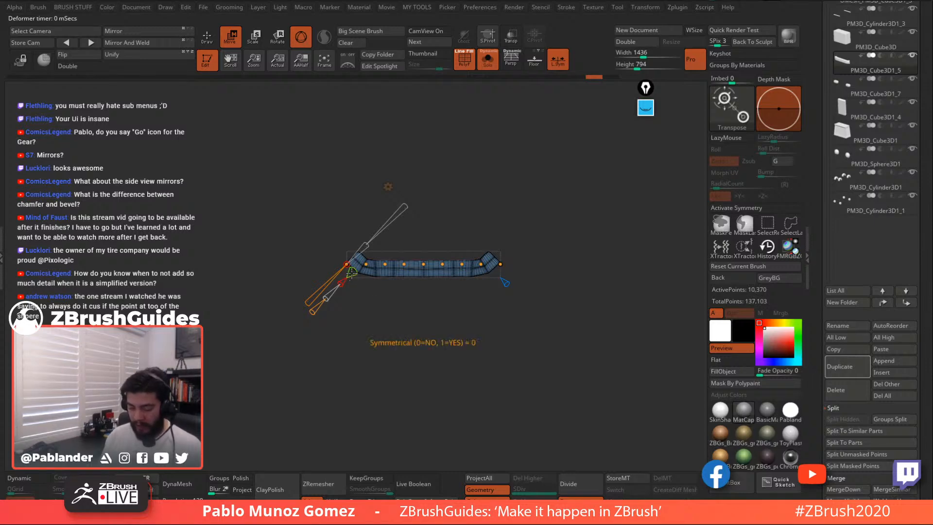
drag(370, 302, 415, 215)
mouse_move(335, 222)
mouse_down()
mouse_move(339, 212)
mouse_move(340, 224)
mouse_up()
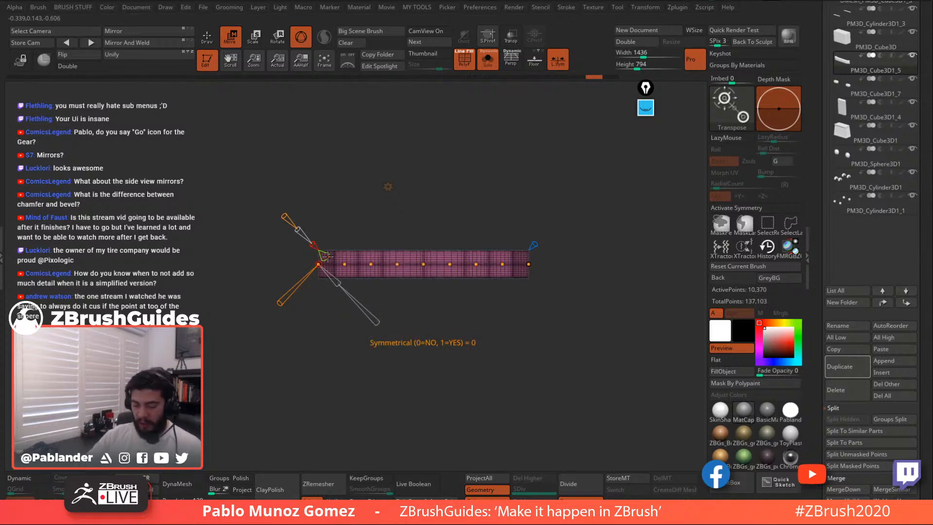
Replace the old screen annotations with pink marks on the deformer's yellow symmetry cone and Symmetrical setting, and hide the annotation tools
click(645, 108)
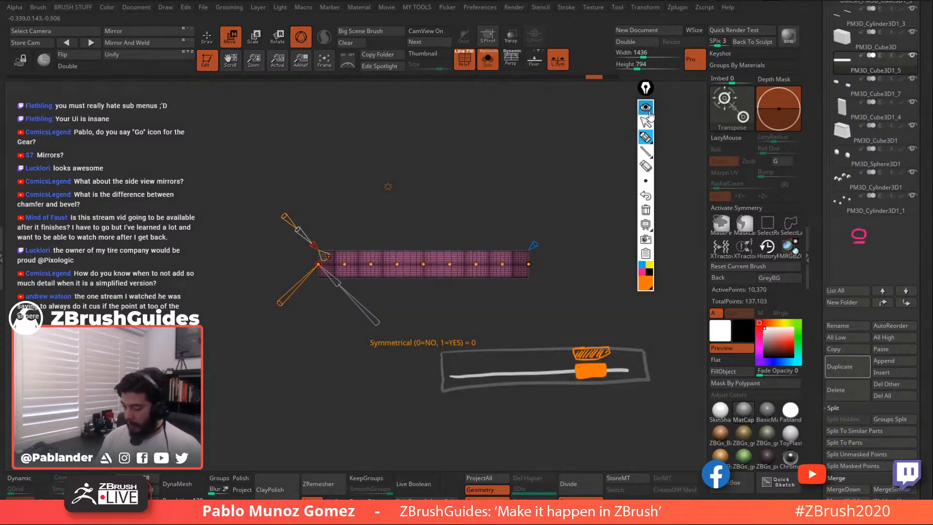
click(645, 211)
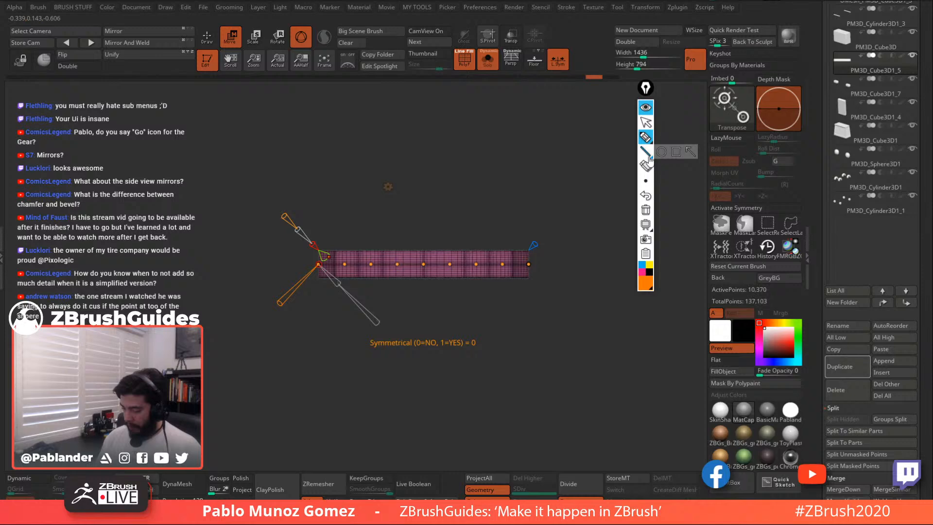
click(642, 272)
mouse_move(335, 221)
mouse_down()
mouse_move(326, 255)
mouse_move(333, 249)
mouse_up()
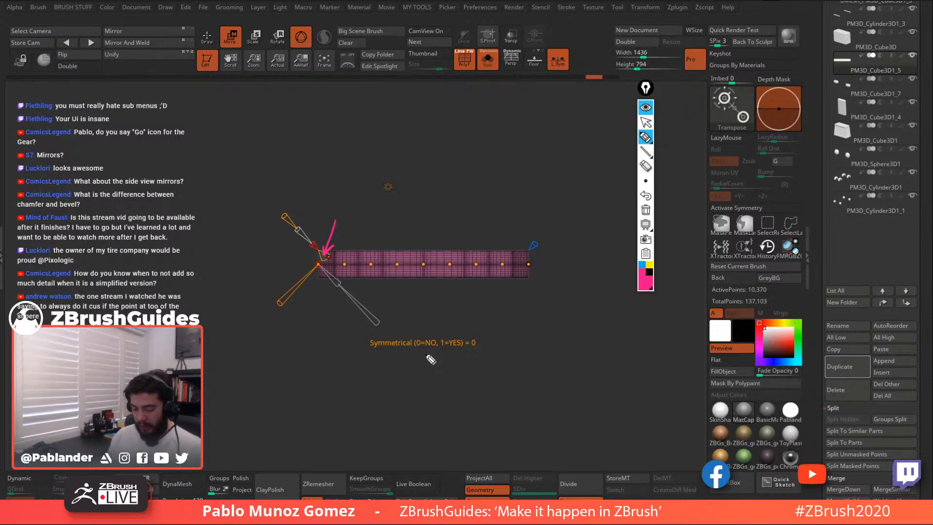
mouse_move(414, 350)
mouse_down()
mouse_move(484, 355)
mouse_move(417, 321)
mouse_up()
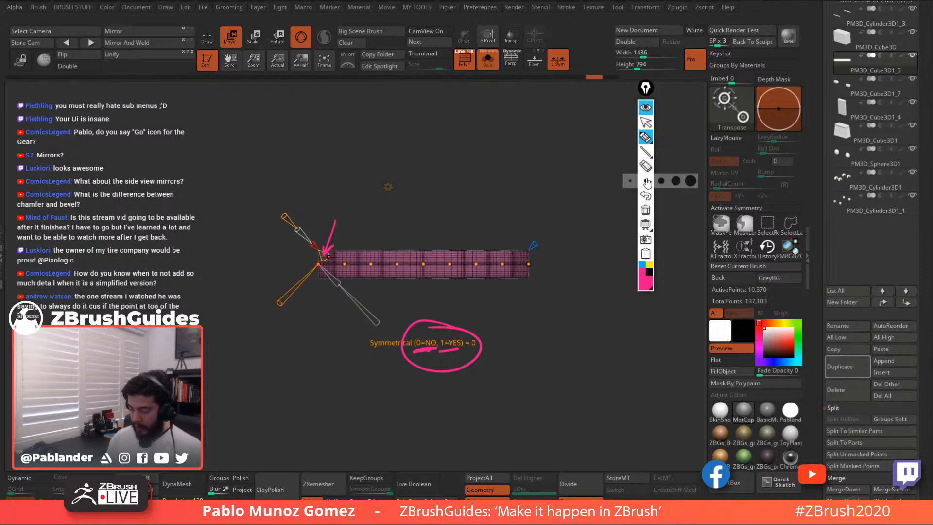
click(645, 209)
drag(487, 345, 470, 334)
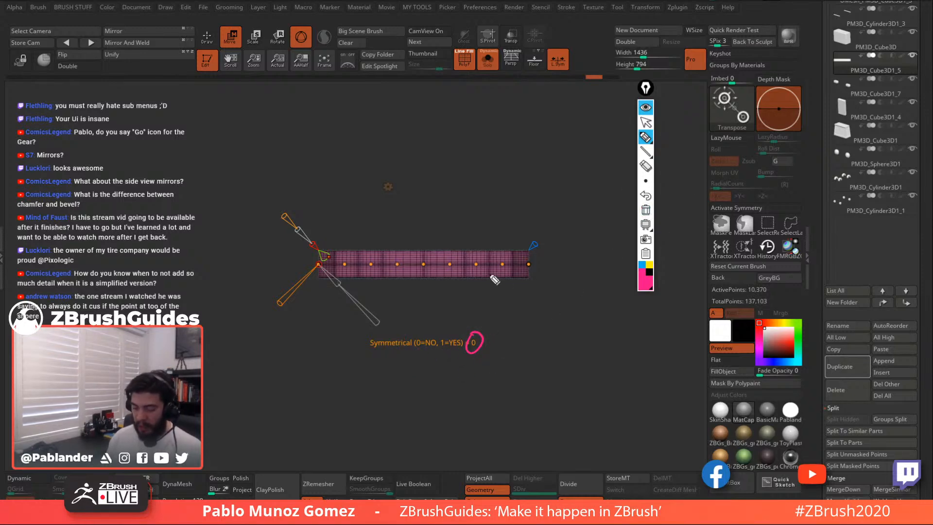
click(645, 107)
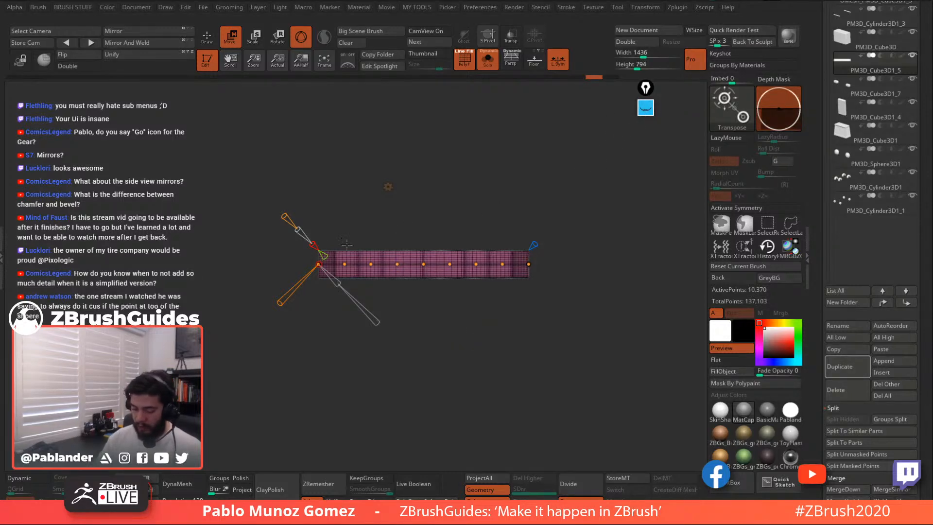
Adjust the Bend Curve symmetry cone, try bending the front bumper from its right end, and undo that bend
drag(326, 258, 338, 269)
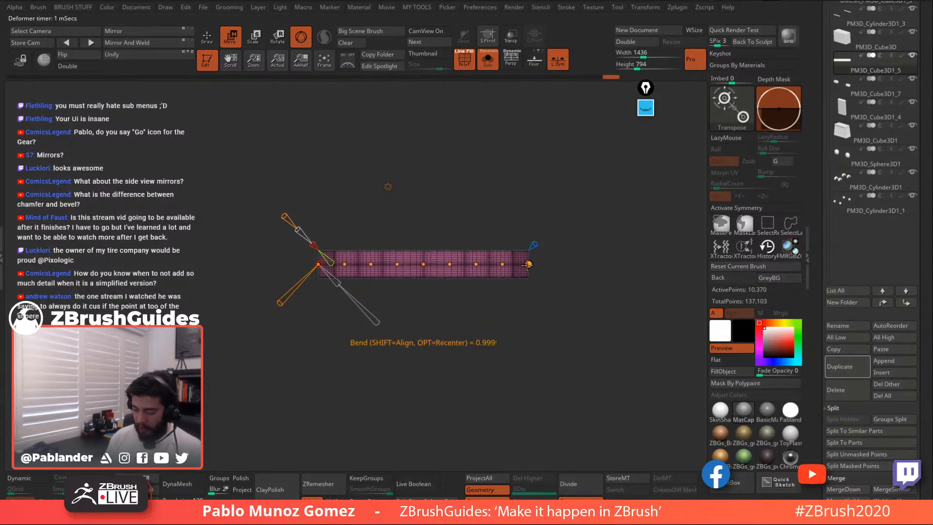
drag(529, 264, 522, 289)
key(ctrl+z)
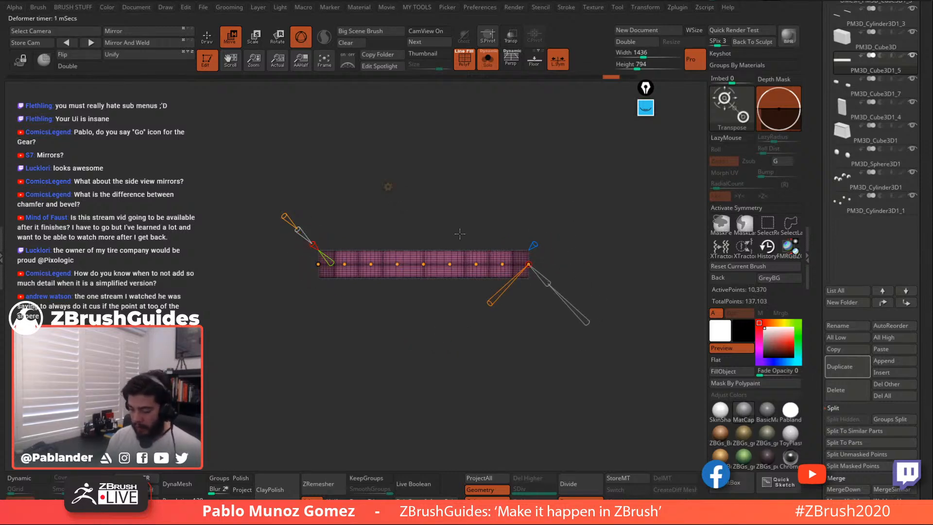
Close the bumper's Bend Curve deformer and return to Draw mode with the whole truck shown and the polyframe off
click(388, 187)
click(545, 191)
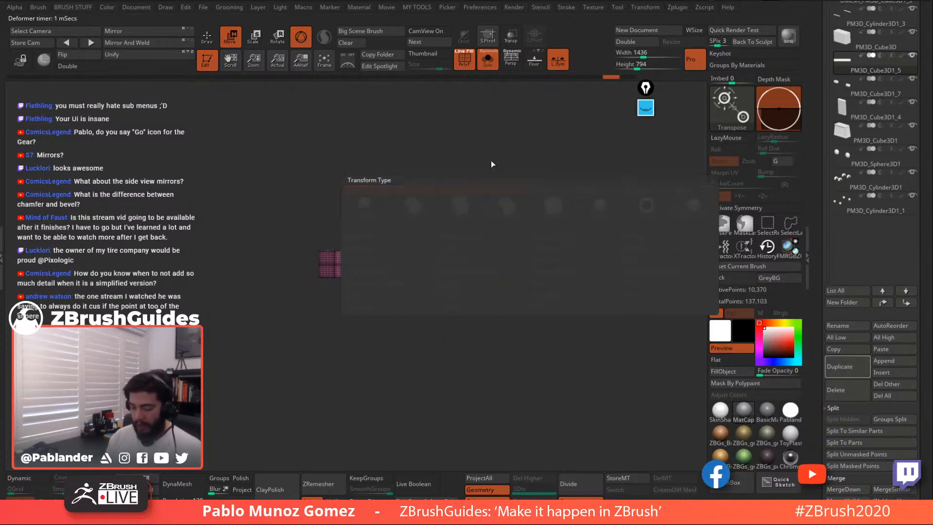
drag(535, 182, 513, 205)
click(210, 44)
mouse_move(488, 243)
alt+mouse_down()
mouse_move(490, 229)
mouse_move(510, 233)
alt+mouse_up()
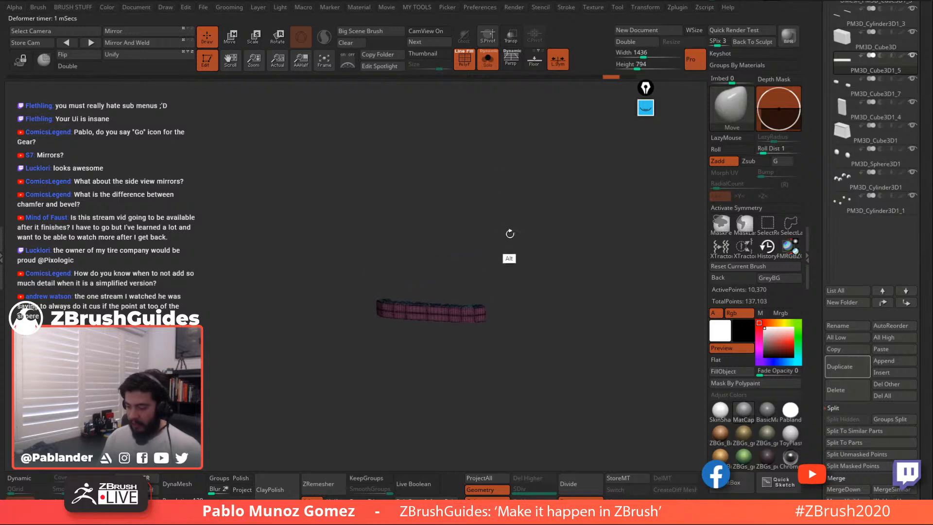
click(467, 62)
drag(510, 178, 518, 198)
click(488, 60)
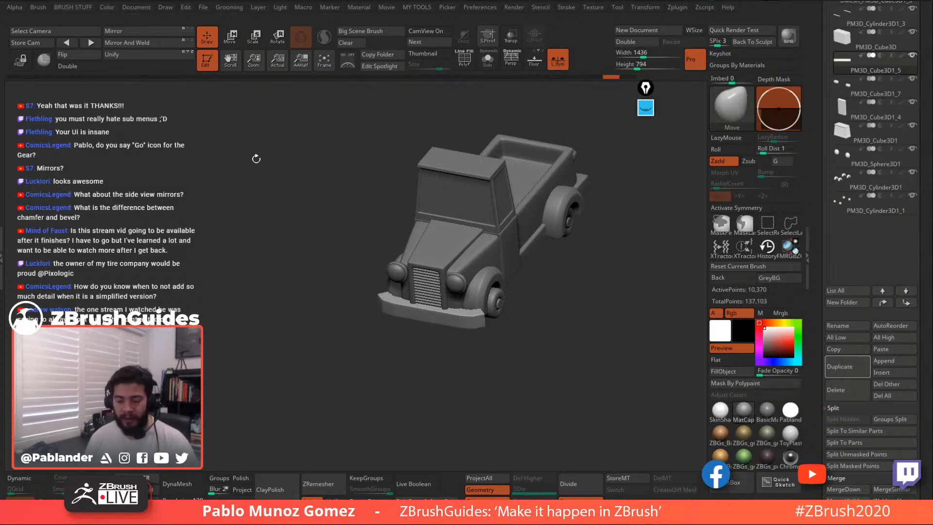
drag(290, 217, 292, 209)
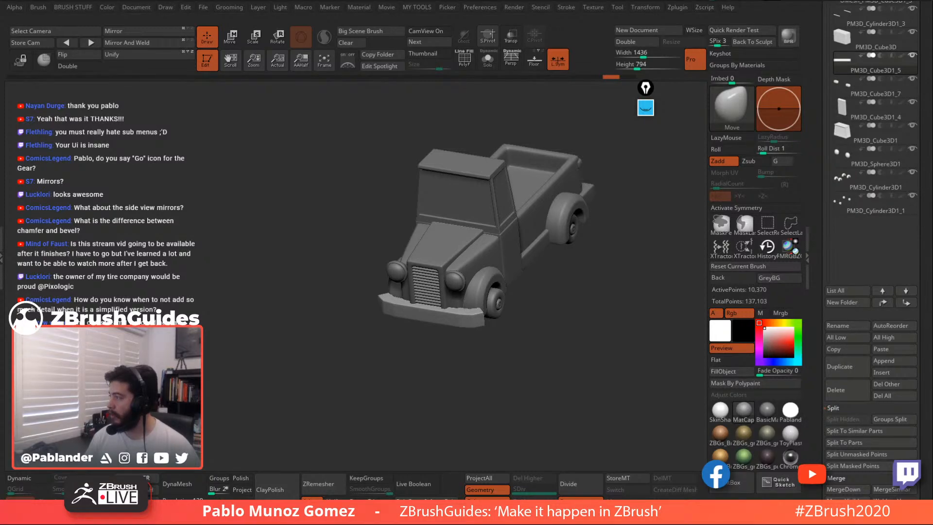
Switch to the ZBrushGuides website and filter the ZBrushLive sessions by BPR Filters, Hard Surface, Materials, Modeling and NanoMesh
drag(932, 150, 698, 2)
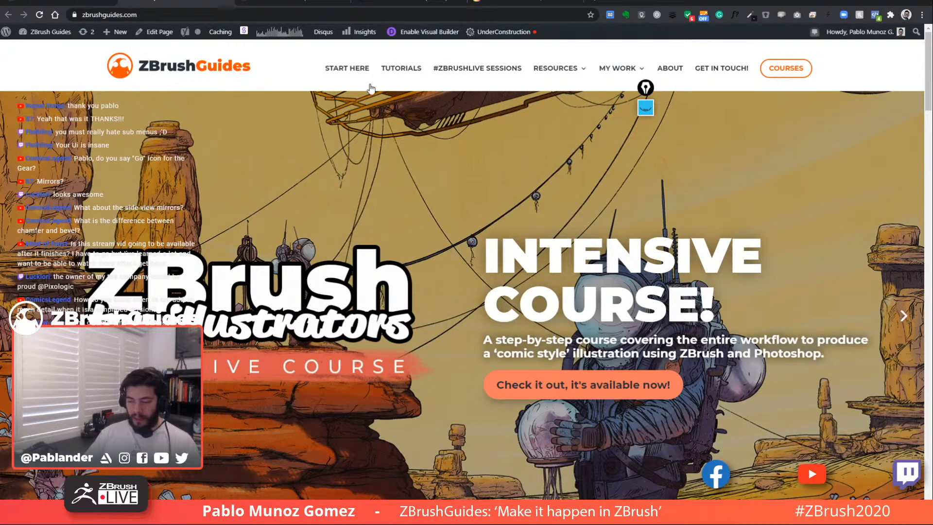
click(500, 74)
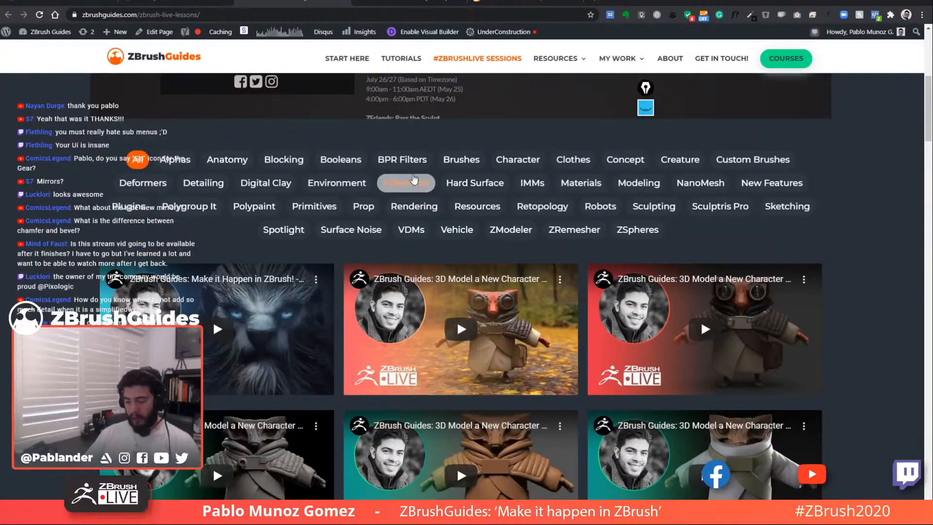
click(411, 161)
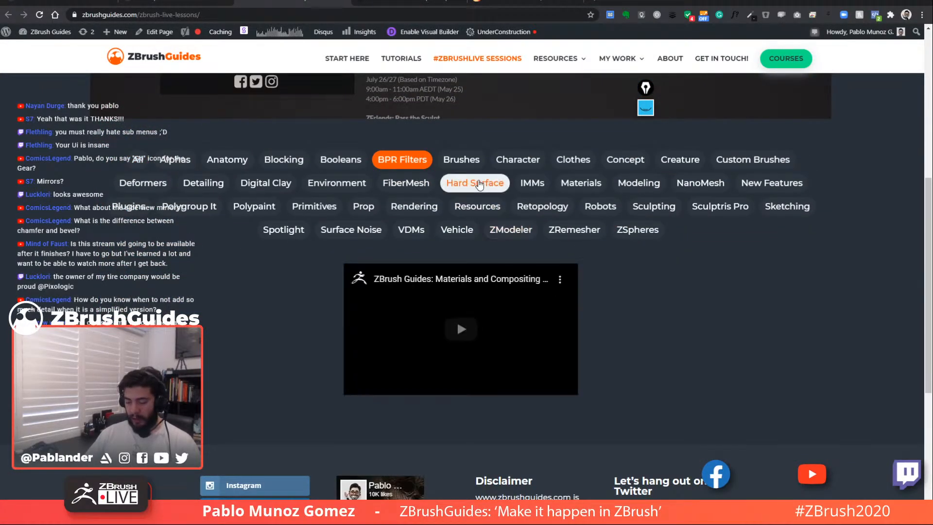
click(475, 182)
click(586, 185)
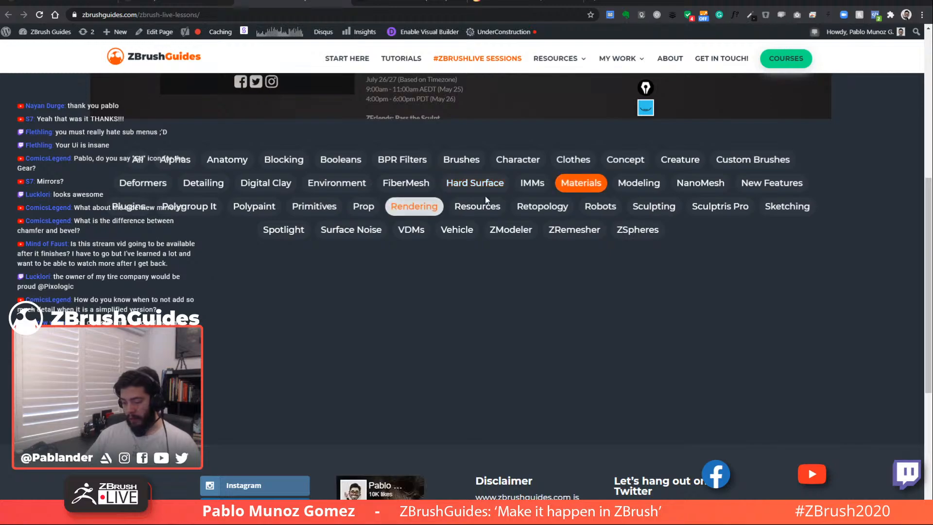
click(639, 184)
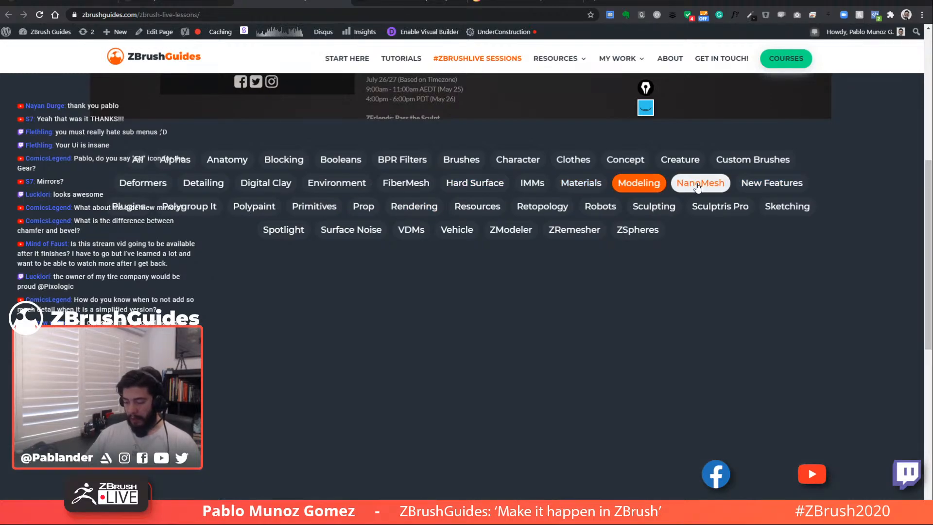
click(689, 187)
Look through the NanoMesh lessons, filter the sessions by Alphas, and show all sessions again
scroll(482, 228, down, 5)
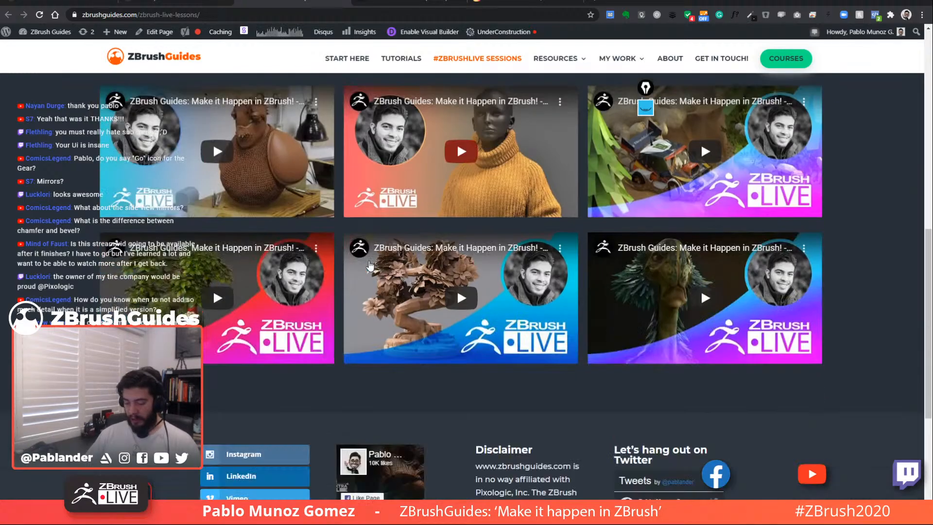
scroll(482, 227, up, 5)
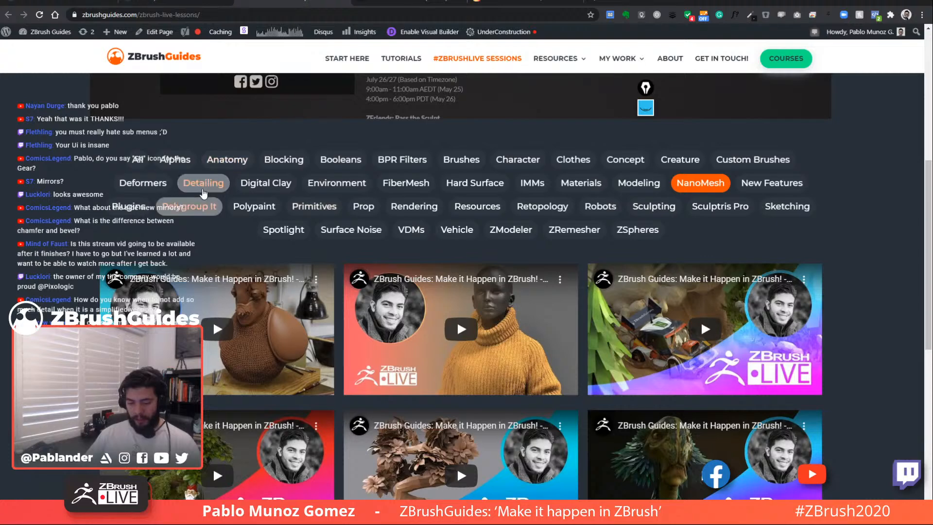
click(171, 162)
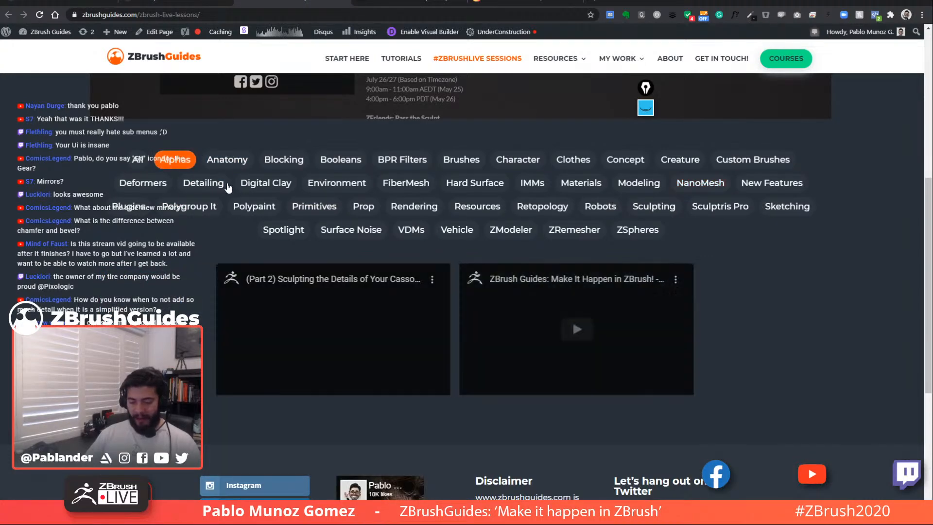
click(141, 161)
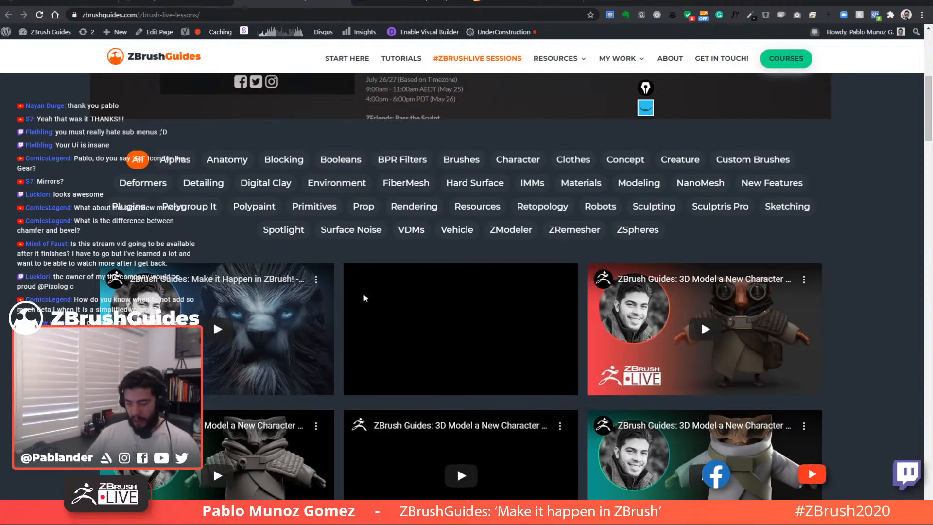
Browse the full list of ZBrushLive sessions down to the toy car lesson and switch back to ZBrush
scroll(236, 316, down, 4)
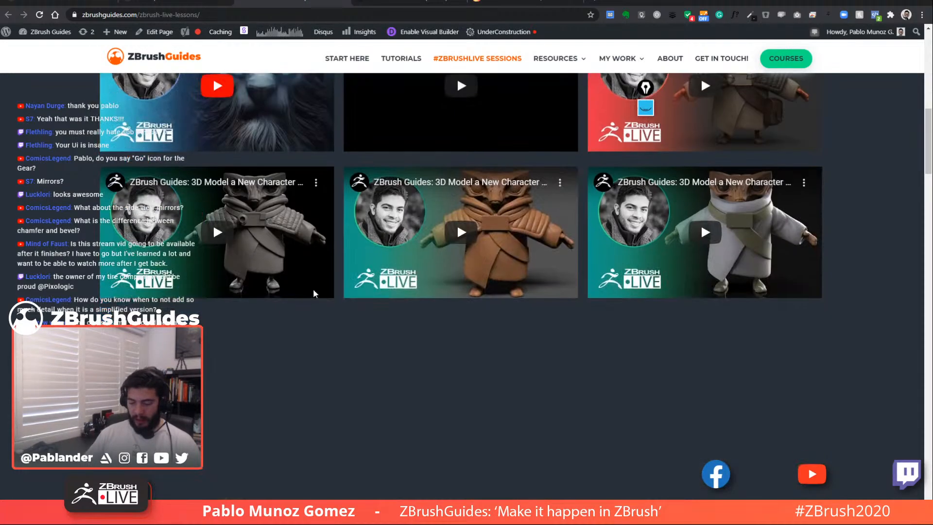
scroll(404, 278, down, 10)
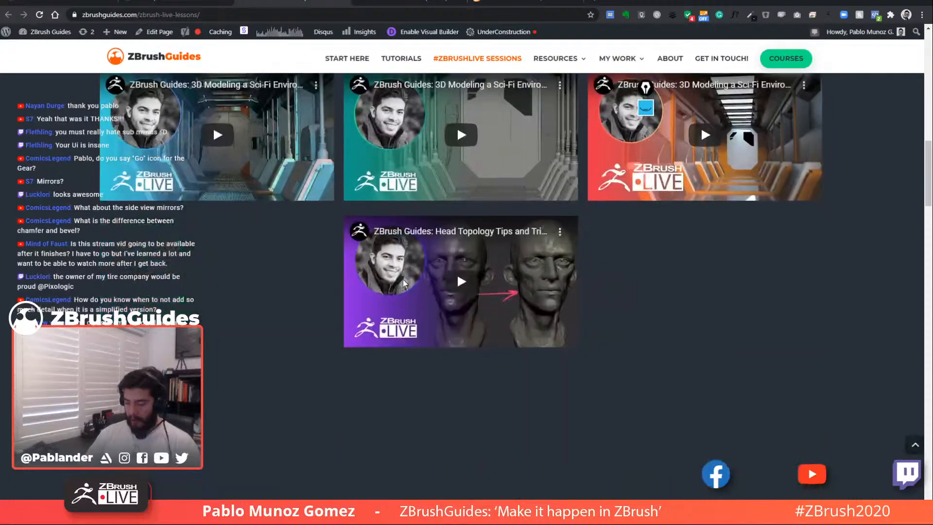
scroll(400, 279, down, 10)
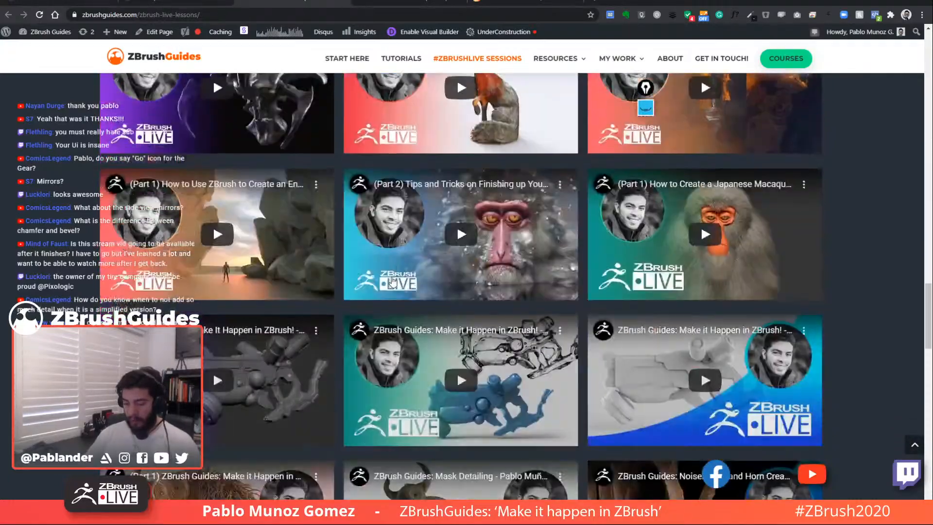
scroll(659, 316, up, 2)
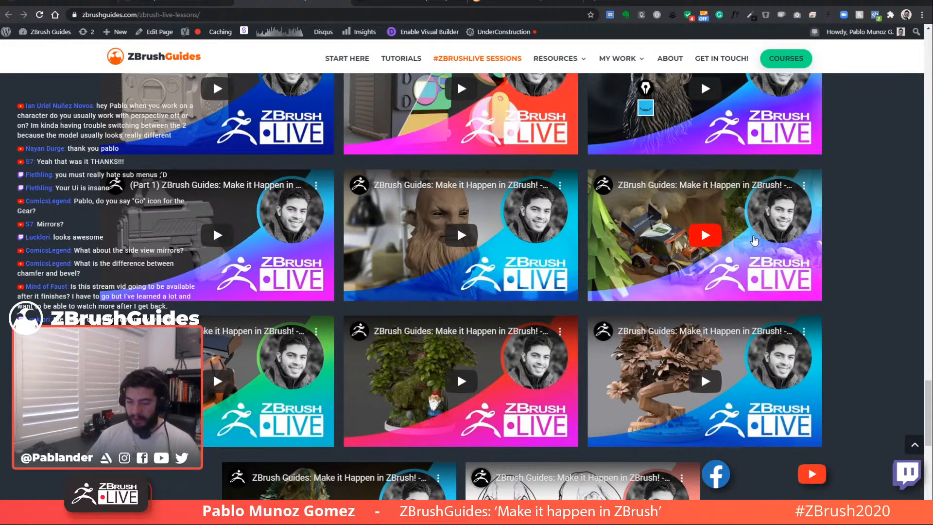
drag(489, 8, 932, 12)
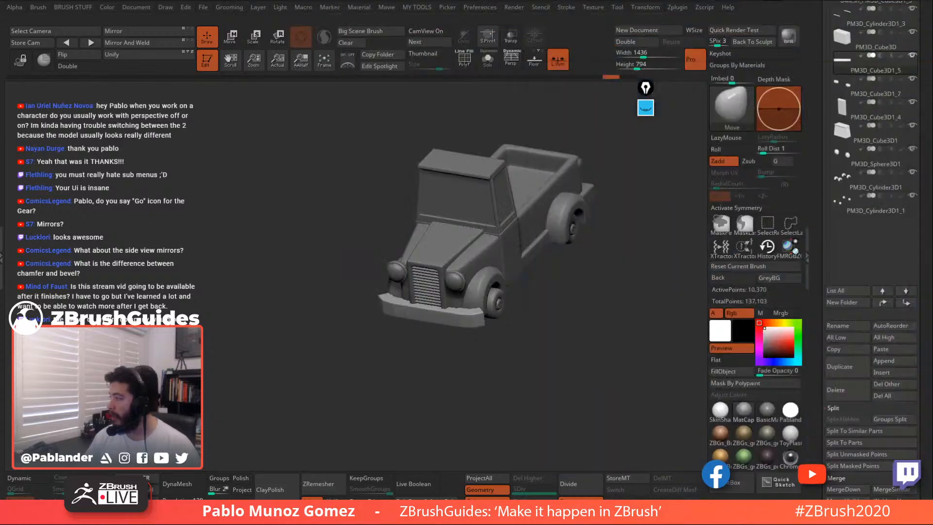
alt+right_drag(533, 151, 510, 180)
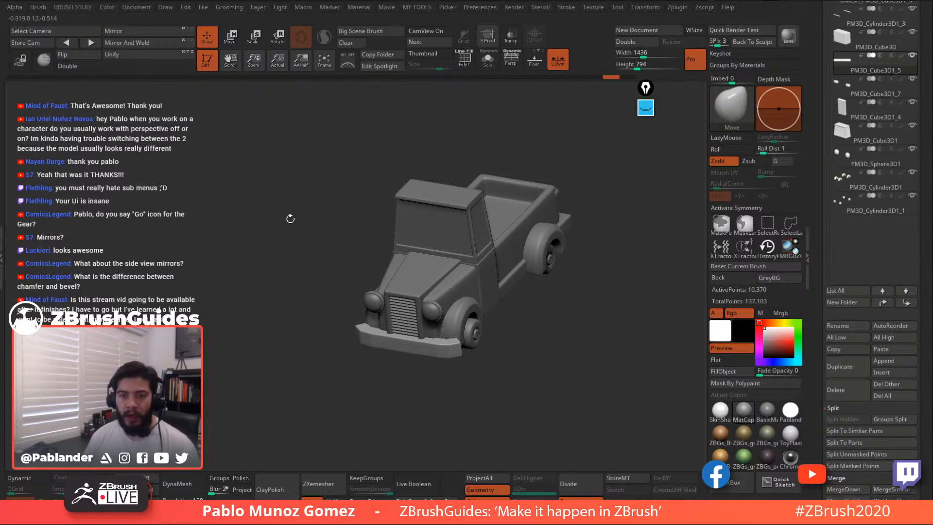
drag(254, 225, 260, 216)
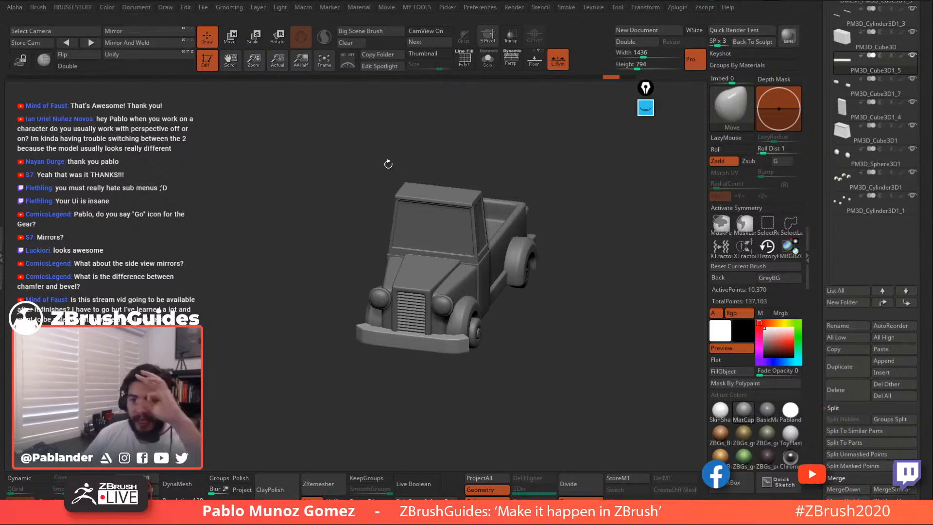
key(w)
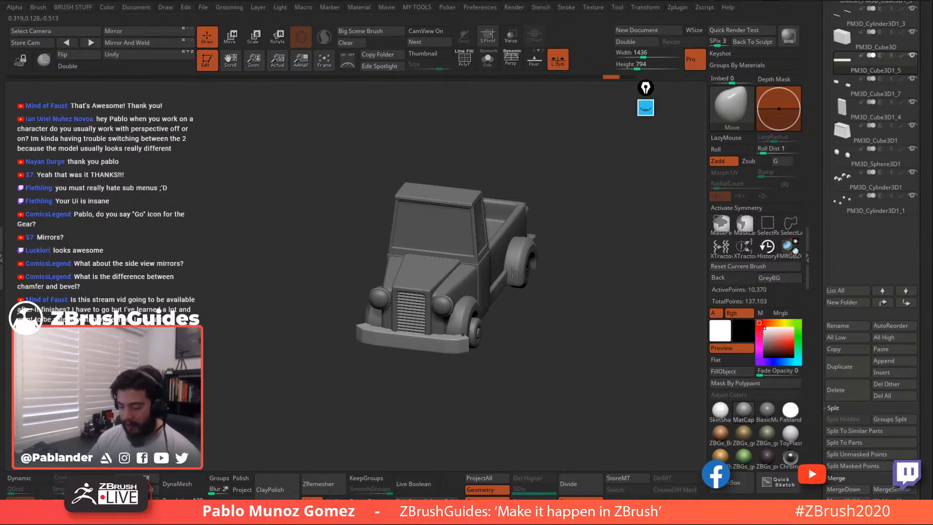
mouse_move(574, 171)
mouse_down()
mouse_move(575, 187)
mouse_move(526, 169)
mouse_up()
key(1)
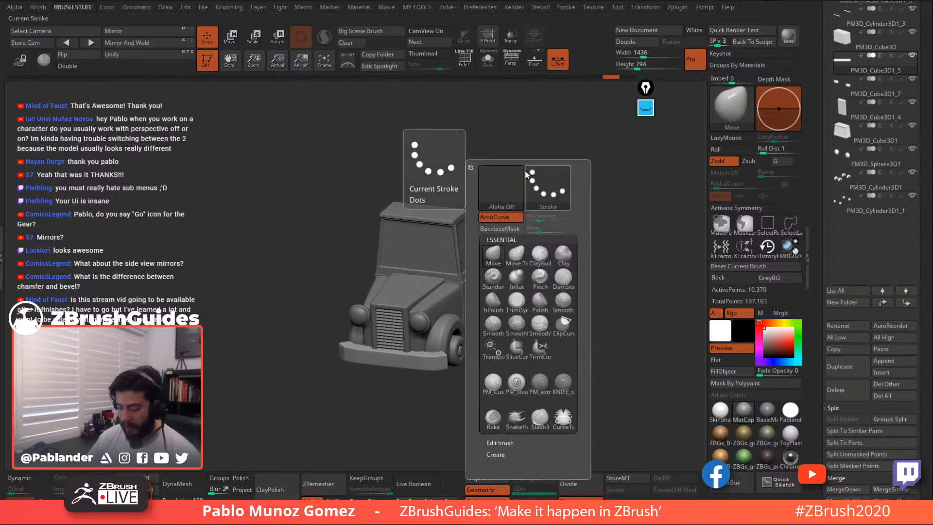
key(2)
key(1)
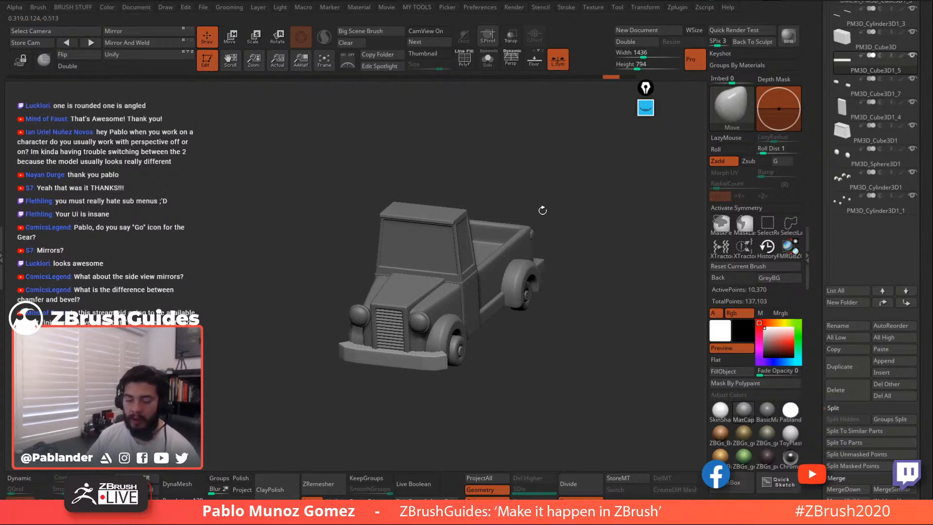
Hide the interface shelves and the side tray around the truck, and bring them all back
key(Tab)
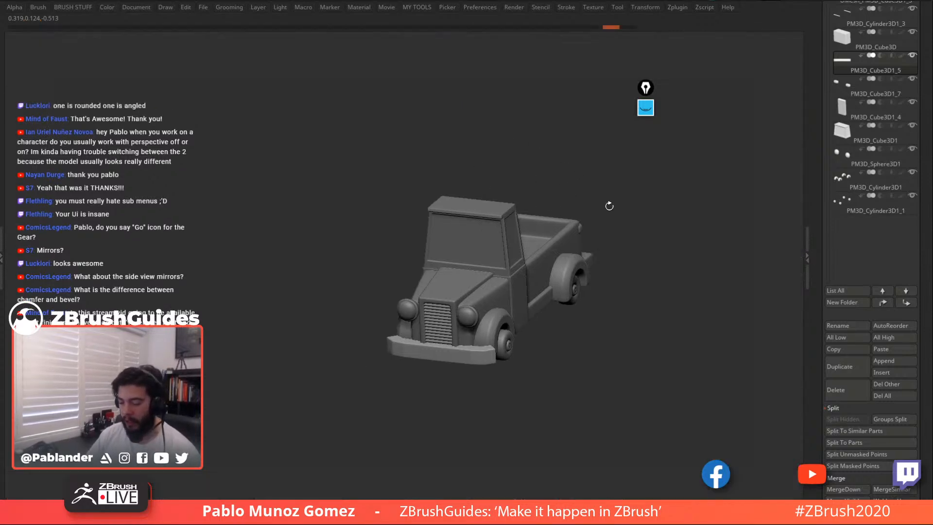
click(806, 257)
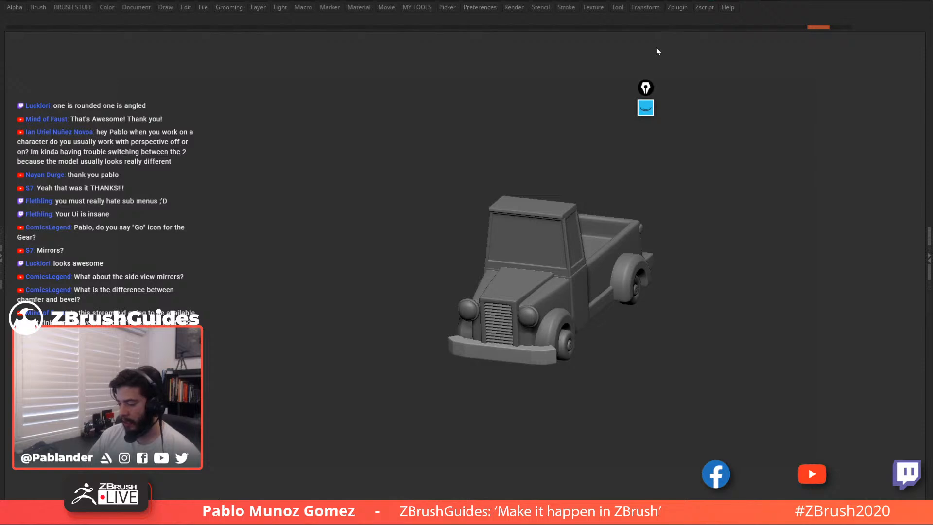
mouse_move(549, 184)
mouse_down()
mouse_move(598, 199)
mouse_move(612, 161)
mouse_move(607, 169)
mouse_up()
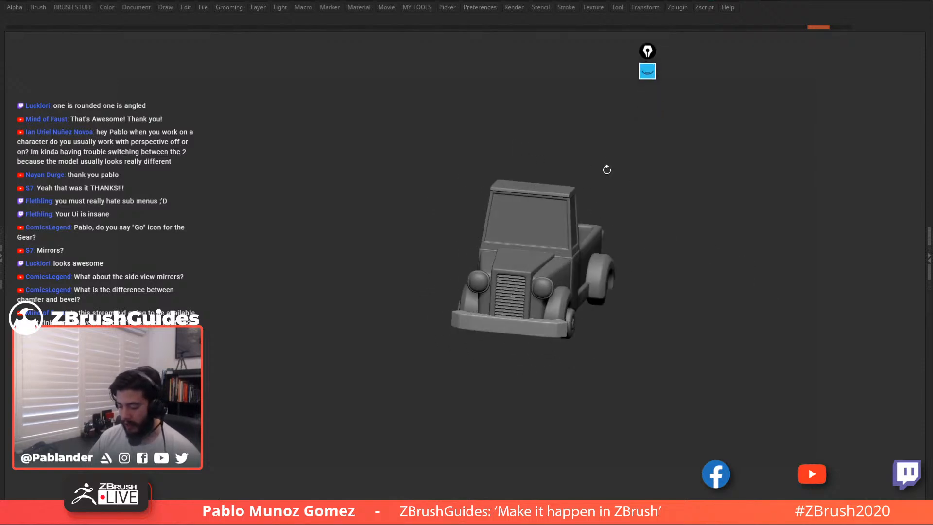
key(b)
key(m)
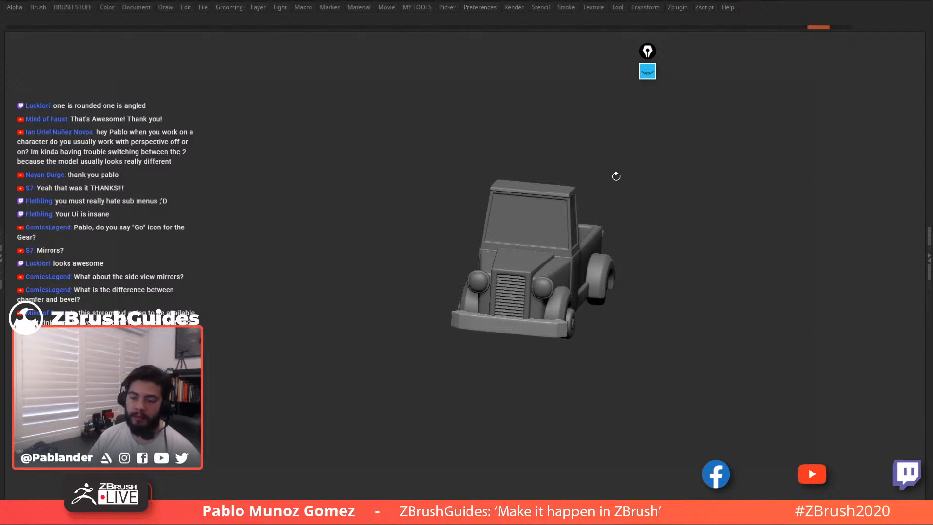
key(Tab)
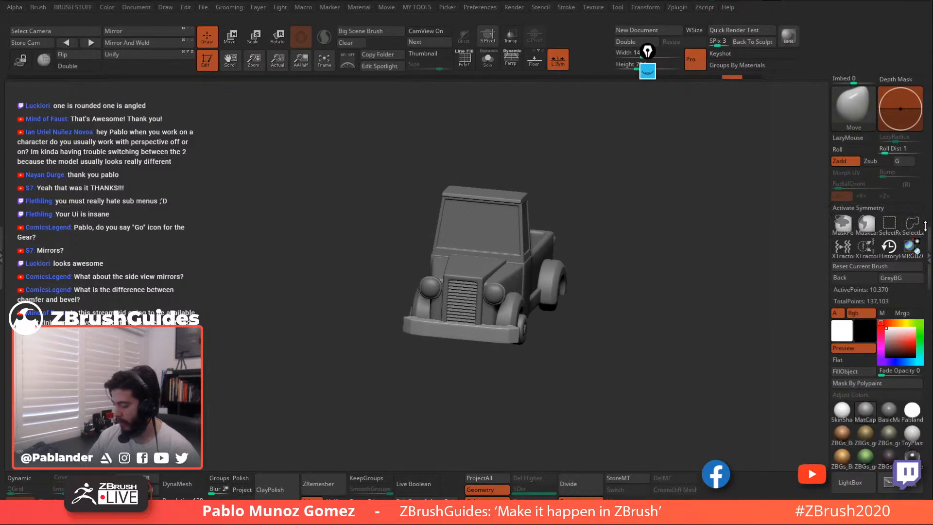
click(927, 227)
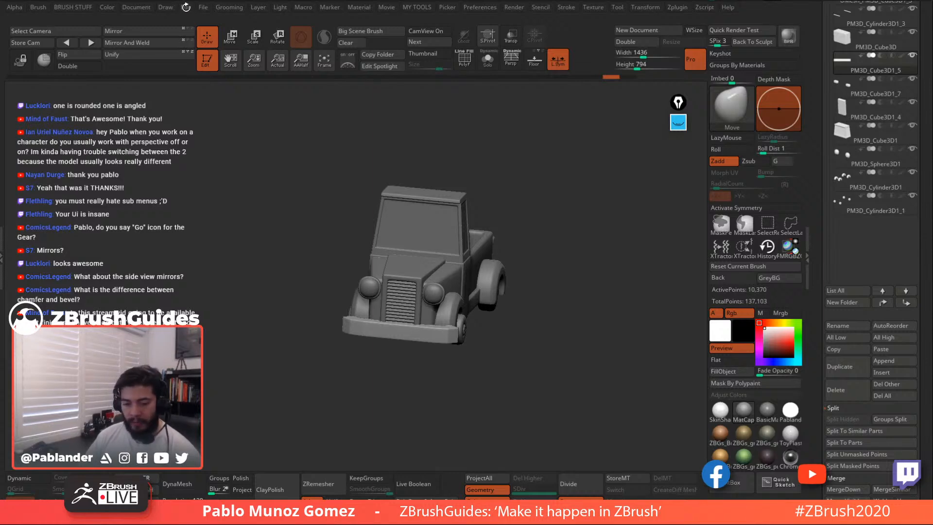
Append a cube as a new subtool and move it out beside the cab, above the front fender
click(168, 8)
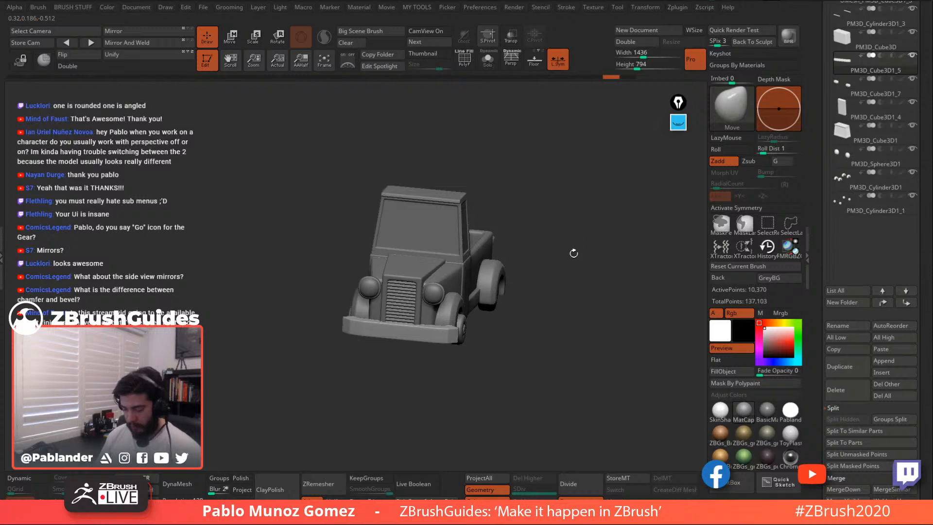
drag(570, 229, 662, 223)
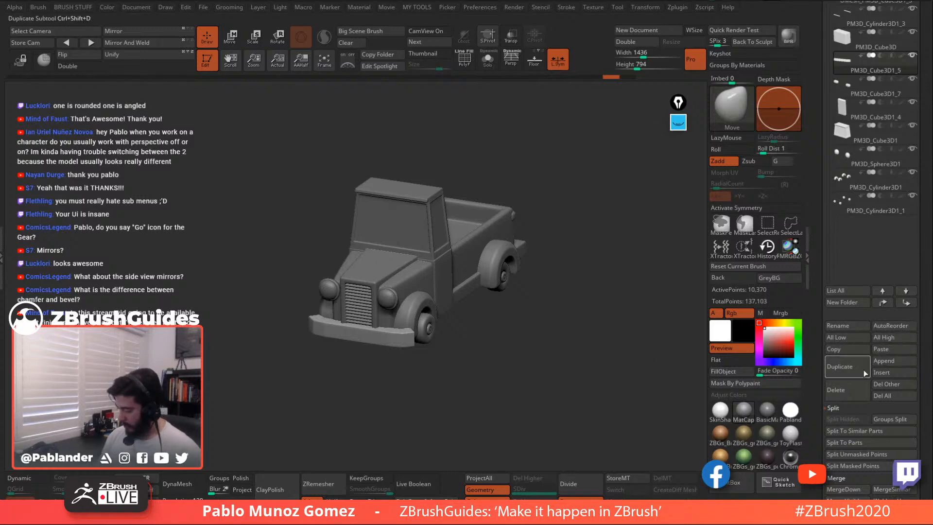
click(899, 362)
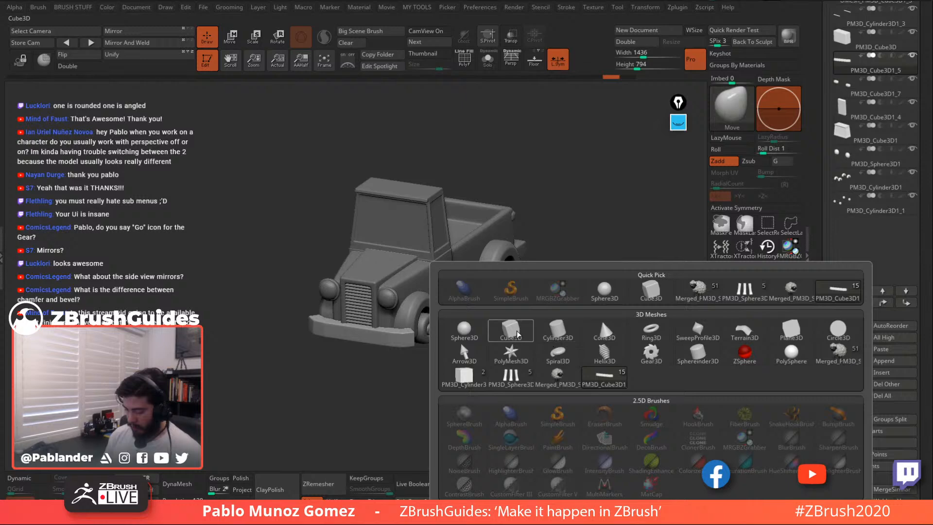
click(604, 377)
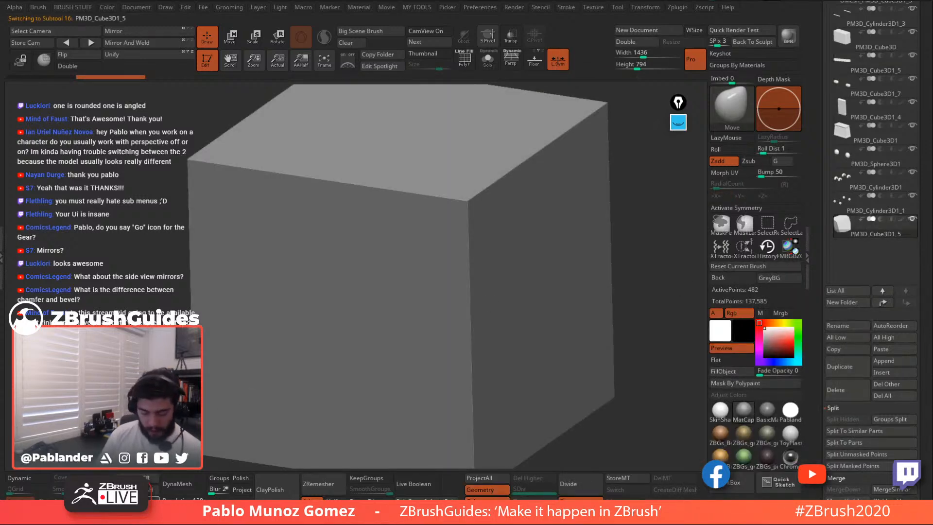
key(f)
key(w)
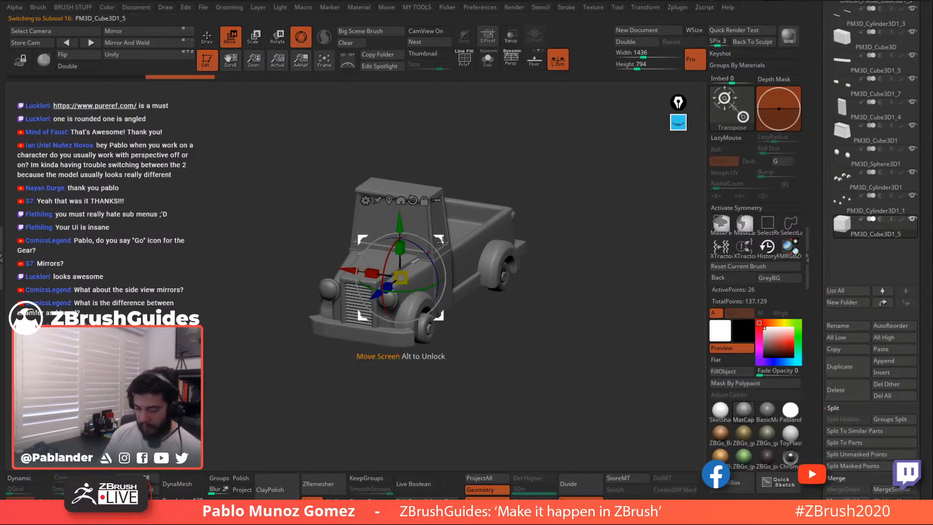
drag(442, 241, 377, 202)
drag(335, 239, 311, 243)
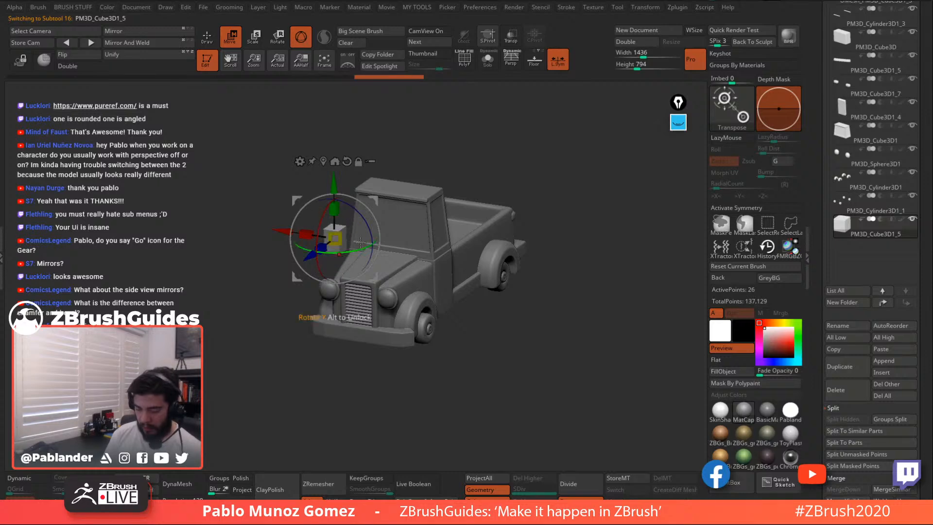
Flatten the cube front to back, place it beside the windshield and stretch it vertically into a tall, thin side mirror slab
shift+drag(479, 168, 535, 211)
drag(379, 184, 471, 193)
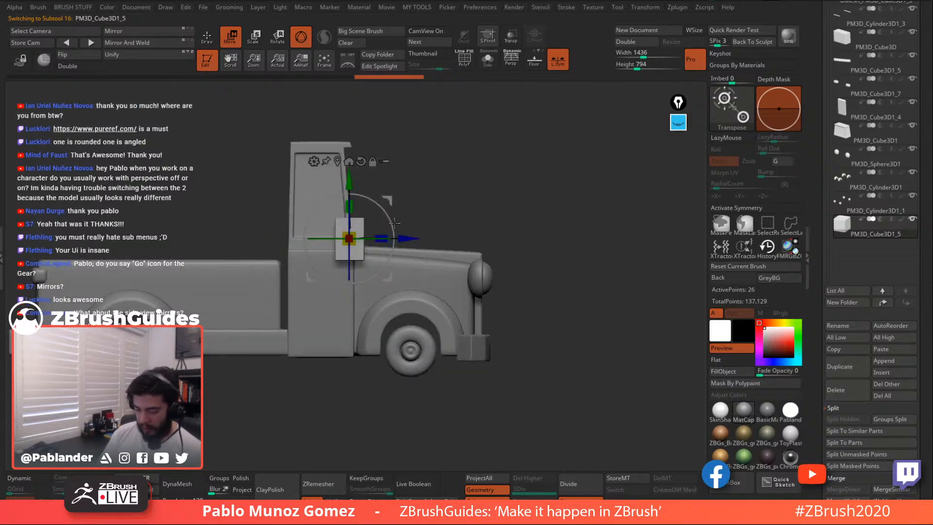
drag(382, 239, 355, 238)
alt+drag(436, 209, 541, 230)
drag(490, 247, 481, 244)
drag(585, 214, 523, 229)
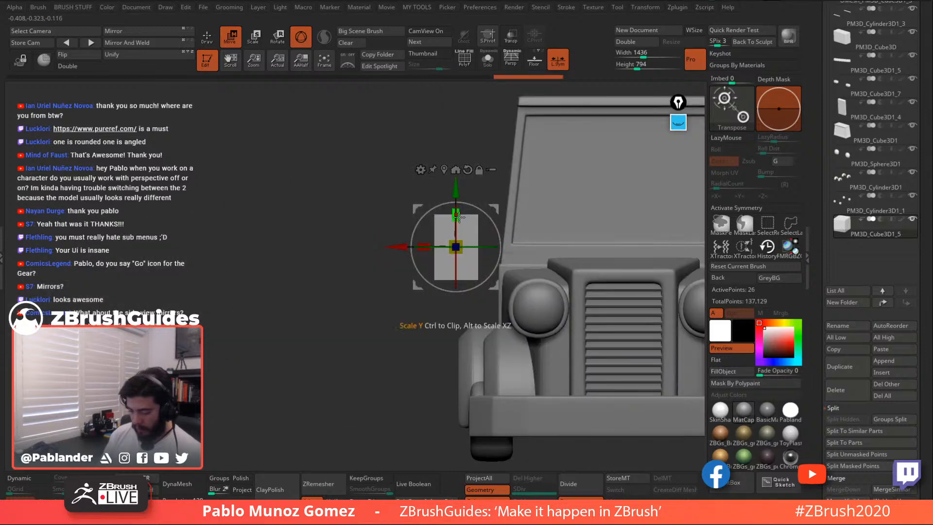
mouse_move(459, 217)
mouse_down()
mouse_move(460, 205)
mouse_move(480, 201)
mouse_up()
Return to Draw mode and isolate the mirror slab in Solo mode with the polyframe on
key(q)
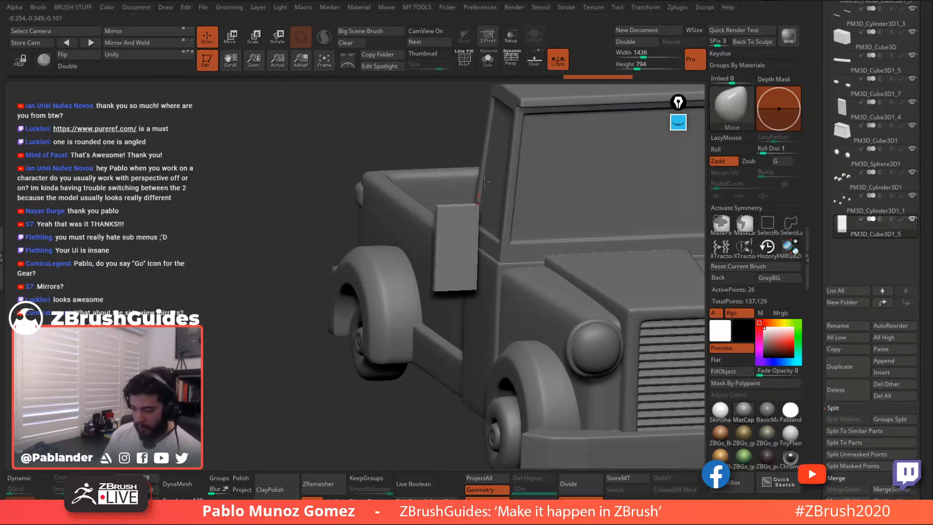
click(490, 67)
click(511, 60)
alt+drag(488, 139, 487, 221)
click(465, 60)
click(510, 60)
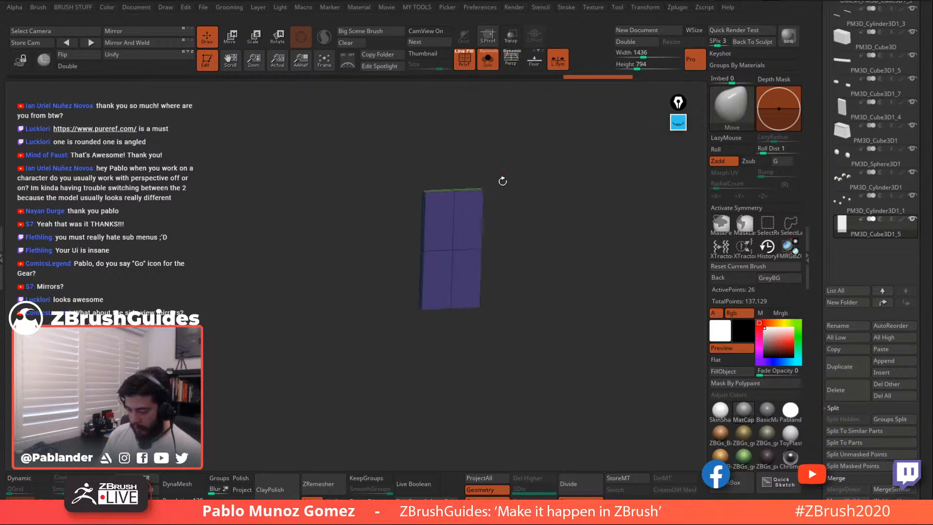
Inset the whole front face of the mirror slab with the ZModeler brush, leaving an even border around it
key(b)
key(z)
key(m)
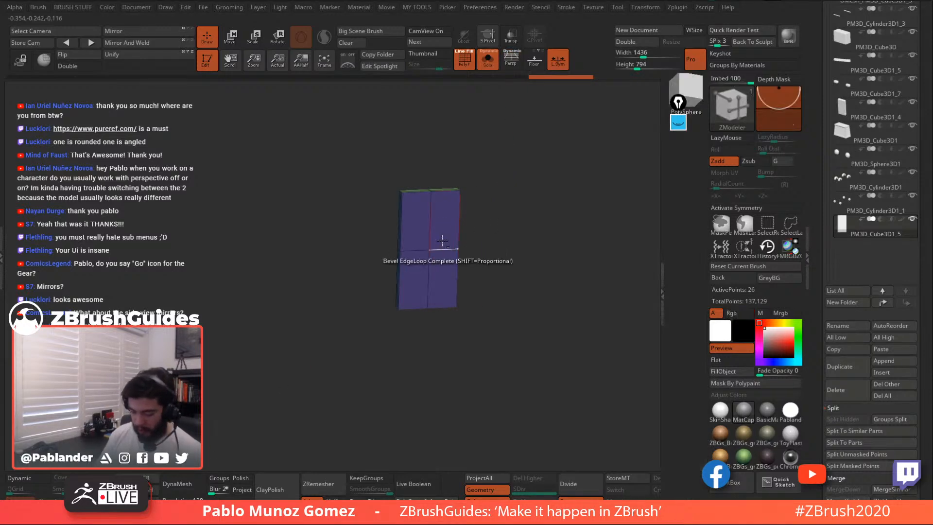
key(space)
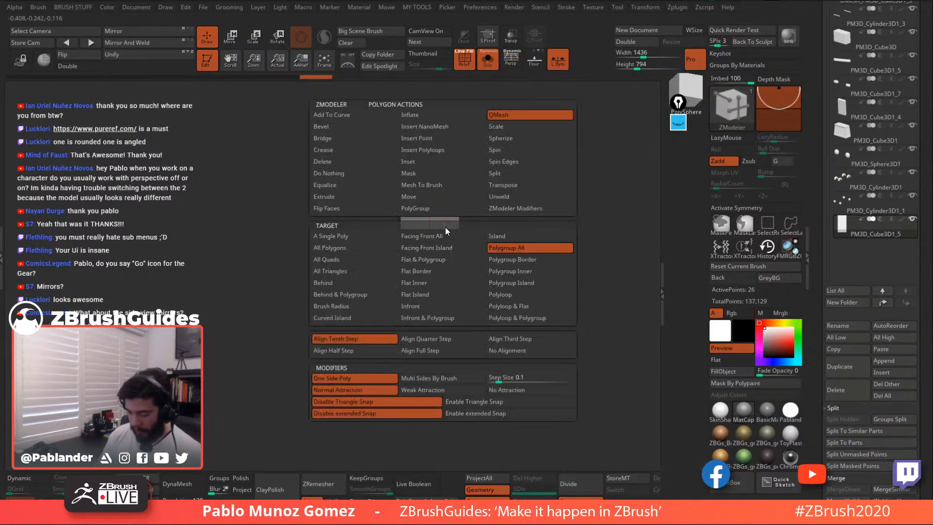
click(436, 150)
click(444, 232)
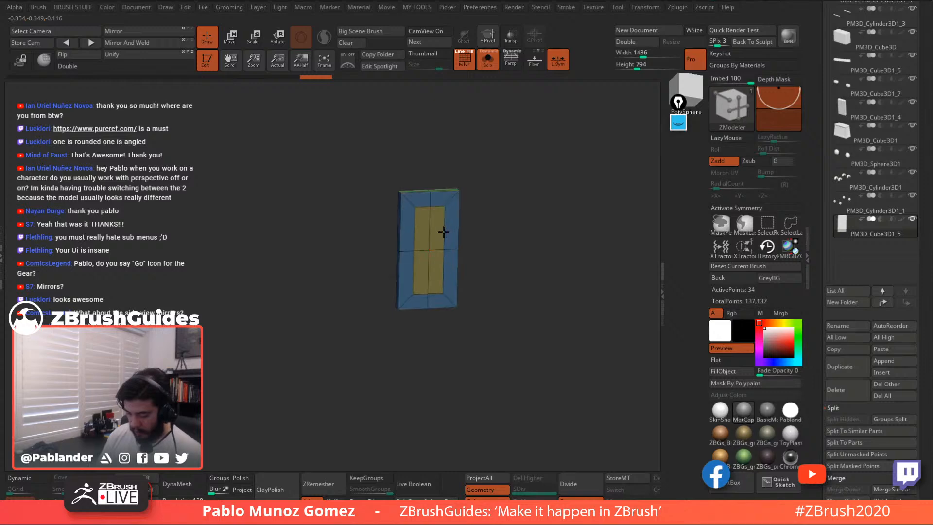
Shift the inset front panel outward with the QMesh polygon action on Polygroup All so the mirror housing tapers
key(space)
click(510, 150)
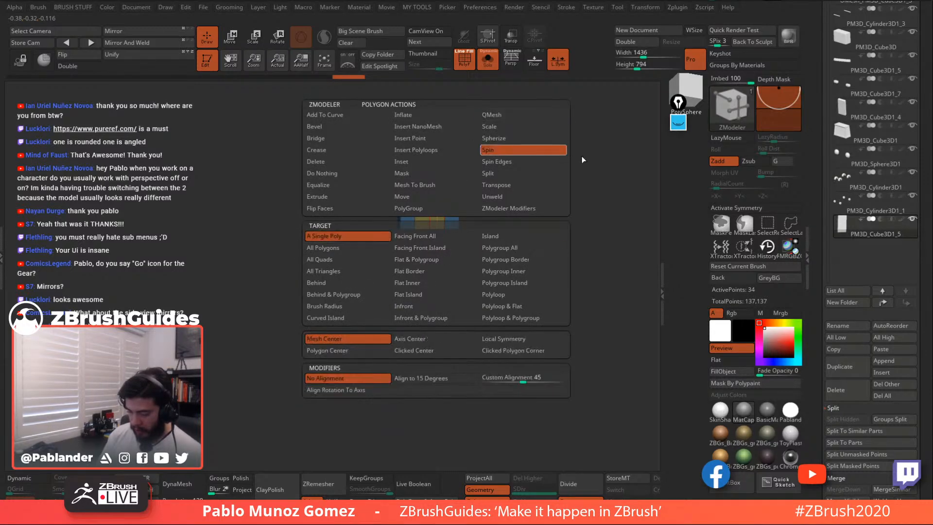
key(space)
click(519, 116)
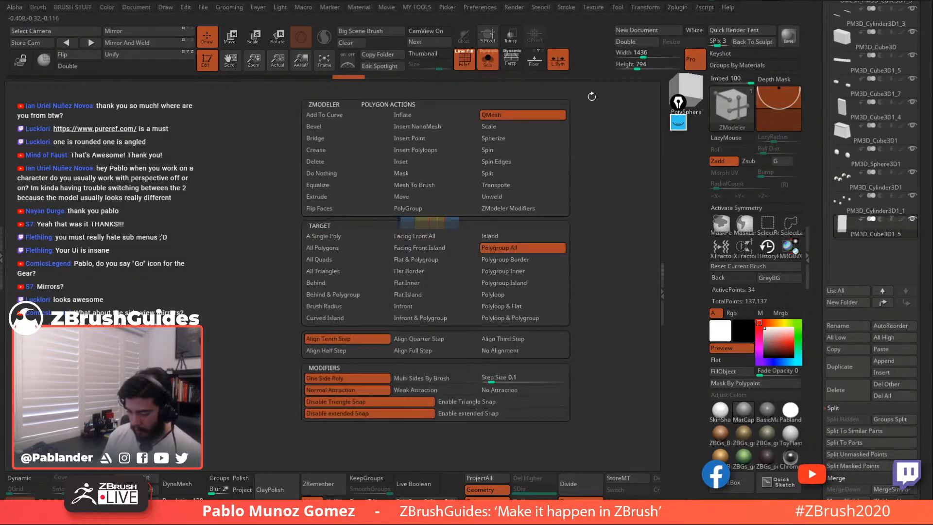
drag(544, 142, 556, 158)
drag(434, 219, 444, 230)
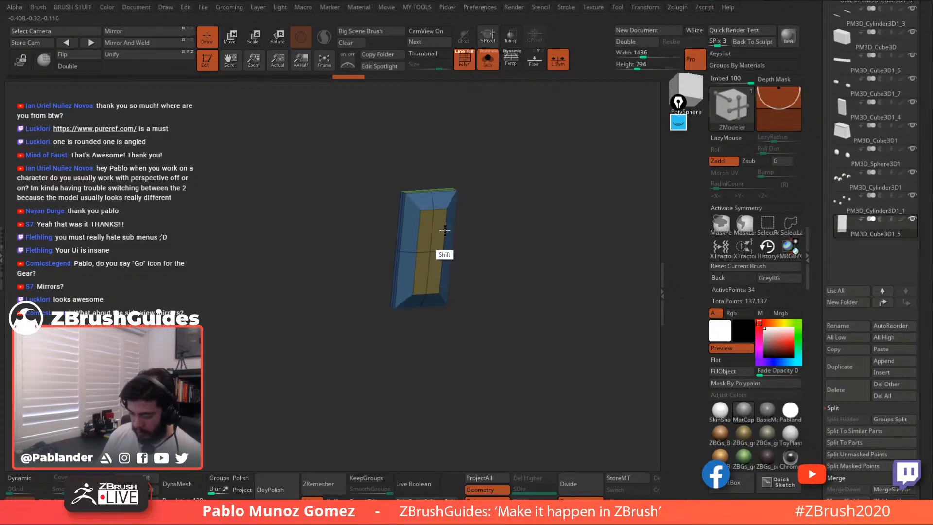
drag(489, 192, 565, 222)
Inset the back face of the mirror slab as one region, leaving a narrow border
mouse_move(443, 212)
alt+mouse_down()
mouse_move(397, 253)
mouse_move(413, 278)
alt+mouse_up()
key(space)
click(436, 161)
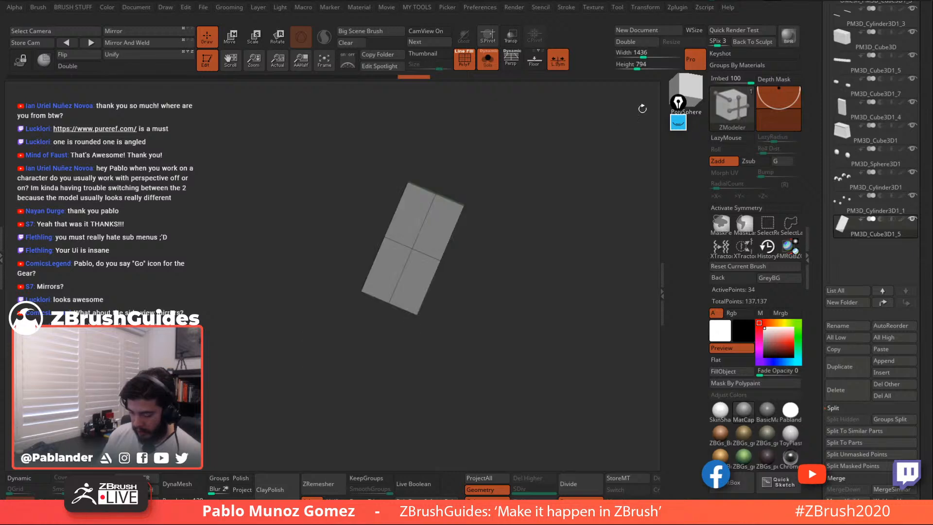
drag(441, 216, 439, 222)
Push the inset back panel into the mirror with the QMesh polygon action to recess the glass area
key(space)
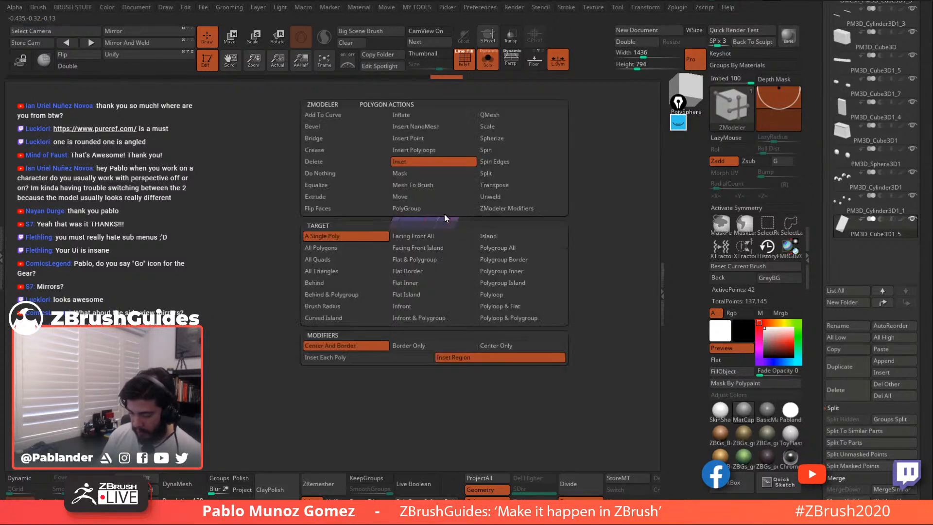
click(527, 118)
drag(511, 172, 512, 209)
drag(442, 213, 440, 218)
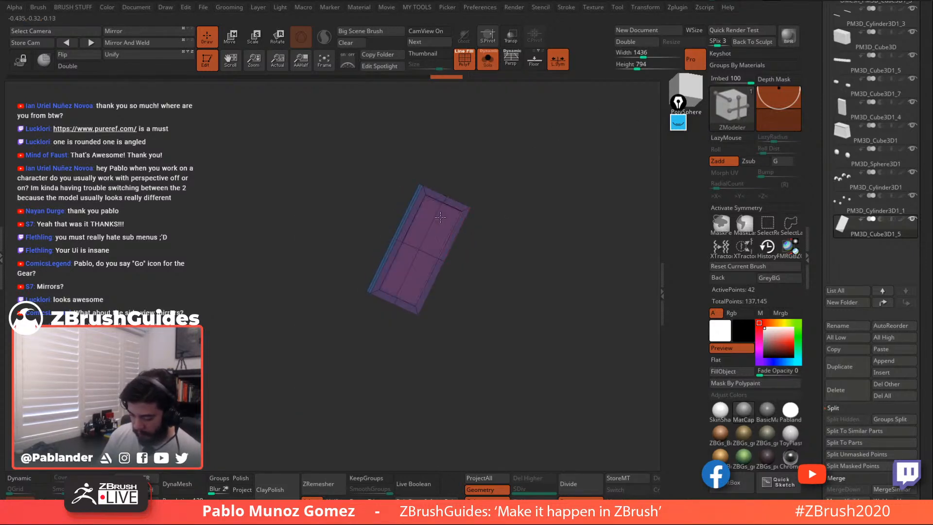
Draw a straight diagonal stem with the CurveTube brush from the centre of the mirror housing's outer face and update it to a thinner tube
drag(506, 235, 548, 224)
click(727, 106)
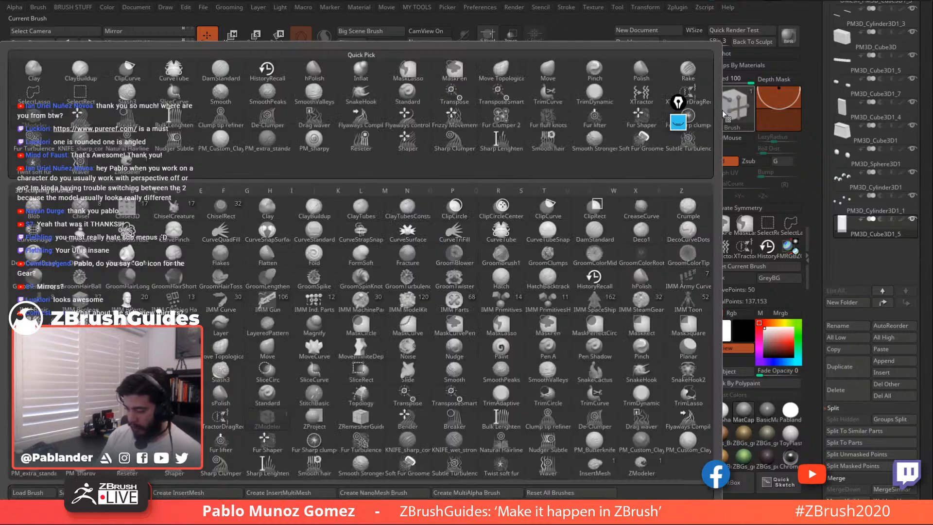
click(503, 231)
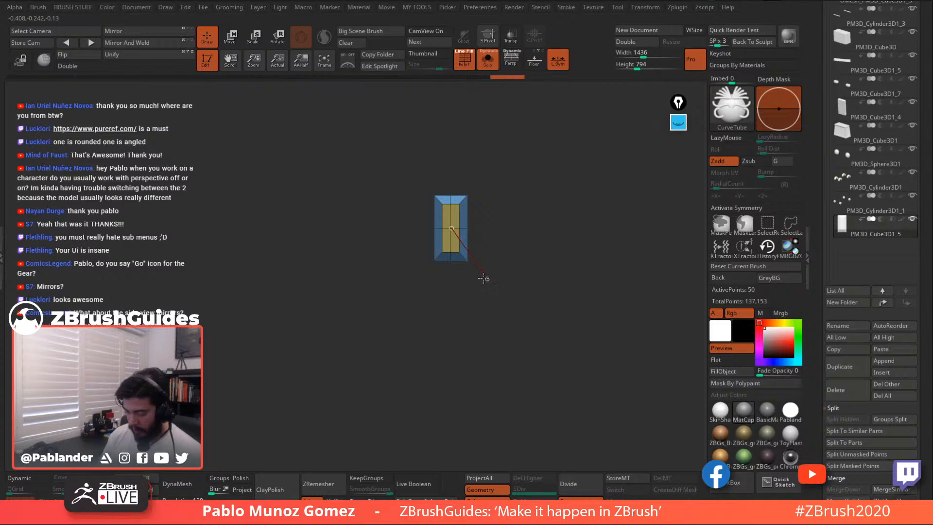
drag(474, 278, 501, 277)
drag(501, 281, 501, 281)
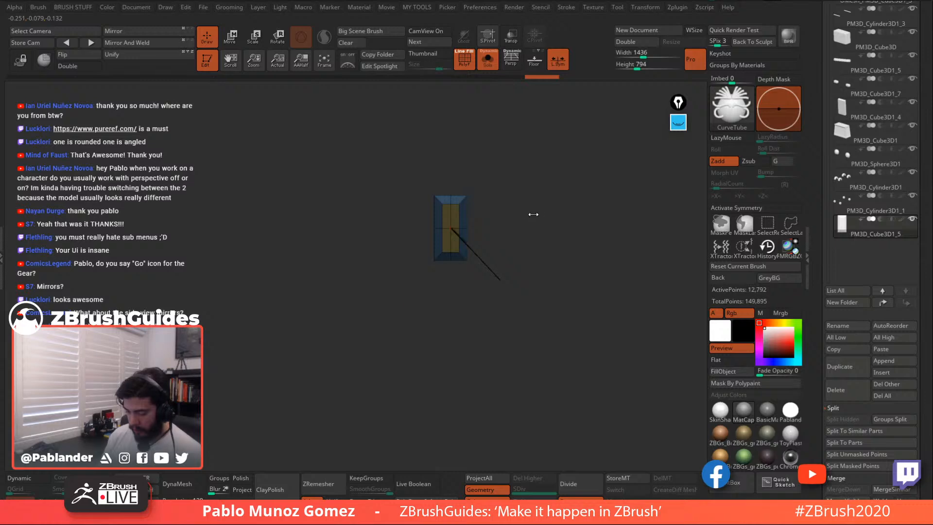
key(space)
drag(533, 215, 536, 215)
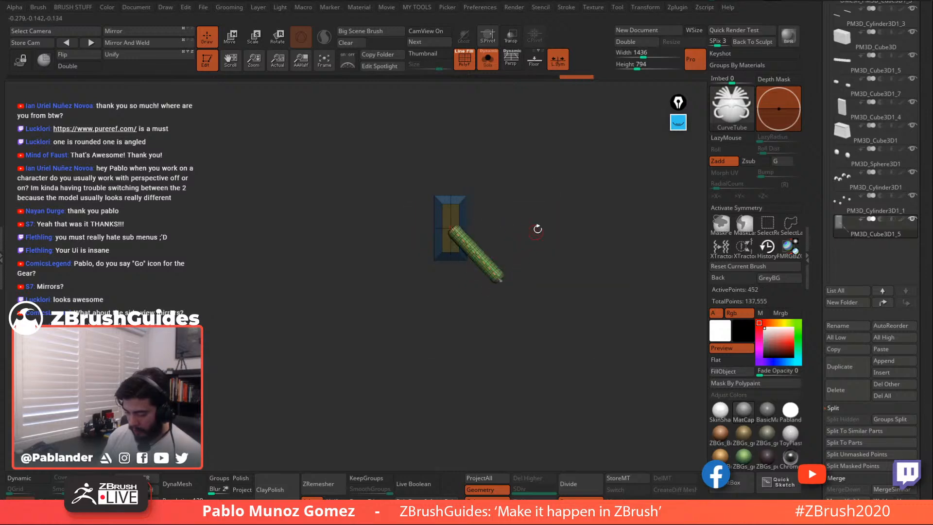
key(space)
click(482, 253)
drag(534, 213, 562, 225)
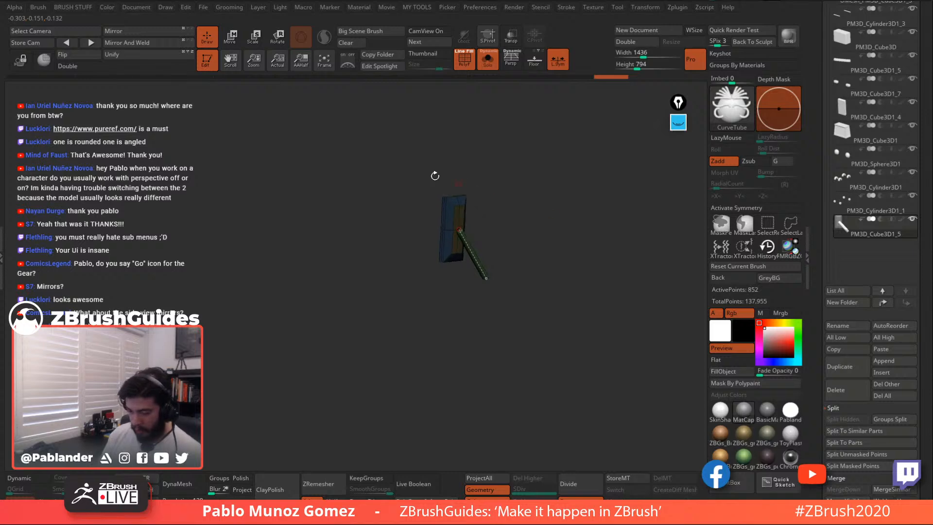
alt+drag(495, 171, 508, 198)
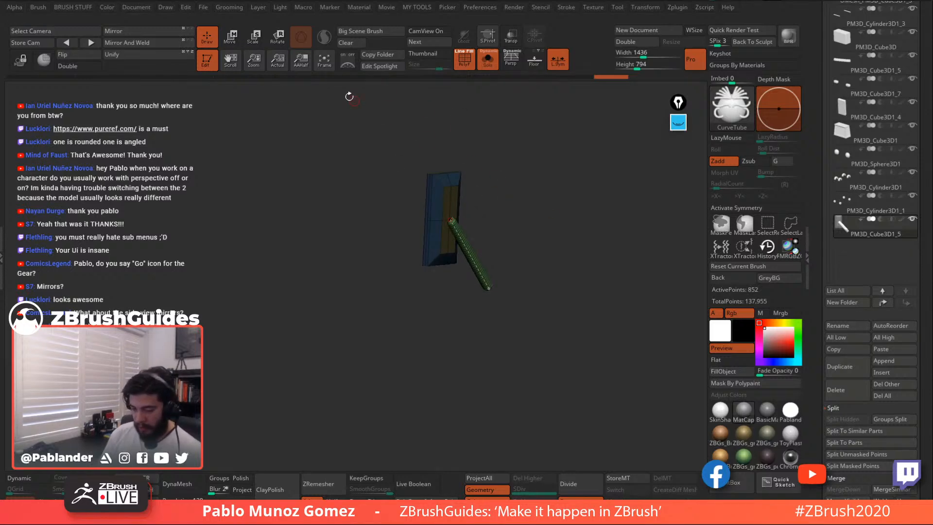
Release the stem from its curve and rotate it slightly so it angles away from the mirror housing
click(237, 45)
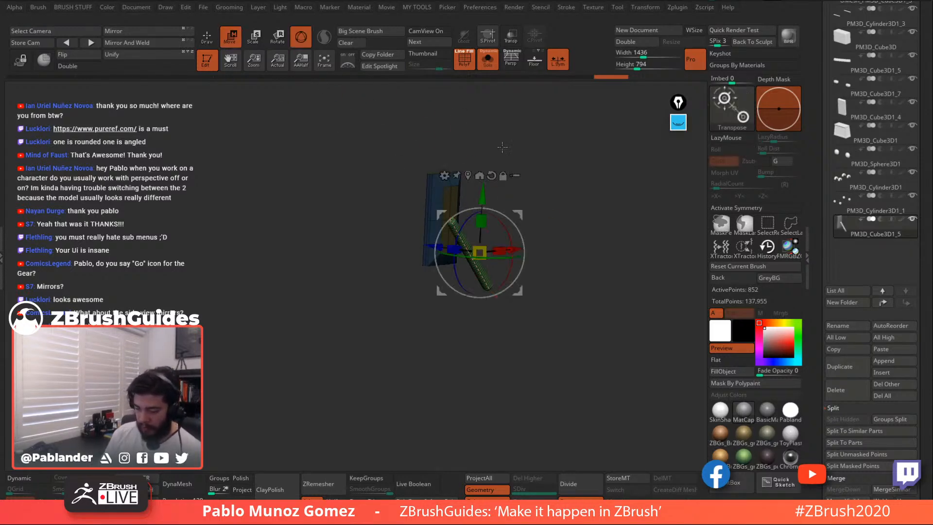
click(207, 37)
click(439, 177)
click(230, 38)
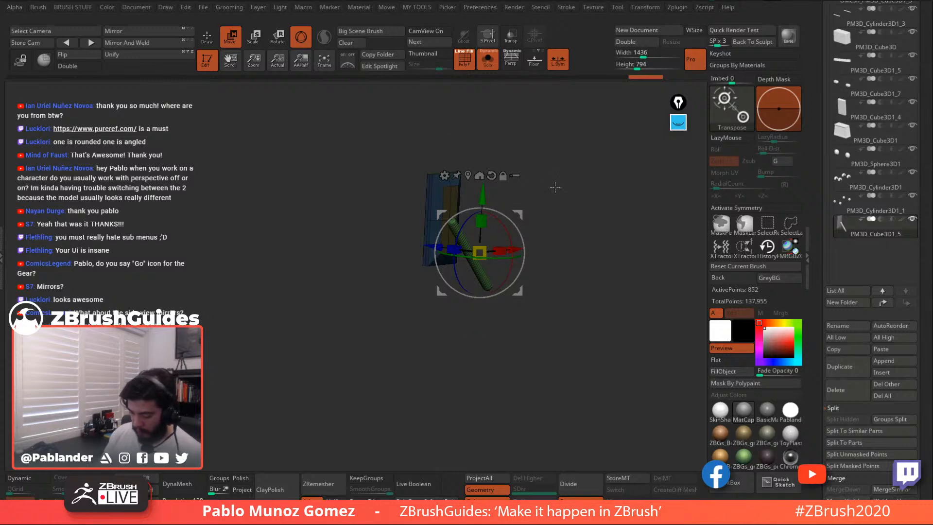
drag(558, 183, 559, 282)
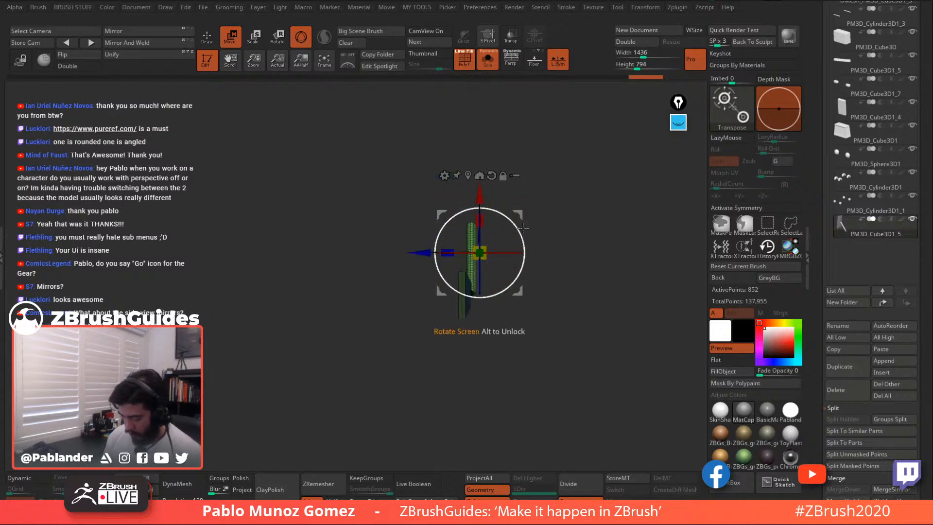
mouse_move(522, 228)
mouse_down()
mouse_move(526, 238)
mouse_move(526, 219)
mouse_move(490, 169)
mouse_up()
click(214, 40)
key(w)
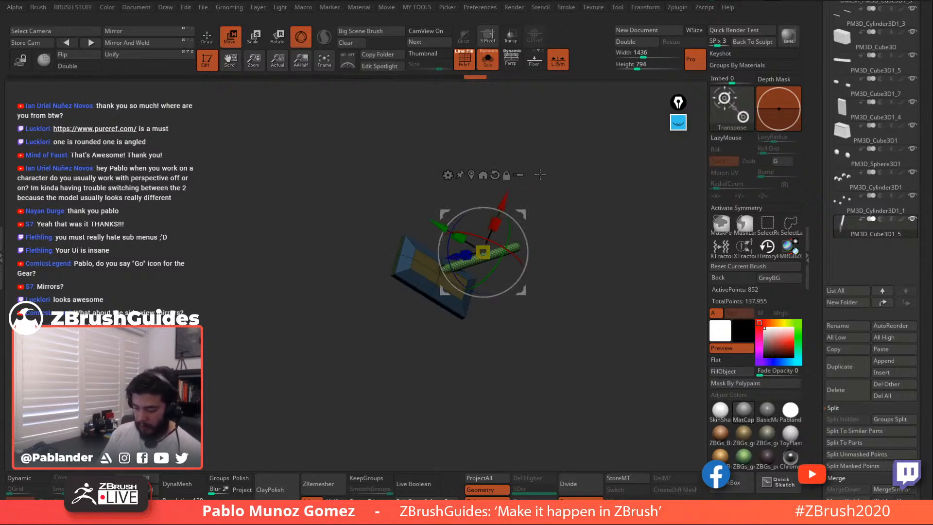
key(q)
mouse_move(454, 212)
mouse_down()
mouse_move(554, 267)
mouse_move(554, 241)
mouse_move(589, 220)
mouse_move(548, 250)
mouse_move(583, 243)
mouse_move(561, 271)
mouse_up()
drag(574, 227, 542, 222)
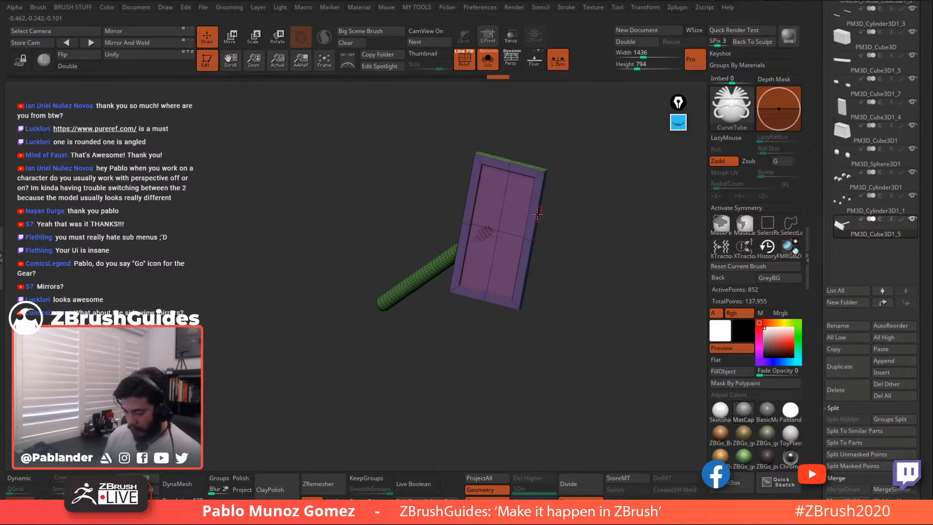
Isolate and mask the stem, and show the whole mirror again ready for moving the unmasked housing
ctrl+shift+click(429, 267)
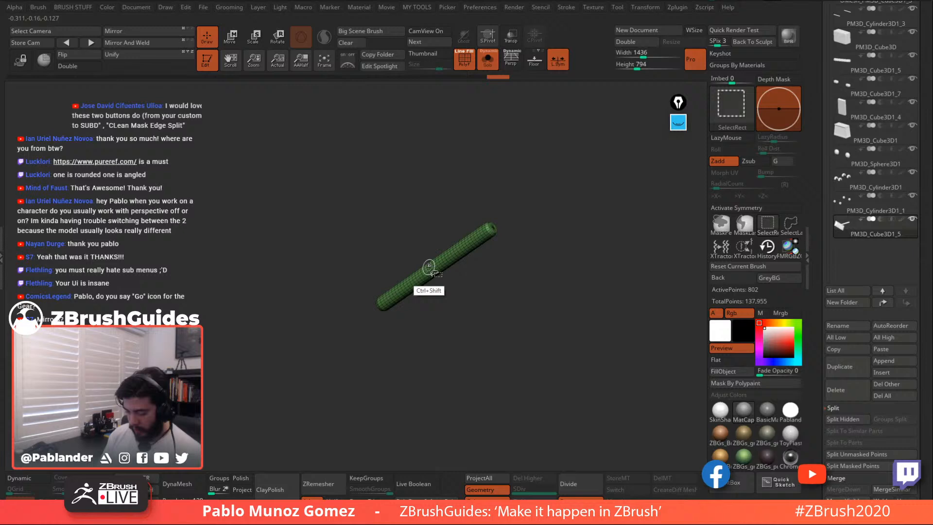
ctrl+click(439, 327)
ctrl+click(449, 342)
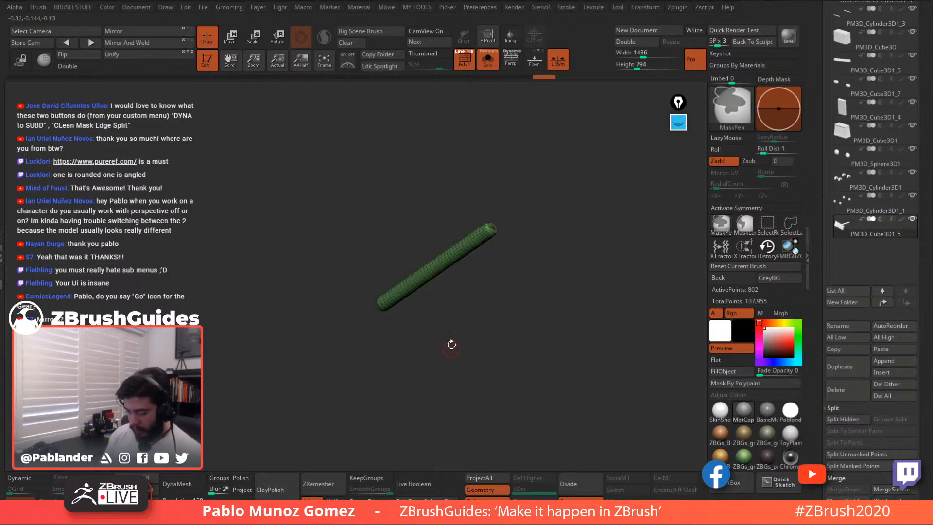
ctrl+click(452, 339)
ctrl+shift+click(452, 339)
key(w)
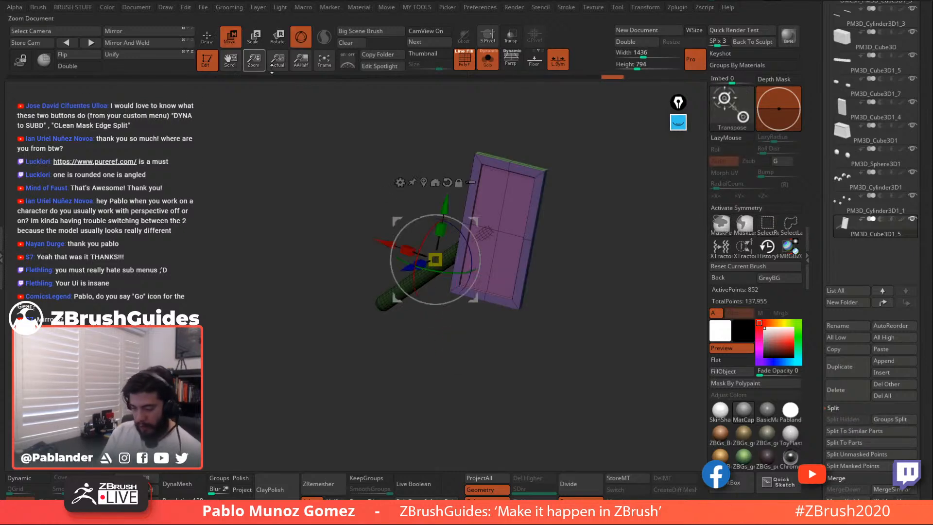
Move the unmasked mirror housing along Z so the stem meets its outer face without piercing the glass, and clear the mask
click(425, 182)
drag(445, 266, 444, 265)
right_click(448, 260)
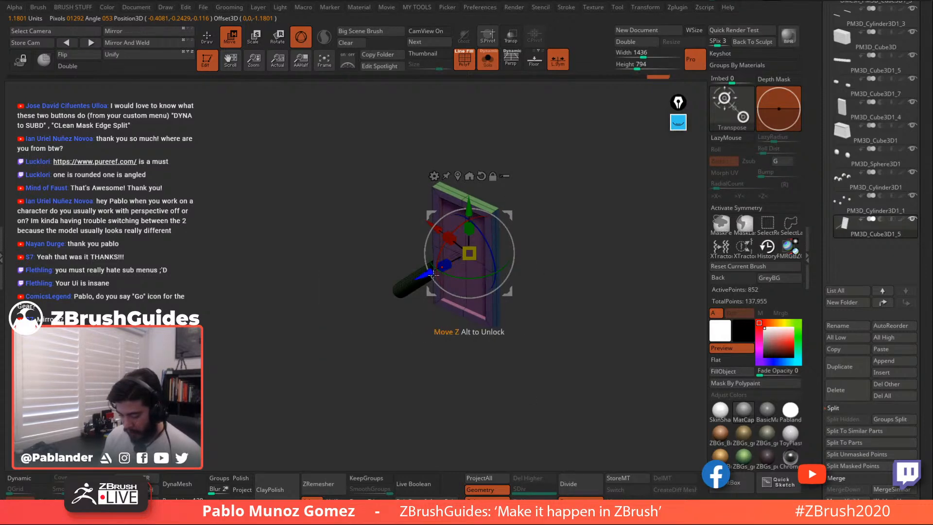
drag(527, 211, 551, 256)
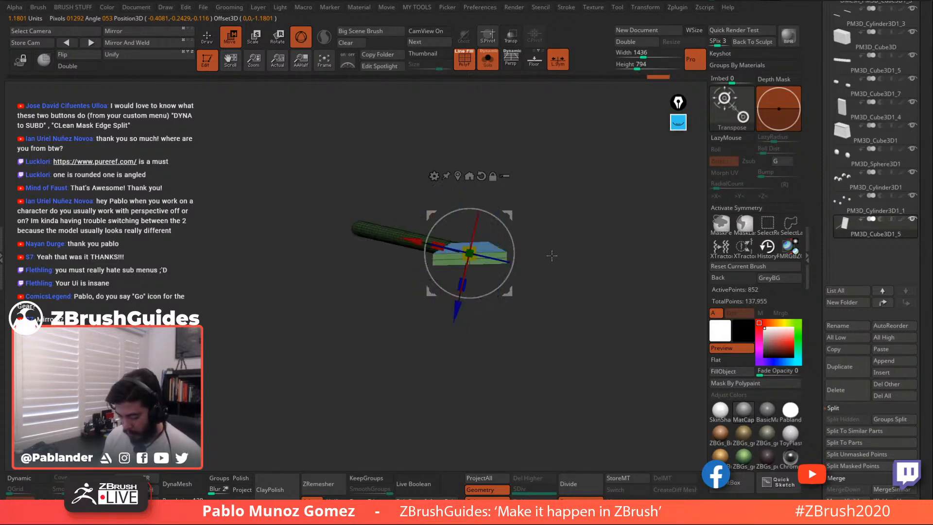
alt+click(481, 176)
drag(470, 199, 473, 218)
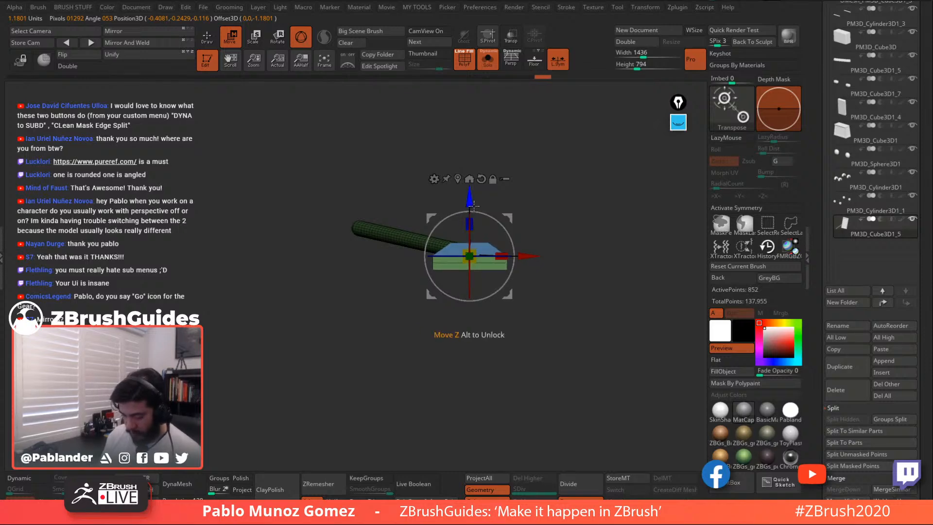
key(q)
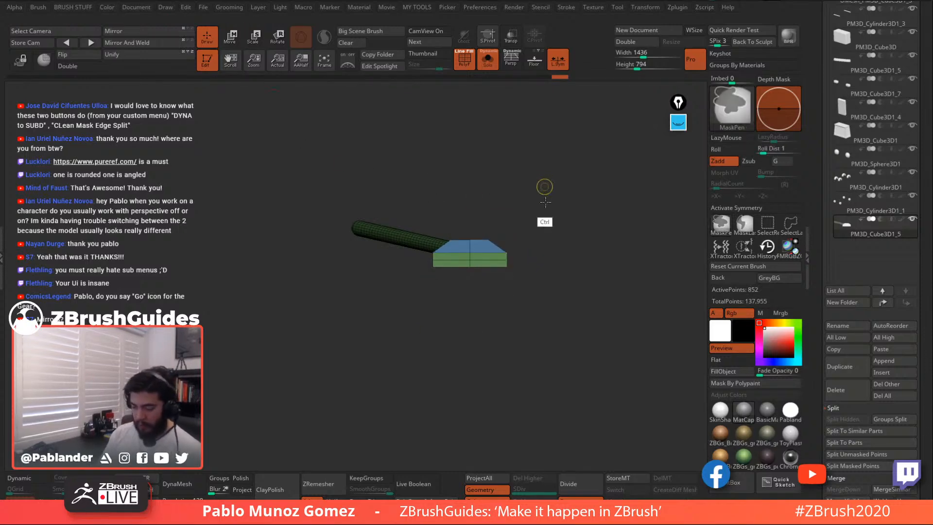
drag(544, 222, 542, 282)
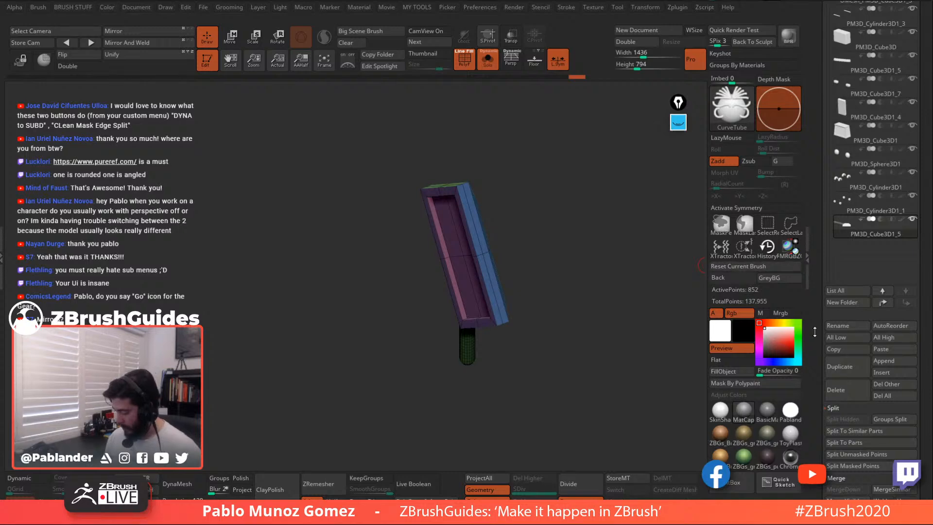
scroll(878, 272, down, 6)
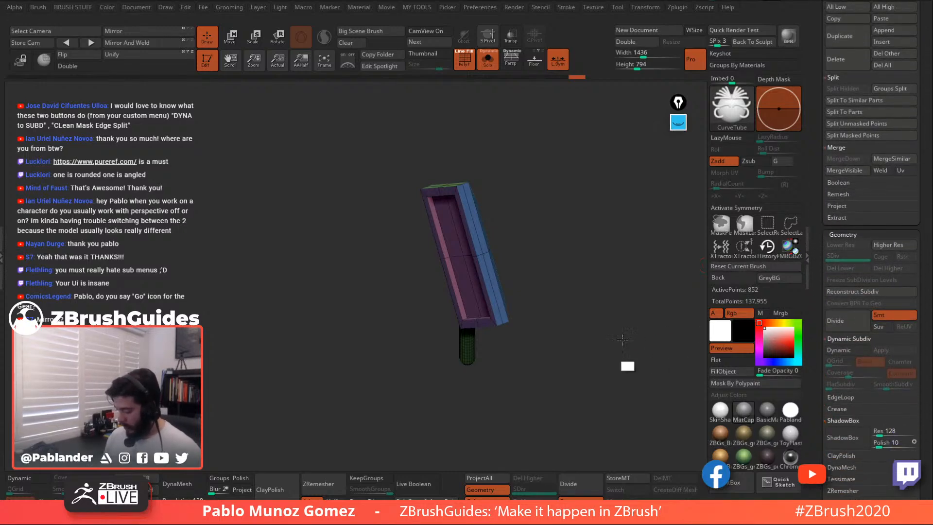
drag(625, 365, 649, 360)
Preview the mirror smoothed with Dynamic Subdiv and without the polyframe, and turn the subdivision off again
click(848, 350)
drag(599, 300, 574, 255)
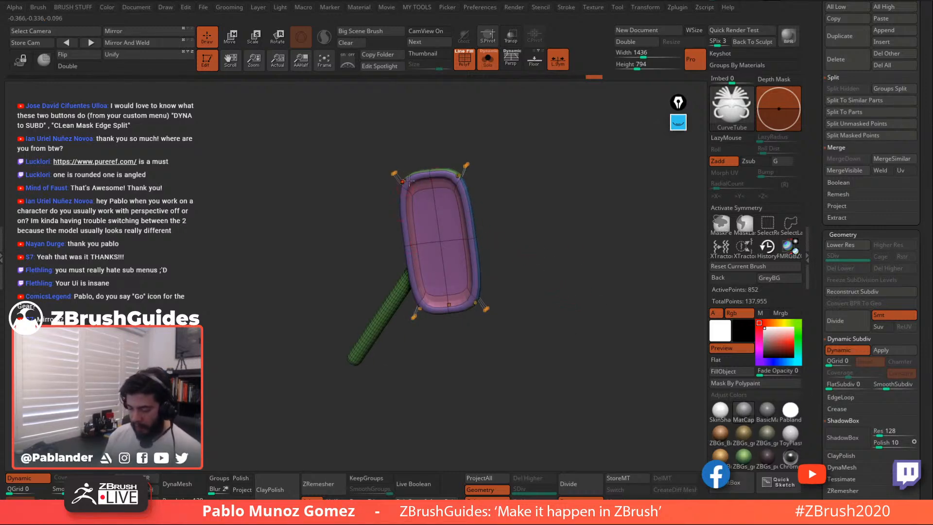
click(470, 63)
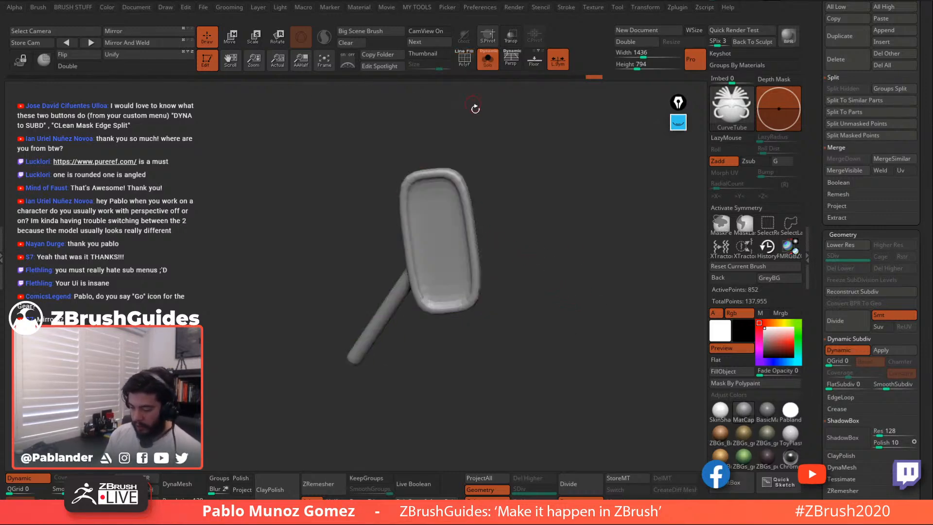
click(838, 350)
drag(583, 273, 529, 194)
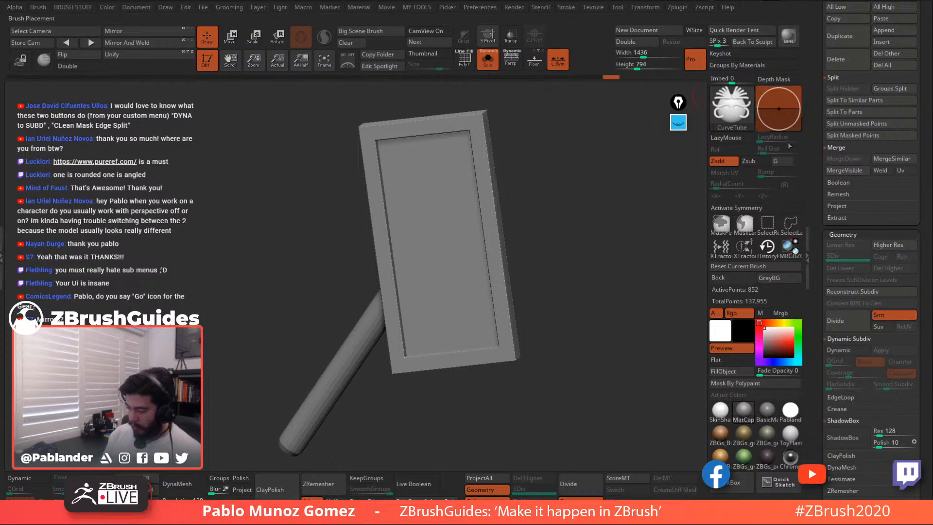
Crease the edges along one long side of the recessed glass panel with the ZModeler Crease edge action on single edges
click(466, 61)
drag(496, 114, 536, 134)
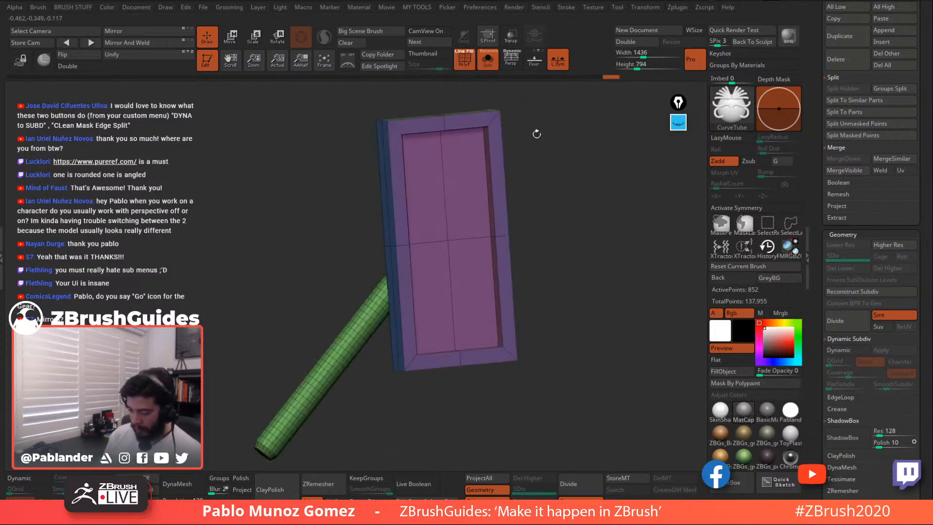
key(b)
key(z)
key(m)
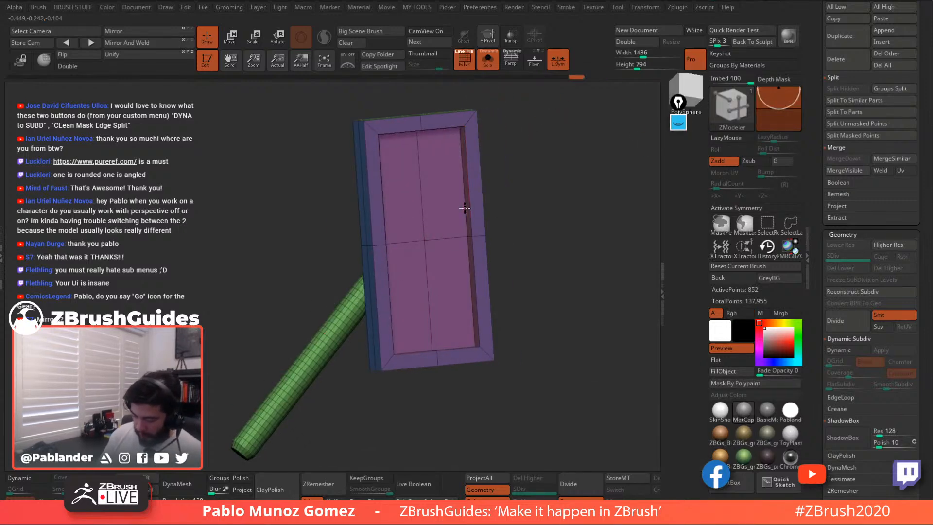
key(space)
click(360, 276)
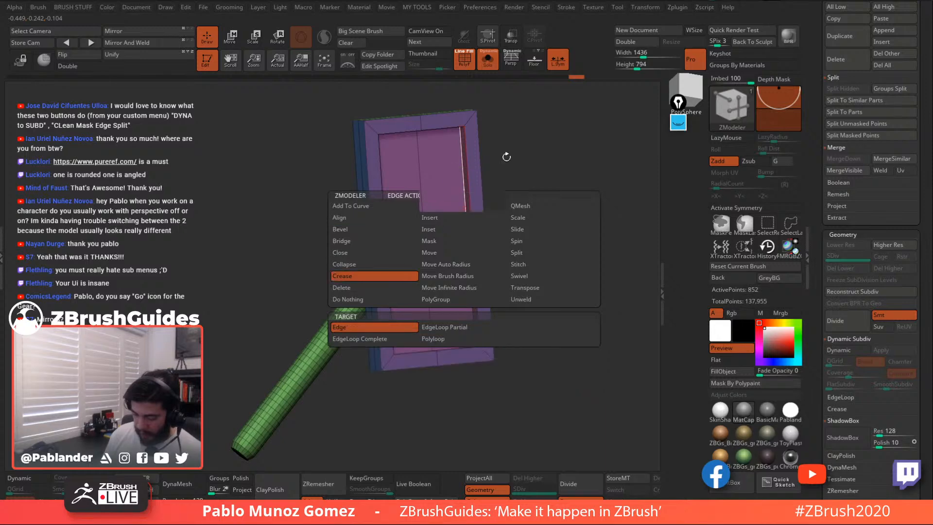
click(461, 190)
click(468, 274)
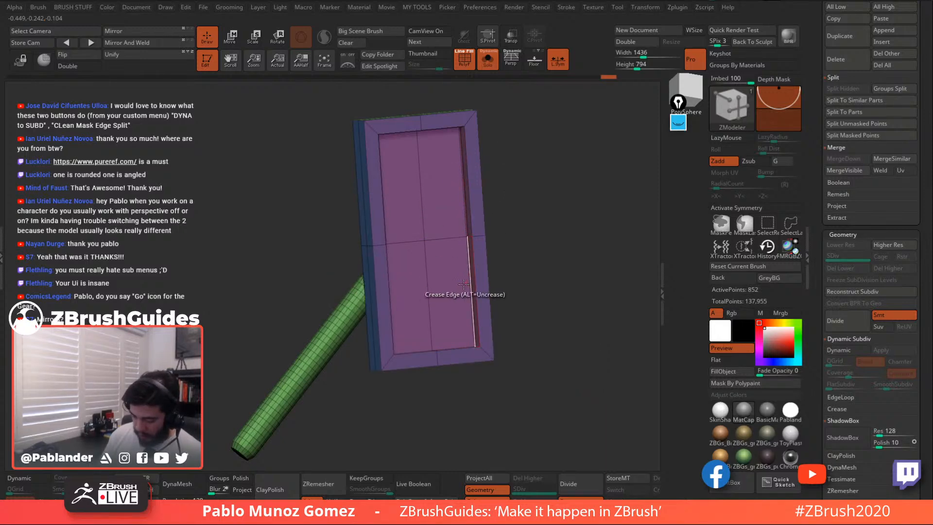
Crease the remaining edges around the recessed glass panel, including the short ends and the other long side
key(ctrl+z)
key(ctrl+z)
key(ctrl+z)
key(ctrl+z)
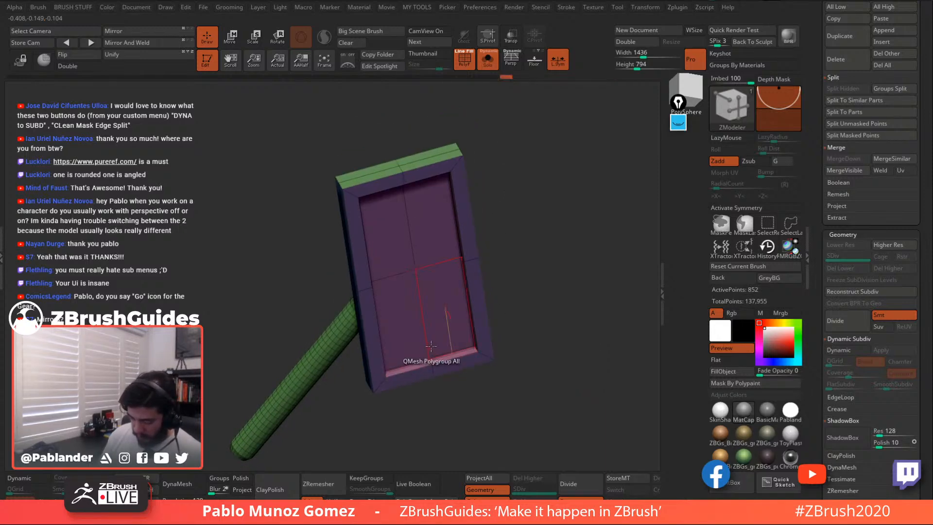
right_drag(472, 284, 395, 304)
click(349, 312)
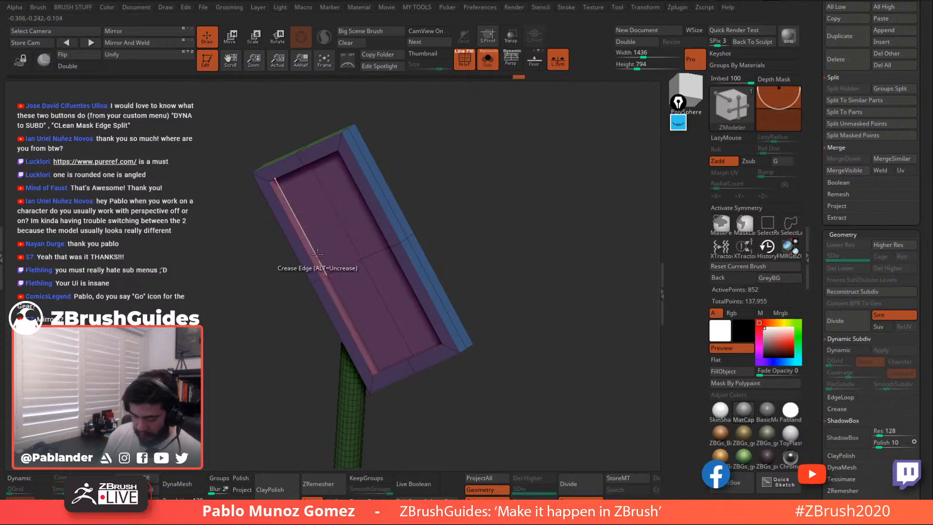
right_drag(321, 226, 312, 155)
click(305, 201)
Hide the polyframe, switch to the Move brush and turn on Dynamic Subdiv for the creased mirror
mouse_move(432, 136)
right_down()
mouse_move(487, 180)
mouse_move(478, 209)
mouse_move(483, 194)
mouse_move(496, 200)
mouse_move(516, 232)
right_up()
mouse_move(516, 232)
ctrl+right_down()
mouse_move(483, 104)
mouse_move(471, 215)
ctrl+right_up()
key(shift+f)
key(b)
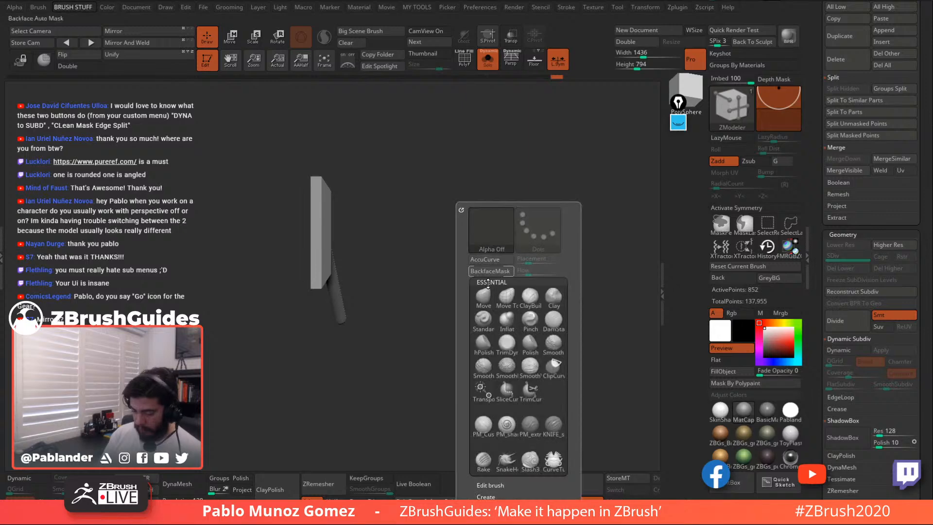
key(m)
key(v)
right_drag(490, 159, 533, 204)
click(851, 354)
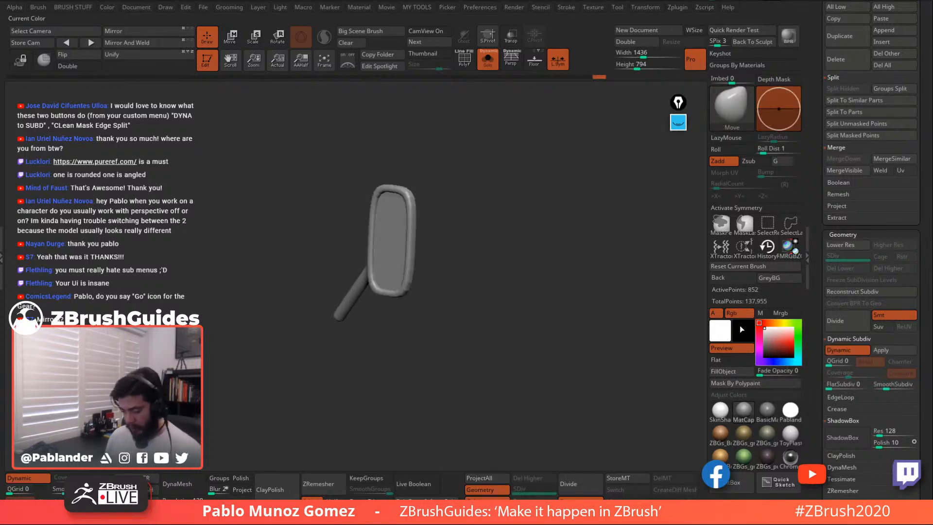
Set the mirror's SmoothSubdiv level to 3 in the dynamic subdivision settings
alt+right_drag(511, 291, 599, 312)
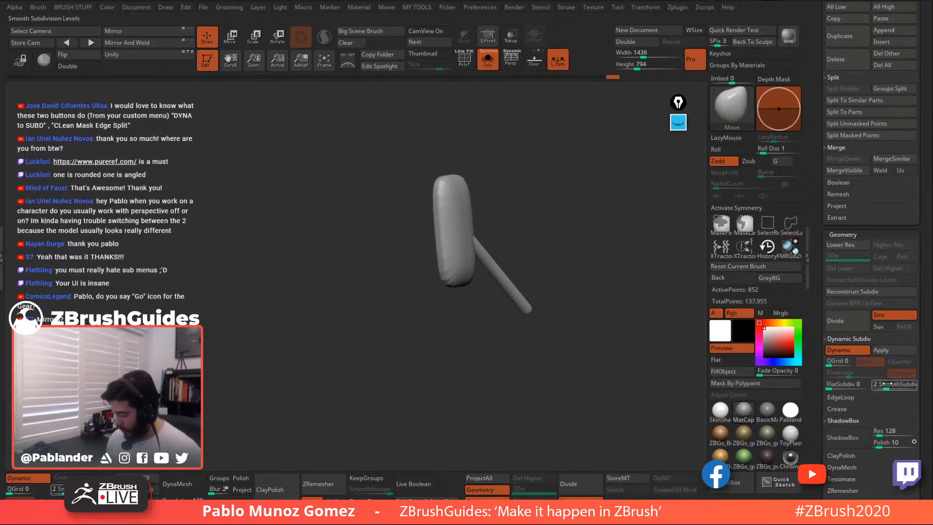
drag(889, 388, 900, 393)
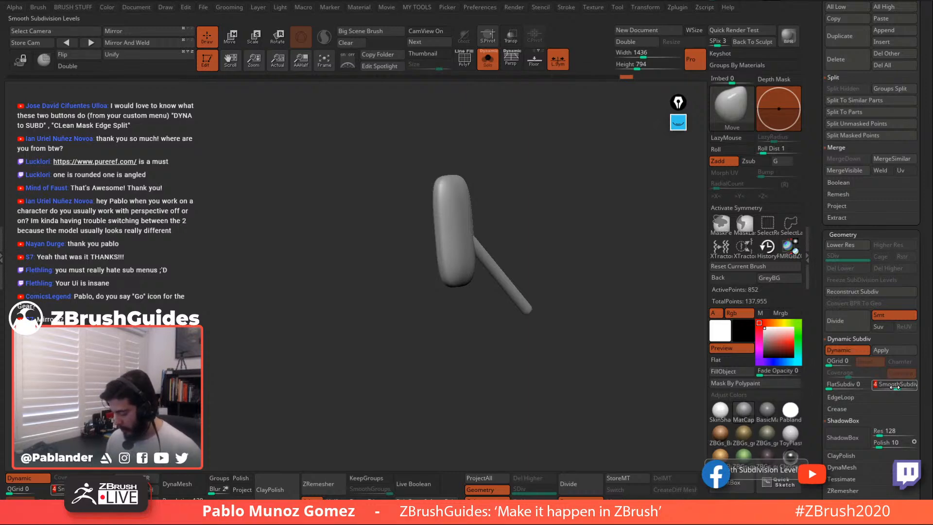
click(893, 389)
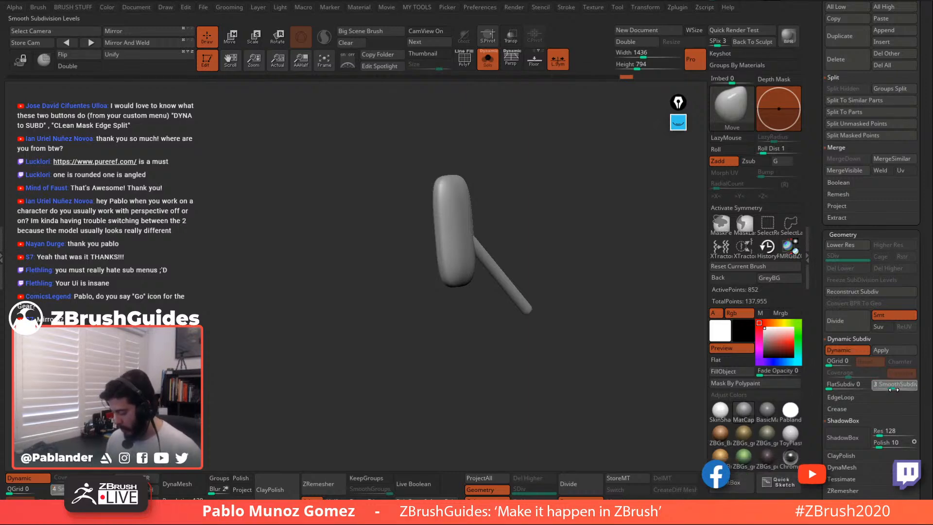
alt+drag(622, 367, 561, 344)
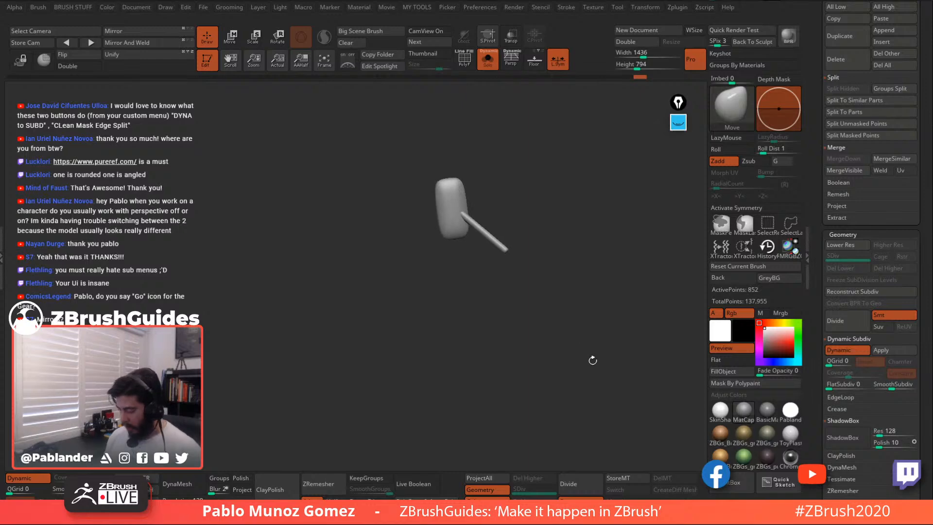
Apply the mirror's dynamic subdivision as real geometry and delete its lower subdivision levels
click(893, 348)
click(855, 280)
drag(554, 313, 531, 268)
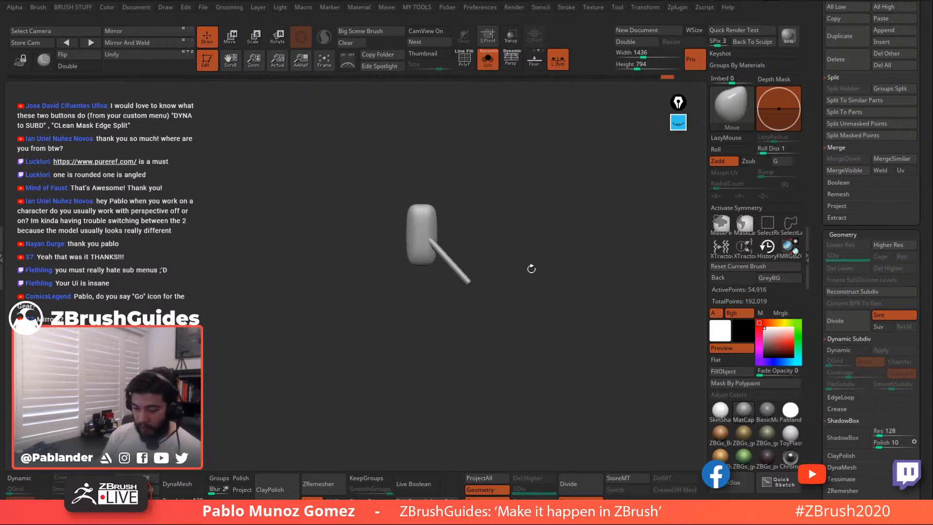
Turn off Solo to show the whole truck and scale the side mirror down to about 0.87 with the gizmo
click(488, 59)
mouse_move(530, 211)
mouse_down()
mouse_move(511, 187)
mouse_move(476, 209)
mouse_up()
key(w)
drag(527, 187, 491, 193)
drag(443, 245, 441, 244)
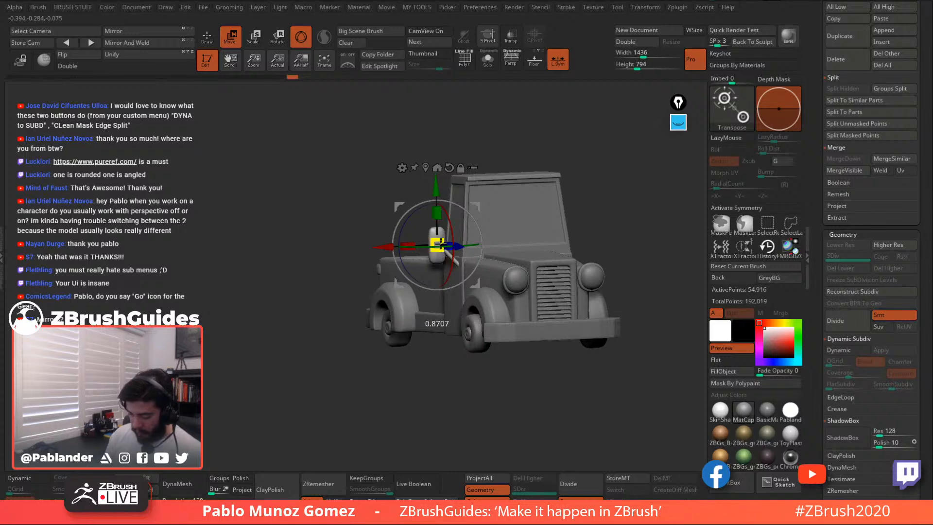
Move and rotate the side mirror so its stem meets the side of the cab beside the windshield
drag(481, 200, 487, 193)
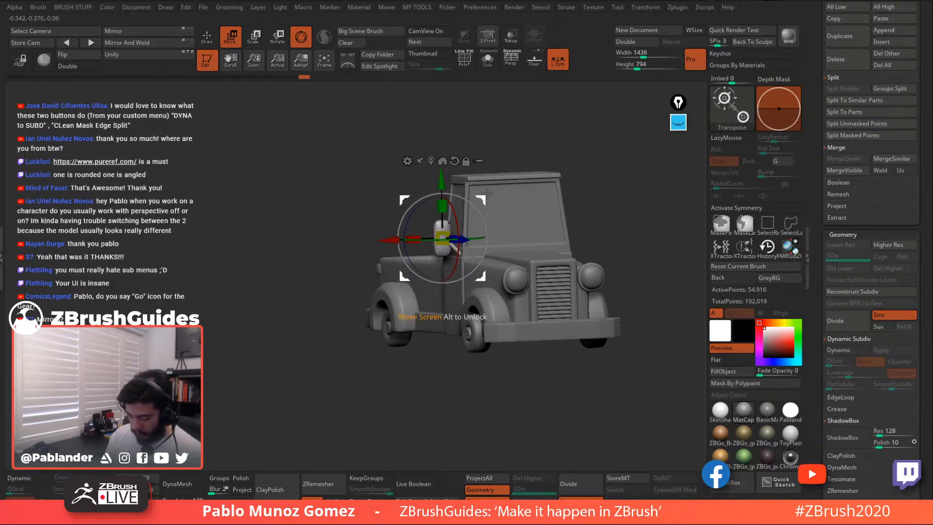
drag(601, 127, 567, 137)
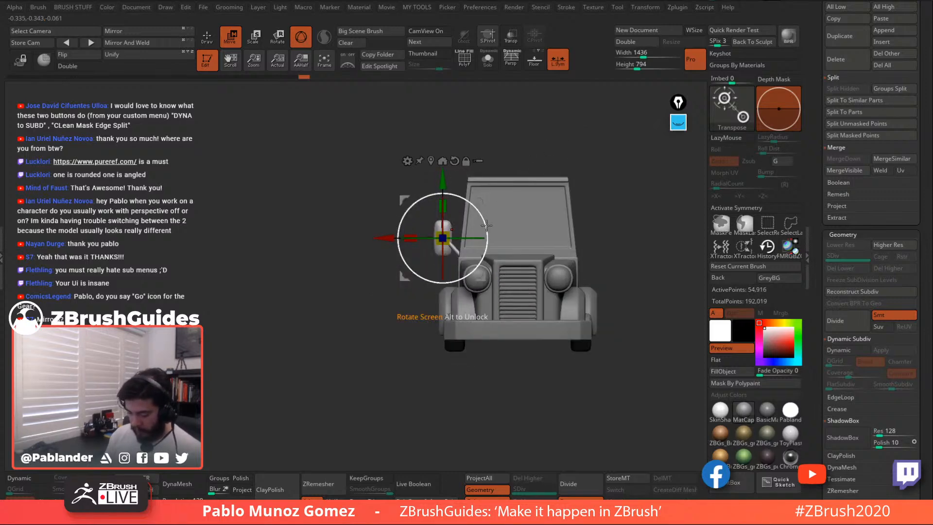
drag(486, 226, 482, 203)
drag(516, 155, 538, 264)
drag(489, 238, 489, 252)
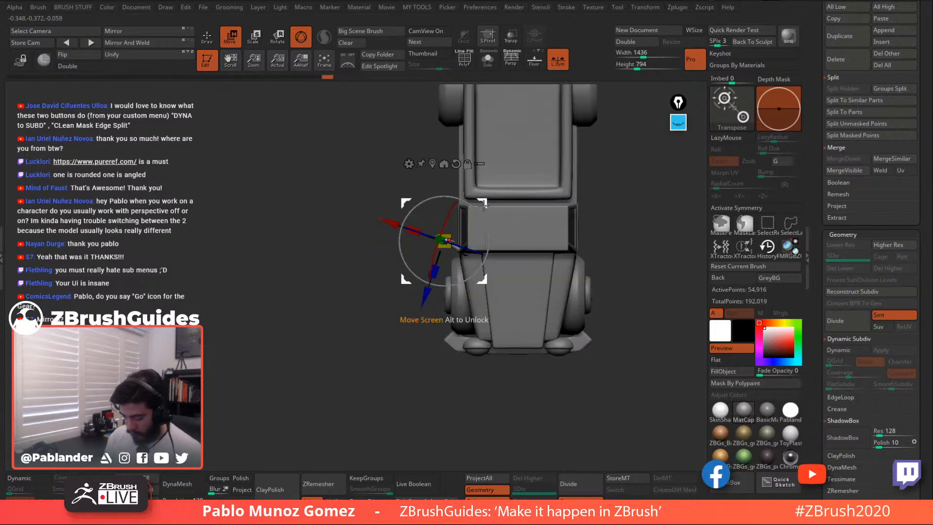
drag(484, 205, 484, 200)
right_drag(487, 205, 498, 162)
Turn off local symmetry and use Mirror And Weld to copy the side mirror to the opposite side of the cab
click(126, 45)
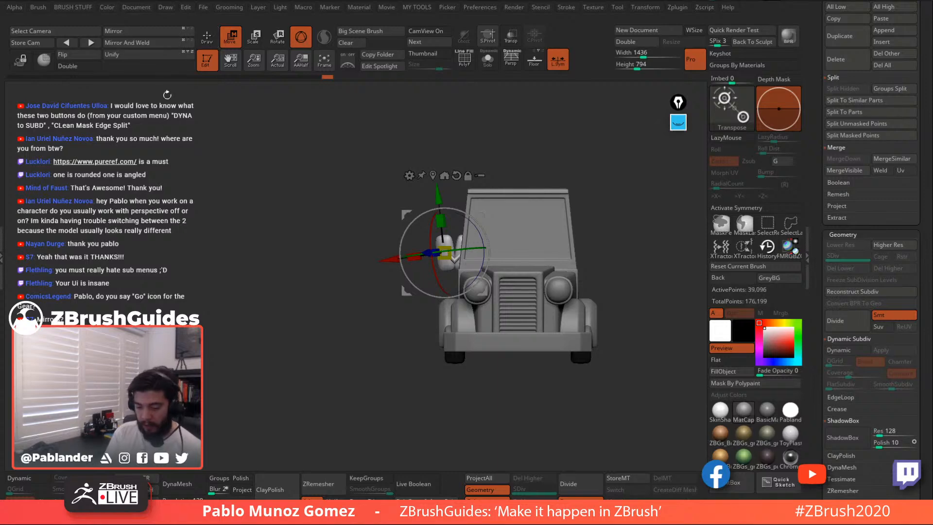
key(ctrl+z)
click(558, 59)
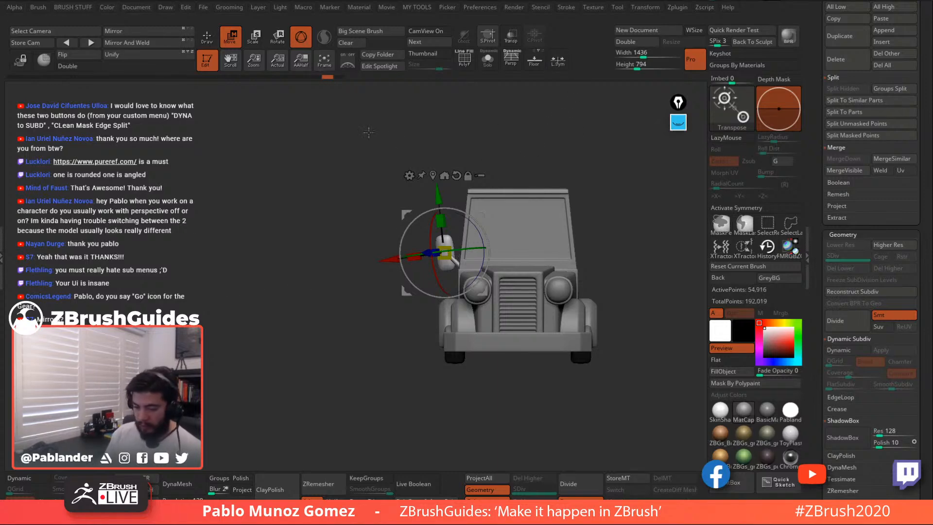
click(160, 42)
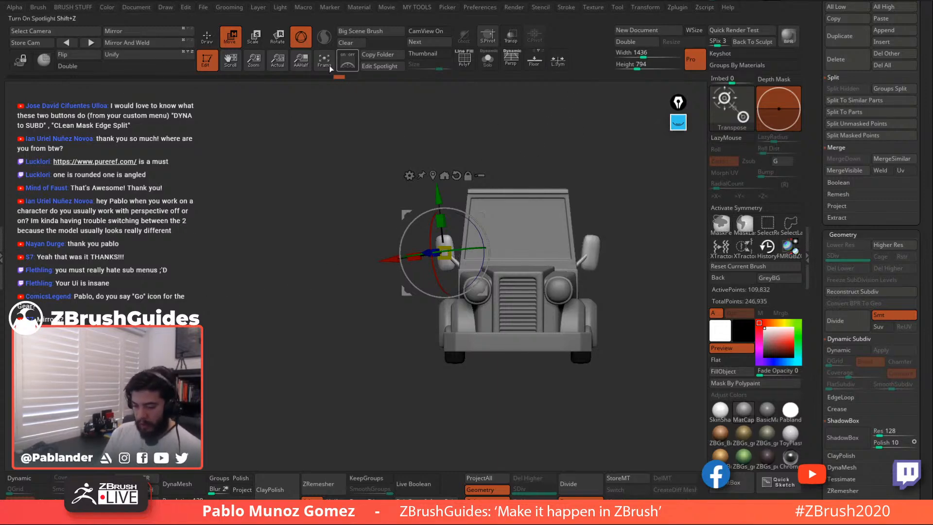
key(q)
mouse_move(537, 282)
ctrl+right_down()
mouse_move(542, 214)
mouse_move(560, 222)
mouse_move(557, 286)
mouse_move(503, 229)
mouse_move(545, 241)
mouse_move(532, 275)
mouse_move(553, 345)
mouse_move(577, 324)
mouse_move(558, 337)
mouse_move(552, 326)
ctrl+right_up()
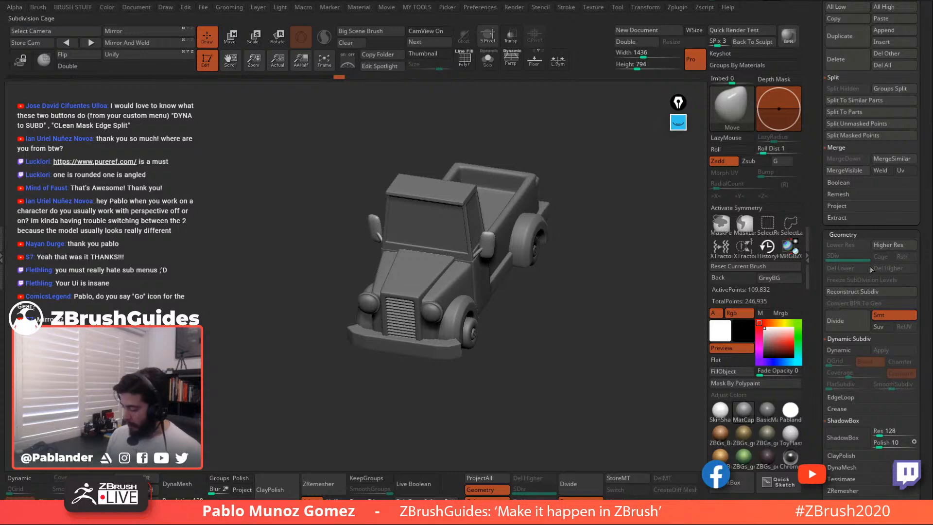
drag(820, 238, 820, 321)
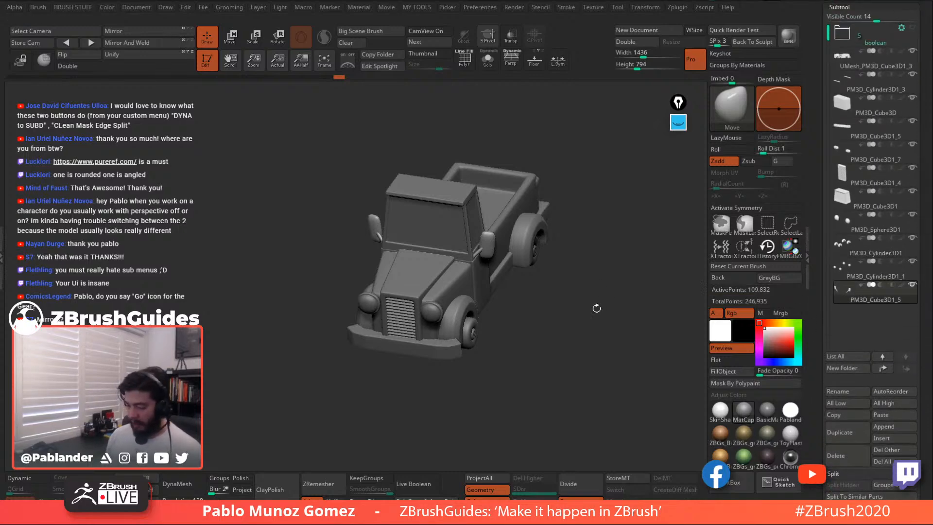
right_drag(596, 308, 584, 306)
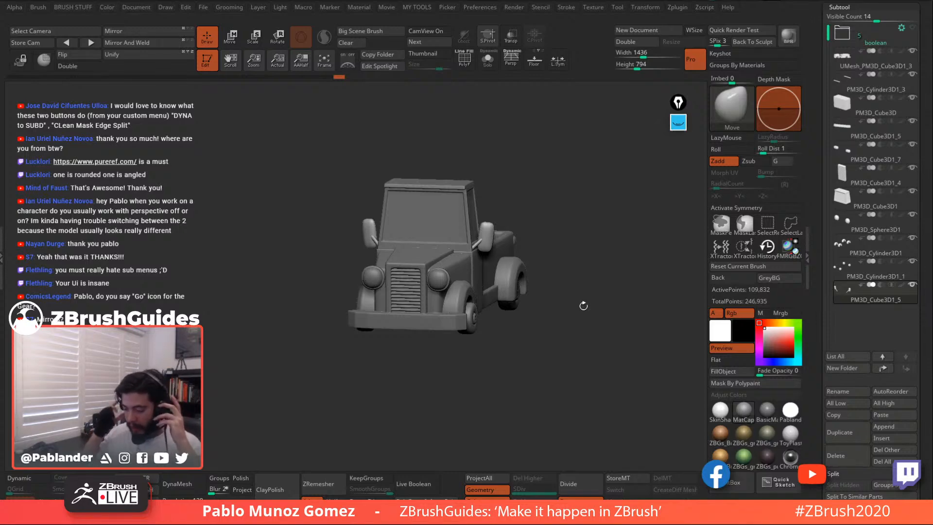
mouse_move(570, 307)
right_down()
mouse_move(570, 333)
mouse_move(565, 318)
right_up()
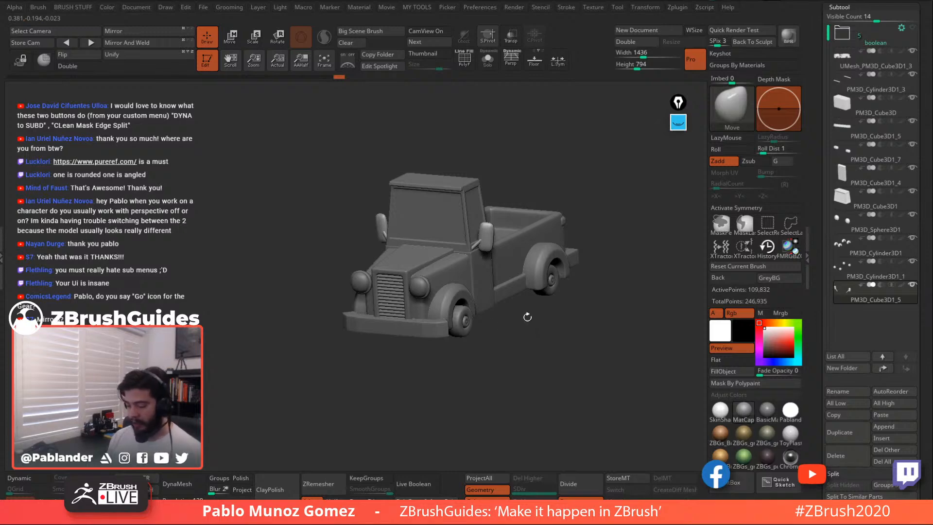
drag(527, 317, 527, 347)
mouse_move(586, 277)
mouse_down()
mouse_move(580, 313)
mouse_move(580, 287)
mouse_up()
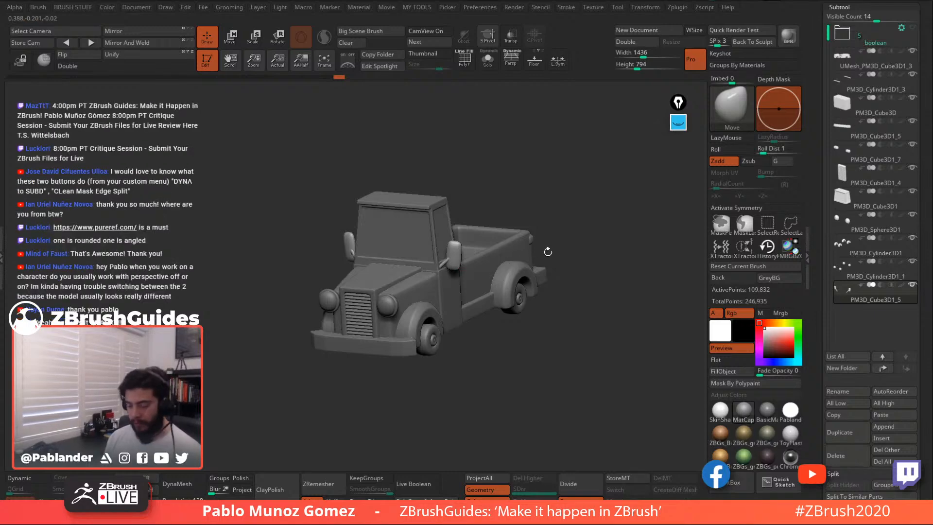
drag(587, 246, 583, 268)
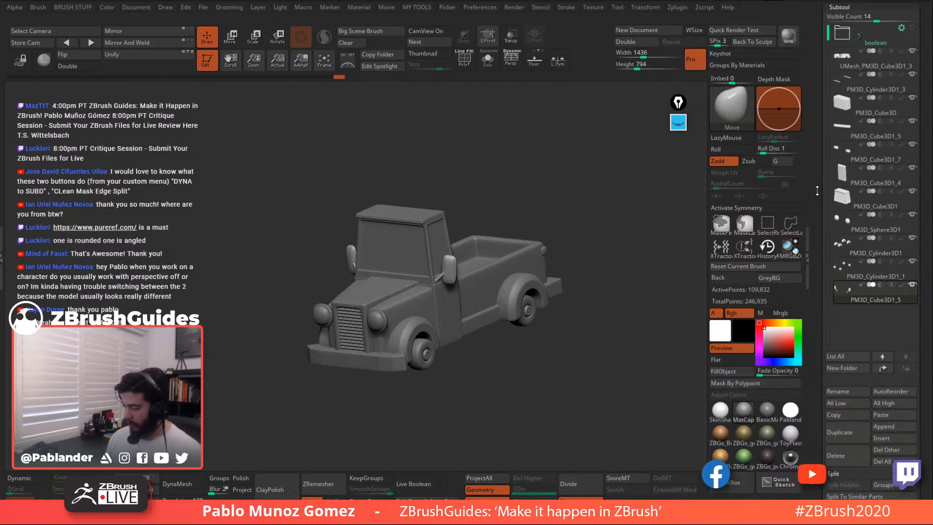
Merge all visible truck subtools into one with MergeVisible and make the merged tool active
drag(819, 195, 818, 197)
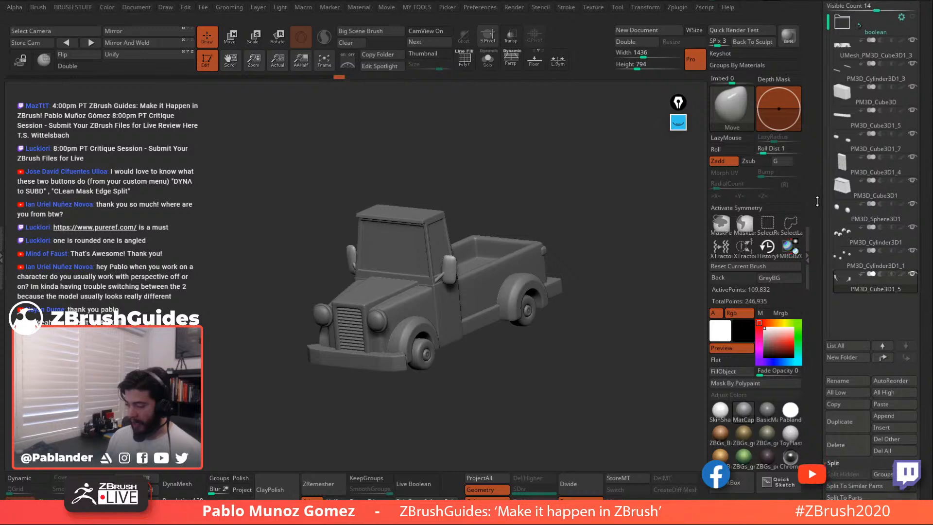
drag(919, 409, 917, 239)
drag(924, 280, 923, 262)
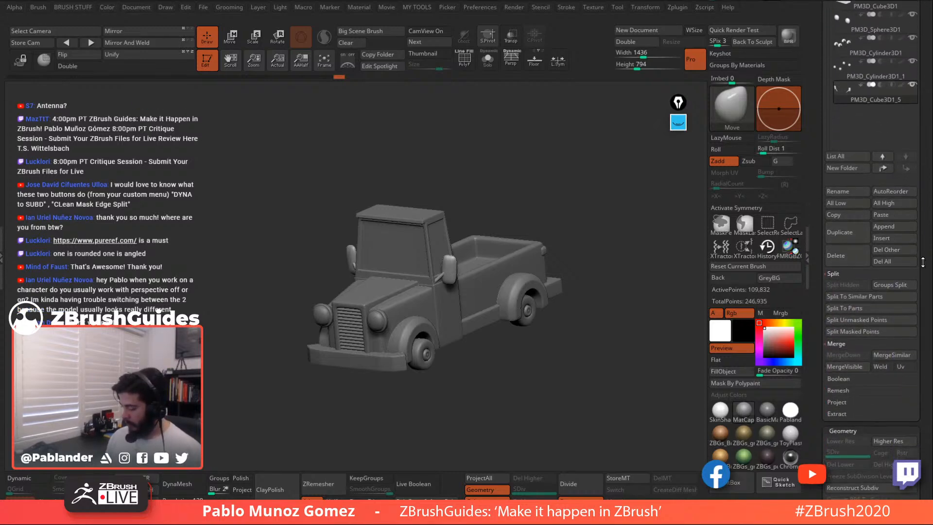
click(862, 363)
drag(824, 73, 826, 431)
click(837, 143)
Display the polygroup colors without wireframe lines and regenerate the merged truck's polygroups with Auto Groups
click(467, 62)
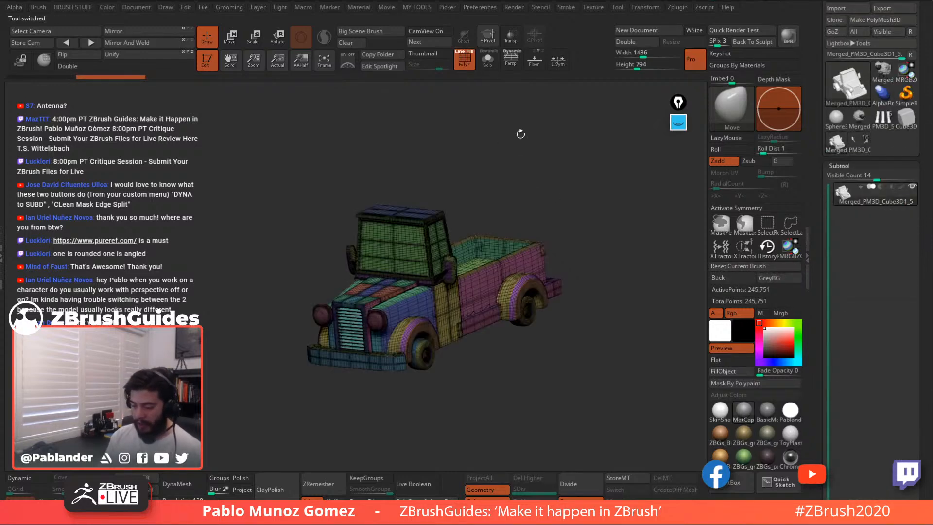
click(461, 52)
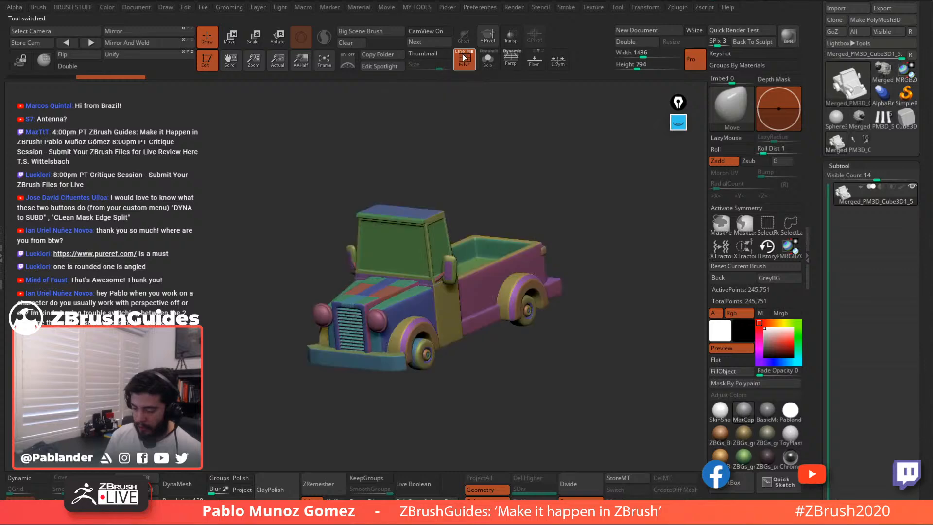
mouse_move(572, 154)
alt+mouse_down()
mouse_move(573, 170)
mouse_move(586, 146)
mouse_move(570, 170)
alt+mouse_up()
key(space)
click(577, 201)
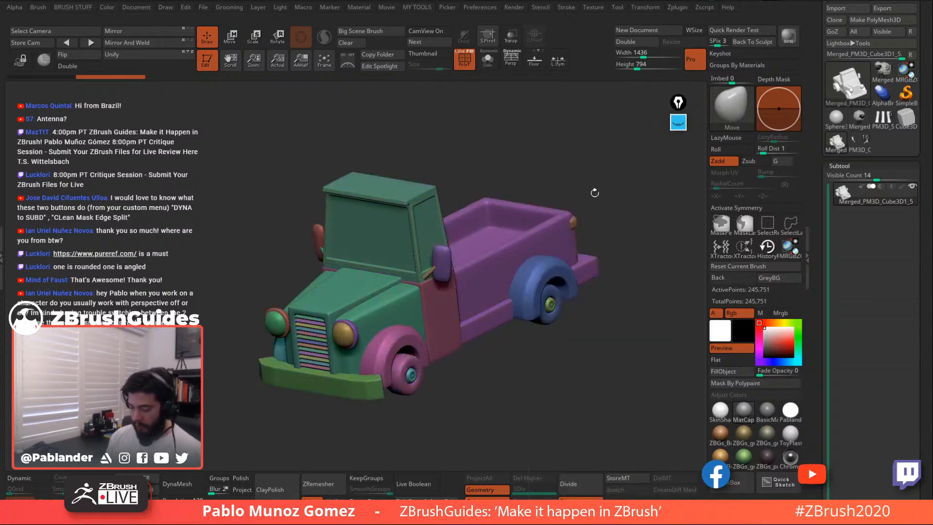
Isolate the truck's four tires by inverting the visibility and combine them into one polygroup with GroupVisible
drag(493, 389, 476, 369)
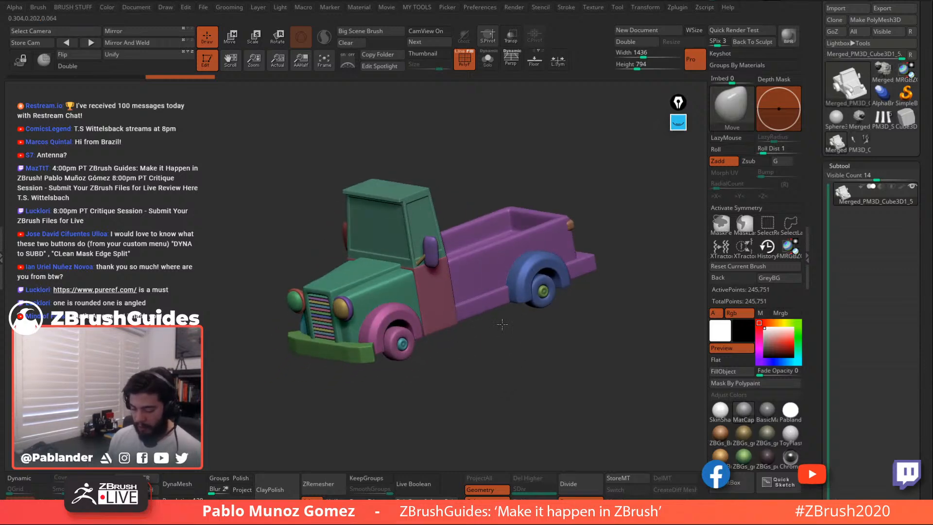
drag(502, 324, 510, 313)
key(b)
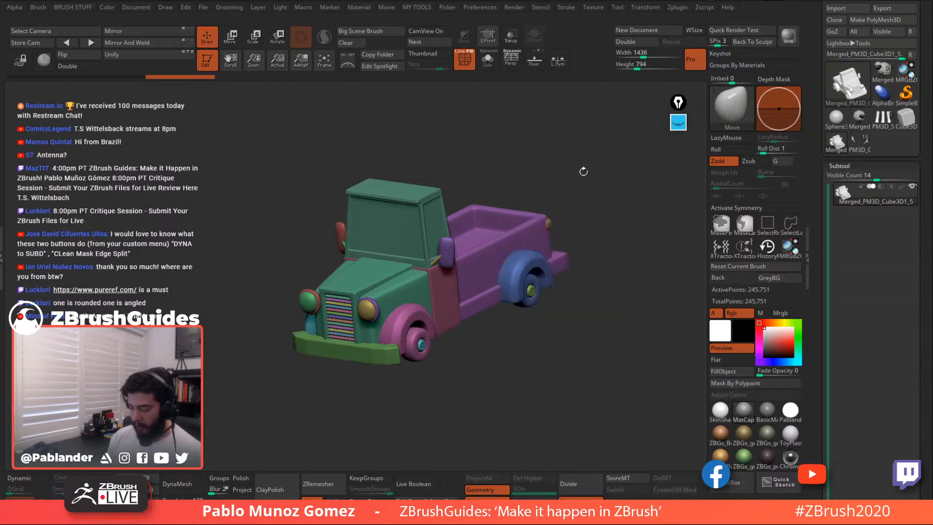
drag(509, 359, 422, 366)
key(ctrl+shift)
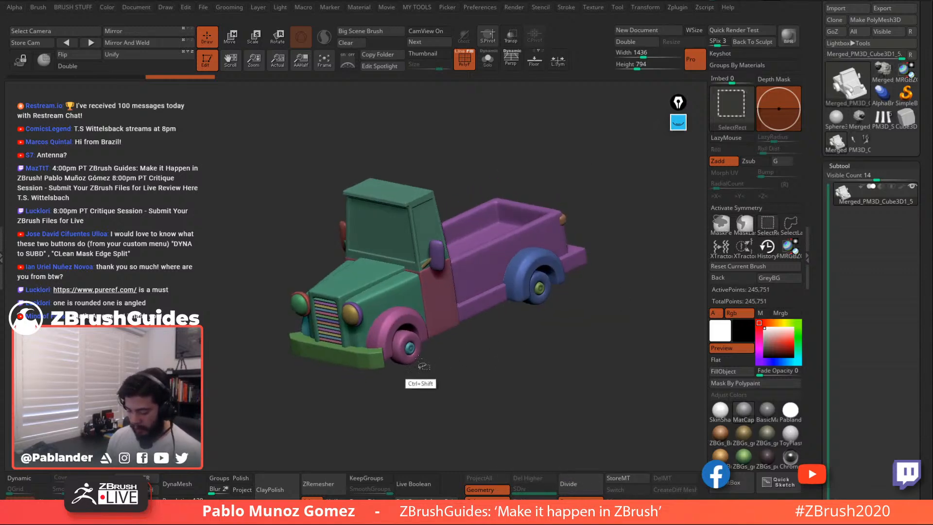
ctrl+shift+click(418, 362)
ctrl+shift+click(540, 325)
drag(532, 342, 490, 343)
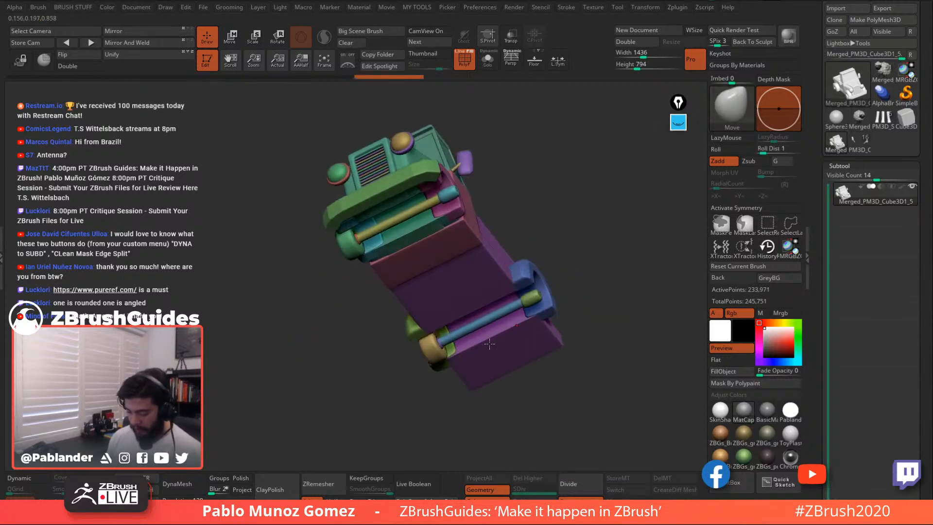
ctrl+shift+click(585, 226)
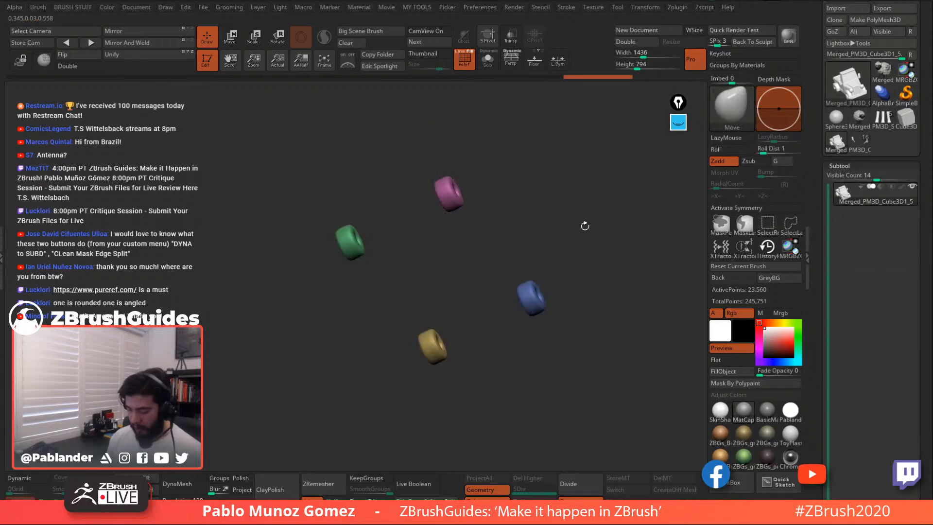
key(1)
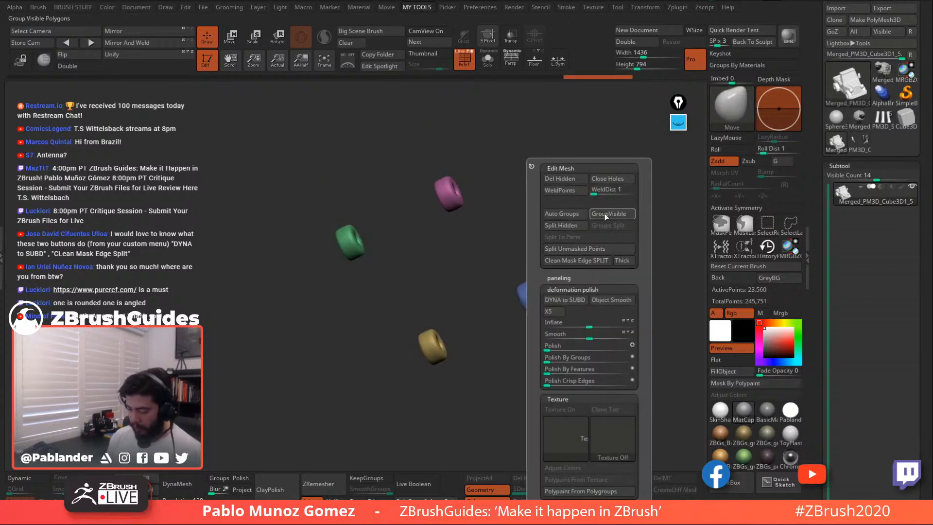
click(612, 214)
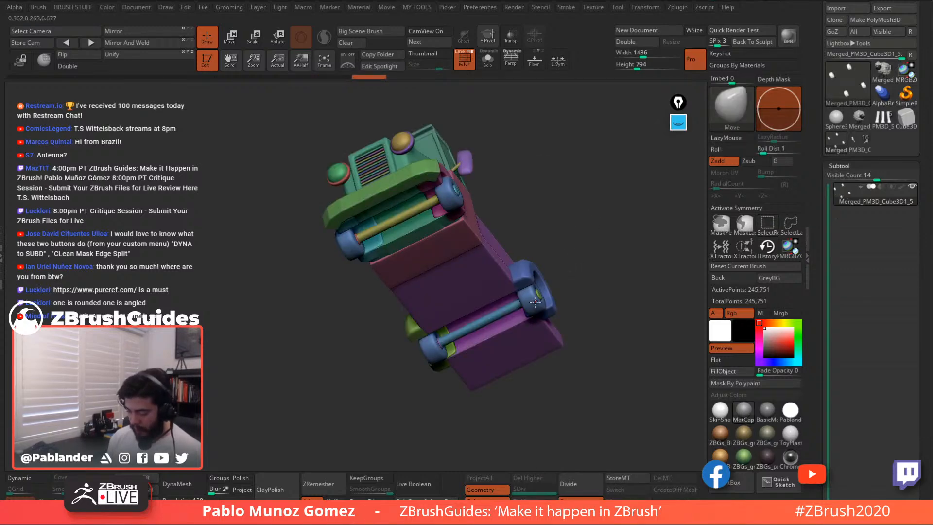
Isolate the axles and wheel hubs, group them into a single polygroup, and show the whole truck again
ctrl+shift+click(519, 311)
ctrl+shift+click(559, 288)
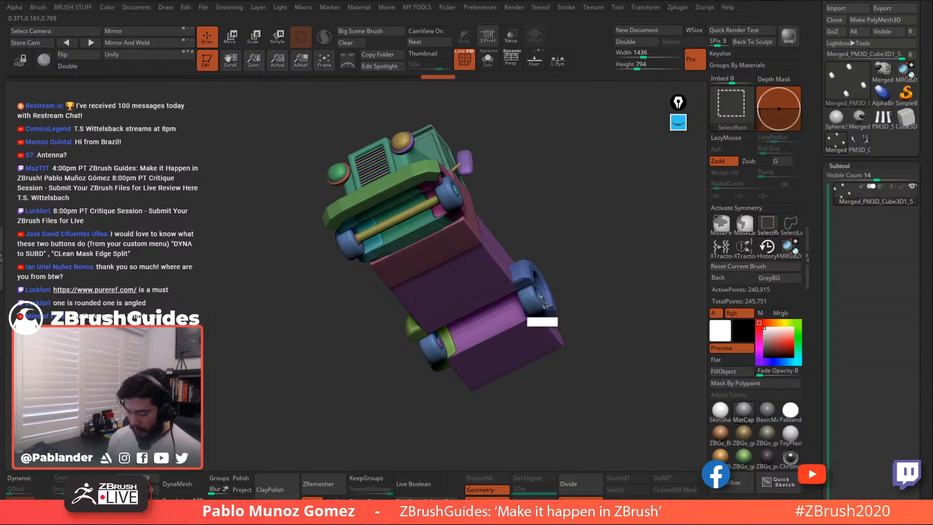
drag(507, 205, 573, 180)
ctrl+shift+click(439, 223)
ctrl+shift+click(331, 367)
ctrl+shift+drag(513, 277, 523, 286)
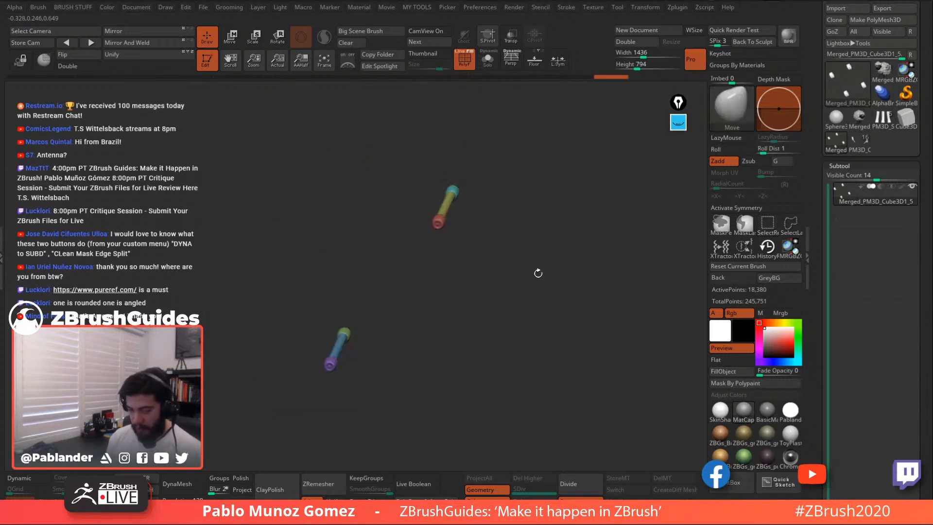
ctrl+shift+click(540, 250)
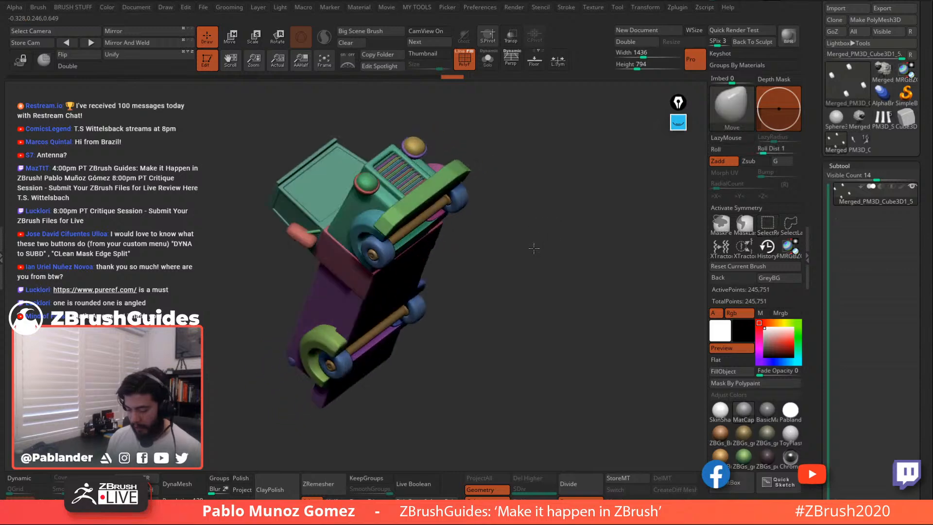
Hide both tail lights, the side mirror on the near side and the nearest headlight's parts
mouse_move(534, 248)
mouse_down()
mouse_move(496, 250)
mouse_move(500, 267)
mouse_move(558, 217)
mouse_move(554, 271)
mouse_move(565, 249)
mouse_move(545, 290)
mouse_up()
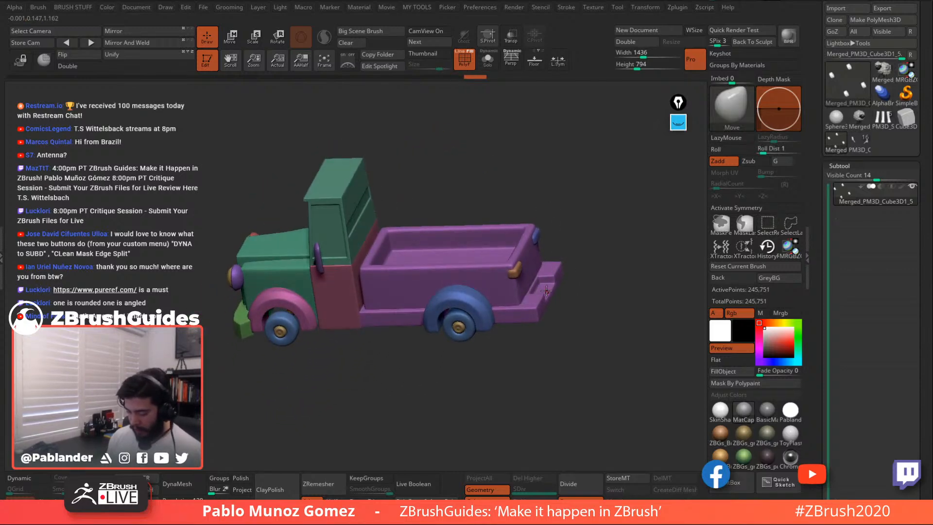
ctrl+shift+click(515, 271)
ctrl+shift+click(537, 258)
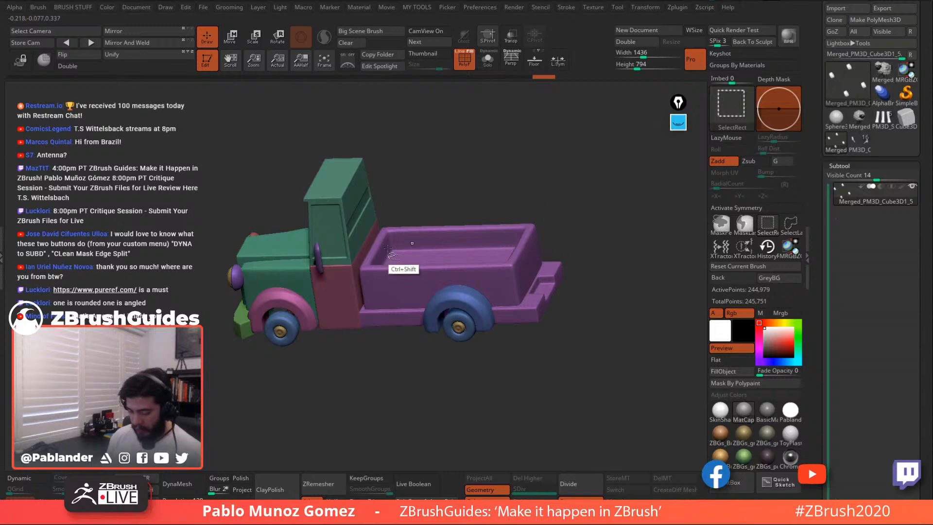
ctrl+shift+click(319, 257)
ctrl+shift+click(238, 275)
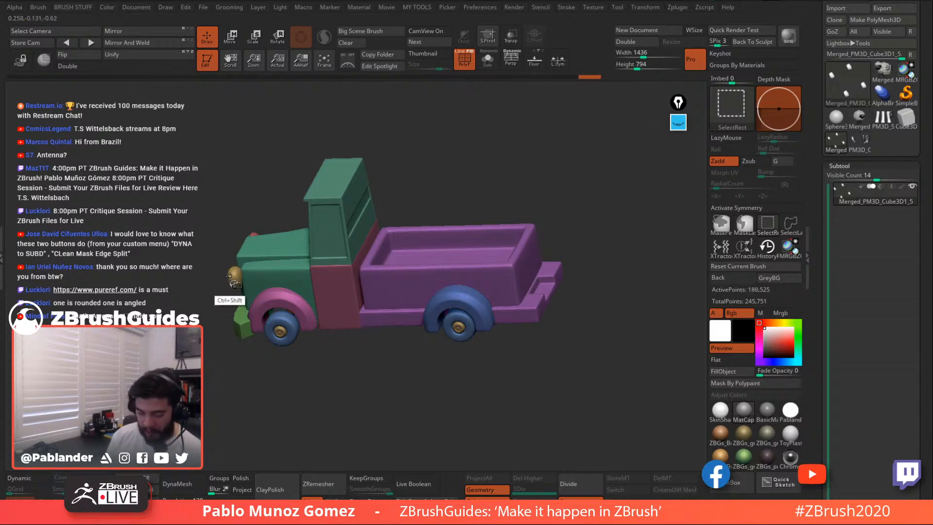
ctrl+shift+click(231, 276)
ctrl+shift+click(255, 234)
Hide the remaining headlight and mirror parts, invert the visibility, group all lights and mirrors together, and show the whole truck
drag(384, 193, 559, 141)
ctrl+shift+click(253, 239)
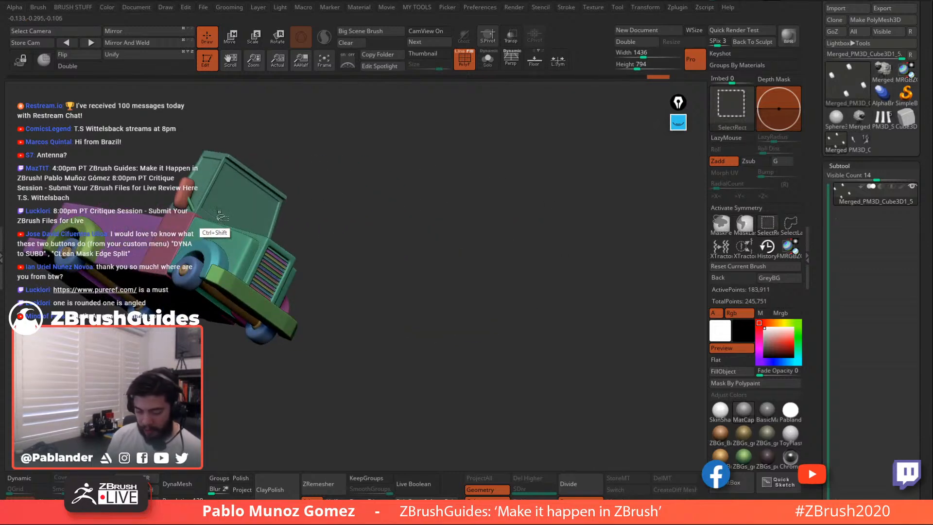
ctrl+shift+click(183, 194)
ctrl+shift+click(191, 201)
mouse_move(420, 240)
mouse_down()
mouse_move(532, 238)
mouse_move(512, 282)
mouse_move(530, 238)
mouse_move(527, 303)
mouse_move(543, 295)
mouse_move(563, 328)
mouse_up()
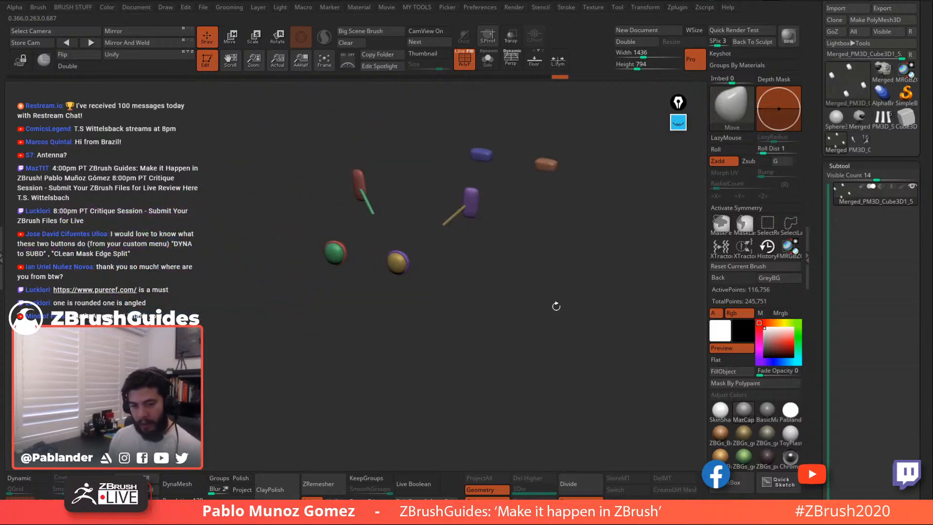
ctrl+shift+click(556, 323)
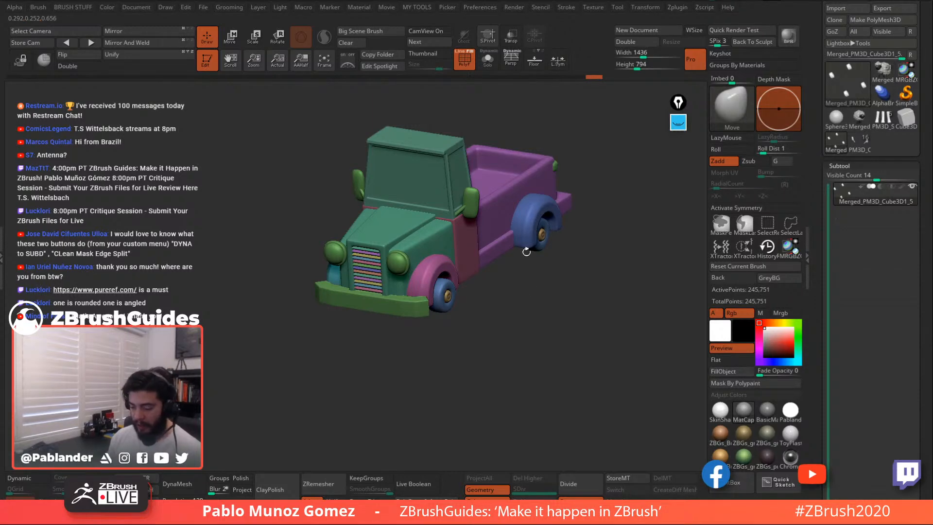
Isolate the hood, cab, doors, truck bed and front bumper, combine them into one polygroup, and show the whole truck again
ctrl+shift+click(439, 238)
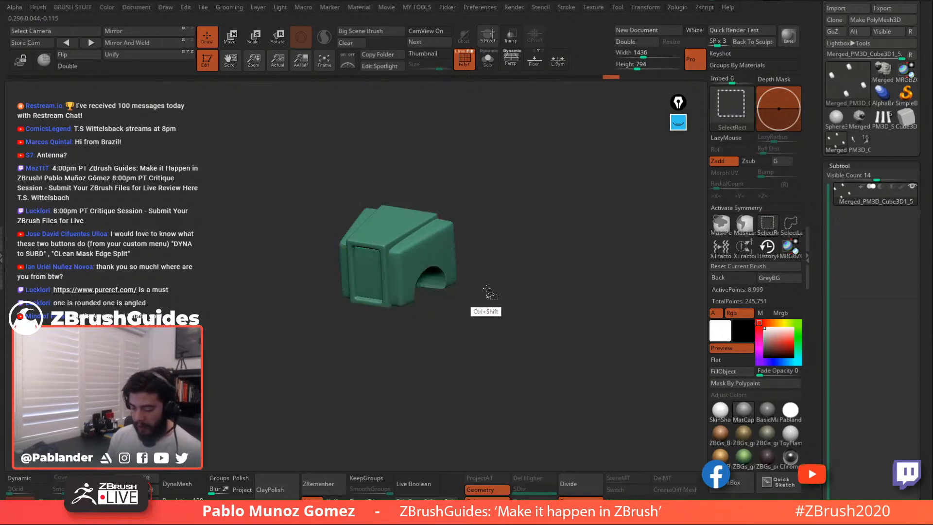
ctrl+shift+drag(487, 288, 526, 323)
ctrl+shift+click(471, 249)
ctrl+shift+click(493, 248)
ctrl+shift+click(449, 196)
ctrl+shift+click(507, 301)
ctrl+shift+click(413, 314)
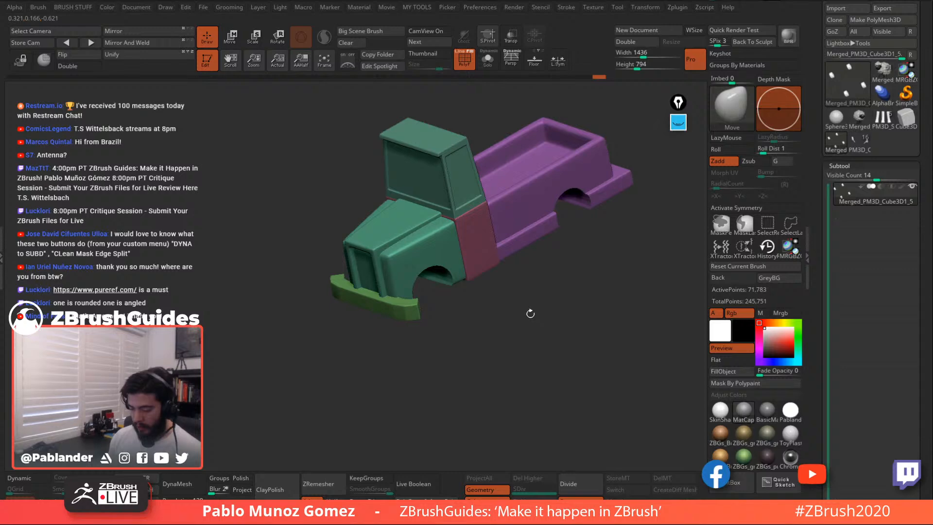
key(ctrl+w)
ctrl+shift+click(539, 308)
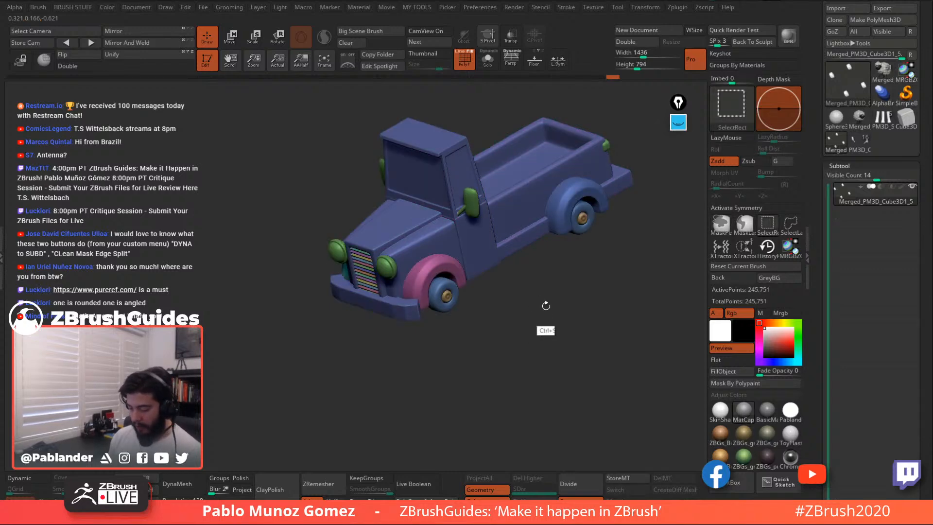
Isolate the truck's fenders, combine them into a single polygroup, and restore full visibility
ctrl+shift+click(562, 223)
ctrl+shift+click(565, 263)
drag(459, 298, 362, 263)
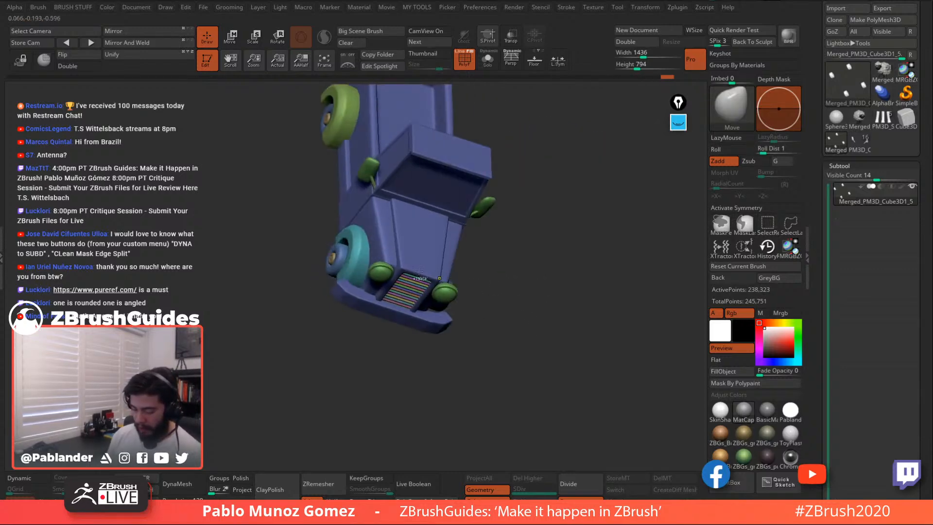
ctrl+shift+click(342, 131)
key(ctrl+w)
ctrl+shift+drag(561, 228, 530, 204)
ctrl+shift+click(571, 261)
Hide everything except the front grille slats, group the slats into one polygroup, and unhide the rest of the truck
ctrl+shift+click(384, 199)
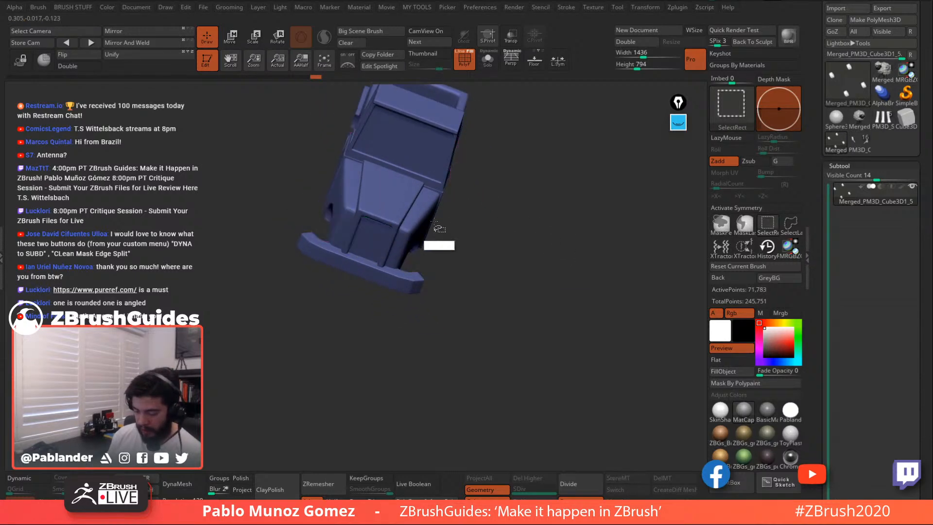
ctrl+shift+click(464, 231)
ctrl+shift+click(456, 180)
ctrl+shift+click(431, 167)
ctrl+shift+click(454, 164)
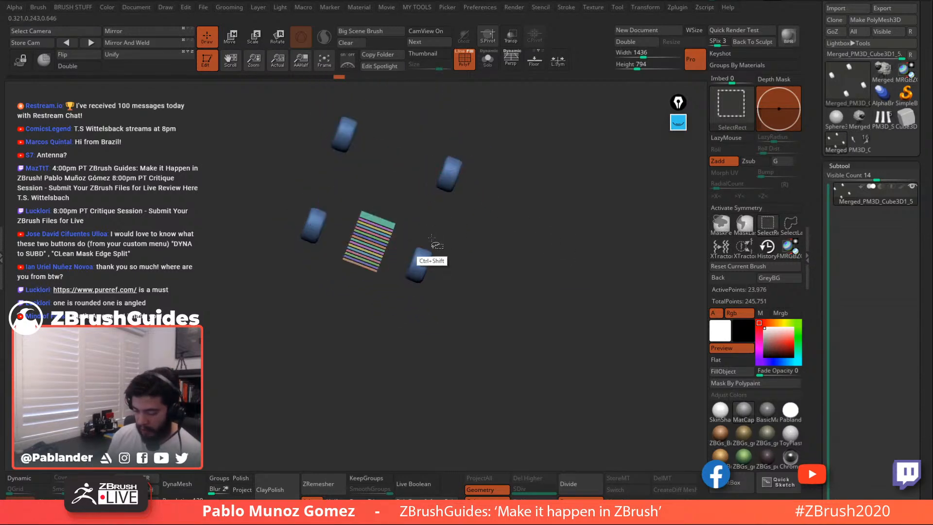
ctrl+shift+click(422, 264)
ctrl+shift+click(452, 184)
key(ctrl+z)
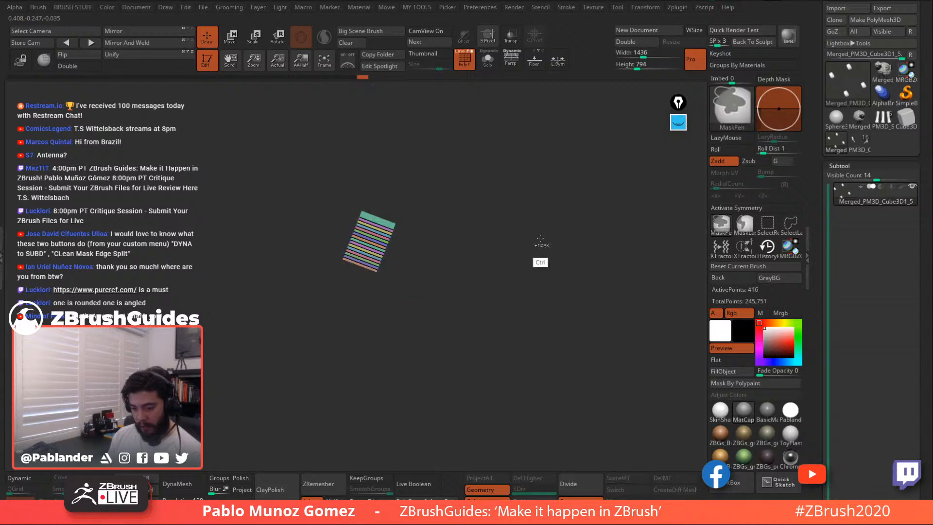
key(ctrl+w)
ctrl+shift+click(530, 237)
Inspect the truck's polygroup colours and wireframe from several angles, switching the polyframe lines on and off
drag(529, 235, 540, 318)
scroll(823, 219, down, 3)
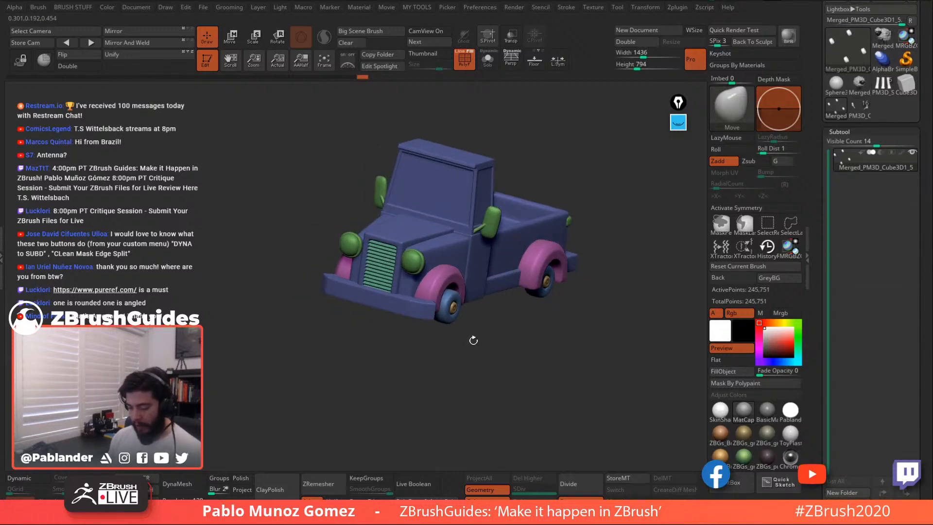
drag(492, 390, 518, 360)
right_drag(467, 287, 487, 273)
mouse_move(535, 243)
right_down()
mouse_move(538, 229)
mouse_move(522, 241)
right_up()
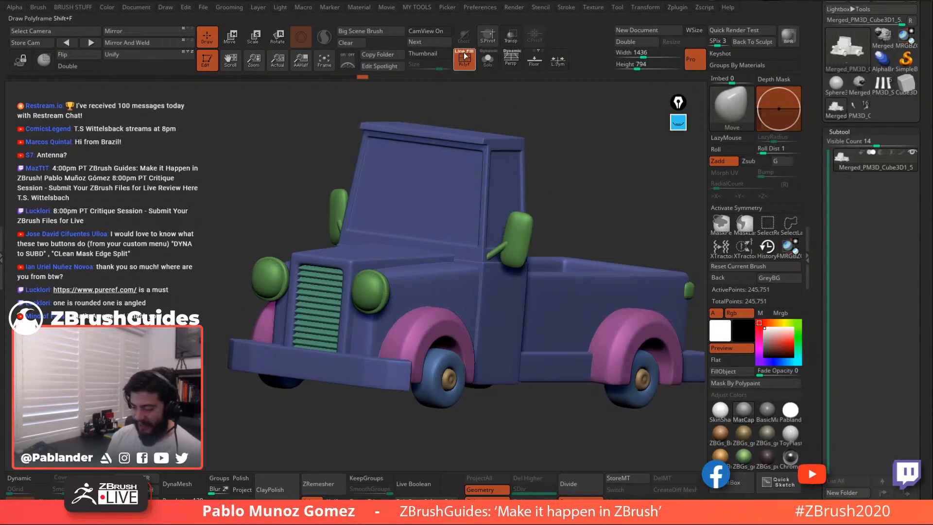
key(shift+f)
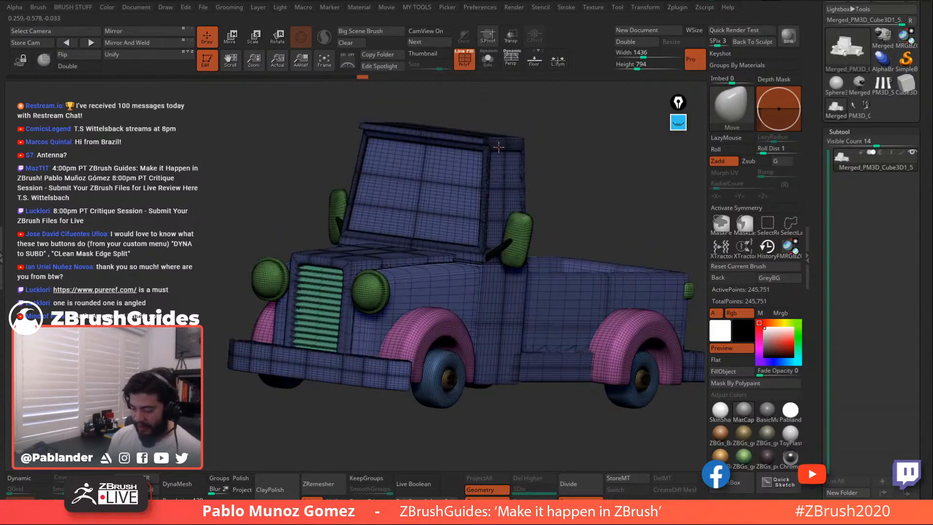
click(461, 55)
right_drag(530, 232, 492, 217)
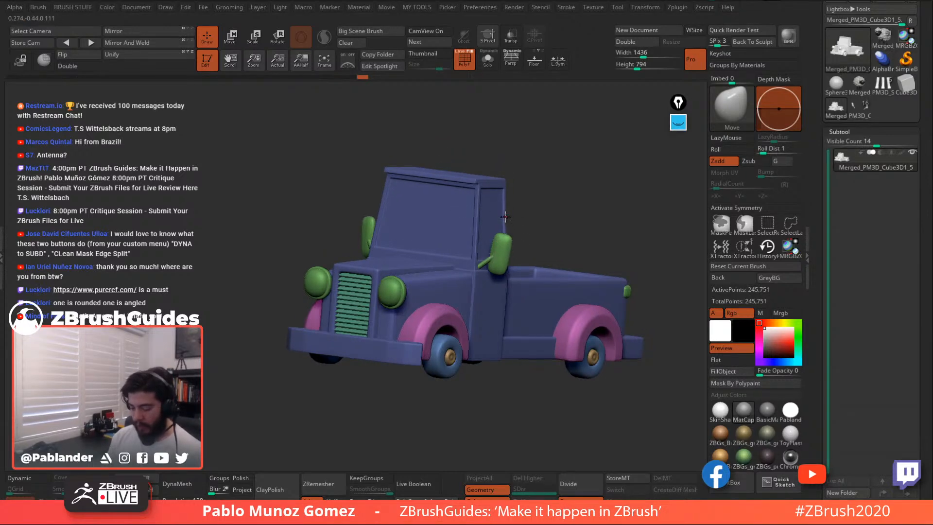
right_drag(617, 270, 650, 181)
Append a low-poly cube as a new subtool, make it active, and turn on transparency
scroll(900, 220, down, 5)
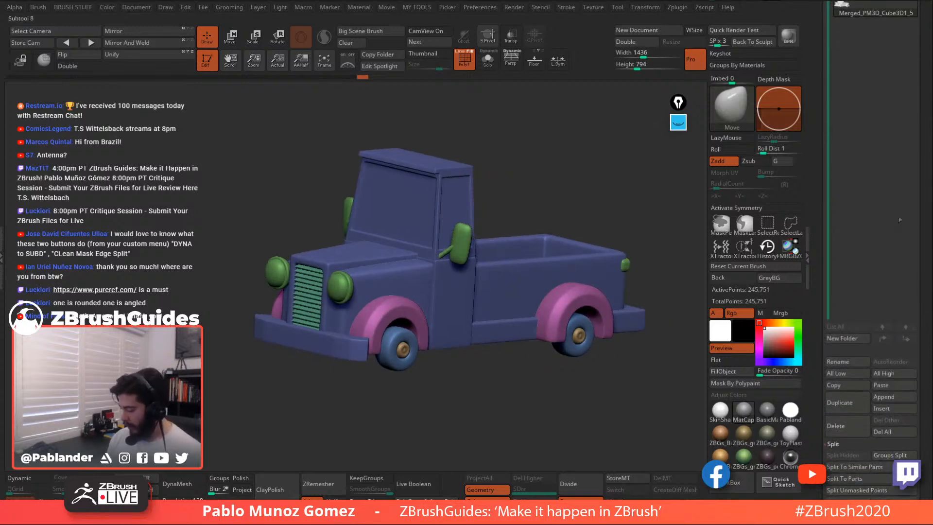
click(894, 397)
click(463, 377)
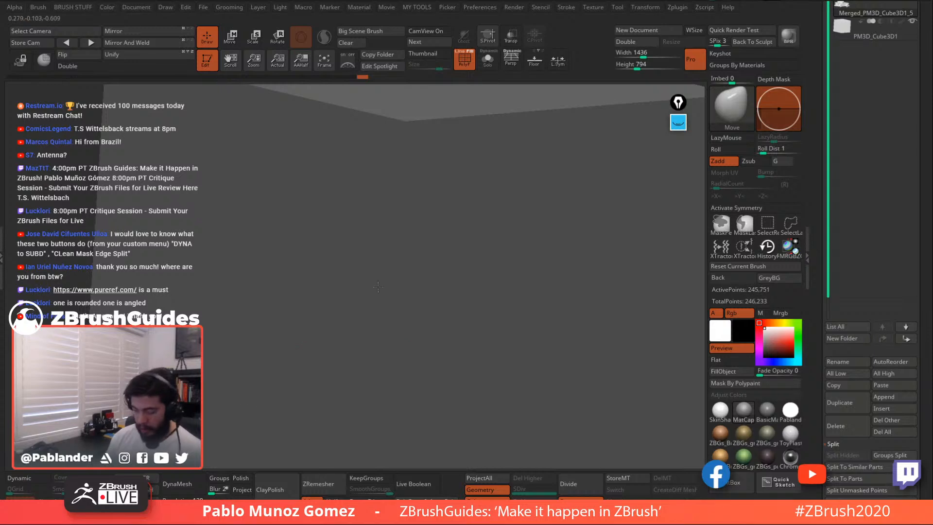
click(860, 37)
click(149, 496)
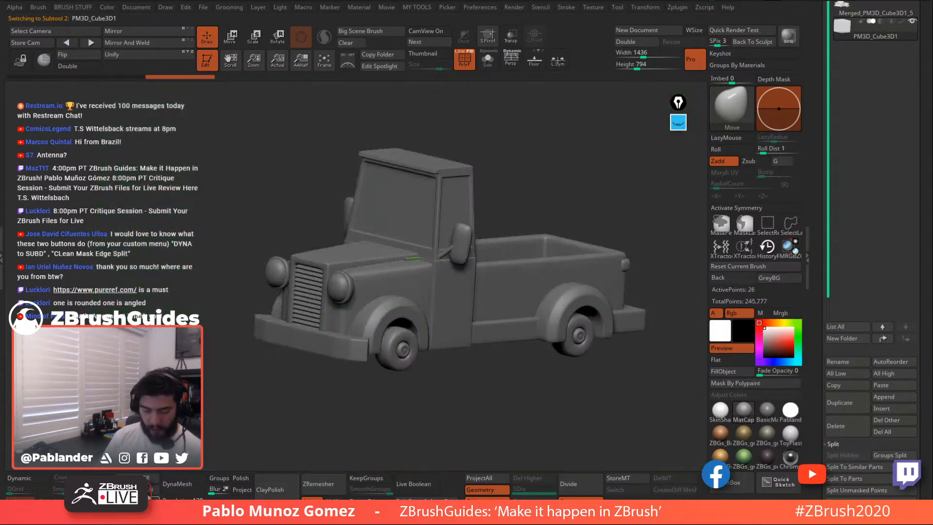
click(512, 39)
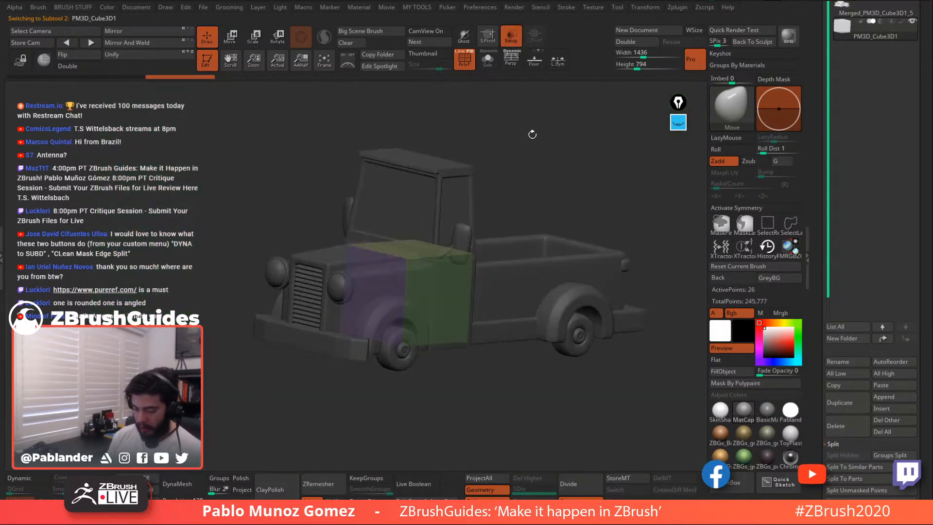
In side view, move the cube up into the cab and scale it to match the cab's front-to-back depth
shift+drag(531, 134, 485, 158)
click(234, 40)
drag(449, 302, 434, 319)
drag(447, 245, 448, 172)
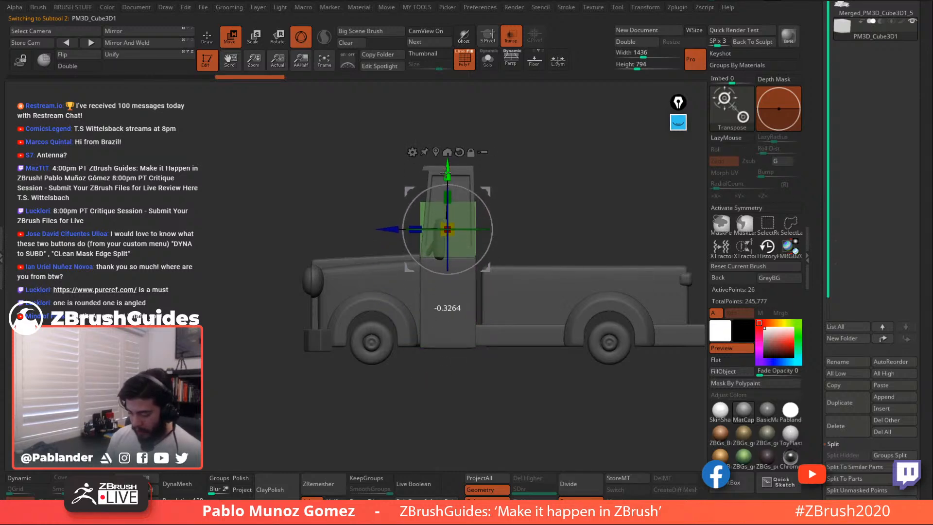
alt+drag(523, 178, 523, 194)
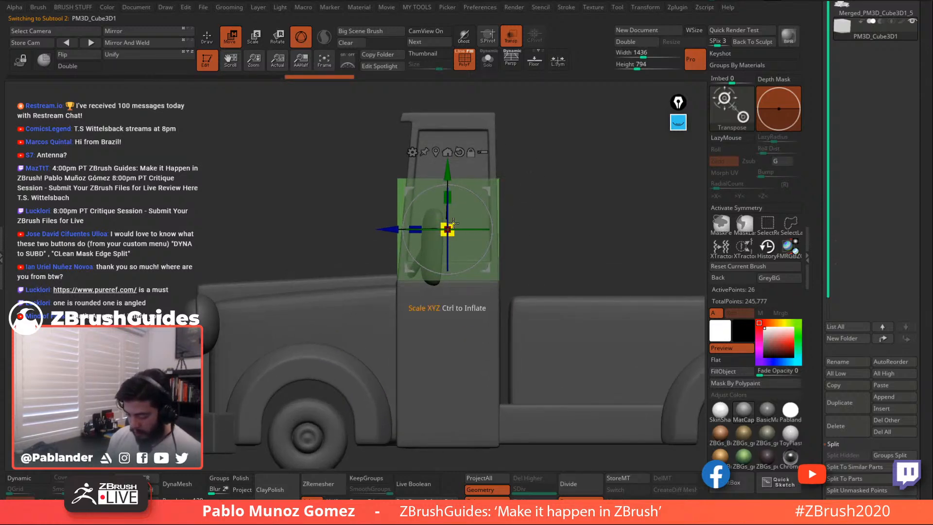
drag(453, 222, 451, 229)
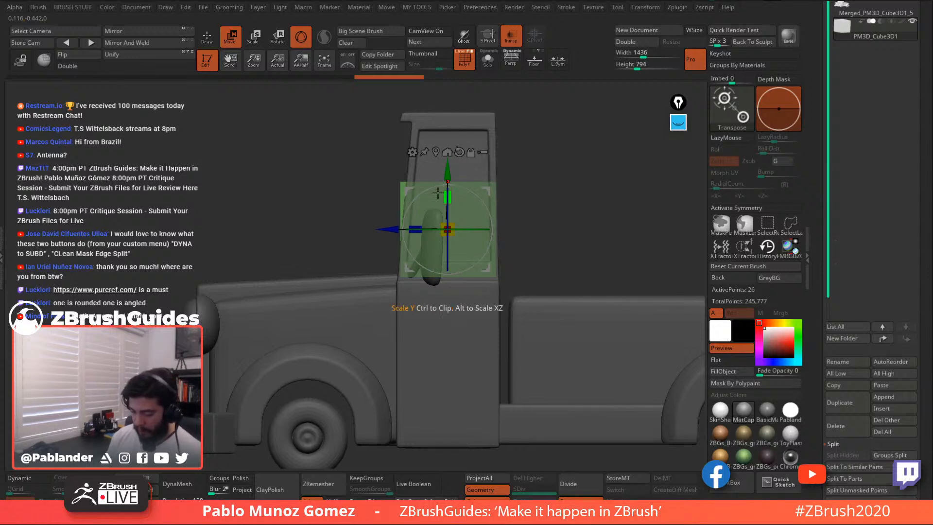
Mask the cube's lower half, raise its upper part to just beneath the cab roof, and clear the mask
ctrl+drag(364, 158, 537, 237)
drag(455, 170, 457, 114)
key(ctrl)
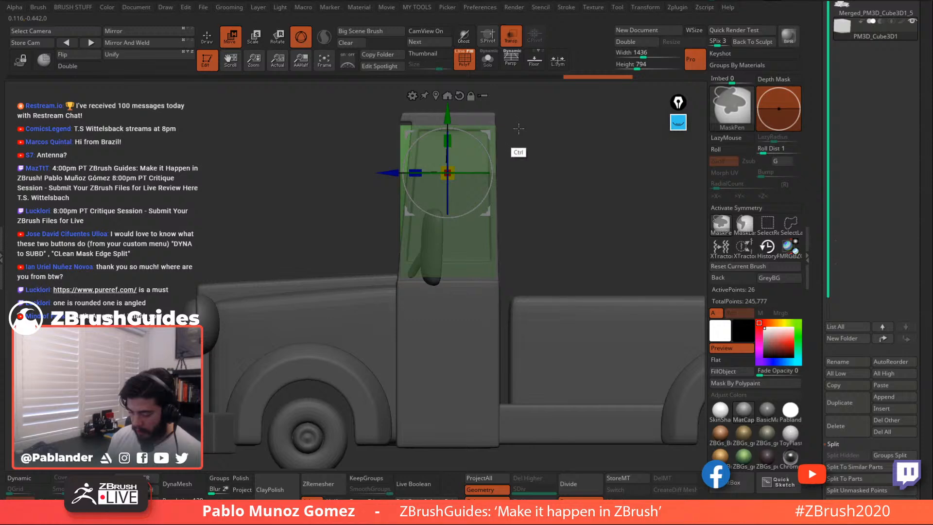
ctrl+click(516, 142)
ctrl+drag(352, 157, 527, 197)
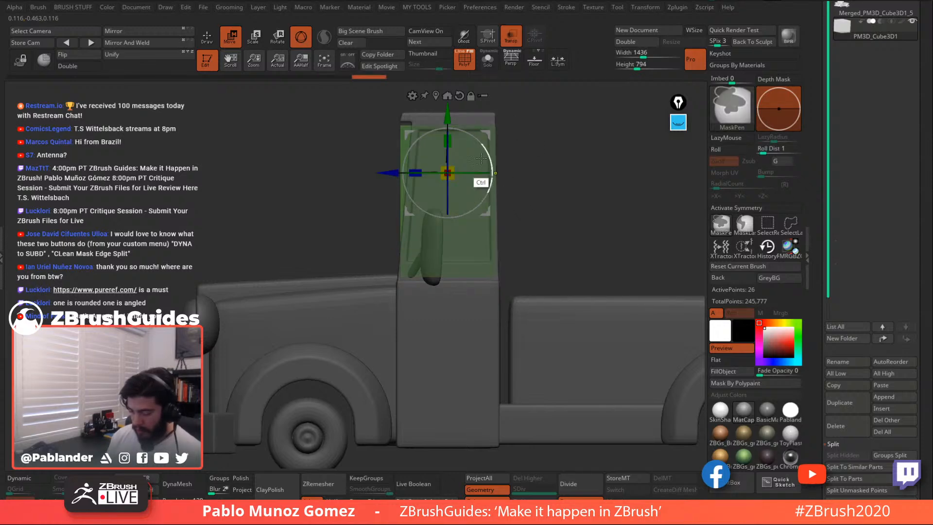
click(203, 39)
ctrl+click(542, 159)
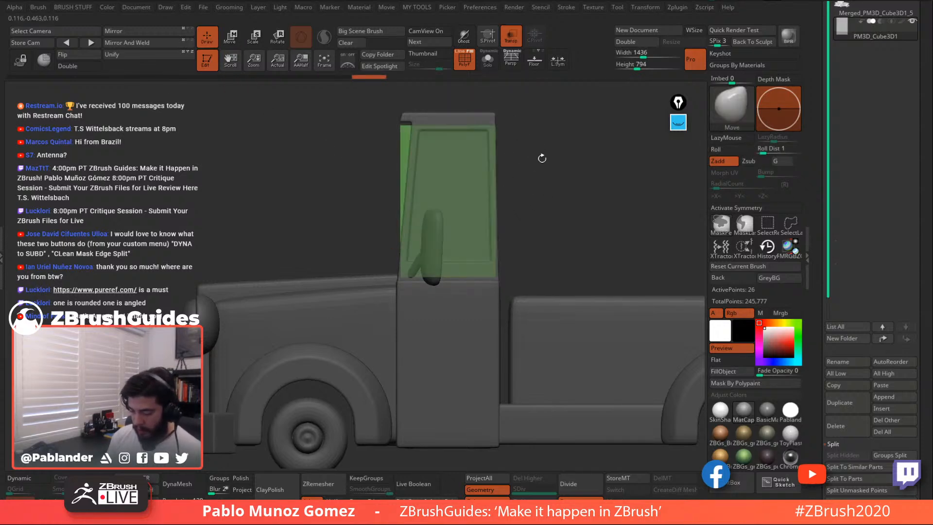
Solo the cube, delete its horizontal middle edge loop with ZModeler, and return to the Move brush with the truck shown
drag(542, 159, 481, 125)
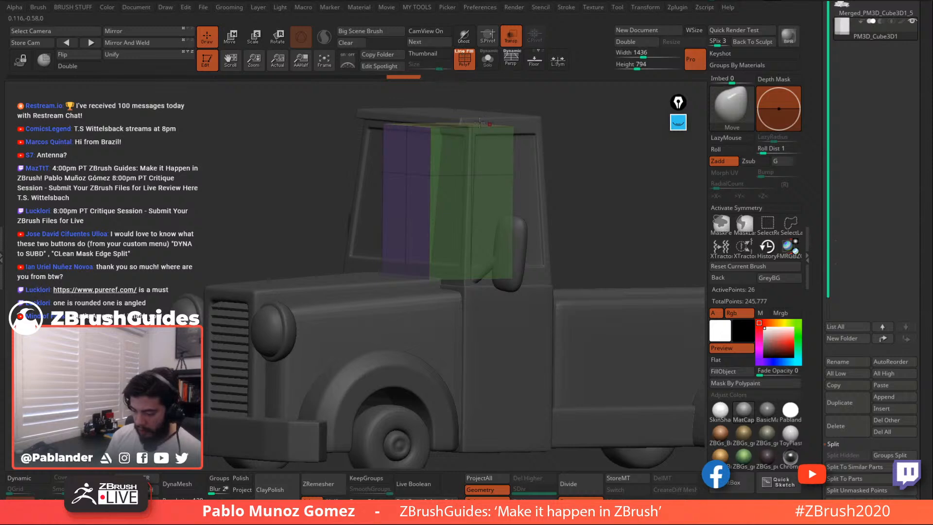
click(490, 63)
key(b)
key(z)
key(m)
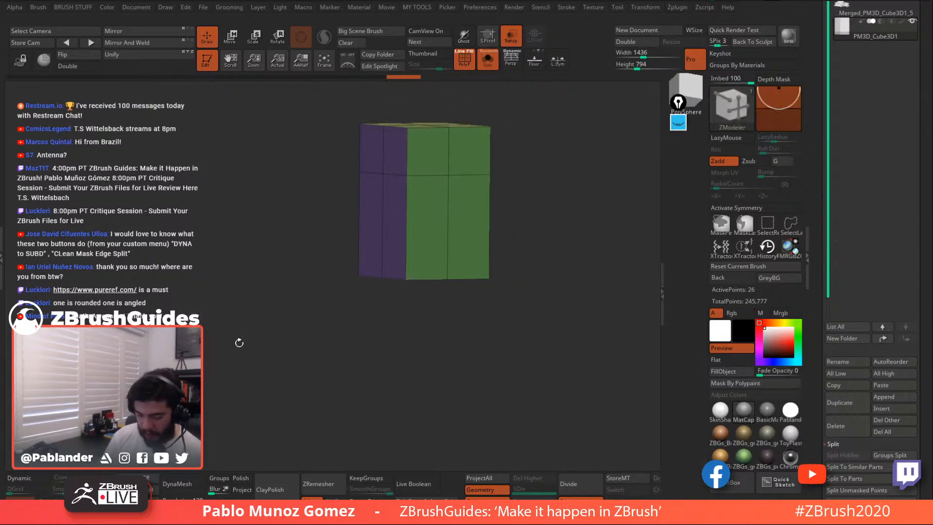
key(space)
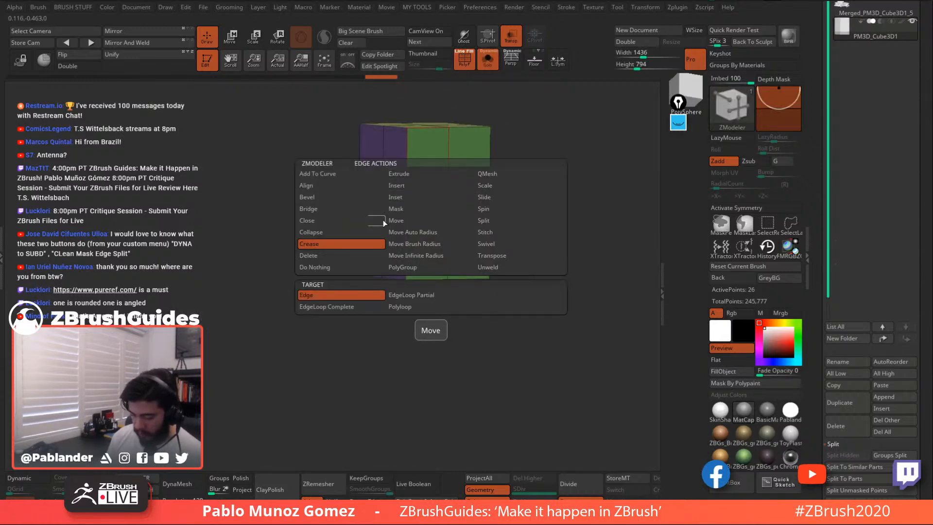
click(330, 255)
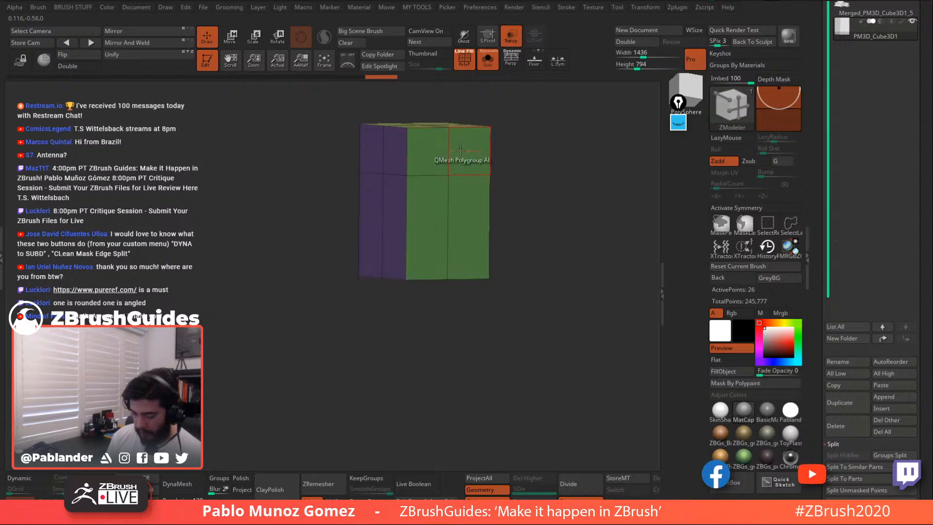
click(490, 63)
key(b)
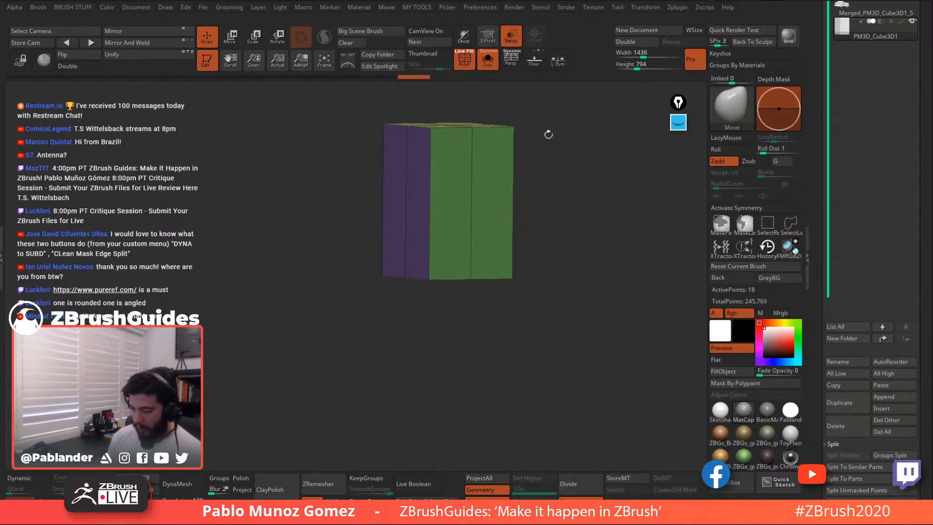
click(490, 65)
Leave only the cube's upper front edge unmasked and move it back to follow the windshield's slope
shift+drag(503, 76, 495, 102)
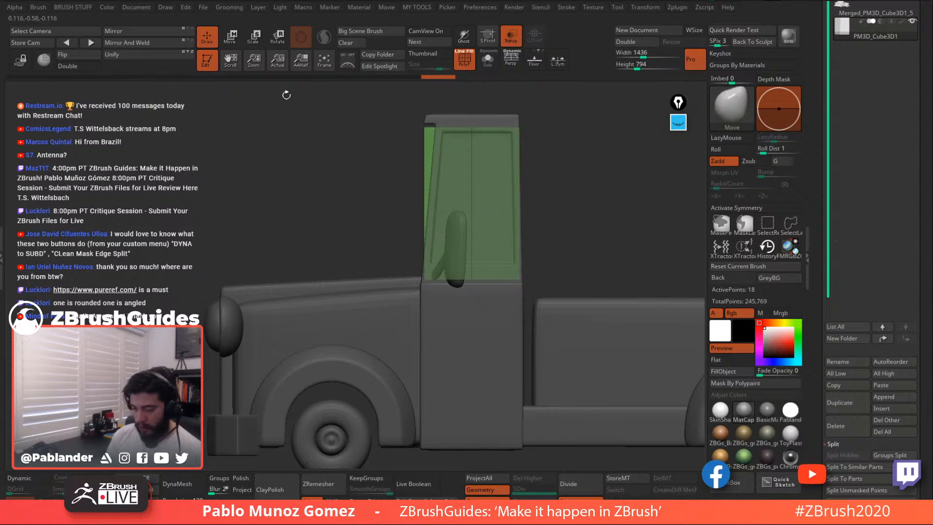
ctrl+drag(362, 103, 448, 160)
ctrl+click(407, 196)
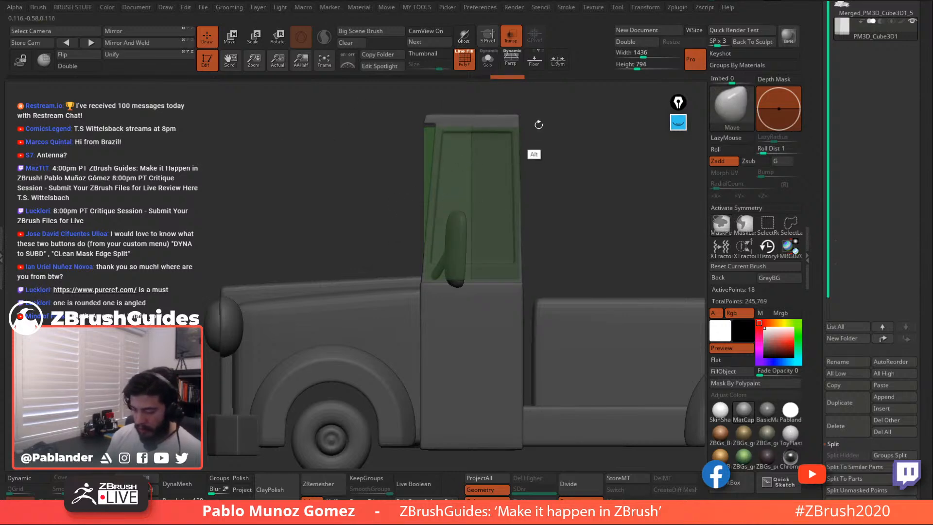
alt+drag(538, 125, 508, 155)
click(234, 39)
drag(386, 203, 398, 203)
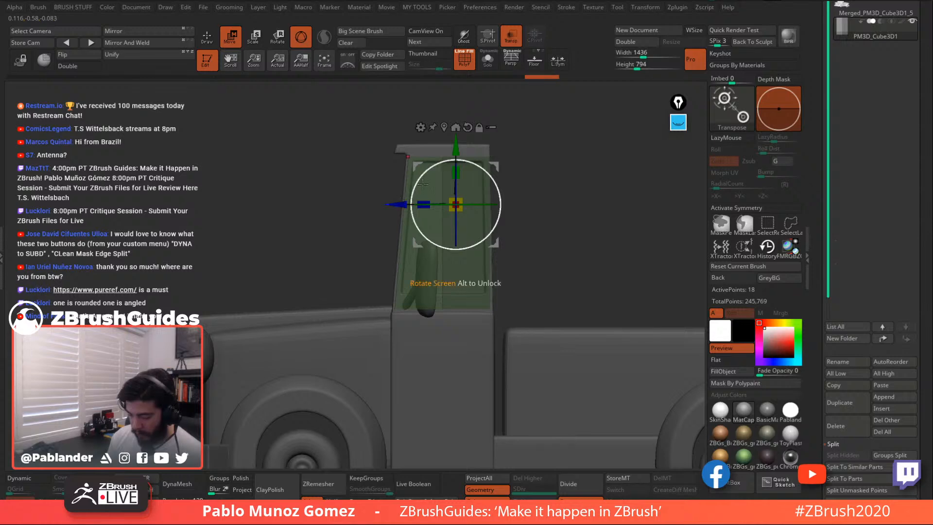
Widen the cube along X to the cab's base width, and scale its top to about 0.89 to match the taper
drag(549, 151, 600, 155)
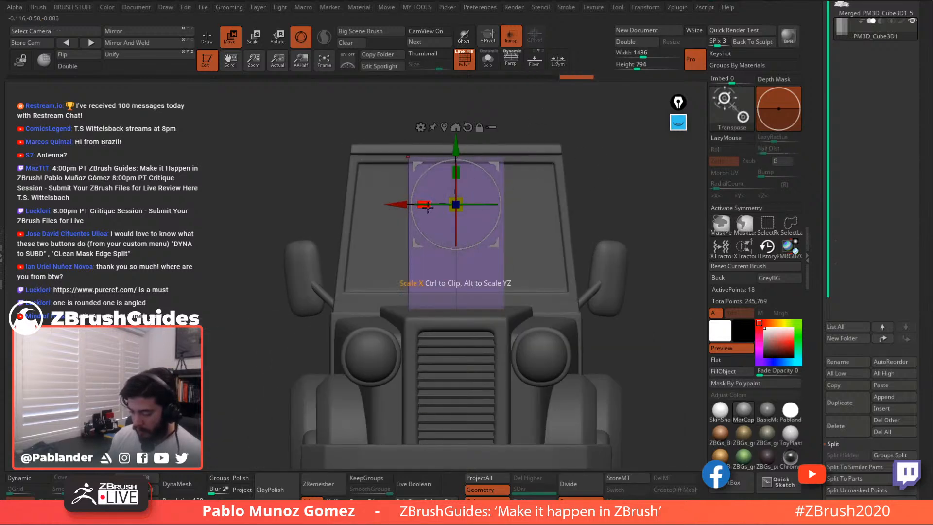
drag(423, 204, 311, 228)
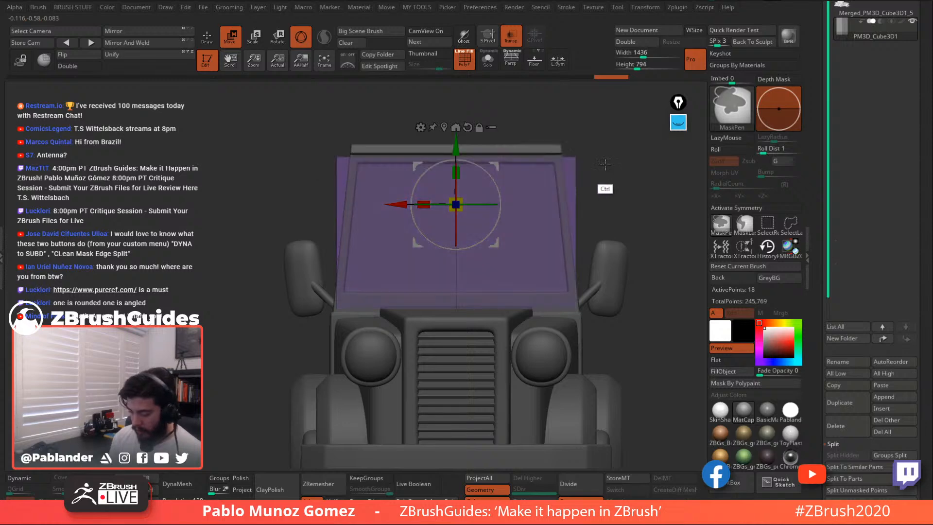
drag(424, 203, 429, 199)
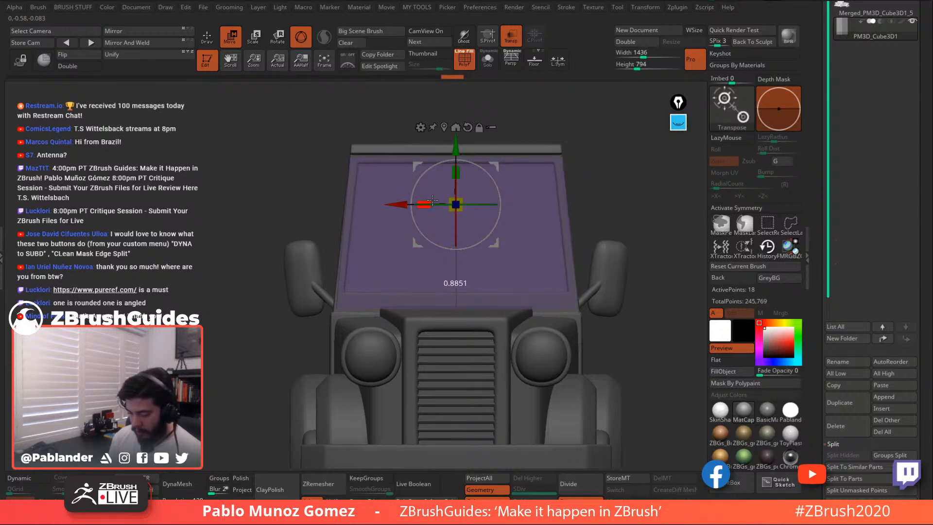
key(q)
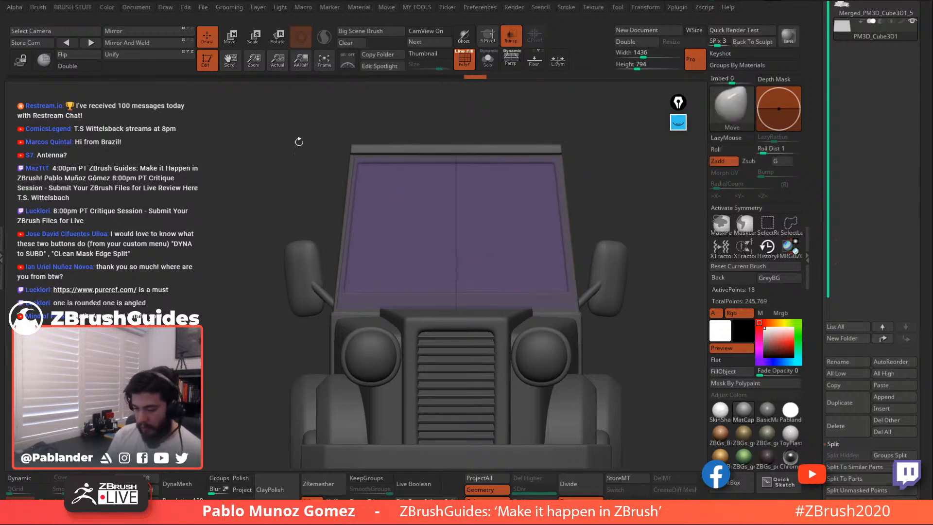
Turn off transparency and widen the cube slightly along X until it shows through the cab's side window
click(505, 43)
right_drag(566, 206, 505, 196)
click(239, 42)
right_drag(486, 146, 472, 179)
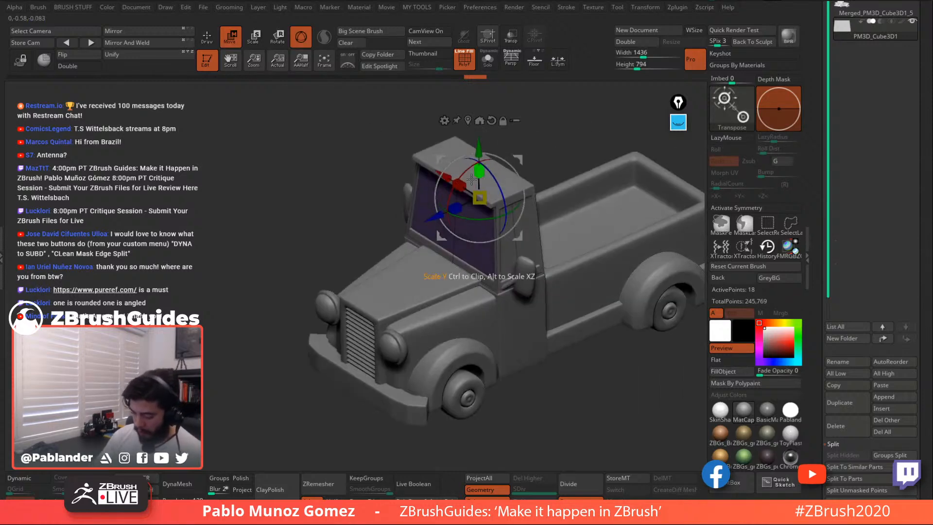
drag(463, 183, 456, 178)
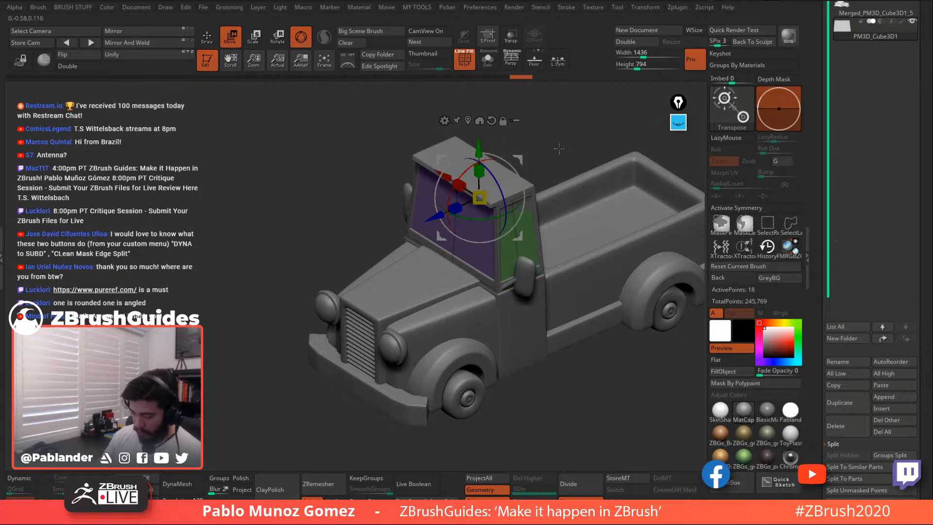
Scale the window cube to about 1.01 along X and move it about 0.002 along Z to fit the cab
shift+drag(559, 149, 355, 204)
drag(617, 157, 552, 201)
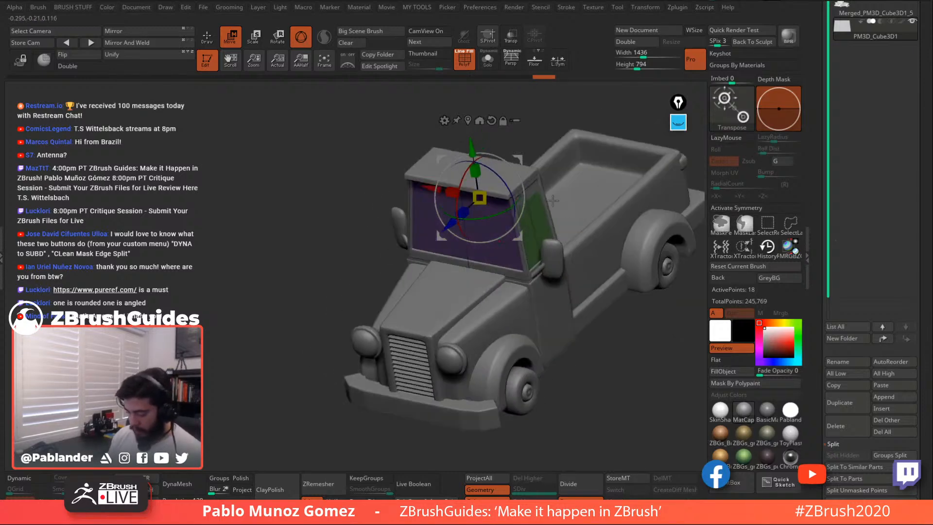
drag(447, 188, 446, 188)
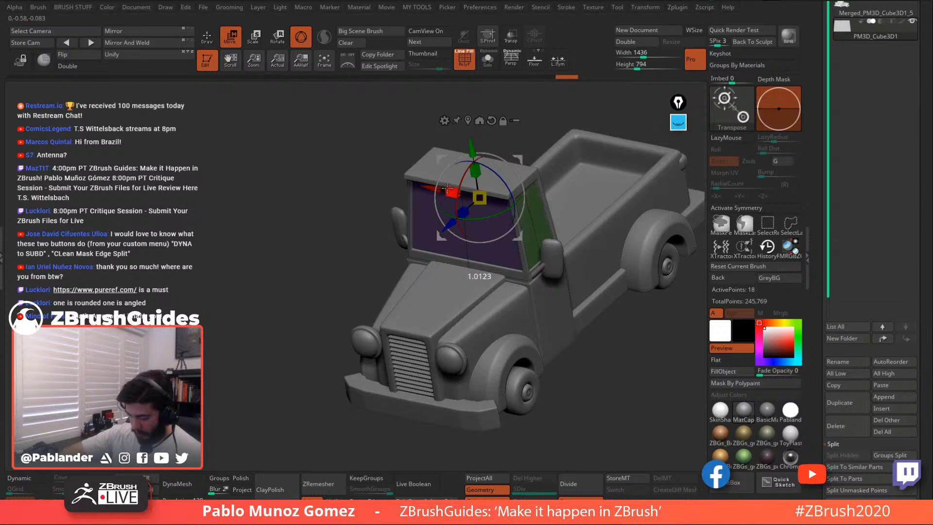
drag(569, 128, 376, 328)
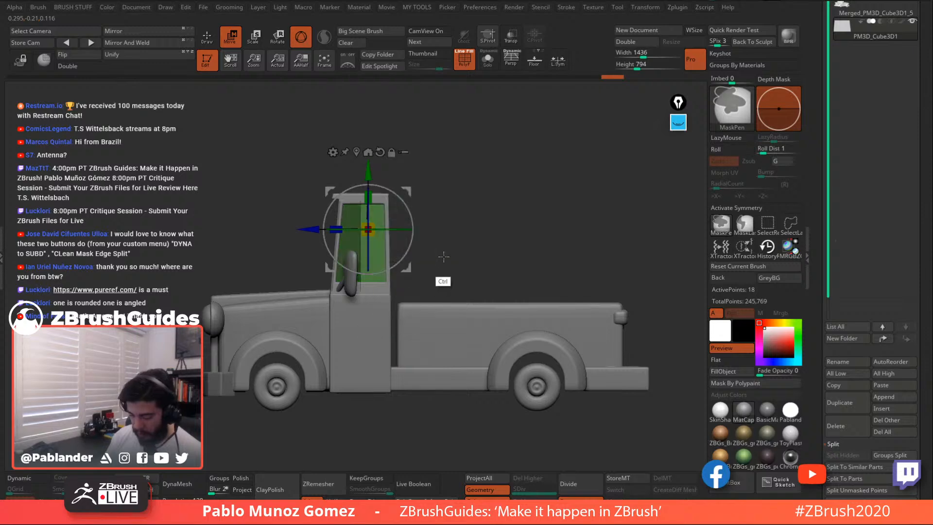
drag(508, 187, 467, 199)
drag(311, 226, 311, 224)
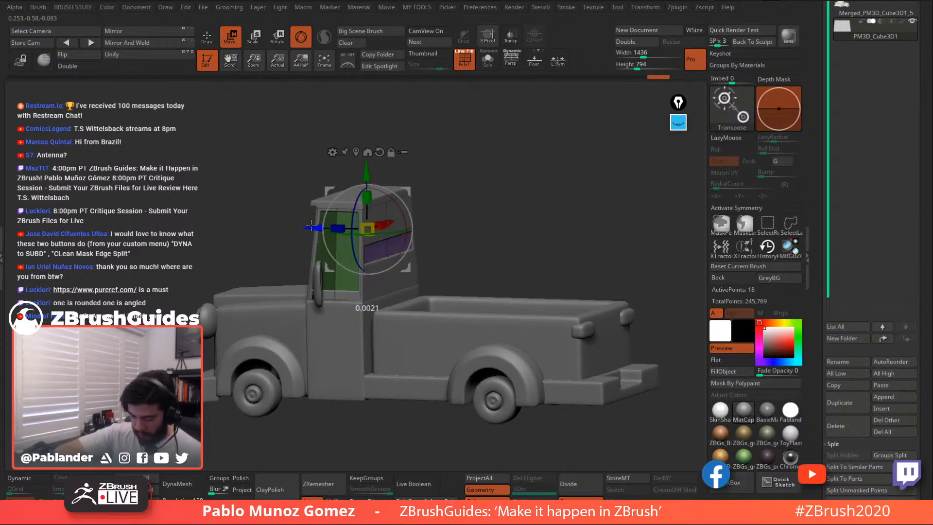
Clear the cube's mask, return to Draw mode, and turn off the polygroup display to show the whole truck
ctrl+click(467, 208)
click(209, 38)
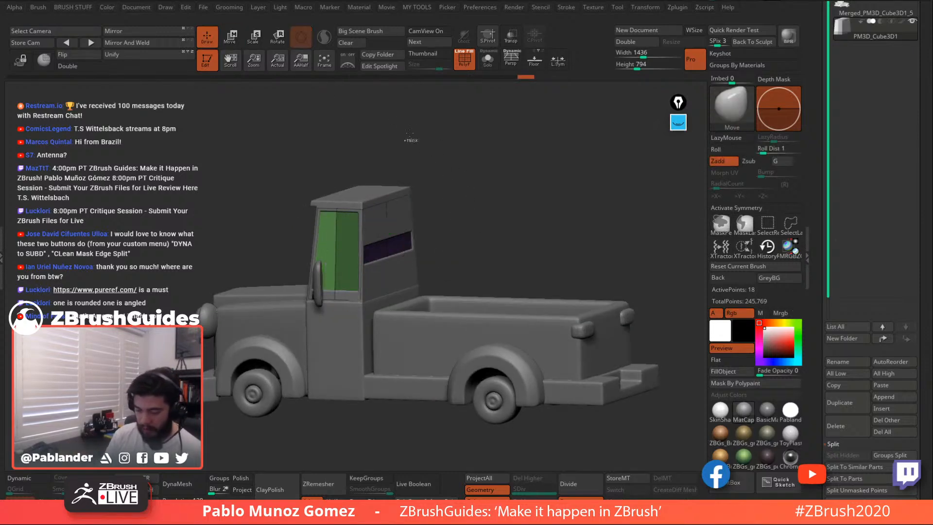
mouse_move(470, 208)
ctrl+mouse_down()
mouse_move(480, 217)
mouse_move(493, 197)
mouse_move(505, 243)
ctrl+mouse_up()
click(465, 59)
alt+drag(505, 243, 553, 214)
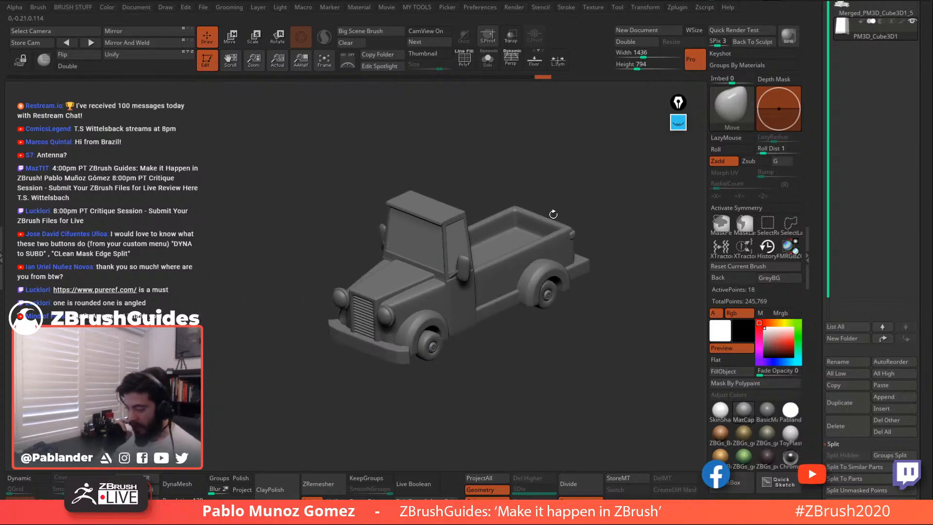
Select the merged truck mesh, show its polygroup colors, and split it into separate subtools by polygroup
drag(814, 109, 817, 182)
click(856, 84)
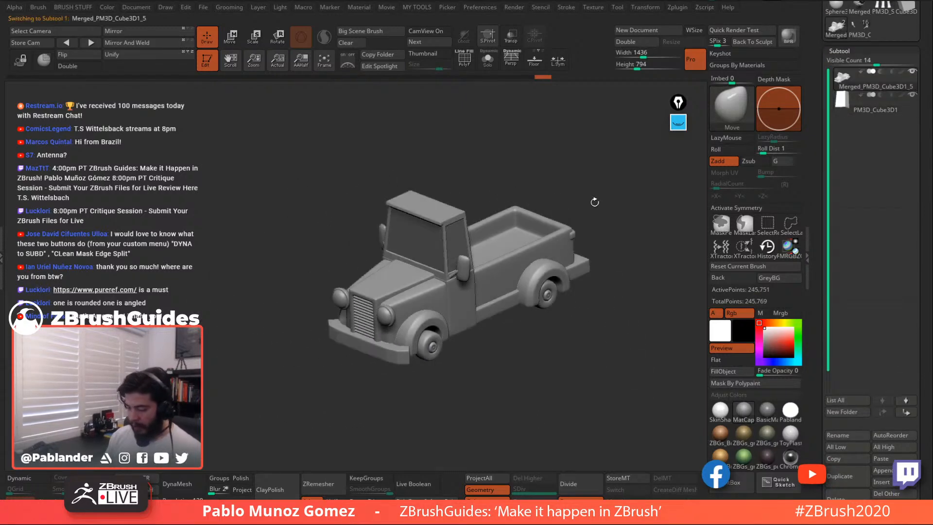
click(466, 64)
click(460, 52)
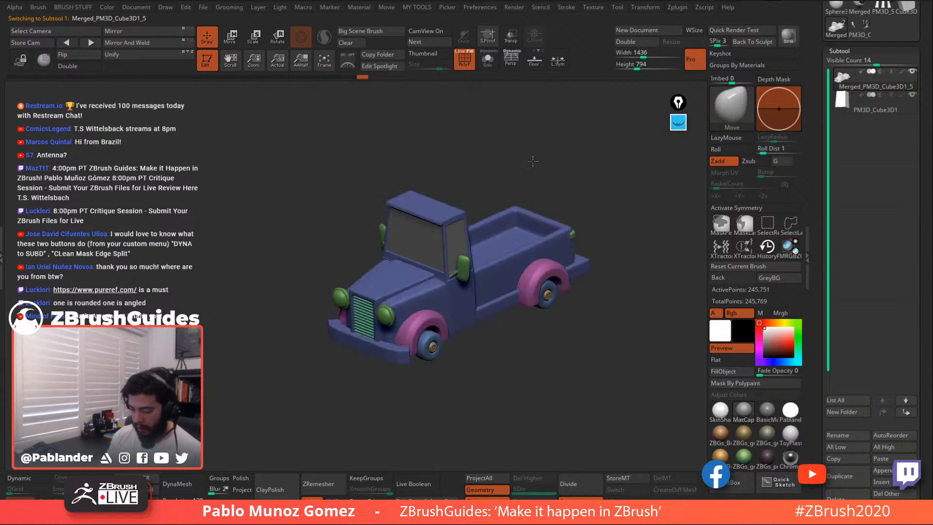
drag(559, 197, 567, 178)
alt+drag(566, 179, 523, 173)
drag(895, 328, 896, 199)
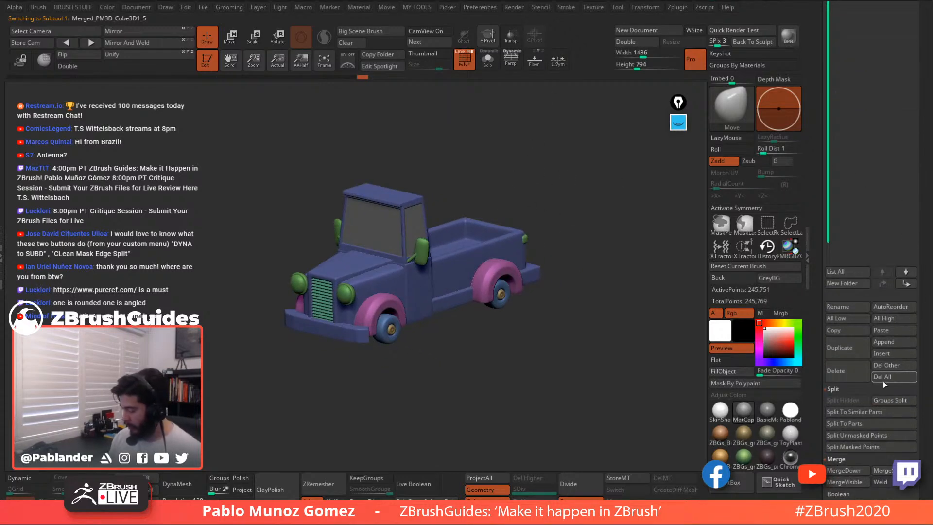
click(902, 401)
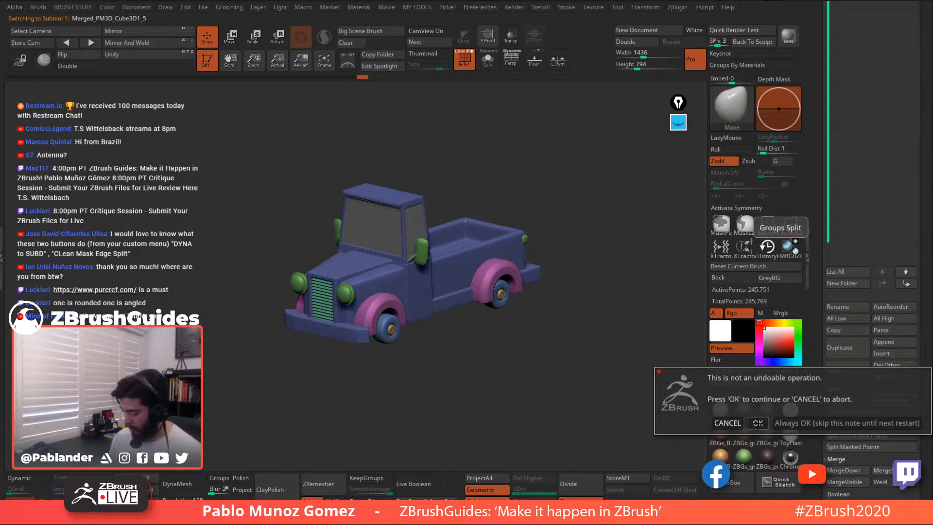
click(759, 424)
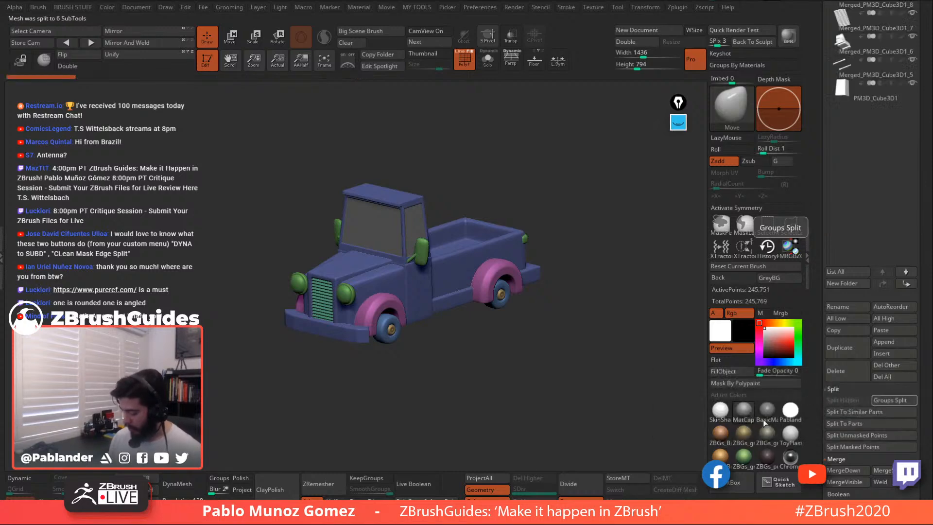
scroll(819, 227, up, 3)
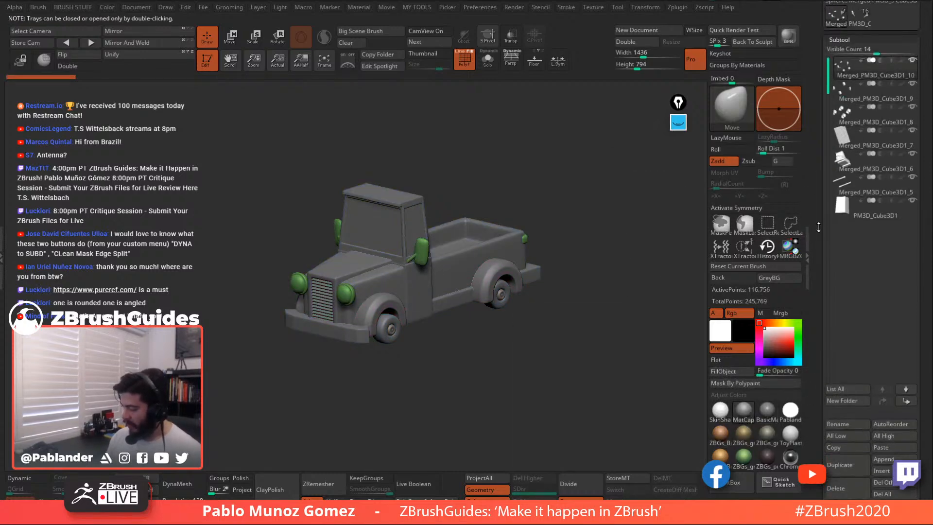
Dock the Zplugin palette in the side tray alongside the Tool palette
alt+drag(575, 208, 597, 218)
click(714, 7)
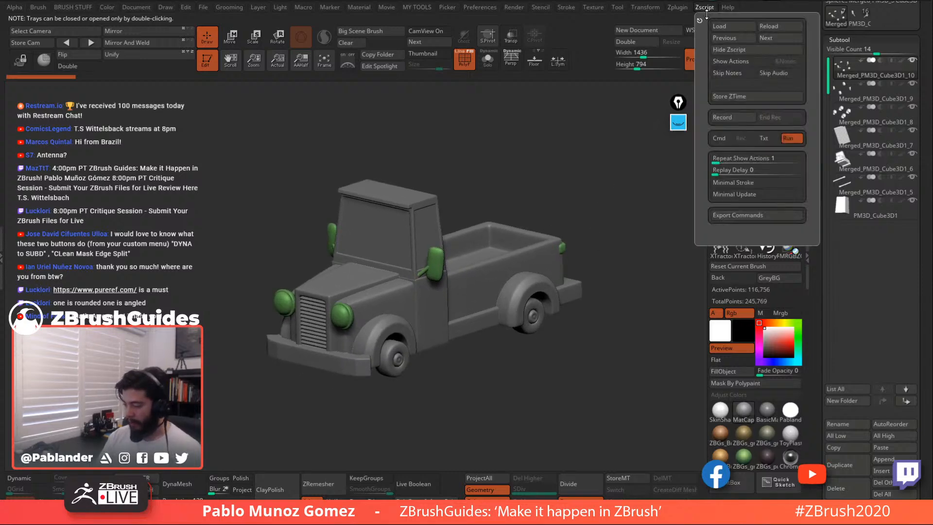
click(706, 8)
click(688, 9)
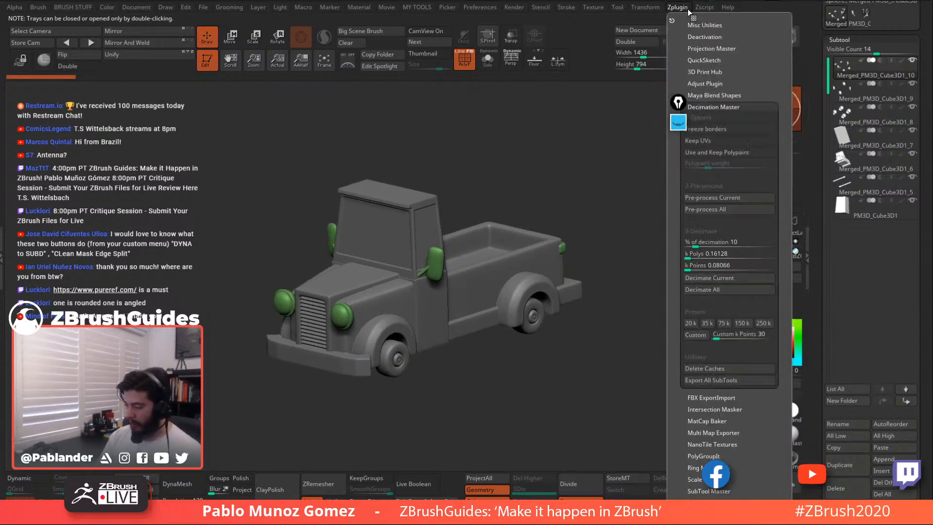
click(673, 20)
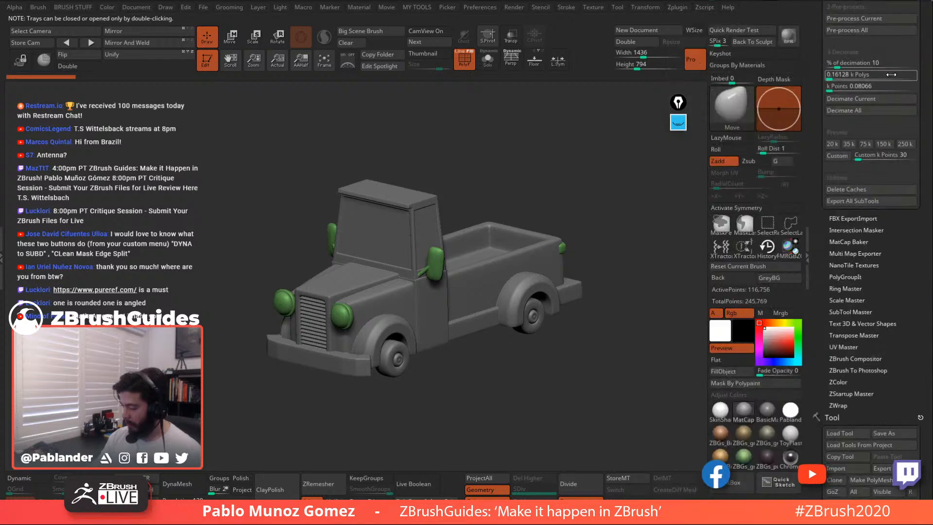
Pre-process all subtools in Decimation Master
mouse_move(859, 262)
mouse_down()
mouse_move(860, 331)
mouse_move(860, 255)
mouse_up()
drag(860, 438, 862, 5)
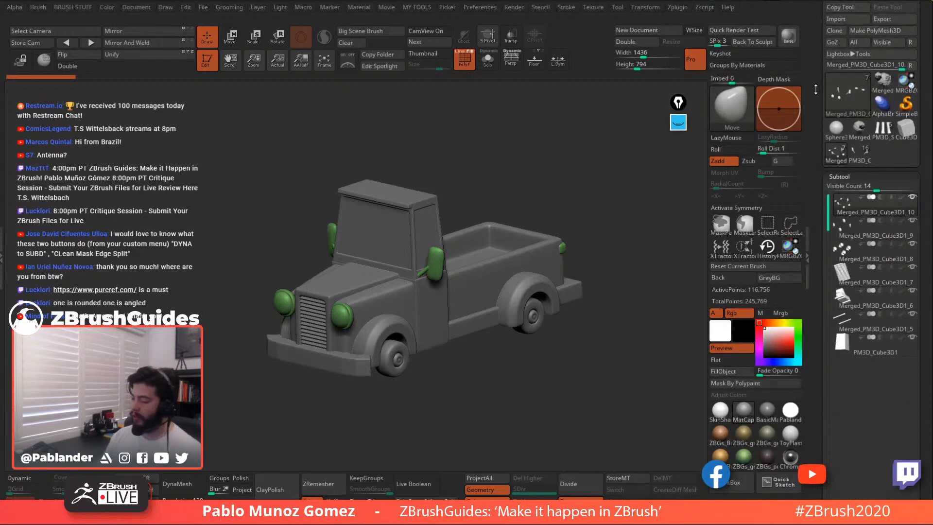
drag(816, 89, 813, 217)
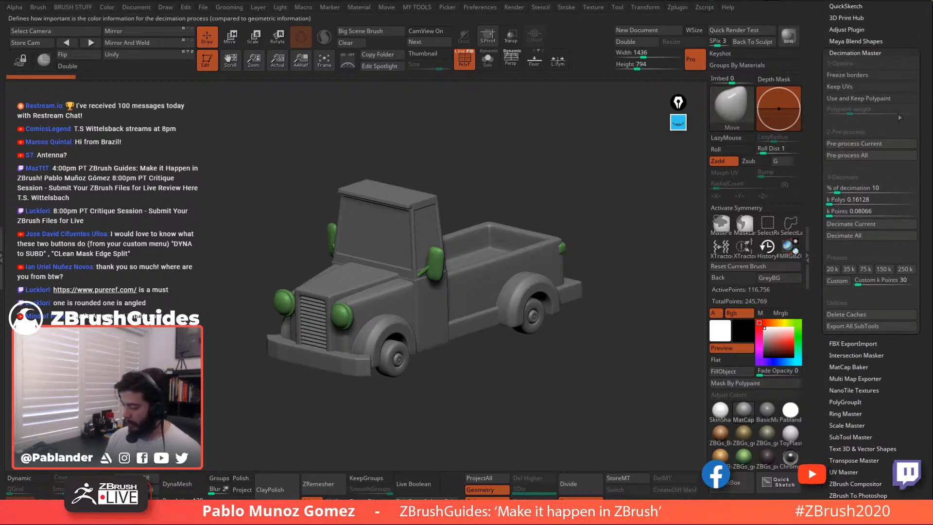
click(869, 154)
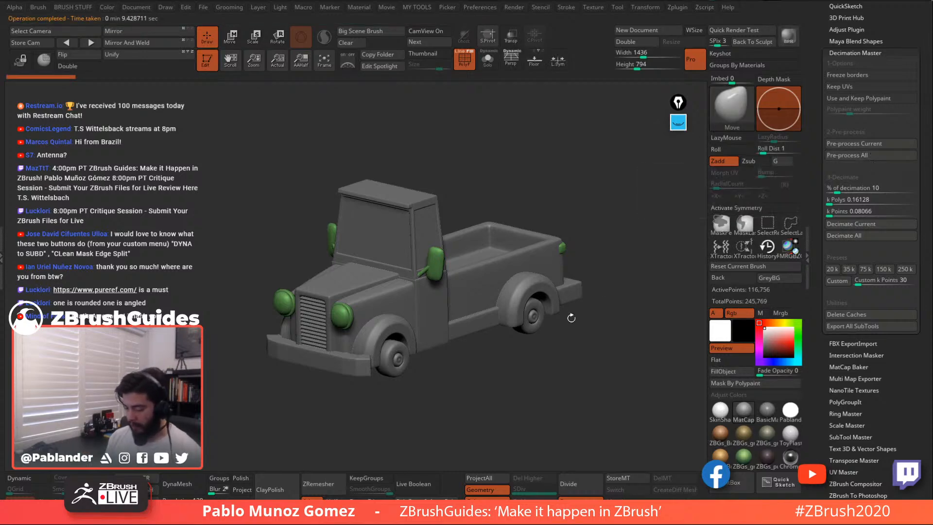
Show the polyframe and decimate the headlights, taillights and side mirrors subtool to 5%
click(462, 52)
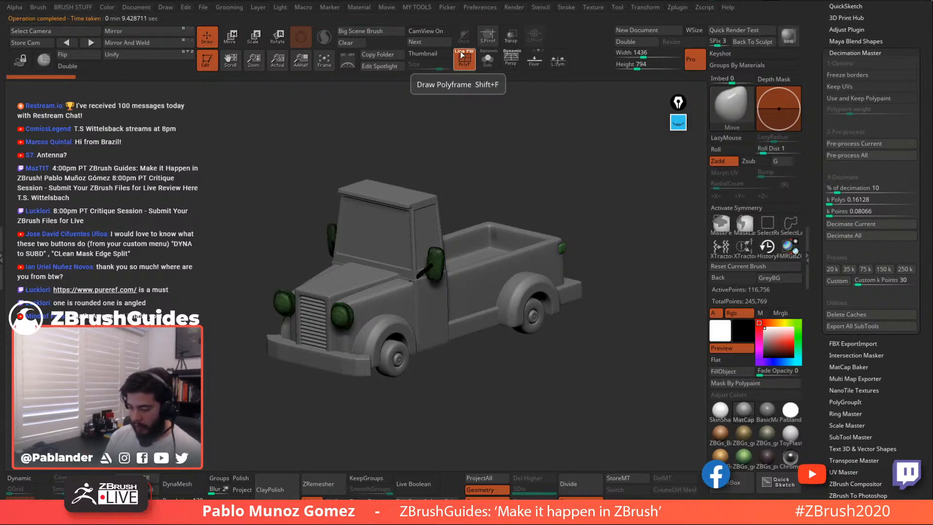
alt+drag(515, 125, 522, 149)
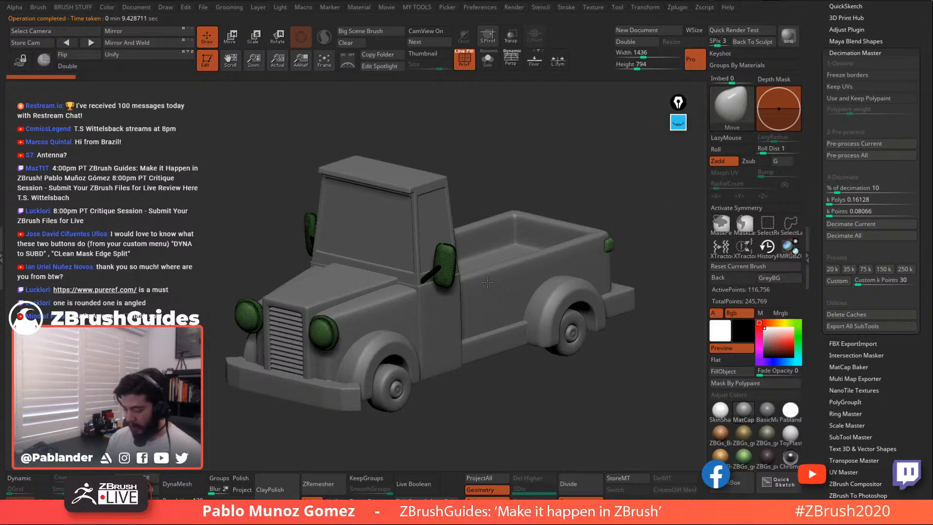
click(866, 212)
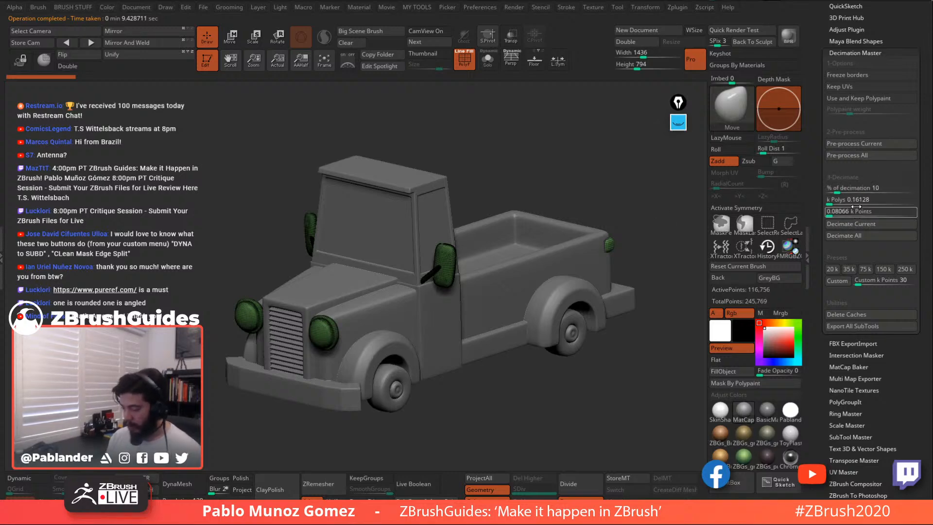
click(853, 190)
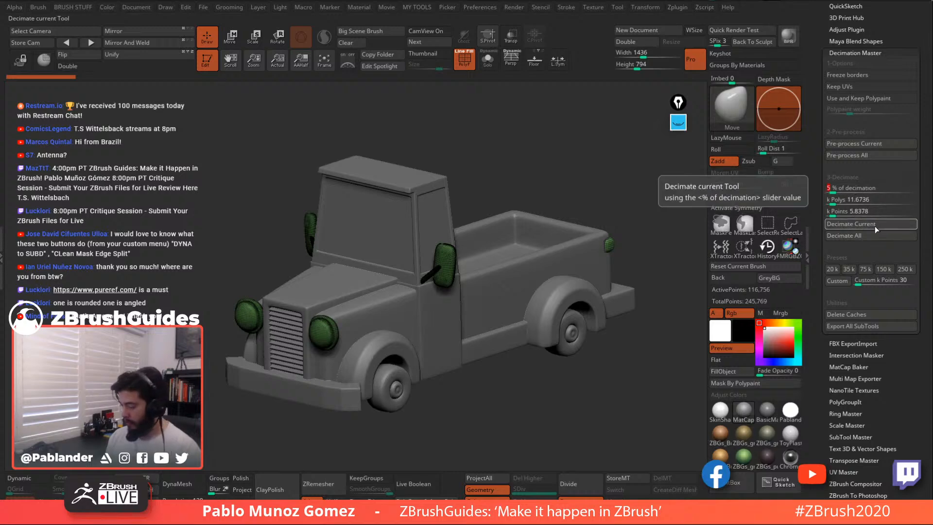
click(872, 223)
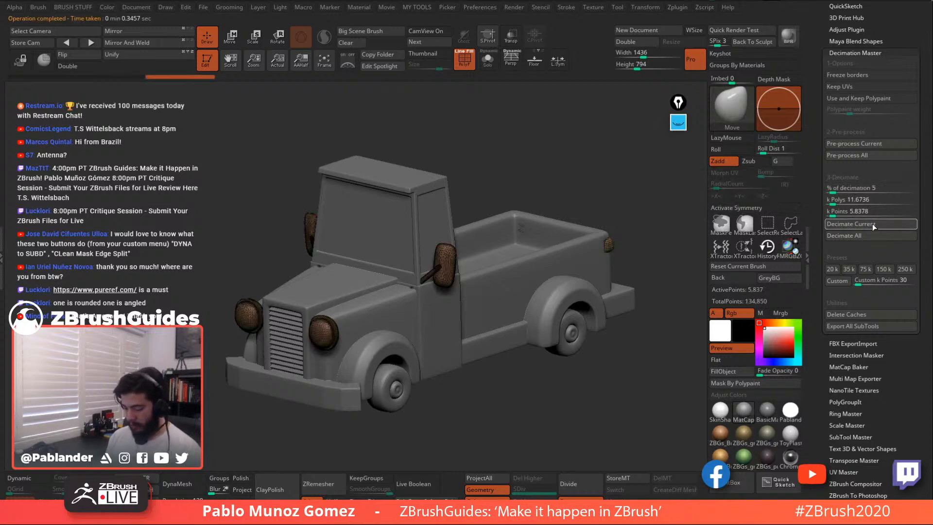
Decimate the lights and side mirrors subtool to 1%
click(860, 188)
text(1)
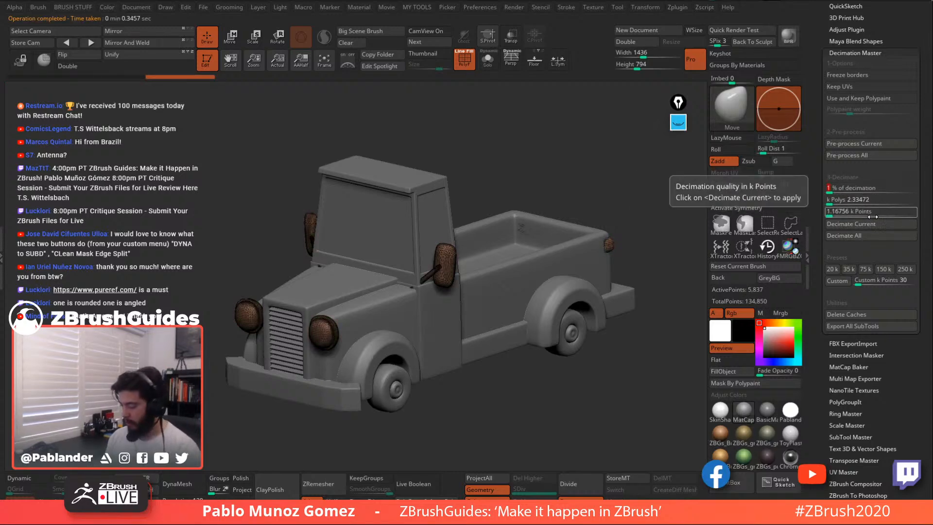
click(871, 223)
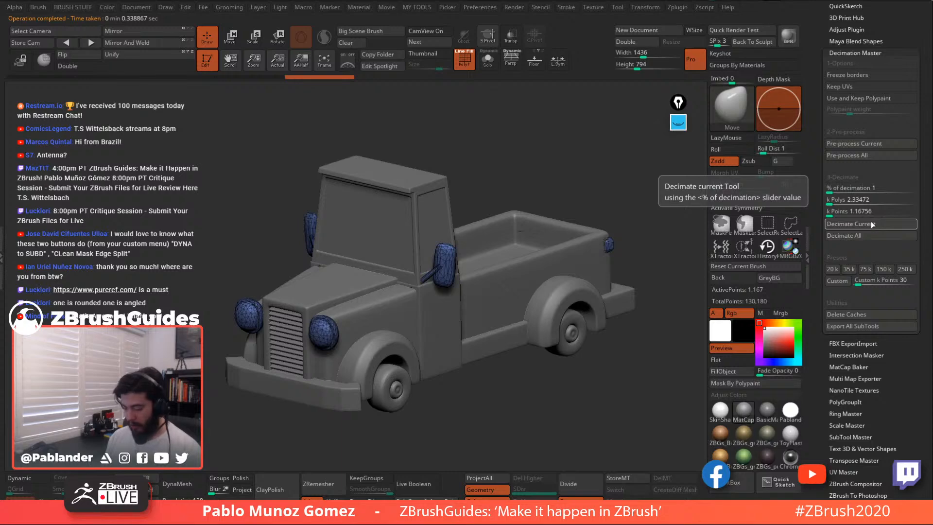
Reduce the lights and side mirrors further with a decimation of 0.3%
click(853, 188)
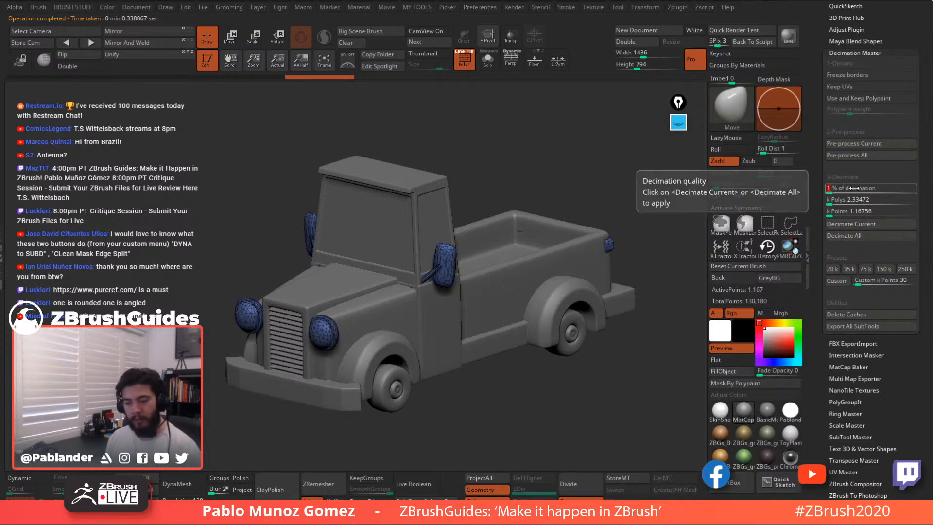
key(Return)
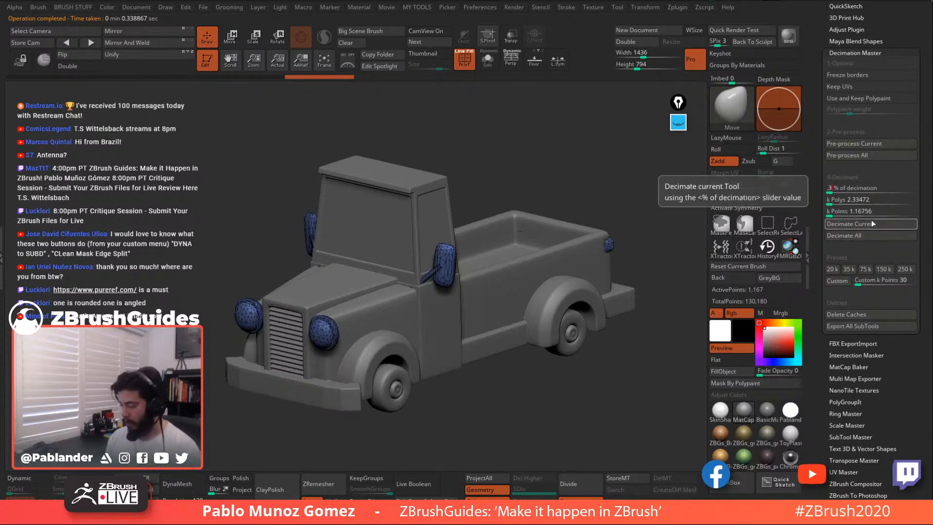
click(876, 222)
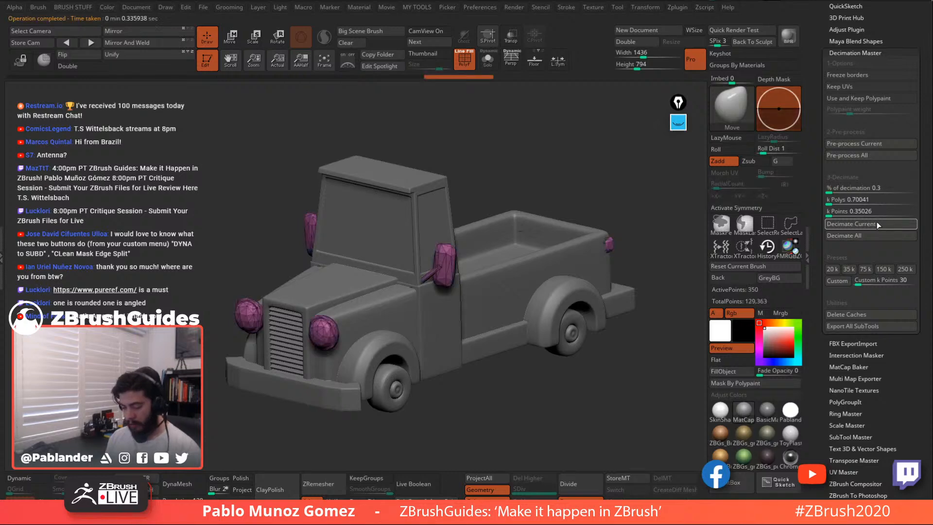
mouse_move(575, 269)
right_down()
mouse_move(547, 265)
mouse_move(578, 260)
right_up()
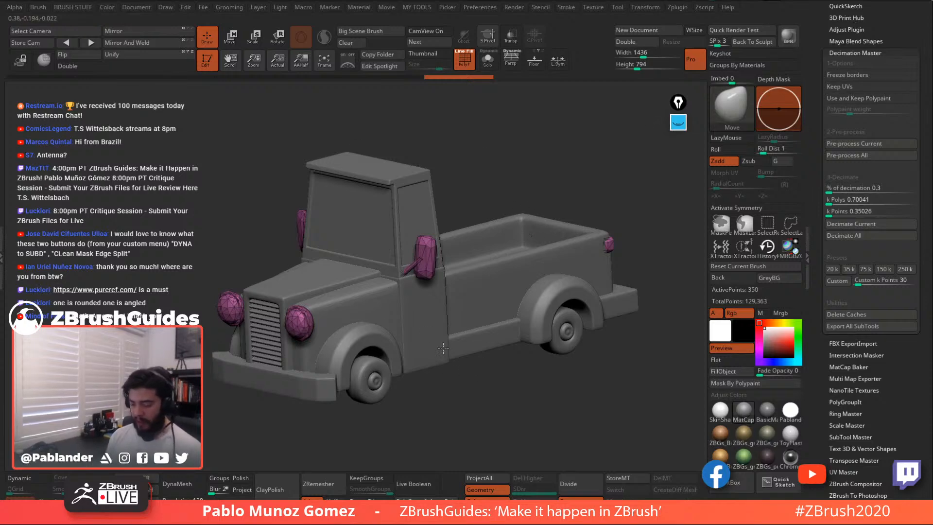
Make the truck body the active subtool and decimate it to 5%
mouse_move(823, 141)
mouse_down()
mouse_move(825, 341)
mouse_move(826, 330)
mouse_up()
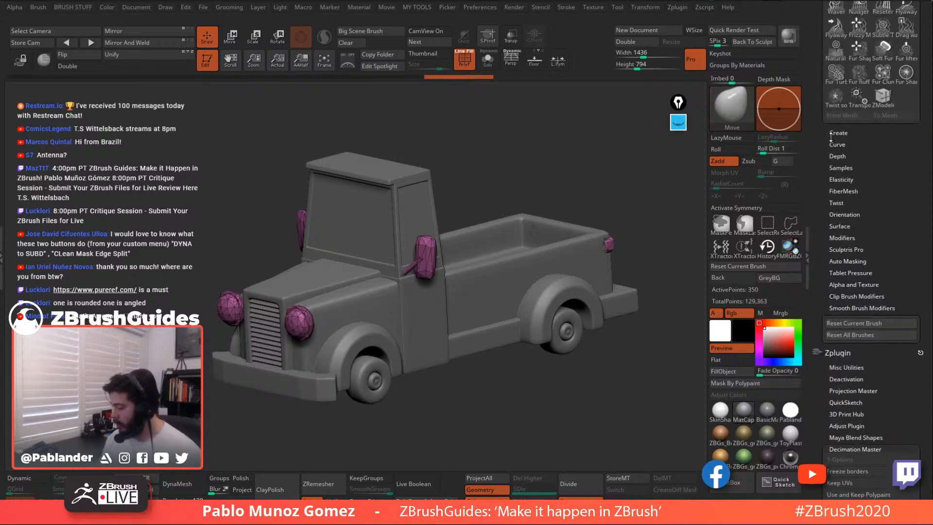
mouse_move(827, 97)
mouse_down()
mouse_move(827, 172)
mouse_move(819, 7)
mouse_up()
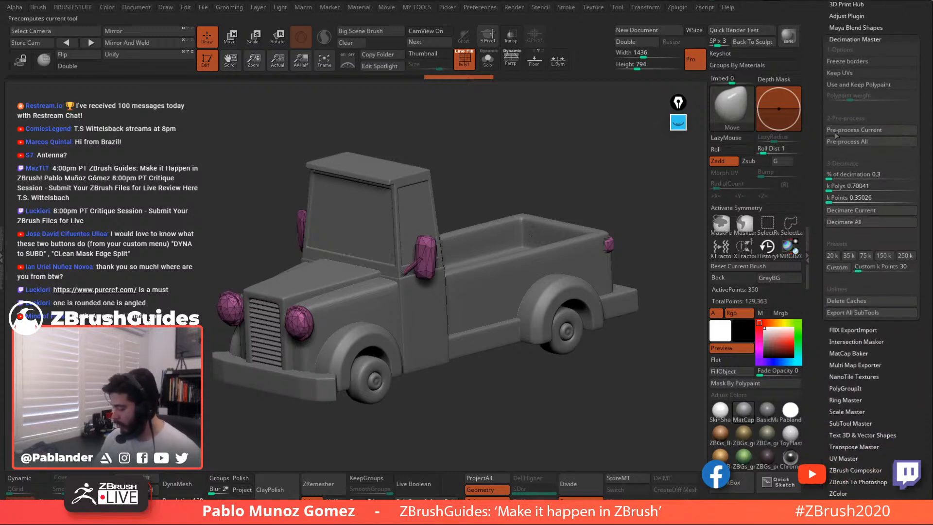
mouse_move(848, 437)
mouse_down()
mouse_move(853, 228)
mouse_move(849, 256)
mouse_move(848, 229)
mouse_move(843, 235)
mouse_up()
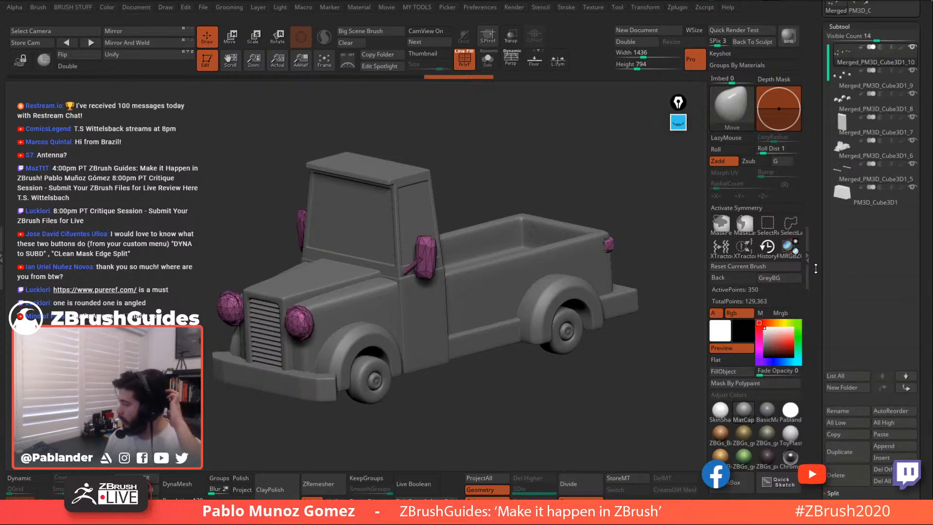
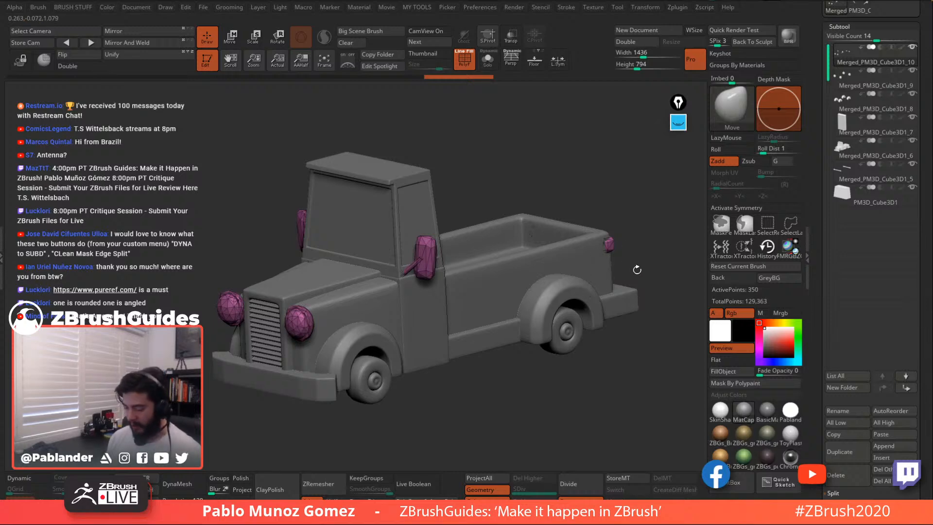
drag(524, 169, 530, 163)
alt+click(559, 236)
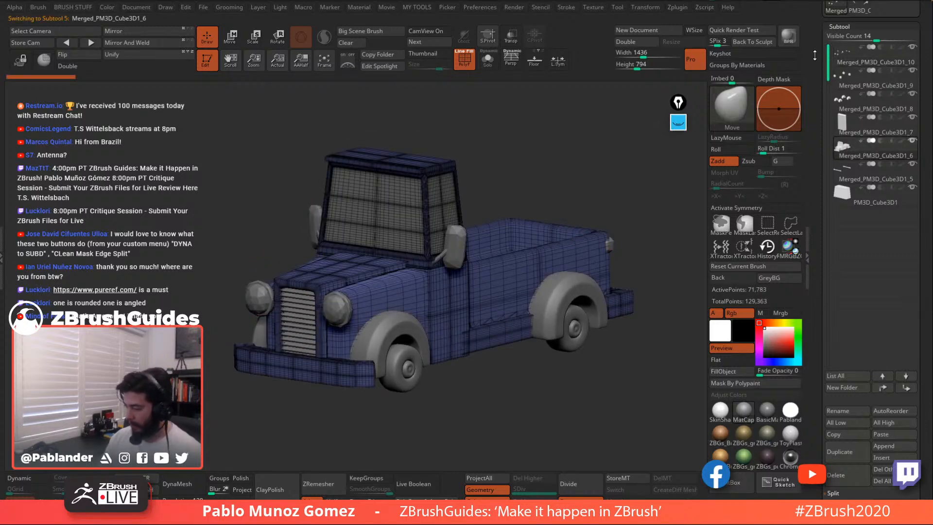
drag(815, 55, 811, 199)
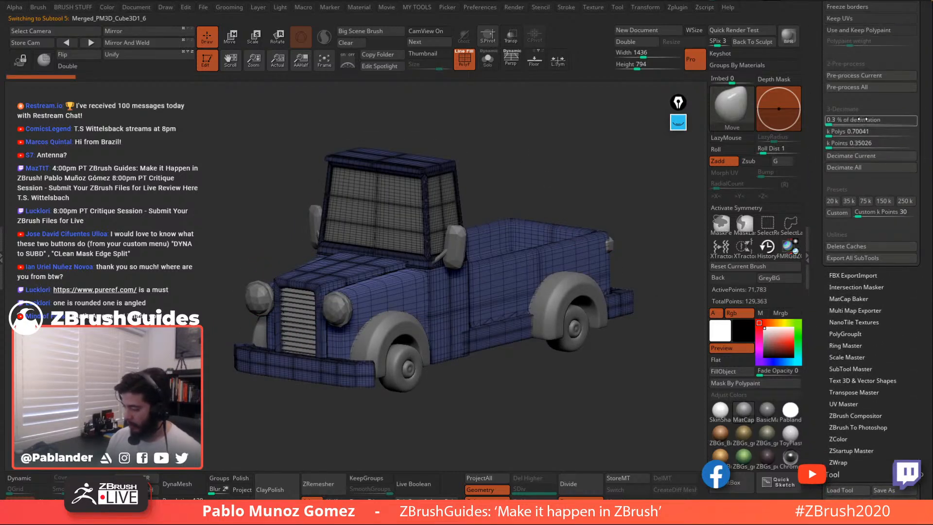
click(874, 156)
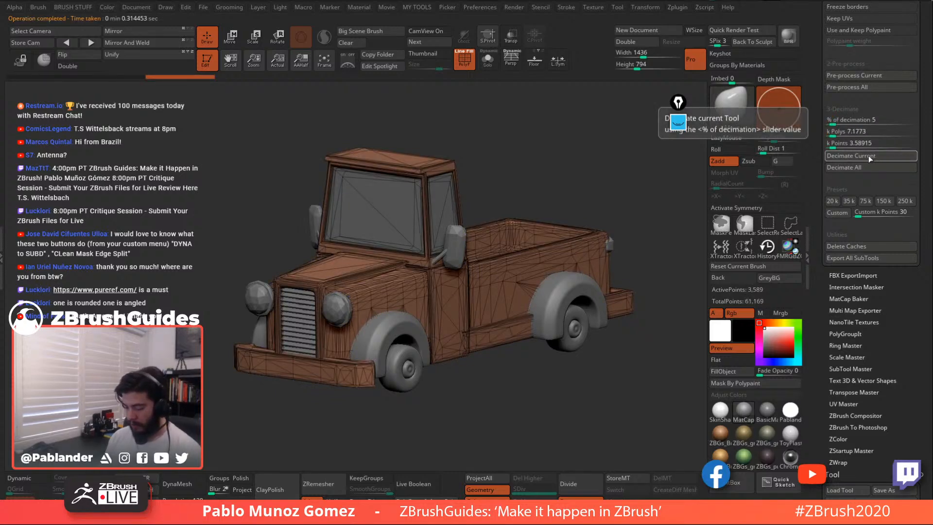
Decimate the truck body to 1% and check its shading with the polyframe hidden, restoring the wireframe display
click(469, 67)
click(470, 67)
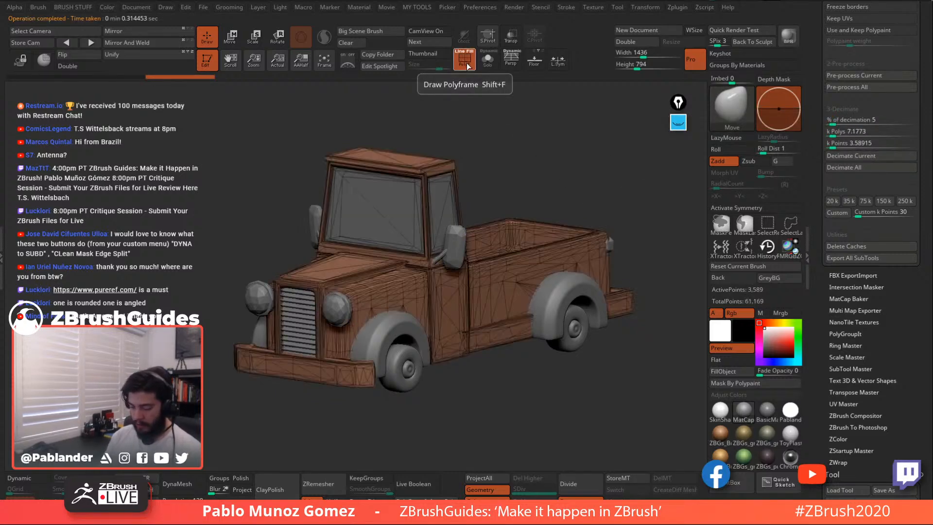
click(864, 120)
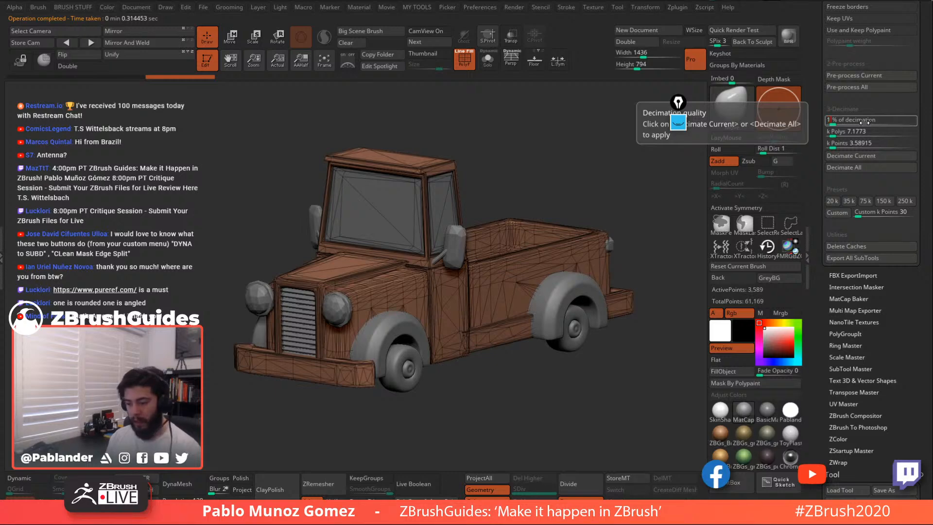
click(867, 154)
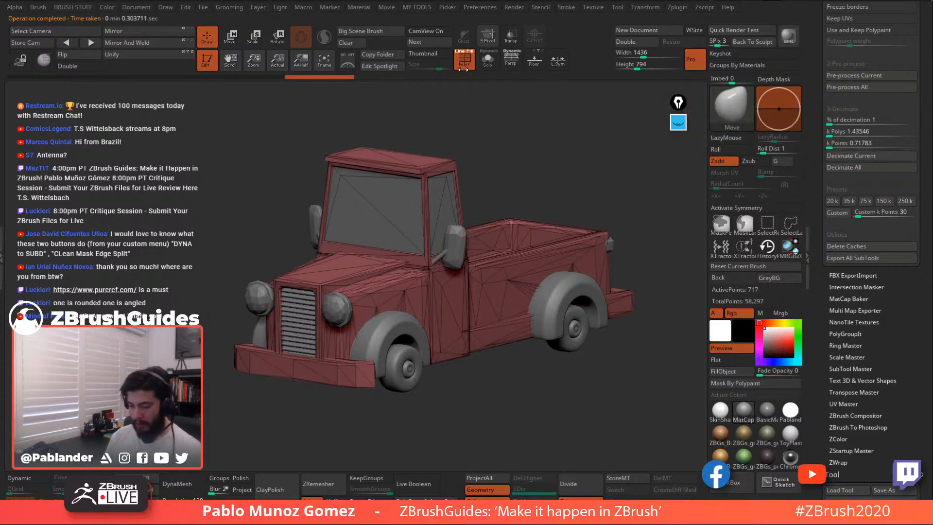
click(463, 68)
drag(586, 190, 536, 168)
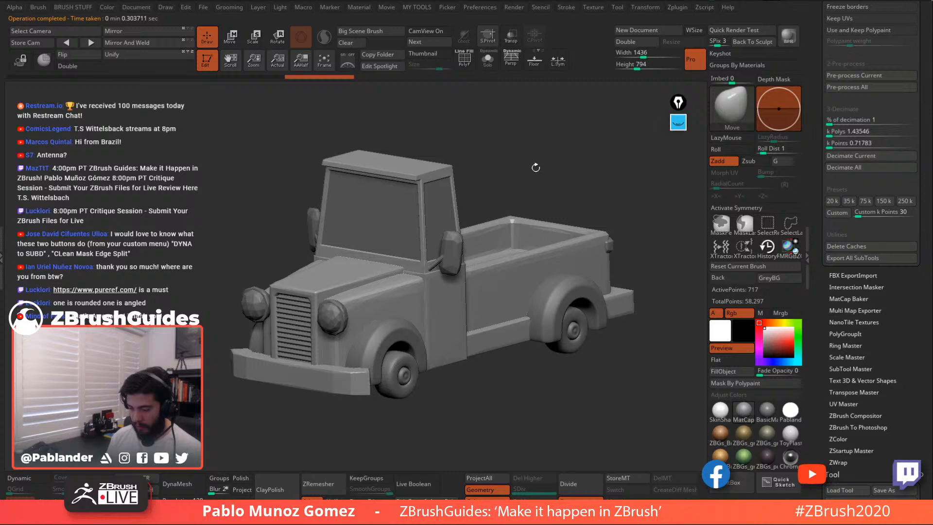
click(468, 64)
alt+right_drag(543, 227, 533, 214)
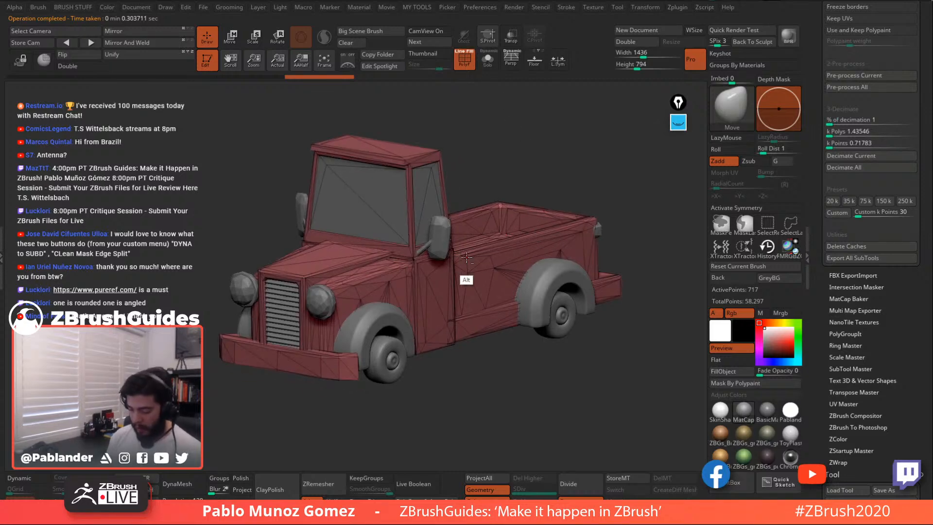
Select the wheel arches subtool and decimate it to 1%
alt+click(381, 335)
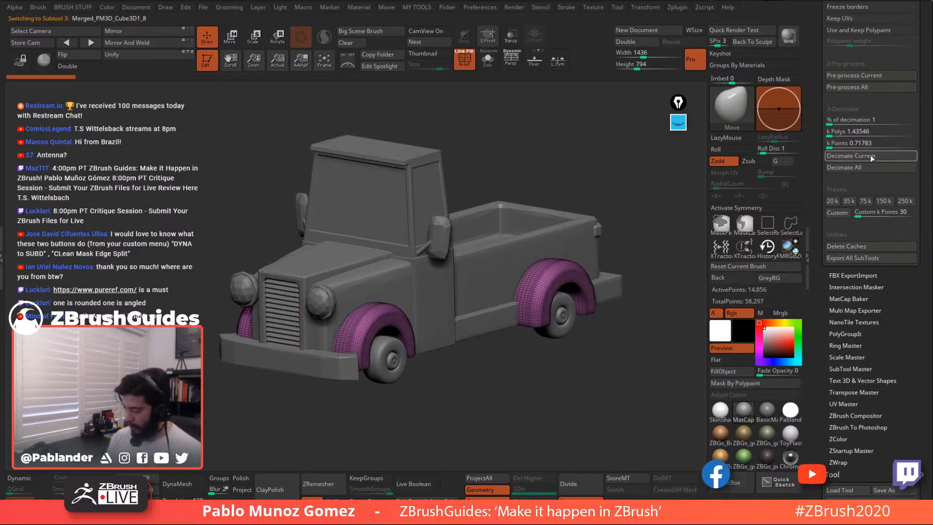
click(872, 156)
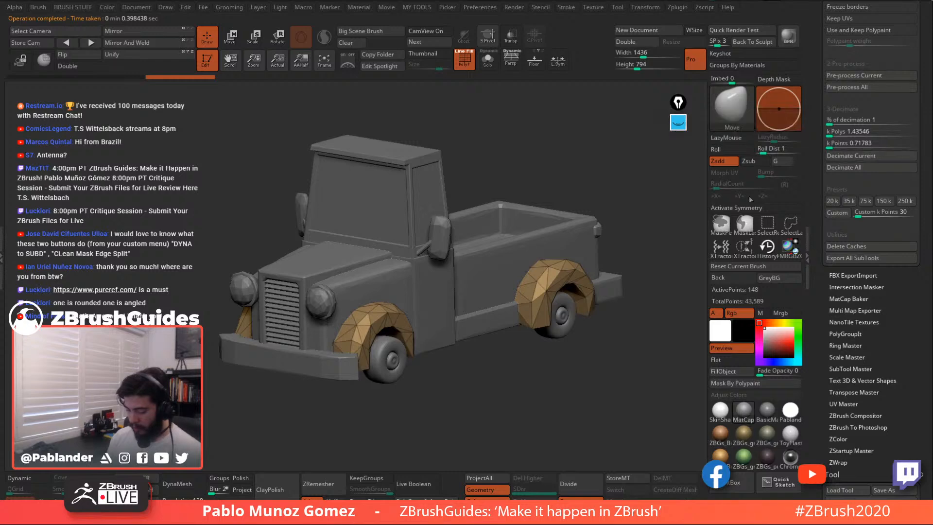
Select the tires, undo a trial decimation at 1%, and decimate them to 5% instead
alt+click(569, 309)
click(870, 156)
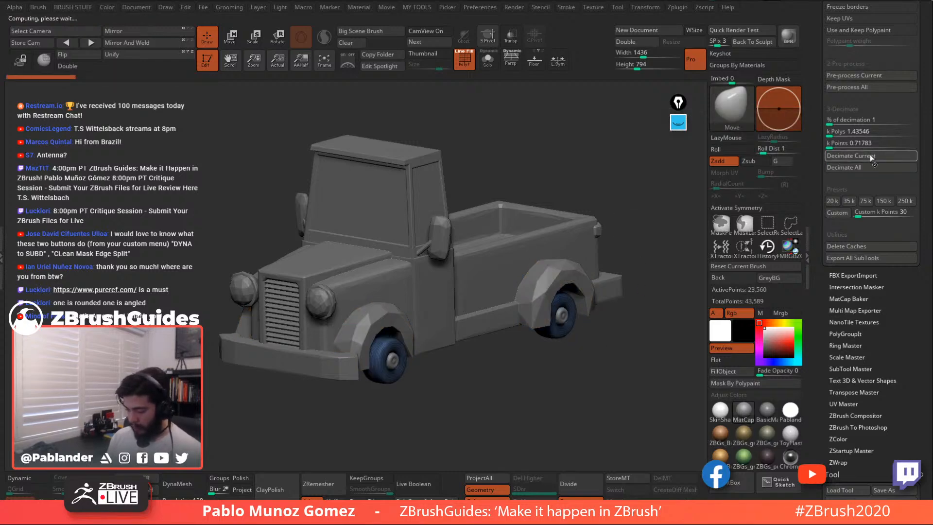
key(ctrl+z)
click(850, 123)
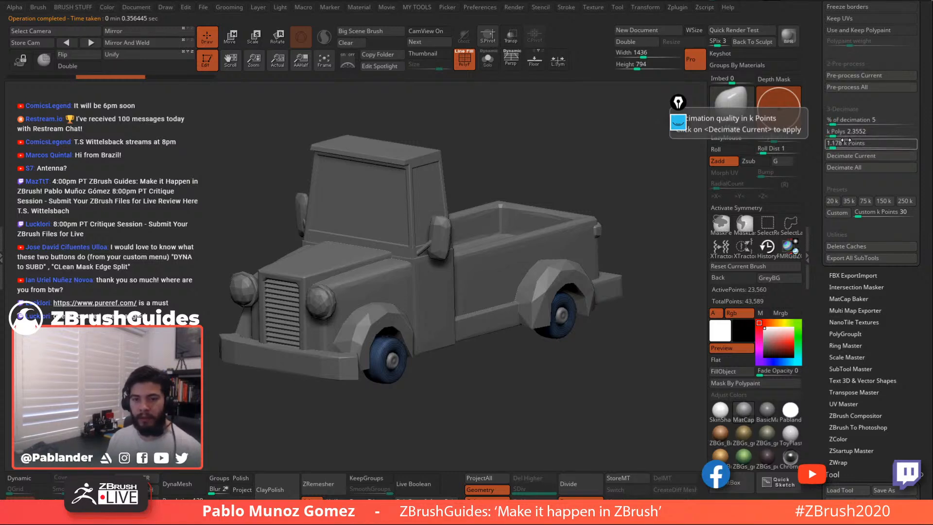
click(877, 155)
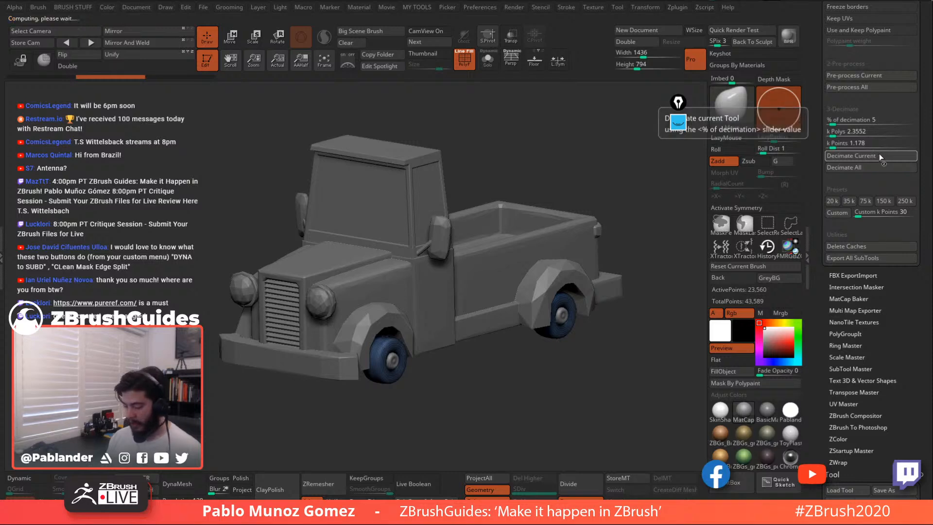
Select the axles and wheel hubs under the truck and decimate them to 5%
drag(605, 264, 569, 237)
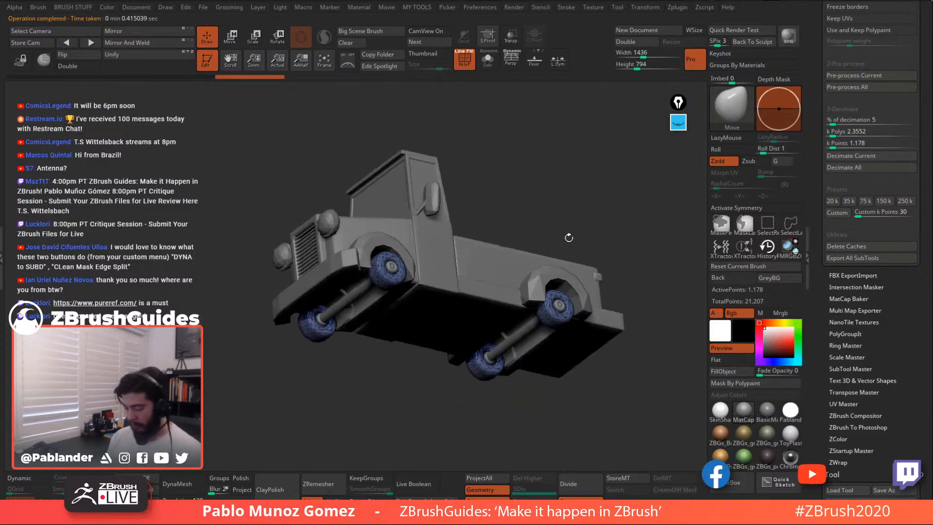
alt+click(391, 266)
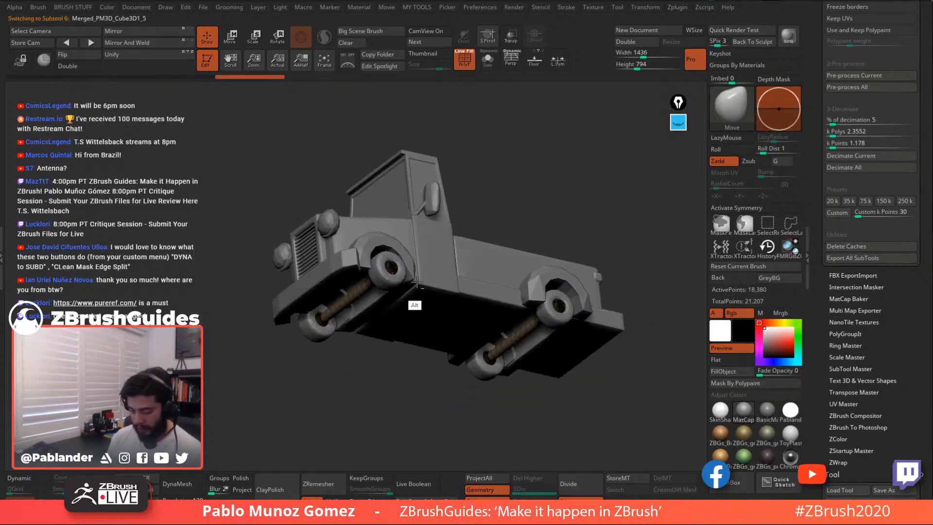
click(870, 156)
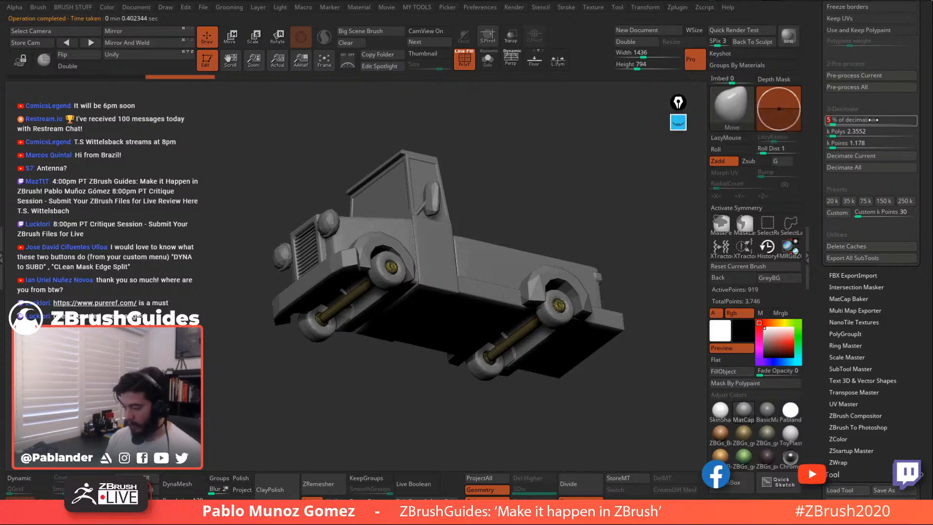
Try decimating the axles and wheel hubs to 1%, and undo it
text(1)
key(Return)
click(874, 156)
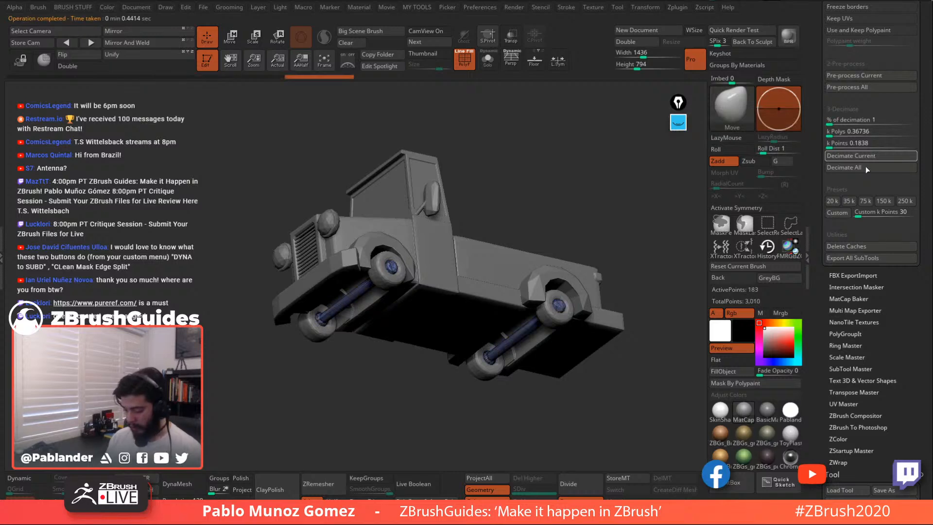
key(ctrl+z)
click(870, 137)
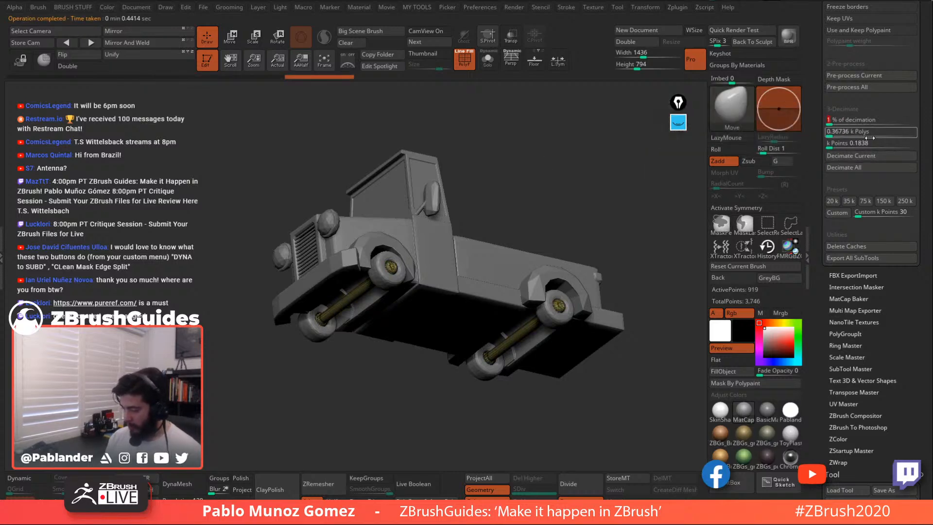
Reselect the truck body and run a BPR render of the whole truck from the side with its polyframe
drag(596, 207, 598, 214)
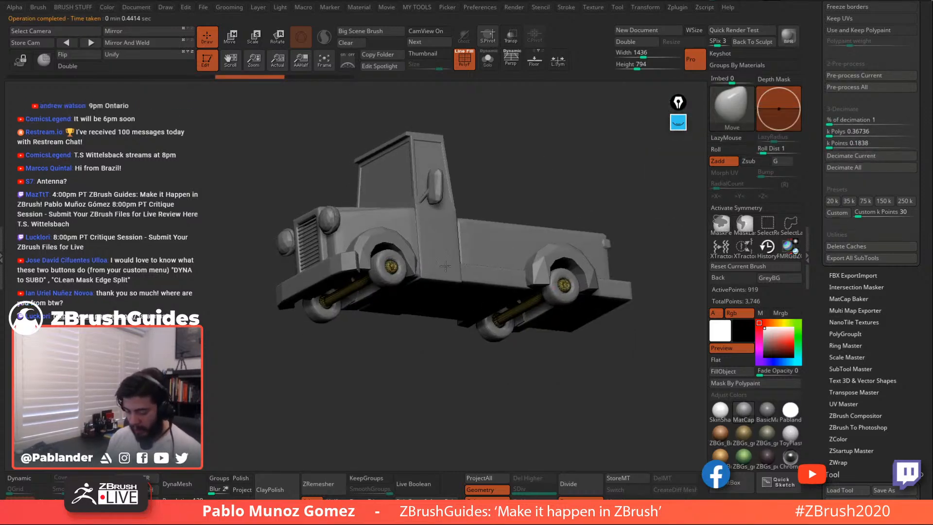
alt+click(445, 266)
drag(629, 286, 560, 264)
click(785, 39)
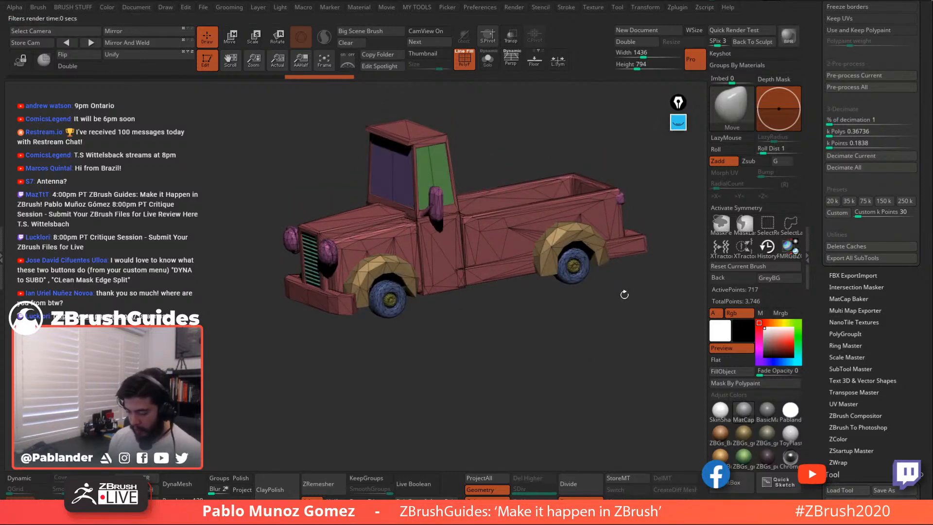
Hide the truck's polyframe, merge all its visible subtools into a single tool, and switch to that merged tool
drag(617, 328, 627, 346)
click(465, 60)
alt+drag(486, 253, 511, 333)
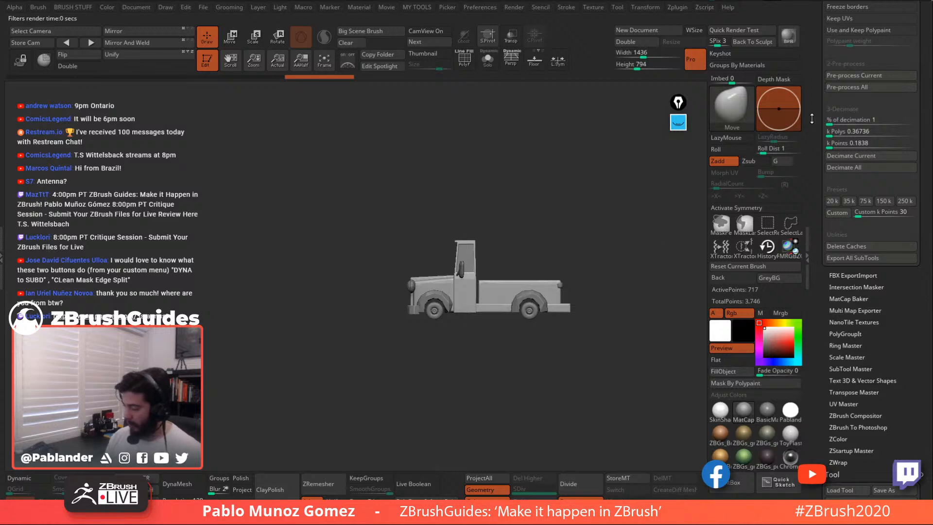
scroll(812, 119, up, 10)
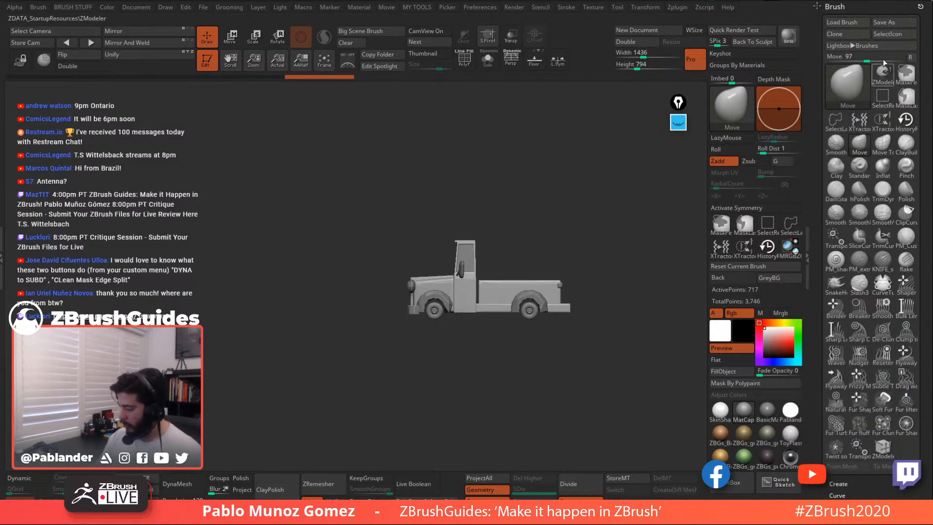
click(920, 7)
scroll(817, 126, down, 15)
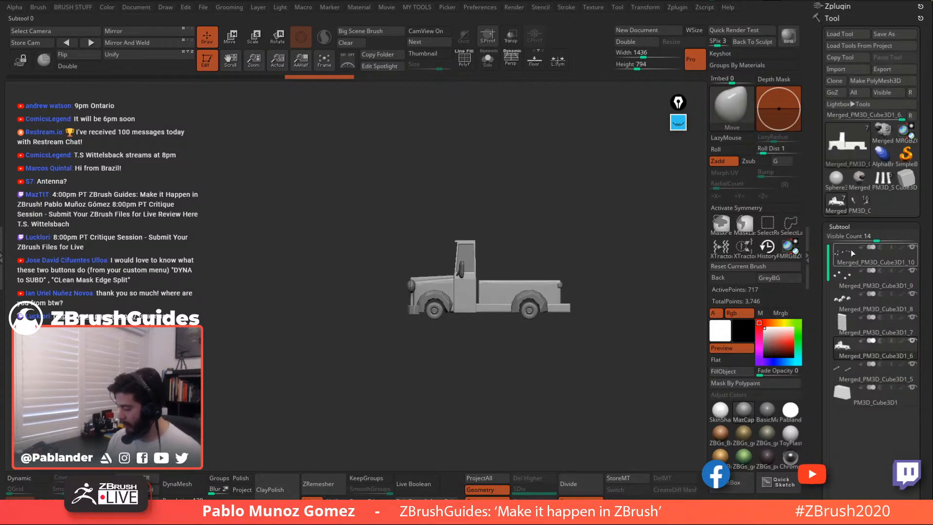
scroll(816, 127, down, 2)
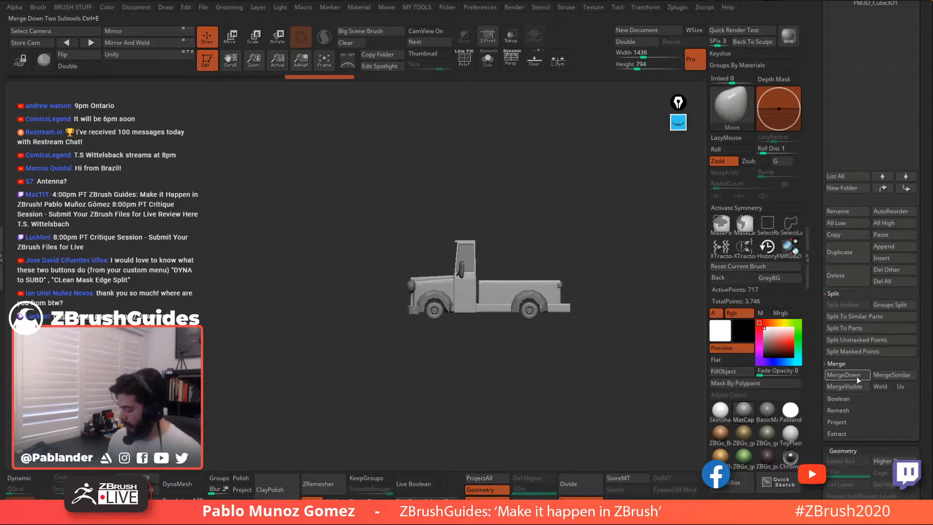
scroll(846, 341, up, 10)
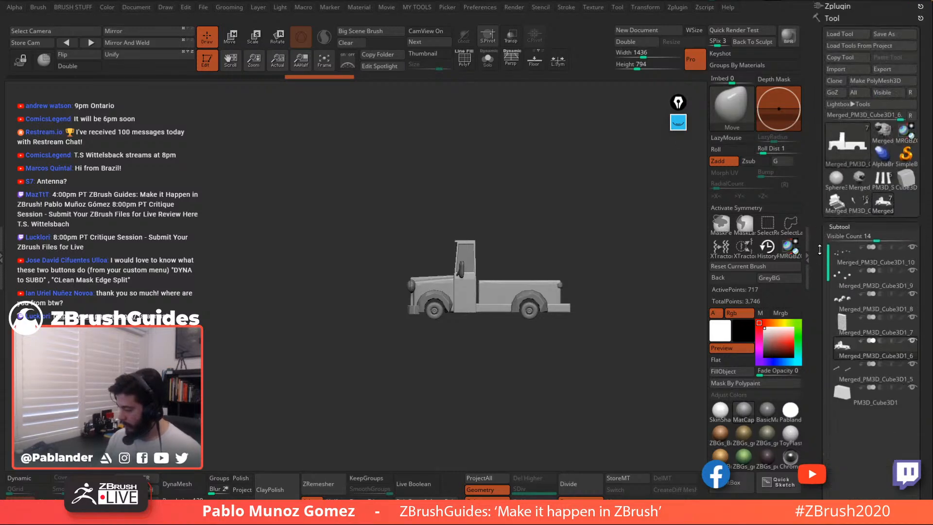
click(839, 204)
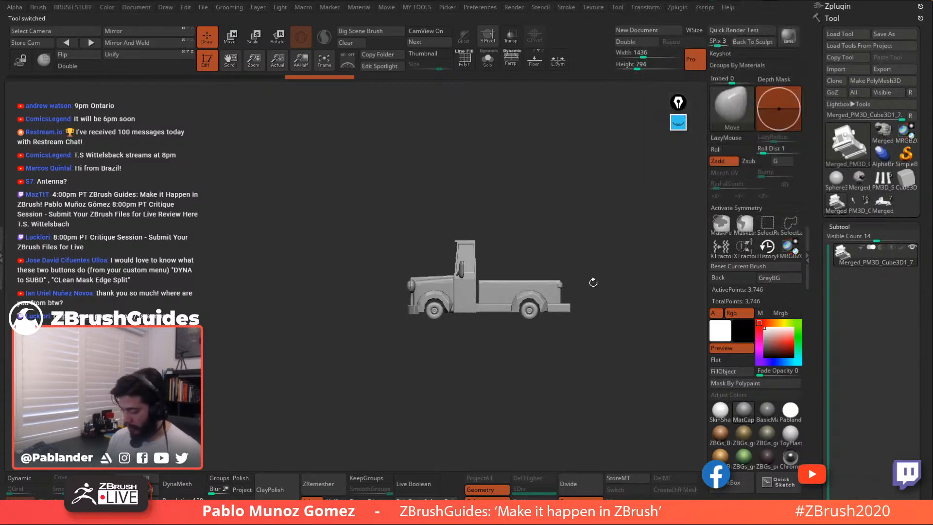
Show the polyframe on the merged truck and add a Taper deformer from the front view
key(shift+f)
drag(505, 103, 597, 249)
drag(553, 165, 577, 181)
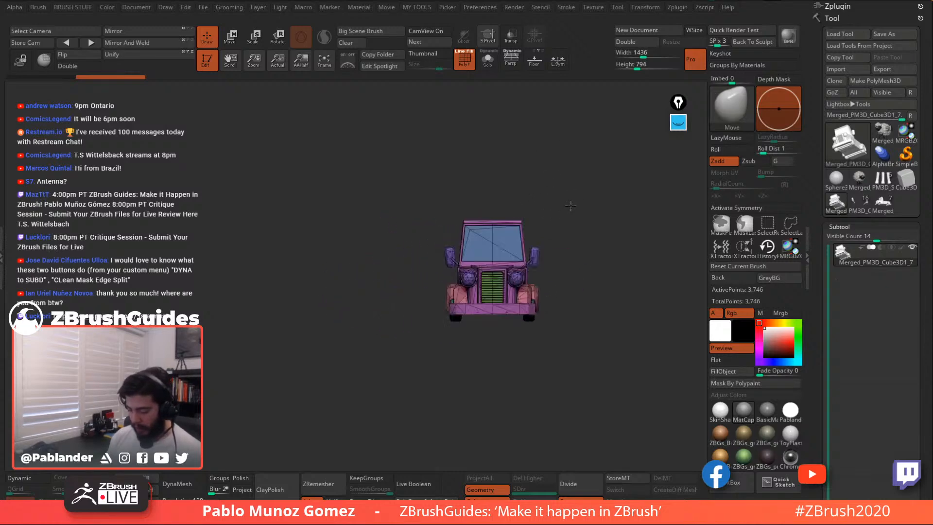
click(238, 43)
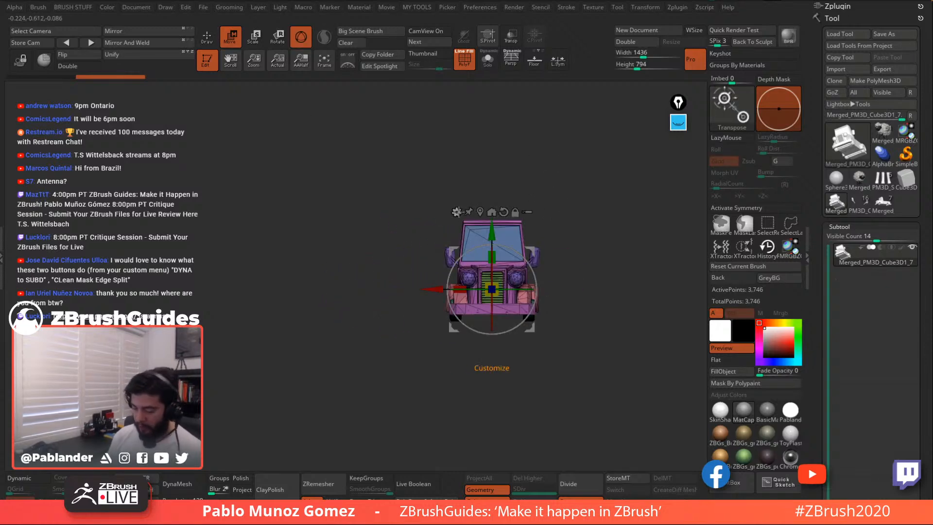
click(460, 213)
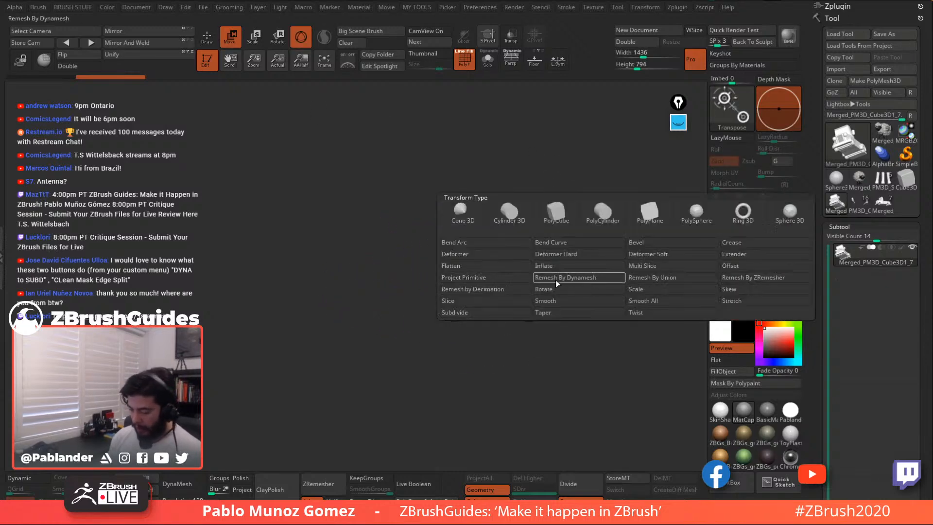
click(557, 314)
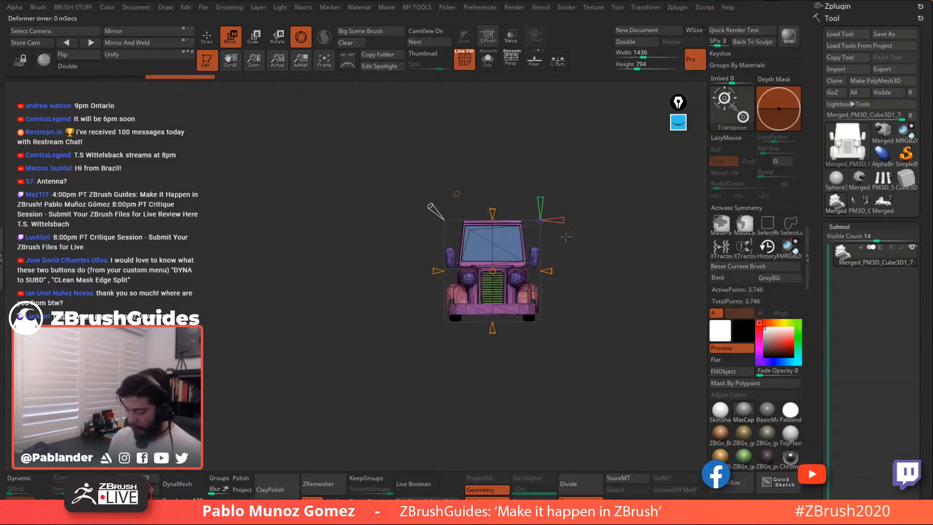
Taper the truck vertically, comparing front and side views, so the cab flares wider toward the roof
drag(492, 211, 493, 191)
drag(606, 178, 610, 265)
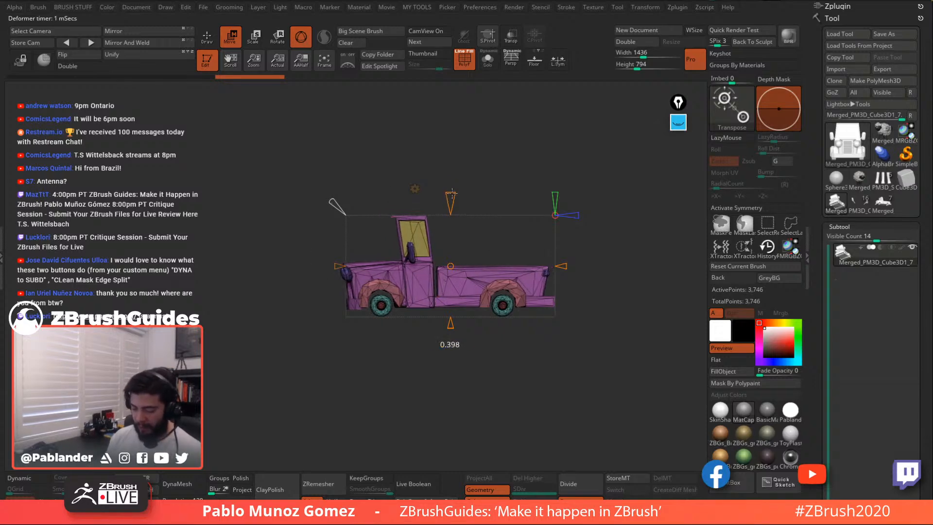
drag(549, 223, 569, 197)
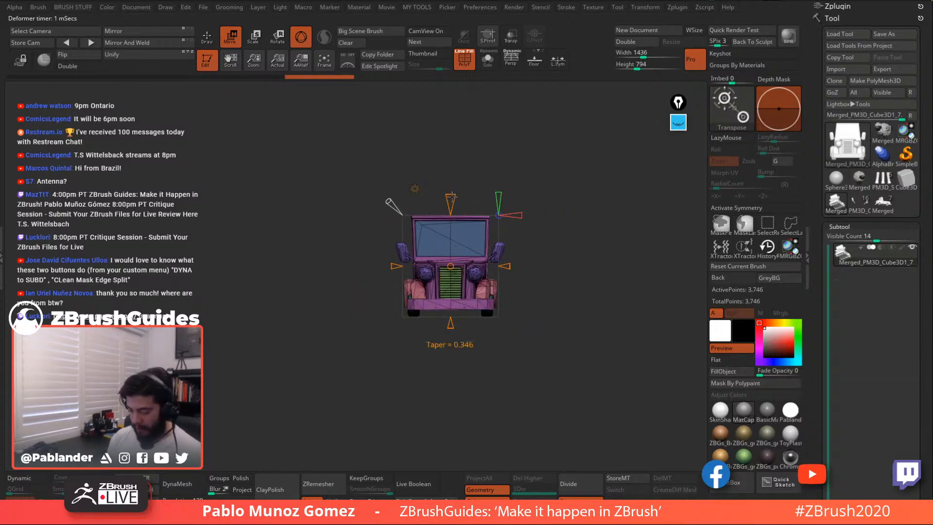
drag(454, 197, 453, 193)
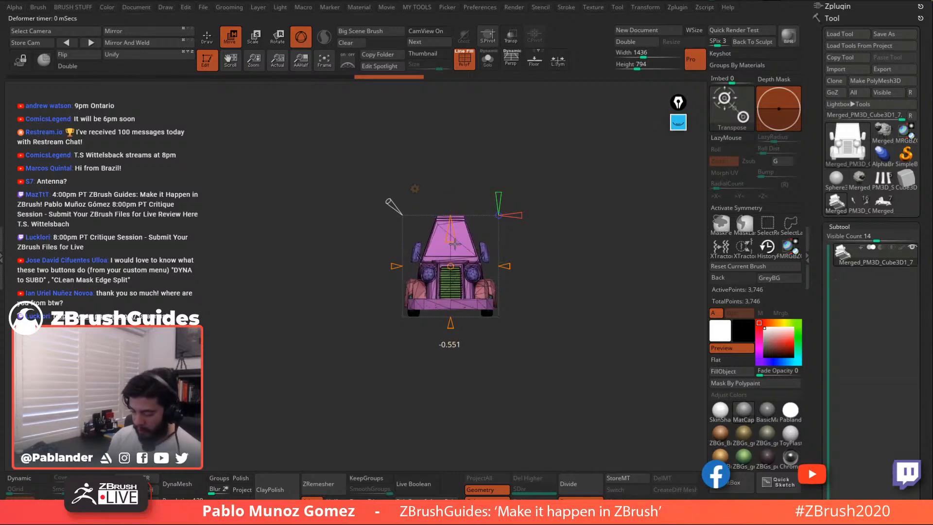
mouse_move(456, 201)
mouse_down()
mouse_move(548, 204)
mouse_move(554, 236)
mouse_move(515, 219)
mouse_up()
Accept the taper deformation and return to draw mode with the polyframe hidden
click(416, 189)
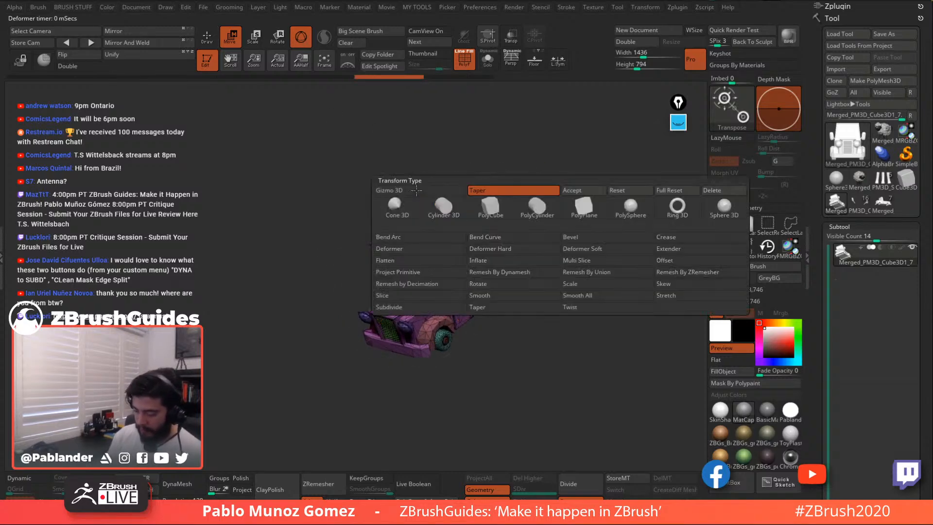
click(597, 195)
alt+drag(562, 307, 556, 277)
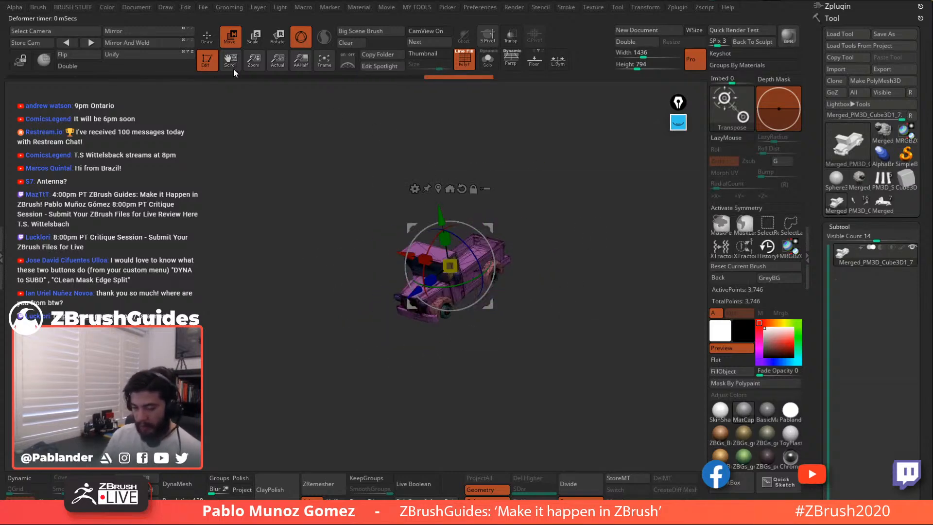
click(208, 41)
mouse_move(557, 196)
mouse_down()
mouse_move(572, 239)
mouse_move(573, 208)
mouse_move(588, 204)
mouse_move(529, 231)
mouse_move(567, 242)
mouse_move(420, 230)
mouse_up()
click(467, 64)
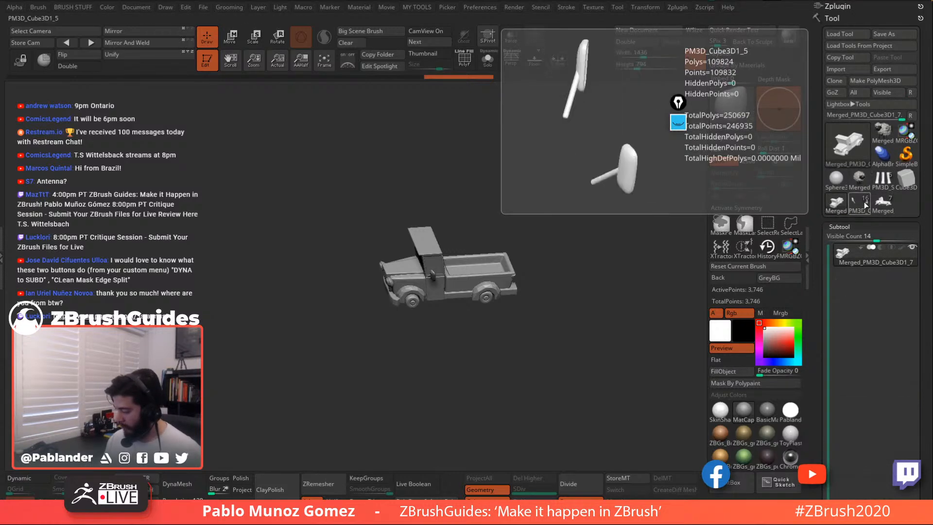
Switch to the hilltop farm scene with the UFO and paste the truck in as a new subtool
click(883, 142)
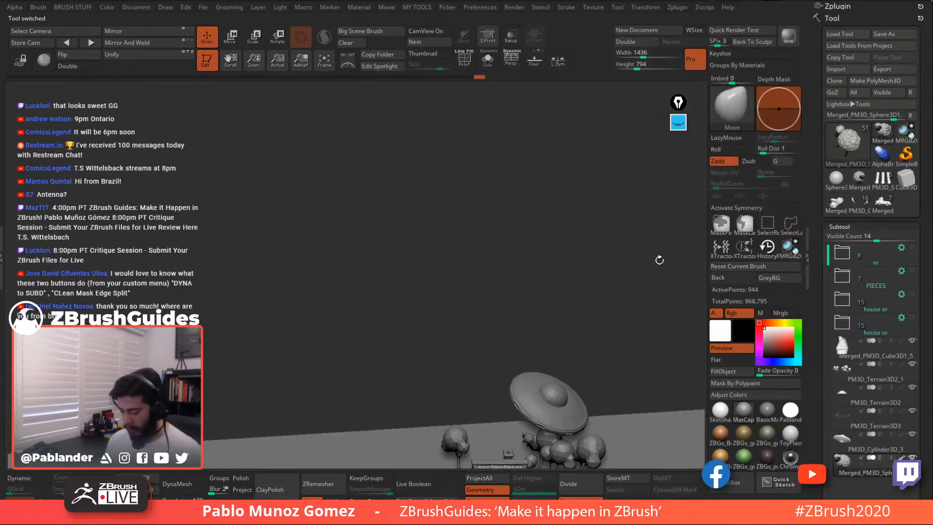
alt+right_drag(554, 373, 469, 163)
alt+right_drag(533, 310, 547, 215)
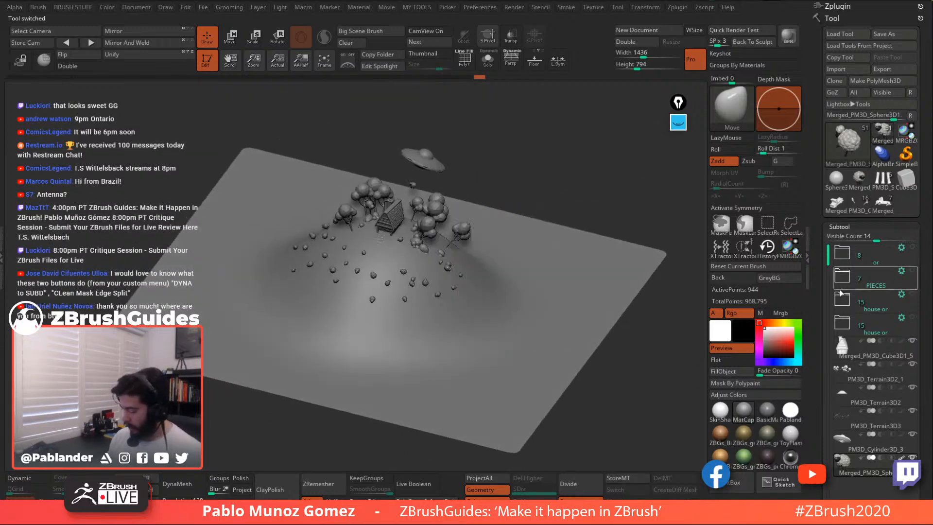
scroll(902, 283, down, 5)
click(899, 380)
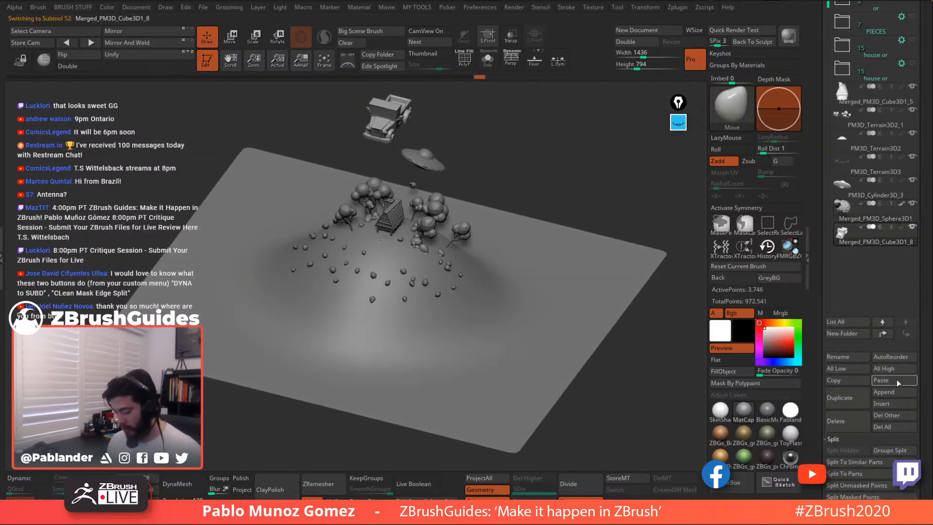
Scale down and move the pasted truck onto the hilltop in front of the house, turning it diagonally
key(w)
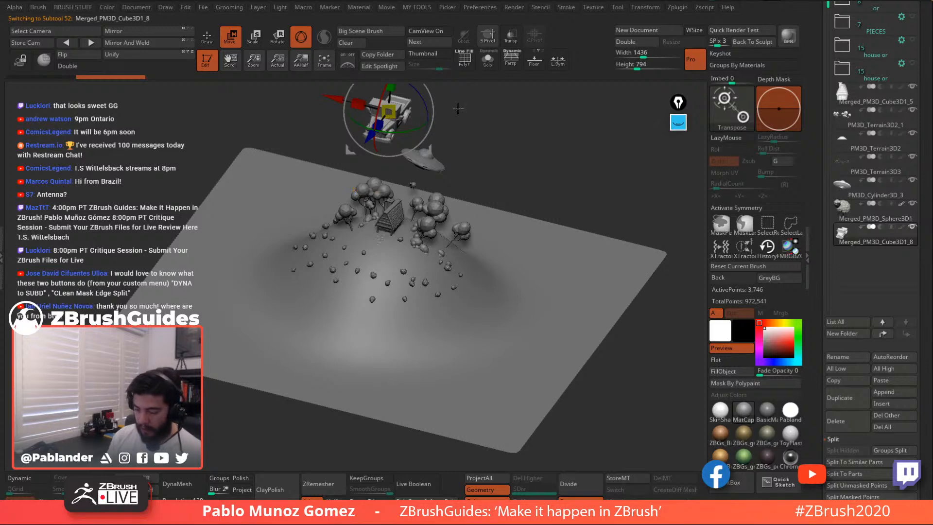
click(324, 60)
drag(411, 128, 425, 217)
drag(521, 202, 522, 311)
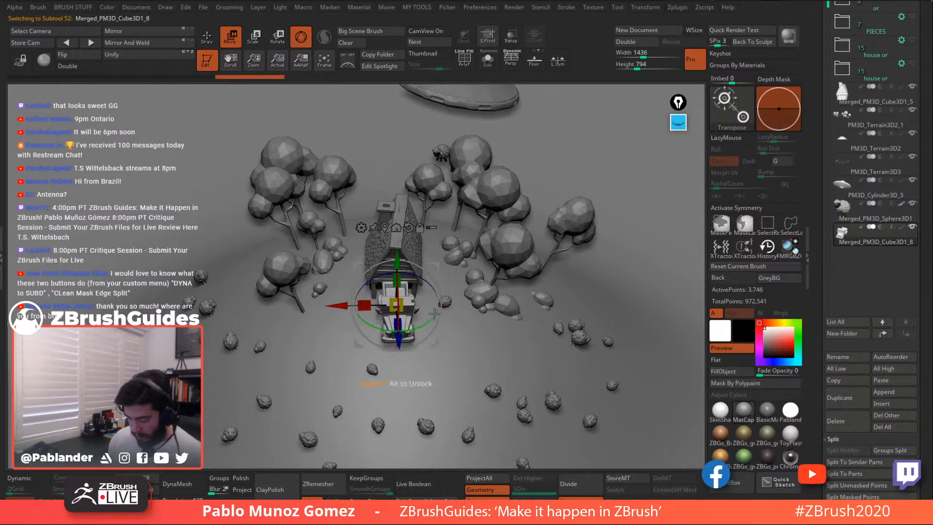
mouse_move(434, 316)
mouse_down()
mouse_move(394, 326)
mouse_move(431, 318)
mouse_up()
drag(449, 357, 441, 316)
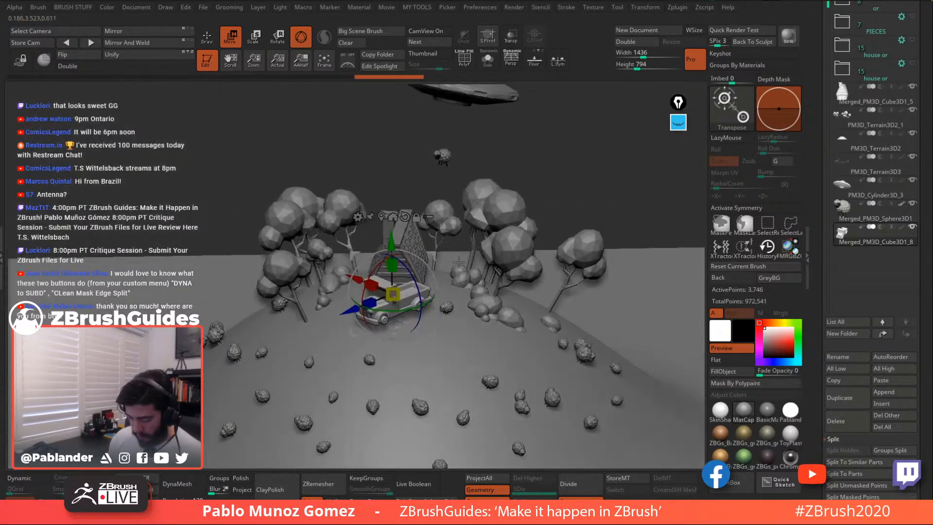
Move the truck beside the house's stone path and lower it toward the ground
drag(432, 258, 503, 295)
drag(505, 340, 496, 401)
mouse_move(479, 332)
mouse_down()
mouse_move(485, 346)
mouse_move(475, 325)
mouse_move(465, 336)
mouse_up()
right_drag(487, 309, 428, 279)
drag(402, 231, 441, 245)
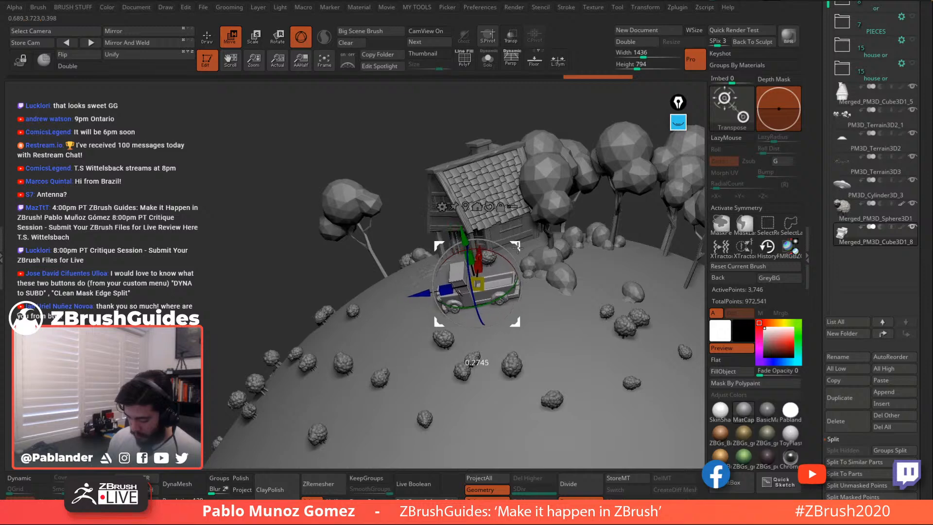
Tilt the truck to follow the hill's slope beside the house and return to draw mode
right_drag(454, 247, 583, 233)
drag(571, 242, 547, 236)
drag(507, 273, 502, 278)
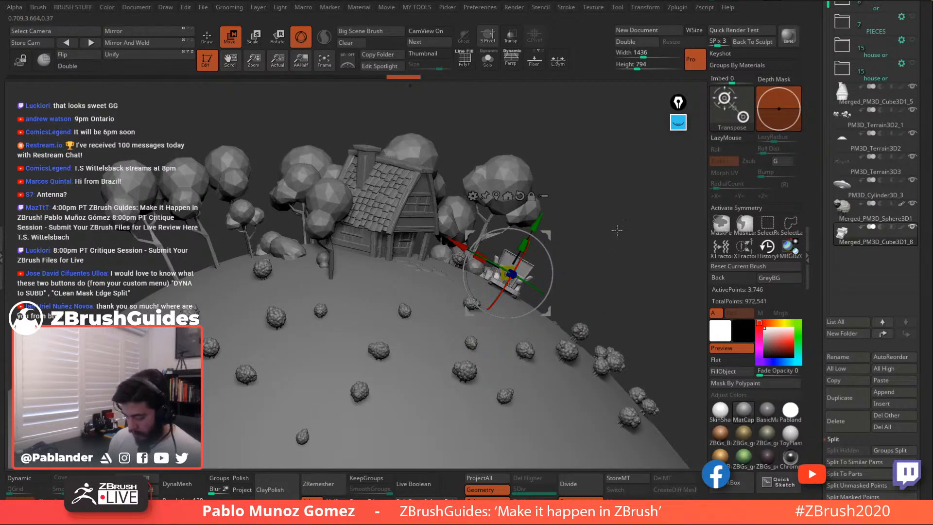
right_drag(647, 228, 548, 251)
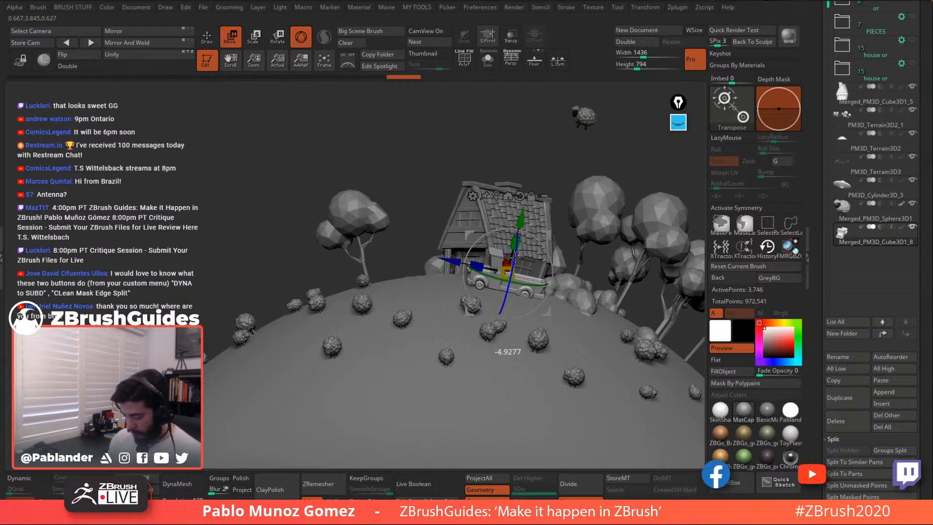
drag(548, 251, 543, 249)
mouse_move(545, 240)
right_down()
mouse_move(578, 250)
mouse_move(588, 270)
mouse_move(597, 169)
right_up()
key(q)
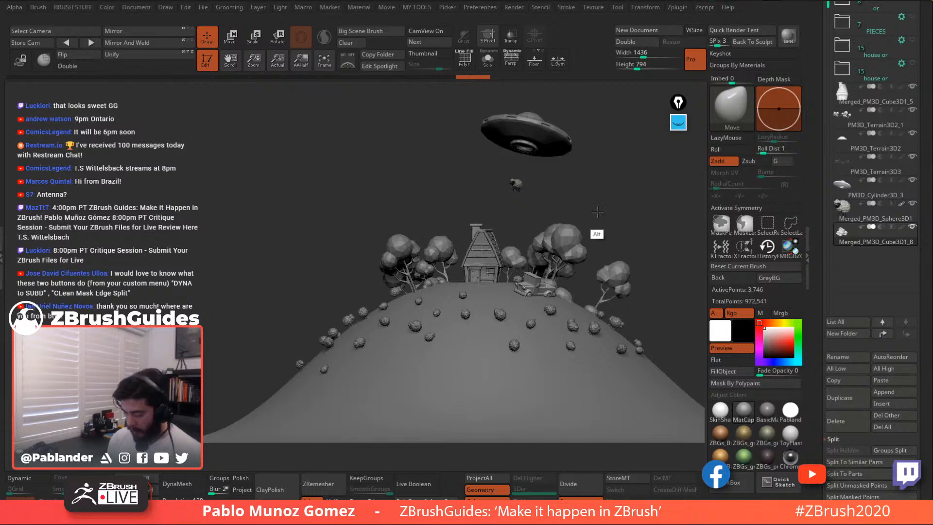
Move the truck closer to the house, using a top view, and leave the move gizmo
alt+right_drag(597, 211, 570, 242)
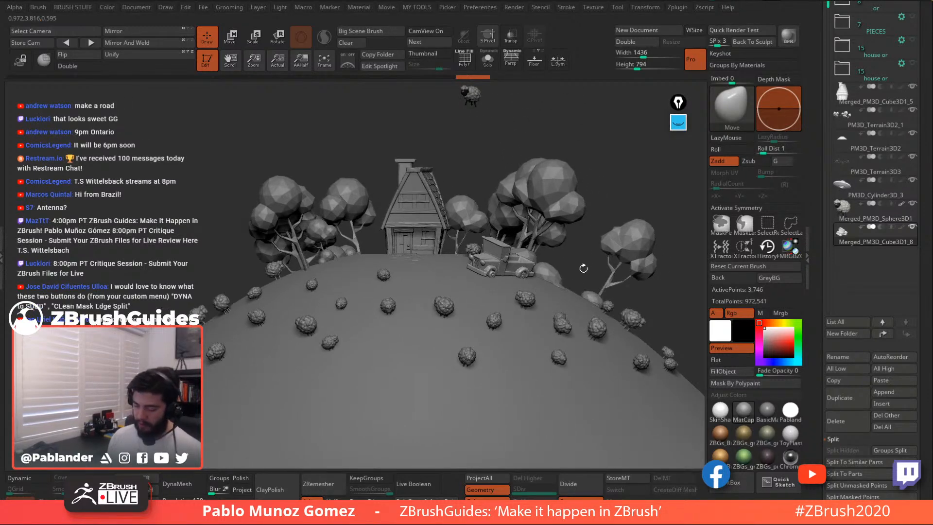
right_drag(579, 261, 544, 244)
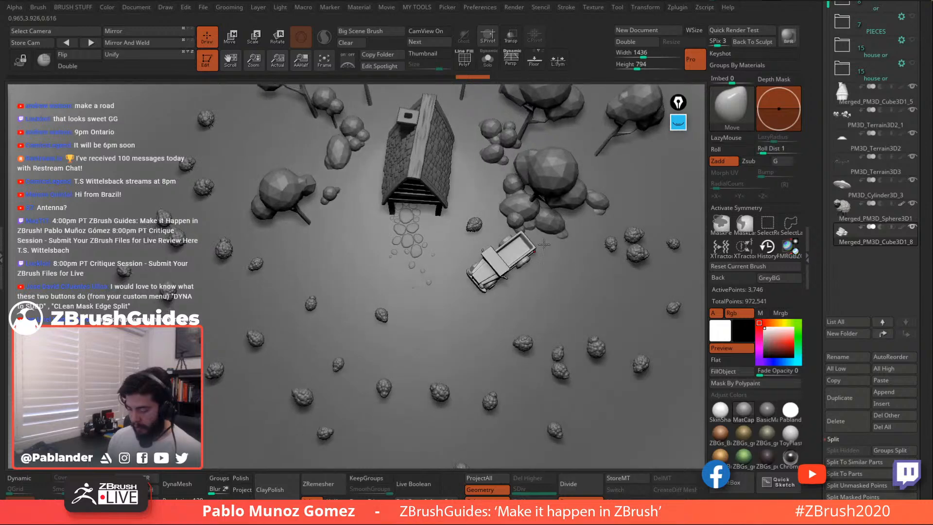
key(w)
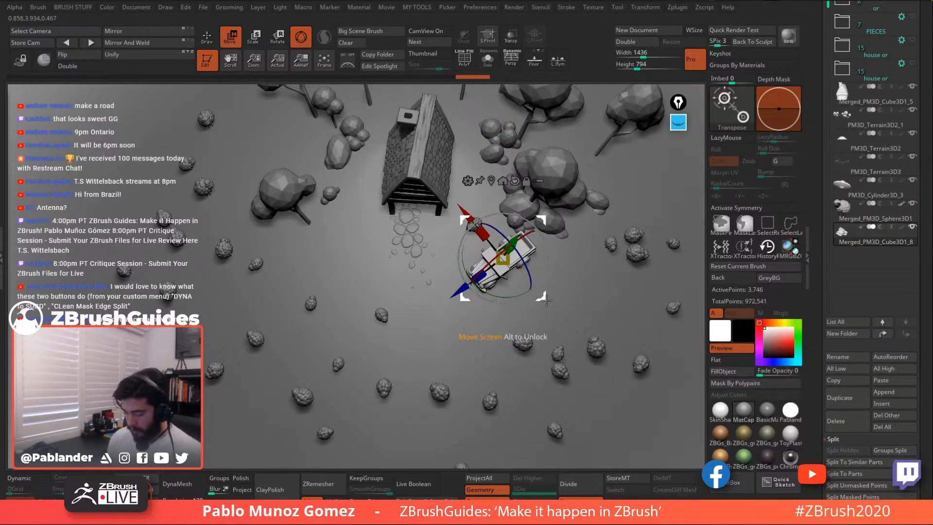
drag(546, 301, 529, 279)
right_drag(530, 255, 553, 215)
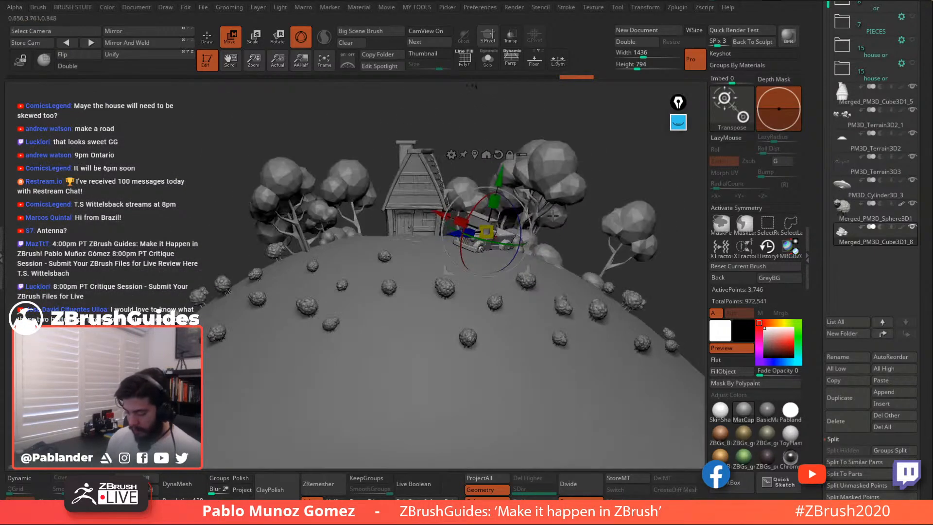
alt+right_drag(572, 260, 548, 266)
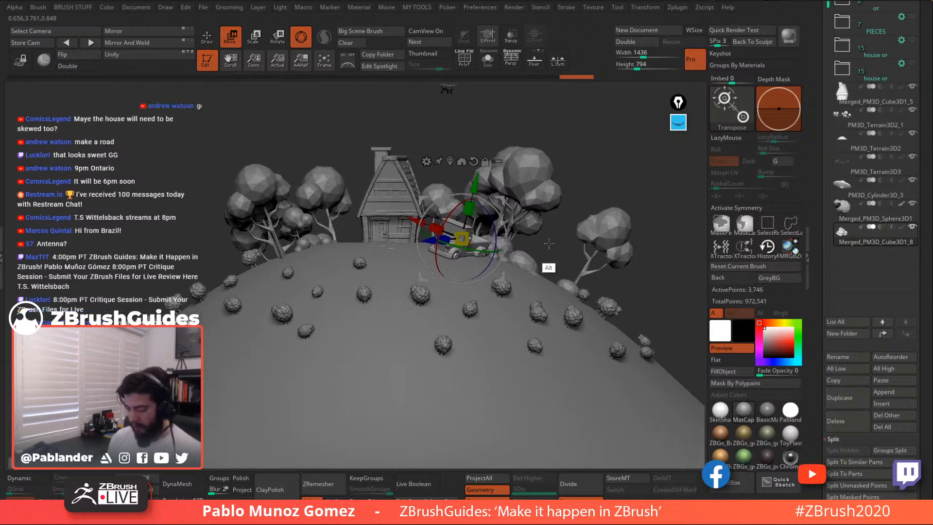
click(207, 36)
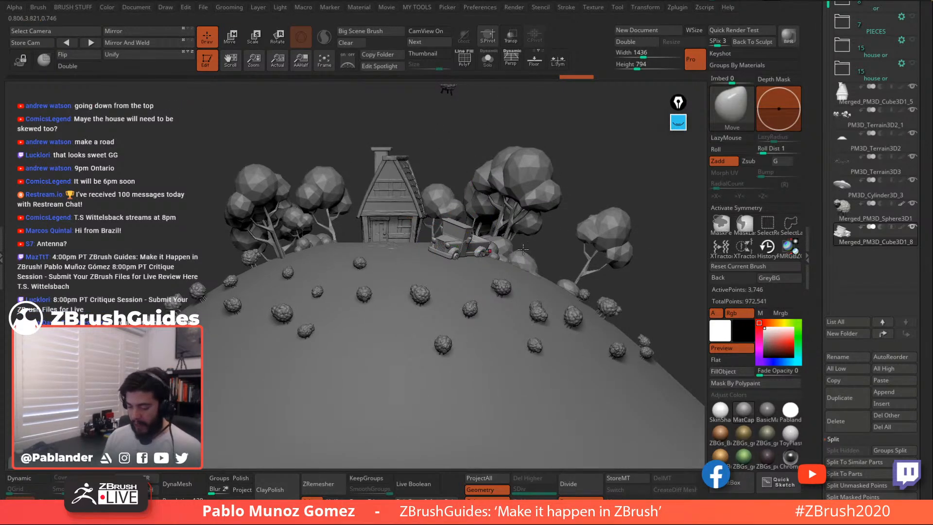
Rotate the truck slightly with the gizmo so its wheels sit along the hill's surface
right_drag(523, 249, 504, 256)
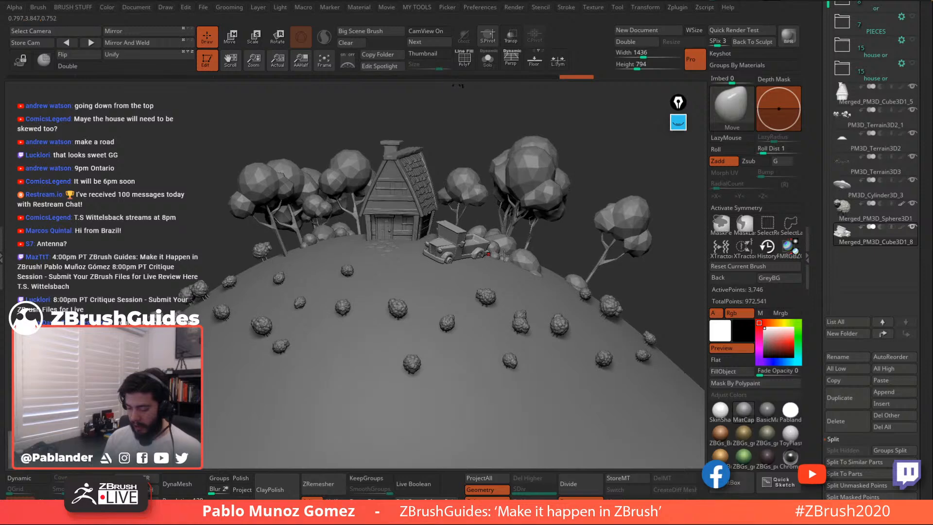
key(w)
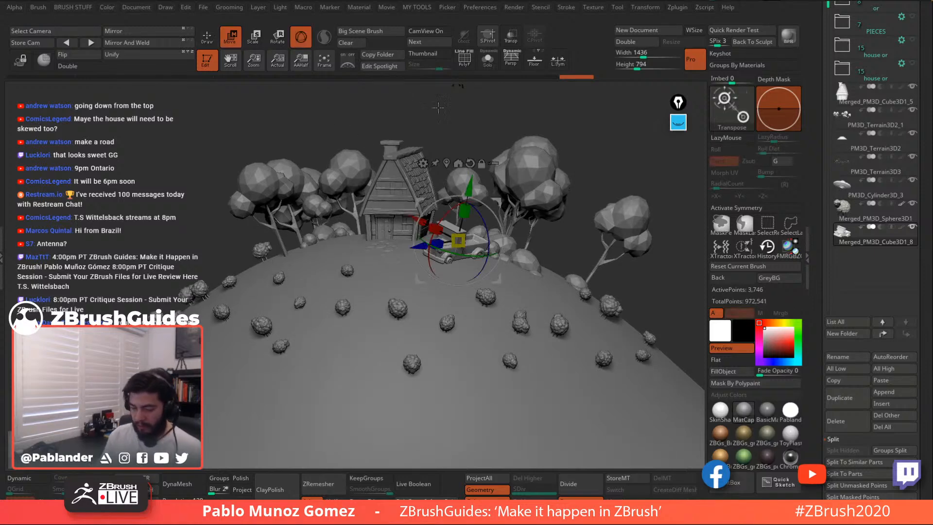
drag(482, 219, 483, 220)
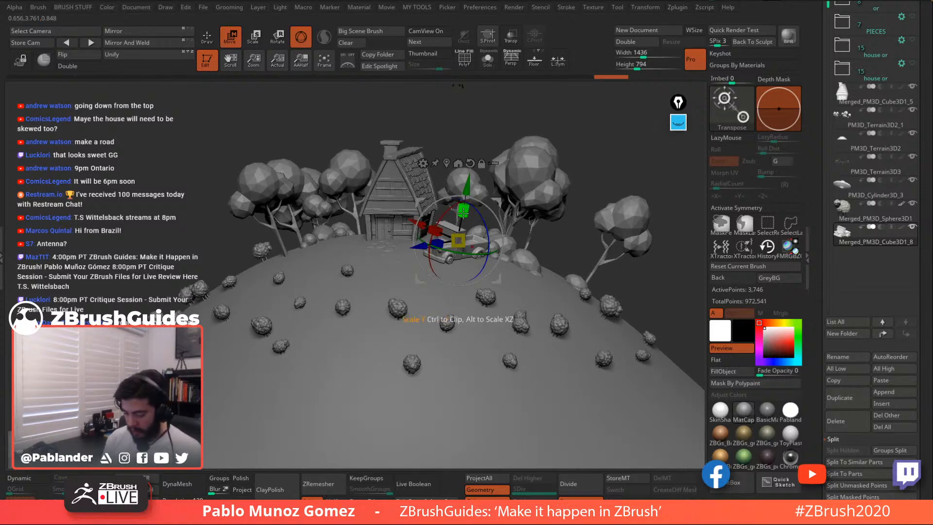
Adjust the truck slightly with the gizmo beside the house and return to draw mode
drag(468, 254, 454, 252)
key(q)
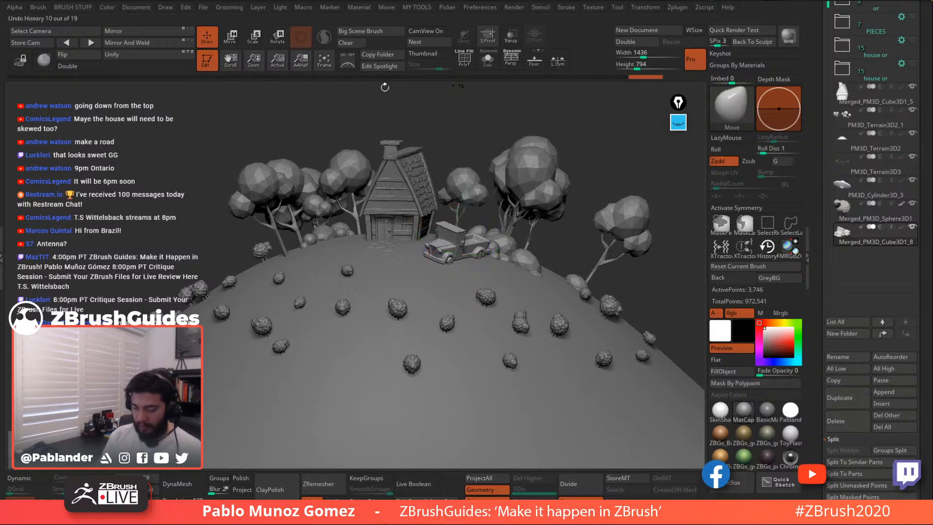
mouse_move(516, 236)
right_down()
mouse_move(540, 223)
mouse_move(533, 217)
right_up()
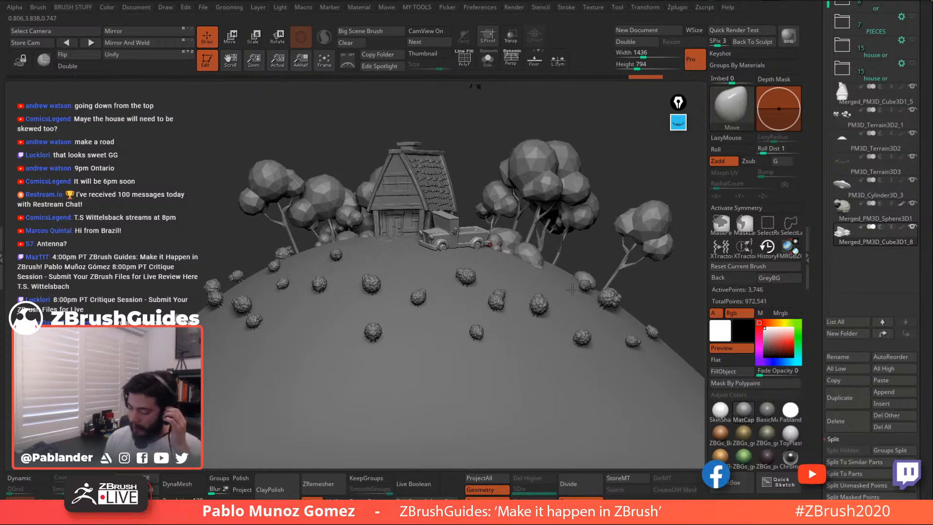
Mark the space above and beside the truck with yellow annotation strokes, and clear the annotations
click(679, 122)
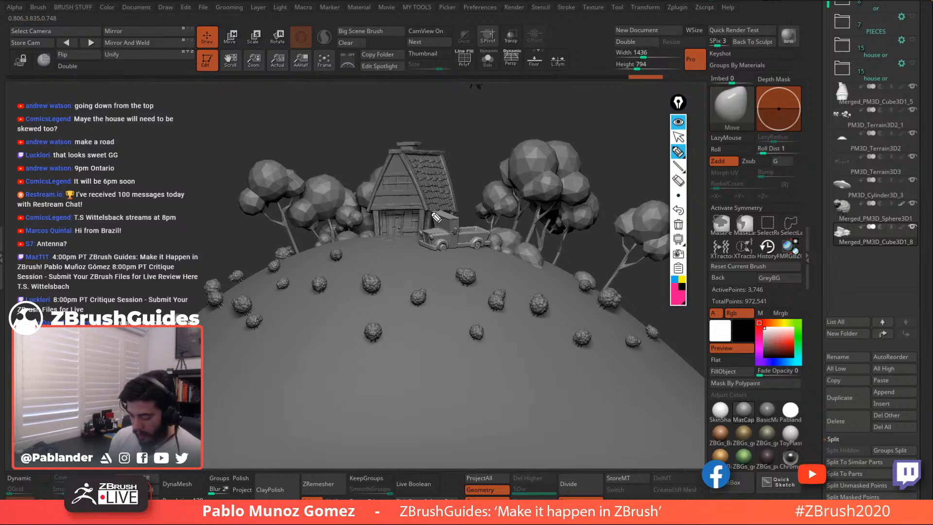
click(682, 282)
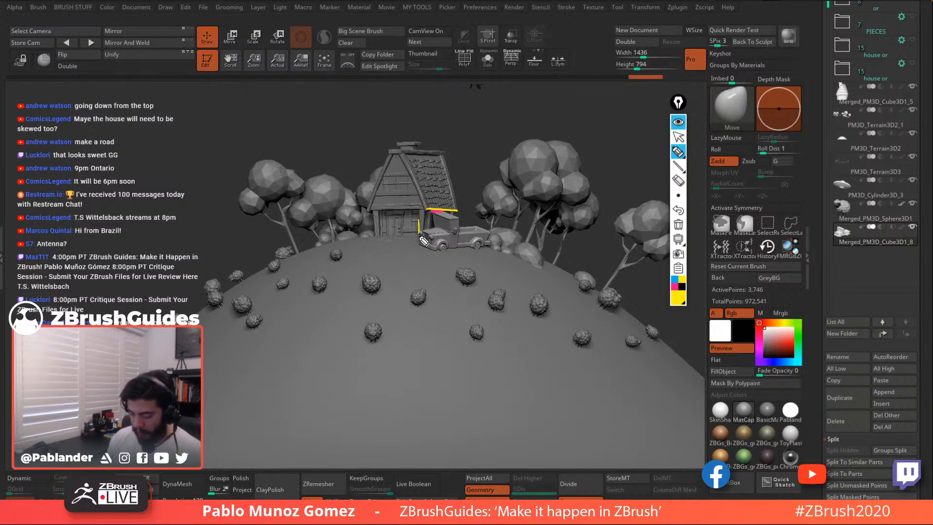
click(678, 224)
click(678, 121)
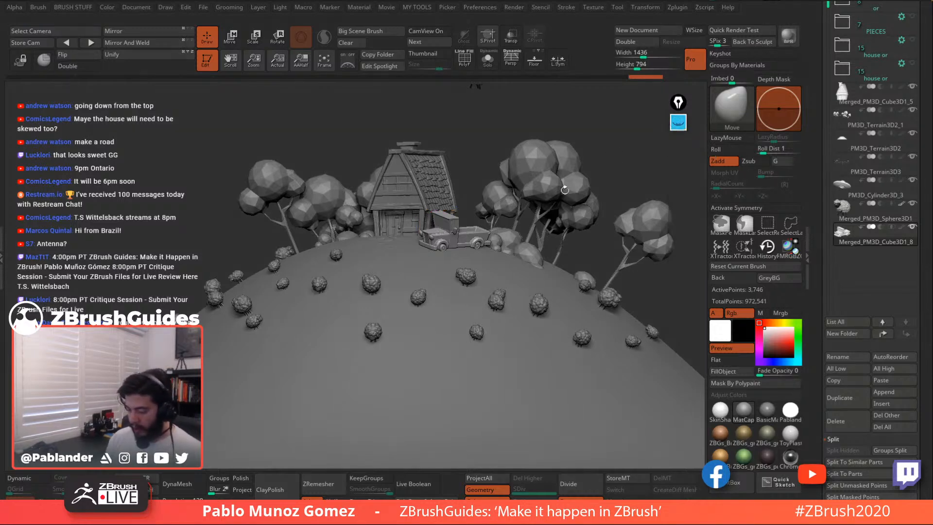
Turn on perspective distortion and view the truck's placement beside the house from above
drag(600, 157, 604, 163)
key(p)
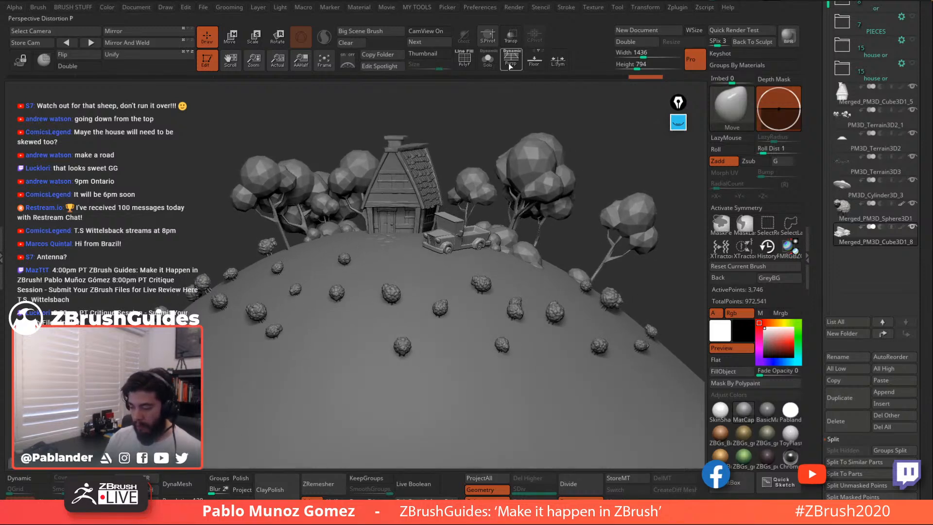
alt+drag(527, 194, 501, 227)
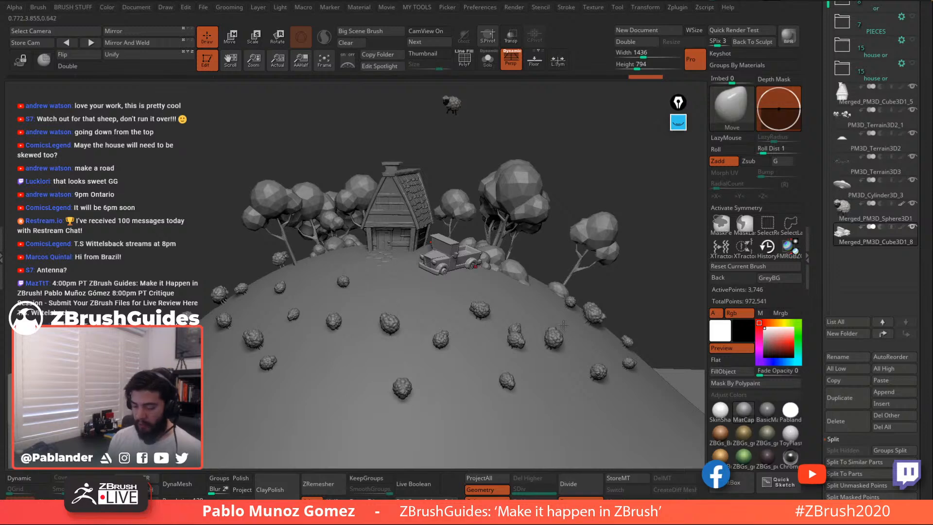
drag(557, 315, 534, 309)
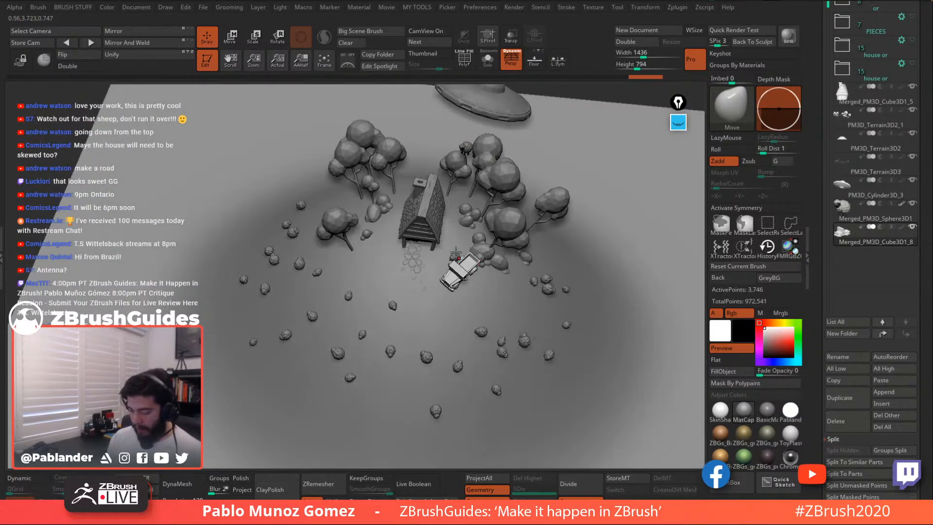
alt+drag(498, 271, 500, 243)
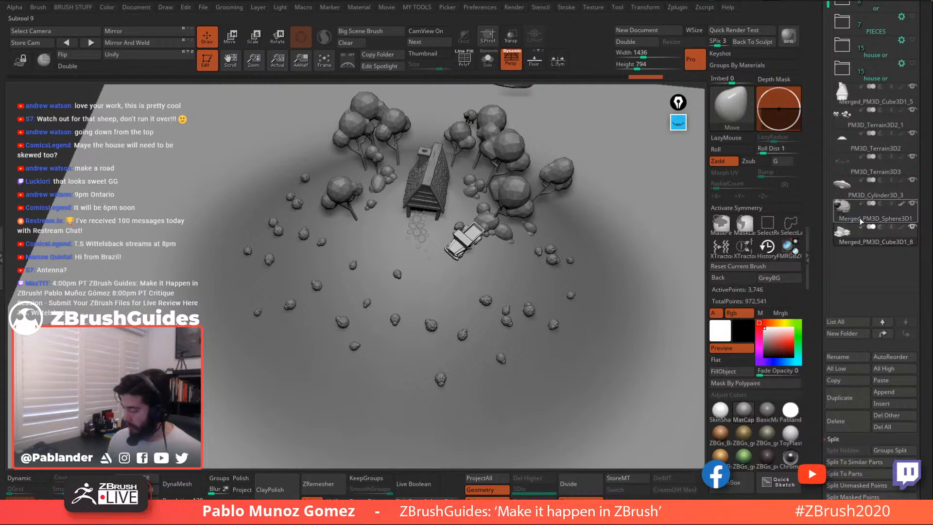
Isolate the NanoMesh bushes subtool and show its placement mesh
alt+click(461, 233)
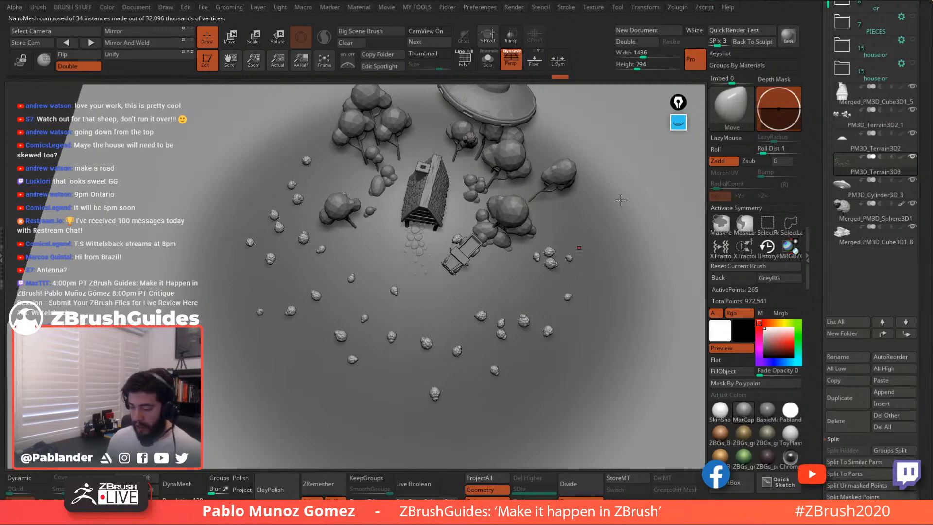
click(487, 61)
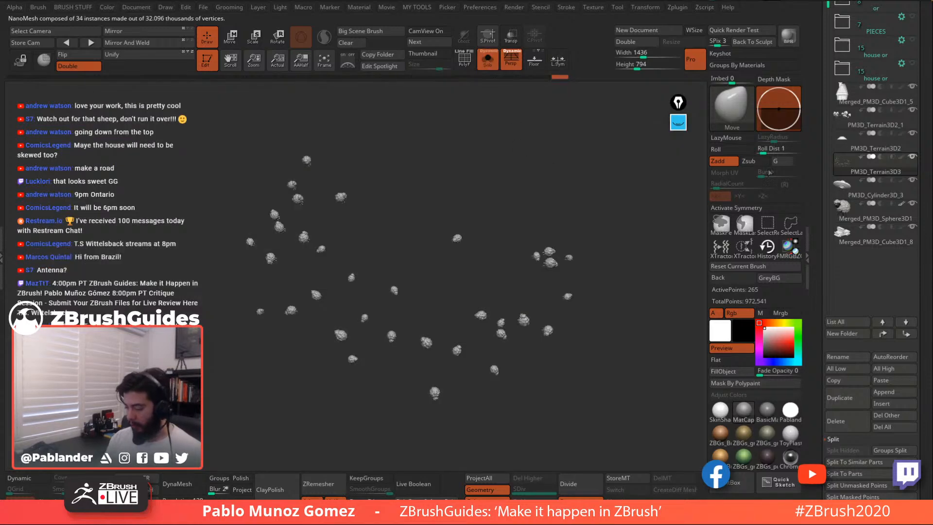
drag(818, 243, 818, 222)
scroll(871, 291, down, 5)
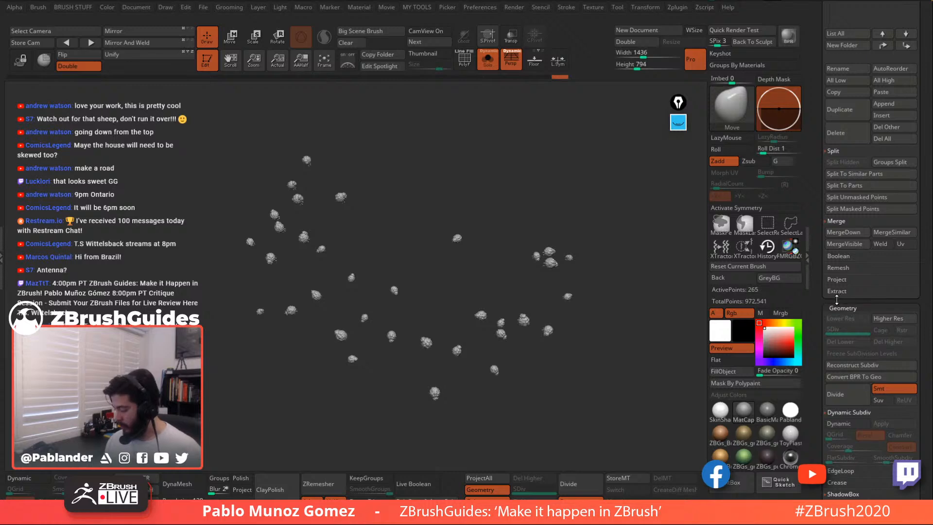
scroll(837, 299, down, 10)
shift+click(848, 274)
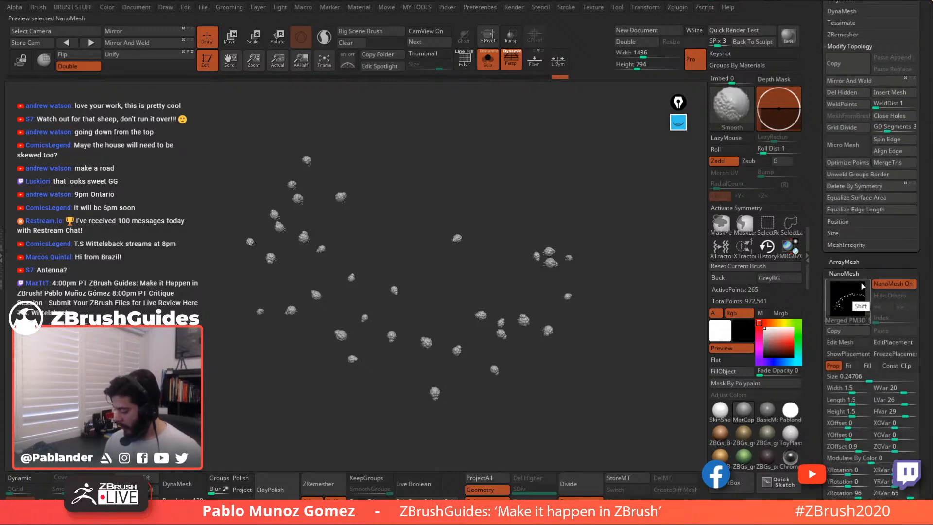
click(848, 354)
Pull the bushes' placement mesh with the Move brush so the bush by the truck shifts toward the house, clear of the vehicle
click(488, 59)
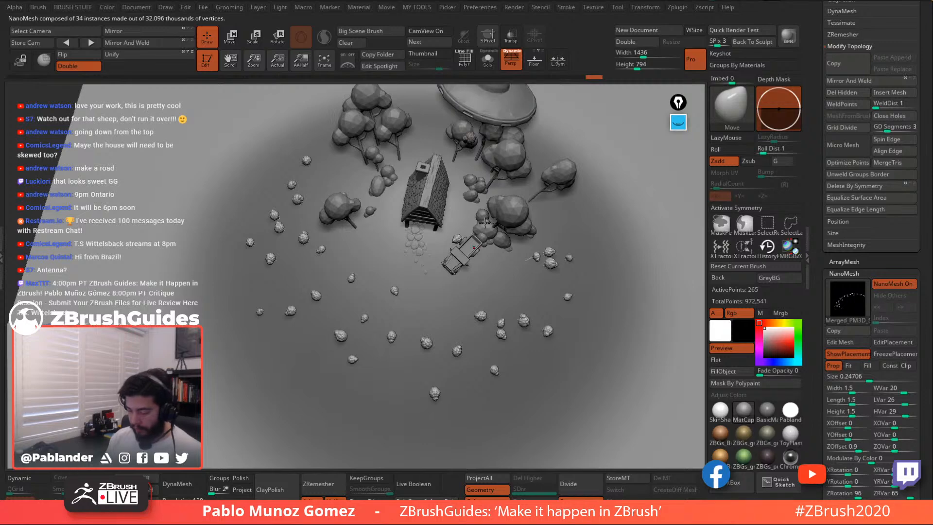
key(space)
click(488, 58)
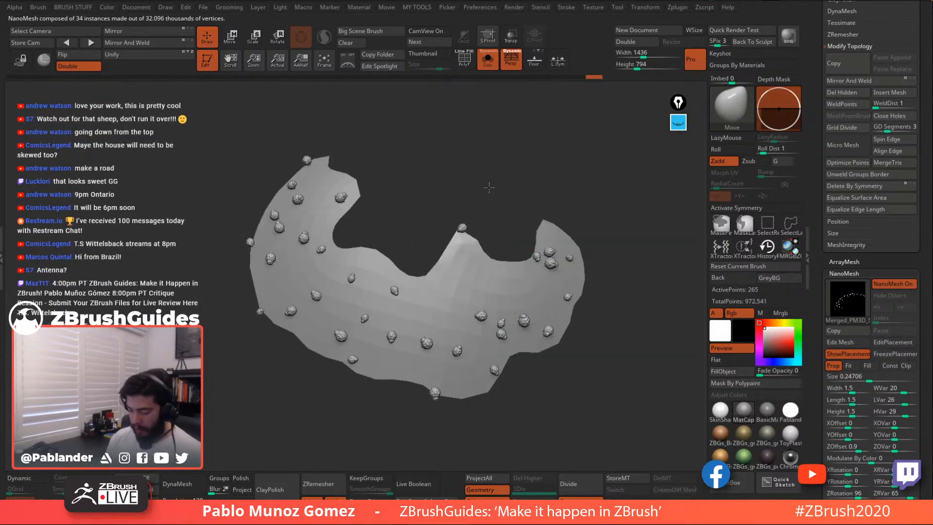
mouse_move(438, 262)
mouse_down()
mouse_move(451, 240)
mouse_move(464, 266)
mouse_up()
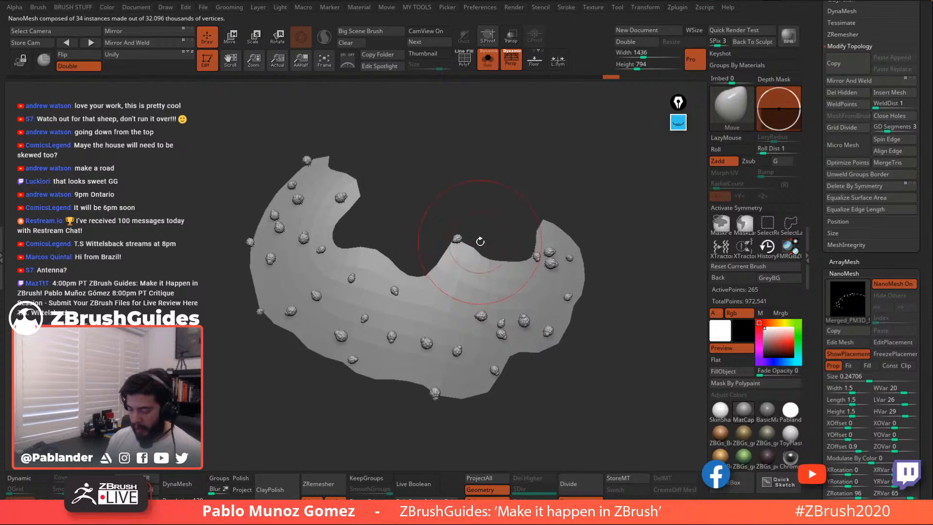
click(489, 62)
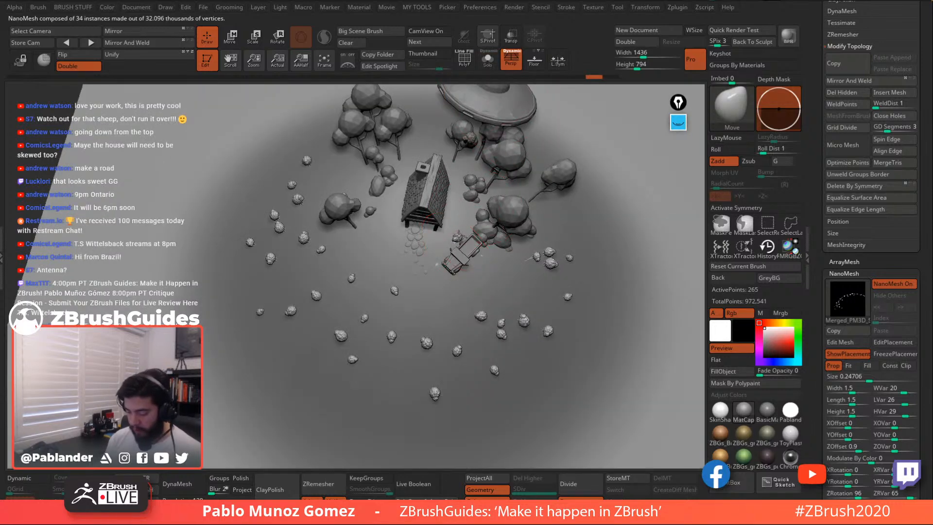
drag(450, 225, 461, 226)
shift+drag(456, 269, 450, 266)
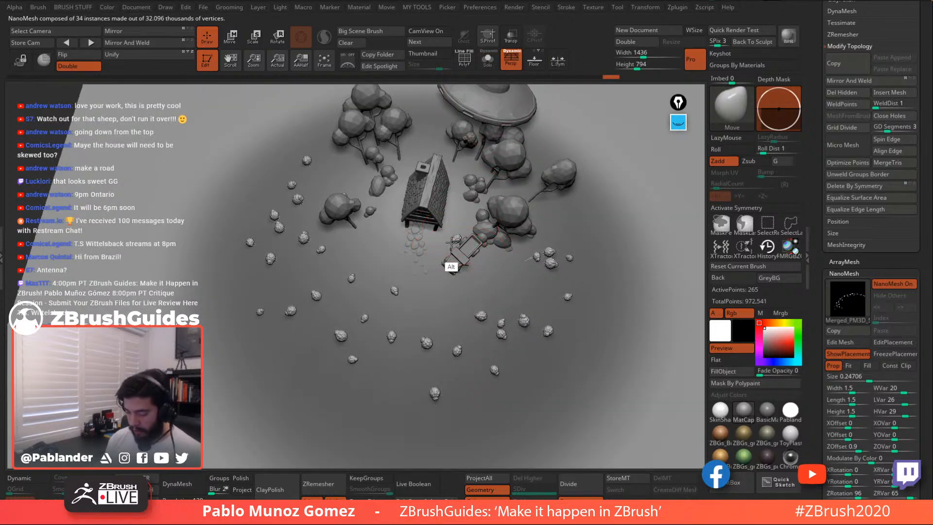
mouse_move(461, 226)
mouse_down()
mouse_move(447, 190)
mouse_move(452, 237)
mouse_up()
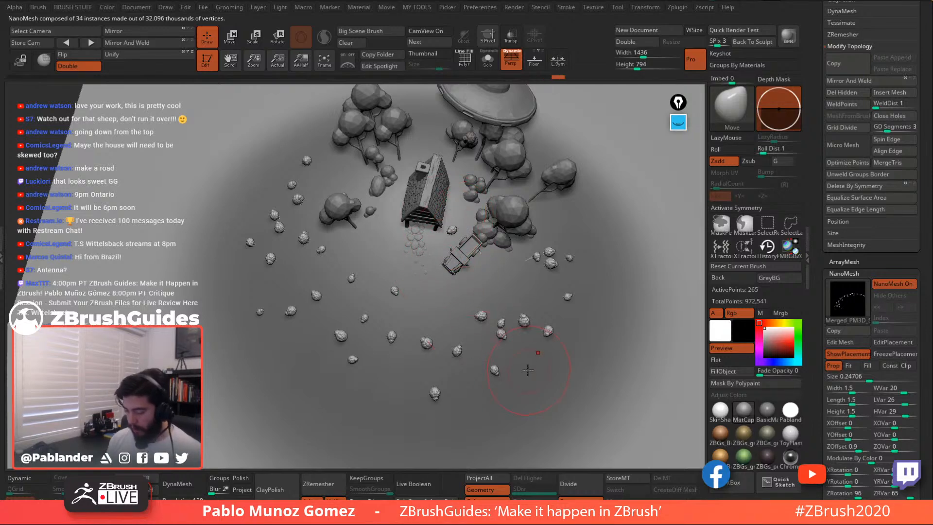
Hide the bushes' placement mesh and frame the whole hill with the UFO above it
right_drag(555, 299, 553, 255)
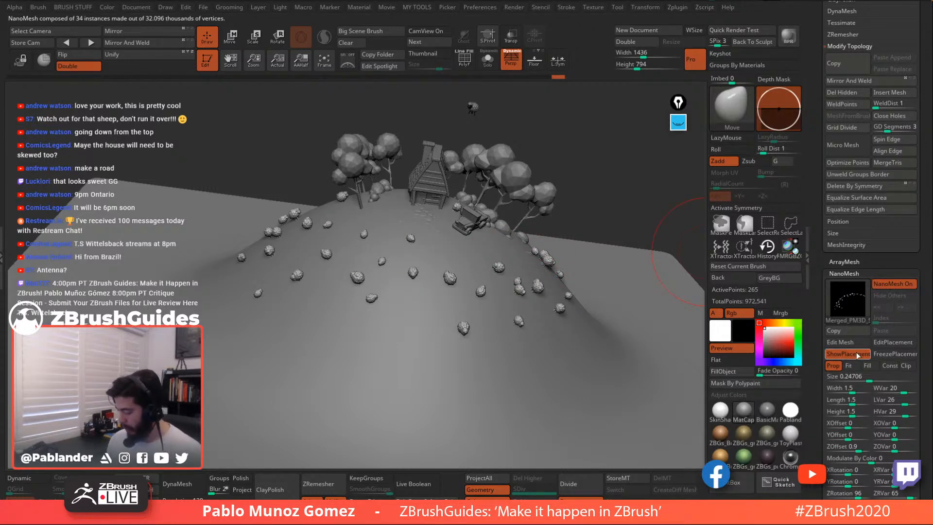
click(831, 353)
right_drag(578, 165, 575, 147)
alt+right_drag(576, 147, 578, 212)
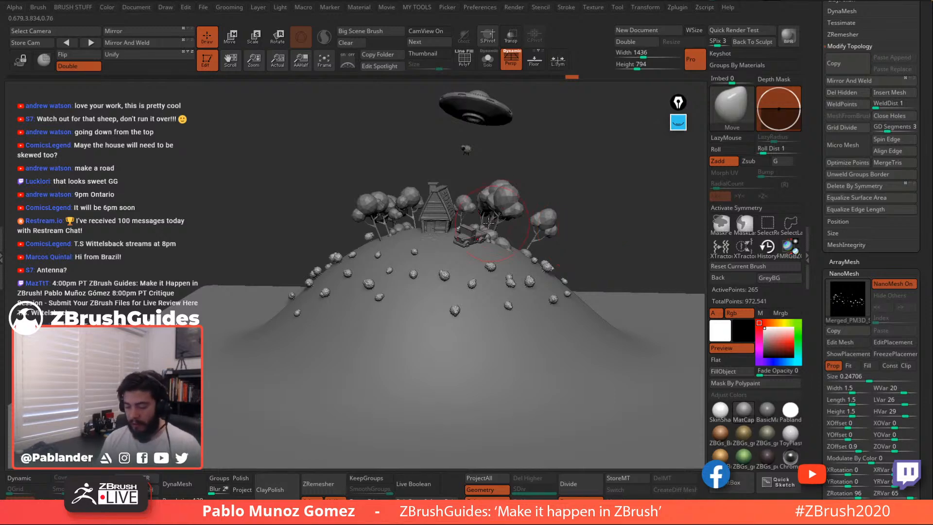
Isolate the house, examine its shape from the side and front, and show the full scene again
alt+click(440, 208)
click(488, 59)
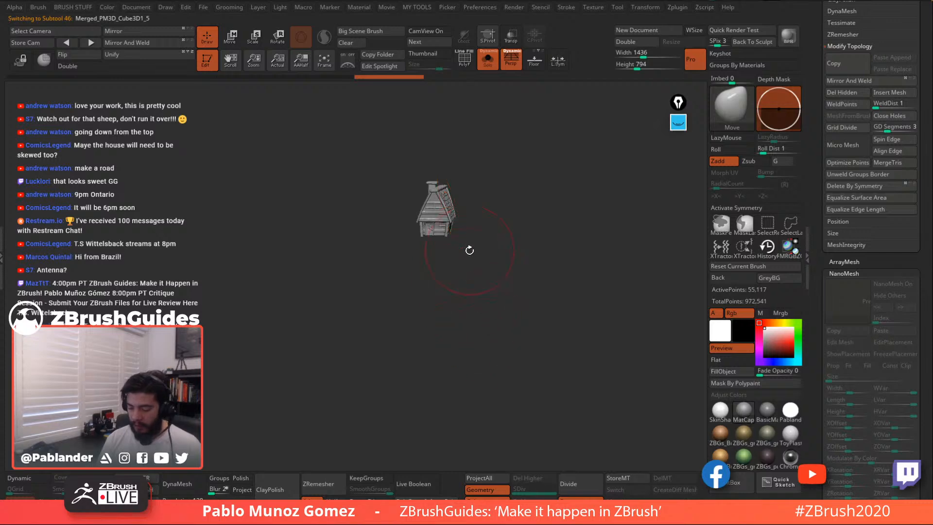
alt+drag(470, 250, 482, 376)
shift+drag(555, 306, 529, 318)
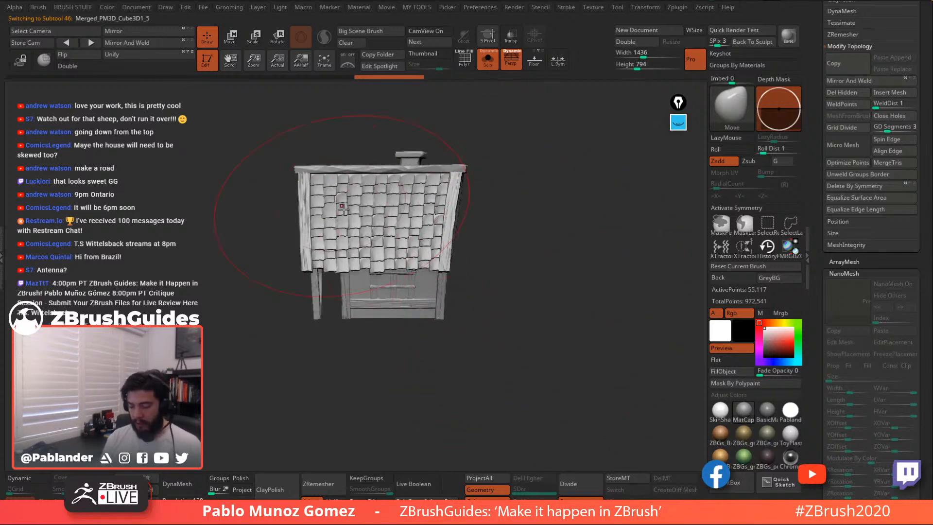
mouse_move(484, 209)
mouse_down()
mouse_move(539, 215)
mouse_move(554, 201)
mouse_move(555, 219)
mouse_up()
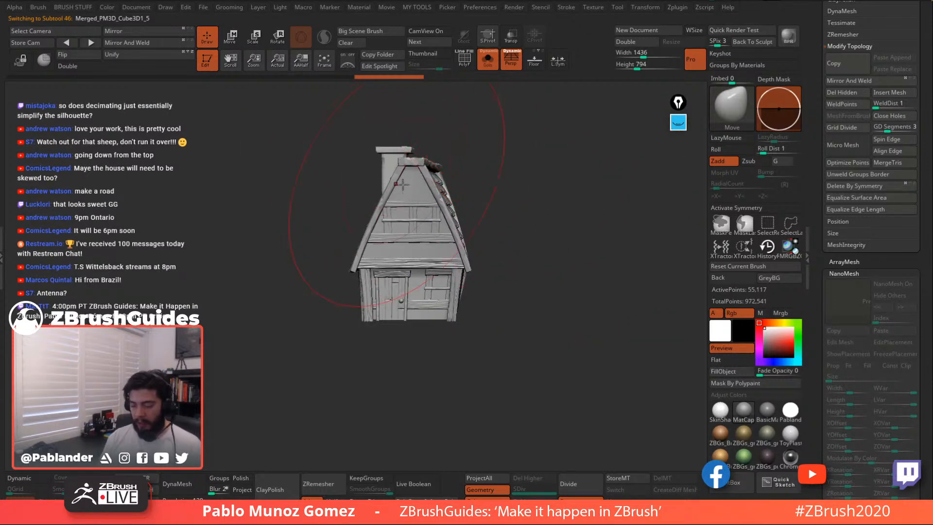
drag(511, 186, 539, 146)
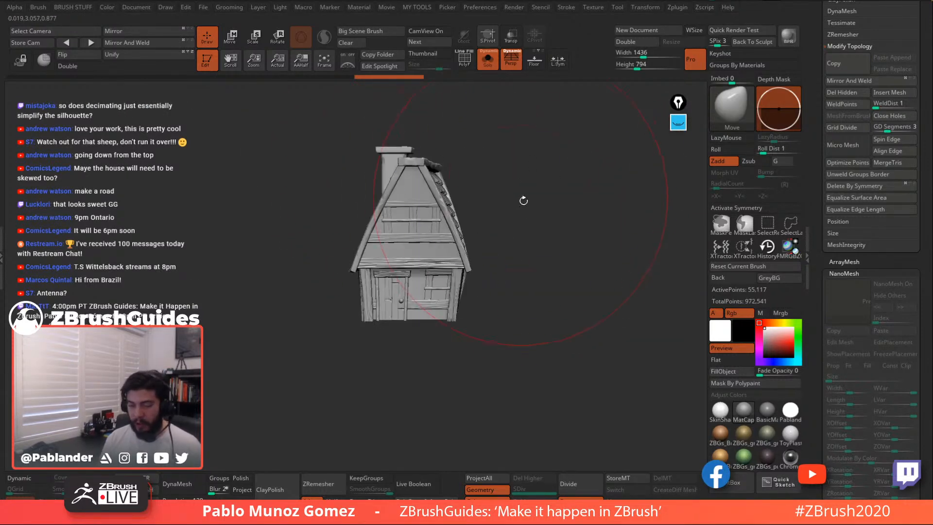
alt+drag(527, 275, 522, 116)
click(488, 61)
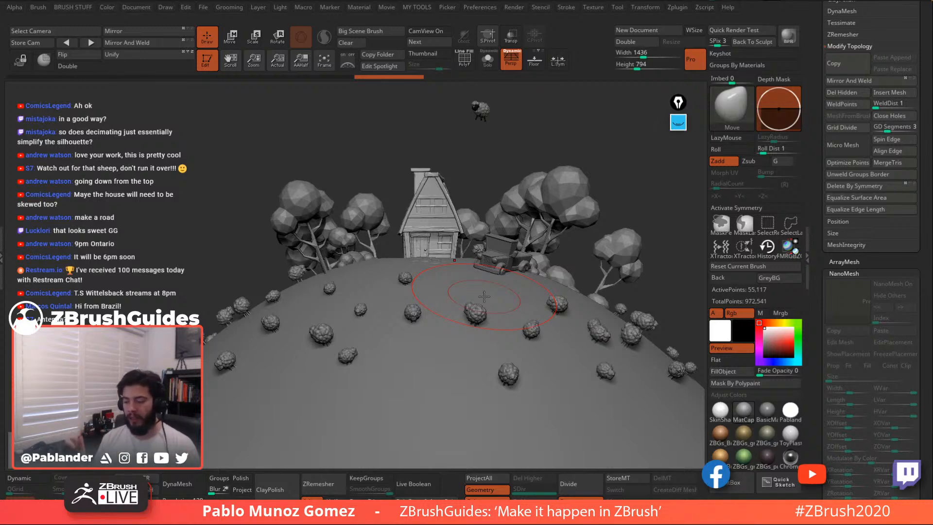
Append a Sphere3D as a new subtool to the hilltop scene
alt+drag(602, 254, 565, 266)
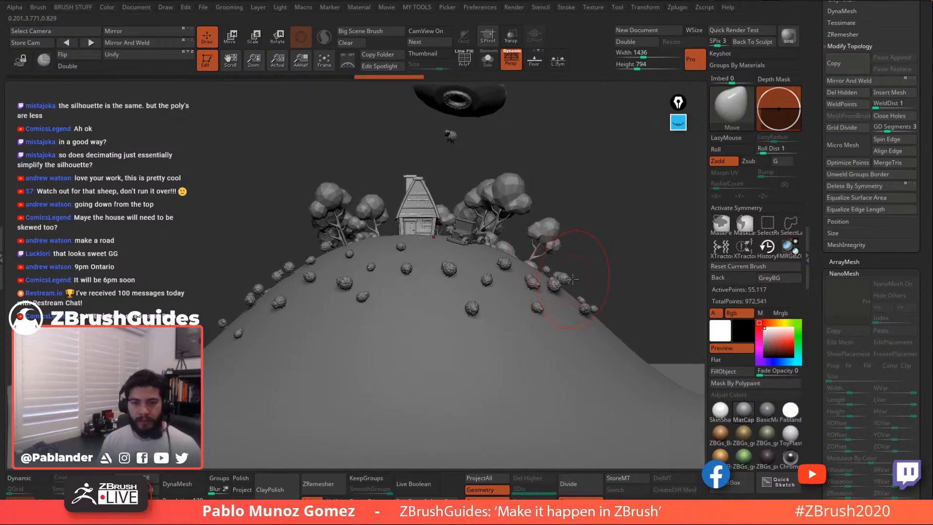
alt+drag(564, 296, 548, 260)
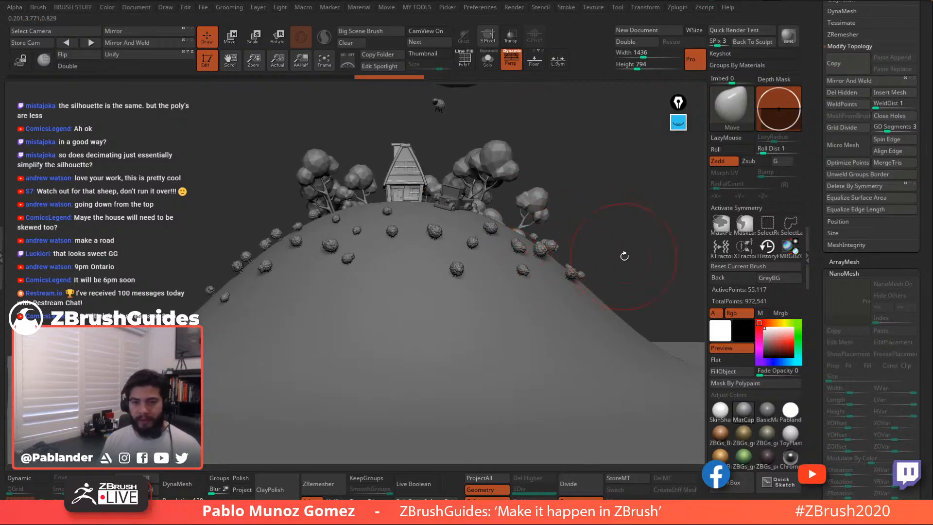
drag(623, 241, 624, 239)
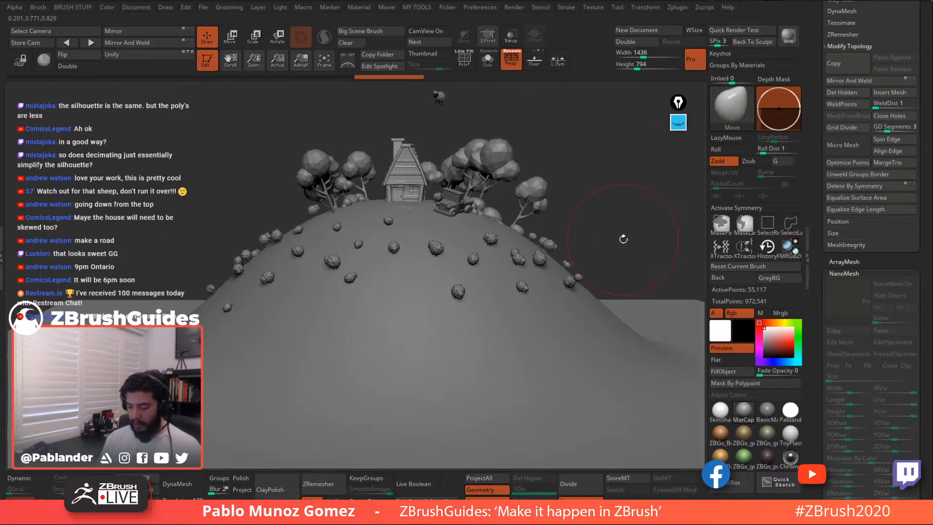
alt+drag(401, 156, 416, 208)
drag(611, 202, 574, 230)
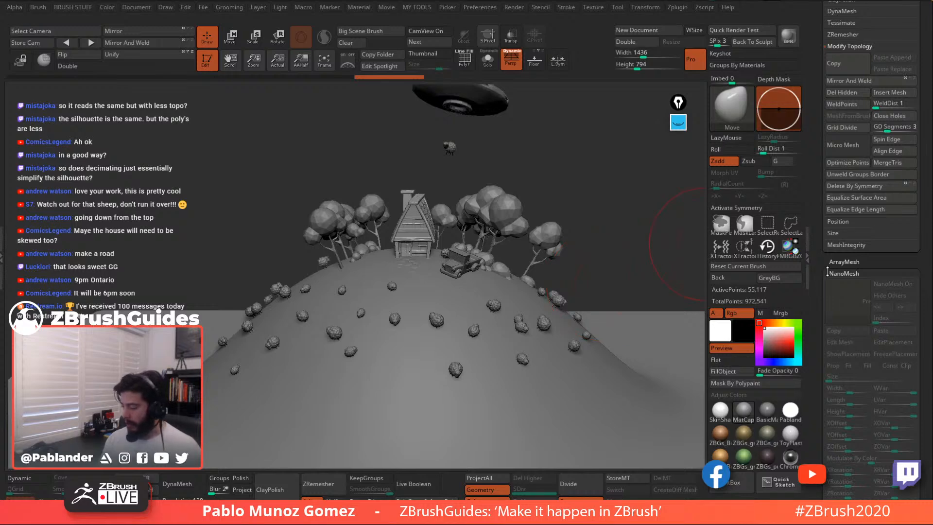
drag(821, 271, 817, 520)
click(898, 238)
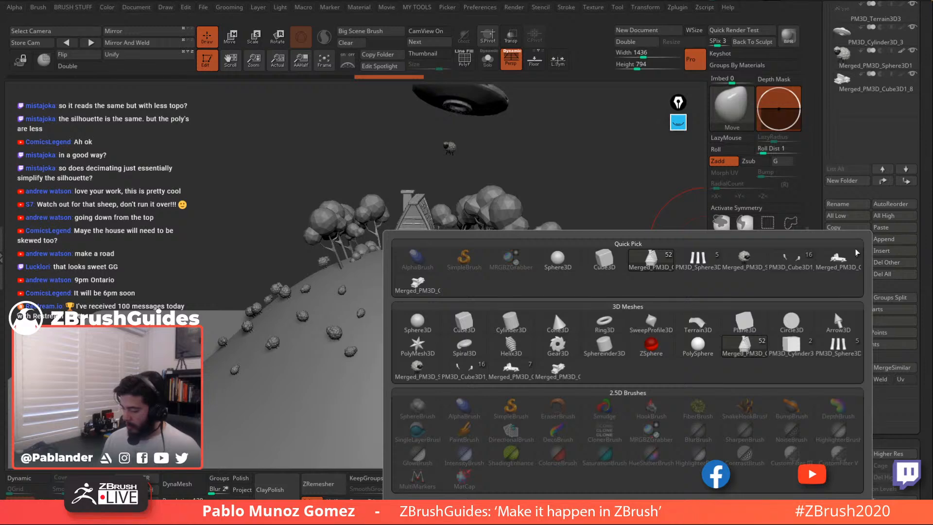
click(558, 260)
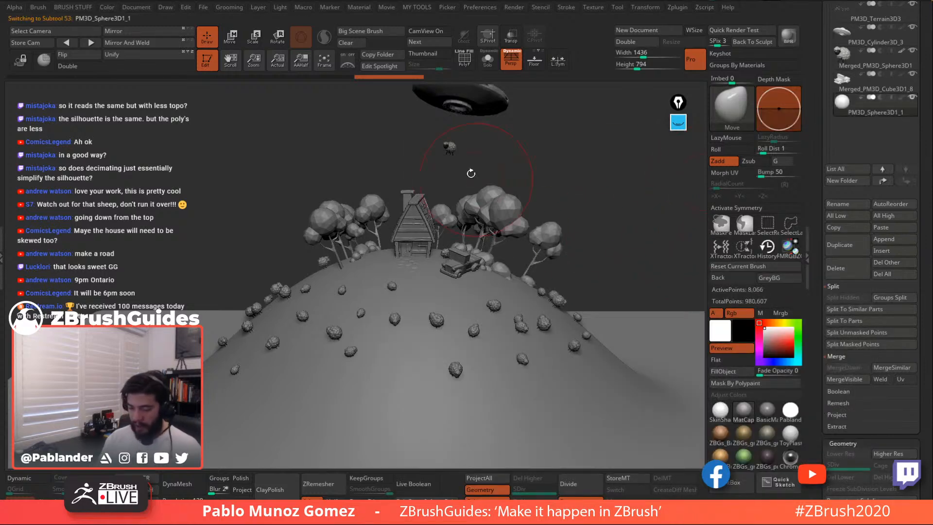
Scale the new sphere down to a small ball, smaller than the house on the hilltop
key(w)
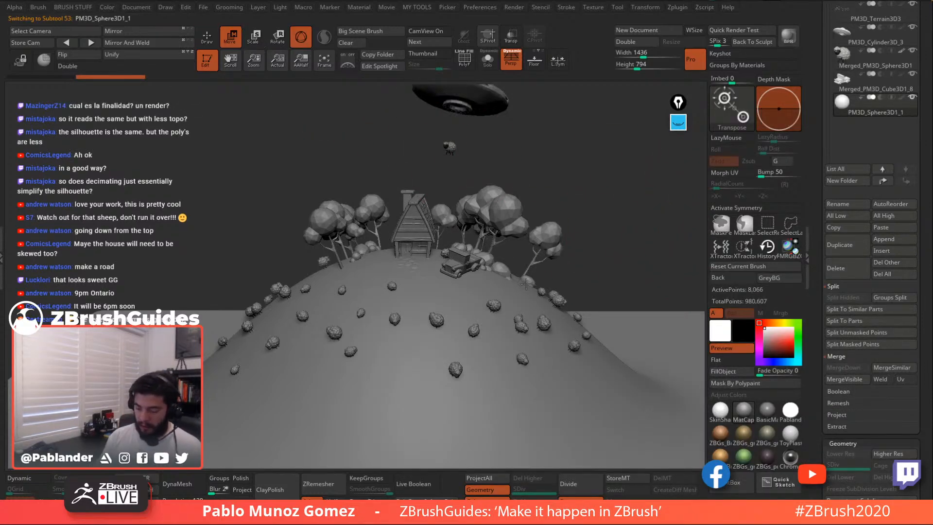
ctrl+right_drag(526, 279, 470, 201)
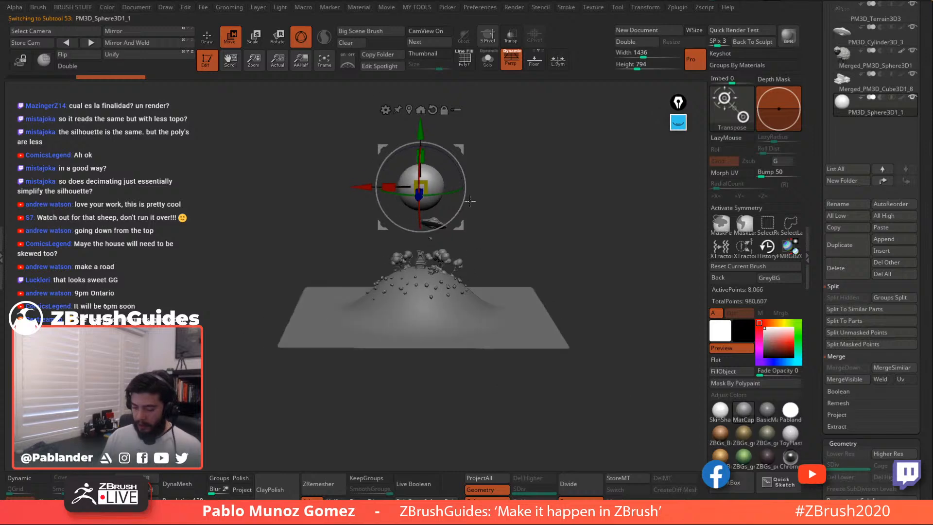
drag(423, 185, 412, 196)
drag(460, 146, 459, 204)
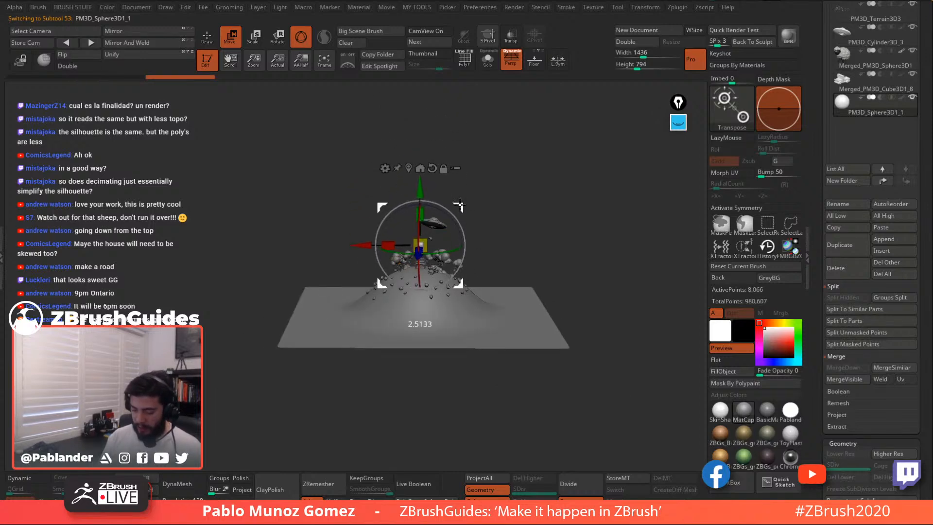
ctrl+right_drag(479, 182, 481, 264)
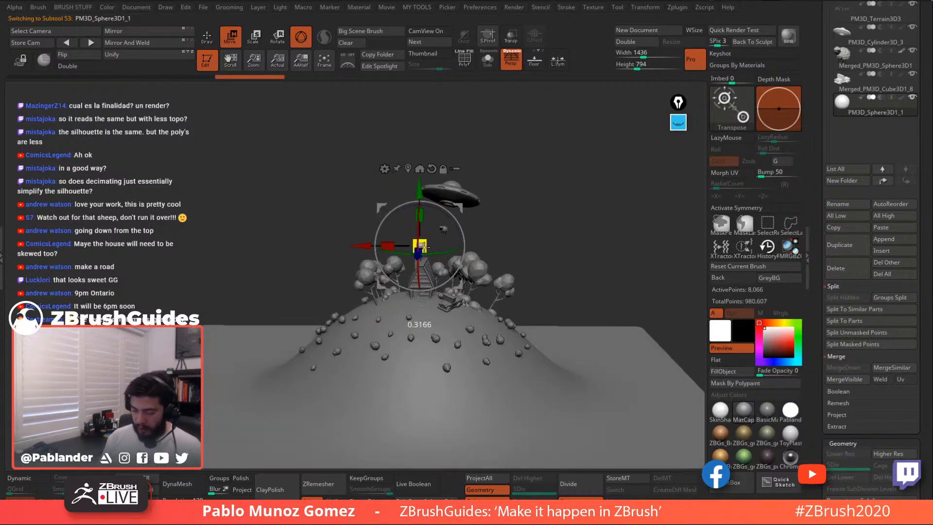
drag(424, 248, 424, 246)
Move the small sphere onto the top of the house's chimney and return to Draw mode
shift+right_drag(517, 208, 588, 207)
drag(455, 207, 355, 230)
alt+right_drag(422, 220, 511, 239)
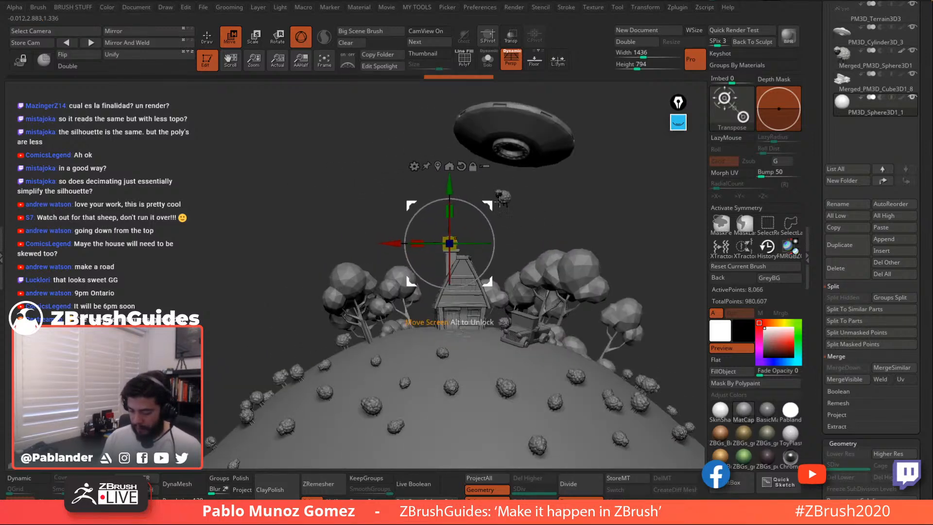
right_drag(501, 199, 539, 208)
drag(497, 205, 500, 208)
key(q)
mouse_move(560, 237)
right_down()
mouse_move(535, 217)
mouse_move(528, 226)
right_up()
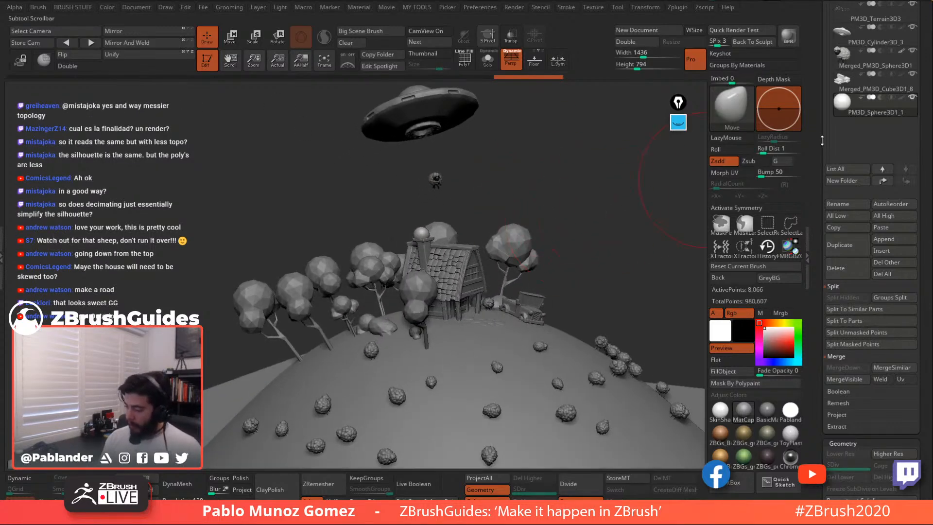
Isolate the sphere and the house by hiding all the other subtools
drag(821, 140, 819, 210)
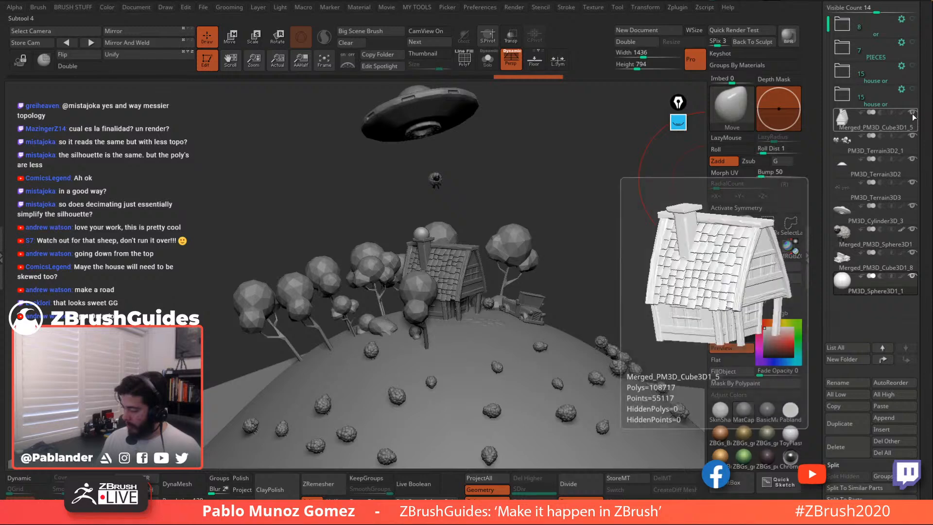
key(shift)
shift+click(911, 275)
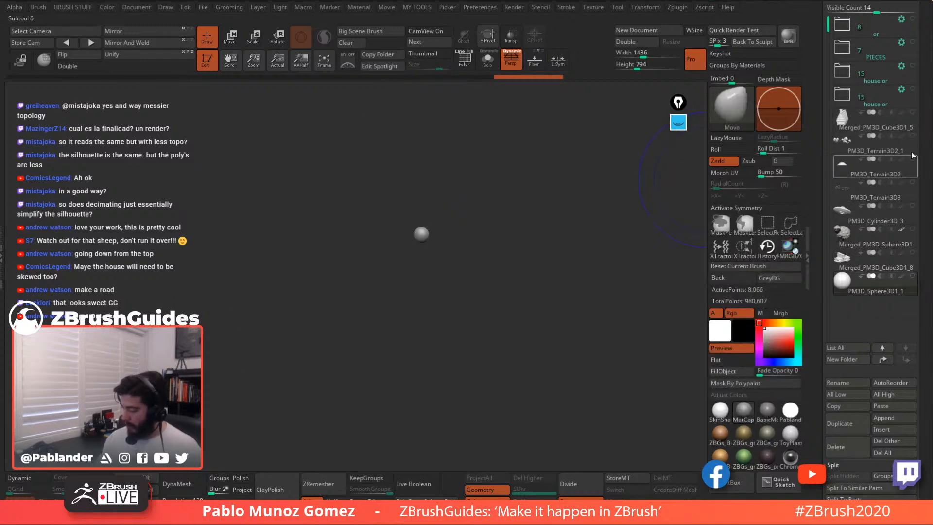
click(912, 112)
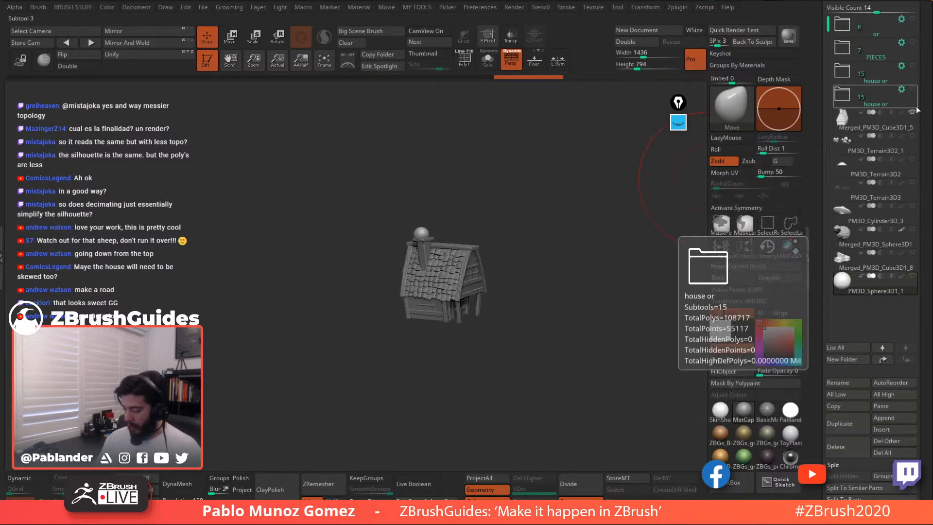
Nudge the sphere with the Move brush until it sits centred on the chimney opening from the front and side
alt+drag(455, 211, 477, 254)
mouse_move(478, 197)
mouse_down()
mouse_move(467, 175)
mouse_move(498, 194)
mouse_move(490, 195)
mouse_up()
key(space)
drag(422, 243, 425, 246)
shift+drag(422, 244, 430, 233)
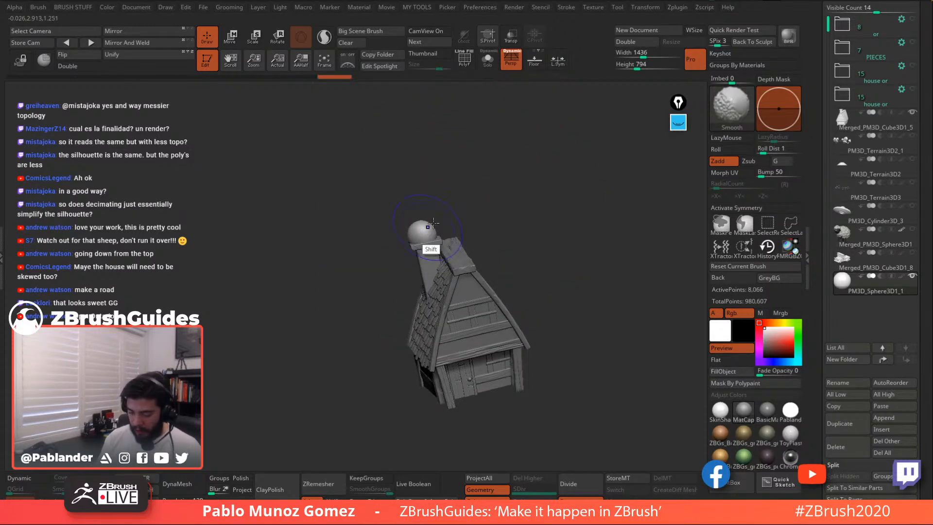
drag(463, 206, 514, 209)
drag(397, 235, 411, 230)
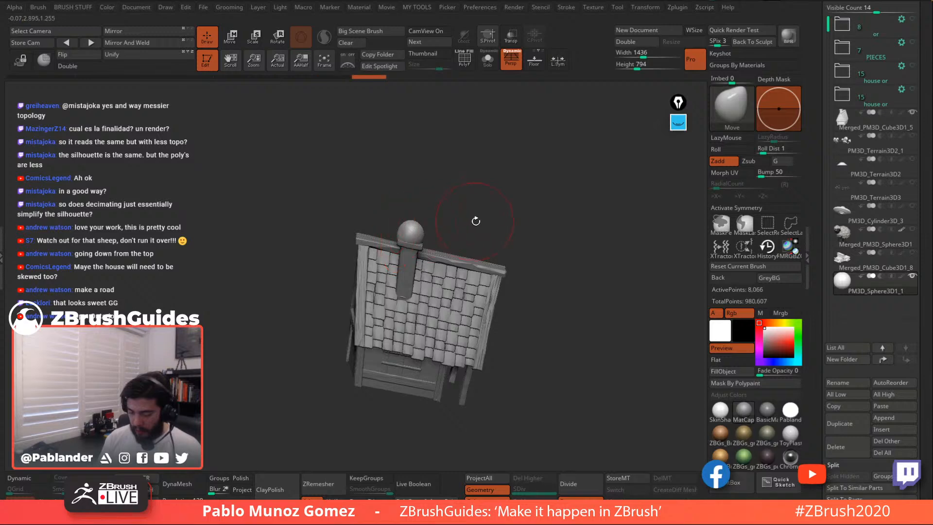
drag(510, 216, 524, 247)
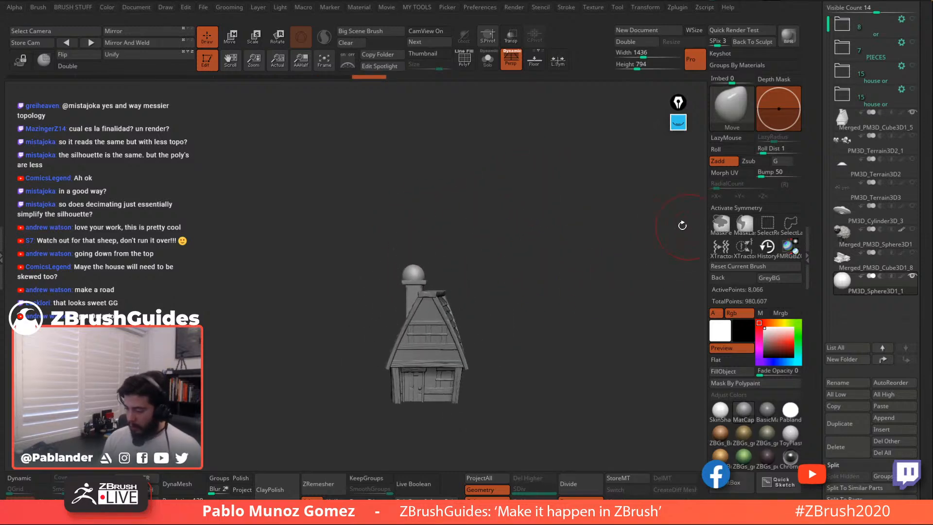
Switch to the SnakeHook brush with polyframe display and Sculptris Pro turned on for the sphere
click(725, 112)
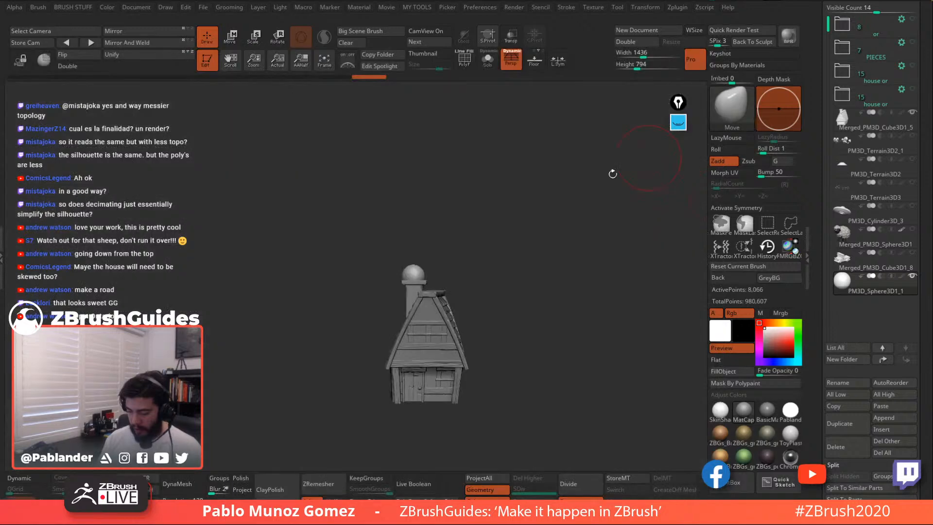
key(space)
key(2)
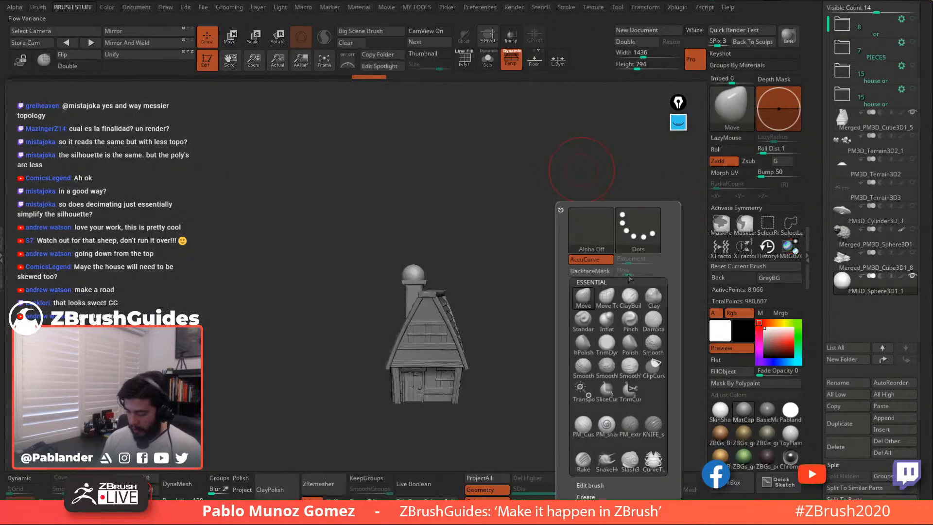
click(606, 461)
alt+drag(511, 188, 528, 189)
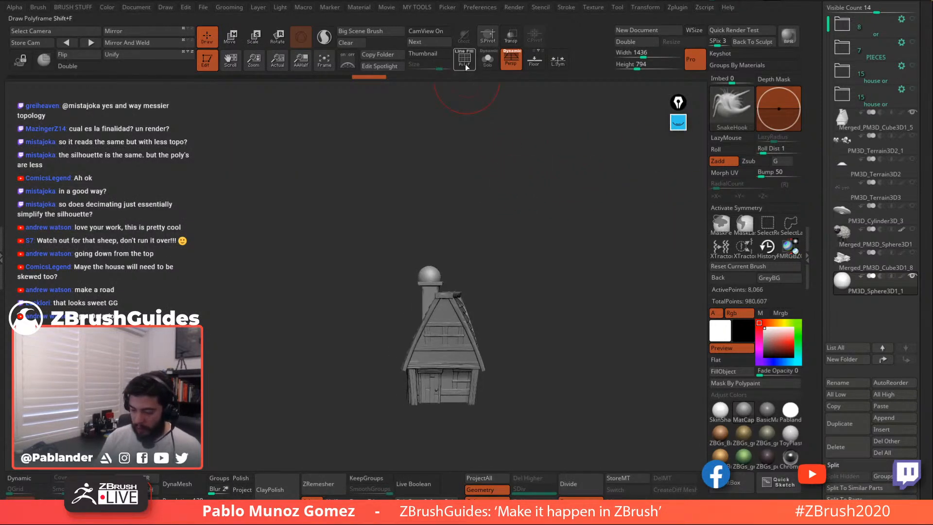
click(466, 67)
alt+drag(472, 108, 471, 158)
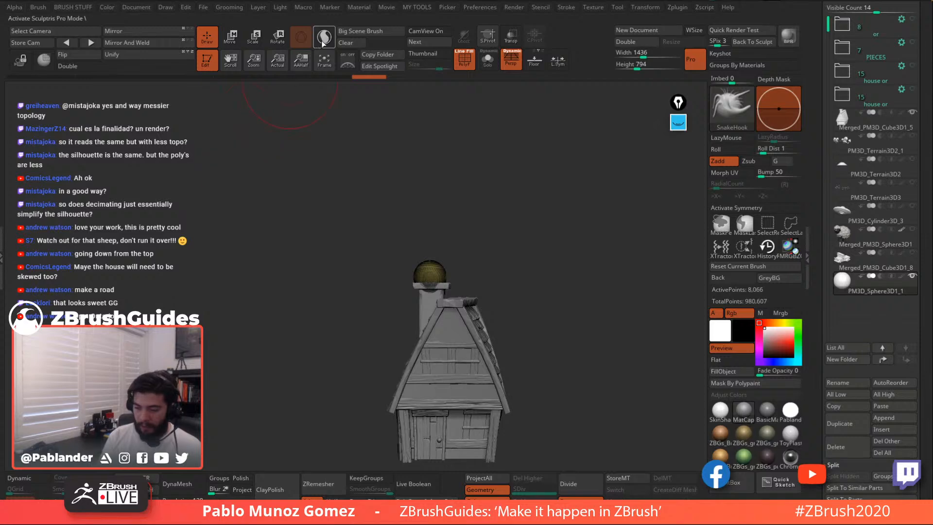
click(323, 43)
alt+drag(364, 105, 361, 85)
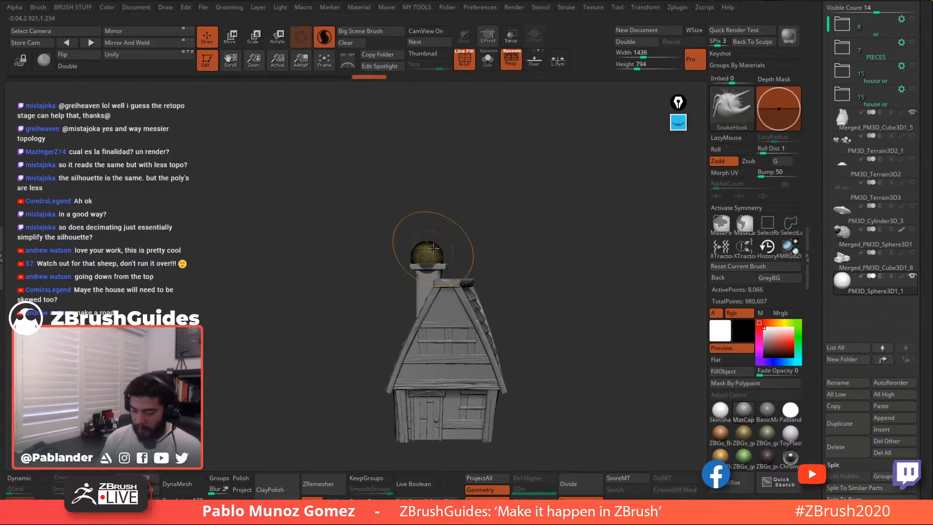
Smooth the sphere from the front and side to rebuild it with a coarser triangle mesh
key(shift)
shift+drag(428, 248, 428, 258)
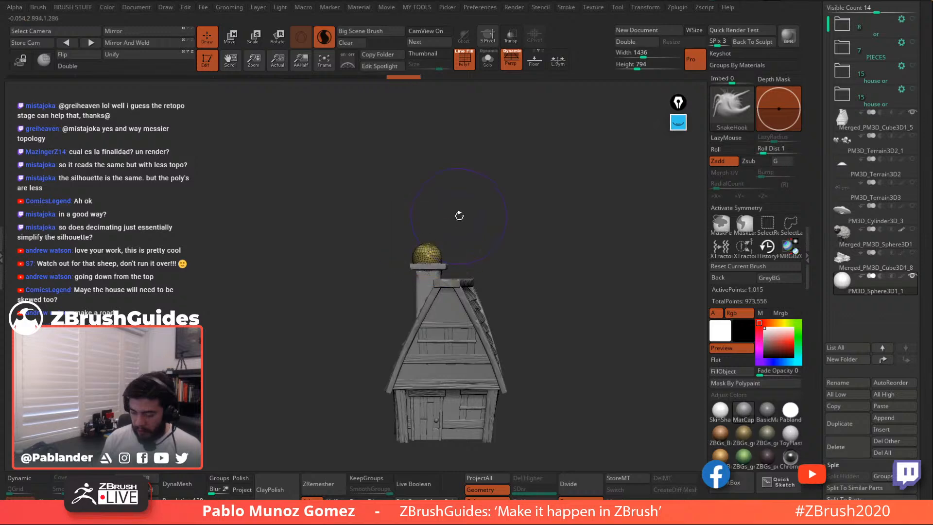
drag(459, 216, 482, 223)
mouse_move(411, 258)
shift+mouse_down()
mouse_move(402, 263)
mouse_move(414, 259)
shift+mouse_up()
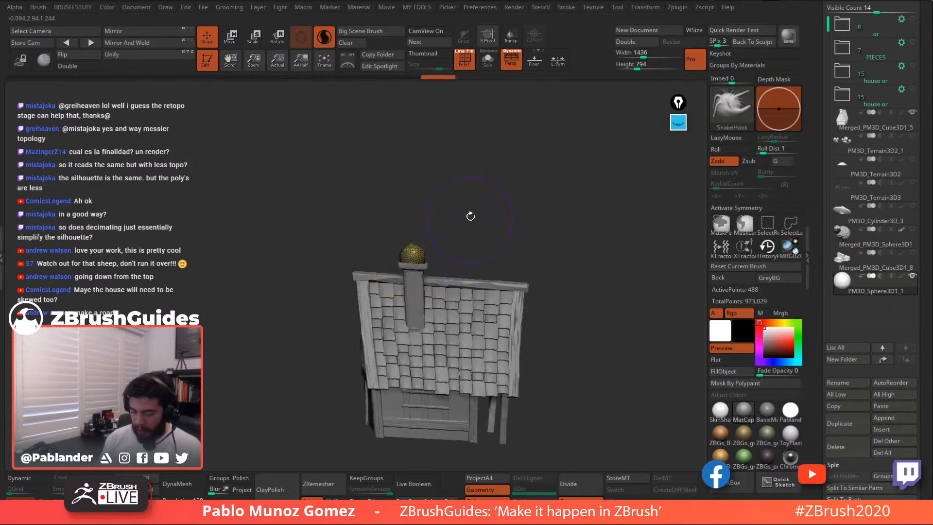
drag(470, 215, 511, 214)
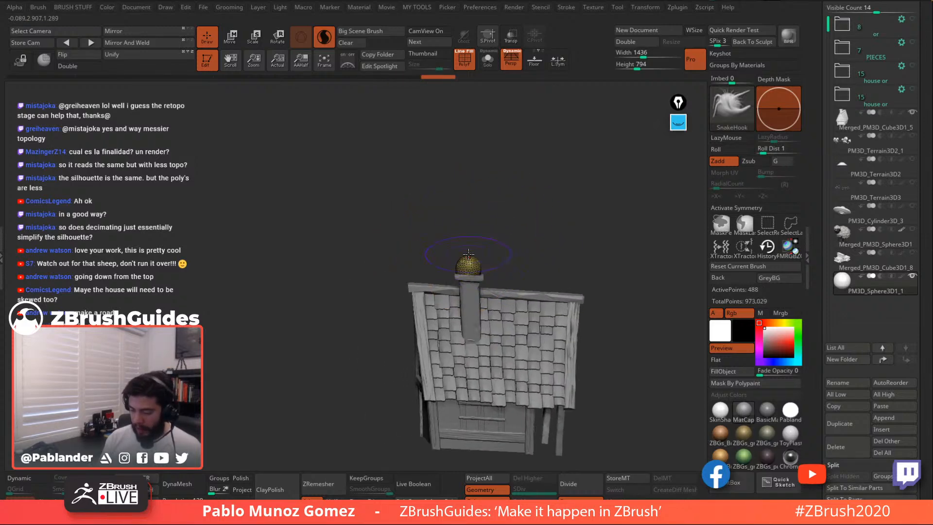
Pull the sphere up from the chimney into a tall wavy smoke trail with SnakeHook, and smooth it thicker
drag(469, 253, 416, 122)
drag(467, 160, 488, 211)
drag(469, 174, 425, 128)
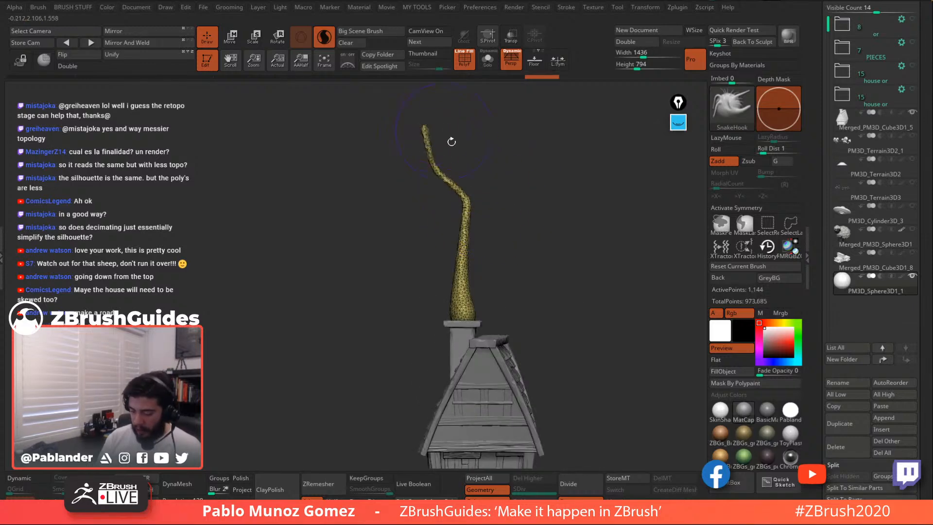
drag(470, 216, 462, 221)
mouse_move(466, 256)
mouse_down()
mouse_move(480, 255)
mouse_move(475, 282)
mouse_up()
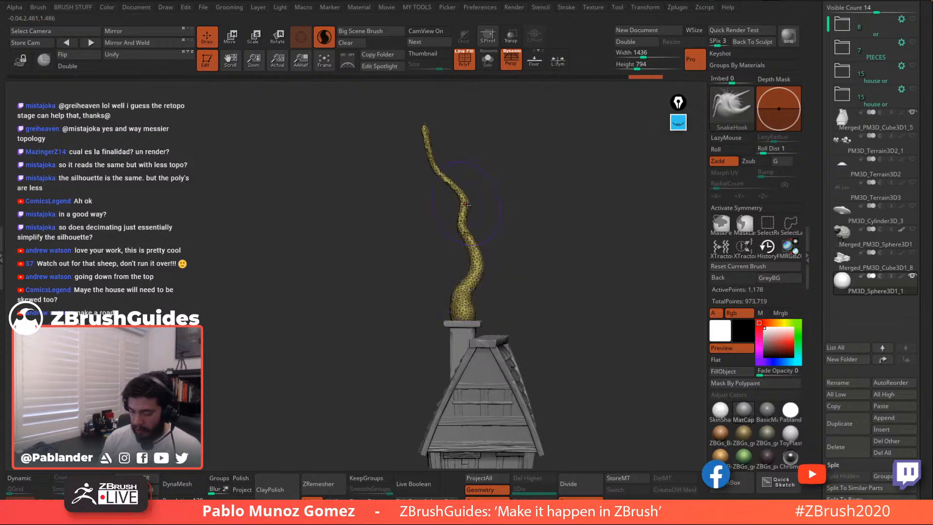
mouse_move(431, 142)
shift+mouse_down()
mouse_move(489, 247)
mouse_move(505, 239)
mouse_move(493, 235)
mouse_move(531, 237)
mouse_move(480, 247)
shift+mouse_up()
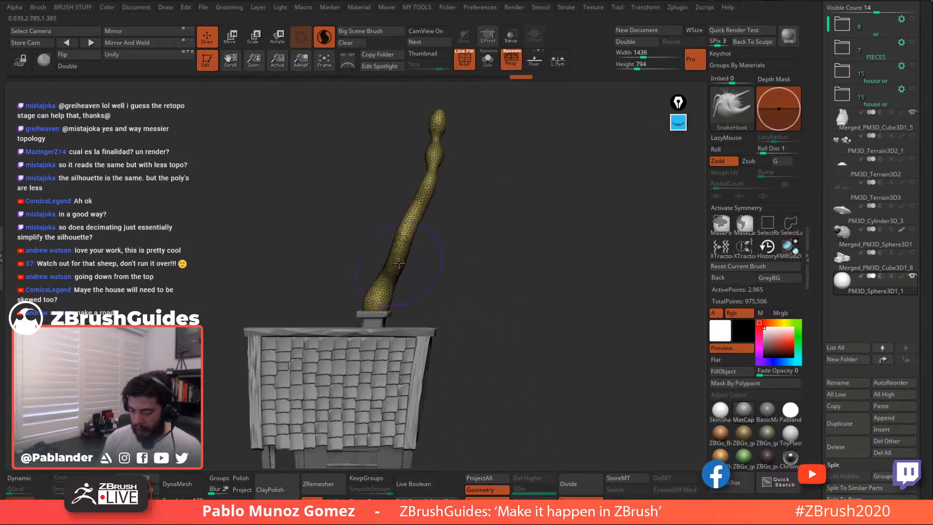
Pull a thick rounded bulge out of the lower smoke trail toward the side with SnakeHook
mouse_move(398, 263)
mouse_down()
mouse_move(440, 253)
mouse_move(449, 218)
mouse_move(475, 195)
mouse_move(448, 214)
mouse_move(465, 195)
mouse_move(452, 207)
mouse_move(462, 204)
mouse_move(458, 217)
mouse_move(418, 252)
mouse_up()
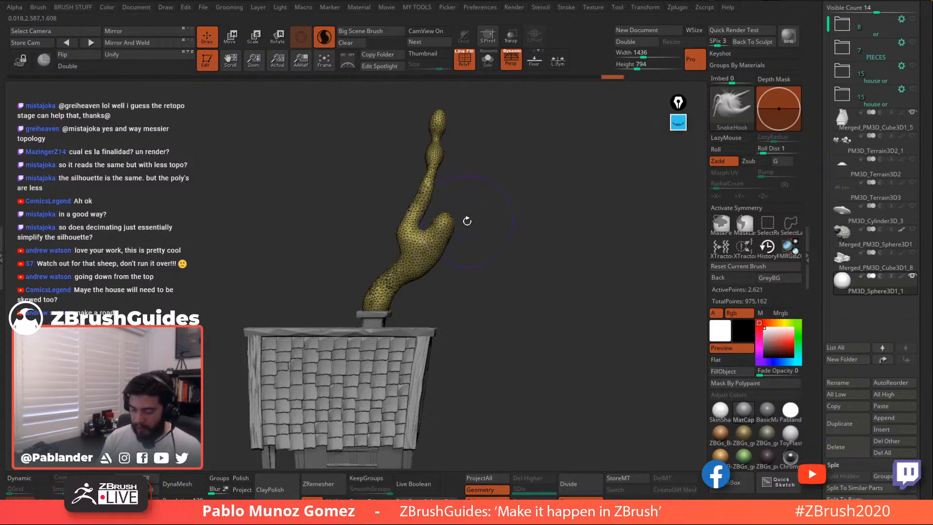
drag(476, 209, 513, 229)
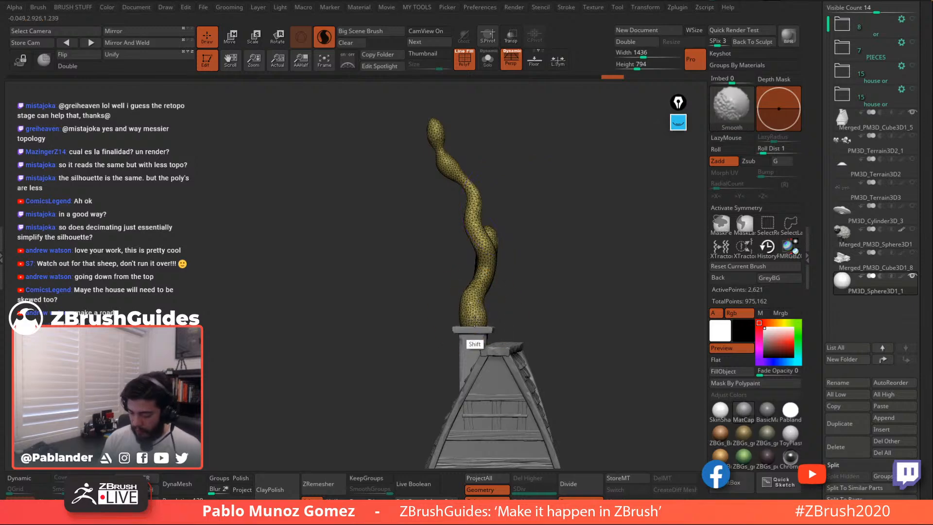
mouse_move(476, 343)
shift+mouse_down()
mouse_move(474, 301)
mouse_move(481, 312)
shift+mouse_up()
key(ctrl+z)
Pull a long thin second branch upward from the base of the smoke trail with a smaller SnakeHook brush
mouse_move(516, 279)
alt+mouse_down()
mouse_move(516, 249)
mouse_move(548, 201)
alt+mouse_up()
key(space)
drag(502, 269, 516, 259)
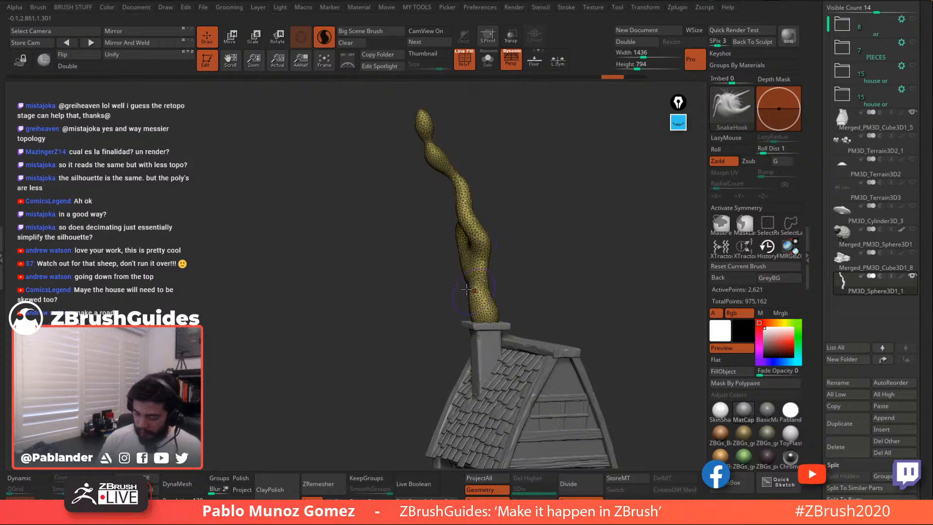
mouse_move(466, 290)
mouse_down()
mouse_move(435, 250)
mouse_move(413, 181)
mouse_up()
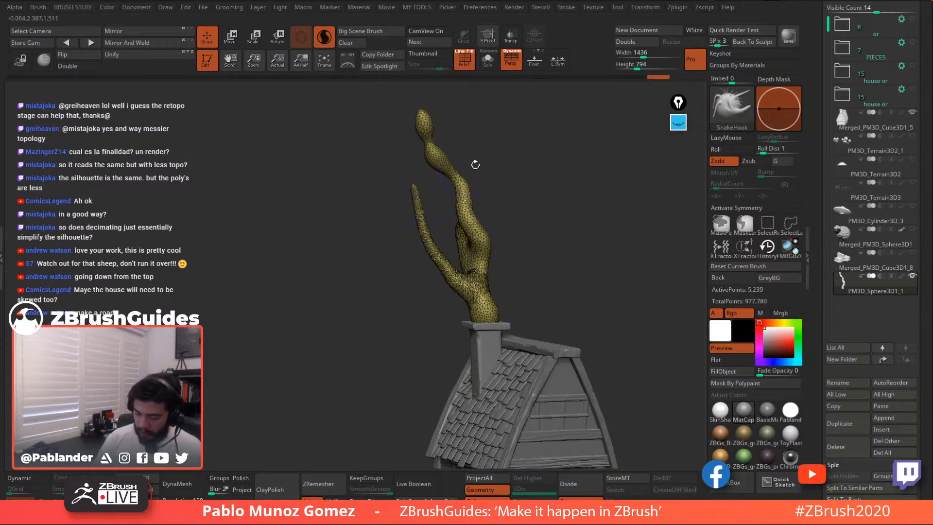
drag(475, 165, 515, 170)
drag(447, 170, 441, 150)
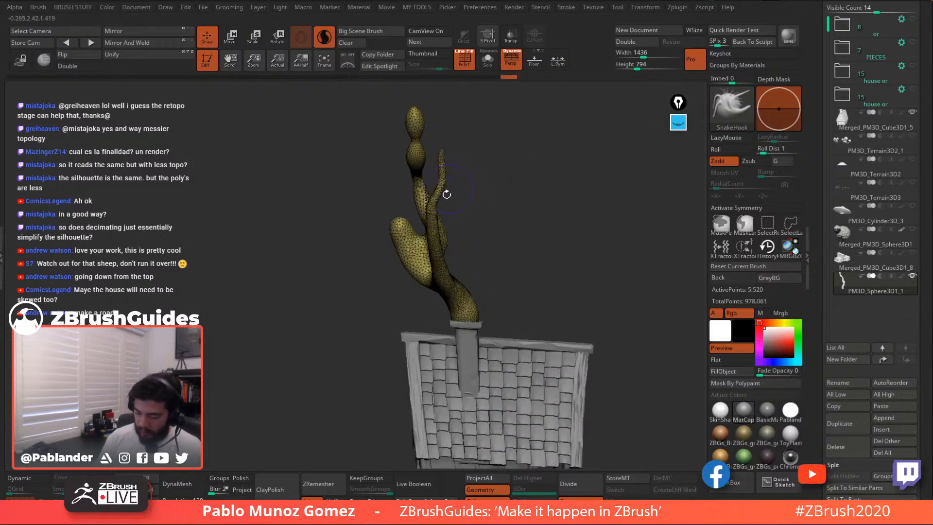
mouse_move(468, 196)
mouse_down()
mouse_move(505, 189)
mouse_move(476, 194)
mouse_move(479, 183)
mouse_up()
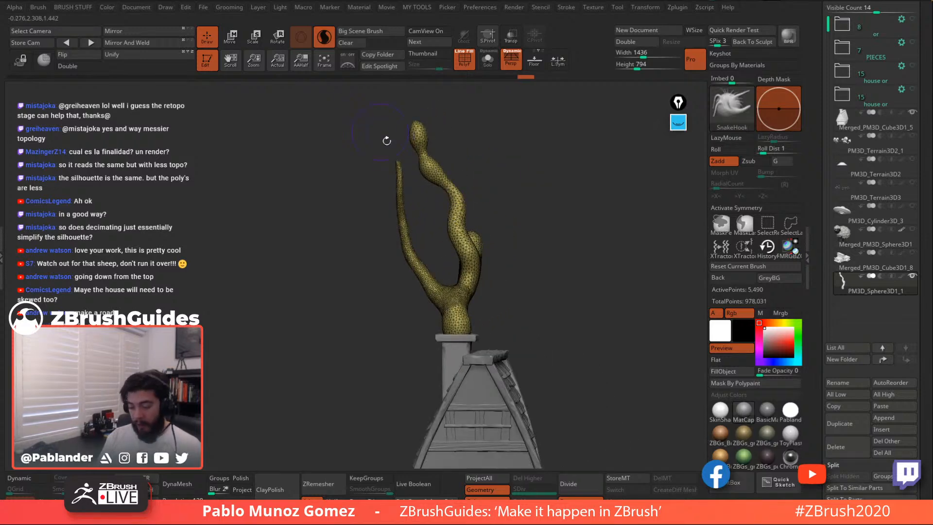
Try to smooth the thin smoke branch from its tip down toward its base
alt+drag(386, 137, 368, 111)
alt+drag(494, 255, 489, 244)
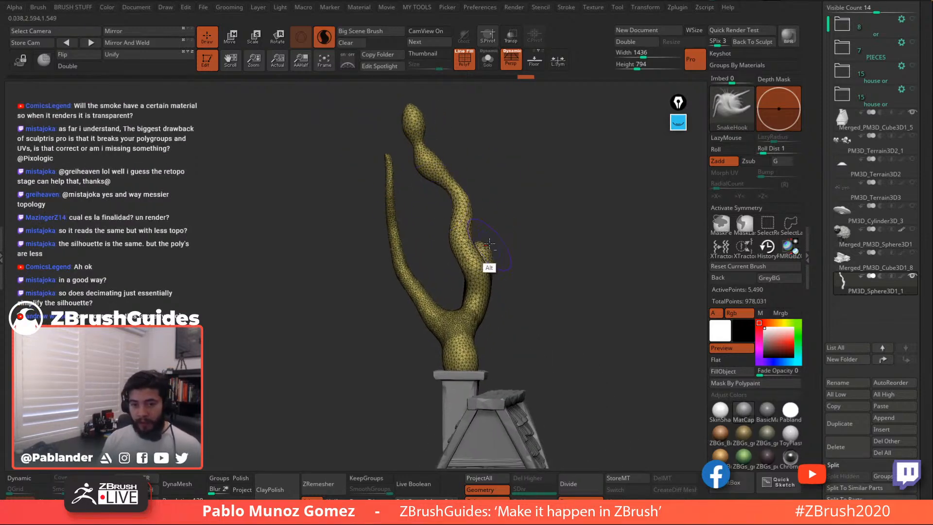
mouse_move(396, 192)
shift+mouse_down()
mouse_move(381, 156)
mouse_move(387, 162)
shift+mouse_up()
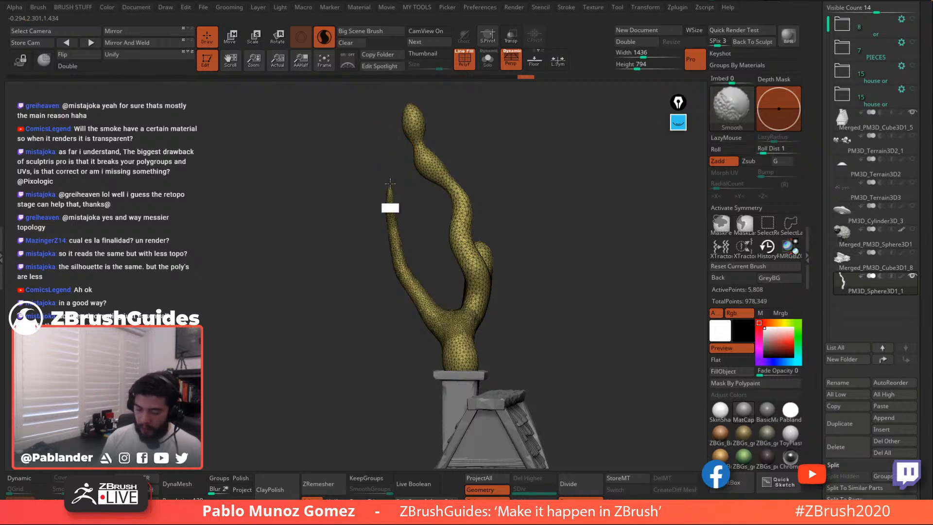
mouse_move(391, 190)
shift+mouse_down()
mouse_move(403, 262)
mouse_move(444, 320)
shift+mouse_up()
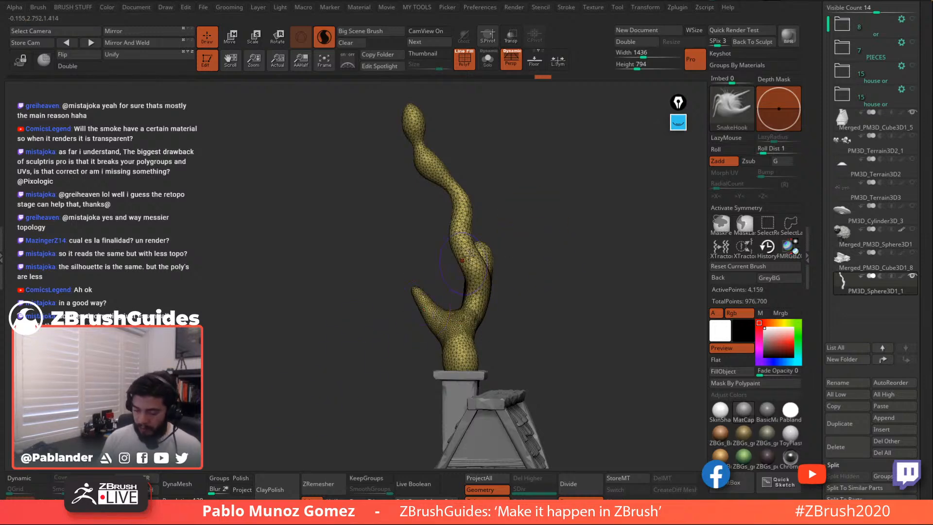
drag(410, 295, 388, 156)
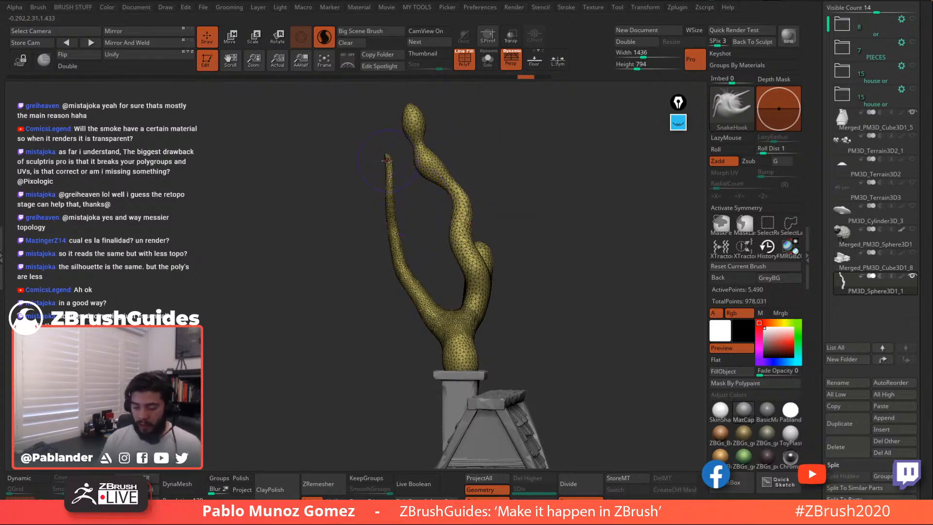
Smooth the thin second smoke branch from tip to base until it is thick with a rounded end
key(shift)
key(shift)
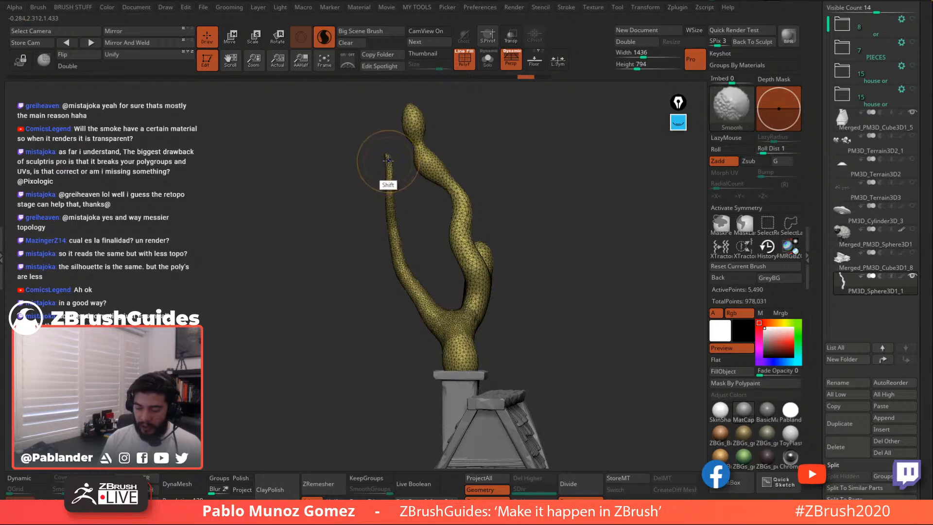
shift+drag(388, 160, 389, 162)
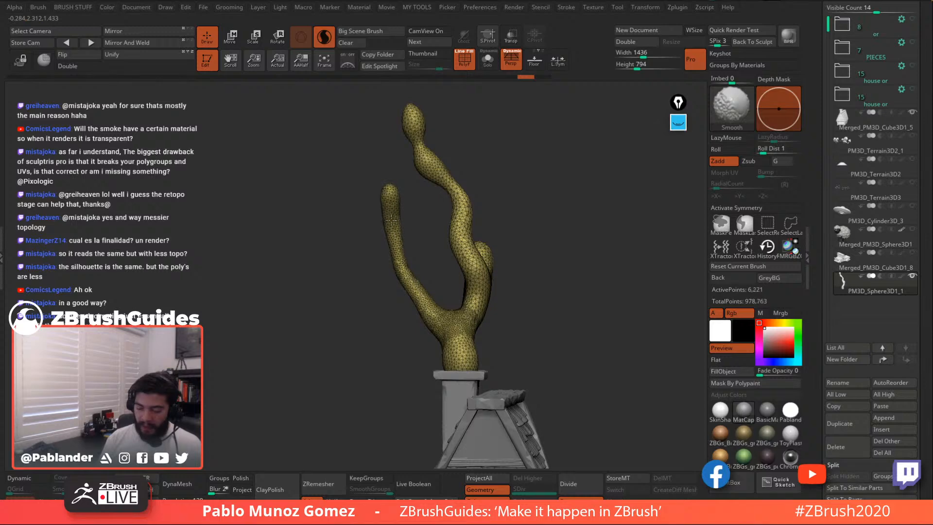
mouse_move(390, 209)
shift+mouse_down()
mouse_move(395, 245)
mouse_move(428, 311)
shift+mouse_up()
drag(508, 199, 512, 219)
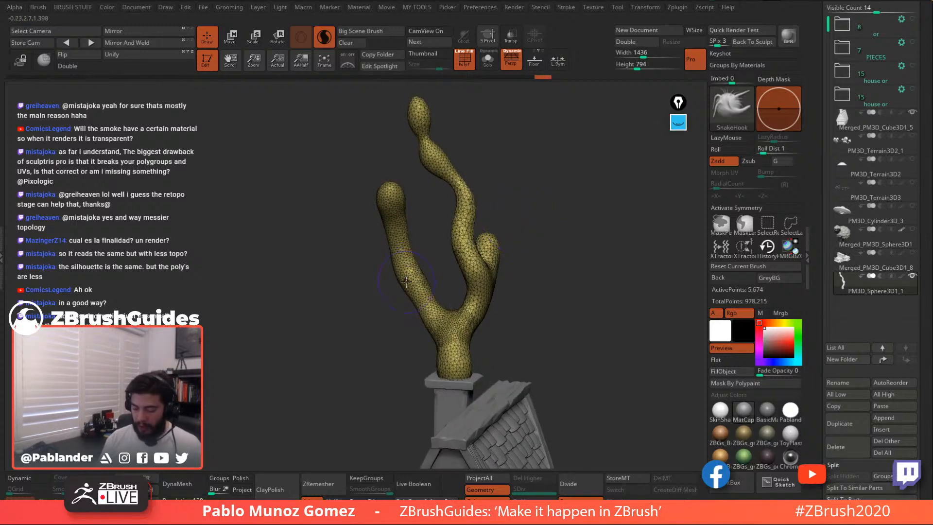
Add a wave to the second smoke branch and widen its upper part toward the main trail with SnakeHook
drag(411, 274, 417, 287)
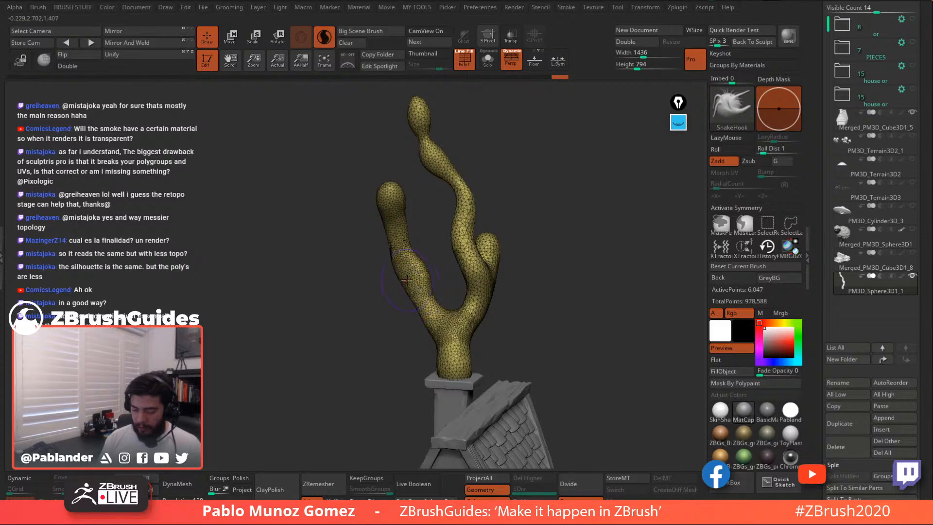
key(space)
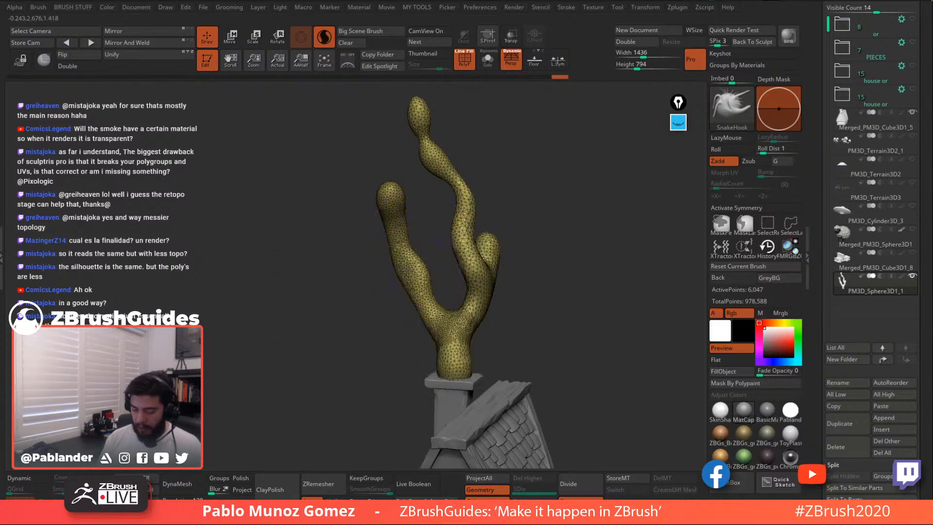
drag(408, 270, 419, 268)
drag(397, 228, 418, 213)
mouse_move(412, 248)
mouse_down()
mouse_move(429, 211)
mouse_move(409, 187)
mouse_up()
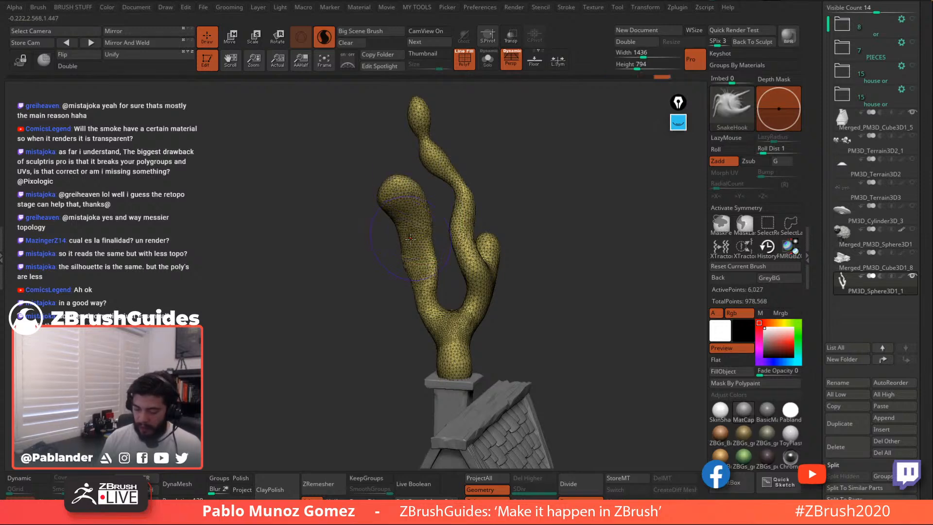
Pull the second smoke branch into a curve from another side with SnakeHook, and smooth its lower section
drag(509, 190, 546, 179)
mouse_move(453, 226)
mouse_down()
mouse_move(492, 220)
mouse_move(491, 233)
mouse_move(559, 200)
mouse_up()
mouse_move(457, 213)
mouse_down()
mouse_move(468, 211)
mouse_move(454, 204)
mouse_move(521, 211)
mouse_move(480, 198)
mouse_up()
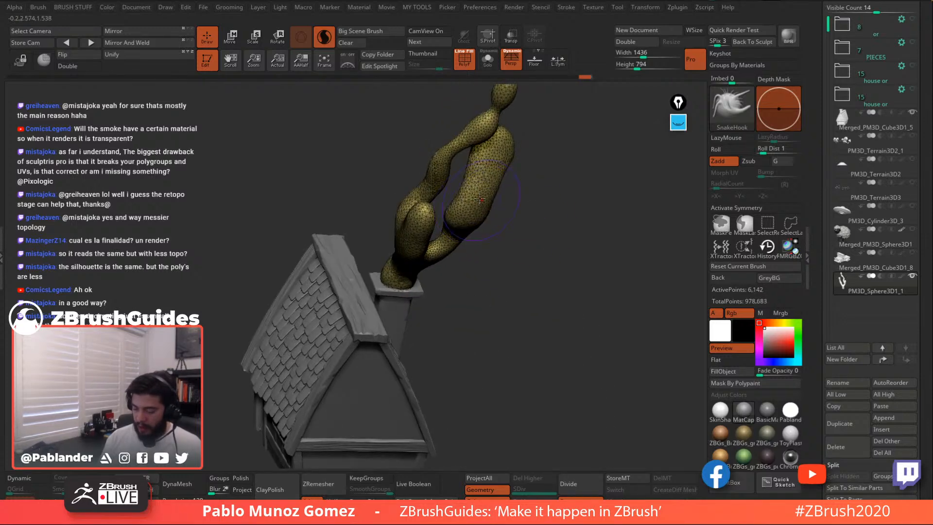
drag(514, 236, 469, 219)
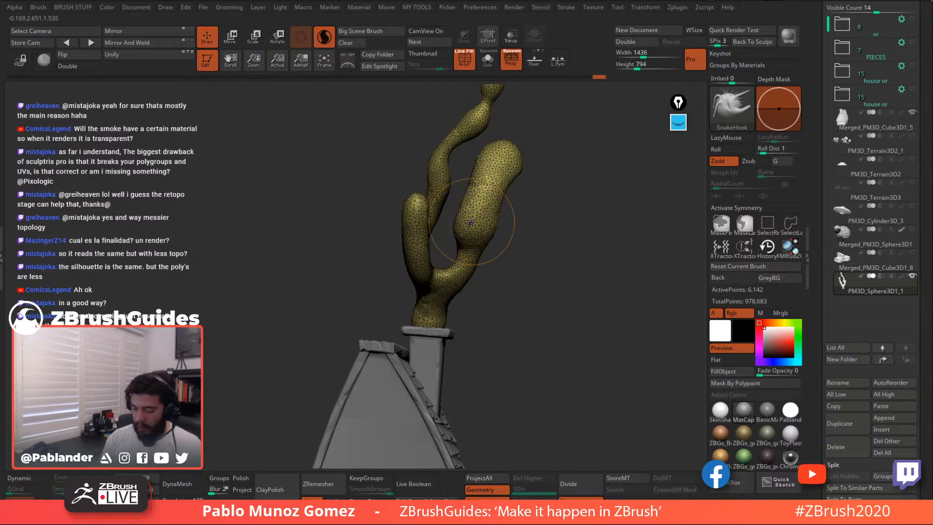
key(shift)
shift+drag(472, 240, 472, 235)
mouse_move(486, 232)
mouse_down()
mouse_move(529, 215)
mouse_move(492, 200)
mouse_move(459, 217)
mouse_move(456, 237)
mouse_up()
drag(533, 180, 544, 180)
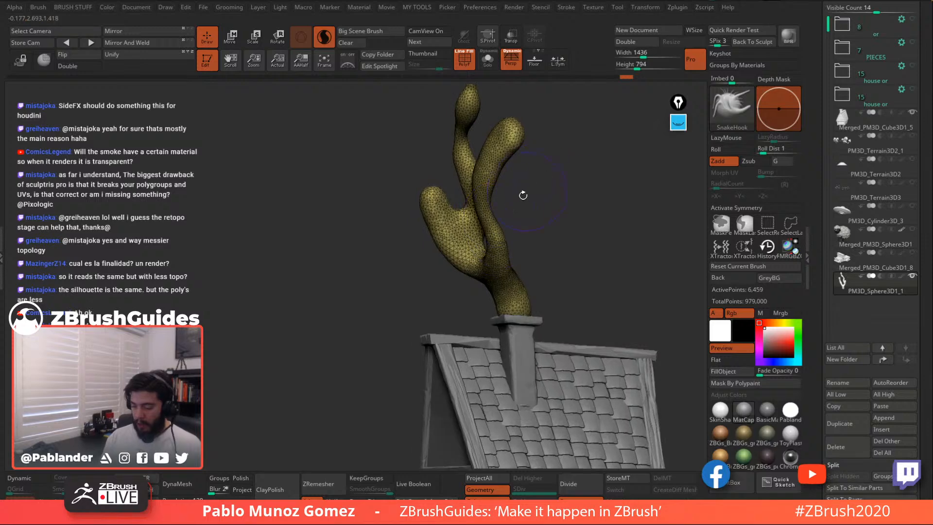
Smooth the side bulge of the smoke and reshape the trail just above the chimney with SnakeHook
mouse_move(427, 183)
shift+mouse_down()
mouse_move(430, 205)
mouse_move(460, 243)
mouse_move(452, 248)
mouse_move(479, 265)
shift+mouse_up()
drag(563, 239, 517, 251)
mouse_move(505, 285)
mouse_down()
mouse_move(487, 313)
mouse_move(479, 291)
mouse_up()
alt+drag(533, 258, 498, 202)
drag(568, 208, 605, 174)
Smooth through the thin neck of the main trail to detach its tip, and smooth the detached piece into a larger puff
shift+drag(460, 145, 470, 124)
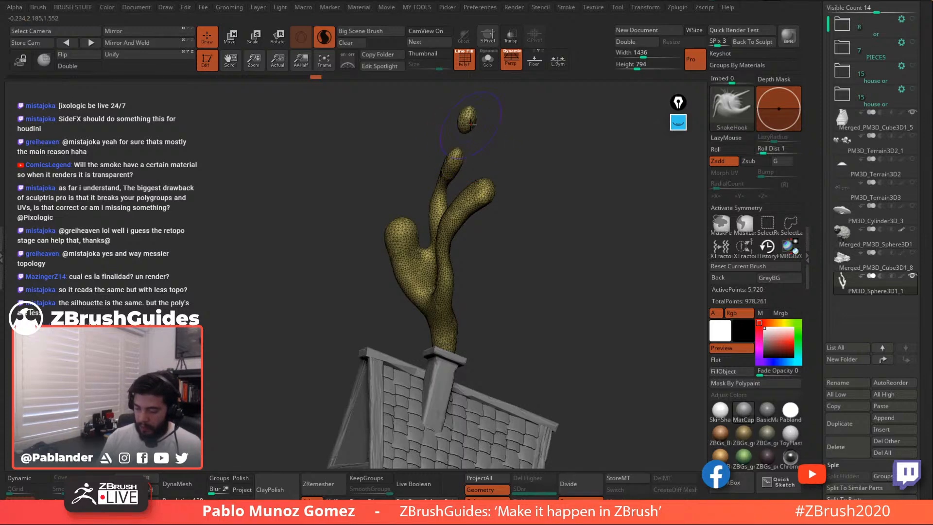
alt+drag(525, 146, 534, 183)
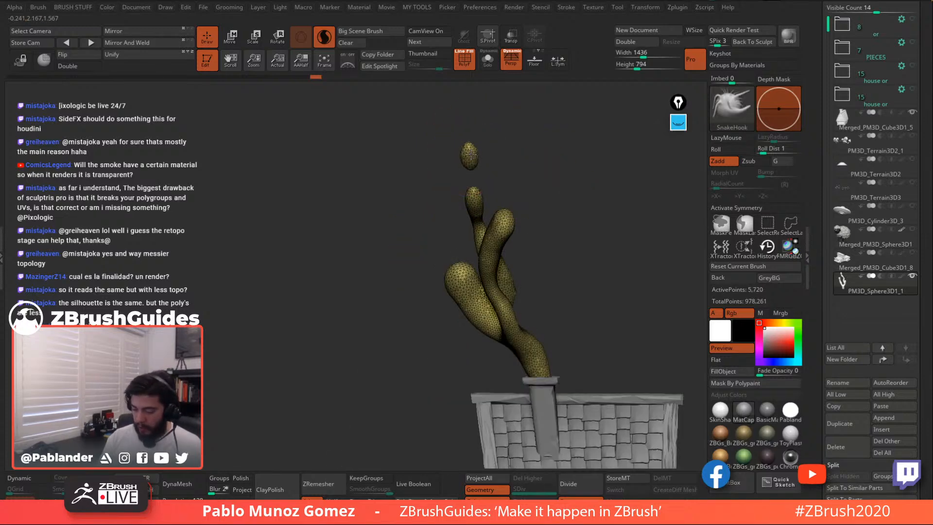
mouse_move(469, 157)
shift+mouse_down()
mouse_move(479, 175)
mouse_move(465, 179)
mouse_move(479, 135)
shift+mouse_up()
shift+drag(457, 203, 455, 221)
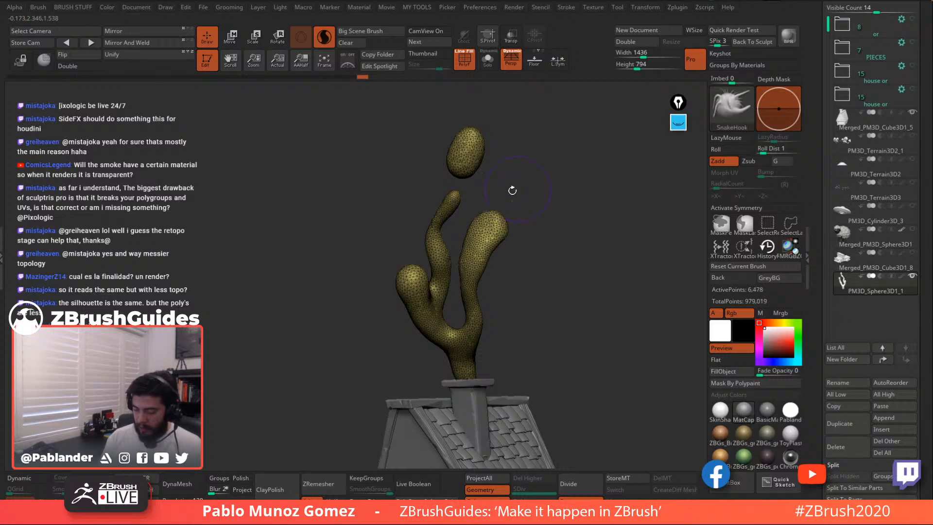
mouse_move(513, 171)
alt+mouse_down()
mouse_move(535, 166)
mouse_move(486, 167)
mouse_move(466, 208)
mouse_move(467, 199)
alt+mouse_up()
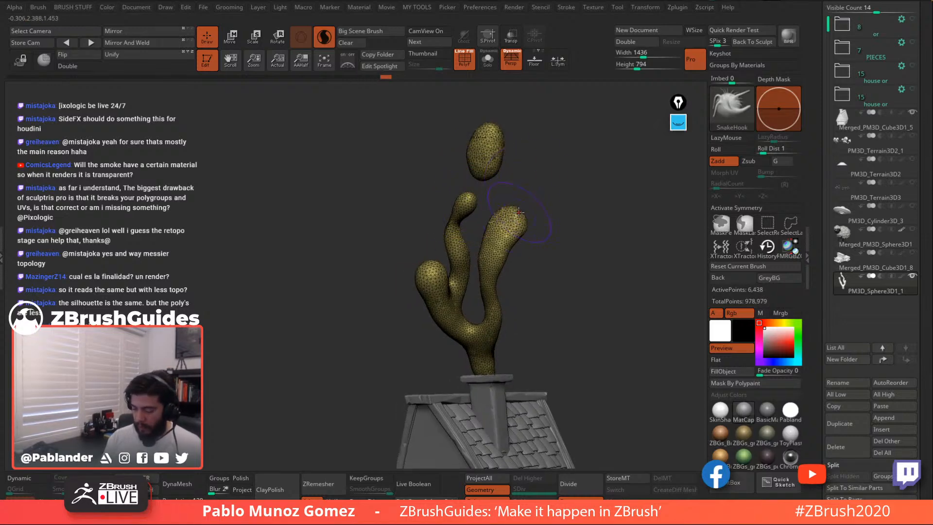
drag(557, 221, 487, 173)
Pull a spike up from the second branch's tip with a smaller SnakeHook brush, and smooth it into a separate rounded puff
key(space)
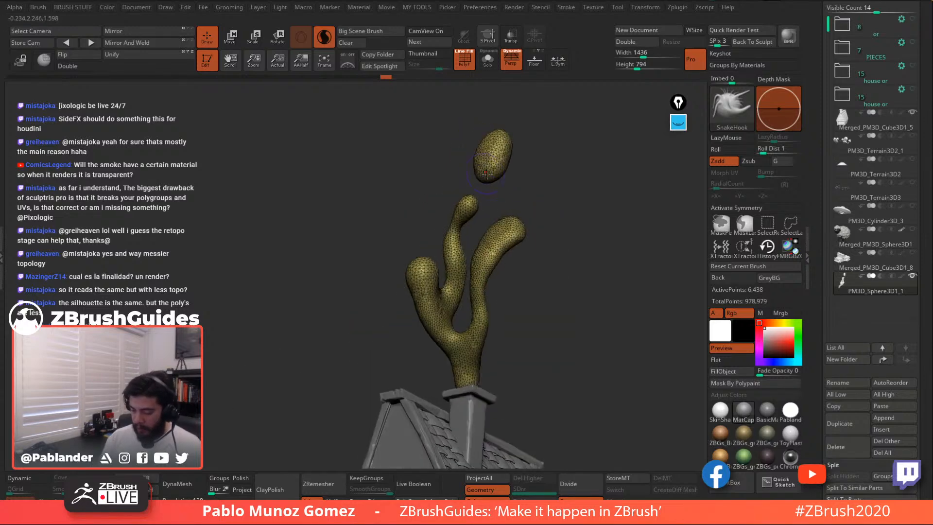
drag(502, 220, 530, 214)
drag(494, 239, 494, 218)
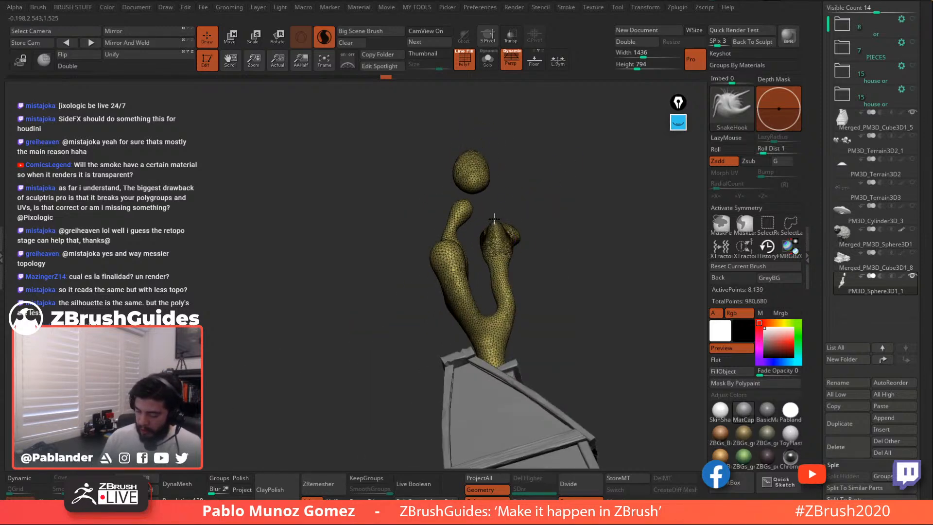
right_drag(495, 195, 523, 214)
shift+drag(500, 230, 502, 223)
mouse_move(556, 188)
right_down()
mouse_move(589, 177)
mouse_move(561, 228)
right_up()
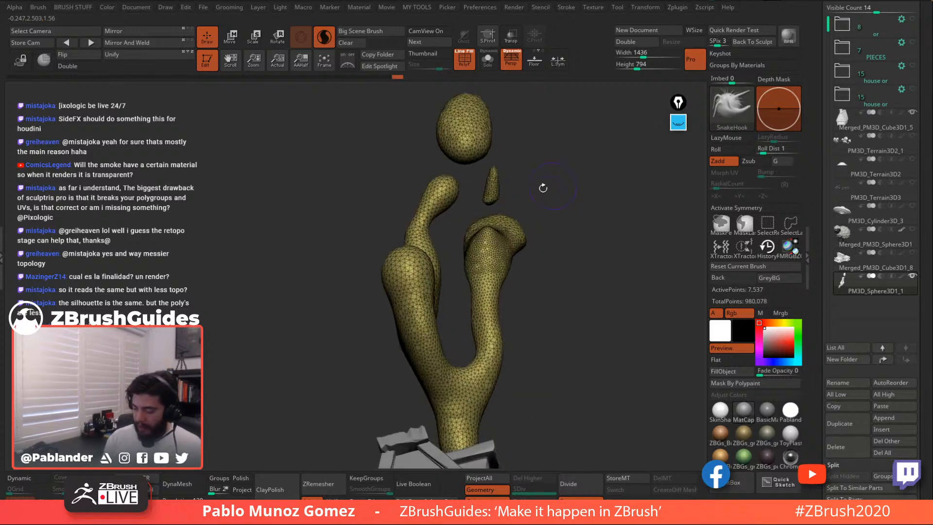
shift+drag(492, 180, 489, 265)
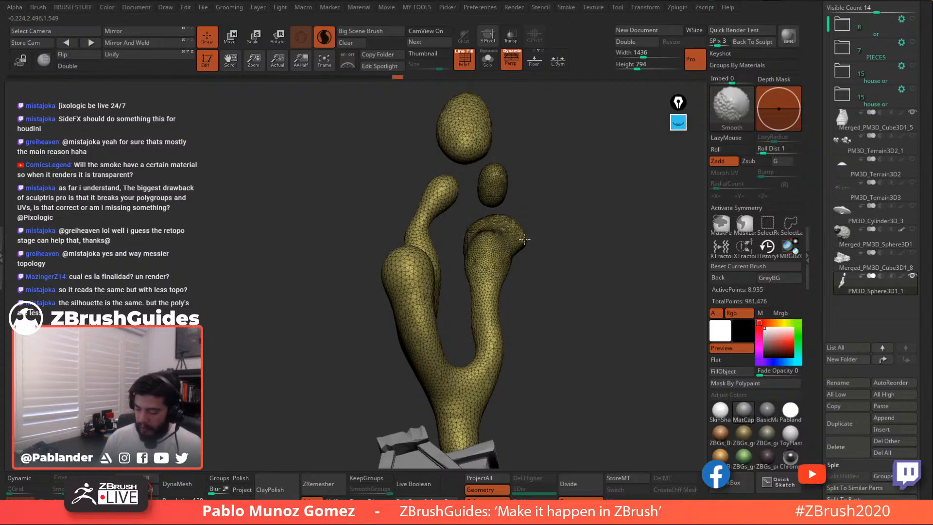
Adjust the position of the small detached smoke puff with a resized SnakeHook brush
mouse_move(574, 290)
right_down()
mouse_move(562, 203)
mouse_move(526, 201)
right_up()
key(space)
mouse_move(526, 200)
mouse_down()
mouse_move(510, 181)
mouse_move(479, 195)
mouse_move(507, 194)
mouse_up()
drag(614, 184, 536, 180)
drag(418, 184, 427, 181)
alt+drag(535, 247, 460, 225)
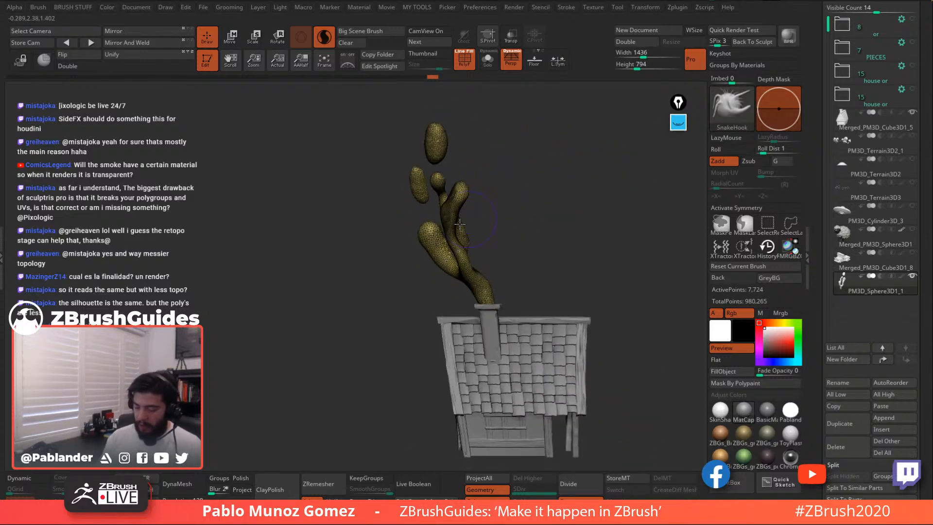
Reshape the smoke's side lobe and base with SnakeHook, and smooth the small detached puff
drag(484, 282, 479, 286)
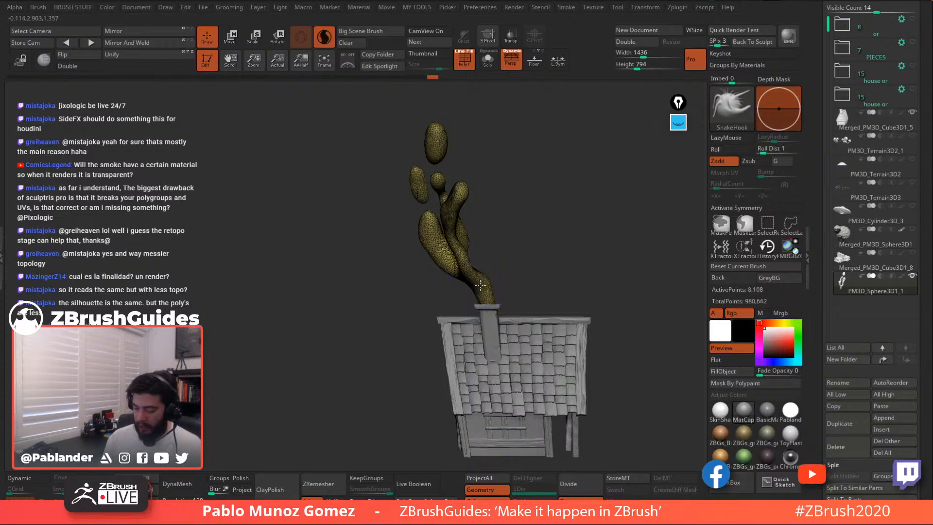
drag(520, 222, 444, 209)
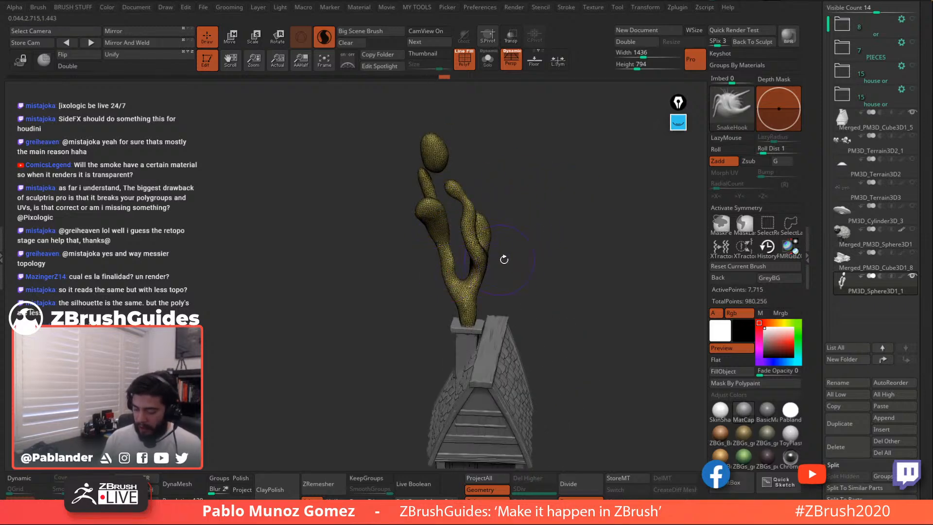
drag(504, 260, 479, 267)
mouse_move(435, 188)
shift+mouse_down()
mouse_move(534, 167)
mouse_move(421, 192)
shift+mouse_up()
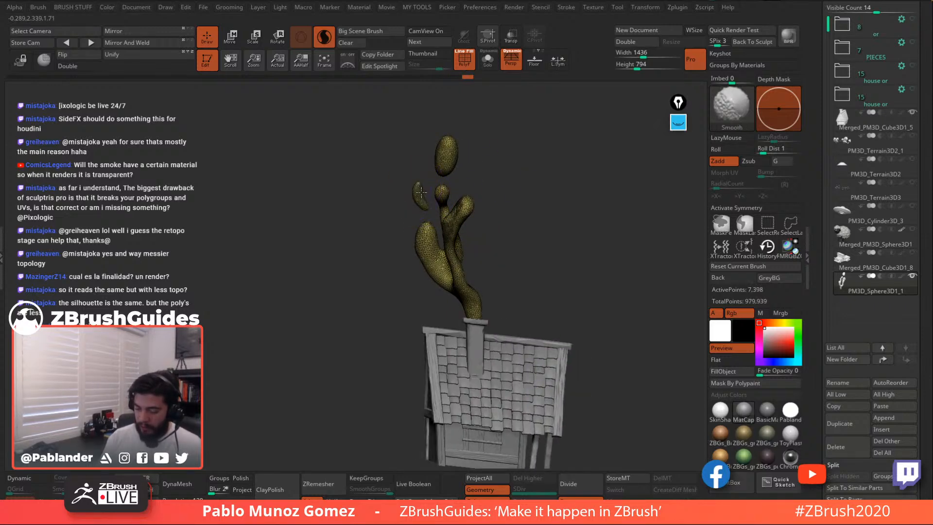
drag(463, 162, 563, 184)
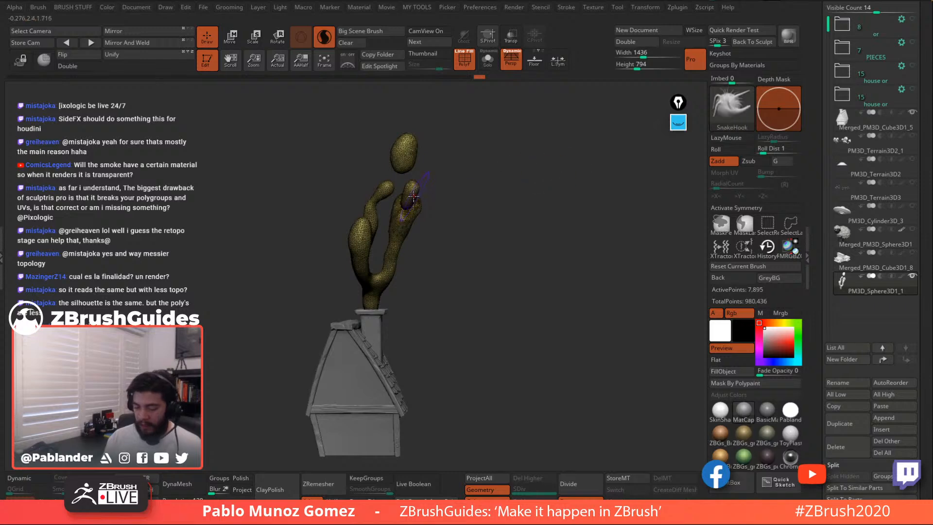
mouse_move(441, 228)
mouse_down()
mouse_move(490, 202)
mouse_move(606, 221)
mouse_move(564, 246)
mouse_move(534, 209)
mouse_up()
Switch to the Move Topological brush, resize it, and nudge the upper parts of the smoke branches
key(space)
key(space)
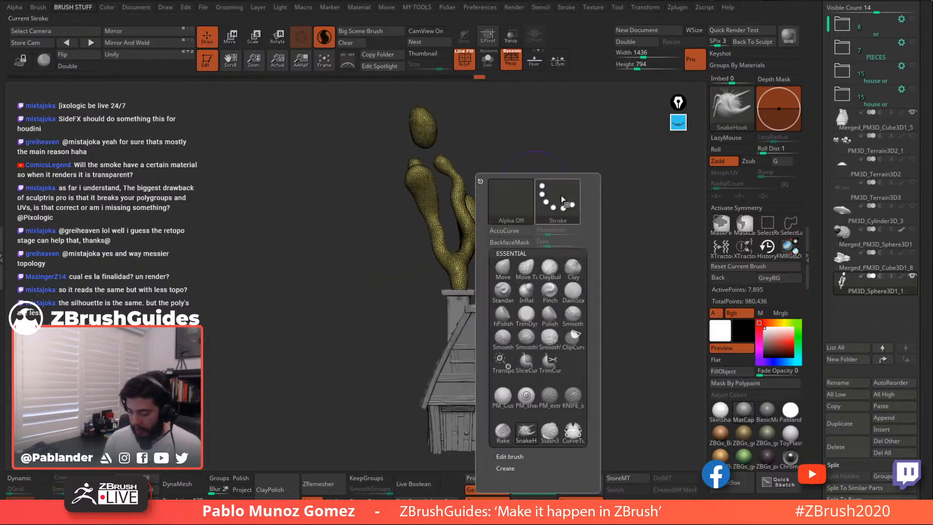
click(525, 267)
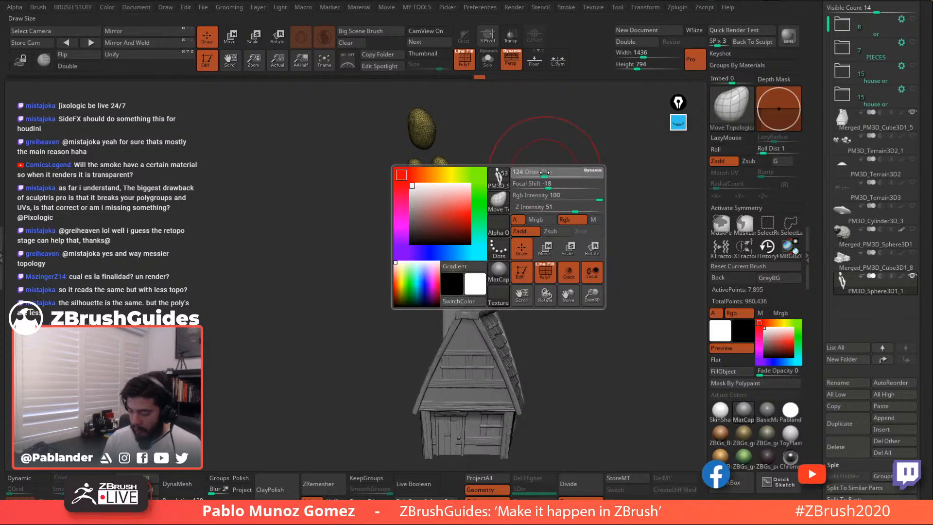
mouse_move(435, 229)
mouse_down()
mouse_move(432, 202)
mouse_move(436, 218)
mouse_up()
mouse_move(418, 175)
mouse_down()
mouse_move(423, 186)
mouse_move(444, 164)
mouse_up()
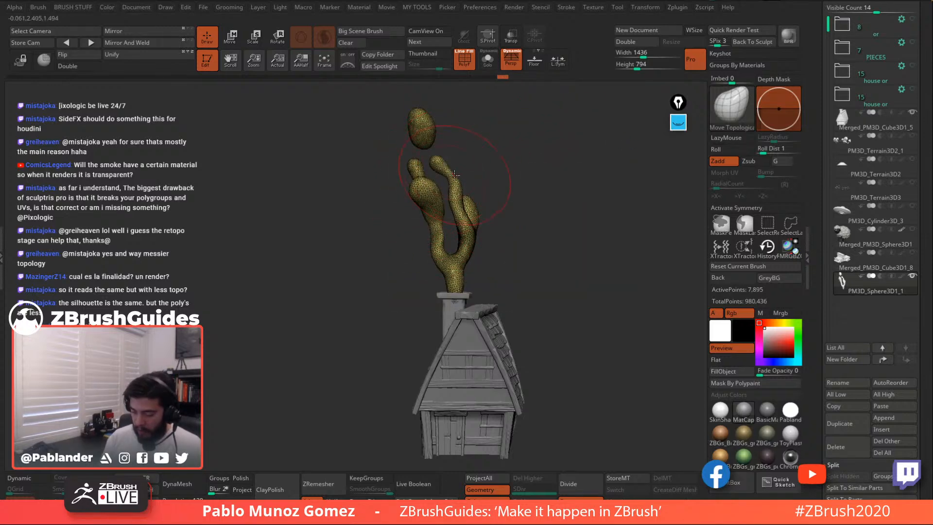
Shift the side lobe and bend the lower smoke branch with Move Topological from several viewing angles
right_drag(447, 155, 432, 205)
drag(424, 184, 434, 198)
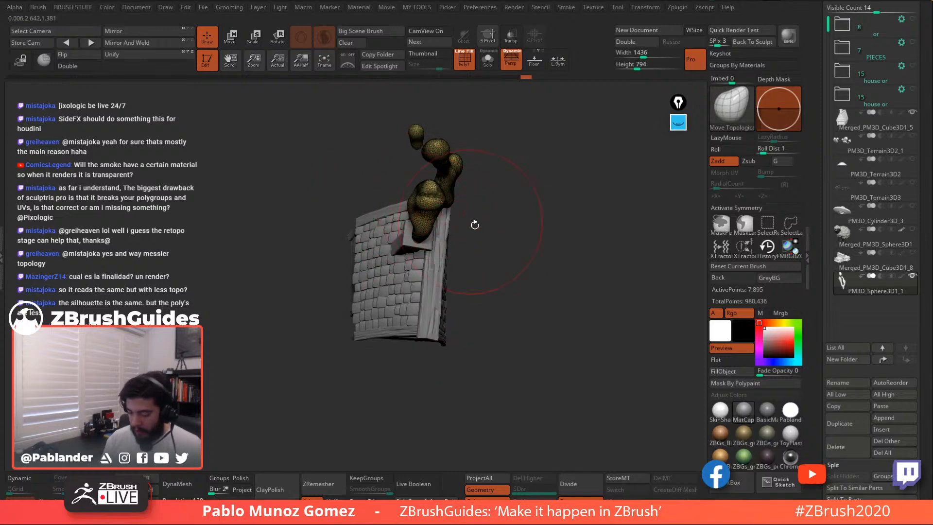
mouse_move(474, 225)
right_down()
mouse_move(502, 196)
mouse_move(462, 218)
mouse_move(498, 238)
right_up()
drag(396, 208, 388, 209)
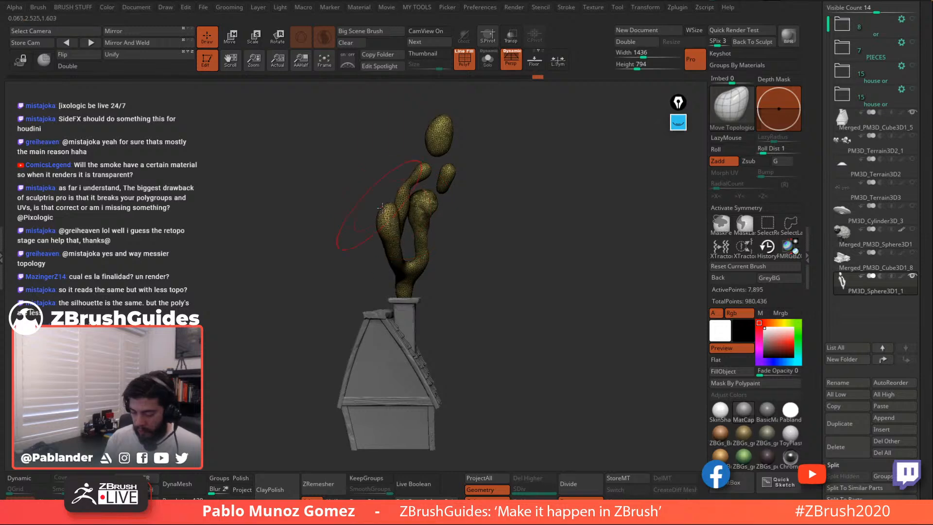
drag(395, 243, 410, 247)
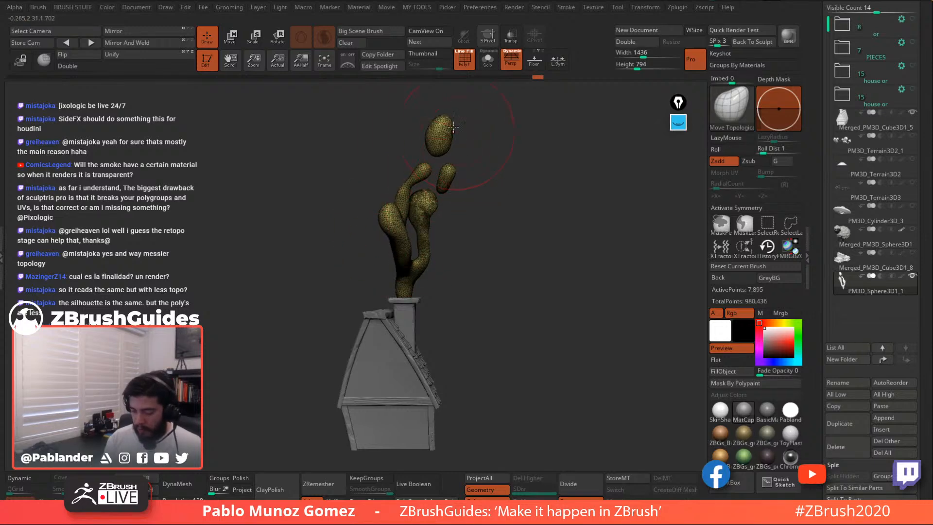
mouse_move(453, 127)
right_down()
mouse_move(486, 161)
mouse_move(530, 165)
mouse_move(500, 171)
right_up()
Reduce the Move Topological brush size and pull the thin tip of the main smoke trail downward
key(space)
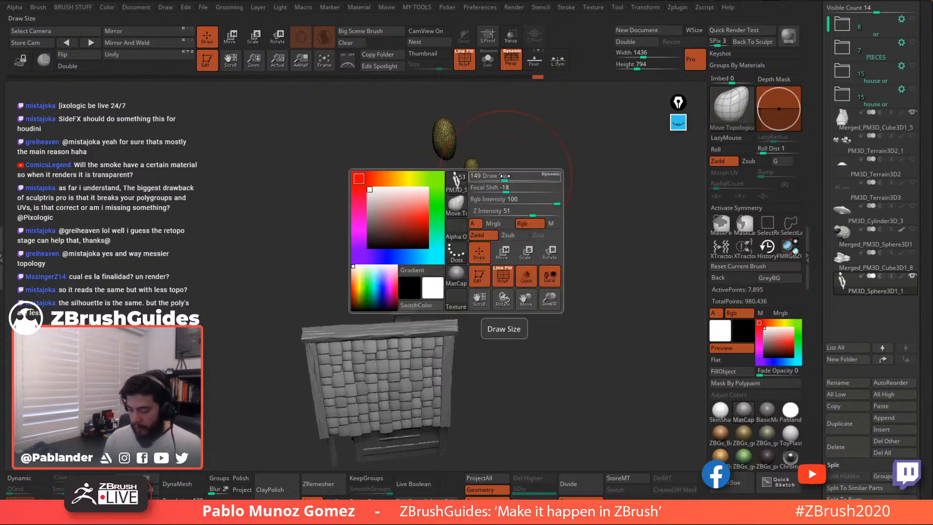
drag(504, 176, 495, 177)
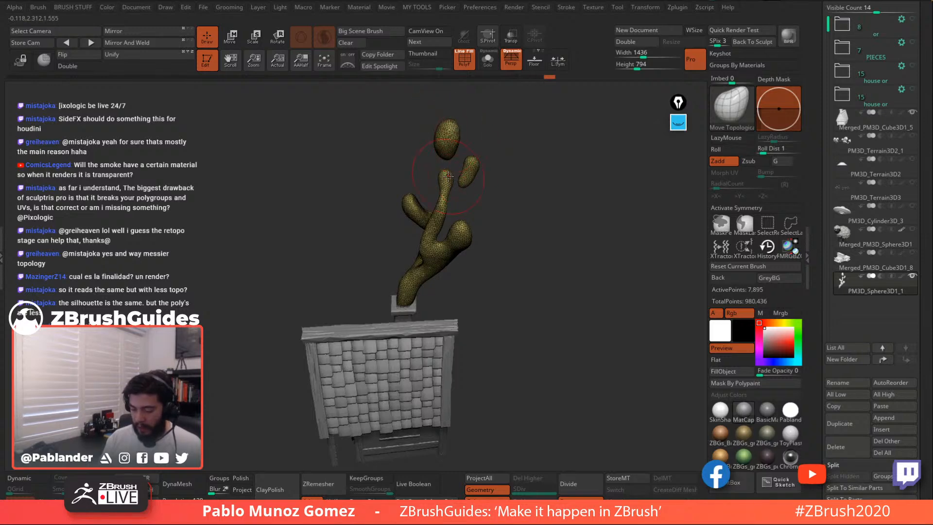
drag(448, 176, 450, 203)
mouse_move(444, 258)
mouse_down()
mouse_move(431, 259)
mouse_move(521, 260)
mouse_move(535, 274)
mouse_up()
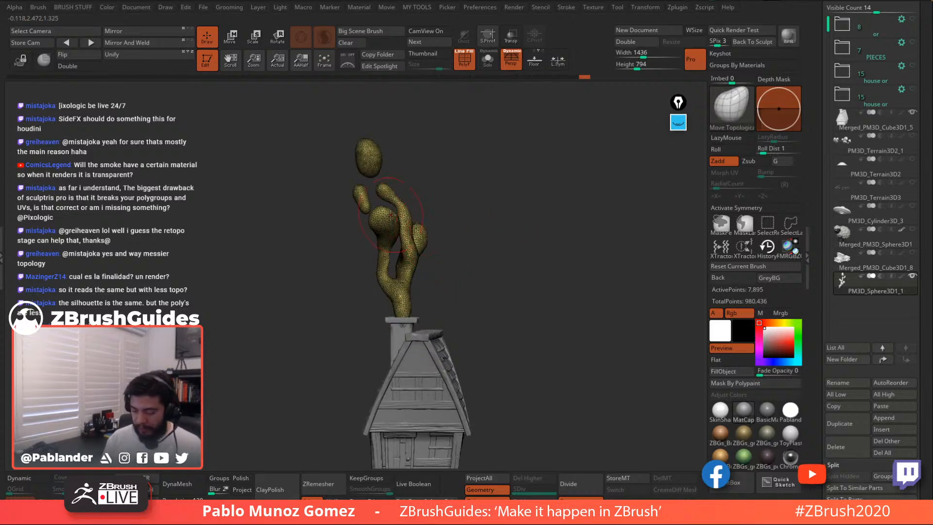
Move the second branch's rounded end toward the main trail, and adjust its lower bend and the smoke base at the chimney
drag(392, 215, 405, 208)
mouse_move(387, 257)
mouse_down()
mouse_move(374, 254)
mouse_move(403, 295)
mouse_move(405, 320)
mouse_up()
drag(441, 294, 487, 294)
drag(393, 313, 402, 312)
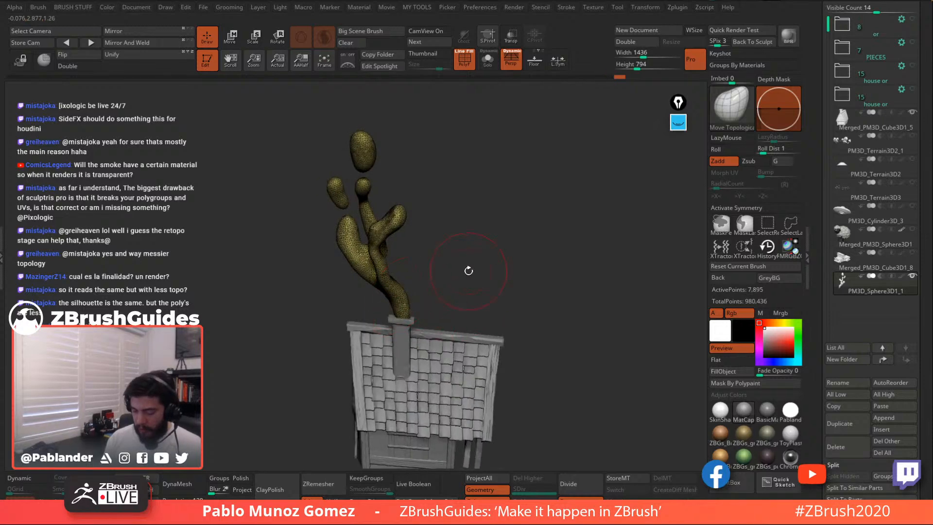
drag(468, 271, 494, 206)
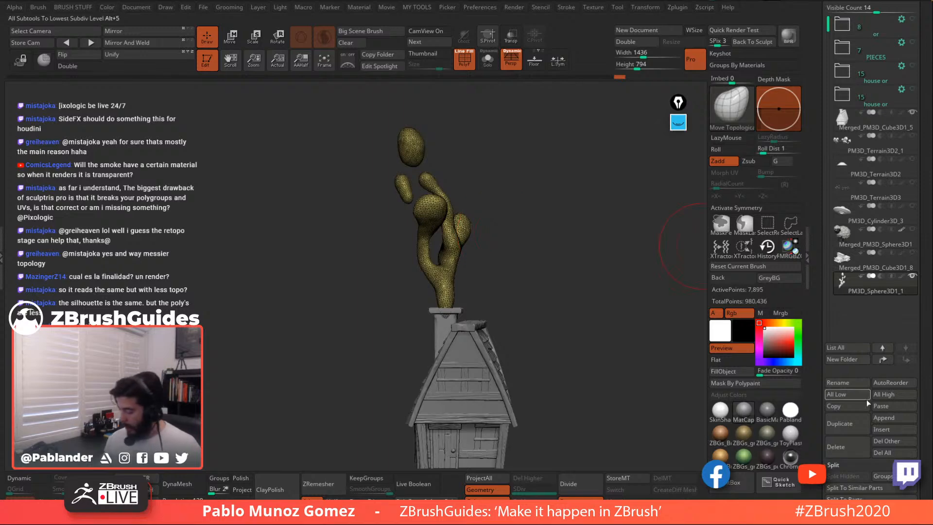
Duplicate the chimney smoke and transform the copy about the chimney opening so it leans apart from the original
click(847, 427)
key(w)
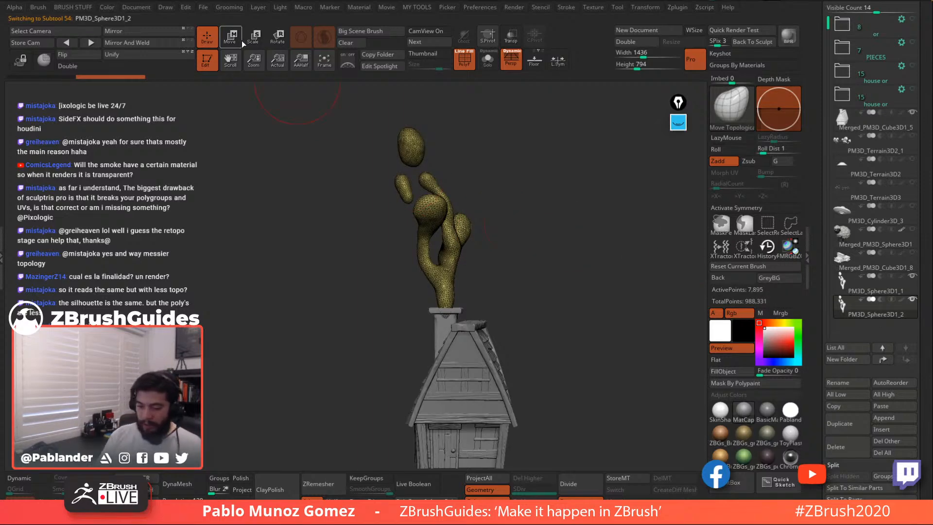
drag(456, 291, 439, 310)
drag(552, 246, 501, 257)
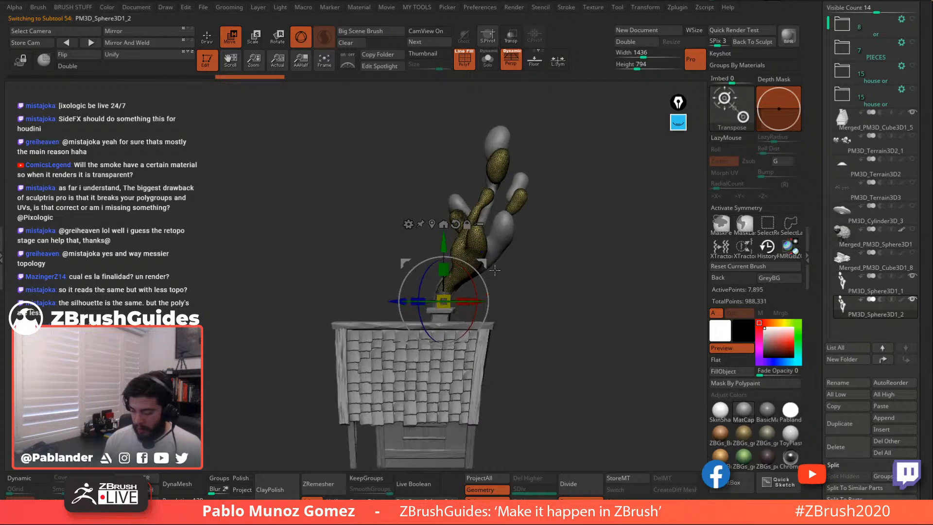
Apply the Bend Curve deformer to the smoke copy and adjust its control handles above the mesh
click(409, 224)
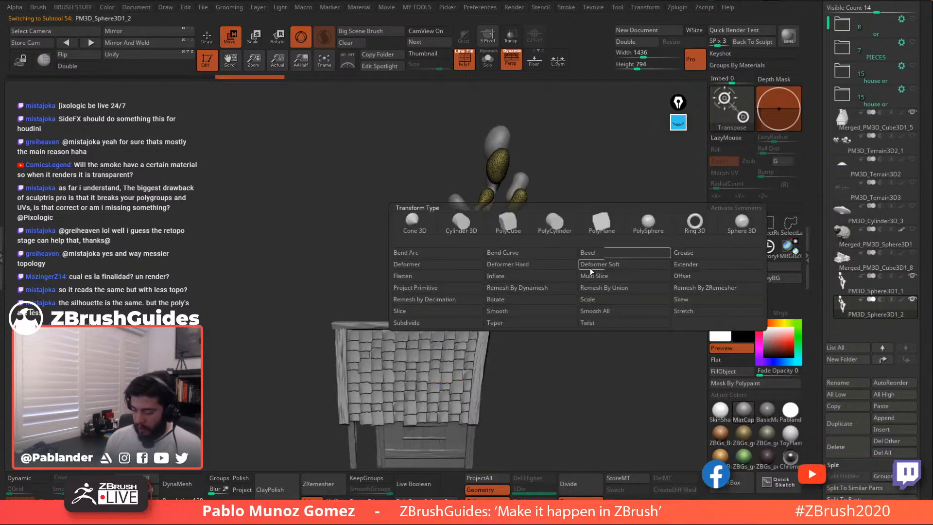
click(516, 253)
drag(524, 191, 523, 160)
drag(444, 130, 442, 119)
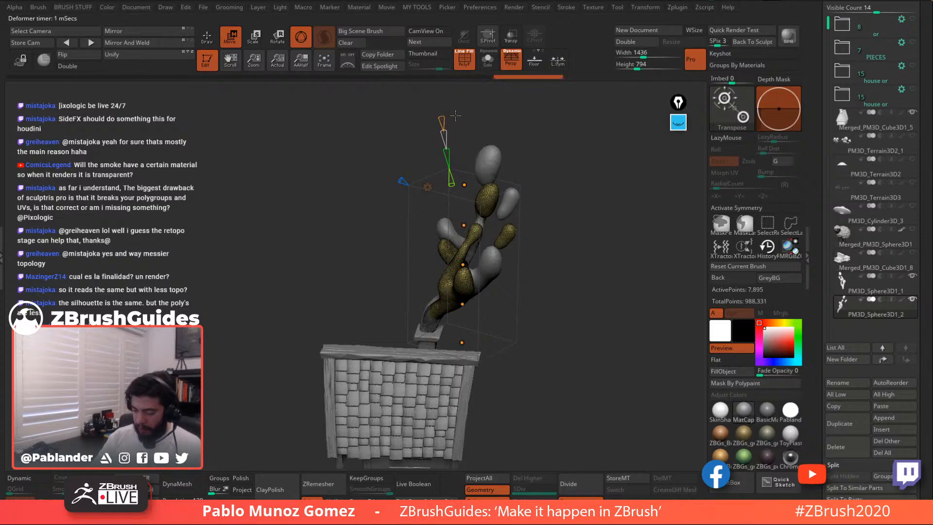
drag(550, 219, 575, 246)
drag(462, 181, 488, 185)
key(ctrl+z)
key(ctrl+z)
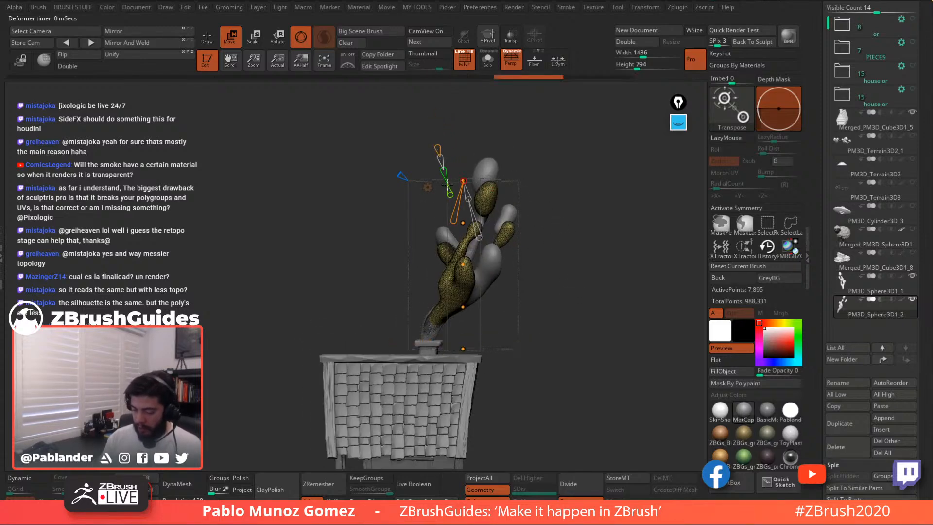
Bend the smoke copy around the original by moving its top, middle, lower and base curve points
drag(463, 181, 491, 165)
drag(463, 265, 479, 250)
drag(547, 244, 567, 253)
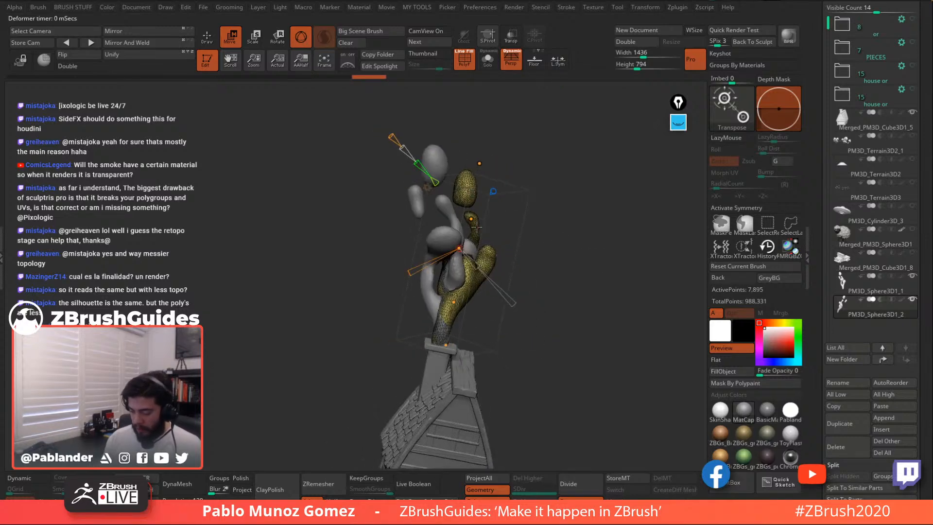
drag(475, 226, 483, 222)
drag(455, 298, 431, 284)
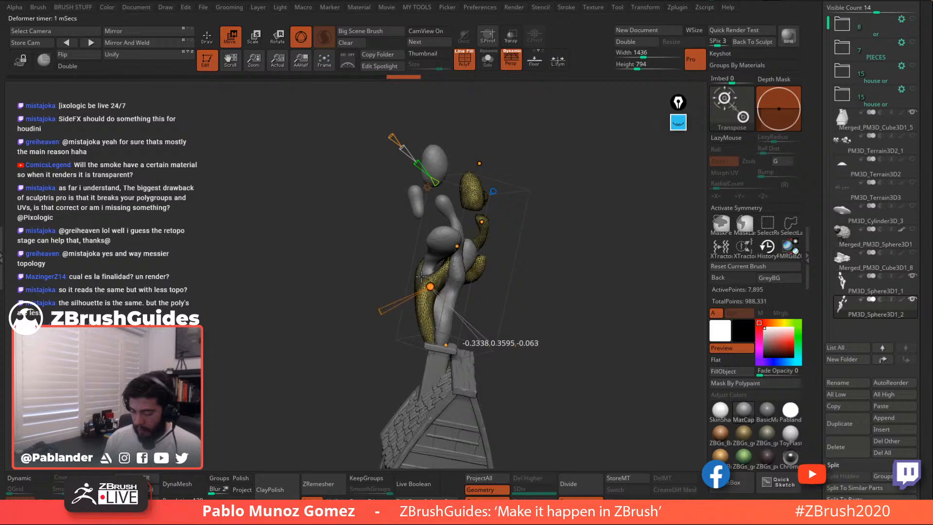
drag(446, 344, 451, 331)
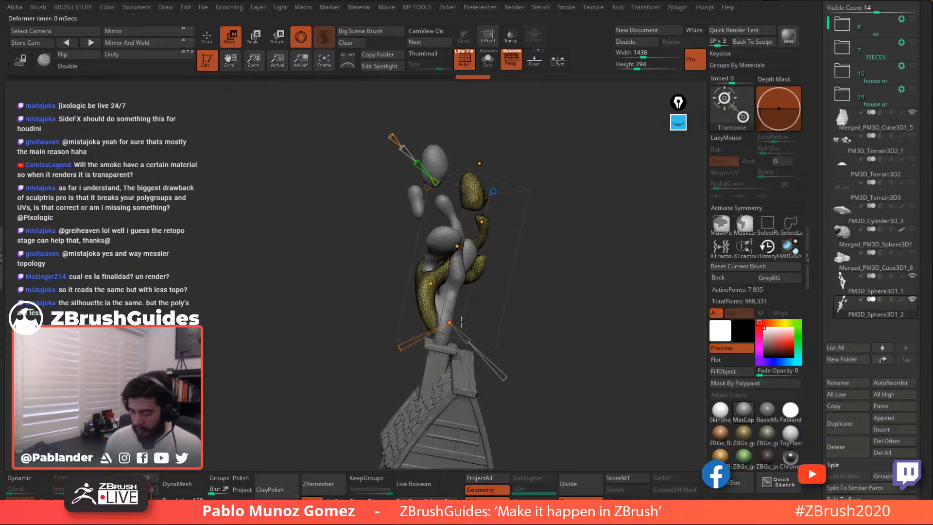
Reposition the middle Bend Curve point from several angles and twist the smoke copy around it
drag(516, 270, 585, 251)
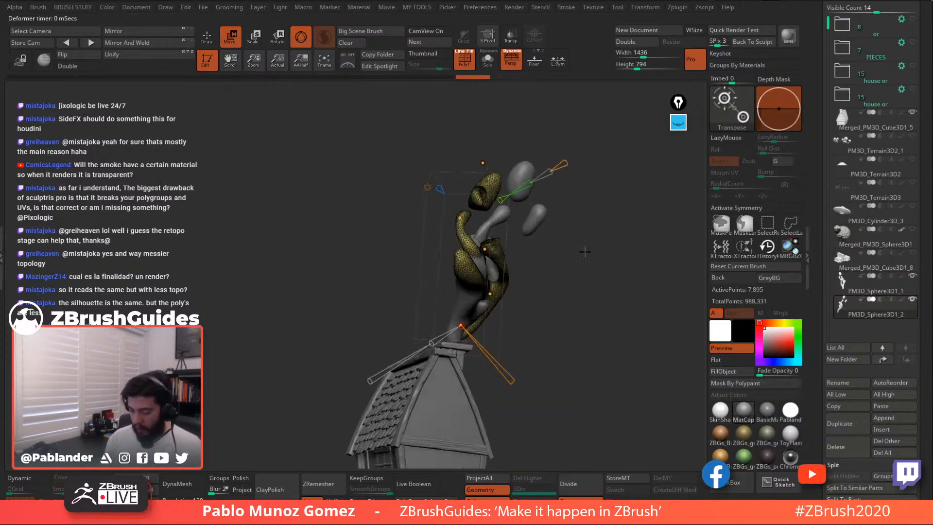
drag(493, 244, 547, 187)
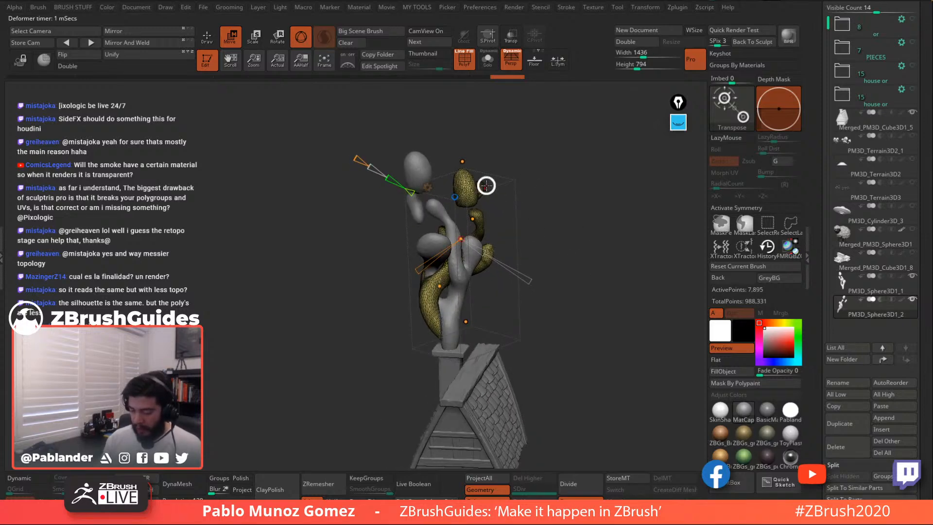
drag(487, 185, 480, 259)
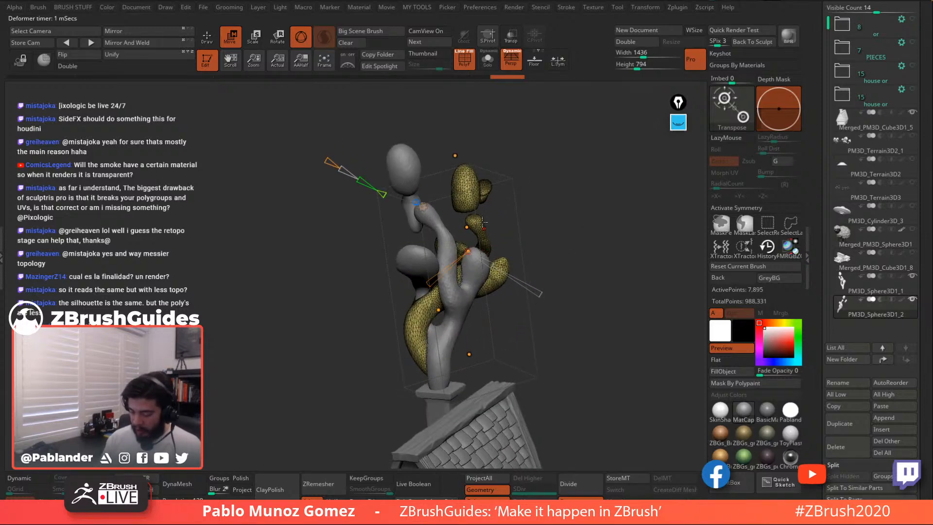
drag(482, 223, 483, 223)
drag(565, 247, 515, 285)
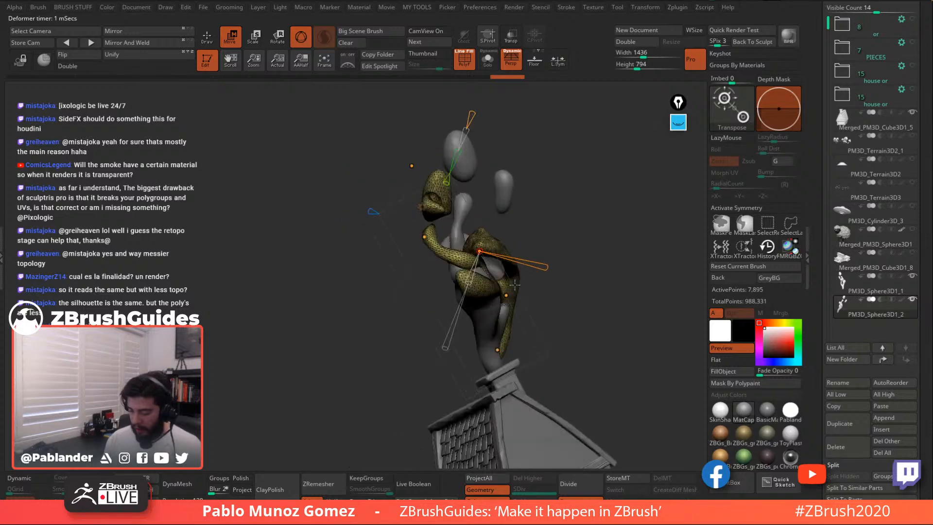
click(541, 270)
mouse_move(564, 254)
mouse_down()
mouse_move(540, 269)
mouse_move(566, 271)
mouse_move(535, 274)
mouse_move(551, 268)
mouse_up()
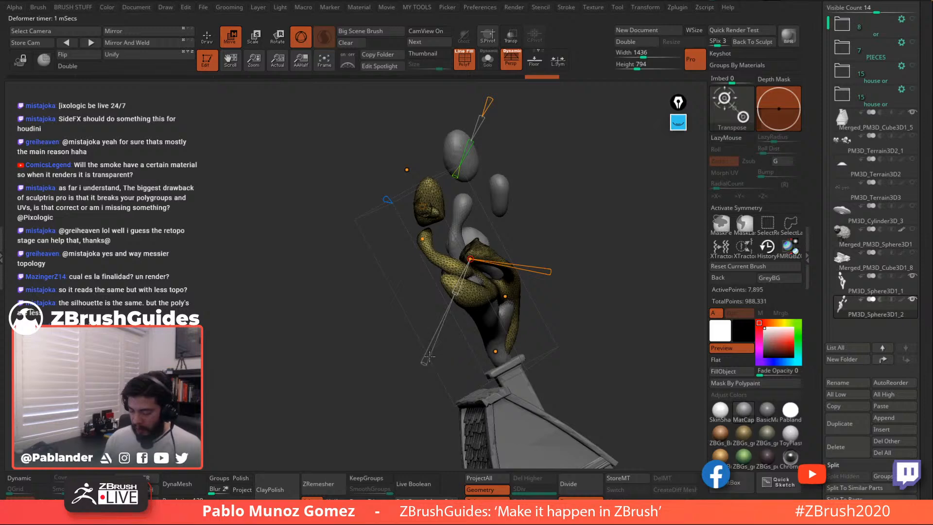
Rescale the smoke copy at its middle curve point, twist it at the upper point, and return to Draw mode
mouse_move(429, 358)
mouse_down()
mouse_move(458, 309)
mouse_move(461, 283)
mouse_up()
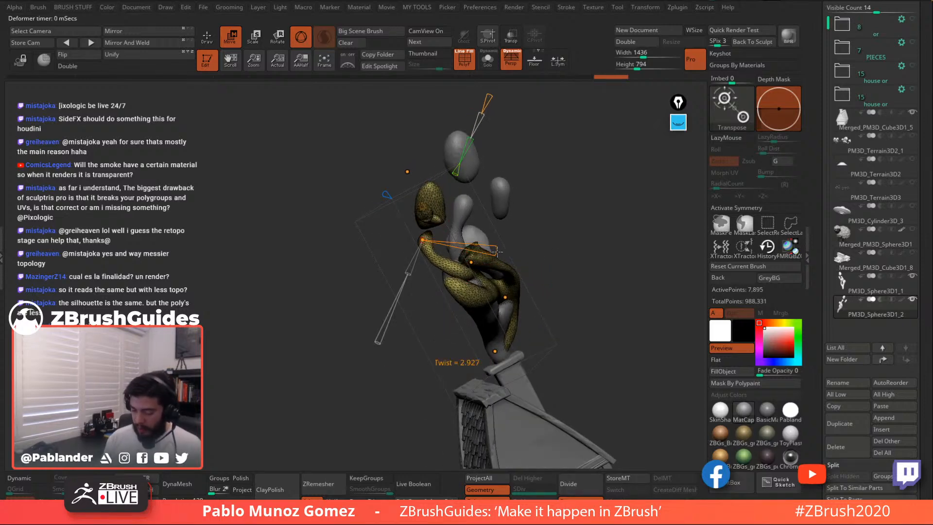
drag(496, 251, 552, 264)
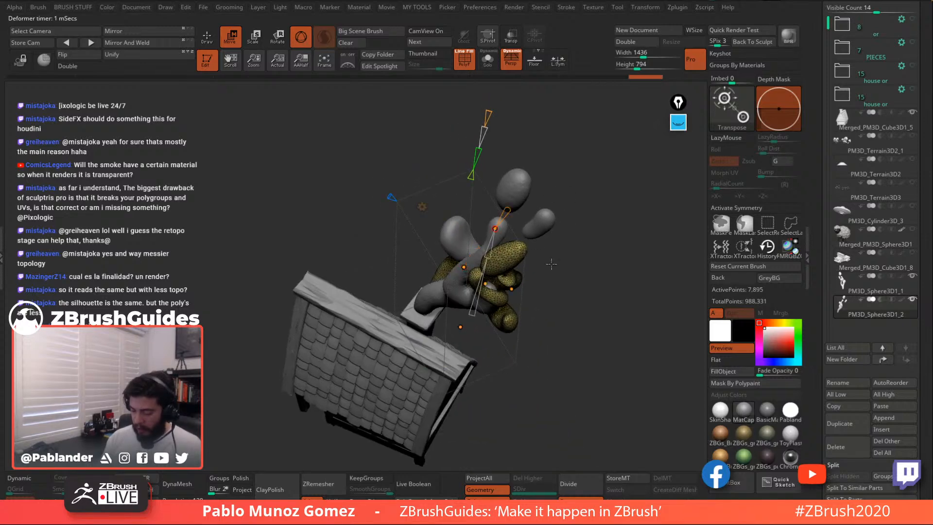
mouse_move(509, 209)
mouse_down()
mouse_move(519, 239)
mouse_move(514, 214)
mouse_up()
drag(554, 268, 593, 225)
drag(494, 154, 445, 203)
drag(564, 297, 595, 305)
click(207, 37)
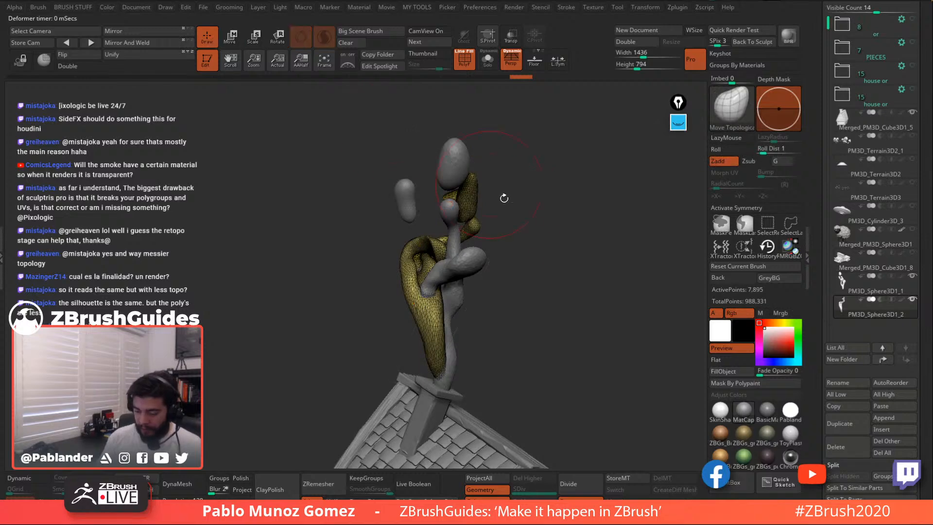
Smooth the pinched and distorted parts of the bent smoke copy while checking it from several angles
mouse_move(539, 278)
mouse_down()
mouse_move(538, 220)
mouse_move(487, 269)
mouse_up()
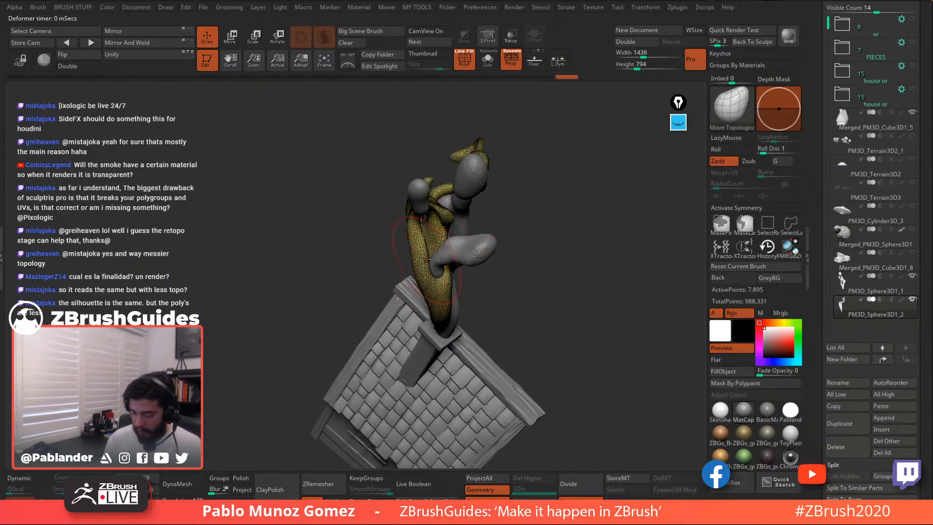
mouse_move(549, 229)
mouse_down()
mouse_move(448, 266)
mouse_move(510, 285)
mouse_move(539, 258)
mouse_move(463, 265)
mouse_move(483, 233)
mouse_move(462, 204)
mouse_move(513, 205)
mouse_move(556, 183)
mouse_move(463, 181)
mouse_move(472, 189)
mouse_move(480, 170)
mouse_move(512, 175)
mouse_up()
shift+drag(459, 145, 455, 149)
mouse_move(539, 158)
mouse_down()
mouse_move(479, 166)
mouse_move(522, 170)
mouse_move(524, 181)
mouse_move(556, 195)
mouse_up()
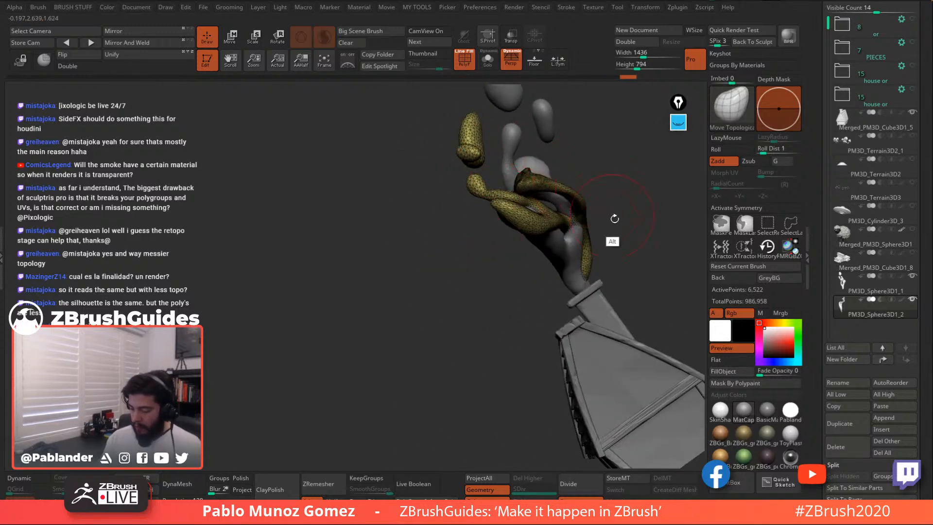
alt+drag(615, 219, 482, 262)
Hide the wireframe, select the original smoke, and smooth its small detached puff into a shorter shape
key(shift+f)
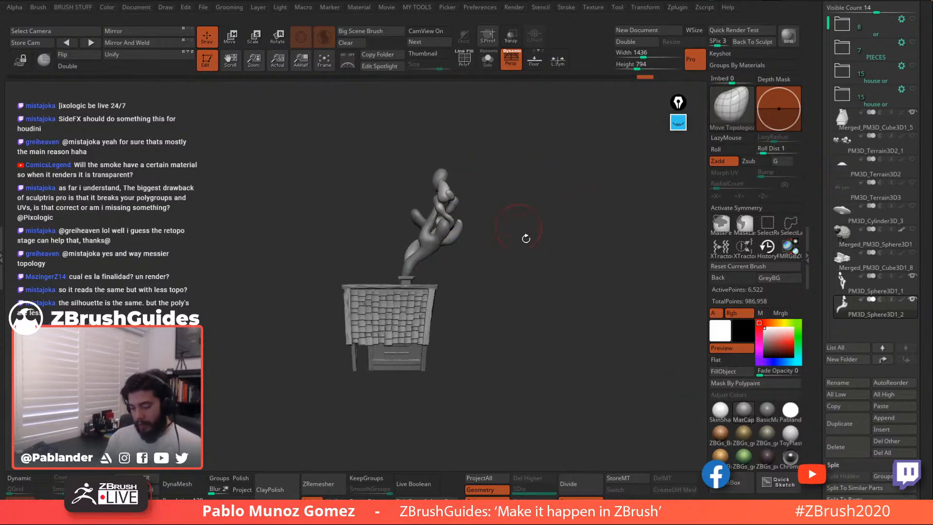
shift+drag(524, 238, 580, 245)
alt+drag(557, 286, 528, 233)
alt+drag(546, 306, 527, 282)
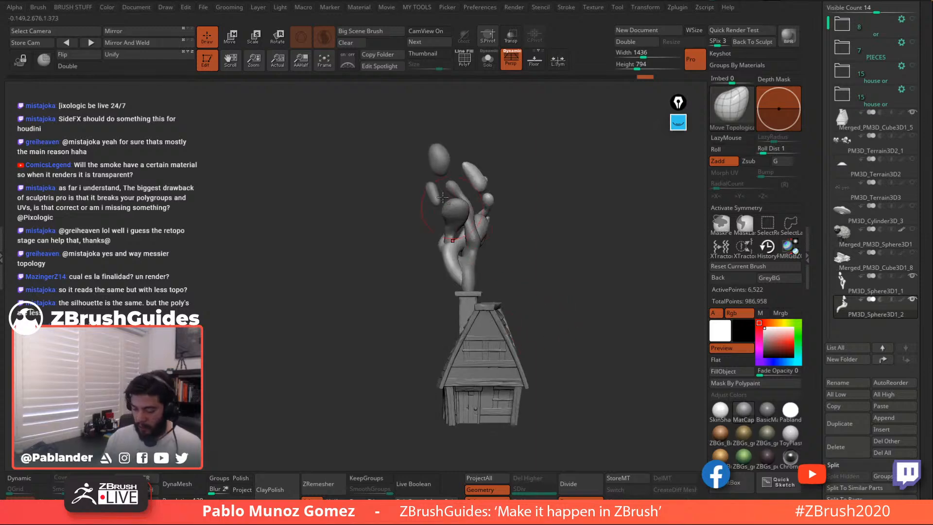
alt+click(432, 198)
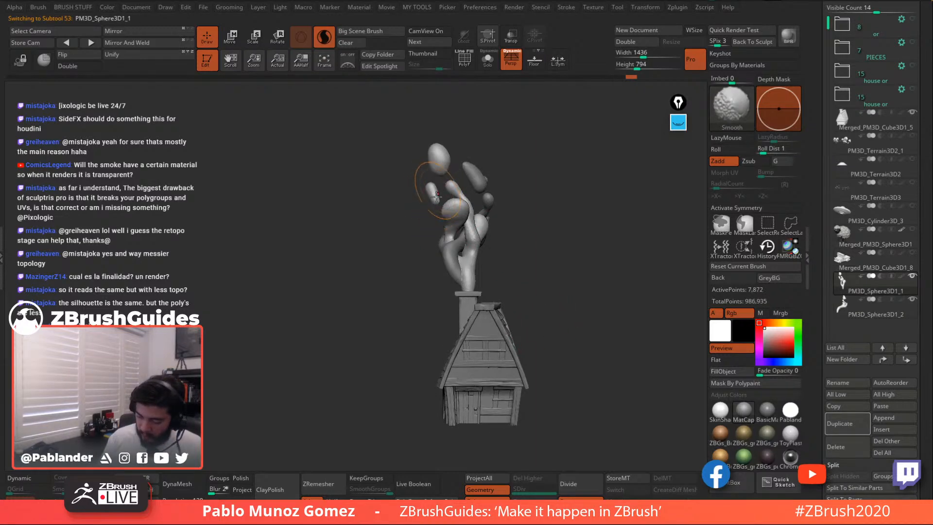
shift+drag(434, 199, 434, 196)
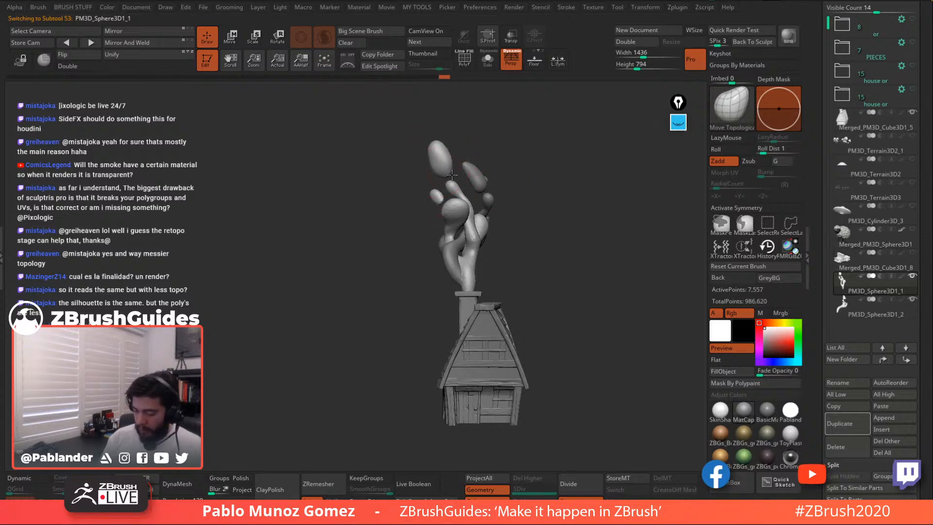
Select the bent smoke copy and smooth its upper detached puff
drag(500, 181, 468, 165)
alt+click(474, 169)
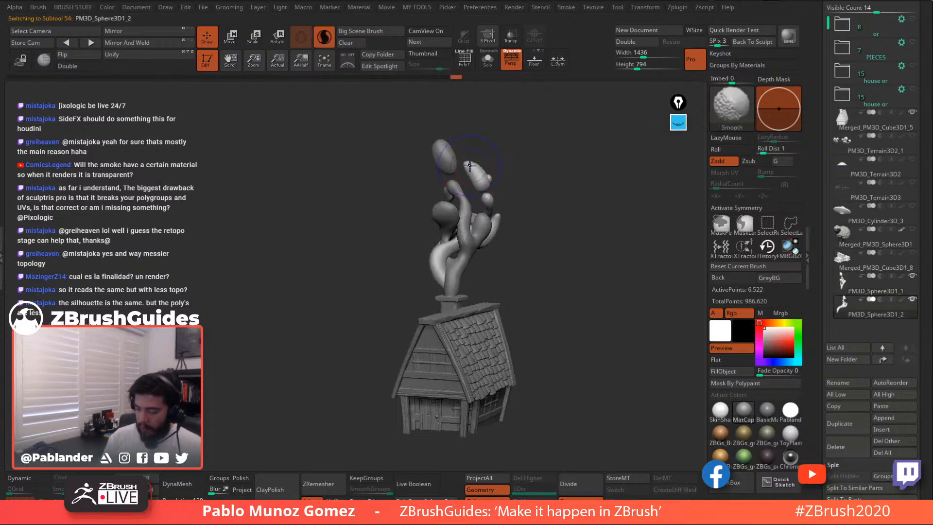
drag(470, 167, 489, 180)
drag(548, 250, 584, 289)
Merge the original smoke subtool down with its bent copy and accept the non-undoable operation
click(852, 282)
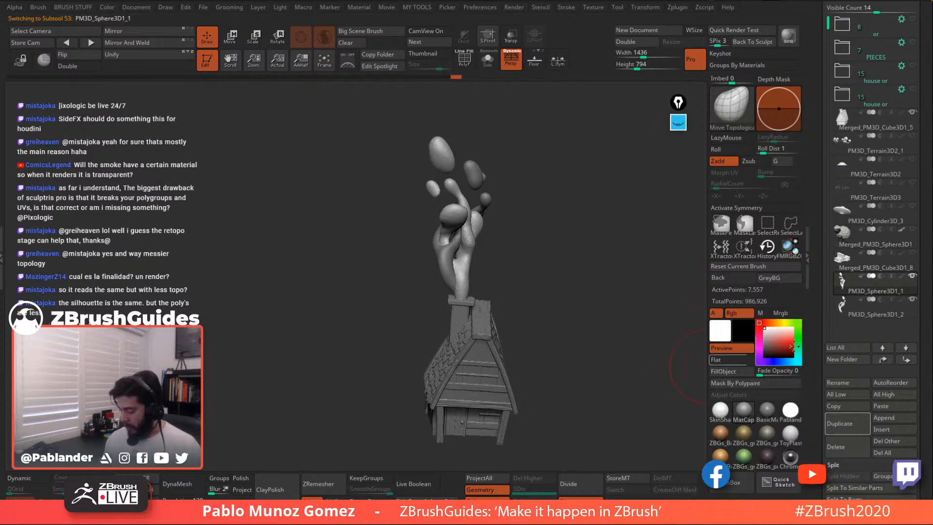
drag(819, 456, 822, 323)
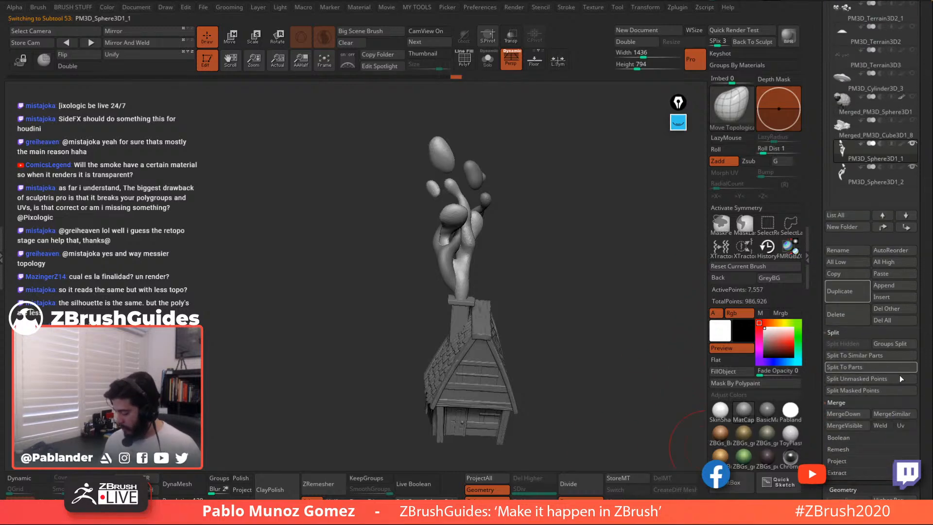
click(858, 413)
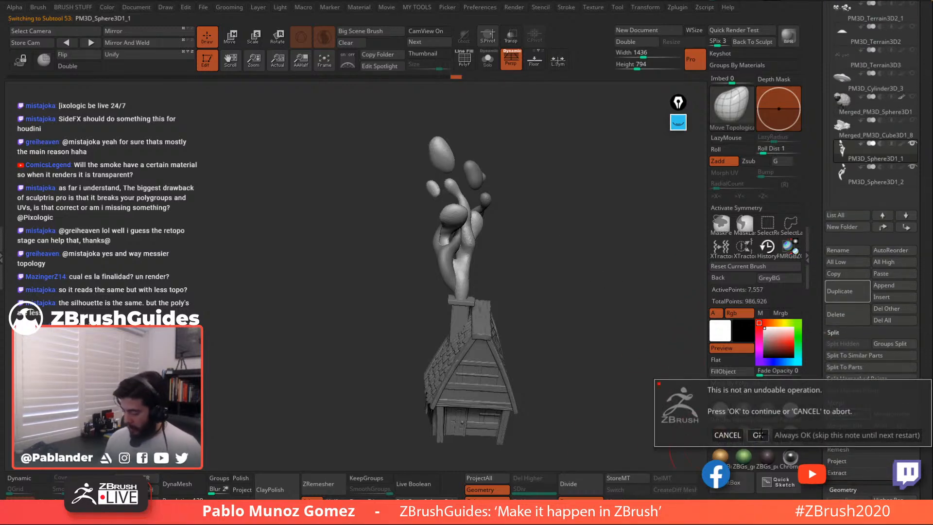
click(759, 435)
Isolate the merged smoke with Solo and show its PolyFrame for a closer look at the topology
click(488, 59)
click(465, 59)
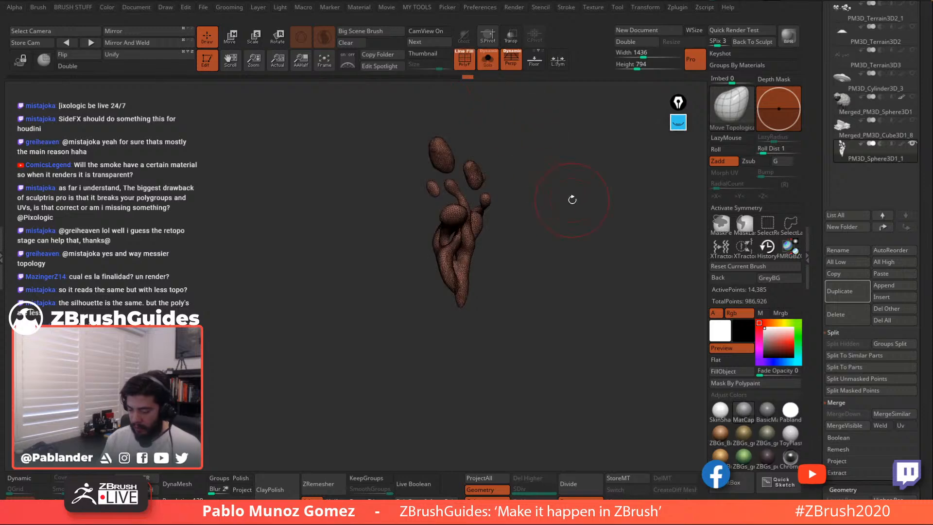
drag(572, 199, 562, 196)
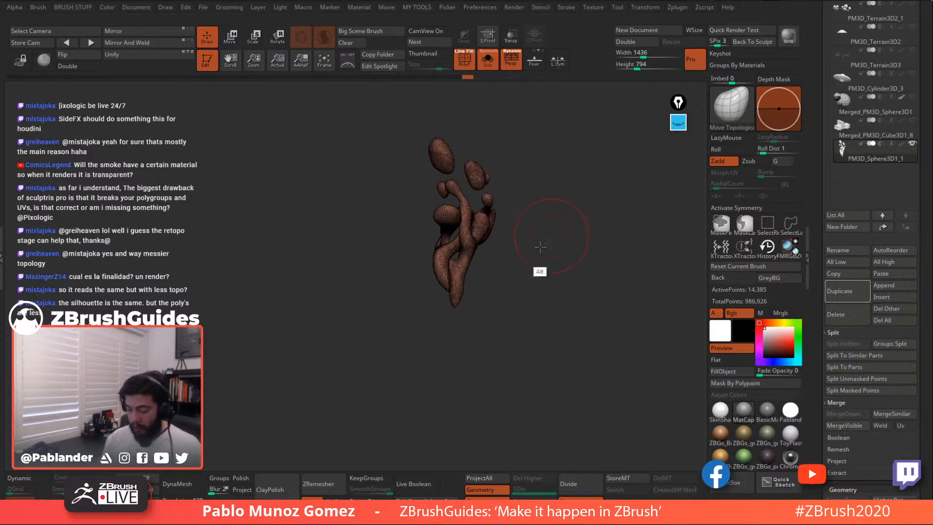
mouse_move(540, 247)
alt+mouse_down()
mouse_move(563, 255)
mouse_move(559, 270)
alt+mouse_up()
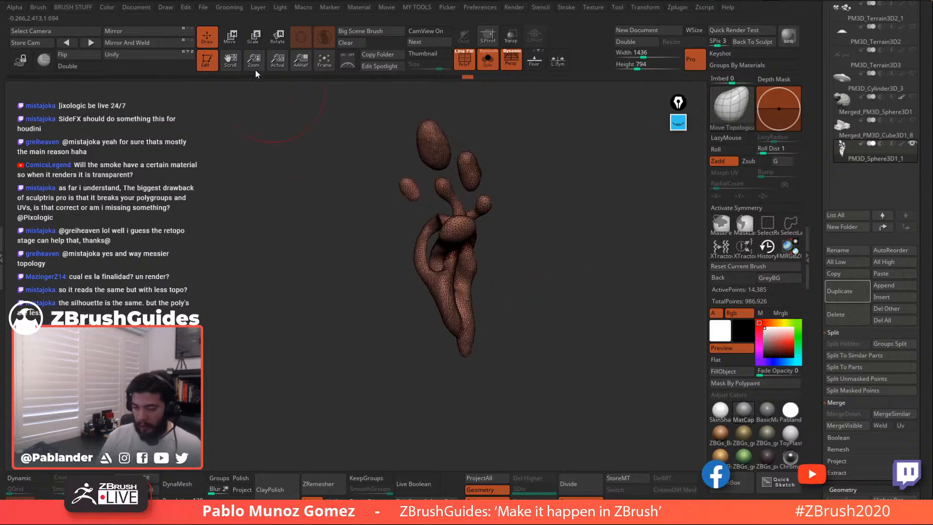
Fuse the intersecting smoke branches with Remesh By Union, accept the result, and return to Draw mode
click(232, 43)
click(450, 271)
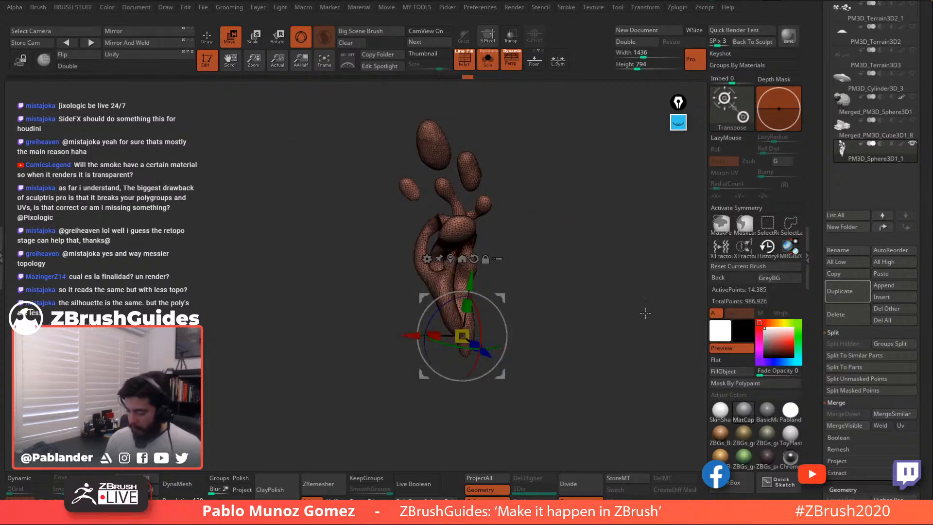
click(427, 258)
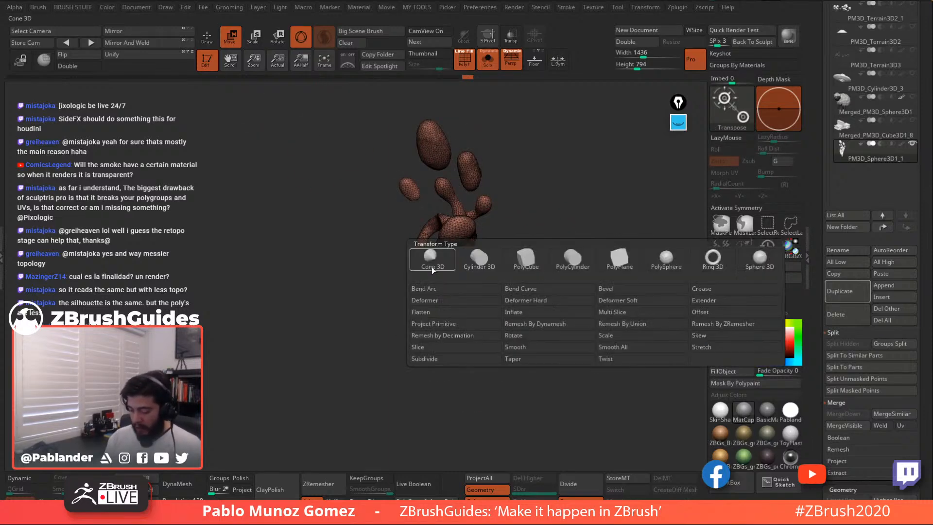
click(647, 323)
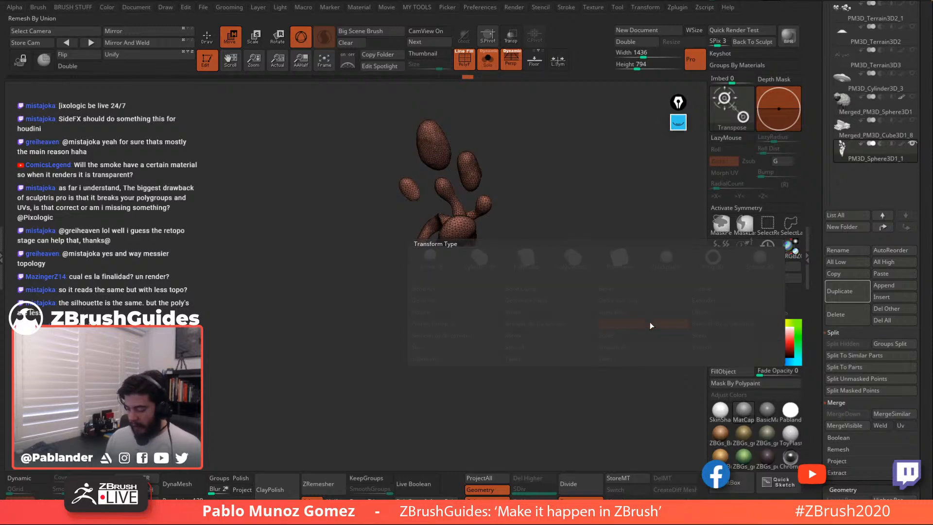
click(417, 157)
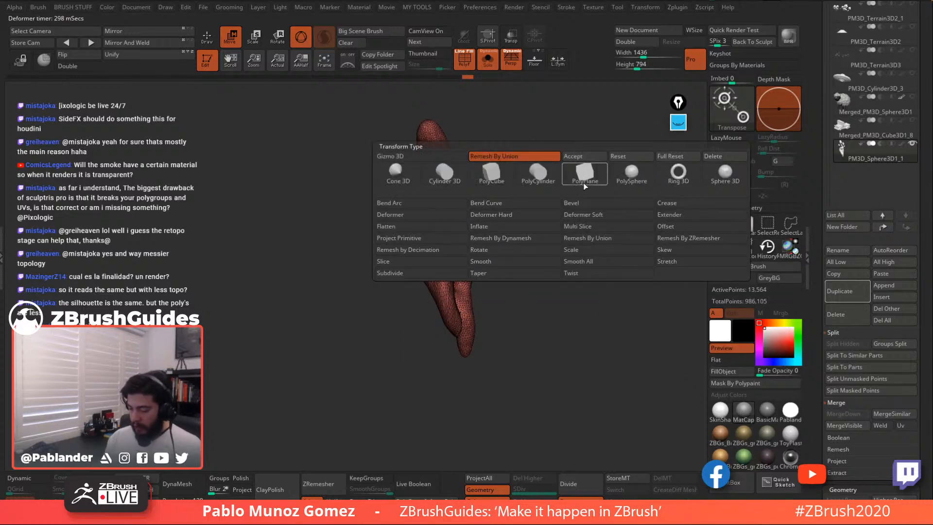
click(594, 156)
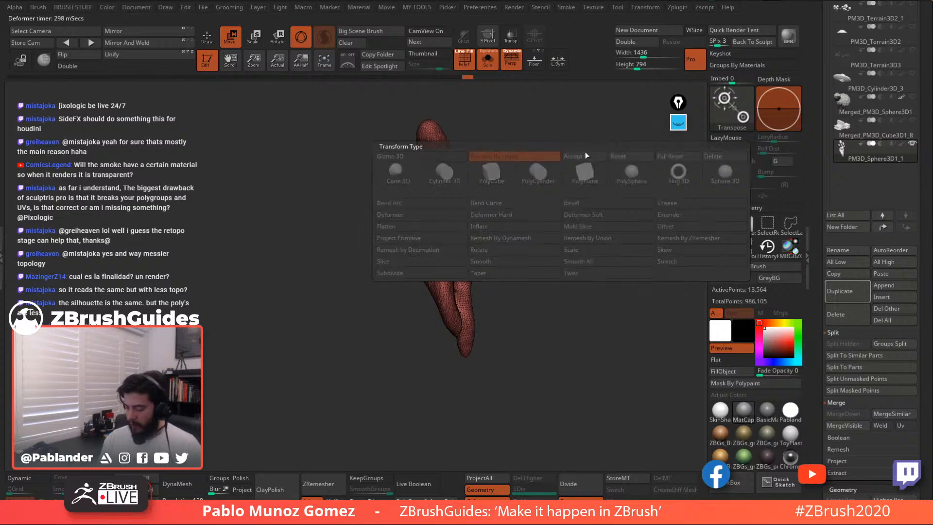
click(211, 46)
mouse_move(538, 161)
alt+mouse_down()
mouse_move(546, 212)
mouse_move(534, 210)
alt+mouse_up()
alt+drag(594, 212, 571, 245)
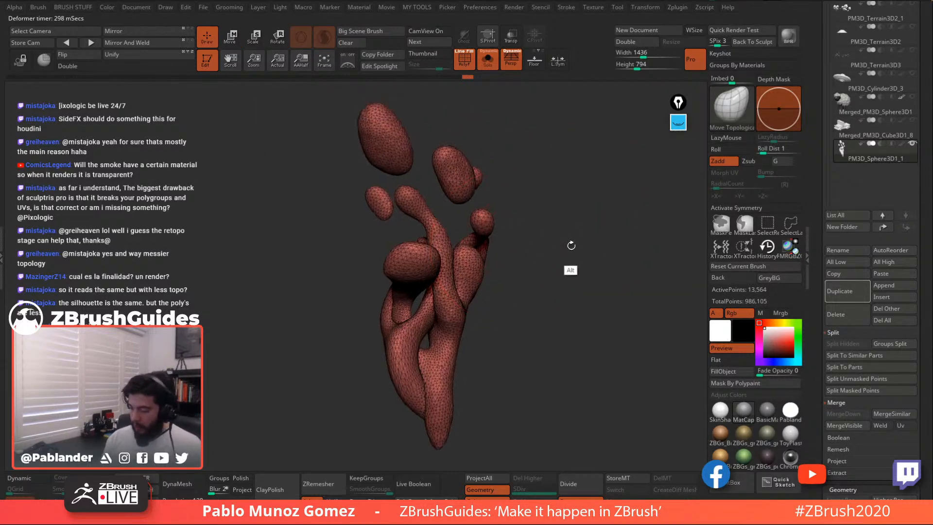
Pre-process the fused smoke mesh in Decimation Master and decimate it to 5%
drag(827, 71, 814, 186)
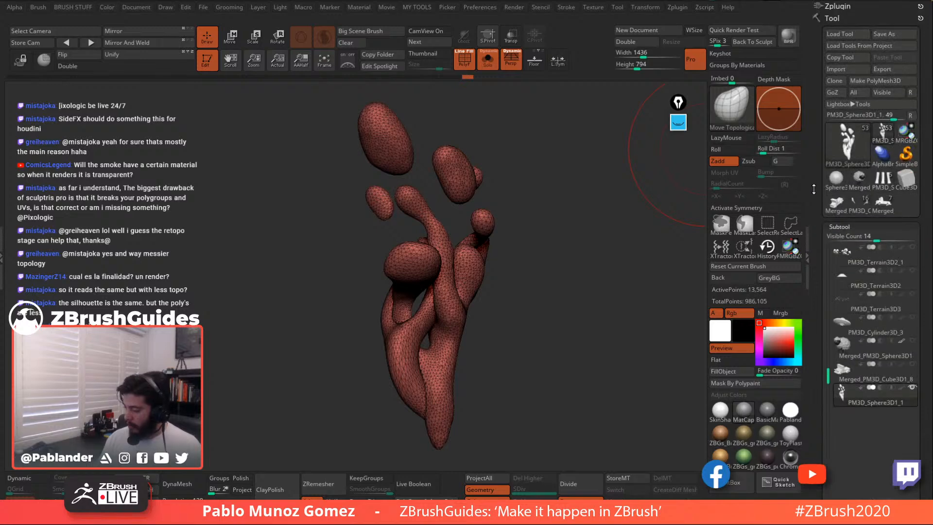
click(838, 7)
click(879, 194)
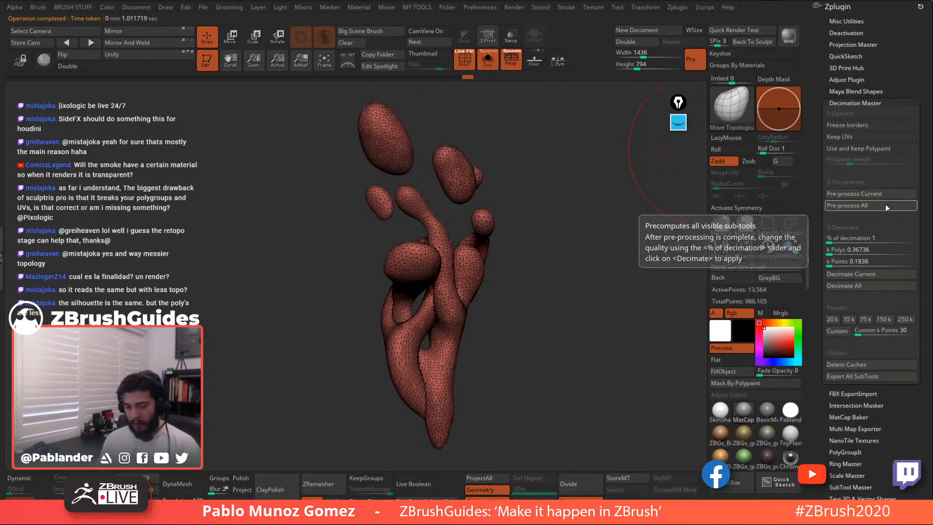
click(859, 274)
key(ctrl+z)
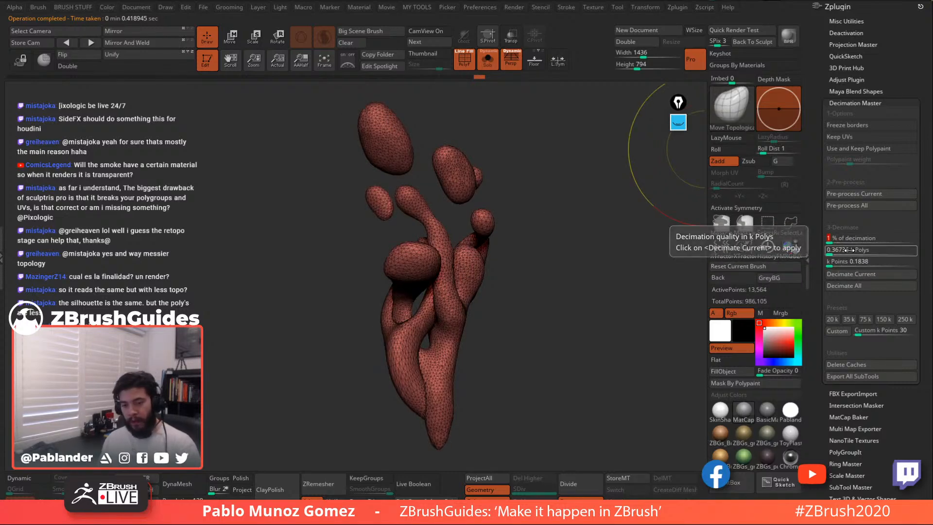
click(866, 275)
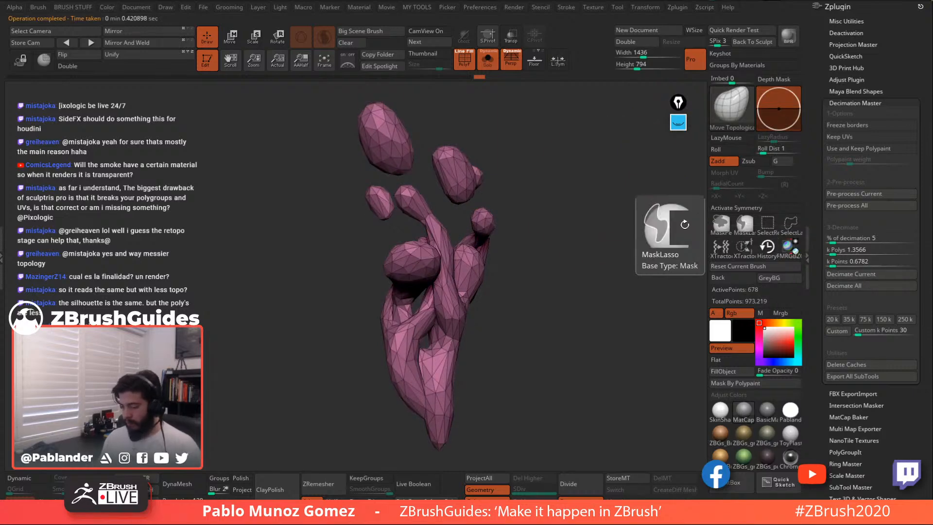
Turn off PolyFrame and Solo to view the decimated smoke above the house
click(488, 60)
click(494, 65)
click(471, 63)
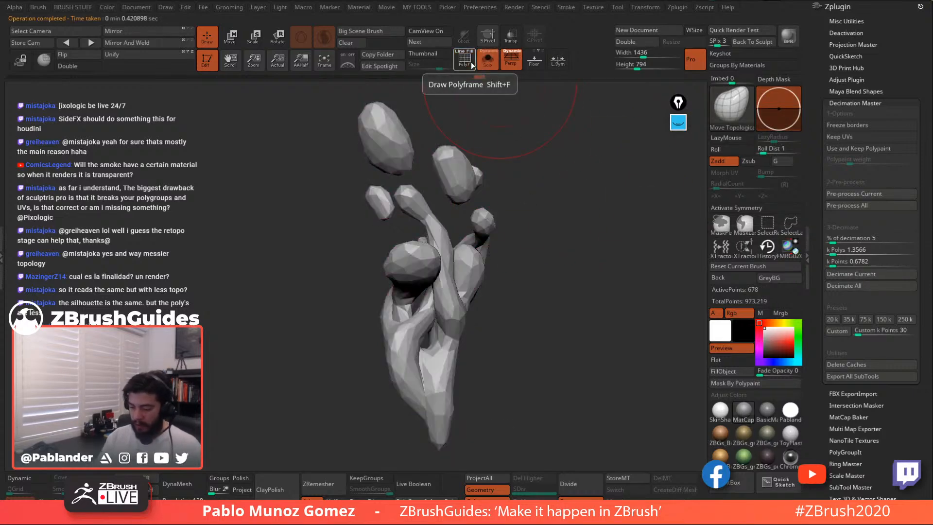
click(492, 63)
alt+drag(523, 173, 557, 261)
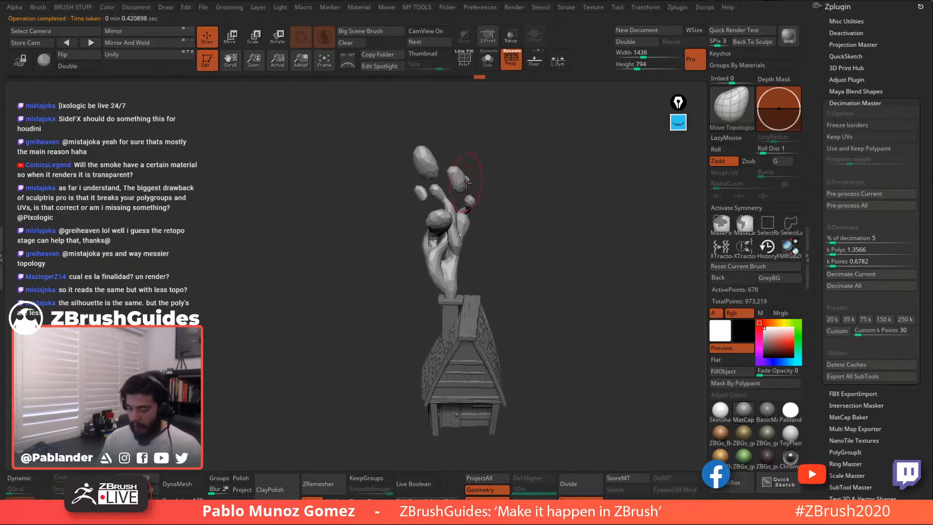
Smooth the decimated smoke's detached puffs, upper branches and lower stem
shift+click(324, 39)
mouse_move(421, 162)
shift+mouse_down()
mouse_move(447, 176)
mouse_move(441, 195)
shift+mouse_up()
shift+drag(439, 195, 444, 199)
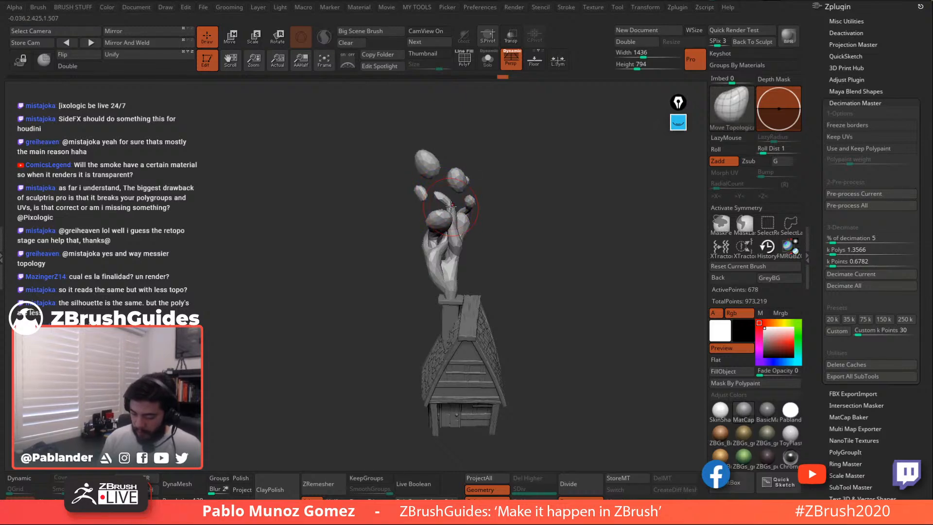
right_drag(446, 219, 498, 230)
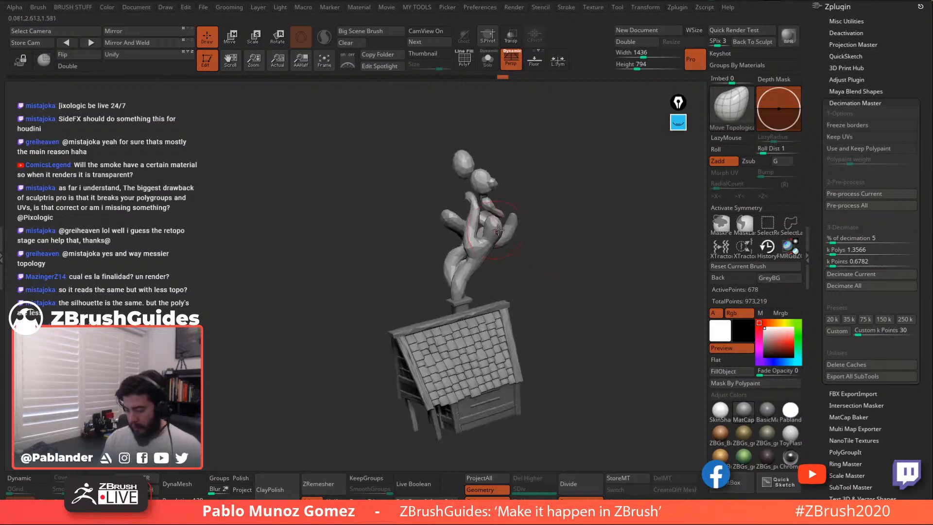
shift+drag(461, 290, 461, 263)
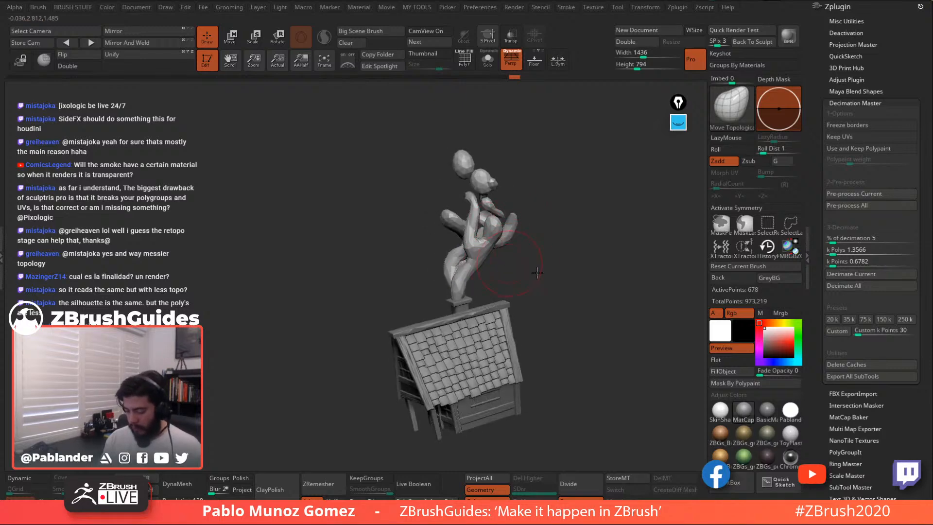
Decimate the smoothed smoke again at 1% for a chunkier low-poly look
right_drag(537, 273, 549, 266)
click(846, 237)
text(1)
key(Return)
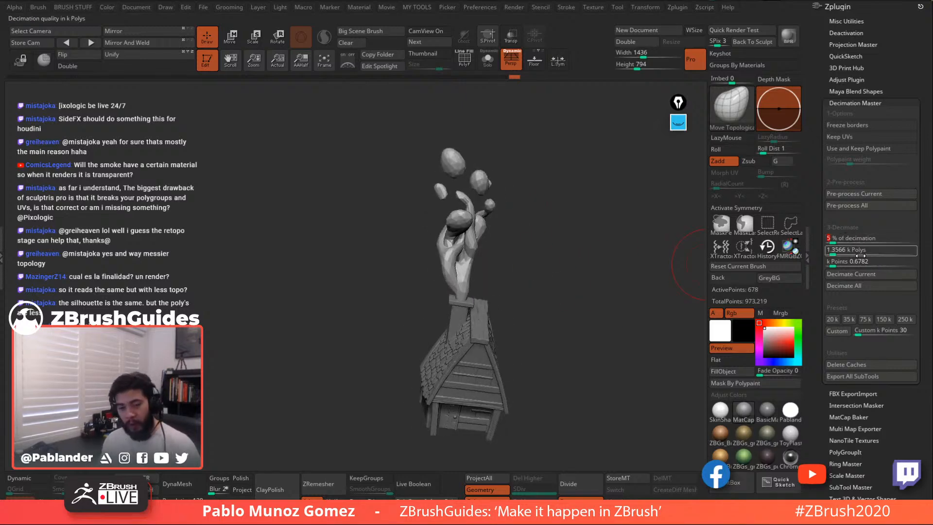
click(872, 274)
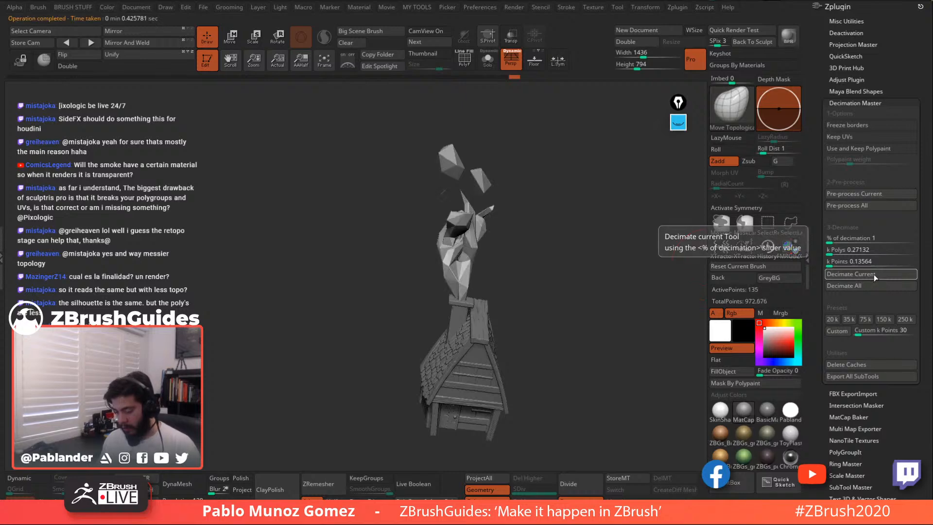
Enlarge the Move Topological brush and reshape the low-poly smoke's top puff and upper silhouette
right_drag(612, 335, 547, 173)
key(space)
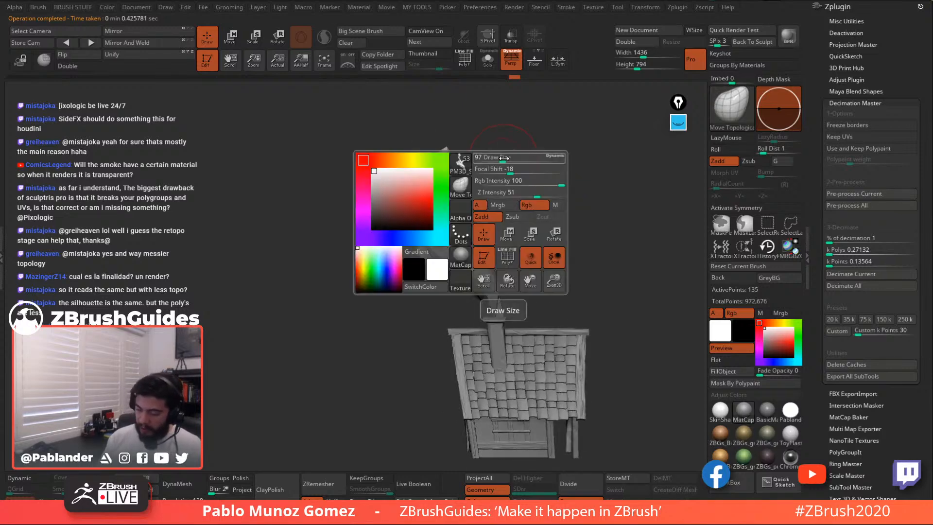
drag(502, 159, 509, 160)
drag(447, 150, 440, 157)
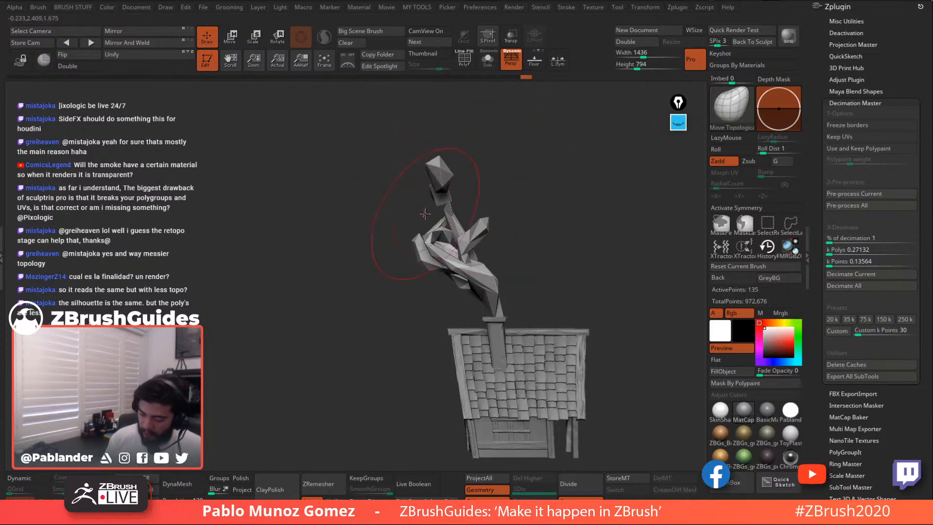
drag(479, 182, 418, 227)
Show the smoke's PolyFrame, hide its tiny stray fragment, and delete the hidden geometry
key(shift+f)
drag(534, 221, 487, 200)
key(1)
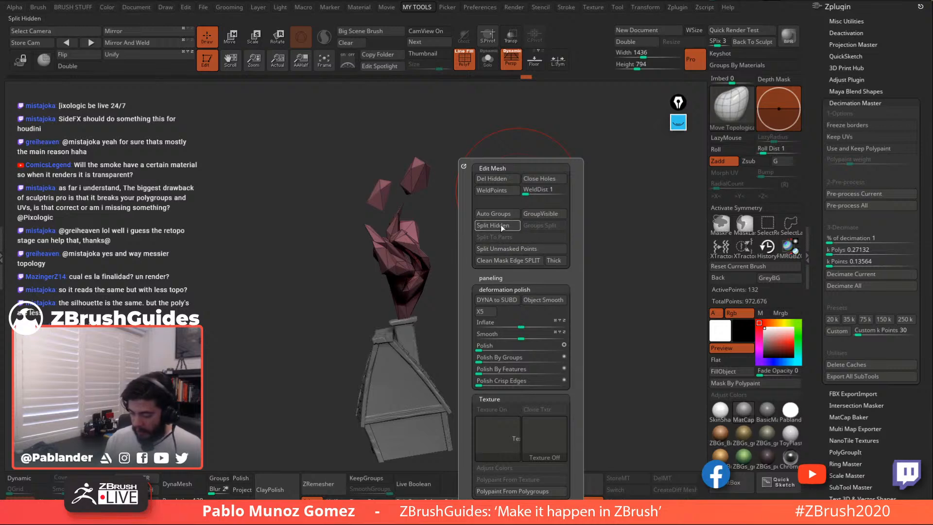
click(503, 179)
drag(524, 175, 526, 189)
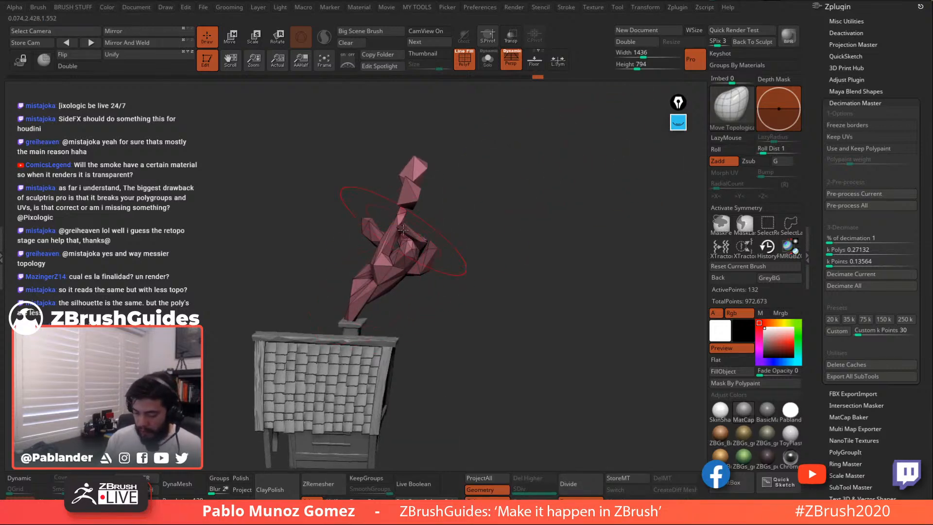
Reposition the upper puffs and branches with Move Topological to refine the smoke's silhouette
drag(408, 198, 387, 204)
shift+drag(452, 187, 508, 201)
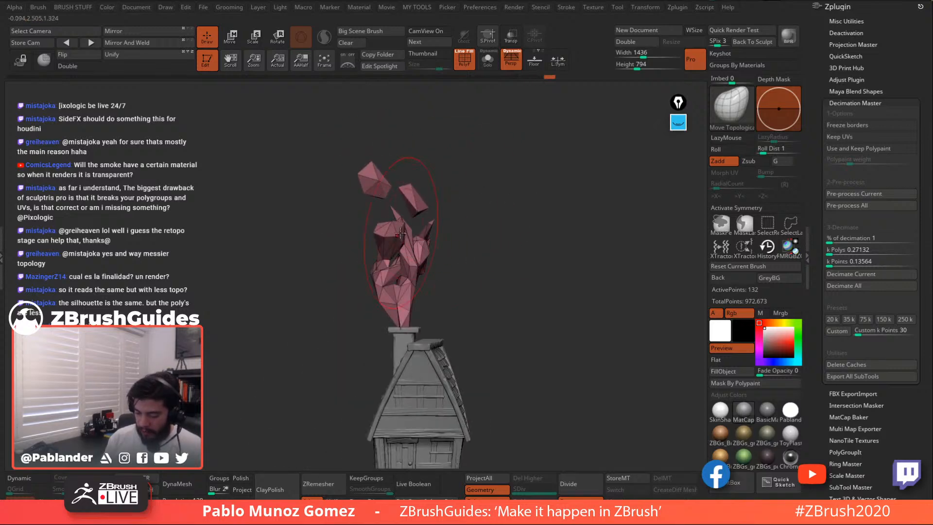
drag(400, 234, 378, 228)
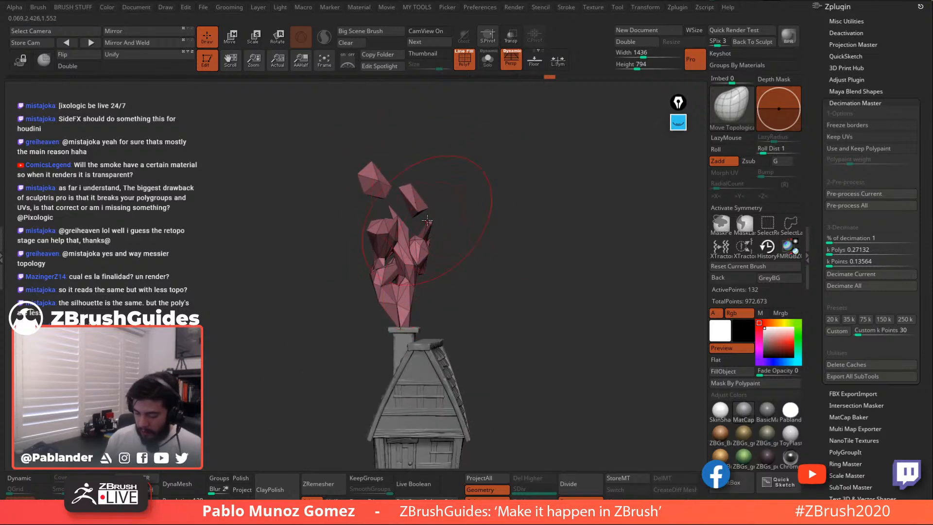
drag(481, 234, 479, 167)
Turn off PolyFrame and inflate the whole smoke mesh by 30
click(466, 64)
drag(517, 248, 493, 294)
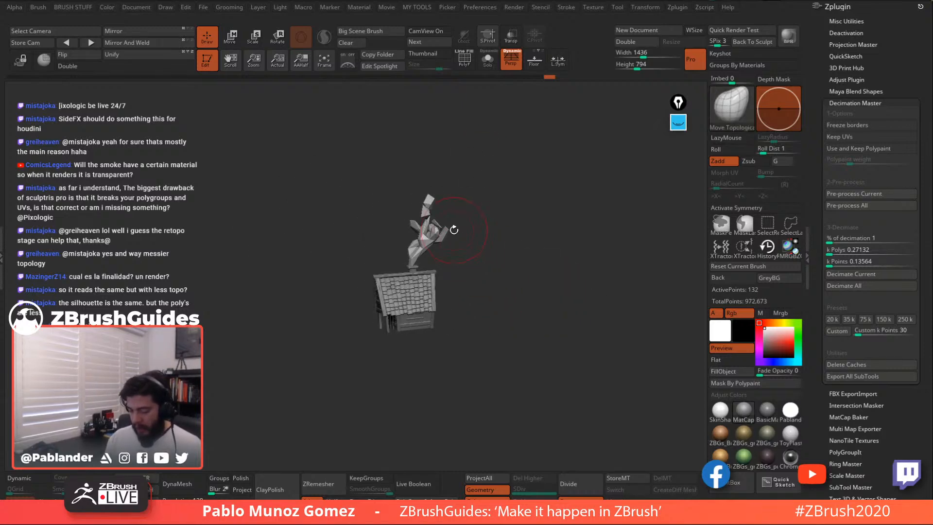
drag(454, 230, 527, 209)
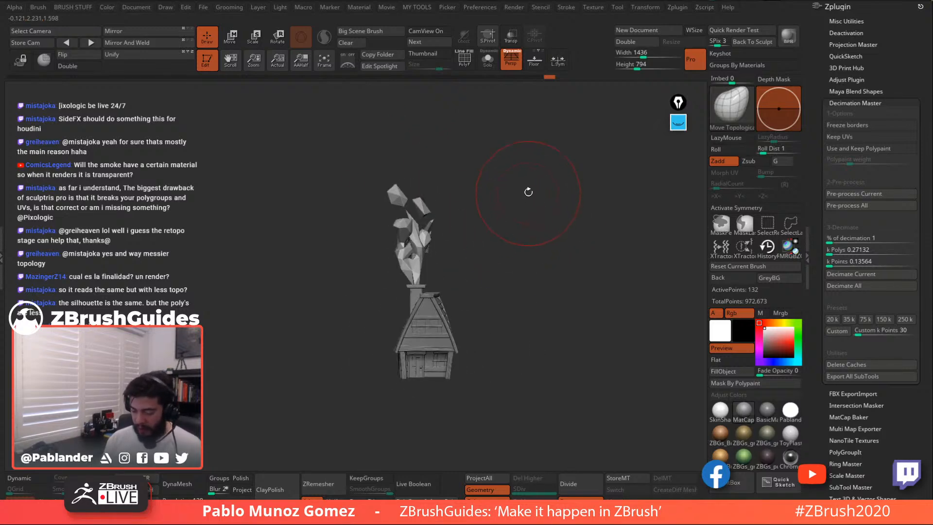
key(1)
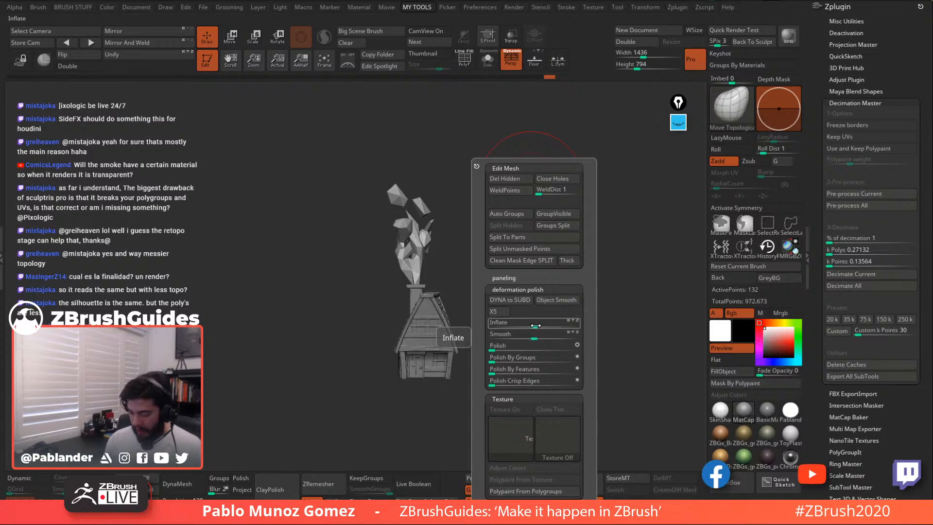
drag(535, 325, 548, 328)
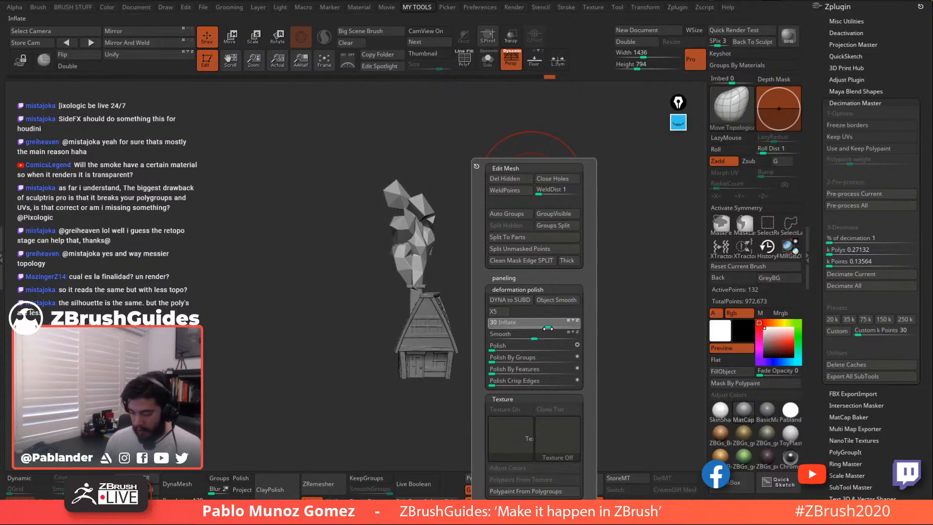
Apply the Taper deformer to the smoke from its chimney end and accept the result
shift+drag(439, 277, 520, 277)
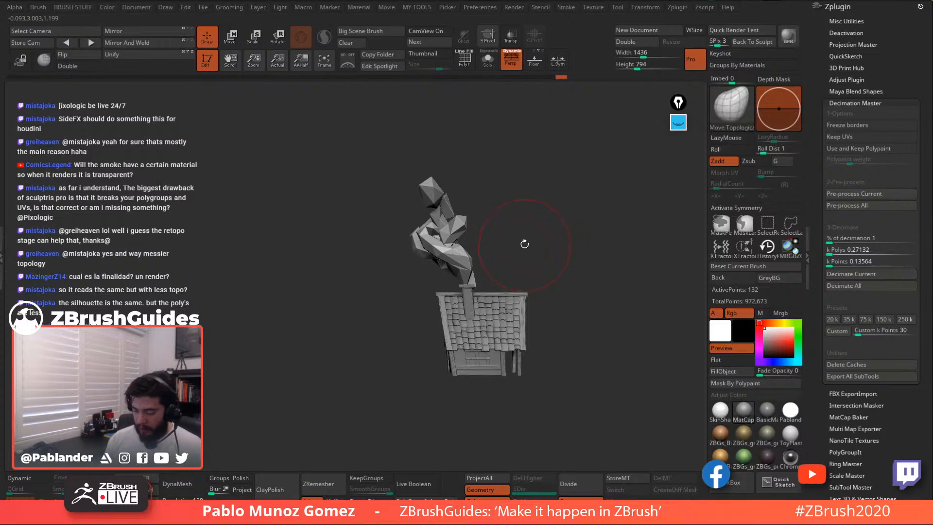
click(233, 42)
alt+drag(536, 176, 520, 233)
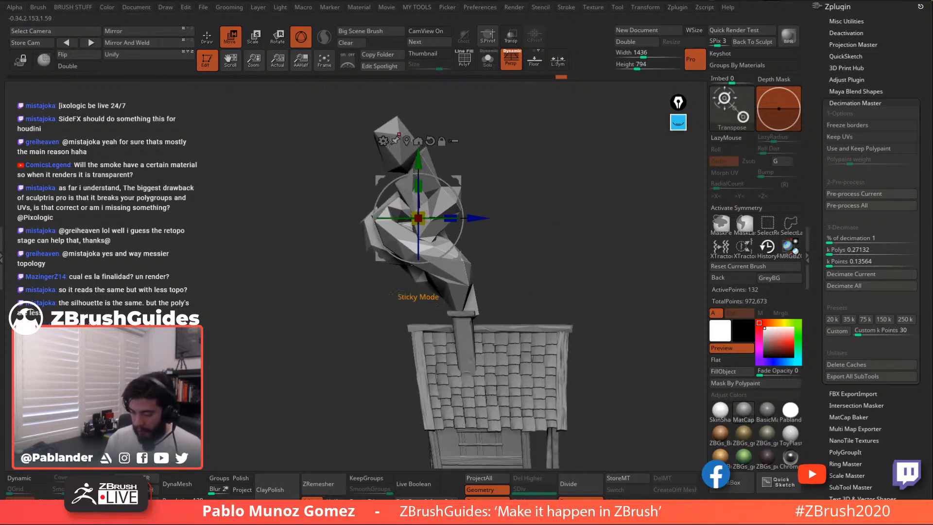
click(384, 141)
click(502, 243)
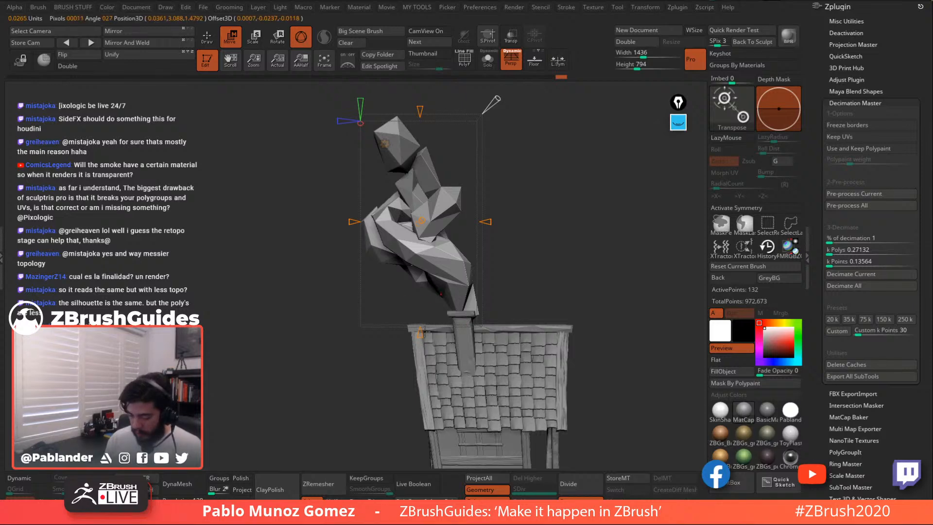
drag(424, 330, 403, 161)
click(399, 150)
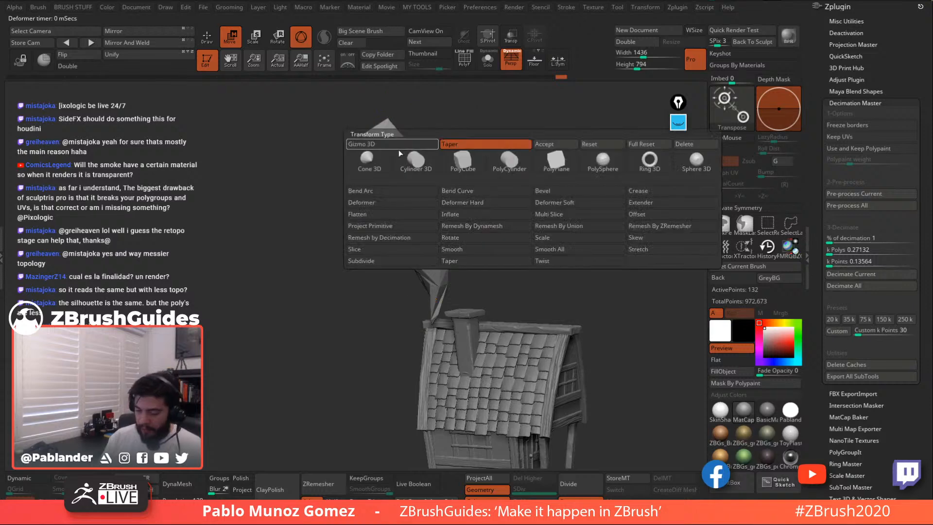
click(555, 146)
Anchor the transform gizmo at the smoke's base and reorient the smoke over the chimney
drag(534, 175, 488, 214)
alt+click(428, 321)
drag(444, 257, 543, 200)
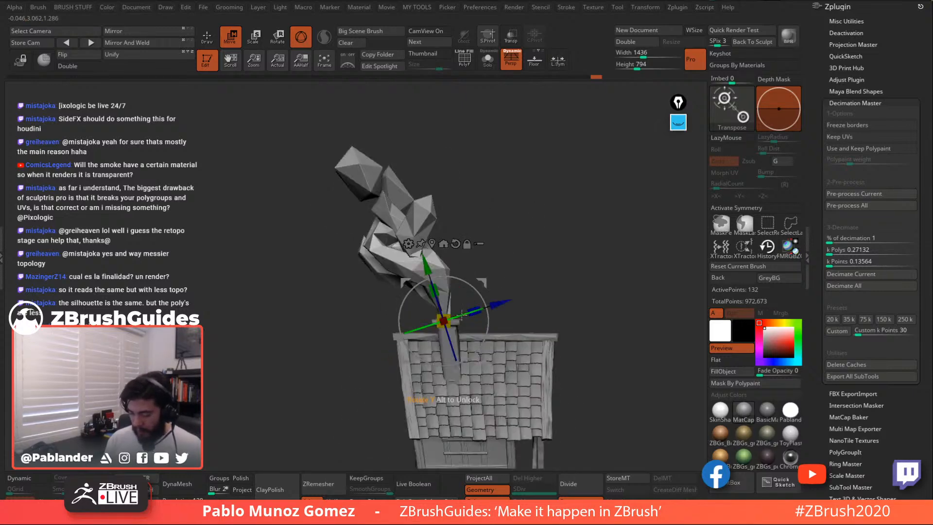
drag(450, 320, 487, 305)
drag(557, 273, 545, 238)
Return to the subtool list and make all scene subtools visible around the house and smoke
click(847, 79)
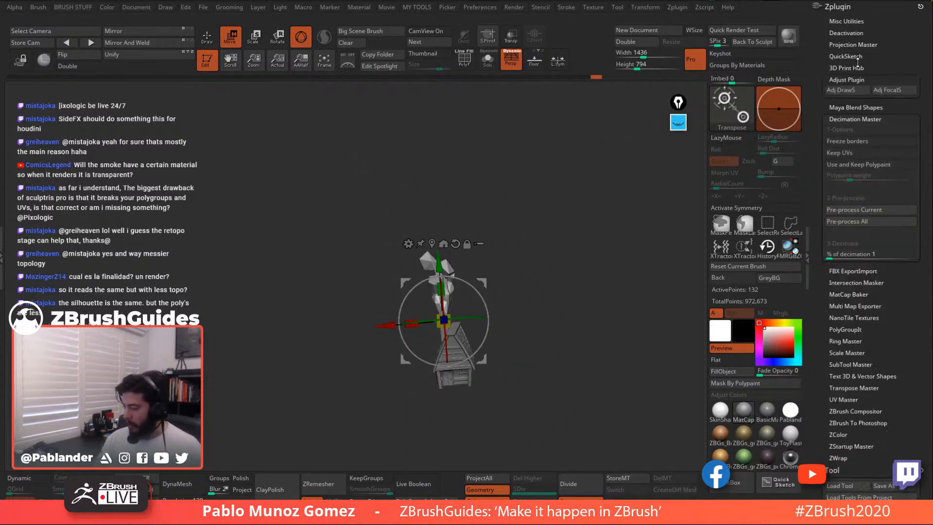
click(839, 7)
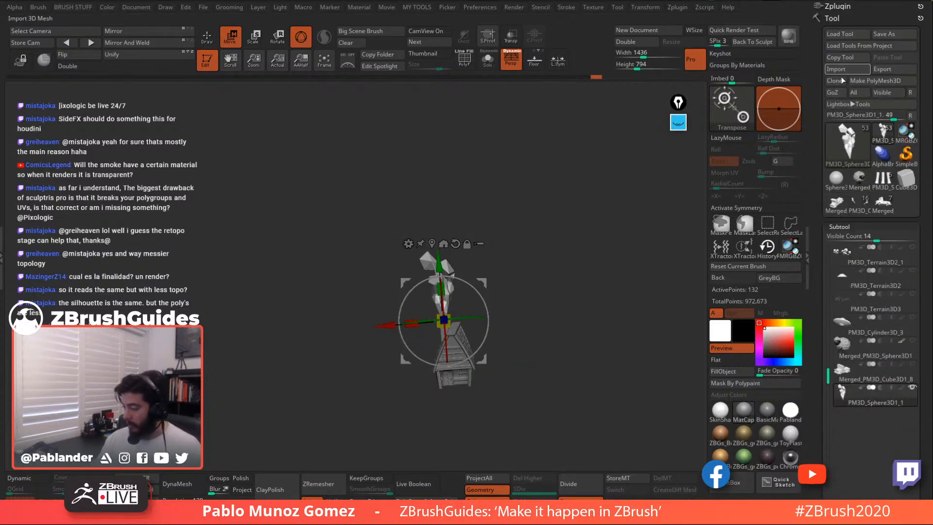
shift+click(914, 365)
shift+click(913, 365)
shift+click(914, 387)
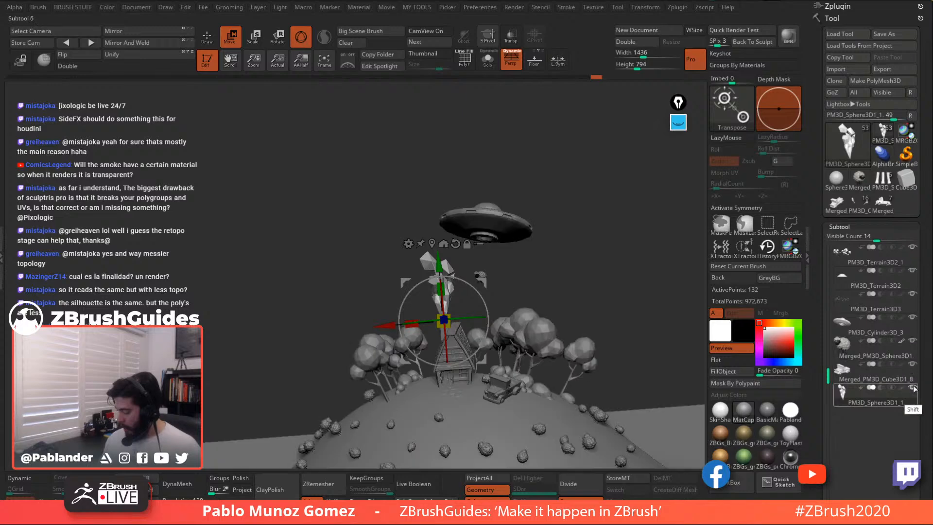
shift+click(914, 387)
shift+click(913, 388)
scroll(828, 374, up, 5)
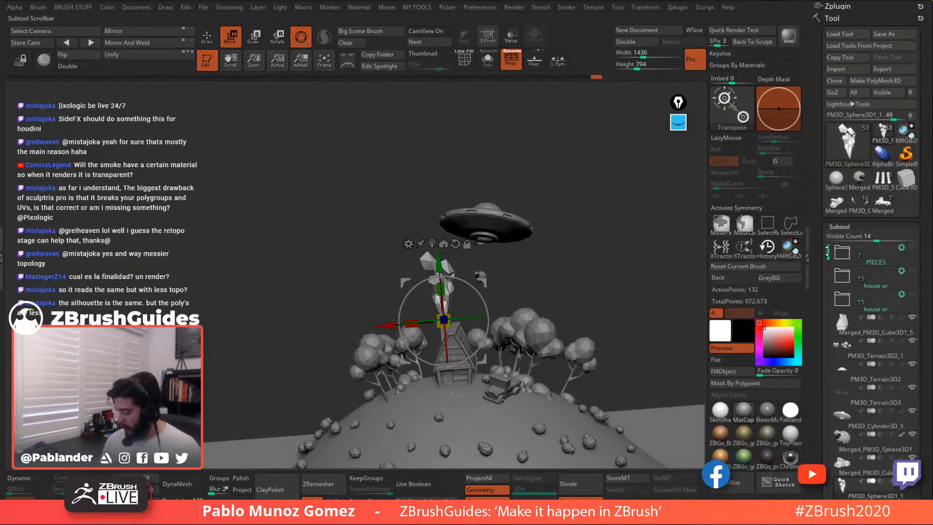
Rotate the smoke about its vertical axis above the chimney to suit the scene's front view
drag(567, 287, 578, 187)
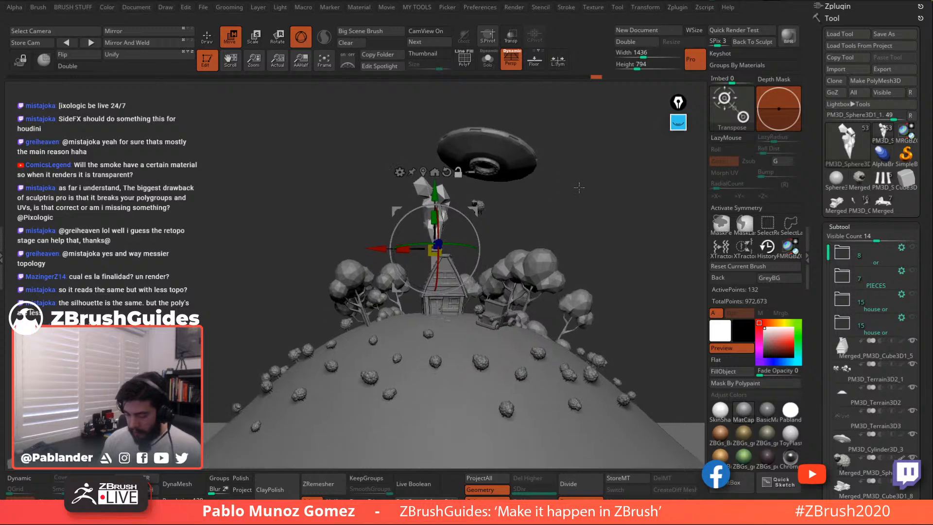
drag(468, 230, 462, 241)
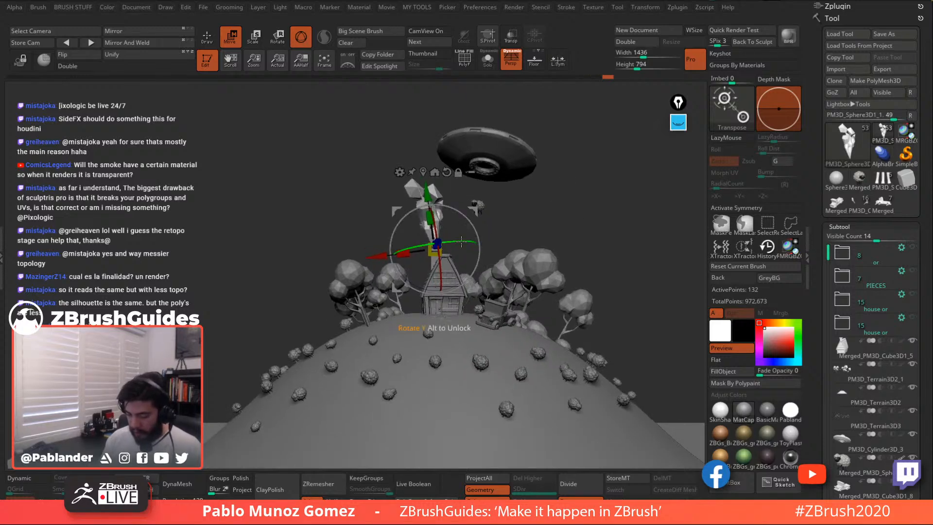
drag(549, 206, 520, 210)
drag(458, 241, 445, 244)
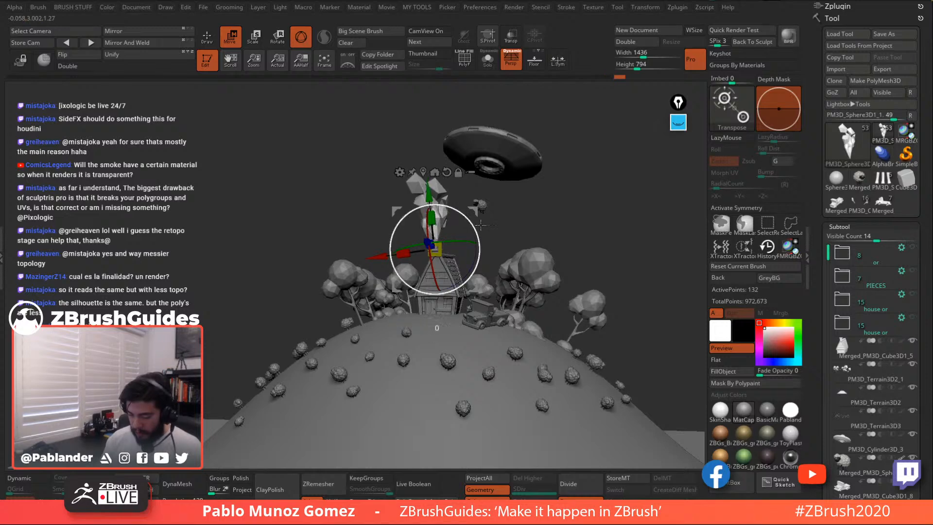
right_drag(481, 238, 512, 196)
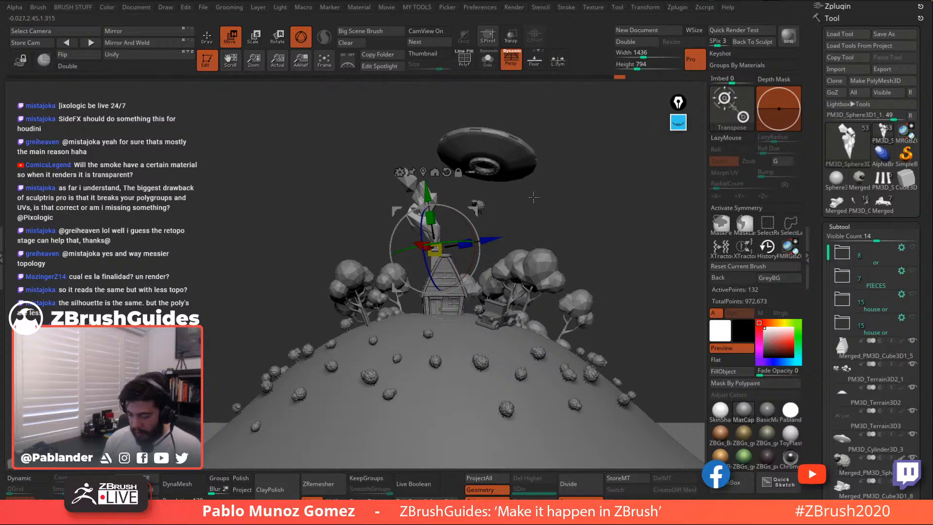
Return to Draw mode, frame the full hilltop scene, and open the on-screen annotation pen tools
key(q)
mouse_move(604, 209)
right_down()
mouse_move(574, 228)
mouse_move(546, 229)
mouse_move(573, 248)
mouse_move(520, 260)
mouse_move(575, 216)
right_up()
click(680, 124)
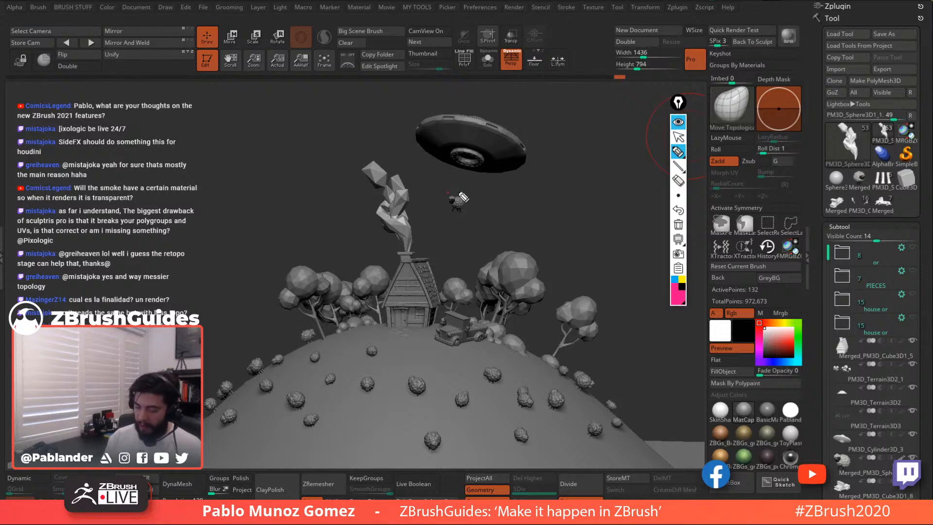
Circle the floating sheep in pink, mark the UFO's underside in yellow, and erase the annotations
drag(455, 191, 444, 220)
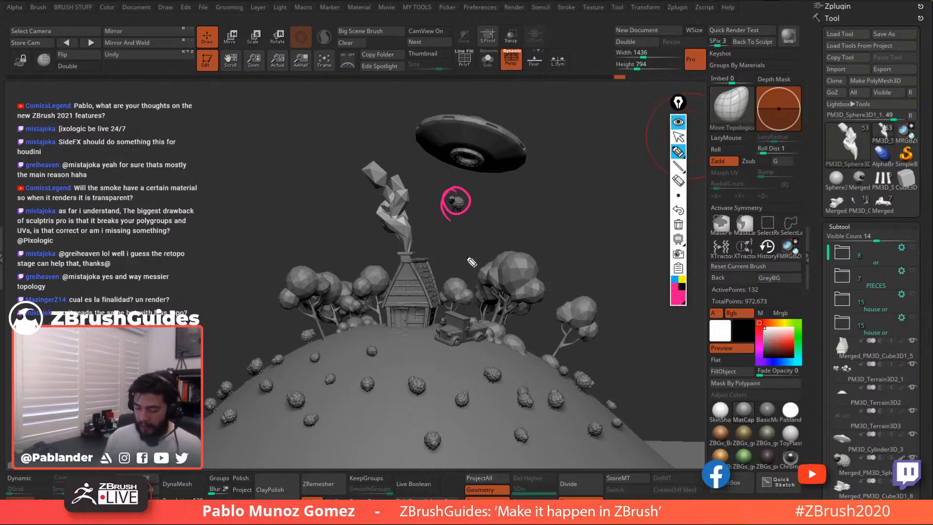
click(682, 280)
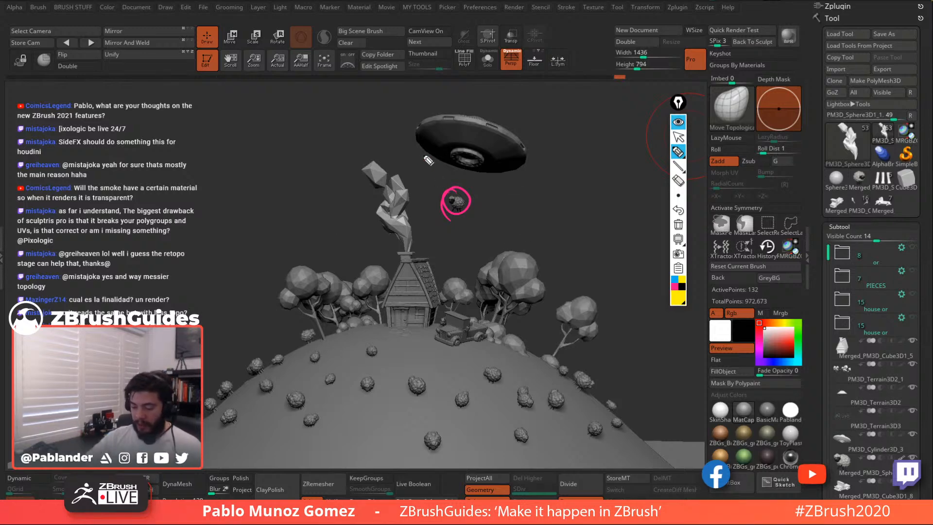
drag(414, 147, 549, 174)
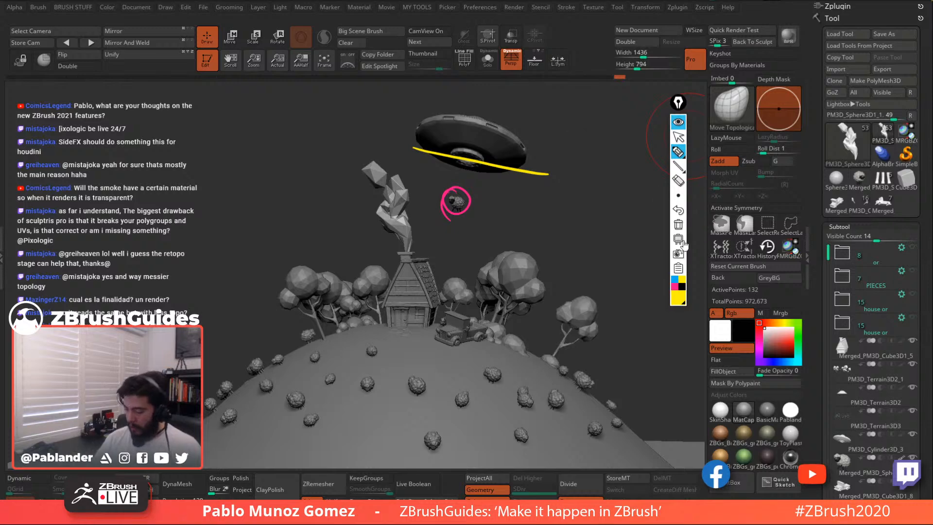
click(678, 225)
Outline the negative space between UFO, smoke, trees and sheep in yellow, hatch it, and clear and close the annotations
mouse_move(408, 130)
mouse_down()
mouse_move(457, 165)
mouse_move(529, 172)
mouse_up()
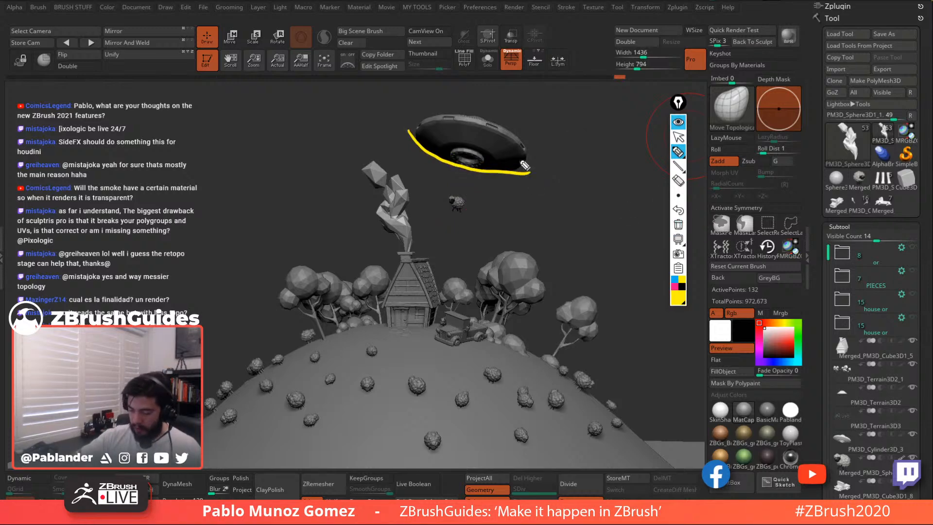
mouse_move(374, 159)
mouse_down()
mouse_move(415, 241)
mouse_move(414, 258)
mouse_up()
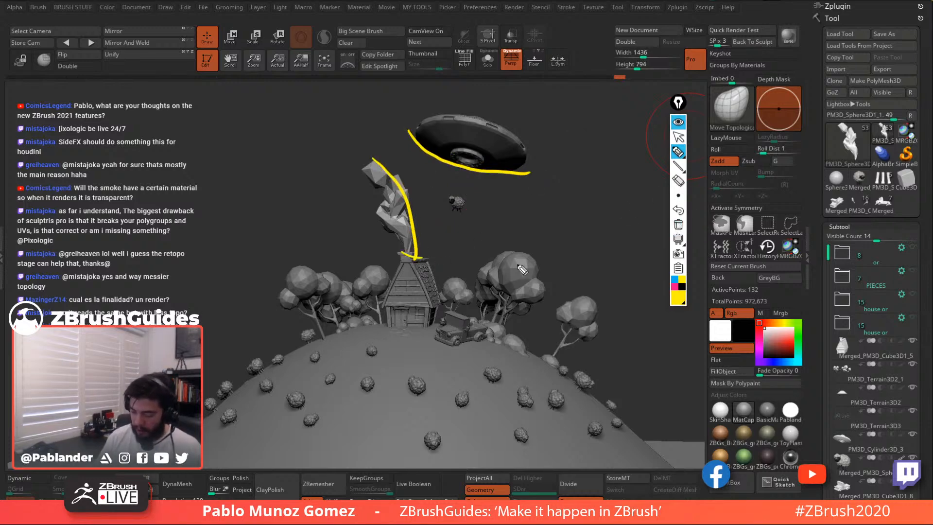
mouse_move(542, 254)
mouse_down()
mouse_move(486, 268)
mouse_move(432, 306)
mouse_up()
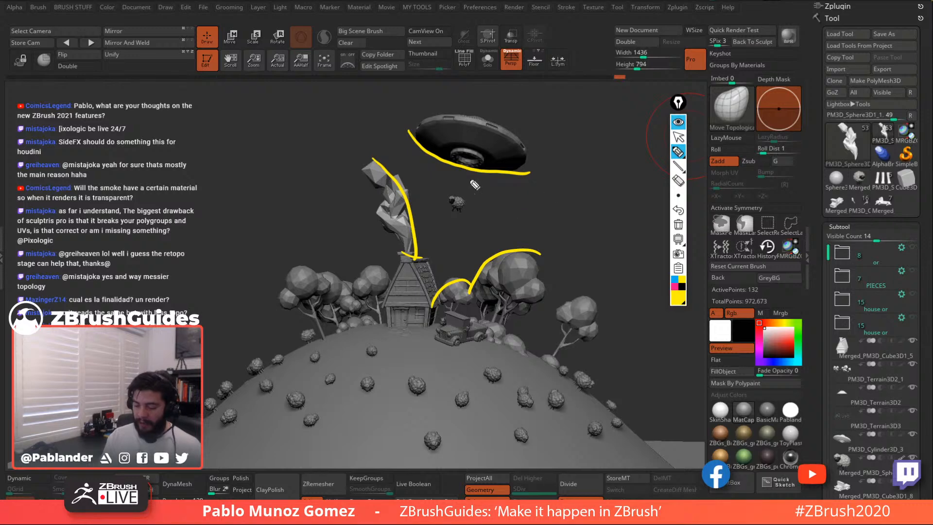
mouse_move(444, 193)
mouse_down()
mouse_move(450, 223)
mouse_move(442, 195)
mouse_up()
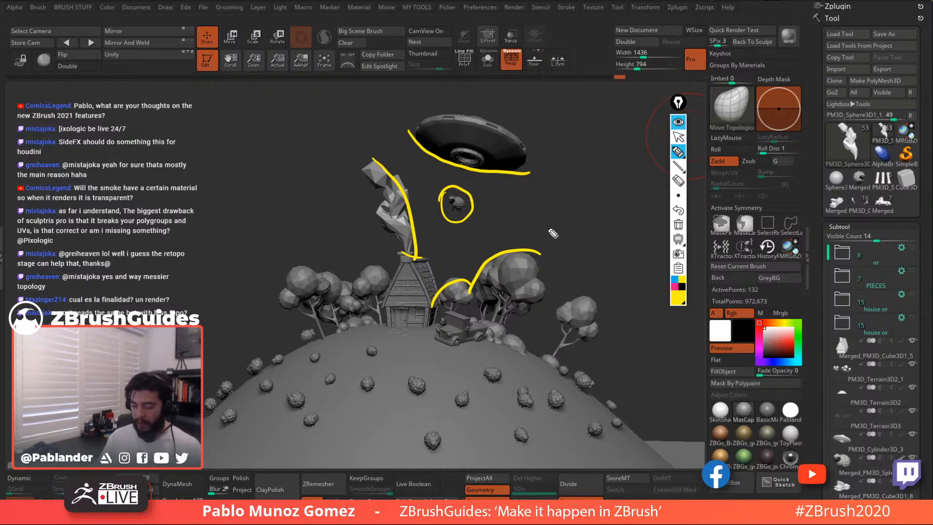
mouse_move(395, 168)
mouse_down()
mouse_move(418, 180)
mouse_move(423, 217)
mouse_move(457, 272)
mouse_move(548, 208)
mouse_move(481, 182)
mouse_move(425, 184)
mouse_up()
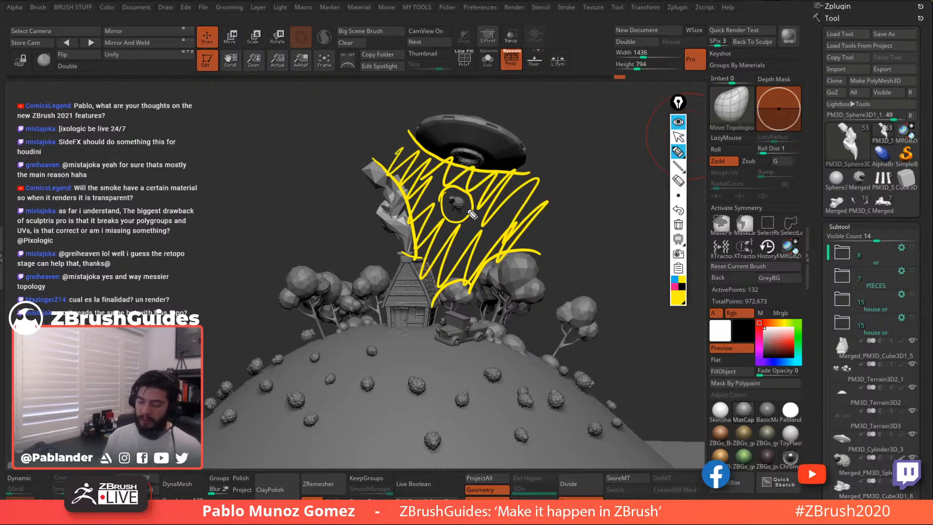
mouse_move(473, 214)
mouse_down()
mouse_move(461, 197)
mouse_move(449, 208)
mouse_up()
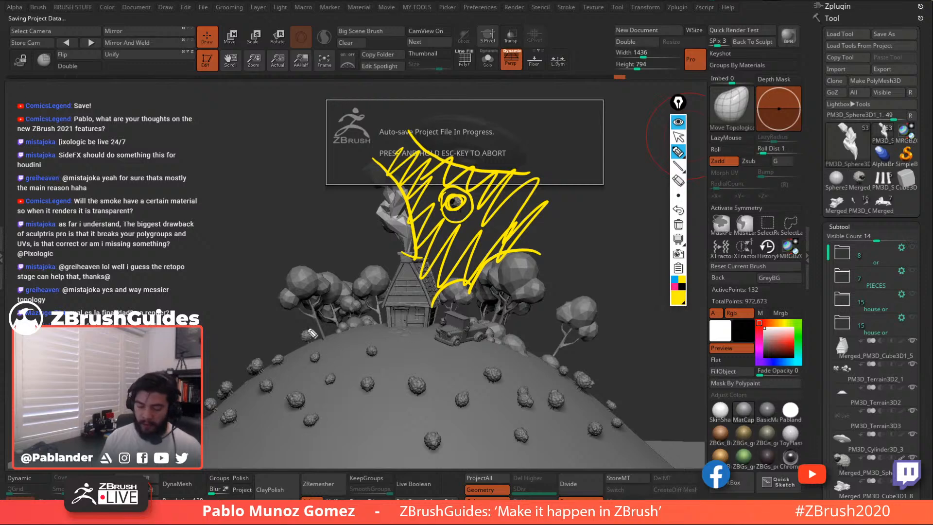
click(679, 224)
click(678, 137)
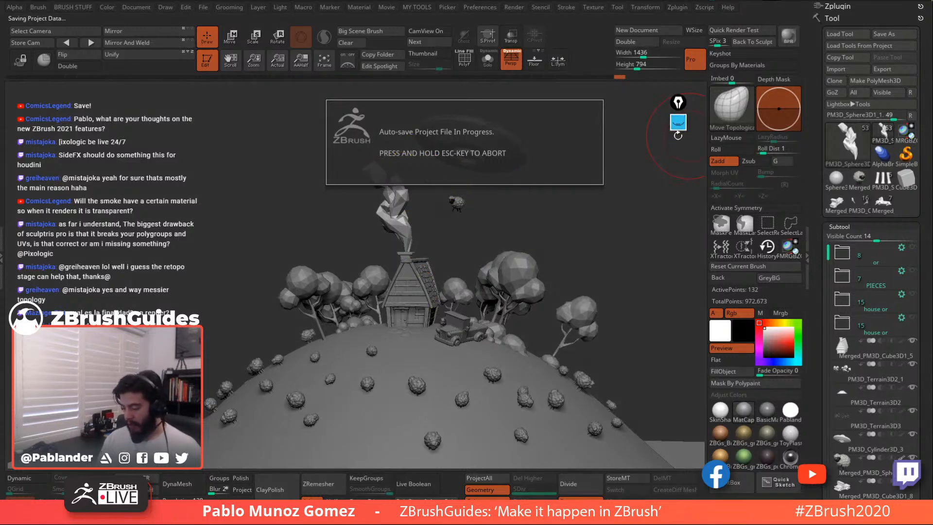
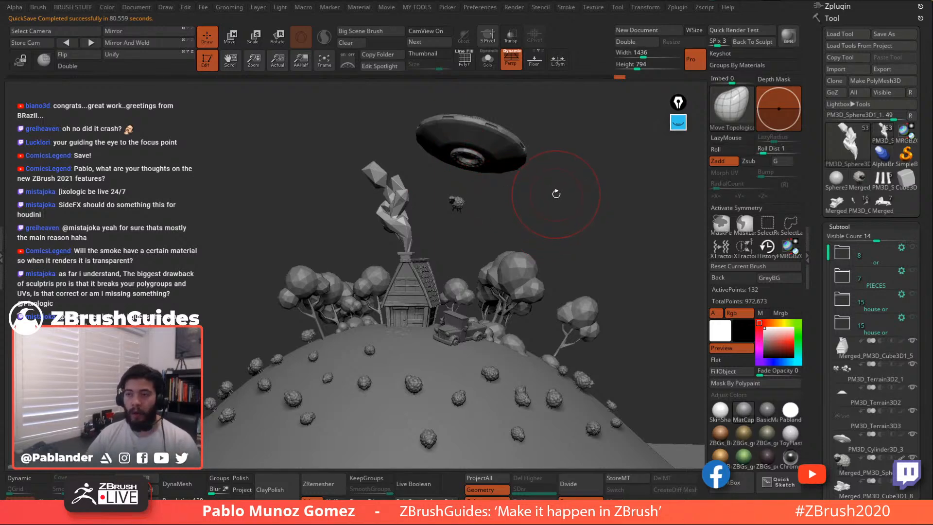
drag(568, 191, 572, 199)
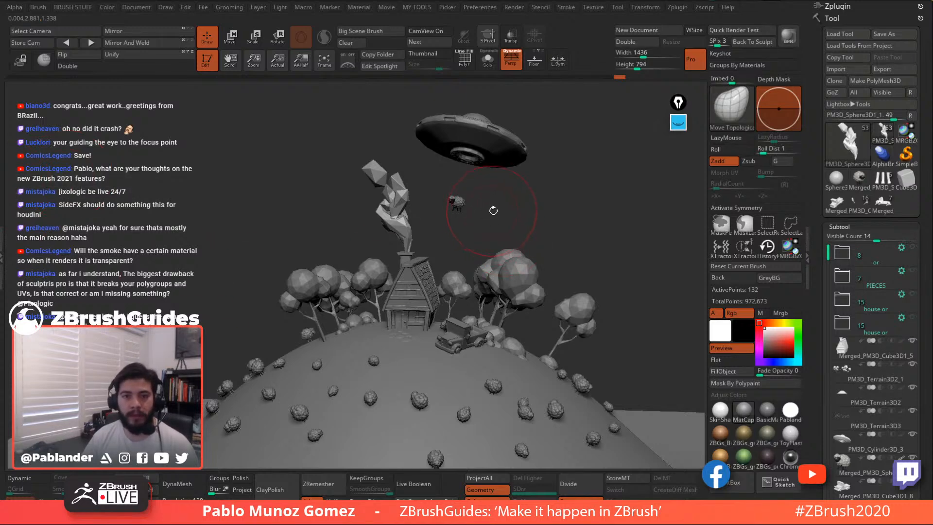
drag(494, 210, 515, 199)
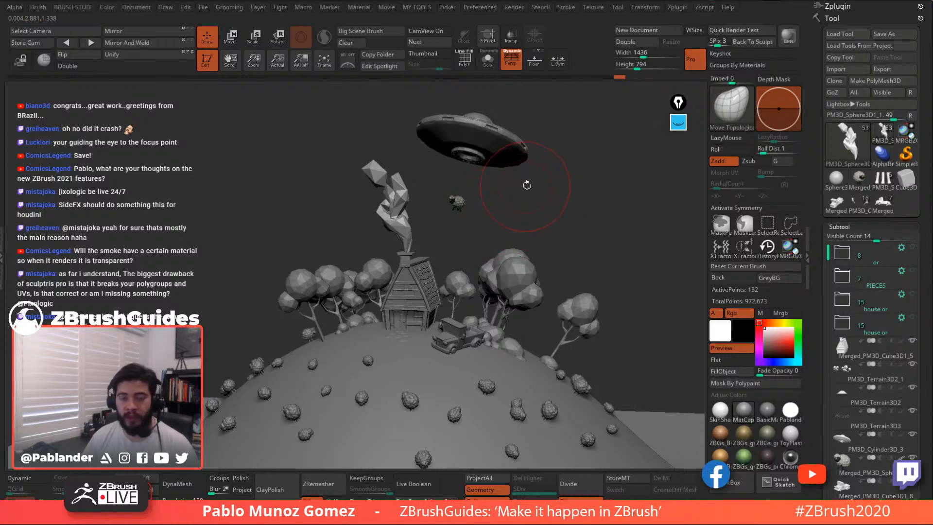
drag(573, 187, 558, 179)
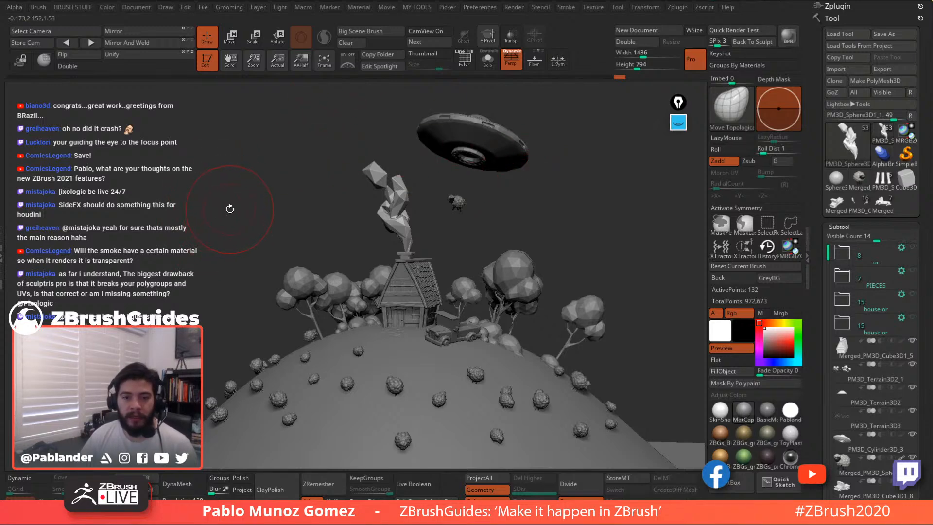
drag(230, 209, 229, 200)
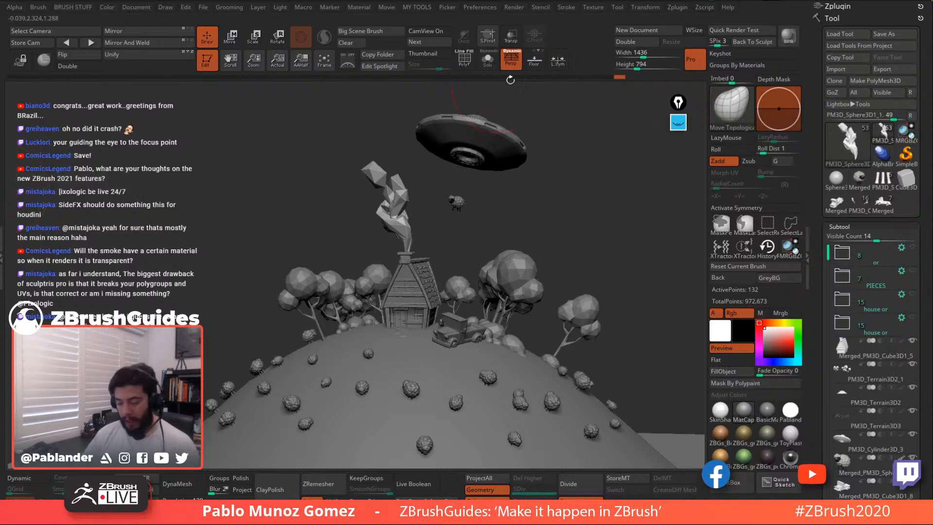
Append a cylinder mesh as a new subtool to the hilltop scene
drag(611, 157, 584, 174)
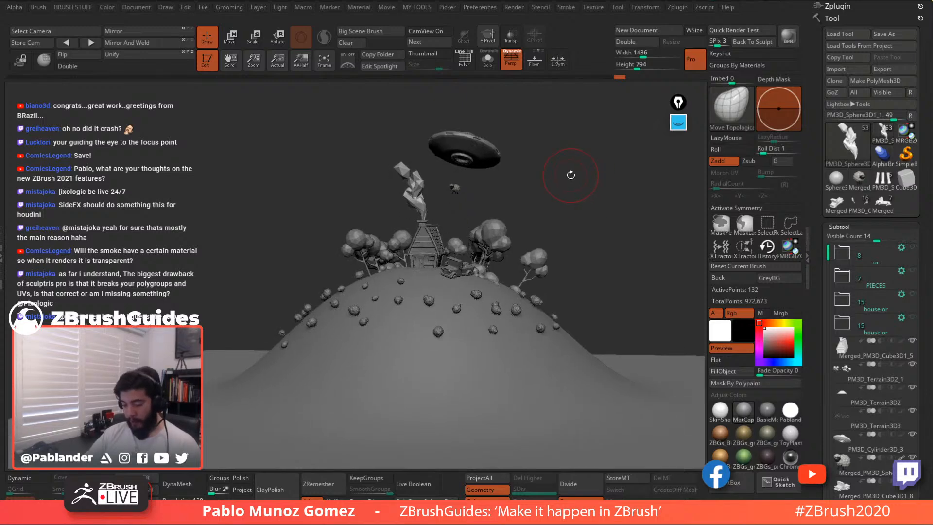
drag(818, 194, 819, 157)
drag(516, 190, 529, 183)
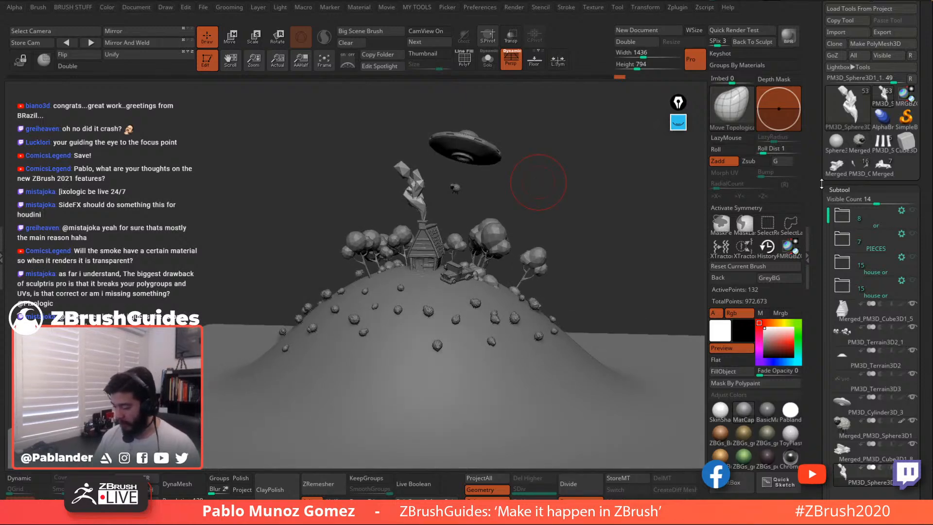
drag(821, 183, 821, 166)
drag(899, 172, 894, 68)
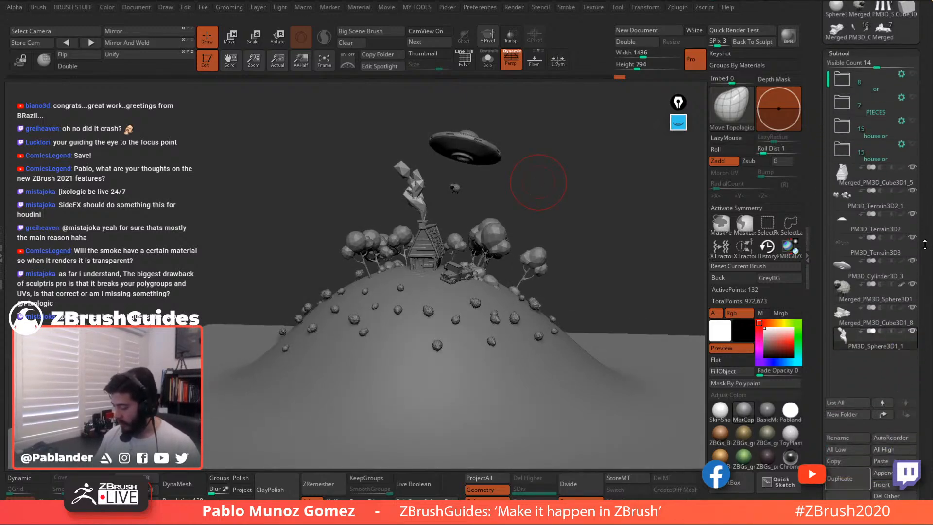
drag(925, 244, 922, 160)
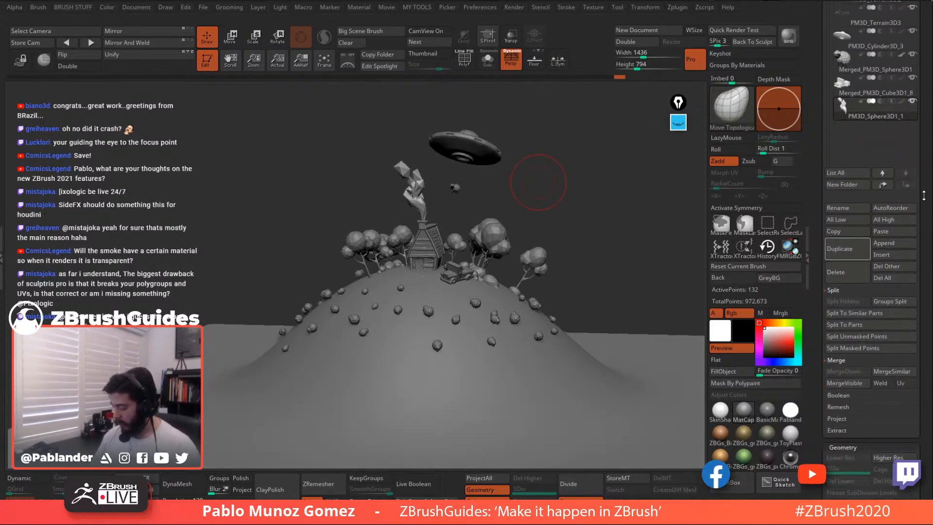
click(896, 243)
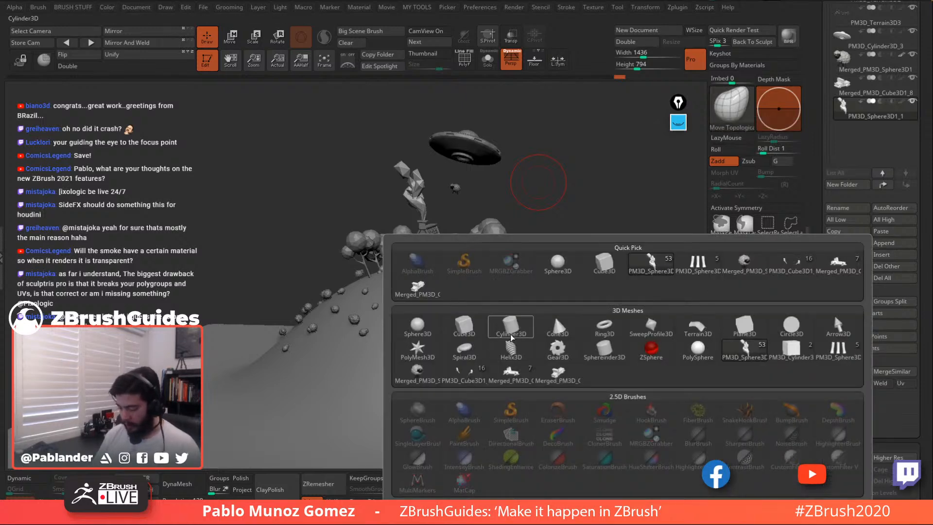
click(791, 348)
Scale the cylinder down, place it near the UFO, and stretch it taller along its vertical axis
alt+drag(537, 234, 543, 291)
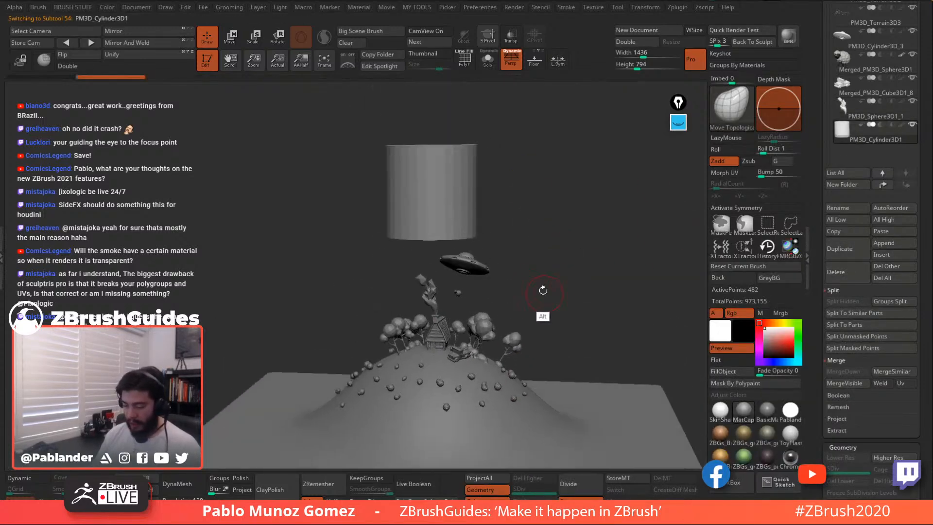
key(w)
shift+drag(505, 160, 521, 152)
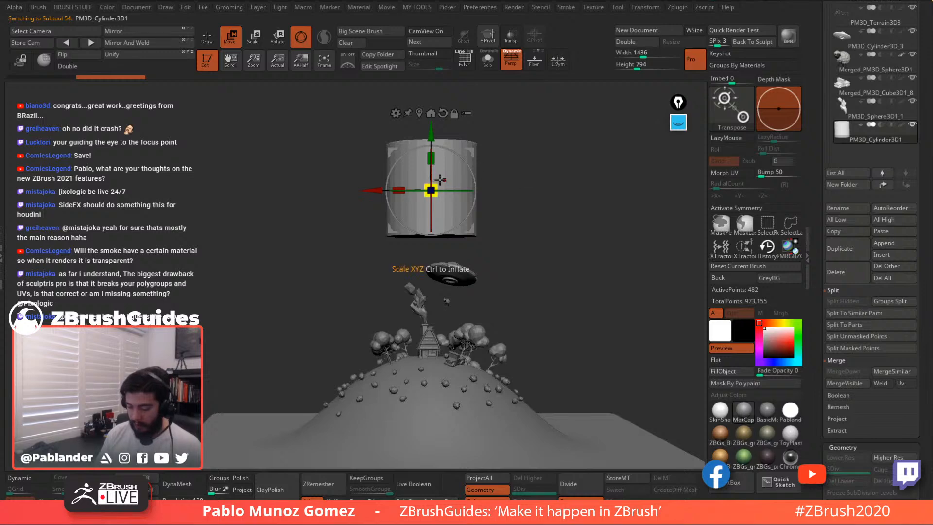
drag(436, 185, 435, 190)
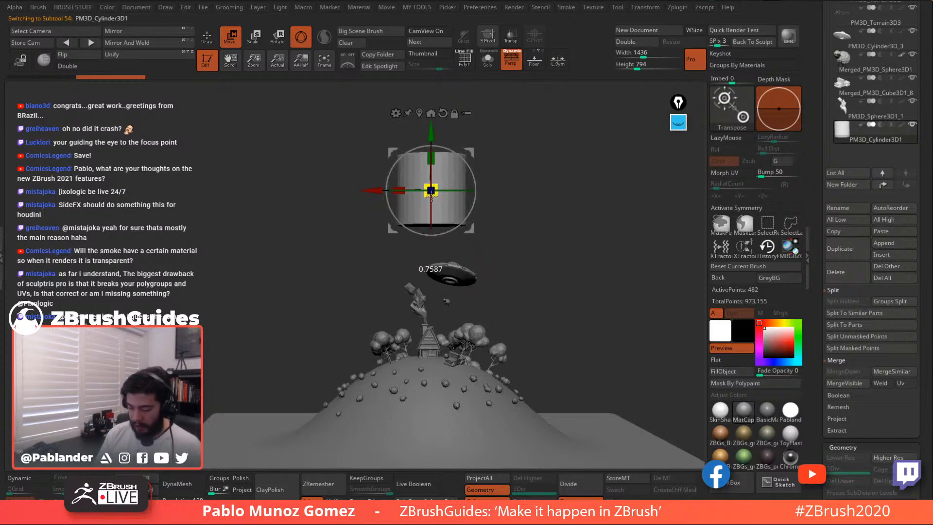
mouse_move(473, 161)
mouse_down()
mouse_move(493, 216)
mouse_move(503, 220)
mouse_move(511, 208)
mouse_move(476, 181)
mouse_move(471, 142)
mouse_up()
Taper the cylinder toward its upper end into a narrow cone with the Taper deformer and accept the result
click(435, 159)
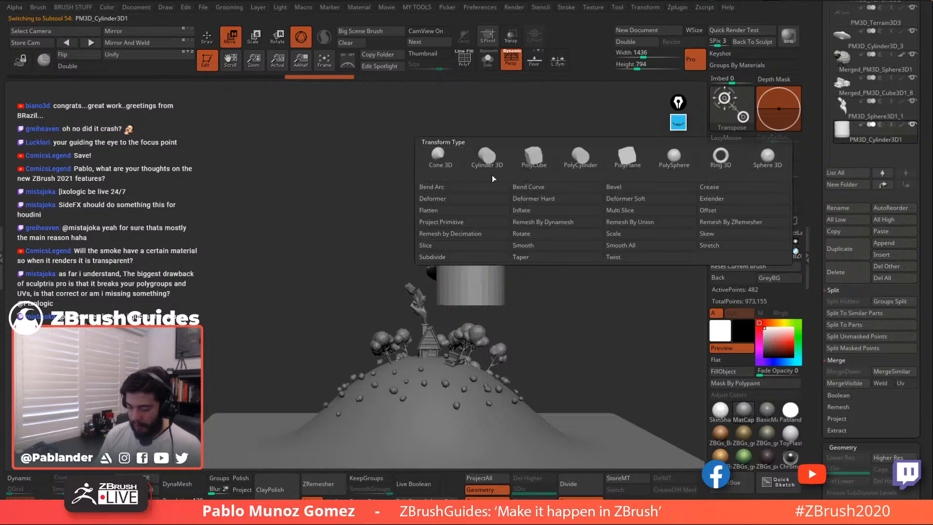
click(545, 249)
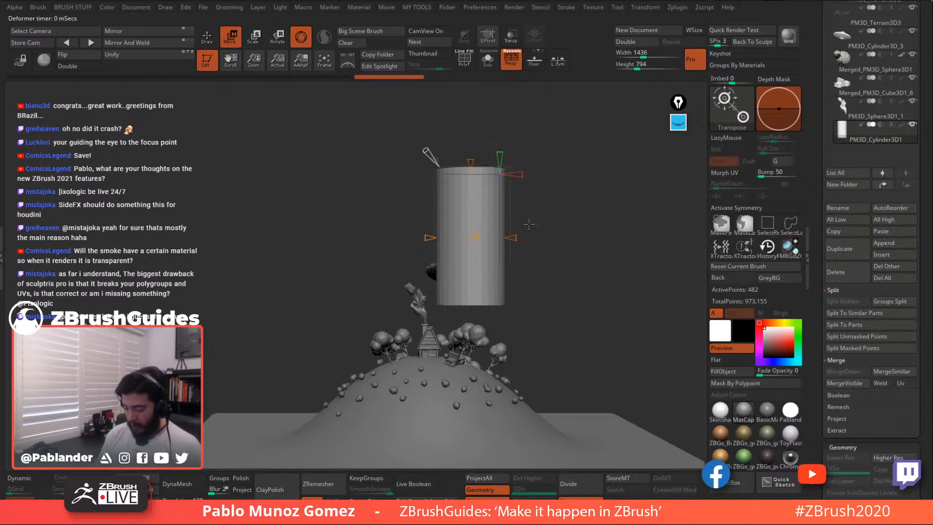
drag(471, 160, 430, 157)
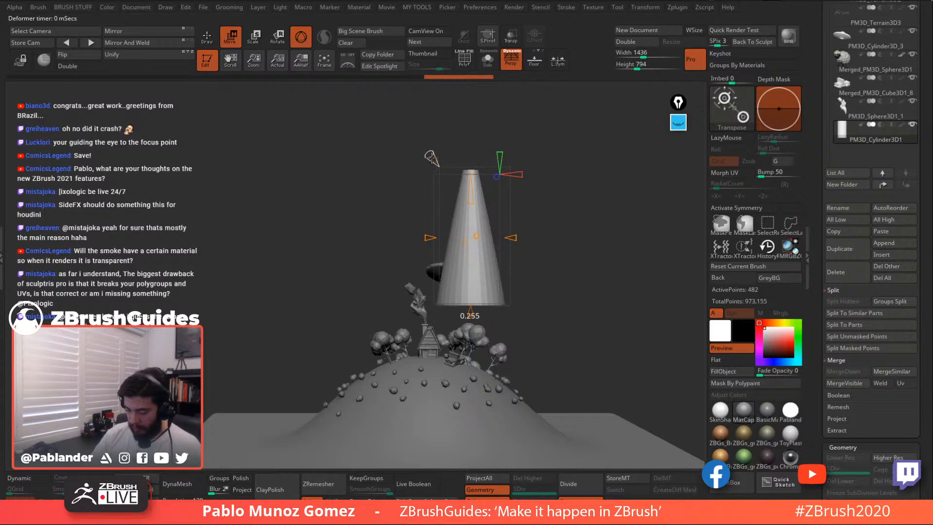
drag(480, 130, 450, 143)
click(434, 159)
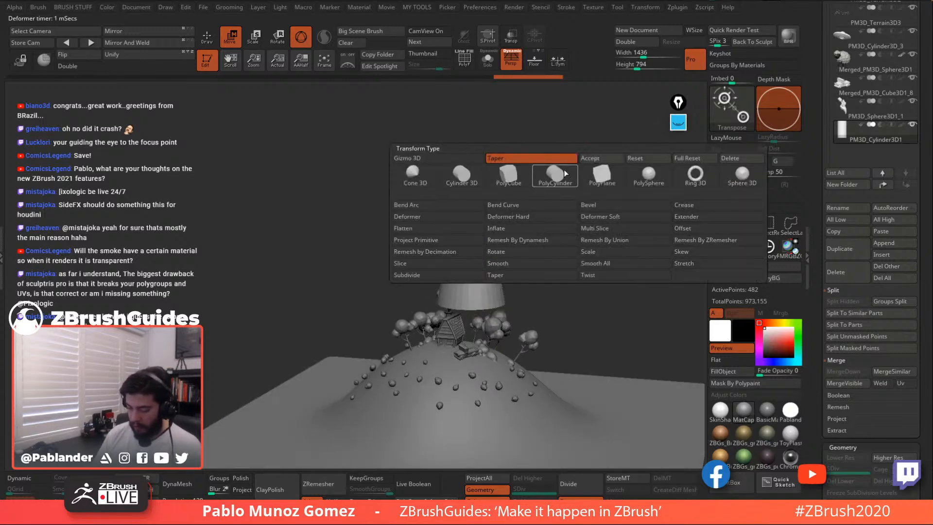
click(594, 161)
Enable transparent display and relocate the cone's gizmo pivot to its narrow upper end
click(511, 36)
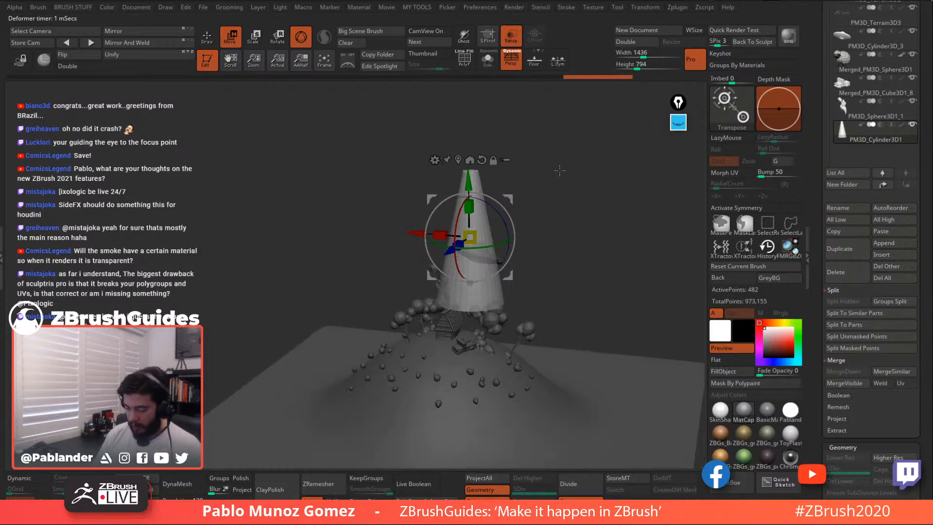
alt+drag(470, 185, 470, 113)
ctrl+right_drag(495, 144, 563, 151)
alt+drag(461, 110, 463, 118)
Move the cone's narrow end to the UFO's underside and tilt the cone to follow the saucer's angle
right_drag(561, 152, 507, 142)
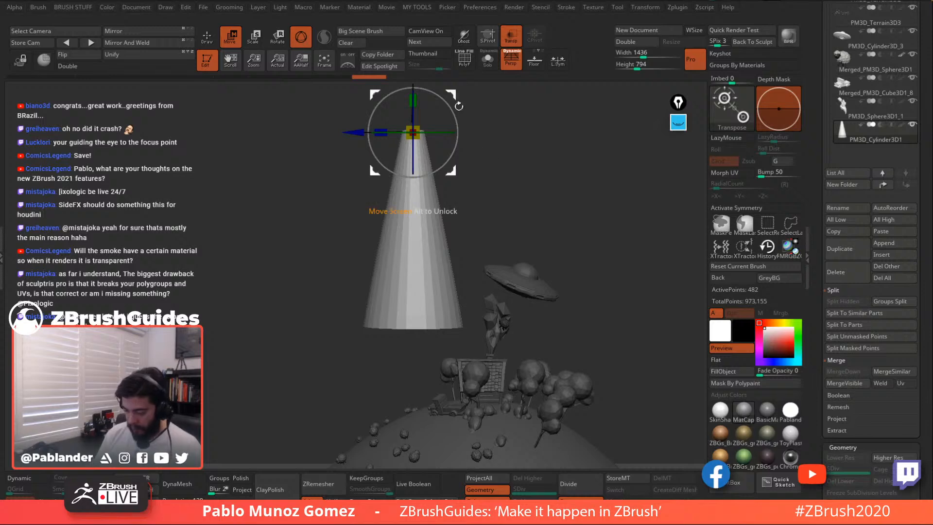
drag(458, 106, 553, 255)
drag(520, 287, 512, 299)
right_drag(576, 234, 613, 239)
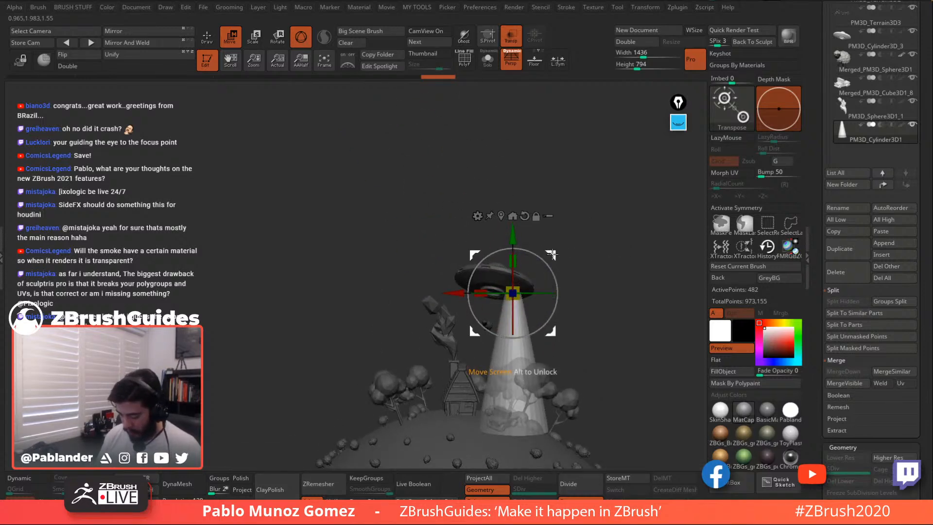
drag(553, 254, 489, 249)
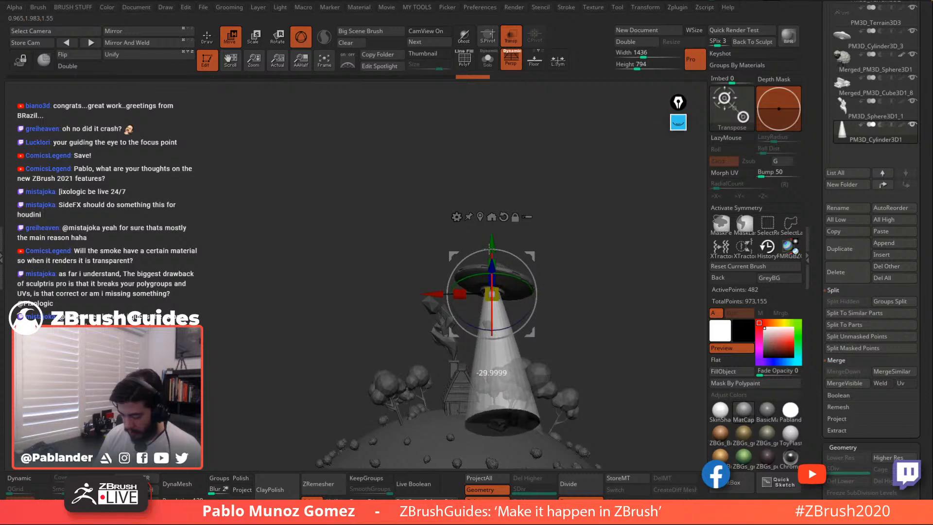
drag(525, 310, 485, 303)
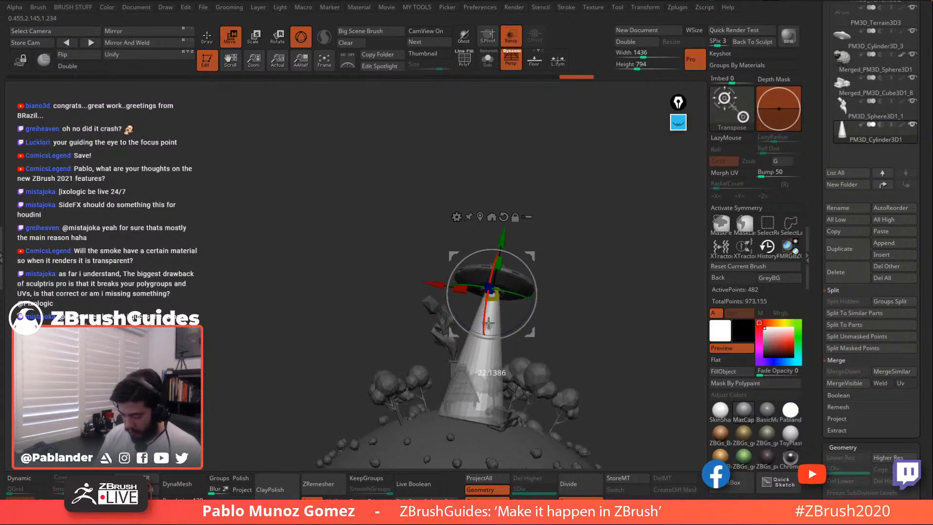
Shift the cone's narrow end slightly to centre it on the round opening in the UFO's underside
drag(564, 238, 606, 246)
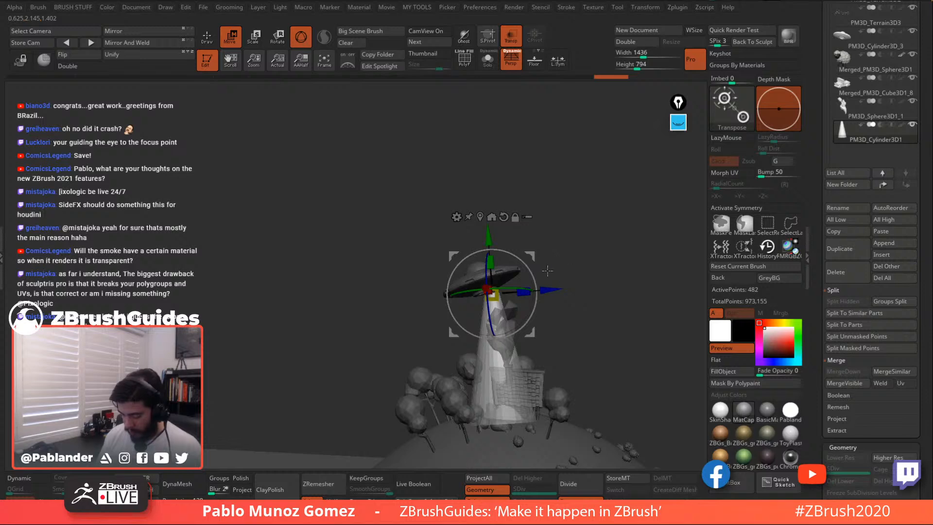
ctrl+right_drag(524, 258, 497, 258)
right_click(496, 255)
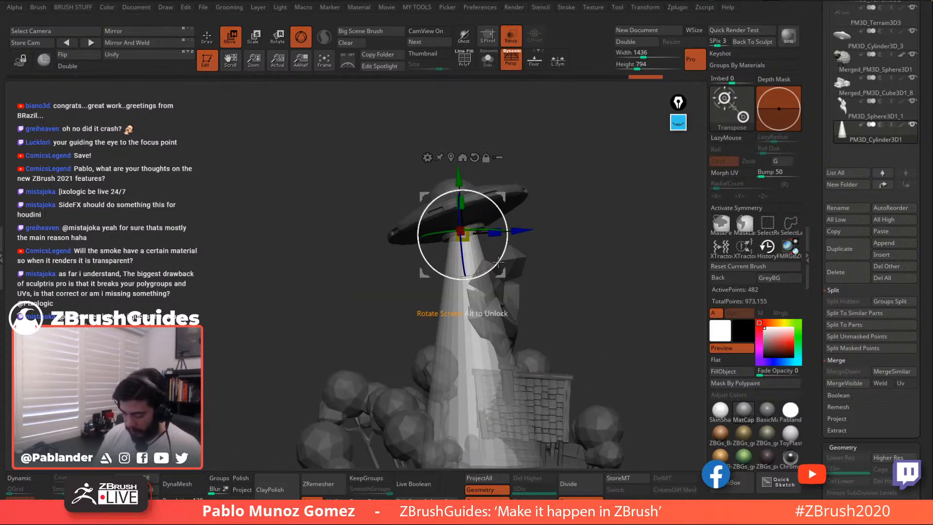
drag(498, 262, 499, 195)
right_drag(516, 193, 524, 86)
drag(483, 256, 459, 285)
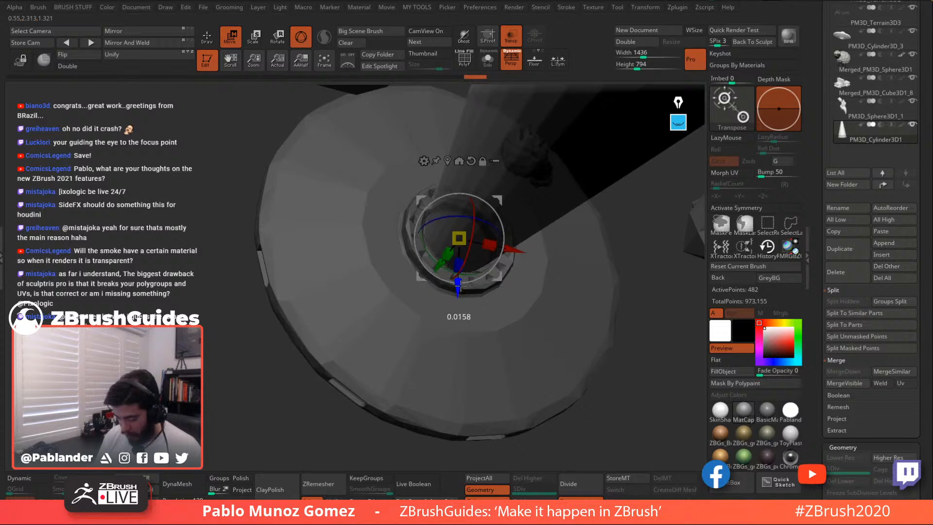
Scale the cone to about 0.90 so its narrow end fits the UFO's opening, and turn off transparent display
right_drag(539, 262, 493, 262)
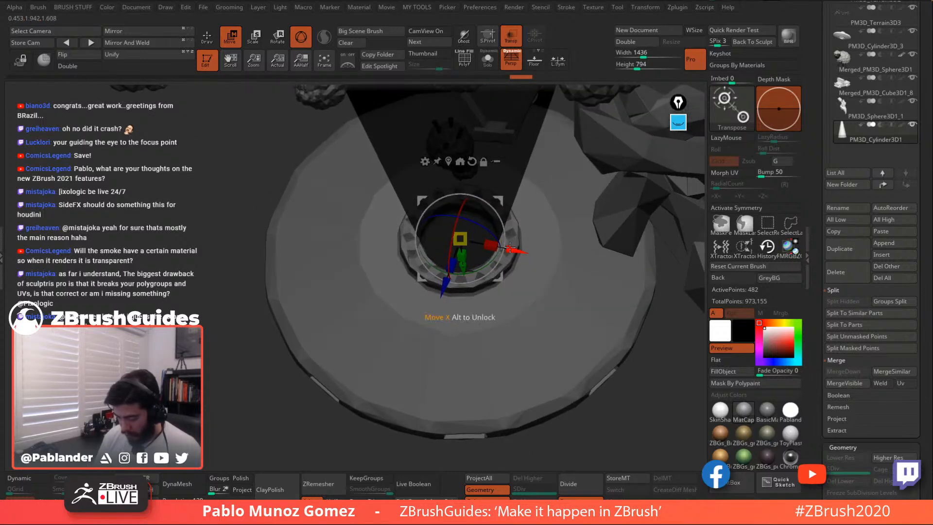
right_drag(510, 248, 479, 307)
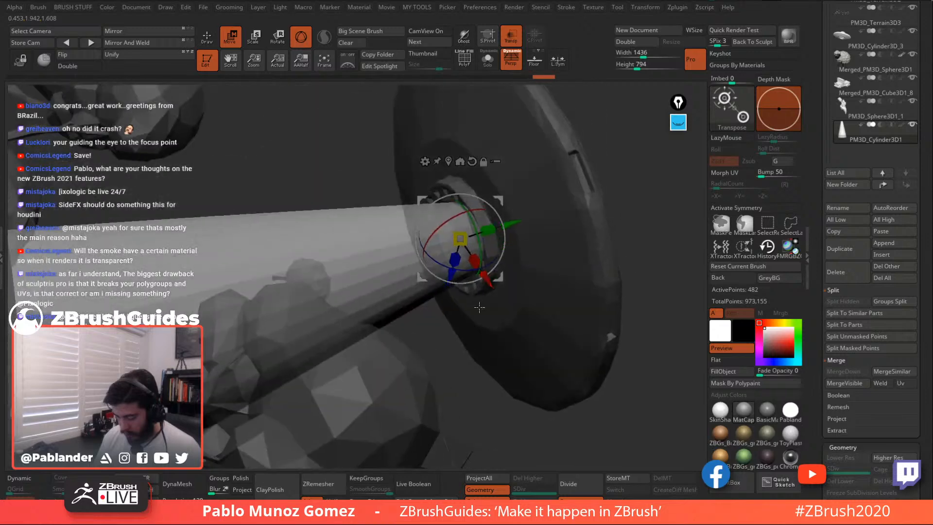
drag(470, 232, 474, 237)
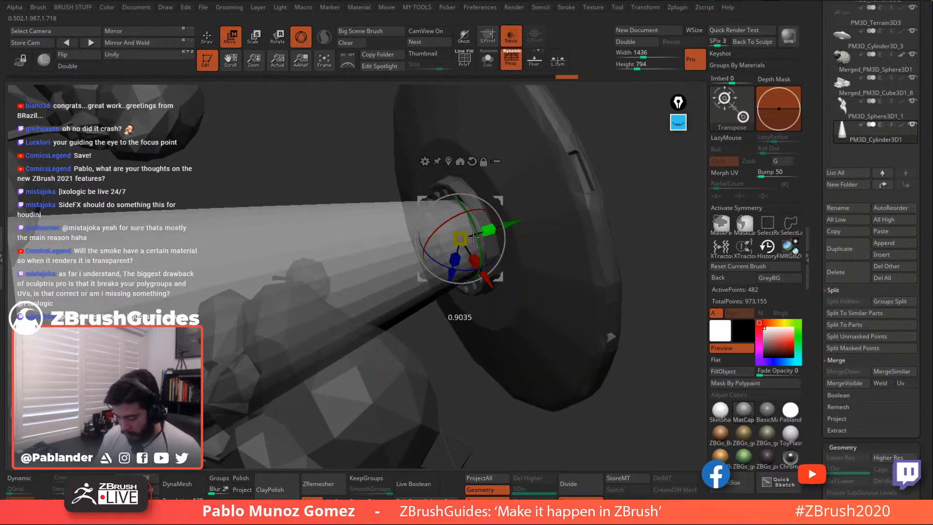
click(512, 38)
ctrl+right_drag(549, 184, 616, 184)
drag(485, 159, 491, 136)
ctrl+right_drag(557, 180, 557, 217)
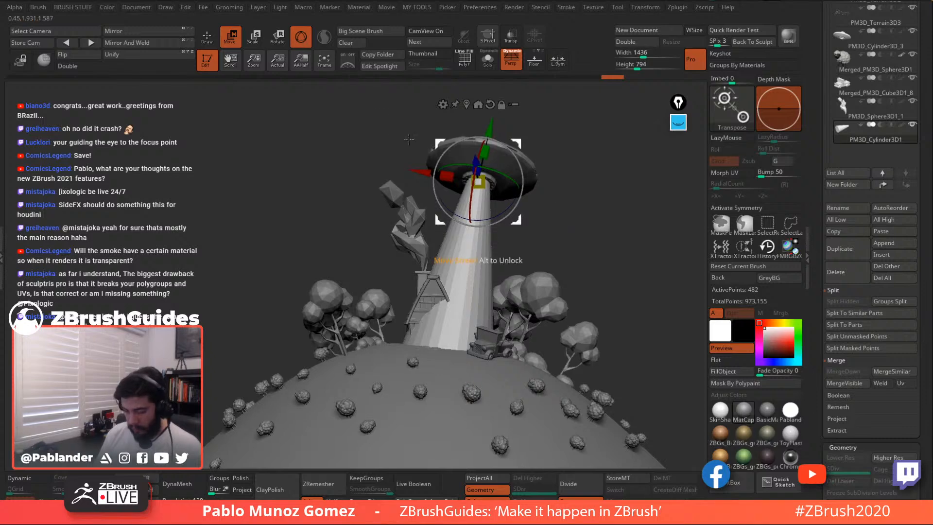
Return to Draw mode, briefly isolate the light-beam cone to check it, and hide it from the scene
click(214, 43)
click(488, 64)
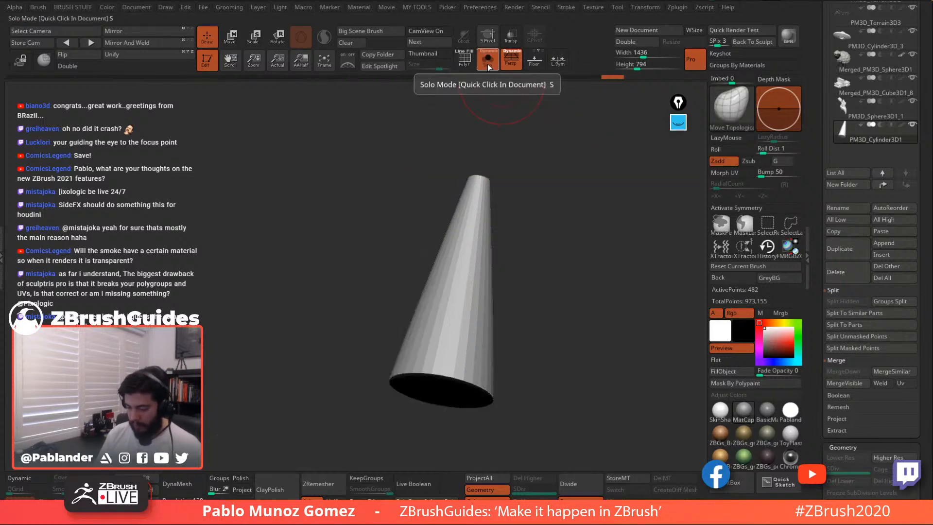
click(489, 64)
mouse_move(894, 144)
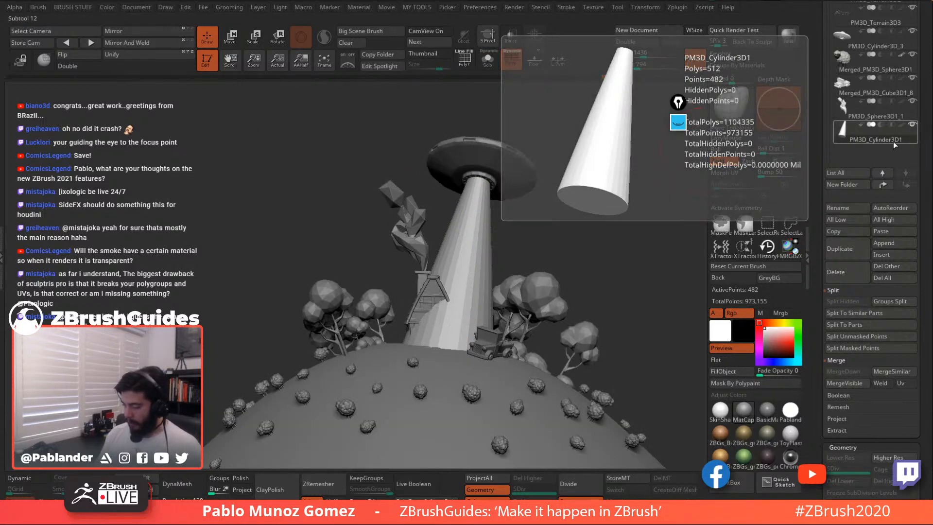
click(914, 126)
click(904, 115)
right_drag(565, 243, 517, 240)
ctrl+right_drag(576, 234, 561, 229)
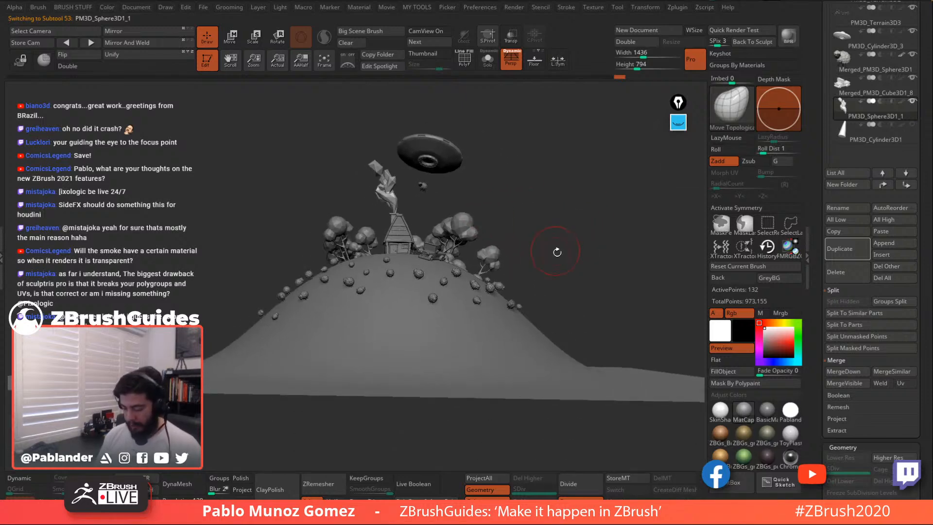
Duplicate the hill terrain and store the original hill in a subtool folder
alt+click(452, 304)
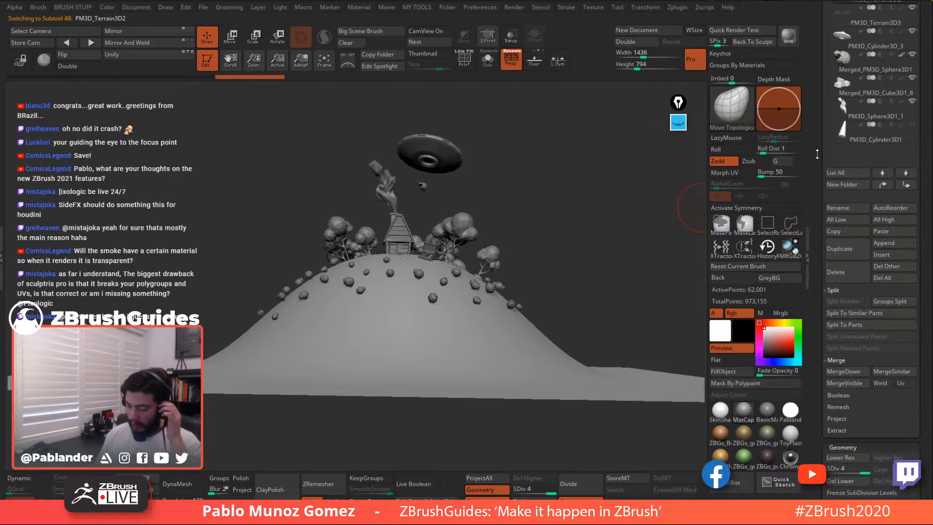
ctrl+right_drag(497, 243, 653, 201)
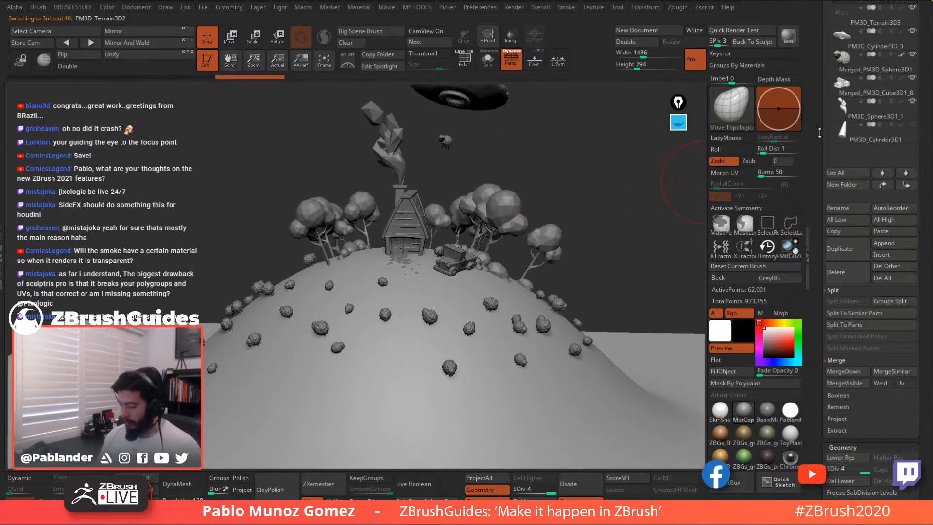
drag(817, 135, 814, 206)
click(851, 396)
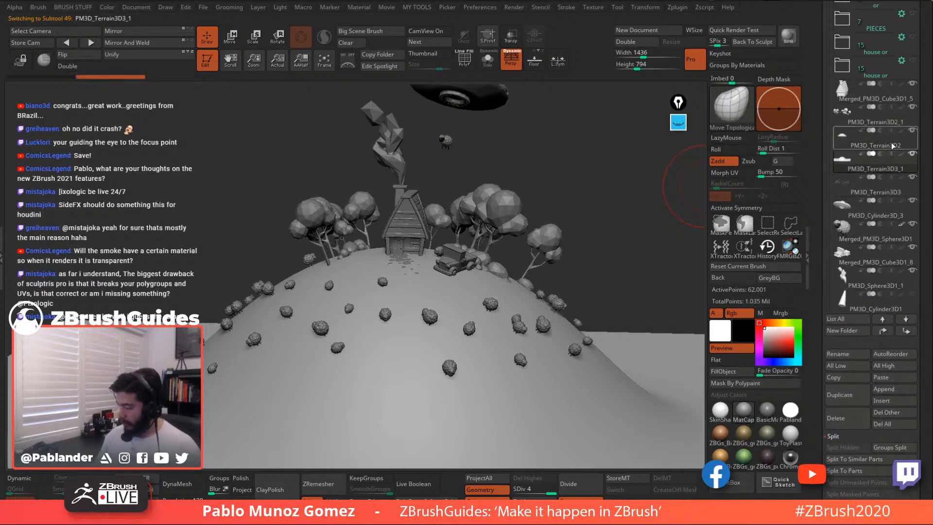
drag(902, 15, 901, 17)
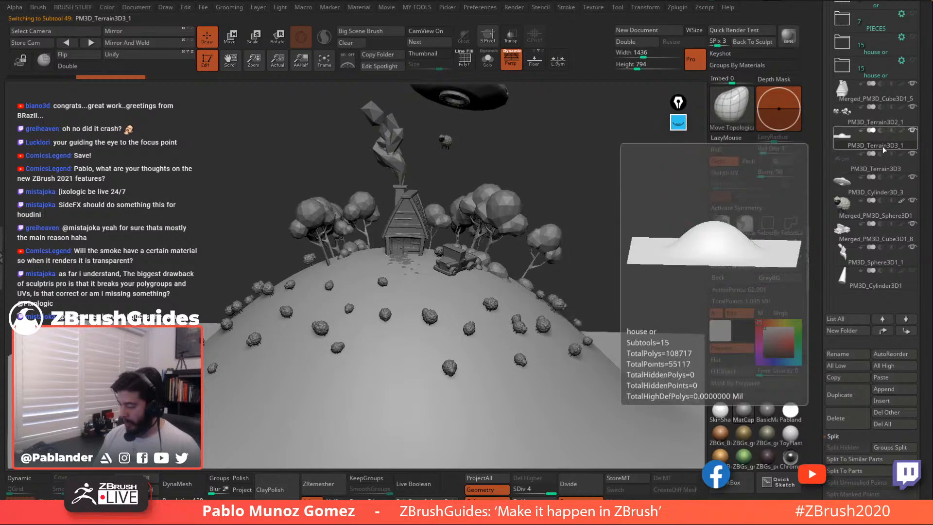
Isolate the duplicated hill and pre-process it with Decimation Master
key(alt+shift+s)
drag(815, 77, 813, 146)
drag(815, 258, 819, 147)
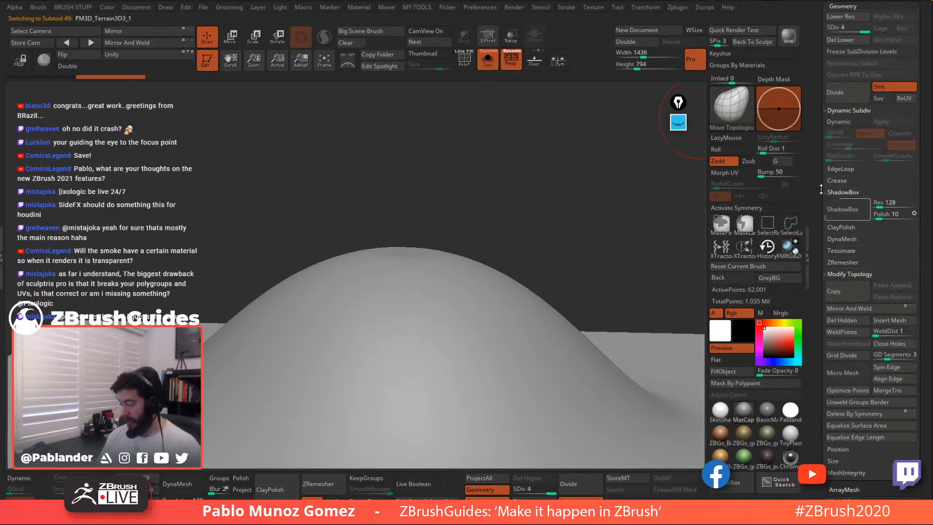
drag(822, 189, 821, 99)
click(852, 121)
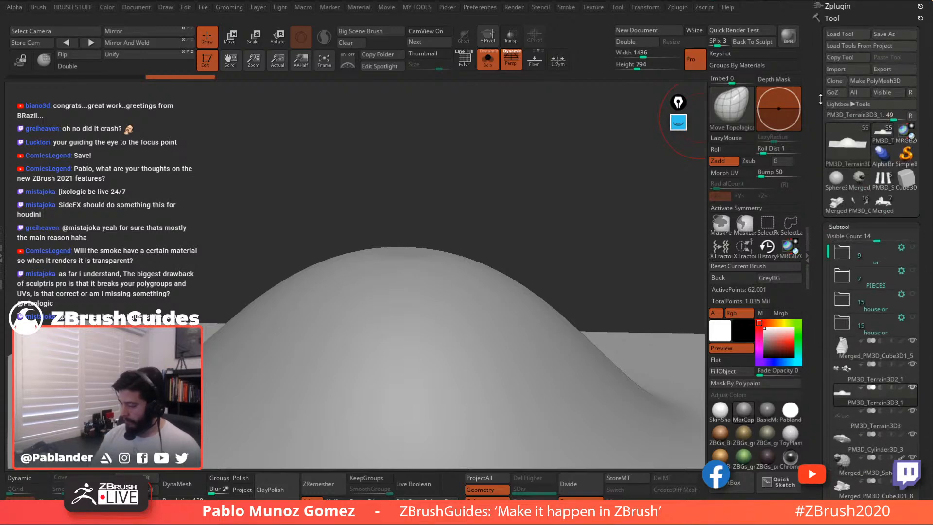
click(842, 8)
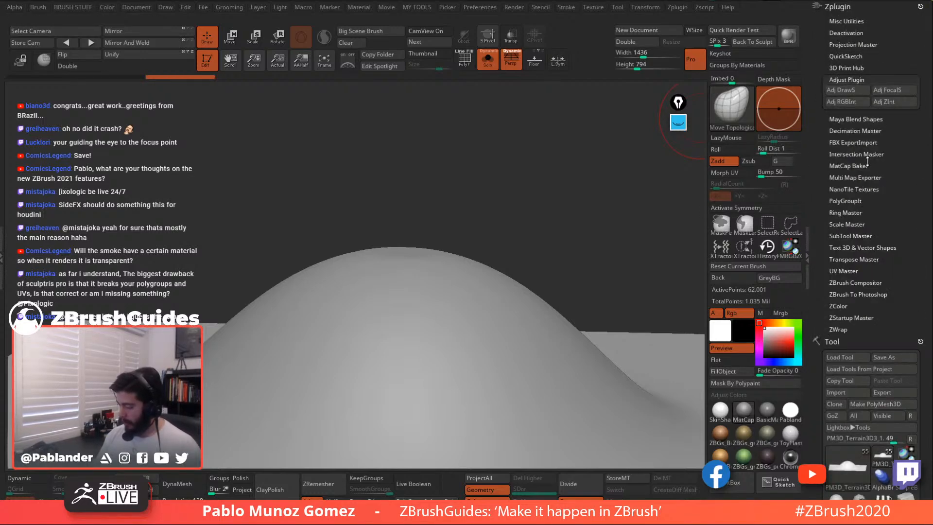
click(855, 130)
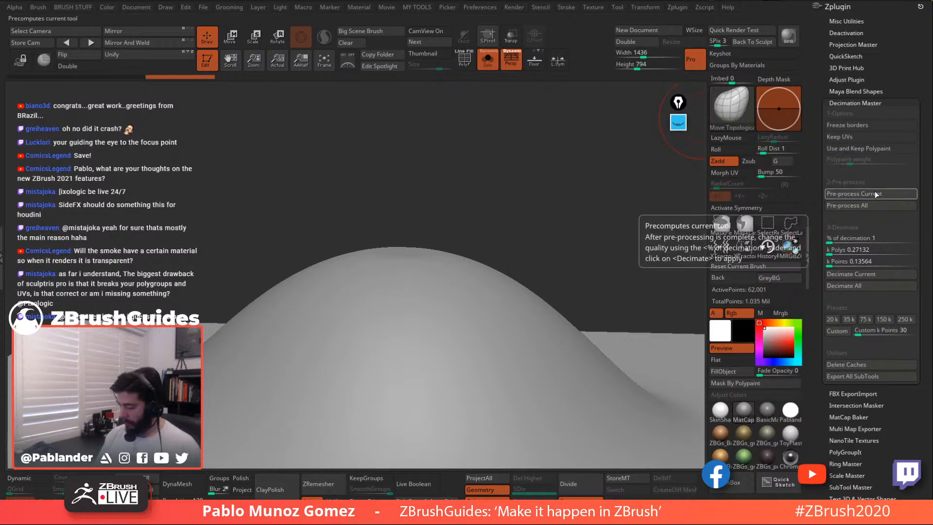
click(854, 193)
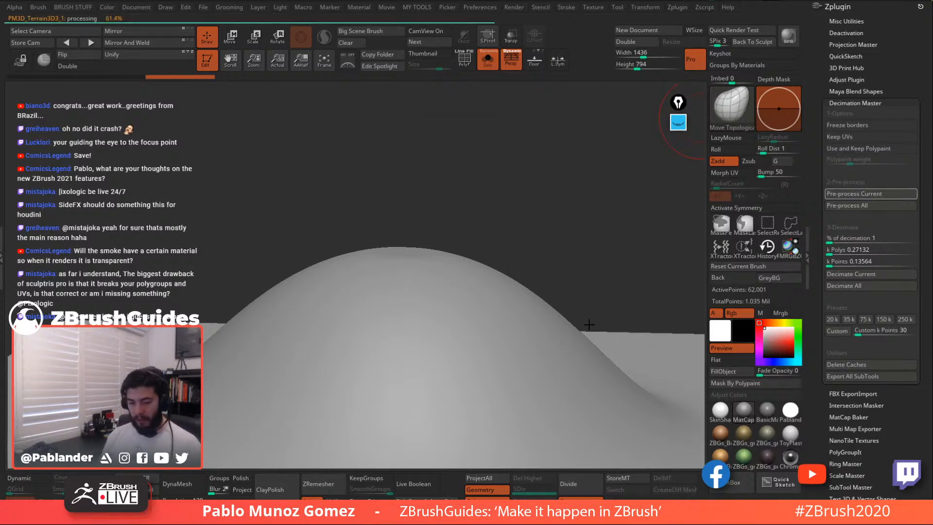
Decimate the duplicated hill to 5% and check its wireframe with the rest of the scene shown
click(882, 261)
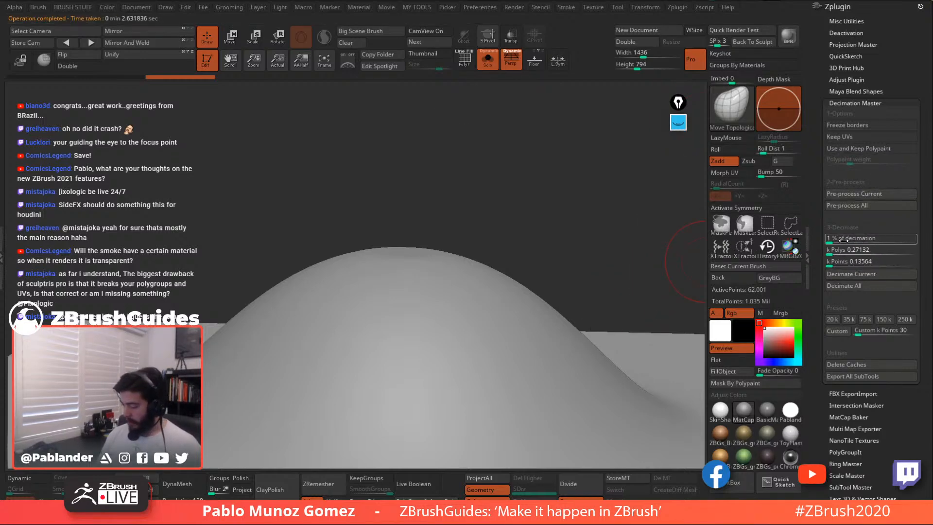
text(5)
key(Return)
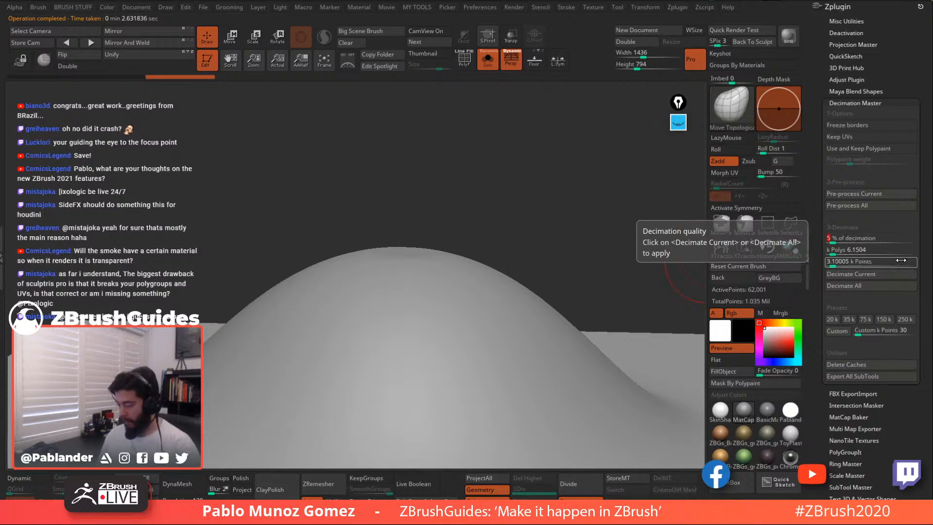
click(882, 275)
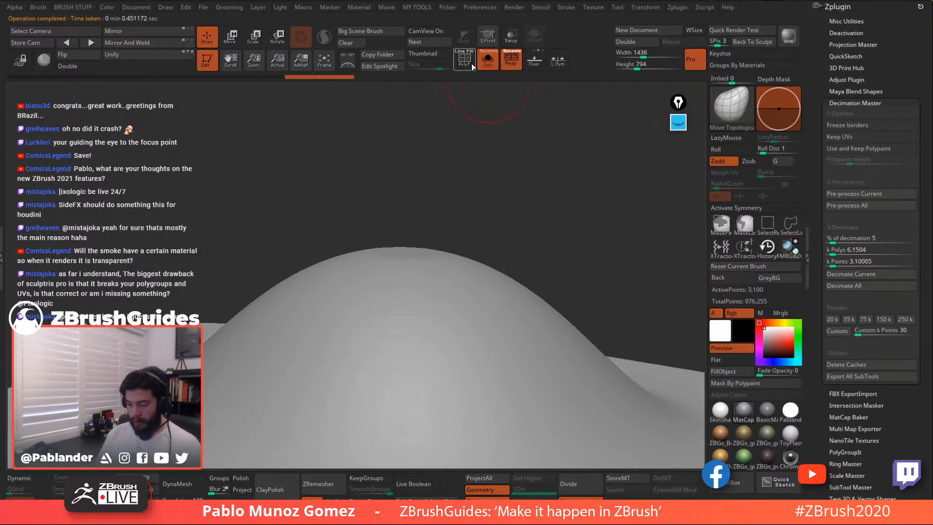
click(464, 58)
mouse_move(563, 208)
mouse_down()
mouse_move(566, 217)
mouse_move(554, 195)
mouse_up()
click(491, 65)
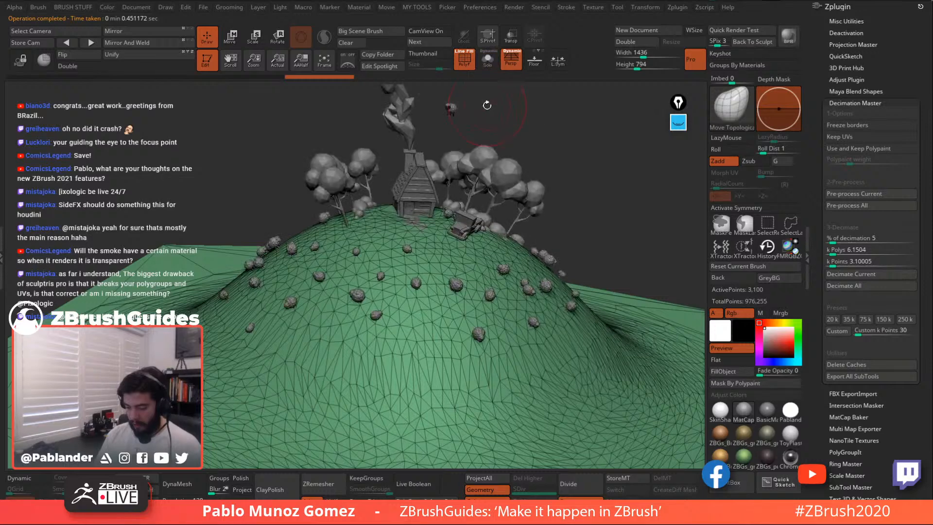
click(467, 64)
drag(506, 121, 516, 131)
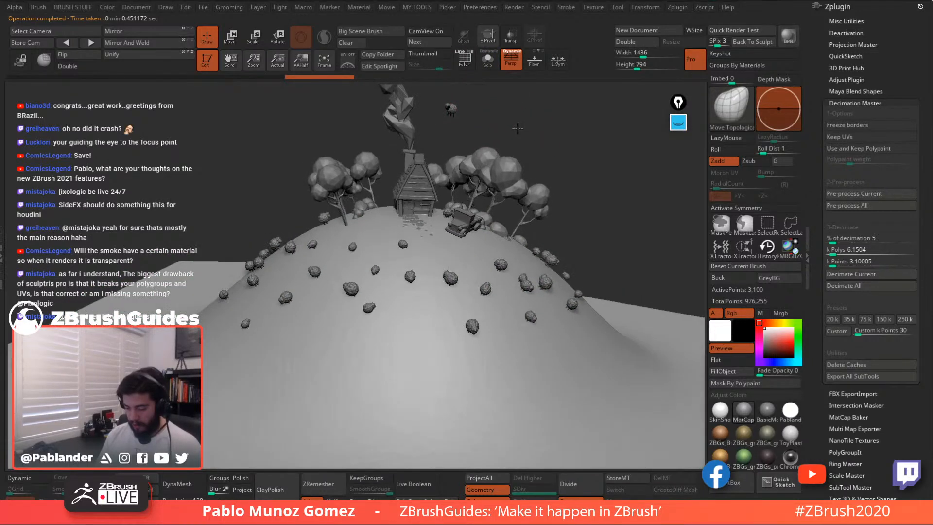
Decimate the duplicated hill to 1% and look over the reduced terrain from above
text(1)
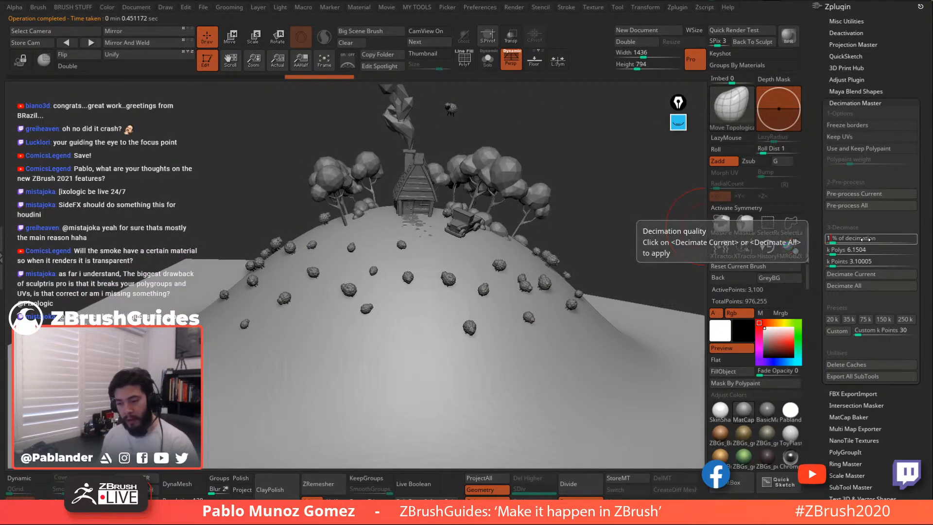
key(Return)
click(878, 275)
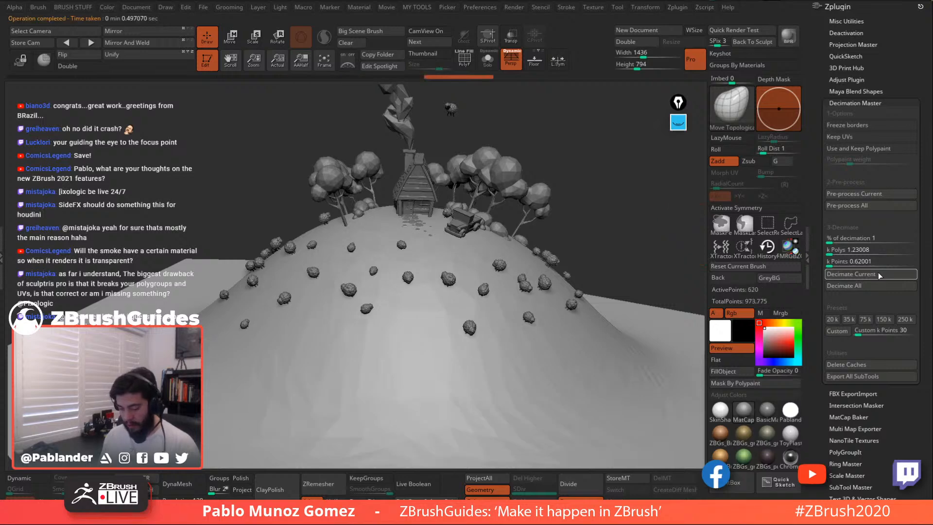
drag(608, 210, 597, 185)
click(230, 37)
drag(559, 112, 566, 162)
mouse_move(567, 248)
mouse_down()
mouse_move(565, 164)
mouse_move(566, 239)
mouse_up()
key(q)
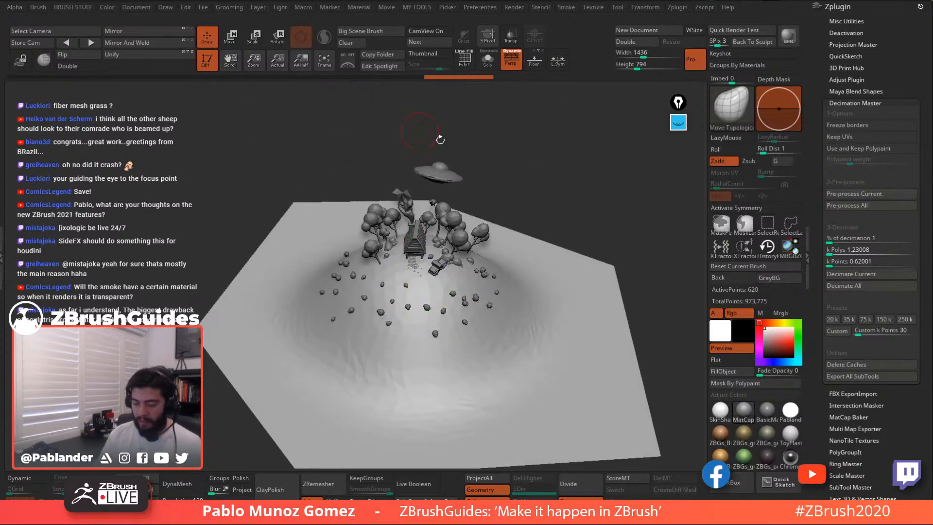
Duplicate the decimated hill and move the copy back behind the main hill
click(854, 7)
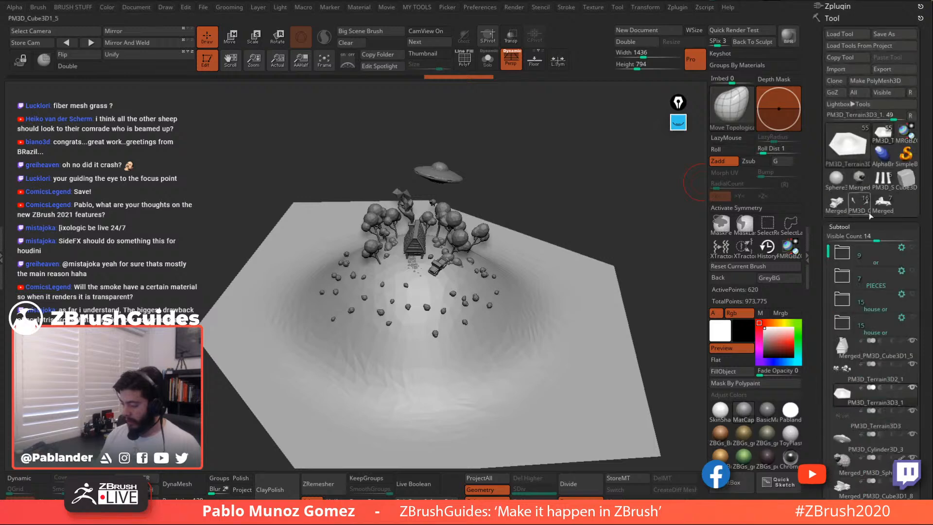
drag(816, 258, 836, 157)
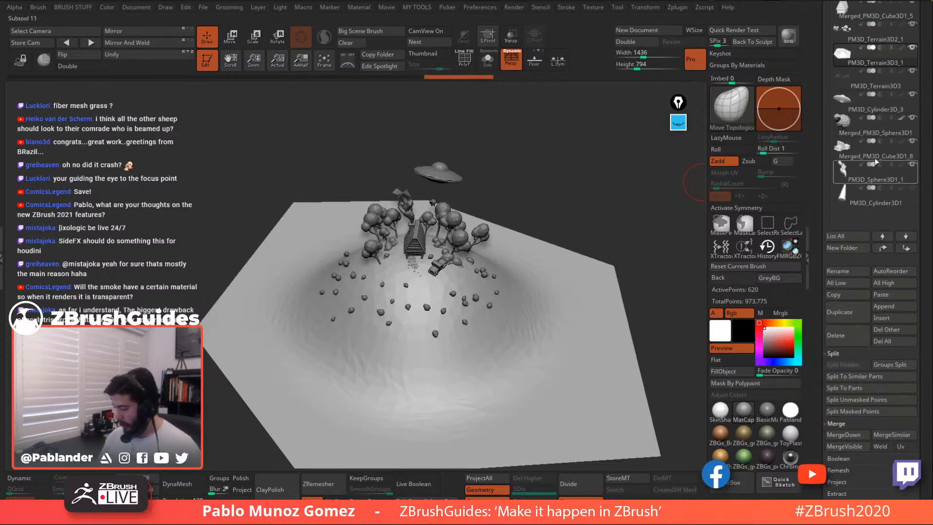
click(851, 314)
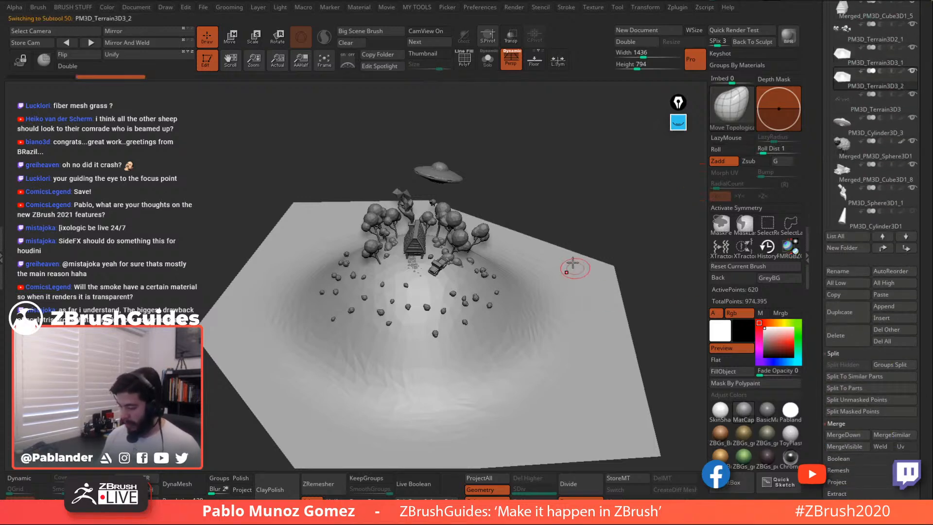
right_drag(564, 214, 538, 204)
click(230, 38)
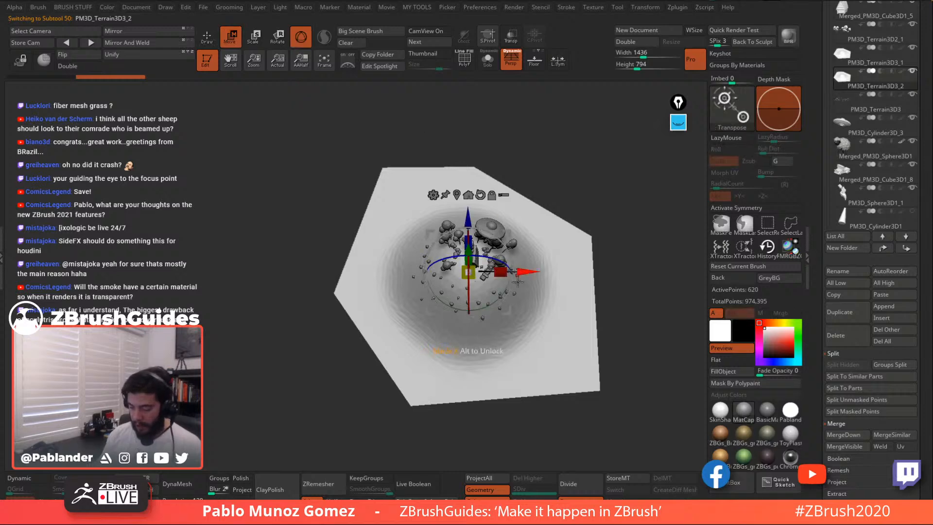
right_drag(518, 286, 521, 288)
drag(480, 266, 494, 187)
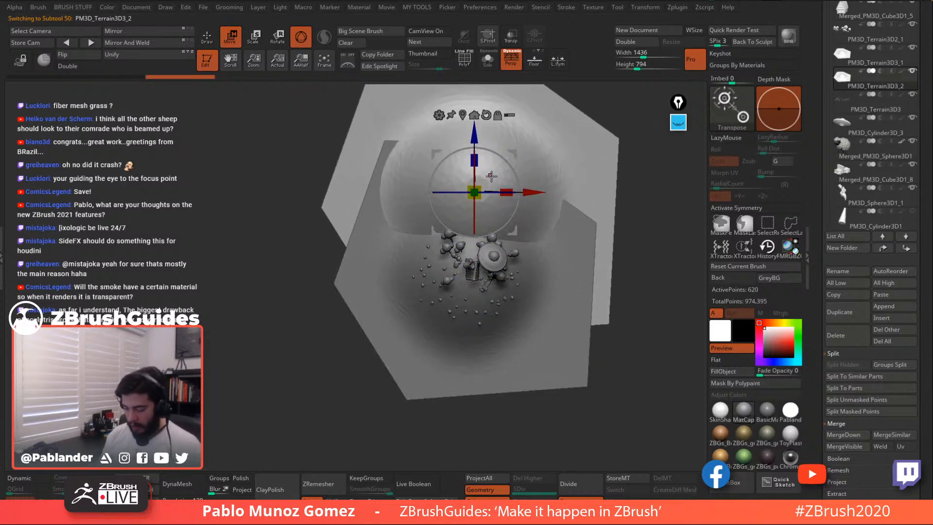
Enlarge the hill copy and reposition it farther behind the main hill, checking its placement from above
right_drag(456, 191, 480, 187)
mouse_move(481, 187)
mouse_down()
mouse_move(469, 187)
mouse_move(471, 199)
mouse_up()
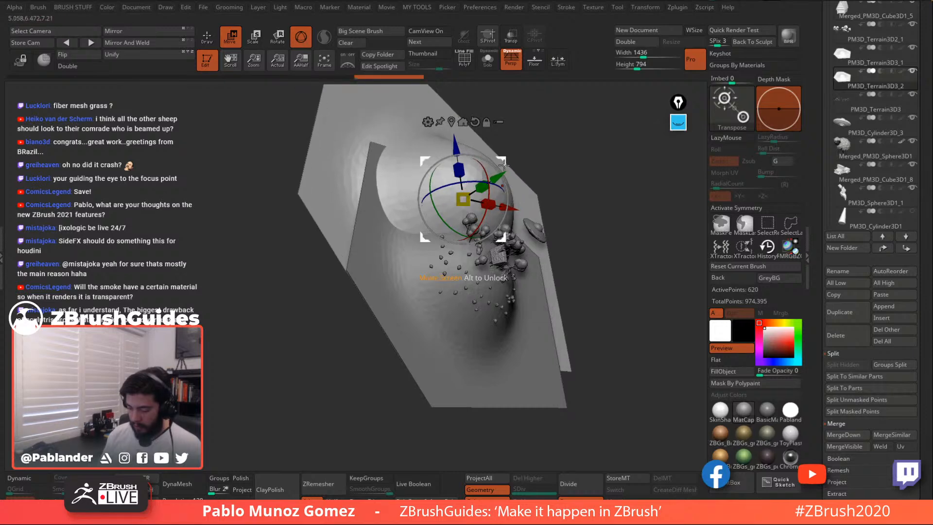
drag(501, 161, 497, 181)
right_drag(496, 182, 575, 172)
drag(508, 143, 460, 100)
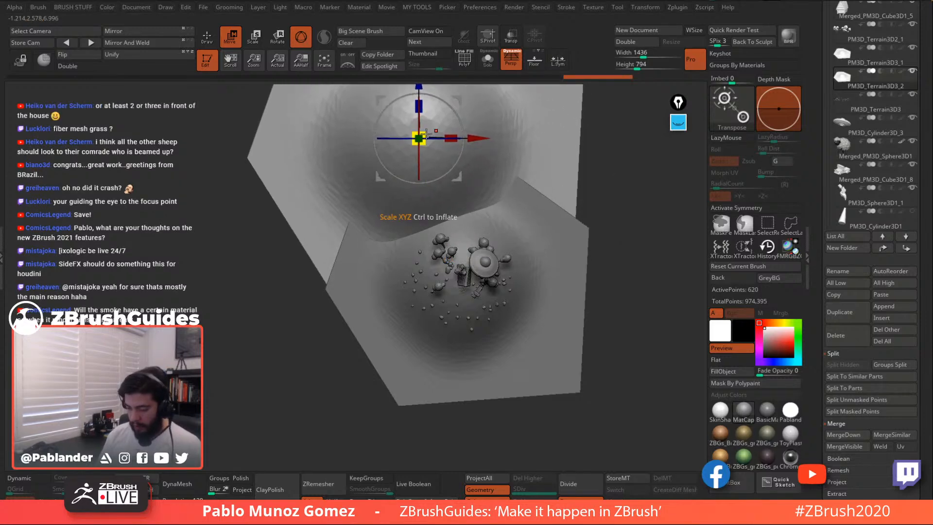
drag(423, 136, 430, 133)
Shift the background hill to the left behind the trees as seen in the front view
alt+right_drag(449, 179, 534, 192)
mouse_move(547, 227)
alt+right_down()
mouse_move(491, 296)
mouse_move(549, 233)
mouse_move(578, 183)
mouse_move(533, 228)
alt+right_up()
right_click(533, 229)
alt+right_drag(607, 180, 469, 271)
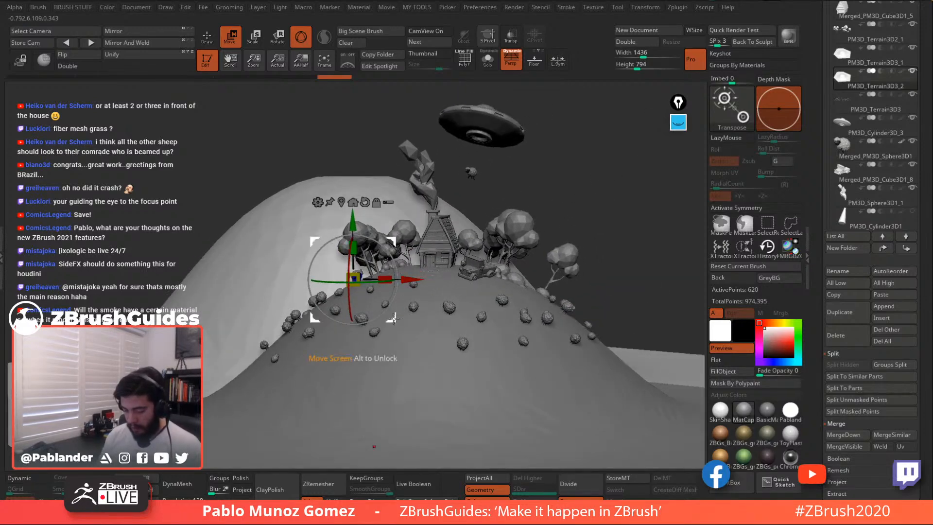
drag(393, 318, 364, 319)
drag(323, 249, 323, 270)
Duplicate the background hill, move the copy to the right of the house and adjust its size
drag(323, 281, 616, 296)
click(848, 310)
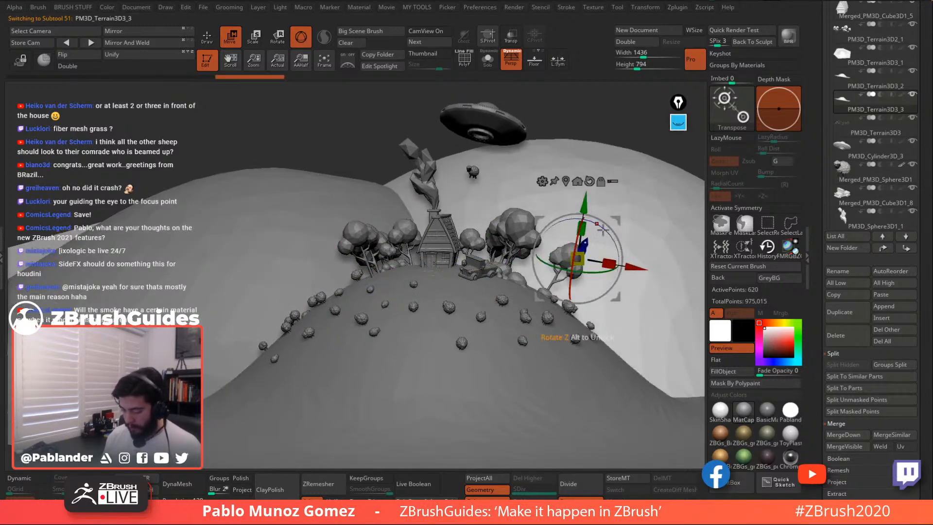
drag(616, 220, 672, 215)
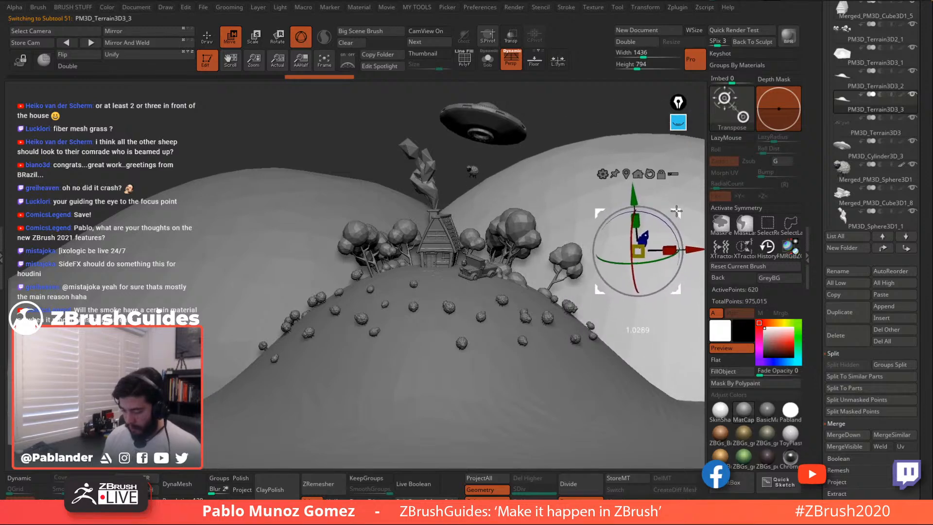
drag(676, 211, 666, 216)
Fine-tune the right background hill's position and height against the UFO scene, and return to draw mode
right_drag(668, 217, 478, 278)
drag(546, 192, 537, 220)
right_drag(529, 253, 554, 265)
drag(626, 281, 667, 219)
drag(613, 246, 613, 234)
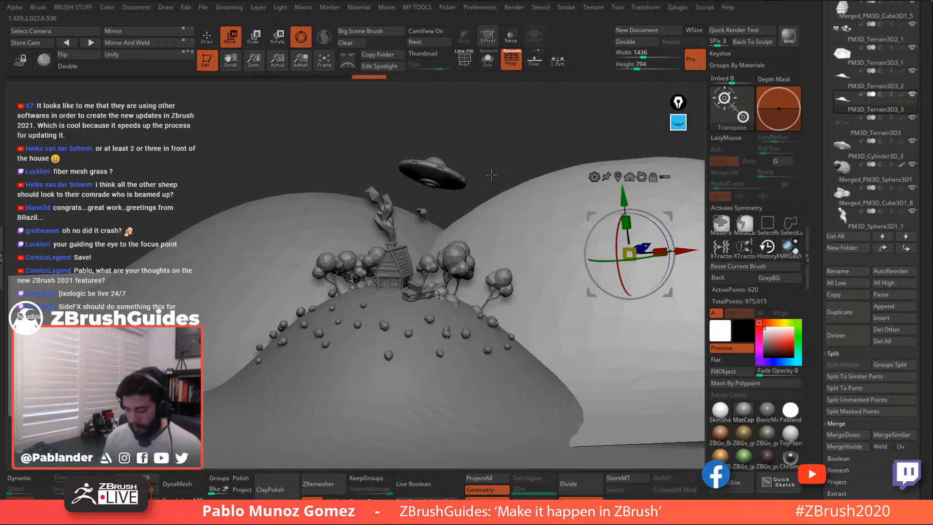
key(q)
mouse_move(481, 165)
right_down()
mouse_move(531, 194)
mouse_move(516, 213)
mouse_move(550, 221)
mouse_move(532, 235)
mouse_move(567, 208)
mouse_move(540, 206)
mouse_move(562, 202)
mouse_move(561, 215)
mouse_move(571, 218)
right_up()
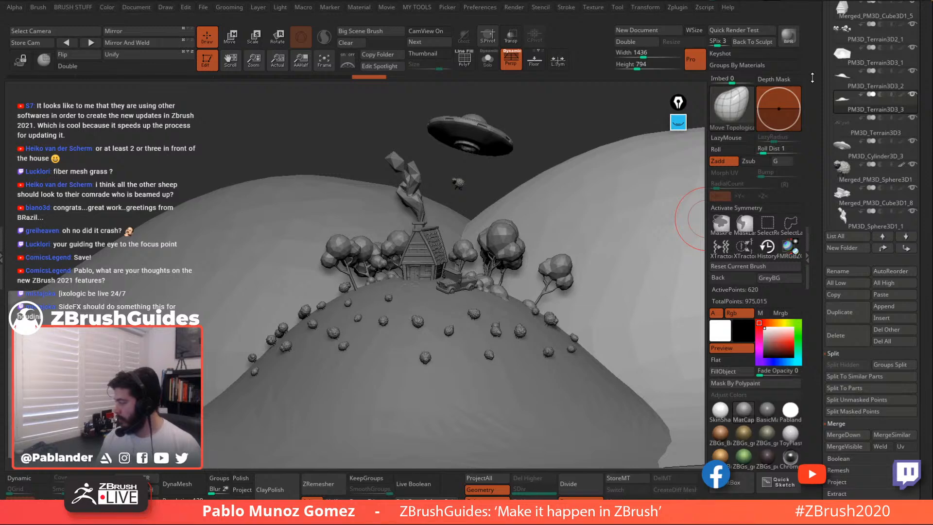
alt+right_drag(581, 290, 568, 282)
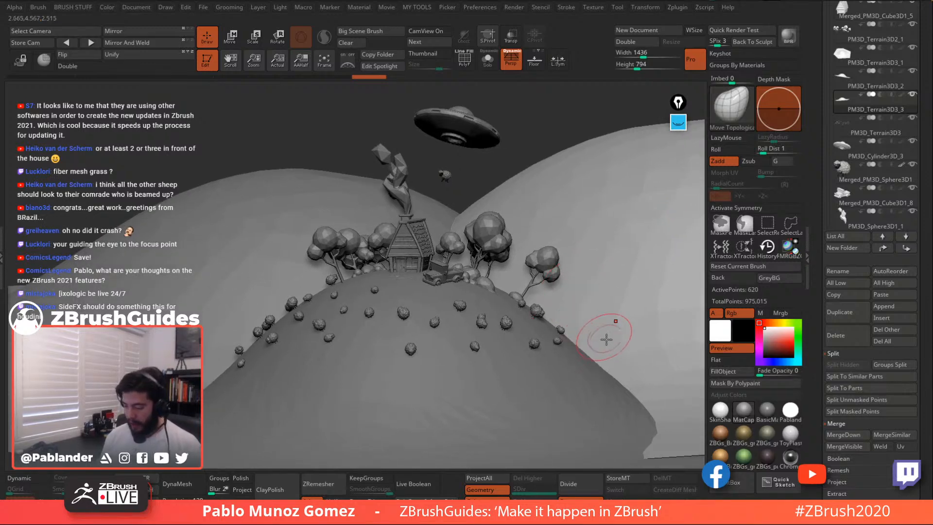
Apply the SkinShade material, select the trees and check them isolated and within the full scene
click(724, 405)
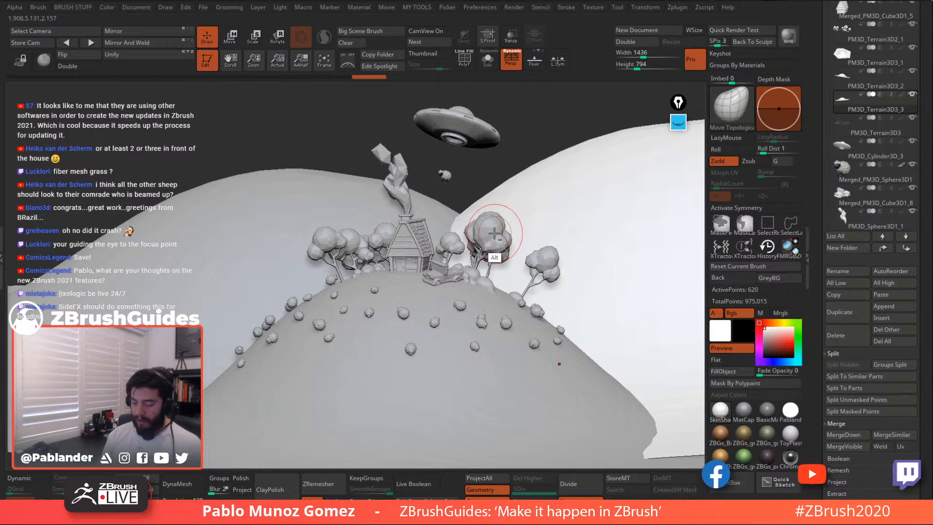
alt+click(501, 230)
click(495, 63)
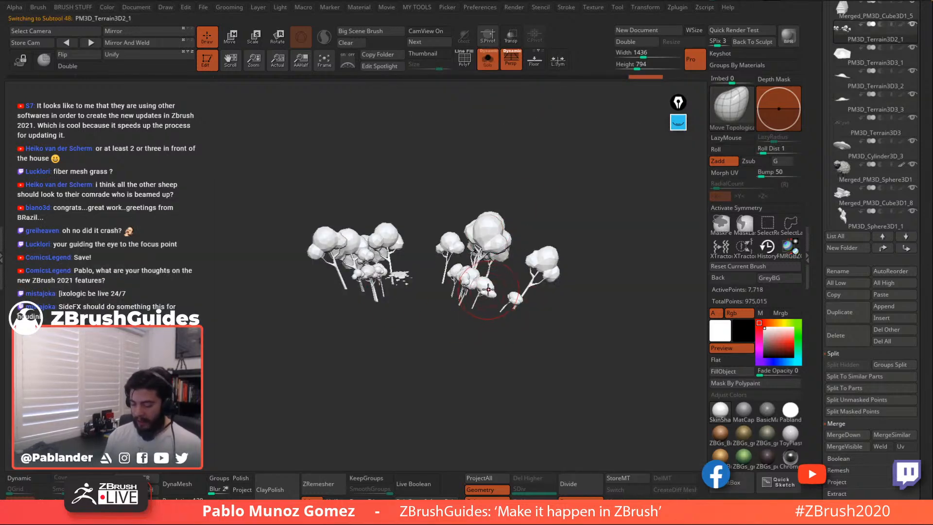
click(487, 58)
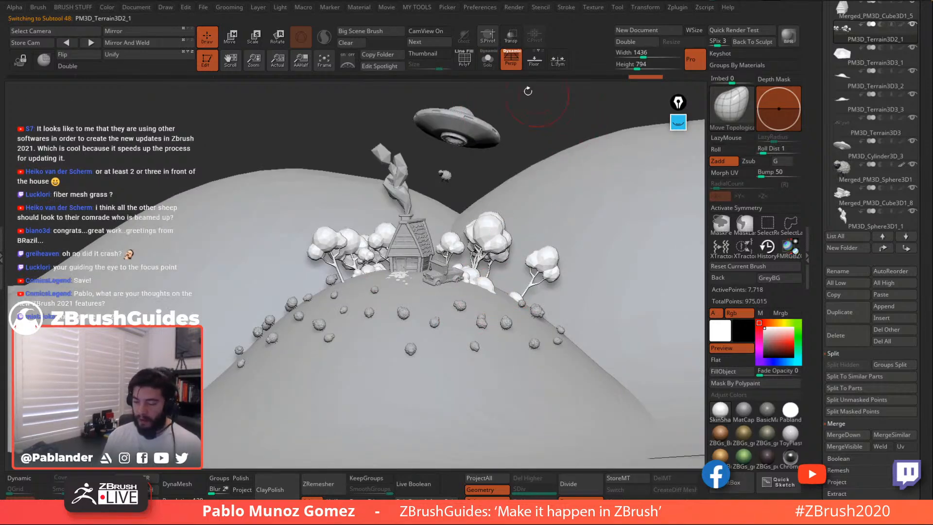
click(511, 64)
click(511, 64)
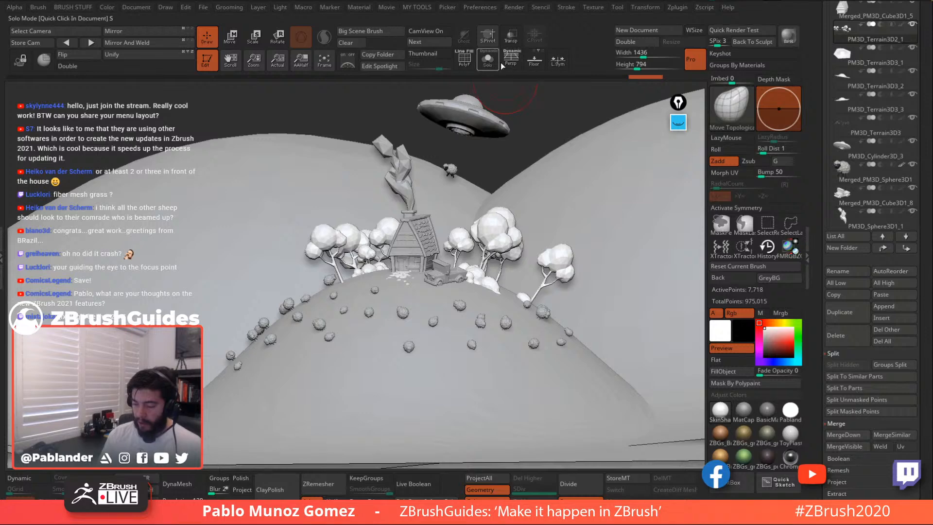
click(488, 60)
click(491, 60)
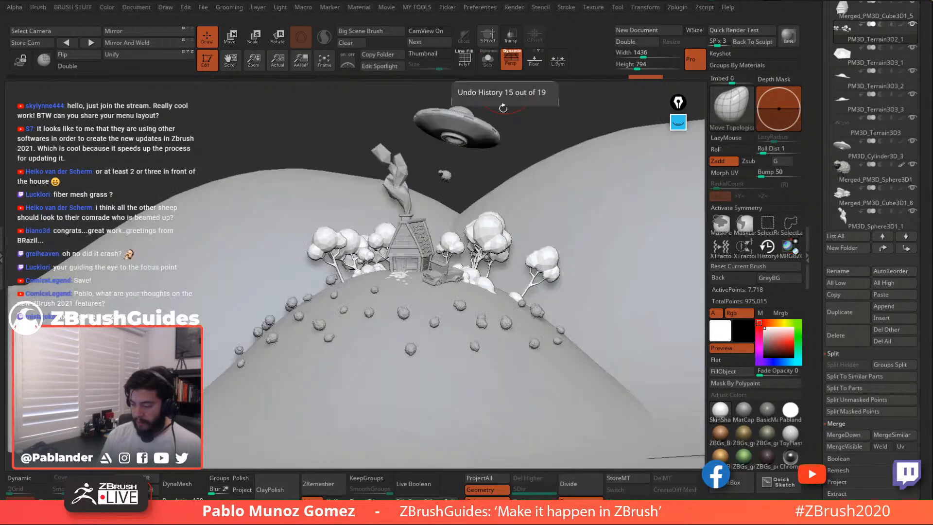
Choose a dark bluish green and fill the trees with it
click(797, 333)
click(783, 342)
click(782, 344)
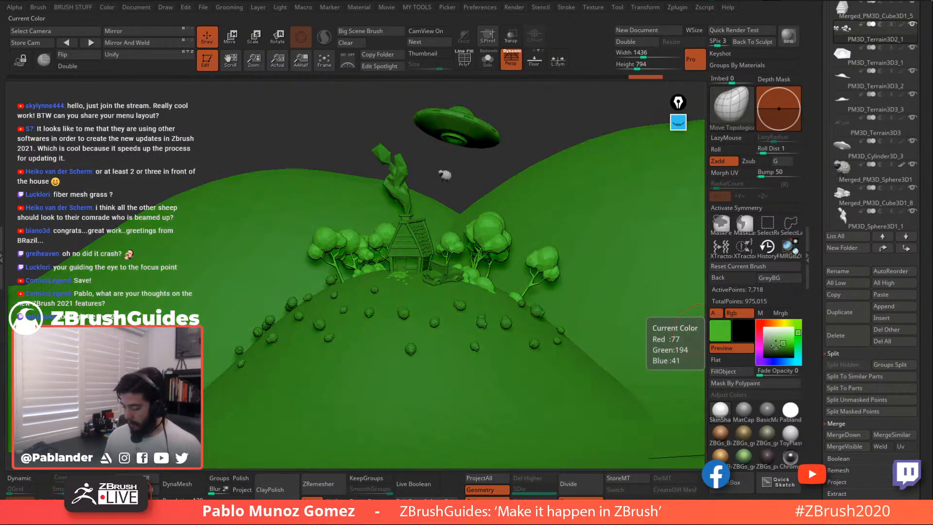
click(780, 323)
click(778, 349)
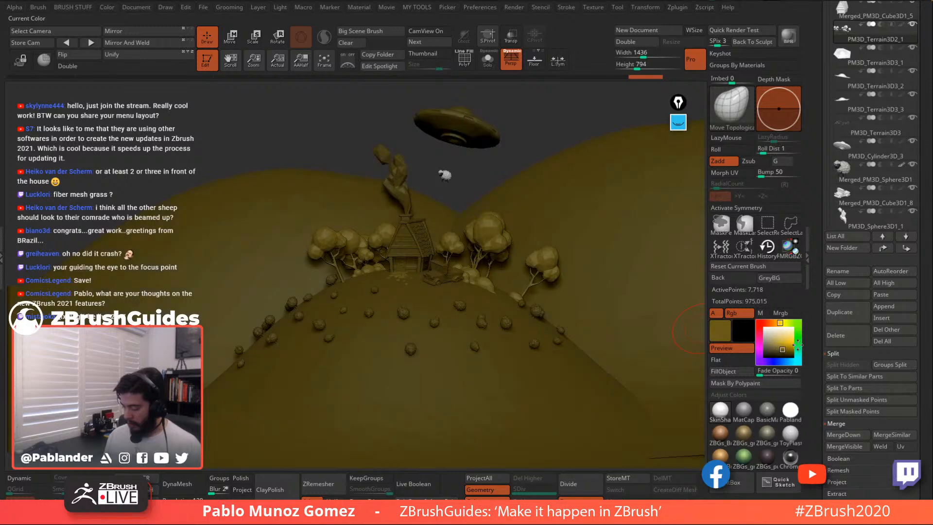
click(797, 345)
click(781, 346)
click(729, 372)
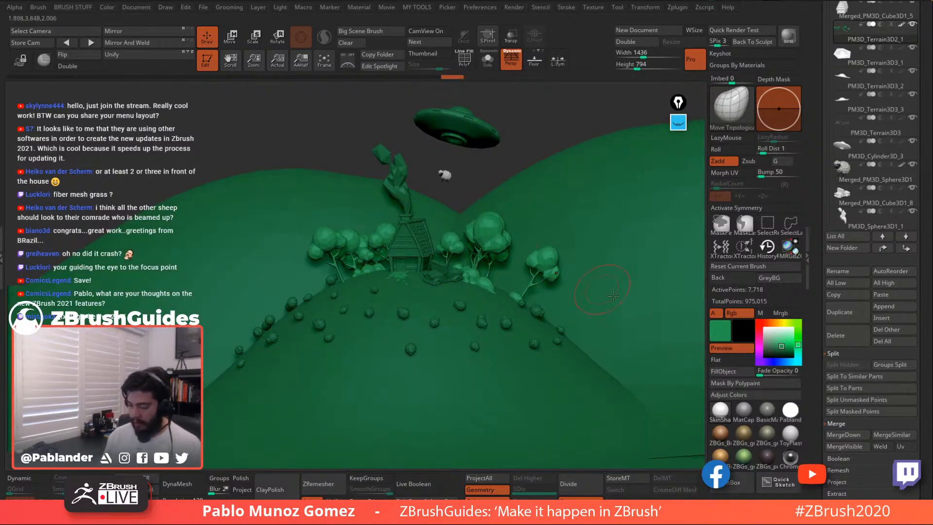
Set up the Standard brush for colour painting only, with LazyMouse and Zadd off and Rgb on
key(b)
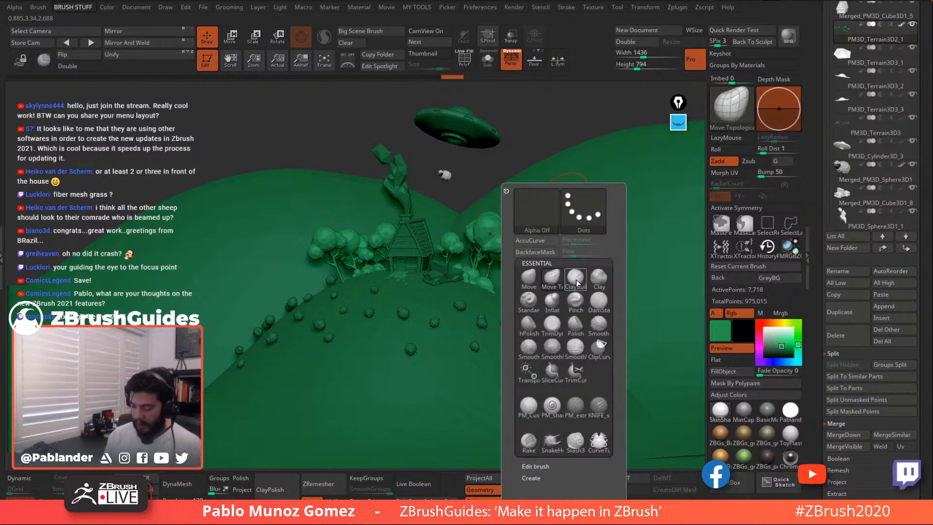
click(531, 314)
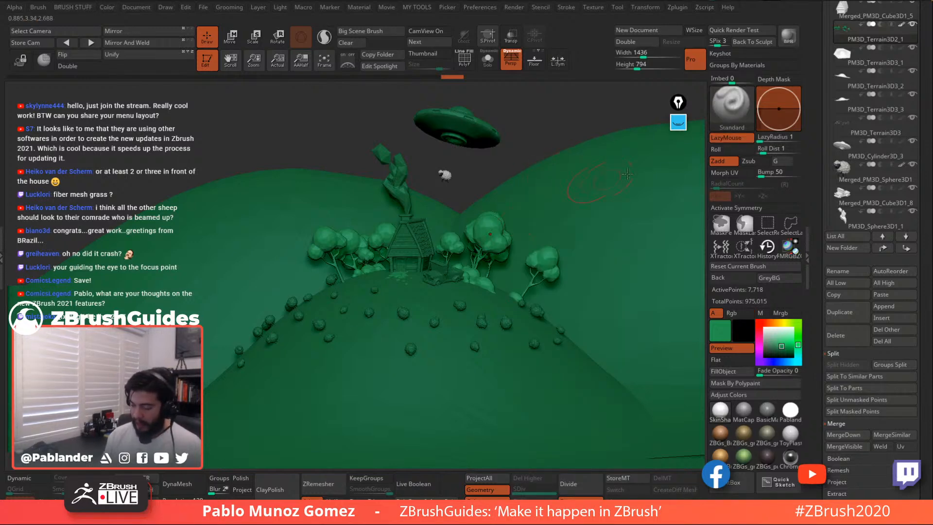
click(734, 138)
click(726, 161)
click(743, 314)
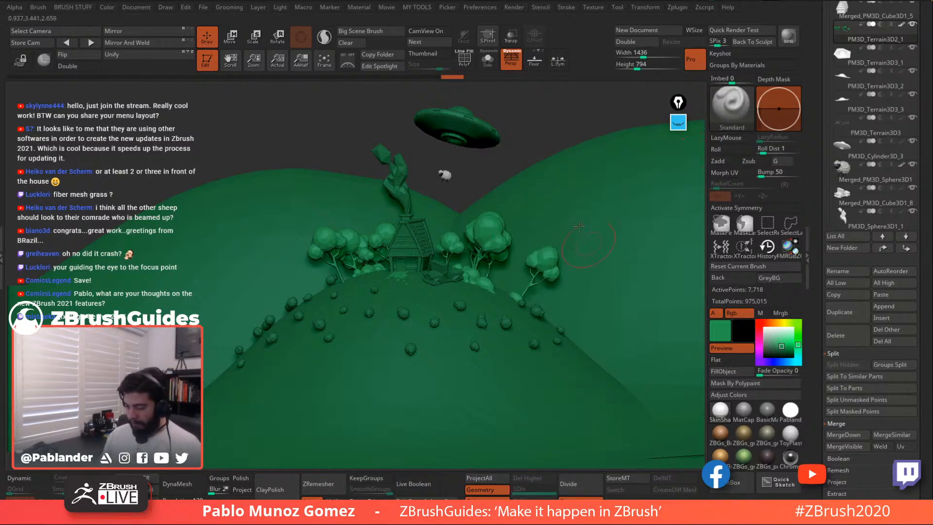
Isolate the trees and paint several of their trunks dark brown
right_click(530, 132)
click(487, 59)
key(f)
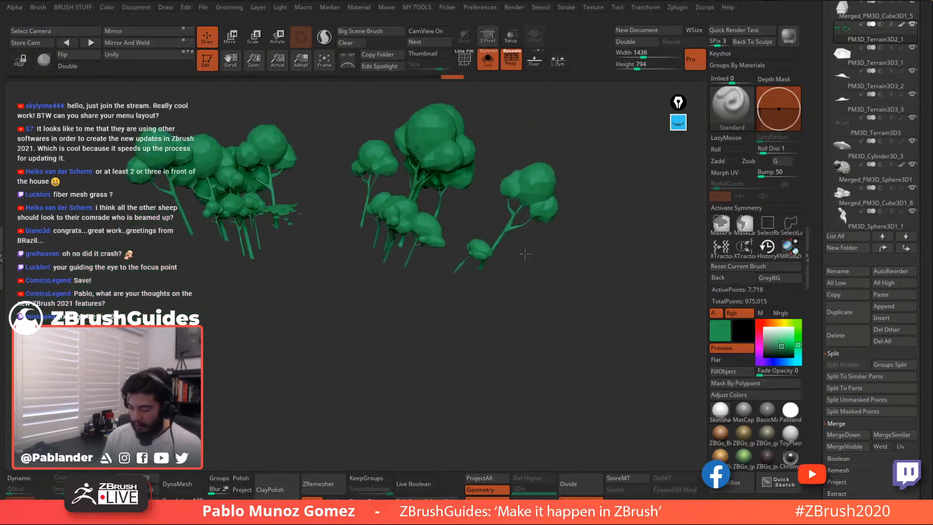
drag(525, 254, 529, 231)
click(769, 322)
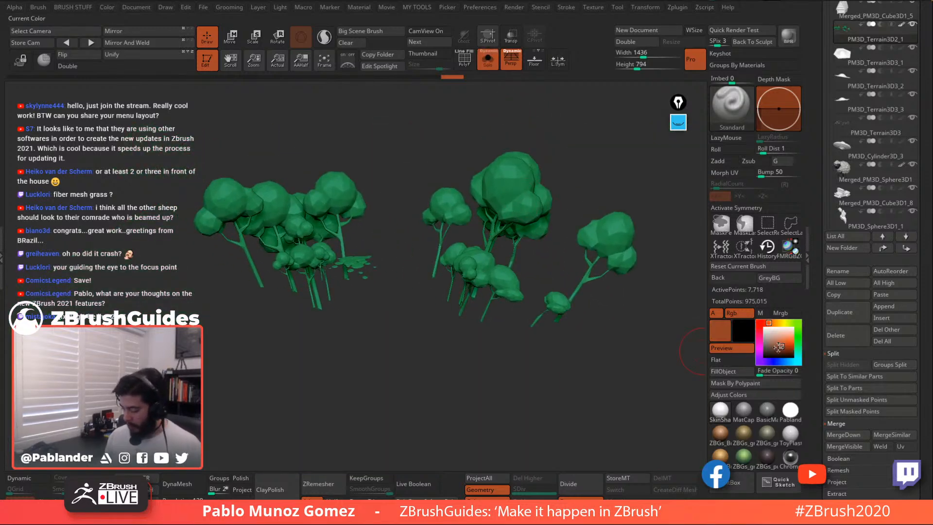
drag(779, 347, 777, 352)
click(775, 323)
click(774, 352)
mouse_move(594, 333)
mouse_down()
mouse_move(616, 307)
mouse_move(573, 305)
mouse_up()
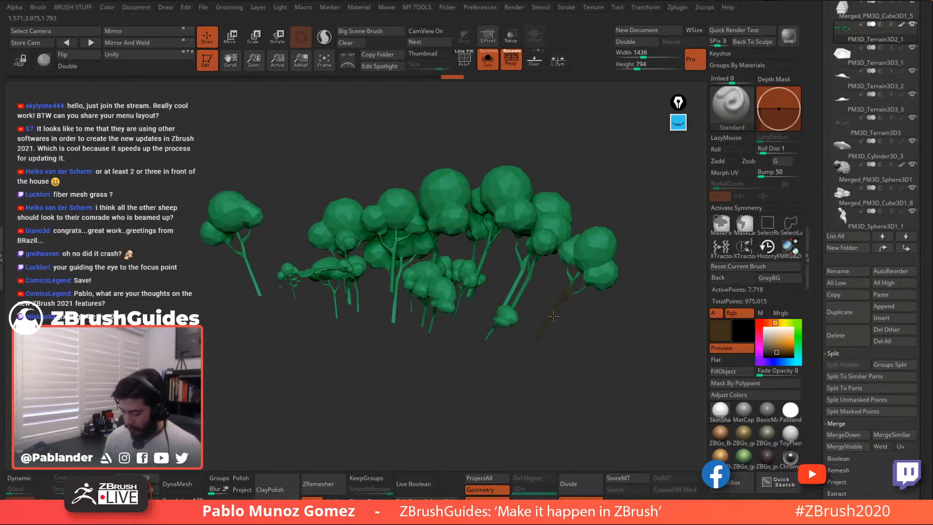
drag(545, 294, 553, 337)
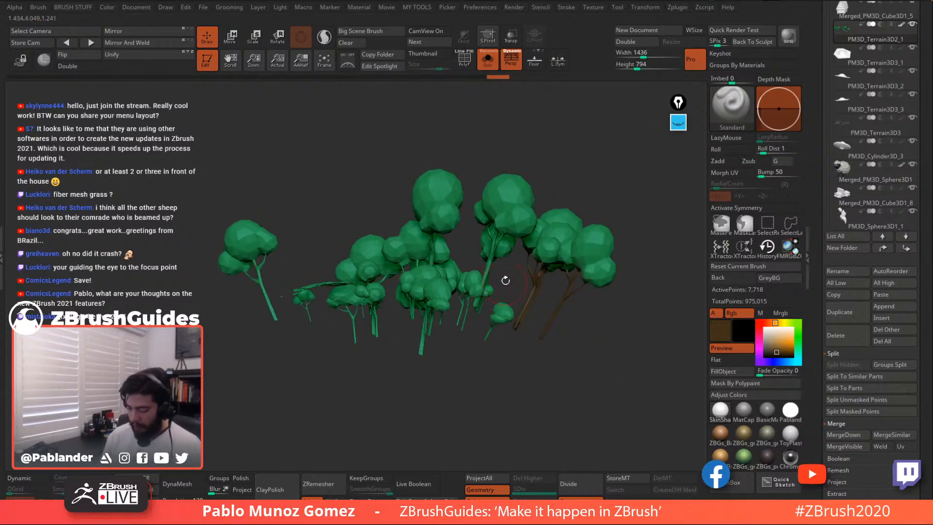
drag(523, 268, 266, 278)
alt+drag(511, 325, 502, 262)
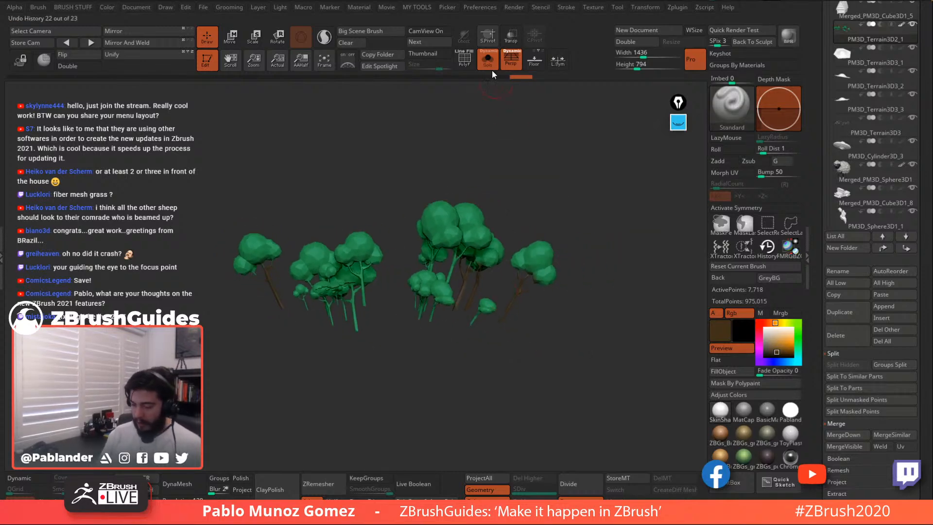
Show the whole scene again and fill the trees with white
click(491, 65)
drag(400, 158, 534, 226)
click(764, 328)
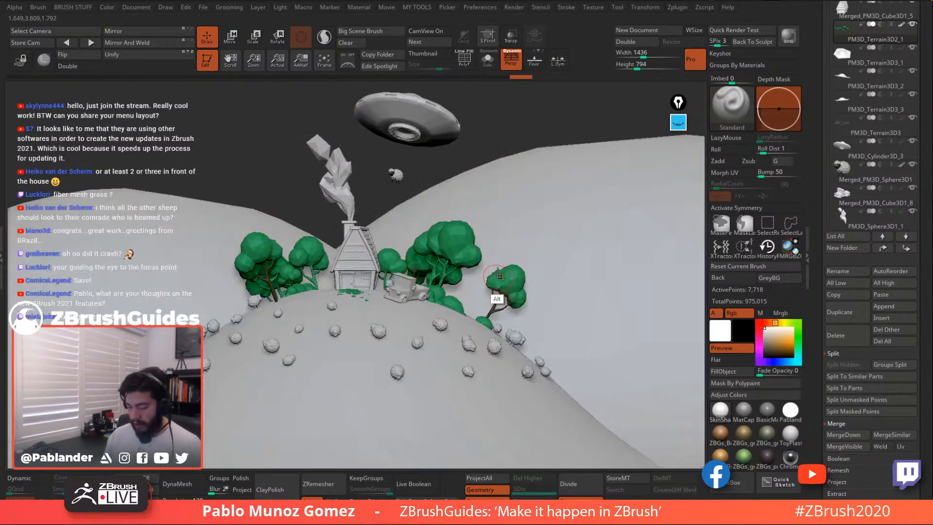
drag(497, 300, 427, 313)
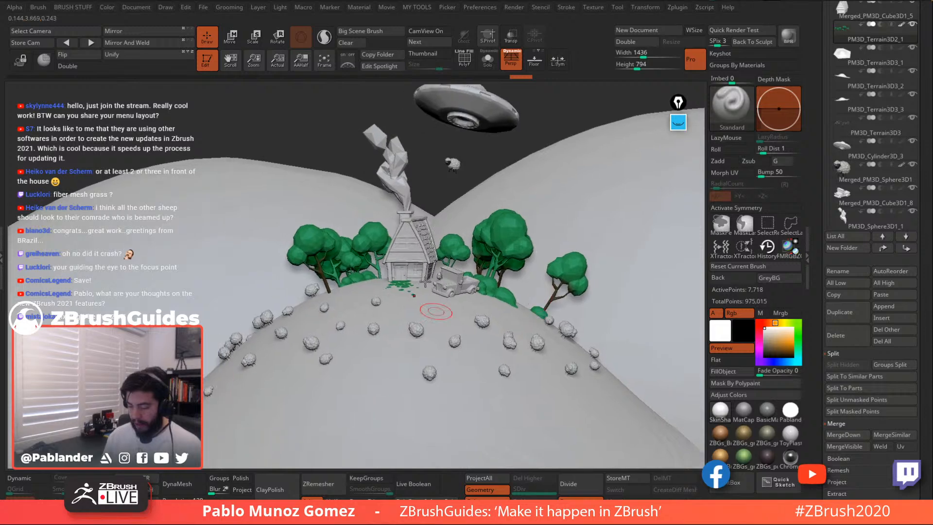
alt+drag(572, 359, 562, 334)
alt+drag(552, 297, 555, 322)
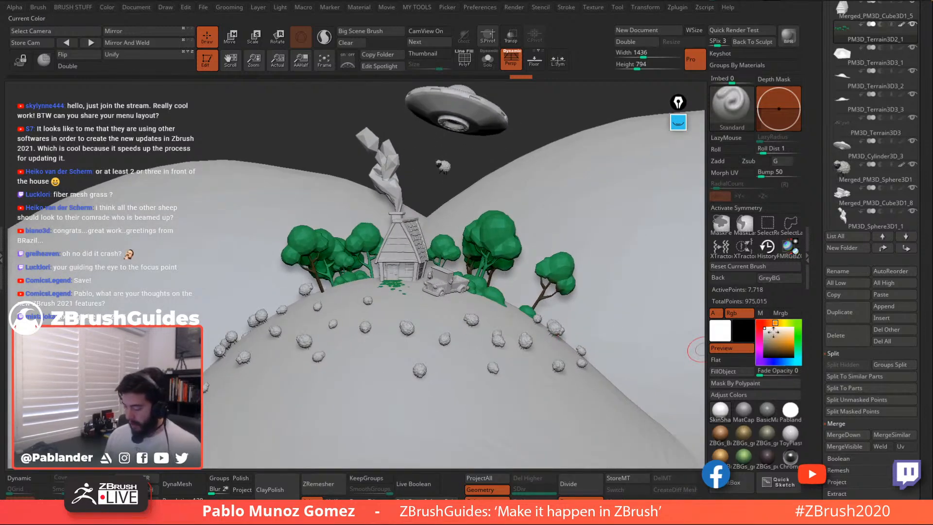
click(739, 371)
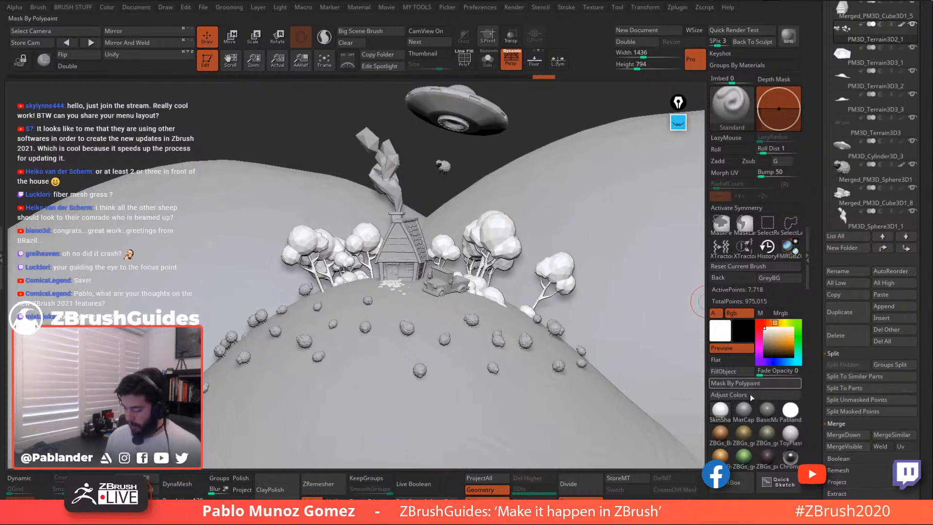
Switch the scene back to the grey MatCap material and select the UFO
click(745, 411)
alt+drag(536, 283, 549, 297)
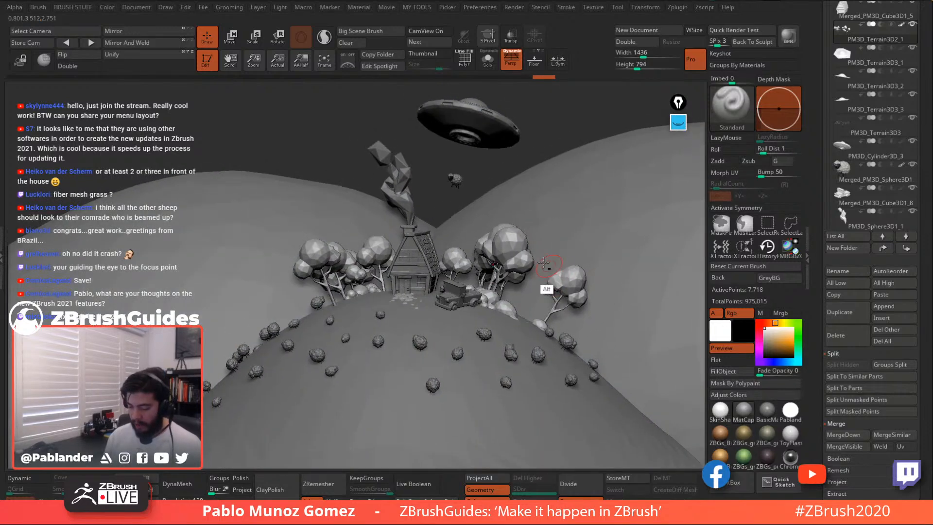
alt+click(490, 111)
mouse_move(578, 198)
mouse_down()
mouse_move(582, 178)
mouse_move(601, 209)
mouse_move(612, 195)
mouse_up()
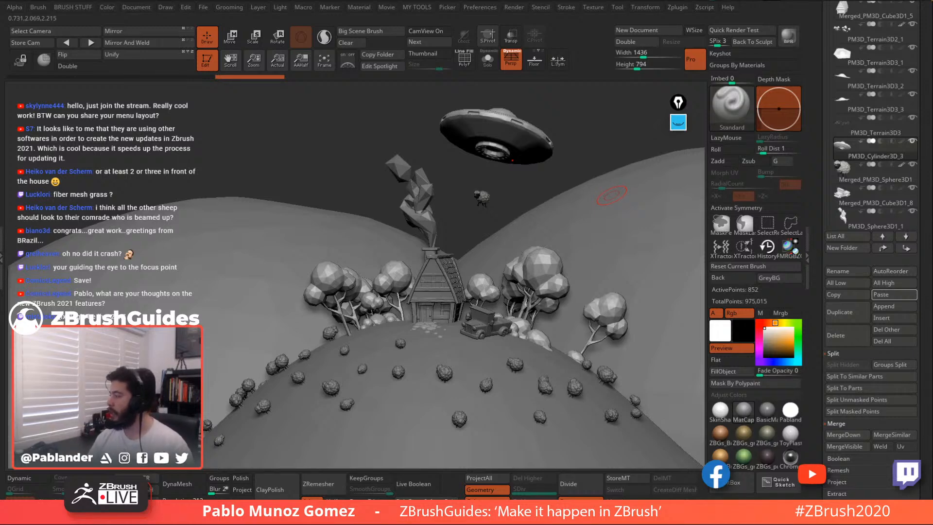
Switch to Photoshop to view the earlier scene render untitled.1174.jpg
key(alt+Tab)
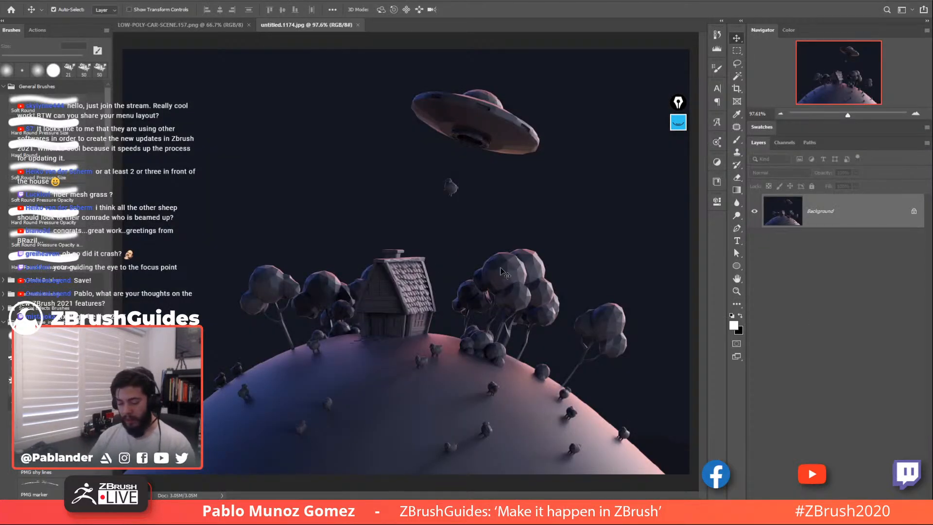